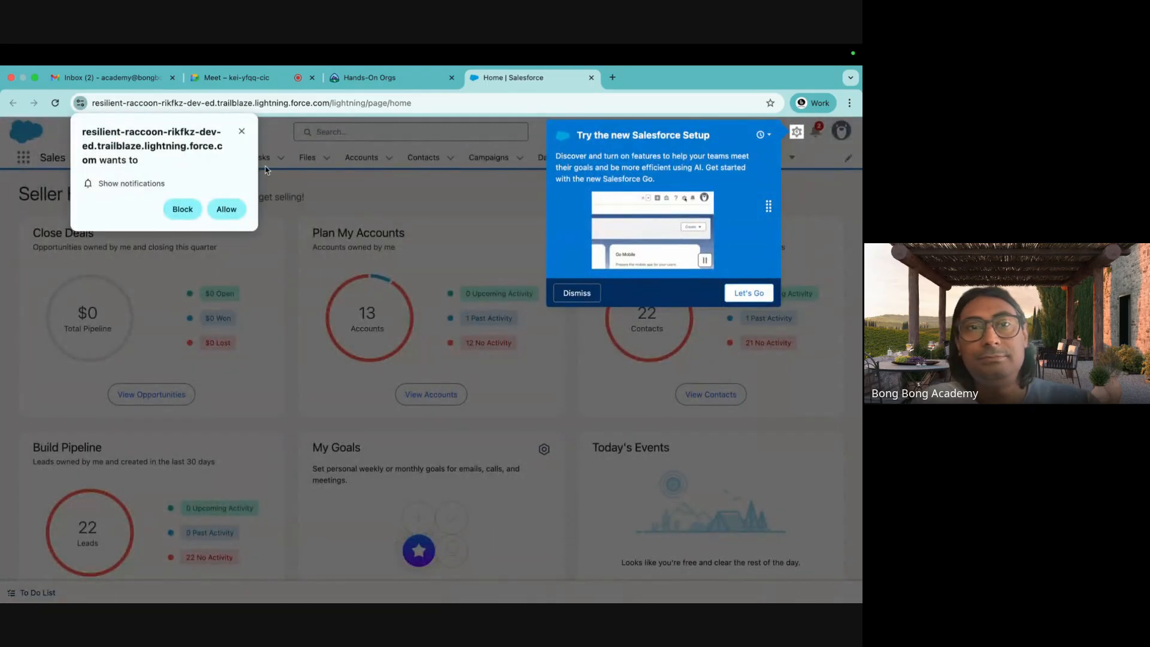
Allow site notifications and switch to the new Salesforce Setup experience.
{"action": "left_click", "coordinate": [227, 209]}
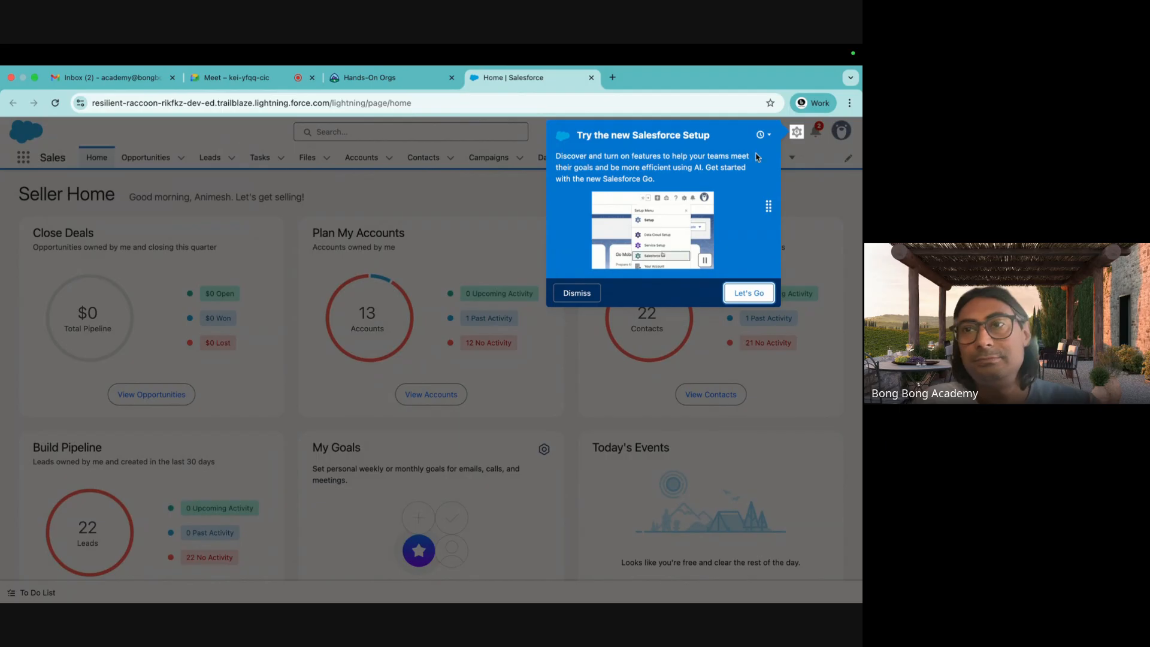
{"action": "left_click", "coordinate": [752, 294]}
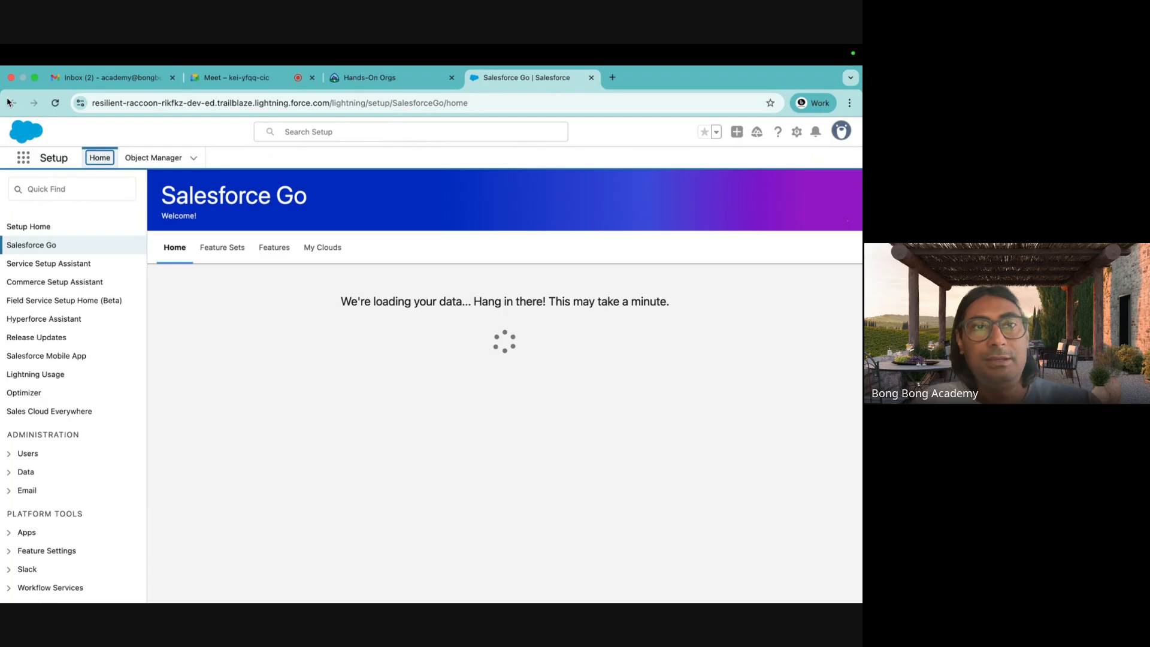
{"action": "left_click", "coordinate": [796, 132]}
Go to Object Manager in Setup, dismiss the popups, and open the Account object's details.
{"action": "left_click", "coordinate": [759, 164]}
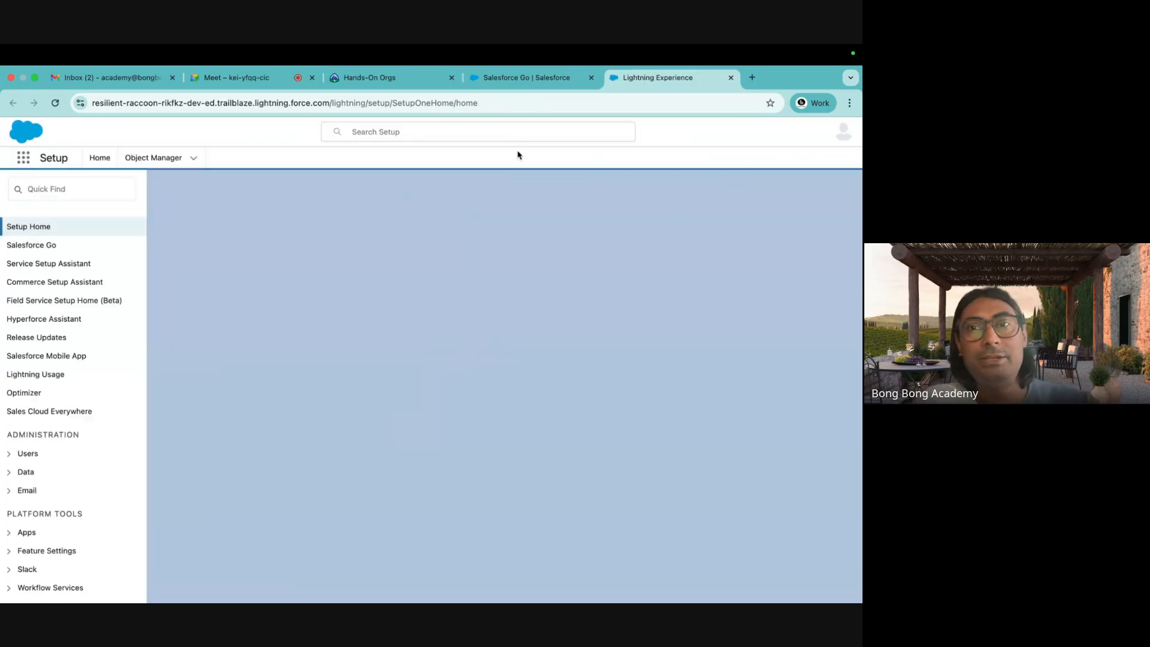
{"action": "left_click", "coordinate": [144, 159]}
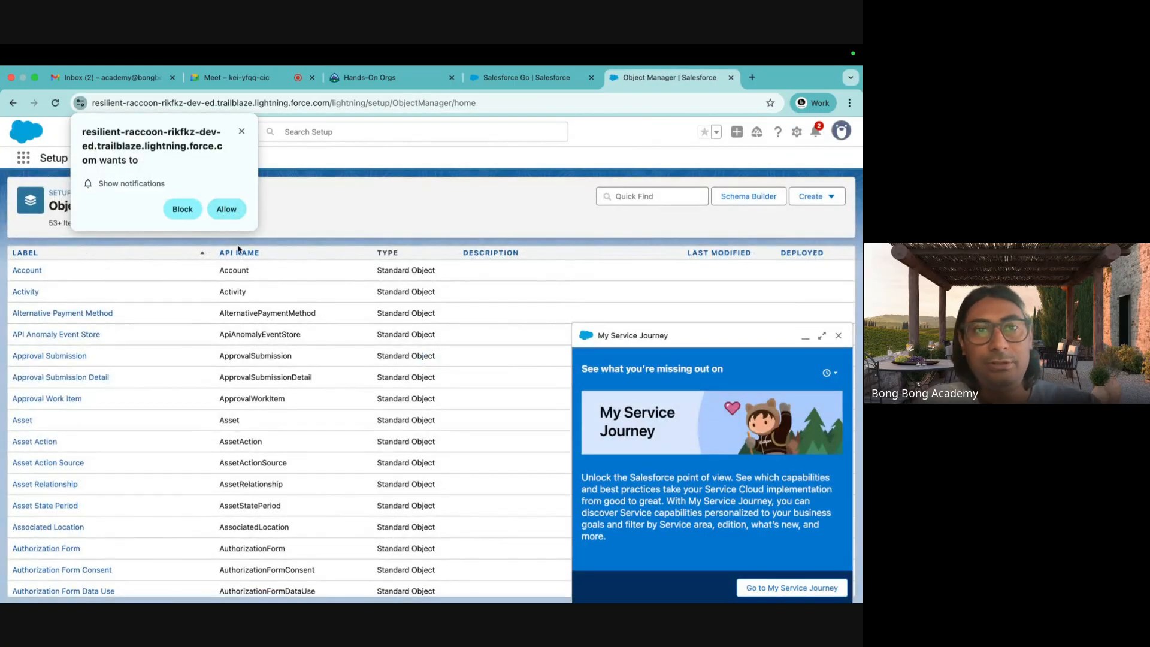
{"action": "left_click", "coordinate": [227, 214]}
{"action": "left_click", "coordinate": [838, 336]}
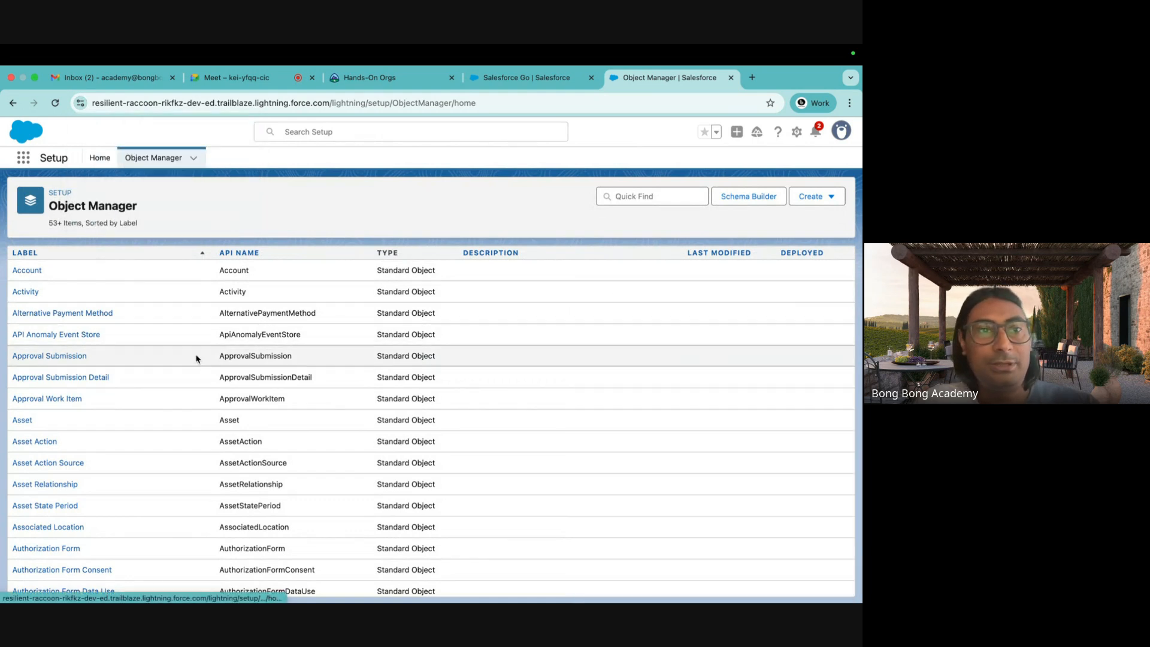
{"action": "left_click", "coordinate": [34, 273]}
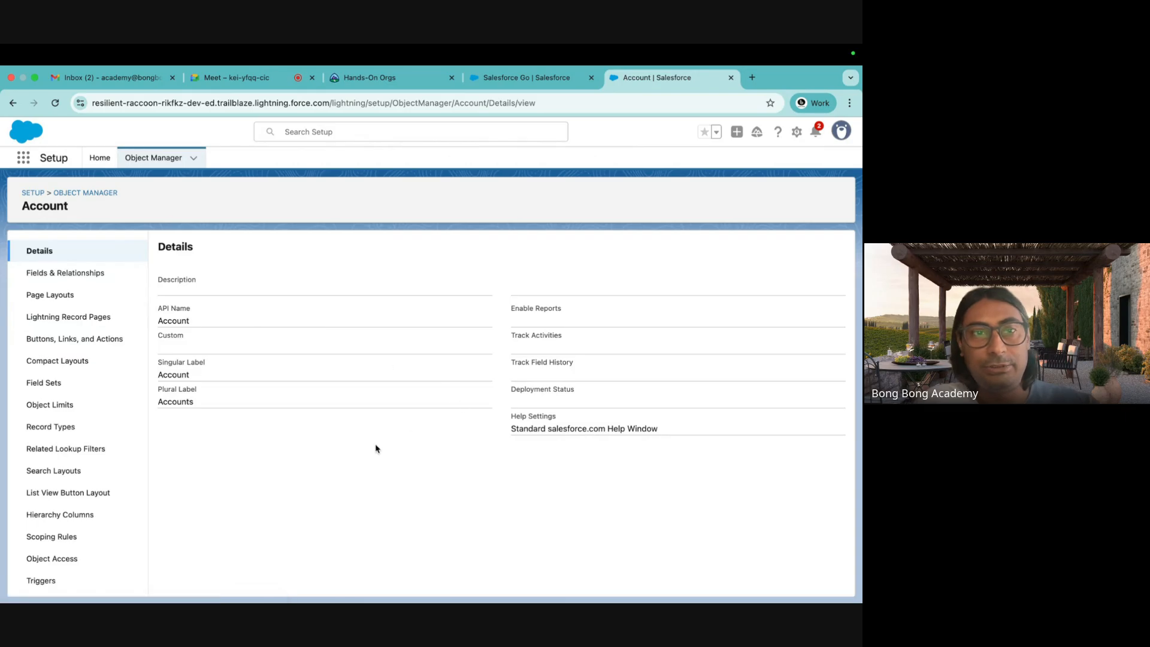
Show Account's Fields & Relationships and review API names like Account Name, Active__c, CustomerPriority__c.
{"action": "left_click", "coordinate": [72, 274]}
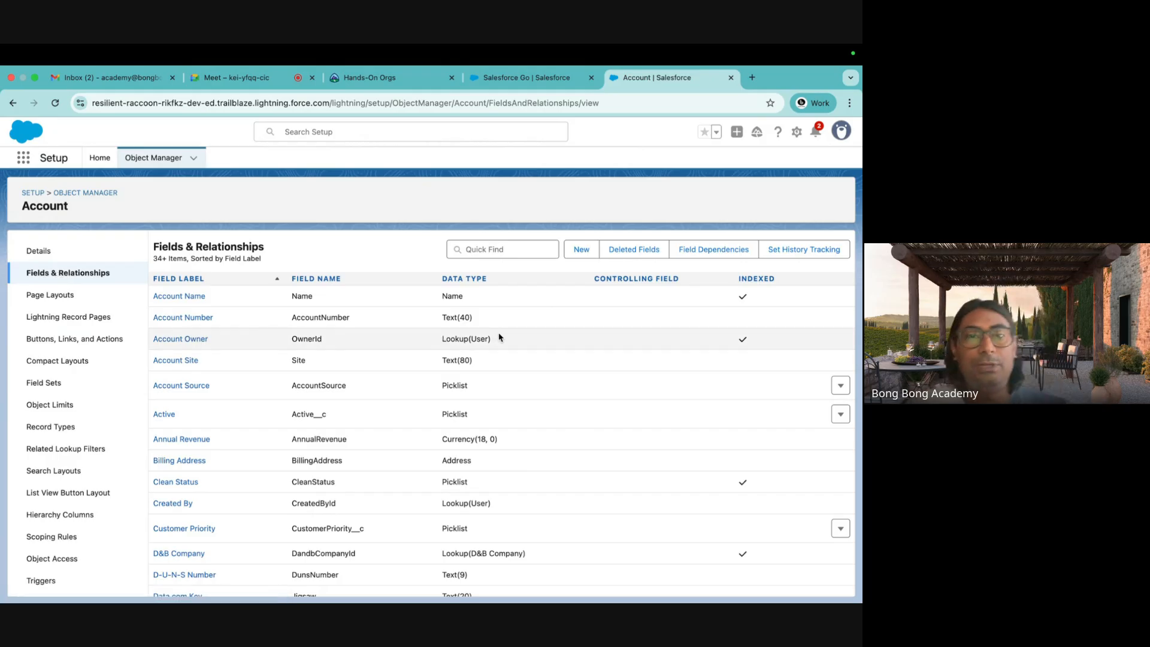
{"action": "scroll", "coordinate": [506, 387], "scroll_direction": "down", "scroll_amount": 1}
{"action": "scroll", "coordinate": [508, 387], "scroll_direction": "up", "scroll_amount": 1}
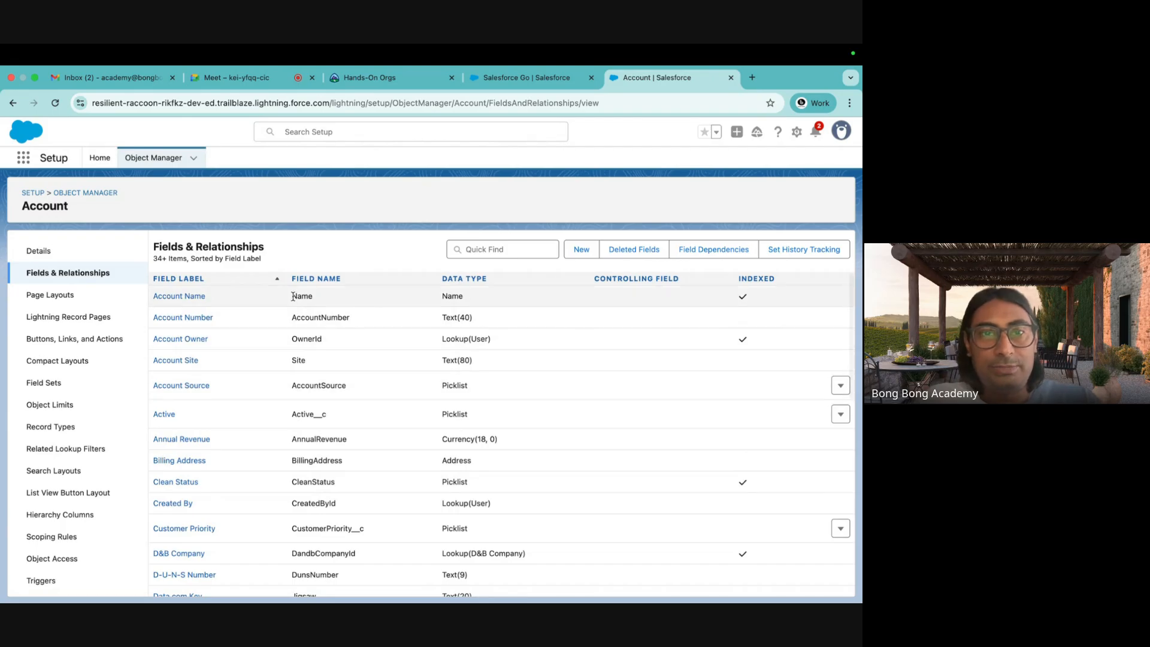
{"action": "left_click_drag", "start_coordinate": [292, 296], "coordinate": [319, 301]}
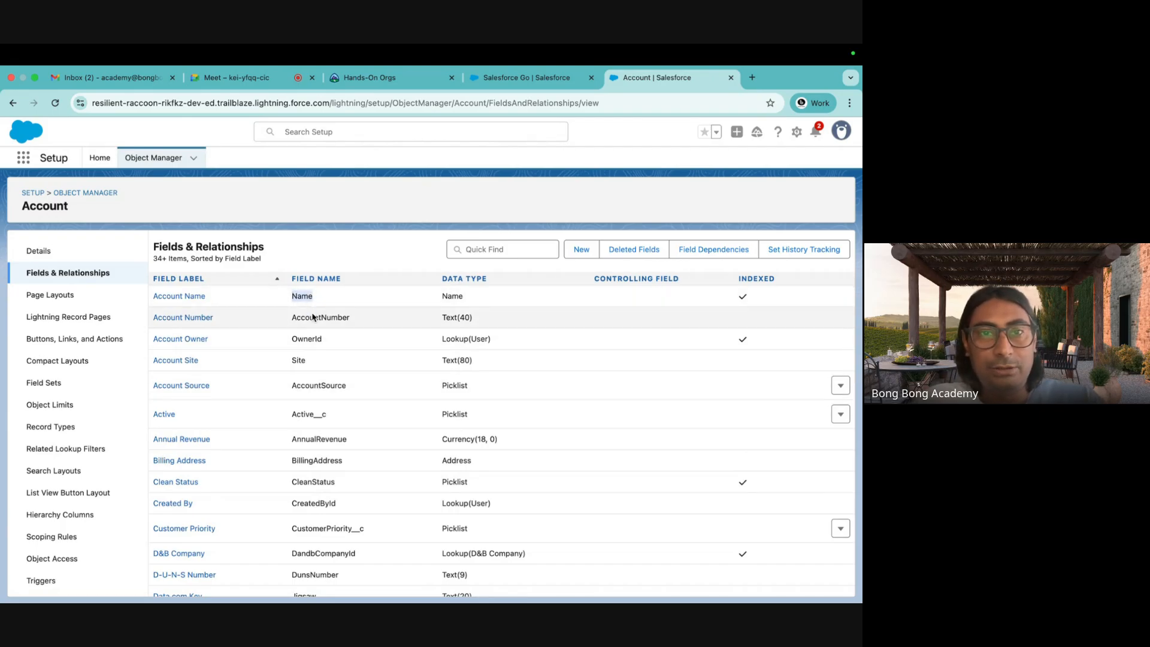
{"action": "scroll", "coordinate": [311, 385], "scroll_direction": "down", "scroll_amount": 1}
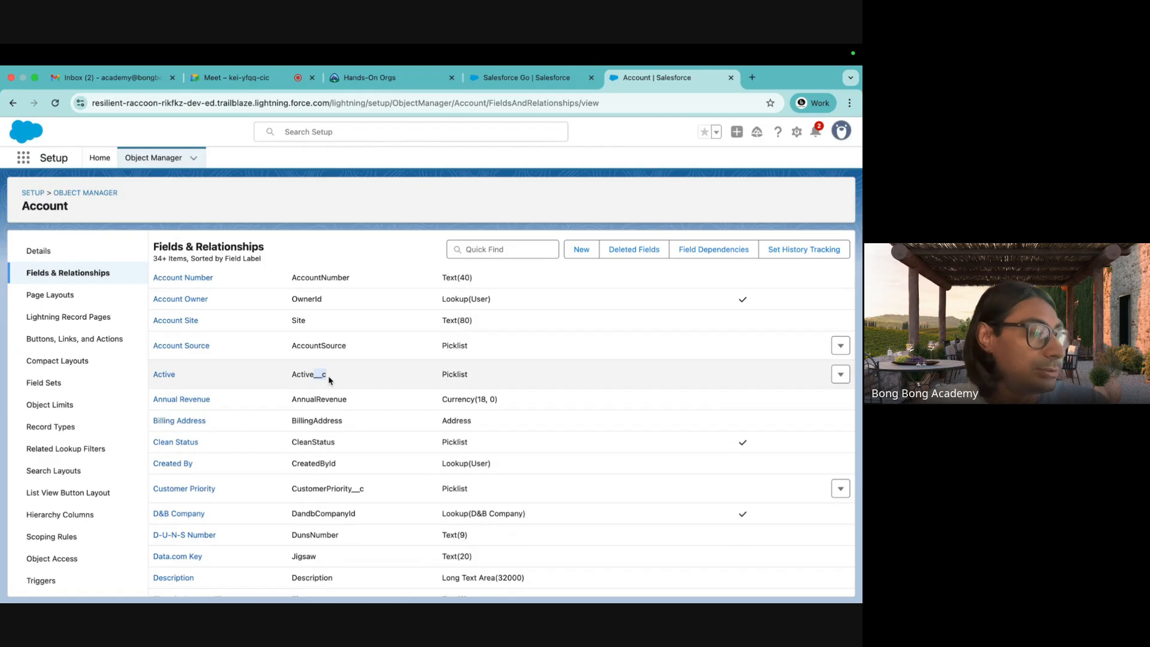
{"action": "left_click_drag", "start_coordinate": [315, 375], "coordinate": [326, 376]}
{"action": "scroll", "coordinate": [390, 405], "scroll_direction": "down", "scroll_amount": 2}
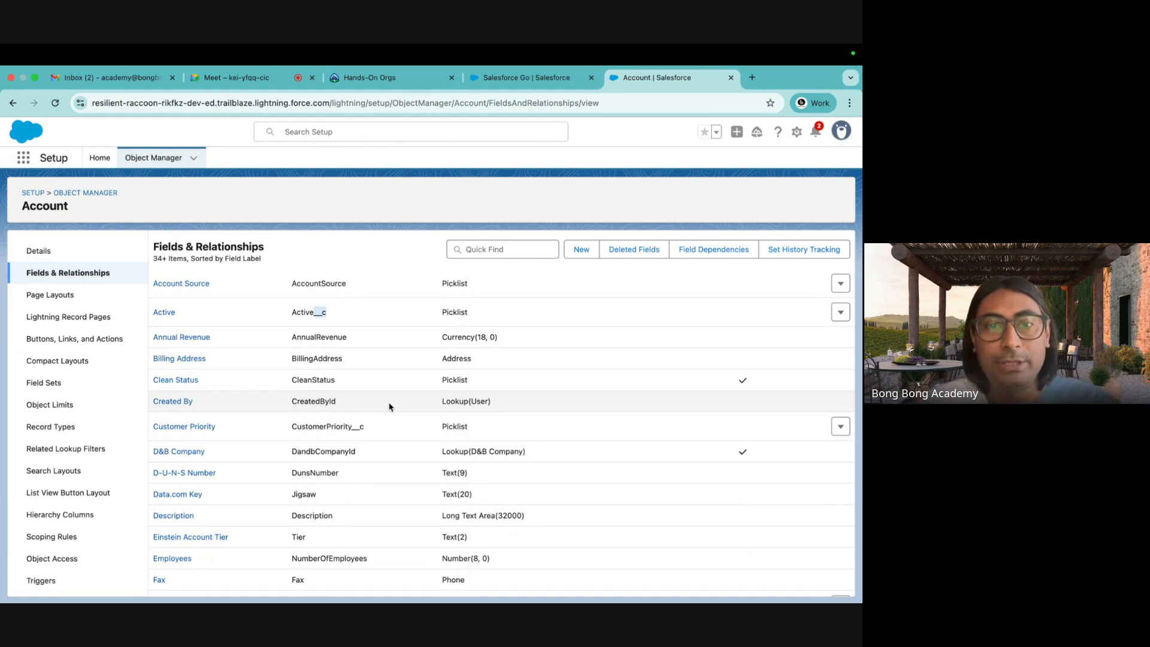
{"action": "scroll", "coordinate": [389, 407], "scroll_direction": "down", "scroll_amount": 15}
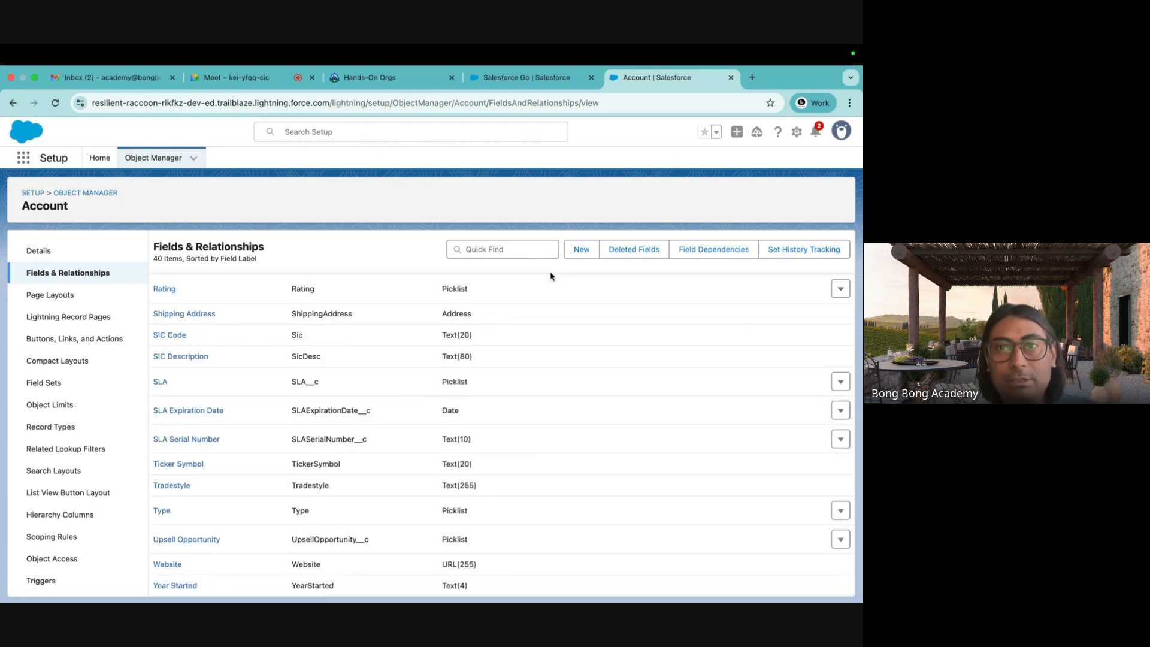
Start a new Account custom field and select Text as its data type.
{"action": "left_click", "coordinate": [580, 252]}
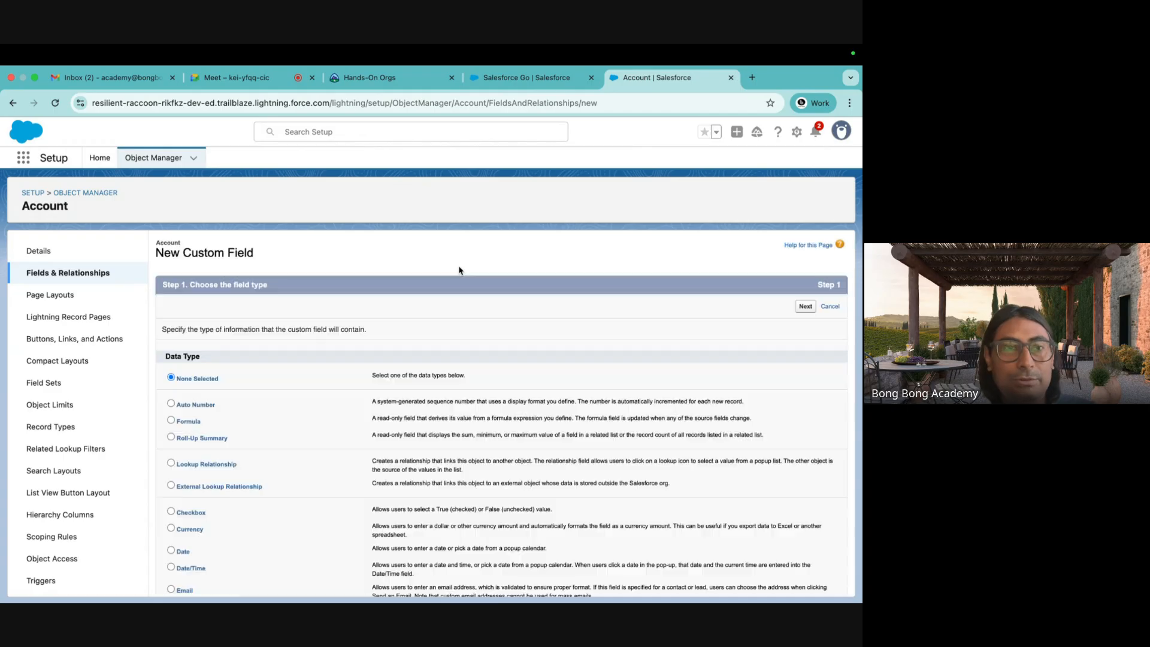
{"action": "scroll", "coordinate": [436, 295], "scroll_direction": "down", "scroll_amount": 2}
{"action": "scroll", "coordinate": [436, 295], "scroll_direction": "down", "scroll_amount": 5}
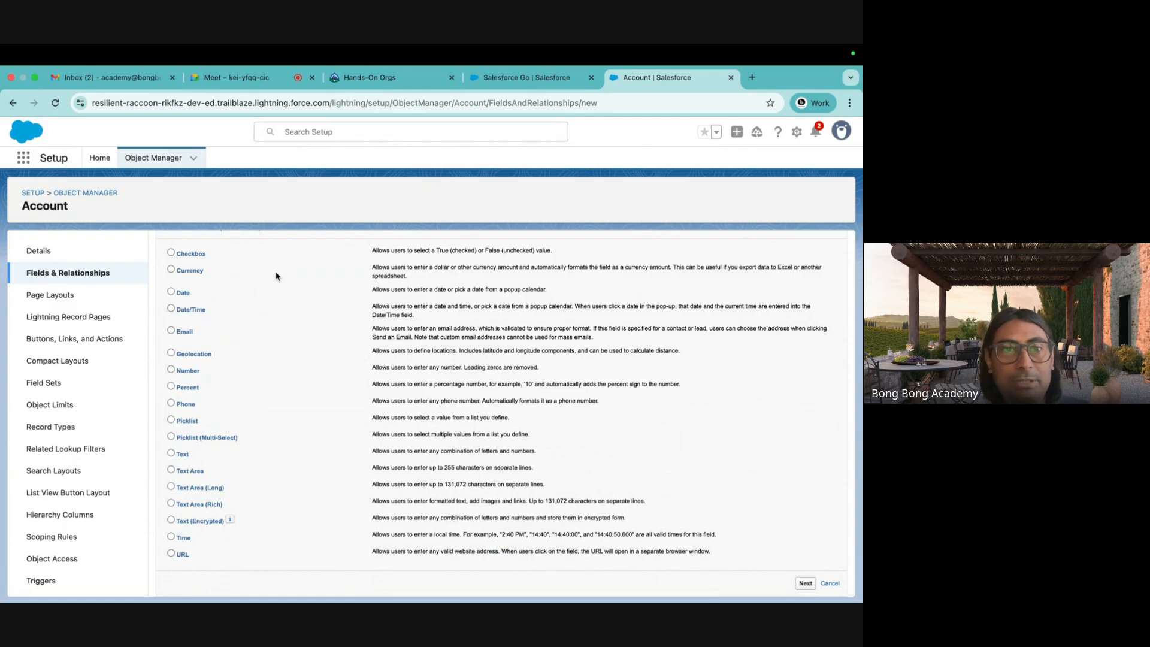
{"action": "left_click", "coordinate": [171, 453]}
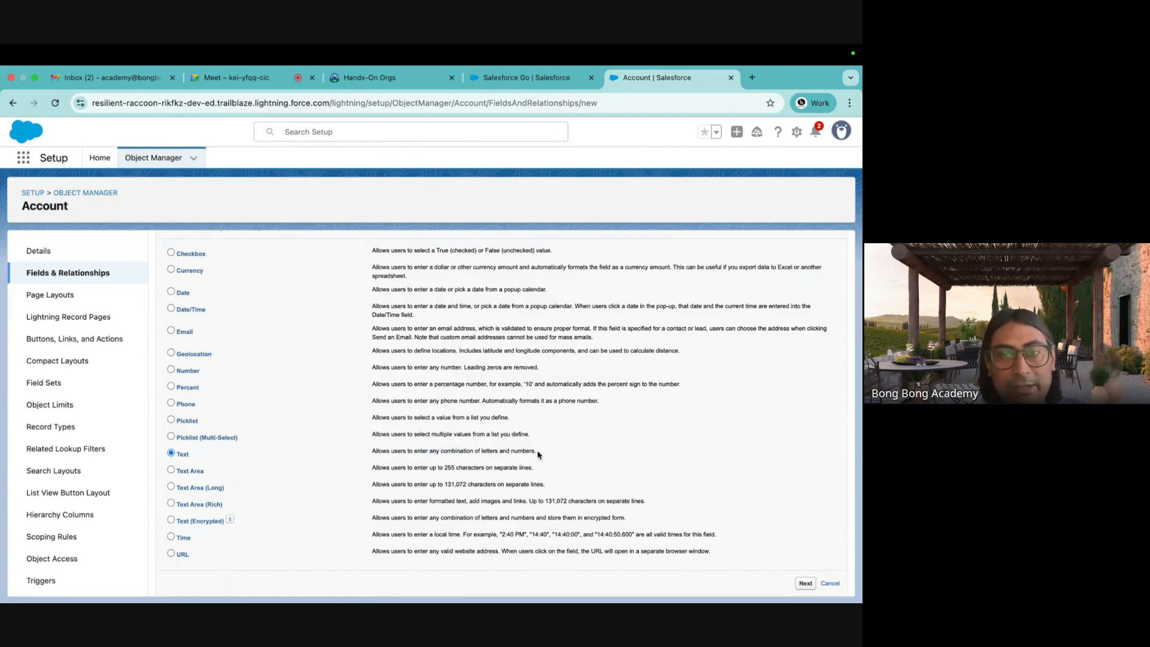
{"action": "left_click_drag", "start_coordinate": [538, 455], "coordinate": [347, 453]}
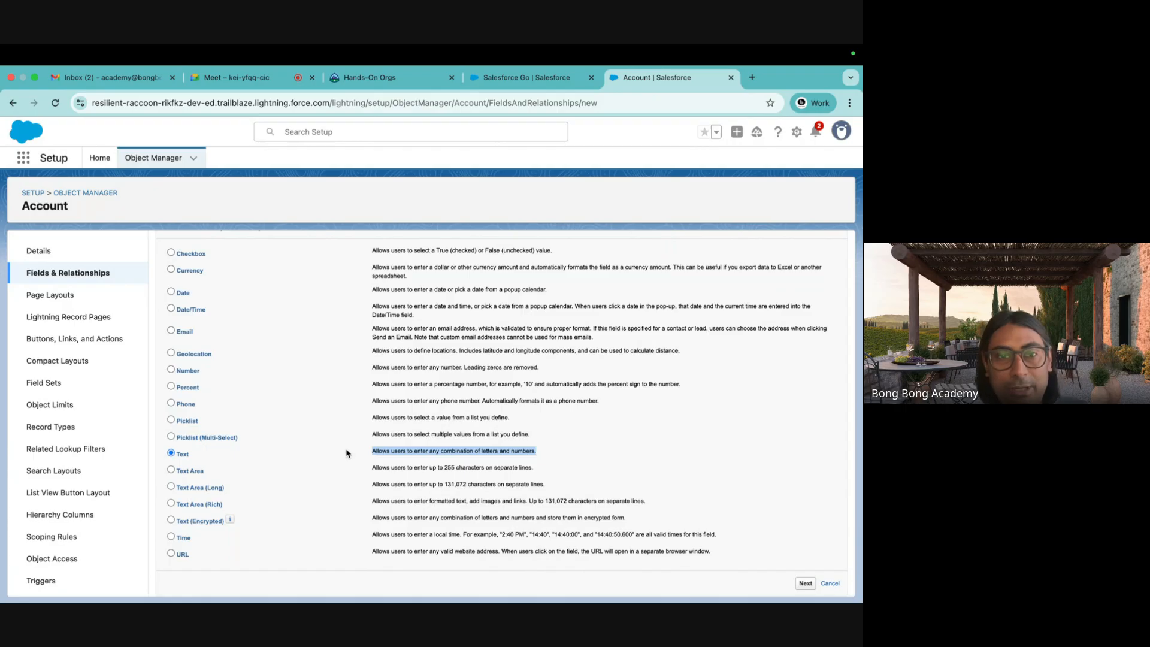
Compare Text and Text Area, then settle on Text Area (Long) as the data type.
{"action": "left_click", "coordinate": [171, 471]}
{"action": "left_click", "coordinate": [172, 455]}
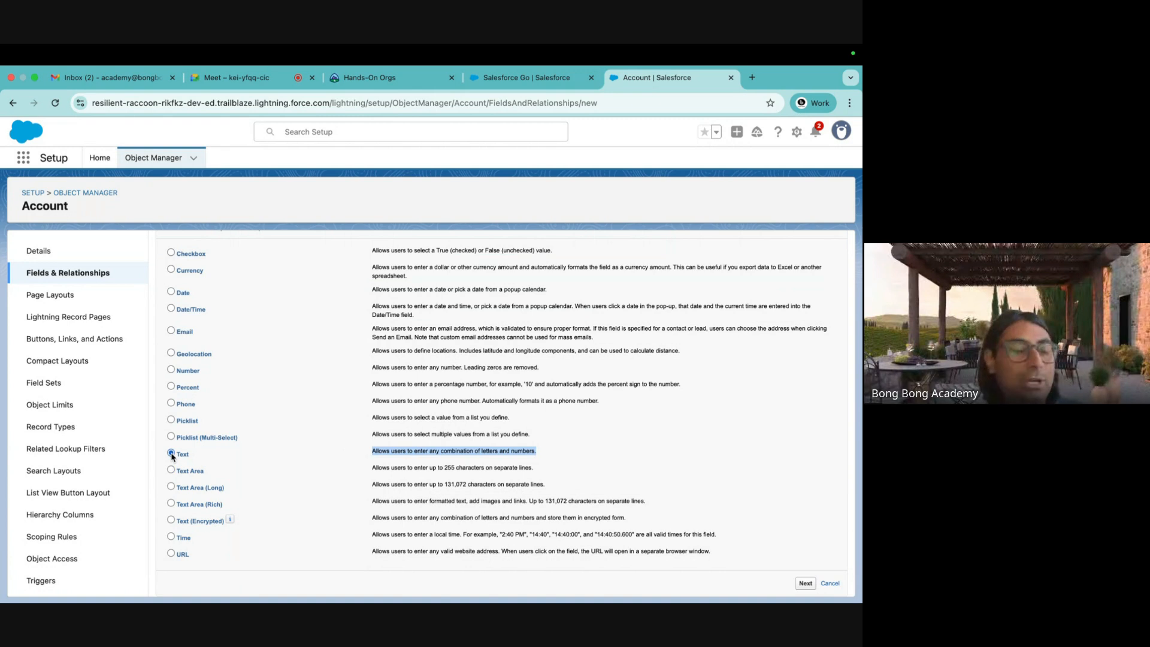
{"action": "left_click", "coordinate": [172, 471]}
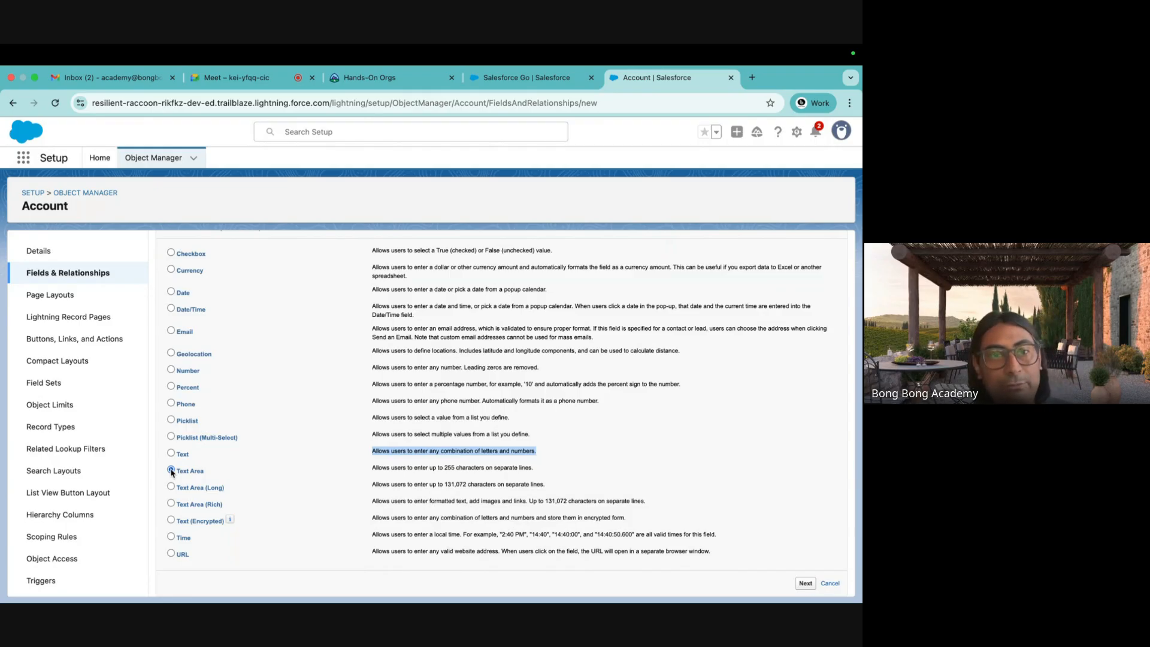
{"action": "left_click", "coordinate": [172, 471]}
{"action": "left_click_drag", "start_coordinate": [532, 467], "coordinate": [171, 457]}
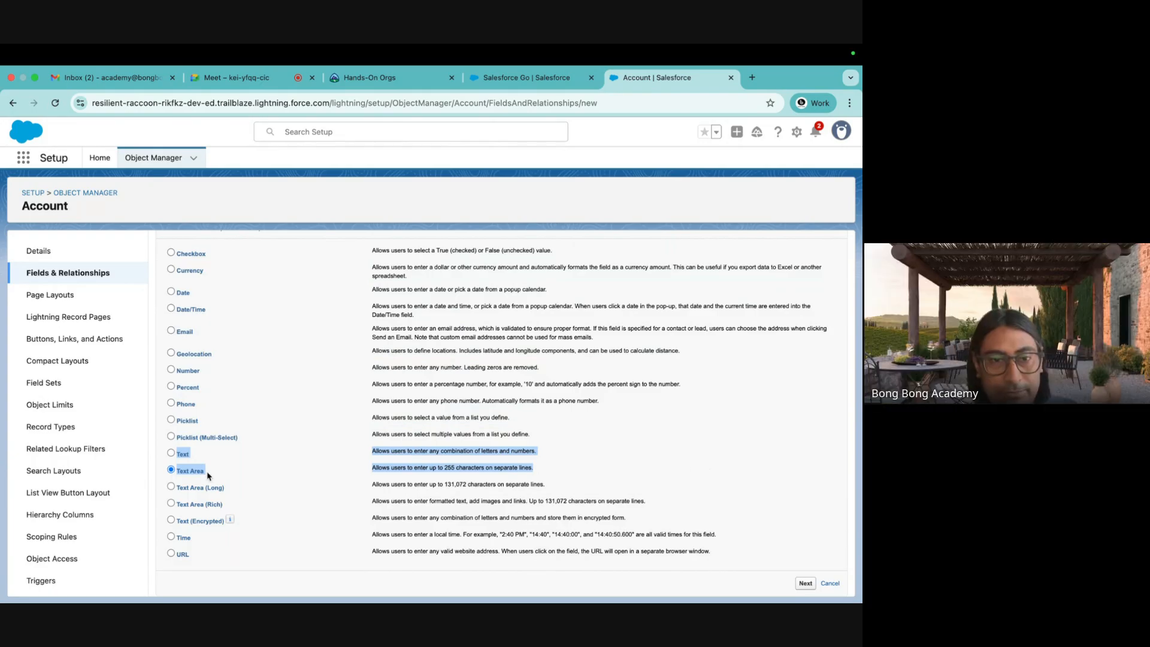
{"action": "left_click", "coordinate": [182, 488]}
{"action": "left_click_drag", "start_coordinate": [180, 490], "coordinate": [246, 506]}
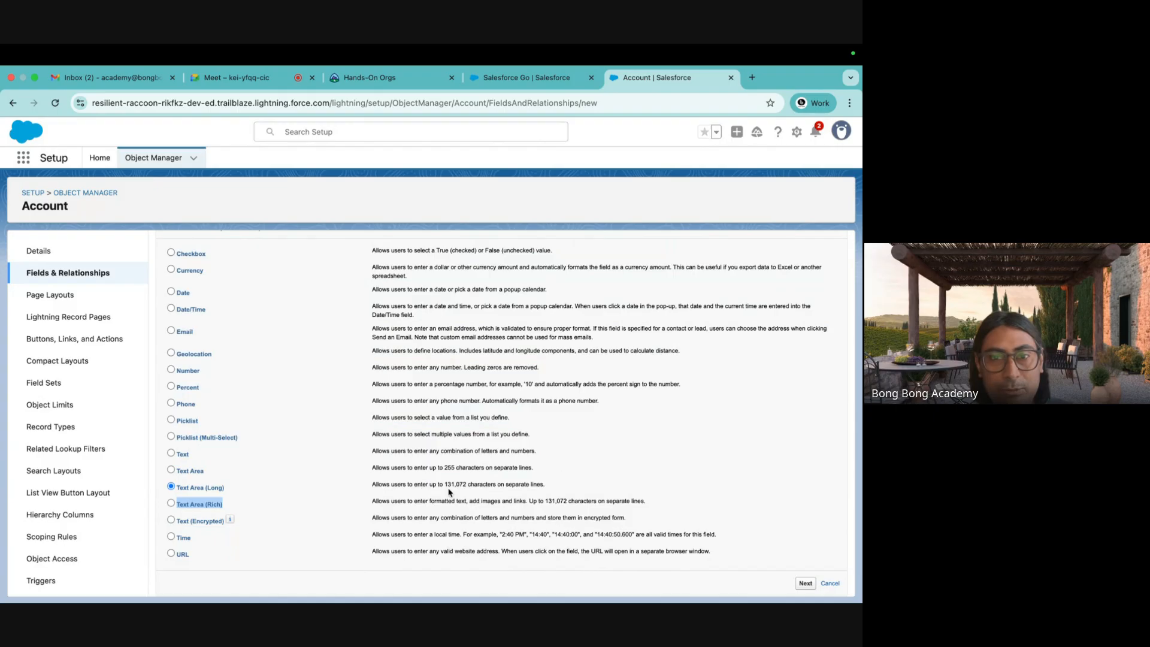
{"action": "left_click_drag", "start_coordinate": [444, 485], "coordinate": [467, 486]}
{"action": "left_click_drag", "start_coordinate": [559, 488], "coordinate": [678, 501]}
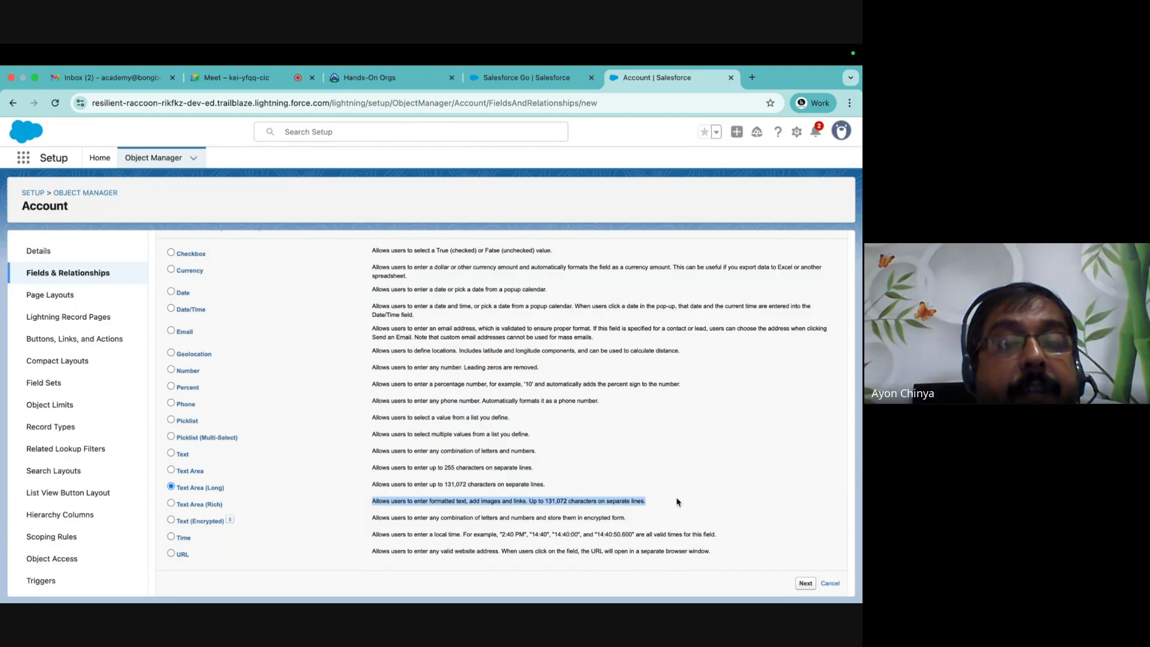
{"action": "left_click", "coordinate": [662, 504]}
{"action": "left_click_drag", "start_coordinate": [662, 504], "coordinate": [178, 490]}
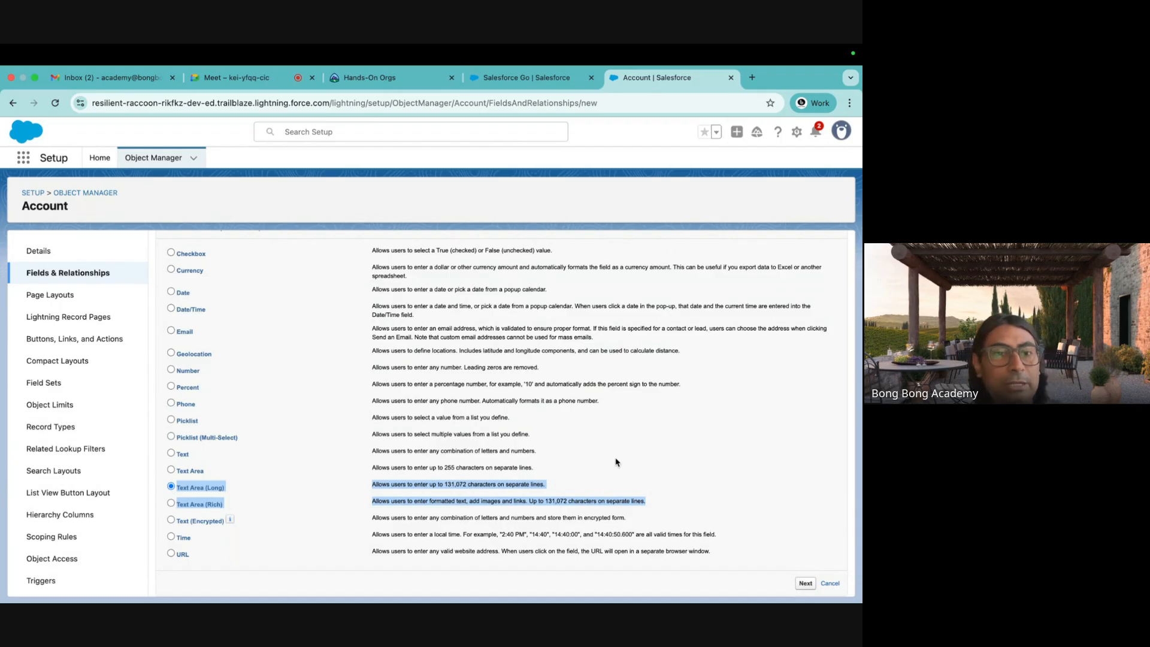
{"action": "left_click_drag", "start_coordinate": [535, 471], "coordinate": [171, 458]}
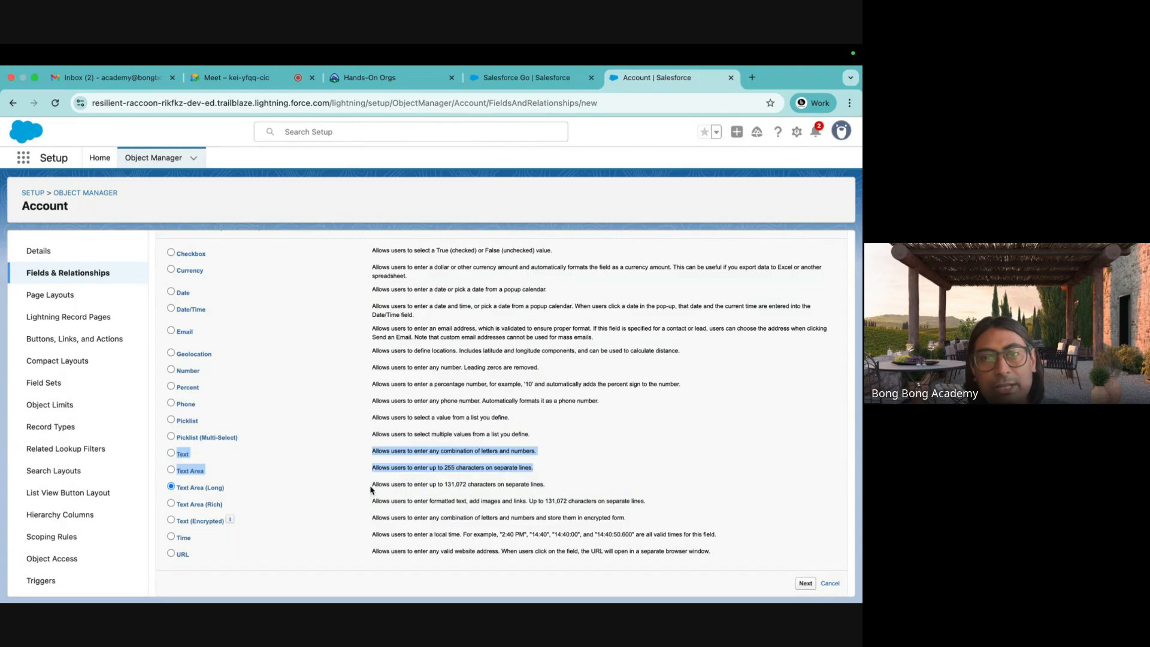
{"action": "left_click_drag", "start_coordinate": [371, 484], "coordinate": [616, 496]}
{"action": "left_click", "coordinate": [444, 525]}
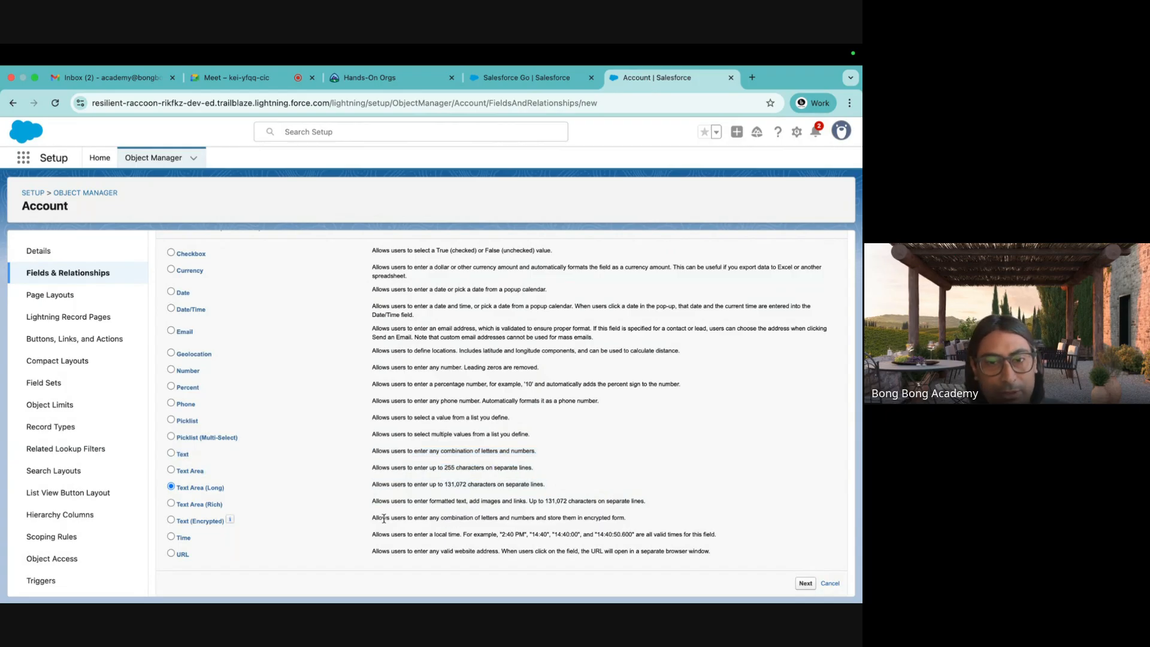
{"action": "left_click_drag", "start_coordinate": [372, 518], "coordinate": [635, 522]}
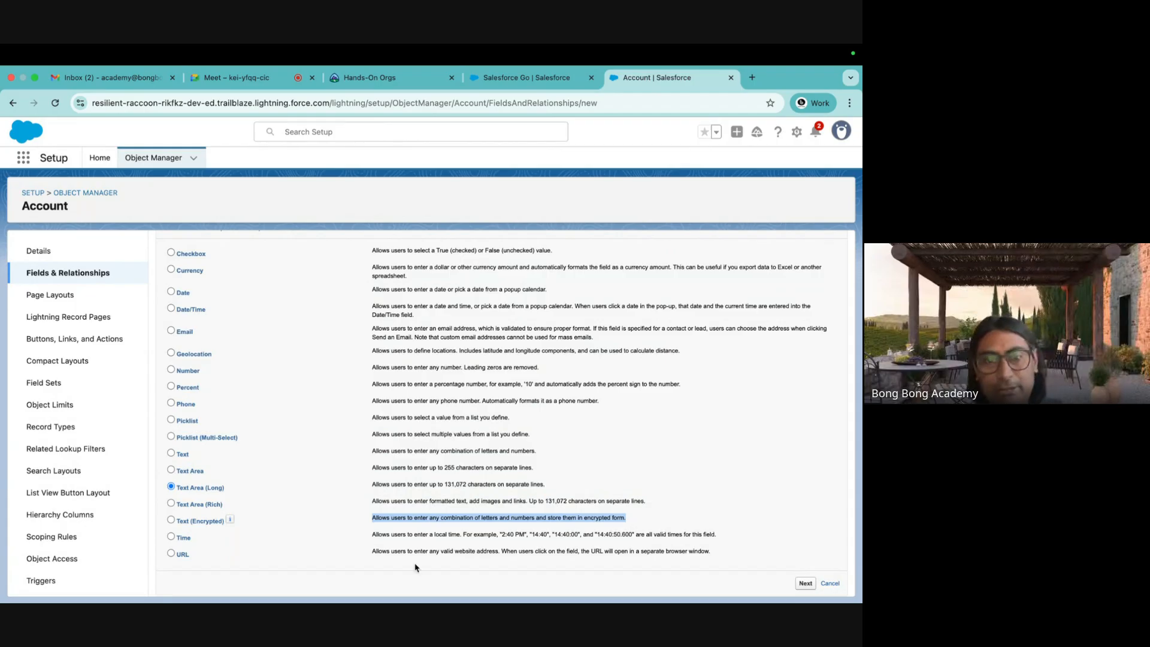
{"action": "left_click", "coordinate": [369, 537]}
{"action": "left_click_drag", "start_coordinate": [369, 537], "coordinate": [388, 534]}
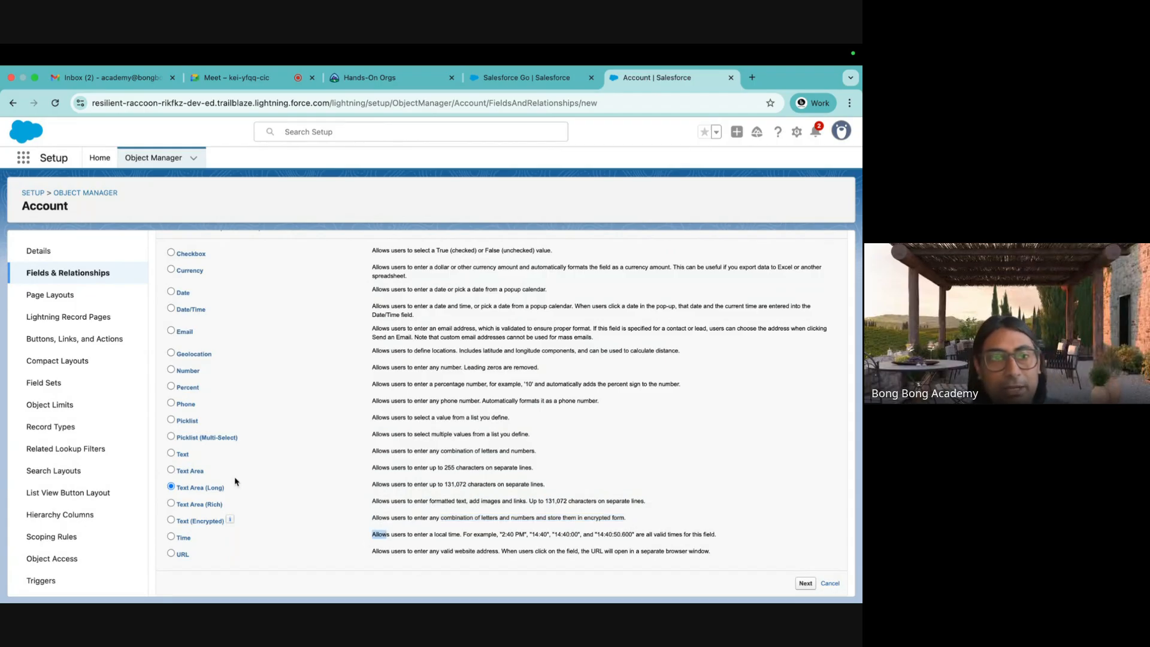
{"action": "scroll", "coordinate": [191, 349], "scroll_direction": "up", "scroll_amount": 1}
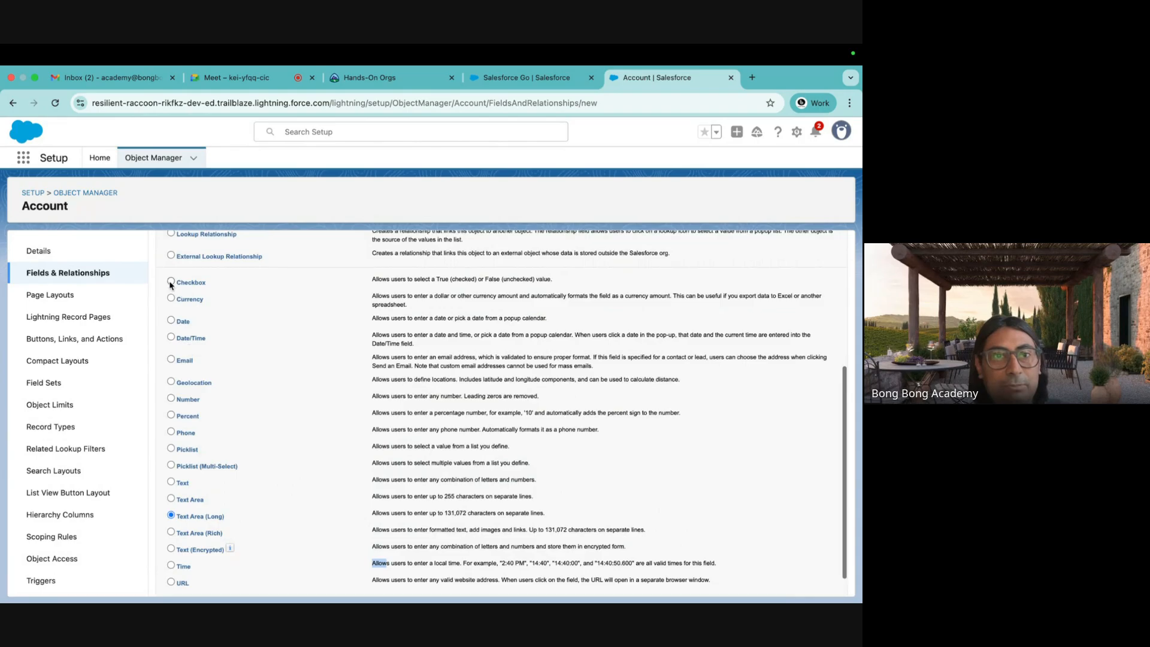
Compare the Checkbox, Date and Time types, then select Date/Time as the data type.
{"action": "scroll", "coordinate": [277, 335], "scroll_direction": "down", "scroll_amount": 1}
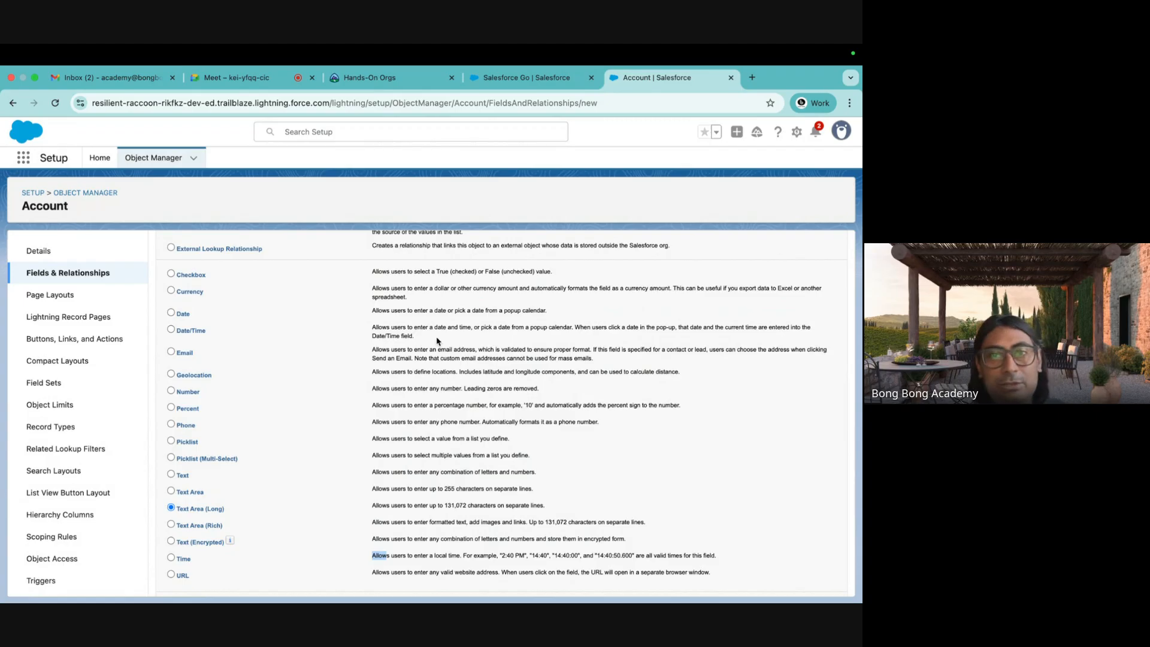
{"action": "left_click_drag", "start_coordinate": [557, 273], "coordinate": [178, 269]}
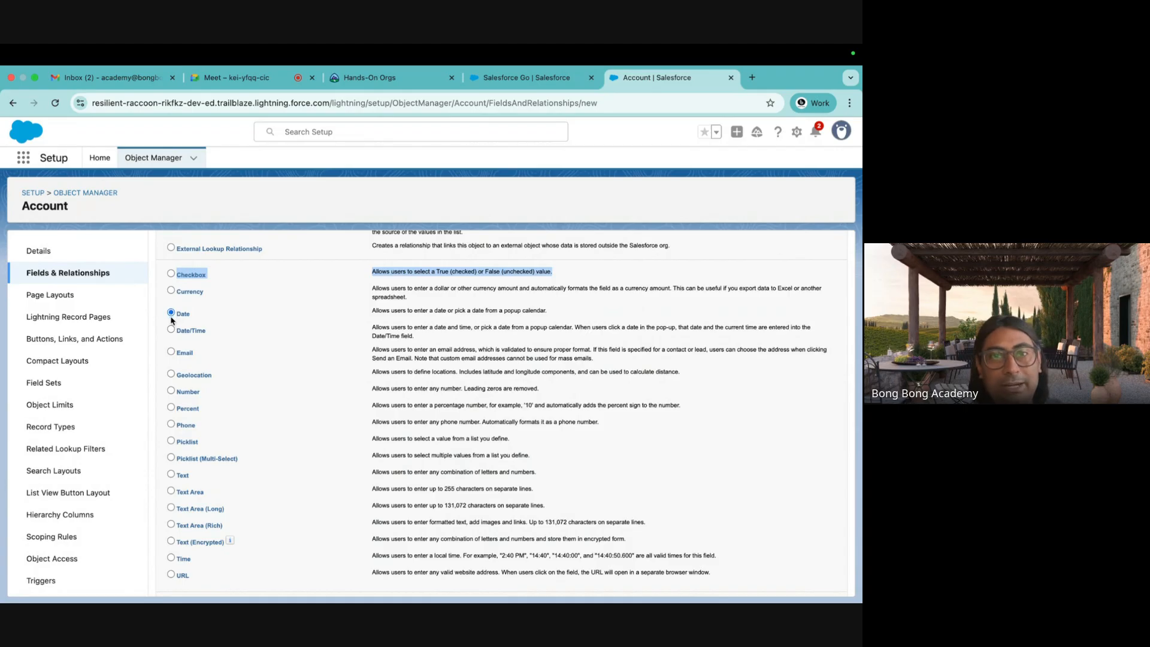
{"action": "left_click_drag", "start_coordinate": [550, 312], "coordinate": [456, 312]}
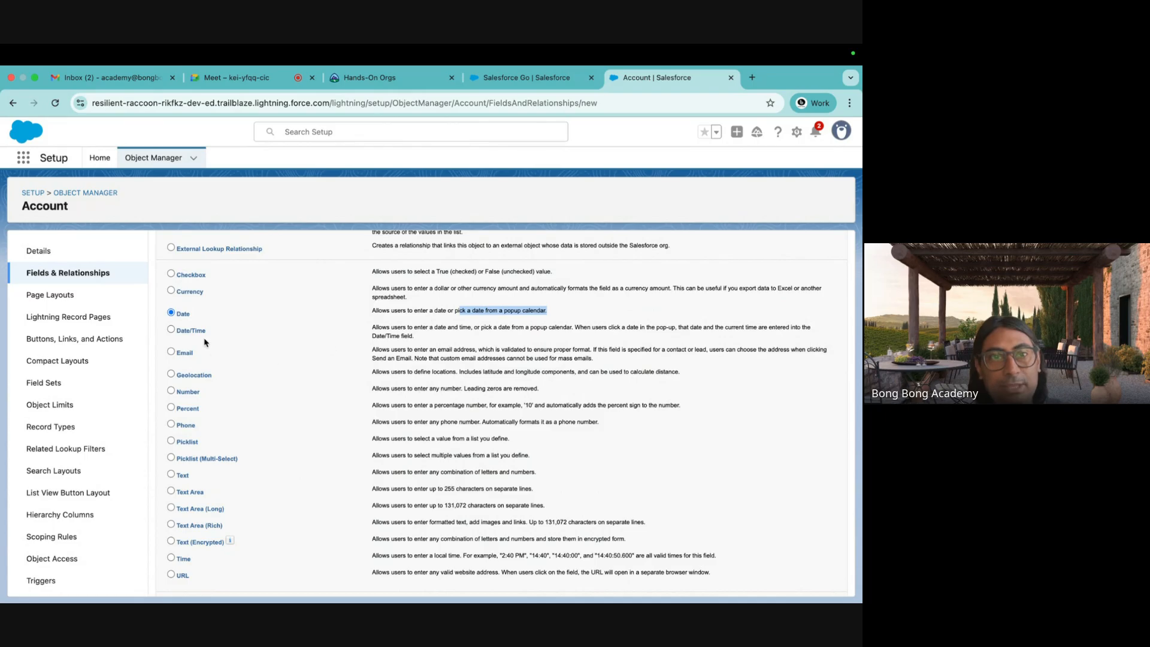
{"action": "left_click", "coordinate": [171, 558]}
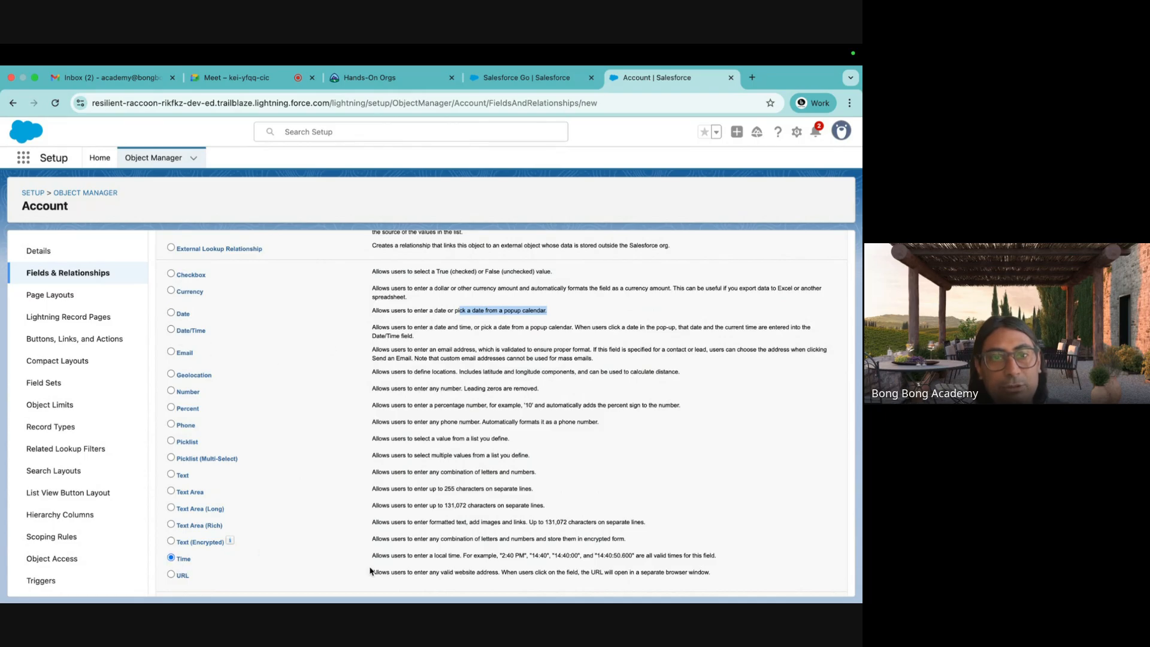
{"action": "left_click_drag", "start_coordinate": [371, 556], "coordinate": [636, 554]}
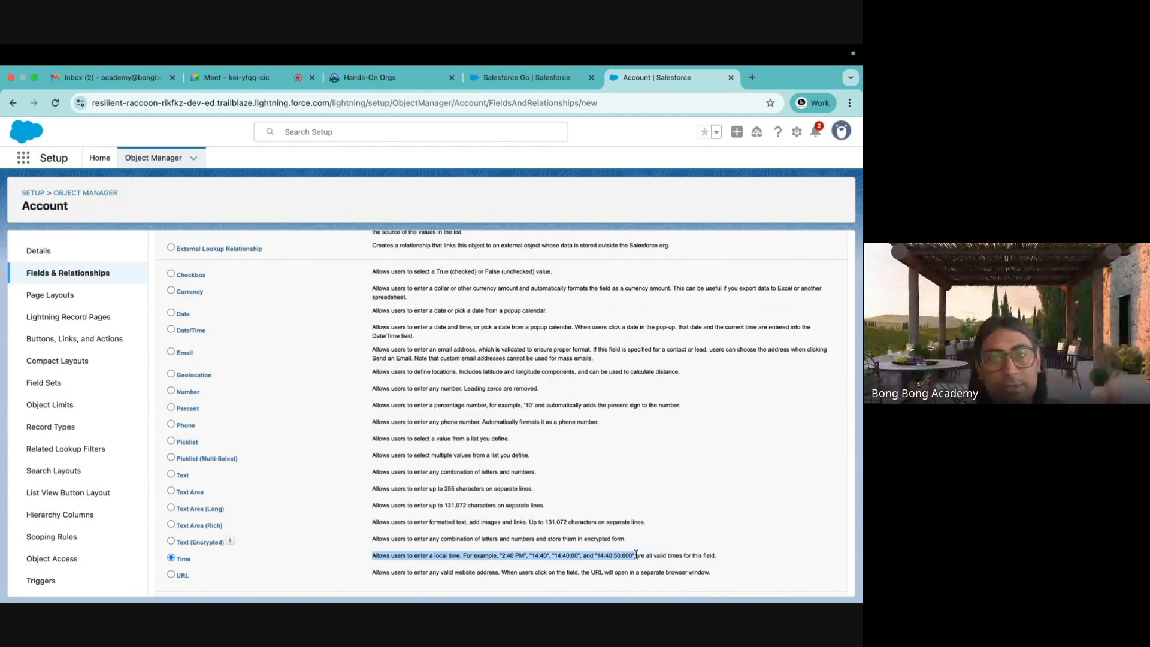
{"action": "left_click_drag", "start_coordinate": [718, 555], "coordinate": [403, 555]}
{"action": "left_click", "coordinate": [171, 313]}
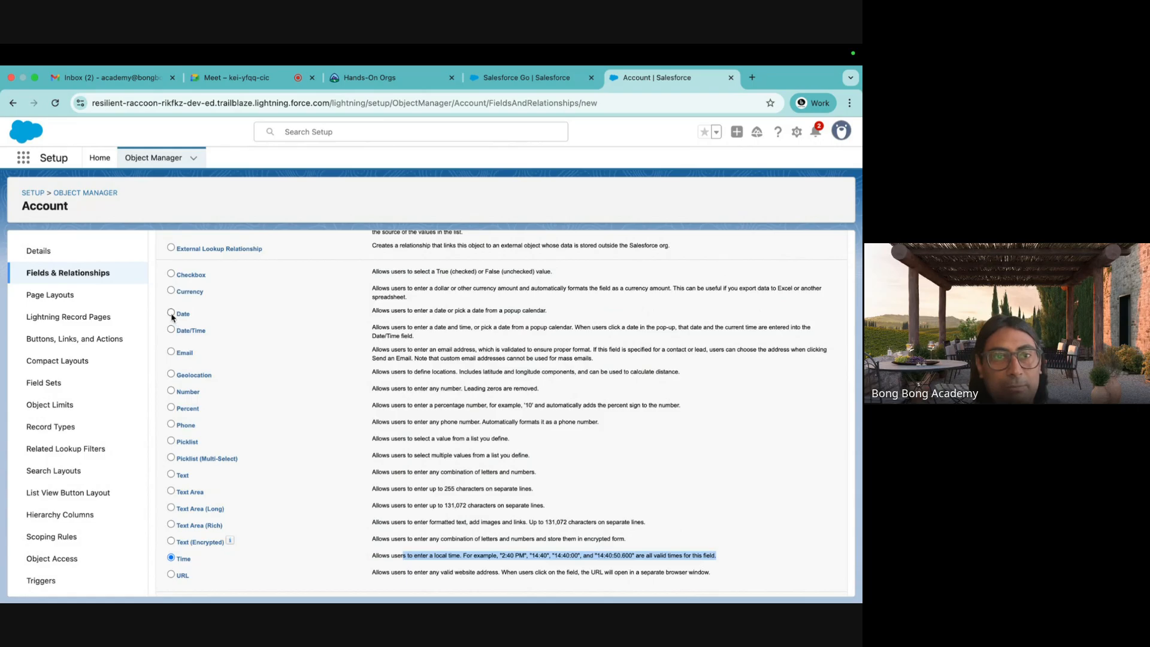
{"action": "left_click", "coordinate": [172, 557]}
{"action": "left_click", "coordinate": [171, 329]}
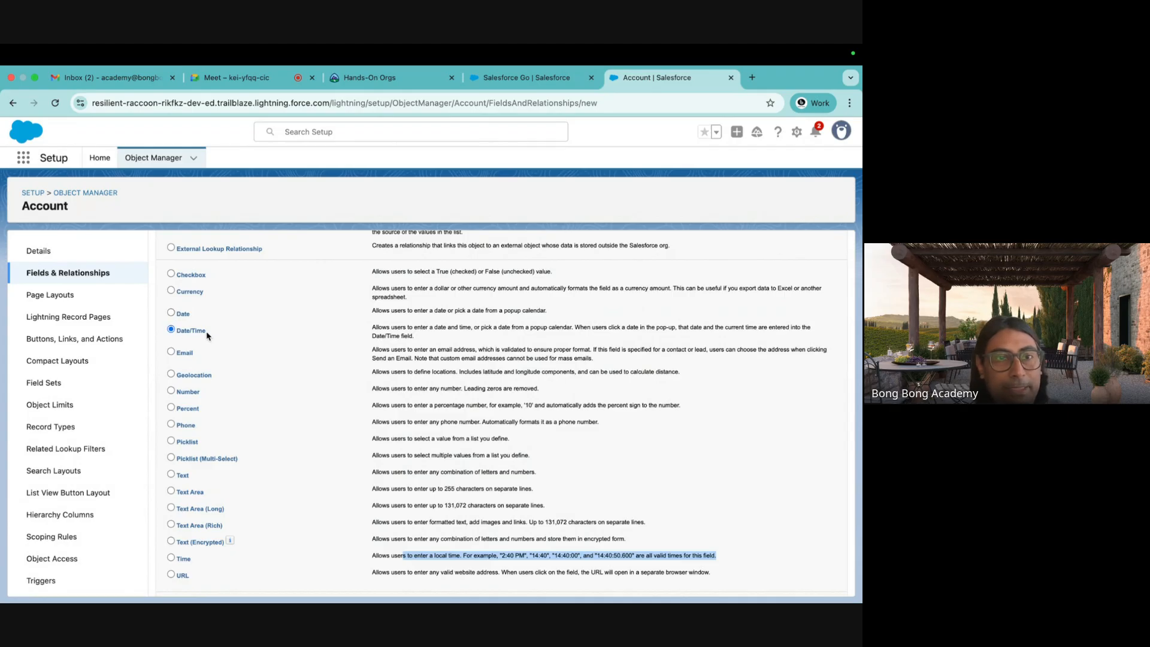
Try the Email, Geolocation, Number, Text, Percent and Phone data types in turn.
{"action": "left_click", "coordinate": [172, 351]}
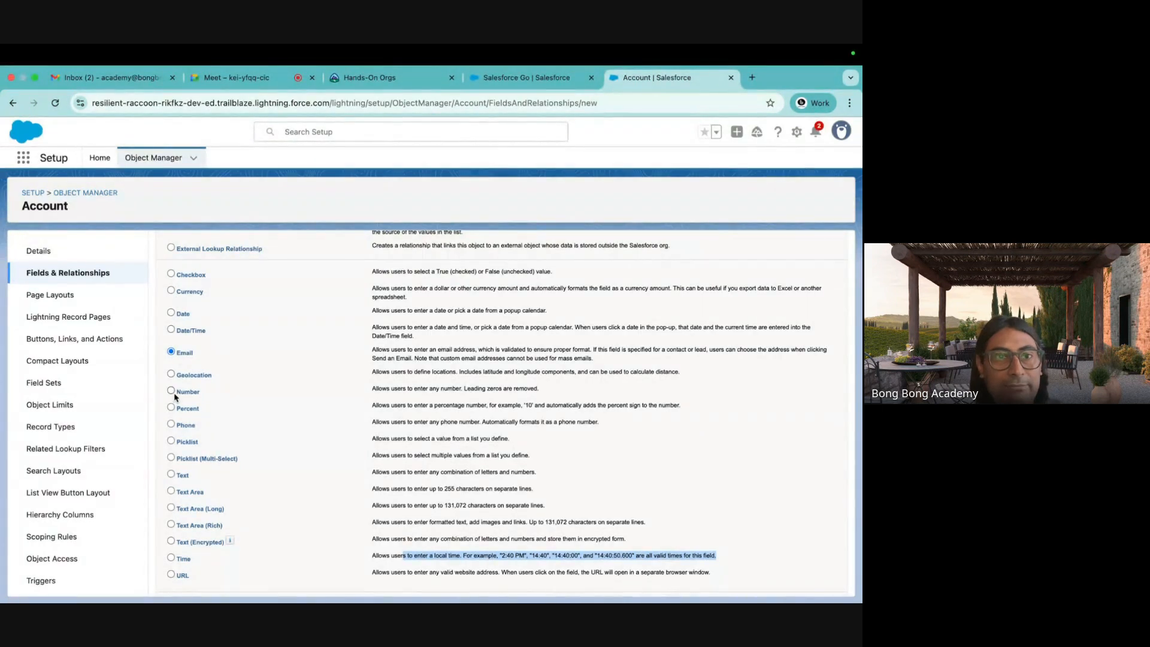
{"action": "left_click", "coordinate": [171, 375]}
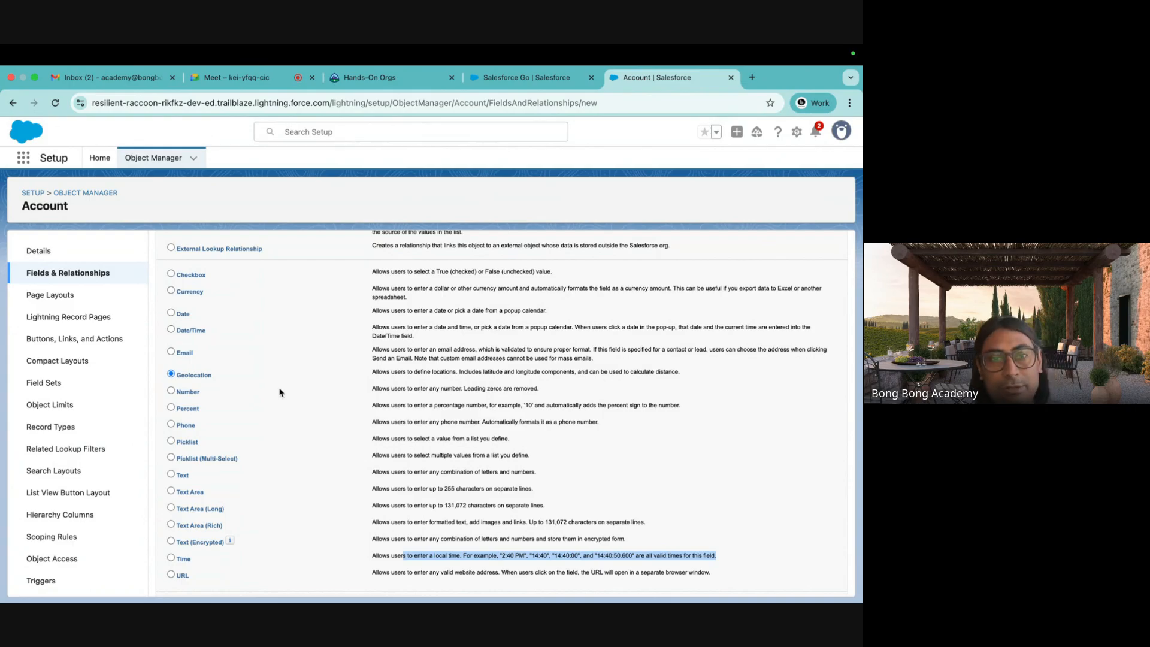
{"action": "left_click", "coordinate": [181, 393]}
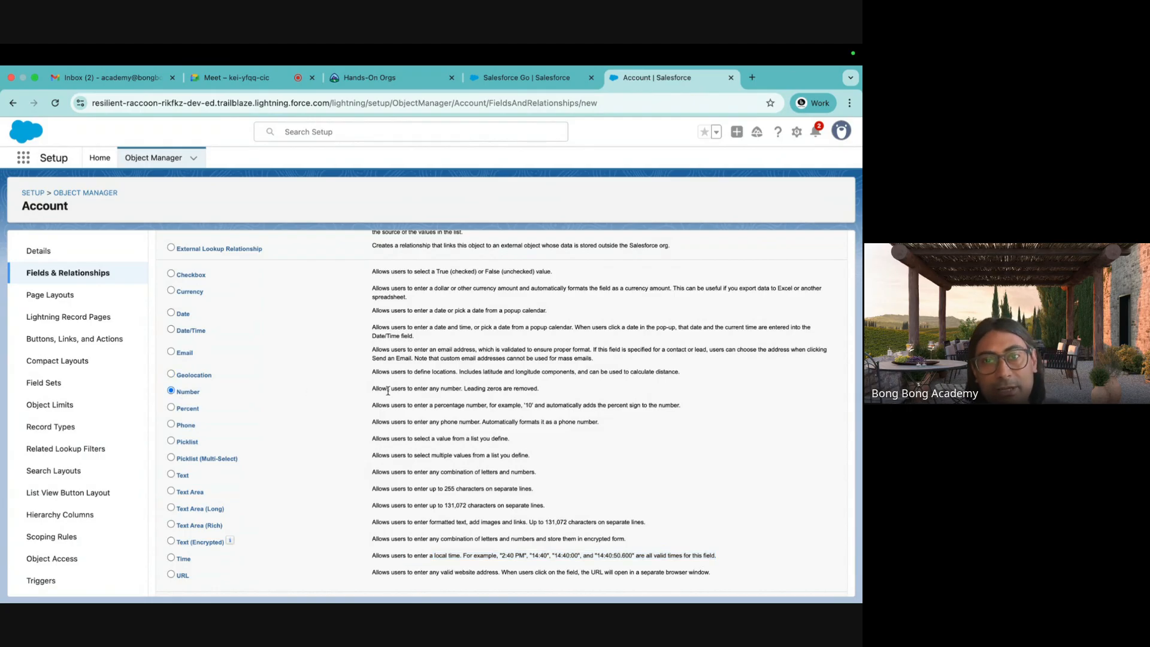
{"action": "left_click_drag", "start_coordinate": [371, 389], "coordinate": [542, 392]}
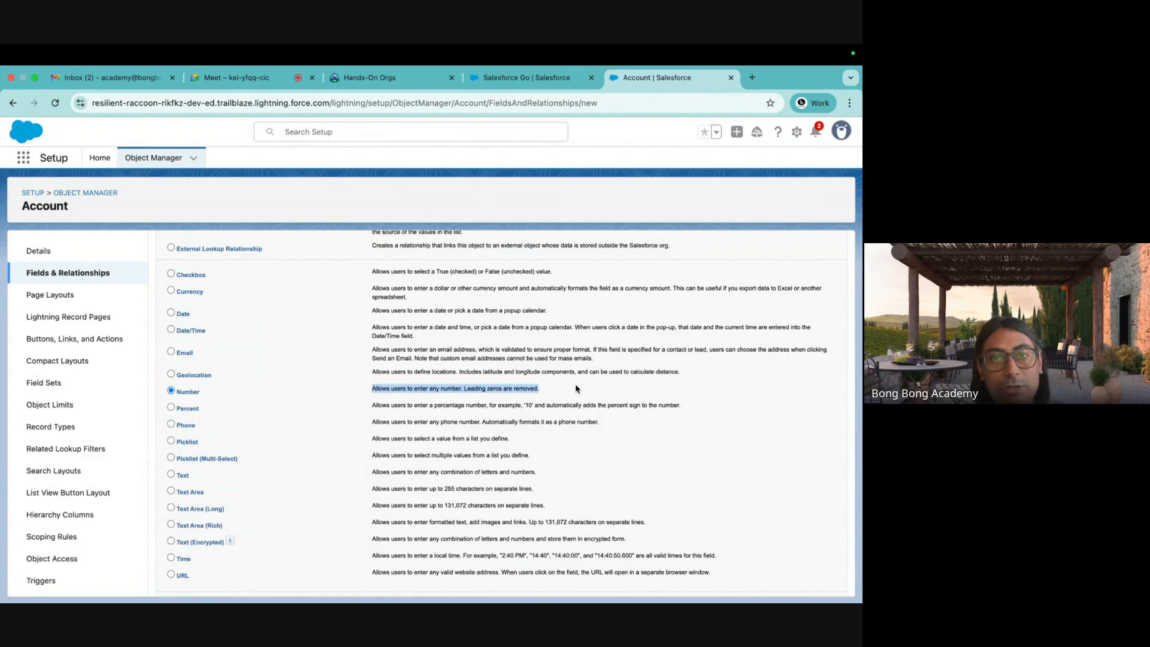
{"action": "left_click", "coordinate": [171, 475]}
{"action": "left_click", "coordinate": [171, 407]}
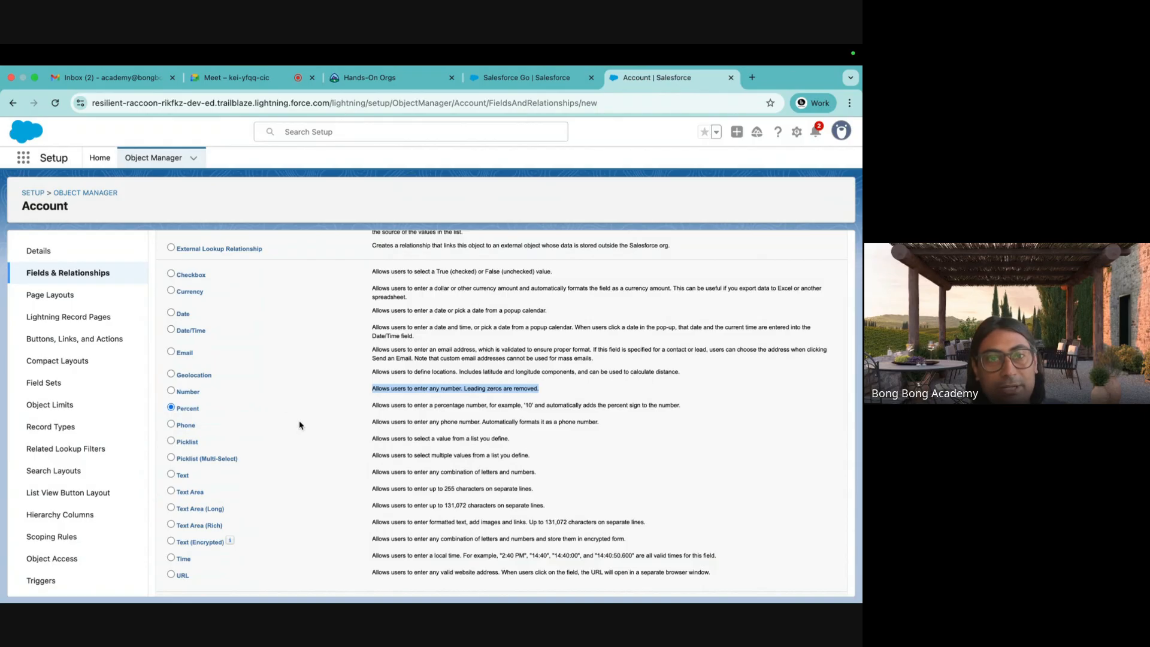
{"action": "left_click", "coordinate": [523, 436]}
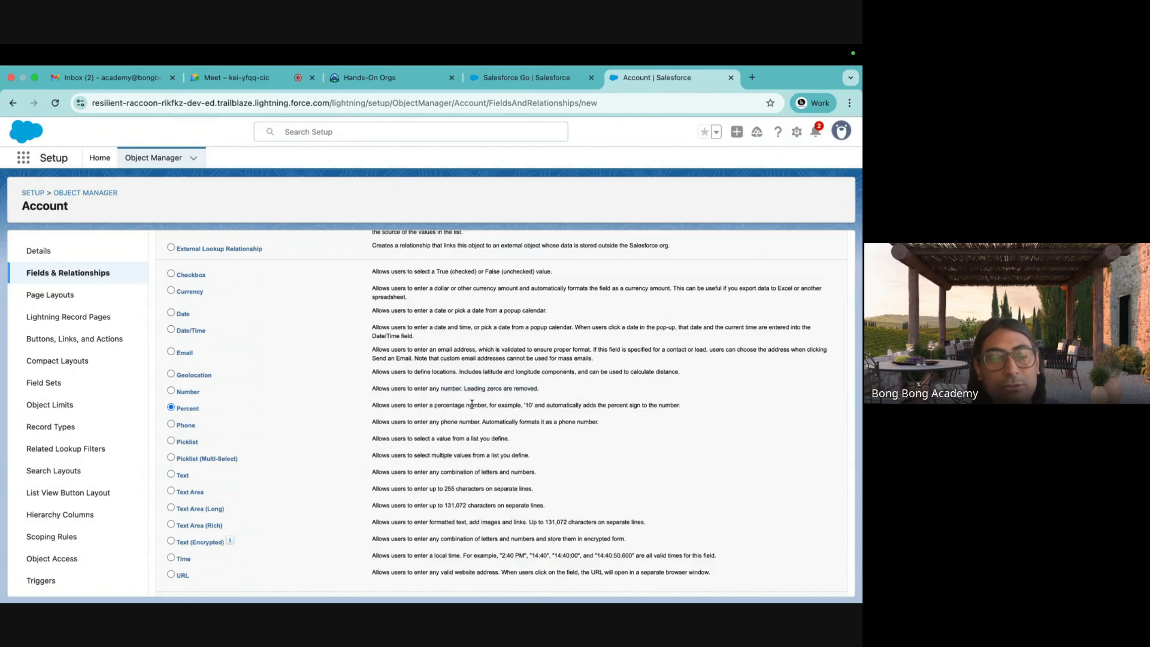
{"action": "left_click", "coordinate": [171, 424]}
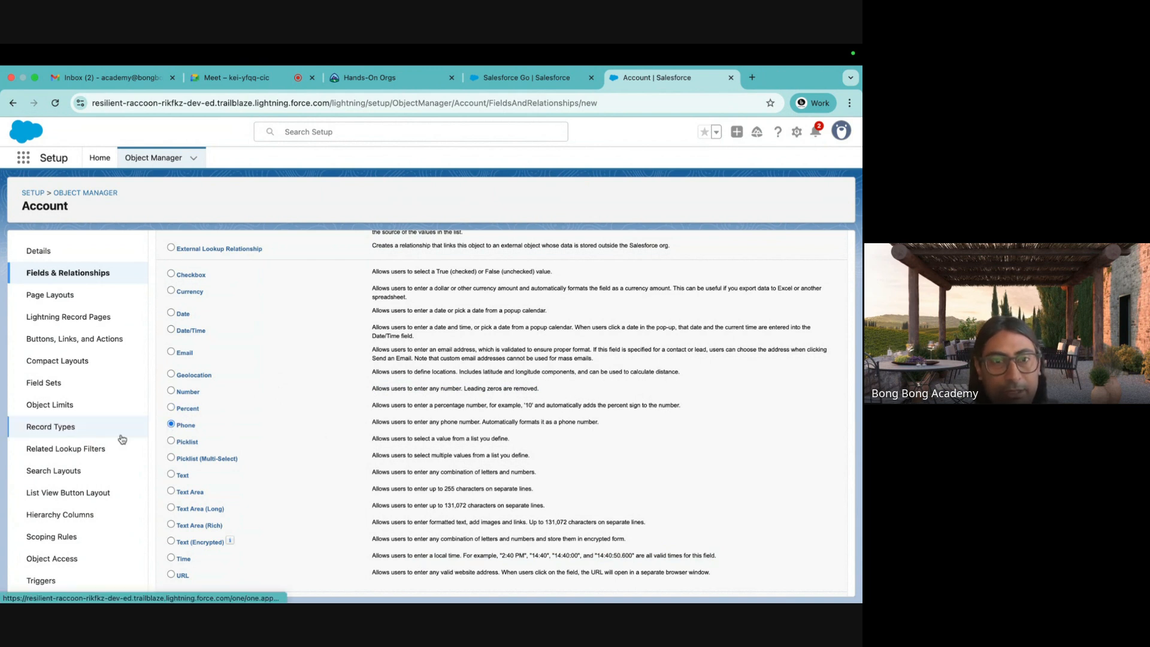
Select Picklist as the data type and review its description.
{"action": "left_click", "coordinate": [171, 441]}
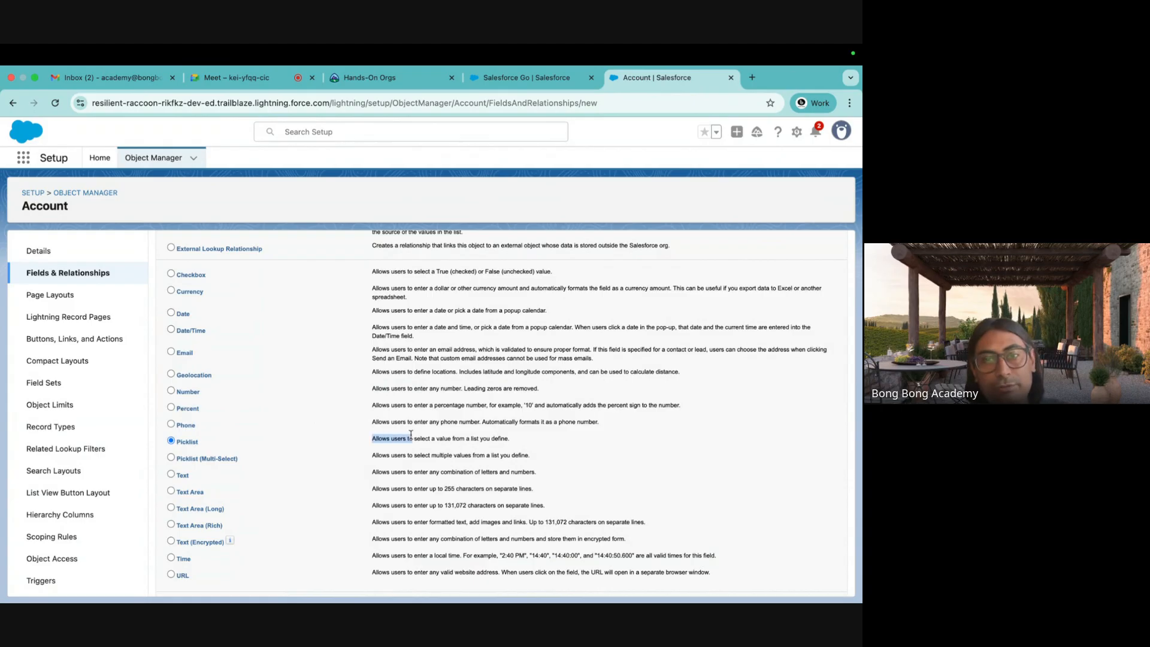
{"action": "triple_click", "coordinate": [518, 436]}
{"action": "scroll", "coordinate": [232, 429], "scroll_direction": "up", "scroll_amount": 1}
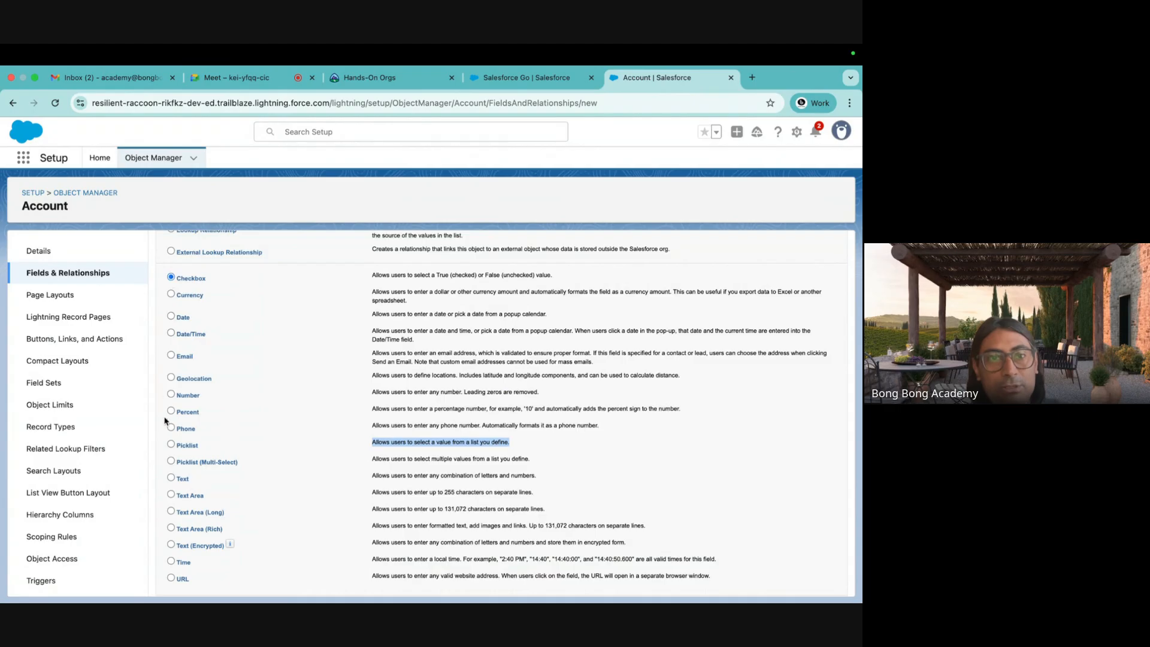
{"action": "left_click", "coordinate": [171, 445]}
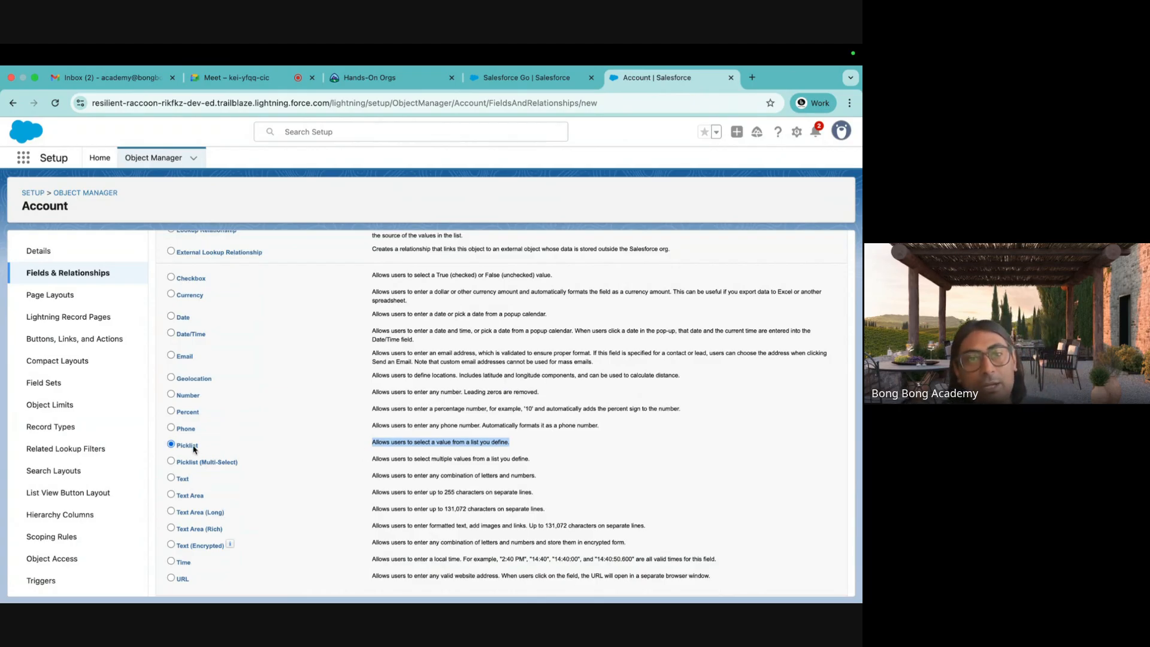
{"action": "left_click", "coordinate": [429, 457]}
{"action": "left_click_drag", "start_coordinate": [513, 442], "coordinate": [174, 445]}
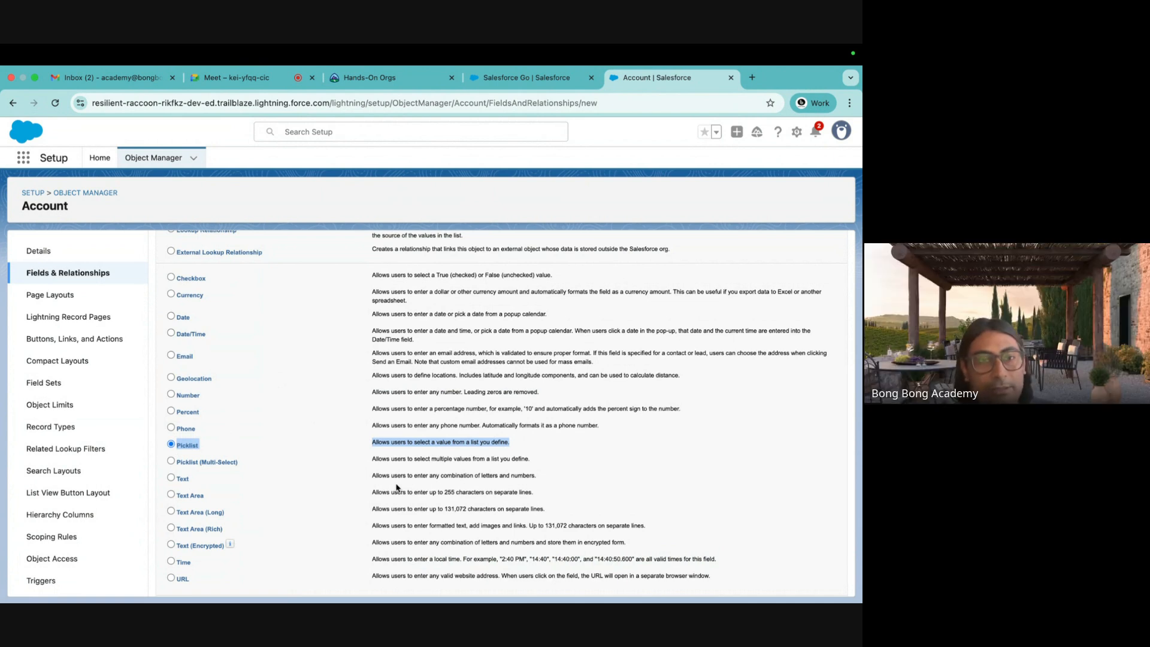
{"action": "scroll", "coordinate": [252, 483], "scroll_direction": "down", "scroll_amount": 1}
{"action": "scroll", "coordinate": [301, 500], "scroll_direction": "up", "scroll_amount": 1}
{"action": "scroll", "coordinate": [300, 500], "scroll_direction": "down", "scroll_amount": 1}
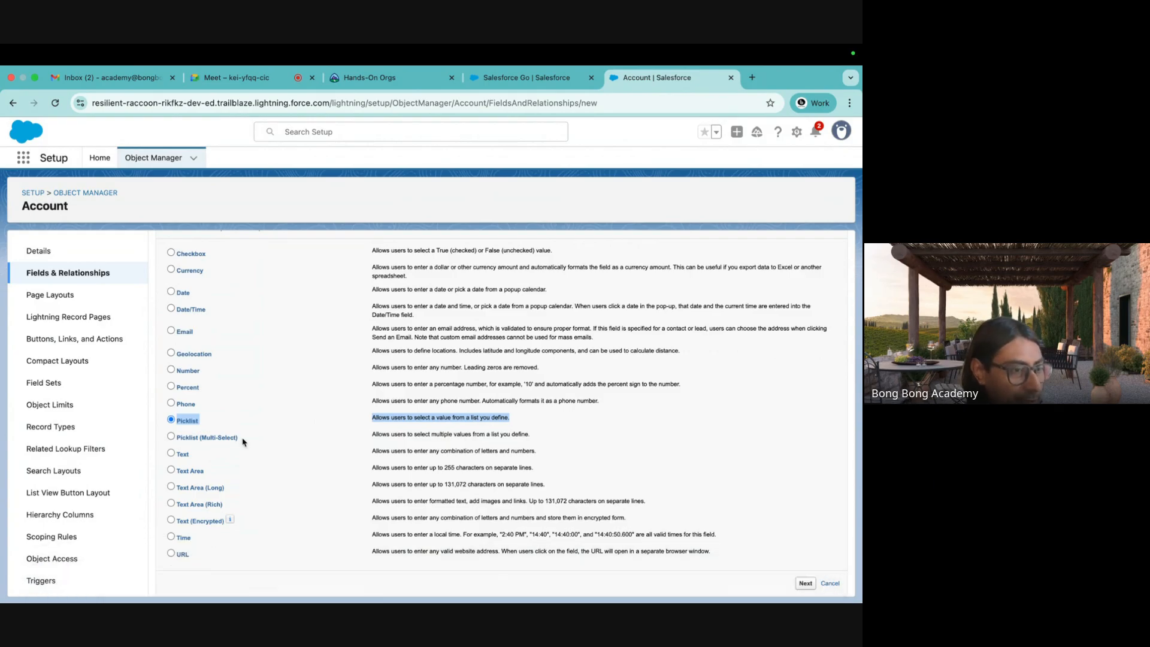
{"action": "left_click", "coordinate": [557, 414]}
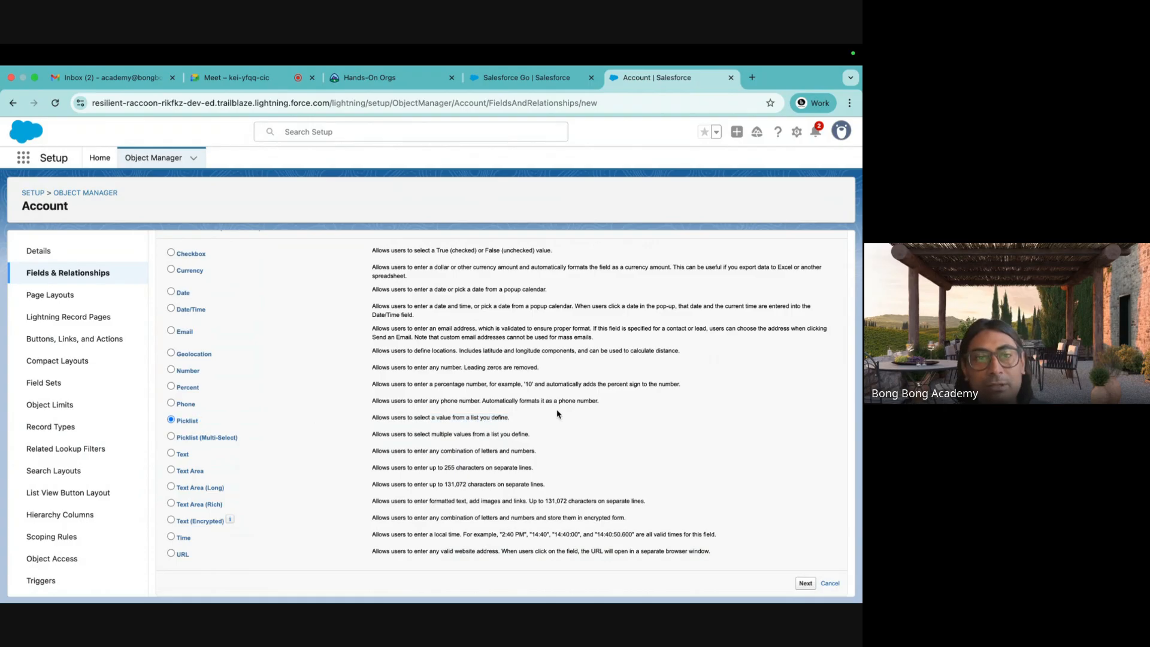
{"action": "scroll", "coordinate": [557, 414], "scroll_direction": "up", "scroll_amount": 2}
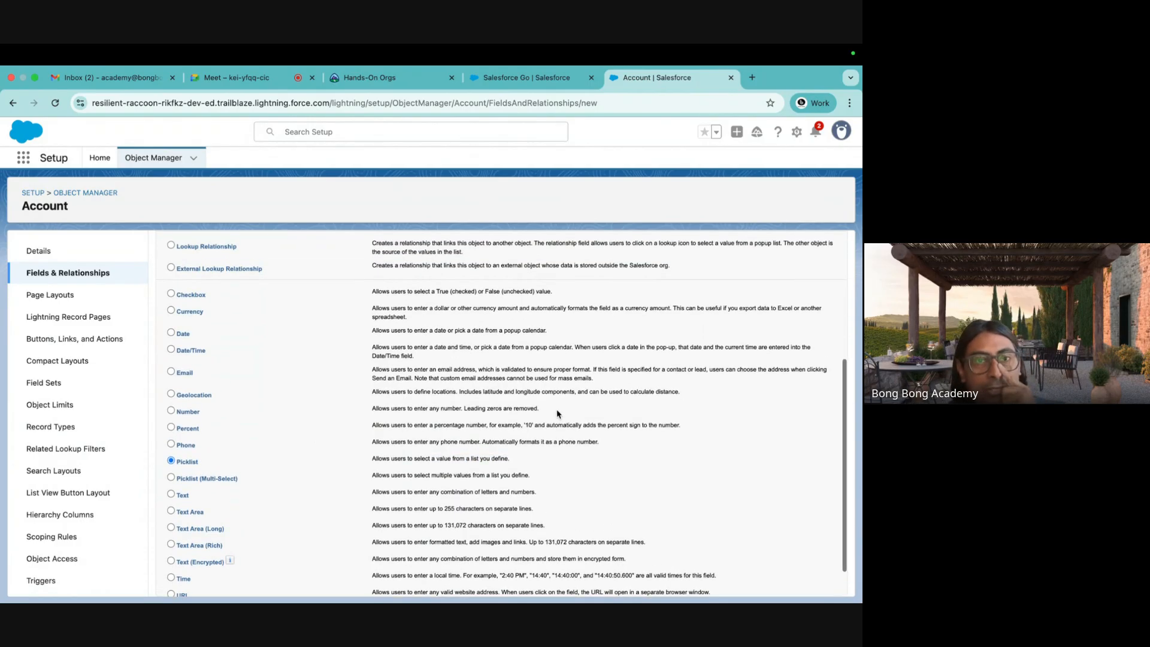
{"action": "scroll", "coordinate": [557, 414], "scroll_direction": "up", "scroll_amount": 1}
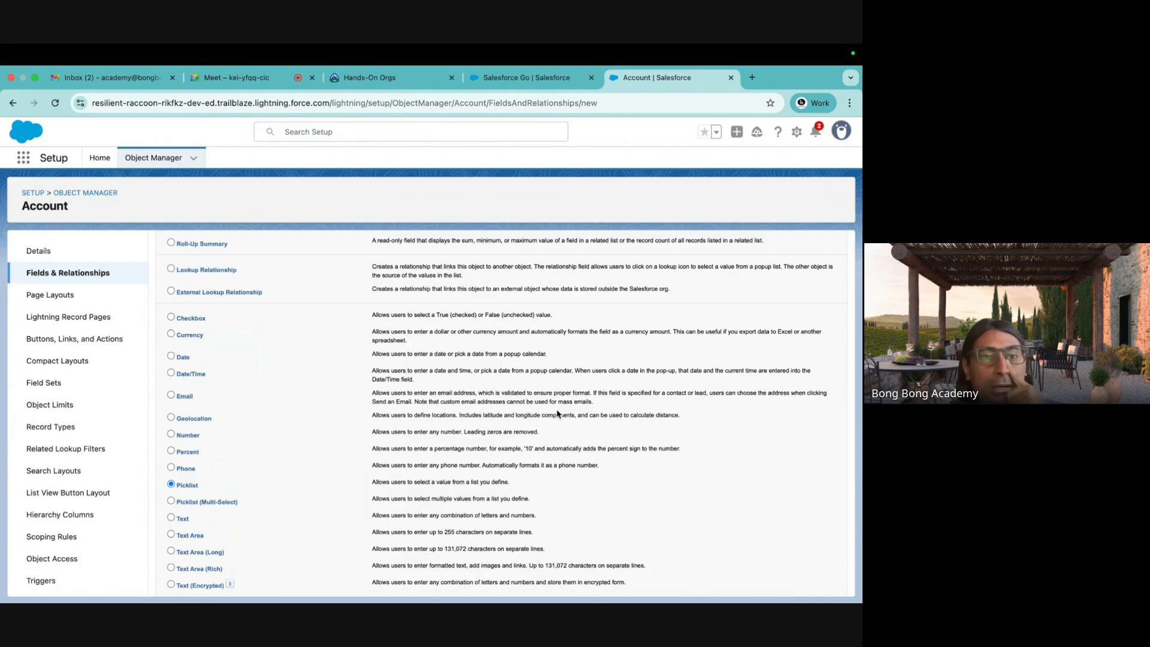
{"action": "scroll", "coordinate": [557, 413], "scroll_direction": "up", "scroll_amount": 3}
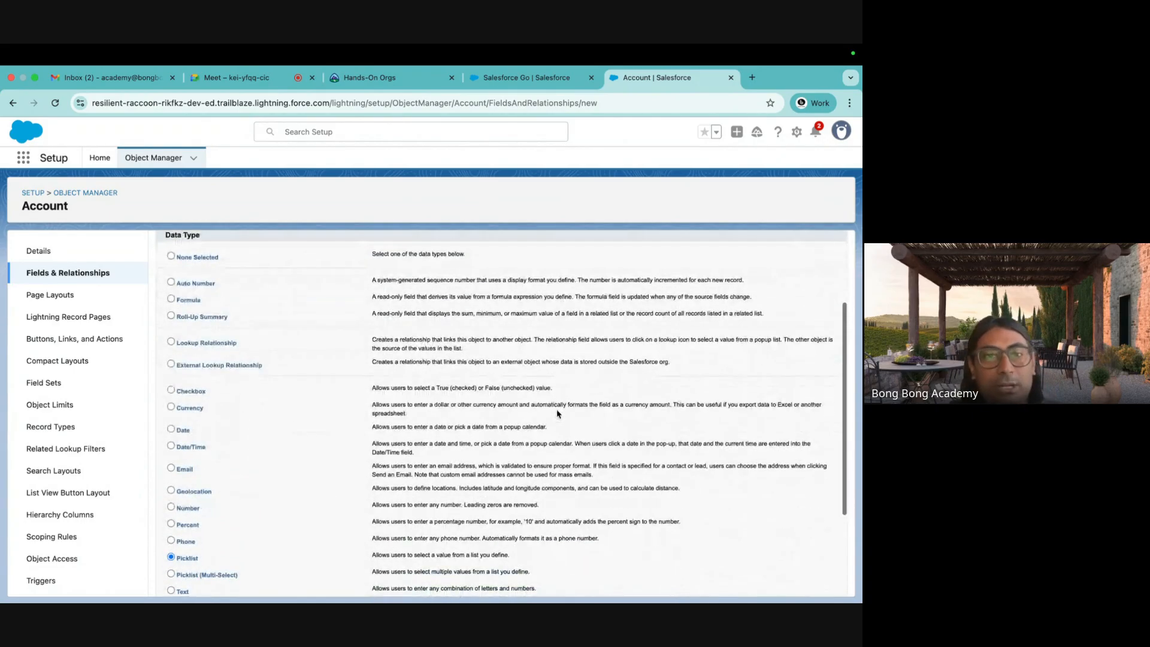
{"action": "scroll", "coordinate": [473, 377], "scroll_direction": "up", "scroll_amount": 1}
{"action": "scroll", "coordinate": [472, 377], "scroll_direction": "down", "scroll_amount": 5}
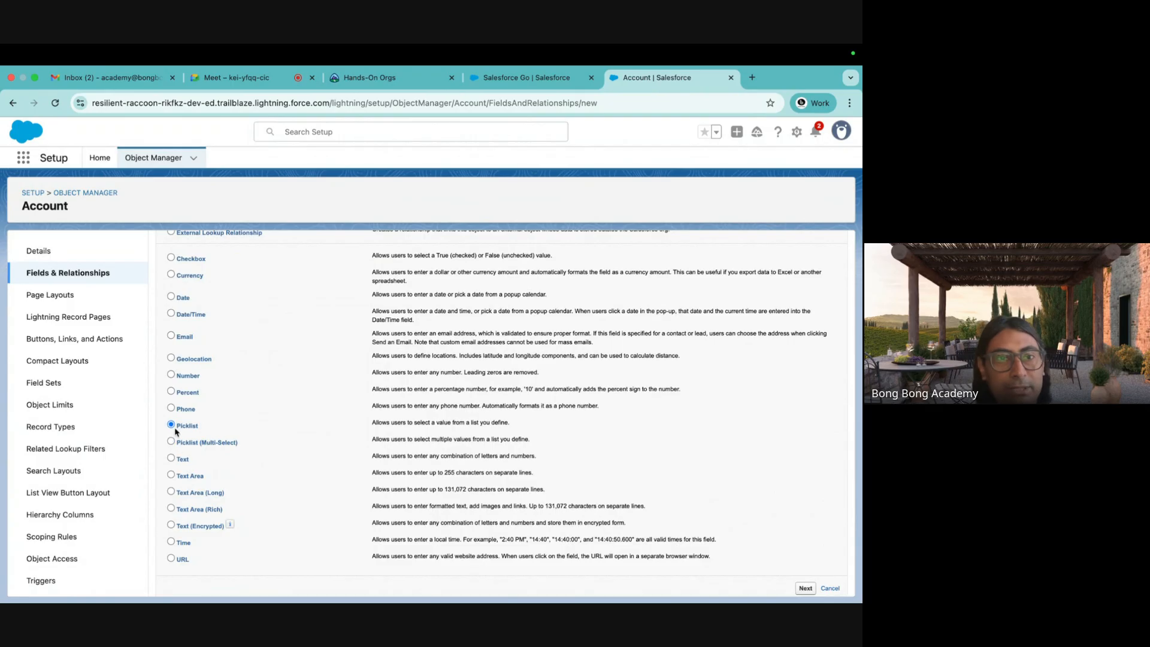
Try Currency, URL and Text, then choose Number, with Length 18 and 0 decimal places.
{"action": "left_click", "coordinate": [171, 376]}
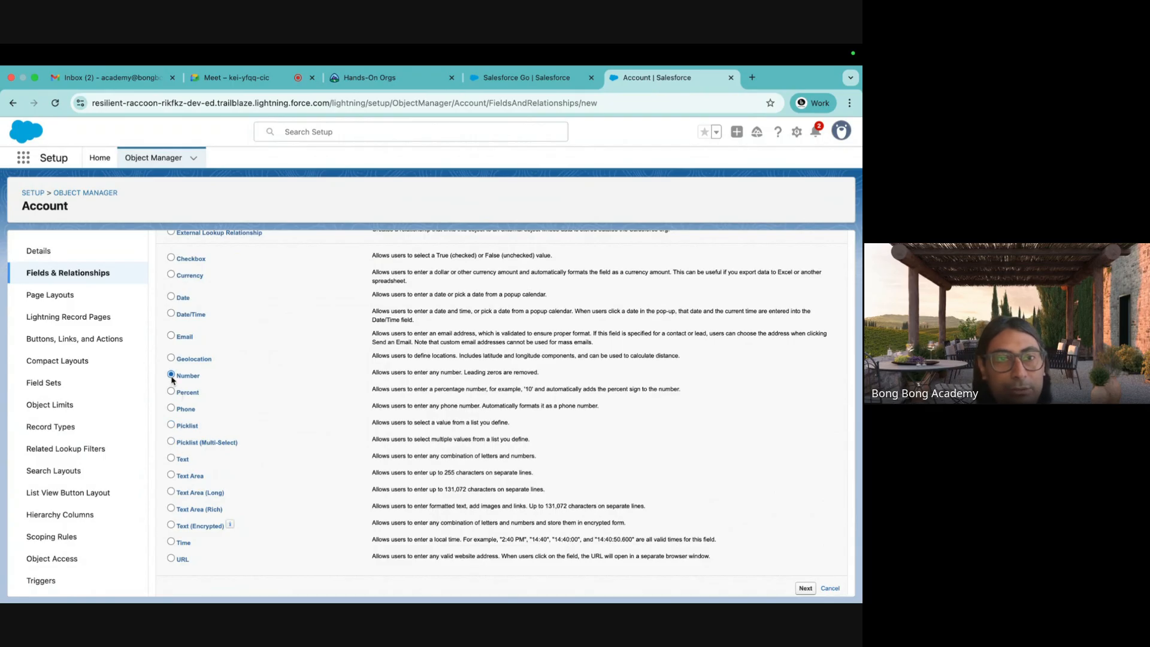
{"action": "left_click", "coordinate": [172, 274]}
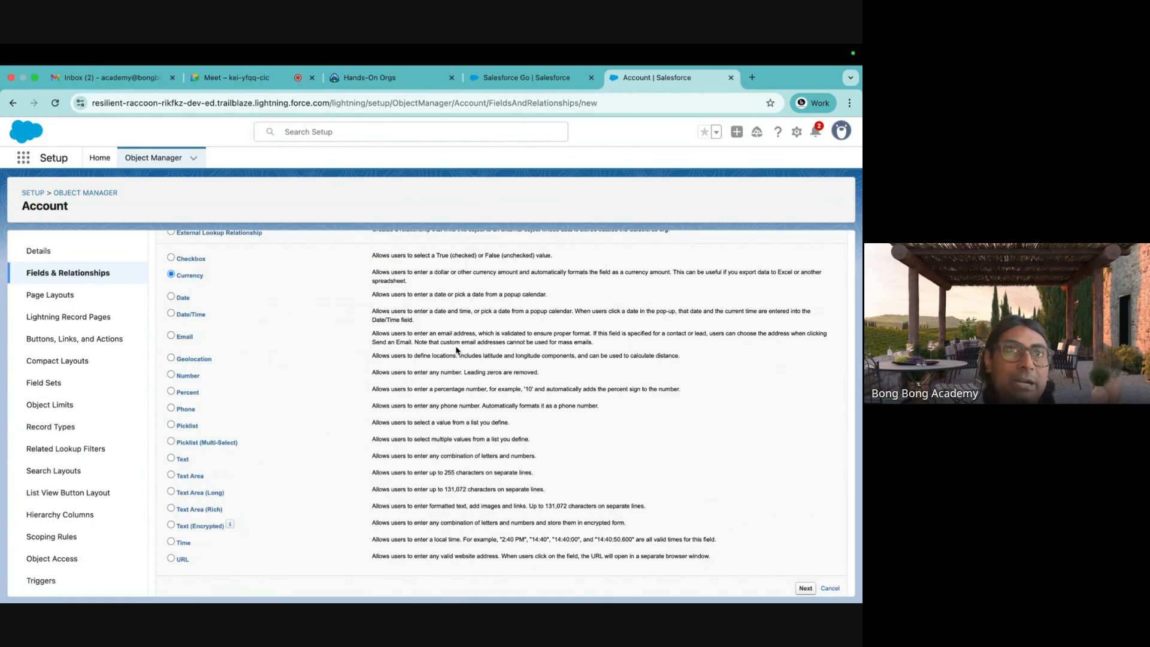
{"action": "scroll", "coordinate": [309, 343], "scroll_direction": "left", "scroll_amount": 3}
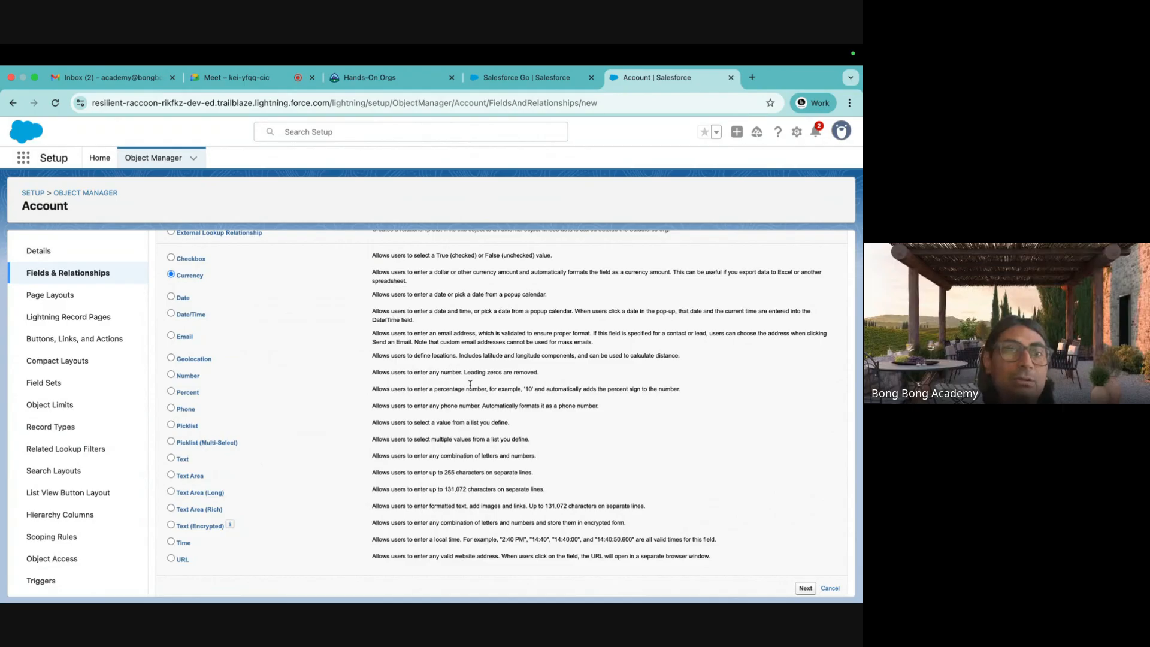
{"action": "scroll", "coordinate": [470, 384], "scroll_direction": "up", "scroll_amount": 2}
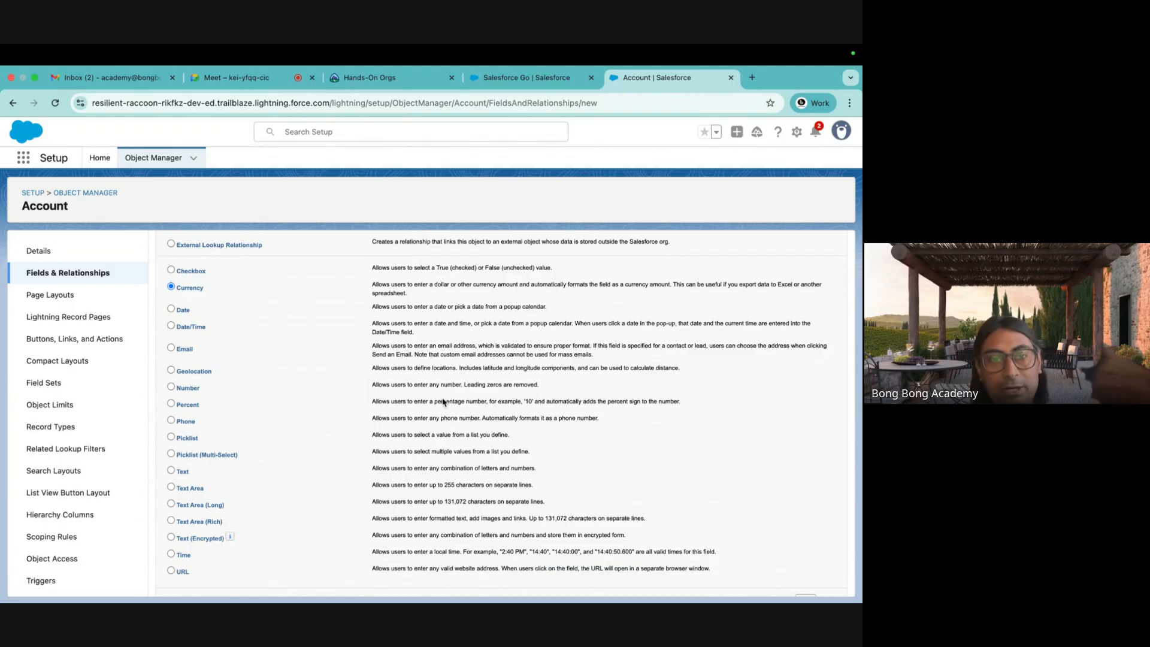
{"action": "left_click", "coordinate": [171, 571]}
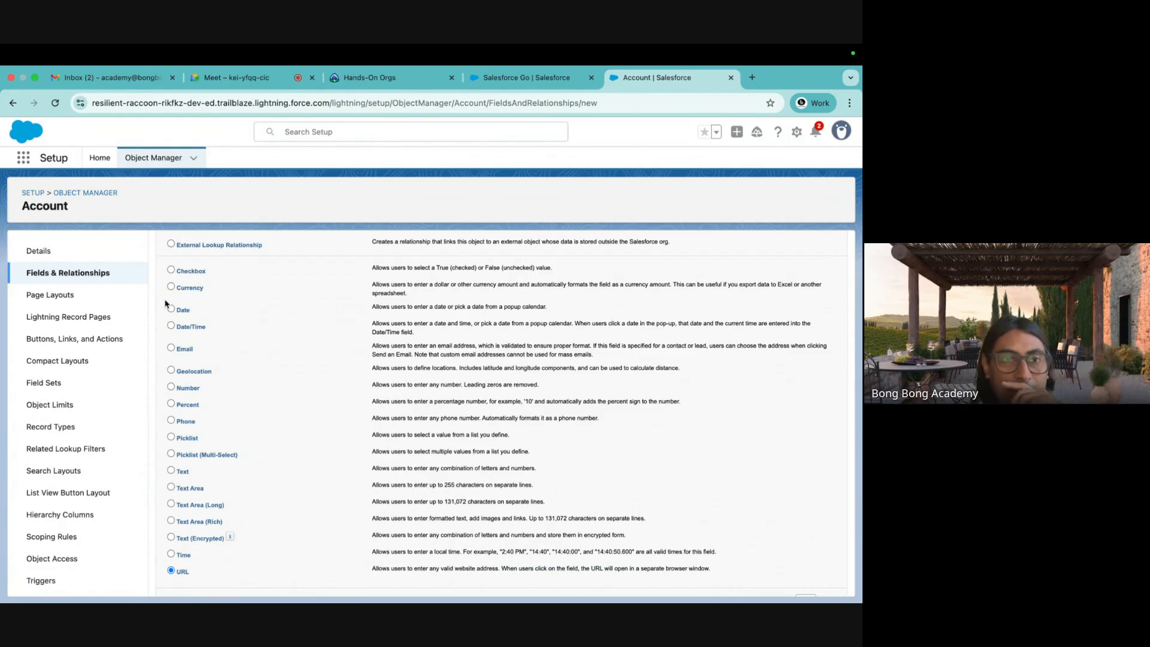
{"action": "left_click", "coordinate": [171, 471]}
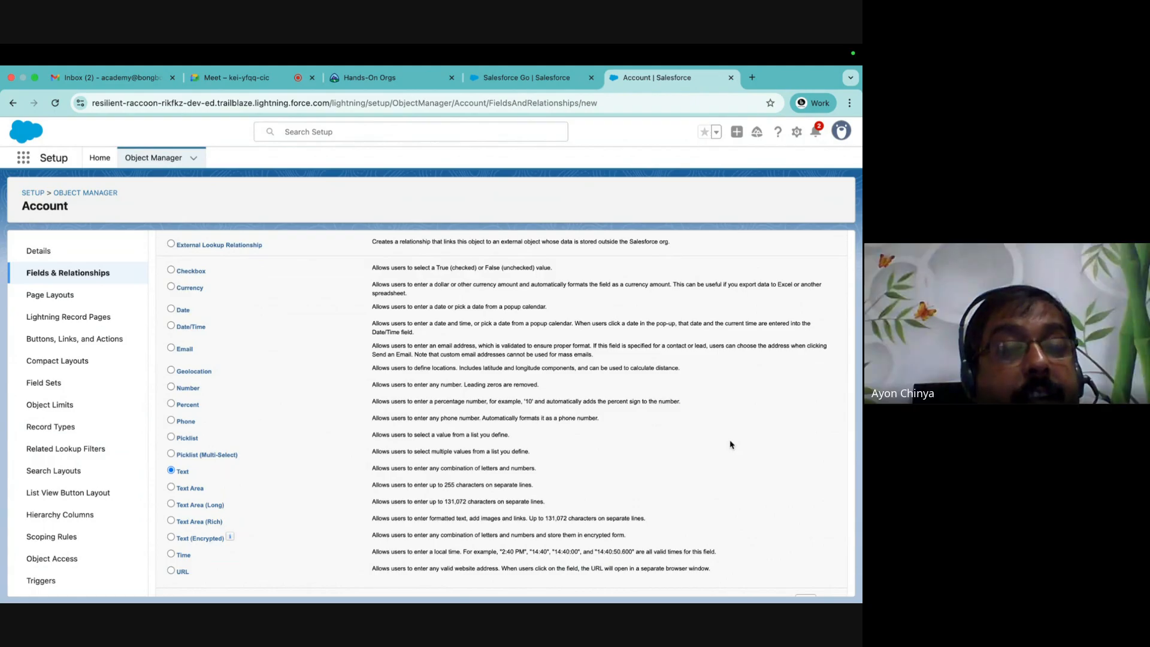
{"action": "scroll", "coordinate": [730, 445], "scroll_direction": "down", "scroll_amount": 1}
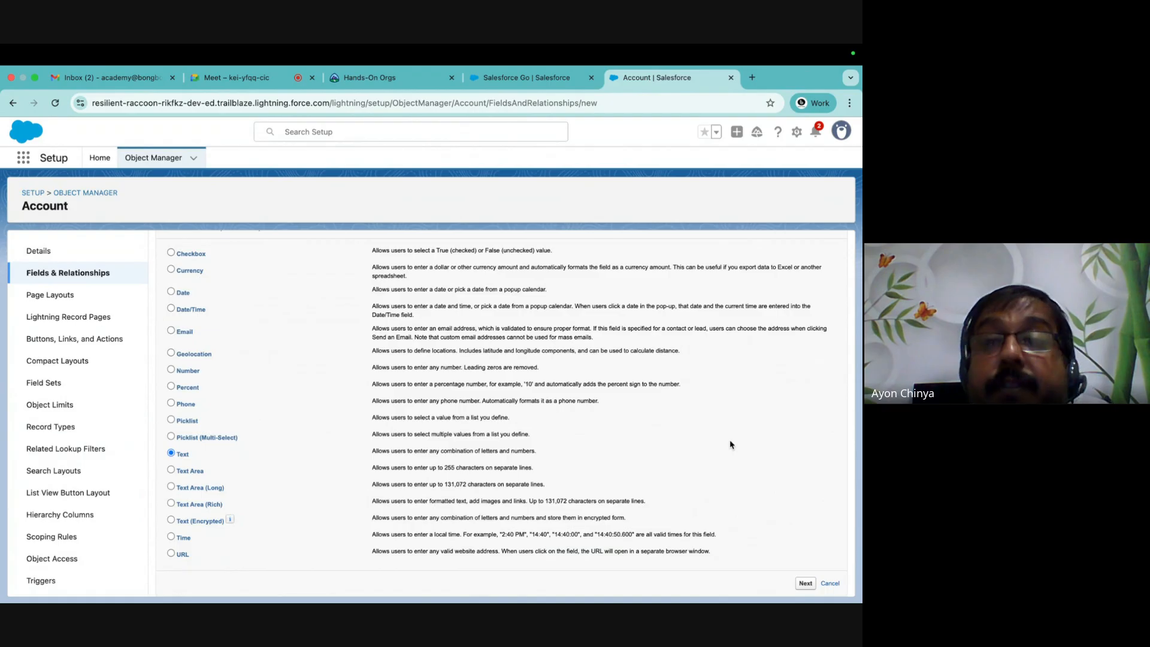
{"action": "left_click", "coordinate": [172, 370]}
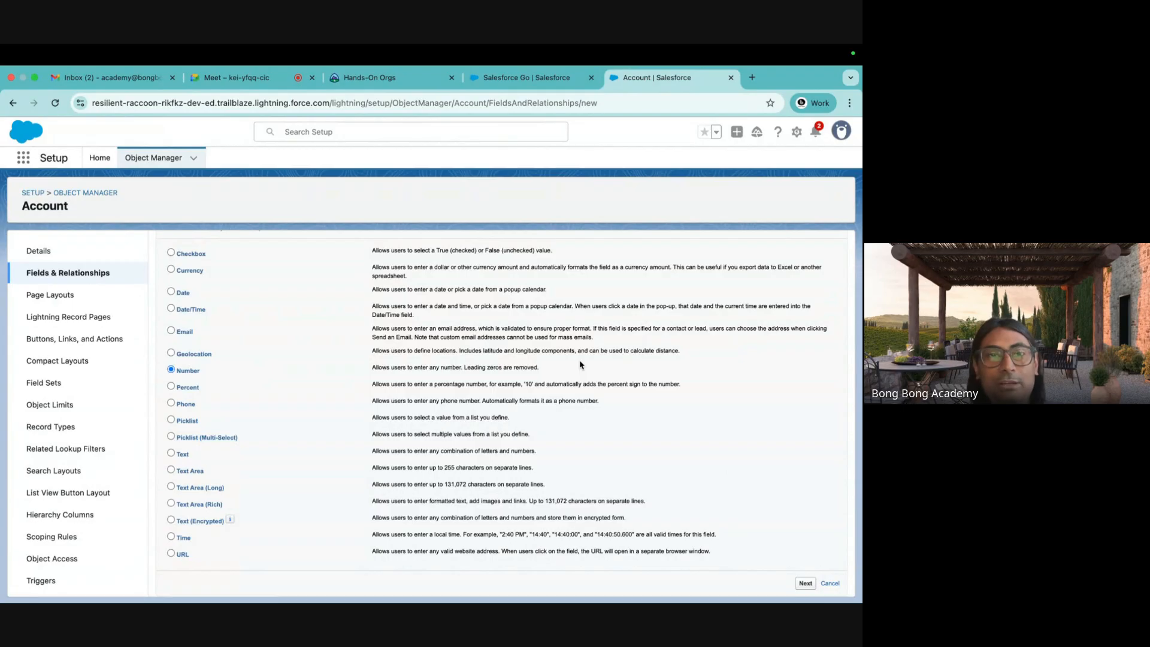
{"action": "double_click", "coordinate": [275, 384]}
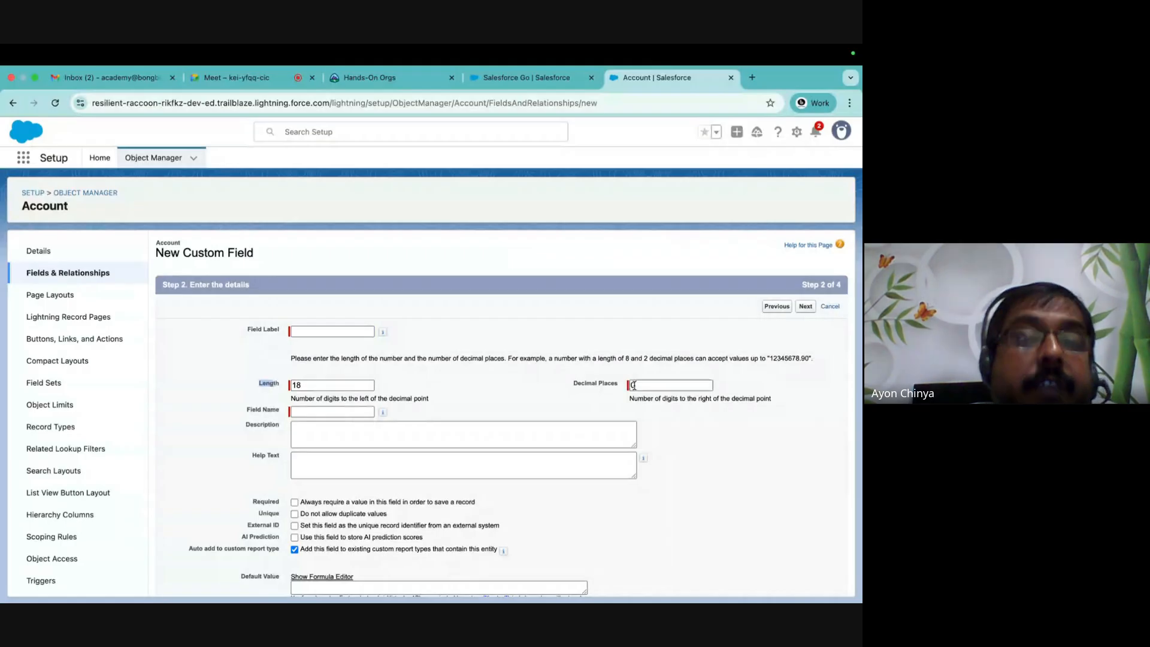
Set the Number field's Length to 14 and Decimal Places to 4, then go back to Step 1.
{"action": "left_click", "coordinate": [301, 386]}
{"action": "key", "text": "BackSpace"}
{"action": "type", "text": "6"}
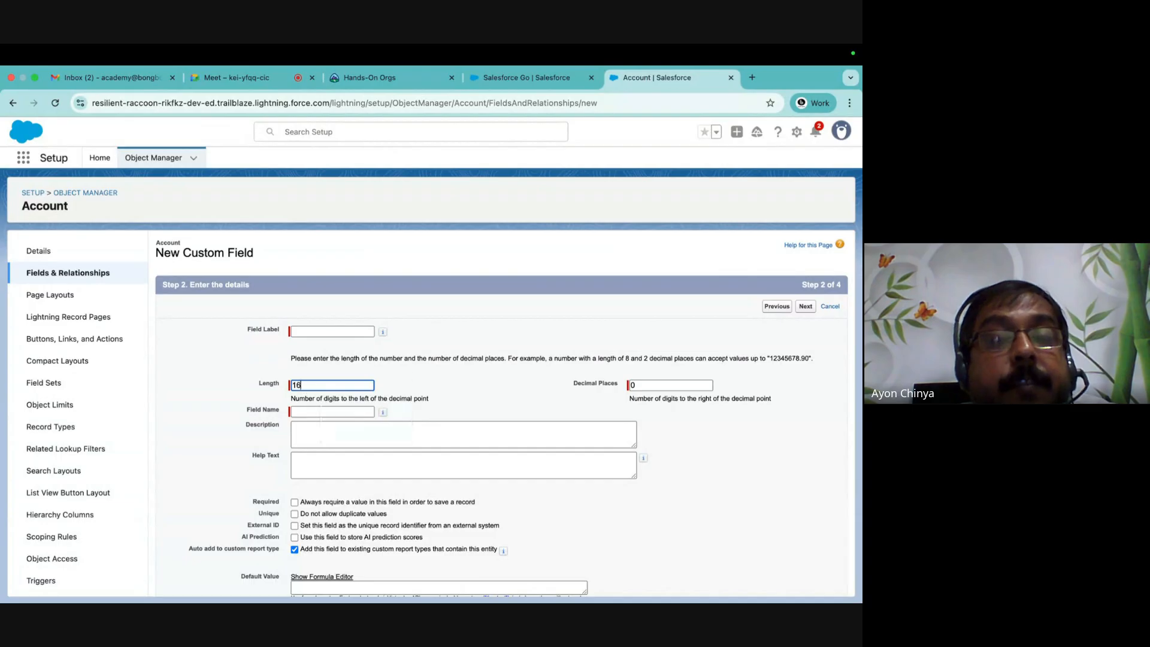
{"action": "left_click", "coordinate": [641, 386]}
{"action": "key", "text": "BackSpace"}
{"action": "type", "text": "2"}
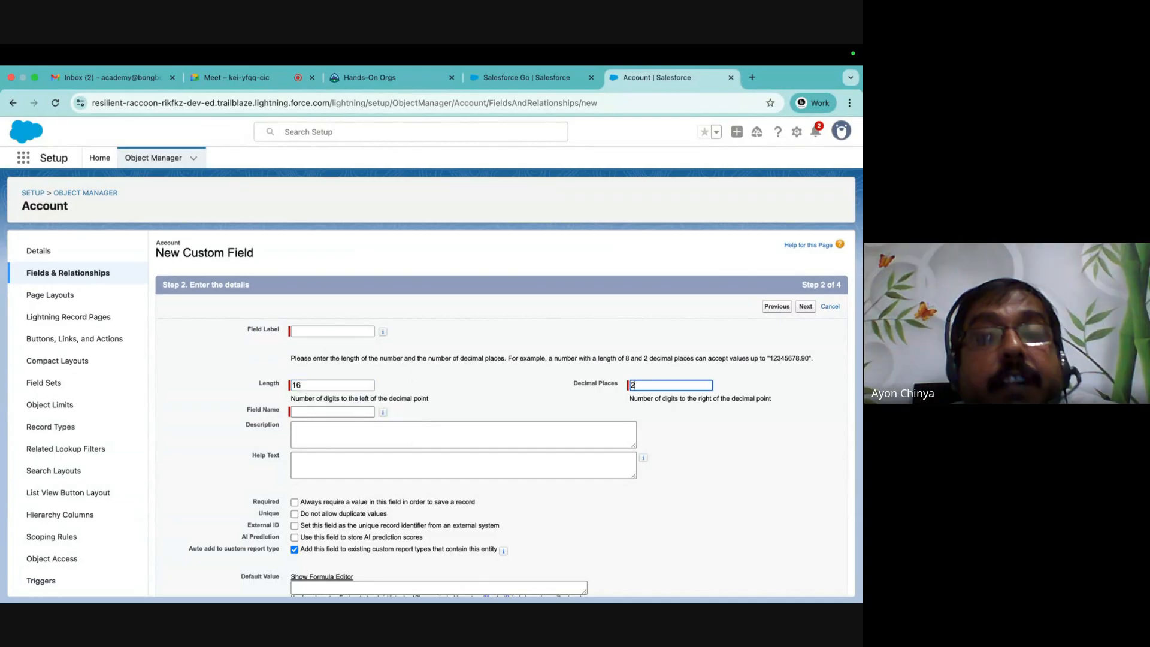
{"action": "left_click", "coordinate": [740, 427]}
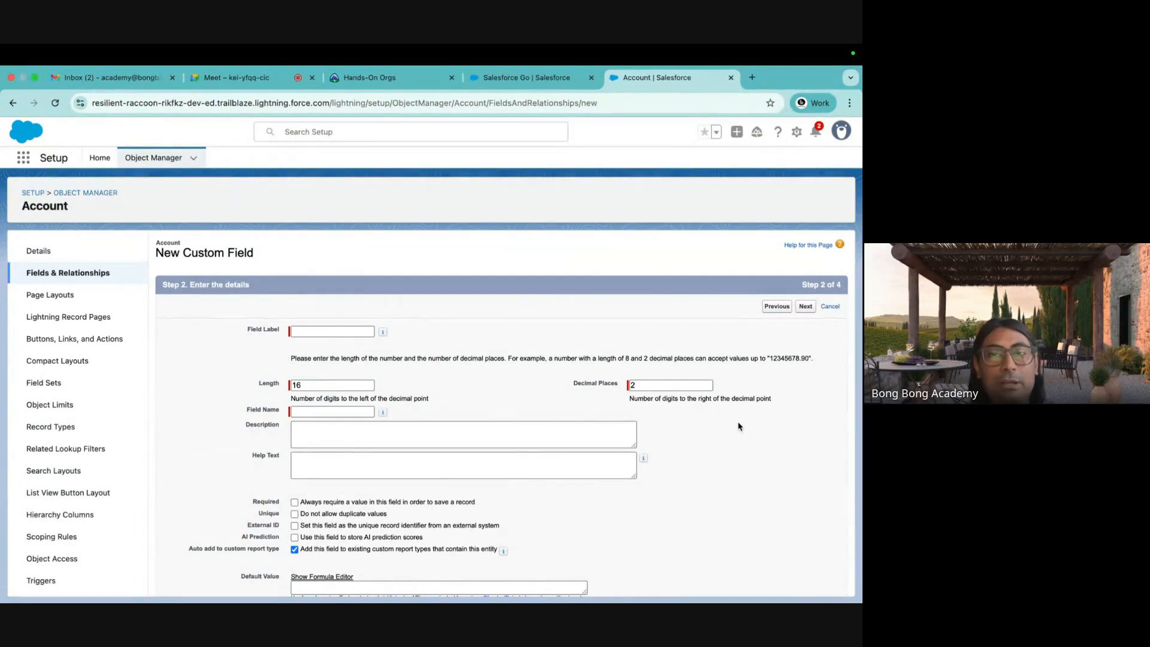
{"action": "left_click", "coordinate": [658, 386]}
{"action": "key", "text": "BackSpace"}
{"action": "type", "text": "4"}
{"action": "left_click", "coordinate": [301, 386]}
{"action": "key", "text": "BackSpace"}
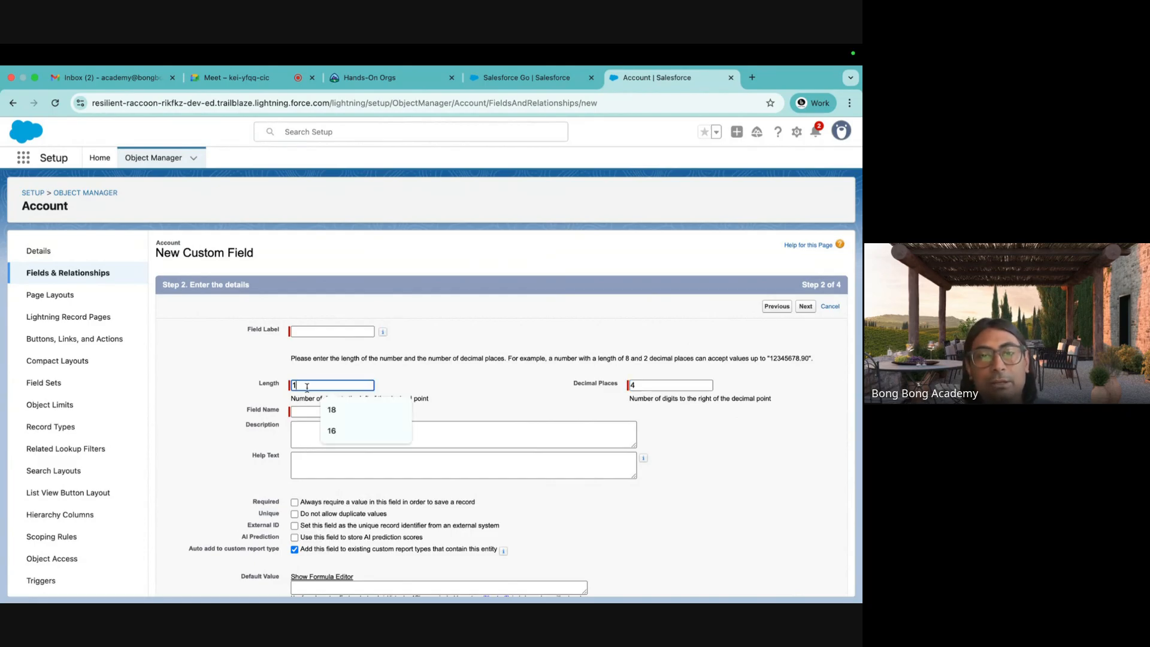
{"action": "type", "text": "4"}
{"action": "left_click", "coordinate": [249, 392]}
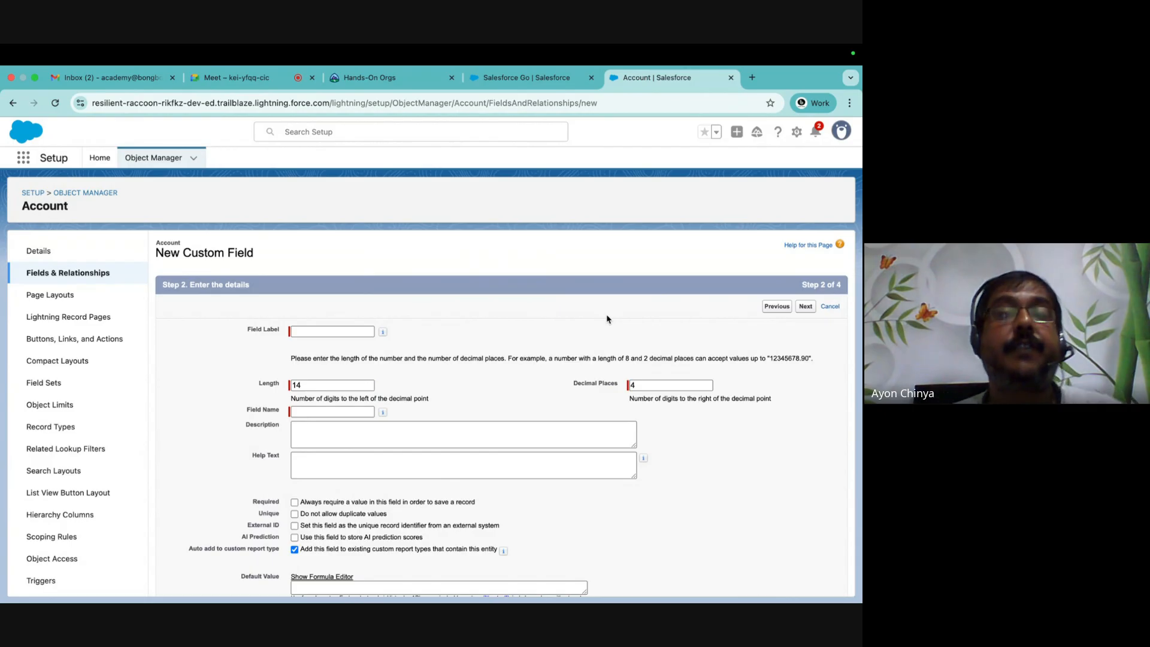
{"action": "scroll", "coordinate": [640, 430], "scroll_direction": "down", "scroll_amount": 3}
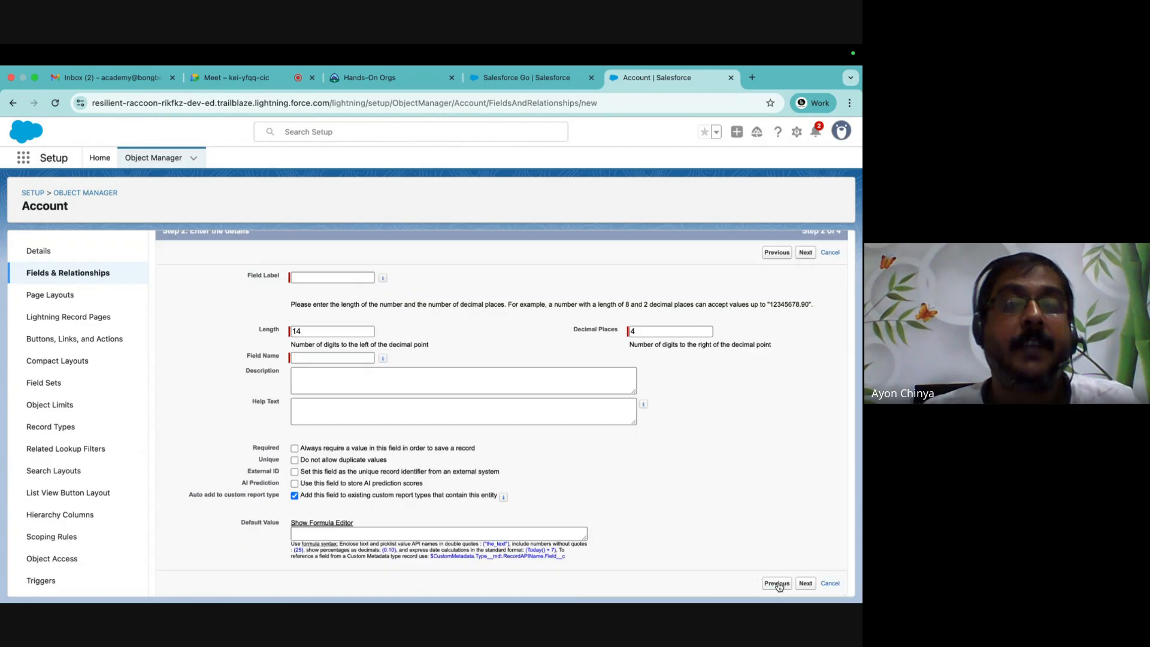
{"action": "left_click", "coordinate": [774, 584]}
Leave the Account field wizard and return to the Object Manager list.
{"action": "scroll", "coordinate": [404, 426], "scroll_direction": "down", "scroll_amount": 4}
{"action": "scroll", "coordinate": [404, 425], "scroll_direction": "up", "scroll_amount": 4}
{"action": "scroll", "coordinate": [404, 426], "scroll_direction": "down", "scroll_amount": 4}
{"action": "scroll", "coordinate": [404, 426], "scroll_direction": "up", "scroll_amount": 3}
{"action": "scroll", "coordinate": [404, 426], "scroll_direction": "down", "scroll_amount": 3}
{"action": "scroll", "coordinate": [404, 425], "scroll_direction": "up", "scroll_amount": 3}
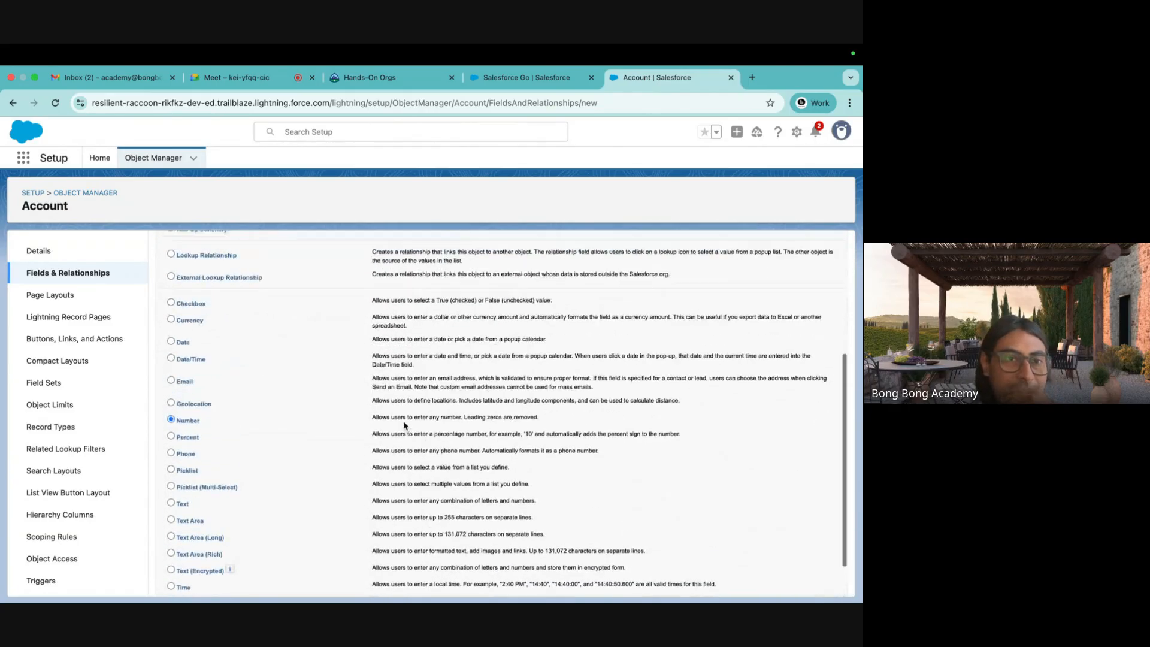
{"action": "scroll", "coordinate": [329, 362], "scroll_direction": "down", "scroll_amount": 2}
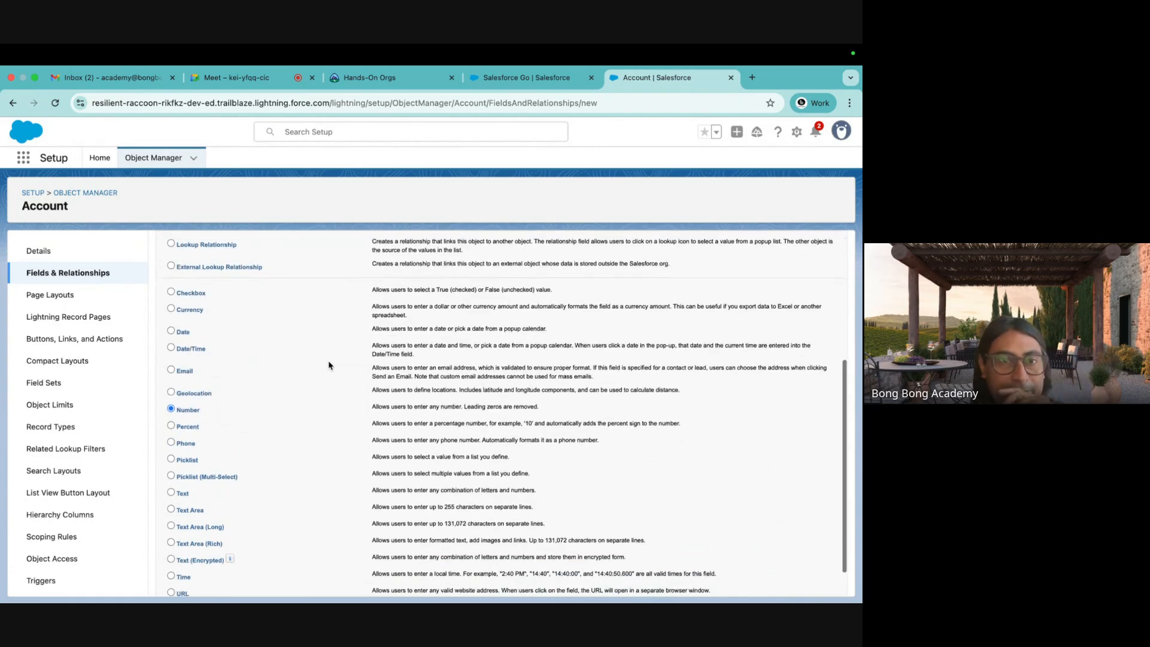
{"action": "scroll", "coordinate": [406, 329], "scroll_direction": "down", "scroll_amount": 1}
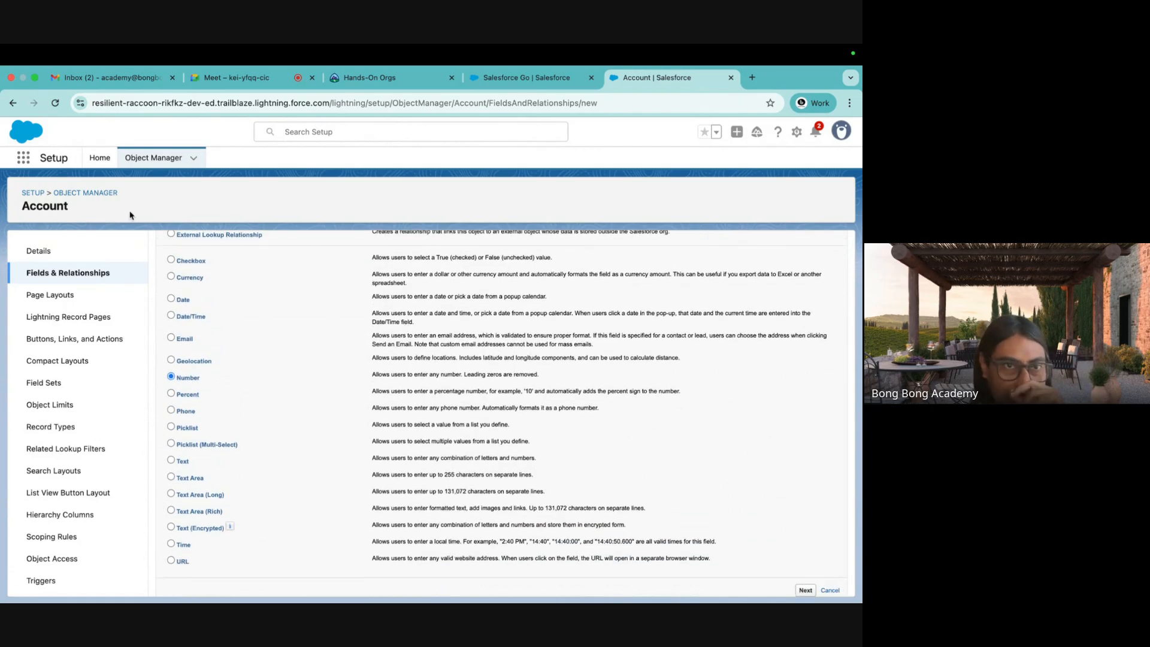
{"action": "left_click", "coordinate": [89, 197]}
Open the Employee object's Fields & Relationships and begin a new custom field.
{"action": "scroll", "coordinate": [81, 461], "scroll_direction": "down", "scroll_amount": 10}
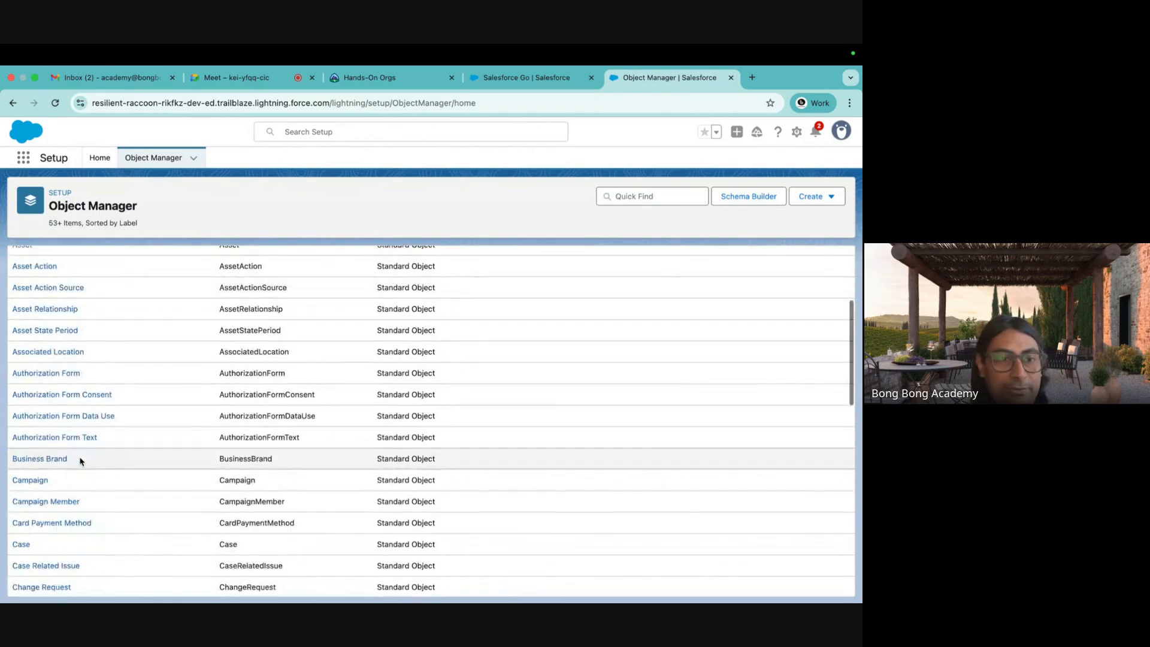
{"action": "scroll", "coordinate": [81, 461], "scroll_direction": "down", "scroll_amount": 10}
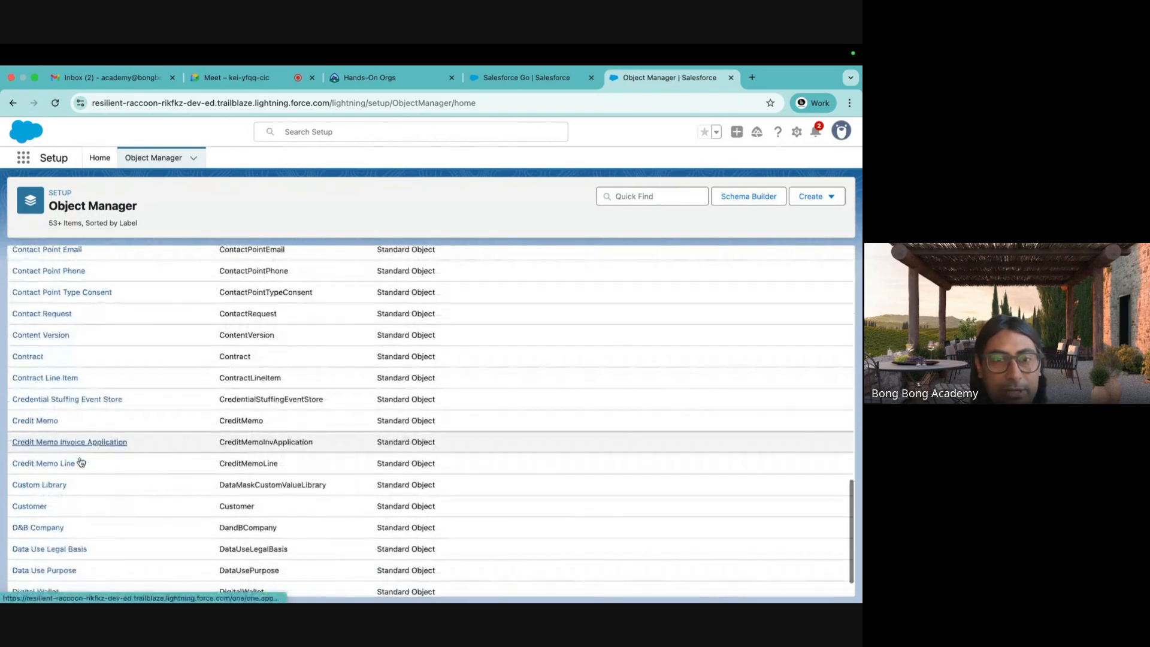
{"action": "scroll", "coordinate": [81, 462], "scroll_direction": "down", "scroll_amount": 3}
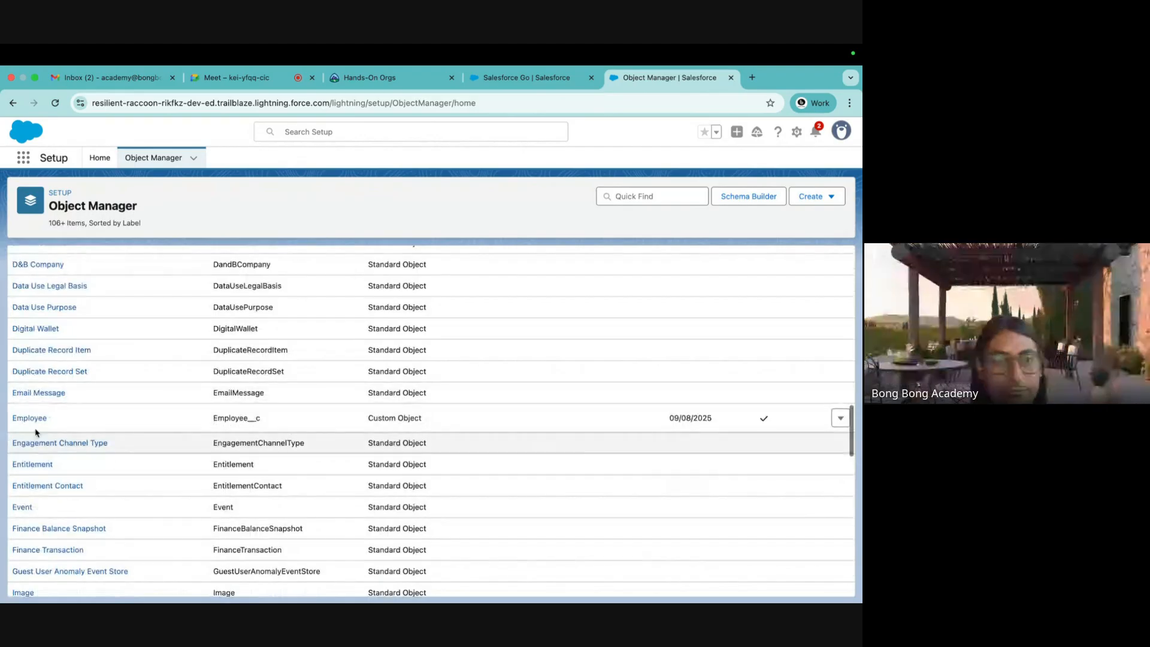
{"action": "left_click", "coordinate": [31, 423]}
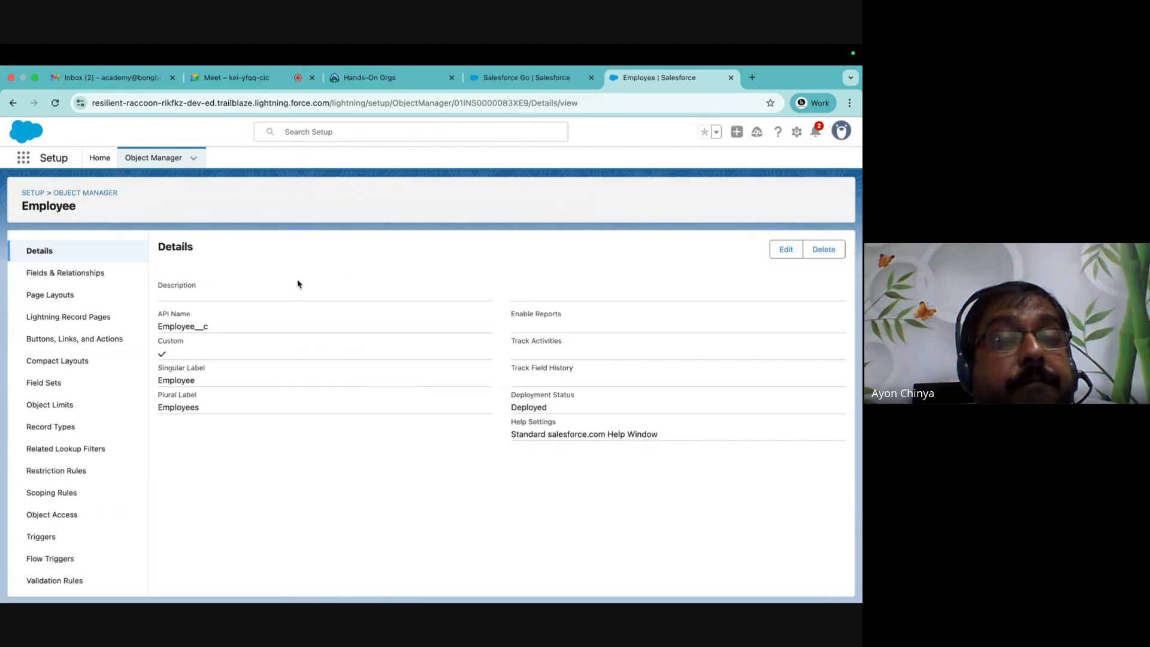
{"action": "left_click", "coordinate": [78, 274]}
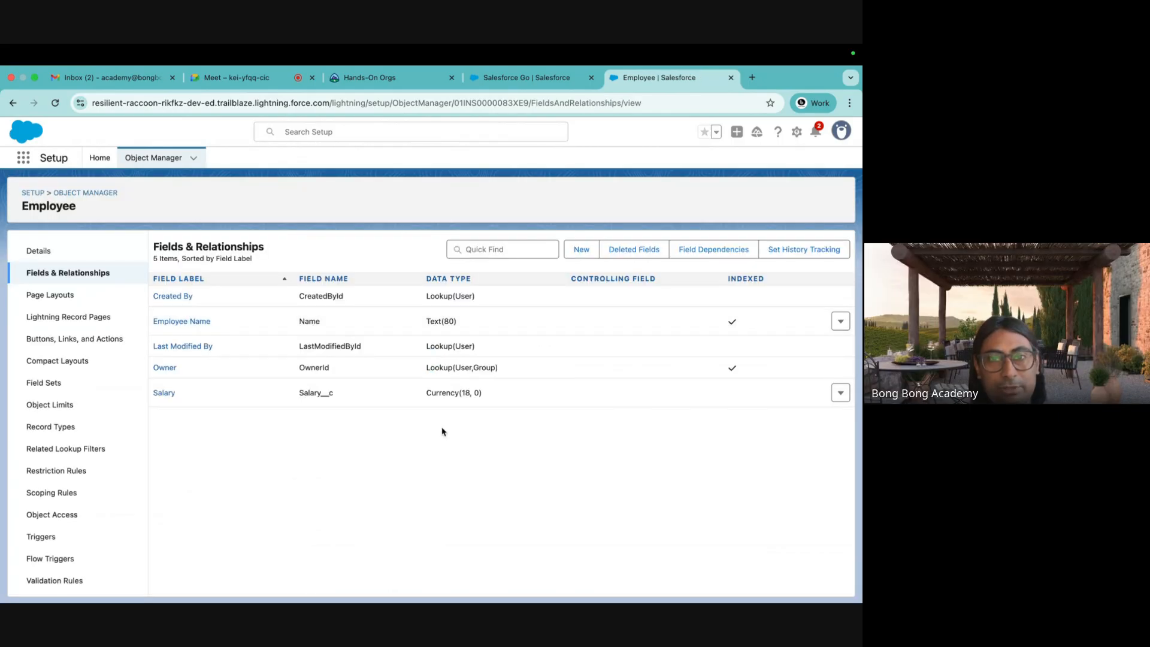
{"action": "left_click", "coordinate": [580, 252]}
Make the new Employee field a Picklist with manually entered values.
{"action": "scroll", "coordinate": [293, 372], "scroll_direction": "down", "scroll_amount": 5}
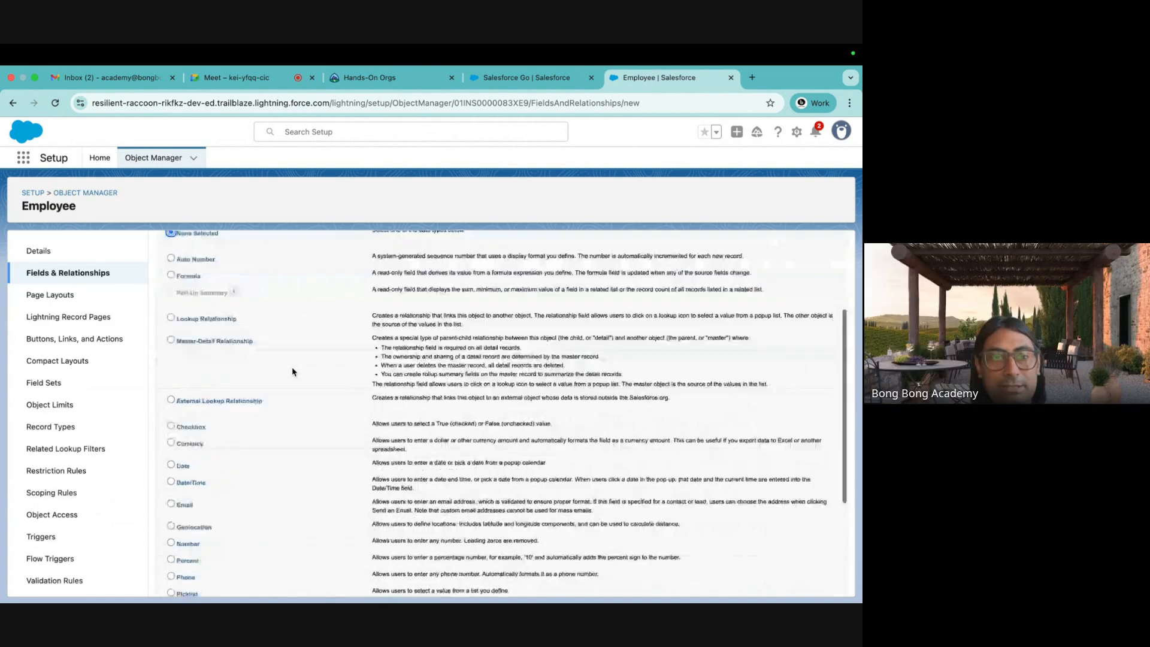
{"action": "scroll", "coordinate": [292, 371], "scroll_direction": "down", "scroll_amount": 3}
{"action": "left_click", "coordinate": [183, 436]}
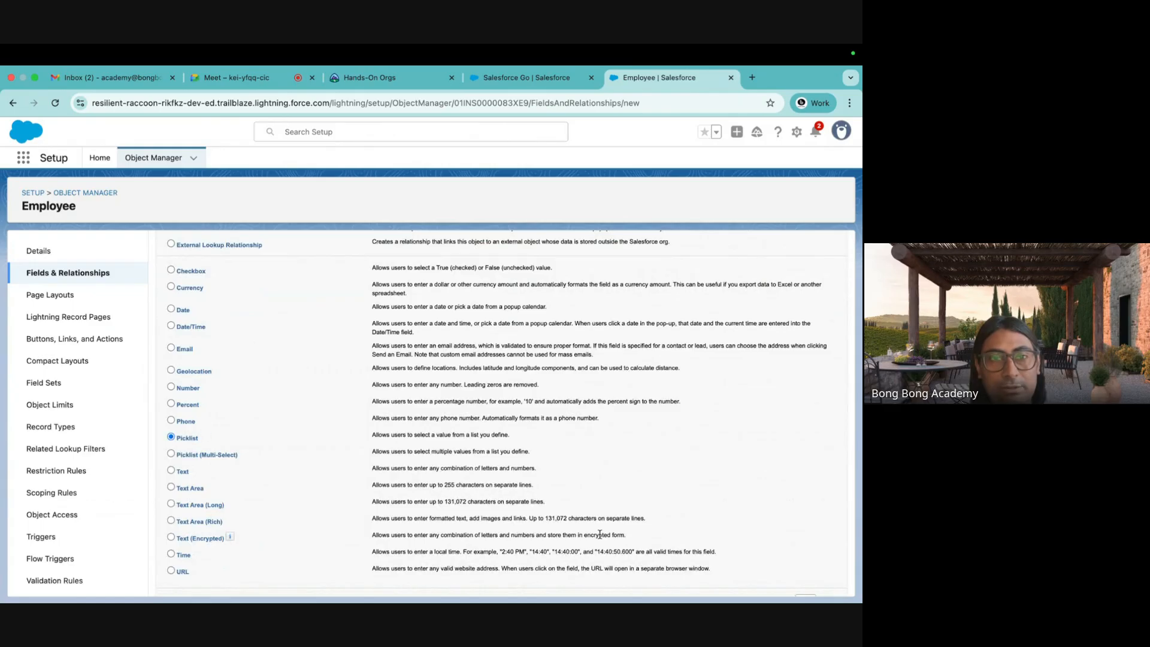
{"action": "scroll", "coordinate": [599, 533], "scroll_direction": "down", "scroll_amount": 1}
{"action": "left_click", "coordinate": [806, 583]}
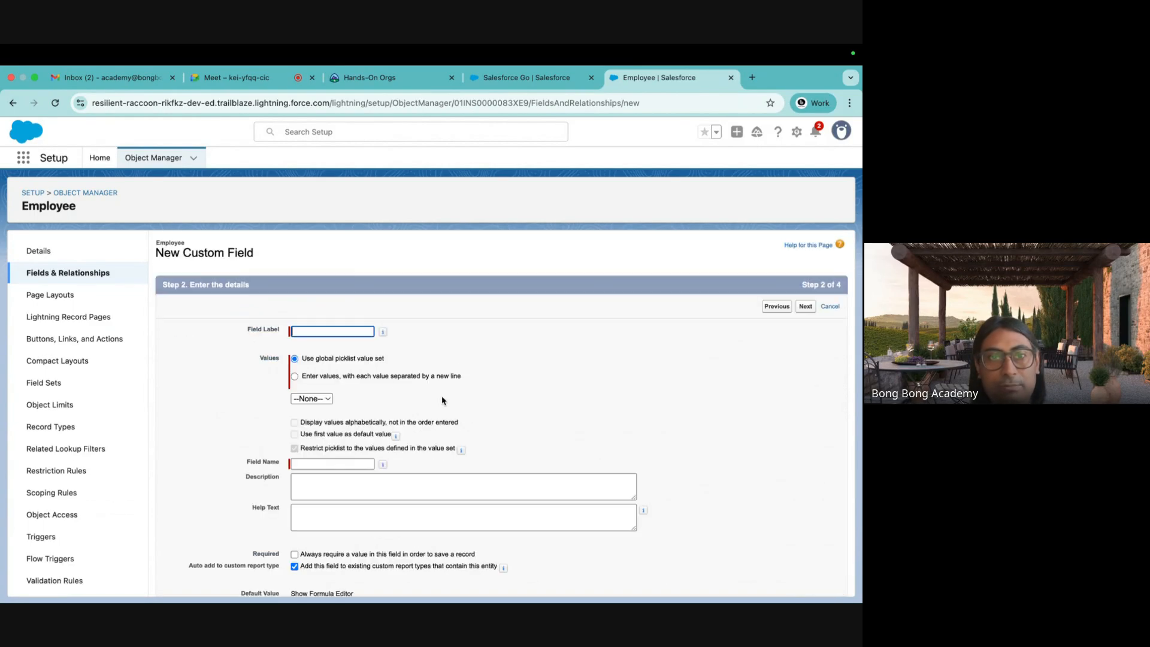
{"action": "left_click_drag", "start_coordinate": [304, 361], "coordinate": [407, 364]}
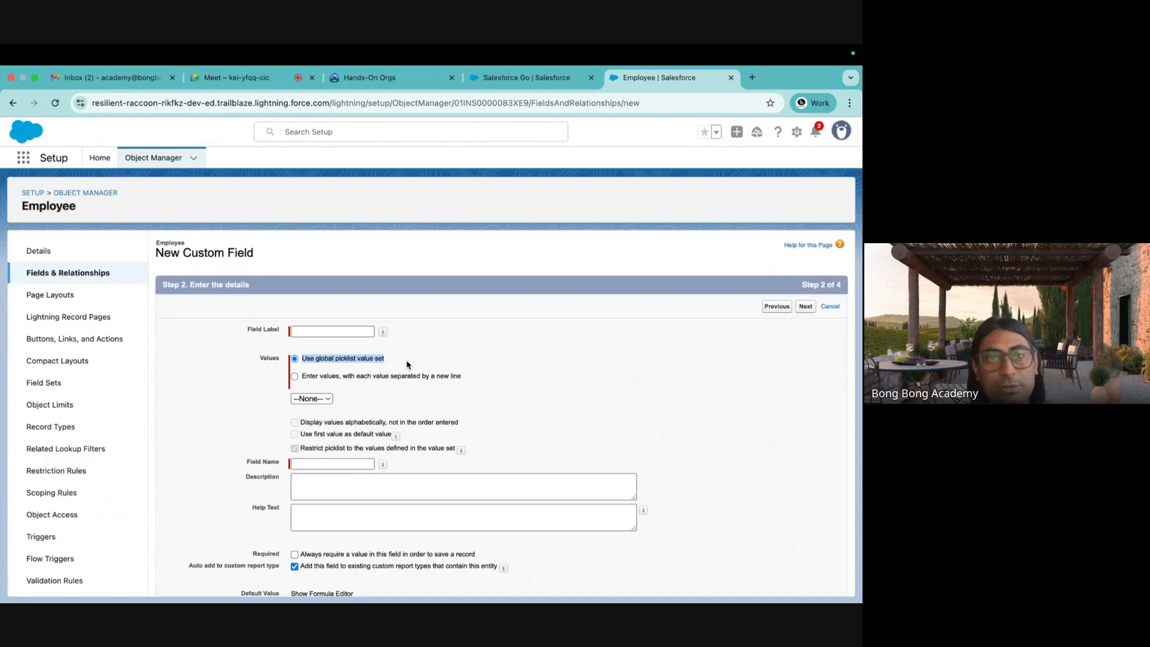
{"action": "left_click", "coordinate": [295, 376]}
{"action": "left_click", "coordinate": [317, 419]}
Label the field 'Employment Type' with values Full-Time, Part-Time and Contractual.
{"action": "left_click", "coordinate": [313, 331]}
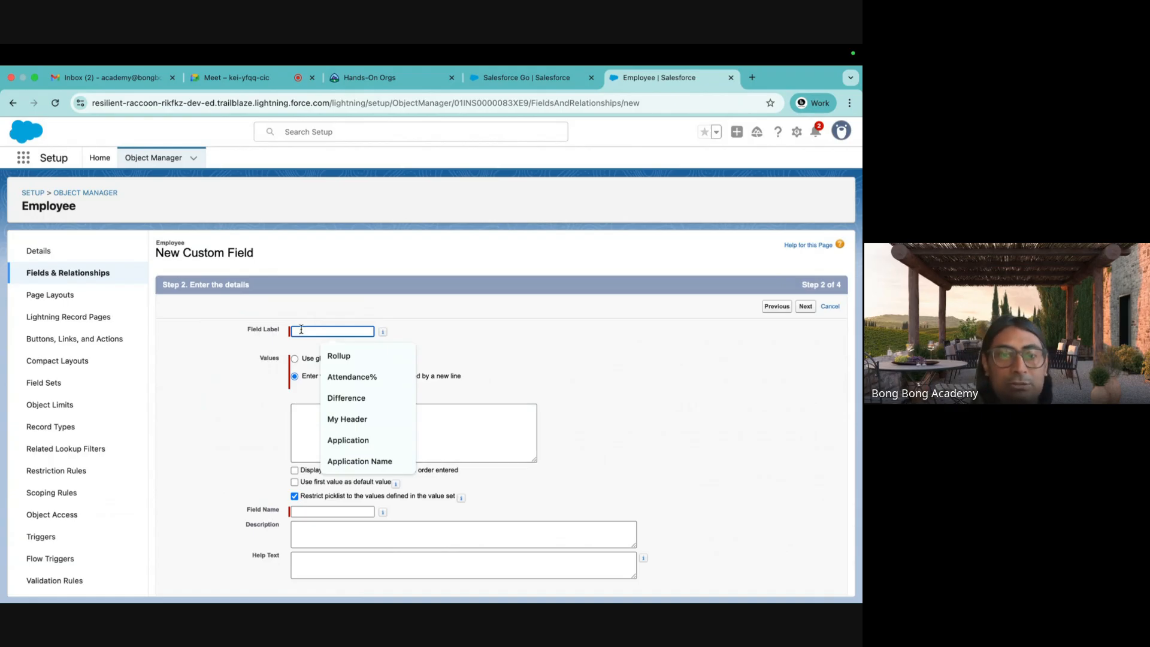
{"action": "type", "text": "Emp"}
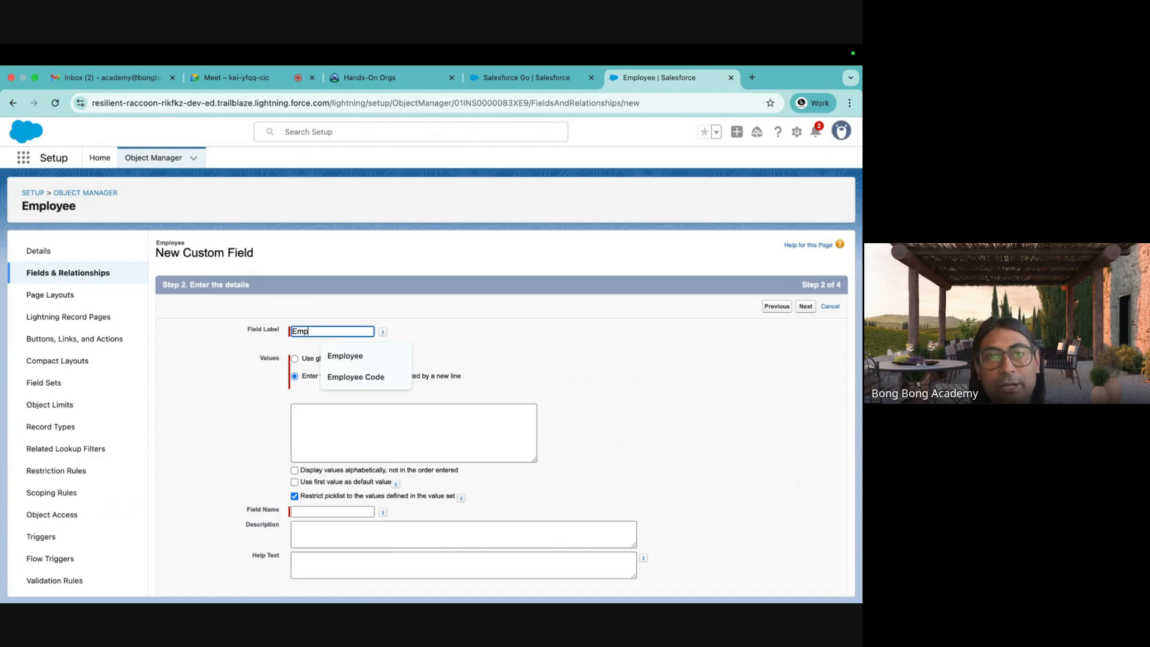
{"action": "type", "text": "loyment Type"}
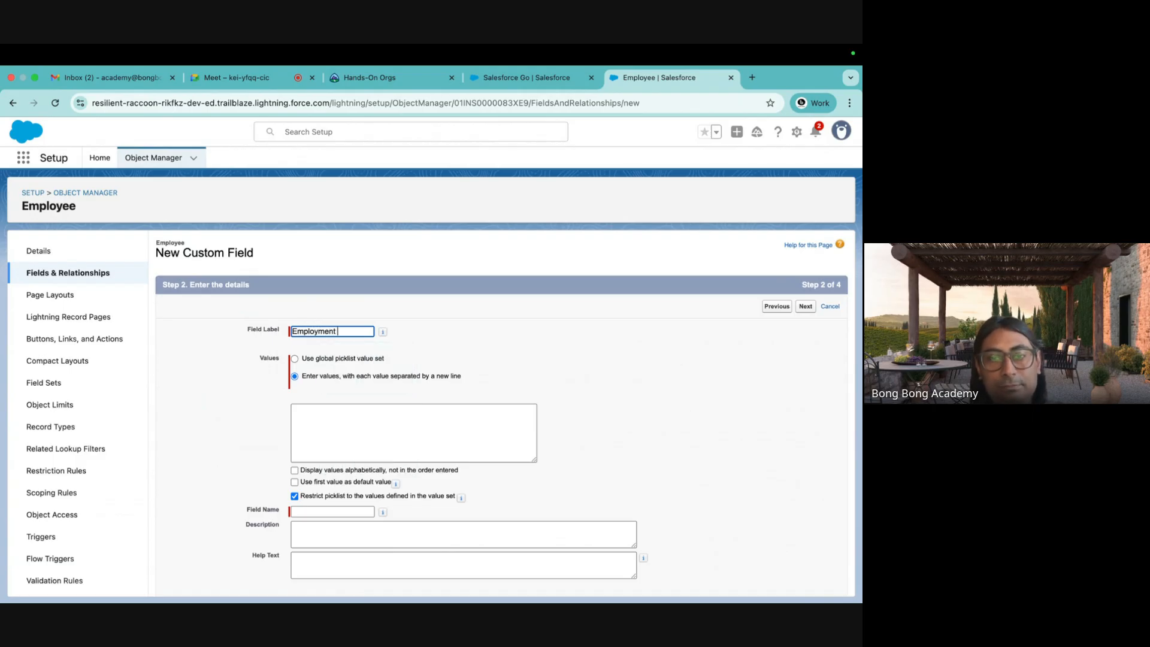
{"action": "left_click", "coordinate": [327, 433]}
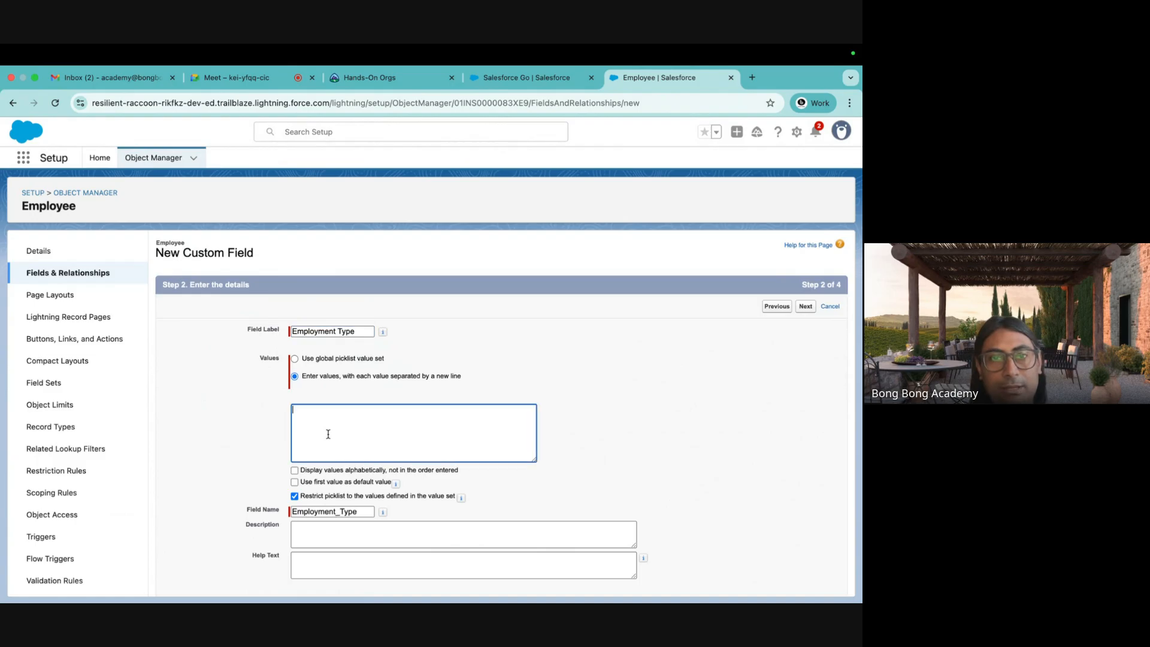
{"action": "type", "text": "Full"}
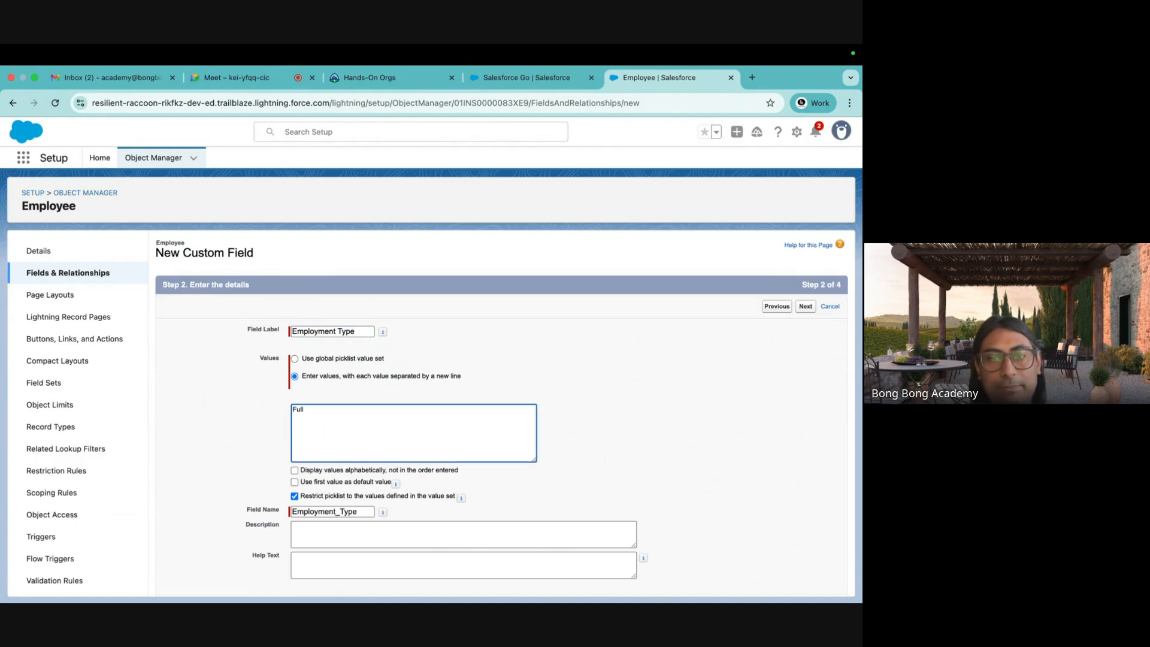
{"action": "type", "text": "Time"}
{"action": "key", "text": "BackSpace"}
{"action": "key", "text": "BackSpace"}
{"action": "type", "text": "-Time"}
{"action": "key", "text": "Return"}
{"action": "type", "text": "Part-Time"}
{"action": "key", "text": "Return"}
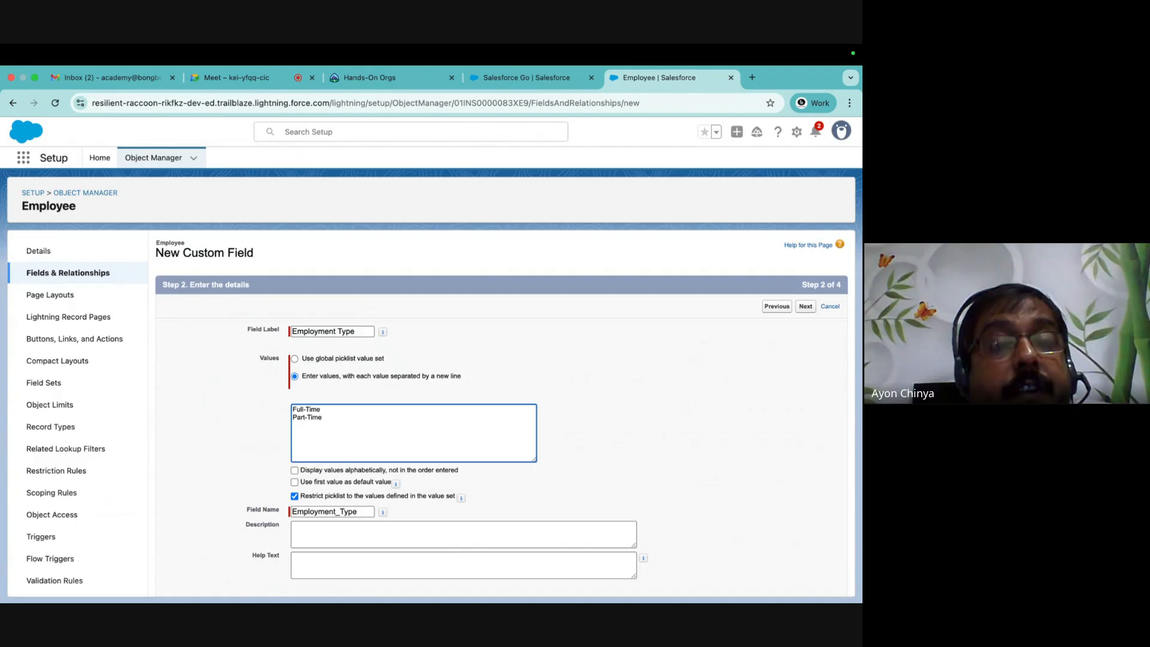
{"action": "type", "text": "Contractual"}
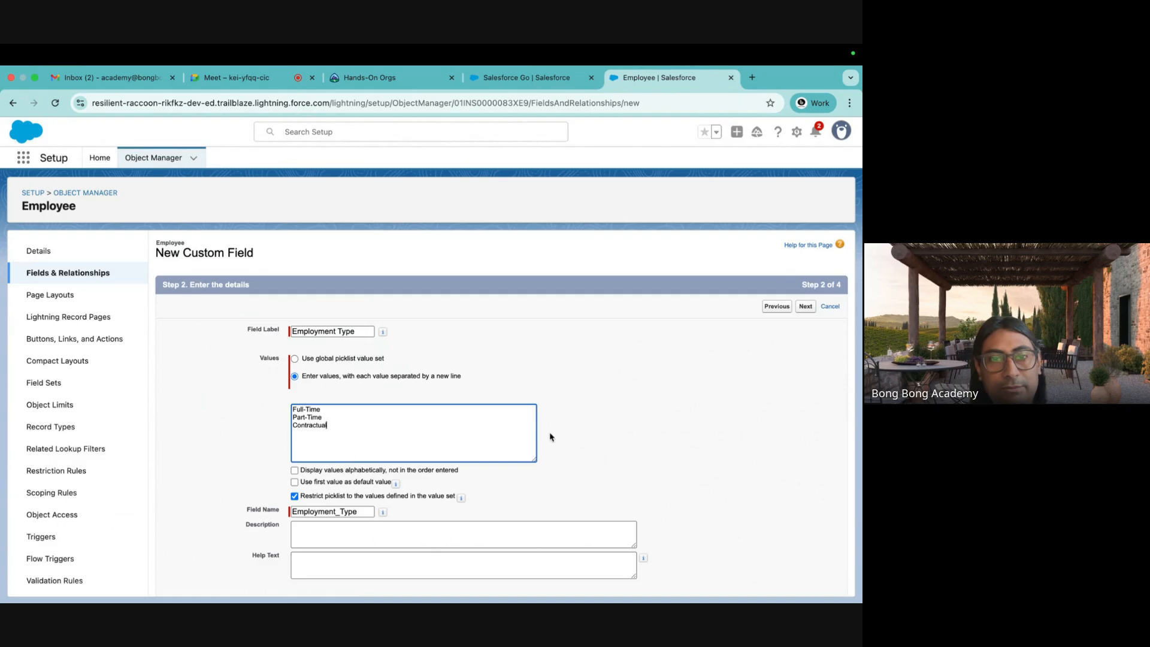
Leave 'Use first value as default value' unticked and continue to the next step.
{"action": "scroll", "coordinate": [592, 446], "scroll_direction": "down", "scroll_amount": 3}
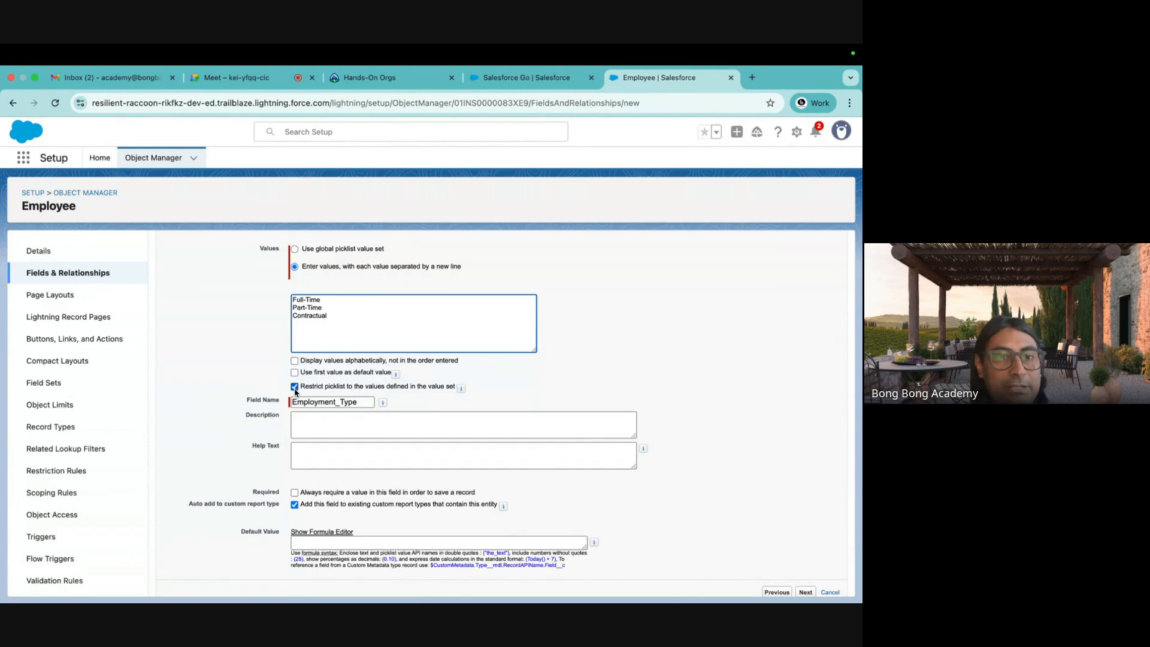
{"action": "left_click_drag", "start_coordinate": [456, 388], "coordinate": [301, 390]}
{"action": "scroll", "coordinate": [297, 372], "scroll_direction": "up", "scroll_amount": 1}
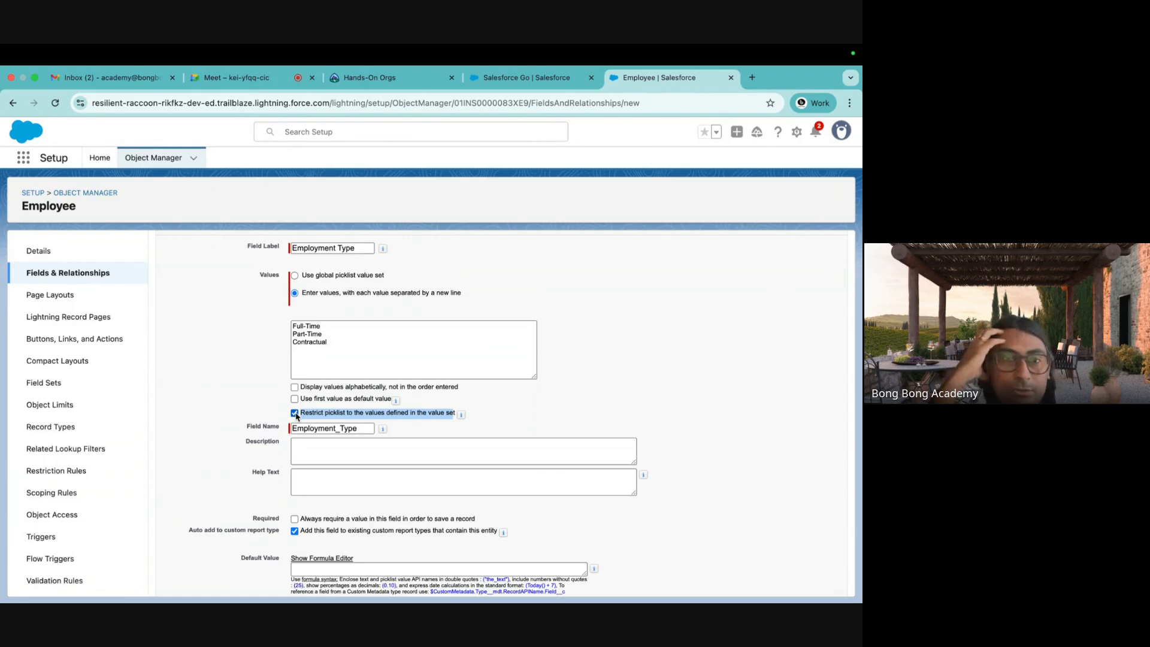
{"action": "left_click", "coordinate": [239, 399]}
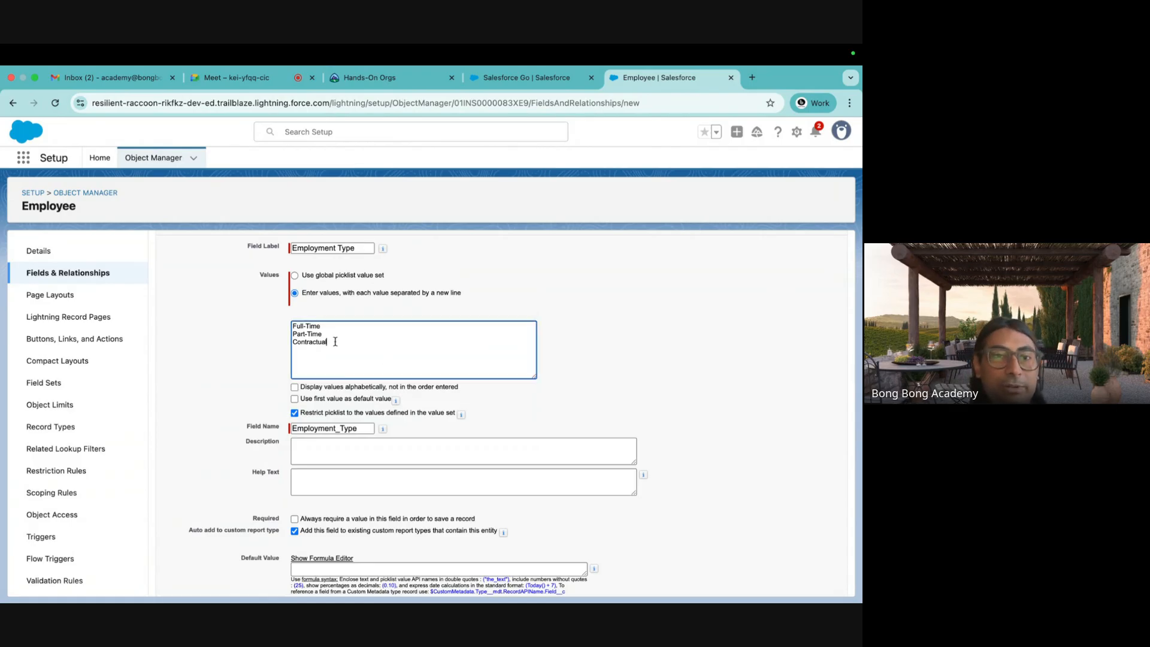
{"action": "left_click_drag", "start_coordinate": [333, 341], "coordinate": [287, 325]}
{"action": "left_click", "coordinate": [230, 339]}
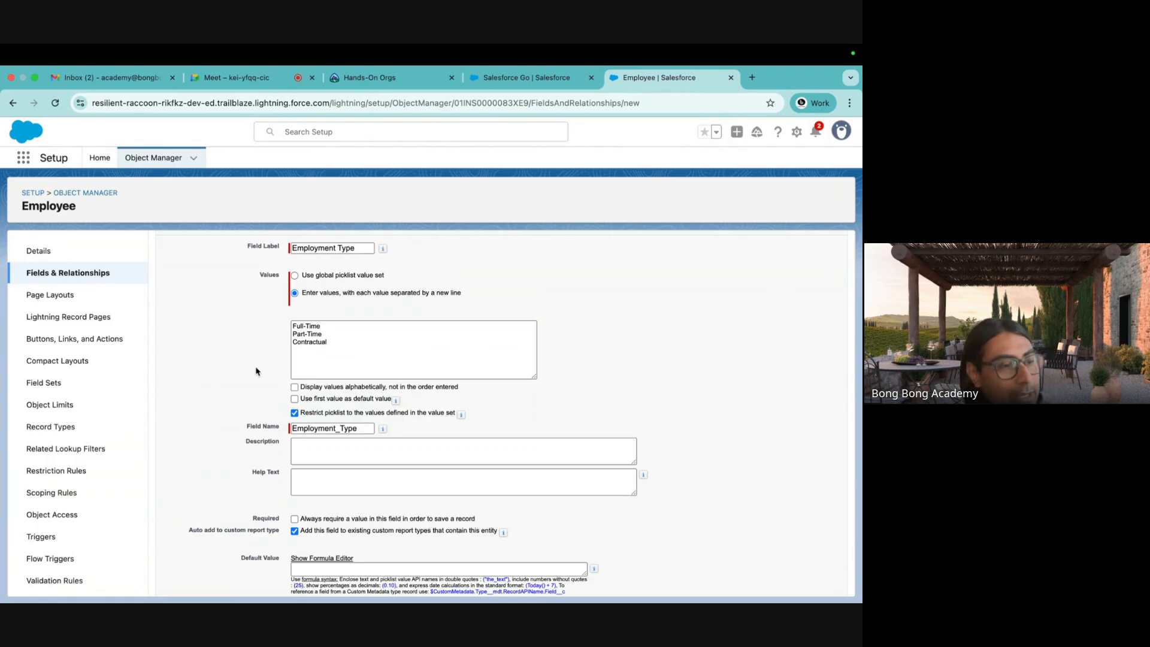
{"action": "scroll", "coordinate": [256, 371], "scroll_direction": "down", "scroll_amount": 1}
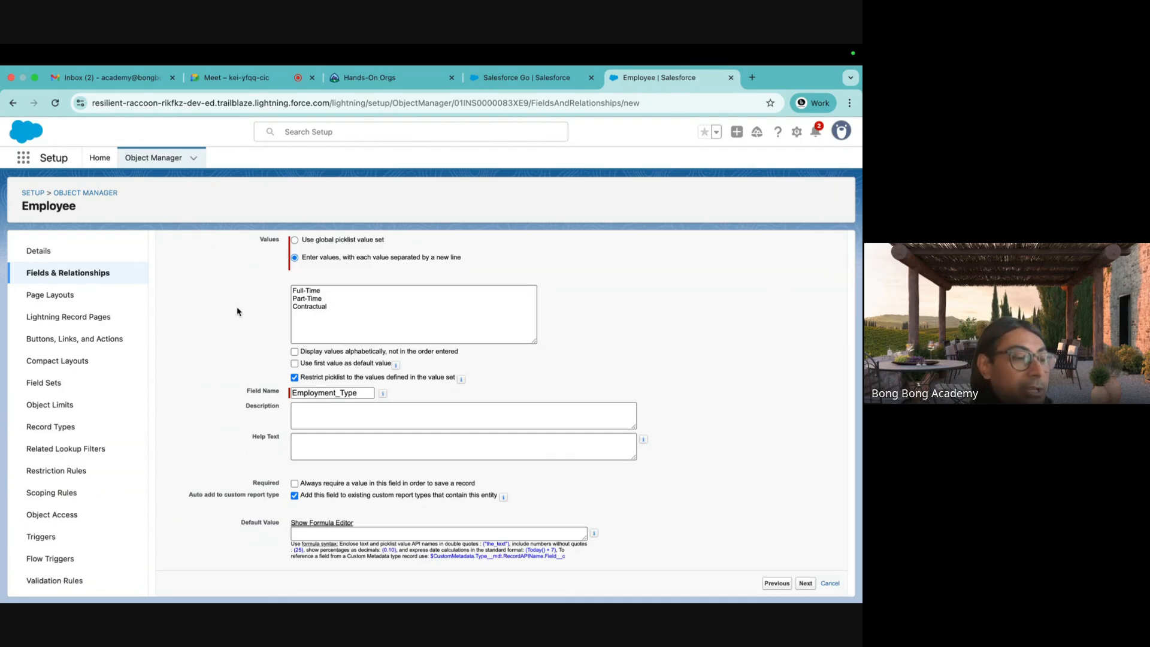
{"action": "left_click_drag", "start_coordinate": [346, 309], "coordinate": [255, 290]}
{"action": "left_click", "coordinate": [229, 321]}
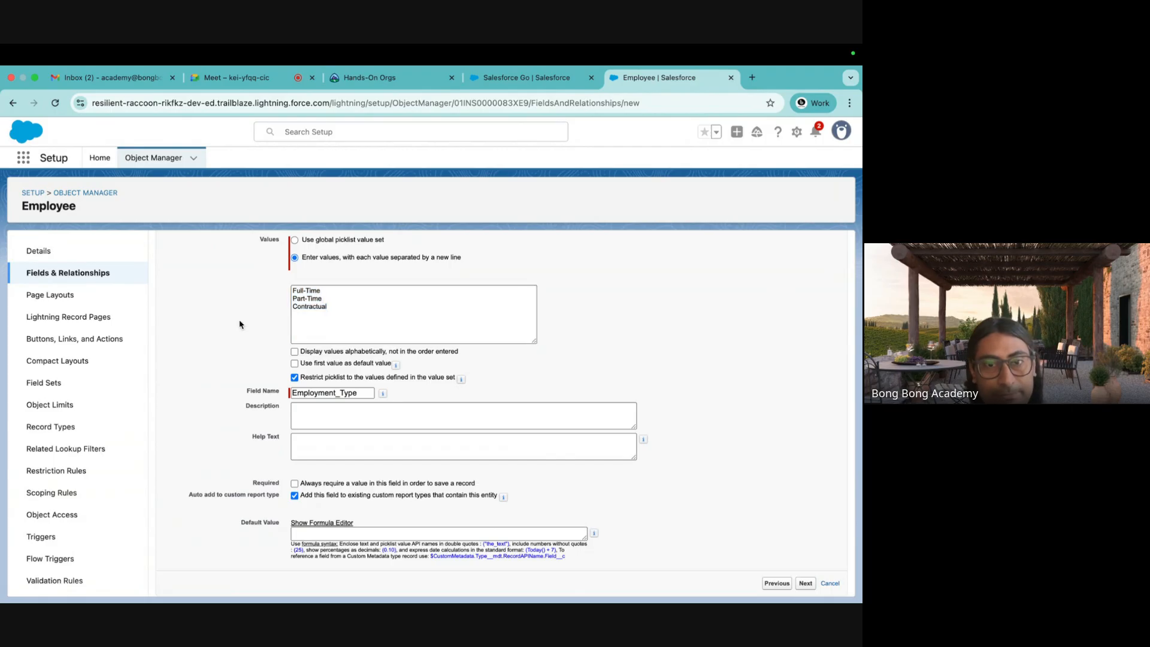
{"action": "left_click", "coordinate": [294, 365]}
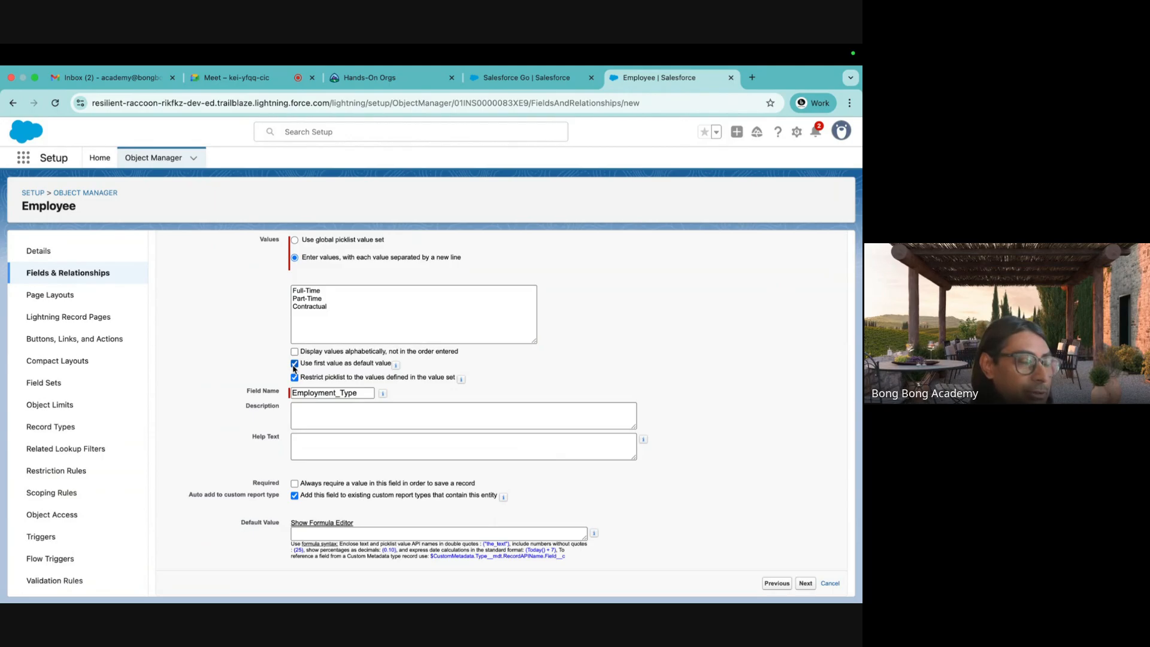
{"action": "left_click", "coordinate": [294, 364]}
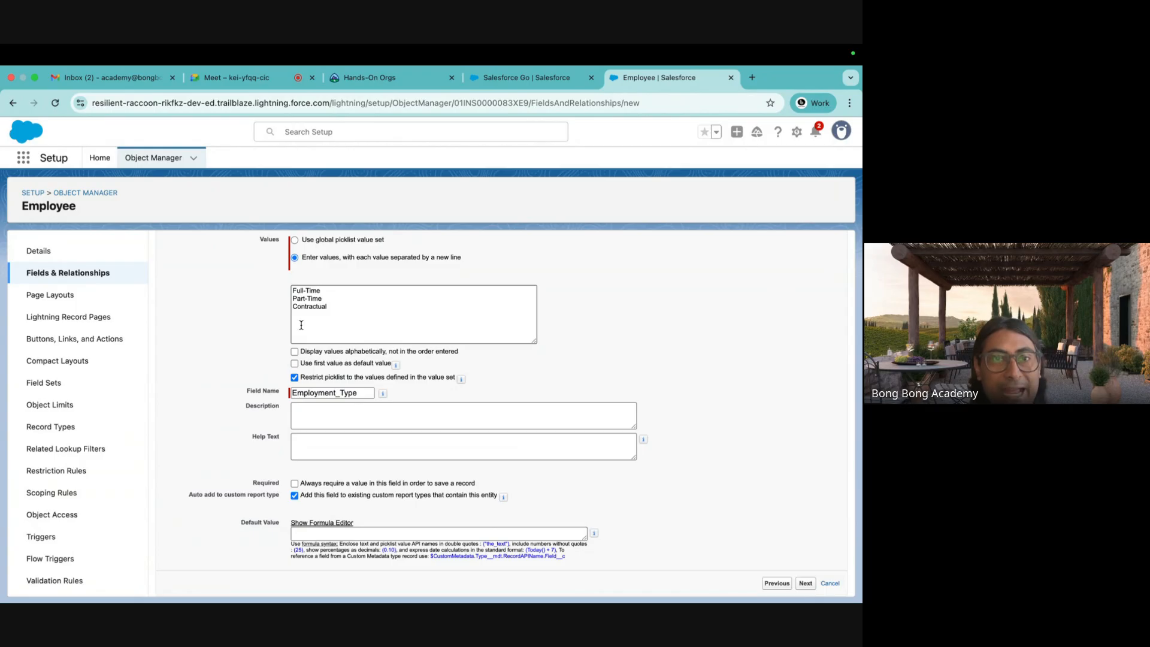
{"action": "left_click", "coordinate": [809, 586]}
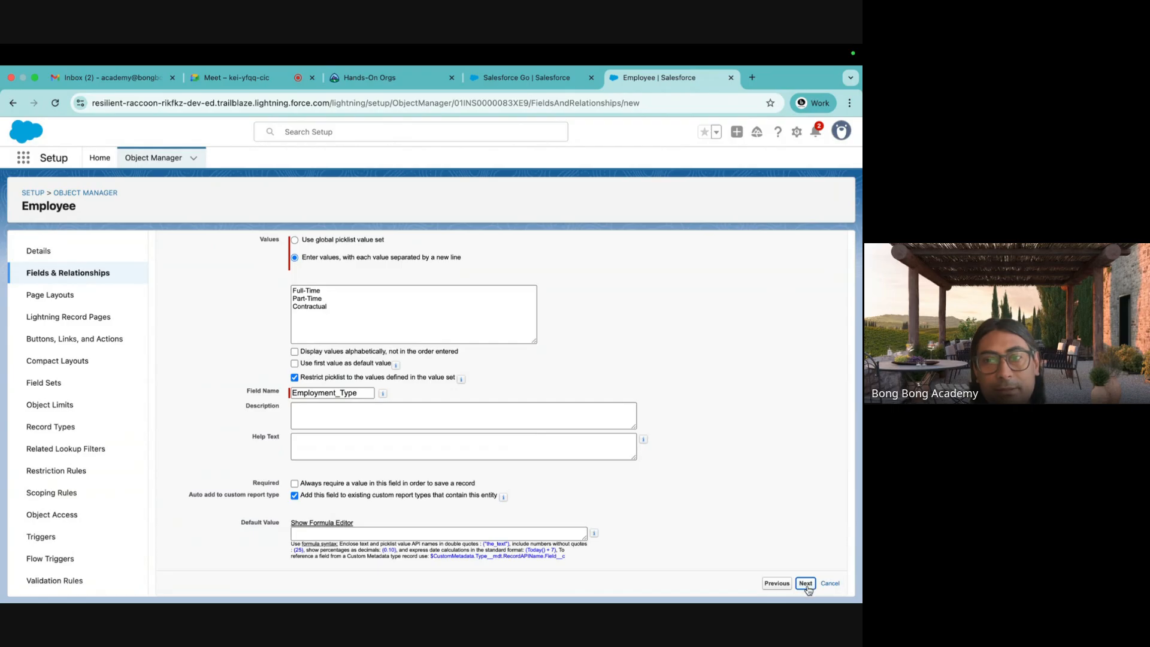
Step back through the wizard to review the Employment Type picklist field's details.
{"action": "left_click", "coordinate": [620, 407]}
{"action": "left_click", "coordinate": [806, 307]}
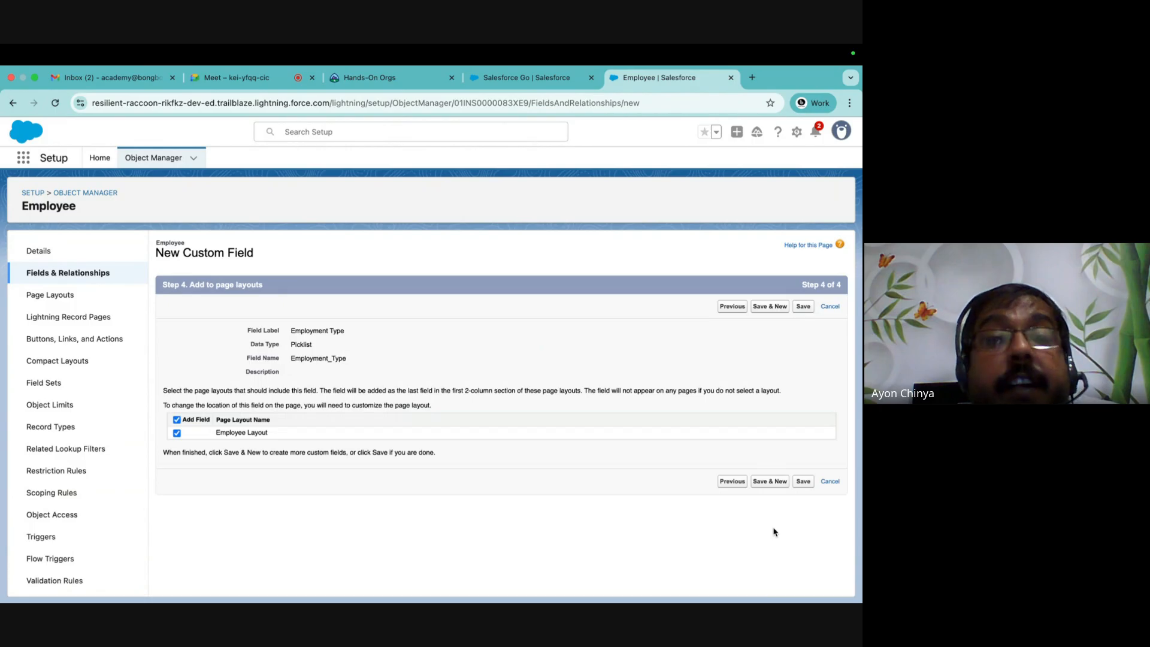
{"action": "left_click", "coordinate": [732, 481]}
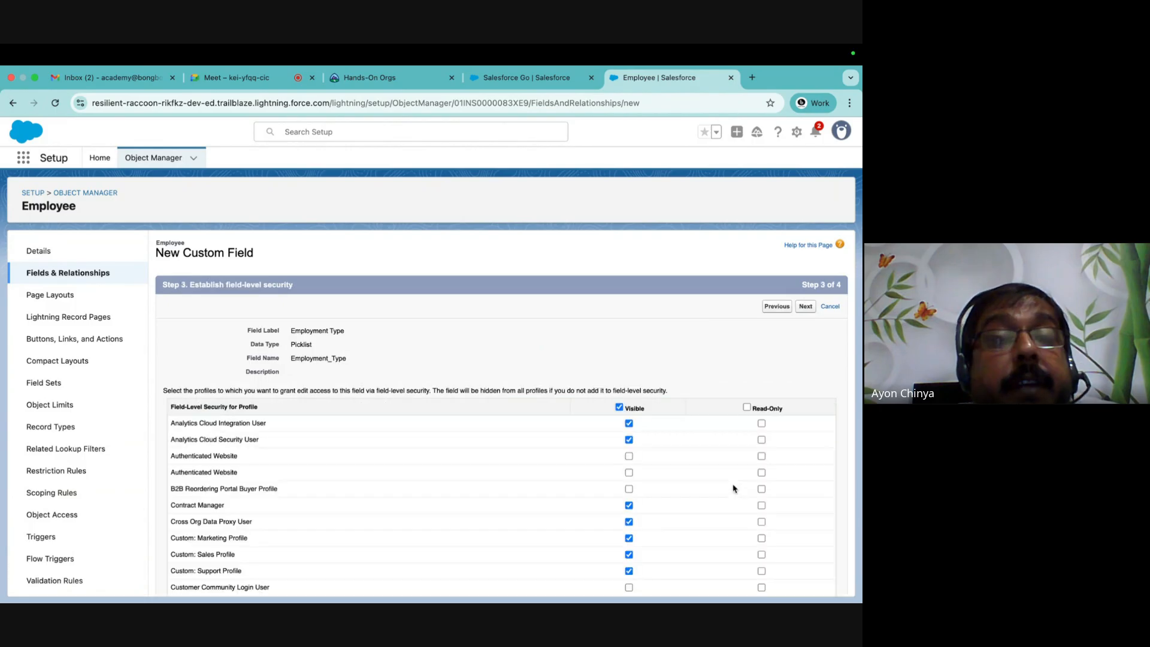
{"action": "left_click", "coordinate": [776, 306]}
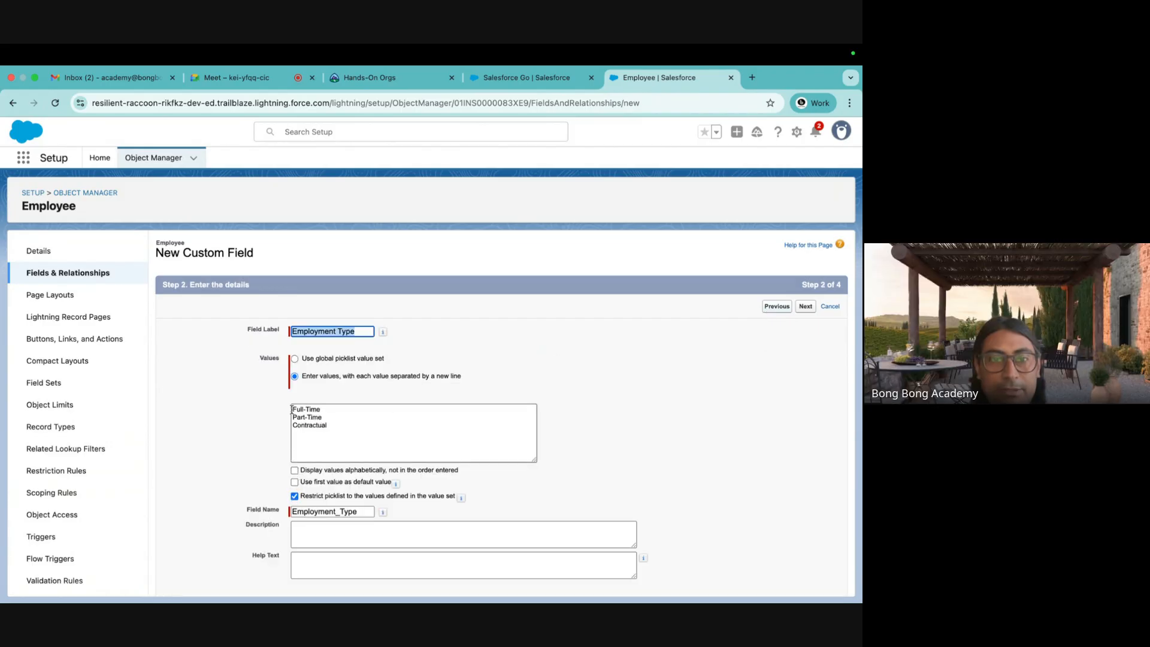
{"action": "scroll", "coordinate": [292, 409], "scroll_direction": "down", "scroll_amount": 2}
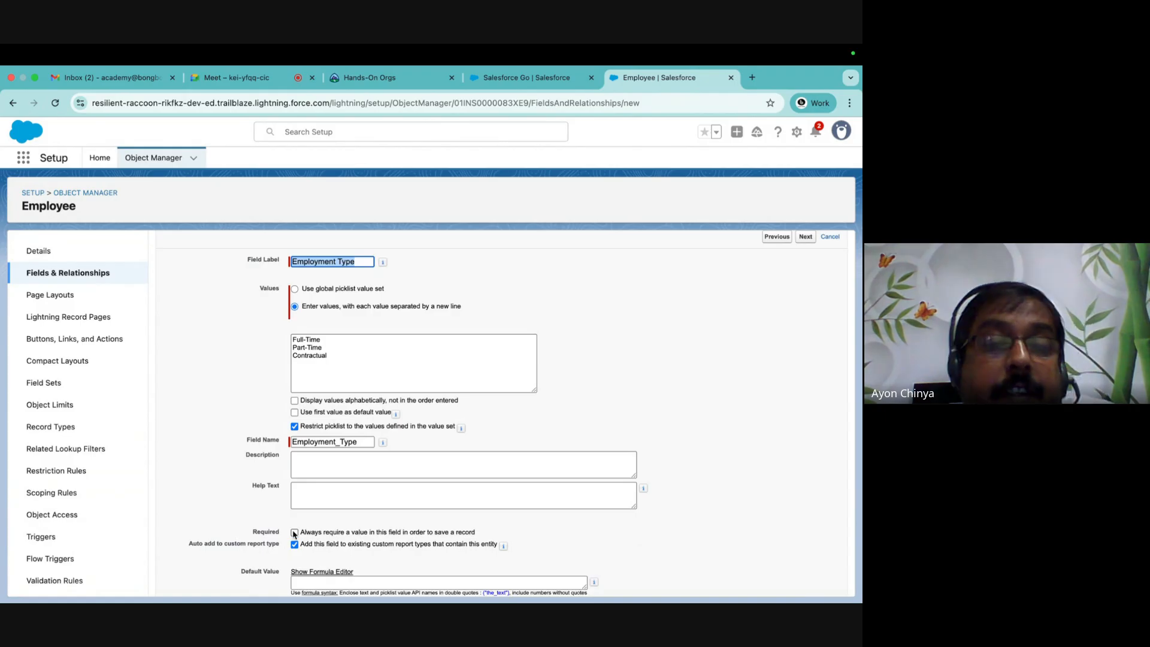
{"action": "scroll", "coordinate": [659, 503], "scroll_direction": "down", "scroll_amount": 1}
{"action": "scroll", "coordinate": [706, 495], "scroll_direction": "up", "scroll_amount": 4}
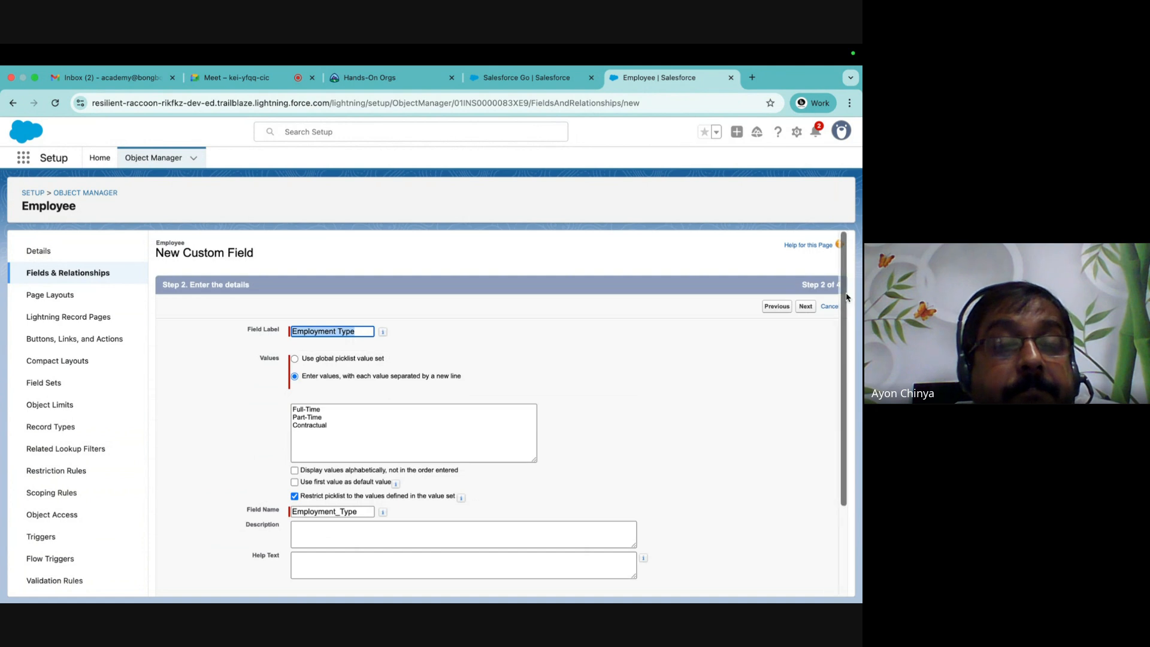
{"action": "scroll", "coordinate": [704, 391], "scroll_direction": "down", "scroll_amount": 2}
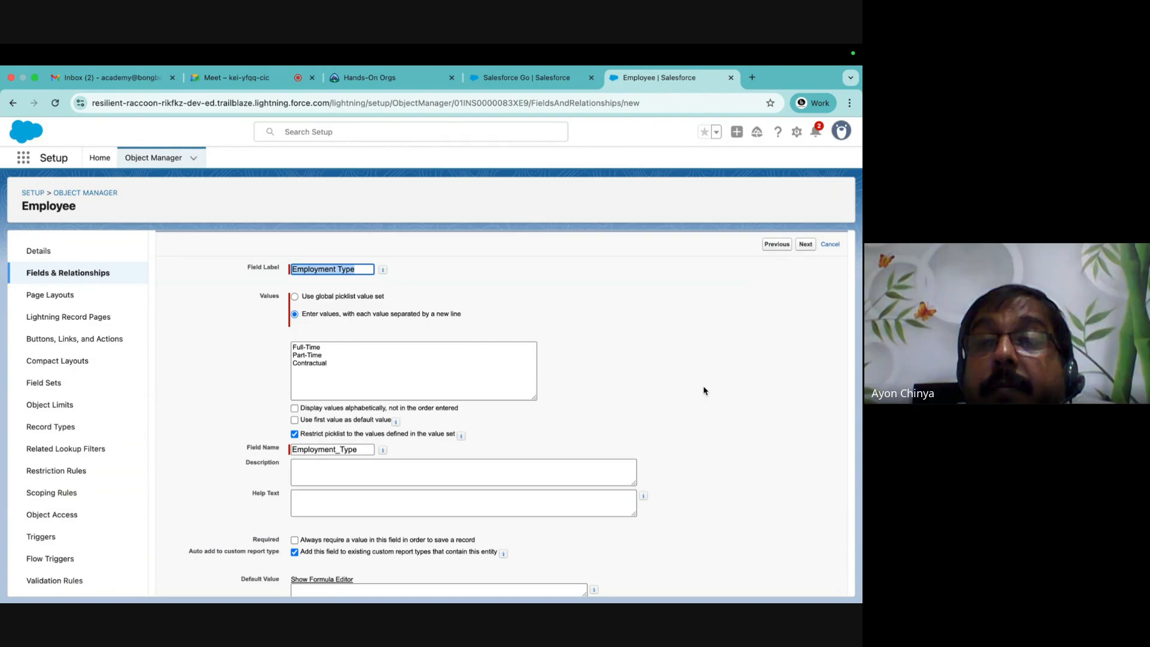
{"action": "scroll", "coordinate": [705, 390], "scroll_direction": "down", "scroll_amount": 1}
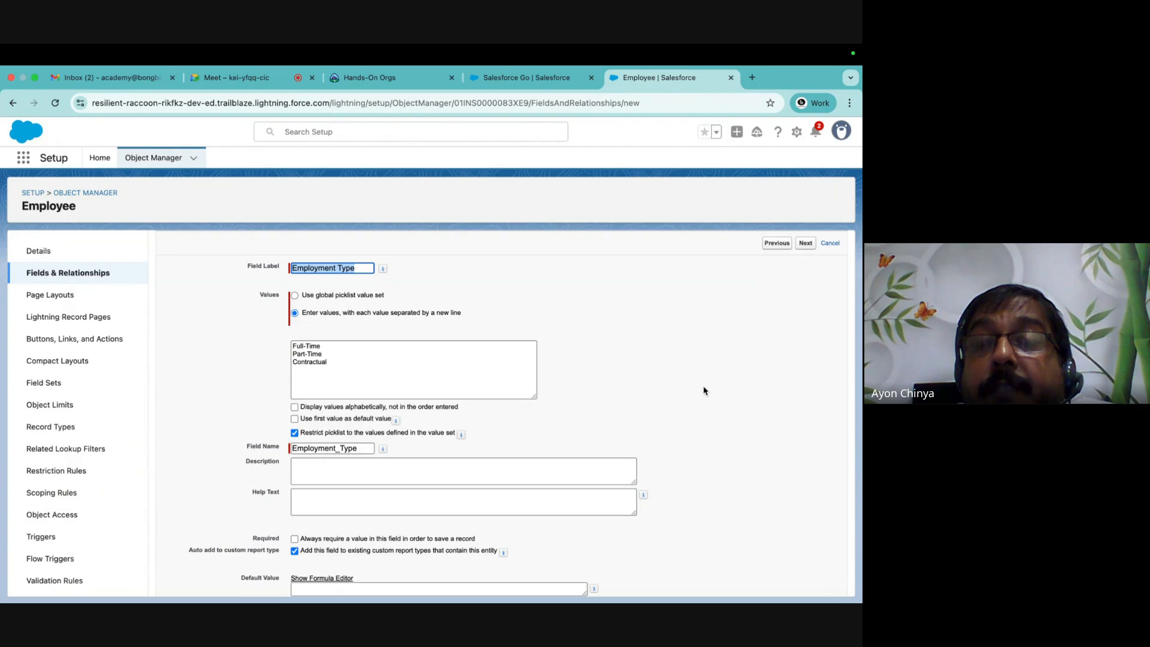
{"action": "scroll", "coordinate": [695, 303], "scroll_direction": "down", "scroll_amount": 2}
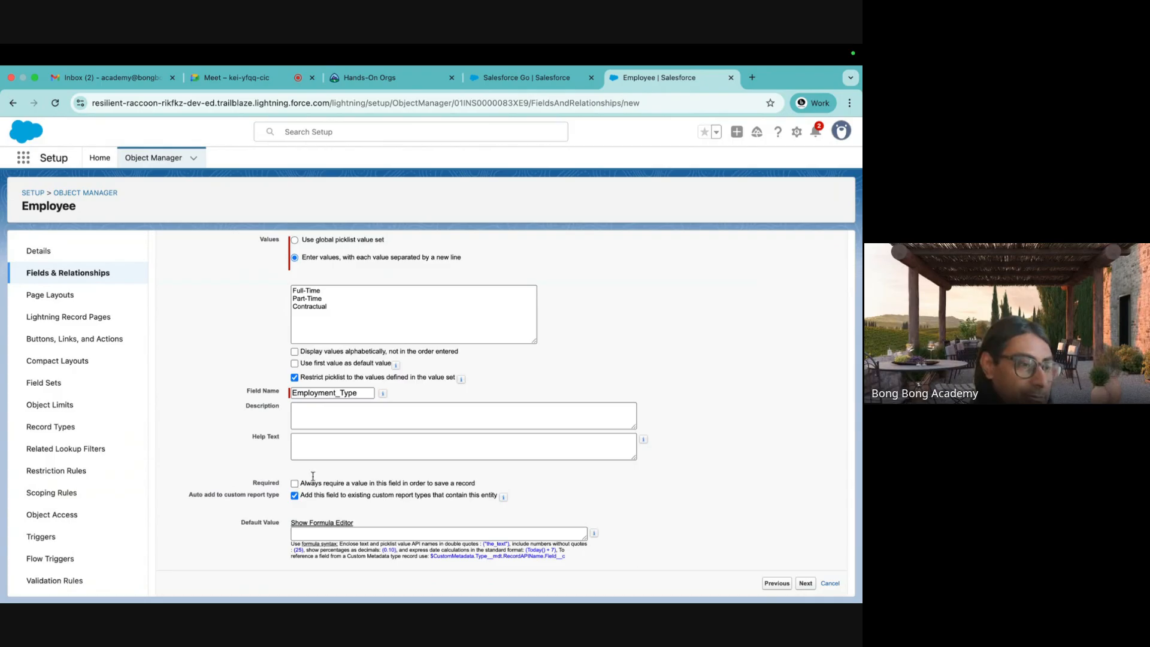
Make Employment Type visible to all profiles, keep it on the Employee Layout, and save.
{"action": "left_click", "coordinate": [805, 583]}
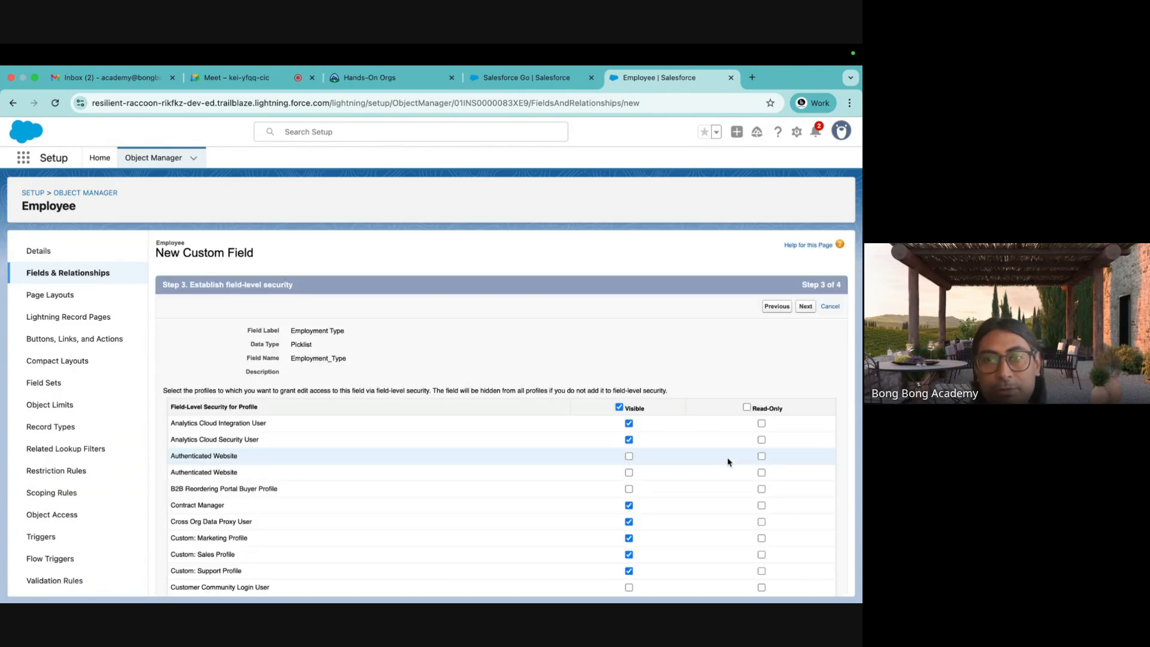
{"action": "left_click", "coordinate": [620, 407]}
{"action": "left_click", "coordinate": [806, 307]}
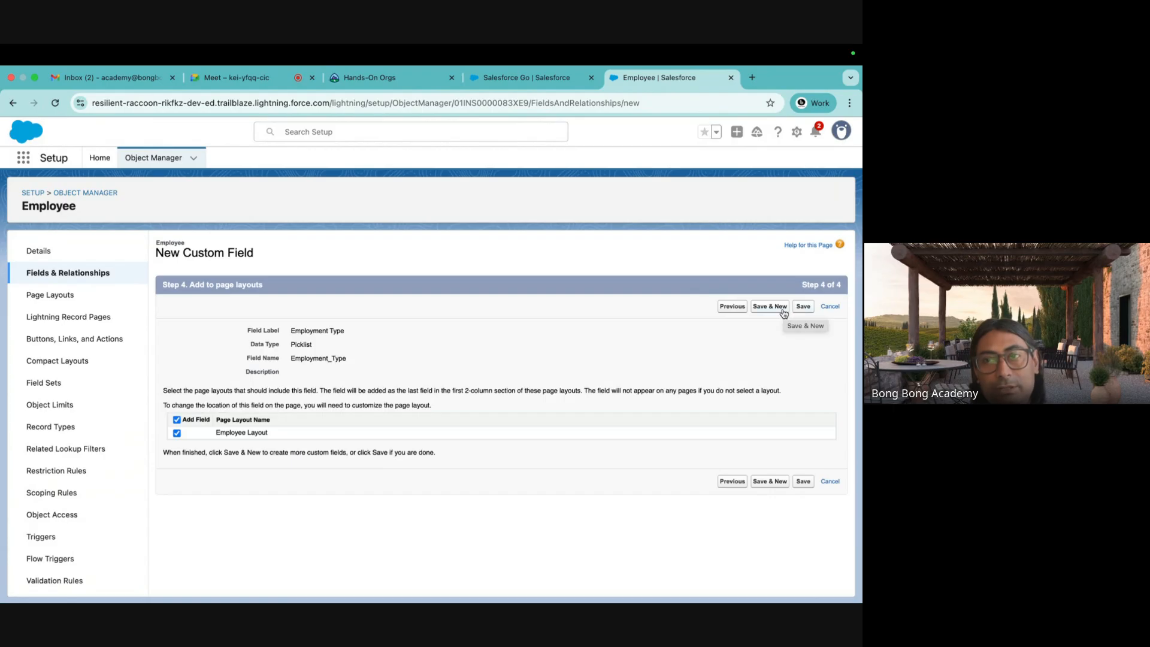
{"action": "left_click", "coordinate": [803, 306]}
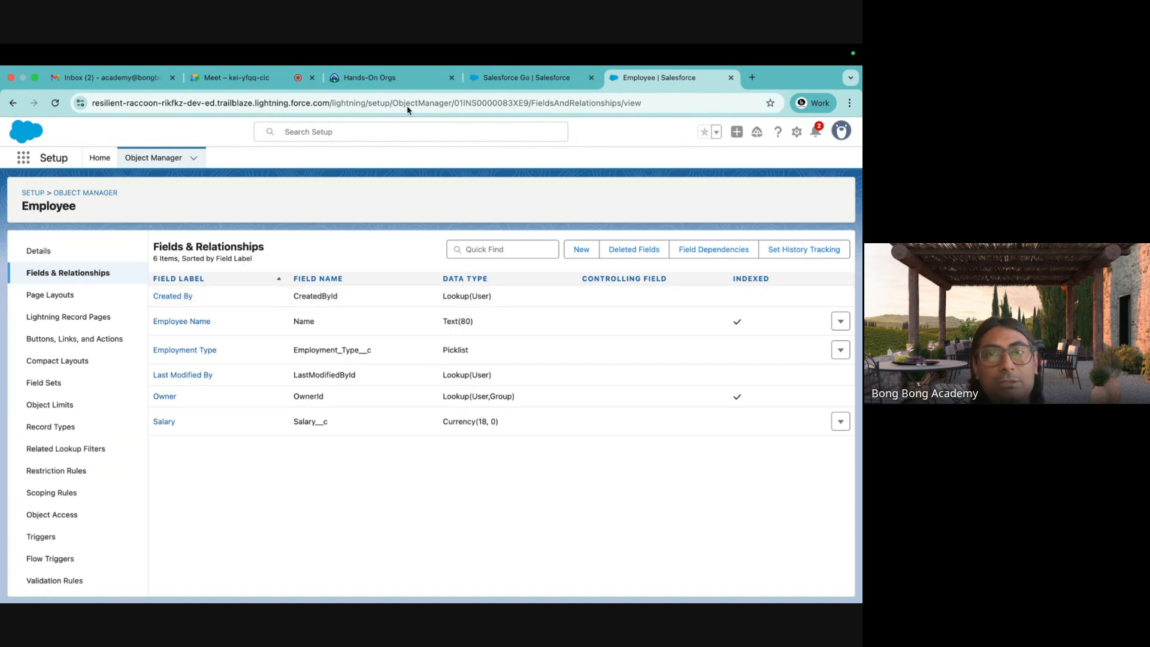
On the Salesforce Go tab, allow notifications and dismiss the welcome video.
{"action": "left_click", "coordinate": [526, 78]}
{"action": "left_click", "coordinate": [226, 209]}
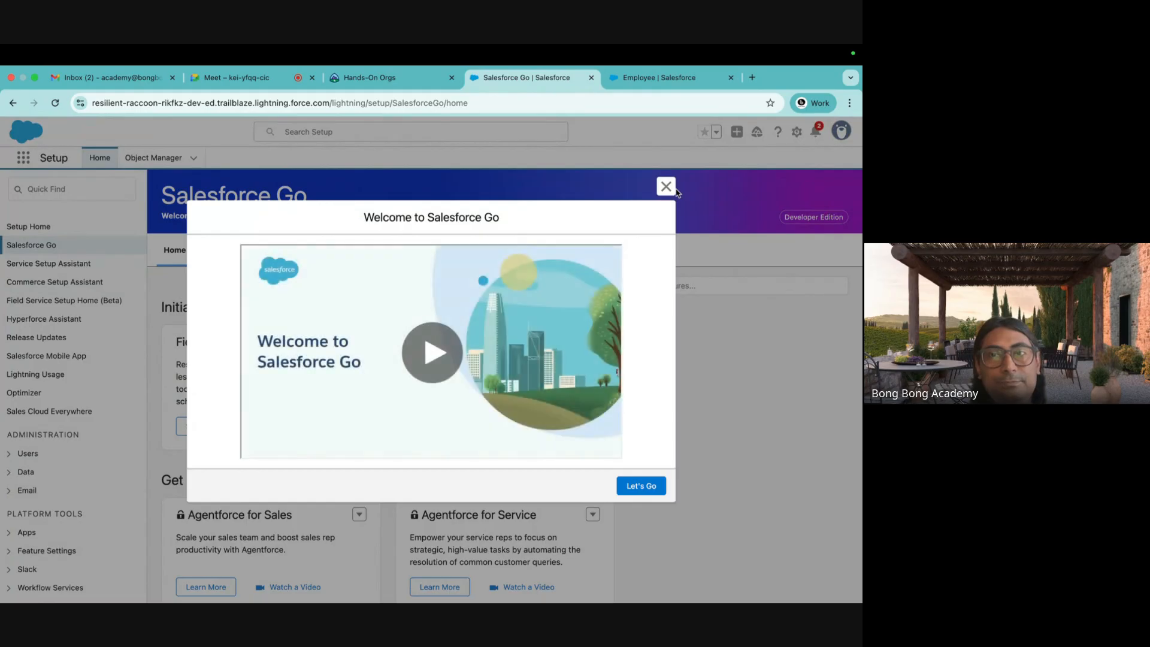
{"action": "left_click", "coordinate": [665, 186]}
Browse every app and item in the App Launcher's View All list, then close it.
{"action": "left_click", "coordinate": [24, 157]}
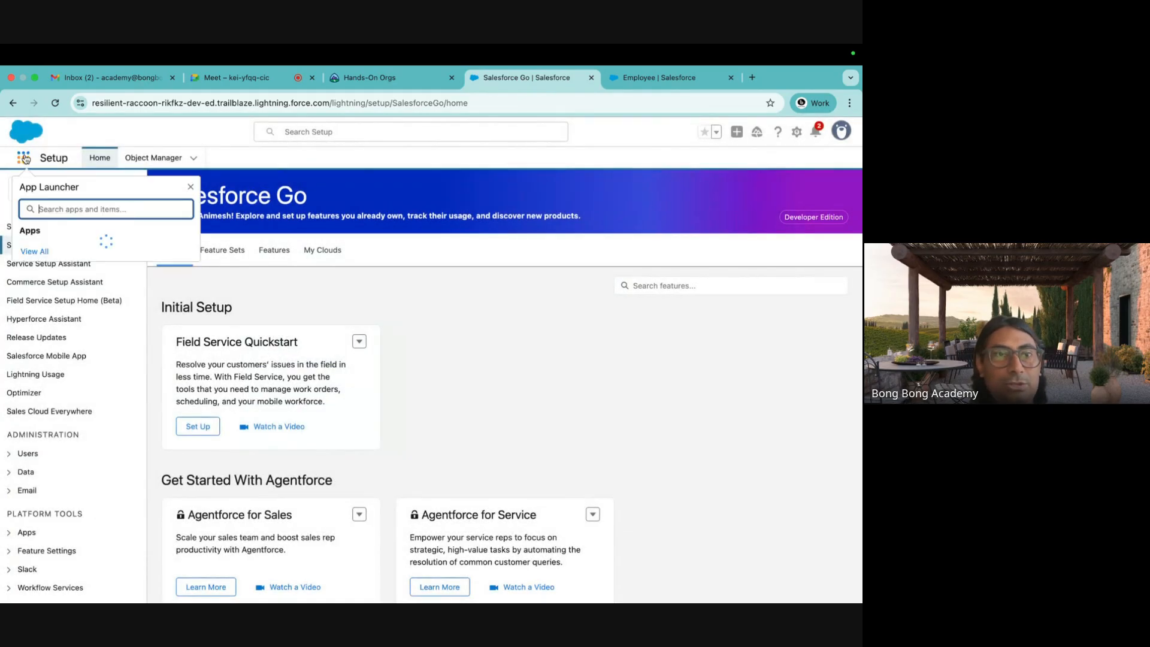
{"action": "left_click", "coordinate": [190, 187]}
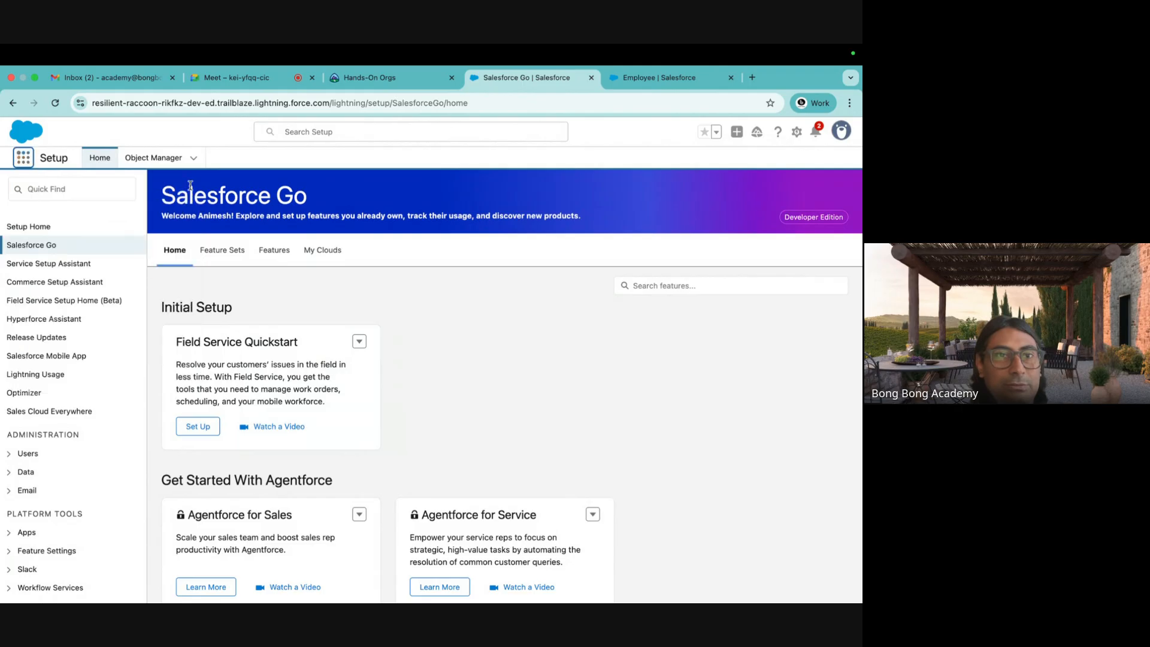
{"action": "left_click", "coordinate": [25, 159]}
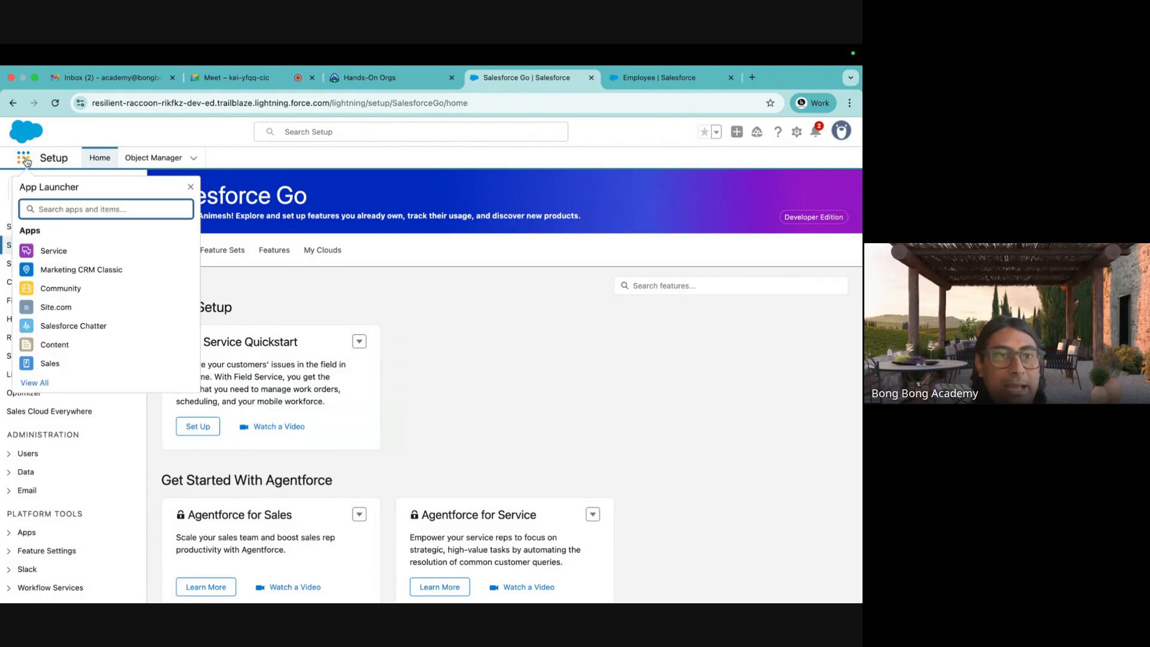
{"action": "left_click", "coordinate": [36, 383]}
{"action": "scroll", "coordinate": [307, 368], "scroll_direction": "down", "scroll_amount": 3}
{"action": "scroll", "coordinate": [307, 370], "scroll_direction": "down", "scroll_amount": 3}
{"action": "scroll", "coordinate": [307, 371], "scroll_direction": "up", "scroll_amount": 5}
{"action": "scroll", "coordinate": [308, 370], "scroll_direction": "down", "scroll_amount": 10}
{"action": "scroll", "coordinate": [307, 371], "scroll_direction": "down", "scroll_amount": 4}
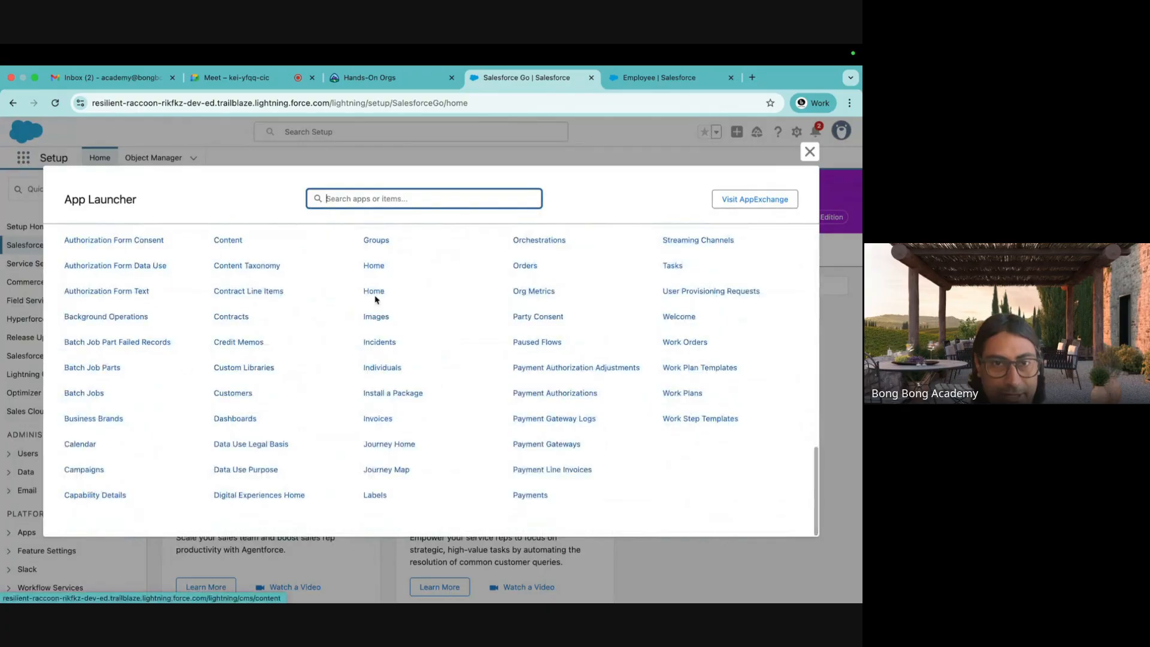
{"action": "scroll", "coordinate": [599, 360], "scroll_direction": "up", "scroll_amount": 15}
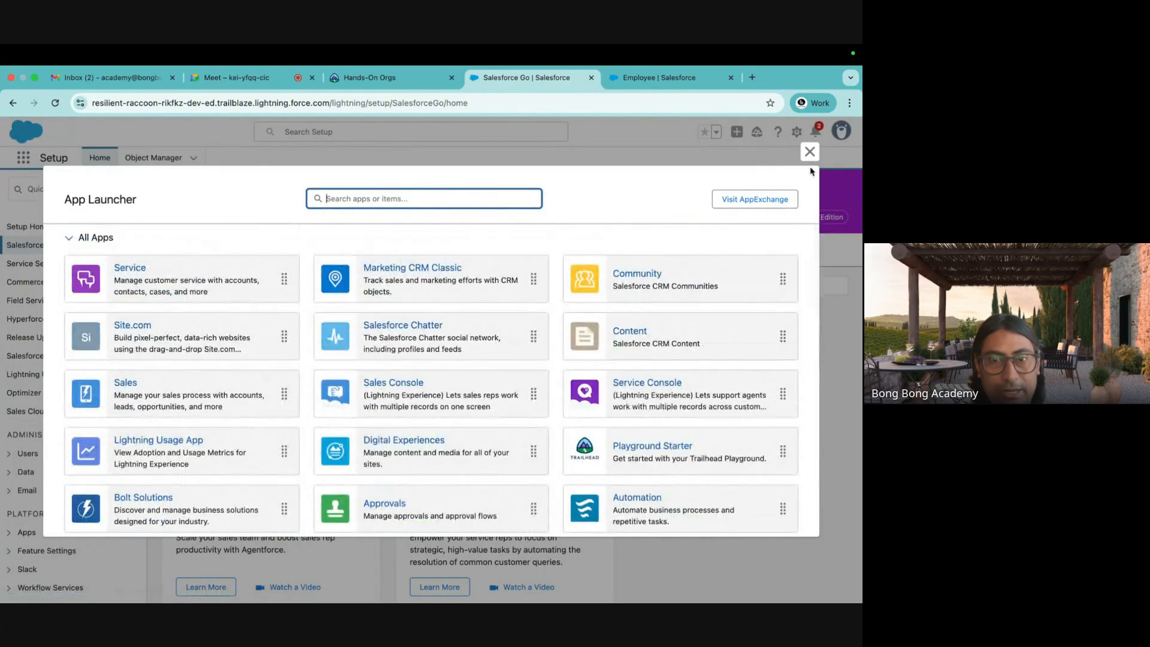
{"action": "scroll", "coordinate": [625, 368], "scroll_direction": "down", "scroll_amount": 3}
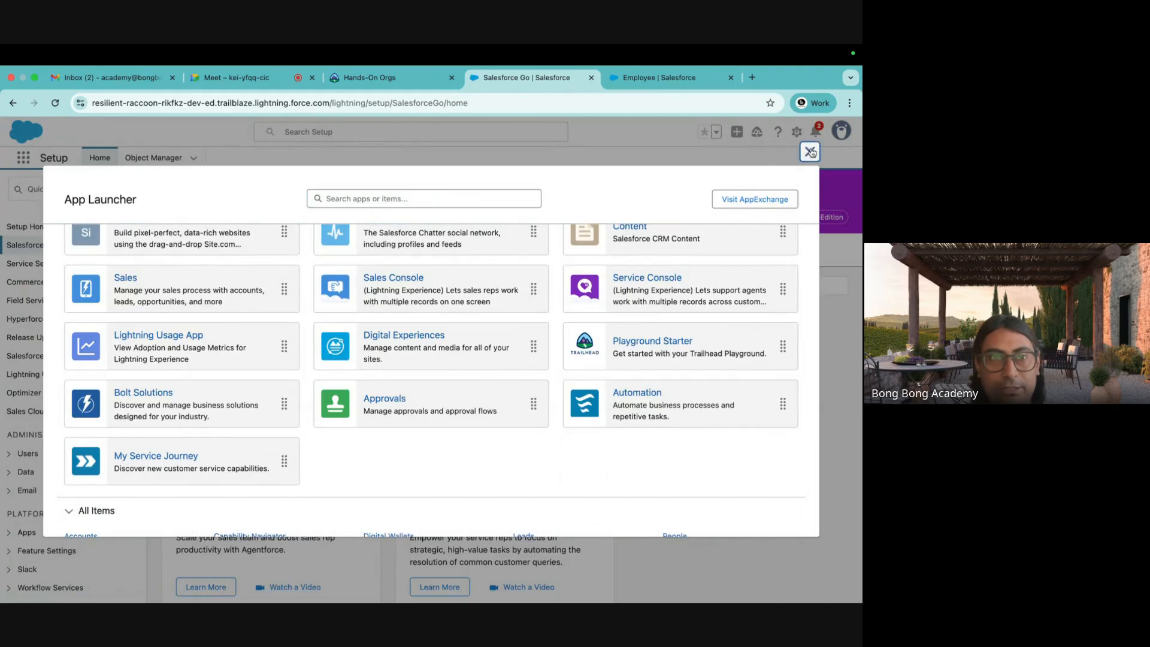
{"action": "left_click", "coordinate": [810, 151]}
{"action": "left_click", "coordinate": [39, 197]}
From App Manager, start a New Lightning App named 'Batch 46' (developer name Batch_46).
{"action": "type", "text": "app"}
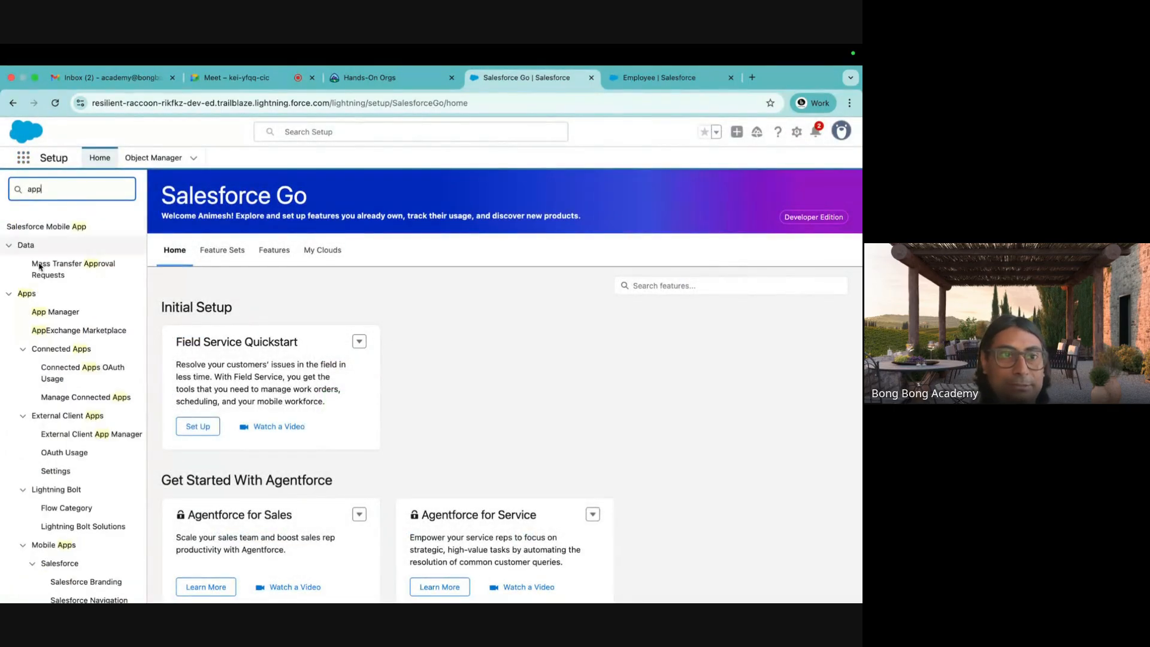
{"action": "left_click", "coordinate": [55, 311]}
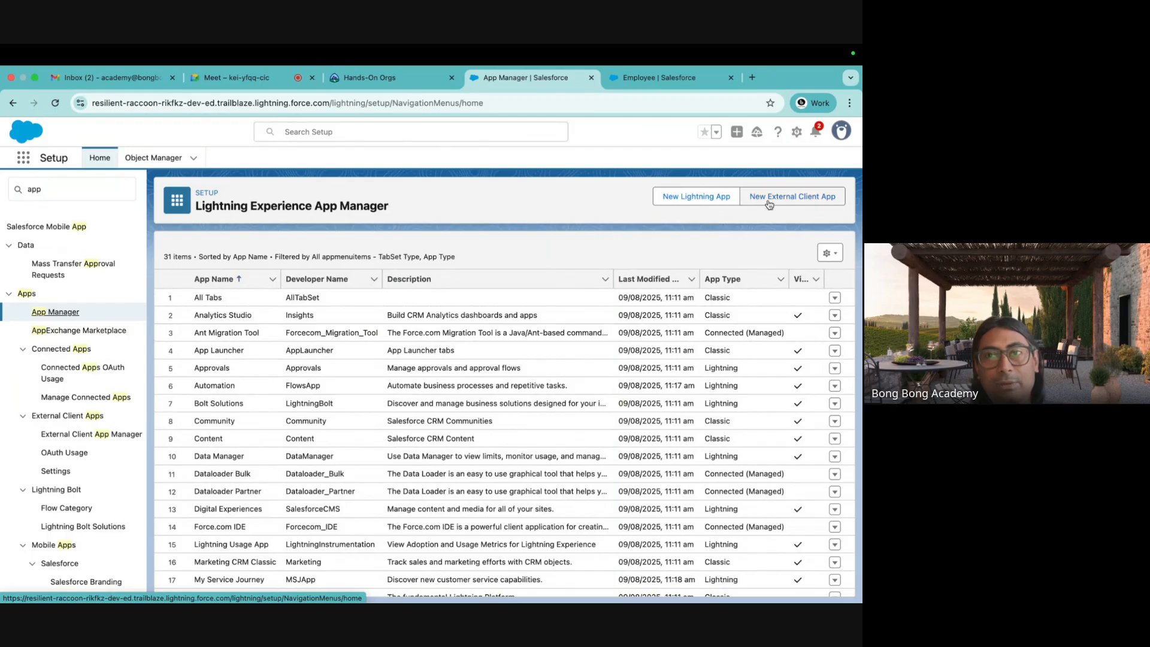
{"action": "left_click", "coordinate": [689, 197]}
{"action": "left_click", "coordinate": [292, 327]}
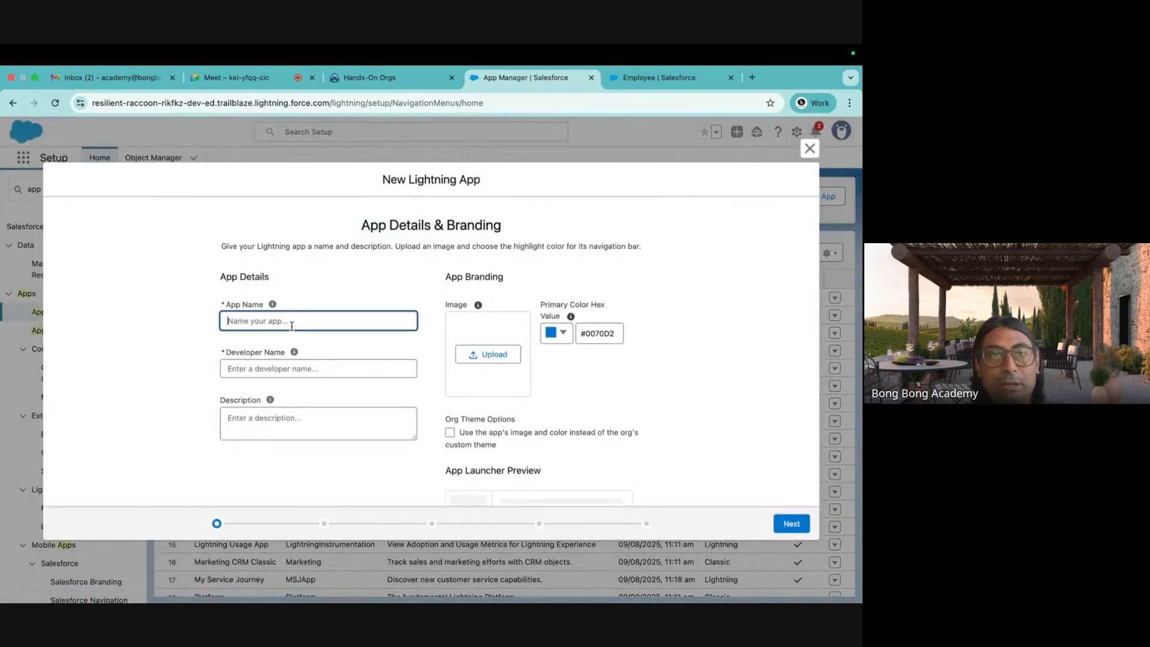
{"action": "type", "text": "B"}
{"action": "key", "text": "BackSpace"}
{"action": "type", "text": "Batch"}
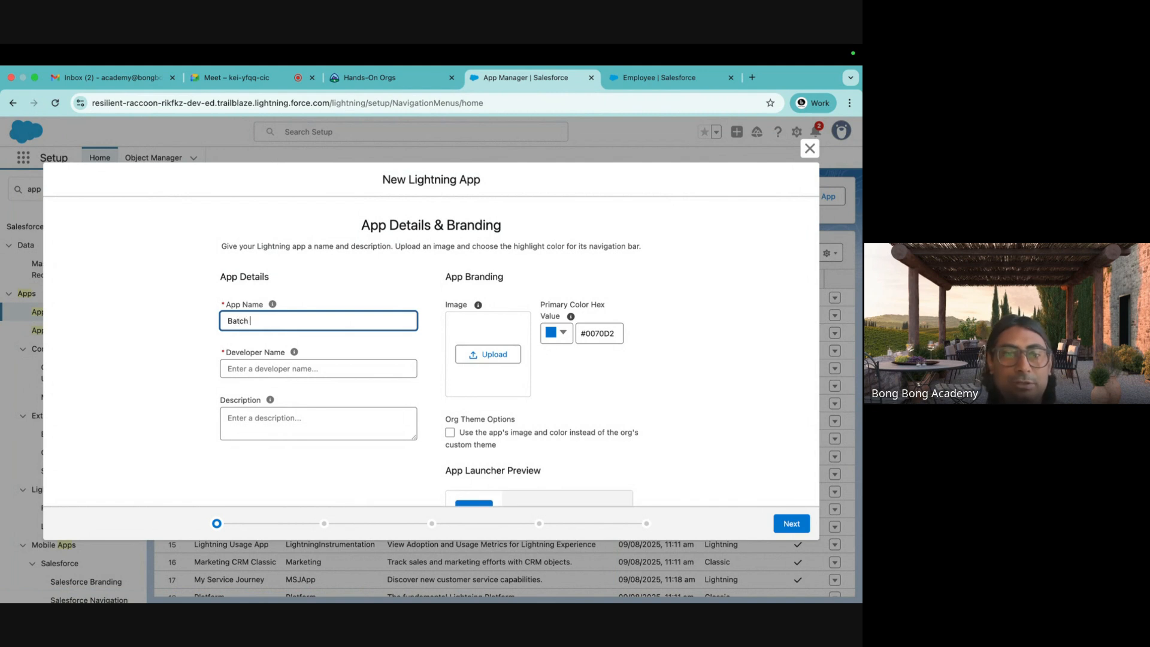
{"action": "left_click", "coordinate": [278, 368]}
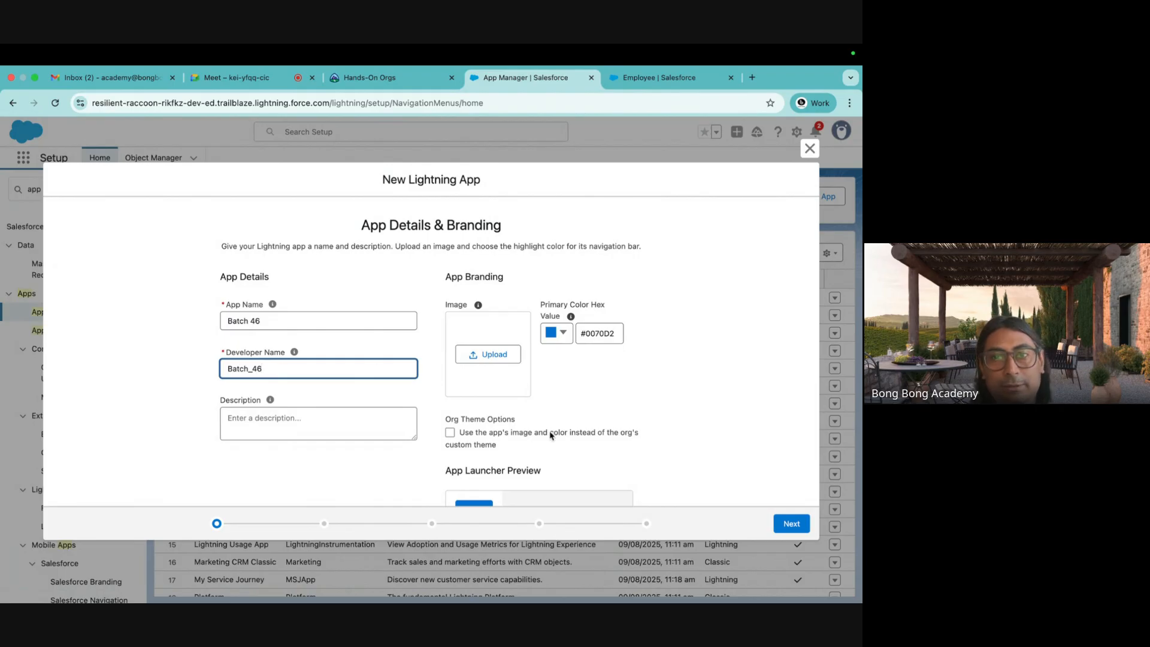
{"action": "scroll", "coordinate": [551, 436], "scroll_direction": "down", "scroll_amount": 1}
{"action": "left_click", "coordinate": [793, 527]}
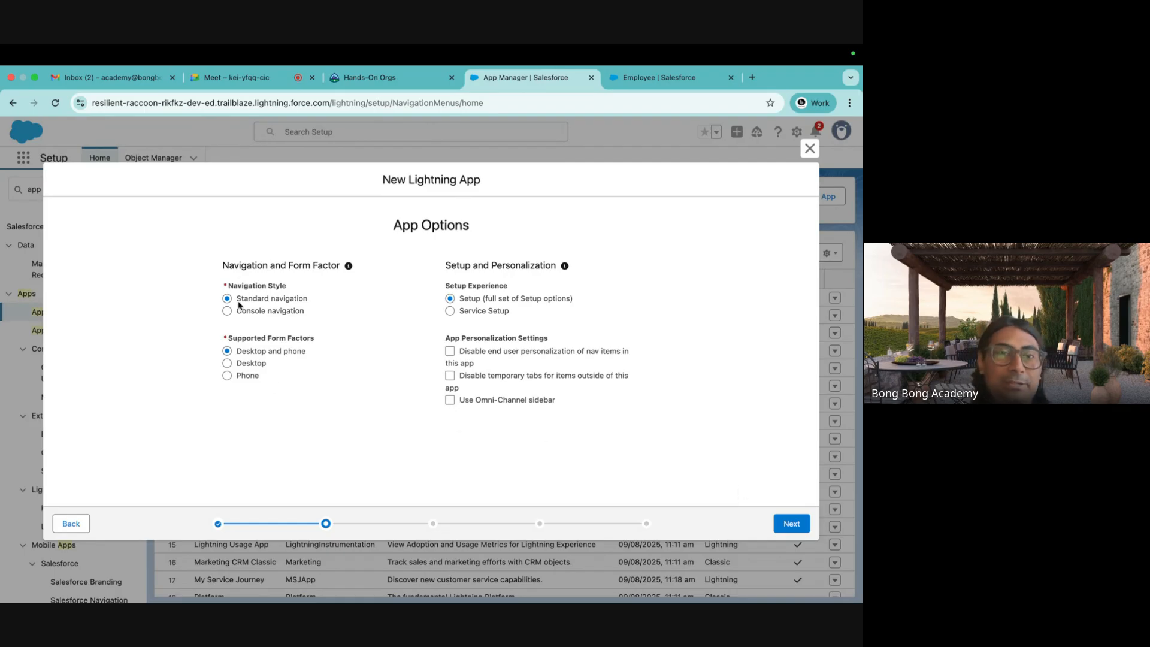
Keep Standard navigation with the Desktop and phone form factor, then continue to Utility Items.
{"action": "left_click_drag", "start_coordinate": [237, 302], "coordinate": [310, 306]}
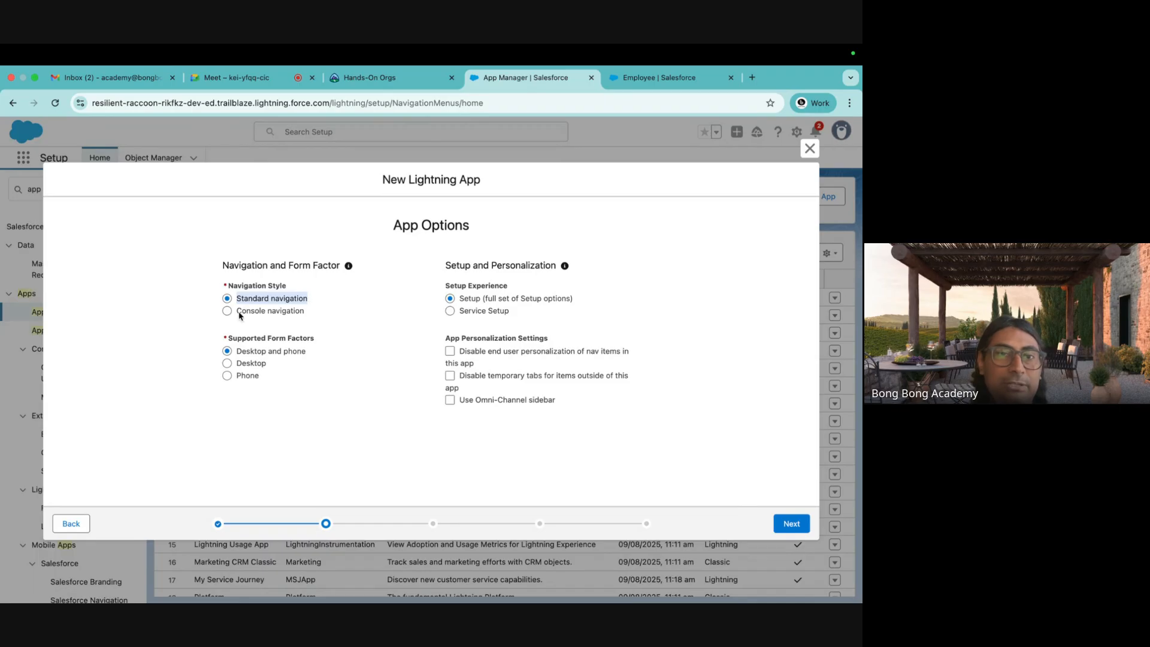
{"action": "left_click_drag", "start_coordinate": [235, 310], "coordinate": [324, 317]}
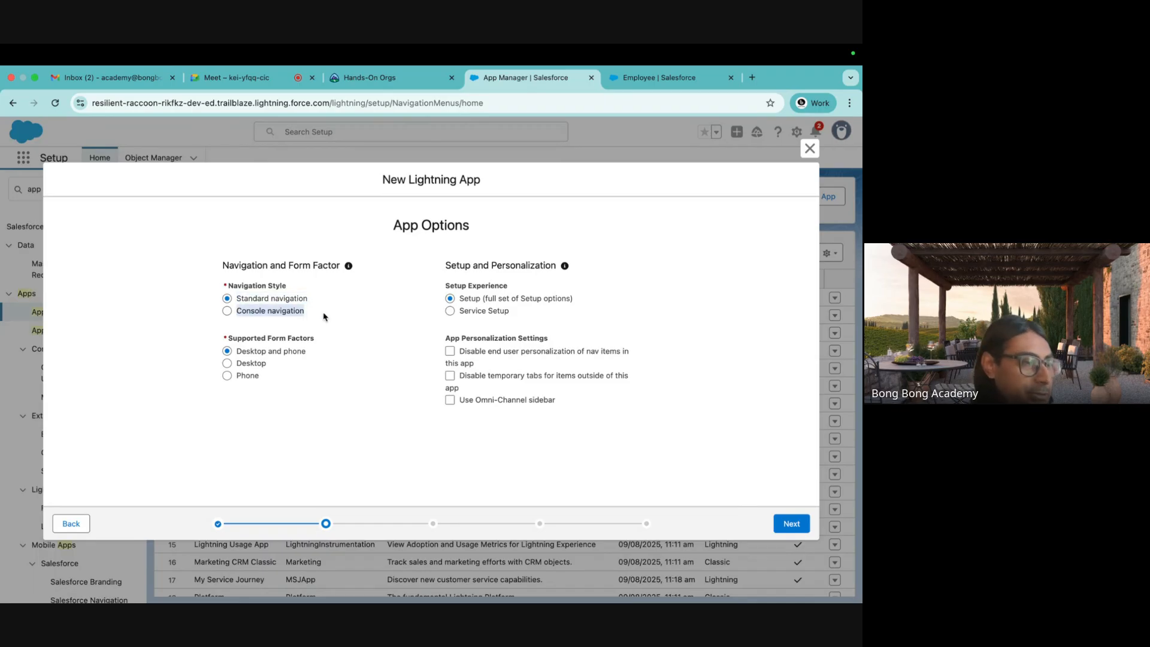
{"action": "left_click_drag", "start_coordinate": [240, 301], "coordinate": [309, 302]}
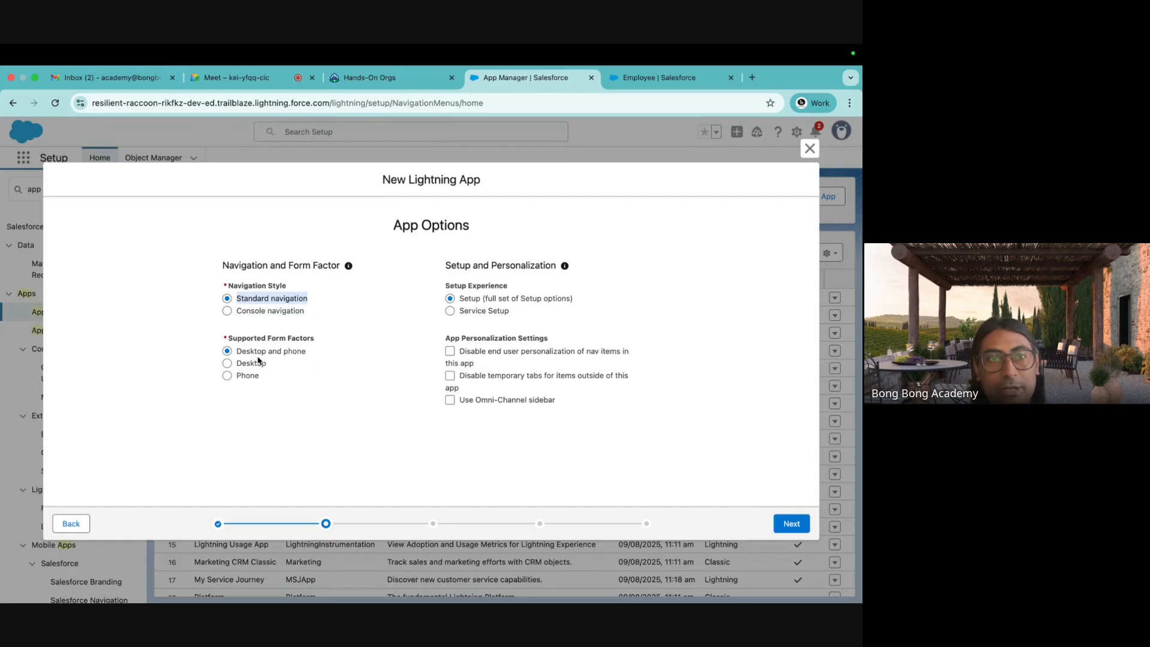
{"action": "left_click_drag", "start_coordinate": [240, 355], "coordinate": [308, 357]}
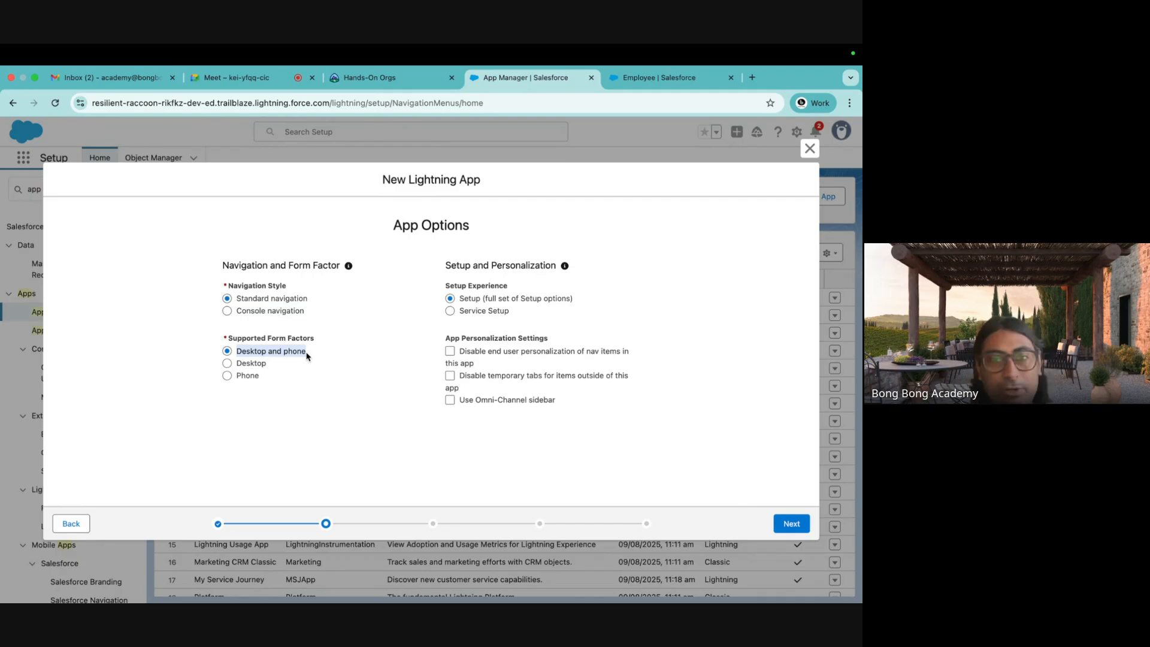
{"action": "left_click", "coordinate": [788, 524]}
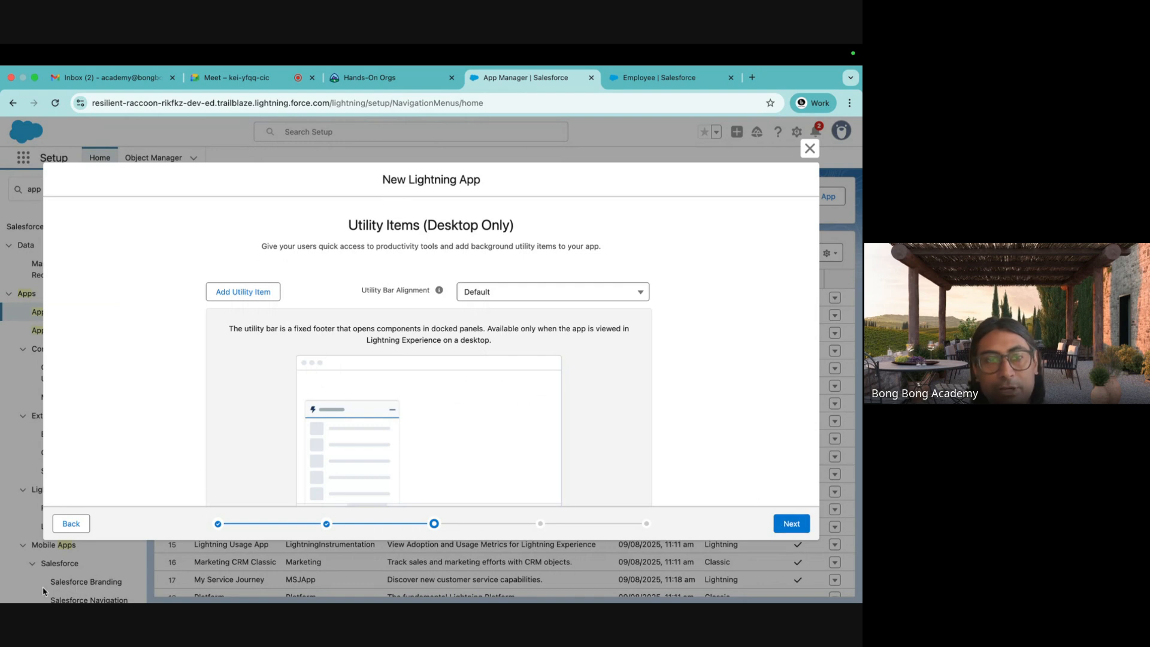
Skip Utility Items and add Employees to the app's navigation items.
{"action": "scroll", "coordinate": [646, 376], "scroll_direction": "down", "scroll_amount": 2}
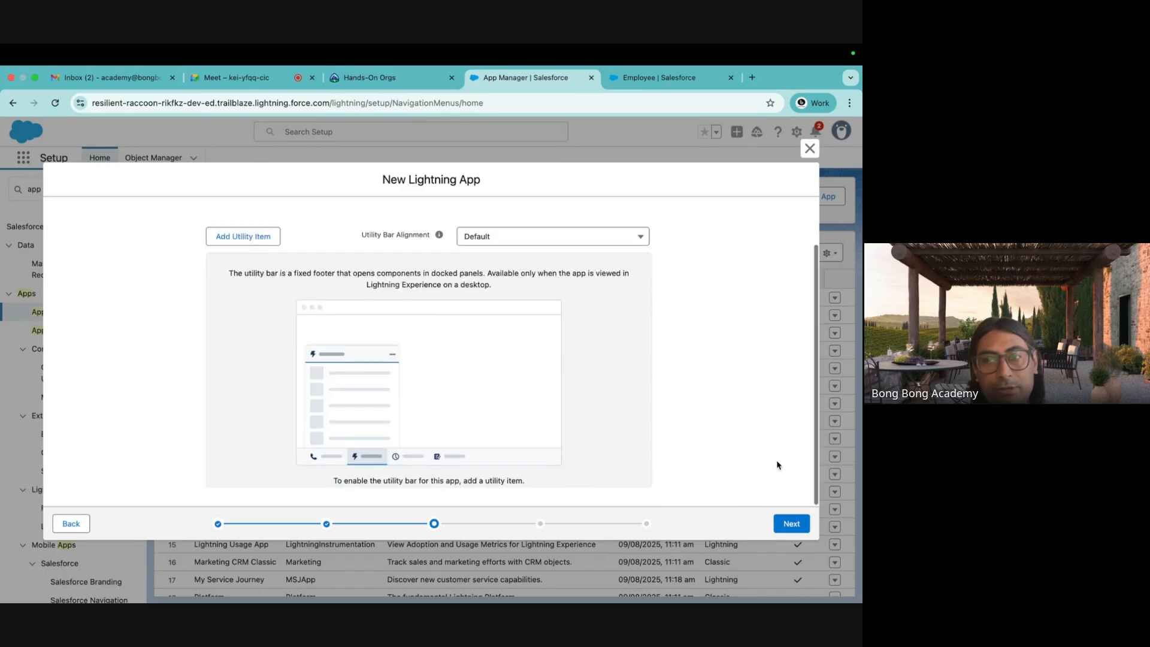
{"action": "left_click", "coordinate": [789, 523]}
{"action": "left_click", "coordinate": [255, 315]}
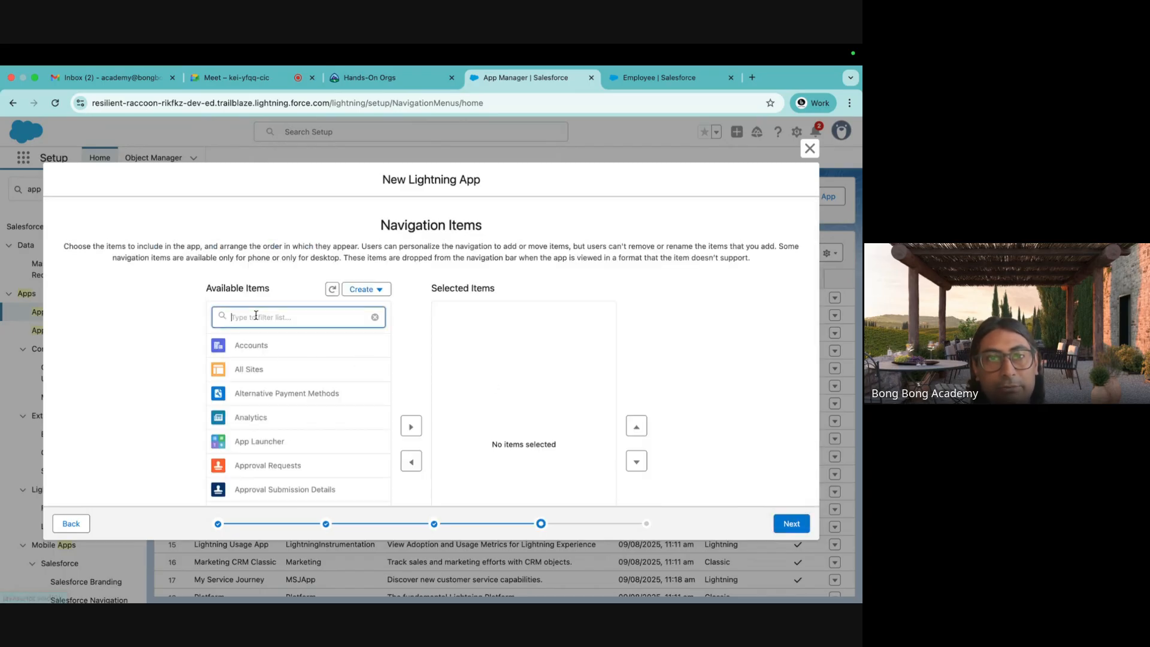
{"action": "type", "text": "emp"}
{"action": "scroll", "coordinate": [269, 384], "scroll_direction": "down", "scroll_amount": 2}
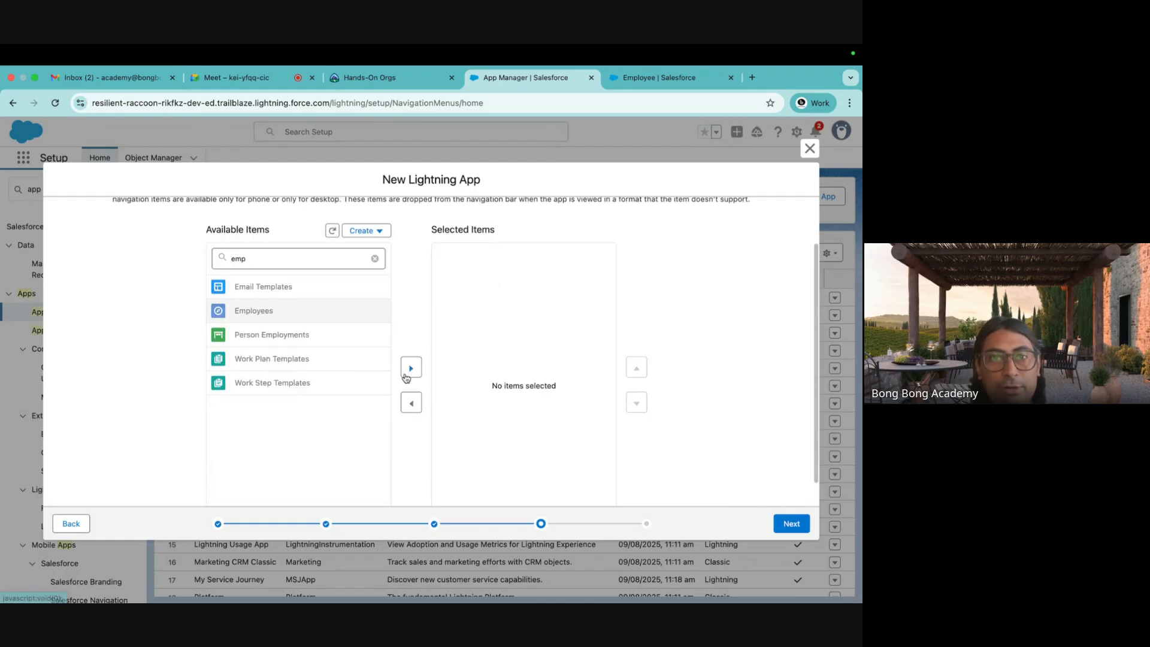
{"action": "left_click", "coordinate": [410, 368]}
{"action": "left_click", "coordinate": [281, 258]}
Add Home to the navigation items and move it above Employees.
{"action": "left_click_drag", "start_coordinate": [281, 259], "coordinate": [181, 268]}
{"action": "type", "text": "home"}
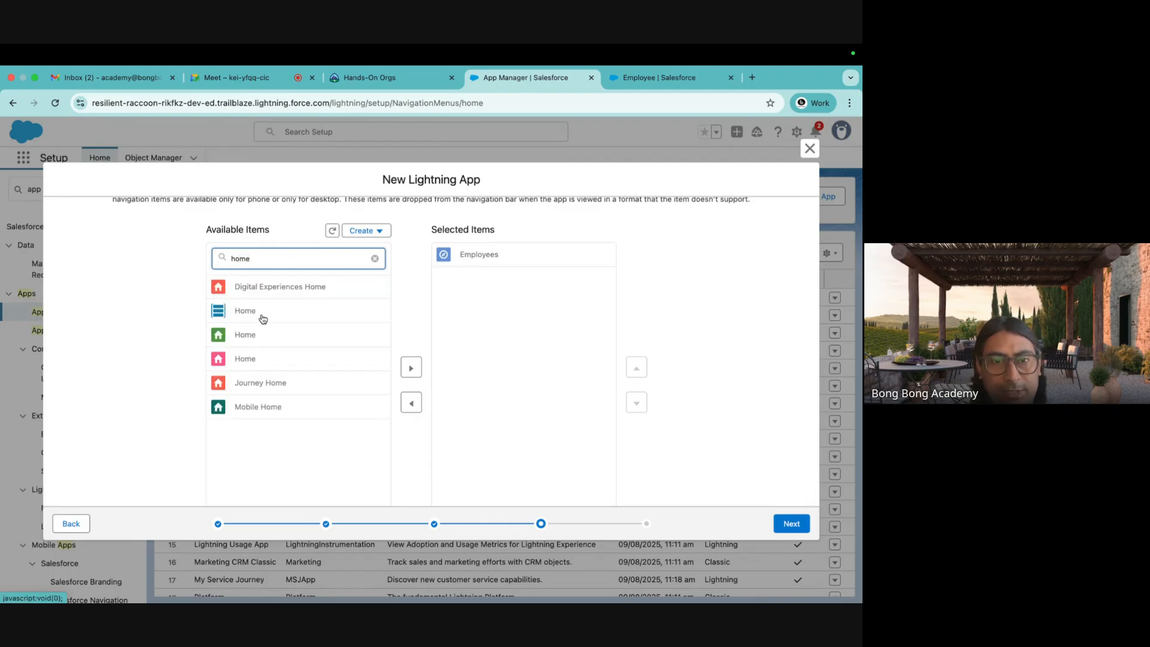
{"action": "left_click", "coordinate": [267, 358]}
{"action": "left_click", "coordinate": [411, 368]}
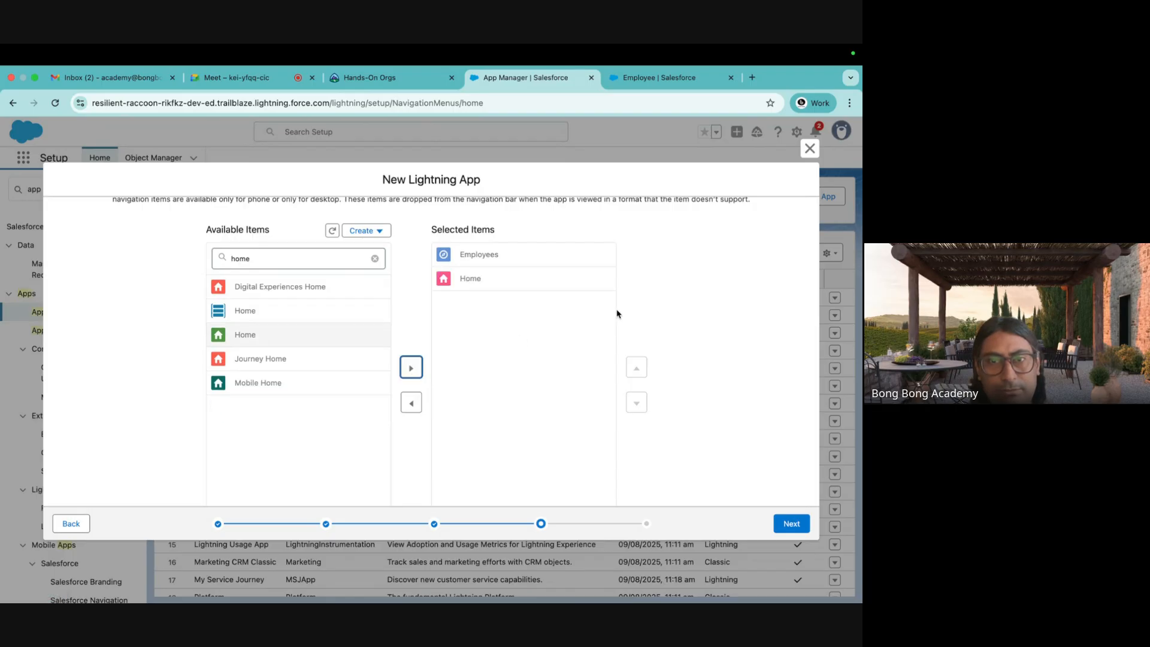
{"action": "left_click", "coordinate": [525, 284]}
{"action": "left_click", "coordinate": [637, 358]}
Add Accounts to the navigation items and move it above Employees.
{"action": "double_click", "coordinate": [257, 240]}
{"action": "type", "text": "acc"}
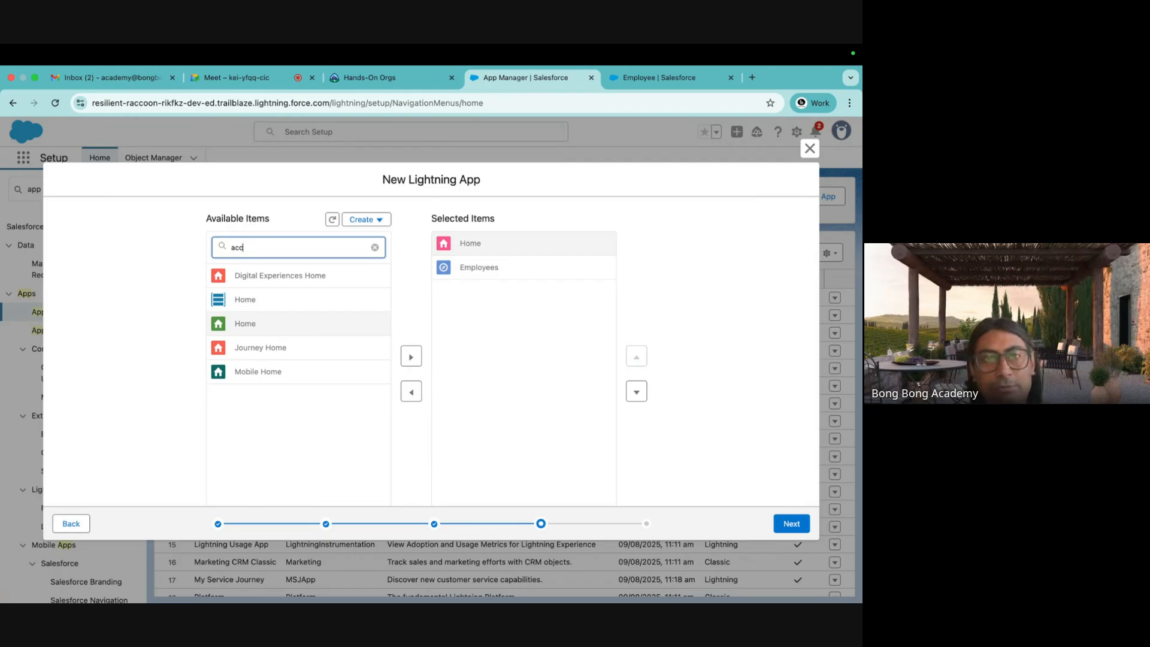
{"action": "left_click", "coordinate": [411, 357]}
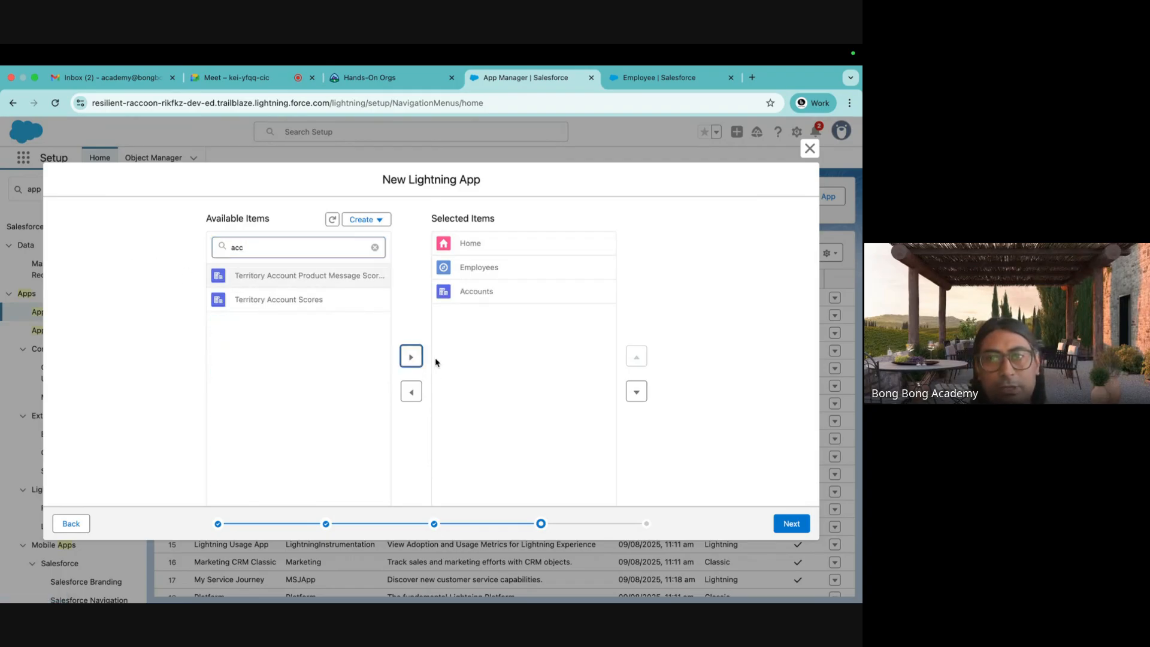
{"action": "left_click", "coordinate": [516, 290]}
{"action": "left_click", "coordinate": [634, 360]}
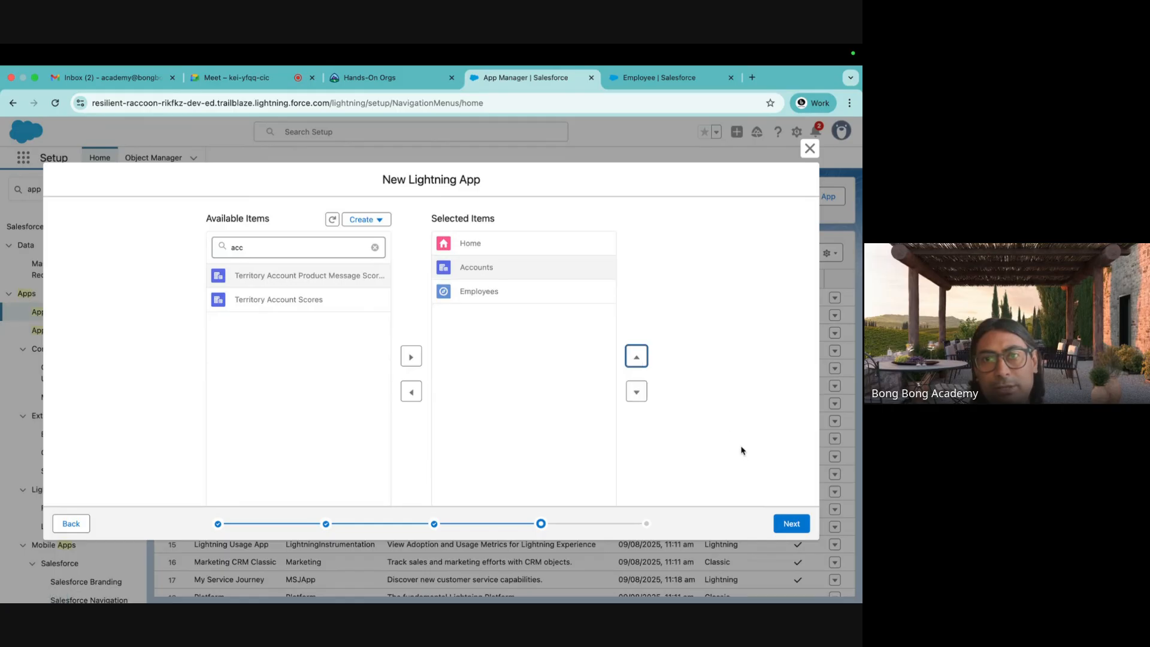
Give the System Administrator profile access to Batch 46 and save the app.
{"action": "left_click", "coordinate": [797, 524]}
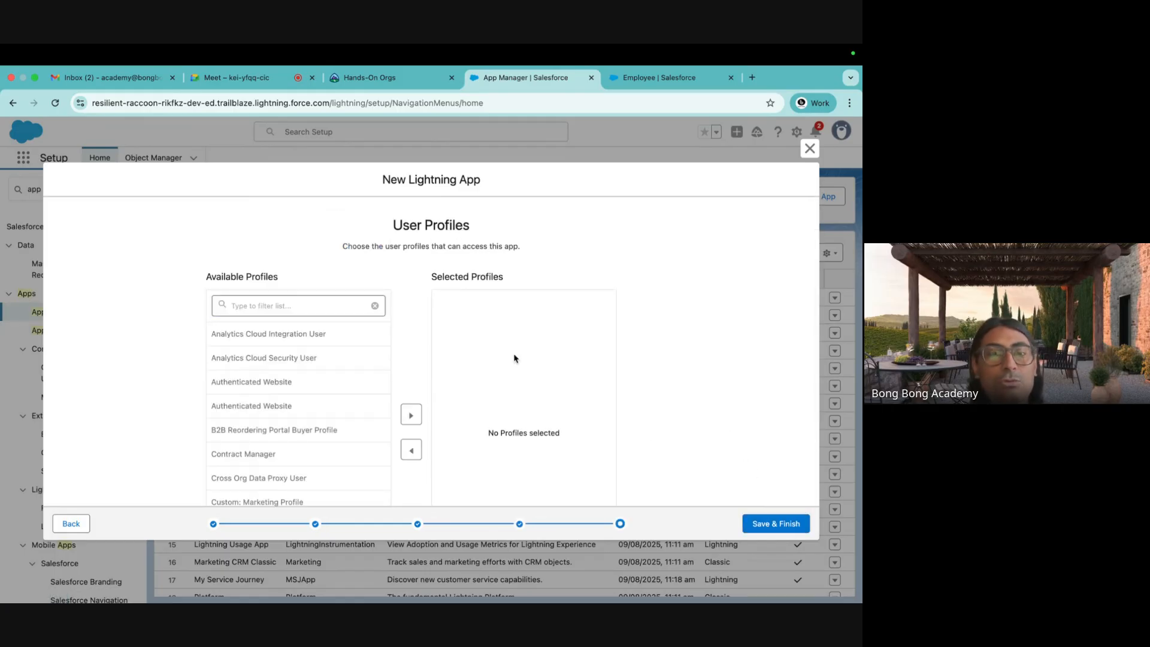
{"action": "left_click", "coordinate": [254, 305]}
{"action": "type", "text": "sys"}
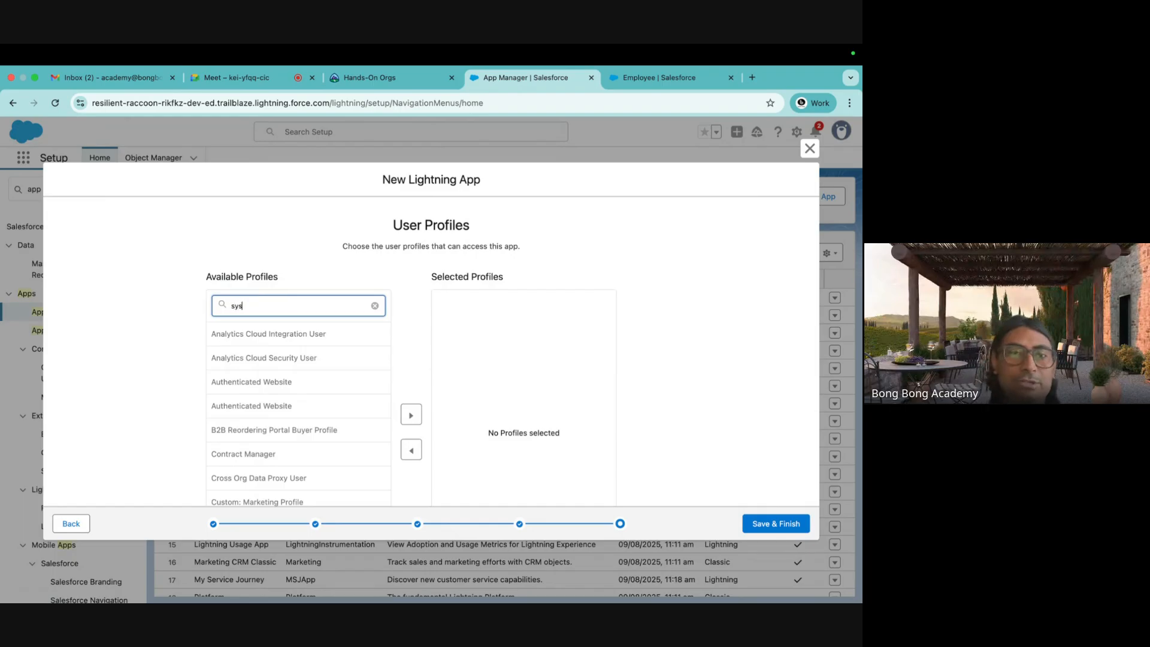
{"action": "scroll", "coordinate": [278, 363], "scroll_direction": "down", "scroll_amount": 2}
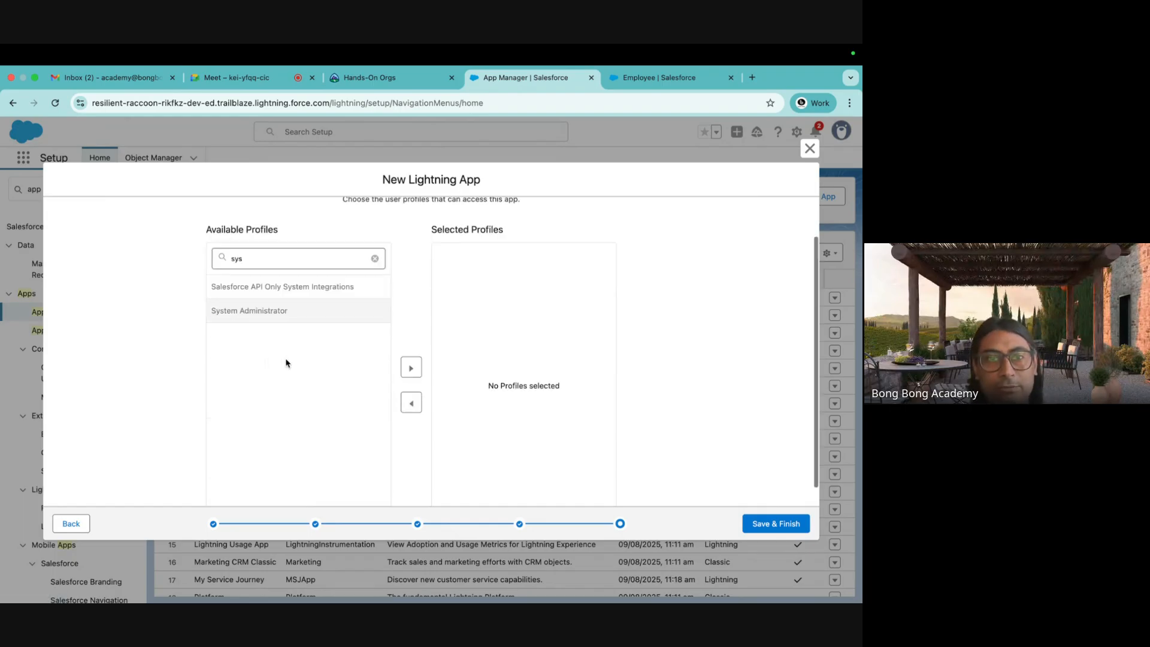
{"action": "left_click", "coordinate": [411, 367]}
{"action": "left_click", "coordinate": [761, 525]}
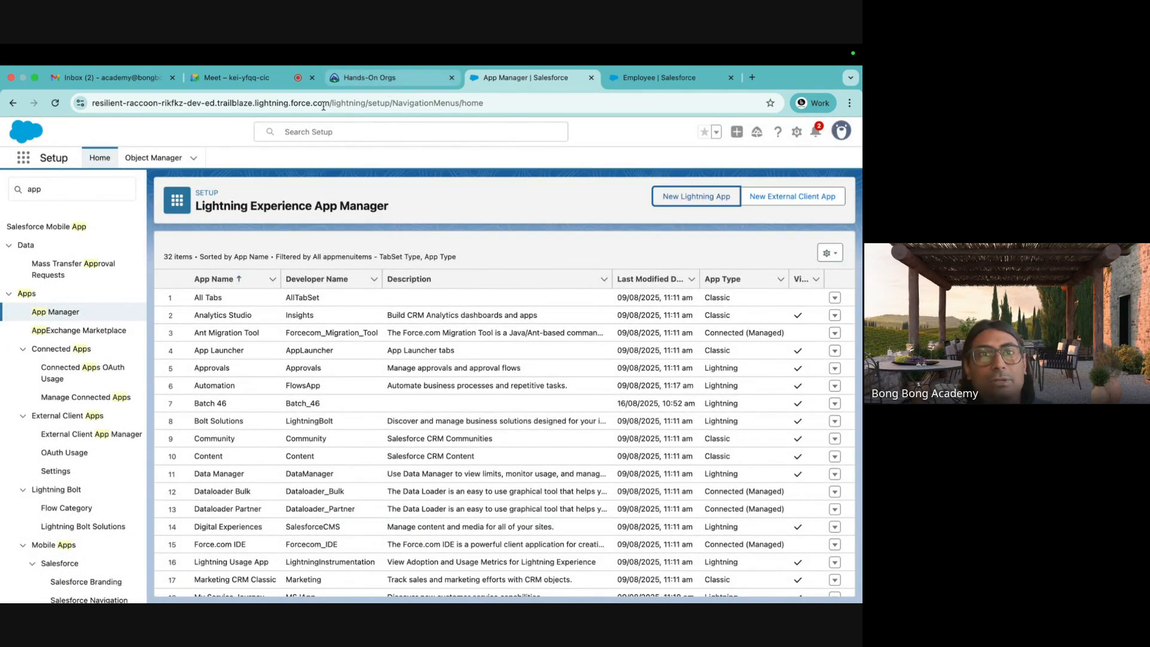
Search the App Launcher for 'batch' and open the Batch 46 app.
{"action": "left_click", "coordinate": [659, 77]}
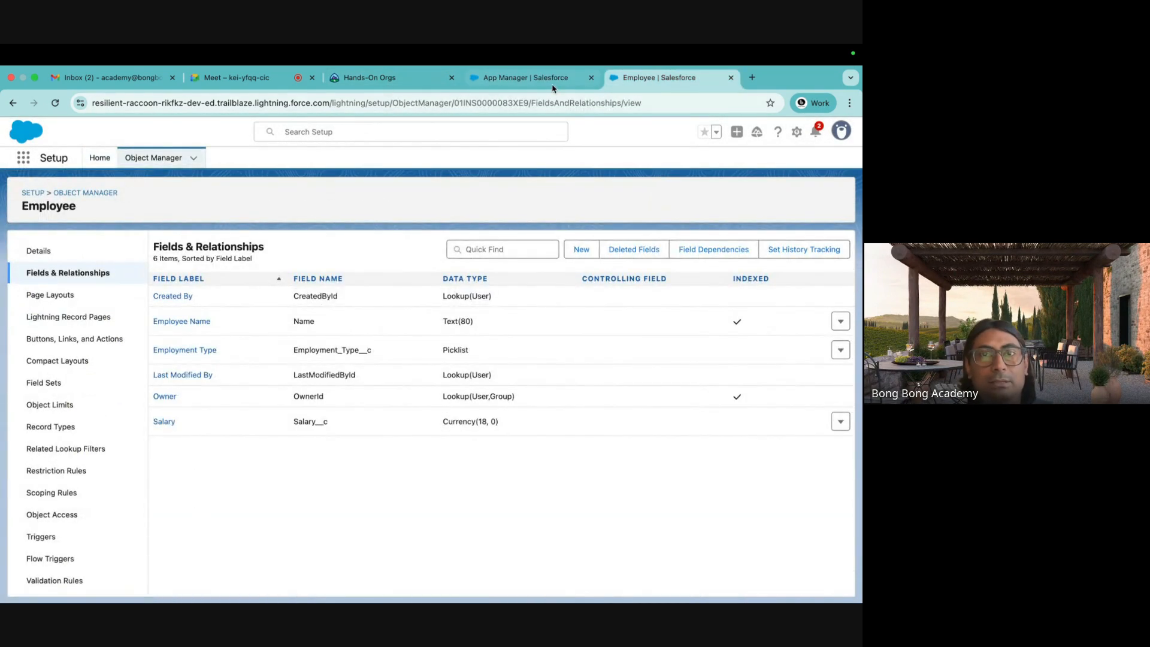
{"action": "left_click", "coordinate": [526, 77]}
{"action": "left_click", "coordinate": [18, 159]}
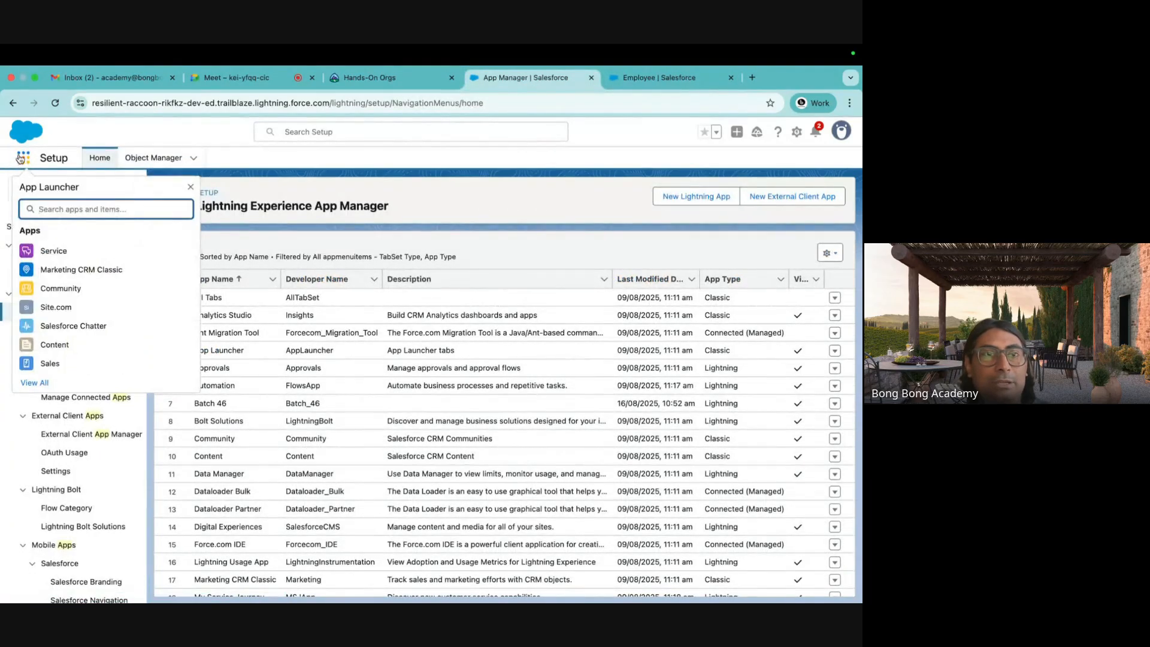
{"action": "left_click", "coordinate": [55, 103]}
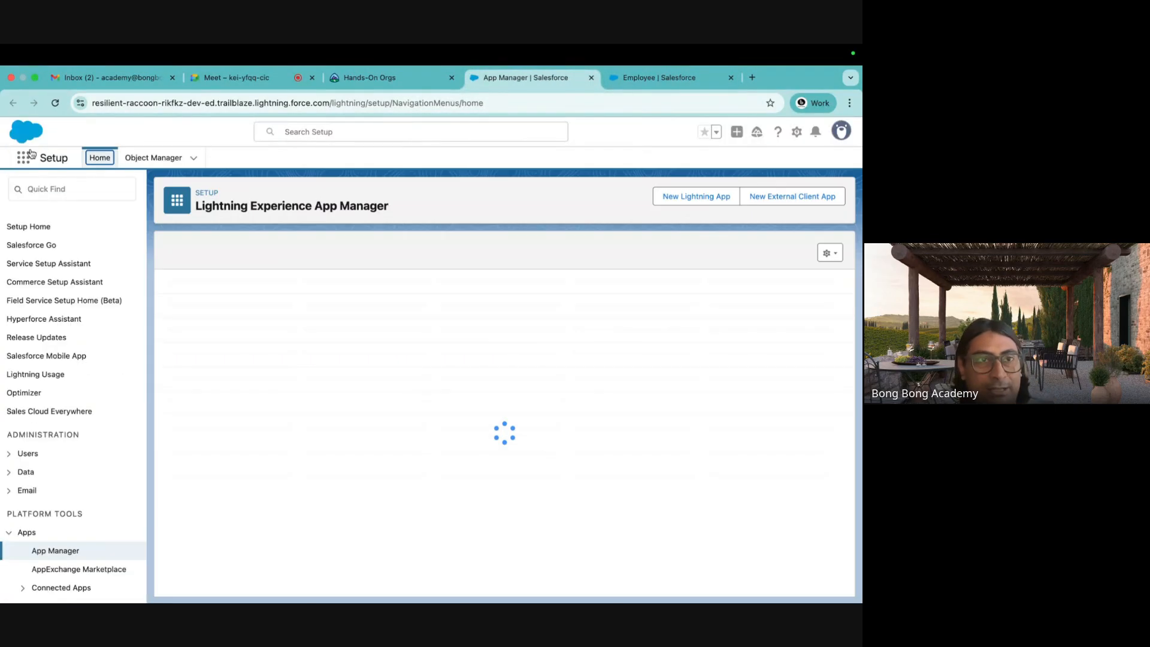
{"action": "left_click", "coordinate": [23, 159]}
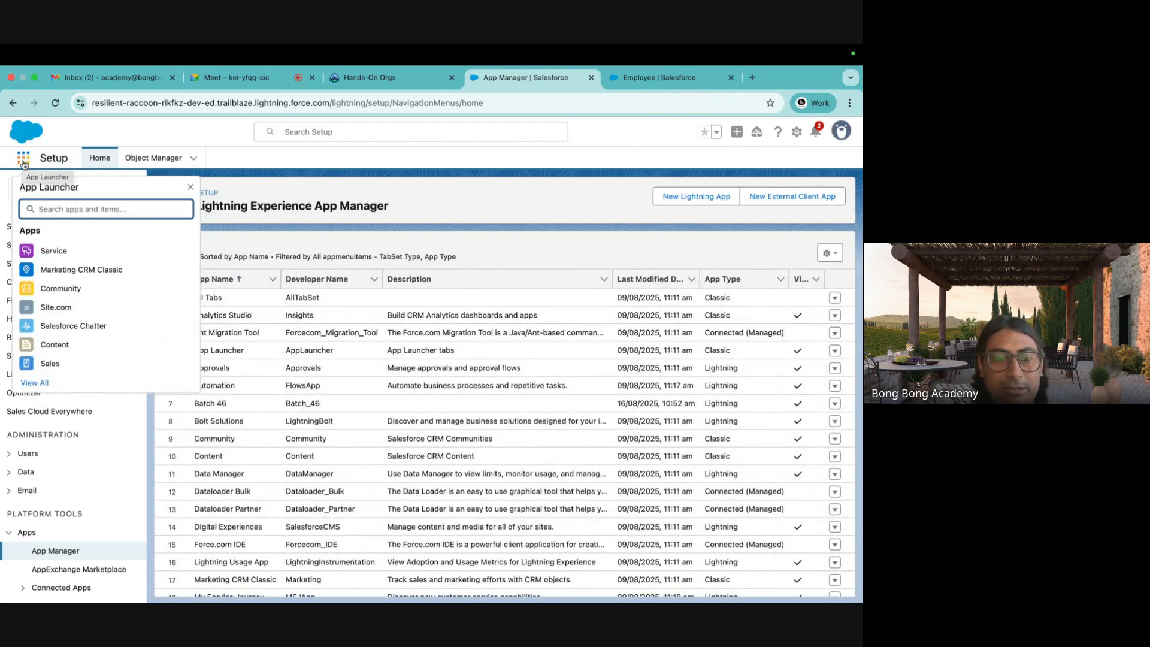
{"action": "type", "text": "batch"}
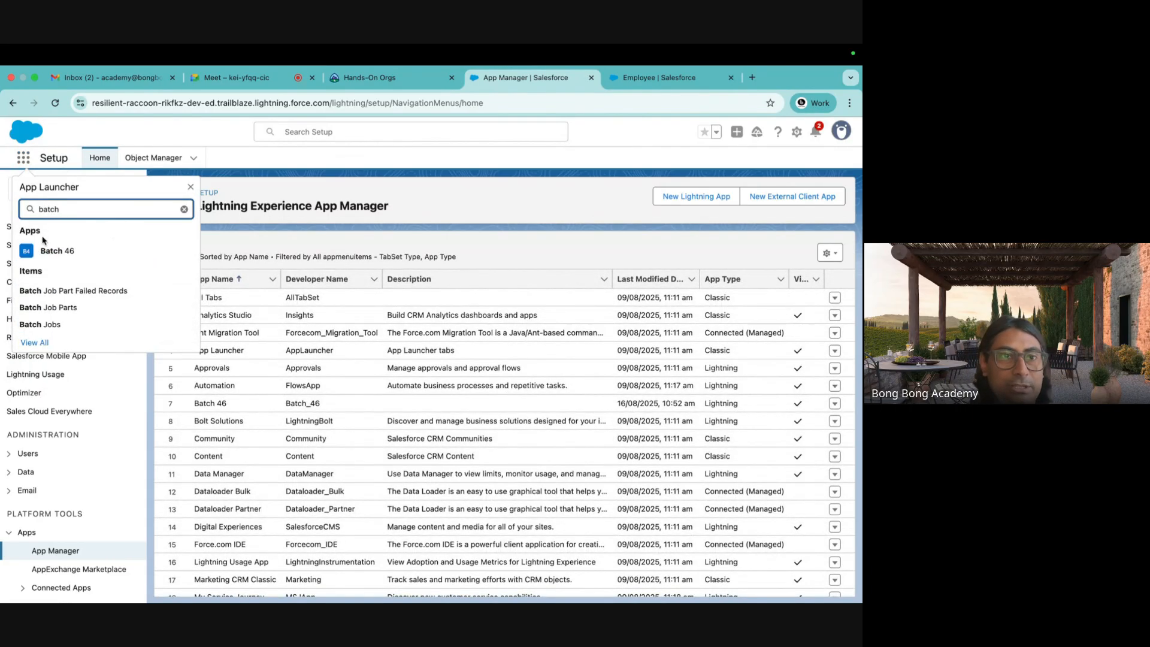
{"action": "left_click", "coordinate": [42, 252]}
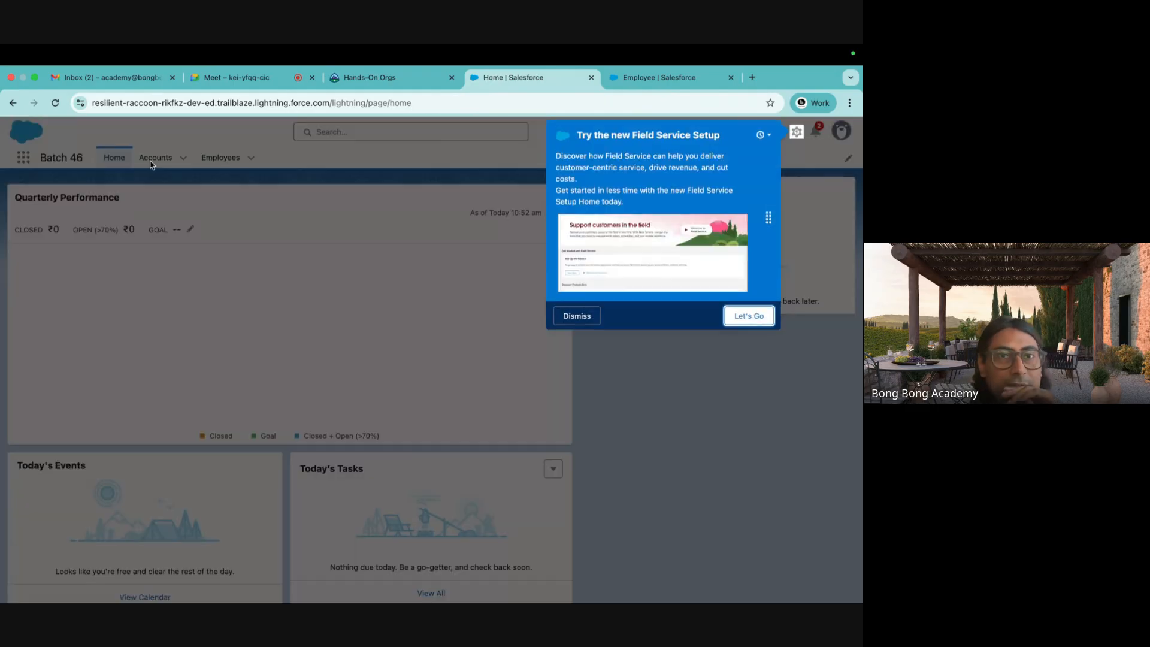
Dismiss the Field Service popup, relaunch Batch 46, and go to its Accounts tab.
{"action": "left_click", "coordinate": [756, 317]}
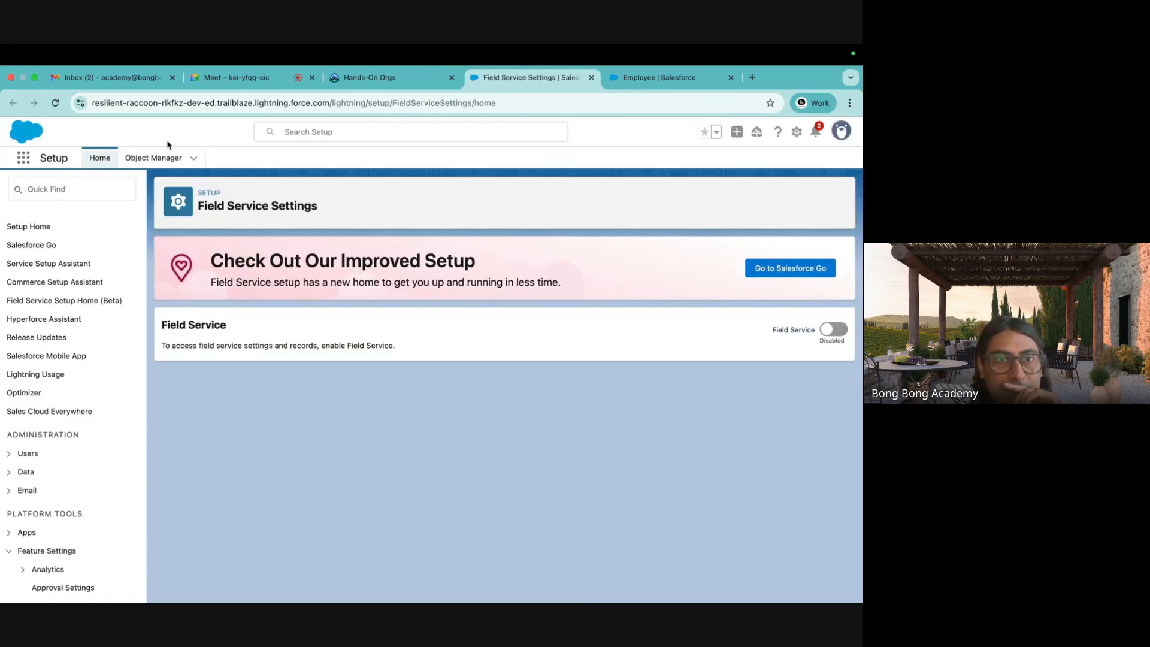
{"action": "left_click", "coordinate": [21, 159]}
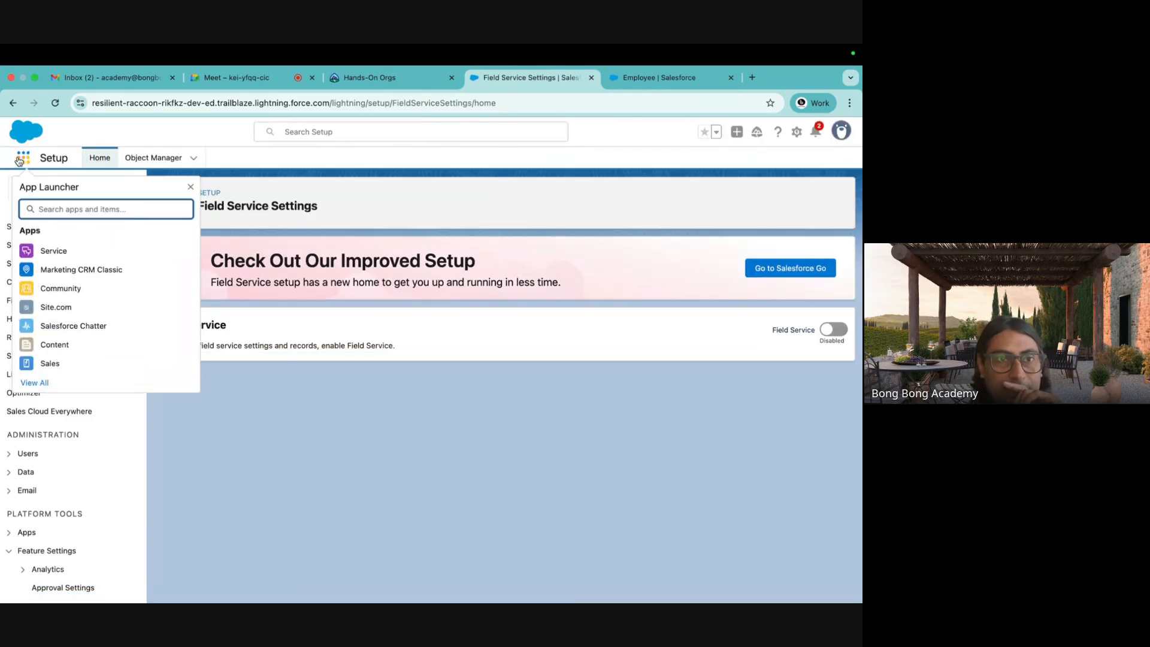
{"action": "type", "text": "batch"}
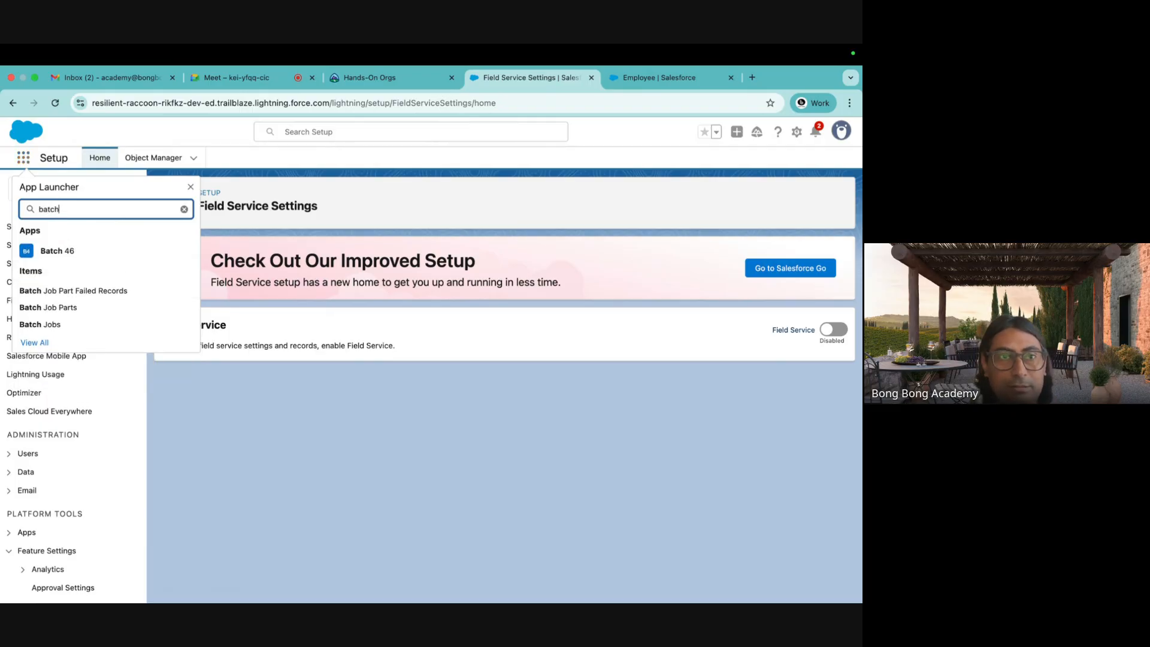
{"action": "left_click", "coordinate": [58, 250]}
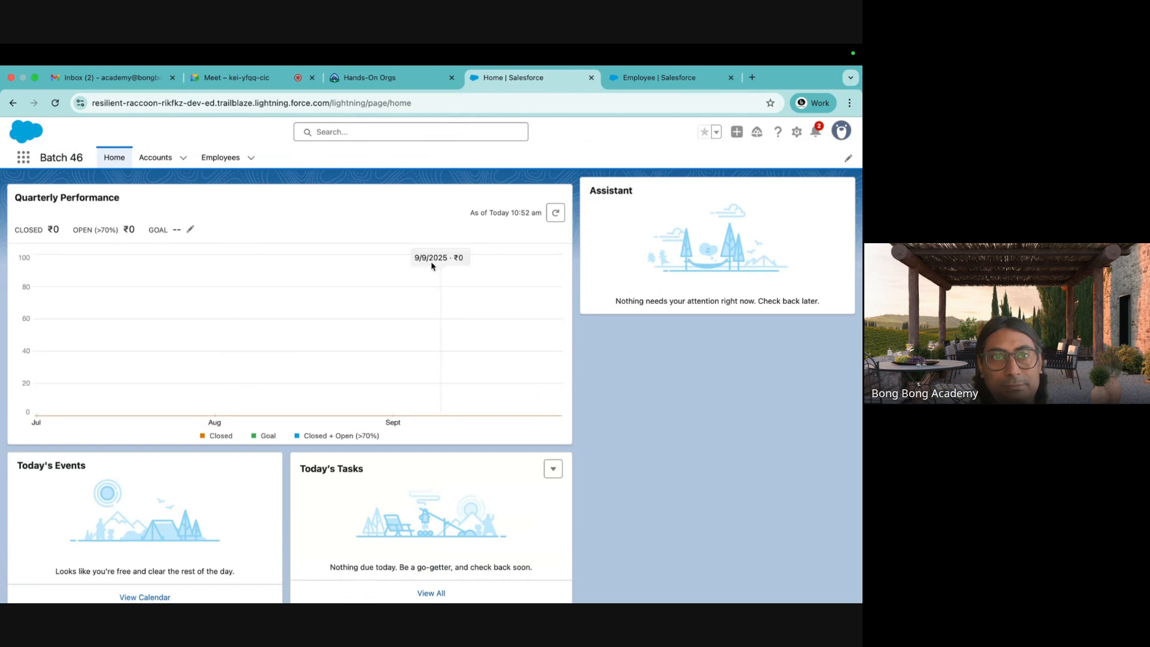
{"action": "left_click", "coordinate": [155, 158]}
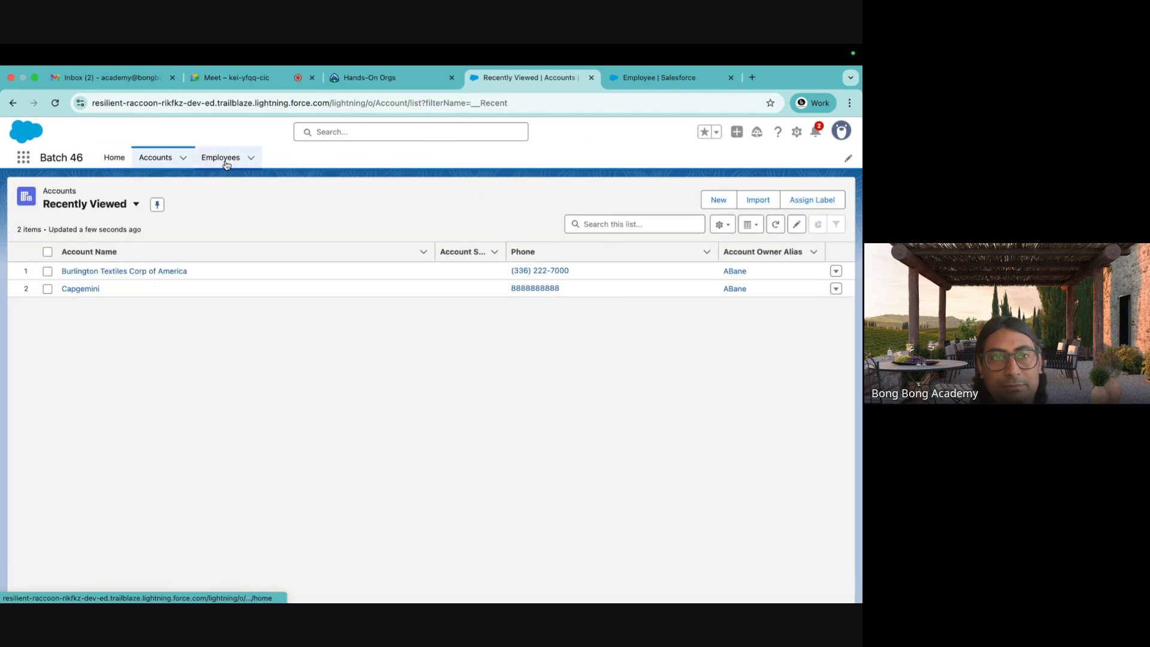
Switch Accounts to the All Accounts list view and pin it.
{"action": "left_click", "coordinate": [227, 165]}
{"action": "left_click", "coordinate": [157, 159]}
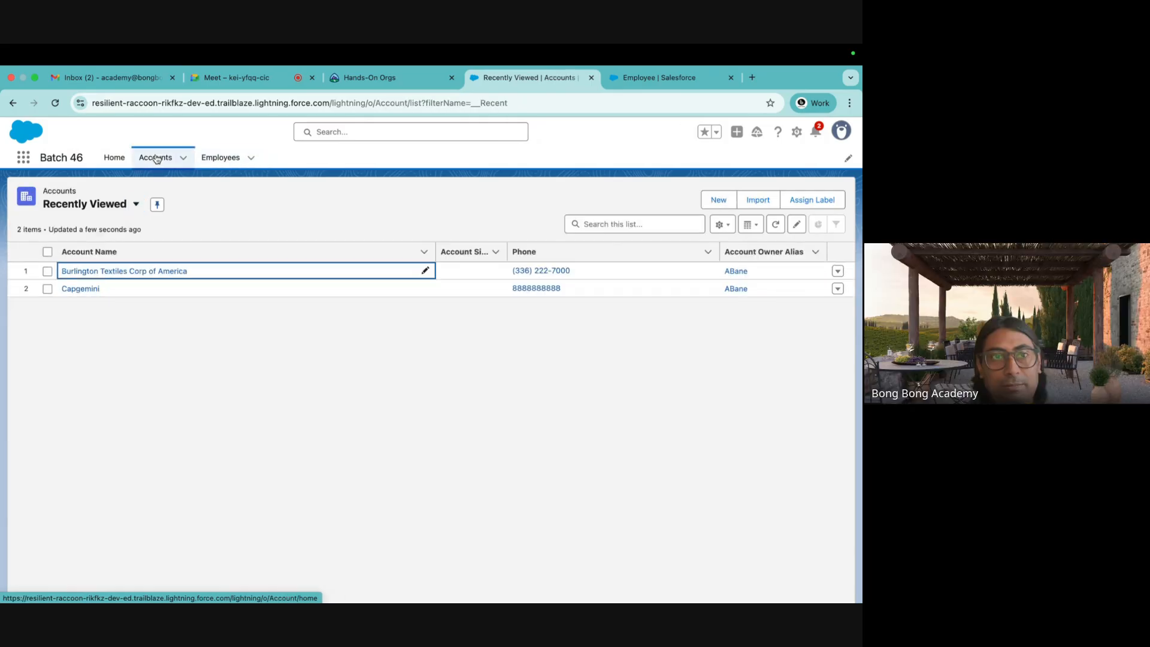
{"action": "left_click", "coordinate": [129, 206]}
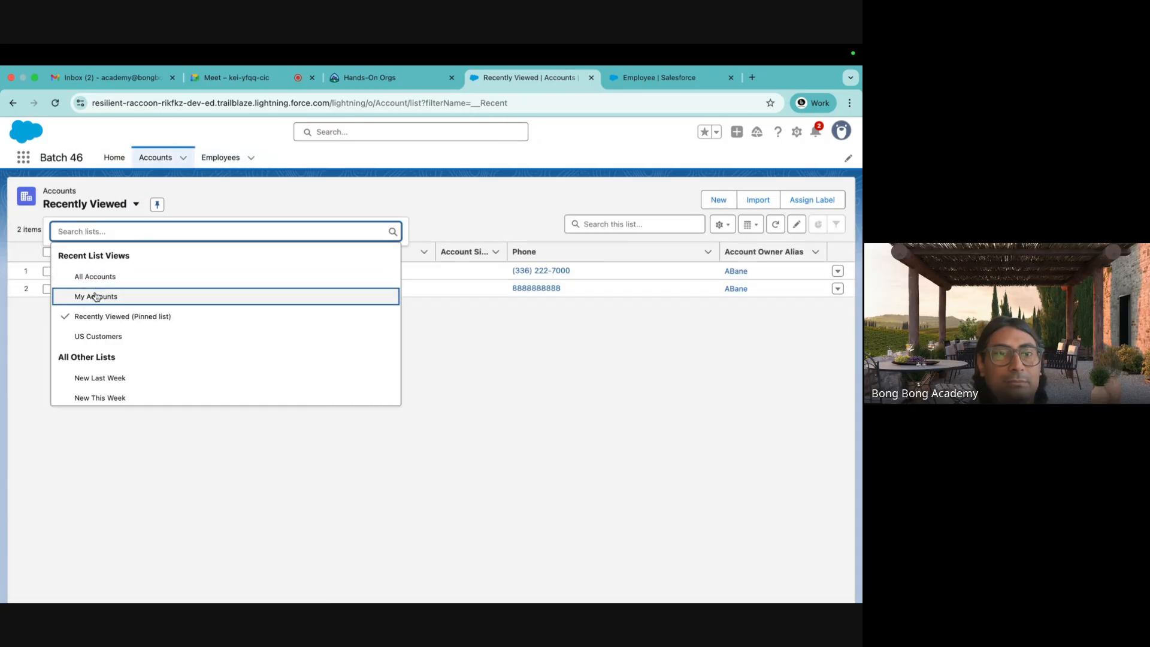
{"action": "left_click", "coordinate": [97, 277]}
{"action": "left_click", "coordinate": [137, 204]}
Switch Employees to the All list view and pin it.
{"action": "left_click", "coordinate": [220, 158]}
{"action": "left_click", "coordinate": [137, 205]}
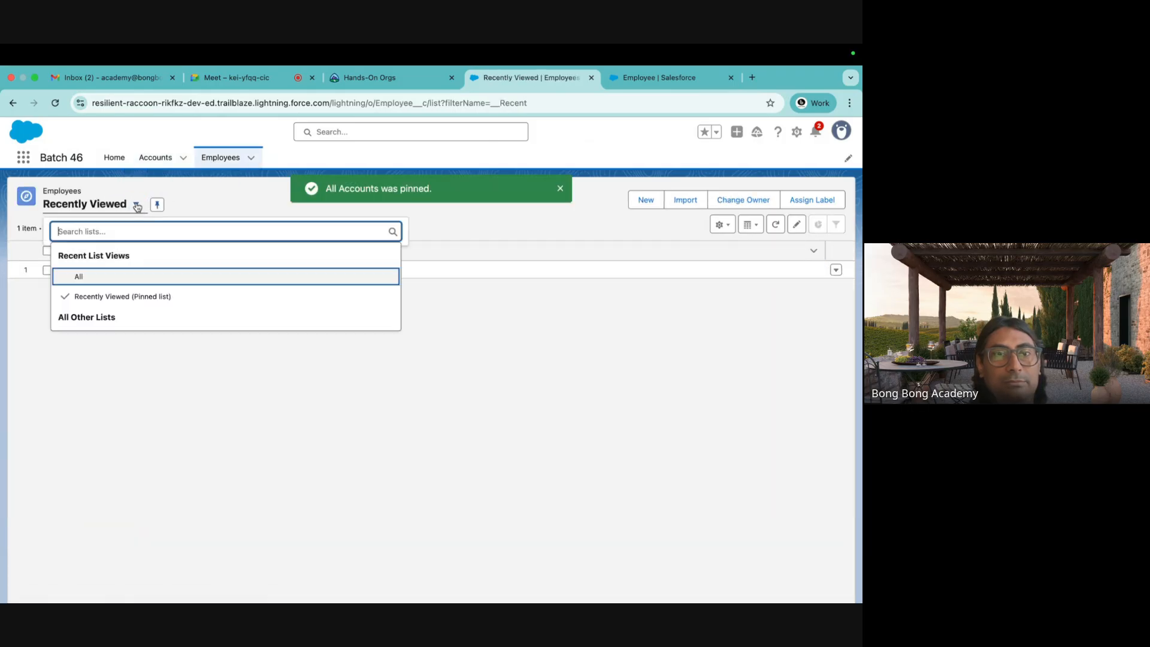
{"action": "left_click", "coordinate": [97, 277]}
{"action": "left_click", "coordinate": [87, 206]}
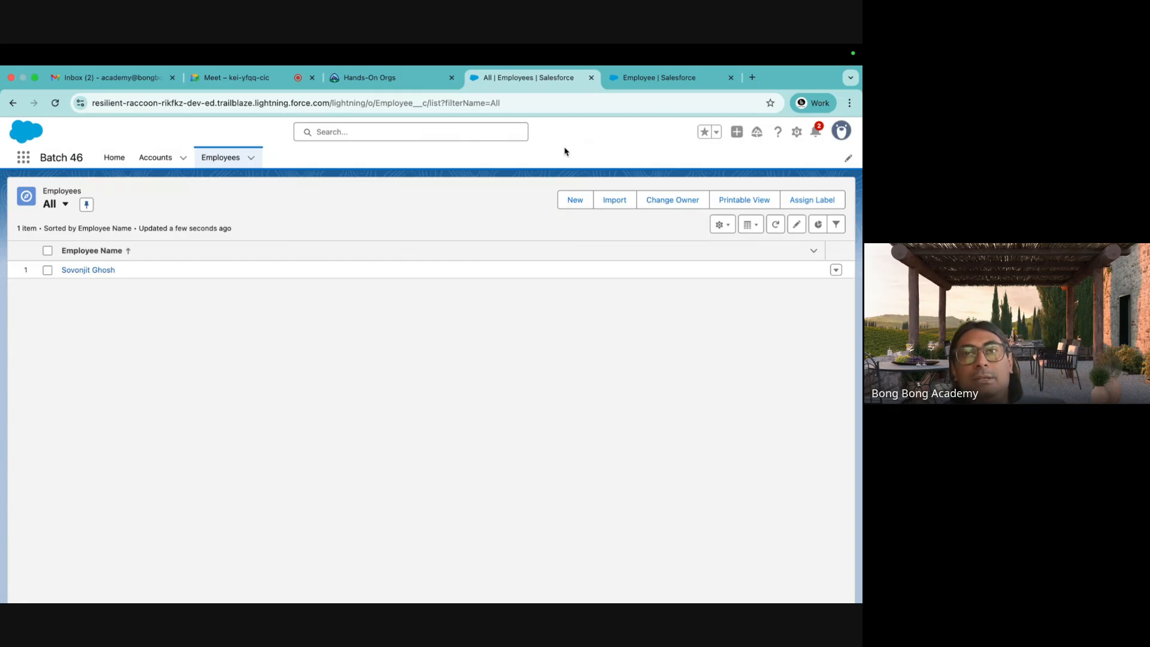
{"action": "left_click", "coordinate": [656, 78]}
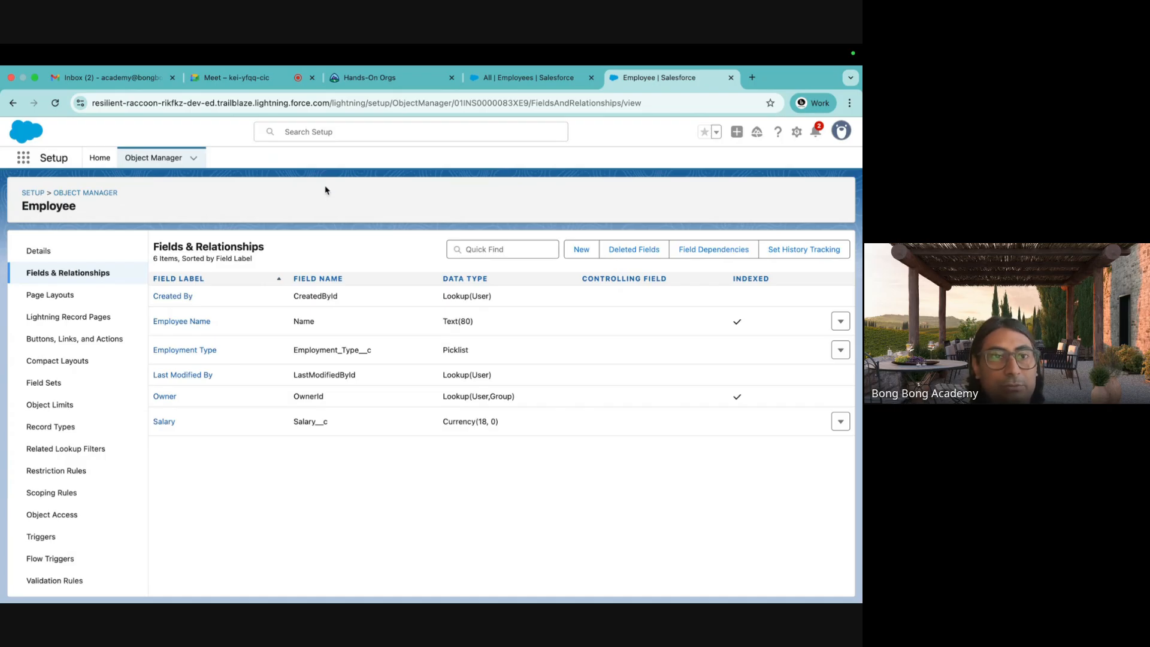
{"action": "left_click", "coordinate": [520, 78]}
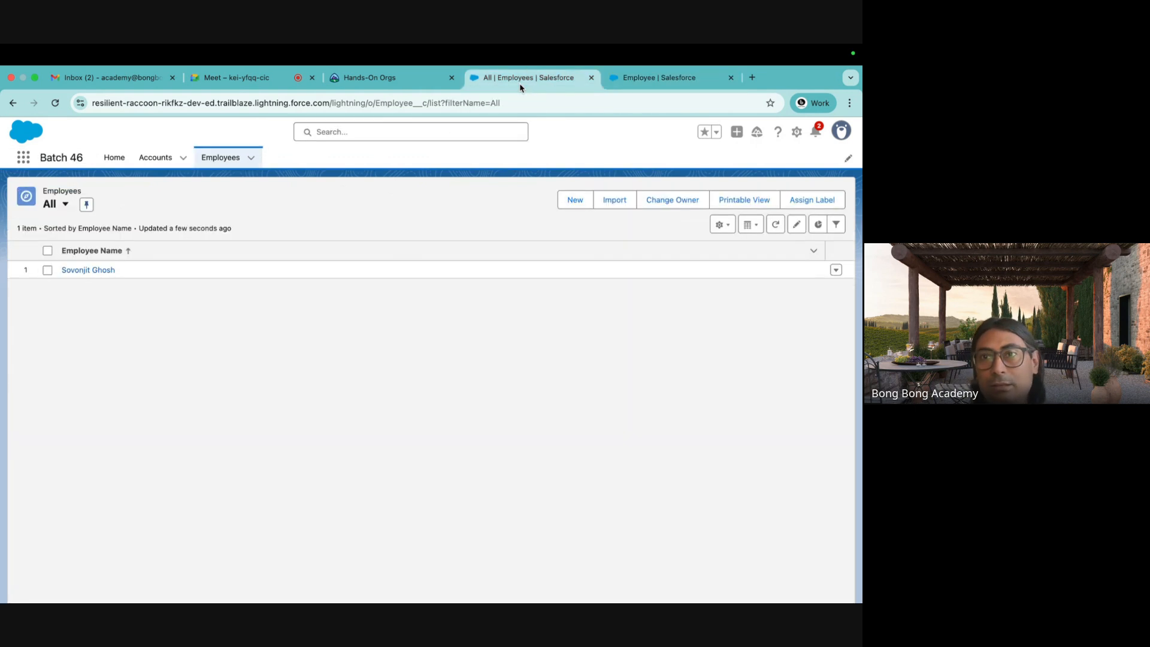
{"action": "left_click", "coordinate": [572, 200]}
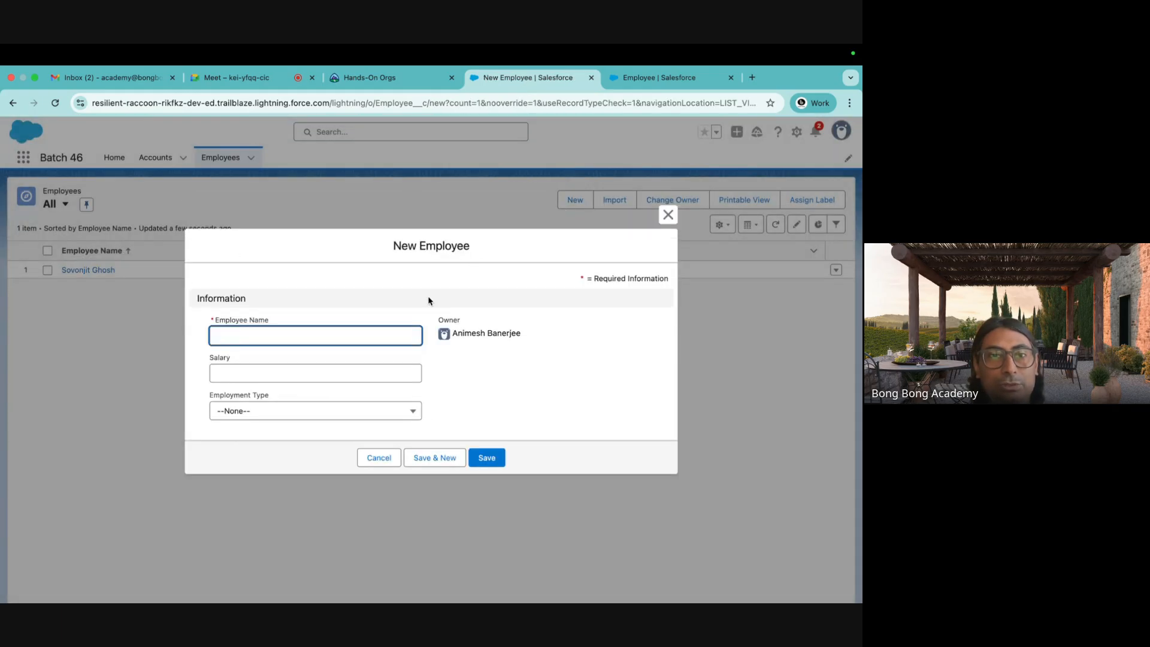
{"action": "left_click", "coordinate": [239, 416]}
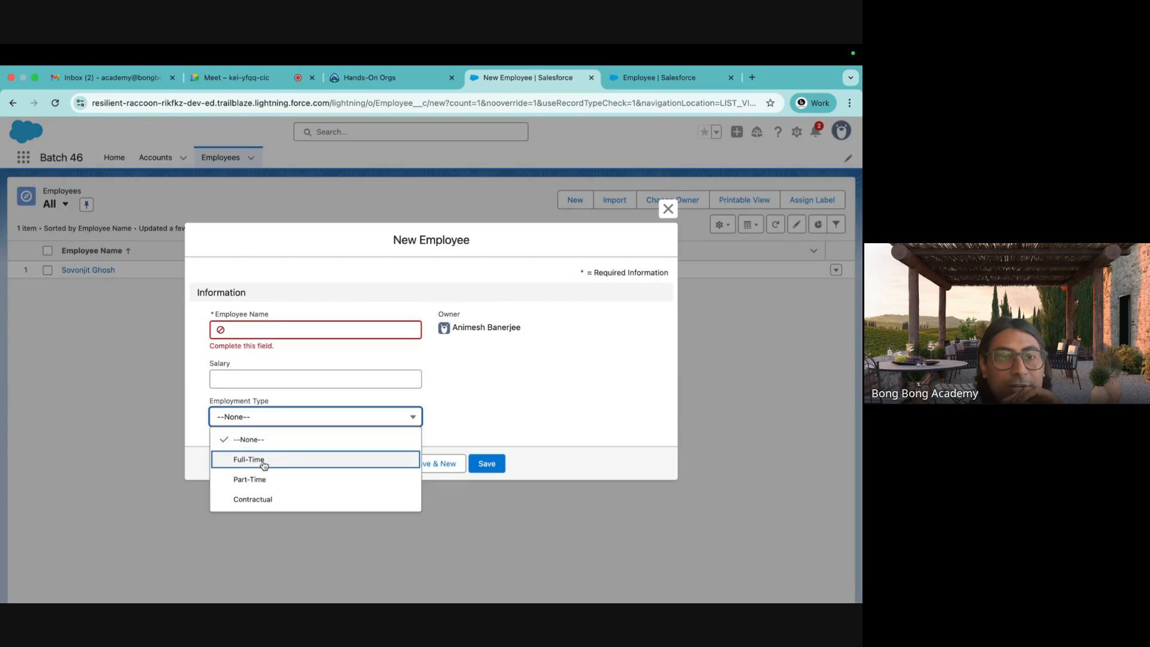
{"action": "left_click", "coordinate": [249, 446]}
{"action": "left_click", "coordinate": [321, 420]}
{"action": "left_click", "coordinate": [287, 458]}
{"action": "left_click", "coordinate": [412, 424]}
{"action": "left_click", "coordinate": [293, 478]}
{"action": "left_click", "coordinate": [306, 428]}
{"action": "left_click", "coordinate": [270, 499]}
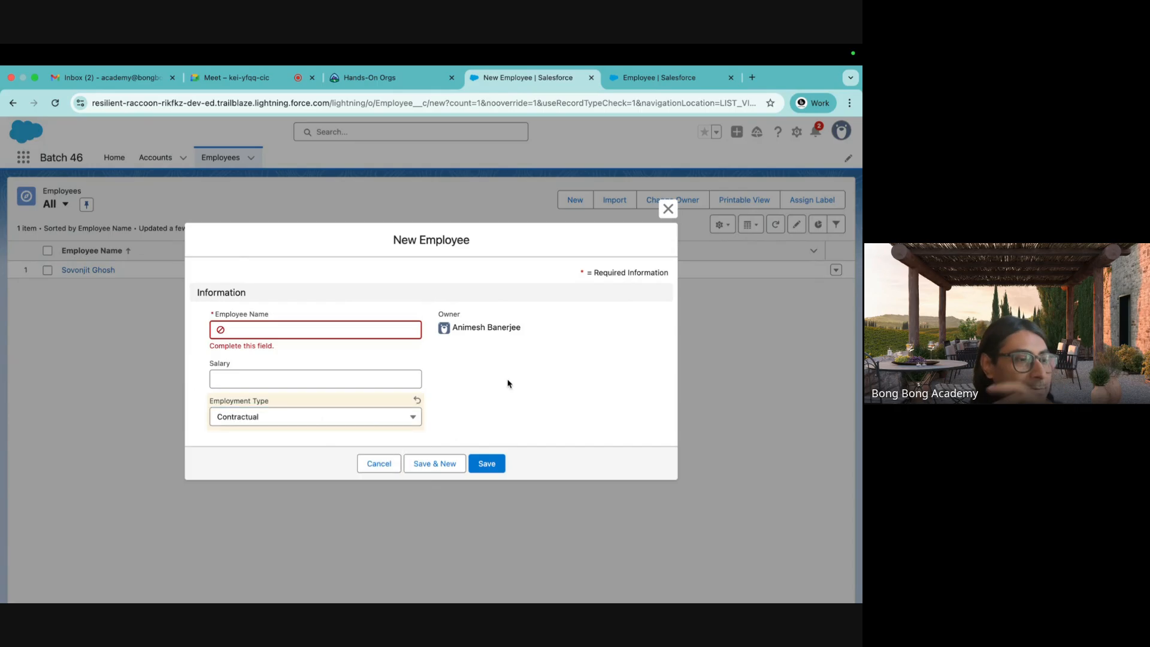
{"action": "left_click", "coordinate": [669, 209]}
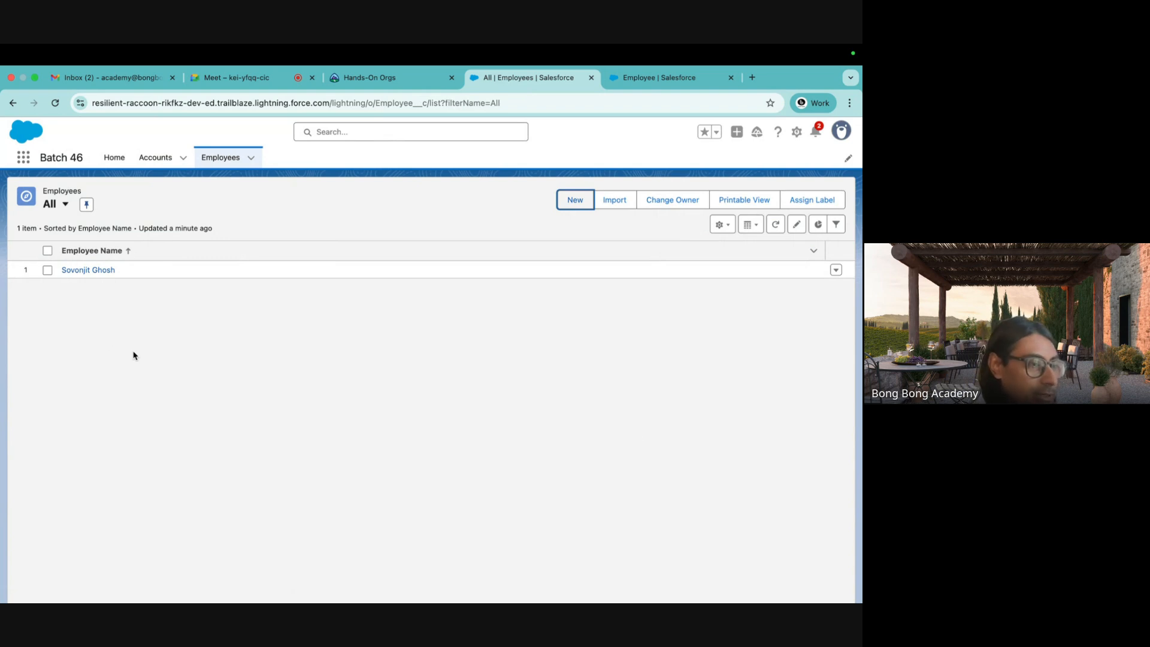
Start a New Employee field with Auto Number data type, then return to the Employees list tab.
{"action": "left_click", "coordinate": [649, 79]}
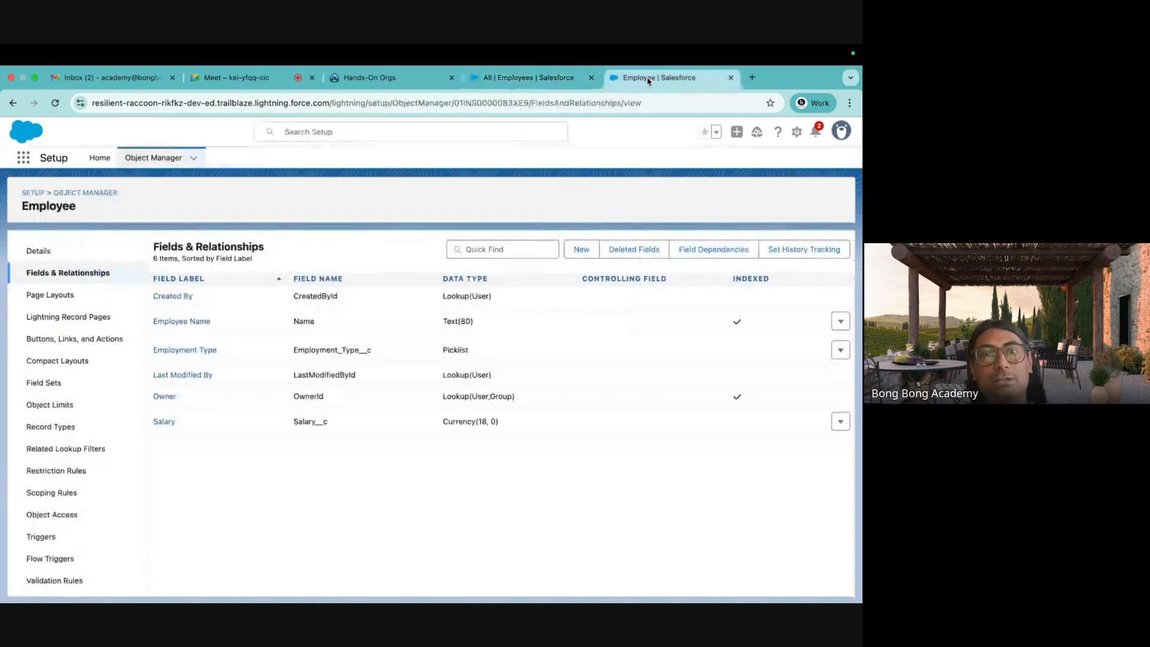
{"action": "left_click", "coordinate": [586, 253]}
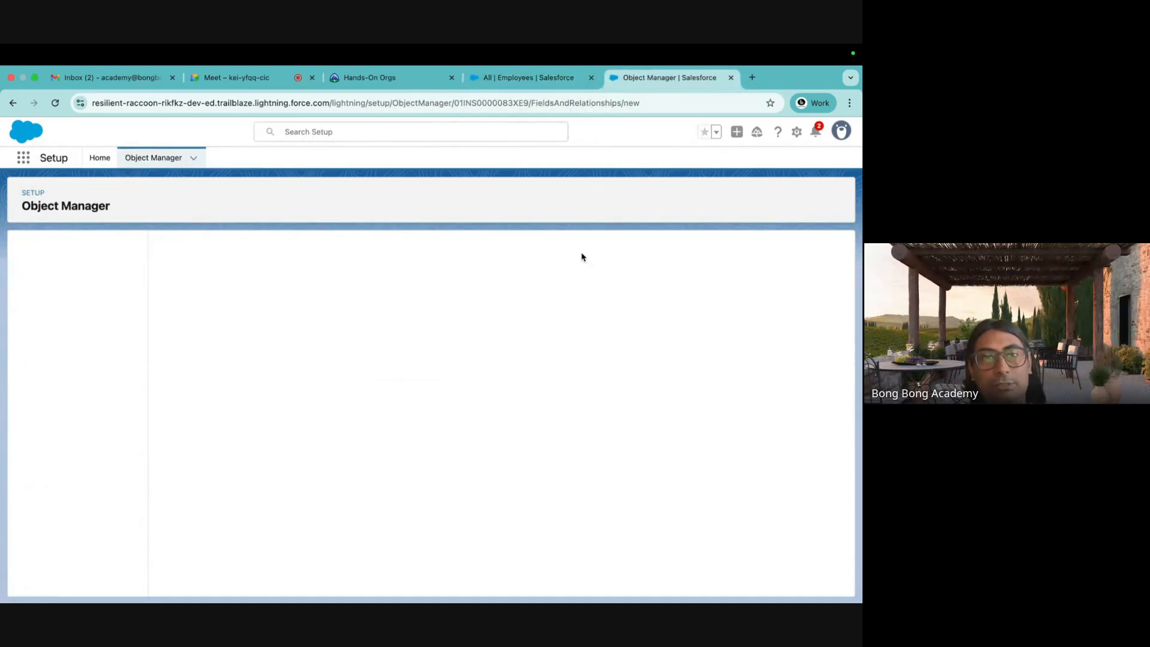
{"action": "scroll", "coordinate": [377, 369], "scroll_direction": "down", "scroll_amount": 4}
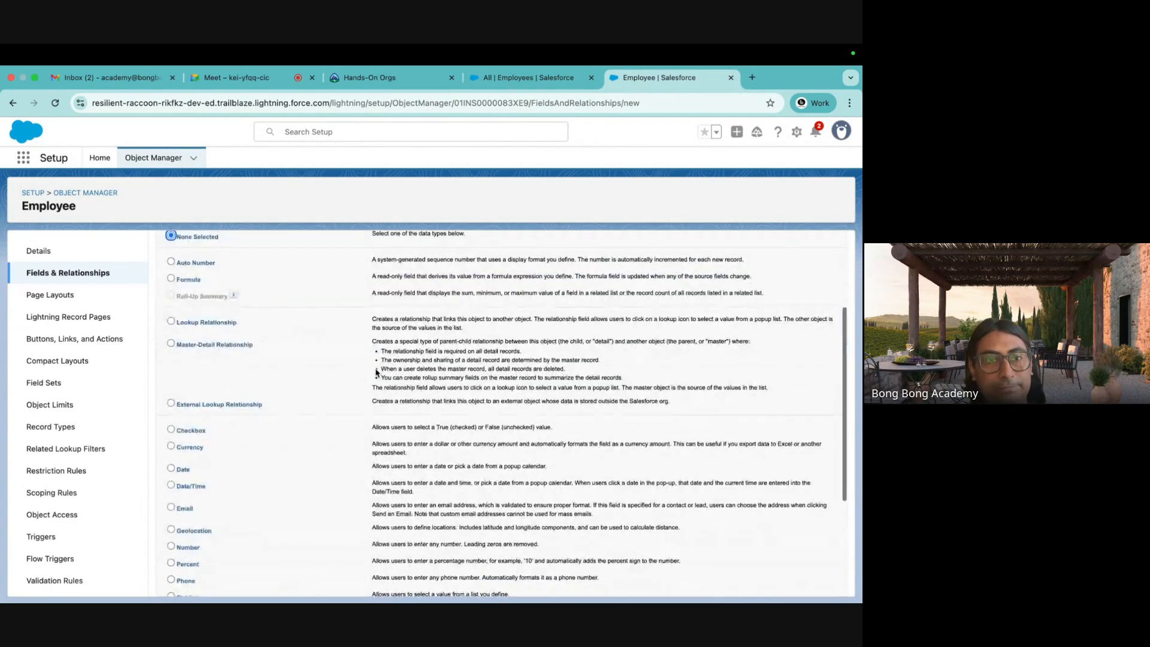
{"action": "left_click", "coordinate": [172, 279]}
{"action": "scroll", "coordinate": [382, 305], "scroll_direction": "up", "scroll_amount": 1}
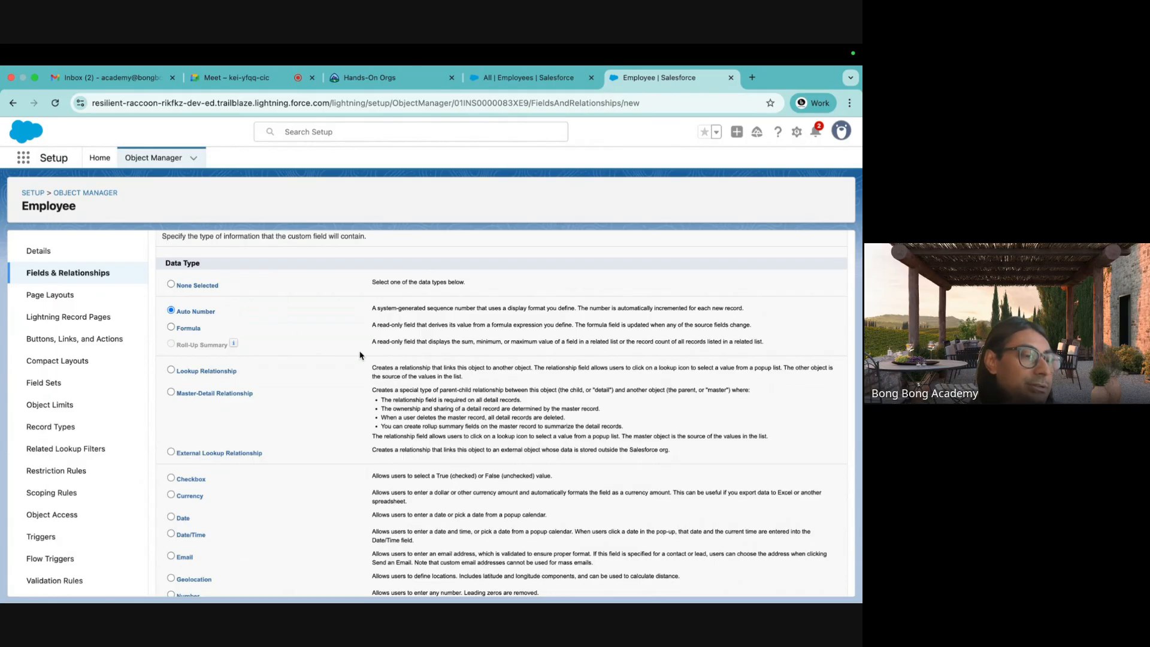
{"action": "scroll", "coordinate": [359, 355], "scroll_direction": "down", "scroll_amount": 10}
{"action": "scroll", "coordinate": [360, 355], "scroll_direction": "up", "scroll_amount": 8}
{"action": "scroll", "coordinate": [359, 355], "scroll_direction": "up", "scroll_amount": 3}
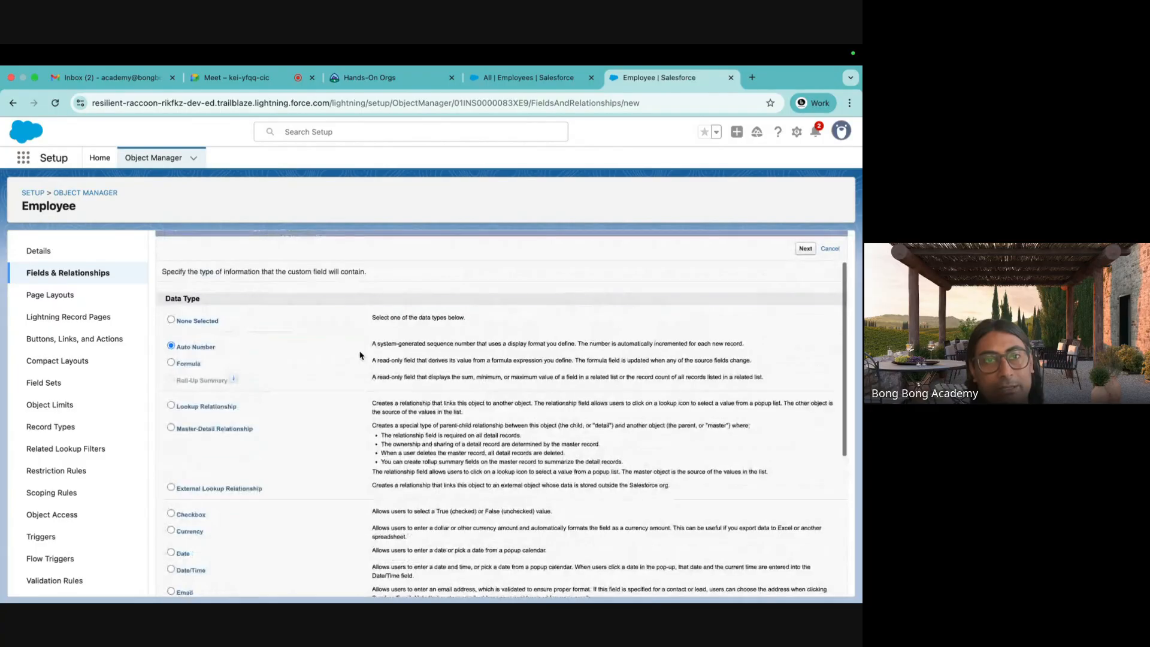
{"action": "left_click", "coordinate": [520, 78]}
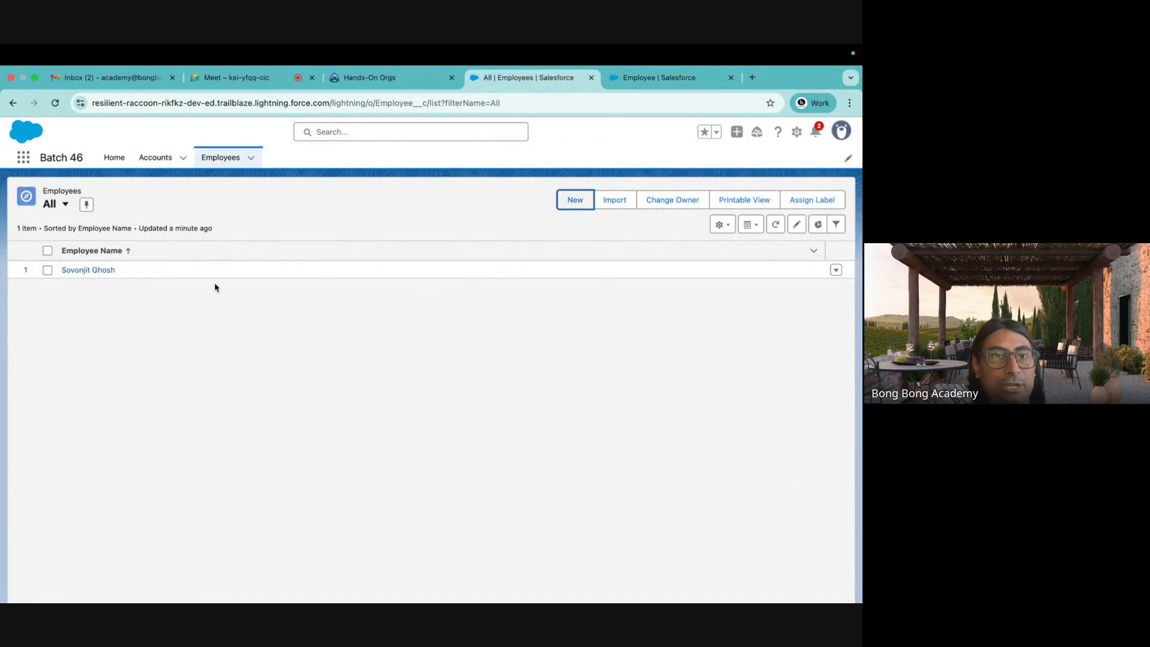
Show Record ID as a column in the Employees All list view, reload, then open All Accounts.
{"action": "left_click", "coordinate": [222, 158]}
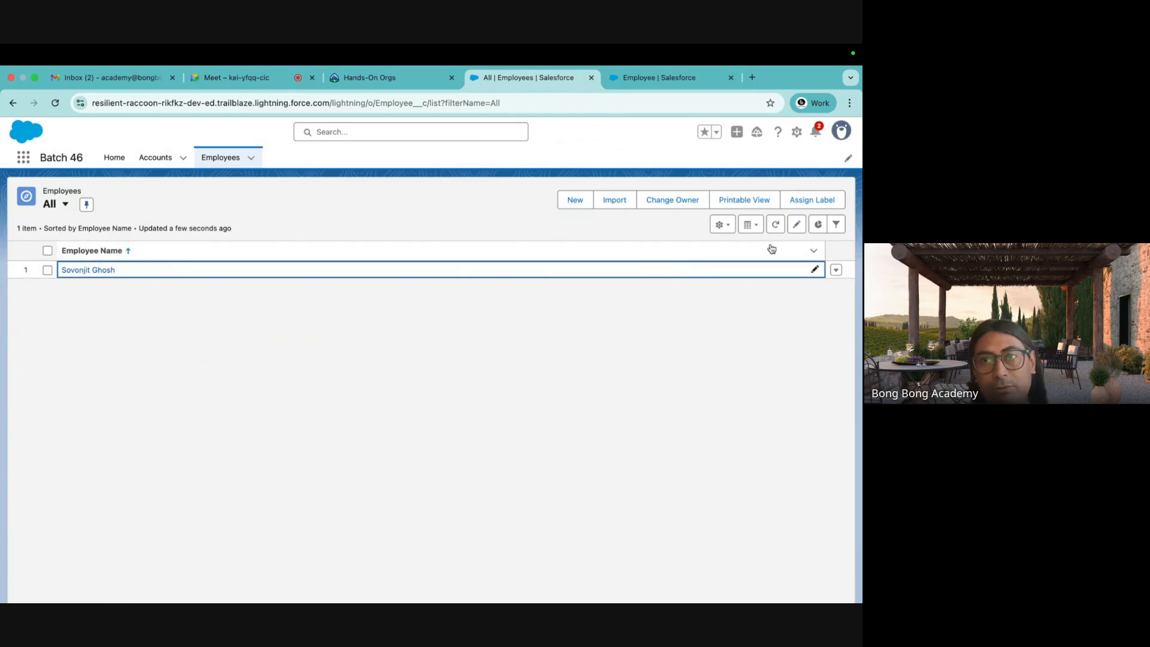
{"action": "left_click", "coordinate": [722, 225]}
{"action": "left_click", "coordinate": [689, 327]}
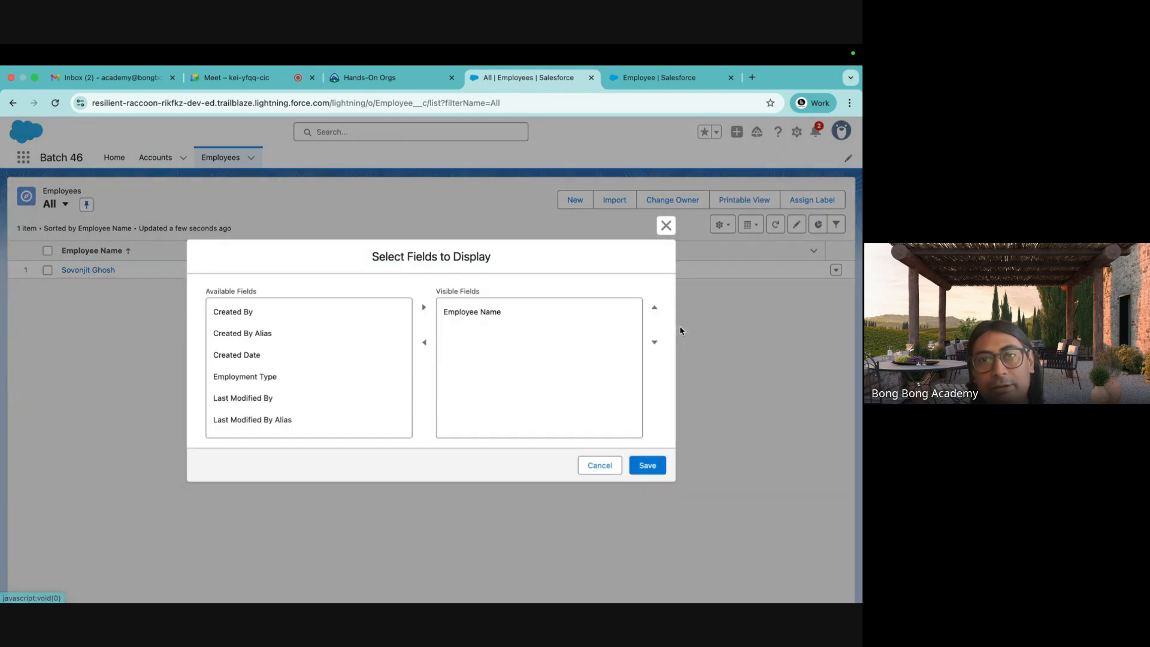
{"action": "scroll", "coordinate": [354, 356], "scroll_direction": "down", "scroll_amount": 3}
{"action": "left_click", "coordinate": [253, 403]}
{"action": "left_click", "coordinate": [424, 307]}
{"action": "left_click", "coordinate": [647, 473]}
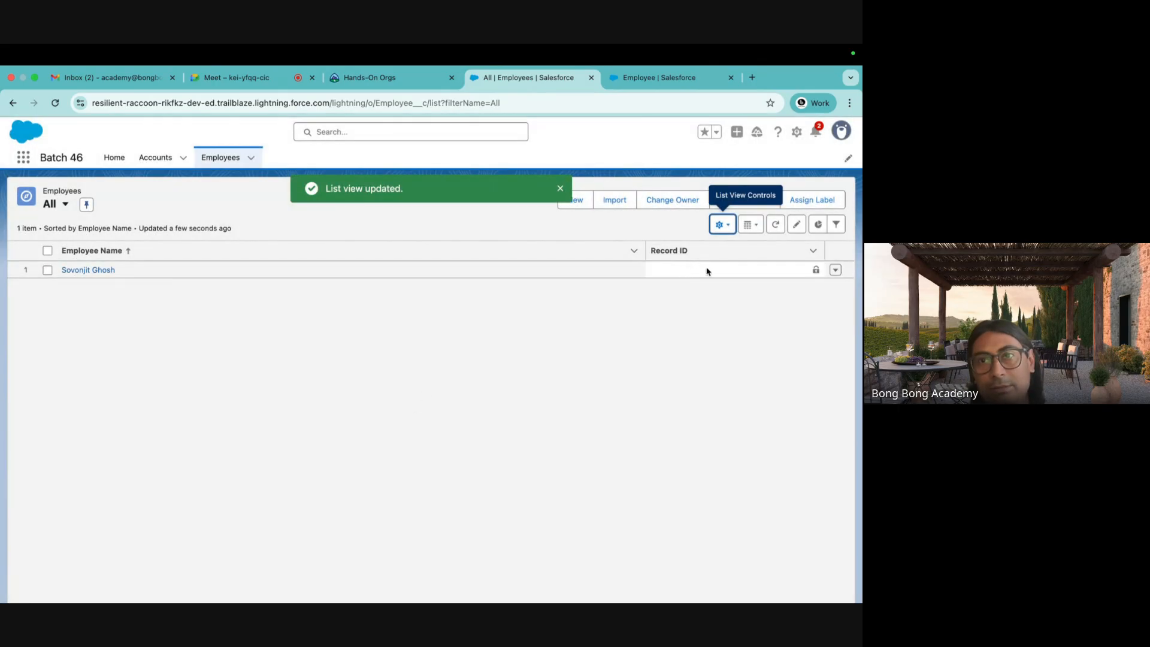
{"action": "key", "text": "super+r"}
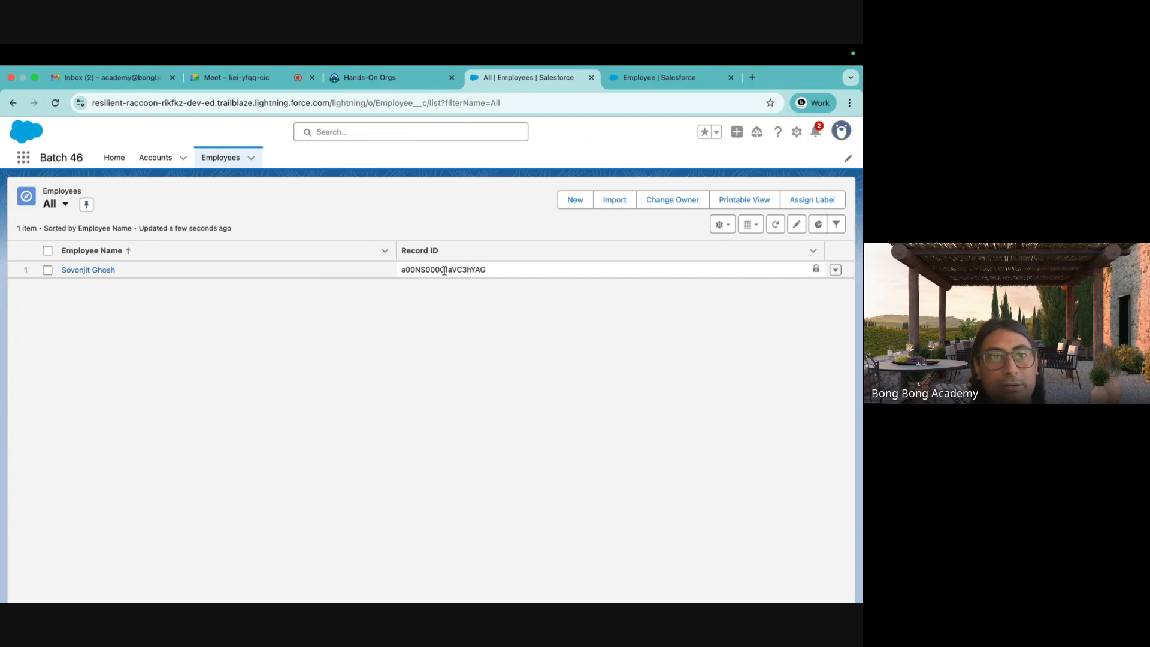
{"action": "left_click", "coordinate": [155, 157]}
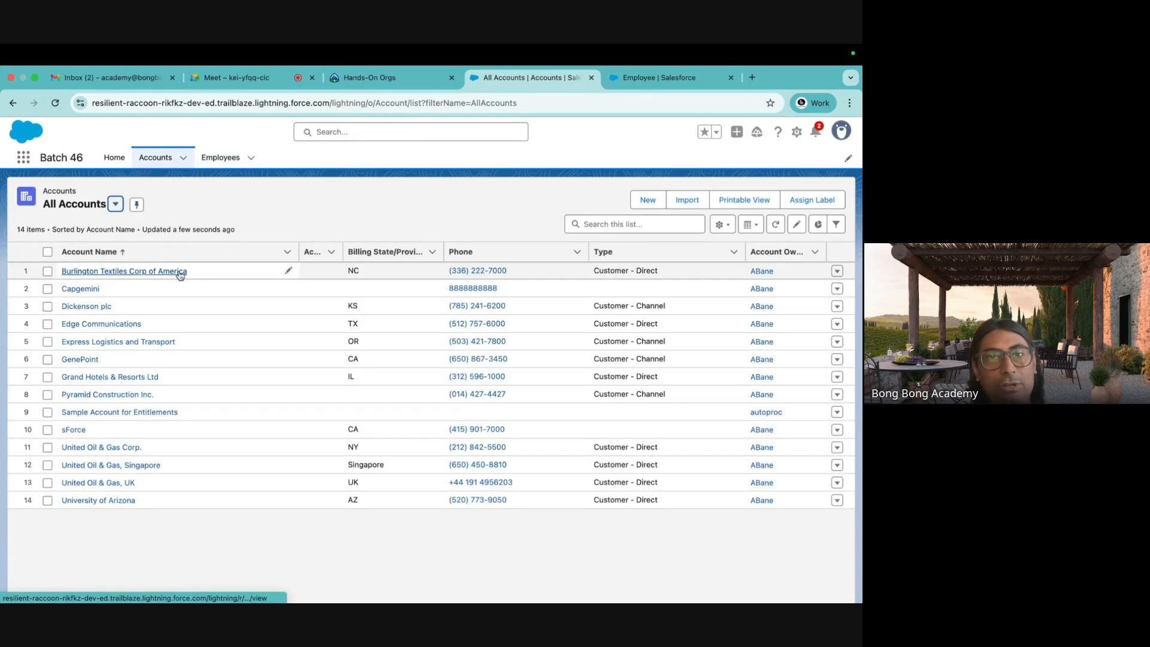
Select the employee's and the Capgemini account's record IDs in their page URLs.
{"action": "left_click", "coordinate": [215, 158]}
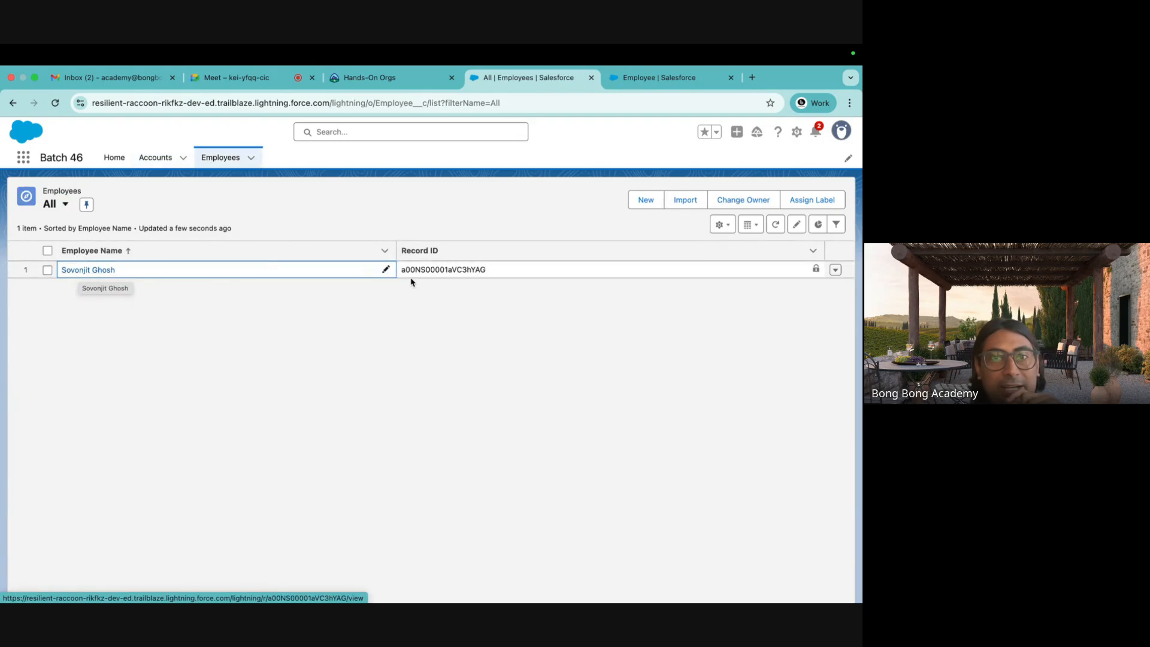
{"action": "double_click", "coordinate": [453, 272]}
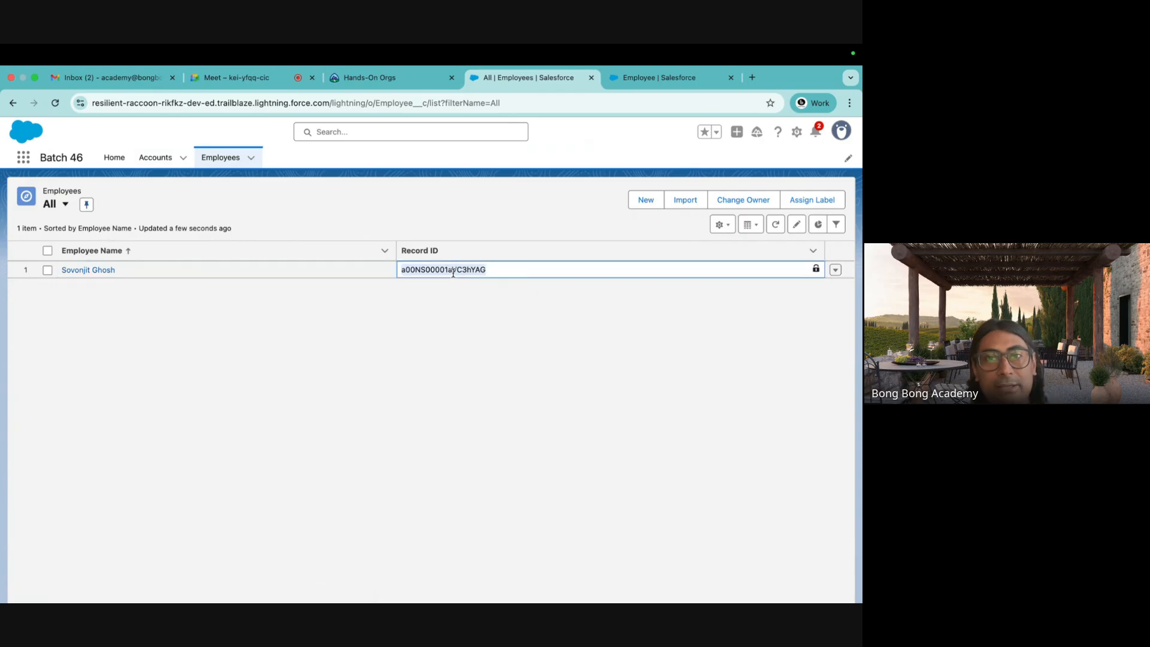
{"action": "left_click", "coordinate": [90, 270]}
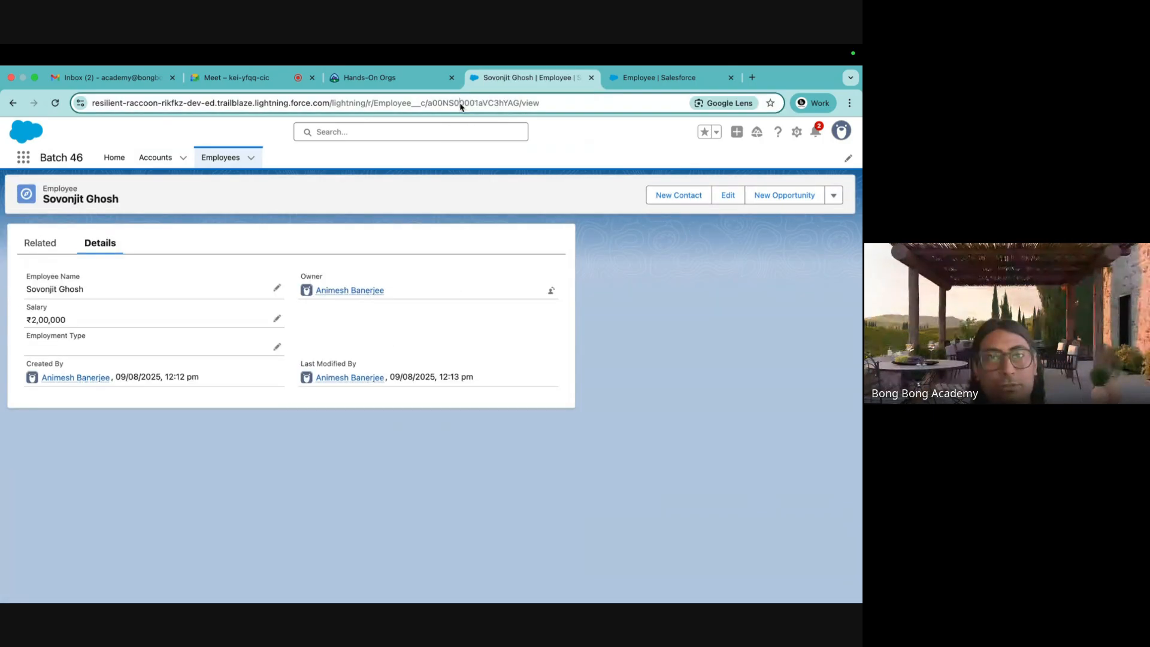
{"action": "double_click", "coordinate": [464, 108]}
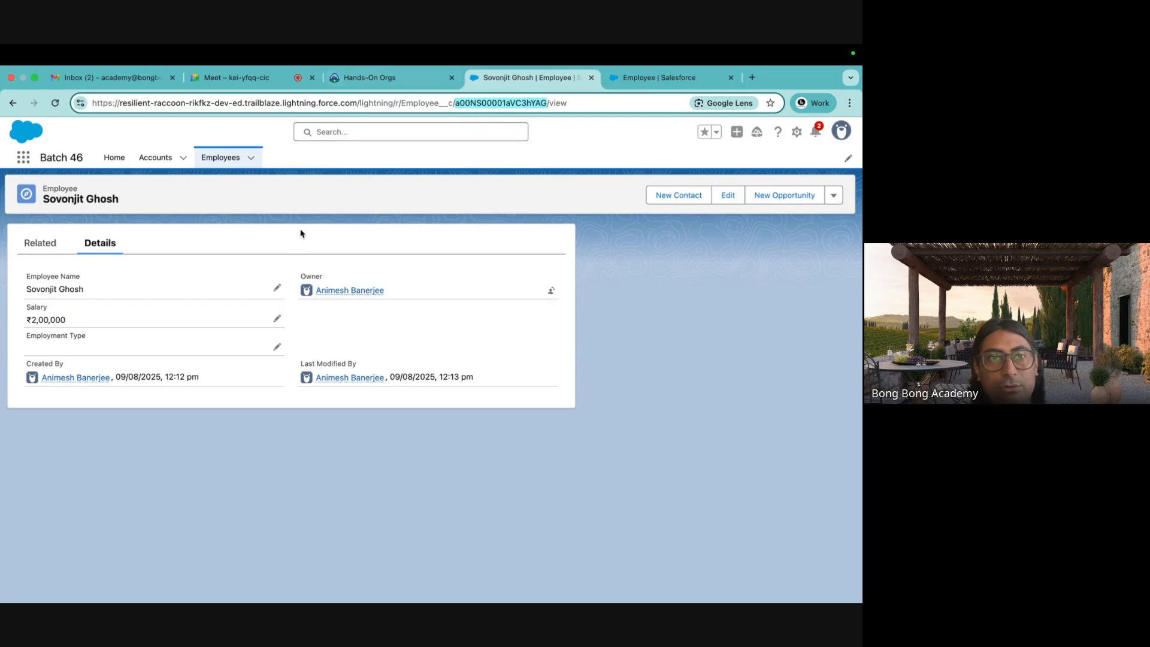
{"action": "left_click", "coordinate": [155, 157]}
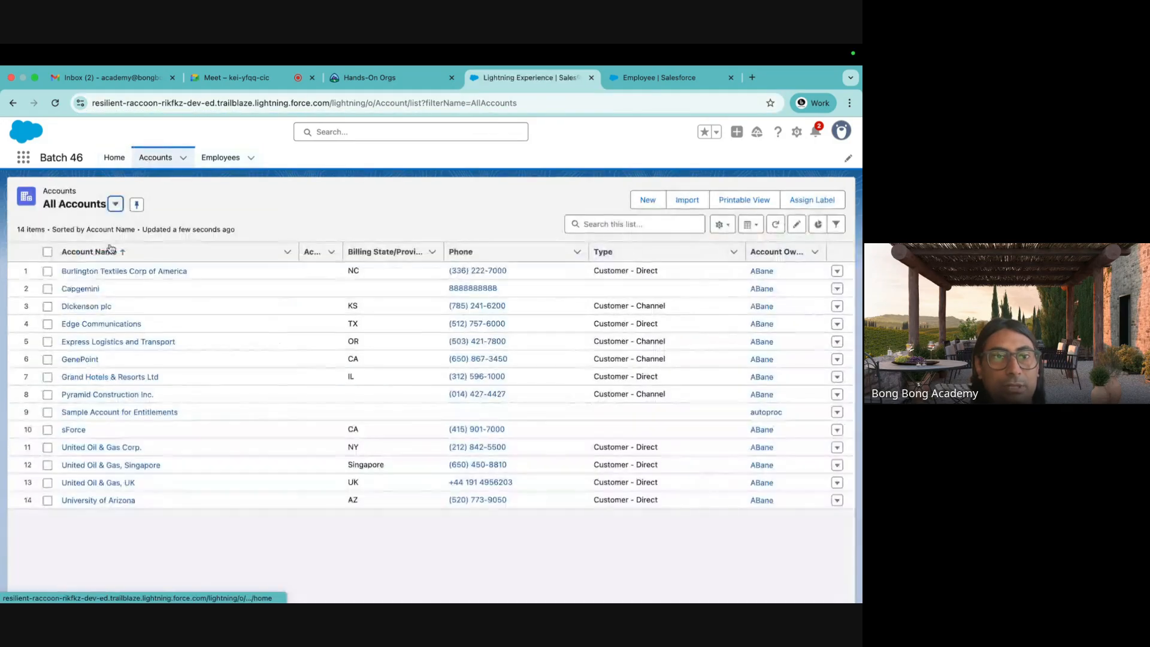
{"action": "left_click", "coordinate": [81, 293]}
{"action": "double_click", "coordinate": [437, 104]}
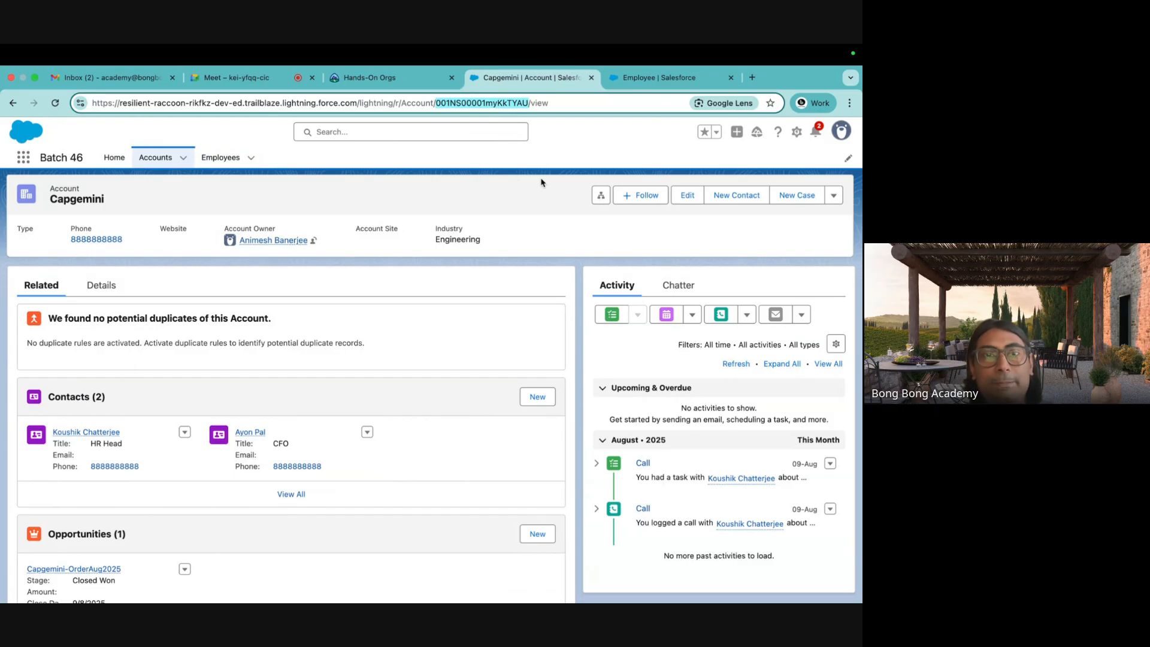
Recheck the employee record's ID, then return to the Auto Number field setup.
{"action": "left_click", "coordinate": [13, 102]}
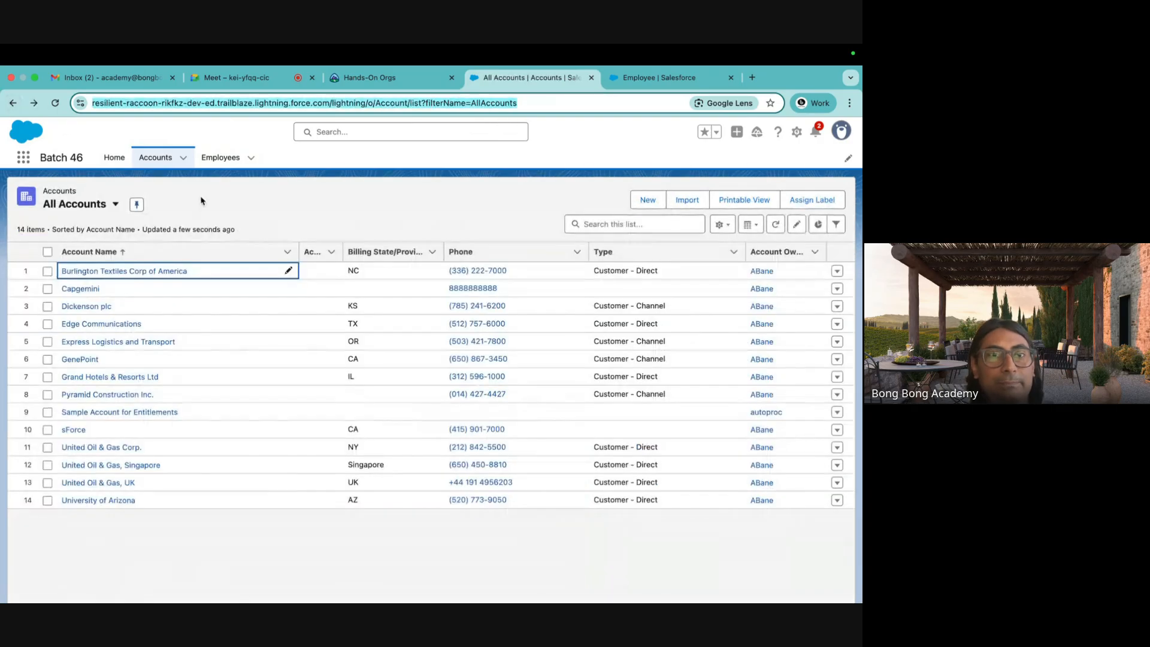
{"action": "left_click", "coordinate": [219, 165]}
{"action": "left_click", "coordinate": [96, 268]}
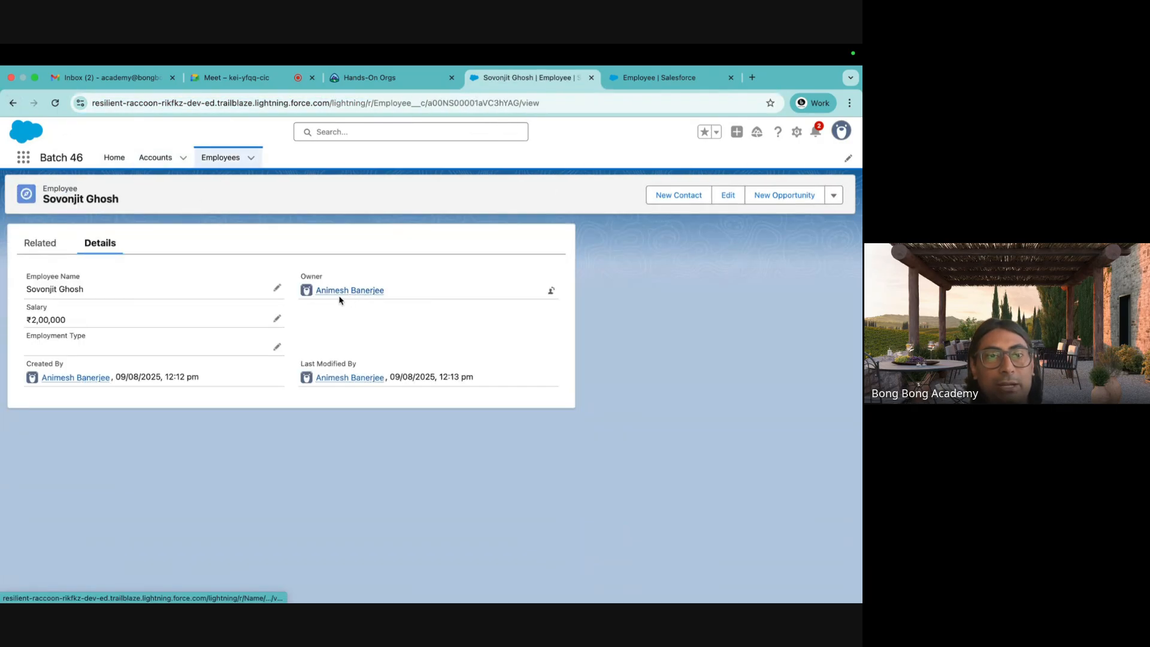
{"action": "double_click", "coordinate": [464, 104]}
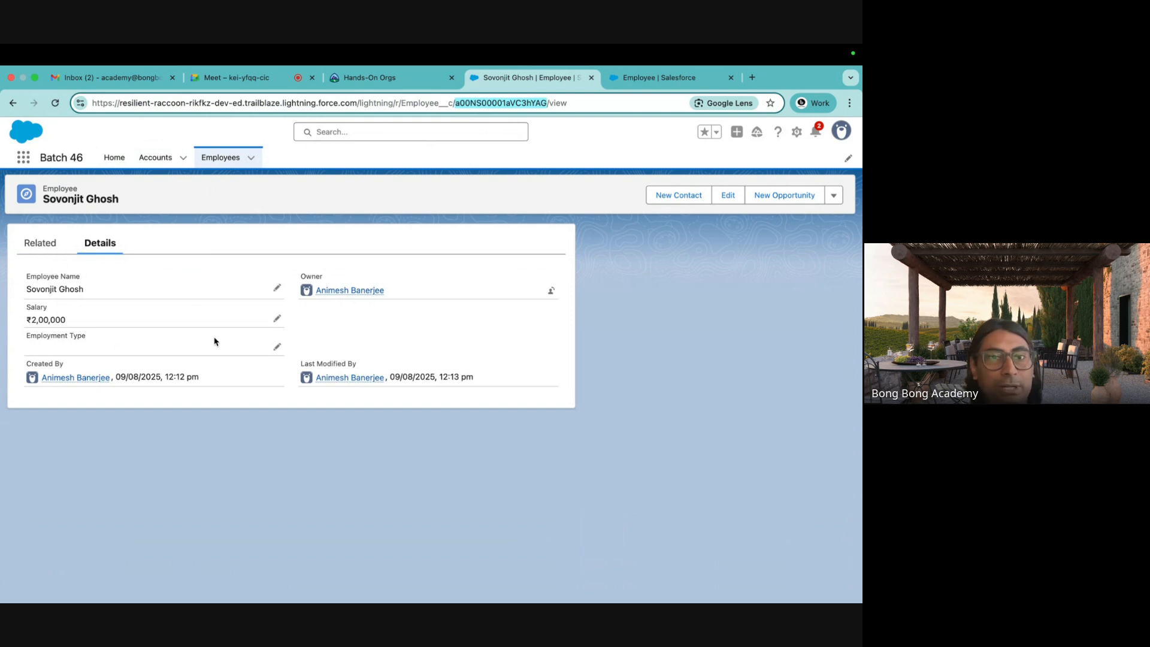
{"action": "left_click", "coordinate": [668, 78]}
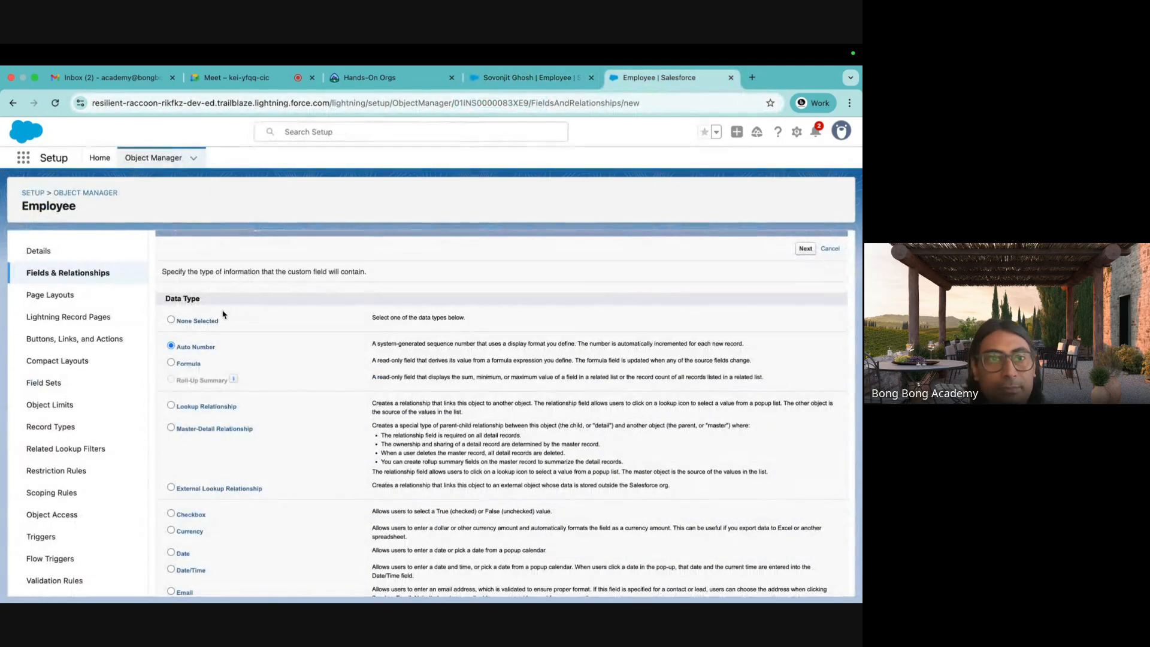
Move on to the field details and fill the label with Employee Code.
{"action": "scroll", "coordinate": [479, 413], "scroll_direction": "down", "scroll_amount": 5}
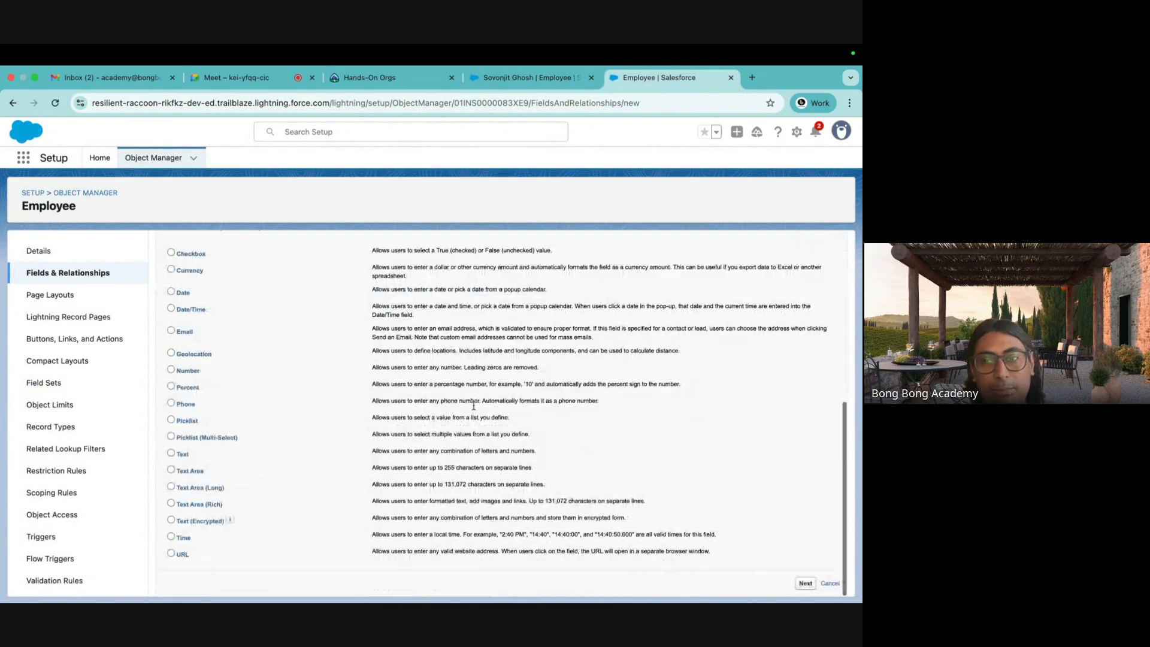
{"action": "left_click", "coordinate": [805, 583]}
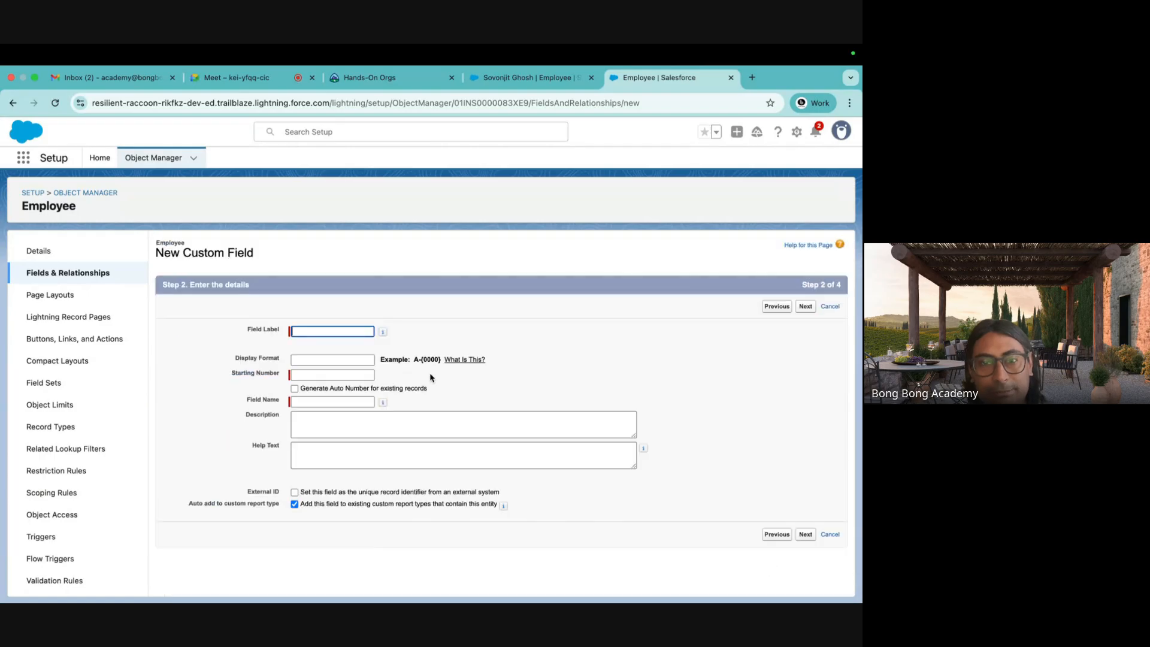
{"action": "left_click", "coordinate": [306, 331]}
{"action": "type", "text": "Emplot"}
{"action": "key", "text": "BackSpace"}
{"action": "key", "text": "BackSpace"}
{"action": "key", "text": "BackSpace"}
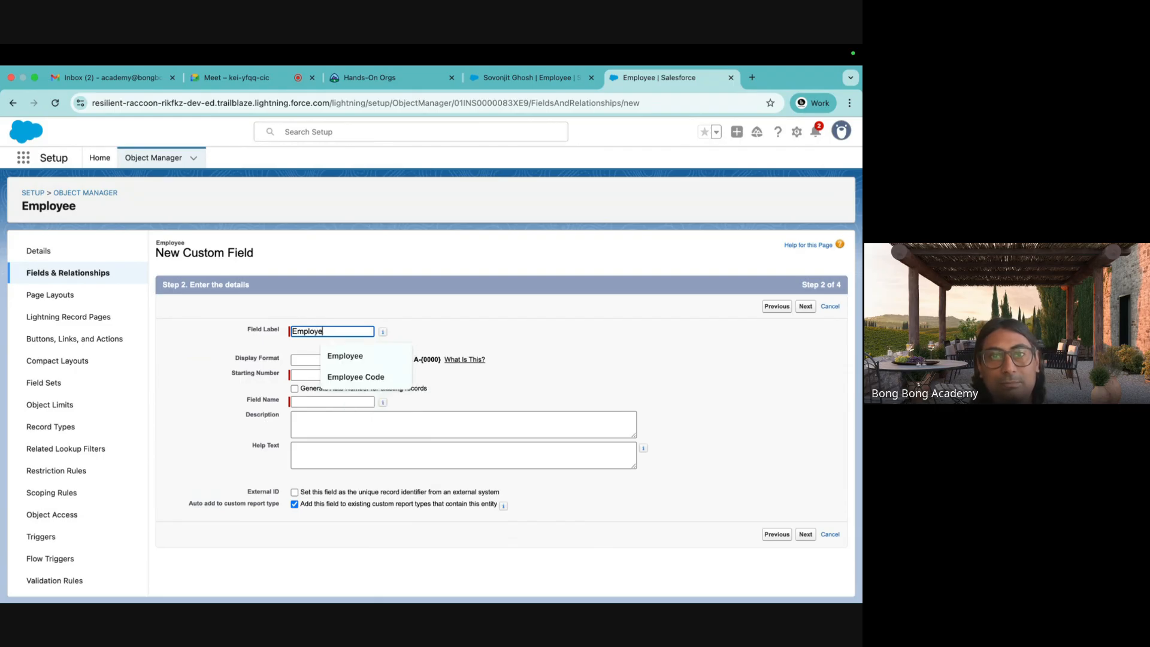
{"action": "left_click", "coordinate": [372, 382]}
Rework the Display Format value toward E-{0000}, leaving it at E-{0}.
{"action": "left_click", "coordinate": [326, 361]}
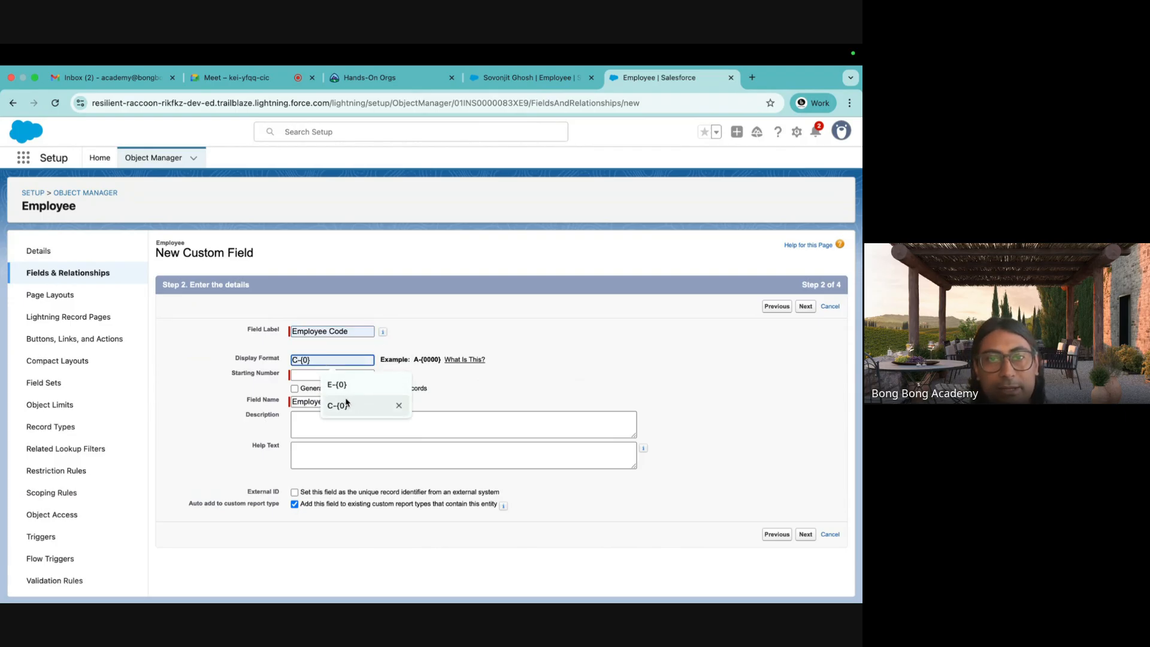
{"action": "type", "text": "E-{"}
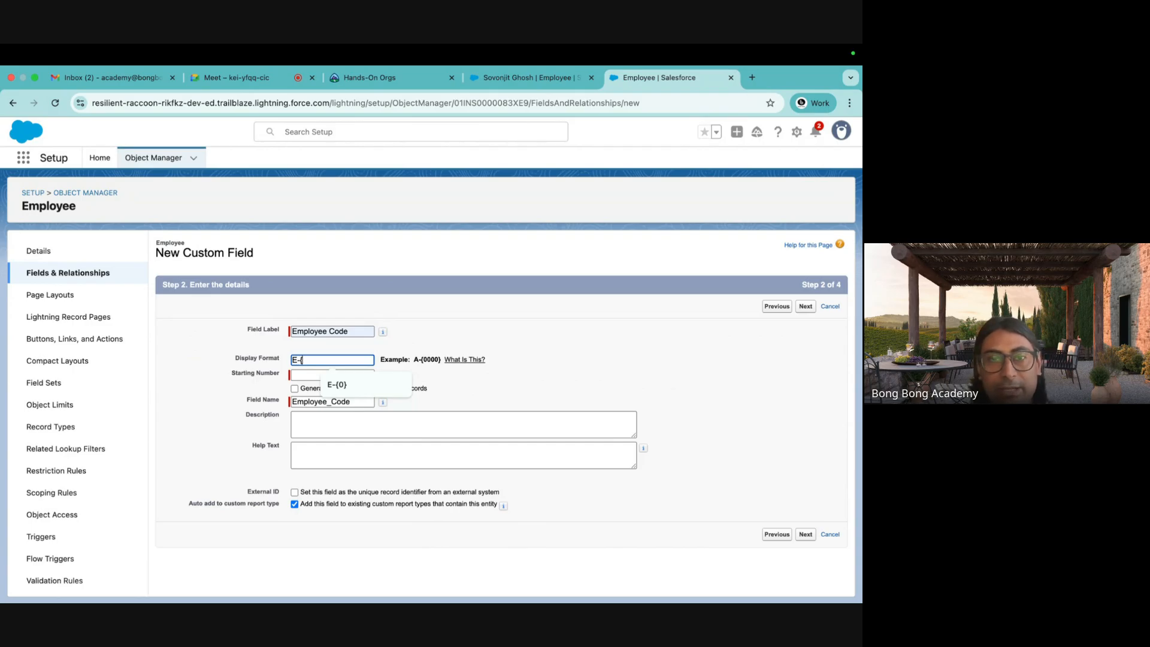
{"action": "type", "text": "000"}
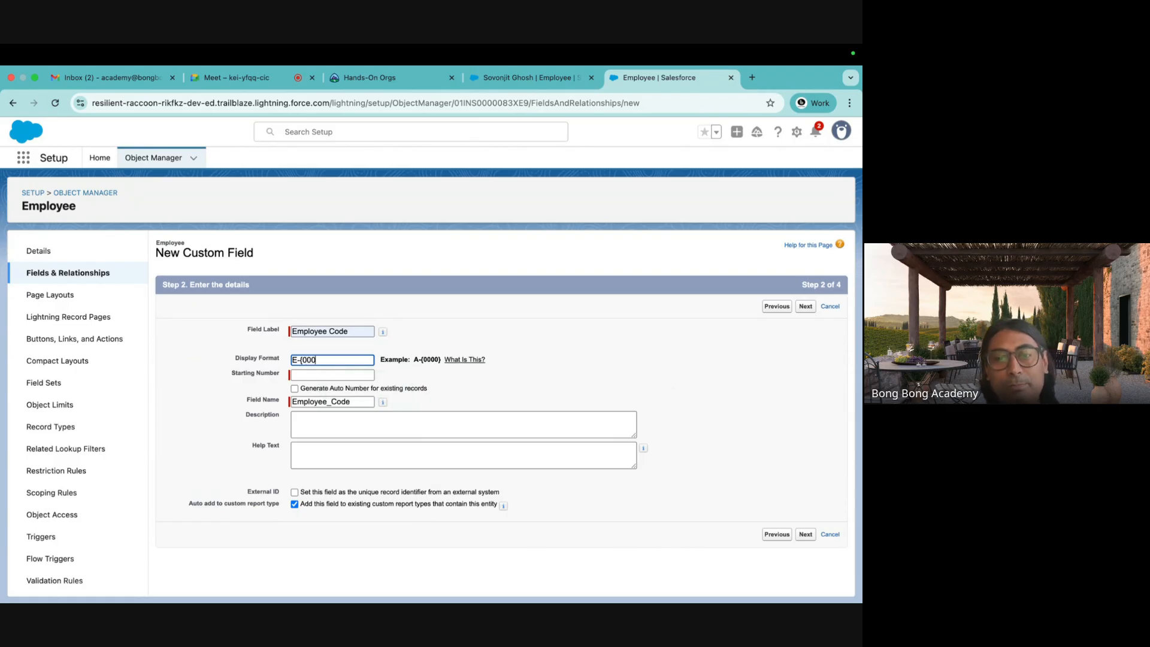
{"action": "key", "text": "BackSpace"}
{"action": "key", "text": "BackSpace"}
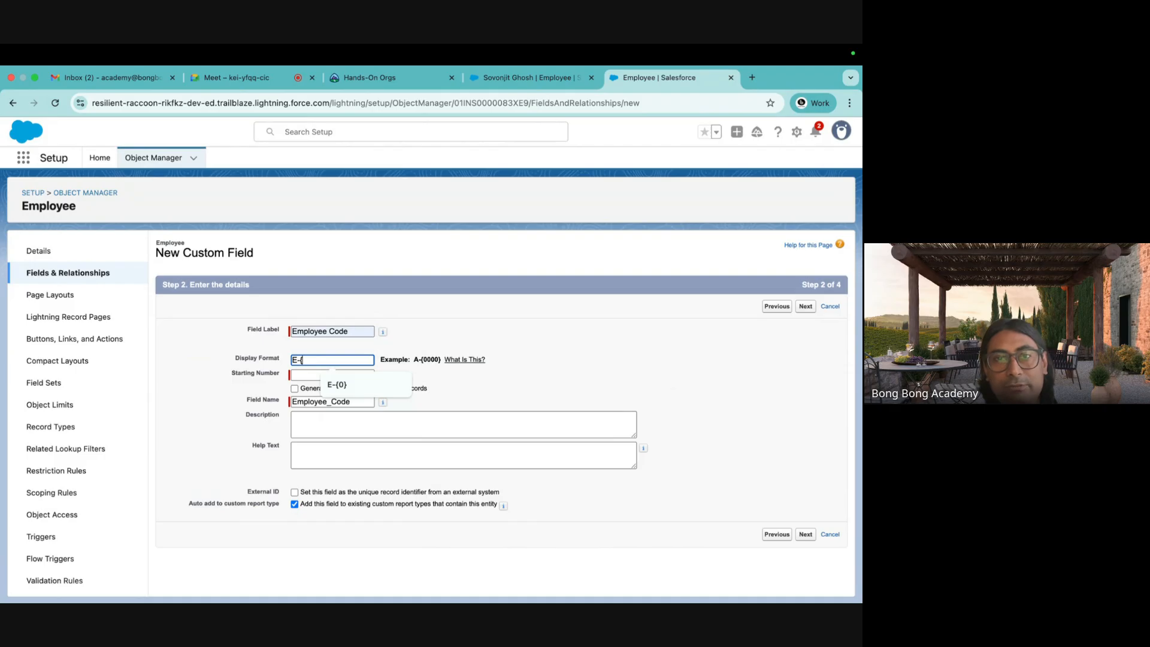
{"action": "type", "text": "0}"}
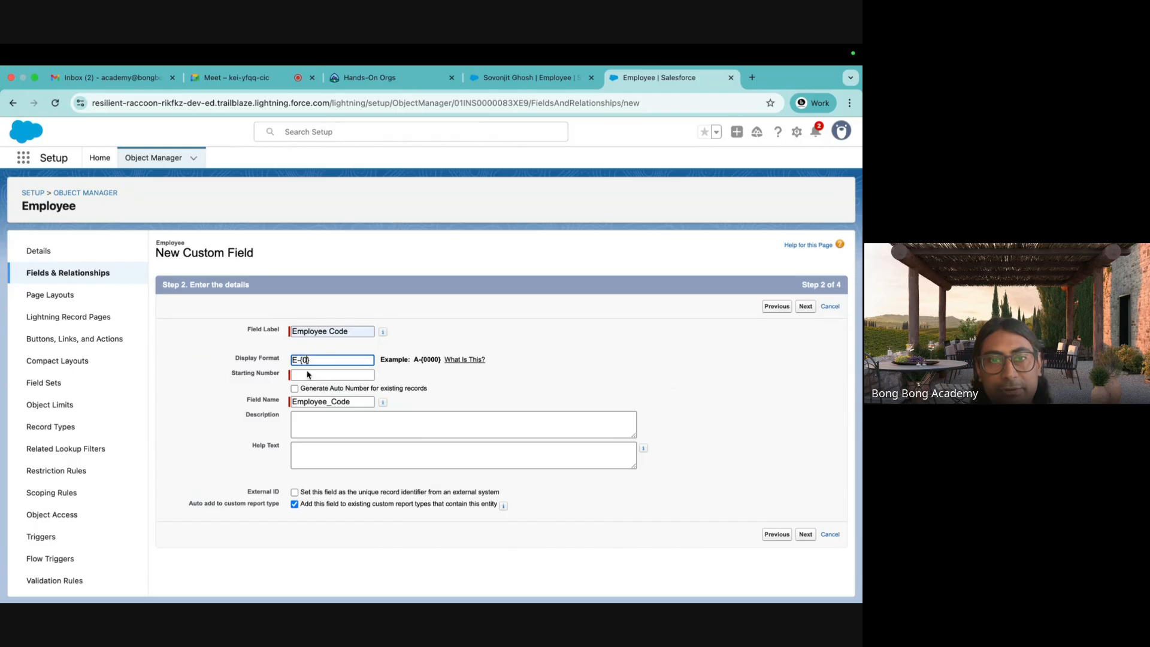
{"action": "type", "text": "0000"}
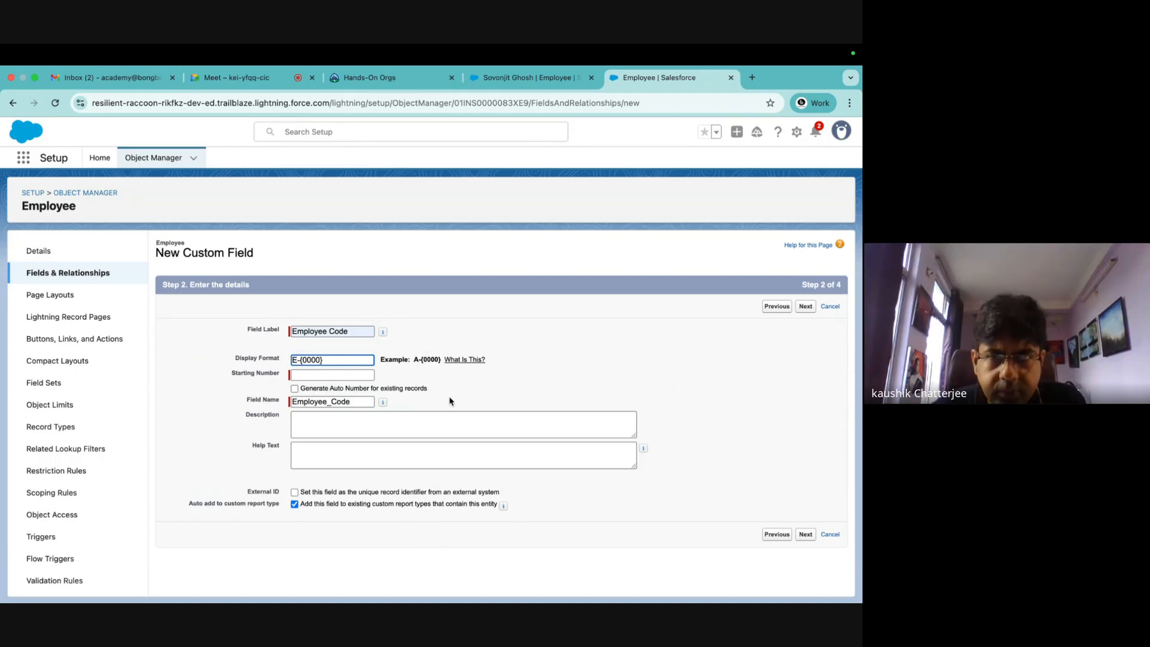
{"action": "left_click_drag", "start_coordinate": [333, 363], "coordinate": [236, 369]}
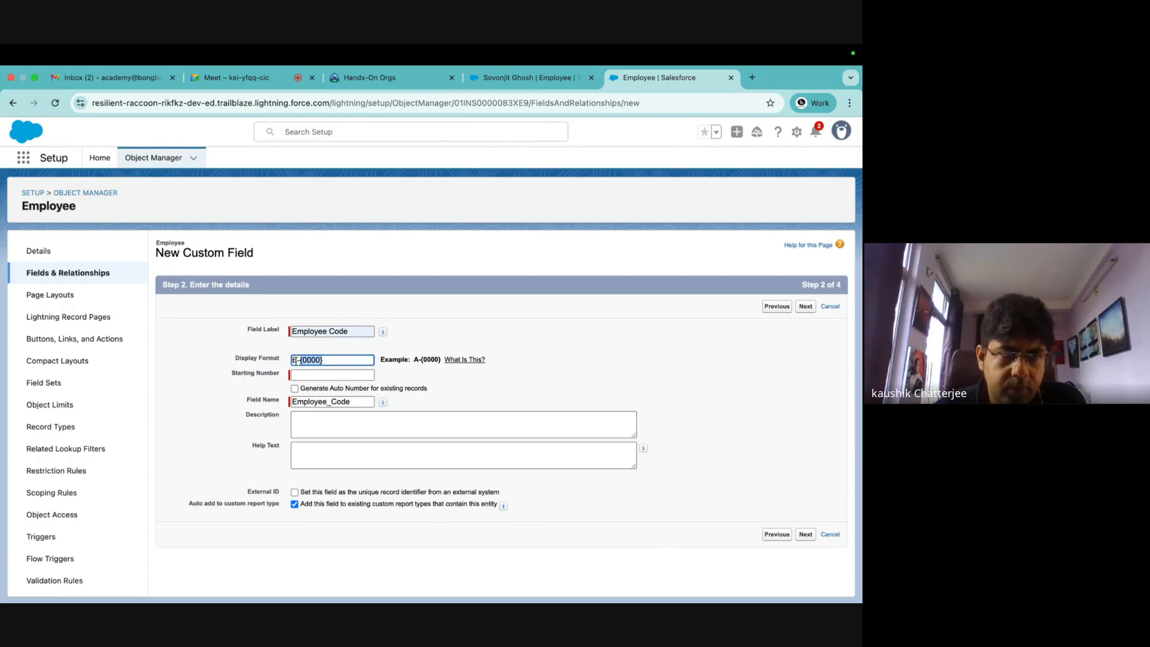
{"action": "left_click", "coordinate": [338, 360]}
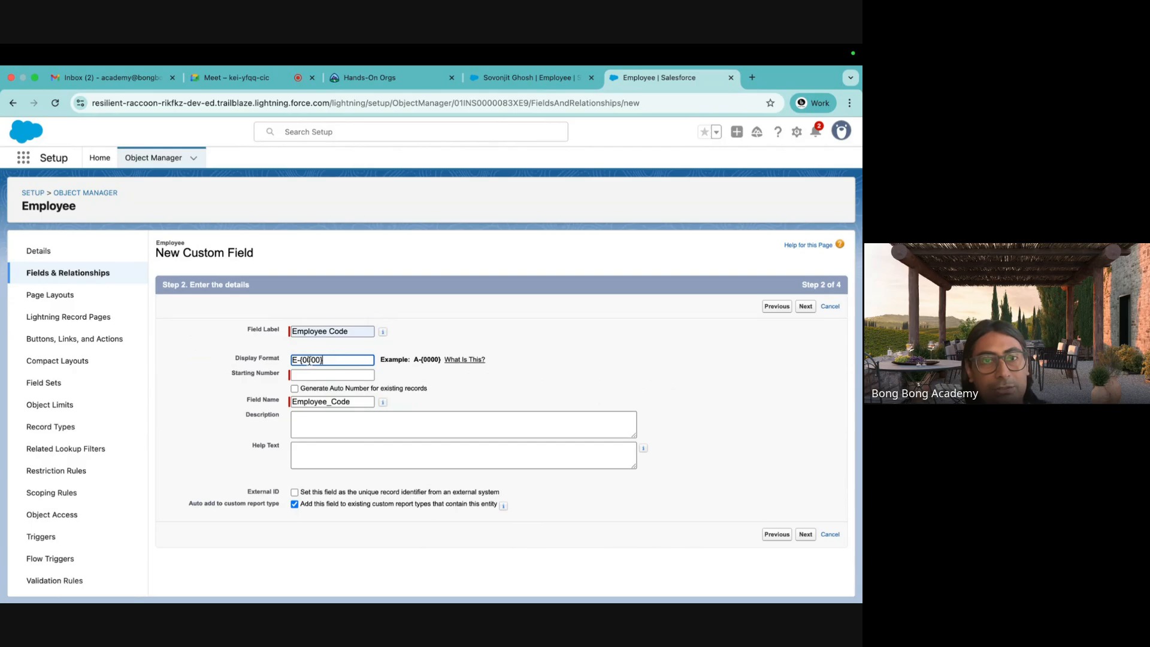
{"action": "left_click_drag", "start_coordinate": [302, 360], "coordinate": [322, 360]}
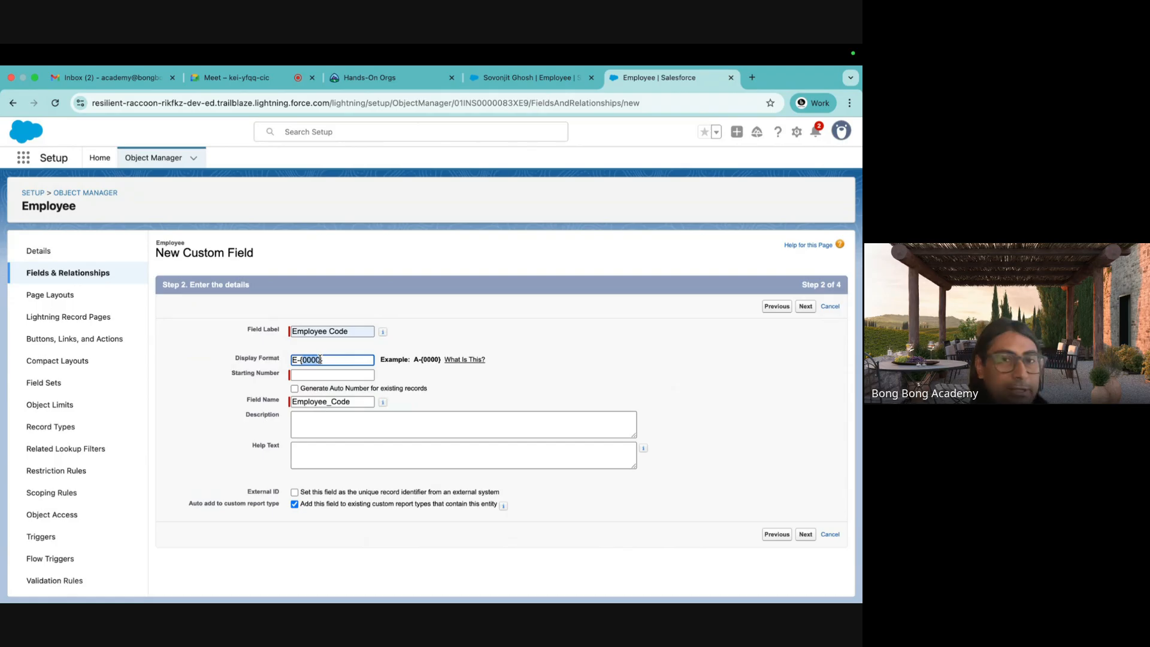
{"action": "type", "text": "{0}"}
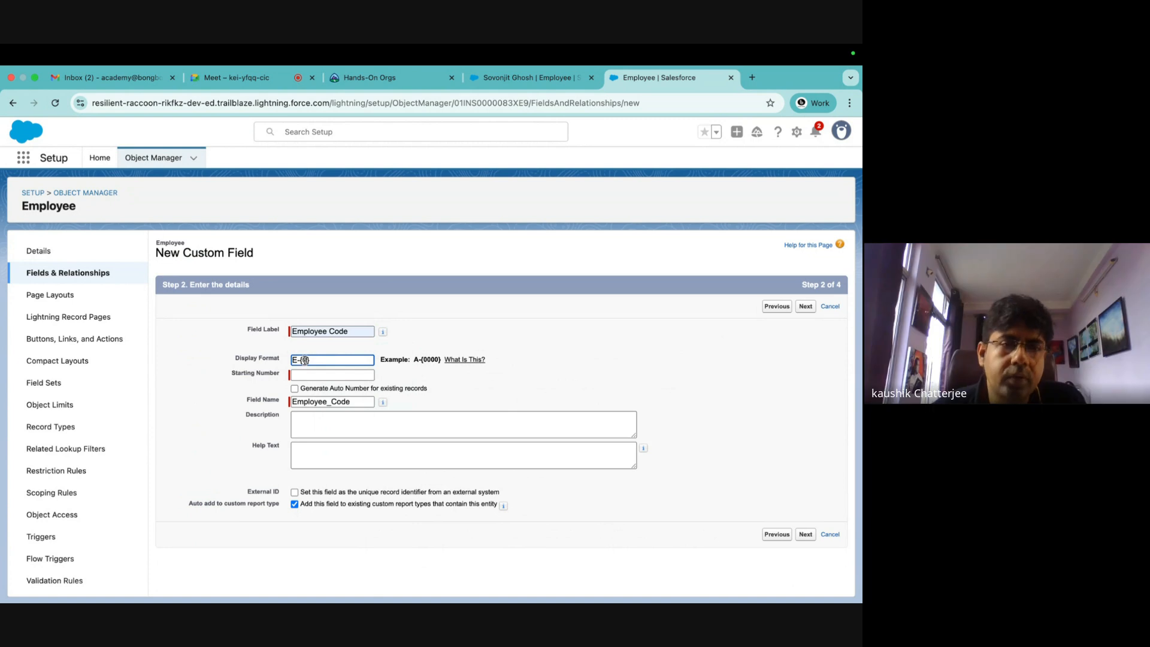
{"action": "type", "text": "000"}
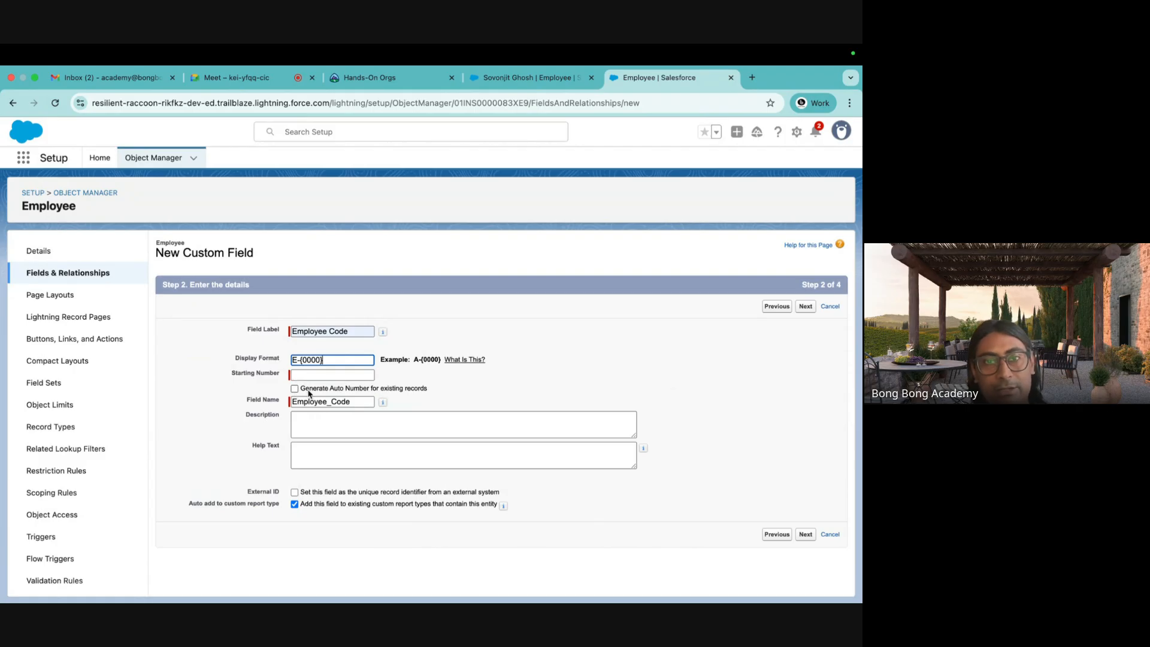
Turn on numbering for existing records, set starting number 1, and make the display format E-{0}.
{"action": "left_click_drag", "start_coordinate": [304, 390], "coordinate": [438, 389]}
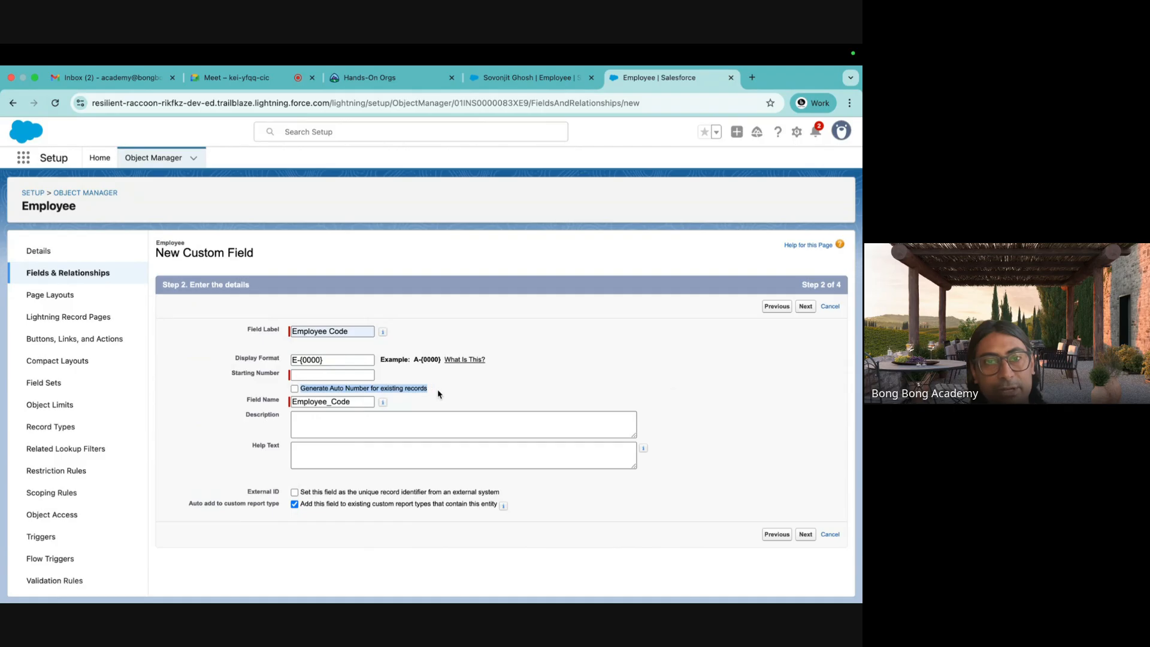
{"action": "left_click", "coordinate": [294, 388]}
{"action": "left_click", "coordinate": [296, 375]}
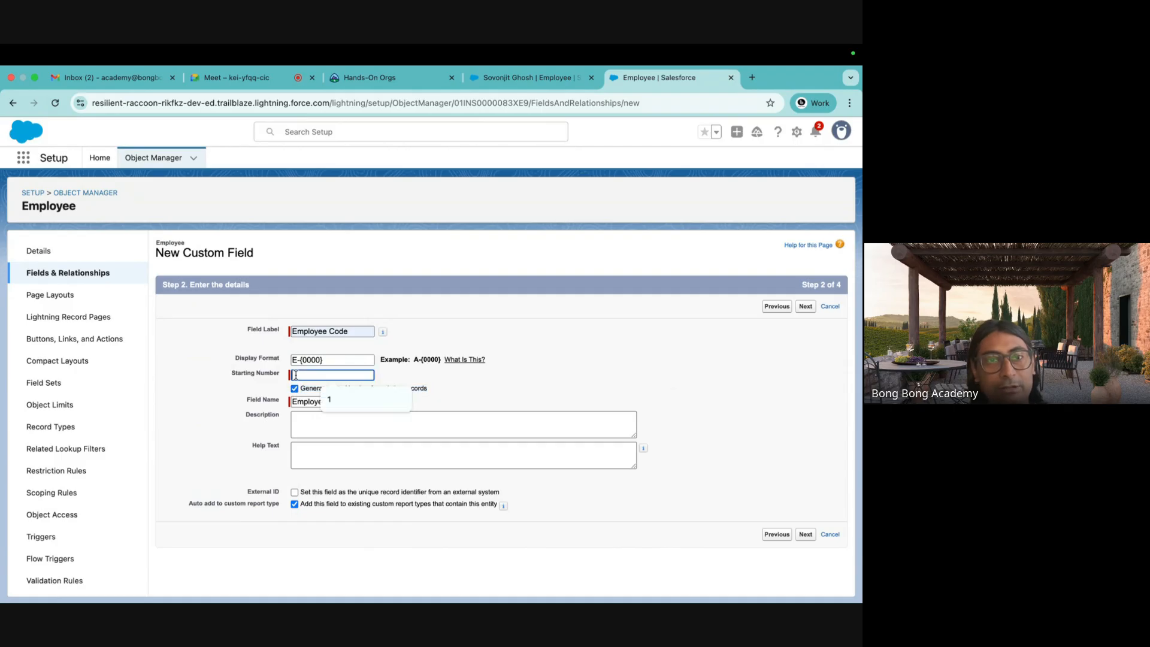
{"action": "left_click", "coordinate": [333, 400]}
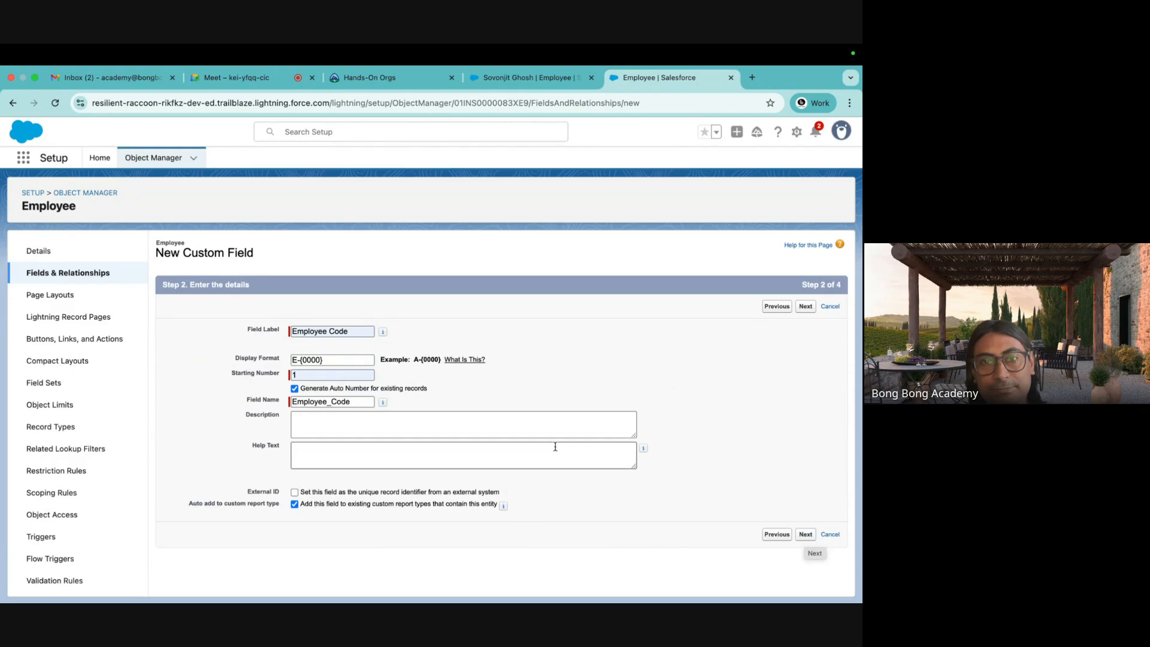
{"action": "left_click", "coordinate": [303, 360]}
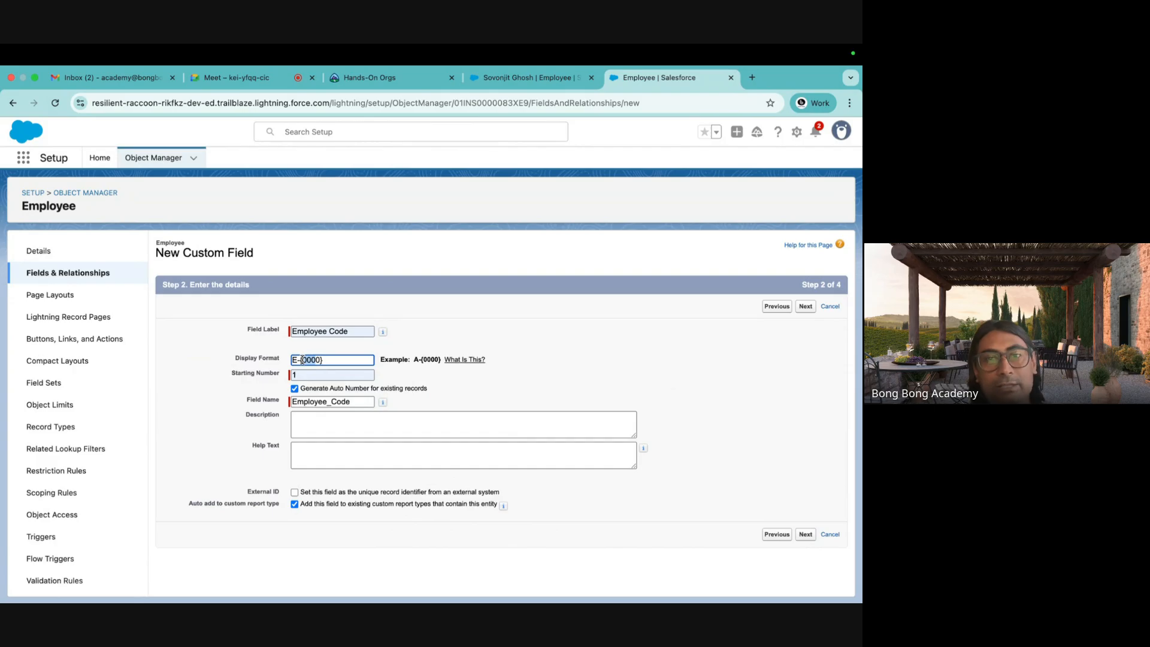
{"action": "type", "text": "0"}
{"action": "left_click", "coordinate": [586, 371]}
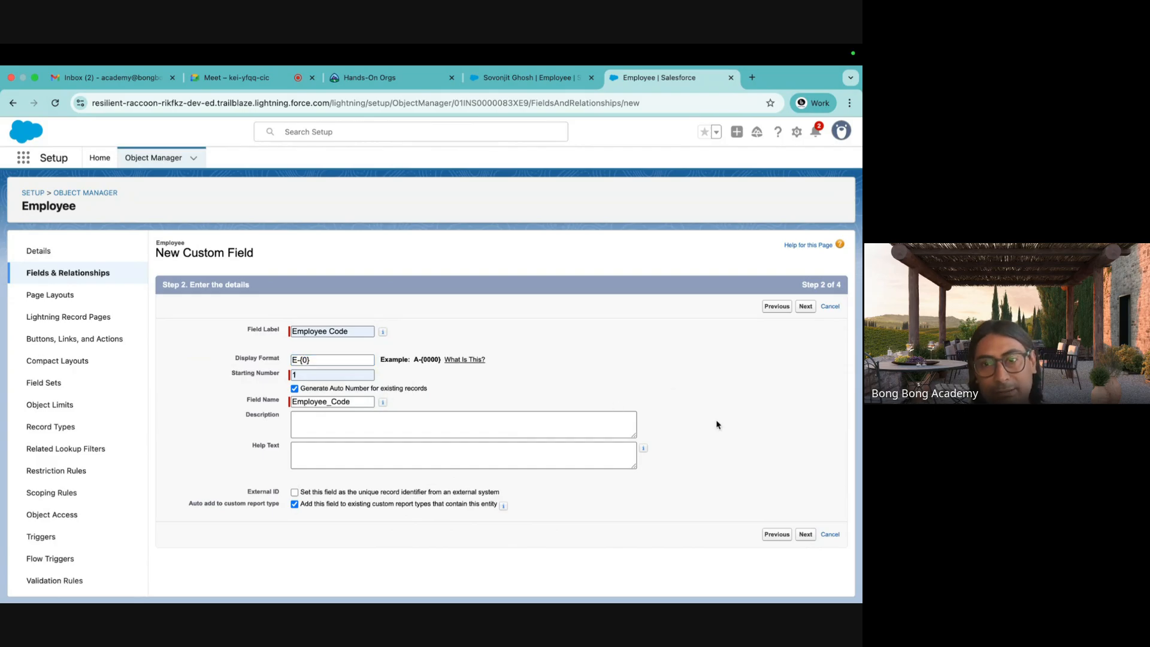
Accept the security and layout defaults, save Employee Code, and confirm existing-record numbering.
{"action": "left_click", "coordinate": [806, 535]}
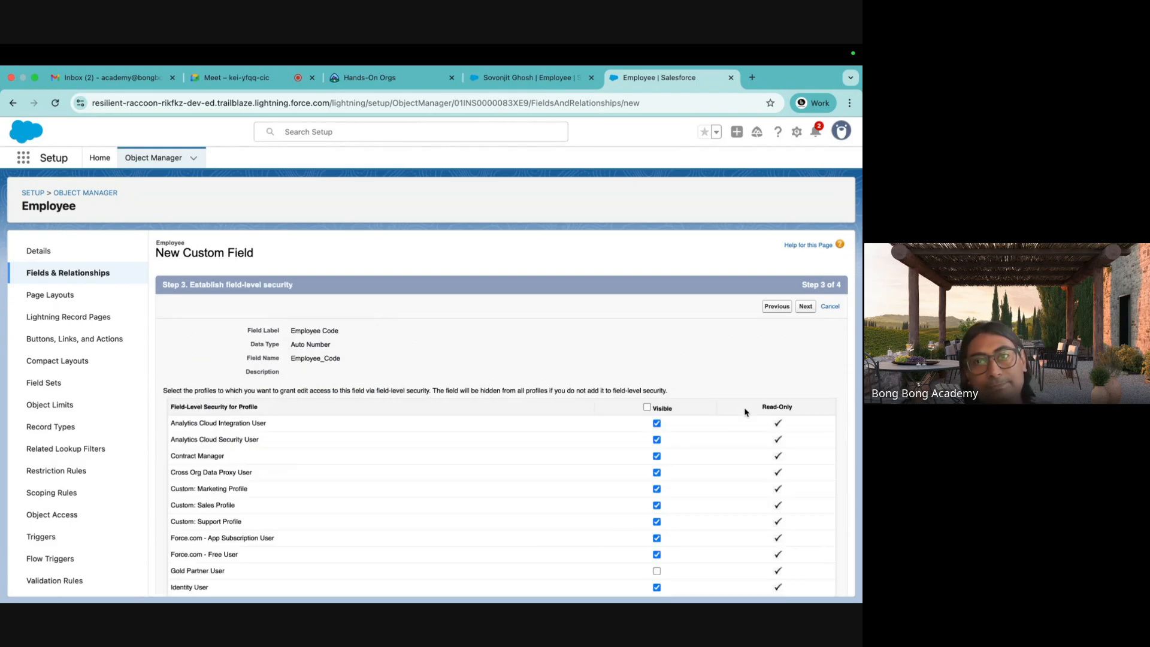
{"action": "left_click", "coordinate": [805, 306]}
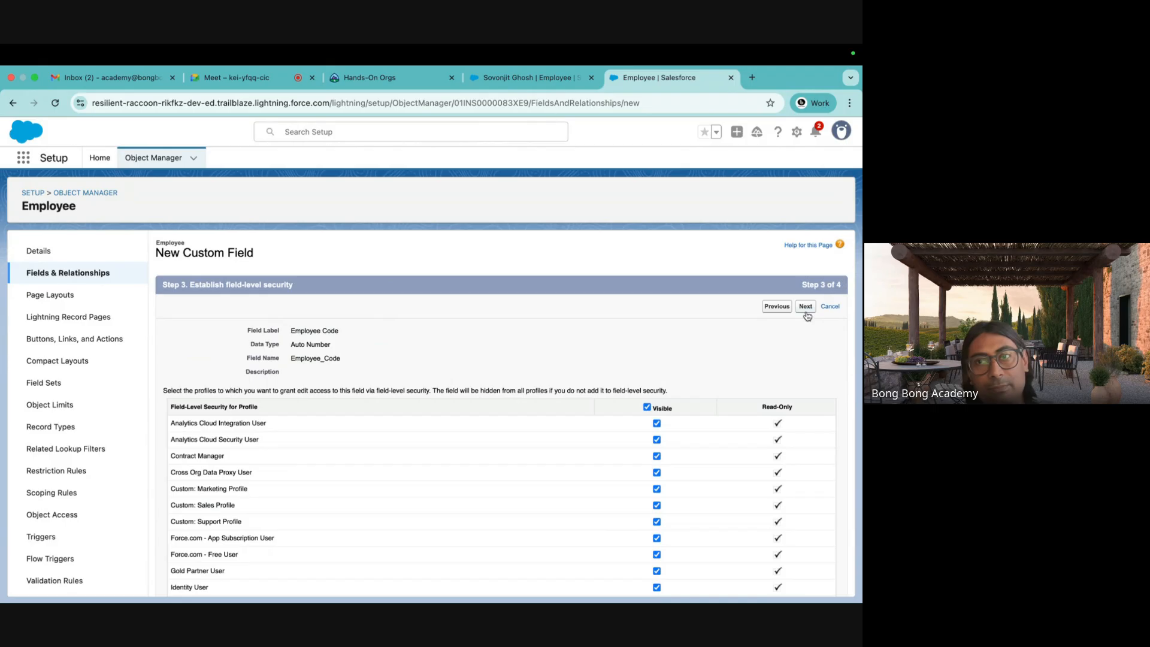
{"action": "left_click", "coordinate": [803, 306]}
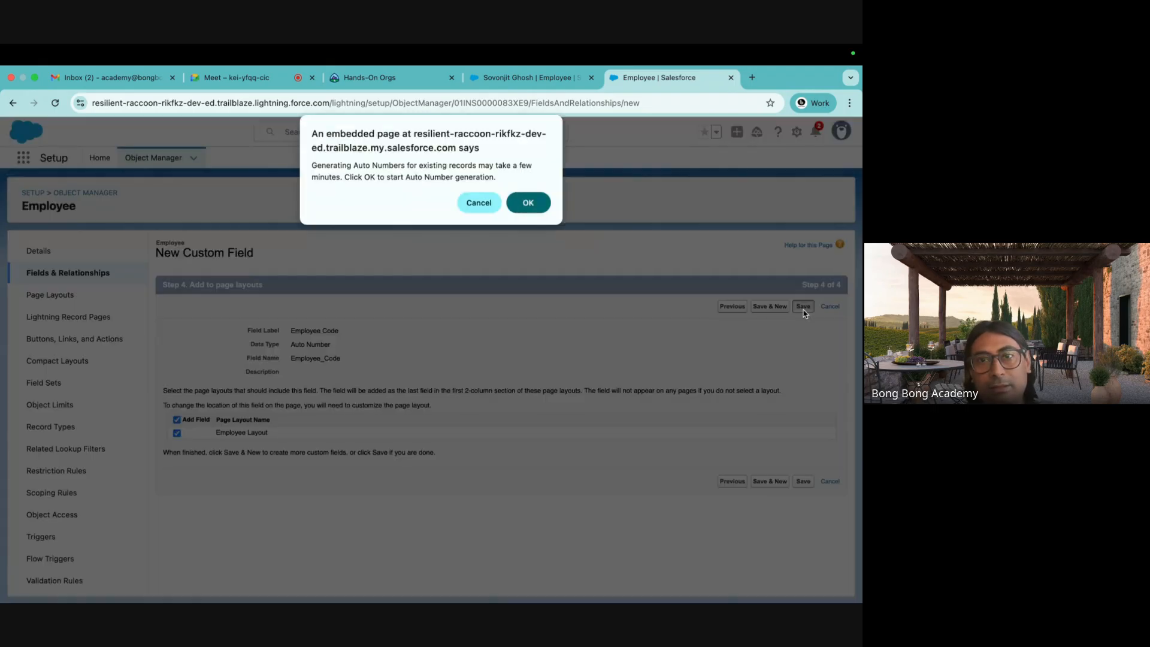
{"action": "left_click", "coordinate": [535, 203]}
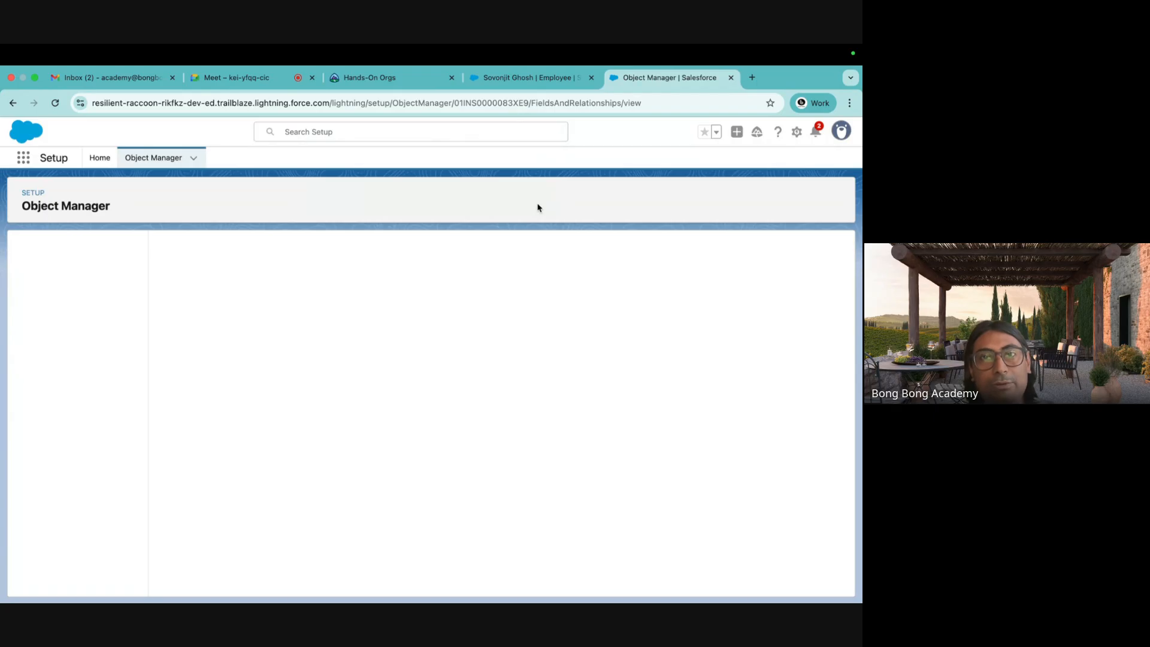
Reload the employee record and go to the All Employees list.
{"action": "left_click", "coordinate": [523, 77]}
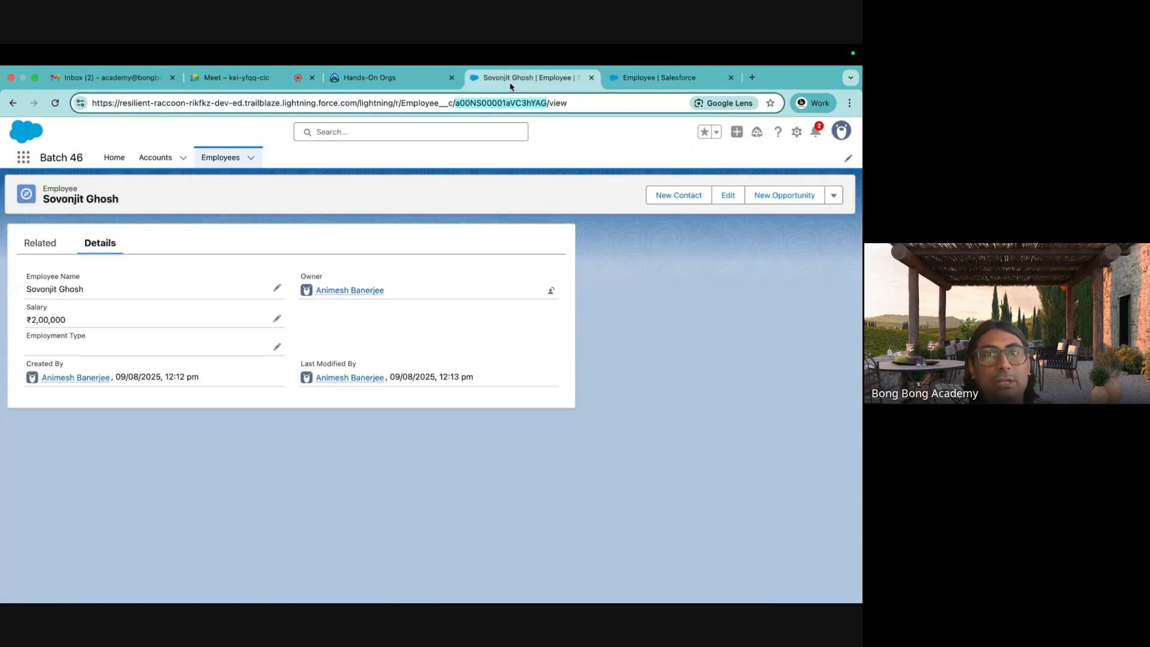
{"action": "left_click", "coordinate": [55, 102]}
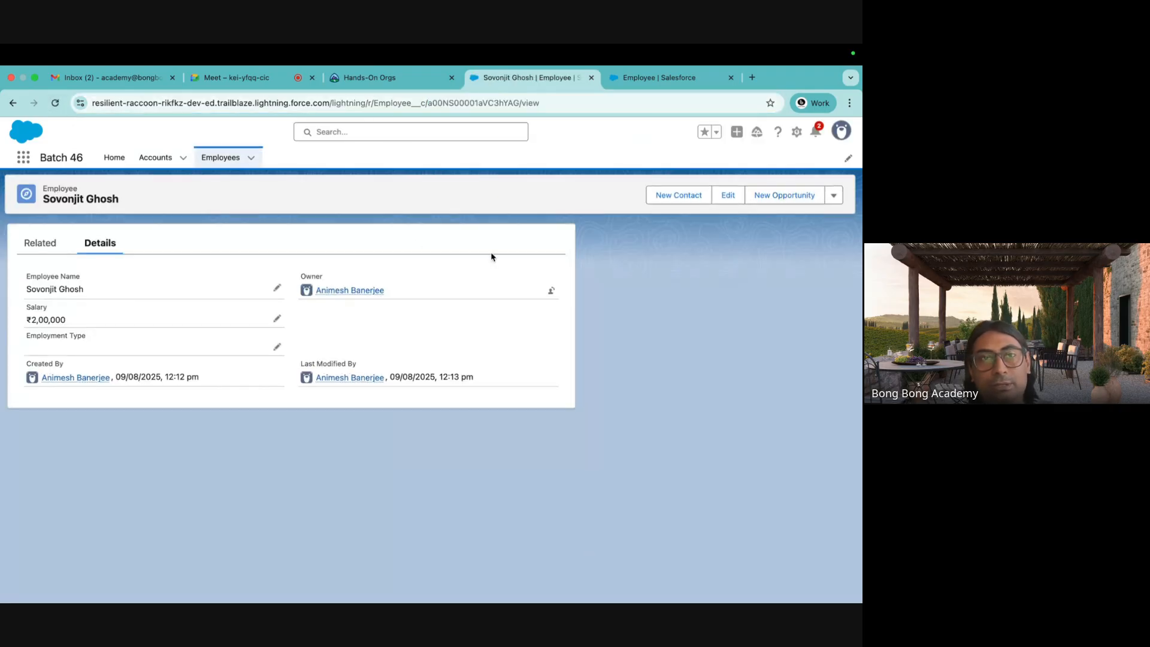
{"action": "left_click", "coordinate": [219, 157]}
Add Employee Code as a list column above Record ID, then start a new employee.
{"action": "left_click", "coordinate": [722, 224]}
{"action": "left_click", "coordinate": [688, 326]}
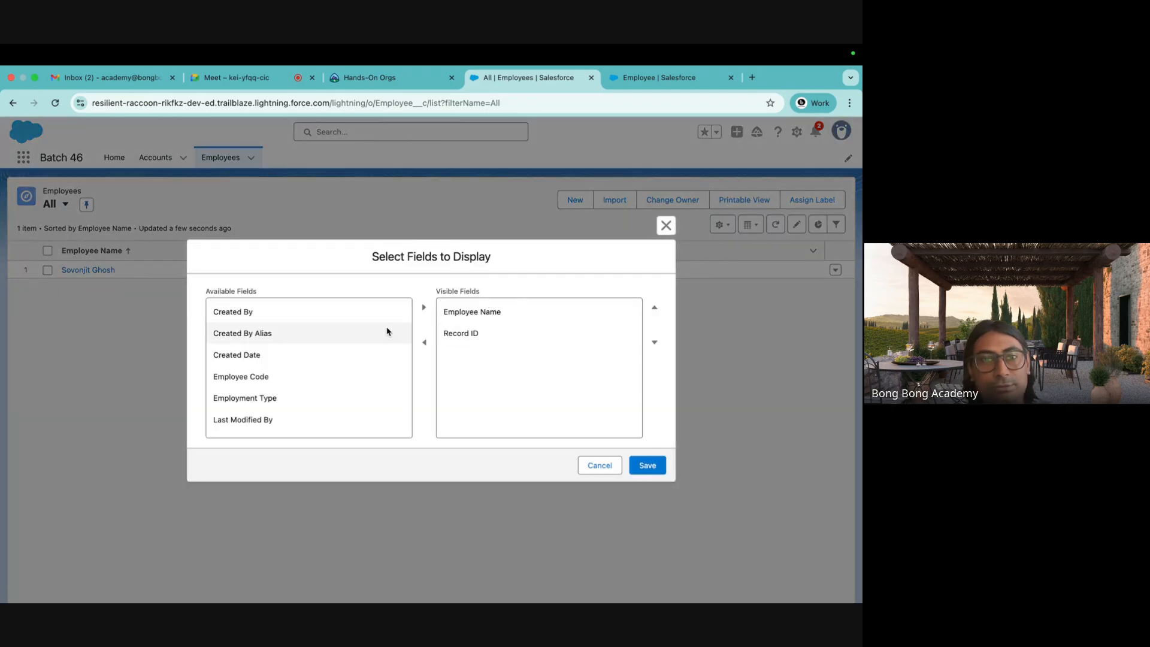
{"action": "left_click", "coordinate": [308, 375]}
{"action": "left_click", "coordinate": [423, 308]}
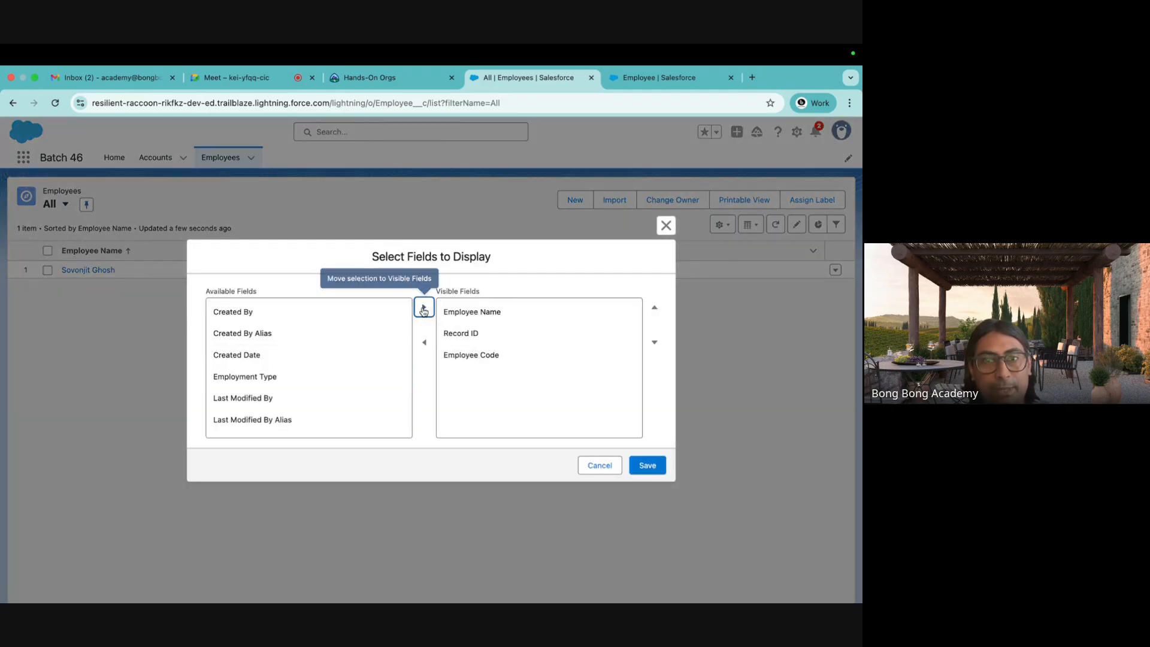
{"action": "left_click", "coordinate": [493, 356]}
{"action": "left_click", "coordinate": [654, 308]}
{"action": "left_click", "coordinate": [647, 466]}
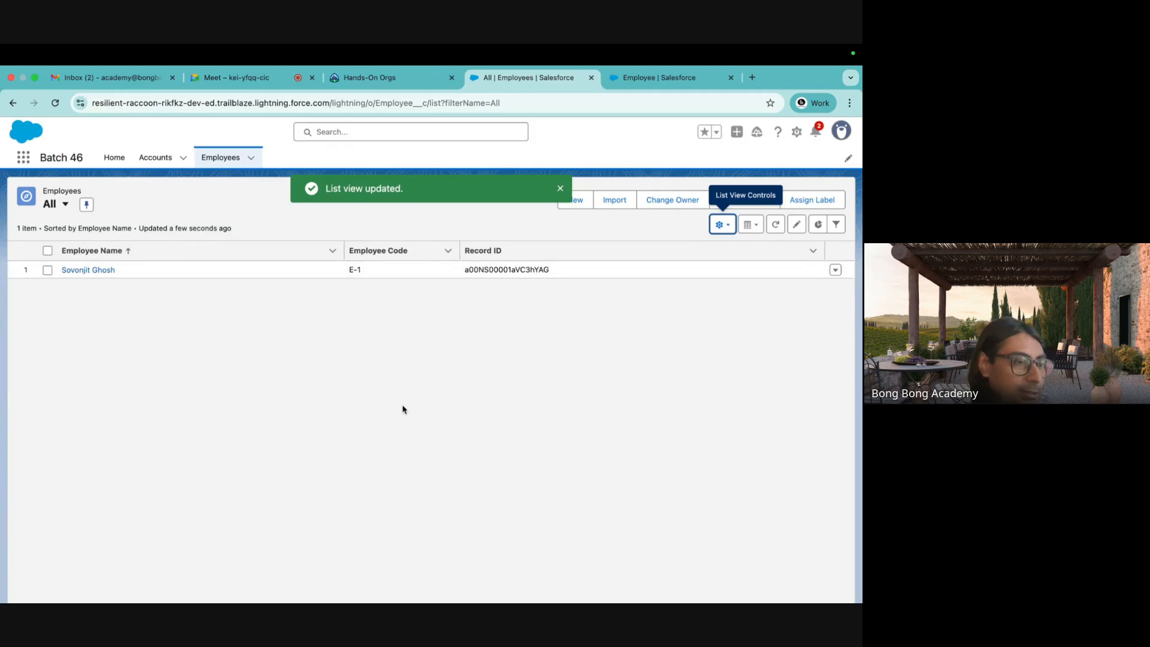
{"action": "left_click", "coordinate": [576, 200]}
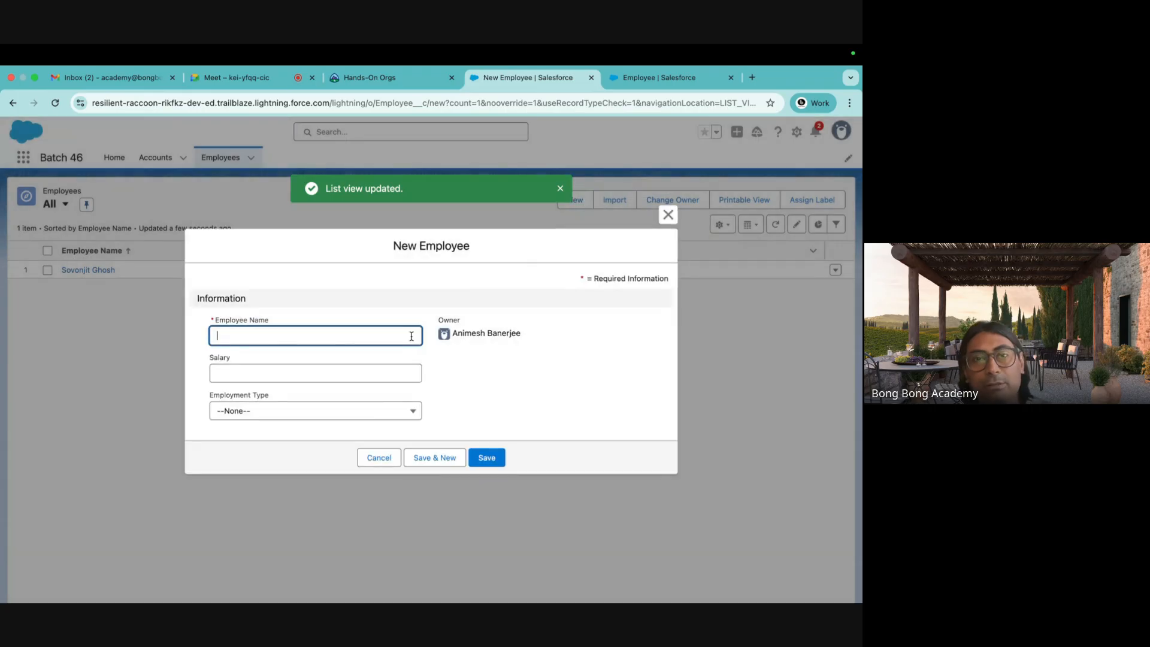
Enter the employee's name and a salary of 100000, then save the new Employee record.
{"action": "type", "text": "Ayon"}
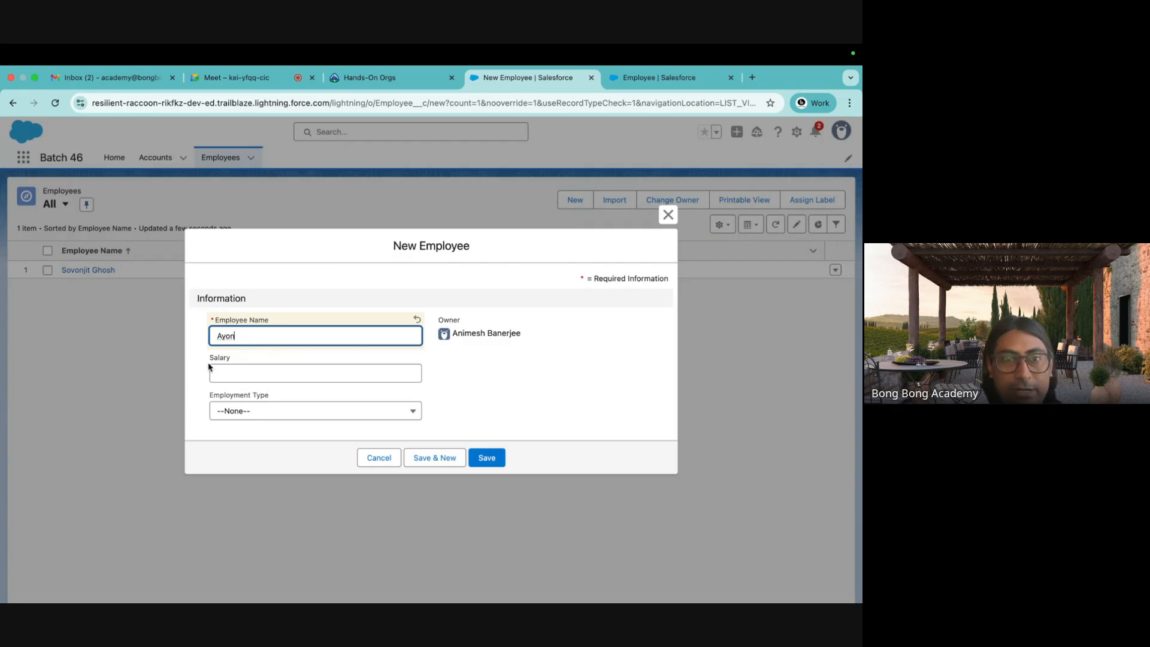
{"action": "left_click", "coordinate": [227, 374]}
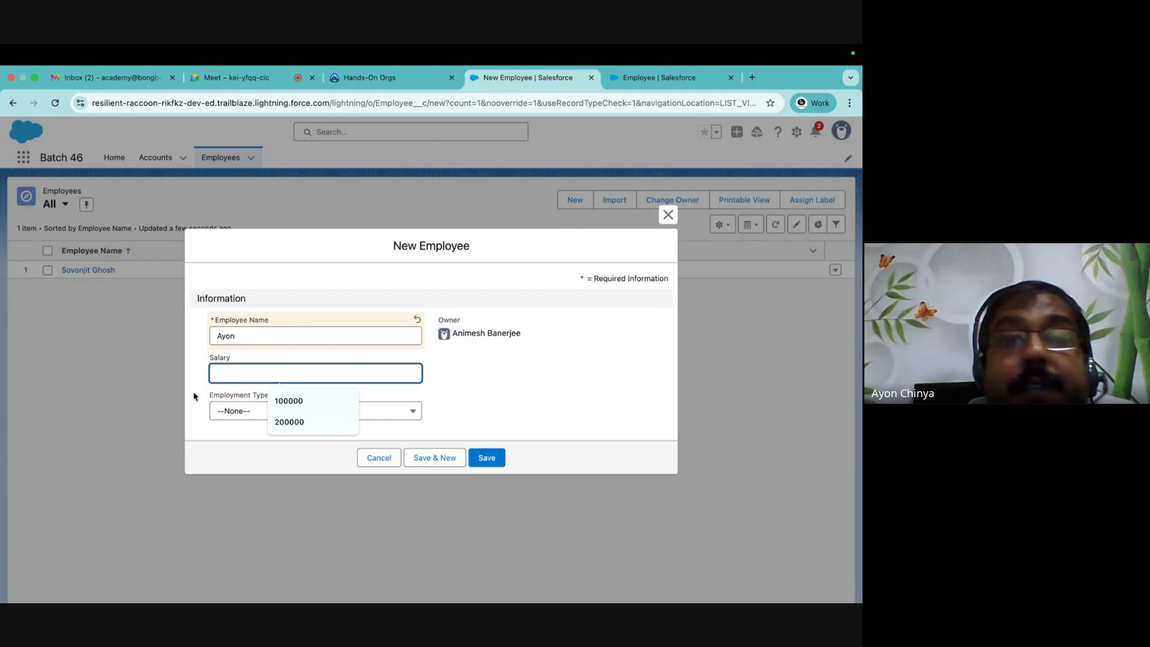
{"action": "type", "text": "1"}
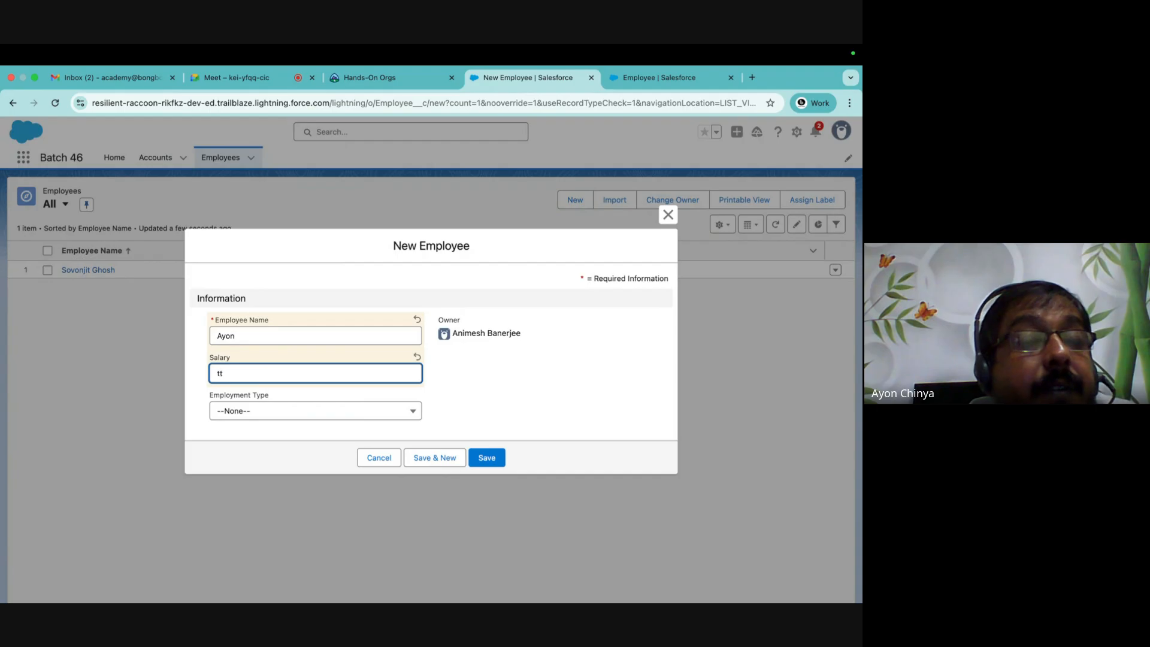
{"action": "key", "text": "BackSpace"}
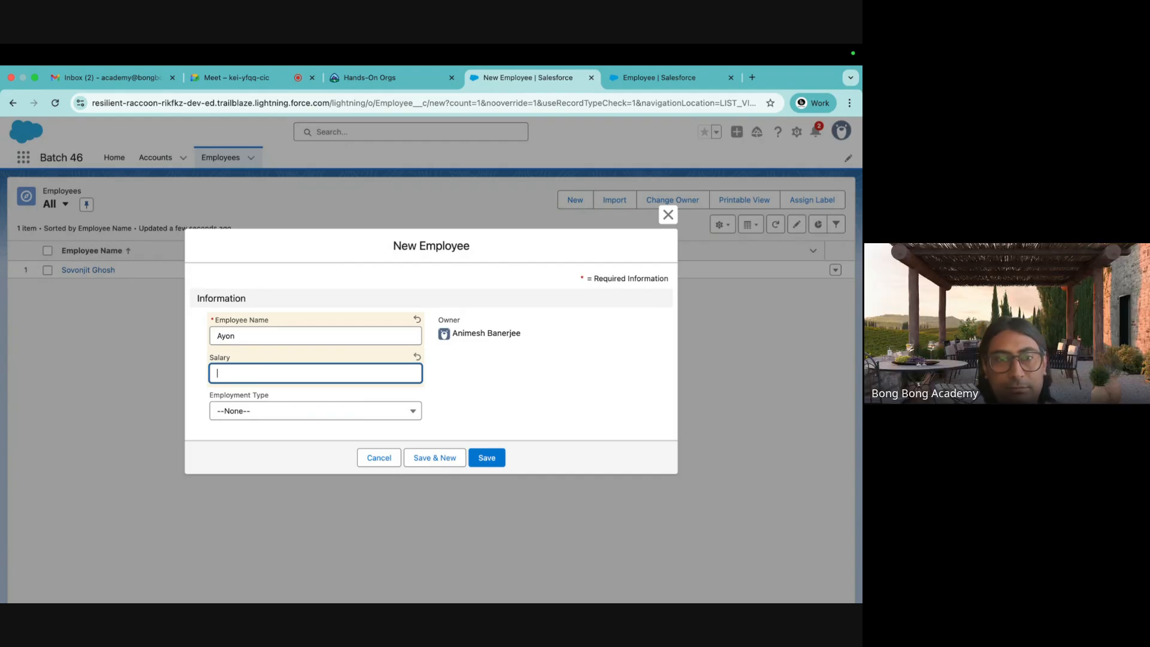
{"action": "left_click", "coordinate": [261, 370]}
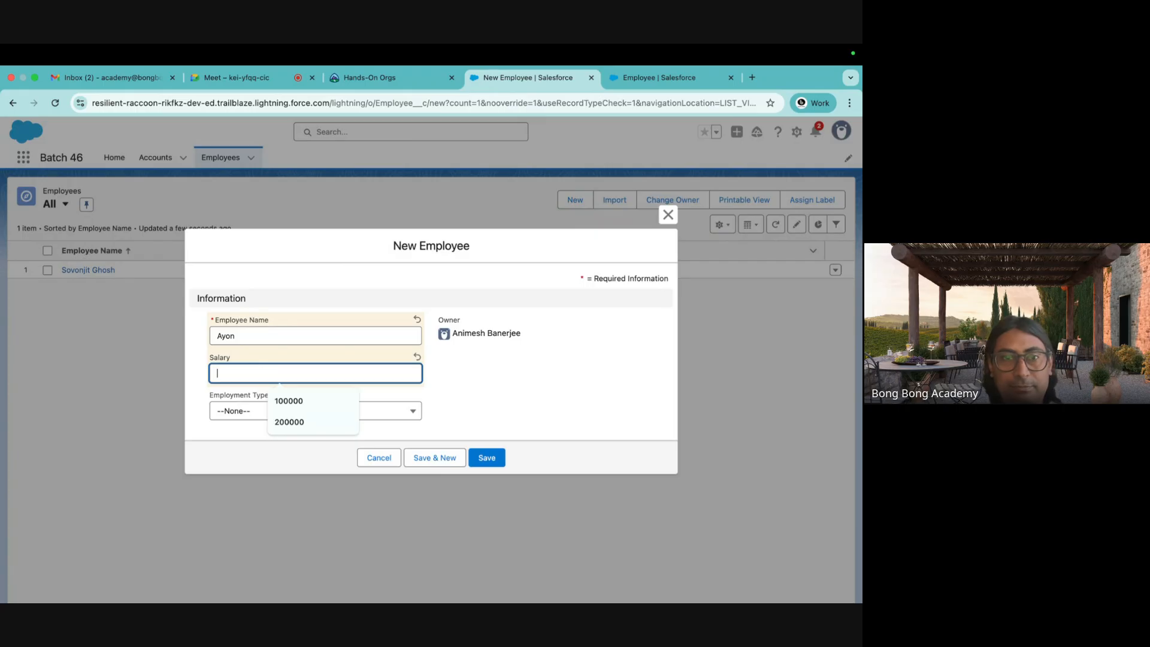
{"action": "left_click", "coordinate": [512, 384]}
{"action": "left_click", "coordinate": [282, 335]}
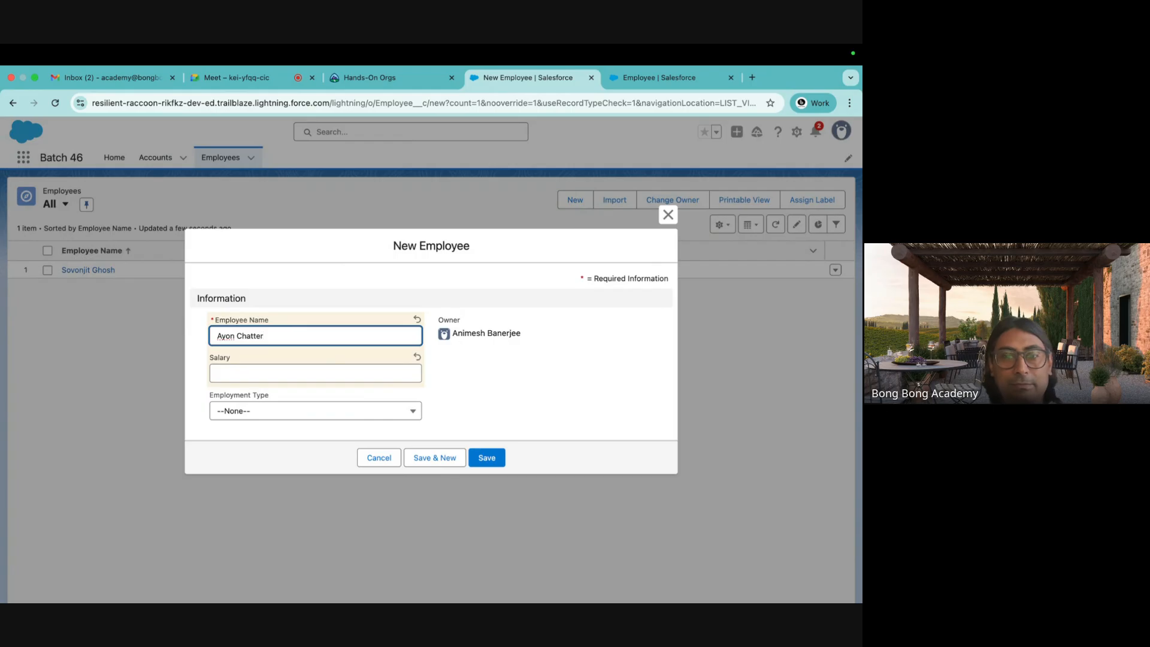
{"action": "left_click", "coordinate": [378, 373]}
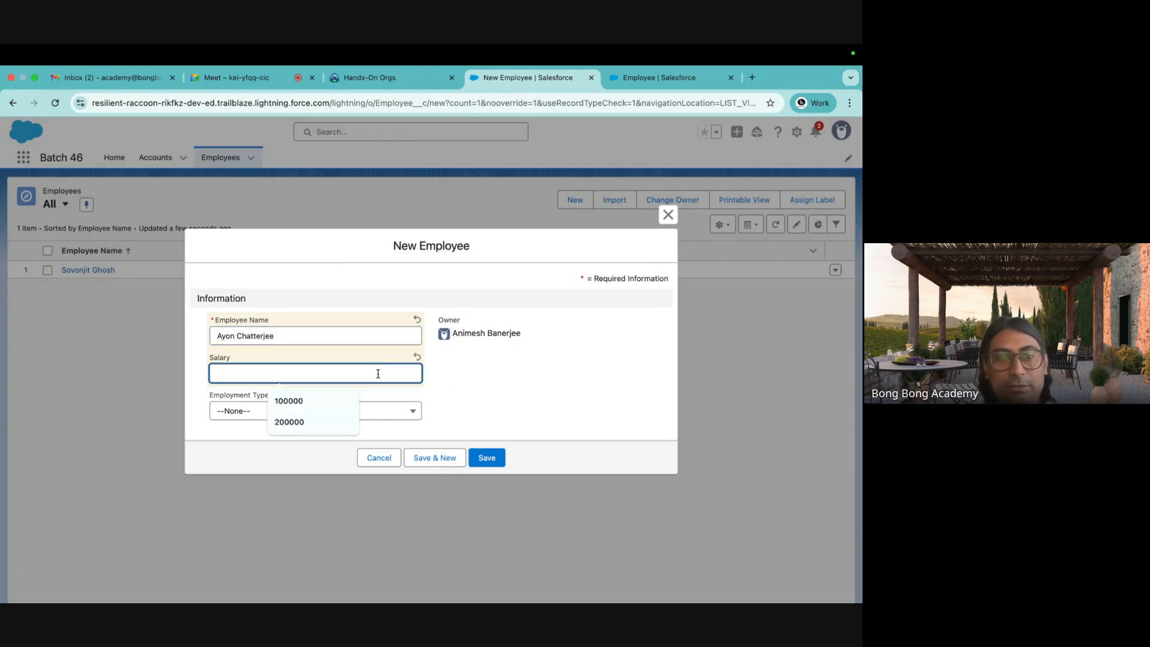
{"action": "left_click", "coordinate": [331, 403]}
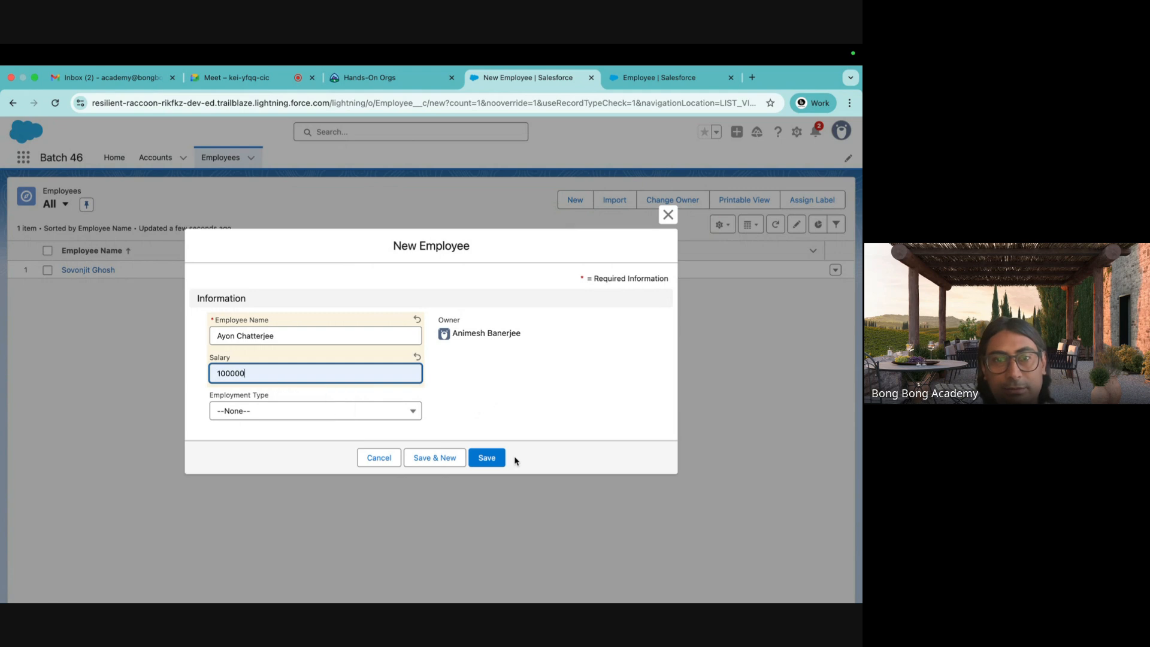
{"action": "left_click", "coordinate": [492, 458]}
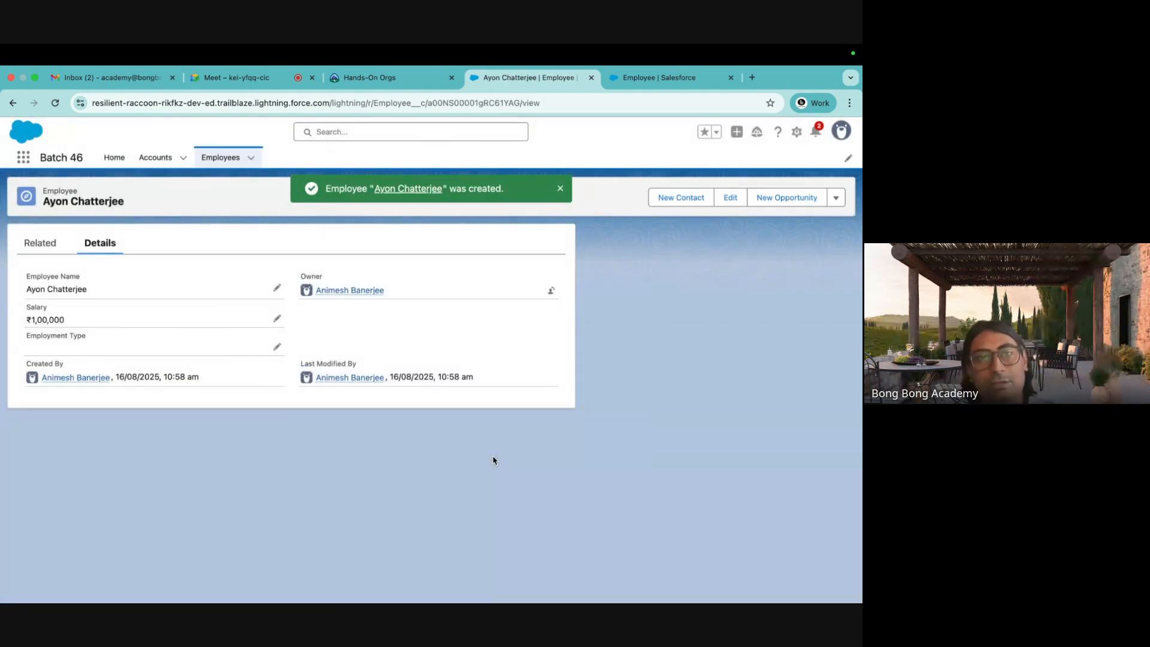
{"action": "left_click", "coordinate": [560, 188]}
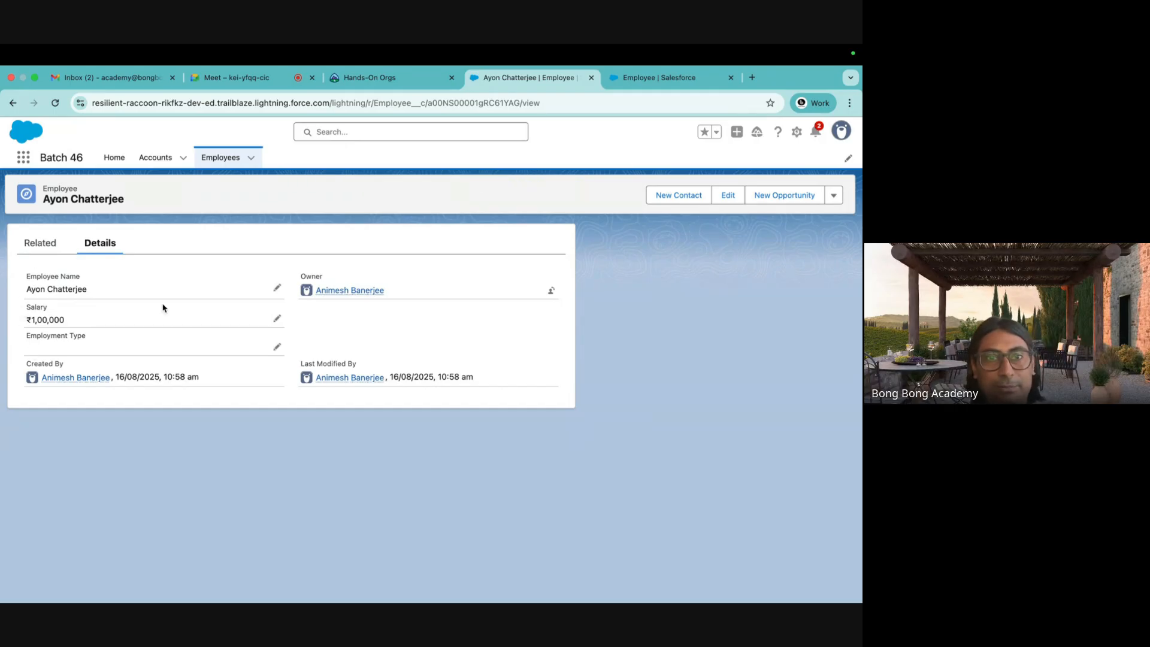
{"action": "left_click", "coordinate": [80, 103]}
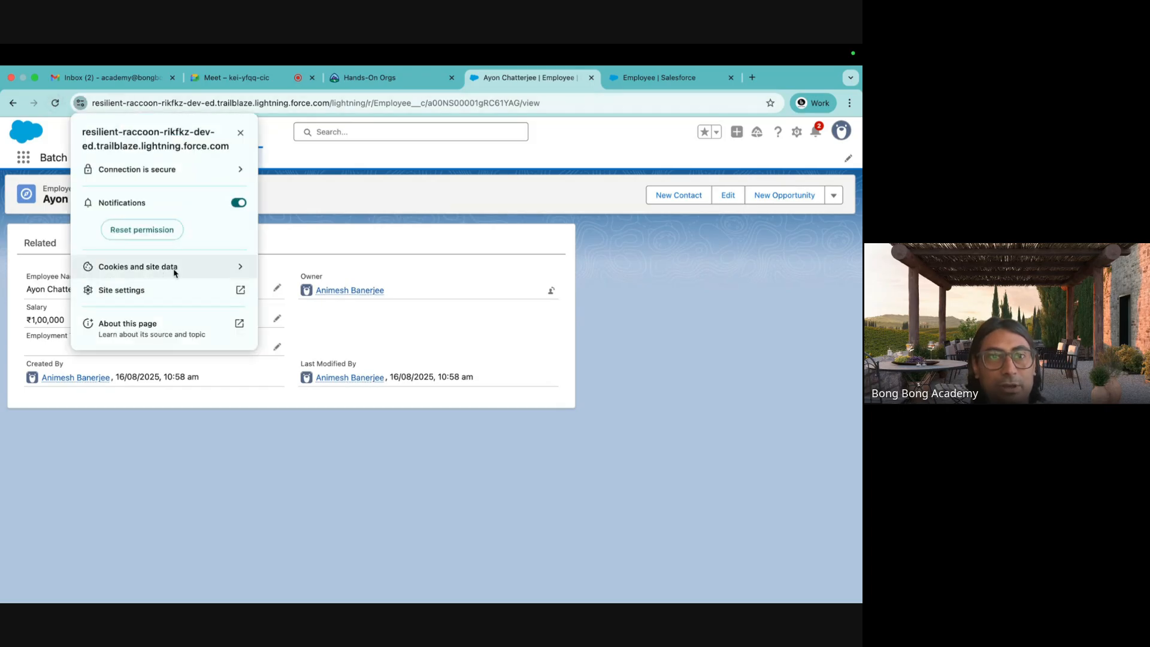
Delete both stored site data entries for Salesforce and reload the employee record.
{"action": "left_click", "coordinate": [157, 270]}
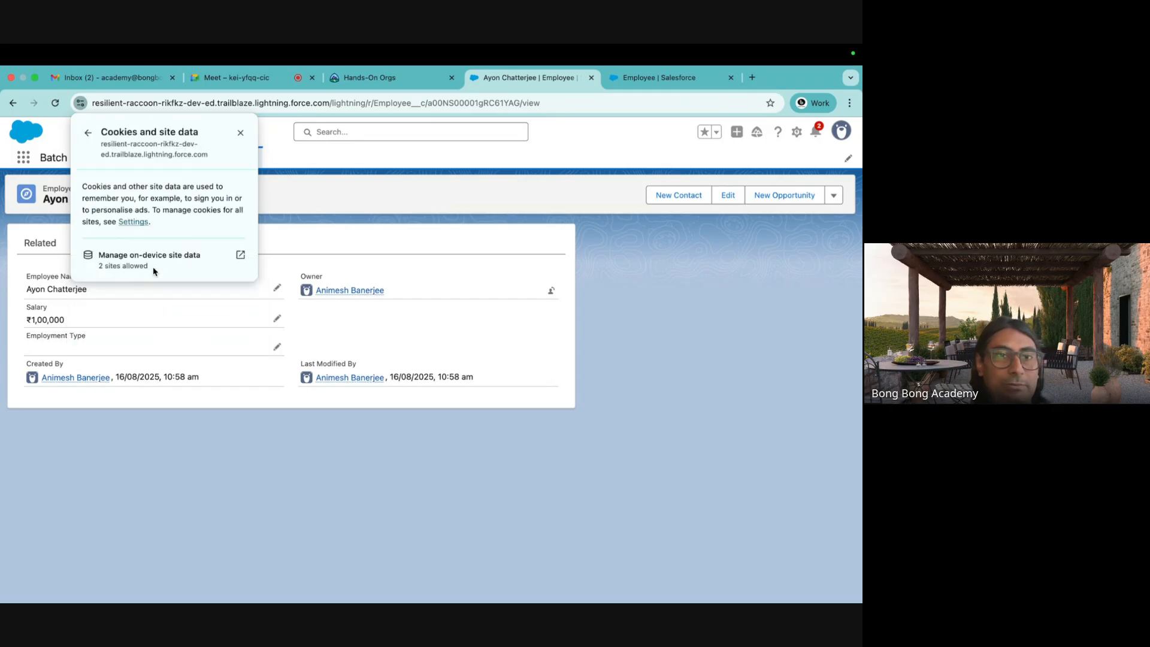
{"action": "left_click", "coordinate": [239, 260]}
{"action": "left_click", "coordinate": [524, 229]}
{"action": "left_click", "coordinate": [524, 229]}
{"action": "left_click", "coordinate": [525, 258]}
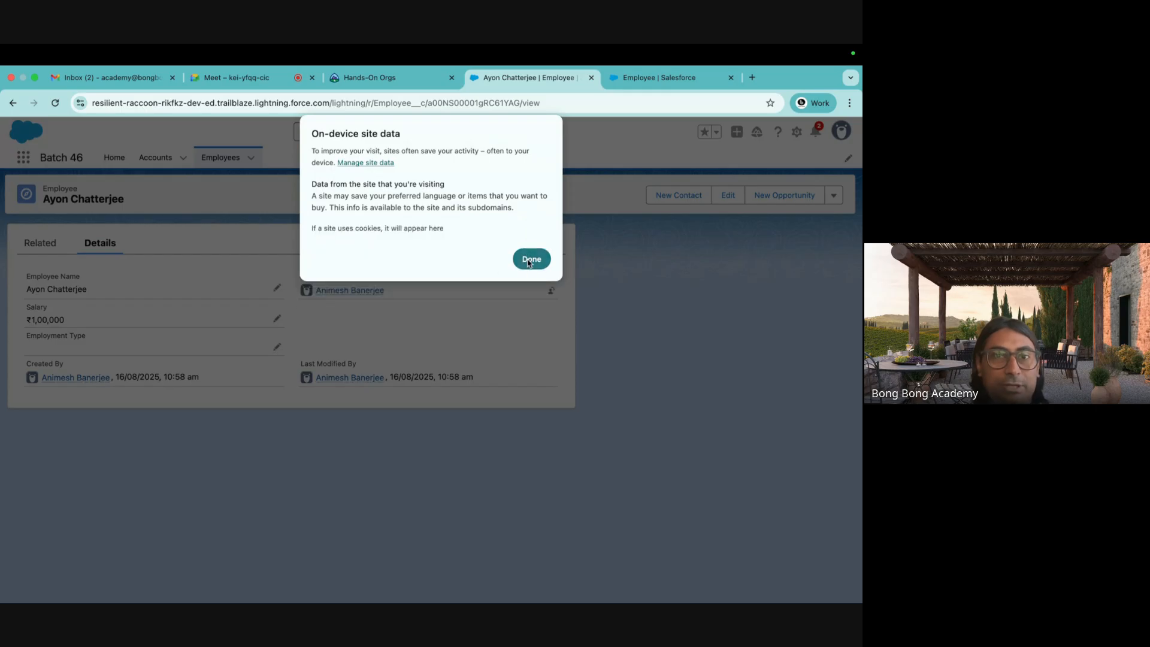
{"action": "left_click", "coordinate": [267, 136]}
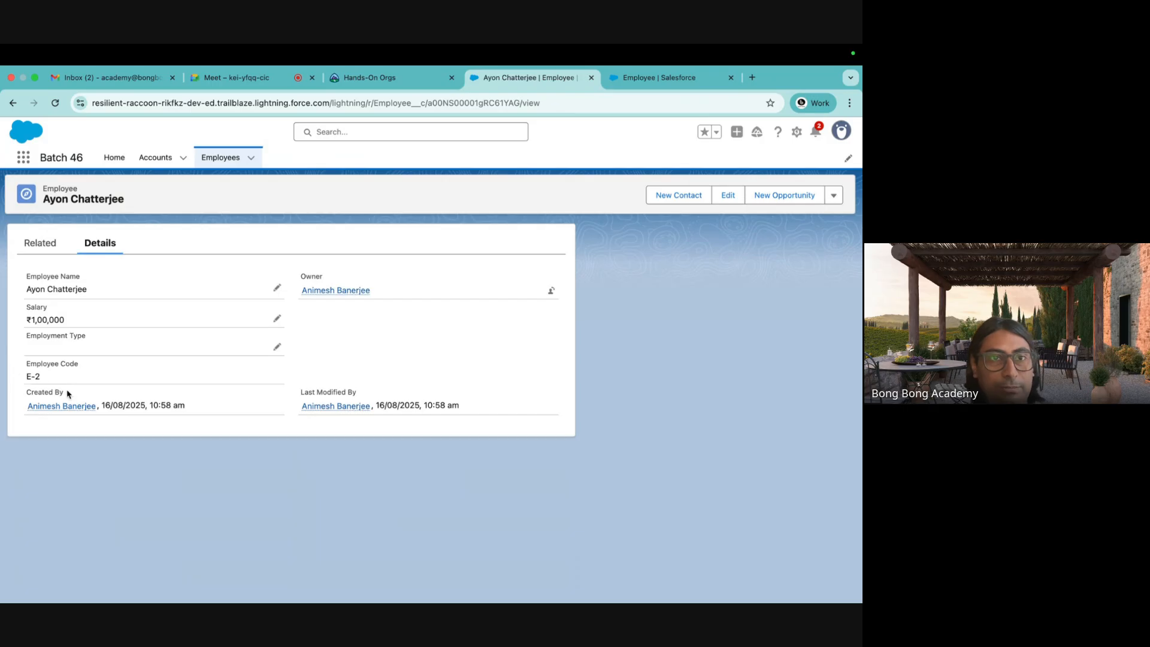
Pin the All employees list view with E-1 and E-2, then return to Employee's fields.
{"action": "left_click", "coordinate": [220, 159]}
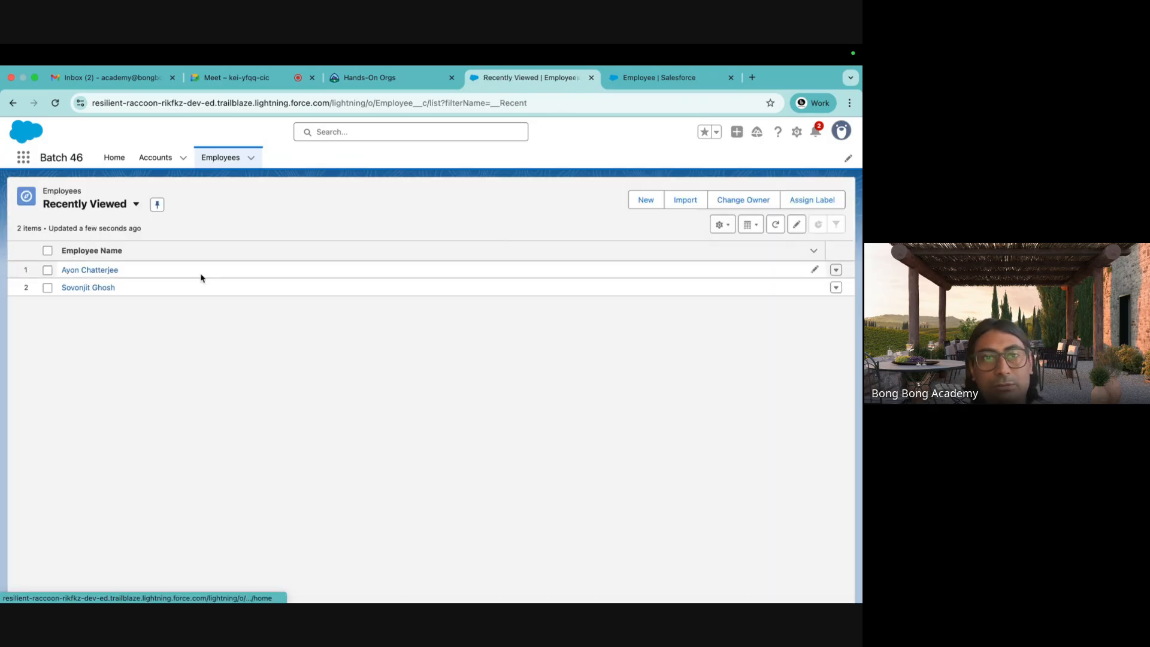
{"action": "left_click", "coordinate": [136, 204]}
{"action": "left_click", "coordinate": [95, 275]}
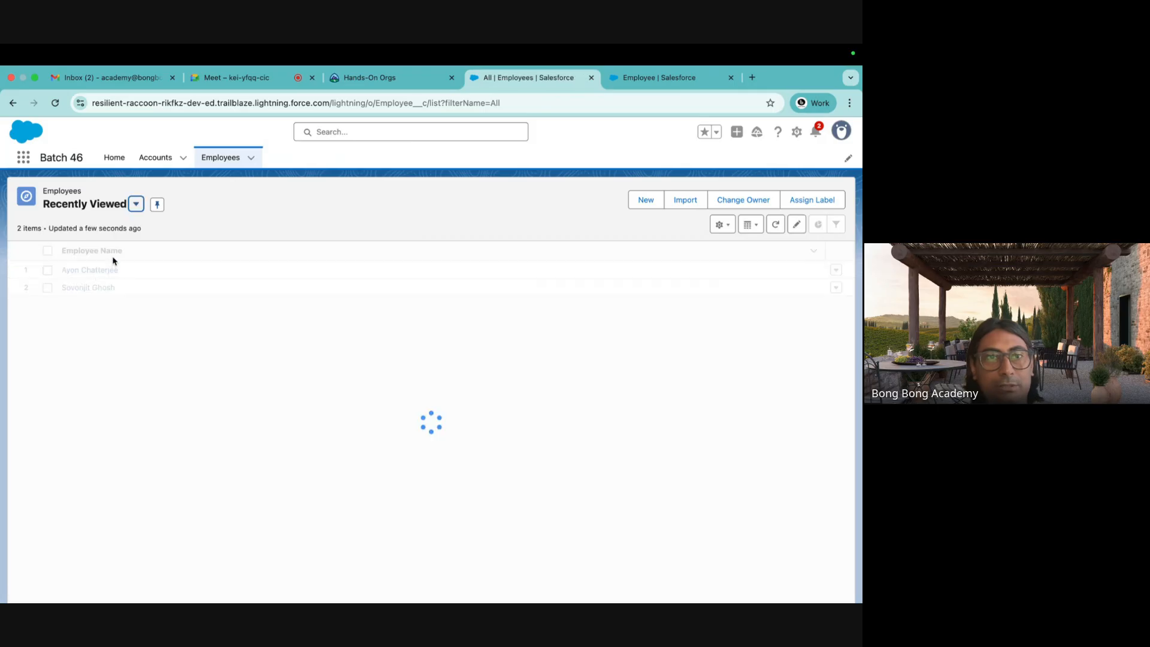
{"action": "left_click", "coordinate": [86, 204]}
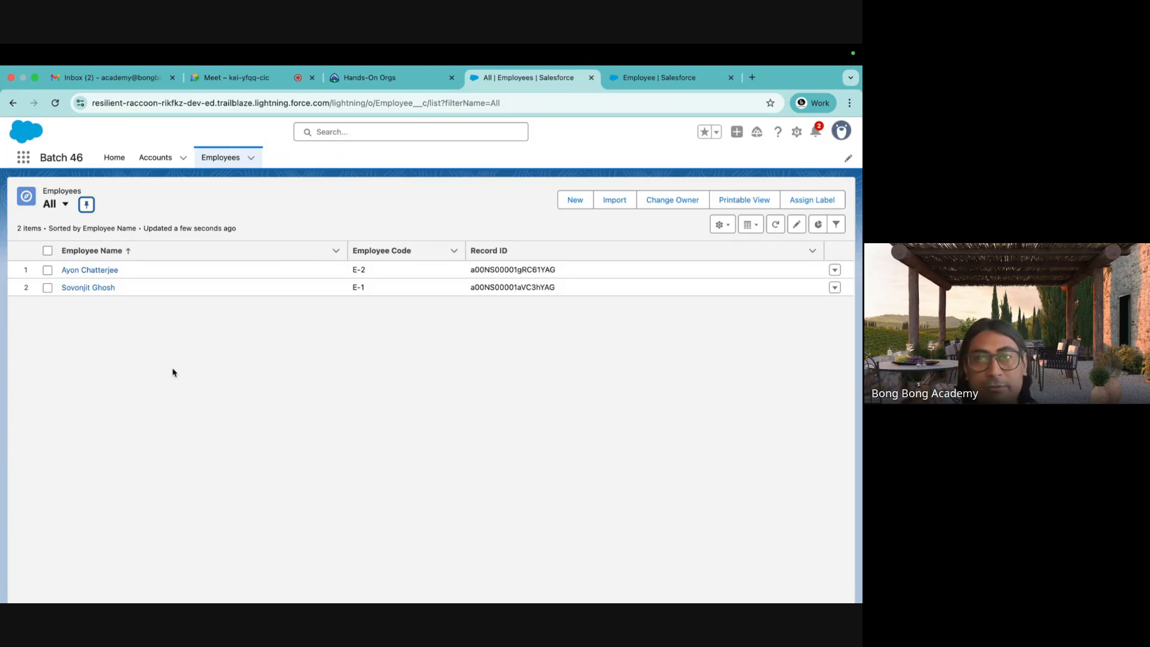
{"action": "left_click", "coordinate": [649, 82]}
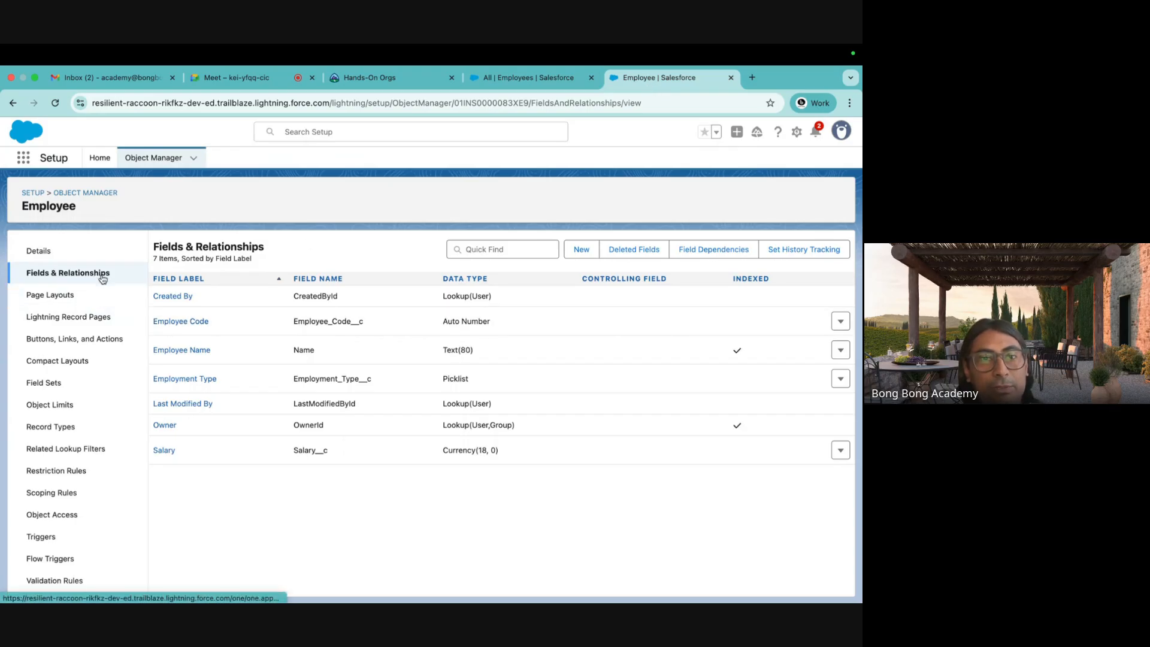
{"action": "left_click", "coordinate": [188, 355]}
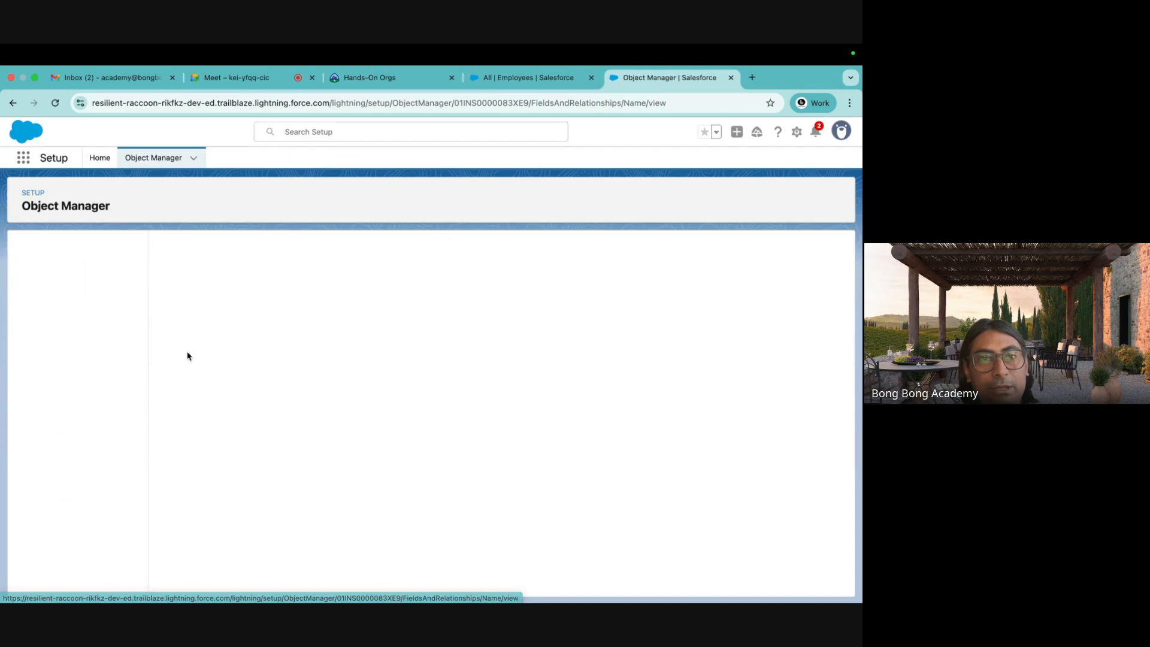
{"action": "left_click", "coordinate": [13, 102]}
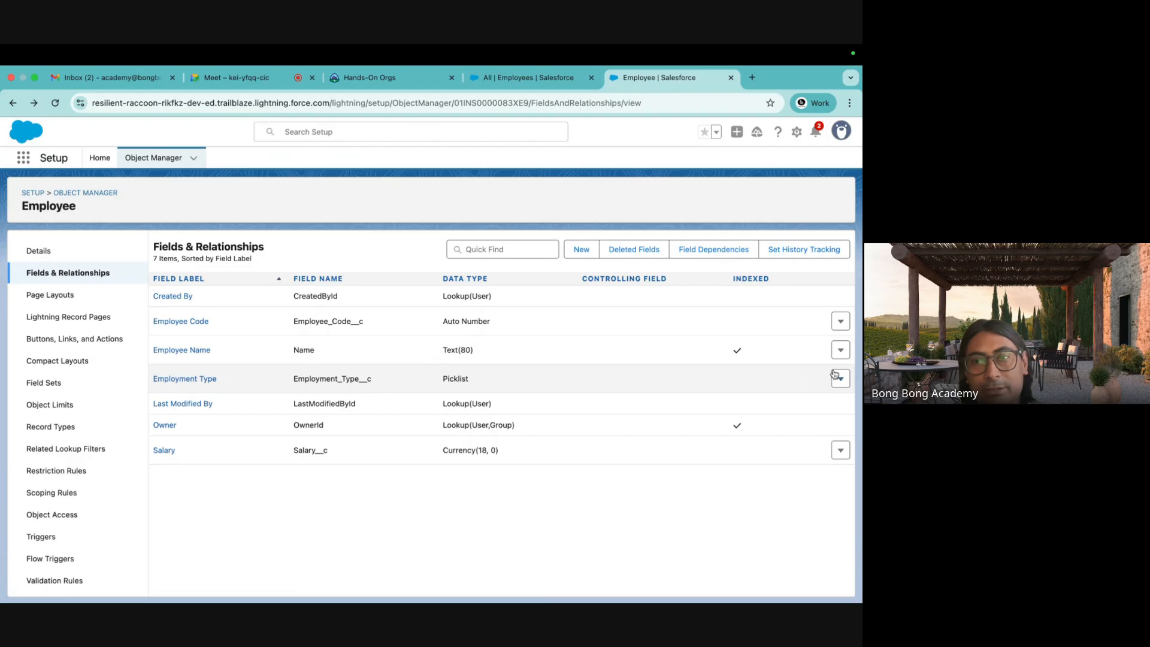
{"action": "left_click", "coordinate": [837, 355]}
{"action": "left_click", "coordinate": [809, 374]}
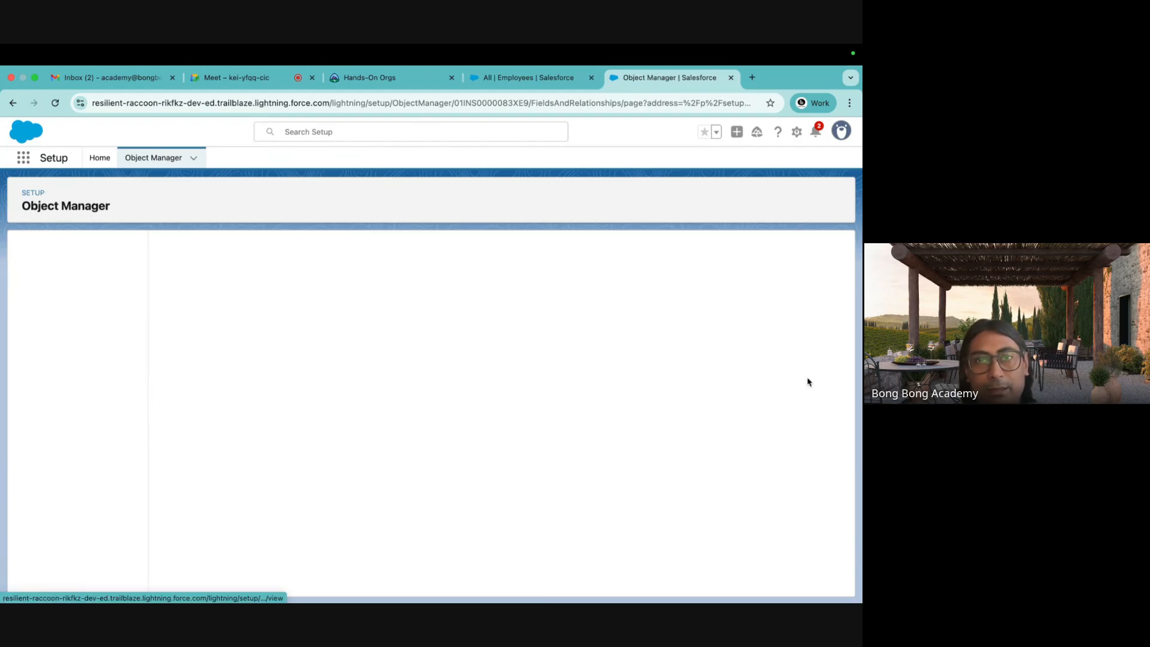
{"action": "left_click", "coordinate": [259, 367]}
{"action": "left_click", "coordinate": [257, 376]}
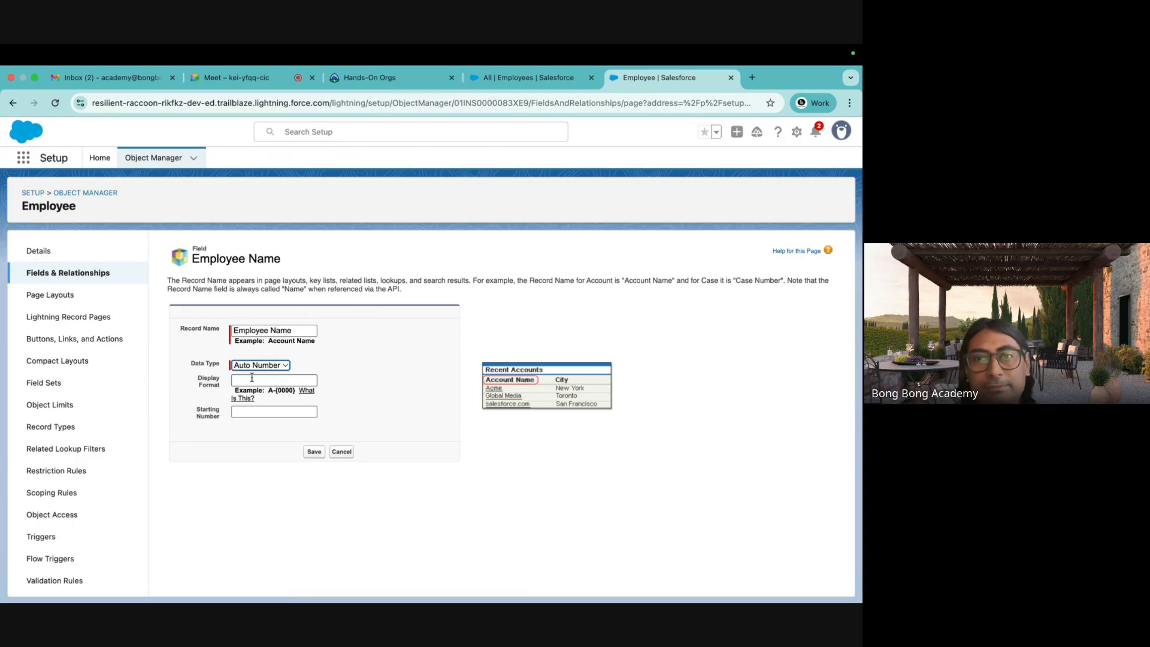
{"action": "left_click", "coordinate": [75, 277]}
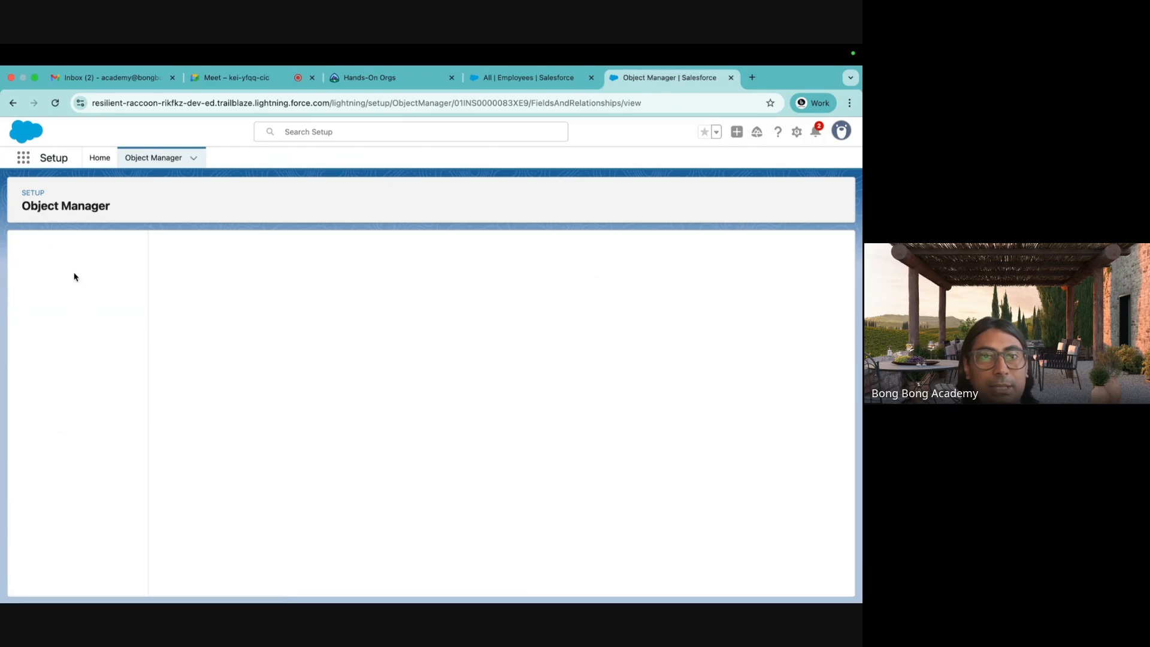
{"action": "left_click", "coordinate": [531, 80]}
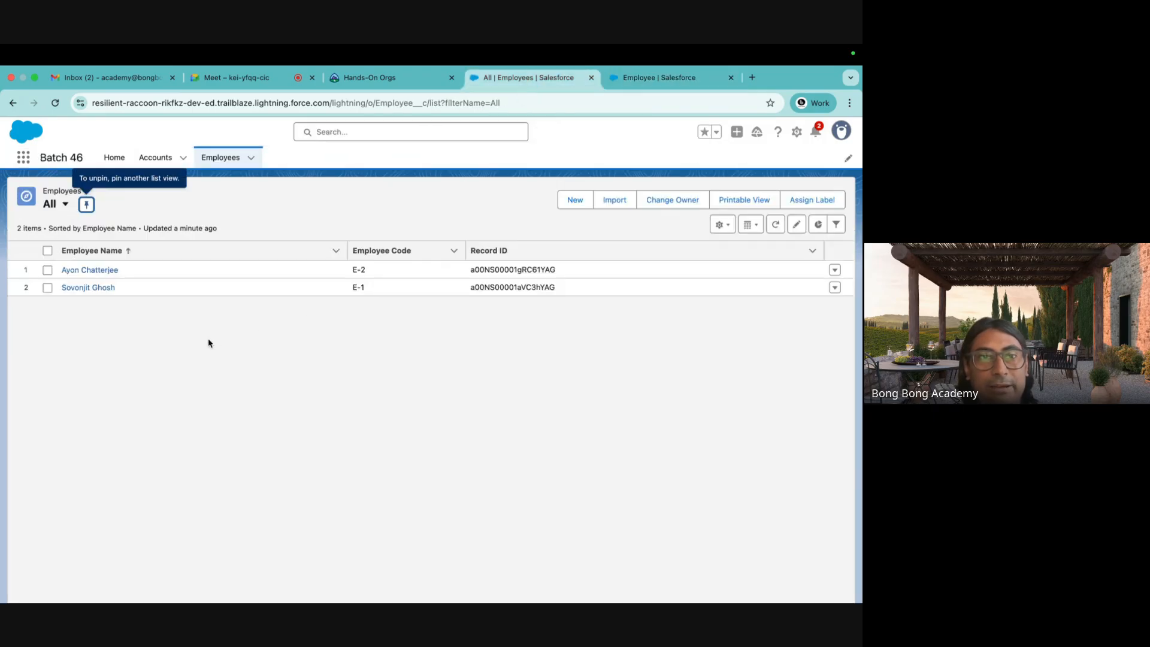
{"action": "left_click", "coordinate": [644, 81]}
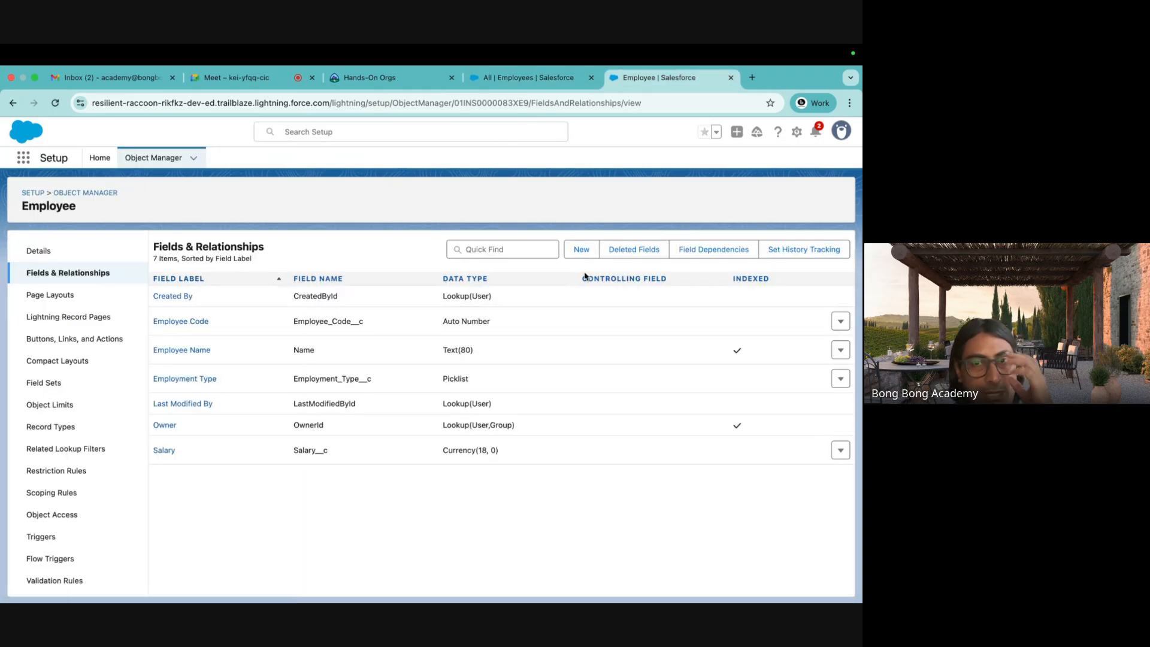
Begin a new Employee field of type Master-Detail Relationship, then go to the All employees list.
{"action": "left_click", "coordinate": [579, 252]}
{"action": "scroll", "coordinate": [457, 329], "scroll_direction": "down", "scroll_amount": 3}
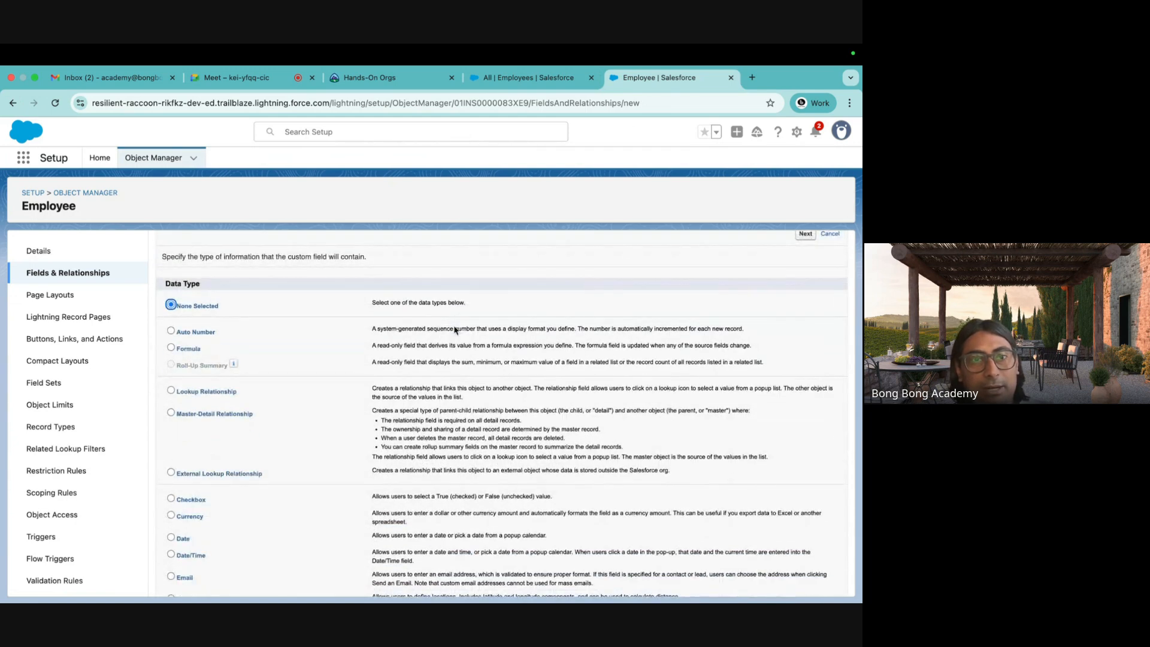
{"action": "scroll", "coordinate": [342, 339], "scroll_direction": "down", "scroll_amount": 1}
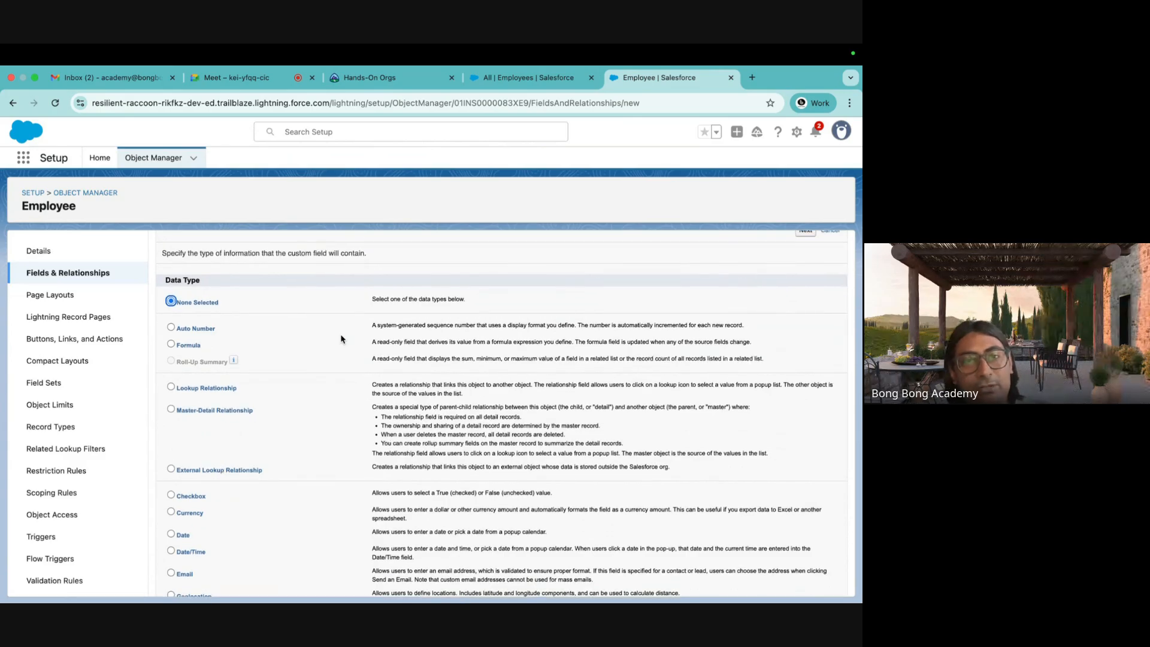
{"action": "scroll", "coordinate": [343, 341], "scroll_direction": "down", "scroll_amount": 1}
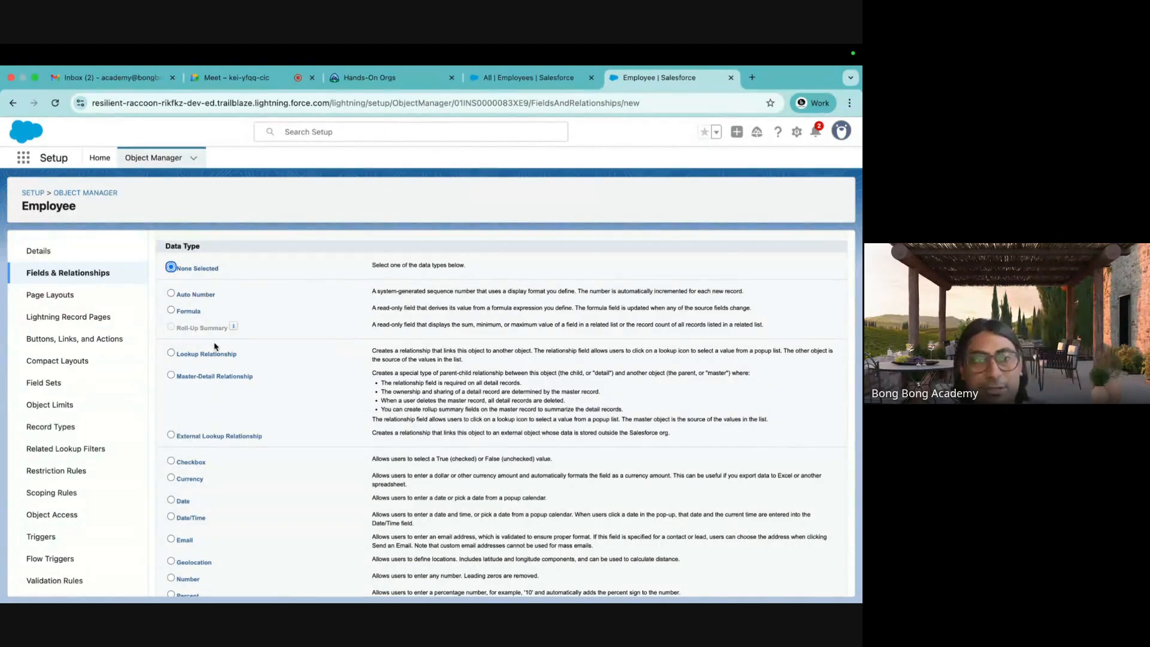
{"action": "left_click", "coordinate": [216, 355]}
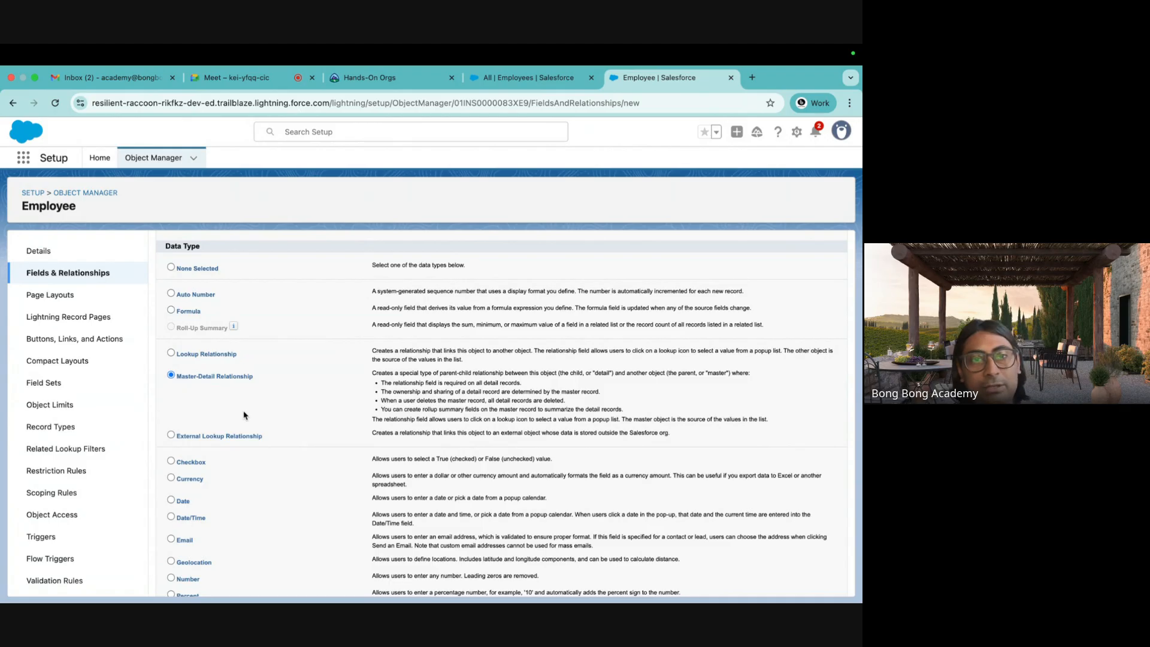
{"action": "left_click", "coordinate": [201, 379]}
{"action": "left_click", "coordinate": [201, 357]}
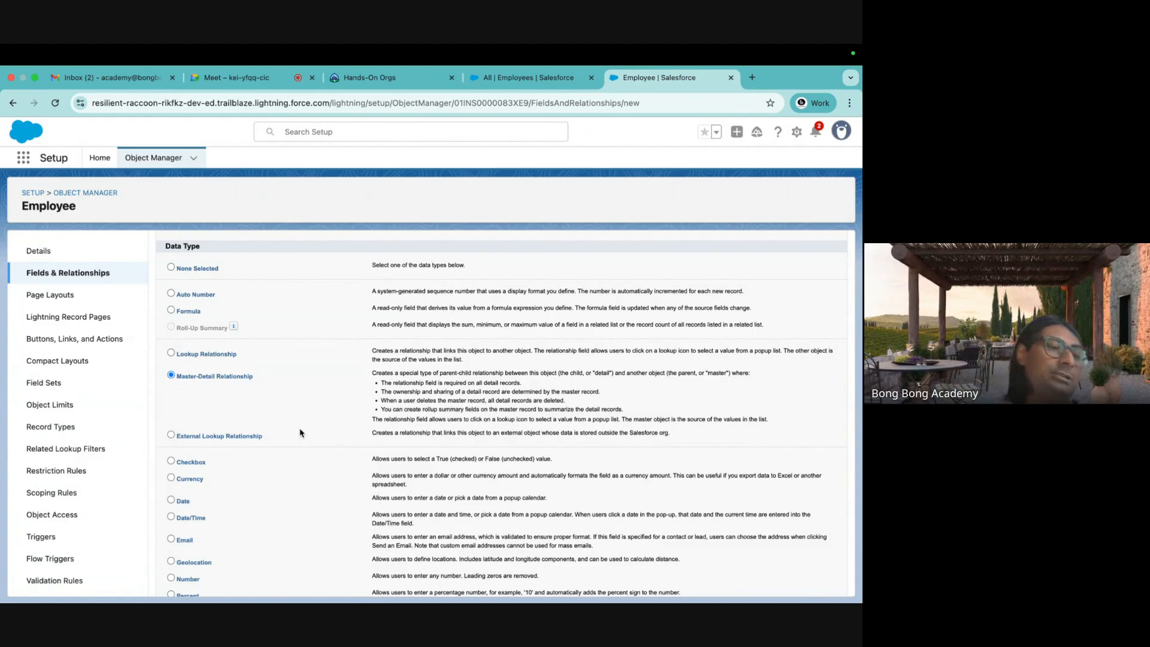
{"action": "left_click", "coordinate": [539, 77]}
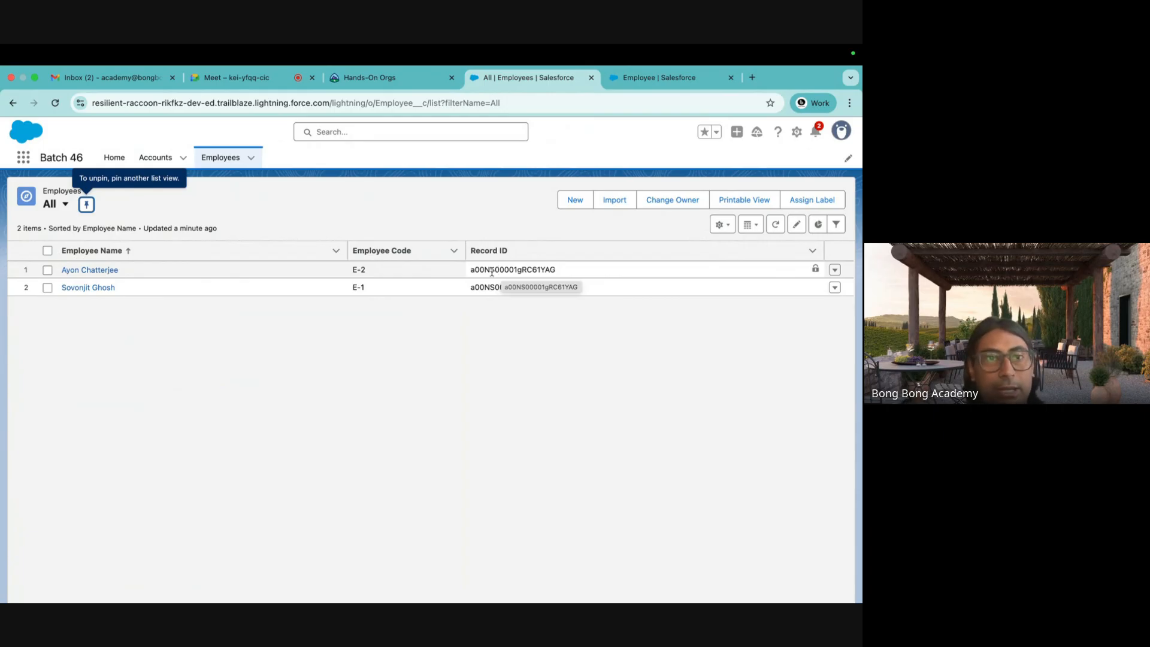
Show the All Accounts list view and pin it as the default.
{"action": "left_click", "coordinate": [155, 160]}
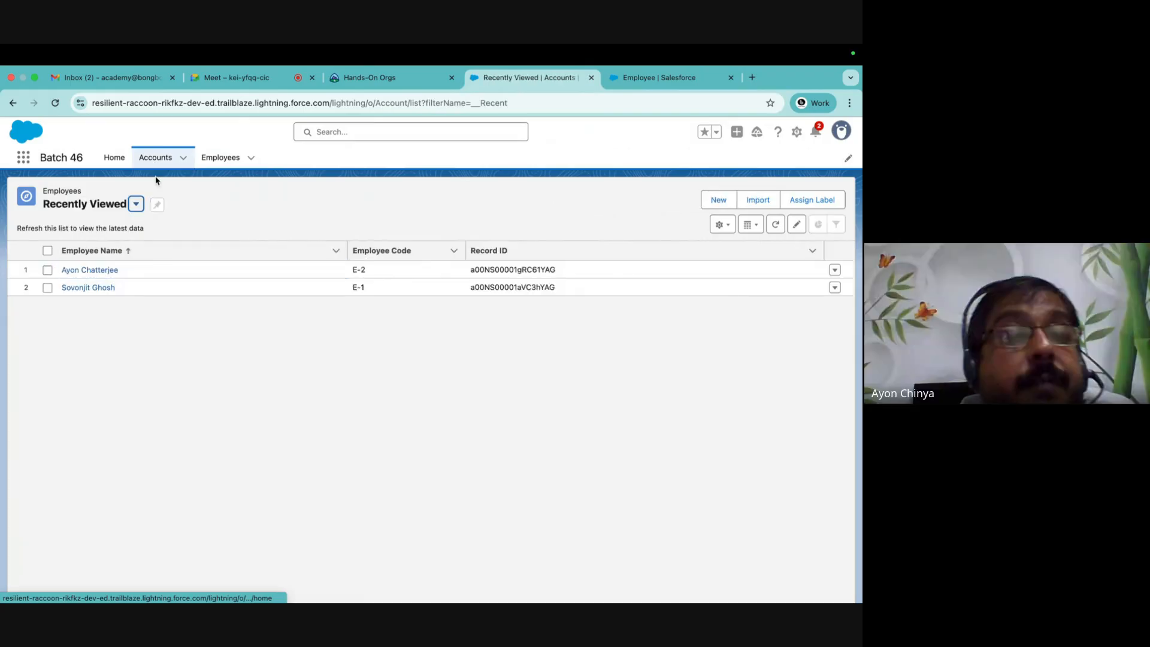
{"action": "left_click", "coordinate": [136, 204]}
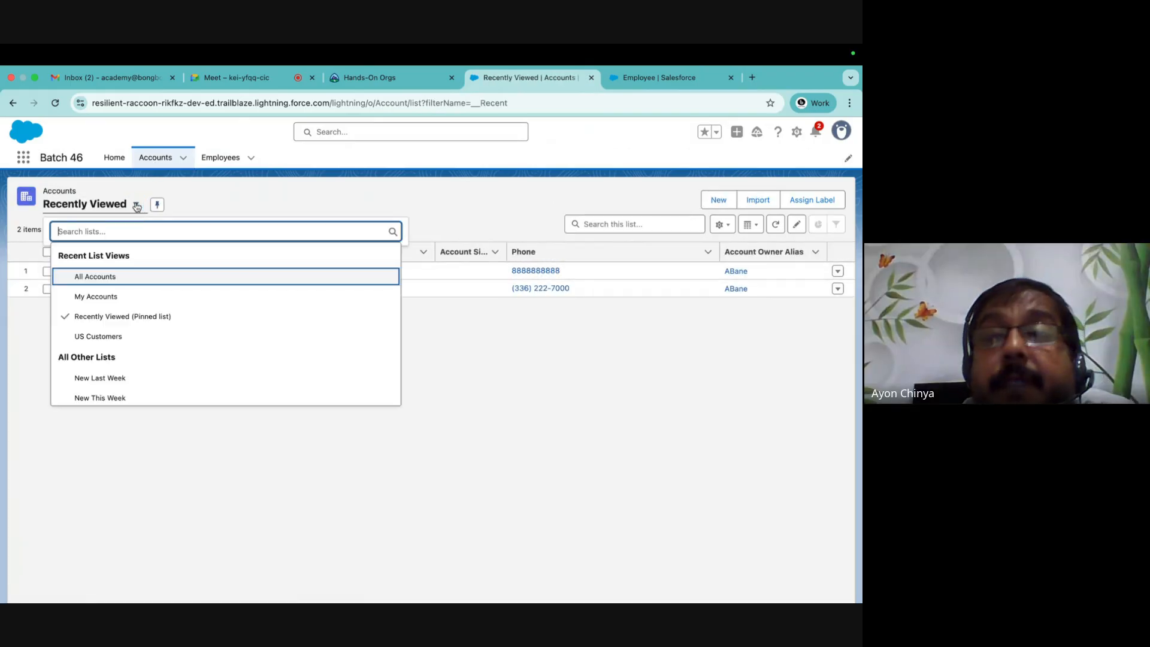
{"action": "left_click", "coordinate": [97, 278]}
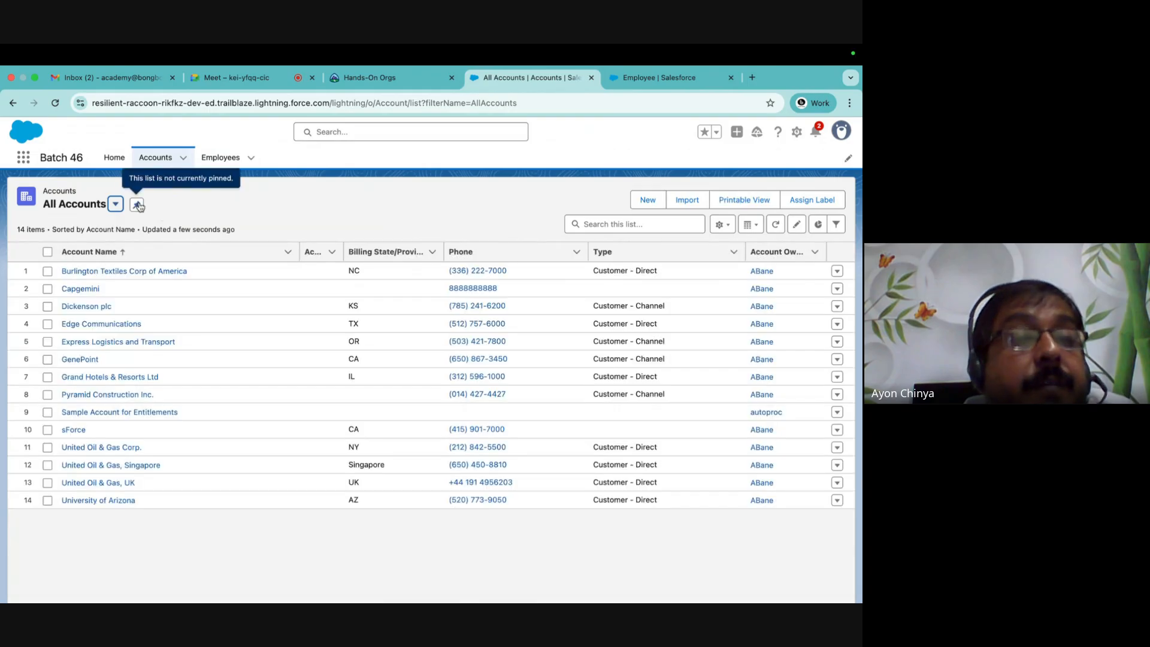
{"action": "left_click", "coordinate": [138, 204]}
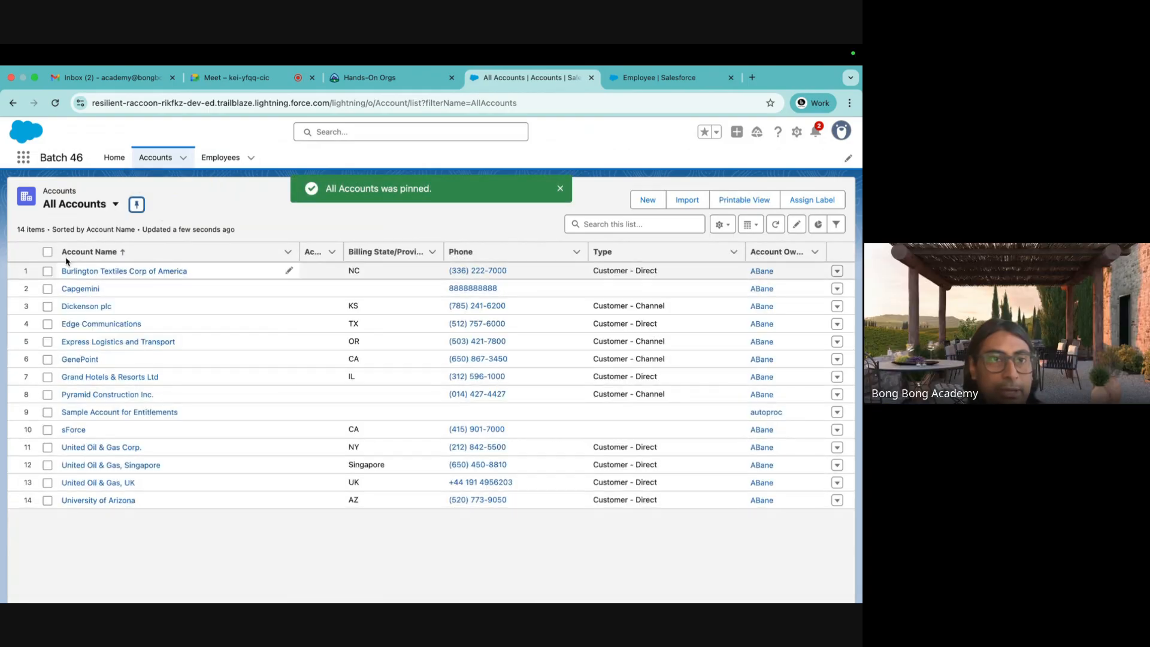
Compare the Employees and All Accounts lists, ending on All Accounts.
{"action": "left_click", "coordinate": [218, 158]}
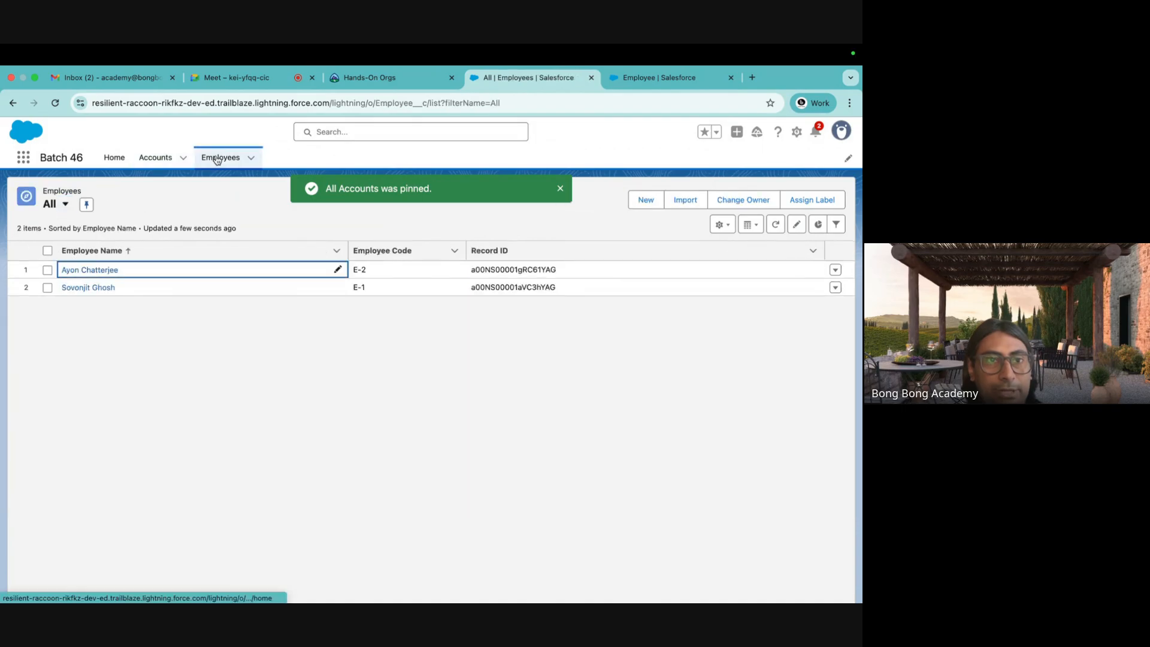
{"action": "left_click", "coordinate": [155, 158]}
{"action": "left_click", "coordinate": [220, 158]}
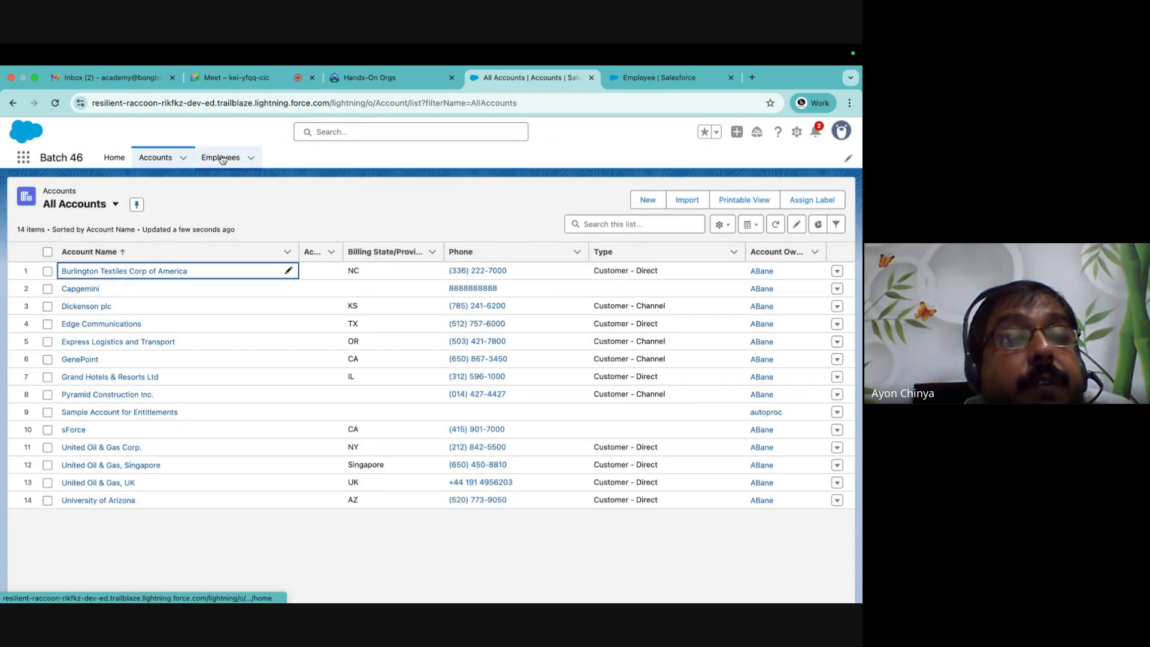
{"action": "left_click", "coordinate": [156, 158]}
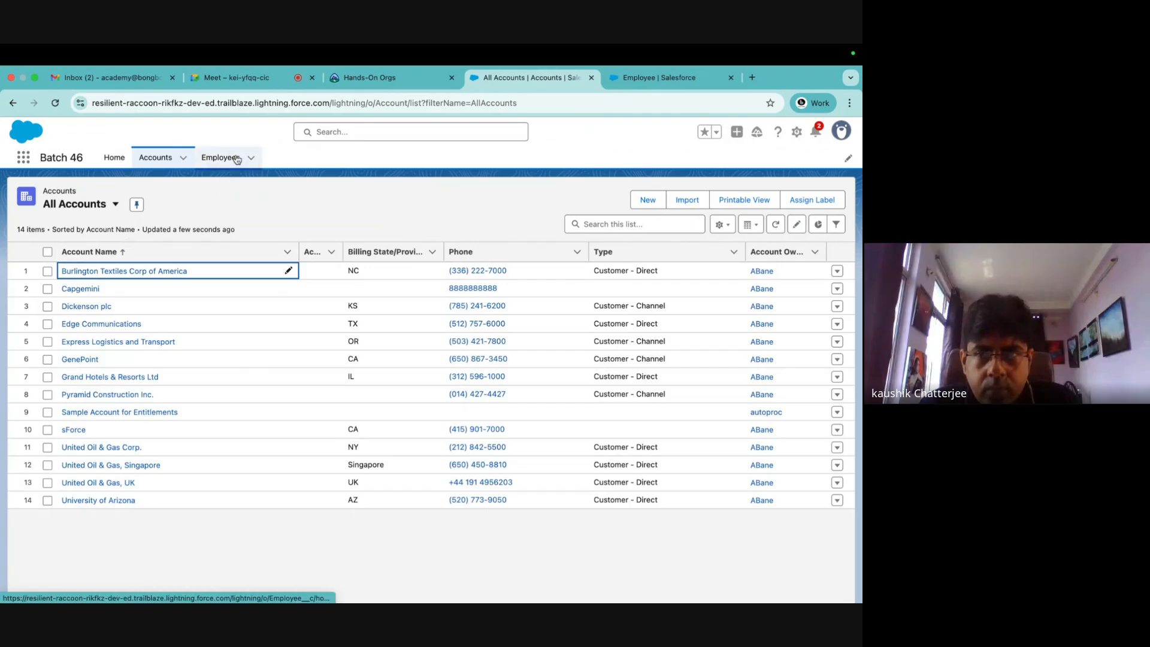
{"action": "left_click", "coordinate": [222, 158]}
{"action": "left_click", "coordinate": [159, 156]}
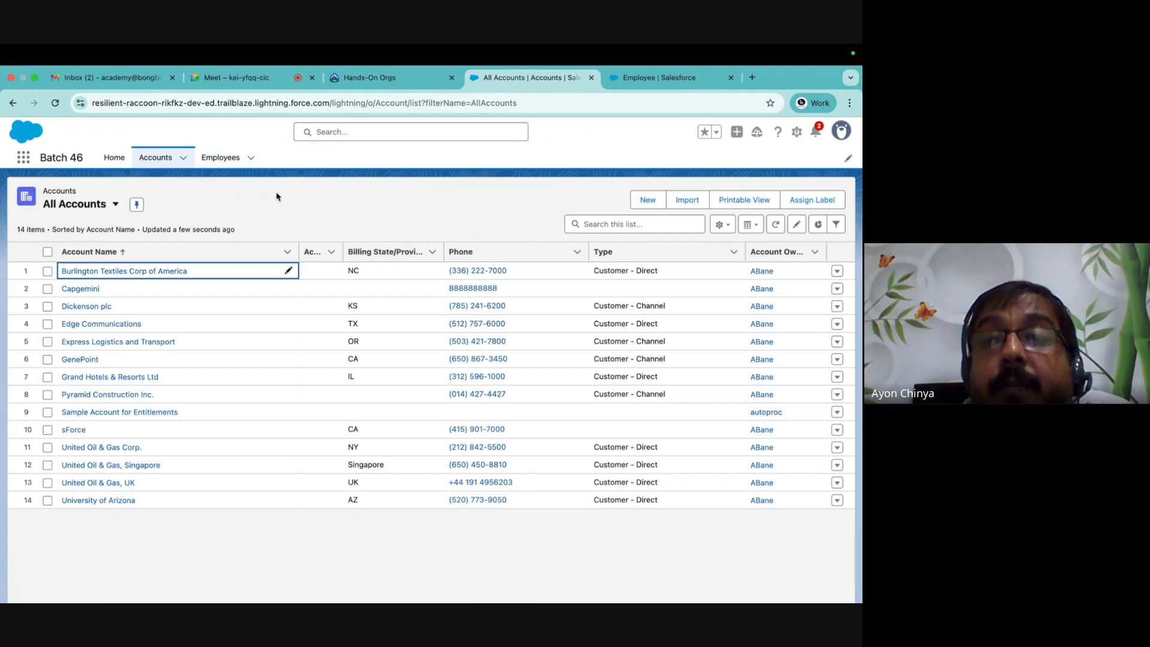
{"action": "mouse_move", "coordinate": [467, 599]}
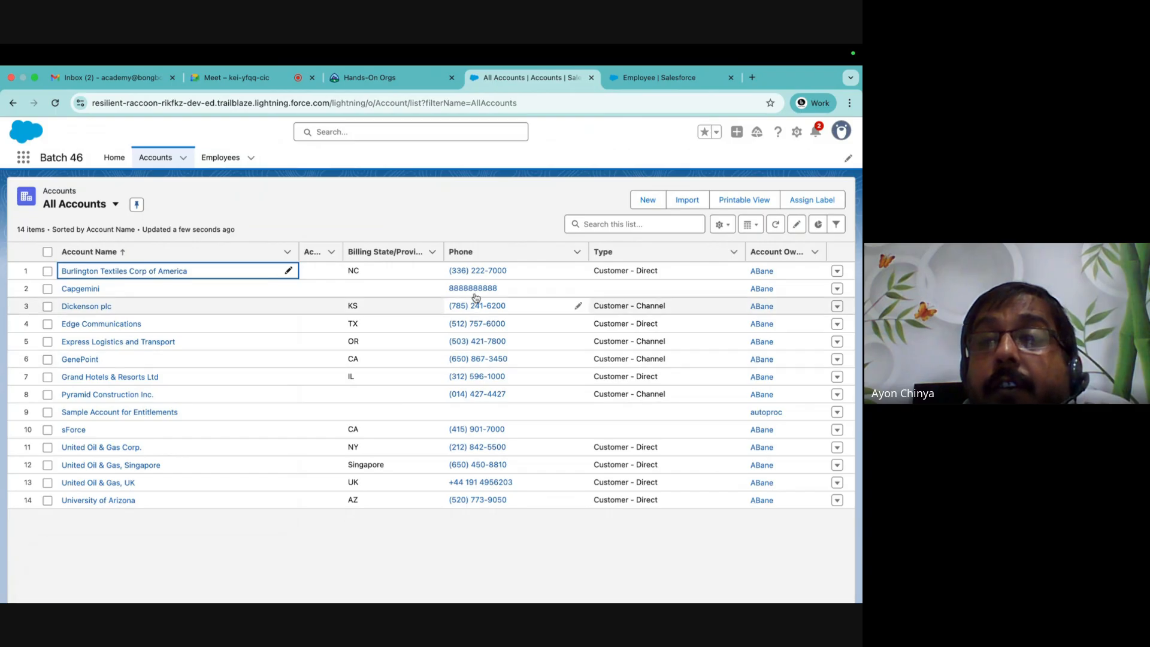
{"action": "mouse_move", "coordinate": [432, 599]}
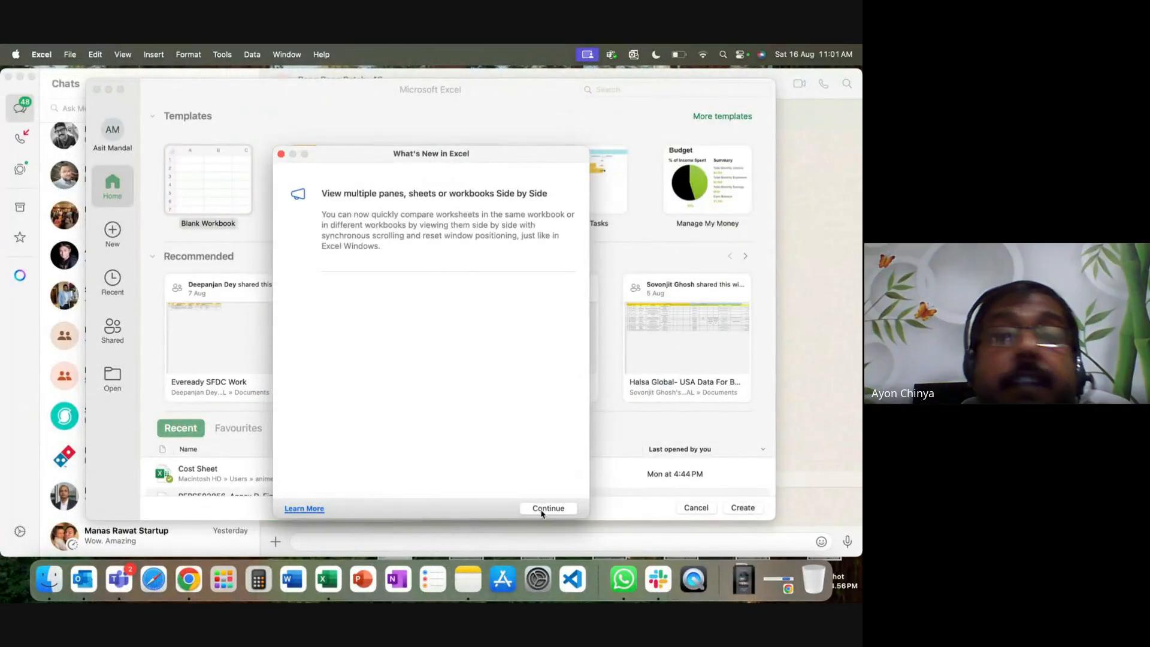
Create a blank Excel workbook and zoom in on the sheet.
{"action": "left_click", "coordinate": [543, 509]}
{"action": "left_click", "coordinate": [756, 507]}
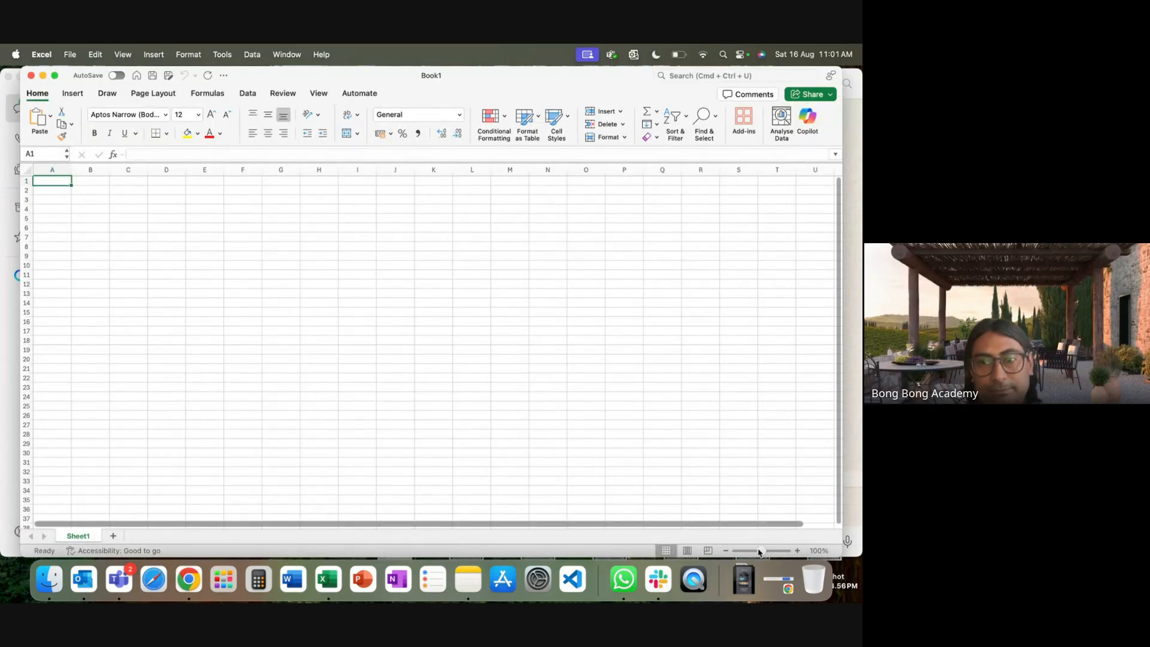
{"action": "left_click_drag", "start_coordinate": [759, 552], "coordinate": [779, 552]}
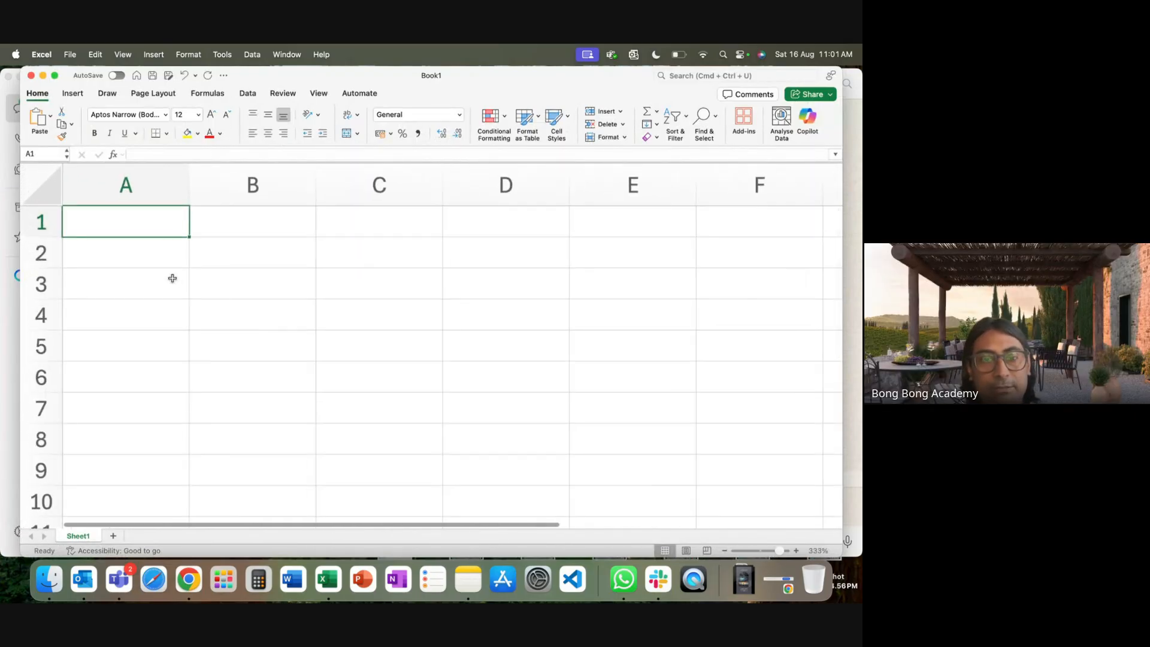
Try out labels in A3 and C3, ending with Object1 and Object2.
{"action": "left_click", "coordinate": [145, 281]}
{"action": "type", "text": "Table"}
{"action": "key", "text": "BackSpace"}
{"action": "key", "text": "BackSpace"}
{"action": "key", "text": "BackSpace"}
{"action": "key", "text": "BackSpace"}
{"action": "key", "text": "BackSpace"}
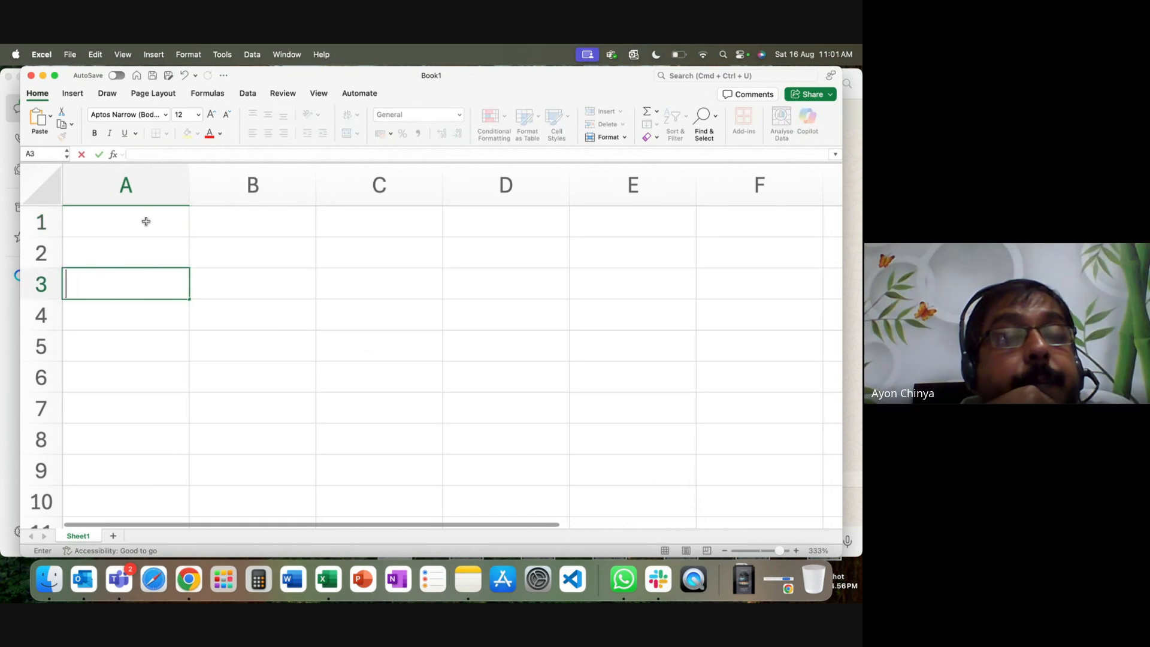
{"action": "type", "text": "Table1"}
{"action": "double_click", "coordinate": [375, 291]}
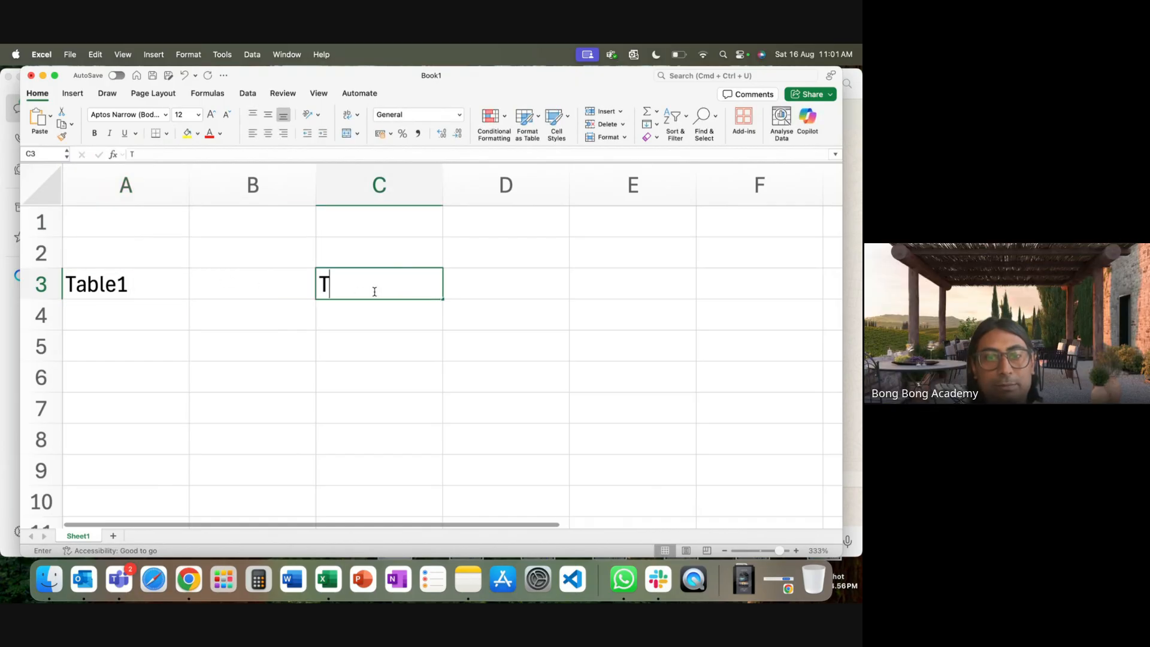
{"action": "type", "text": "Table2"}
{"action": "key", "text": "Return"}
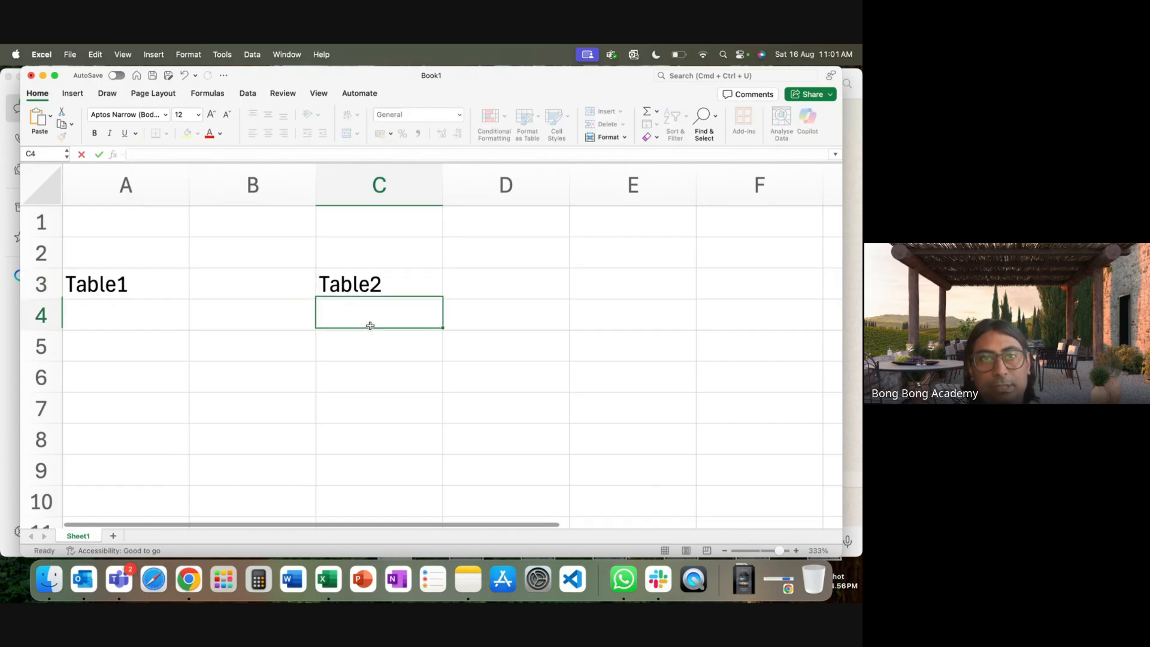
{"action": "left_click", "coordinate": [132, 285]}
{"action": "type", "text": "Object1"}
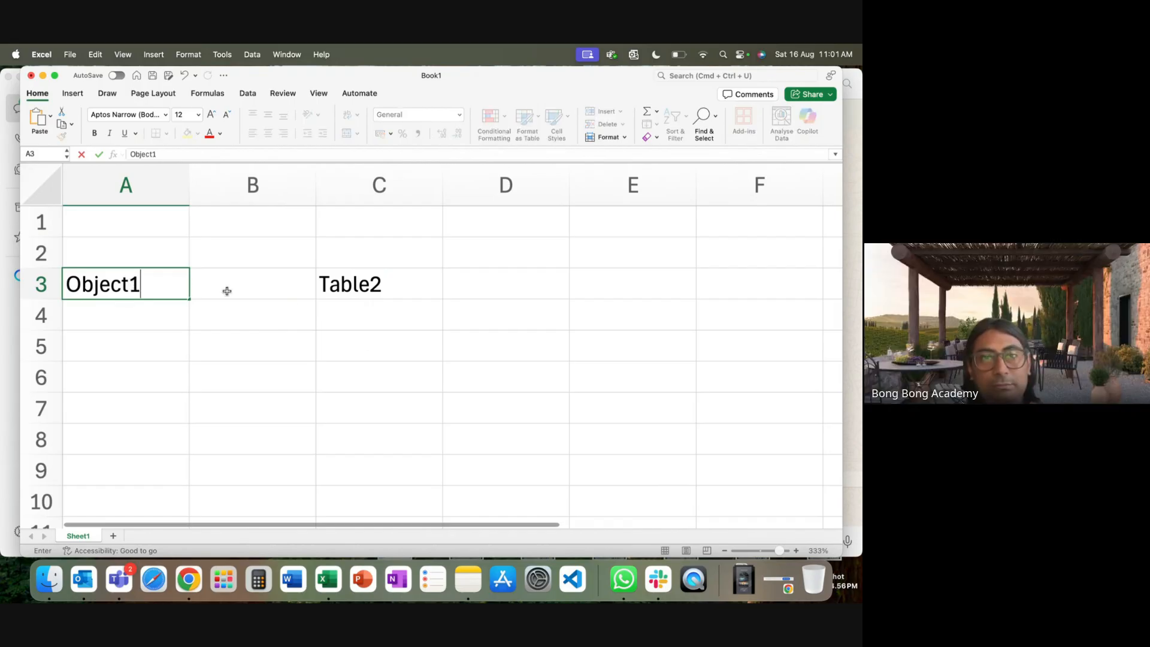
{"action": "left_click", "coordinate": [351, 285]}
{"action": "type", "text": "Object"}
{"action": "key", "text": "BackSpace"}
{"action": "type", "text": "2"}
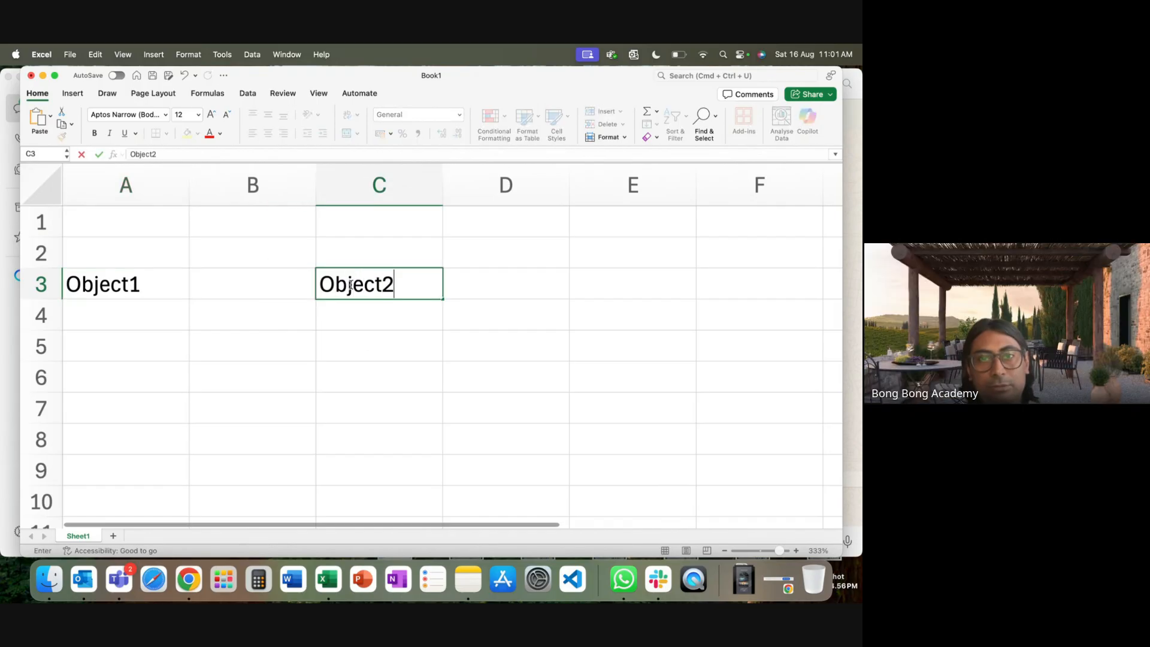
{"action": "key", "text": "Return"}
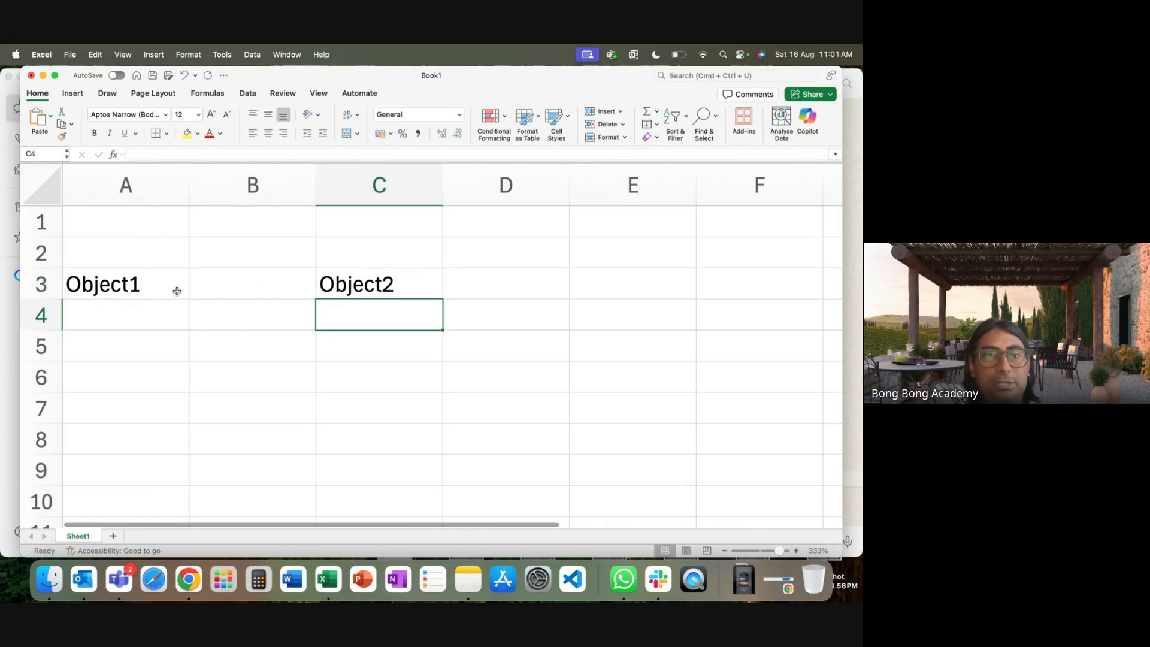
Clear the Object1 and Object2 labels from A3 and C3.
{"action": "left_click", "coordinate": [156, 319]}
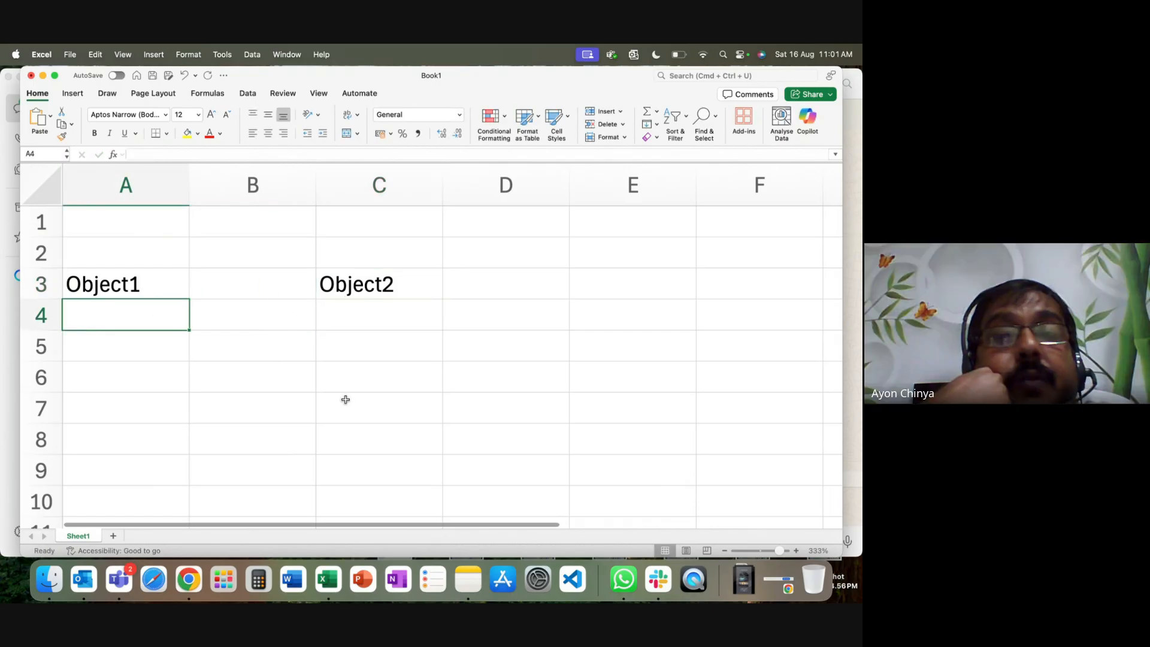
{"action": "left_click", "coordinate": [134, 282]}
{"action": "key", "text": "BackSpace"}
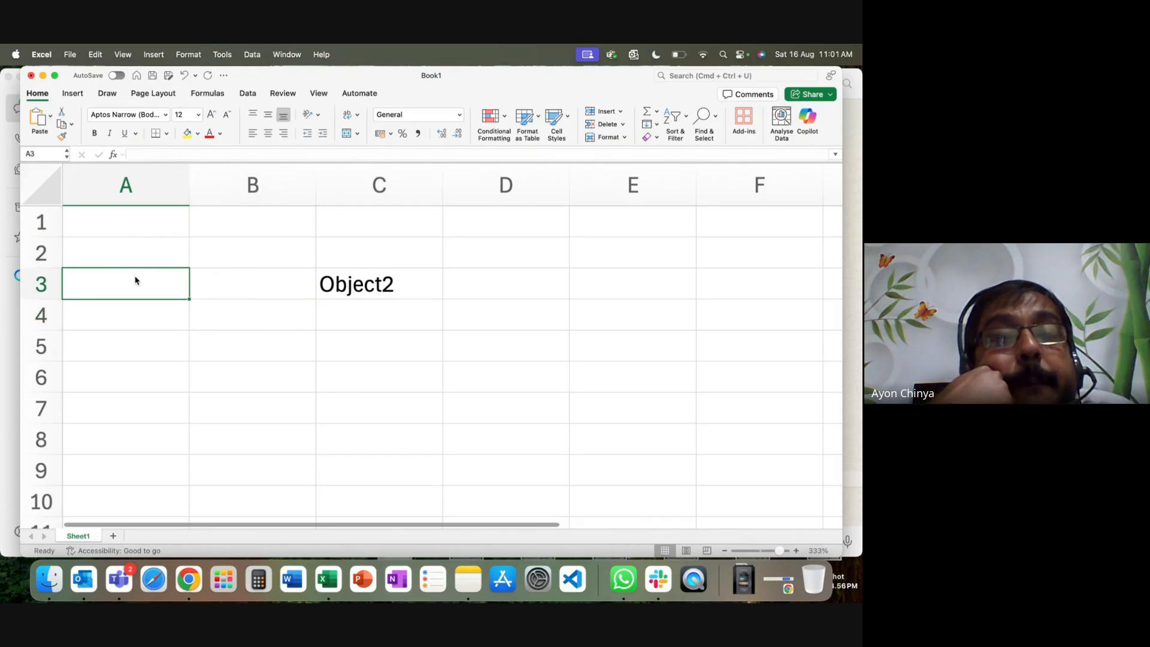
{"action": "left_click", "coordinate": [359, 282]}
{"action": "key", "text": "BackSpace"}
Add the headings Account in A1 and Contact in C1, and widen column C slightly.
{"action": "left_click", "coordinate": [168, 220]}
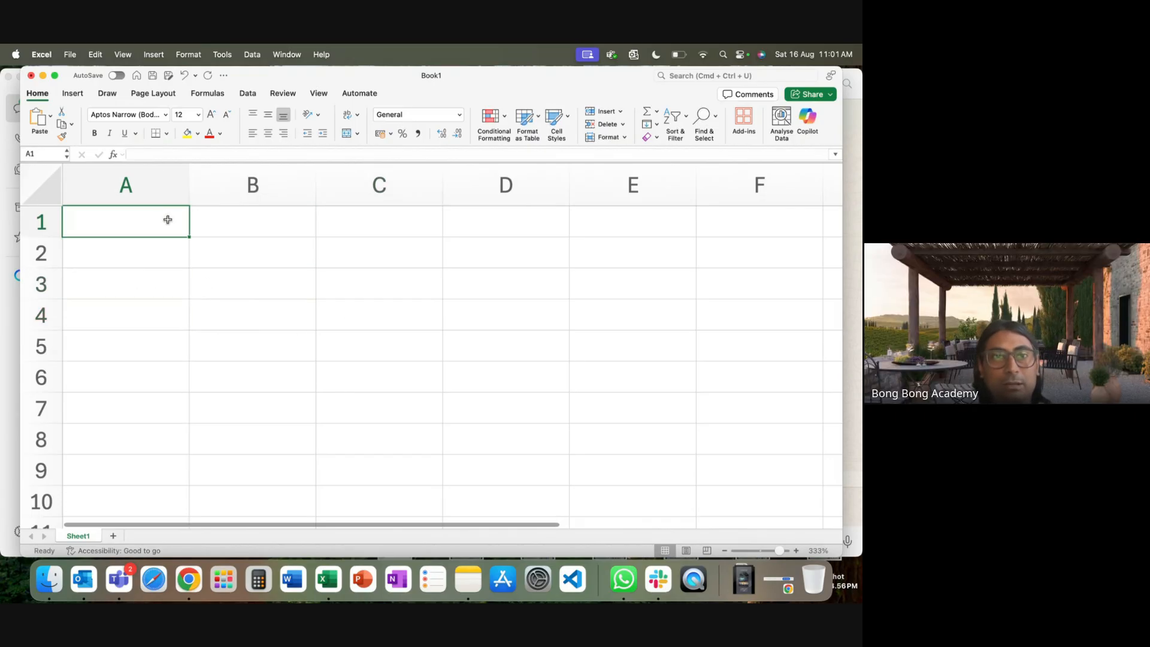
{"action": "type", "text": "Accoubt"}
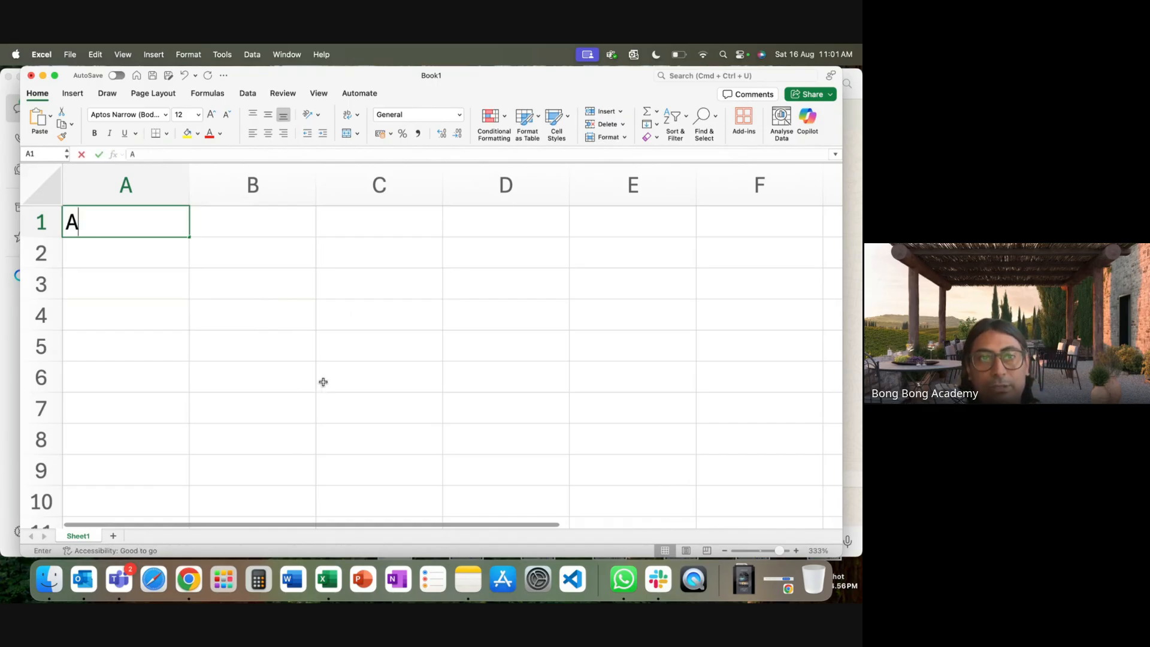
{"action": "key", "text": "BackSpace"}
{"action": "key", "text": "BackSpace"}
{"action": "type", "text": "bt"}
{"action": "key", "text": "BackSpace"}
{"action": "key", "text": "BackSpace"}
{"action": "type", "text": "nt"}
{"action": "key", "text": "Tab"}
{"action": "key", "text": "Tab"}
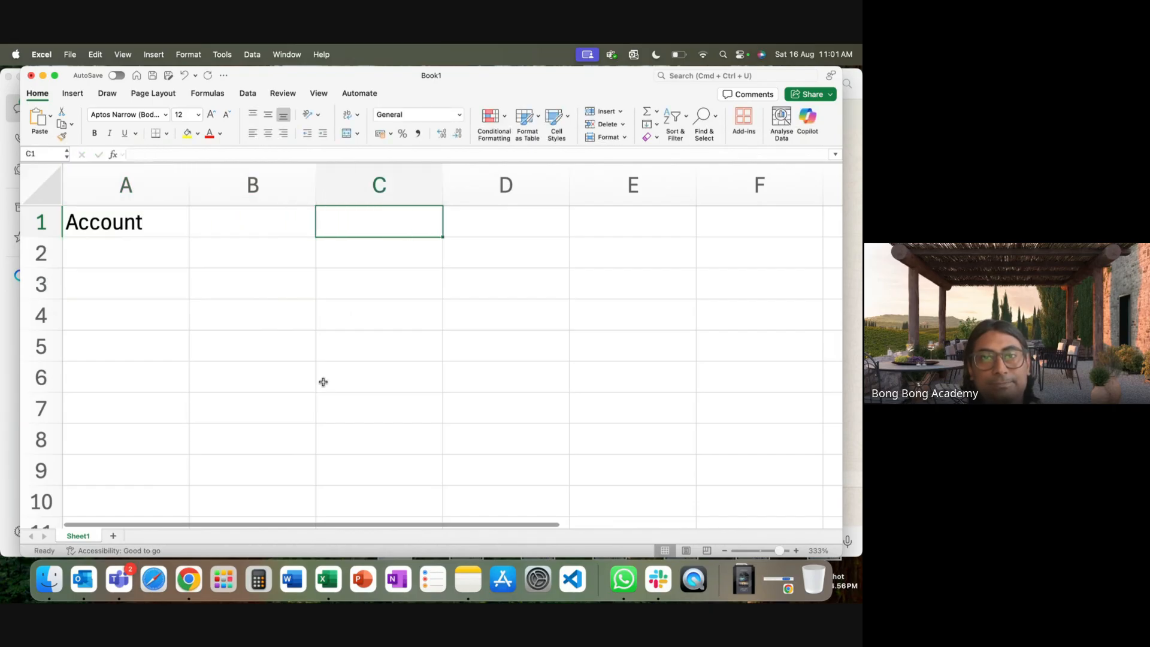
{"action": "type", "text": "Contact"}
{"action": "left_click", "coordinate": [405, 291]}
{"action": "left_click", "coordinate": [128, 228]}
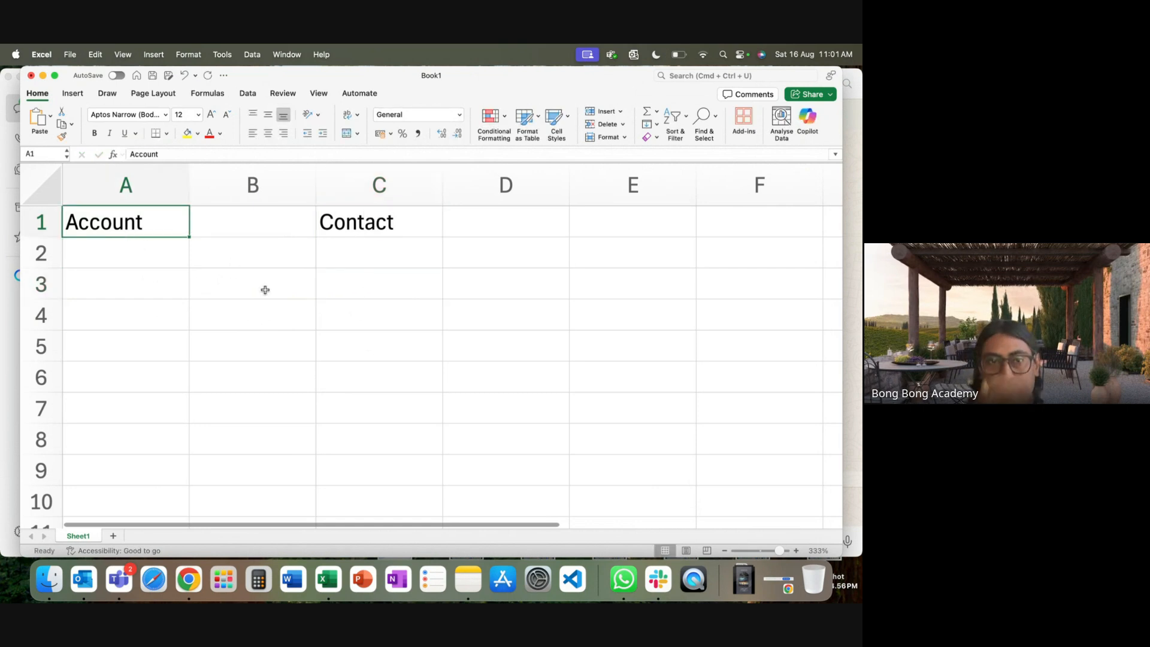
{"action": "left_click", "coordinate": [395, 218]}
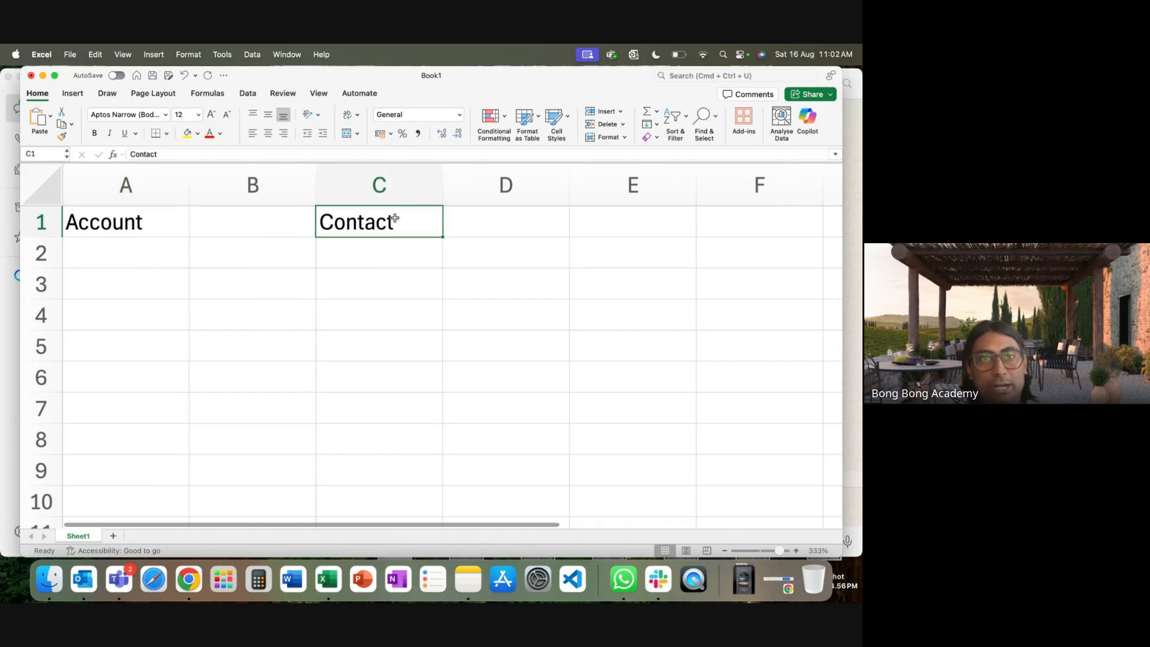
{"action": "mouse_move", "coordinate": [445, 191]}
{"action": "left_mouse_down"}
{"action": "mouse_move", "coordinate": [506, 183]}
{"action": "mouse_move", "coordinate": [465, 188]}
{"action": "left_mouse_up"}
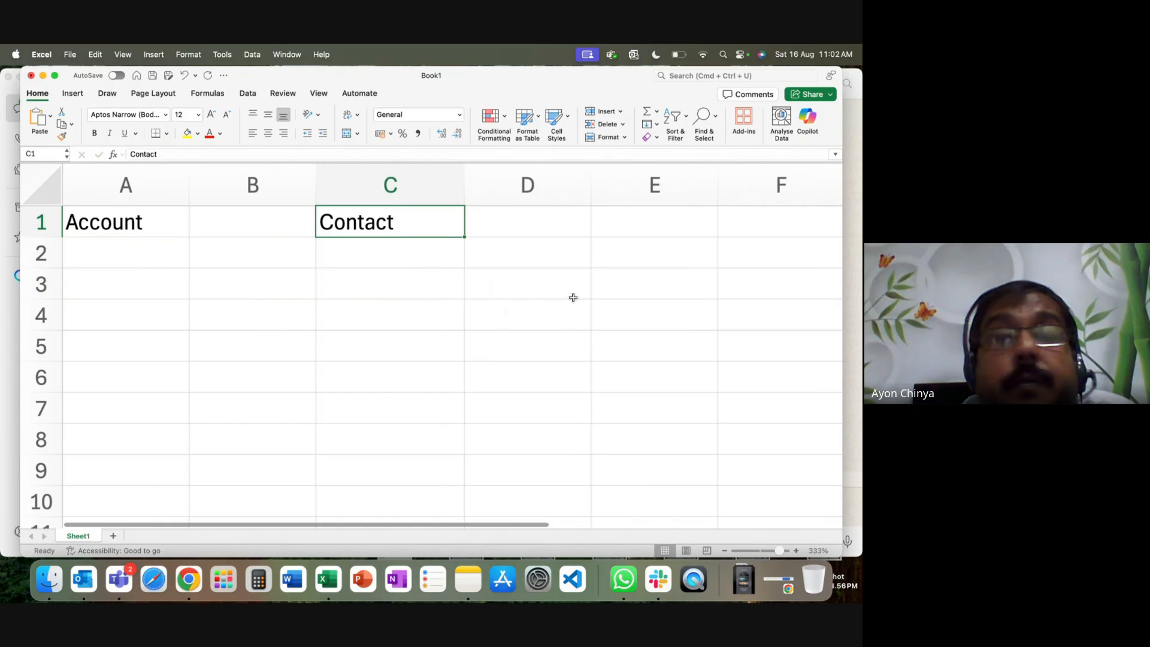
Enter the relationship types 1:1, 1:n and n:n in B4, B5 and B6.
{"action": "left_click", "coordinate": [175, 321]}
{"action": "left_click", "coordinate": [277, 329]}
{"action": "type", "text": "1:1"}
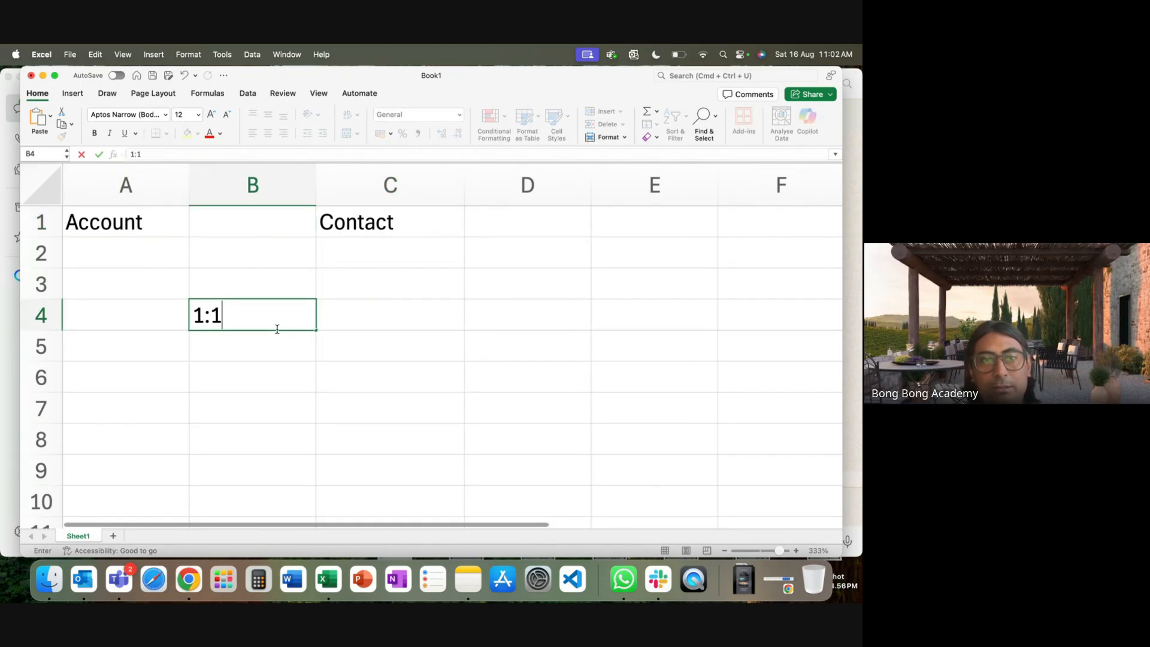
{"action": "key", "text": "Return"}
{"action": "type", "text": "1"}
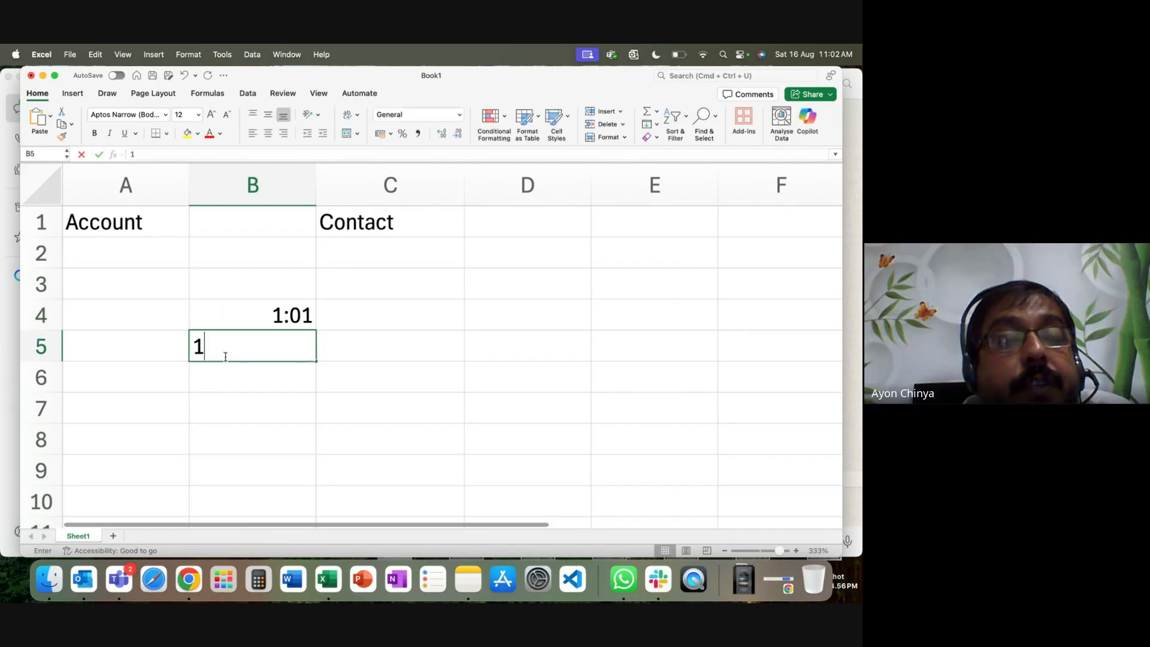
{"action": "type", "text": ":n"}
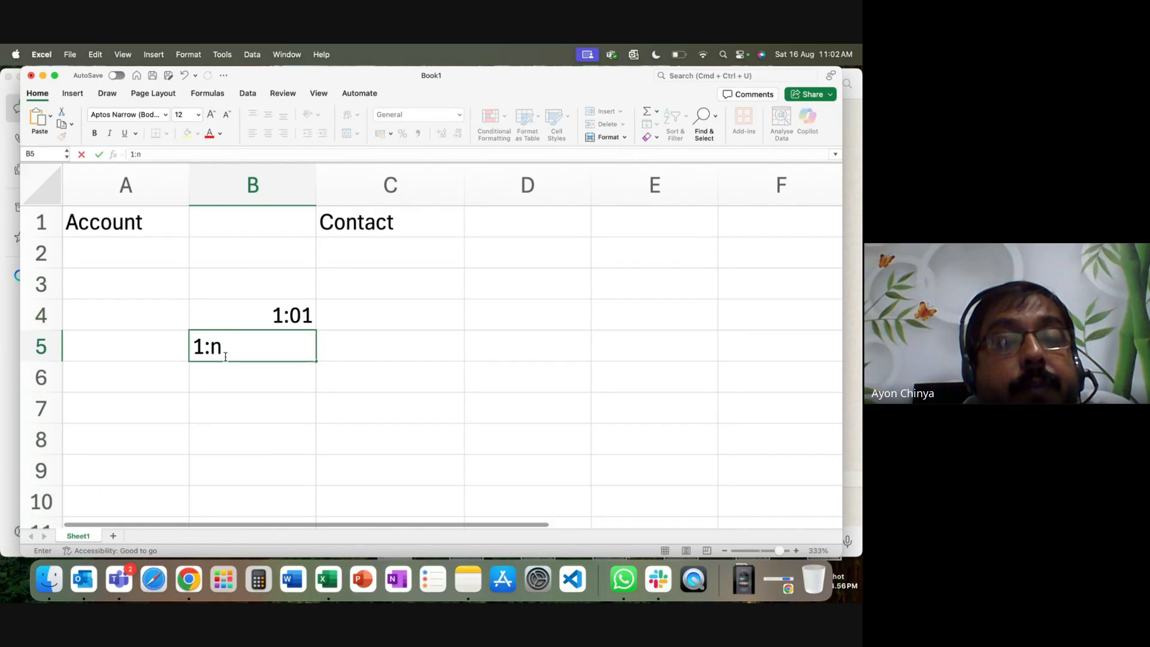
{"action": "key", "text": "Return"}
{"action": "type", "text": "n:n"}
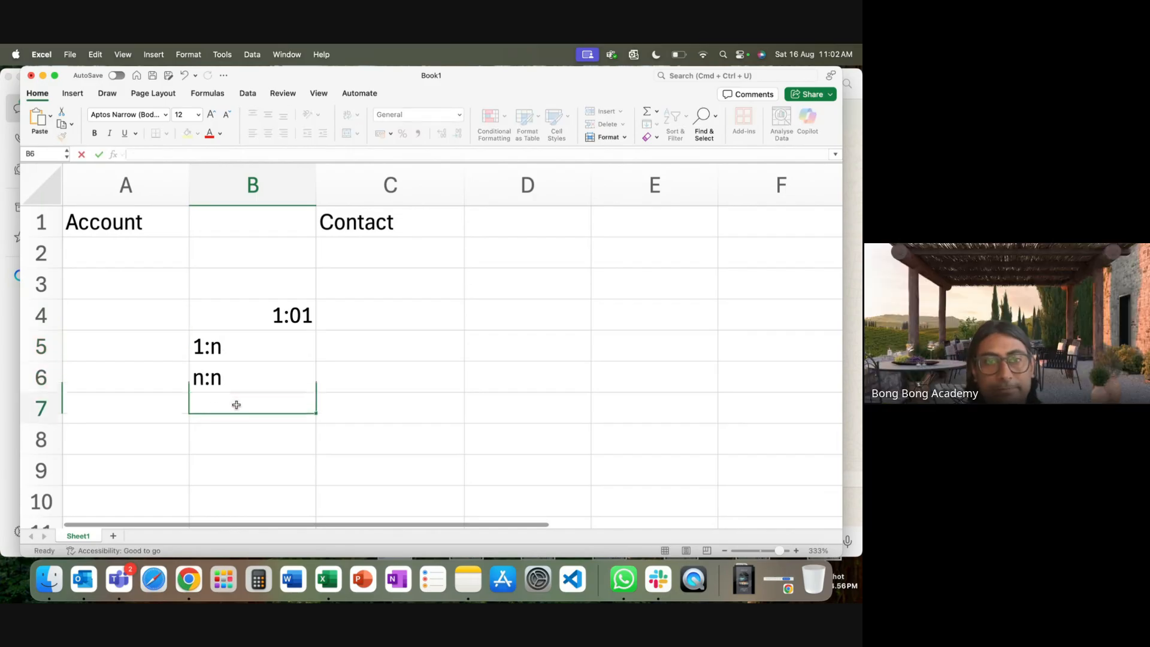
{"action": "key", "text": "Return"}
Narrow column A to fit the Account heading.
{"action": "left_click_drag", "start_coordinate": [262, 313], "coordinate": [260, 370]}
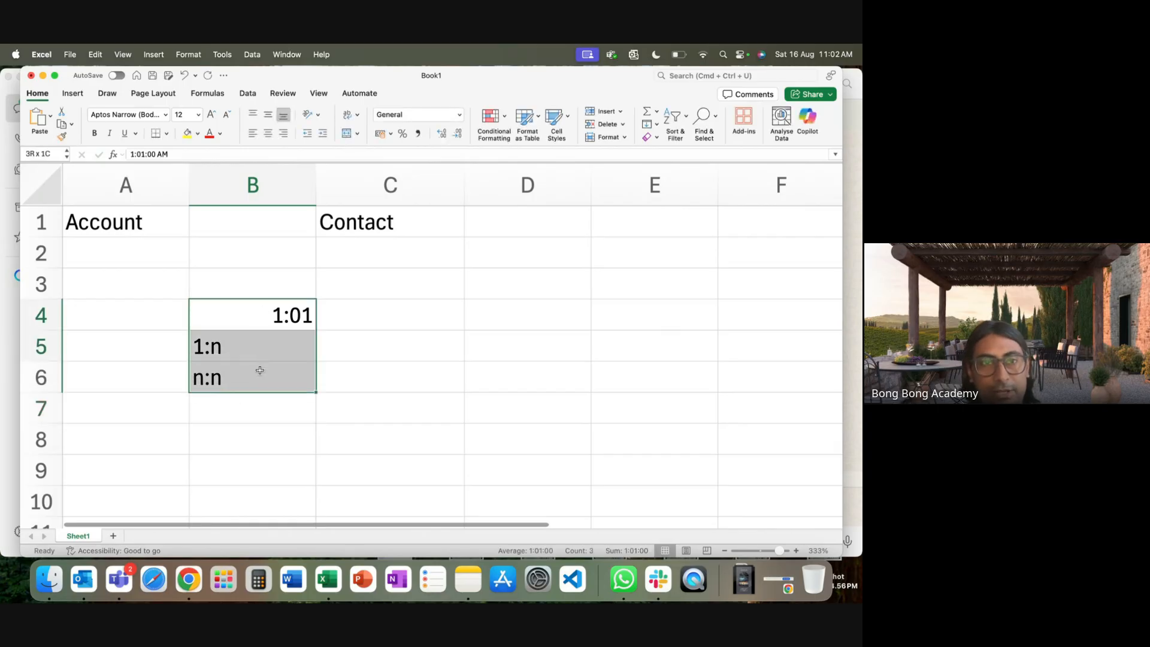
{"action": "left_click", "coordinate": [124, 222]}
{"action": "left_click", "coordinate": [390, 227]}
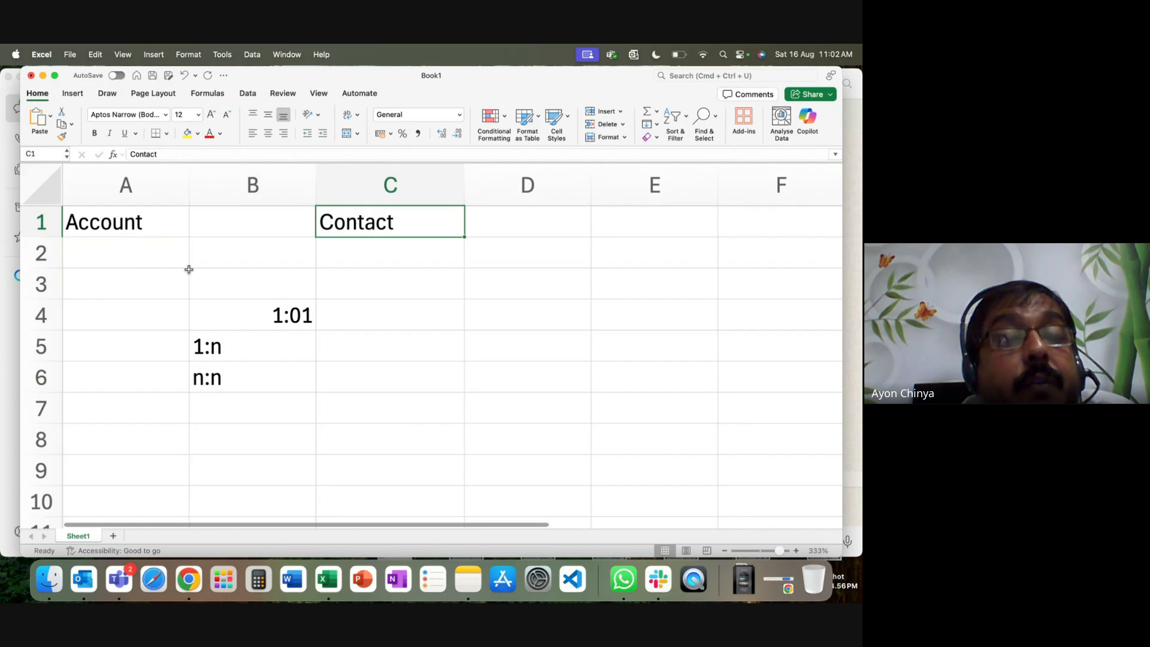
{"action": "left_click_drag", "start_coordinate": [189, 193], "coordinate": [154, 193]}
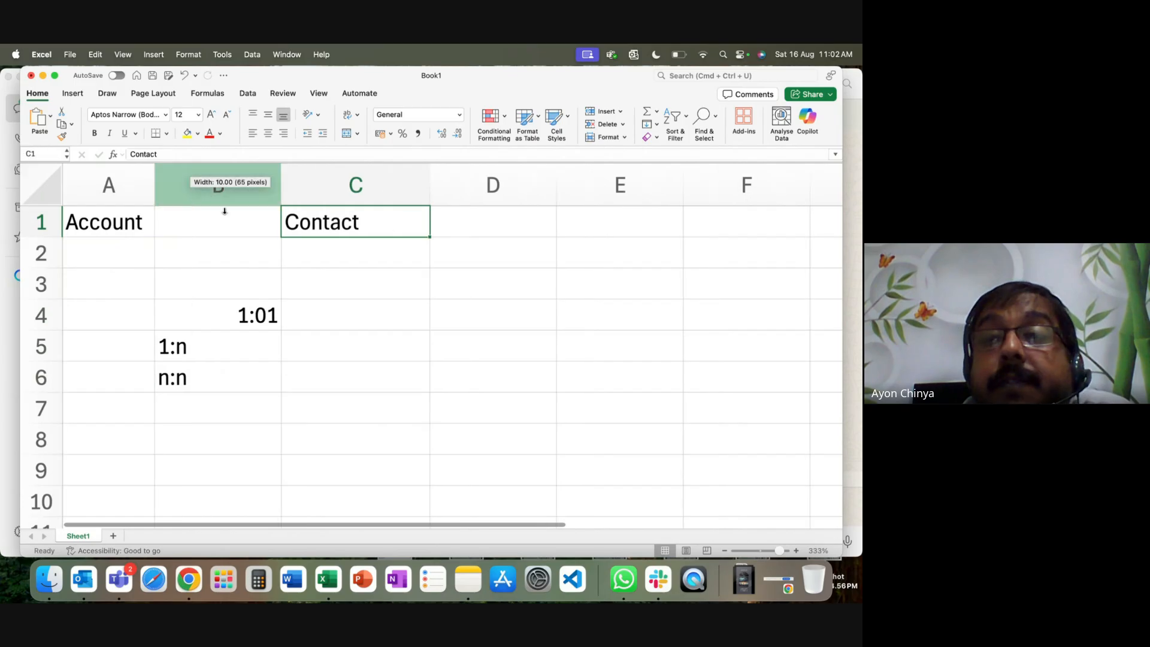
Enter 1:n in B1 between the Account and Contact headings.
{"action": "left_click", "coordinate": [219, 228]}
{"action": "type", "text": "1"}
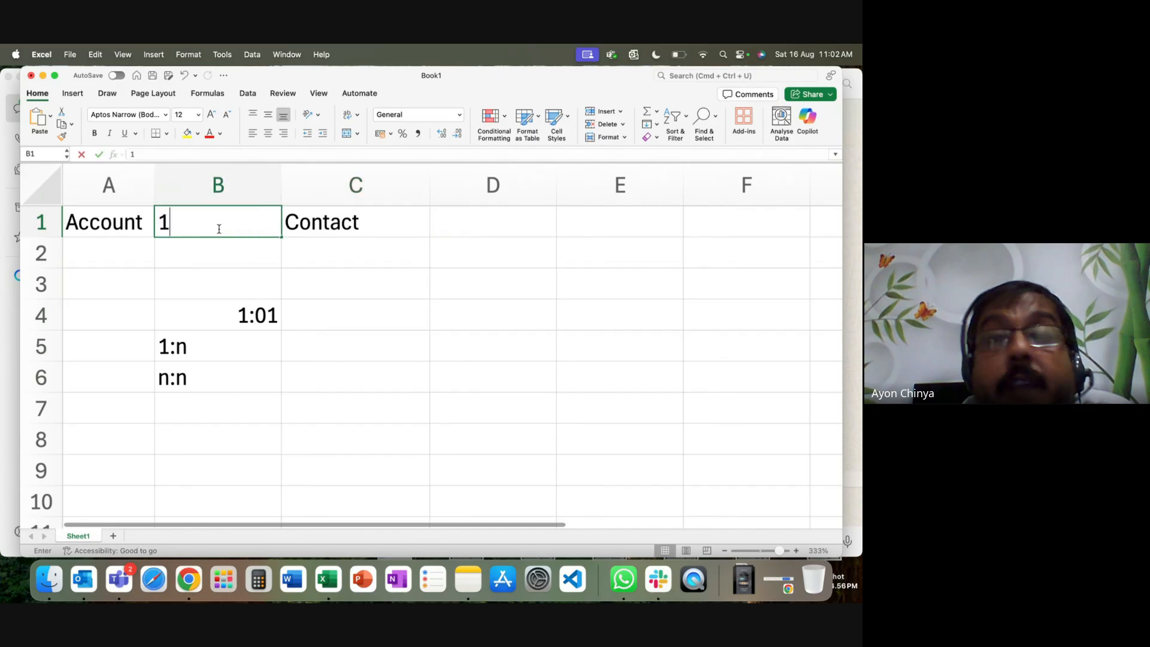
{"action": "type", "text": ":n"}
{"action": "left_click", "coordinate": [225, 286]}
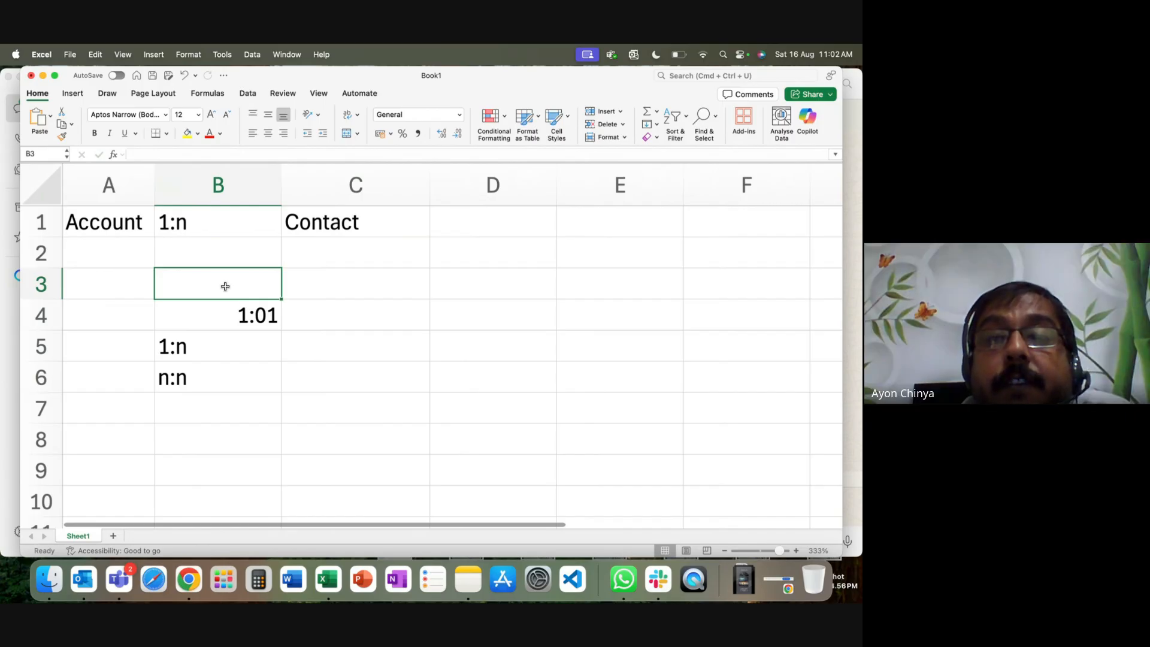
{"action": "left_click", "coordinate": [318, 219]}
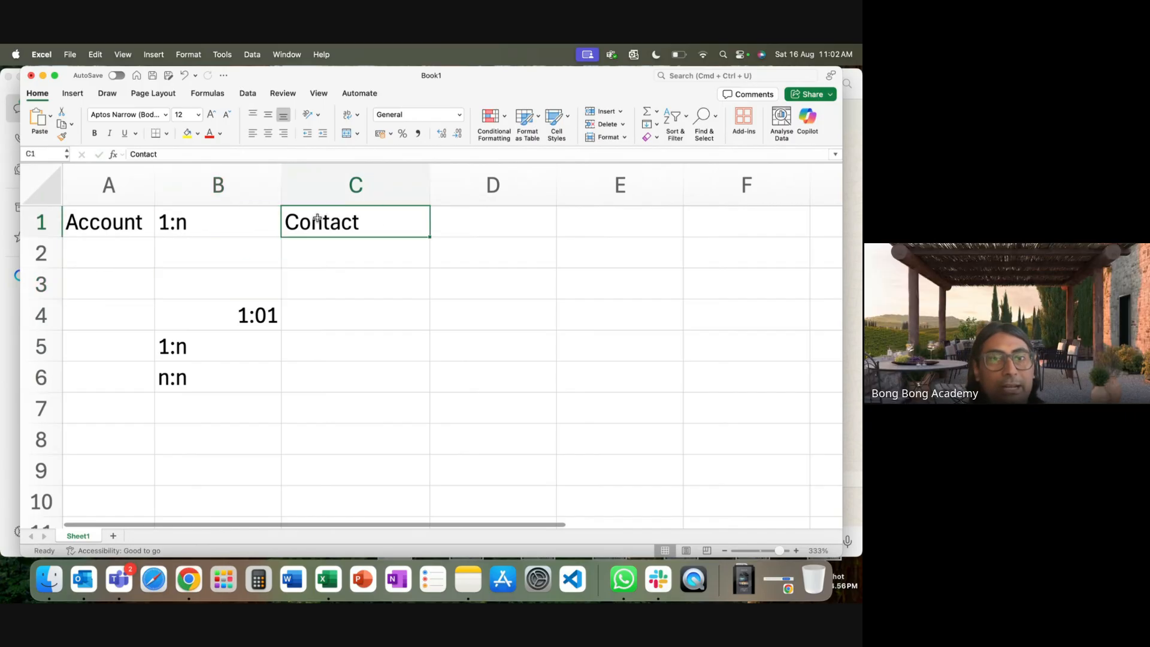
{"action": "left_click", "coordinate": [110, 219]}
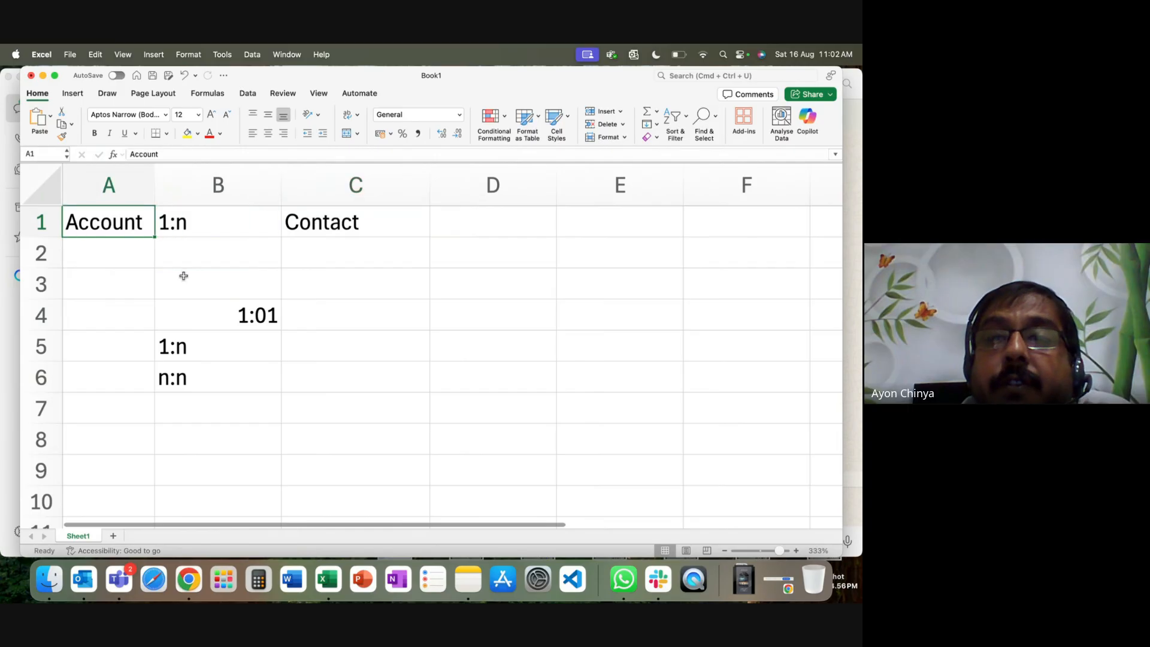
Autofit column B to its contents.
{"action": "double_click", "coordinate": [279, 192]}
{"action": "left_click", "coordinate": [243, 228]}
{"action": "left_click", "coordinate": [102, 227]}
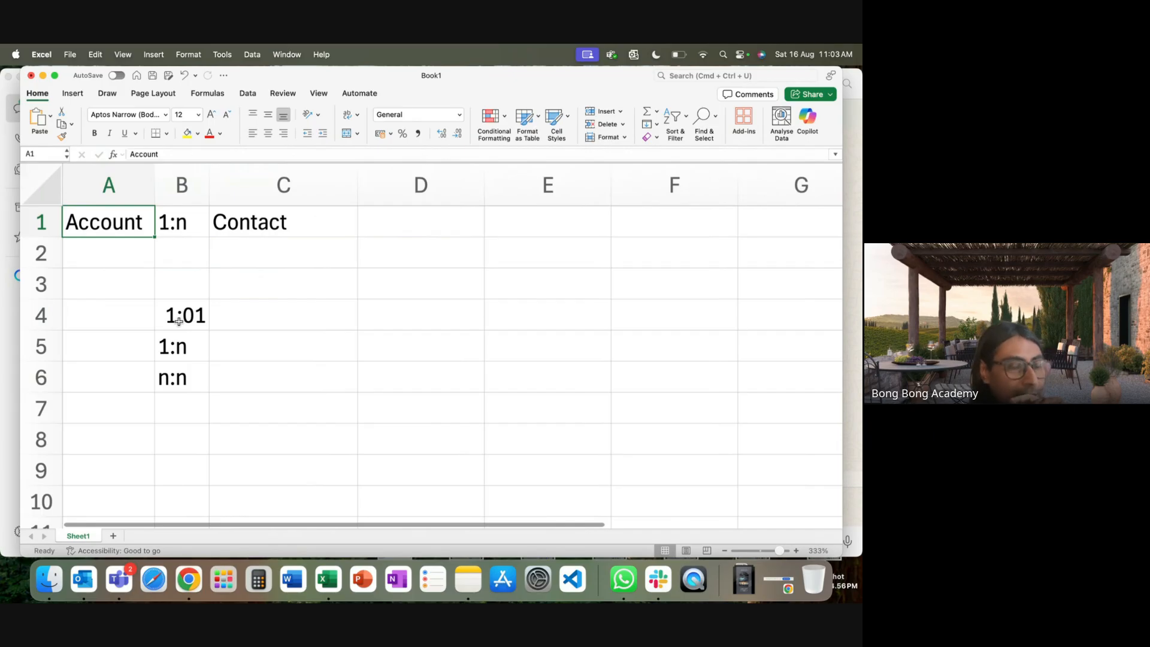
{"action": "left_click", "coordinate": [269, 219]}
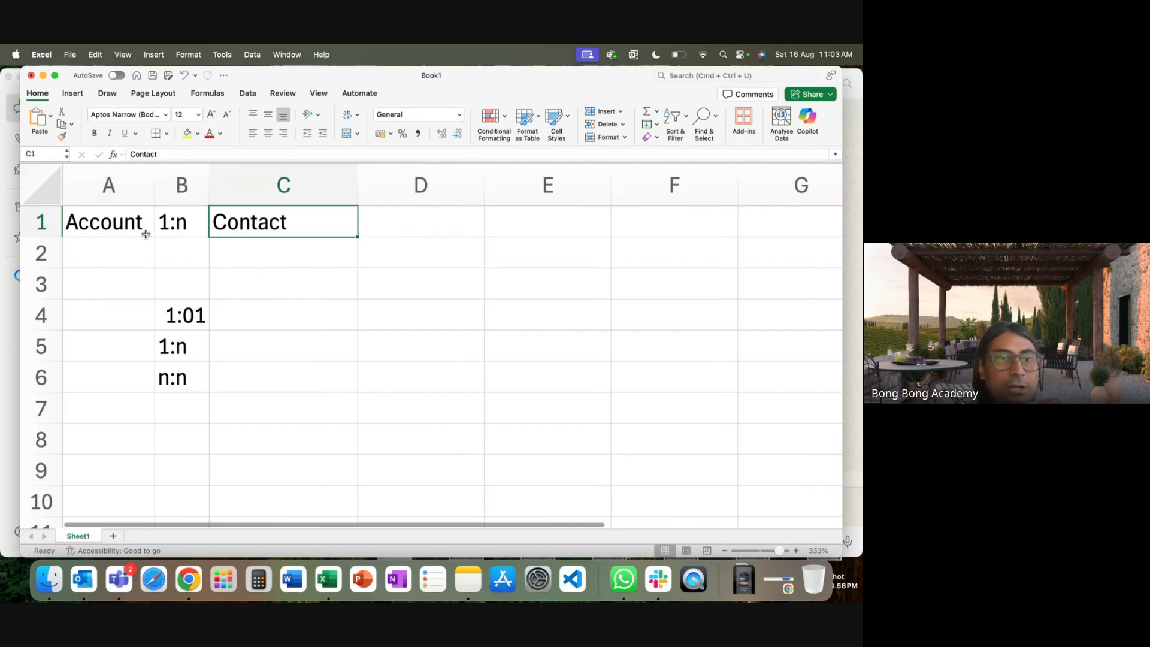
{"action": "left_click", "coordinate": [109, 226]}
Change B1 to n:1, then reopen it and delete the trailing 1.
{"action": "left_click", "coordinate": [187, 223]}
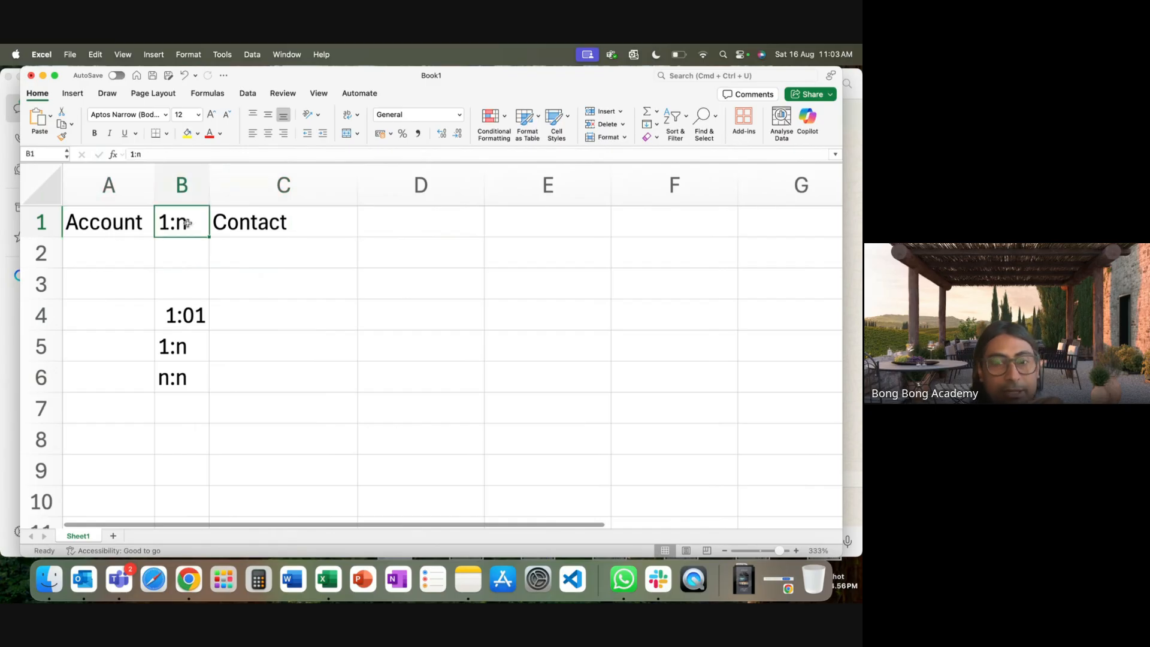
{"action": "type", "text": "n:1"}
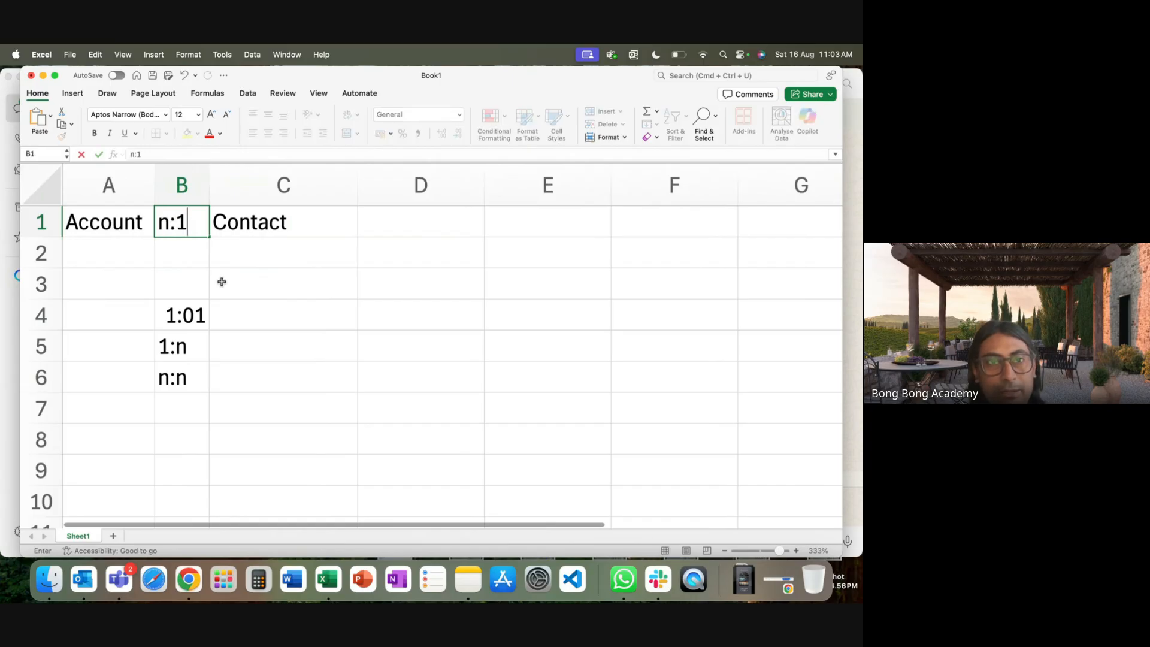
{"action": "left_click", "coordinate": [218, 276]}
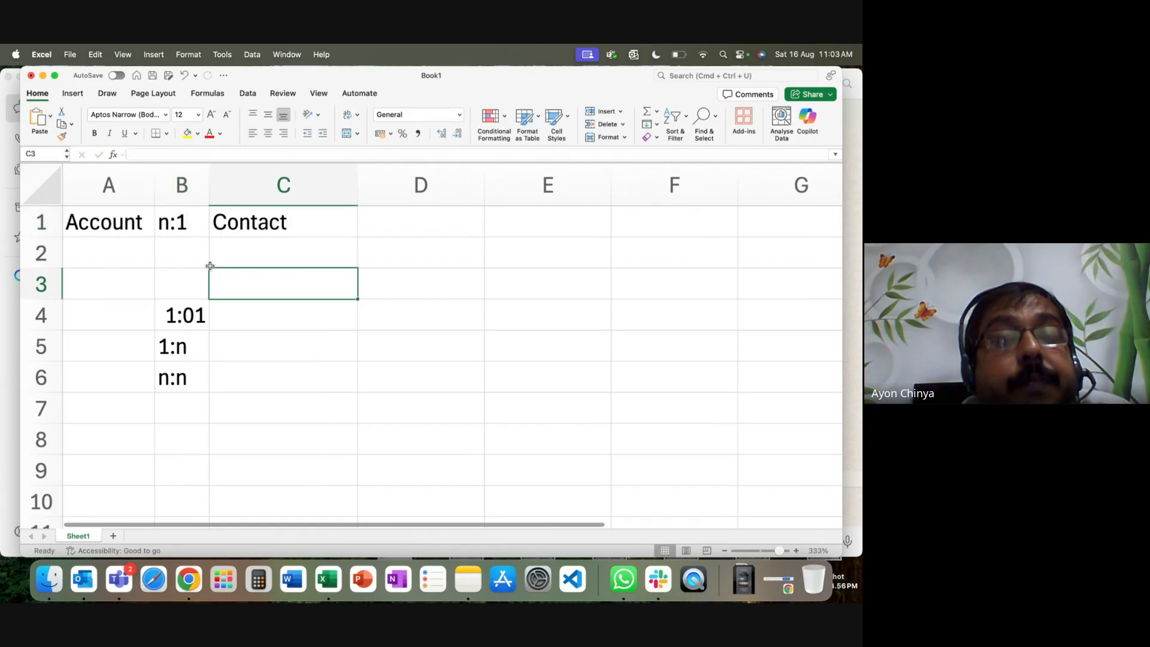
{"action": "double_click", "coordinate": [182, 217]}
{"action": "key", "text": "BackSpace"}
Complete the B1 label as n:n between Account and Contact.
{"action": "type", "text": "n"}
{"action": "left_click", "coordinate": [242, 274]}
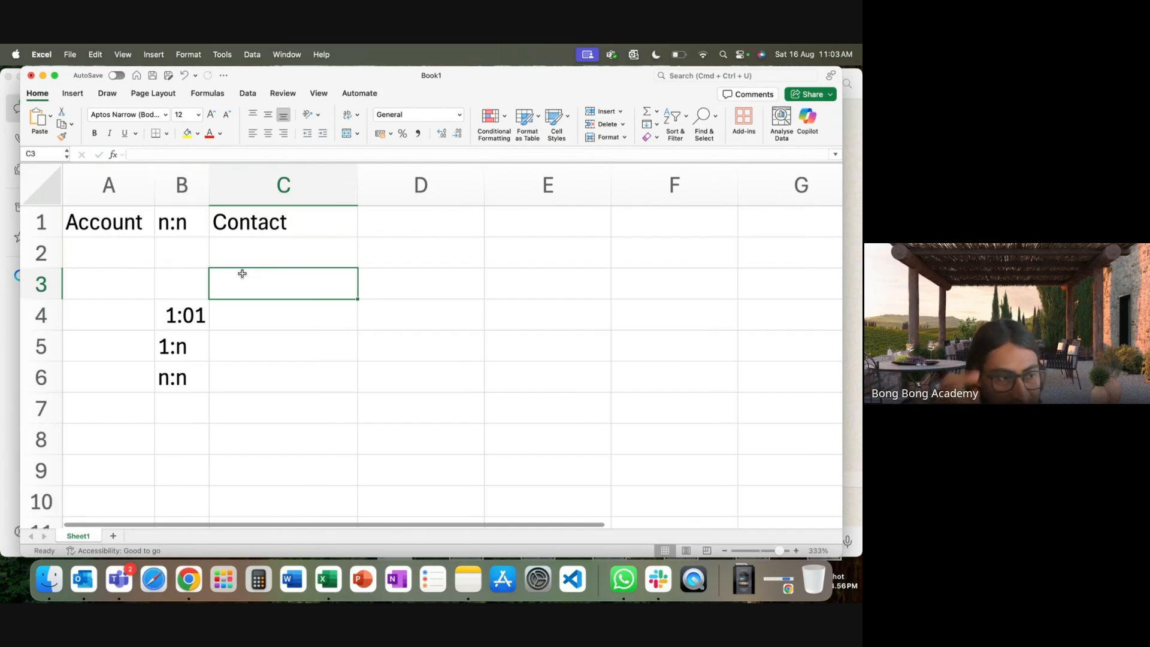
{"action": "left_click", "coordinate": [104, 228]}
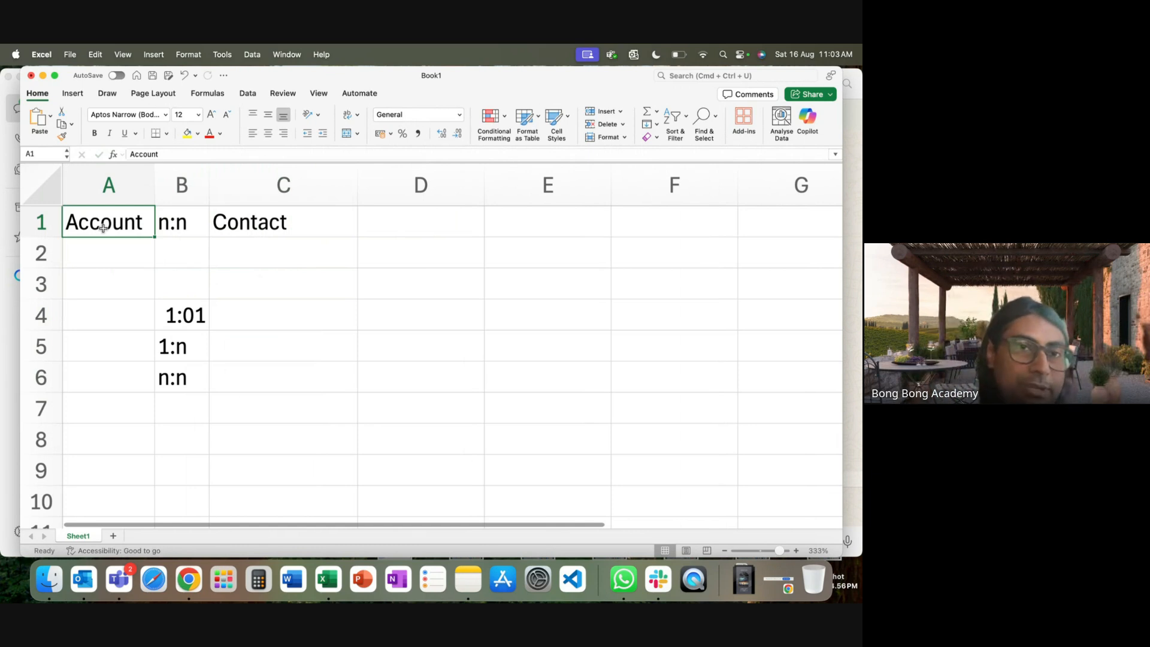
{"action": "left_click", "coordinate": [313, 221]}
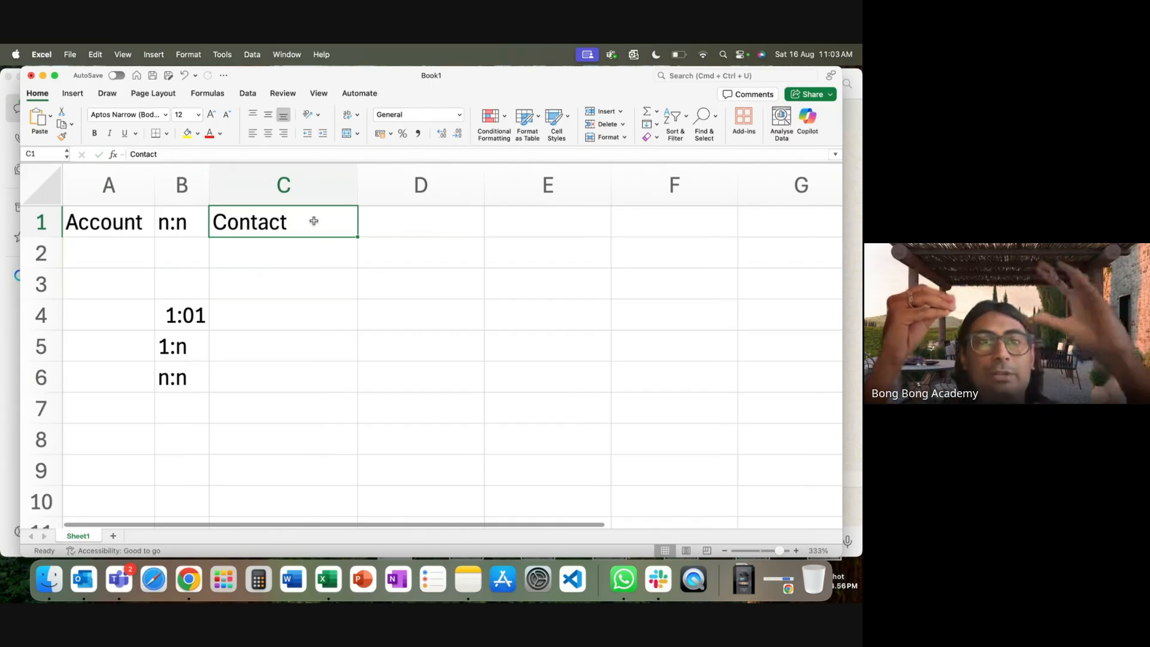
{"action": "left_click", "coordinate": [316, 222]}
{"action": "left_click", "coordinate": [150, 234]}
{"action": "left_click", "coordinate": [274, 226]}
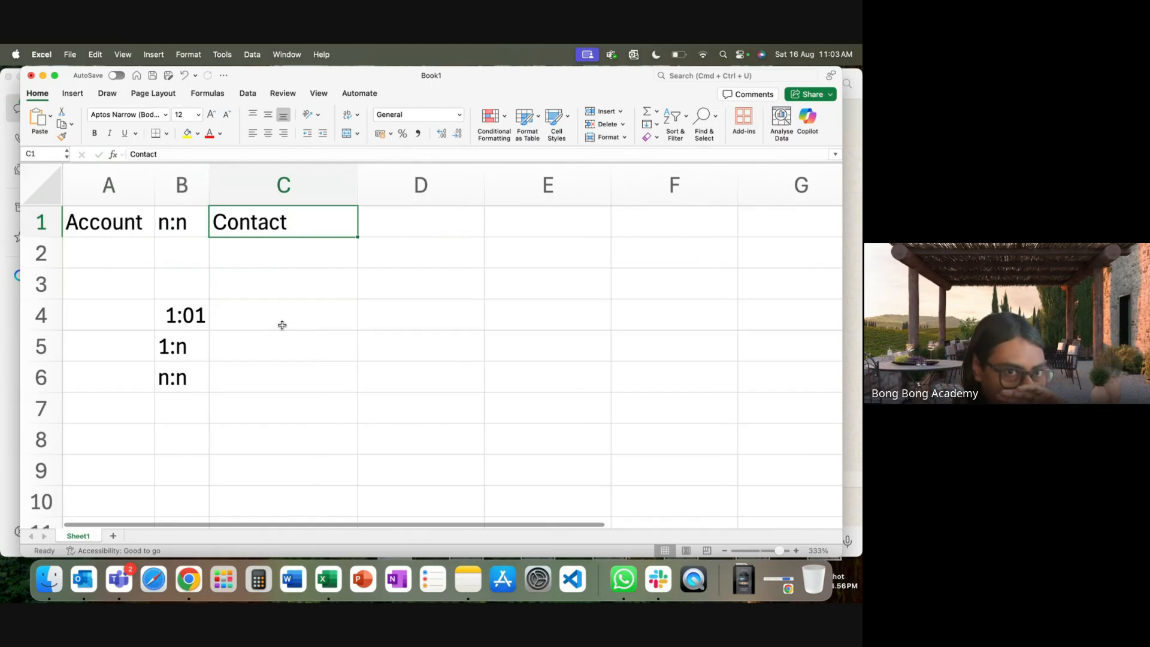
Inspect the 1:01 value in B4, leaving it unchanged.
{"action": "double_click", "coordinate": [195, 320]}
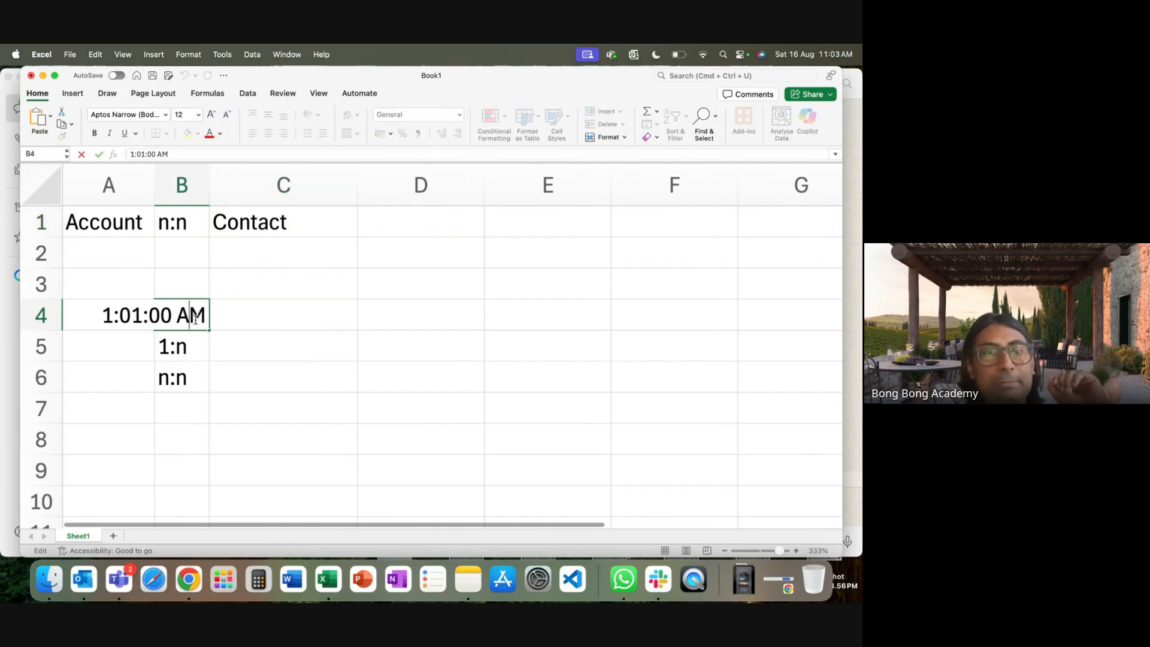
{"action": "left_click", "coordinate": [180, 378]}
{"action": "left_click", "coordinate": [95, 224]}
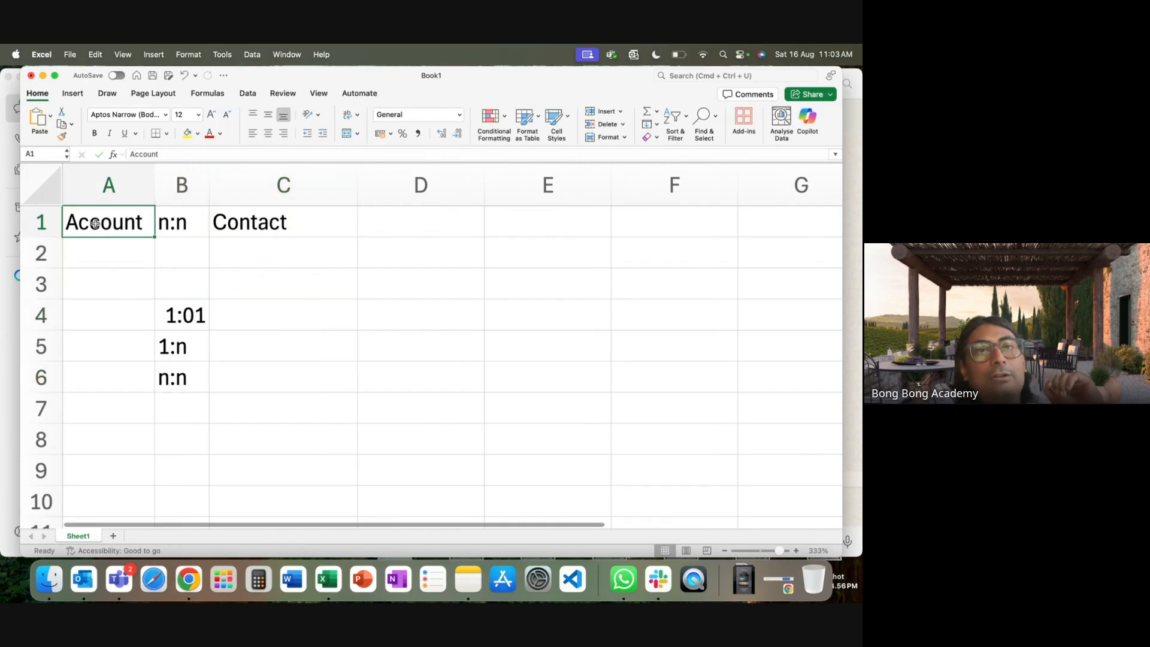
{"action": "left_click", "coordinate": [270, 226]}
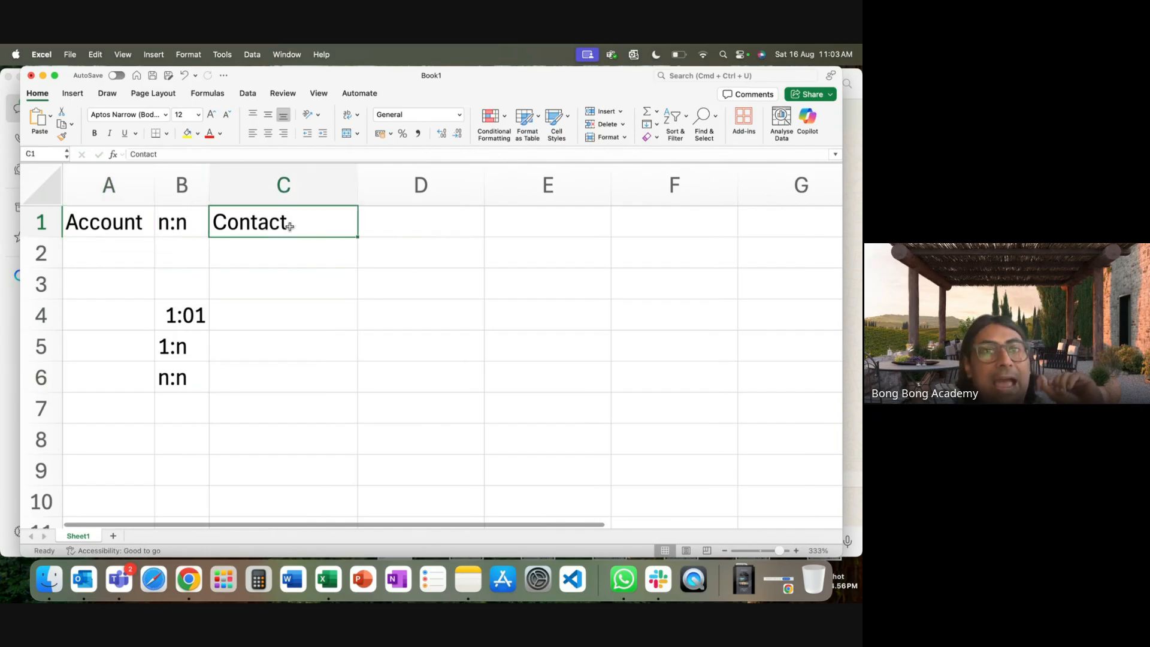
{"action": "left_click", "coordinate": [87, 225]}
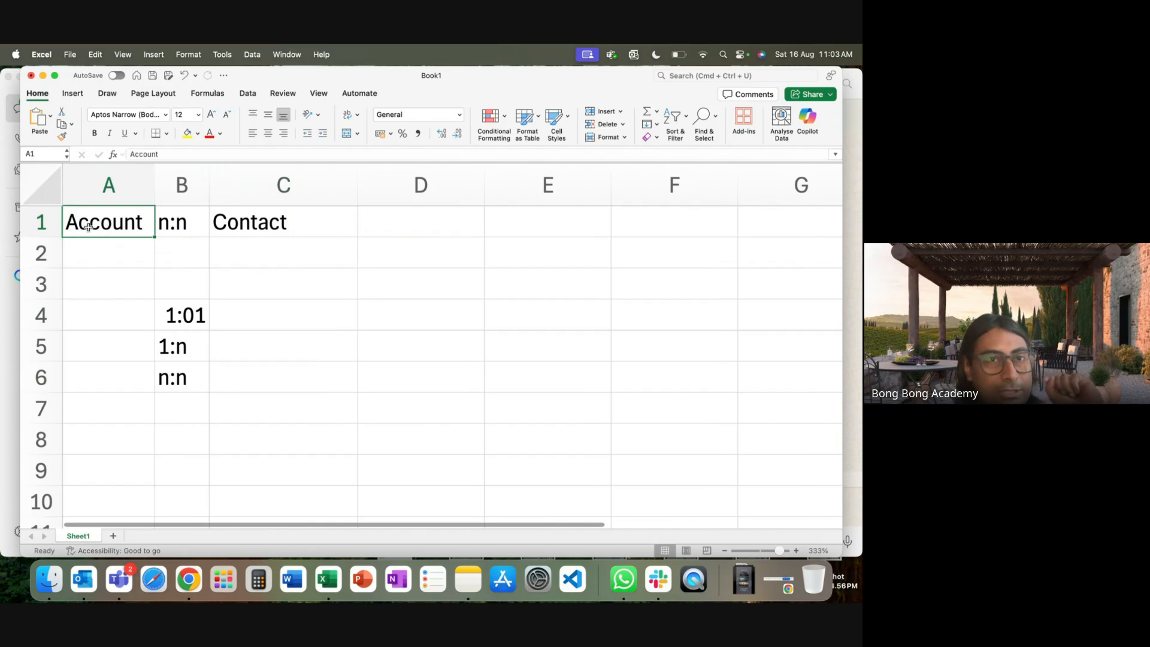
Clear the old sample labels from B4 to B6.
{"action": "left_click_drag", "start_coordinate": [185, 324], "coordinate": [180, 395]}
{"action": "key", "text": "Delete"}
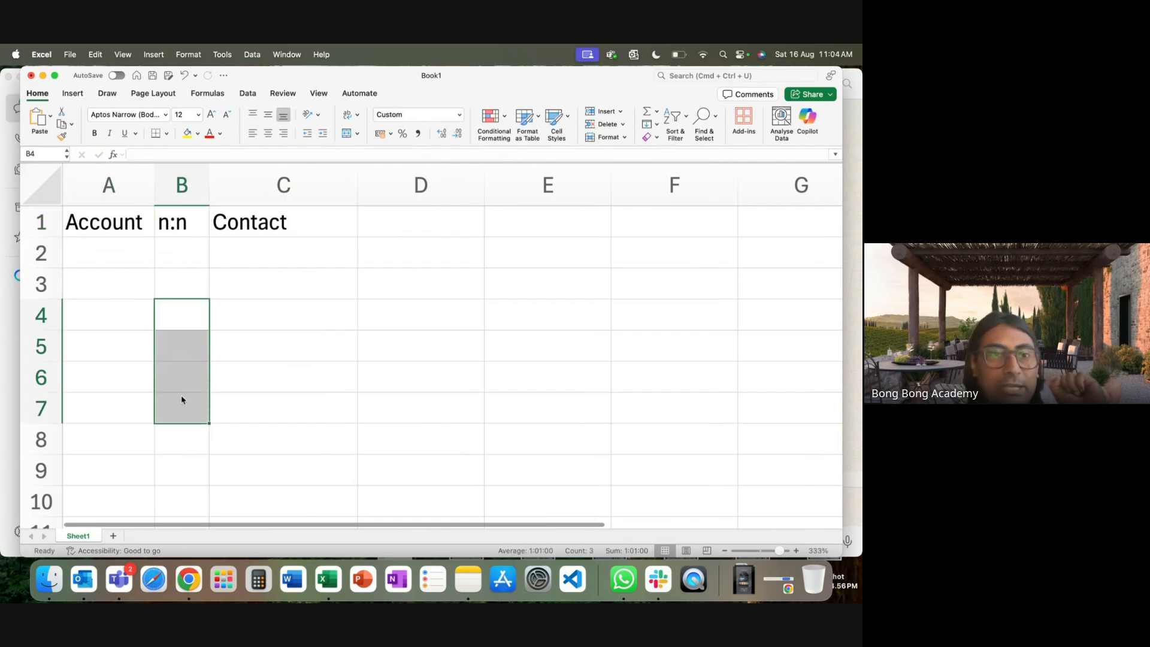
{"action": "left_click", "coordinate": [287, 306]}
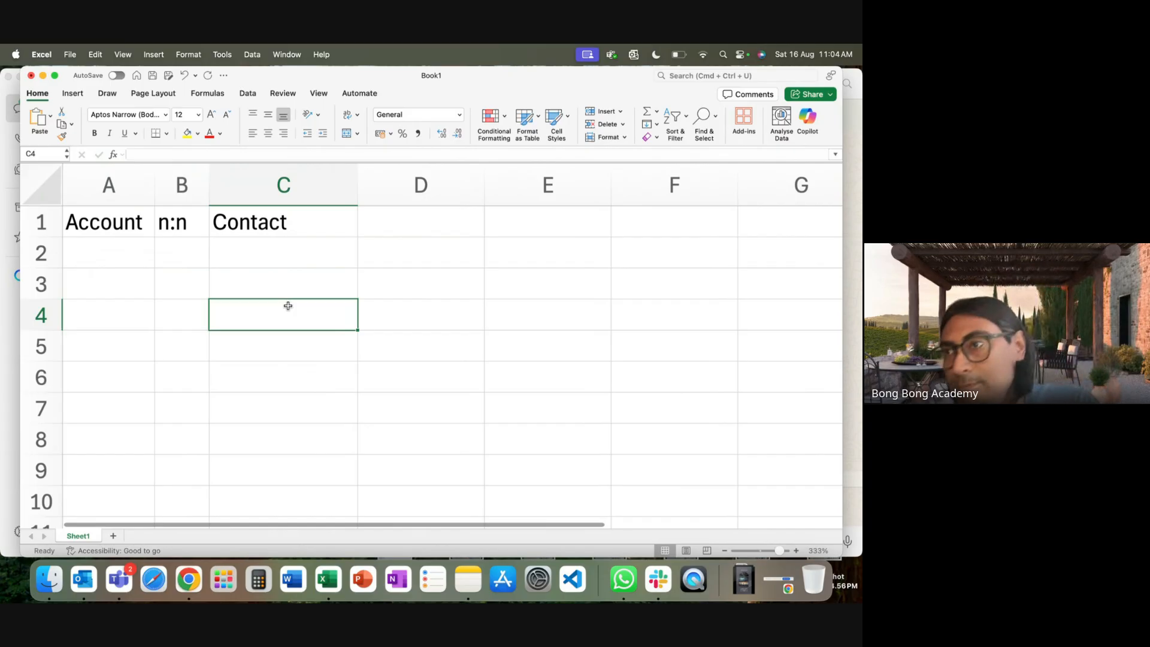
Replace n:n in B1 with 1:n.
{"action": "left_click", "coordinate": [188, 227]}
{"action": "key", "text": "BackSpace"}
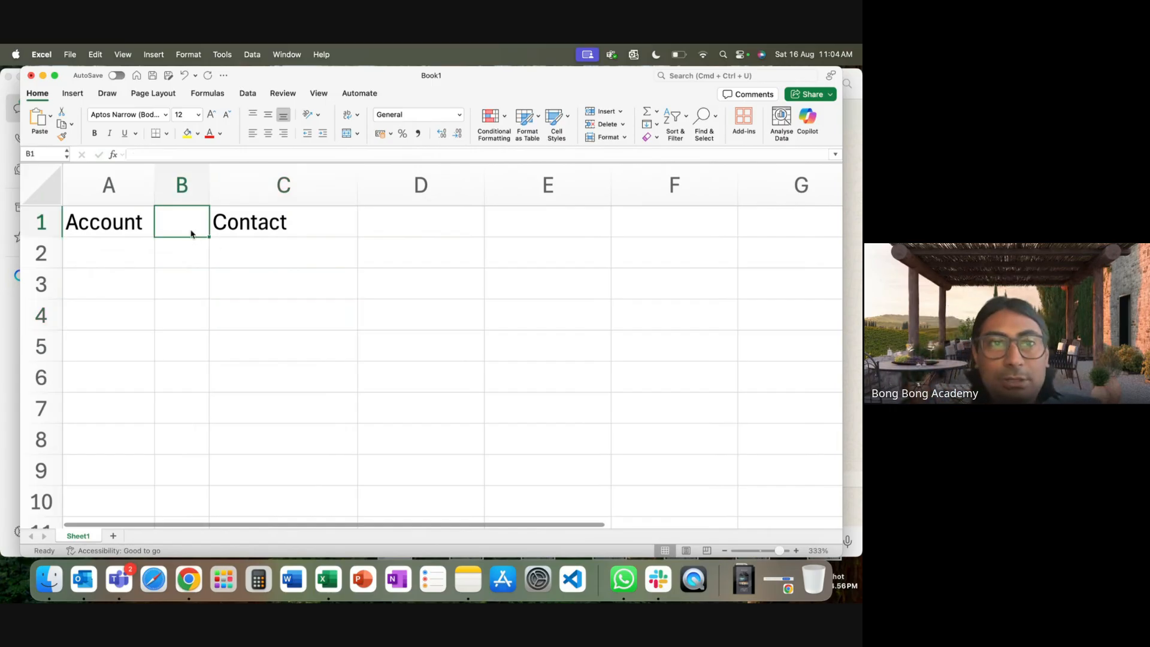
{"action": "type", "text": "1:n"}
{"action": "left_click", "coordinate": [212, 291]}
{"action": "left_click", "coordinate": [114, 234]}
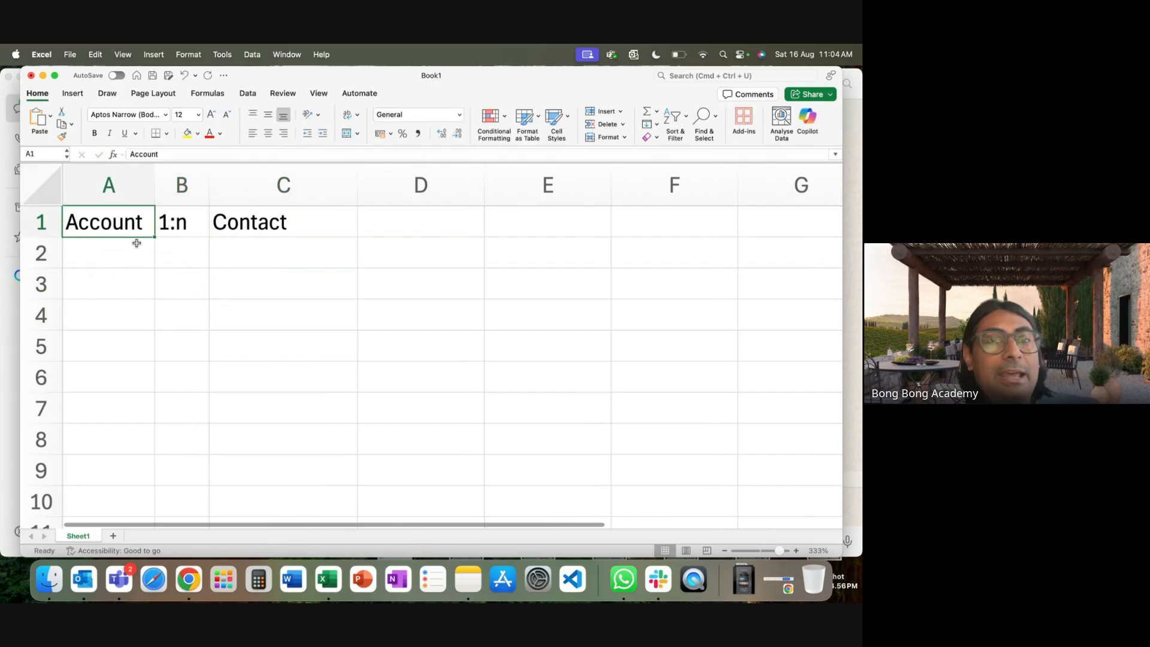
{"action": "left_click", "coordinate": [242, 233]}
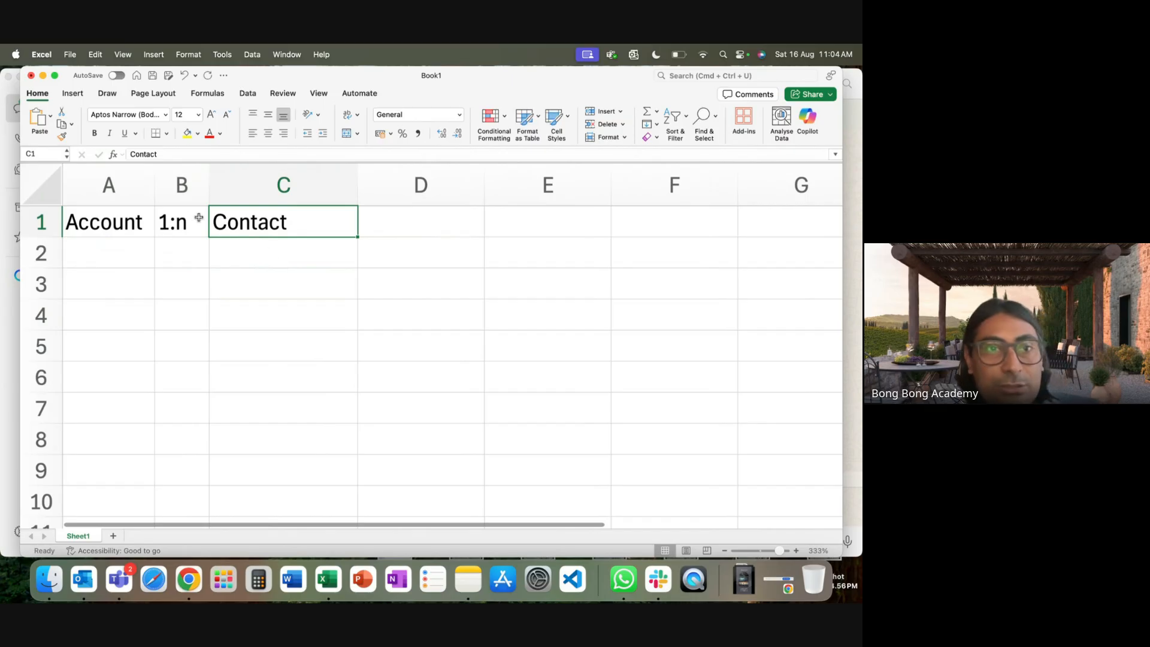
Put Employee in C1 and clear the B1 label.
{"action": "type", "text": "Employee"}
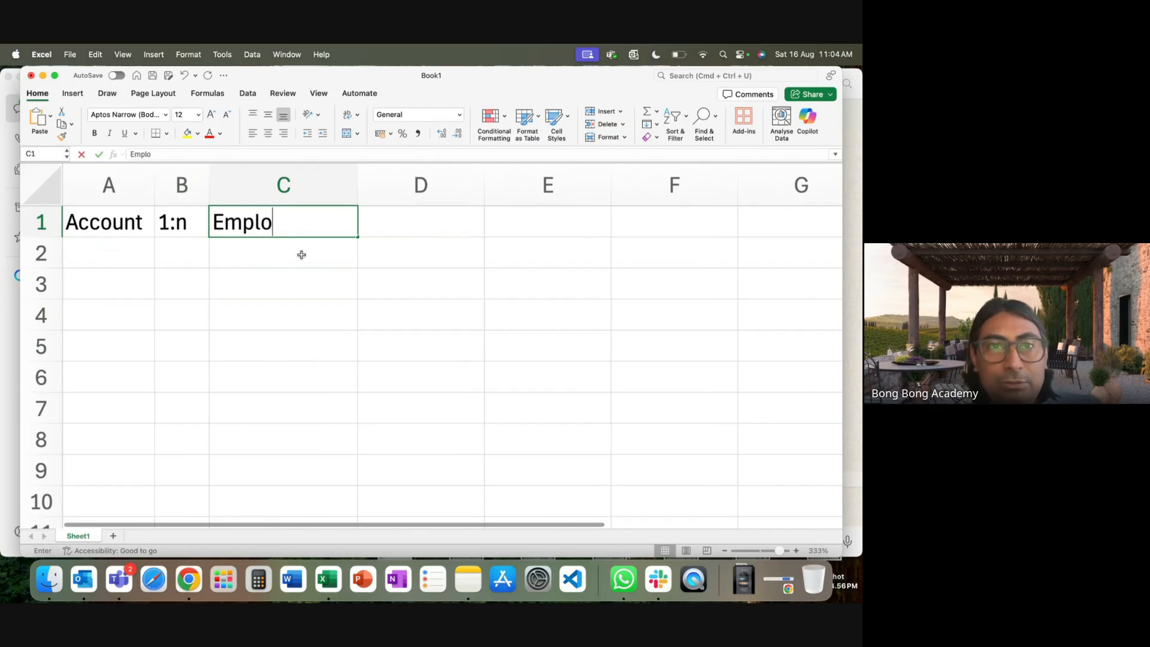
{"action": "key", "text": "Return"}
{"action": "key", "text": "Return"}
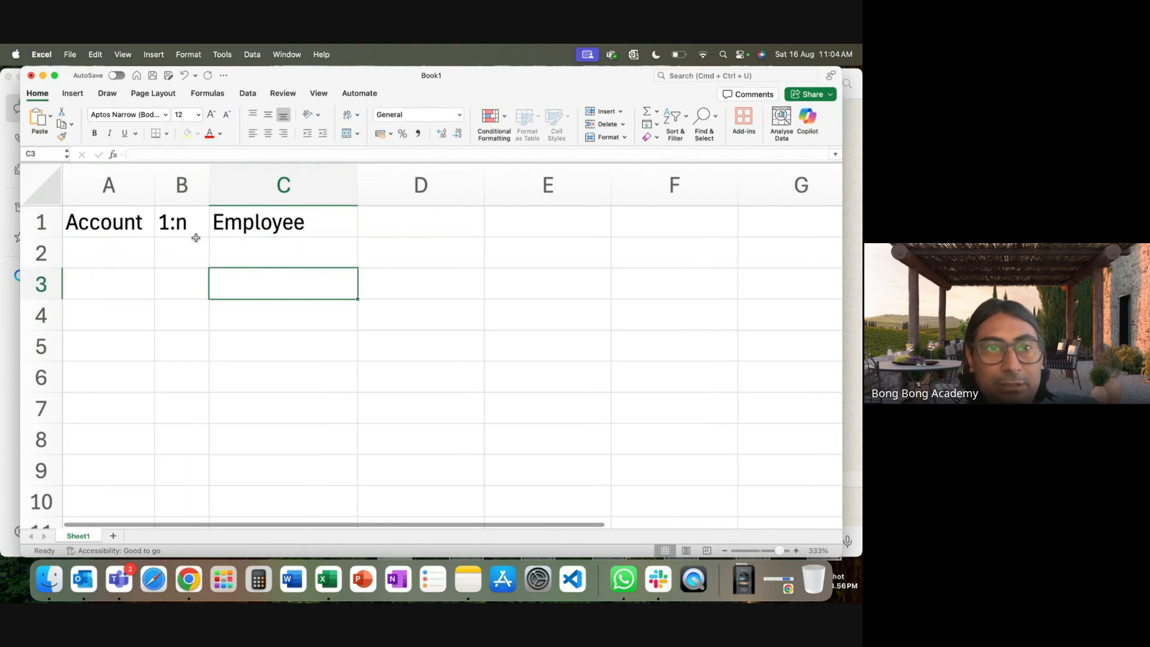
{"action": "left_click", "coordinate": [180, 221]}
{"action": "key", "text": "Delete"}
Rename A1 to Company and widen column A to fit it.
{"action": "left_click", "coordinate": [124, 224]}
{"action": "type", "text": "Con"}
{"action": "key", "text": "BackSpace"}
{"action": "type", "text": "mpany"}
{"action": "left_click", "coordinate": [149, 283]}
{"action": "left_click_drag", "start_coordinate": [155, 185], "coordinate": [165, 185]}
{"action": "left_click", "coordinate": [358, 311]}
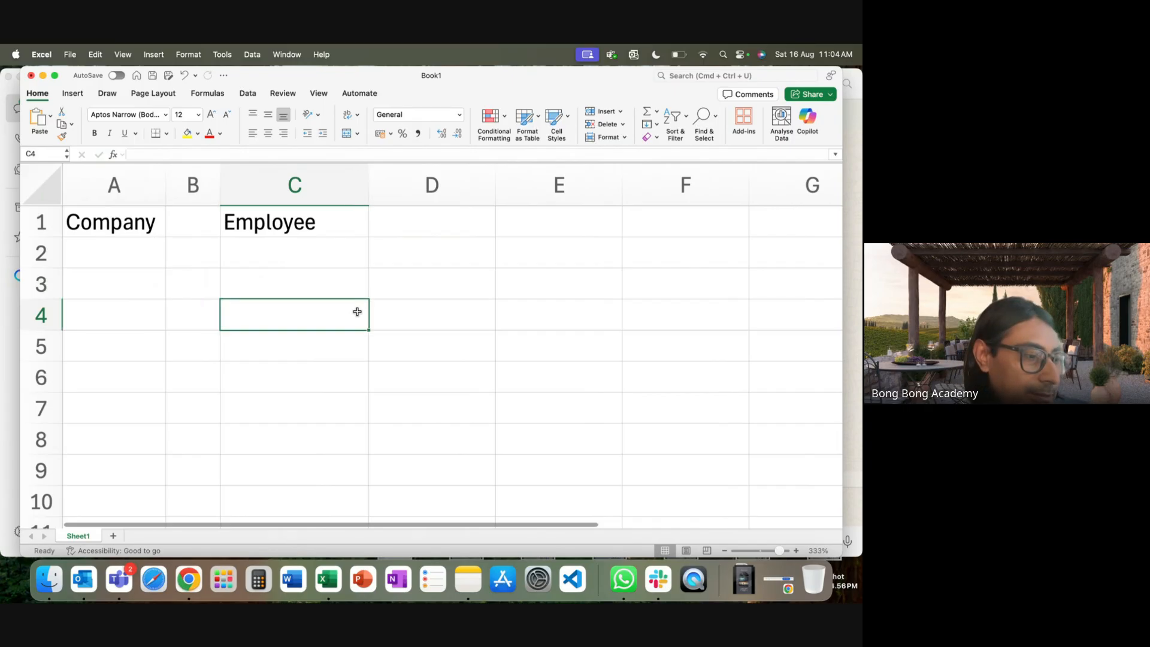
Enter 1:n in B1 between Company and Employee.
{"action": "left_click", "coordinate": [190, 208]}
{"action": "type", "text": "1:n"}
{"action": "left_click", "coordinate": [216, 282]}
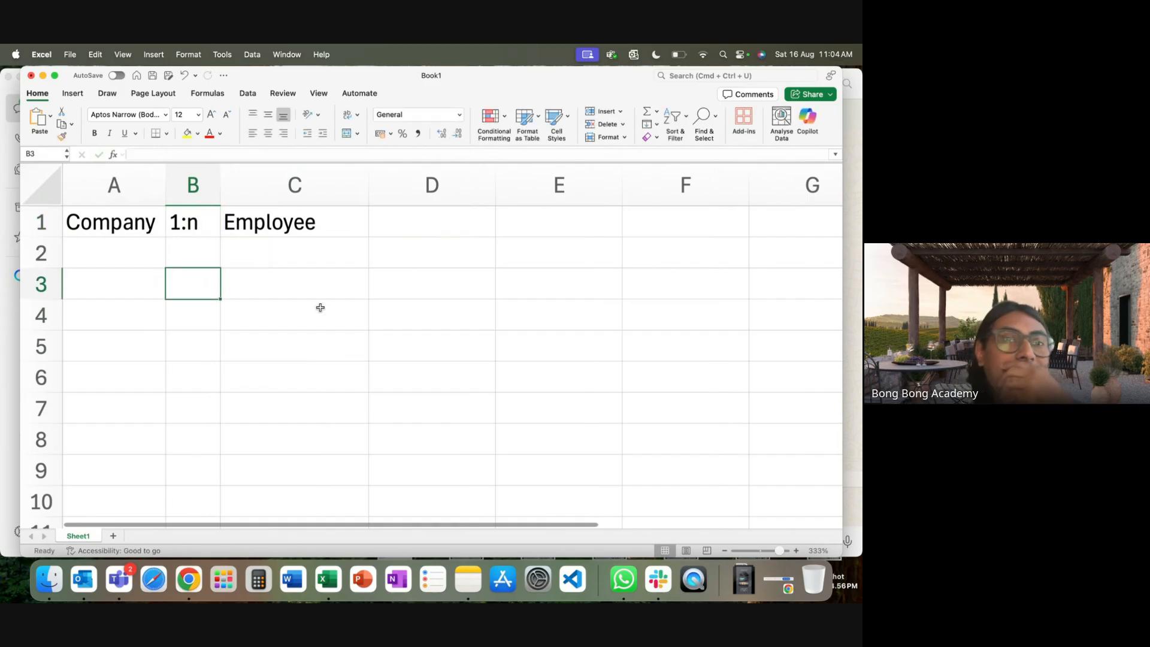
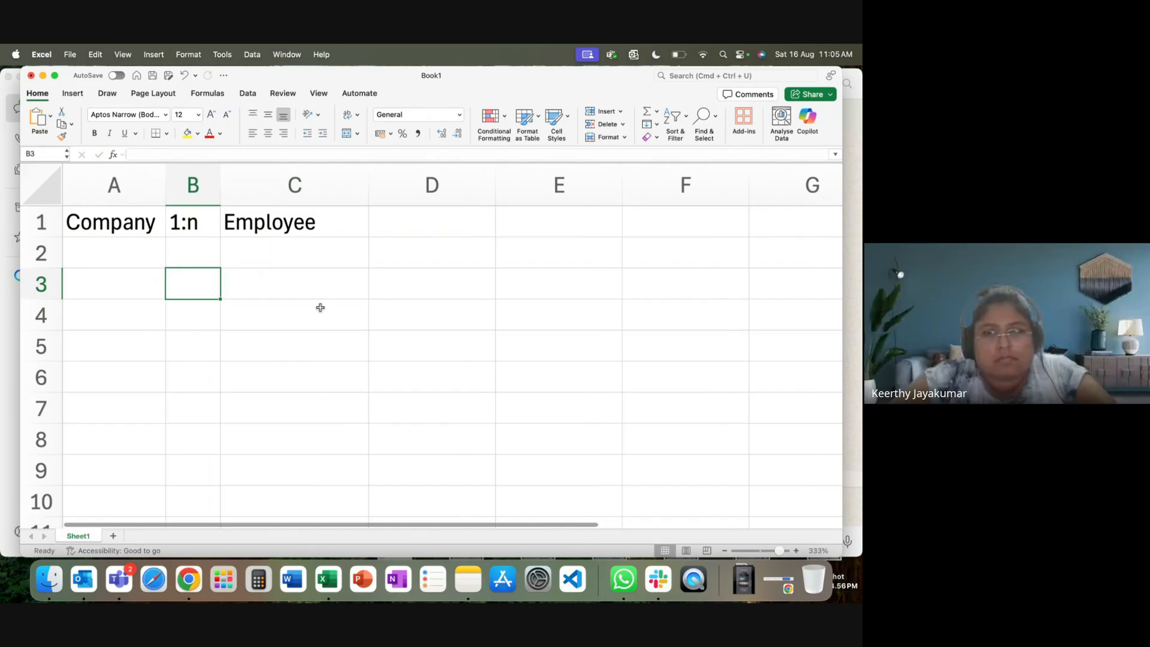
Label Company as Parent in A2 and Employee as Child in C2.
{"action": "left_click", "coordinate": [178, 224]}
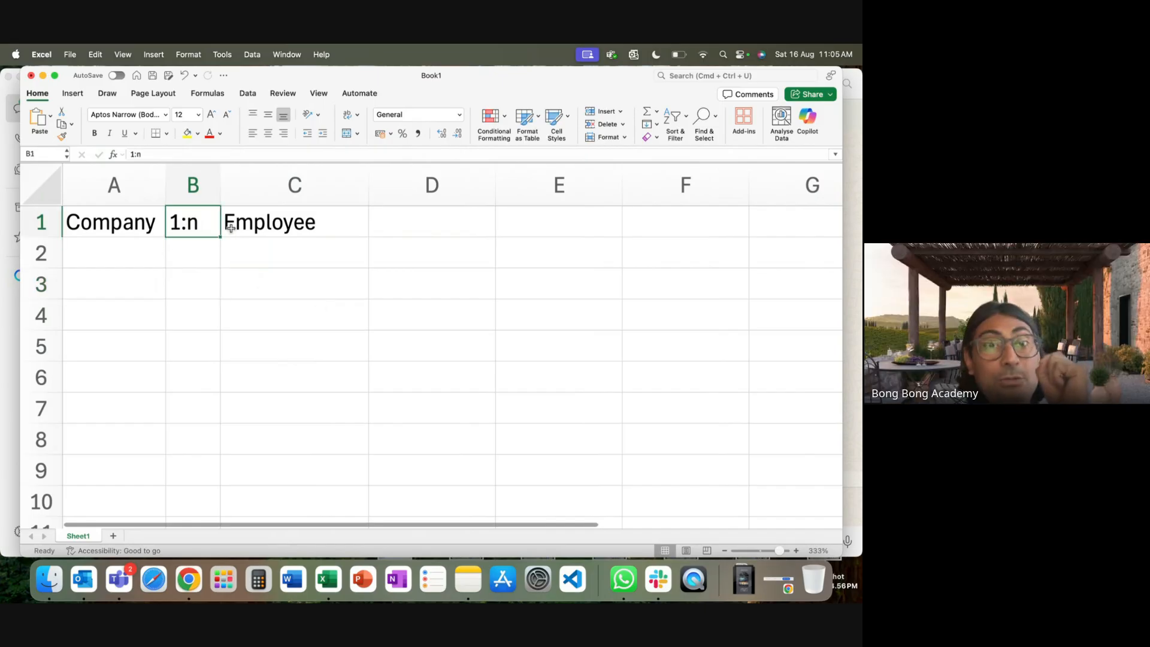
{"action": "left_click", "coordinate": [114, 252]}
{"action": "type", "text": "Parent"}
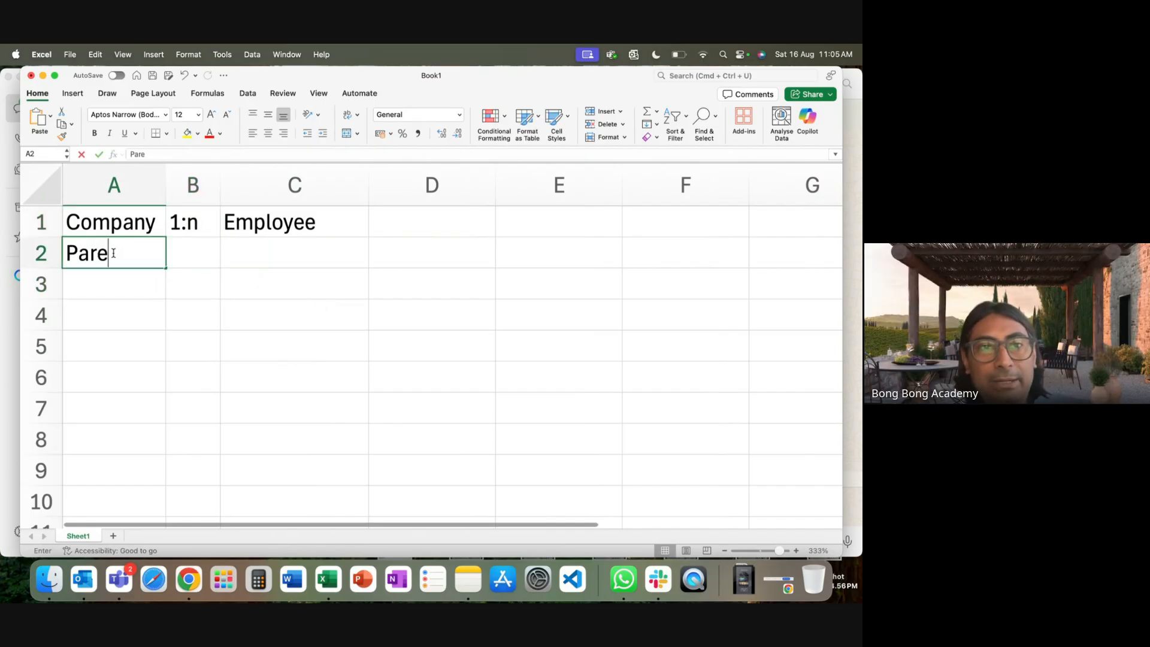
{"action": "key", "text": "Tab"}
{"action": "key", "text": "Tab"}
{"action": "type", "text": "C"}
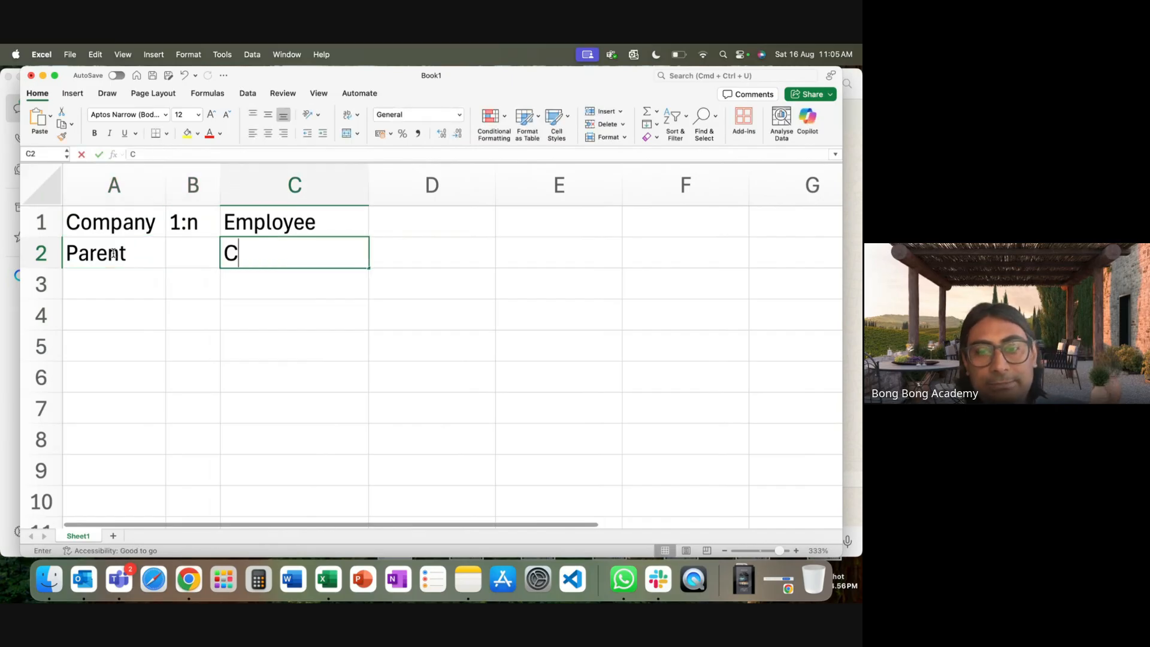
{"action": "type", "text": "hild"}
{"action": "left_click", "coordinate": [157, 324]}
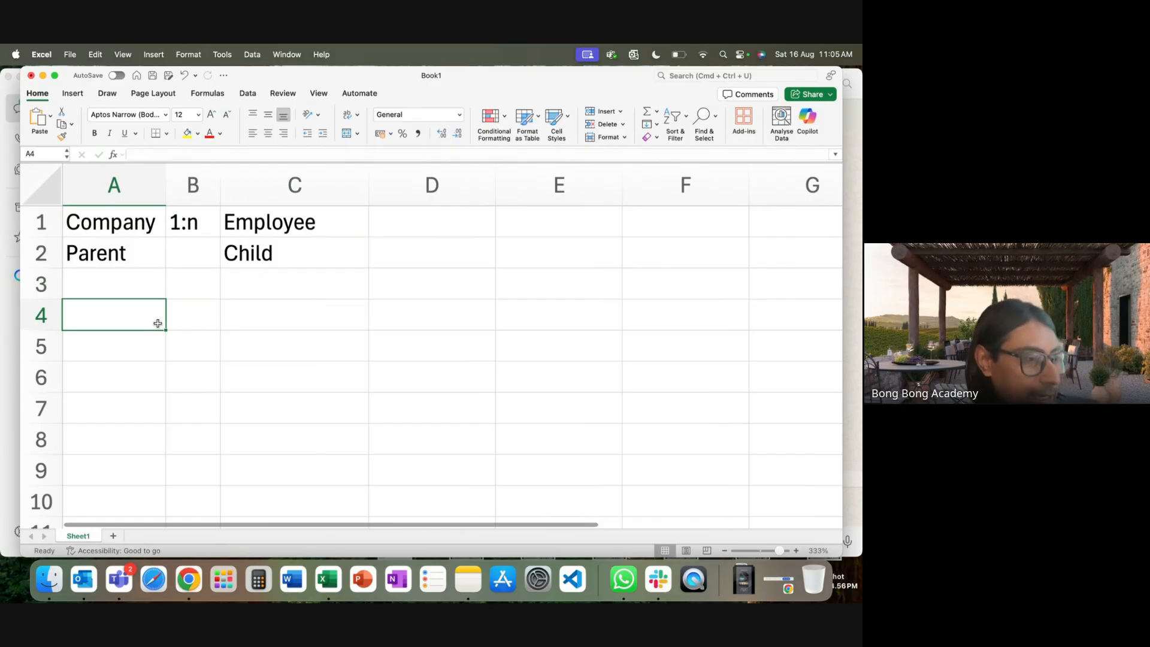
Select the whole relationship note in A1:C2.
{"action": "left_click", "coordinate": [304, 257]}
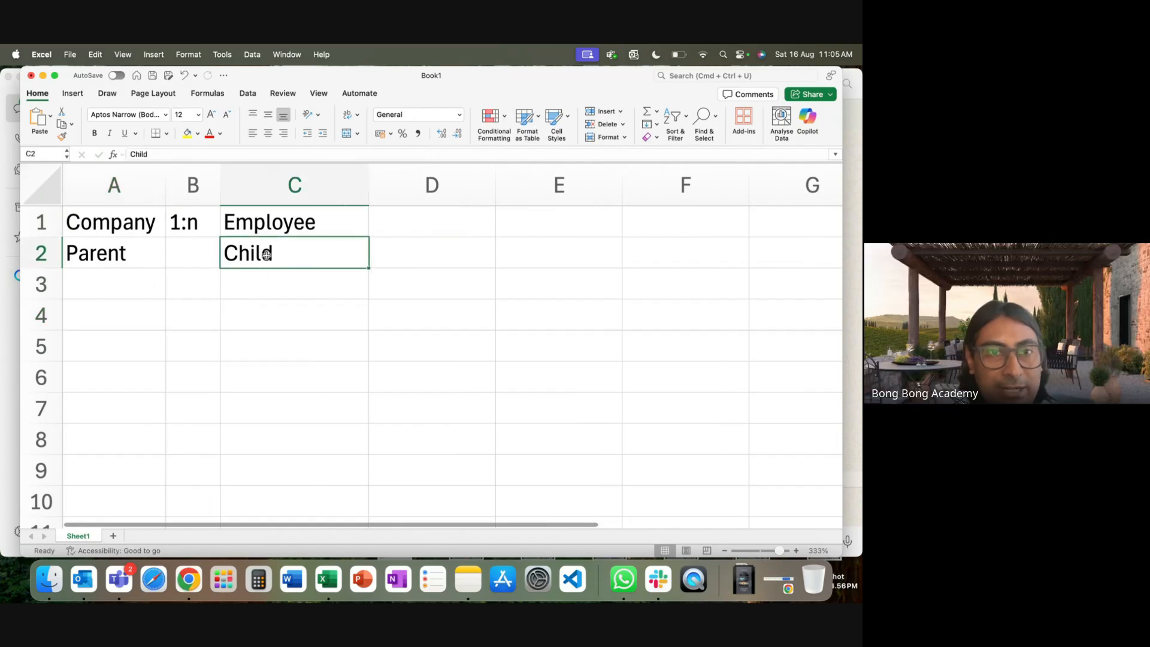
{"action": "left_click", "coordinate": [119, 232]}
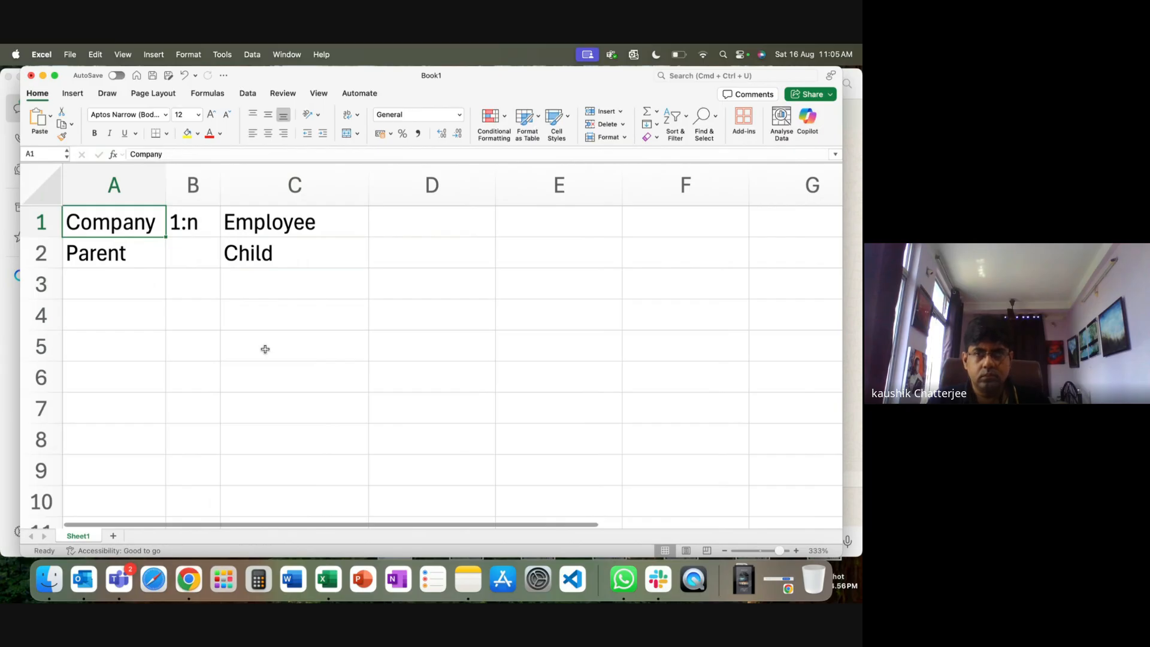
{"action": "left_click", "coordinate": [328, 233]}
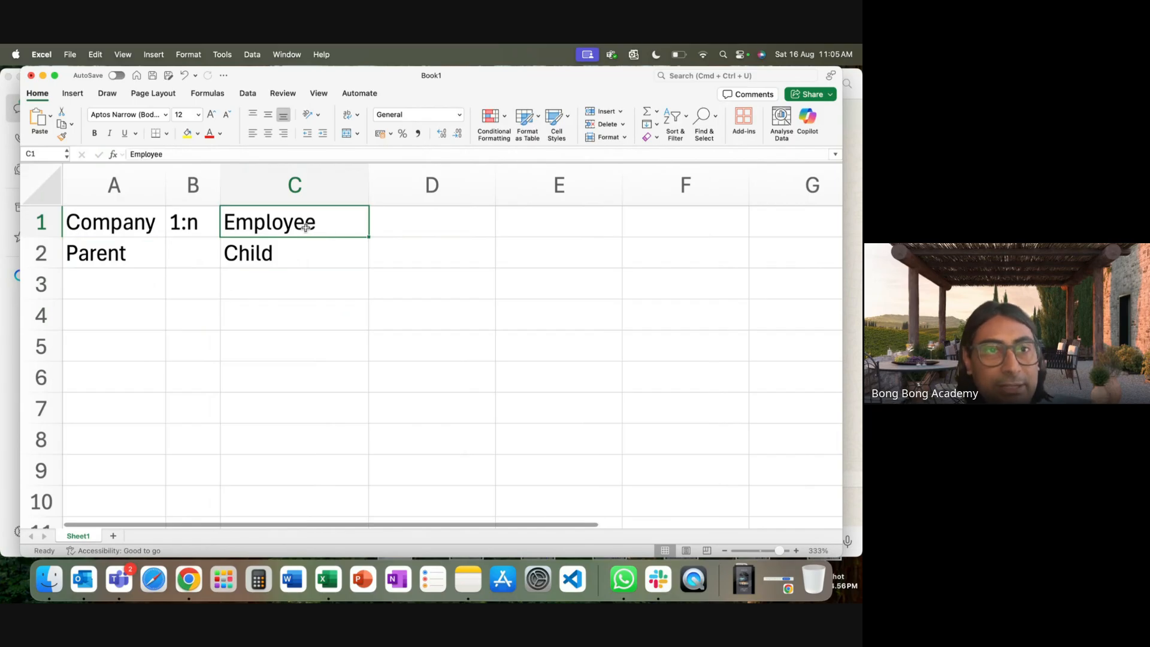
{"action": "left_click", "coordinate": [128, 221]}
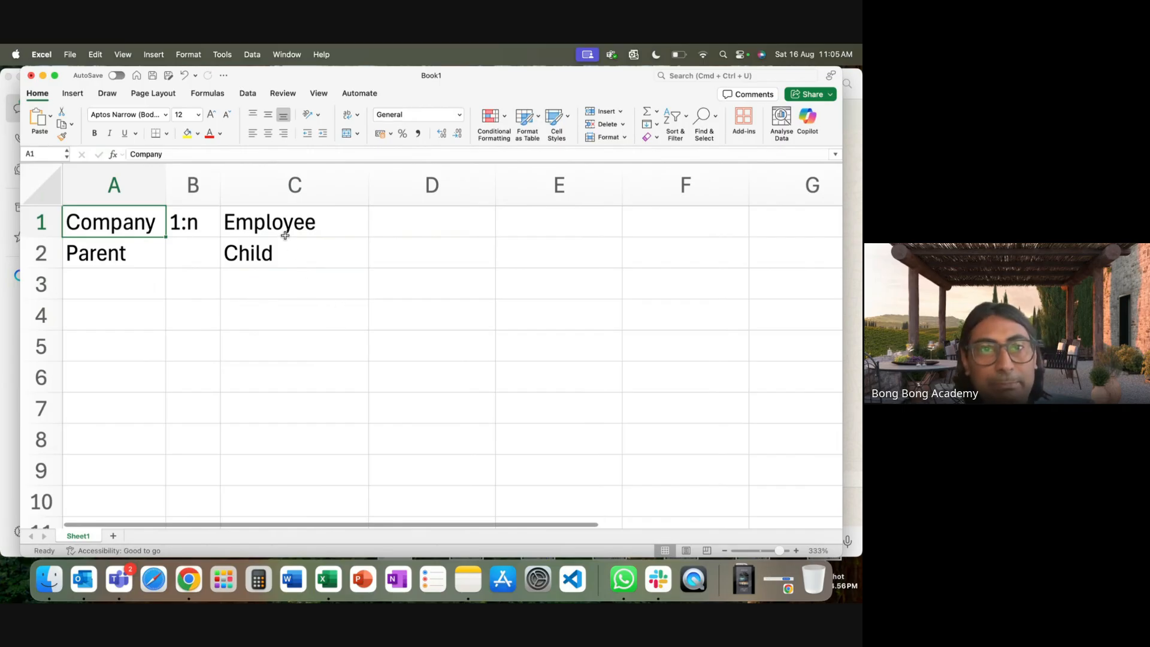
{"action": "left_click_drag", "start_coordinate": [106, 228], "coordinate": [282, 255]}
Clear the A1:C2 note and rename Sheet1 to Company.
{"action": "key", "text": "Delete"}
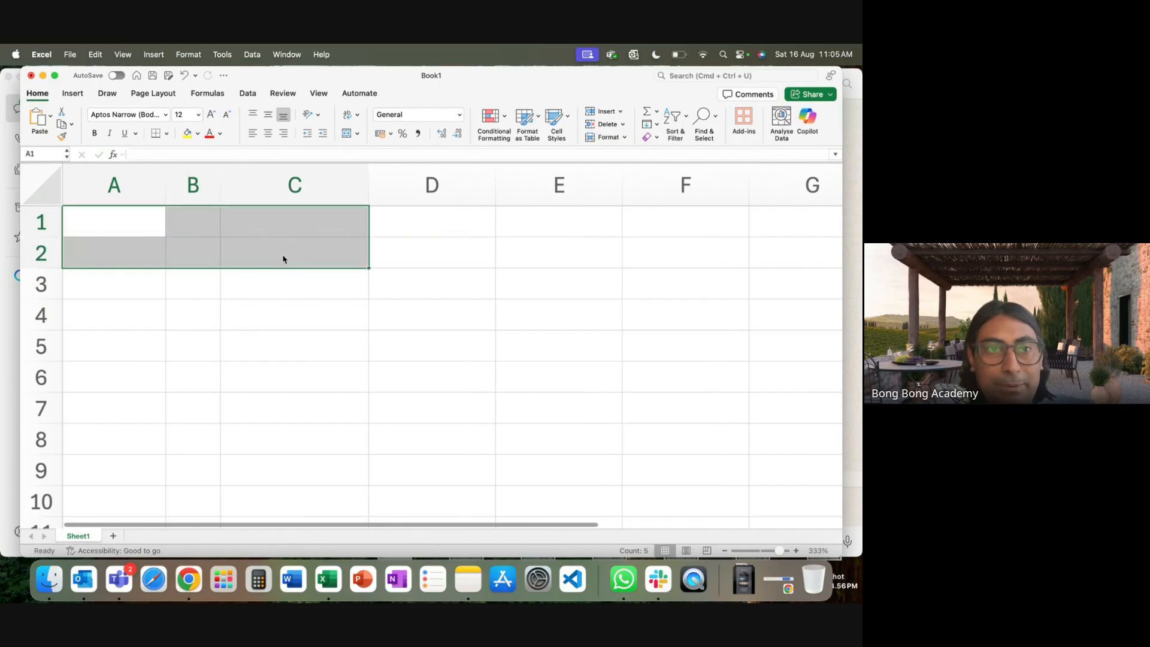
{"action": "left_click", "coordinate": [179, 467]}
{"action": "right_click", "coordinate": [83, 539]}
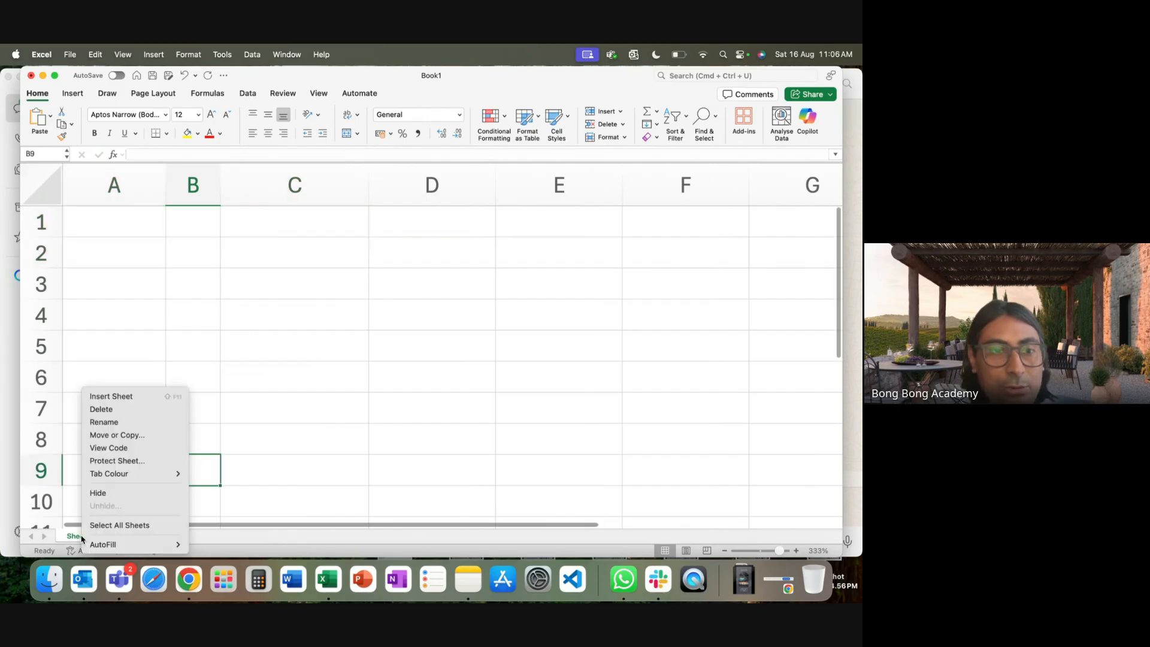
{"action": "left_click", "coordinate": [124, 423]}
{"action": "type", "text": "Con"}
{"action": "type", "text": "pany"}
{"action": "key", "text": "Return"}
Add a second sheet named Employee, then return to the Company sheet.
{"action": "left_click", "coordinate": [114, 536]}
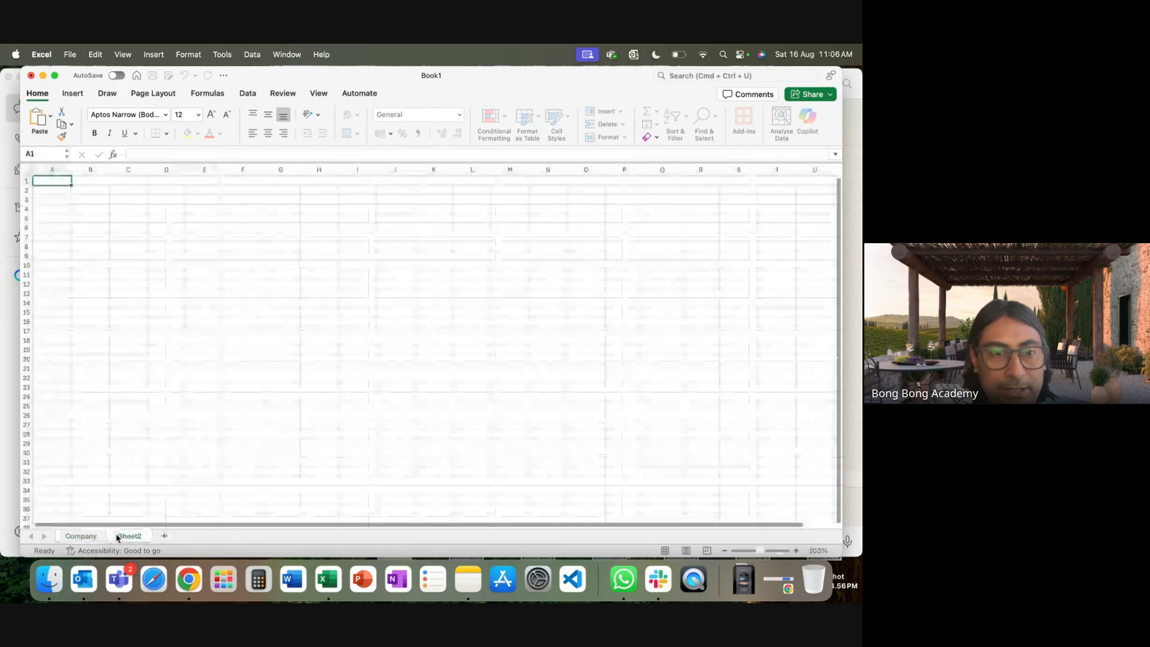
{"action": "right_click", "coordinate": [118, 538]}
{"action": "left_click", "coordinate": [162, 423]}
{"action": "type", "text": "E"}
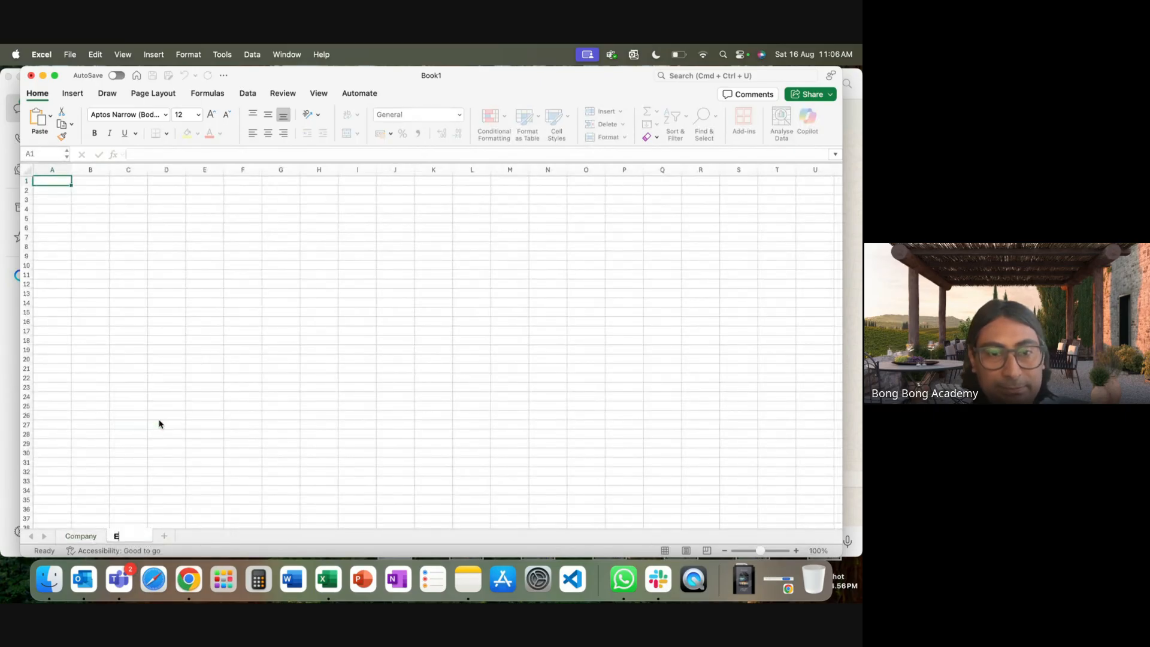
{"action": "type", "text": "mployee"}
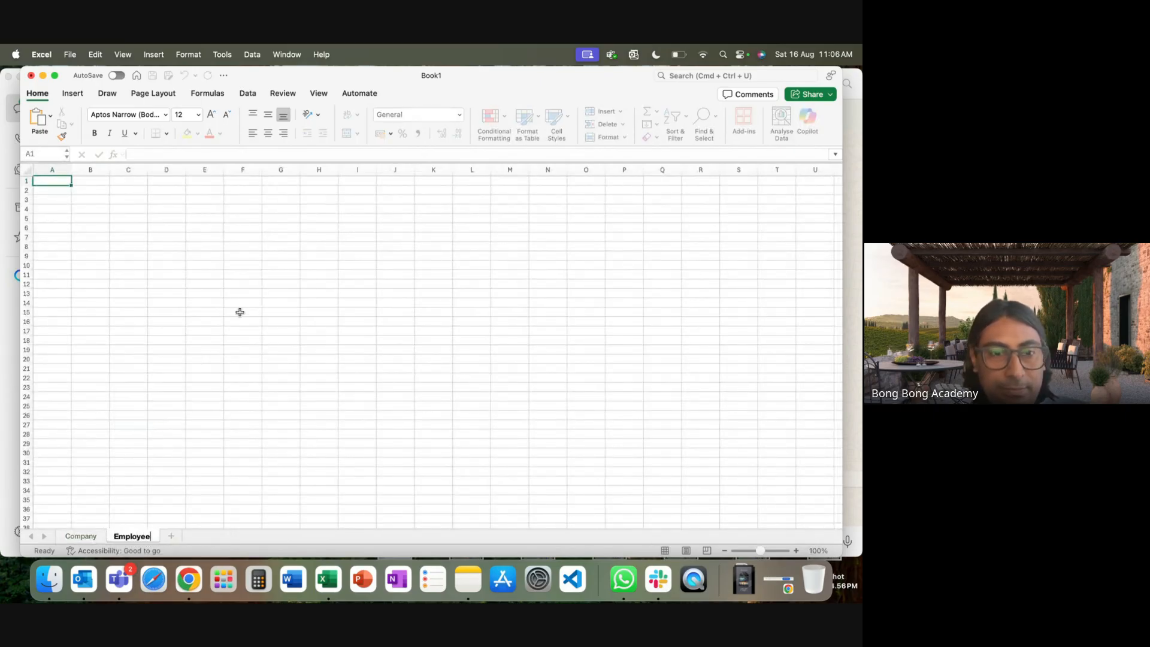
{"action": "left_click", "coordinate": [240, 311]}
{"action": "left_click_drag", "start_coordinate": [760, 551], "coordinate": [771, 554]}
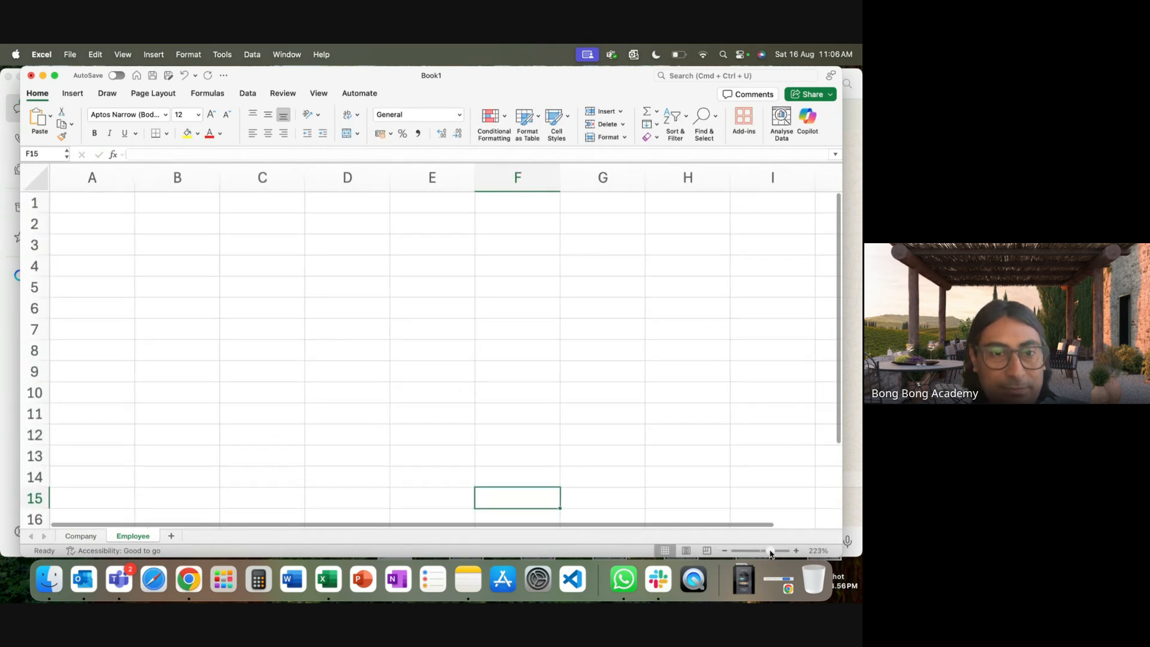
{"action": "left_click", "coordinate": [81, 536]}
{"action": "left_click", "coordinate": [118, 220]}
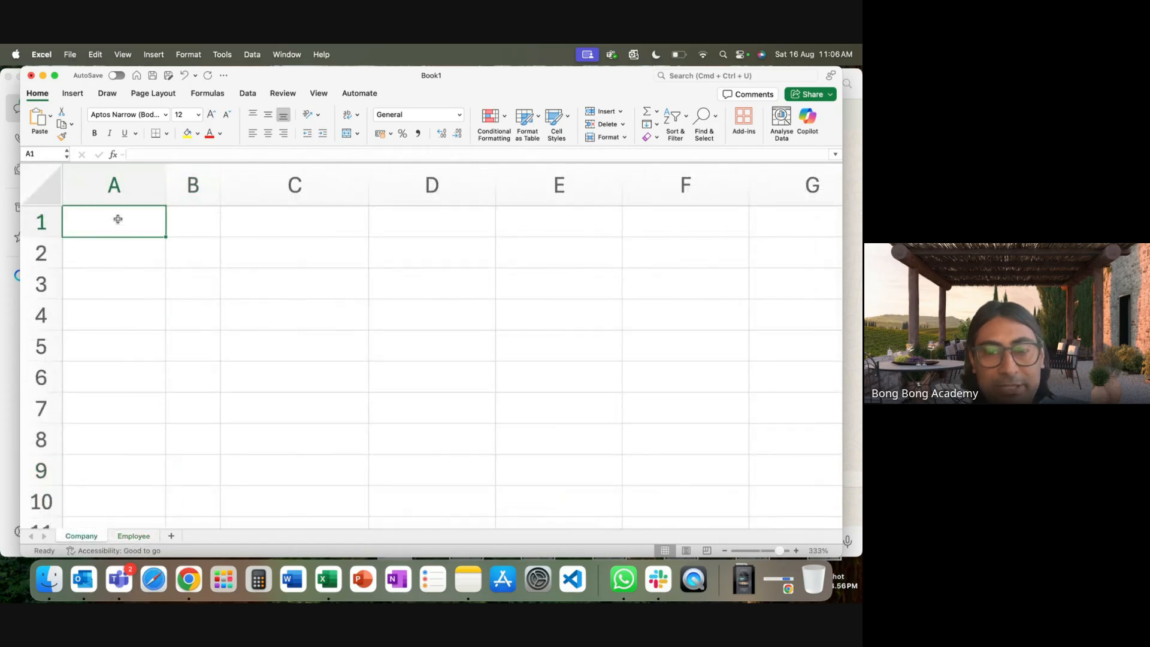
Enter the headings ID, Name and Website in A1:C1, sizing columns A and B.
{"action": "type", "text": "ID"}
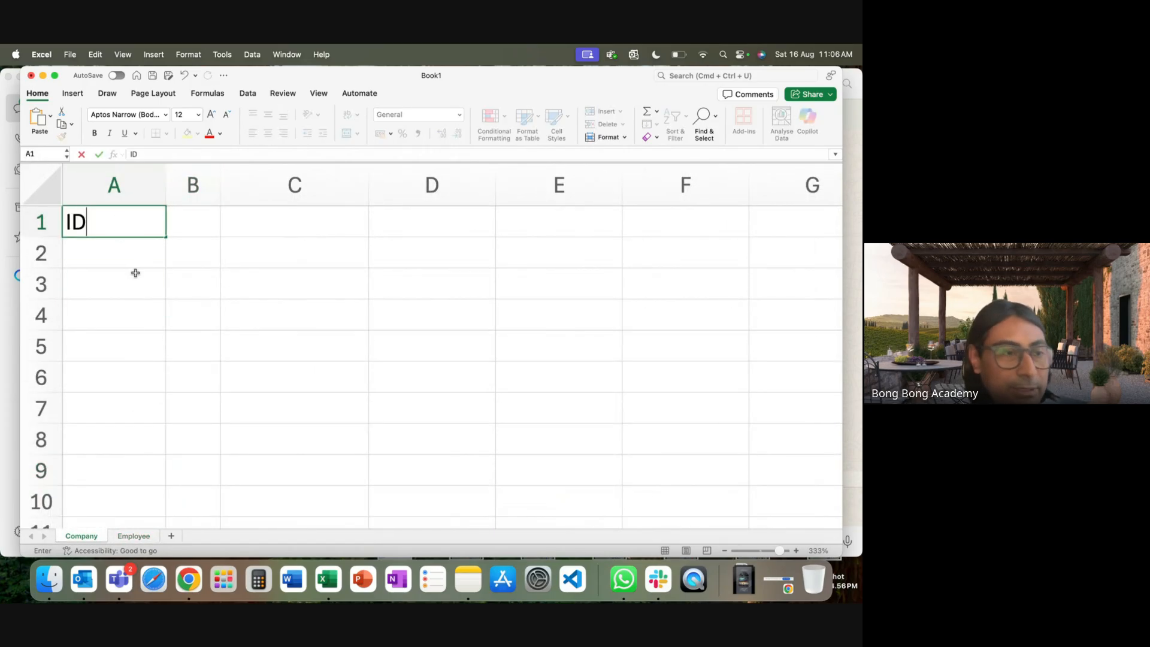
{"action": "left_click", "coordinate": [135, 272]}
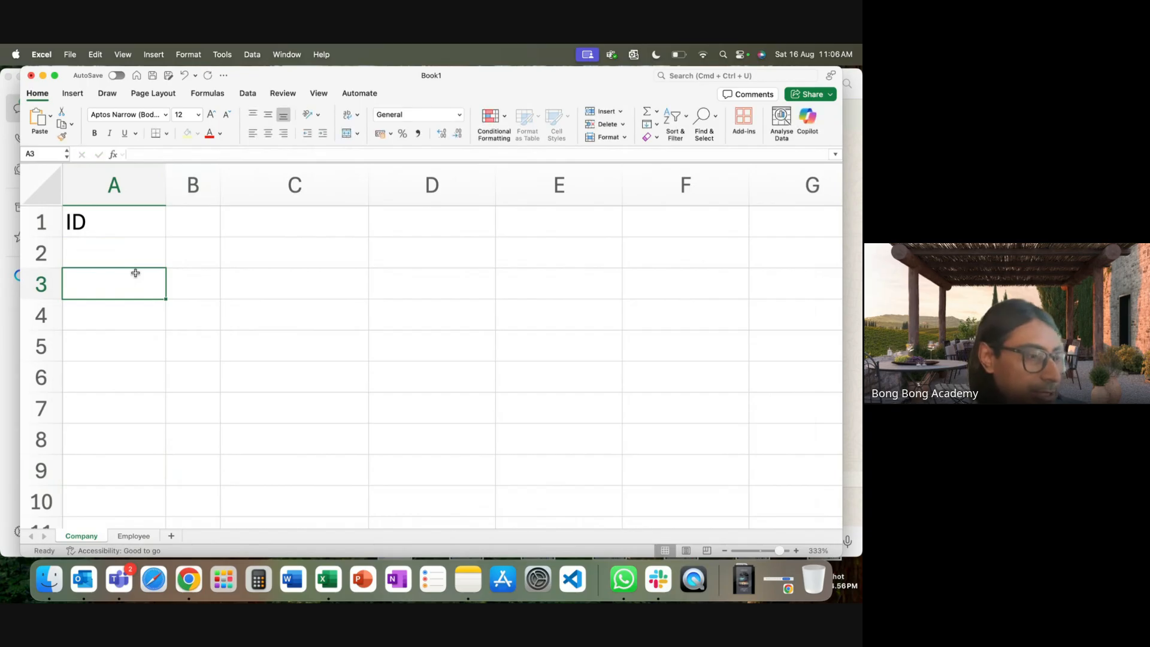
{"action": "double_click", "coordinate": [166, 200]}
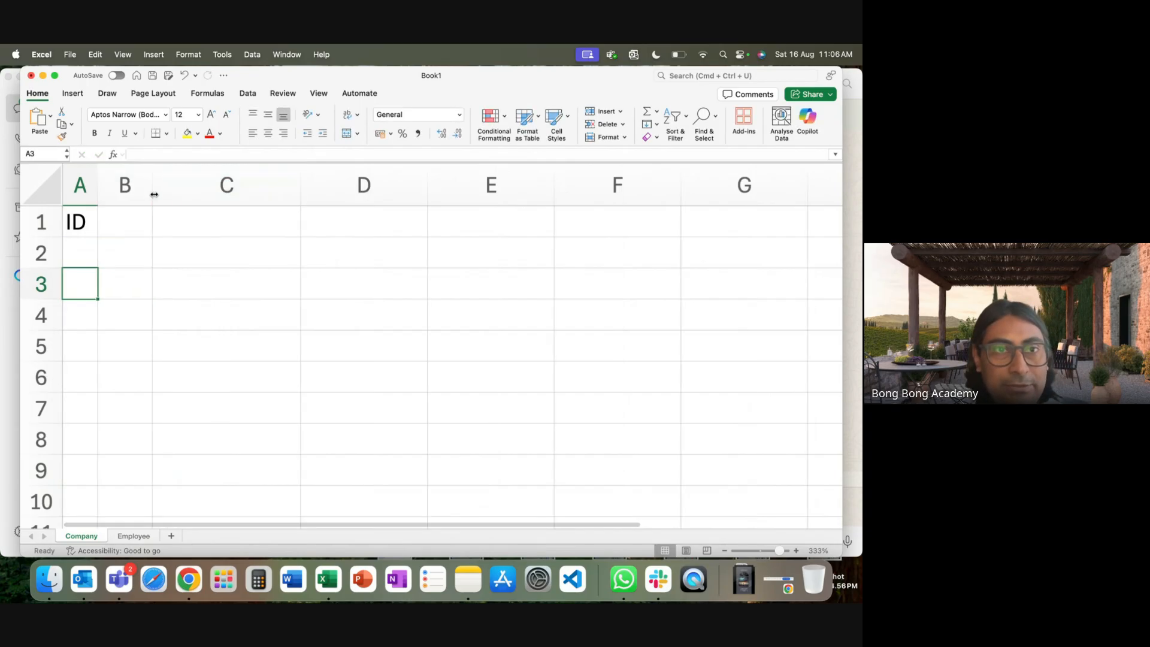
{"action": "left_click_drag", "start_coordinate": [154, 198], "coordinate": [291, 198]}
{"action": "left_click_drag", "start_coordinate": [98, 198], "coordinate": [222, 198]}
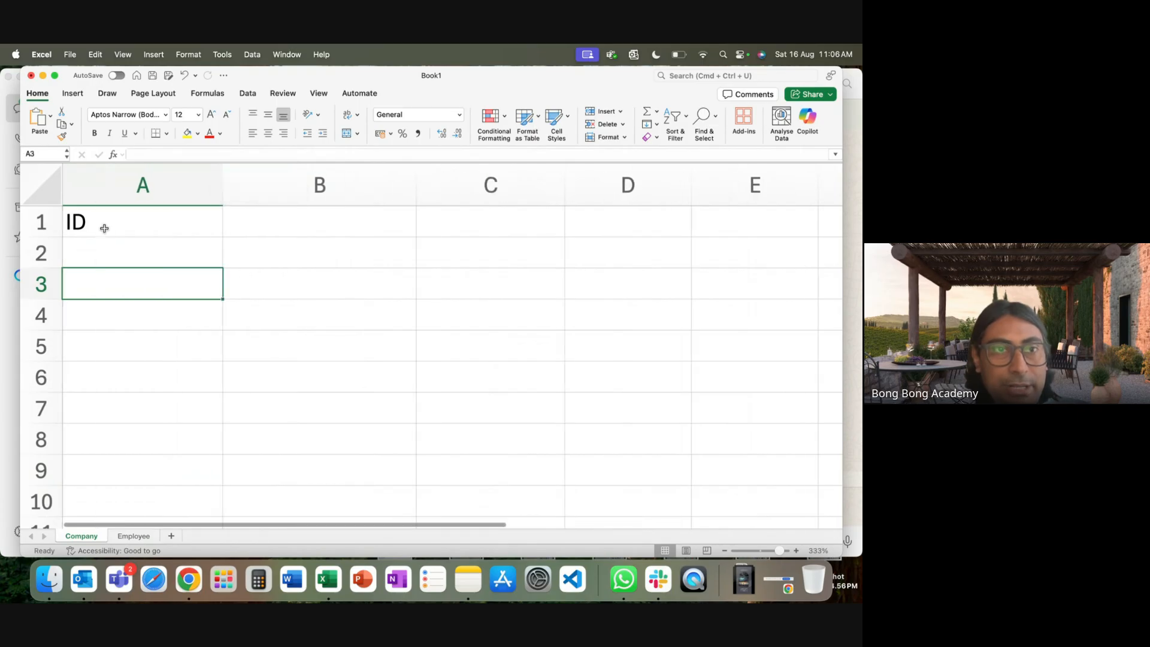
{"action": "double_click", "coordinate": [222, 188]}
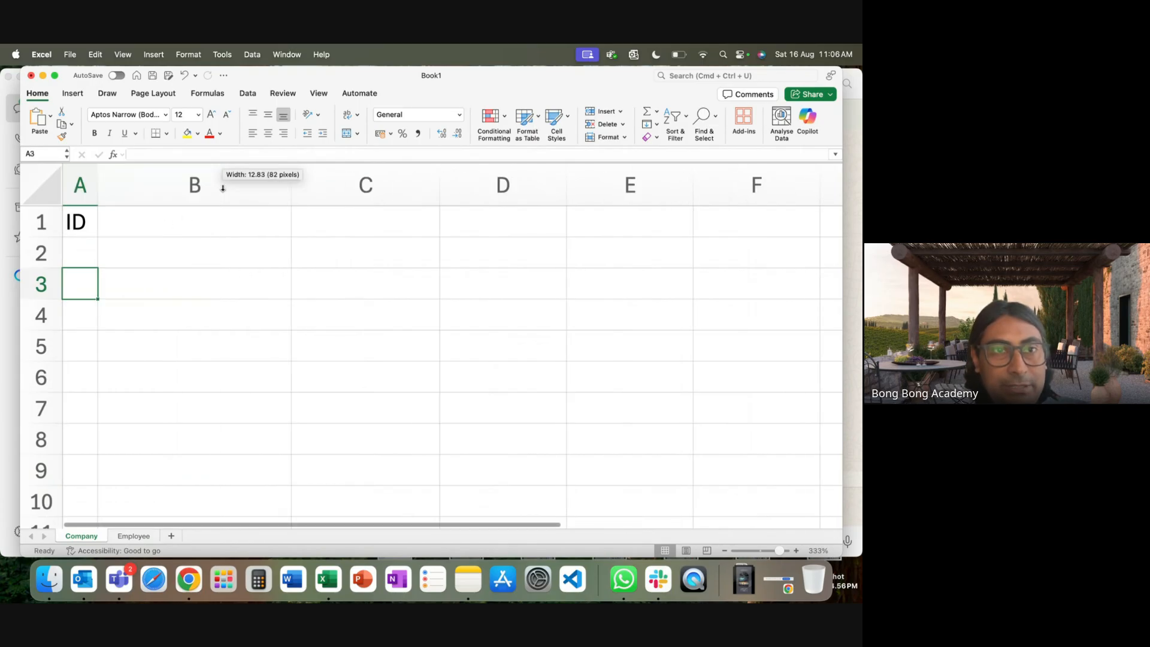
{"action": "left_click", "coordinate": [176, 232]}
{"action": "type", "text": "Name"}
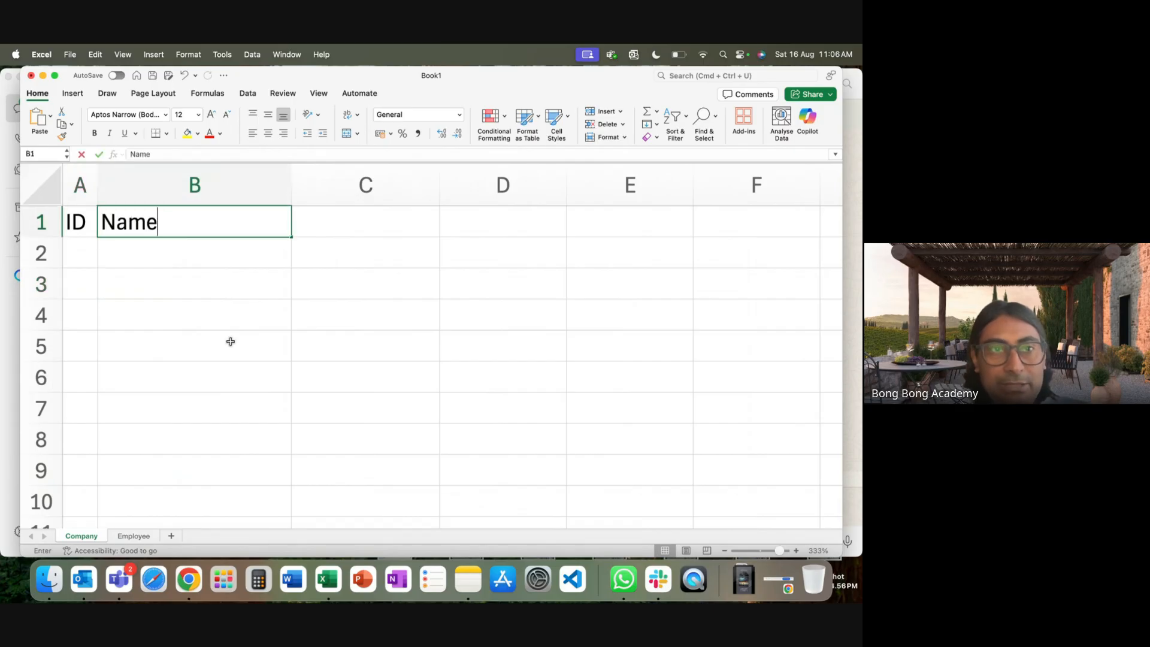
{"action": "key", "text": "Tab"}
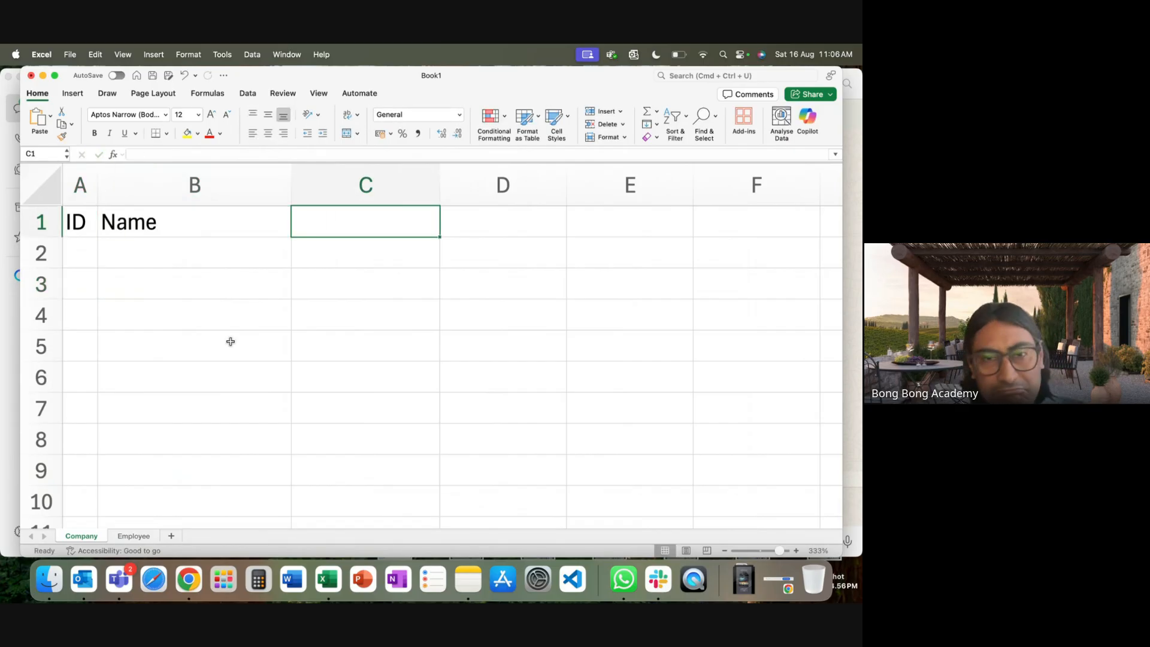
{"action": "type", "text": "Phone"}
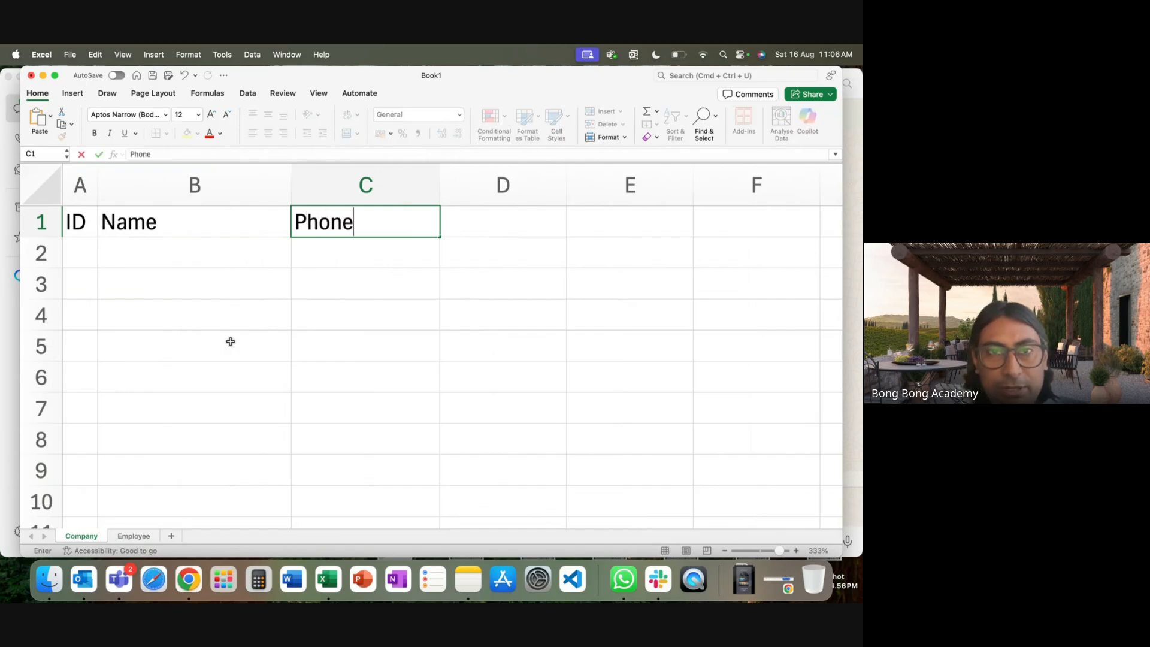
{"action": "key", "text": "BackSpace"}
{"action": "key", "text": "BackSpace"}
{"action": "key", "text": "BackSpace"}
{"action": "key", "text": "BackSpace"}
{"action": "key", "text": "BackSpace"}
{"action": "type", "text": "Wen"}
{"action": "key", "text": "BackSpace"}
{"action": "type", "text": "bsite"}
{"action": "left_click", "coordinate": [268, 447]}
Enter company IDs C1 and C2 with names TCS and CTS.
{"action": "left_click", "coordinate": [82, 259]}
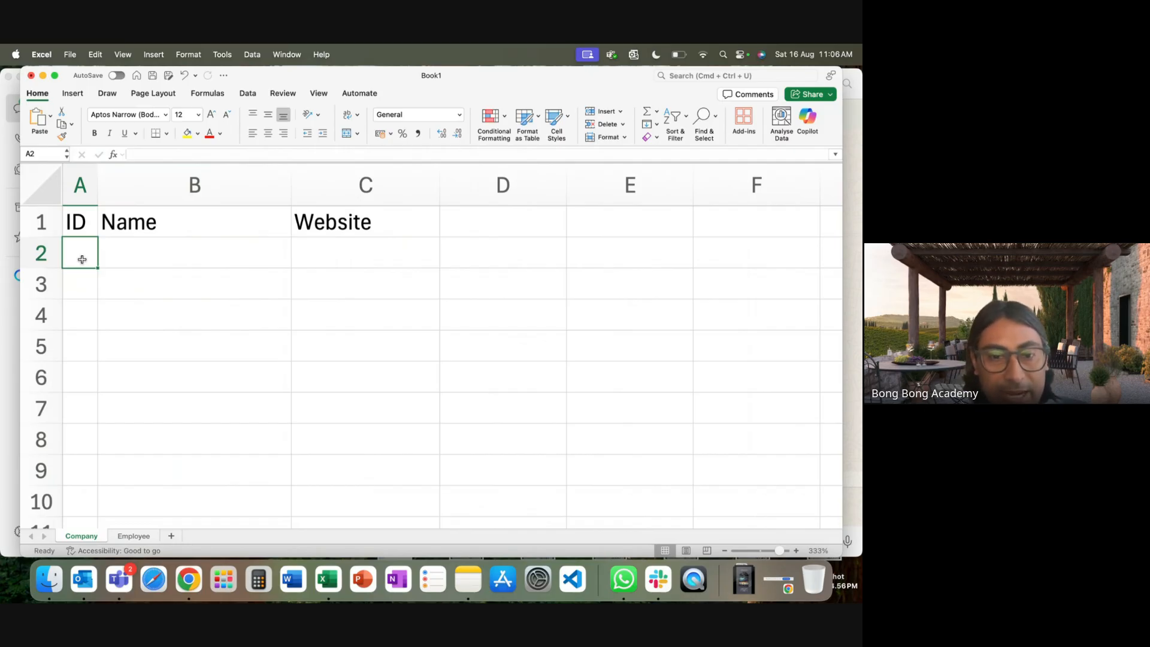
{"action": "type", "text": "C1"}
{"action": "left_click", "coordinate": [77, 291]}
{"action": "type", "text": "C2"}
{"action": "left_click", "coordinate": [150, 335]}
{"action": "left_click", "coordinate": [187, 252]}
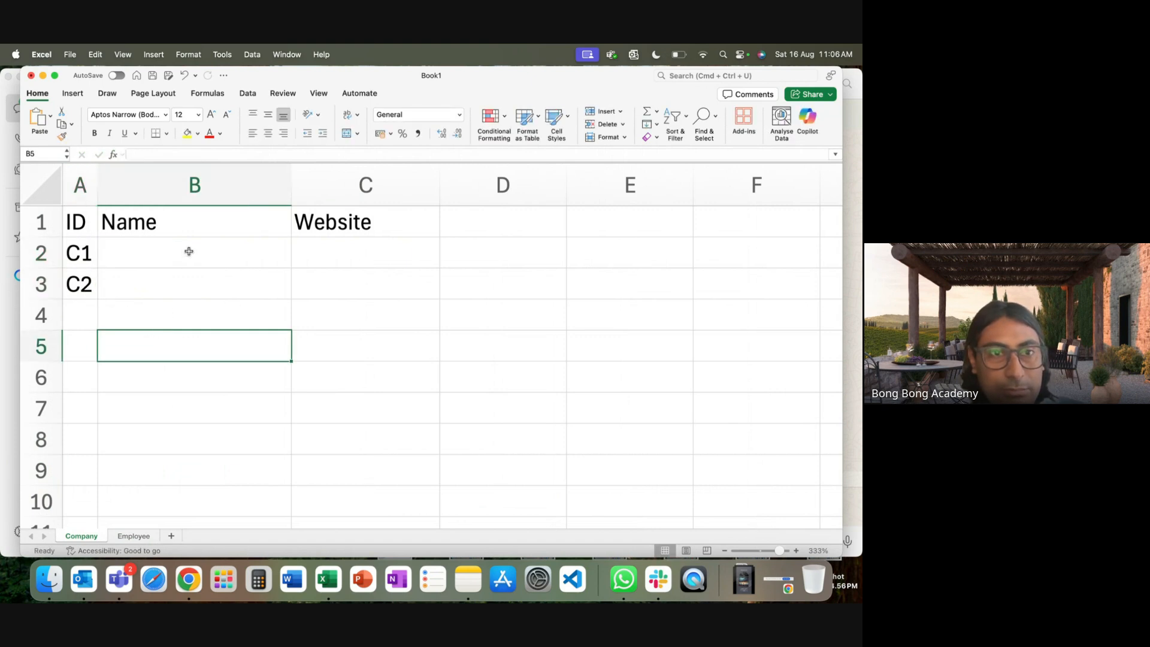
{"action": "type", "text": "TCS"}
{"action": "left_click", "coordinate": [211, 276]}
{"action": "type", "text": "CTS"}
{"action": "left_click", "coordinate": [288, 343]}
{"action": "left_click", "coordinate": [340, 250]}
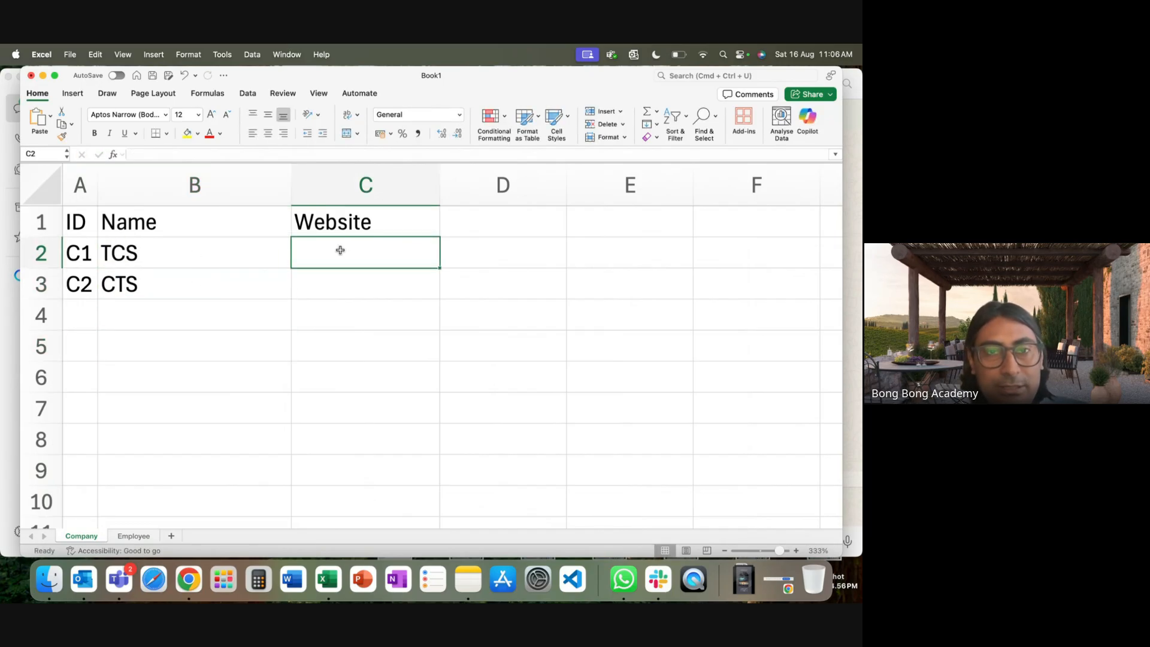
{"action": "type", "text": "www."}
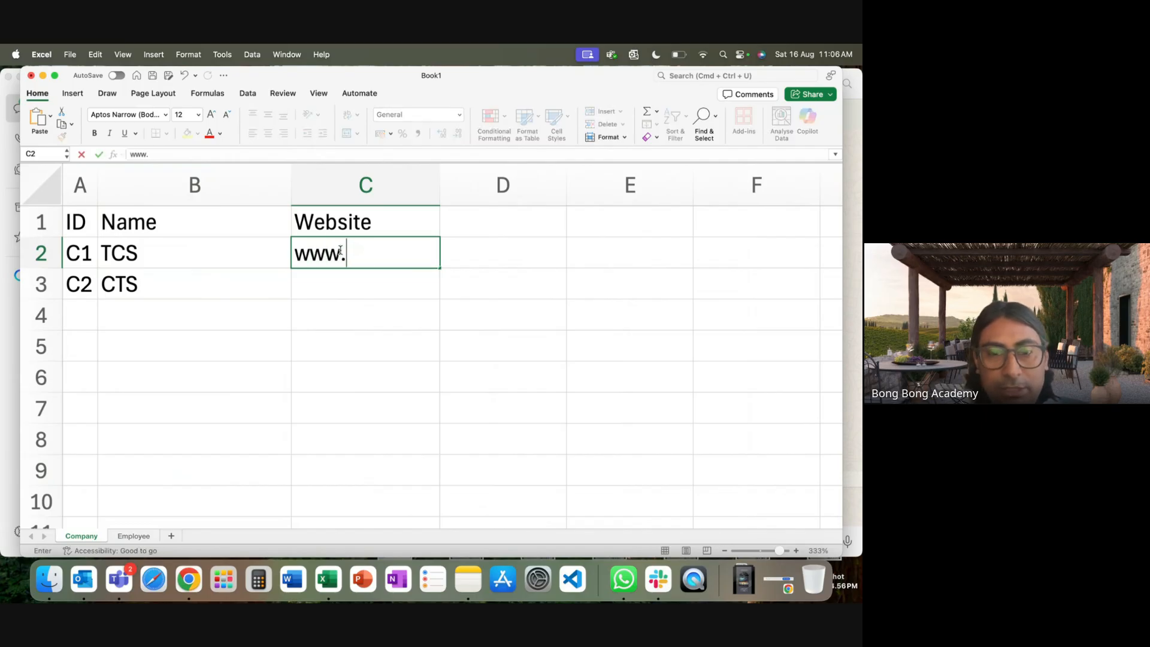
{"action": "type", "text": "tcs.com"}
{"action": "left_click", "coordinate": [328, 282]}
{"action": "type", "text": "www.co"}
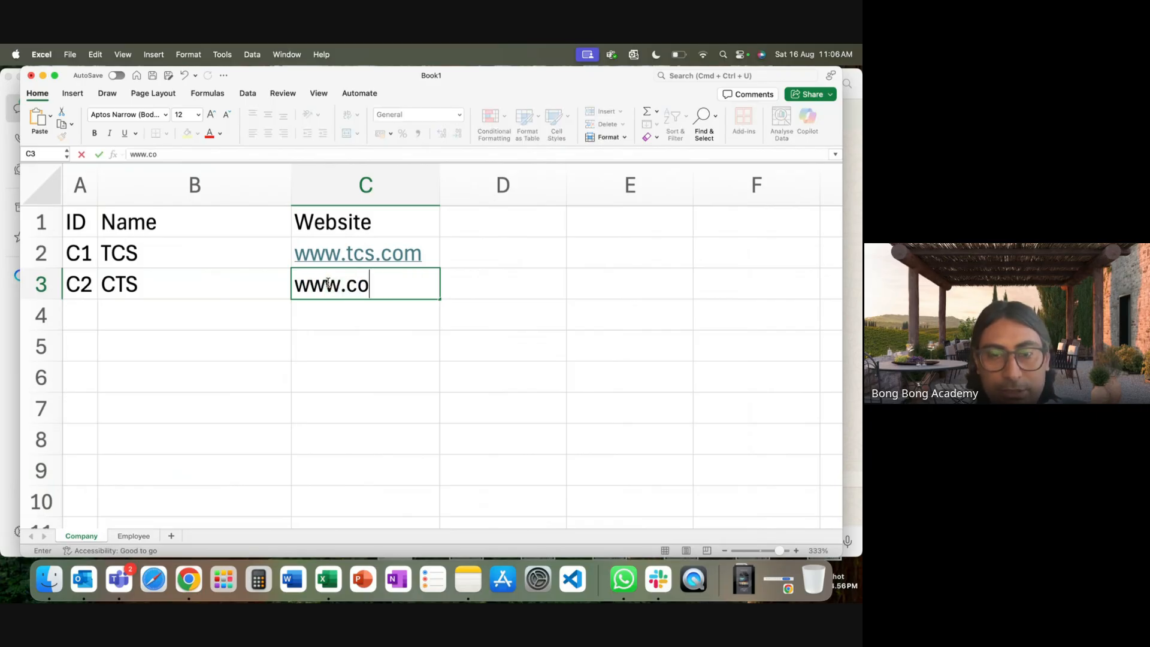
{"action": "type", "text": "gnizant.com"}
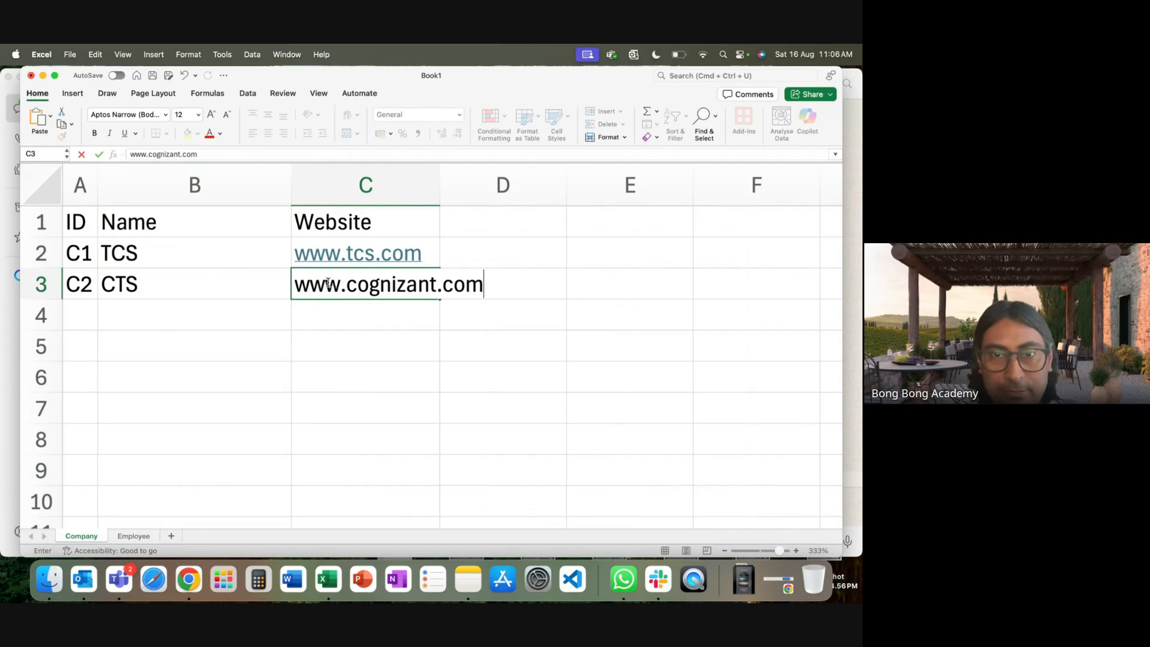
{"action": "left_click", "coordinate": [327, 339]}
{"action": "double_click", "coordinate": [440, 185]}
{"action": "left_click", "coordinate": [502, 422]}
On the Employee sheet, enter the ID heading with E1 and E2 below it.
{"action": "left_click", "coordinate": [133, 536]}
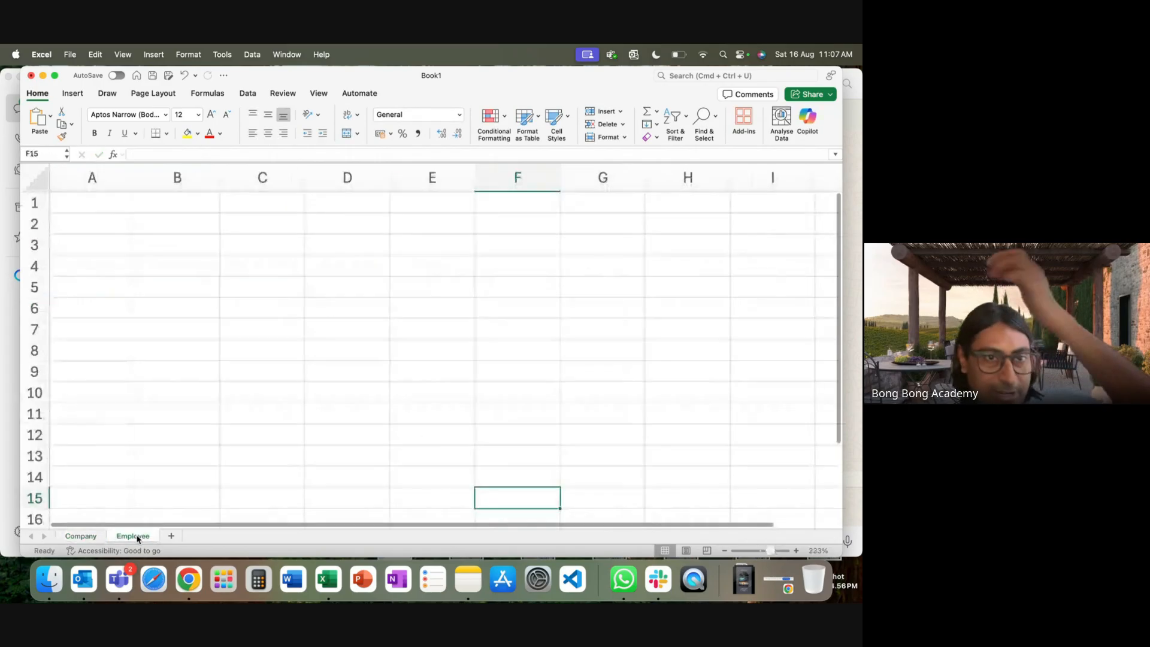
{"action": "left_click", "coordinate": [106, 206]}
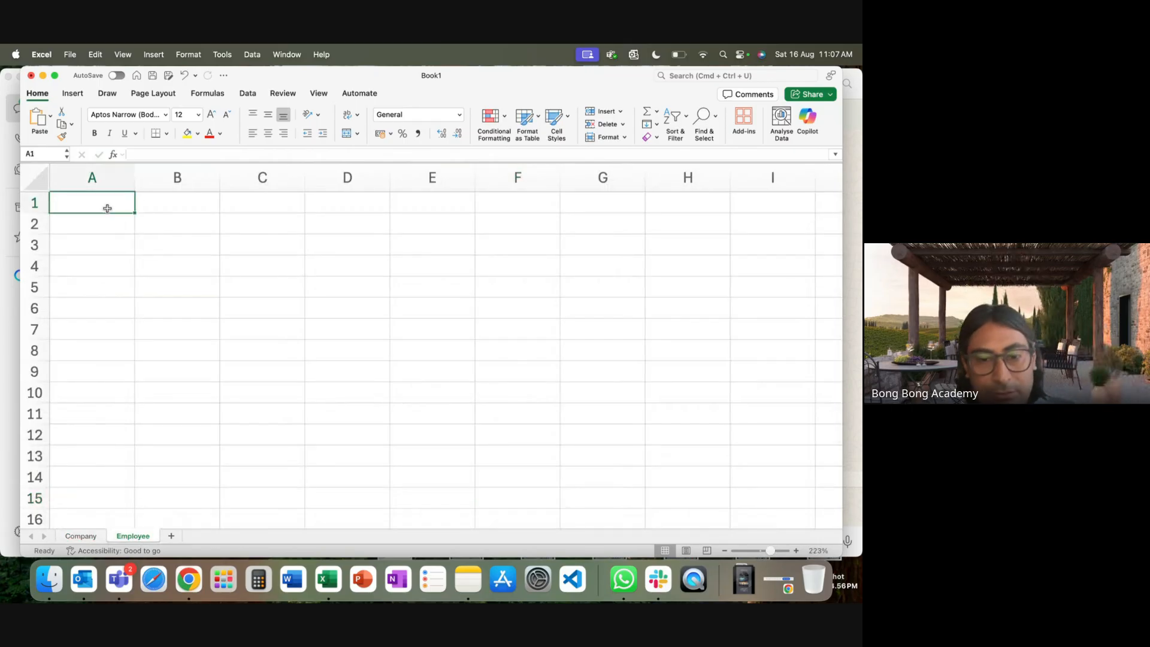
{"action": "type", "text": "ID"}
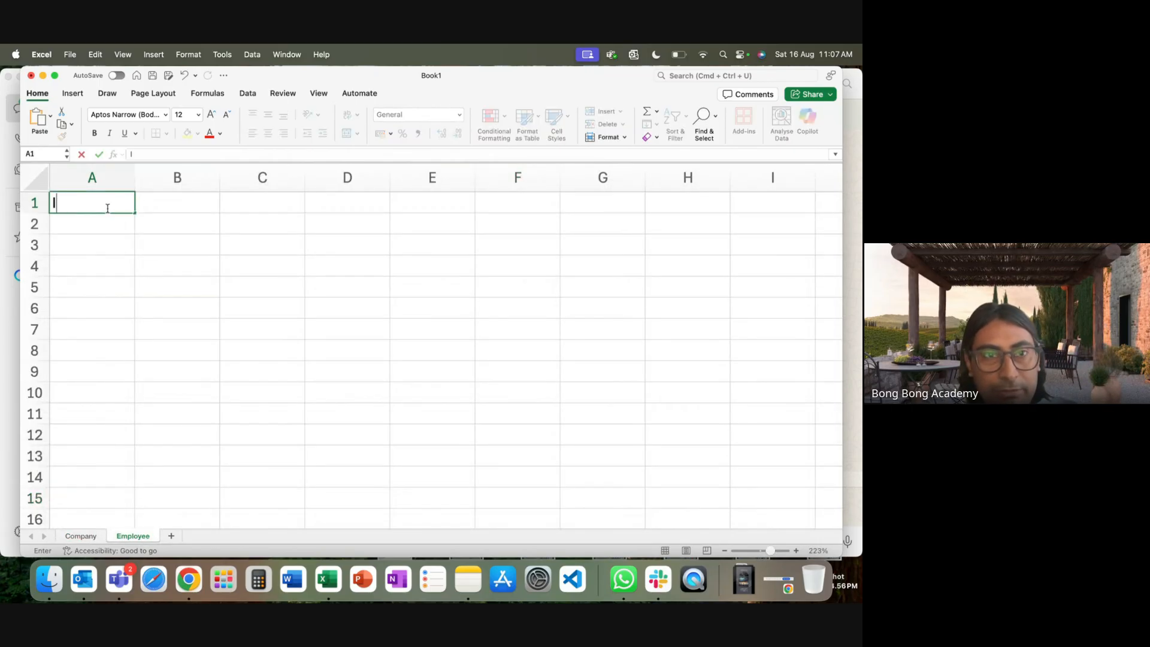
{"action": "left_click", "coordinate": [148, 277]}
{"action": "left_click_drag", "start_coordinate": [134, 177], "coordinate": [73, 180]}
{"action": "left_click", "coordinate": [67, 225]}
{"action": "type", "text": "E1"}
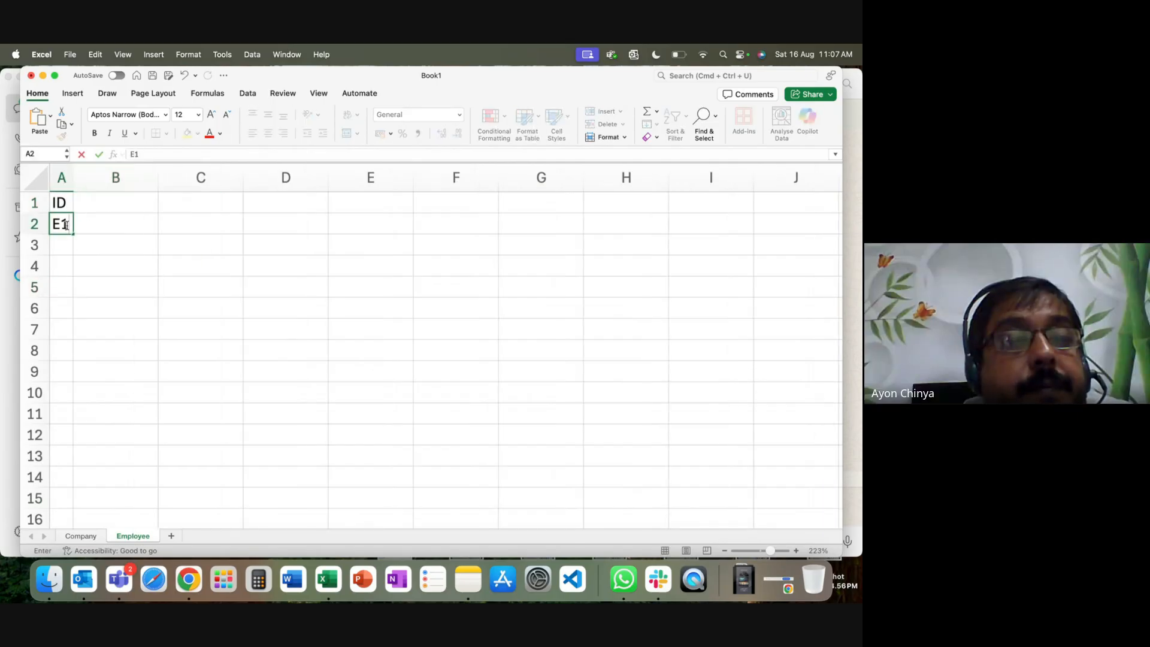
{"action": "key", "text": "Return"}
{"action": "type", "text": "S"}
{"action": "key", "text": "BackSpace"}
{"action": "type", "text": "E"}
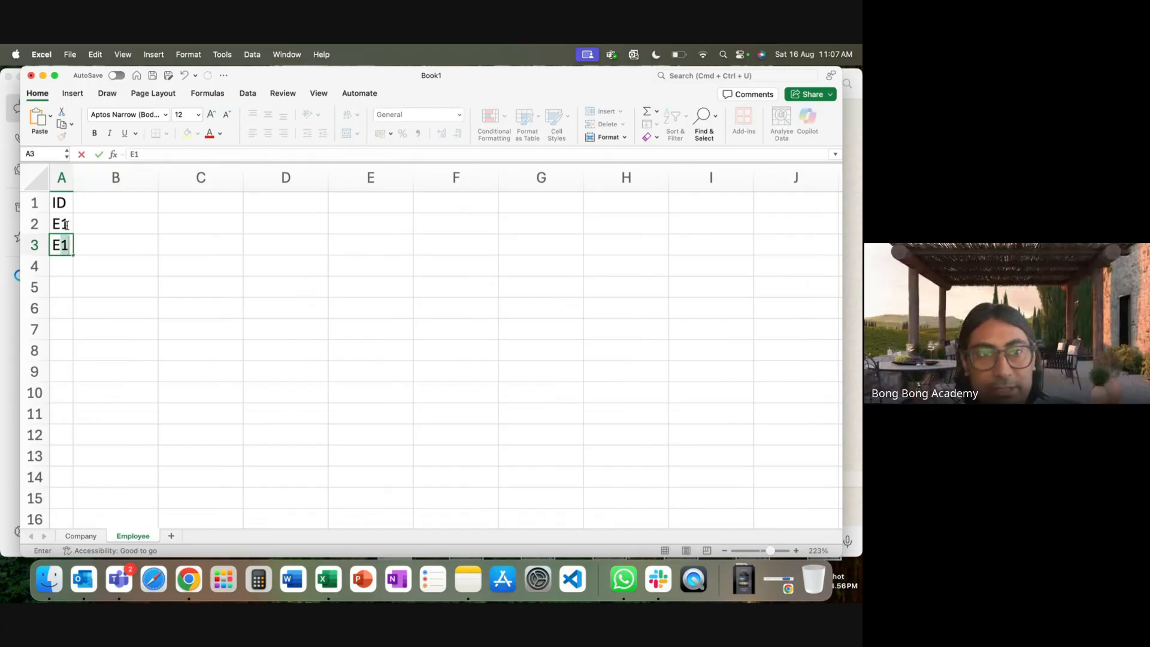
{"action": "type", "text": "2"}
{"action": "key", "text": "Return"}
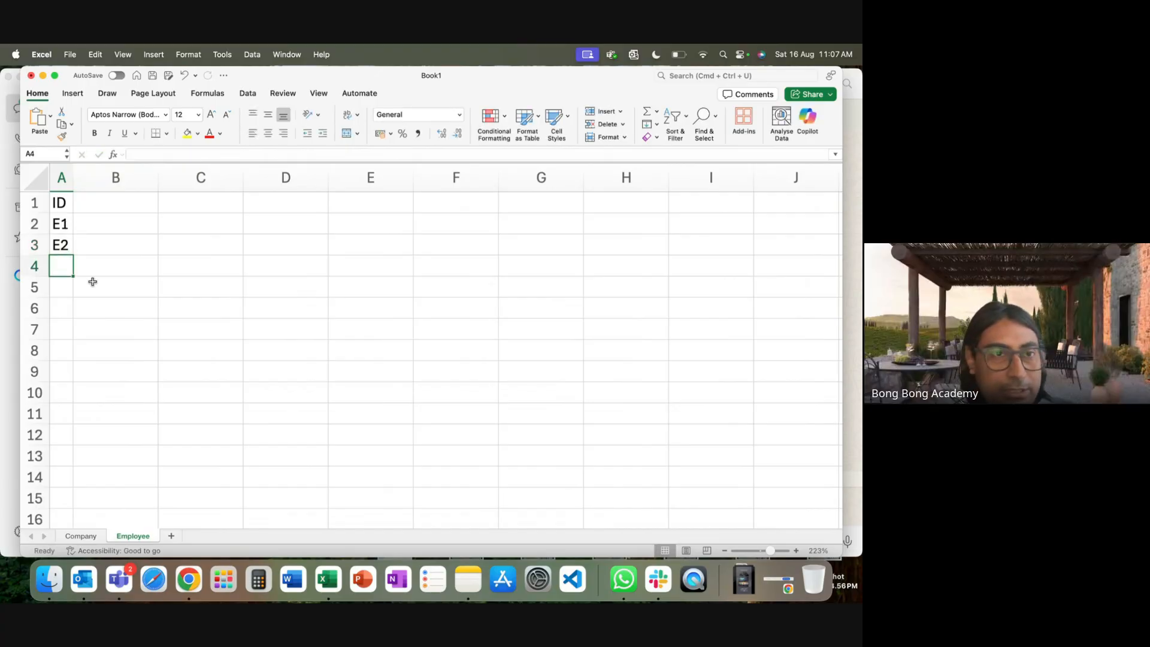
Add an Employee Code heading in B1 and copy E1 and E2 into B2:B3.
{"action": "left_click", "coordinate": [109, 207]}
{"action": "type", "text": "Employ"}
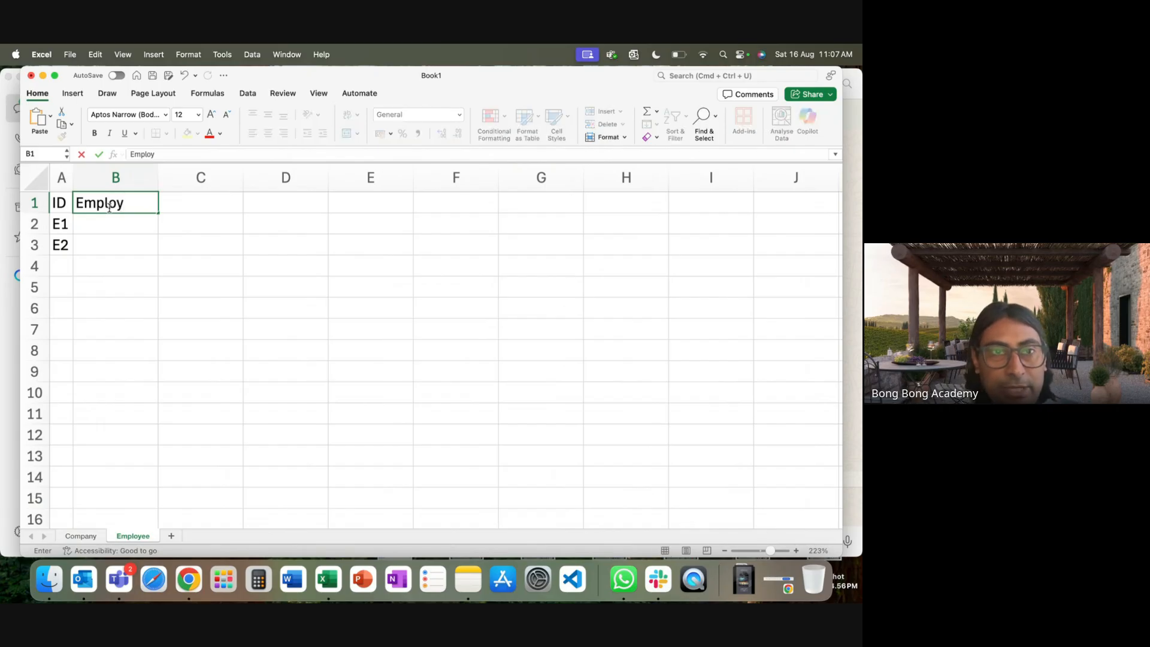
{"action": "type", "text": "eee"}
{"action": "type", "text": " Code"}
{"action": "left_click", "coordinate": [156, 182]}
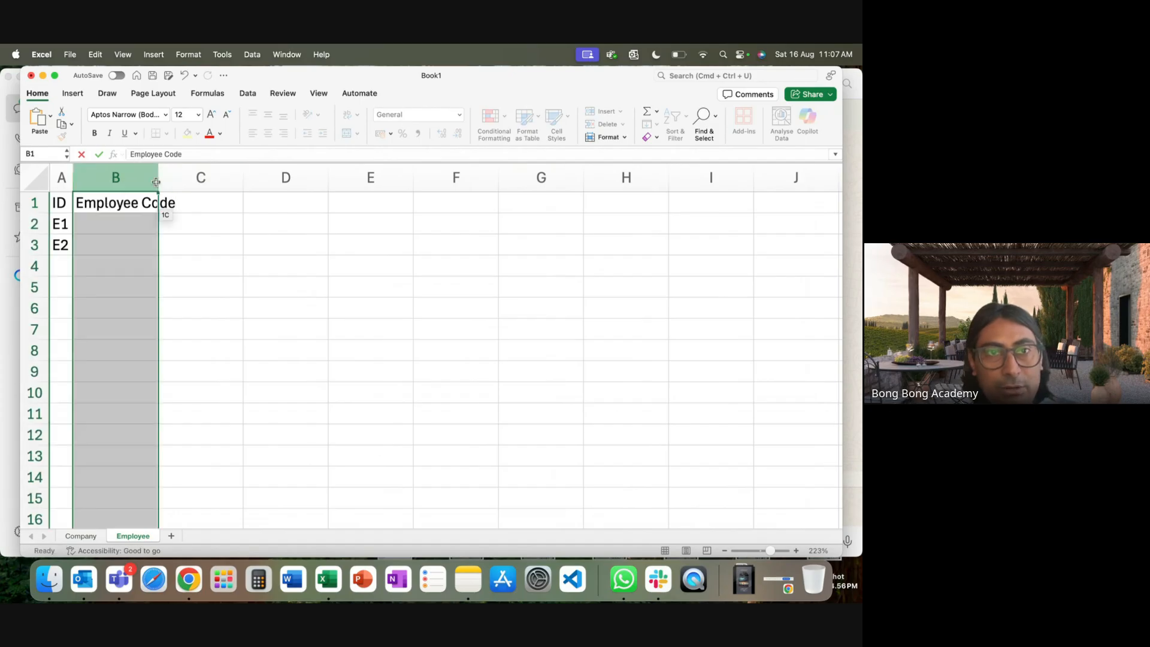
{"action": "double_click", "coordinate": [157, 181]}
{"action": "left_click", "coordinate": [121, 239]}
{"action": "left_click_drag", "start_coordinate": [60, 224], "coordinate": [69, 244]}
{"action": "key", "text": "super+c"}
{"action": "left_click", "coordinate": [108, 231]}
{"action": "key", "text": "super+v"}
{"action": "left_click", "coordinate": [67, 224]}
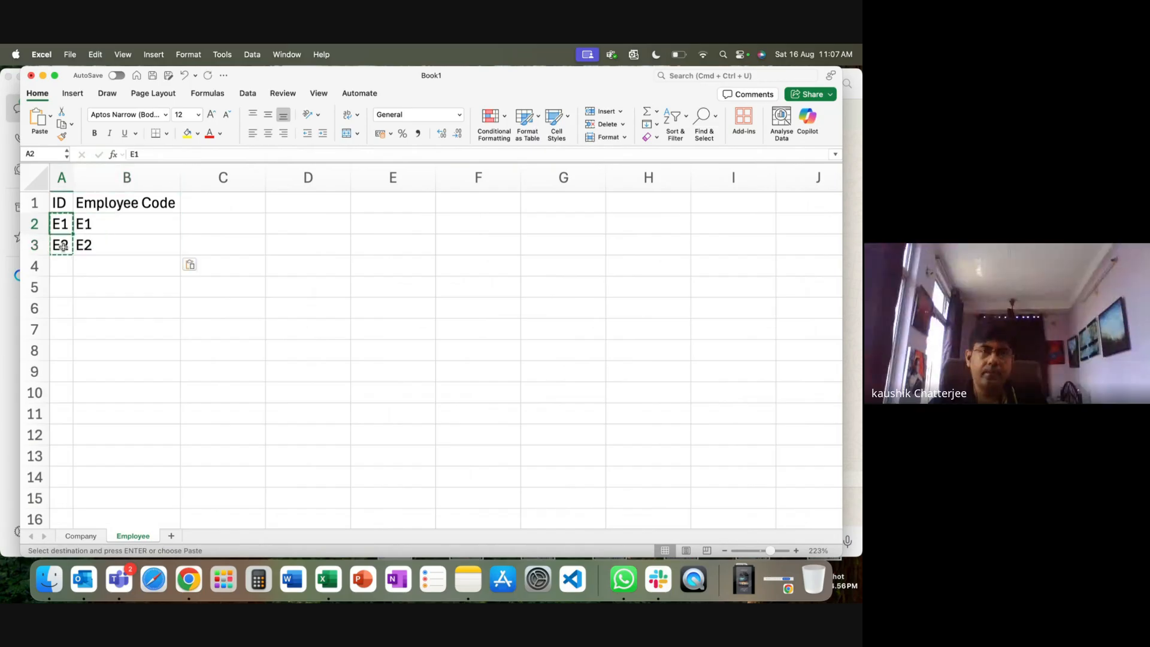
{"action": "left_click", "coordinate": [235, 206]}
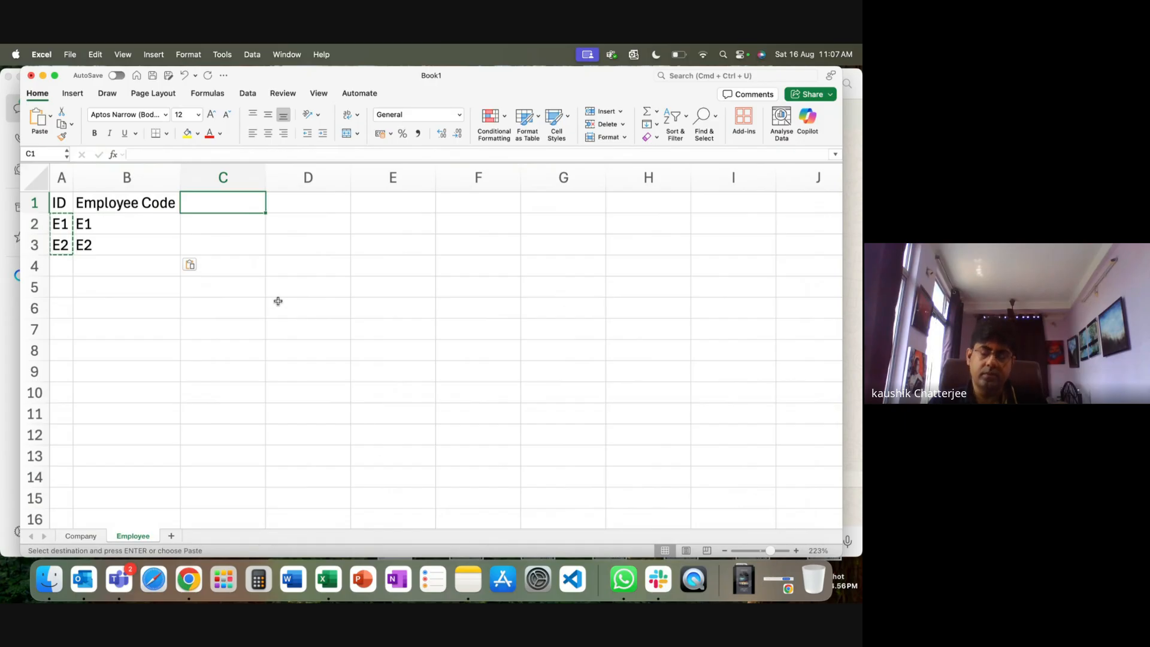
Change the codes in B2:B3 to E-1 and E-2.
{"action": "double_click", "coordinate": [94, 233]}
{"action": "type", "text": "-"}
{"action": "double_click", "coordinate": [84, 244]}
{"action": "type", "text": "-"}
{"action": "left_click", "coordinate": [168, 303]}
Add a Name heading in C1 and enter the first two employees' names.
{"action": "left_click", "coordinate": [217, 209]}
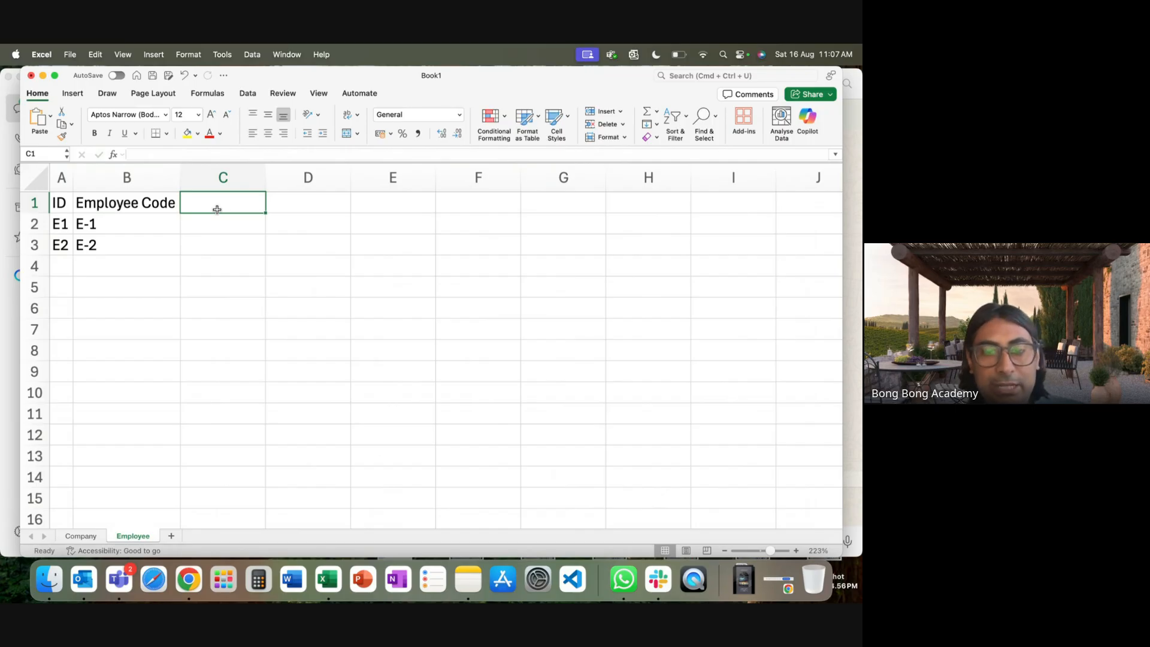
{"action": "type", "text": "Name"}
{"action": "left_click", "coordinate": [215, 222]}
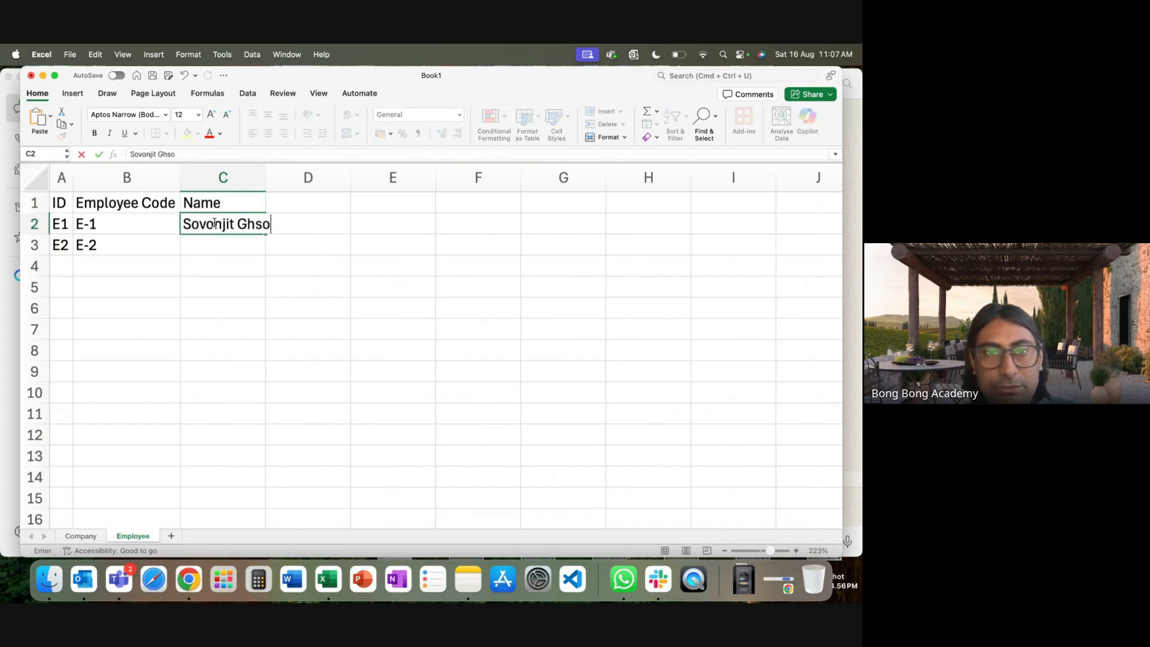
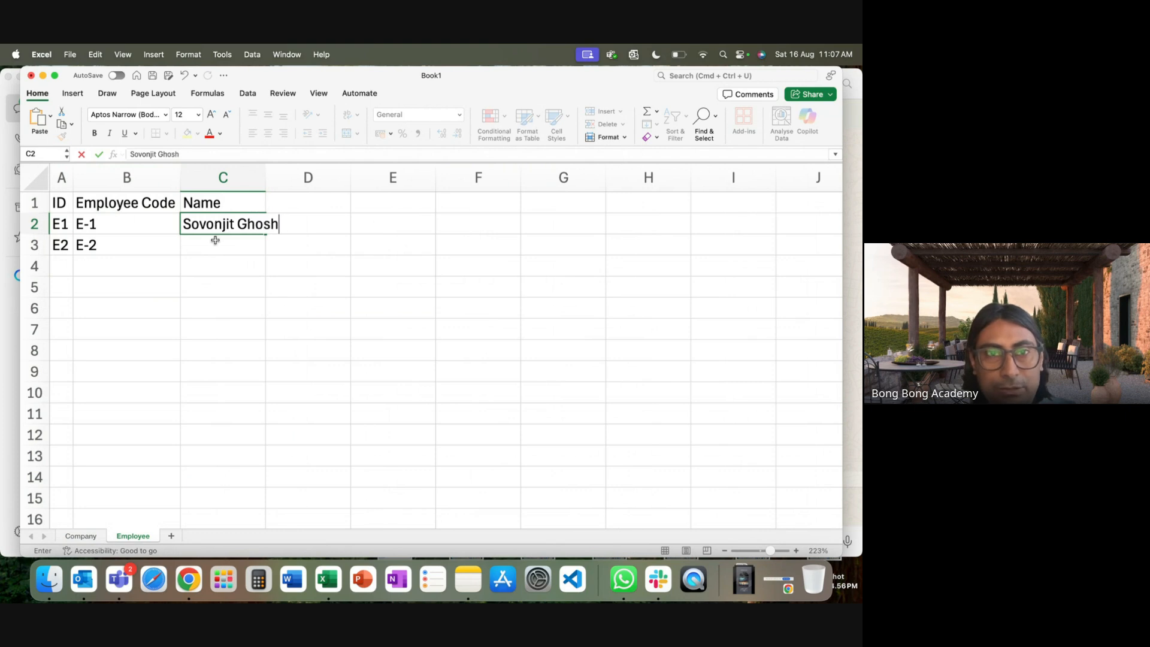
{"action": "key", "text": "Return"}
{"action": "left_click", "coordinate": [229, 266]}
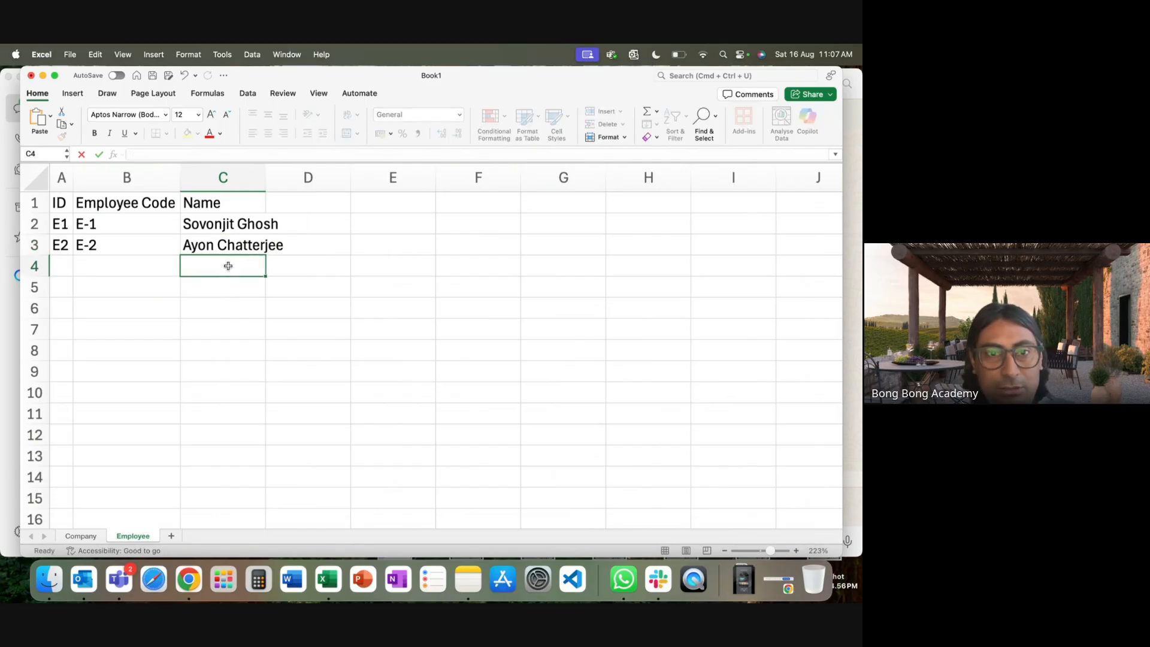
Widen column C and enter the third and fourth employees' names.
{"action": "left_click_drag", "start_coordinate": [266, 178], "coordinate": [292, 178]}
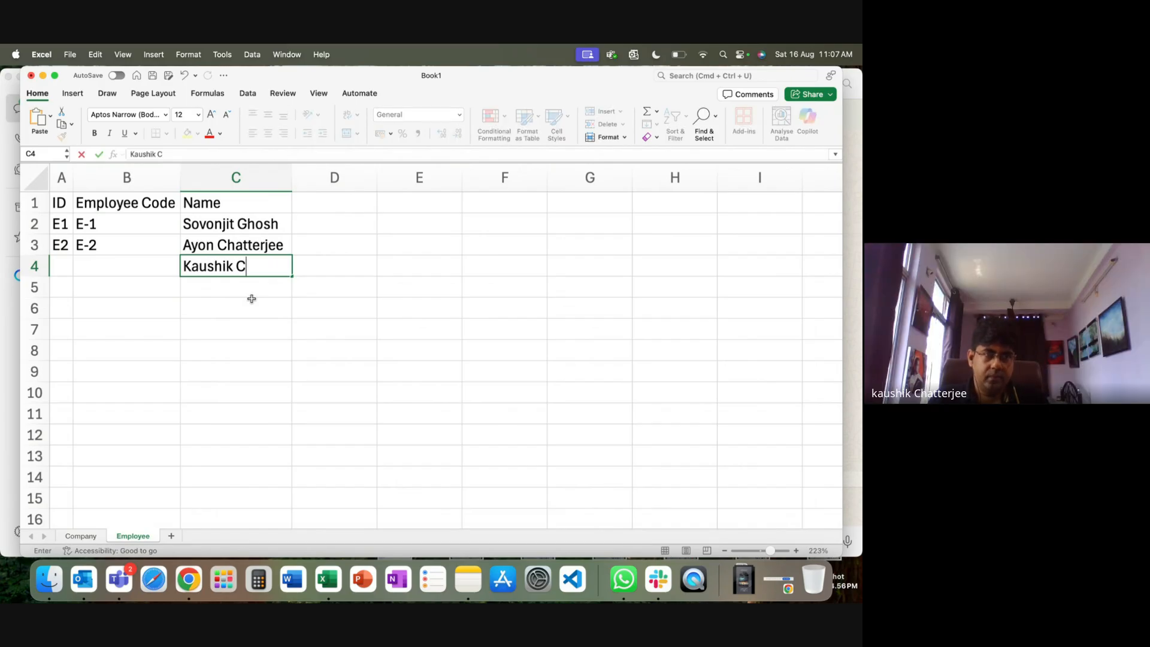
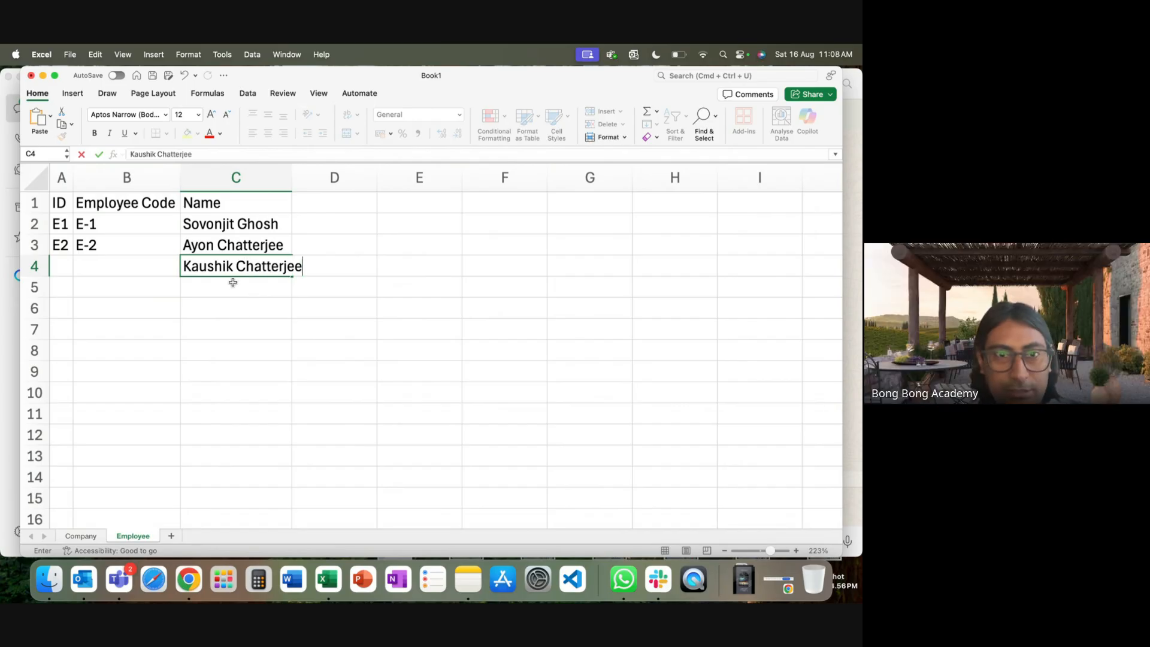
{"action": "key", "text": "Return"}
{"action": "type", "text": "Keerty"}
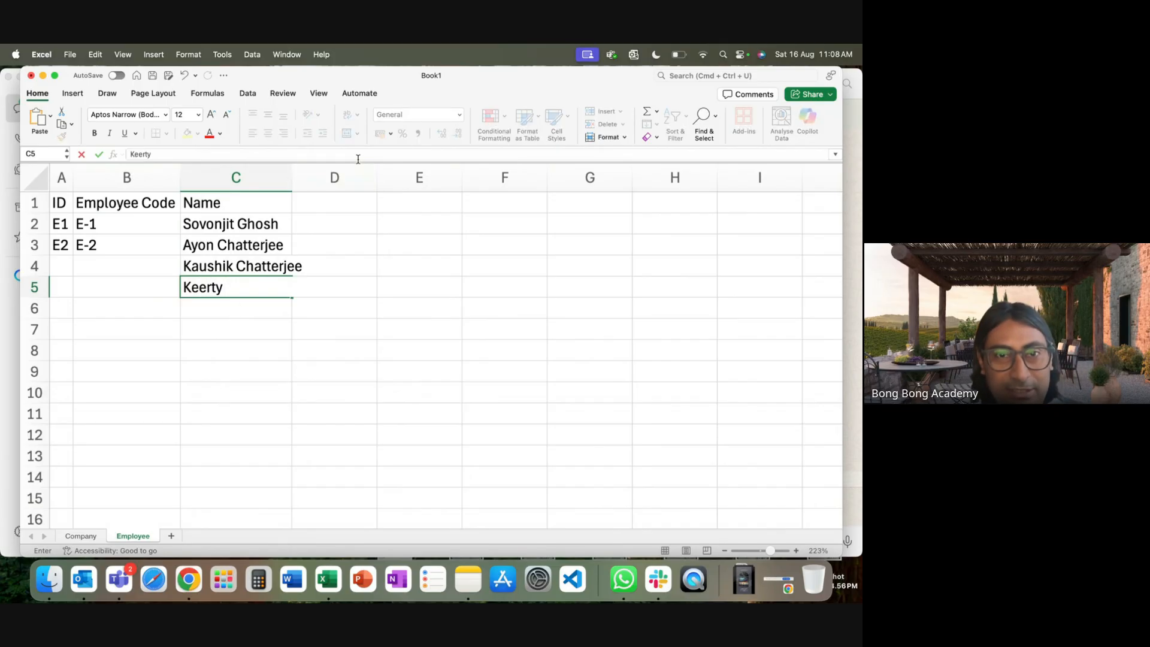
{"action": "left_click", "coordinate": [334, 177]}
{"action": "double_click", "coordinate": [246, 287]}
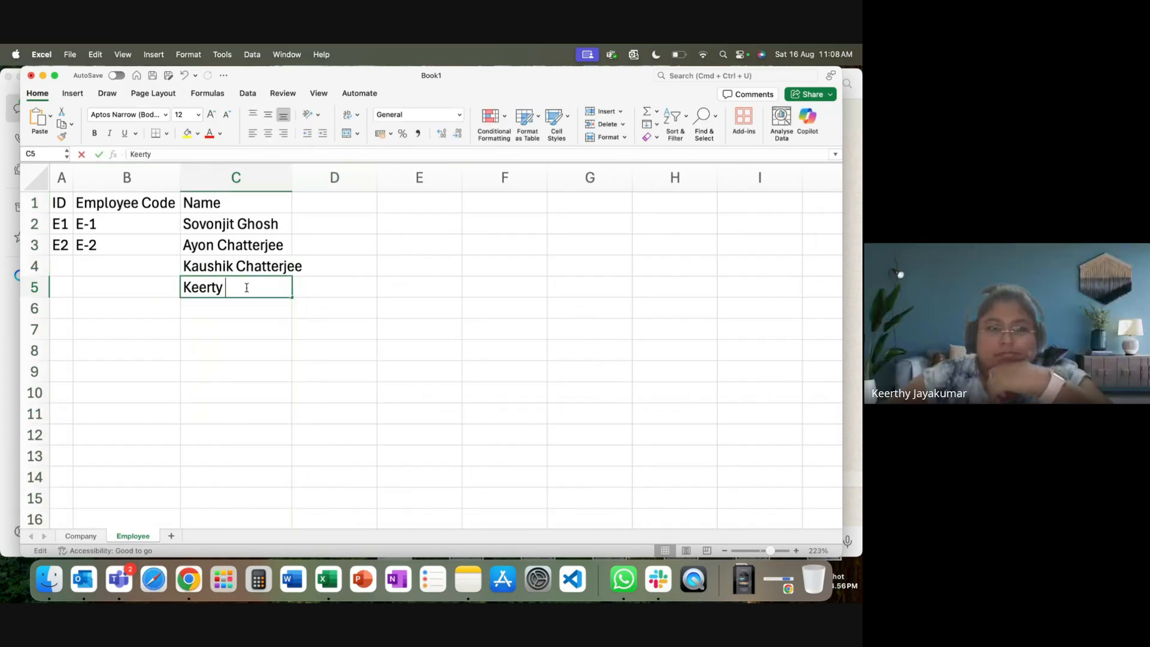
{"action": "type", "text": "Madan"}
{"action": "left_click", "coordinate": [239, 343]}
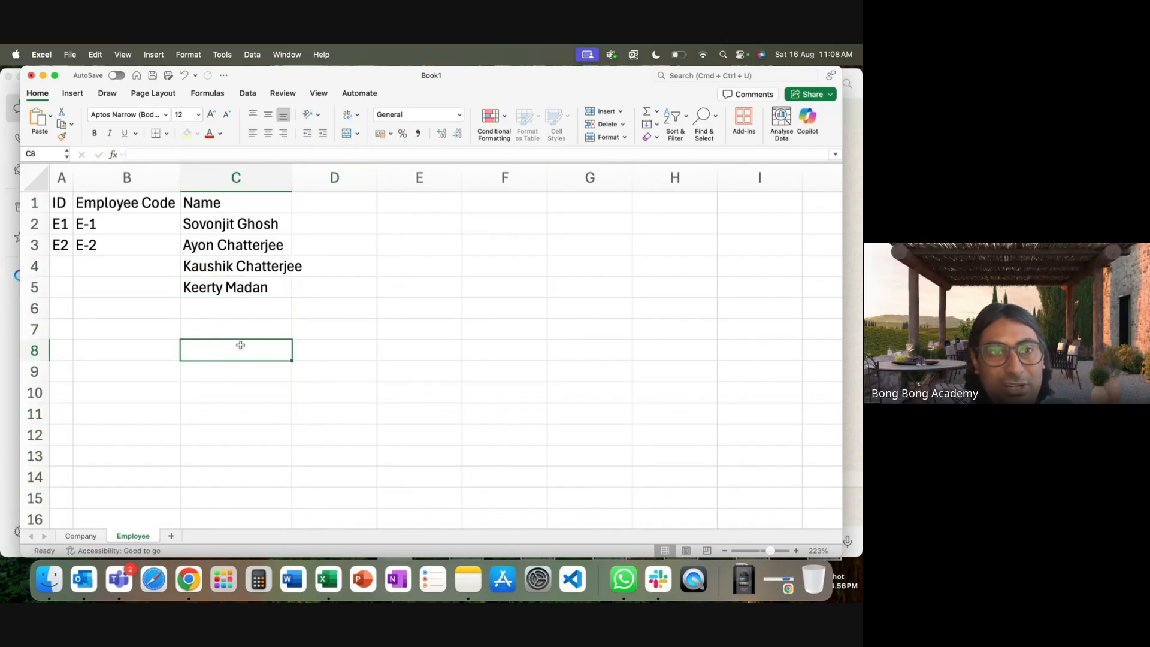
{"action": "left_click", "coordinate": [117, 247]}
Fill codes down to E-3, E-4 and IDs to E3, E4, widening the Name column.
{"action": "left_click", "coordinate": [138, 228]}
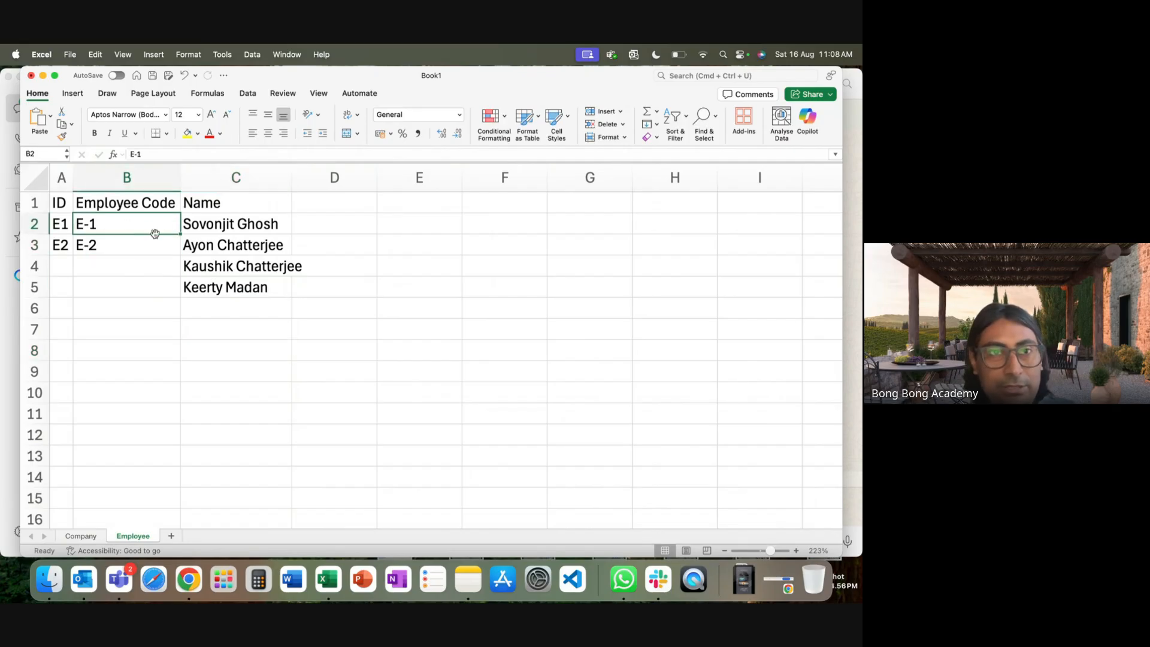
{"action": "left_click_drag", "start_coordinate": [167, 228], "coordinate": [119, 291]}
{"action": "left_click", "coordinate": [60, 246]}
{"action": "left_click_drag", "start_coordinate": [60, 225], "coordinate": [69, 292]}
{"action": "left_click", "coordinate": [260, 367]}
{"action": "left_click_drag", "start_coordinate": [290, 187], "coordinate": [310, 187]}
Add a Company ID heading in D1.
{"action": "left_click", "coordinate": [352, 204]}
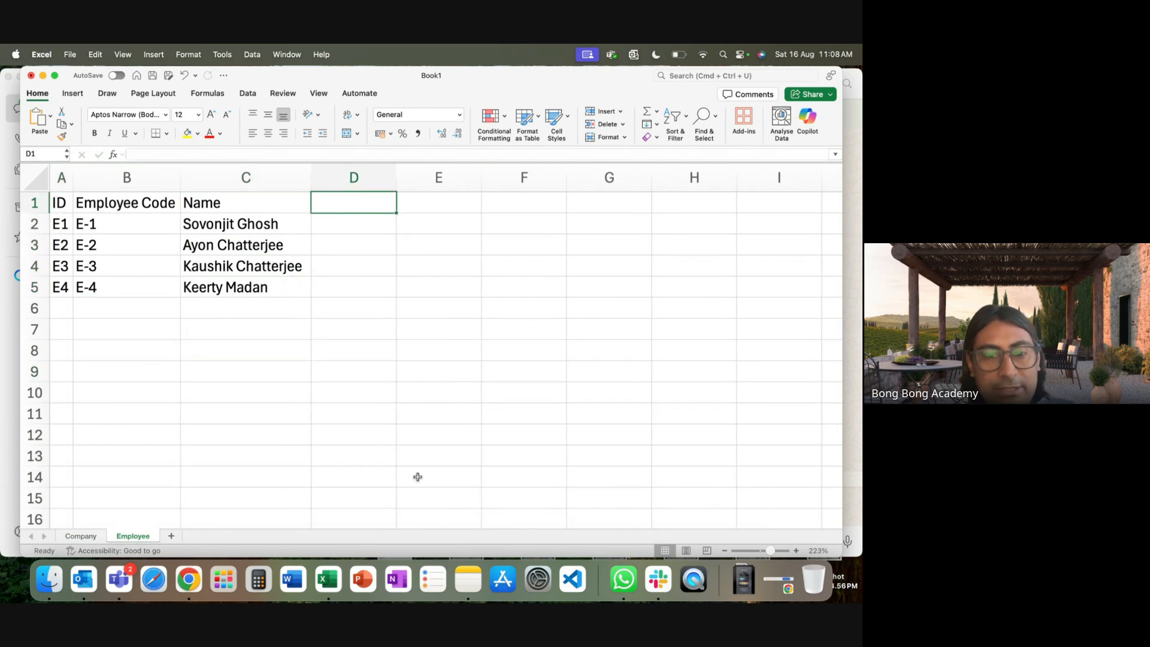
{"action": "type", "text": "Con"}
{"action": "type", "text": "pany"}
{"action": "type", "text": " ID"}
{"action": "left_click", "coordinate": [423, 412]}
Copy company ID C1 from the Company sheet into Employee cells D2 and D3.
{"action": "left_click", "coordinate": [76, 537]}
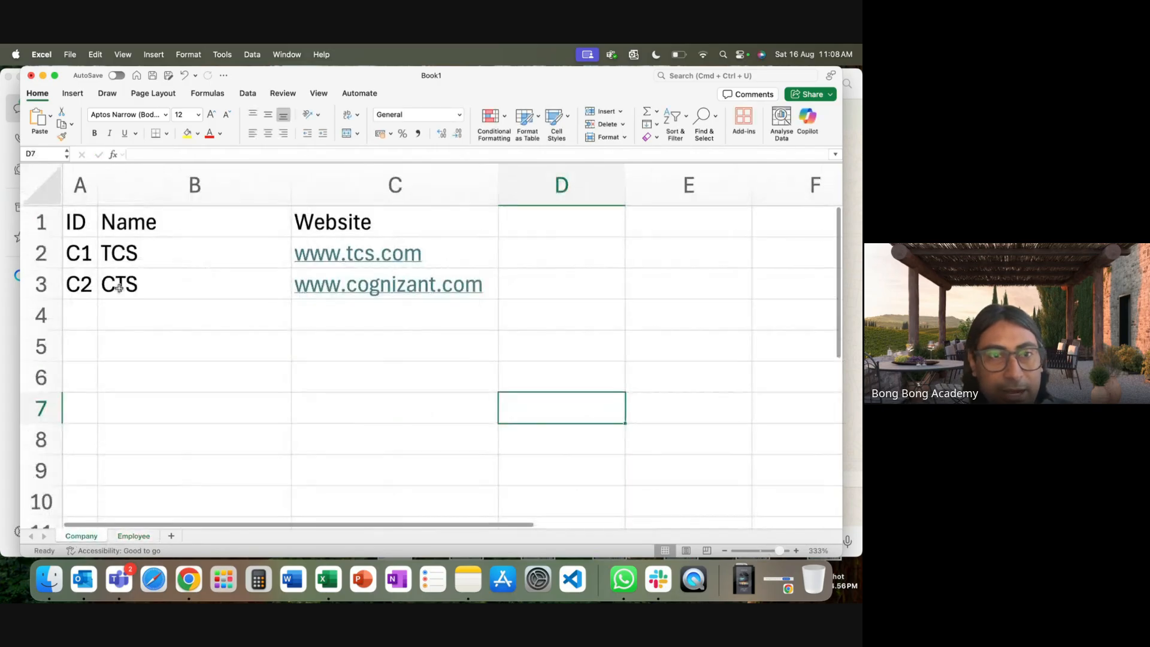
{"action": "left_click", "coordinate": [87, 262]}
{"action": "key", "text": "super+c"}
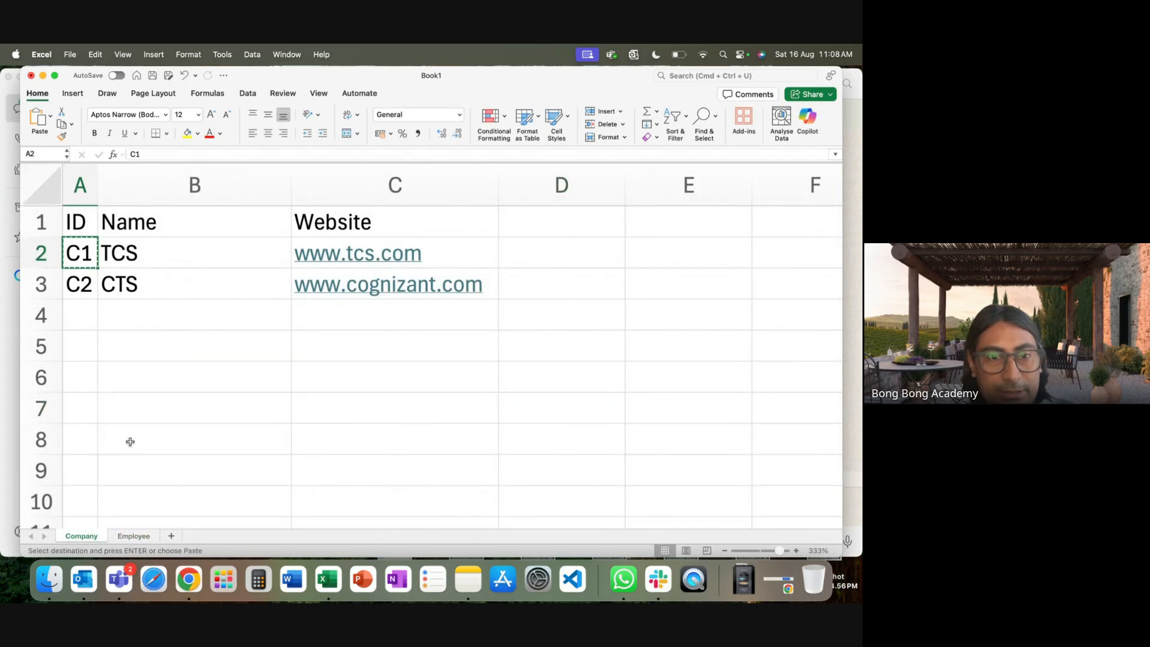
{"action": "left_click", "coordinate": [133, 536]}
{"action": "left_click", "coordinate": [333, 232]}
{"action": "key", "text": "super+v"}
{"action": "left_click", "coordinate": [336, 244]}
{"action": "key", "text": "super+v"}
Copy company ID C2 from the Company sheet into Employee cells D4 and D5.
{"action": "left_click", "coordinate": [81, 536]}
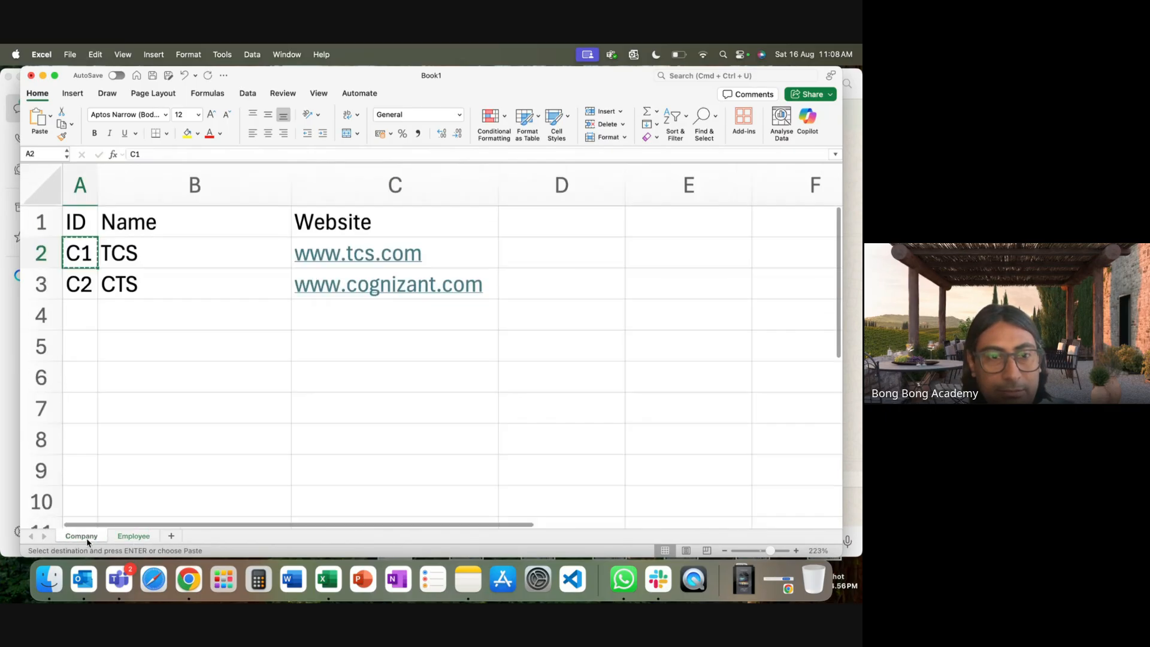
{"action": "left_click", "coordinate": [79, 288]}
{"action": "key", "text": "super+c"}
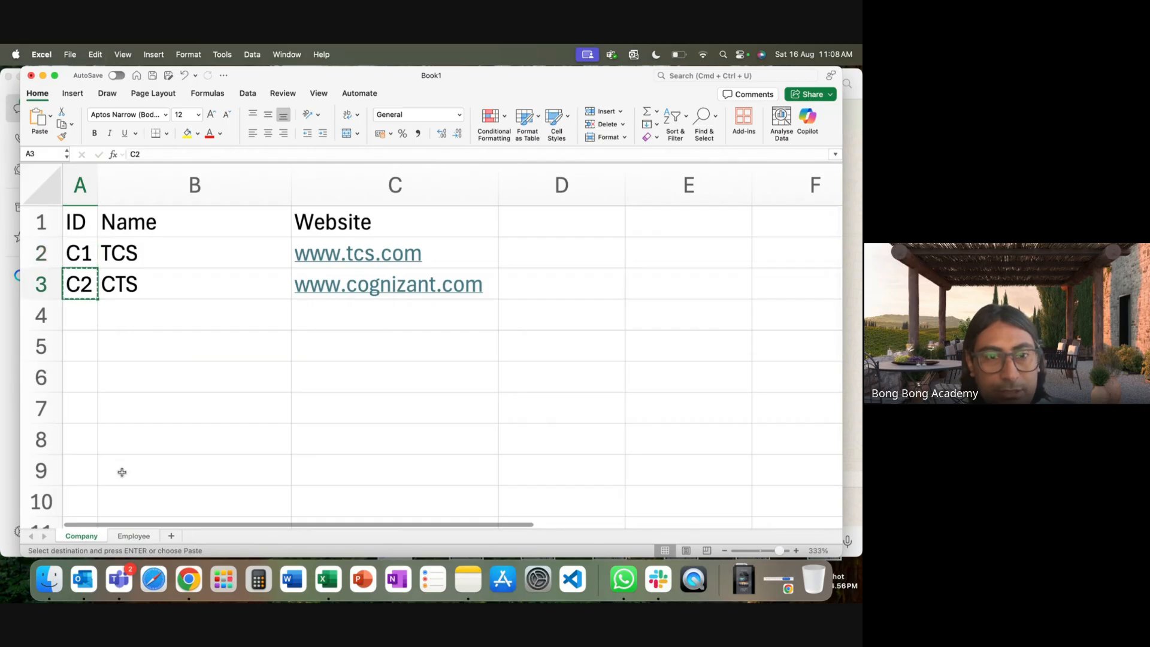
{"action": "left_click", "coordinate": [133, 536]}
{"action": "left_click", "coordinate": [350, 269]}
{"action": "key", "text": "super+v"}
{"action": "left_click", "coordinate": [336, 289]}
{"action": "key", "text": "super+v"}
{"action": "left_click", "coordinate": [347, 372]}
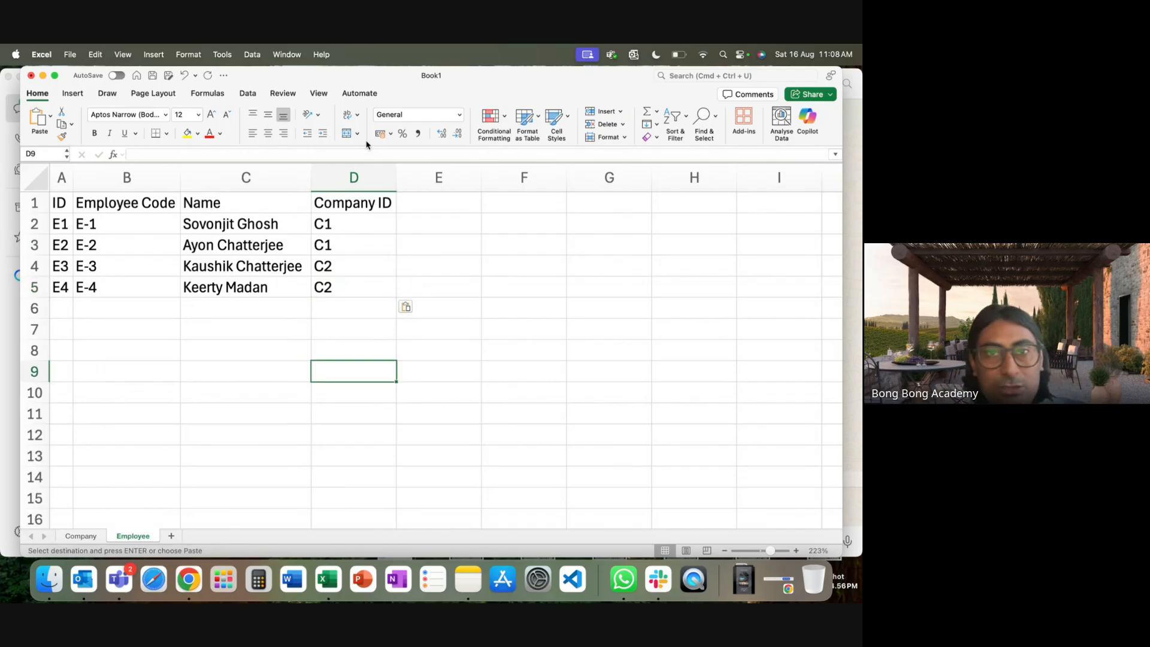
Highlight the Company ID column and trace company C1 (TCS) to its two employees.
{"action": "left_click", "coordinate": [352, 202]}
{"action": "left_click_drag", "start_coordinate": [346, 204], "coordinate": [343, 295]}
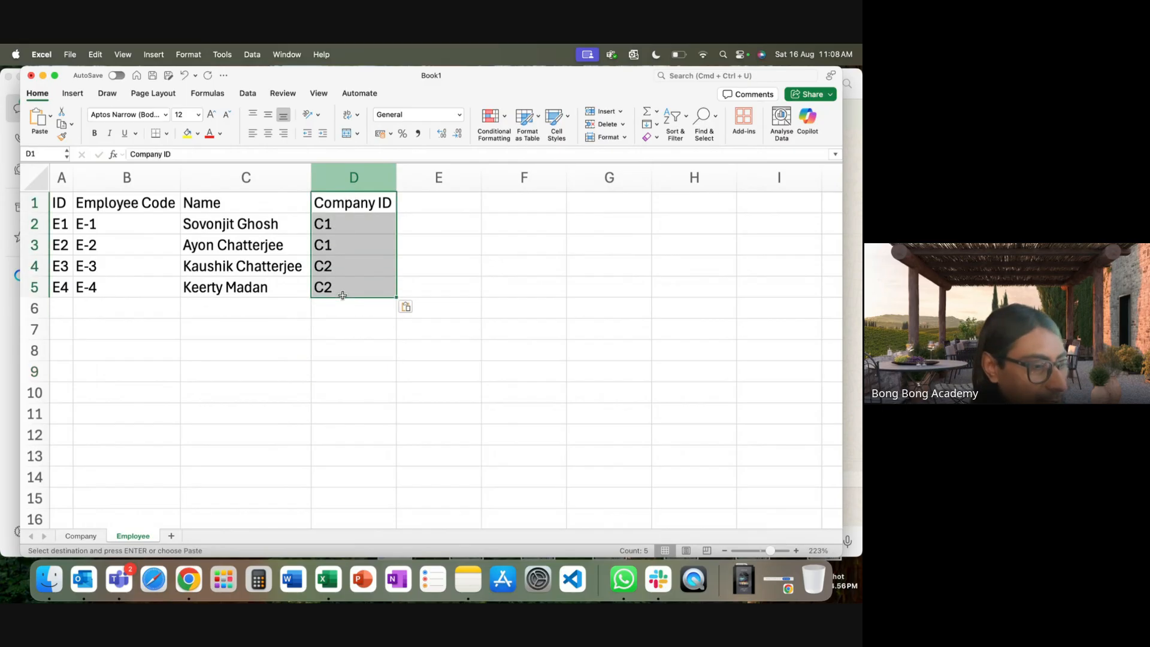
{"action": "left_click", "coordinate": [344, 348]}
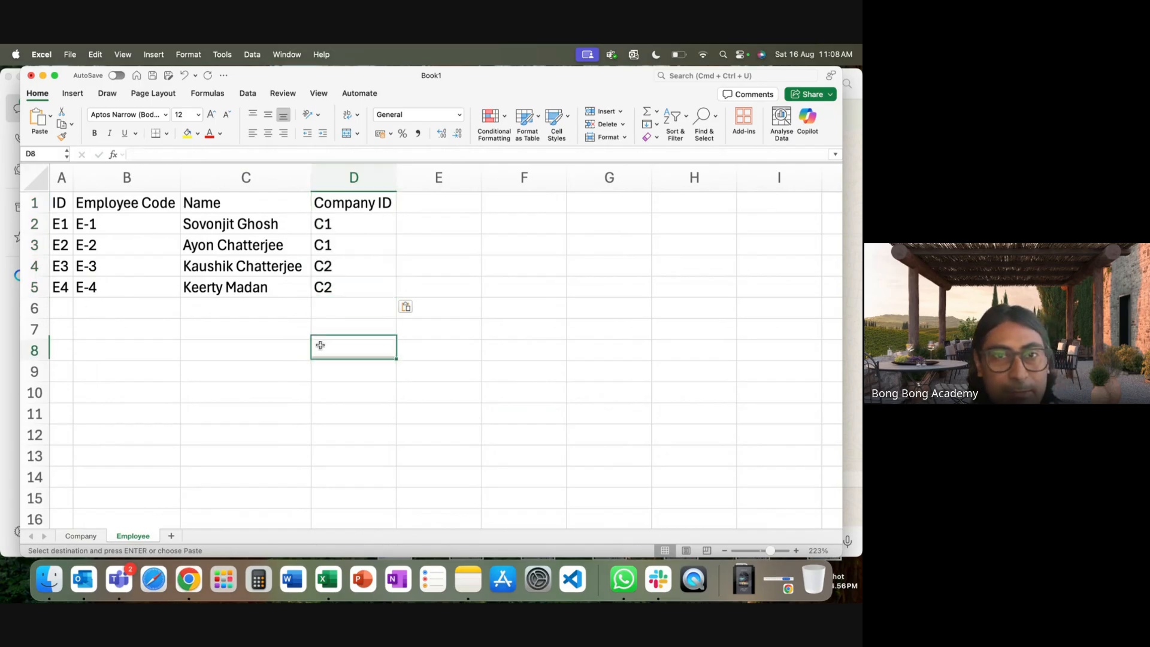
{"action": "left_click_drag", "start_coordinate": [323, 223], "coordinate": [324, 251]}
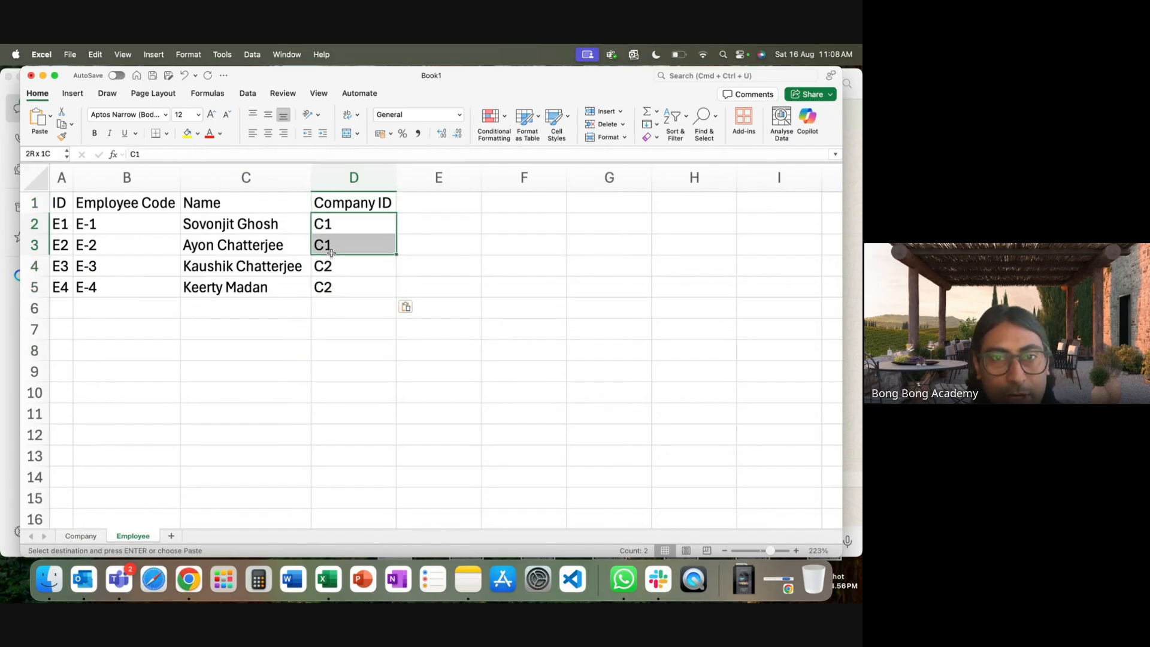
{"action": "left_click", "coordinate": [81, 536]}
{"action": "left_click", "coordinate": [87, 253]}
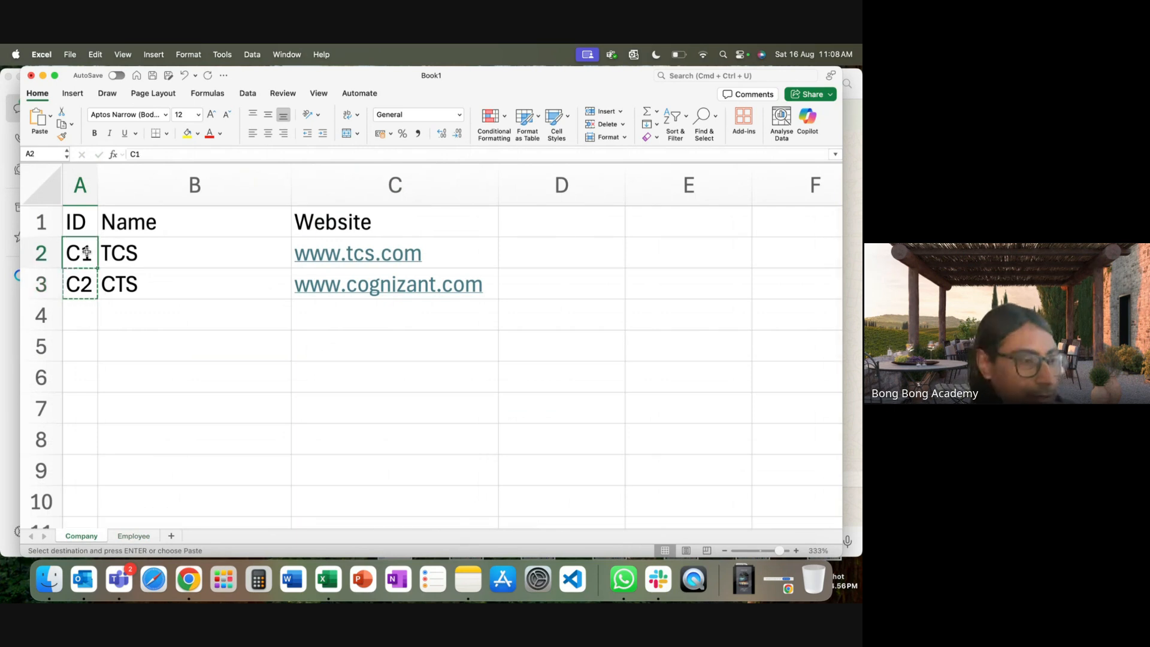
{"action": "left_click_drag", "start_coordinate": [87, 253], "coordinate": [433, 261]}
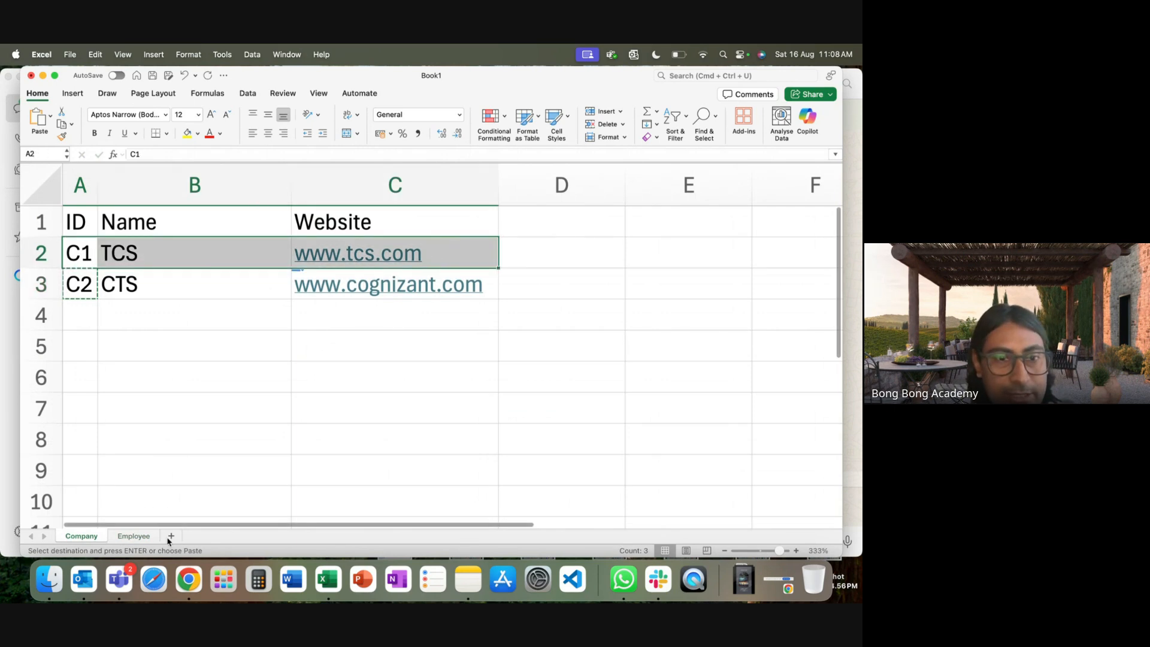
{"action": "left_click", "coordinate": [133, 537]}
{"action": "left_click_drag", "start_coordinate": [60, 226], "coordinate": [252, 247]}
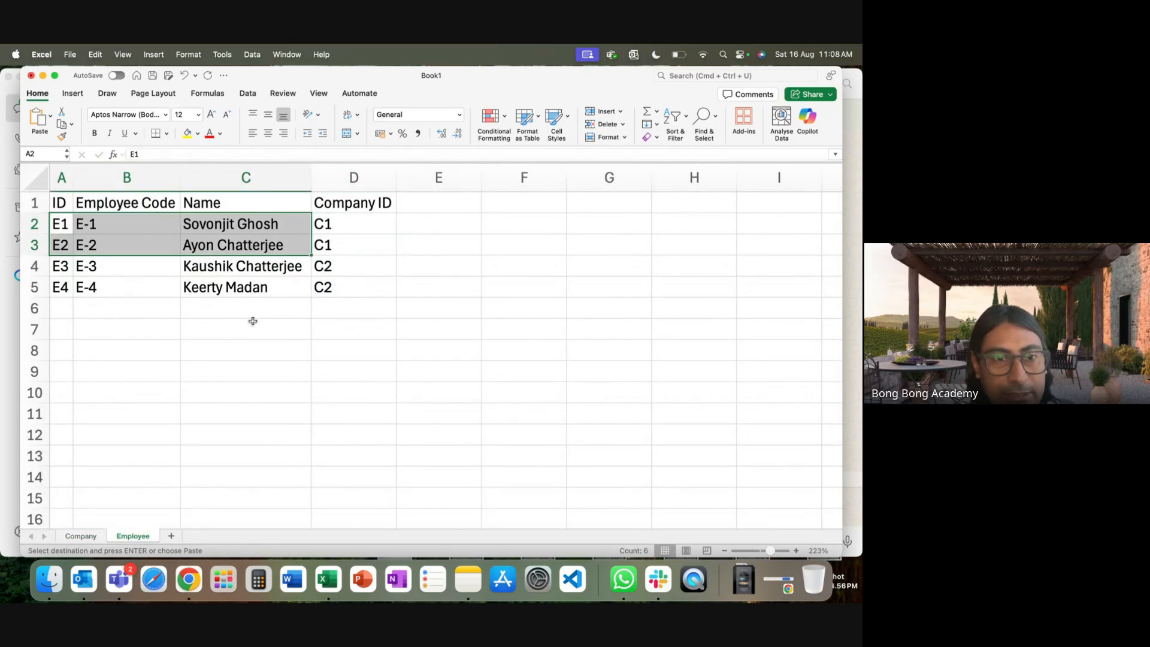
Trace company C2 to employees E3 and E4, then add a new blank Sheet3.
{"action": "left_click", "coordinate": [81, 536]}
{"action": "left_click", "coordinate": [88, 294]}
{"action": "key", "text": "super+c"}
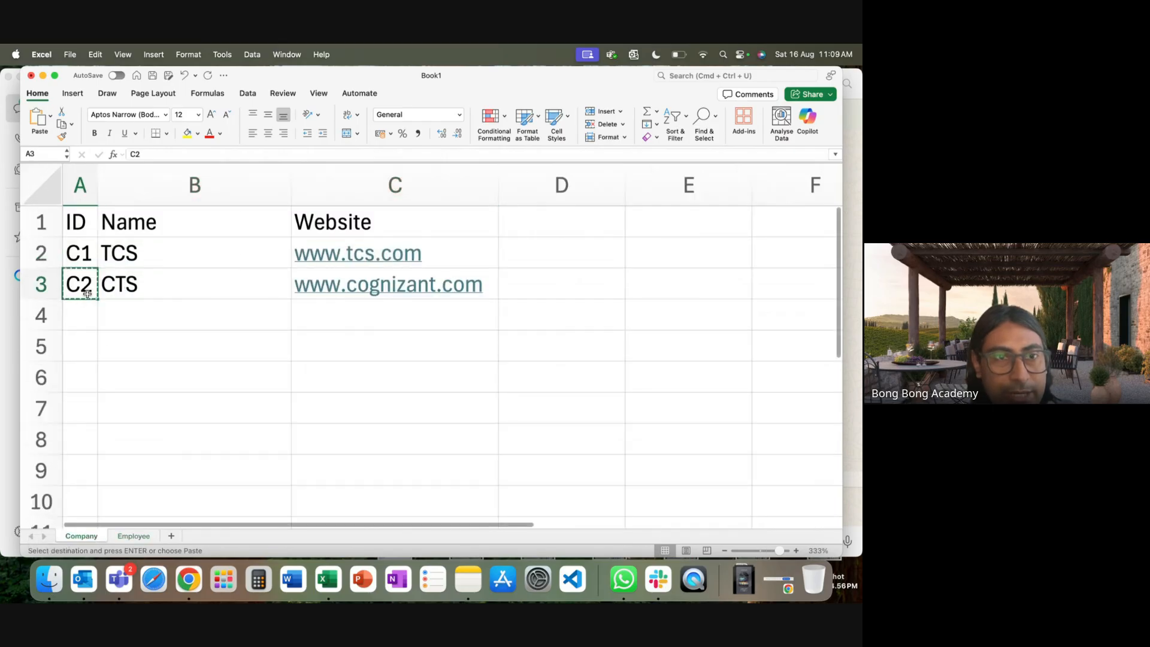
{"action": "left_click", "coordinate": [133, 536]}
{"action": "left_click_drag", "start_coordinate": [60, 266], "coordinate": [227, 289]}
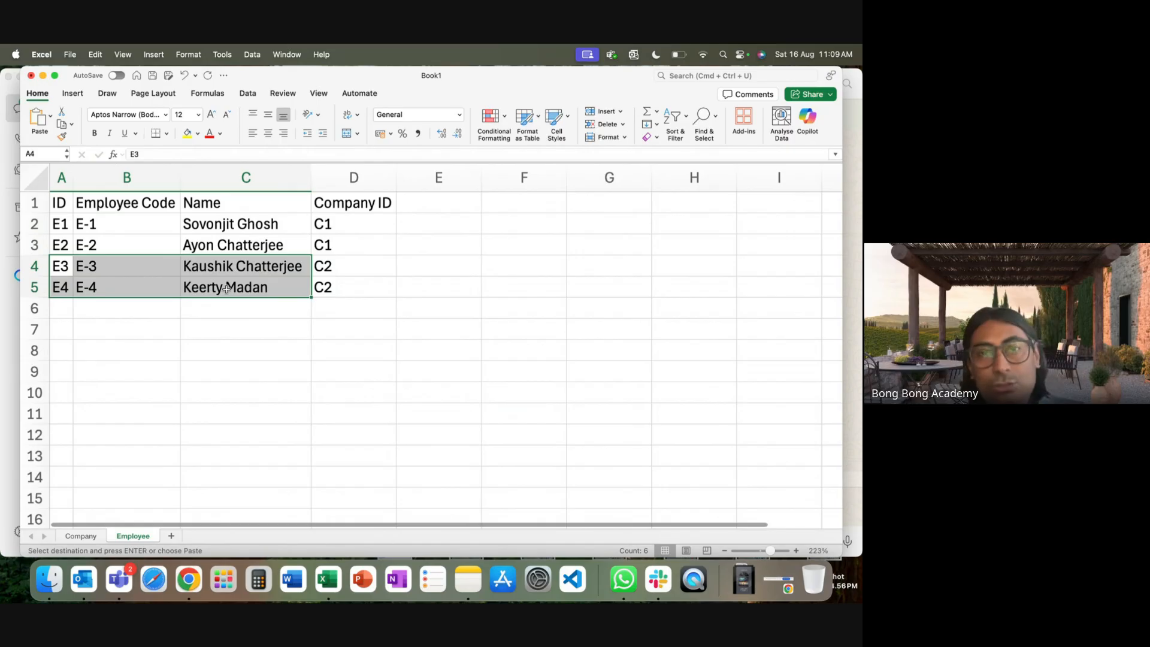
{"action": "left_click", "coordinate": [274, 328]}
{"action": "left_click", "coordinate": [372, 205]}
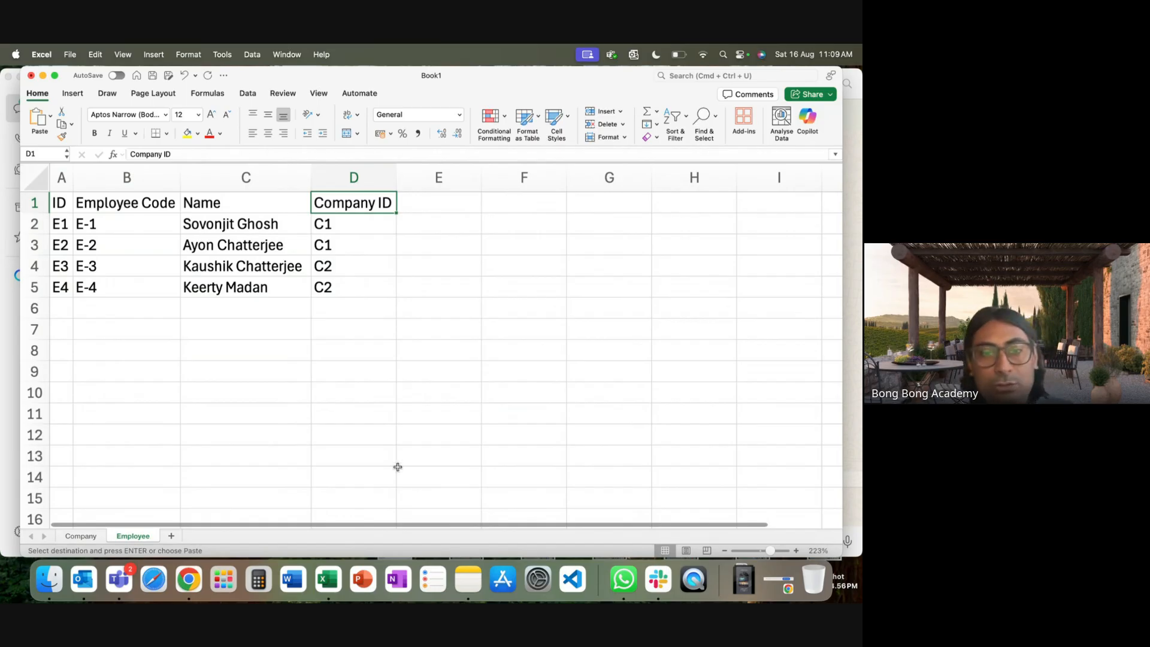
{"action": "left_click", "coordinate": [173, 536]}
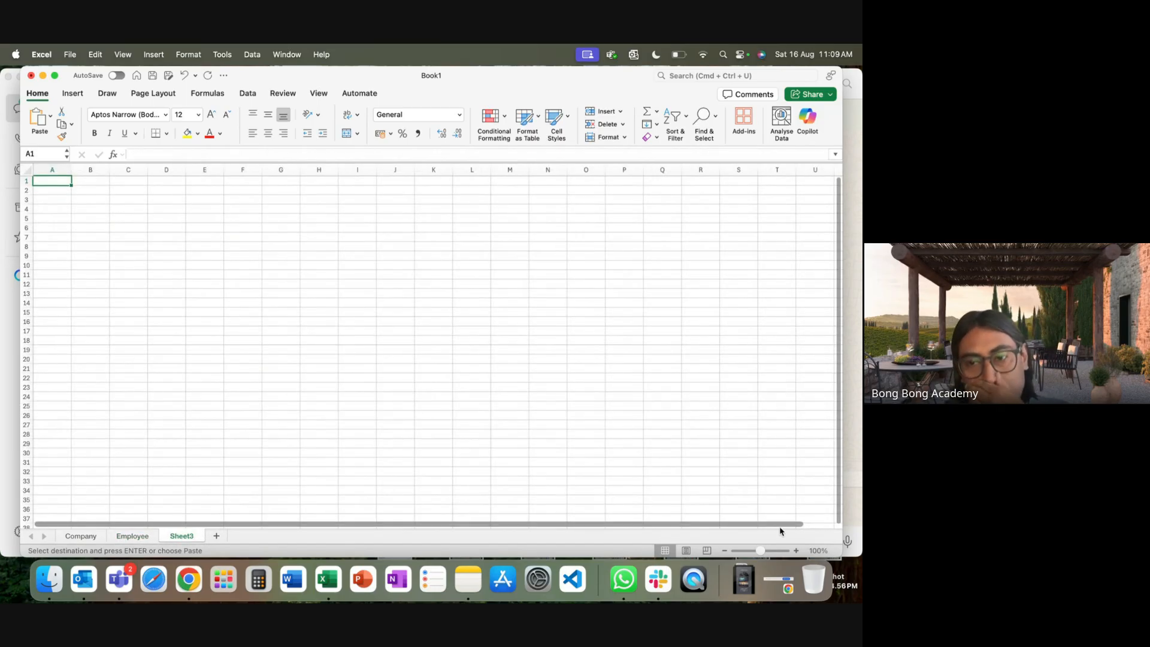
Zoom in and enter the headings Lookup in A1 and Master-Detail in B1.
{"action": "left_click", "coordinate": [765, 551]}
{"action": "left_click_drag", "start_coordinate": [765, 551], "coordinate": [781, 551]}
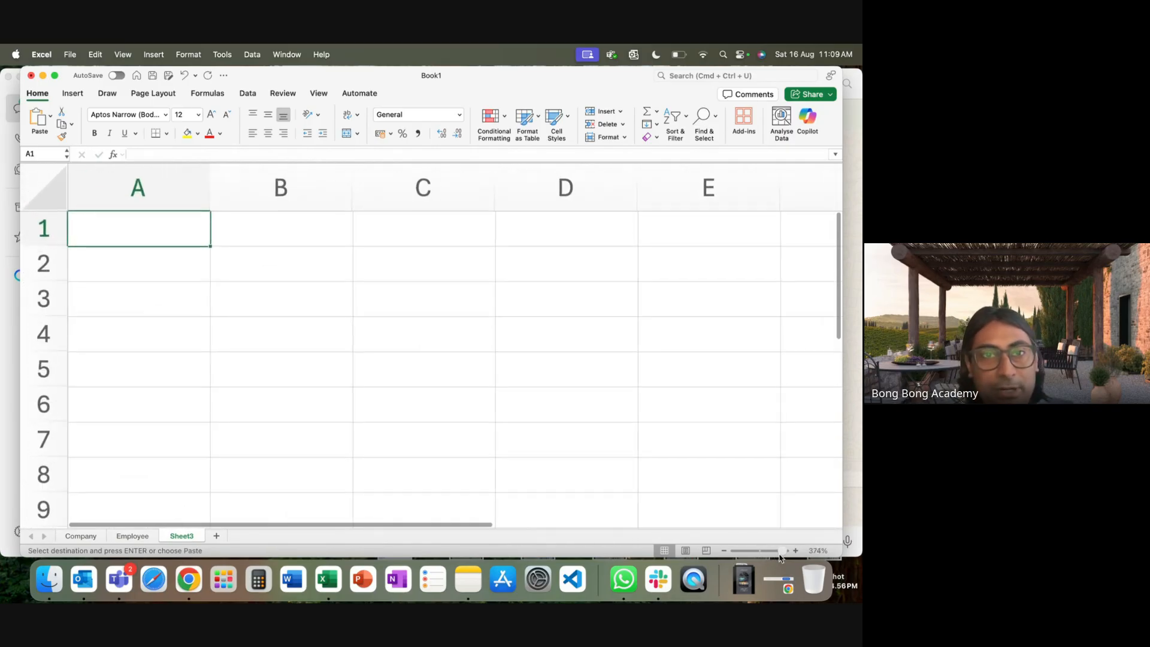
{"action": "type", "text": "Lookup"}
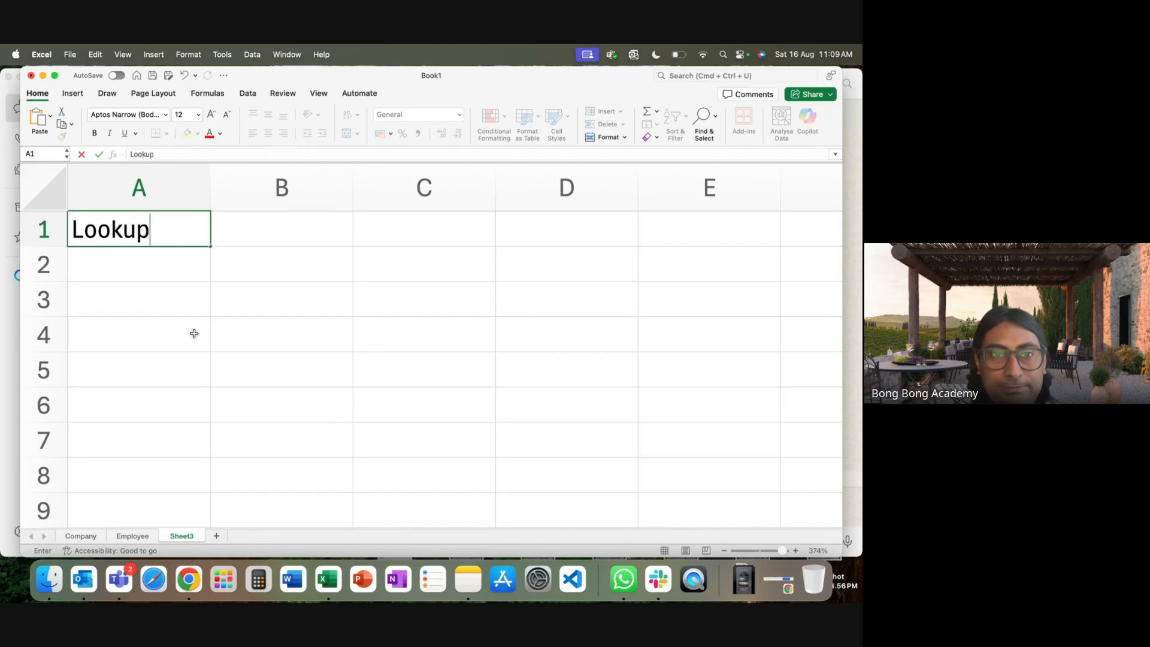
{"action": "key", "text": "Tab"}
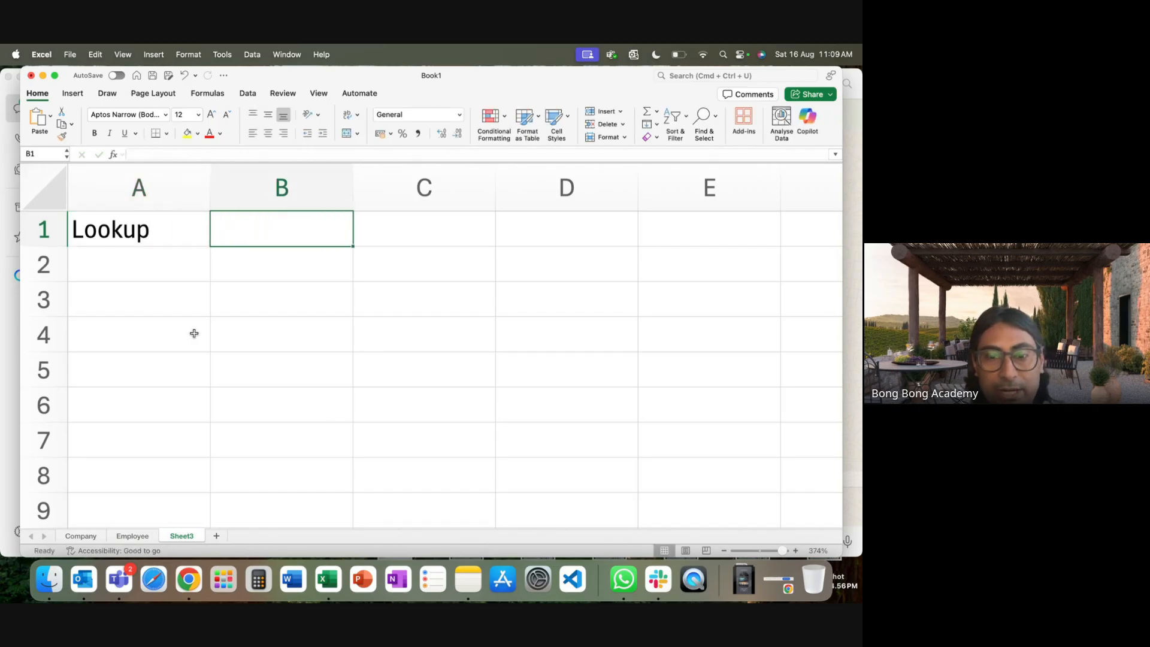
{"action": "type", "text": "Master-Detail"}
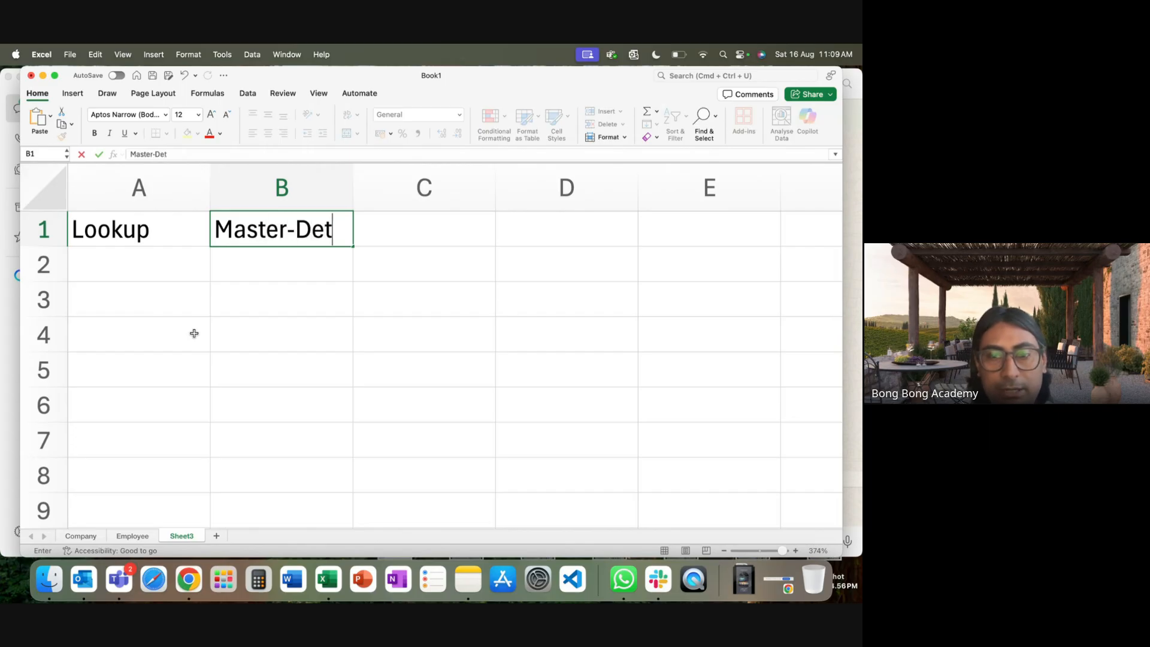
Widen columns A and B so both headings fit.
{"action": "left_click", "coordinate": [352, 198]}
{"action": "left_click_drag", "start_coordinate": [212, 200], "coordinate": [307, 206]}
{"action": "left_click_drag", "start_coordinate": [473, 196], "coordinate": [643, 199]}
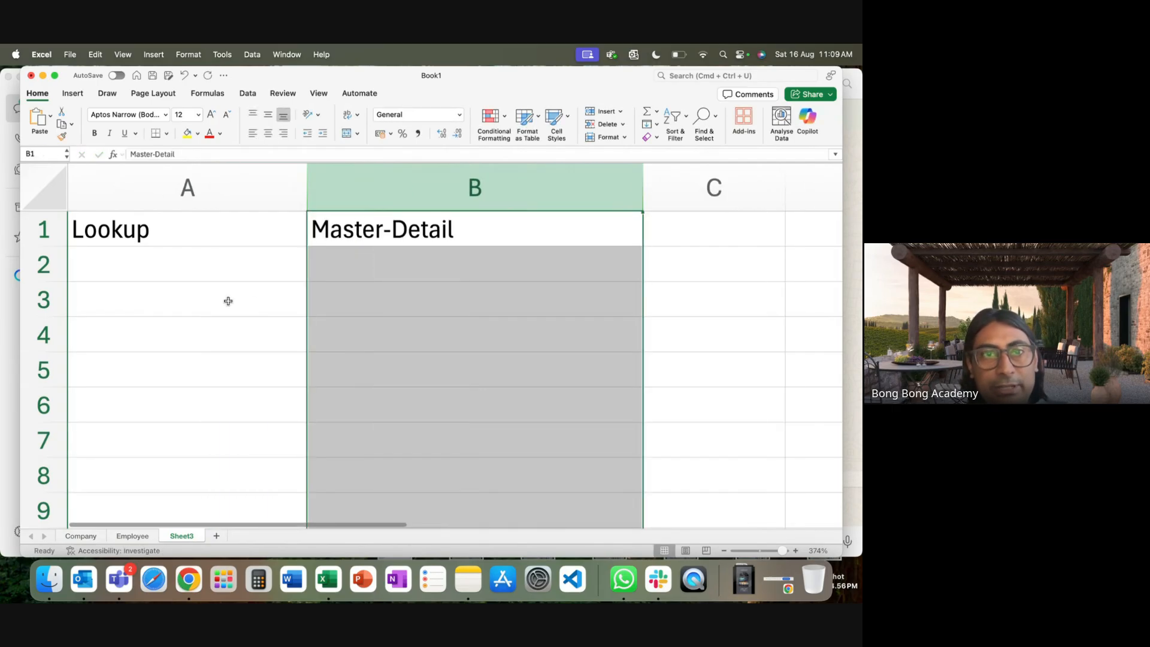
{"action": "left_click", "coordinate": [215, 271]}
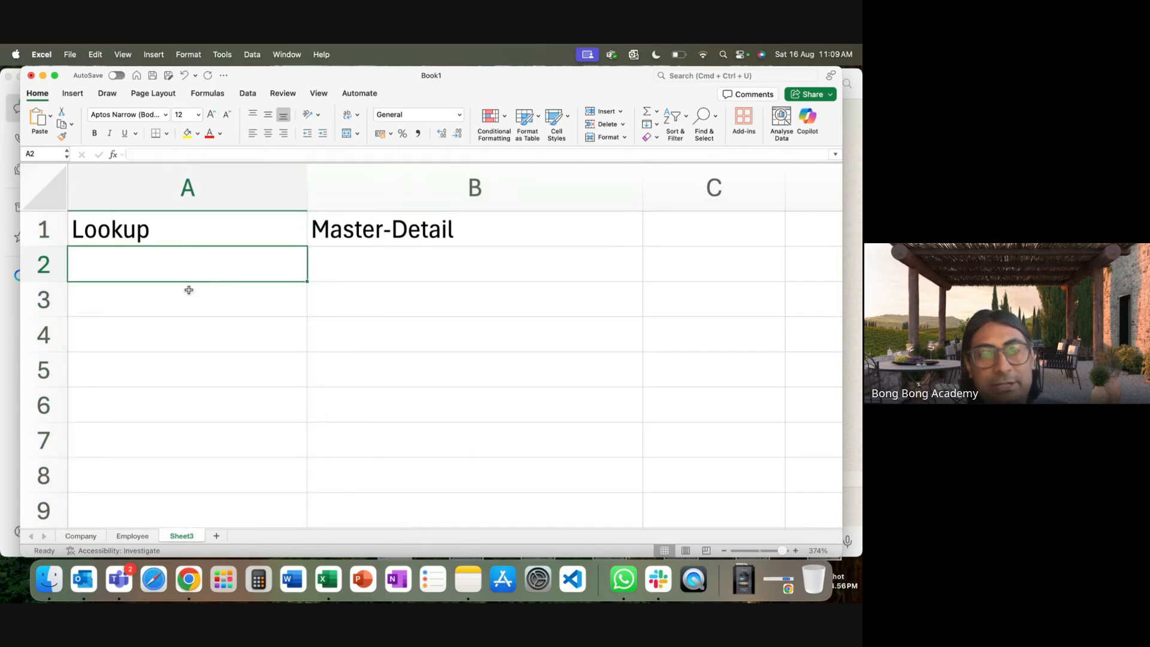
Enter 'SFID (18)' in both A2 and B2.
{"action": "type", "text": "SFID"}
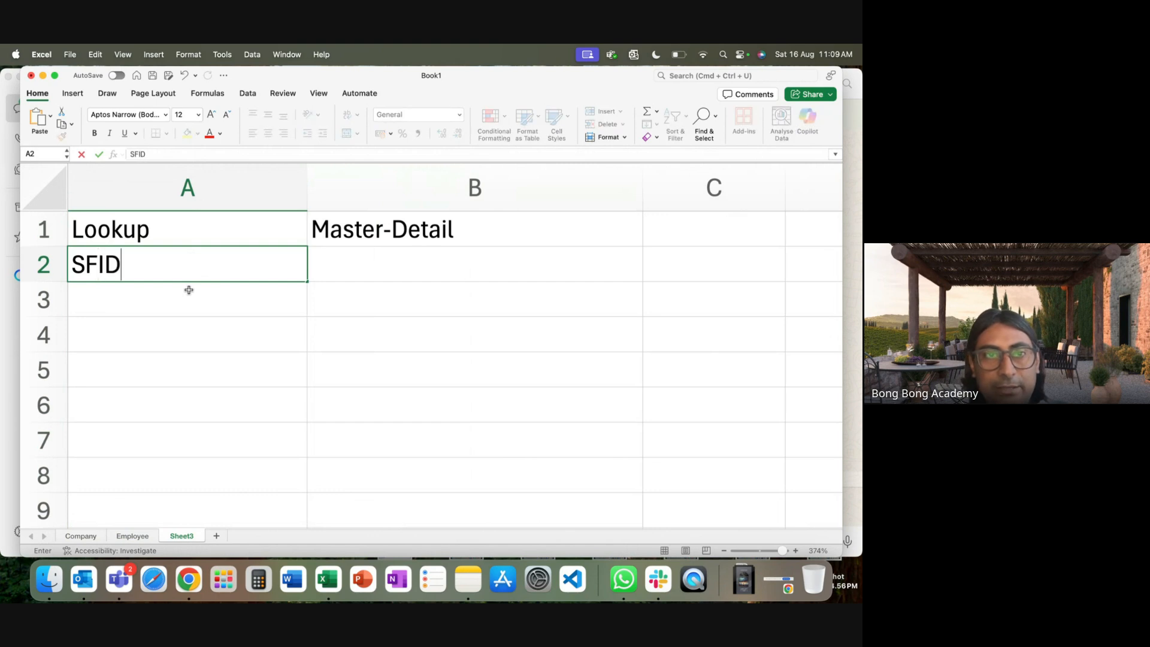
{"action": "key", "text": "Tab"}
{"action": "type", "text": "SFID"}
{"action": "double_click", "coordinate": [162, 263]}
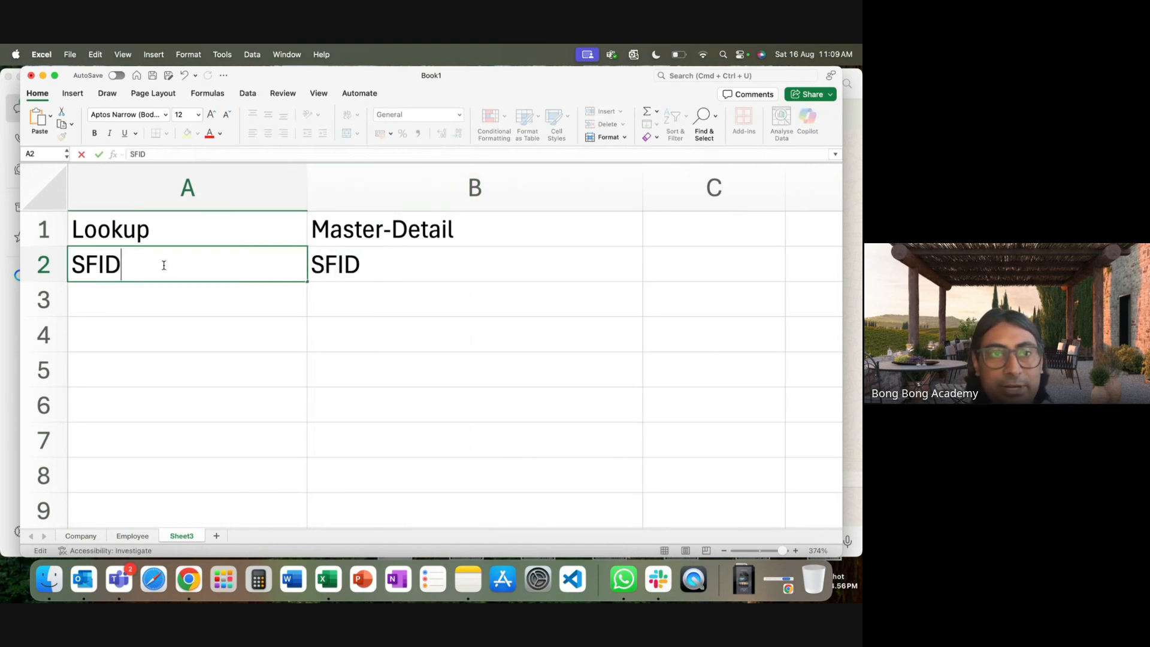
{"action": "type", "text": "(!"}
{"action": "type", "text": "8"}
{"action": "key", "text": "BackSpace"}
{"action": "key", "text": "BackSpace"}
{"action": "type", "text": "18)"}
{"action": "double_click", "coordinate": [454, 268]}
{"action": "type", "text": "(18)"}
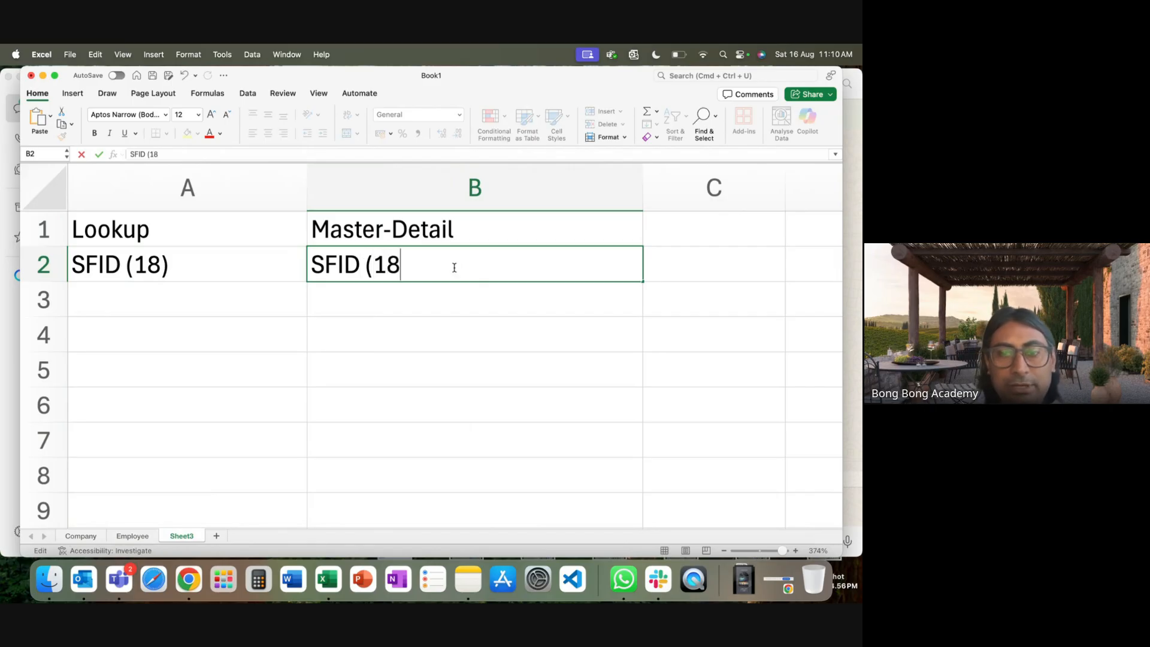
{"action": "left_click", "coordinate": [402, 326]}
Enter 'Not Mandatory' in A3 and the partial 'Manda' in B3.
{"action": "left_click", "coordinate": [201, 280]}
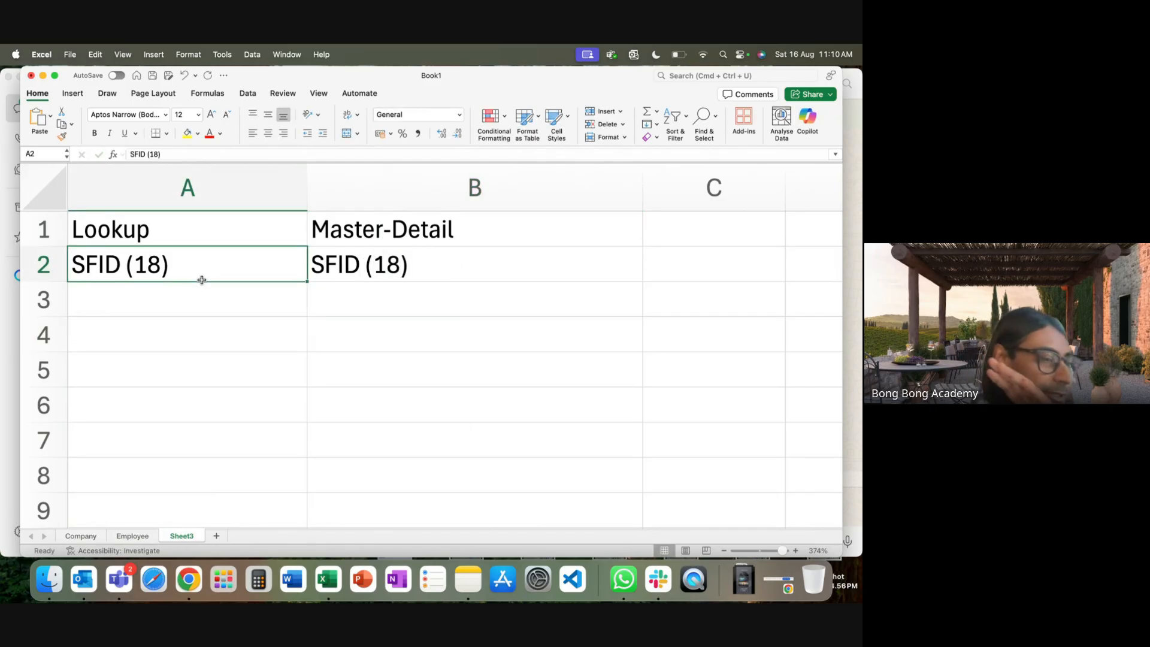
{"action": "left_click", "coordinate": [193, 308]}
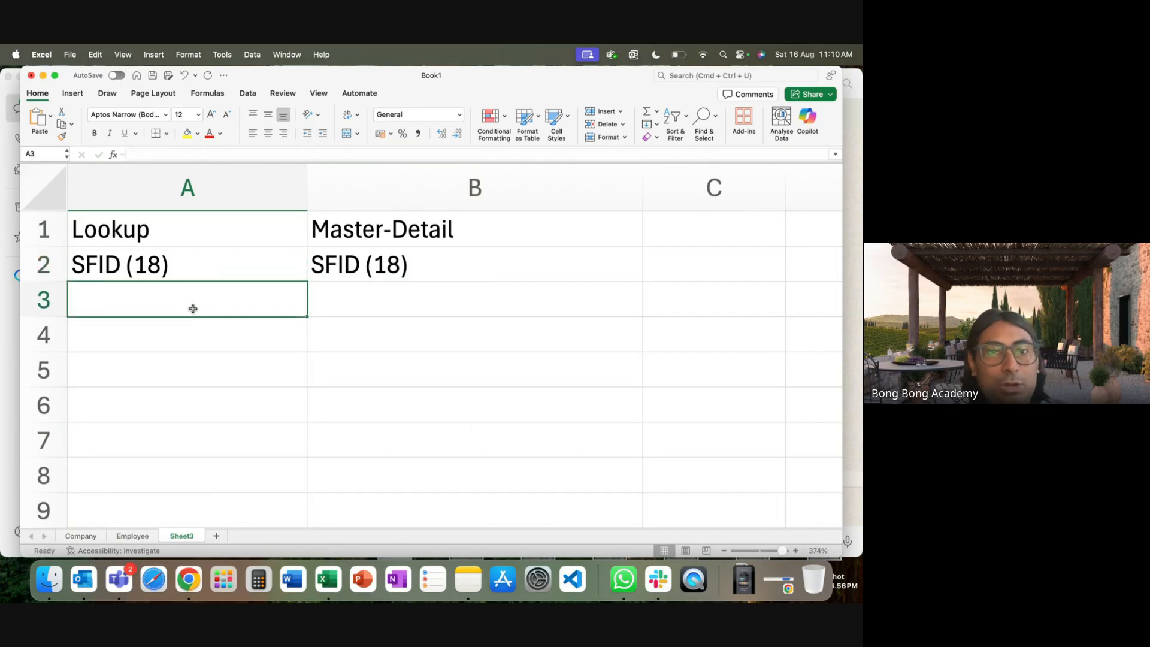
{"action": "type", "text": "Not M"}
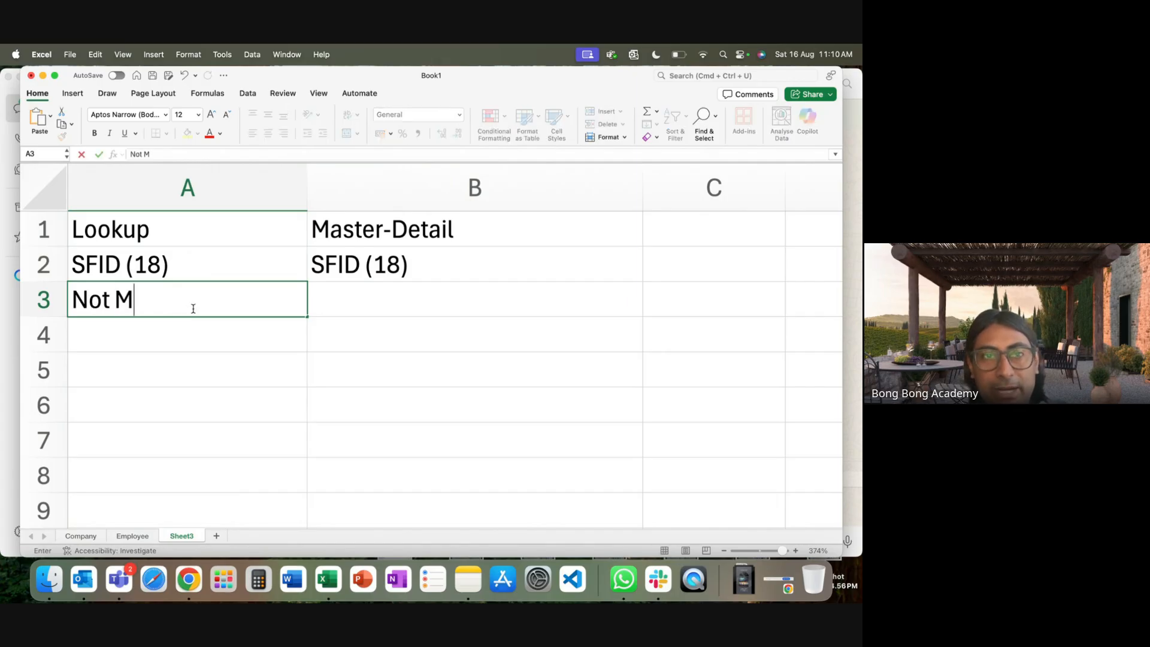
{"action": "type", "text": "andat"}
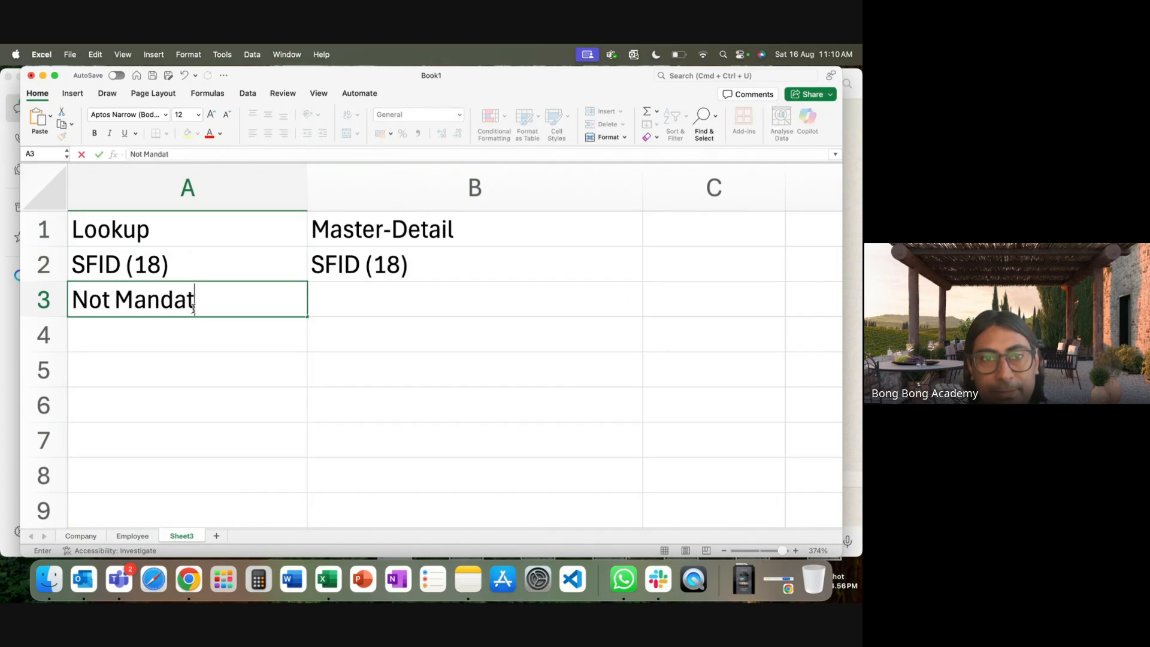
{"action": "type", "text": "ory"}
{"action": "key", "text": "Tab"}
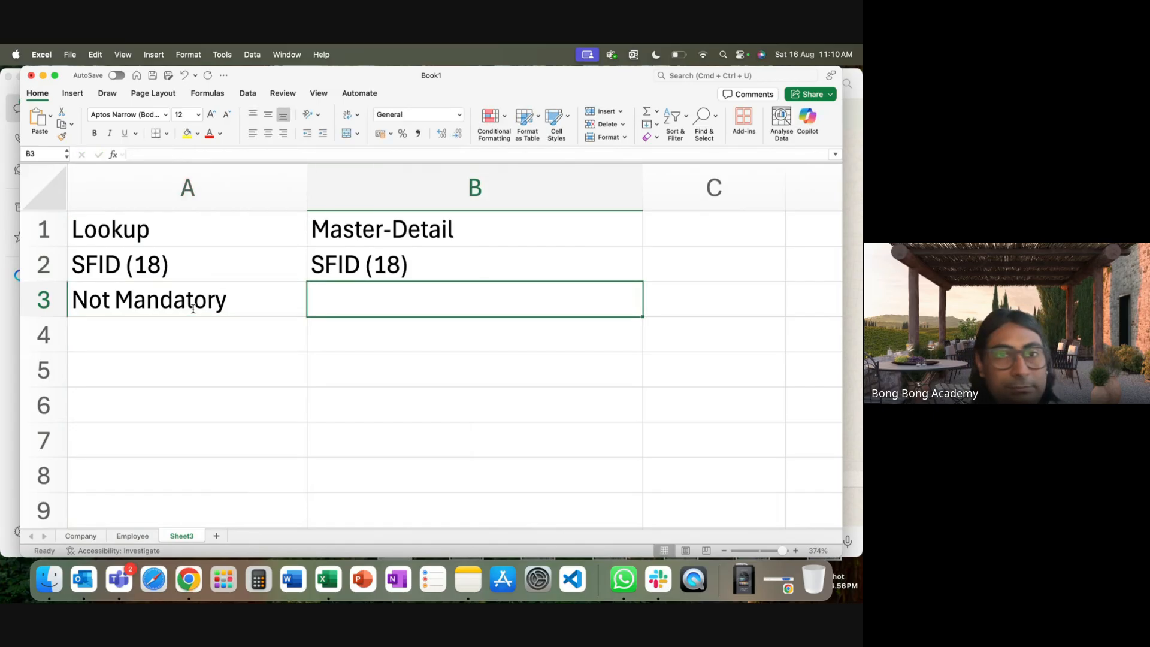
{"action": "type", "text": "Manda"}
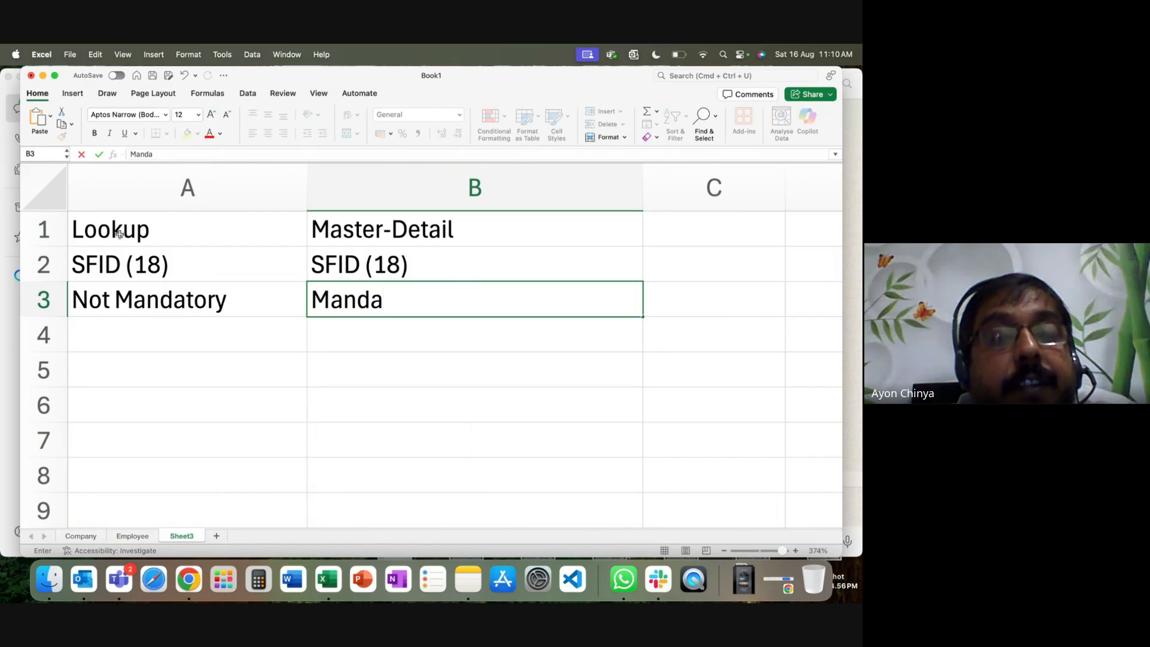
{"action": "left_click", "coordinate": [348, 237]}
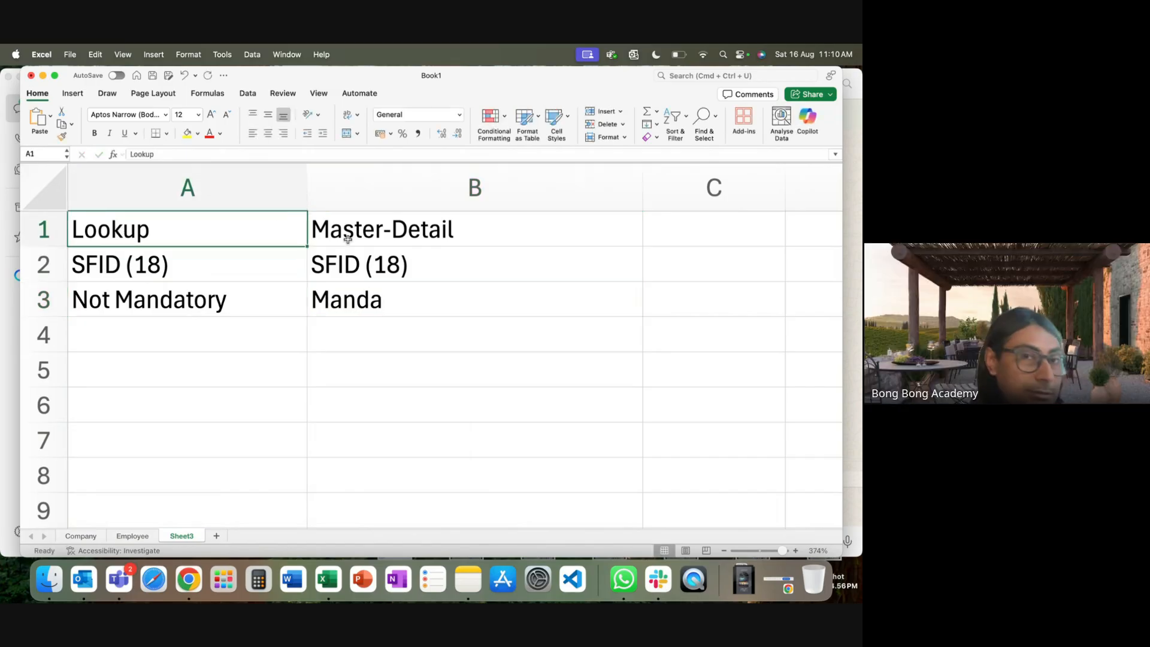
{"action": "left_click", "coordinate": [200, 234]}
{"action": "left_click", "coordinate": [80, 536]}
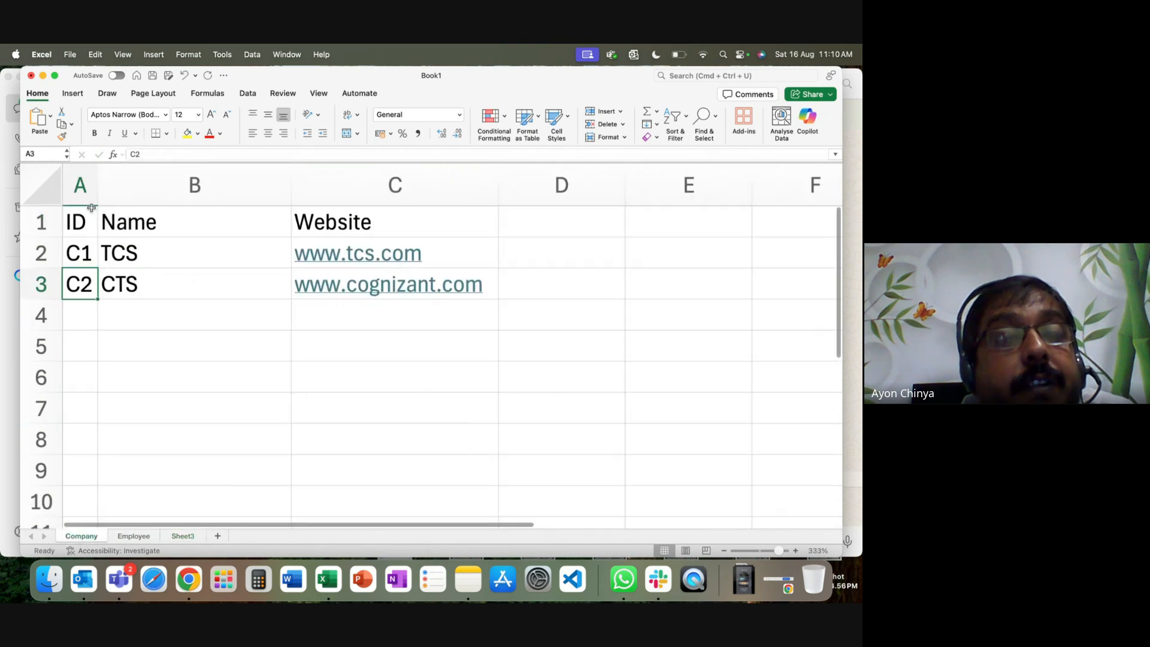
{"action": "left_click_drag", "start_coordinate": [79, 253], "coordinate": [79, 286]}
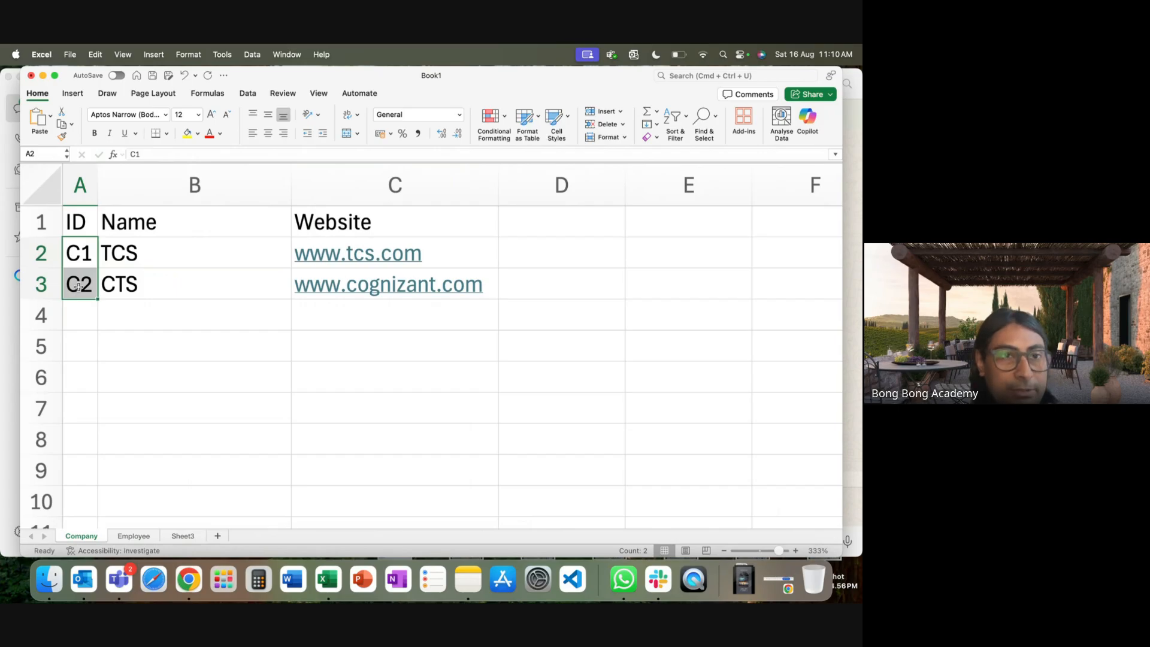
{"action": "left_click", "coordinate": [133, 537]}
{"action": "left_click_drag", "start_coordinate": [332, 228], "coordinate": [331, 288]}
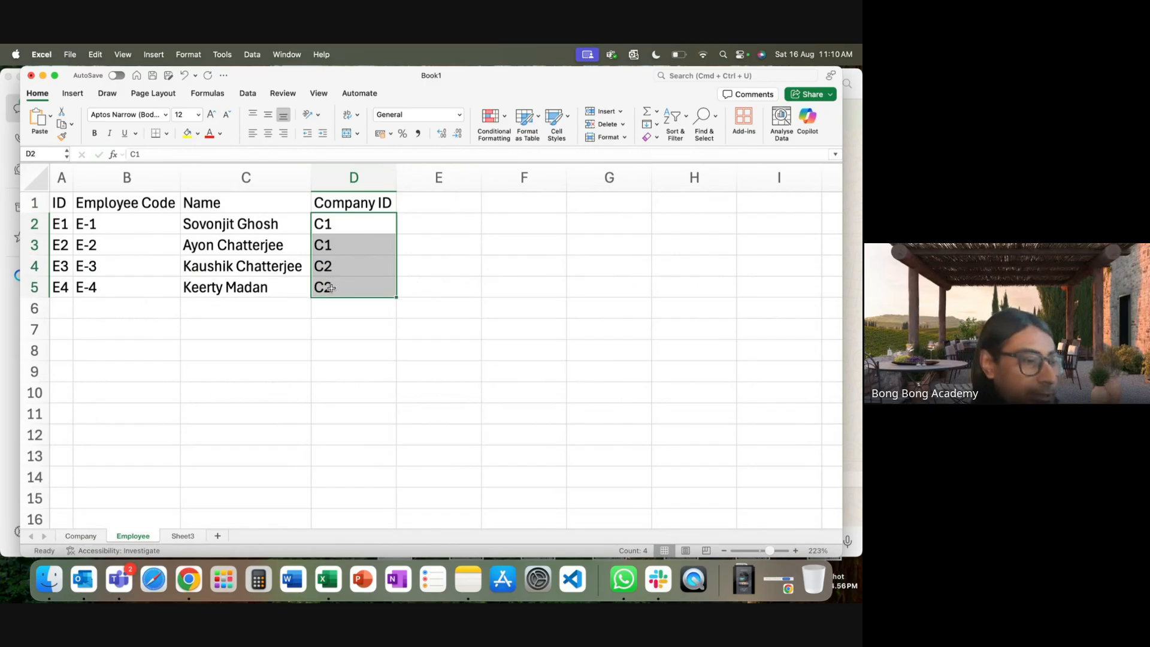
{"action": "left_click", "coordinate": [329, 343]}
{"action": "left_click_drag", "start_coordinate": [347, 205], "coordinate": [336, 286]}
{"action": "left_click", "coordinate": [361, 328]}
{"action": "left_click_drag", "start_coordinate": [336, 226], "coordinate": [333, 308]}
{"action": "left_click", "coordinate": [81, 535]}
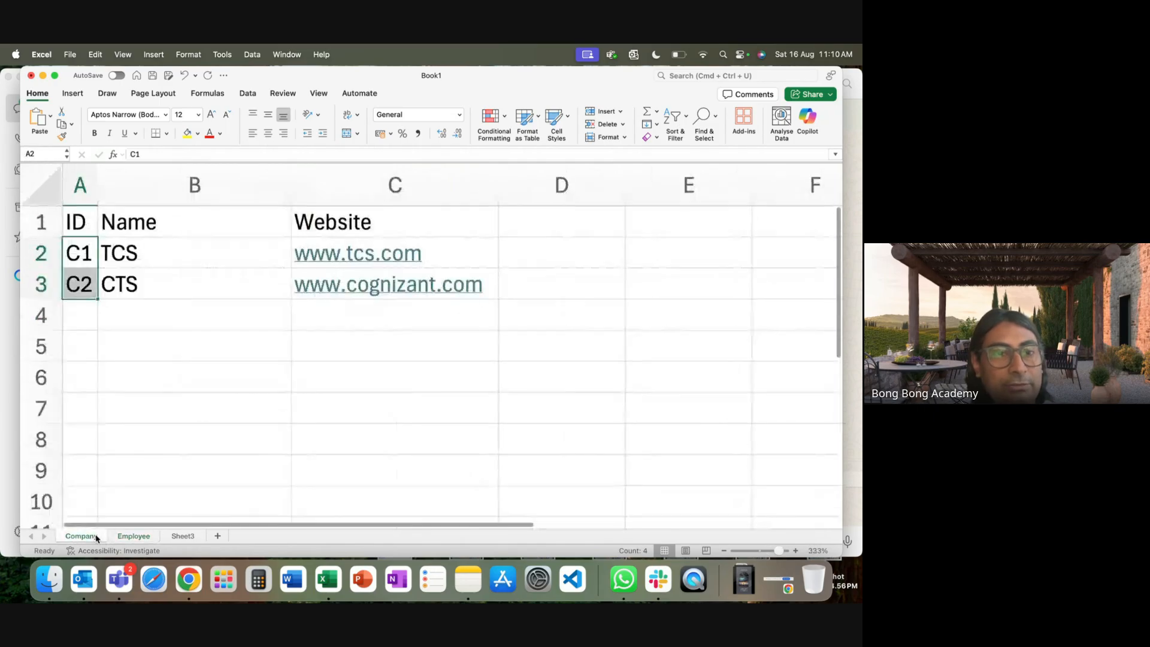
{"action": "left_click", "coordinate": [81, 251]}
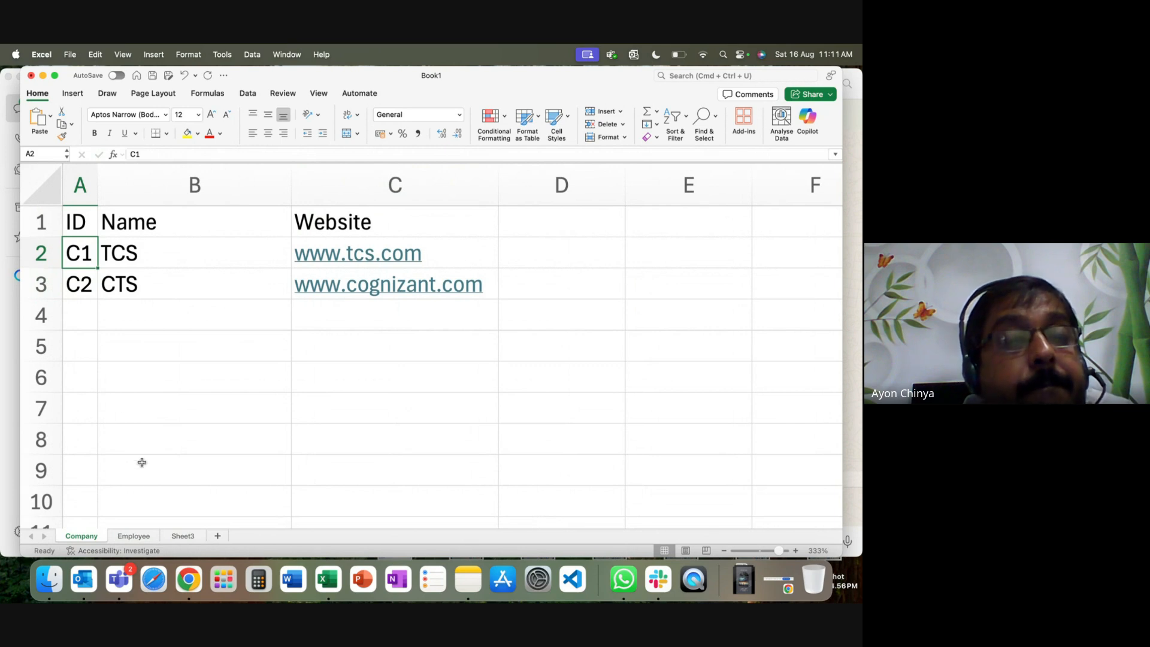
{"action": "left_click", "coordinate": [135, 536]}
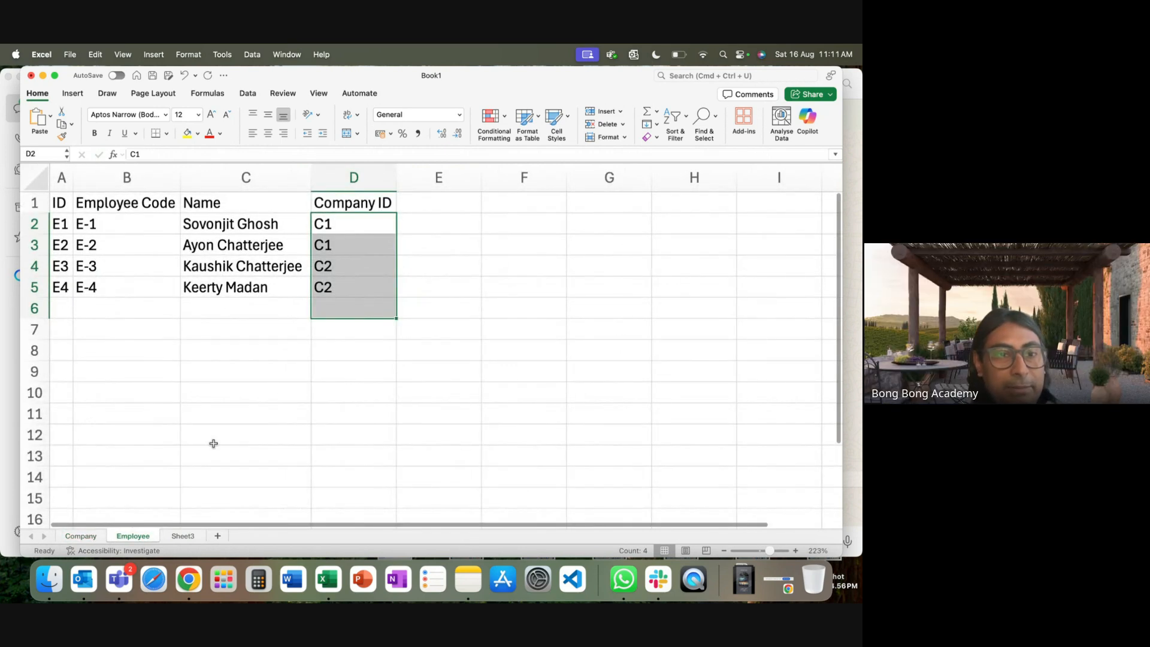
{"action": "left_click", "coordinate": [186, 536]}
{"action": "left_click", "coordinate": [380, 228]}
{"action": "left_click", "coordinate": [205, 231]}
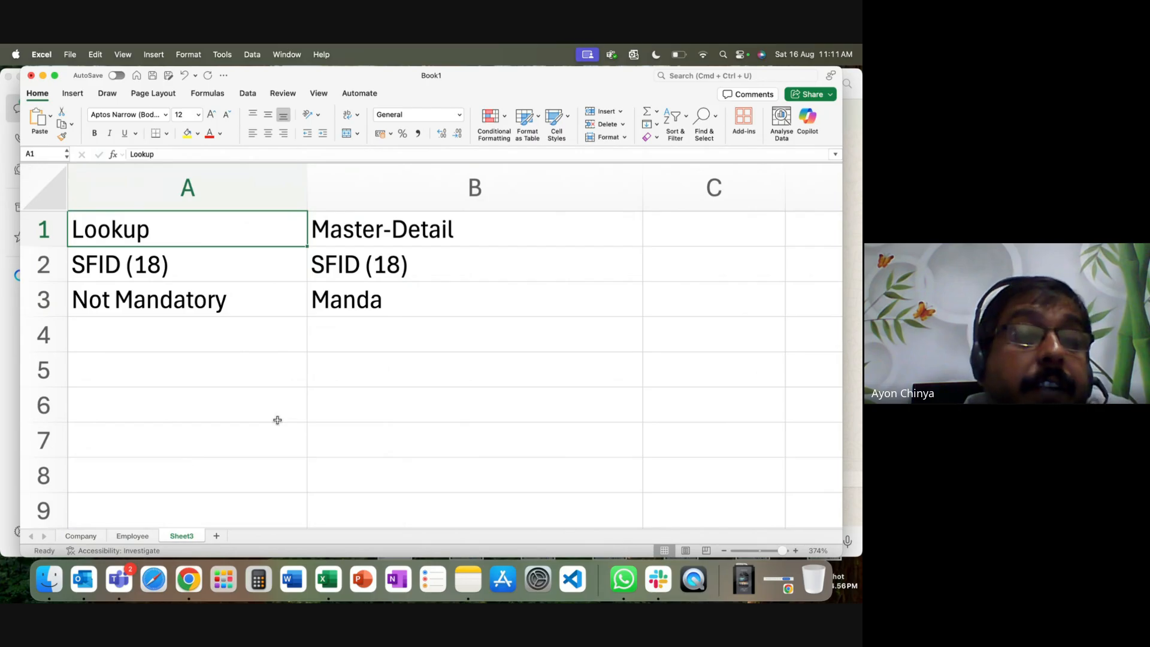
Change A3 to 'Not Mandatory (D)' and complete B3 as 'Mandatory'.
{"action": "left_click", "coordinate": [122, 304]}
{"action": "double_click", "coordinate": [223, 302]}
{"action": "type", "text": "(D)"}
{"action": "left_click", "coordinate": [456, 296]}
{"action": "double_click", "coordinate": [456, 296]}
{"action": "type", "text": "tory"}
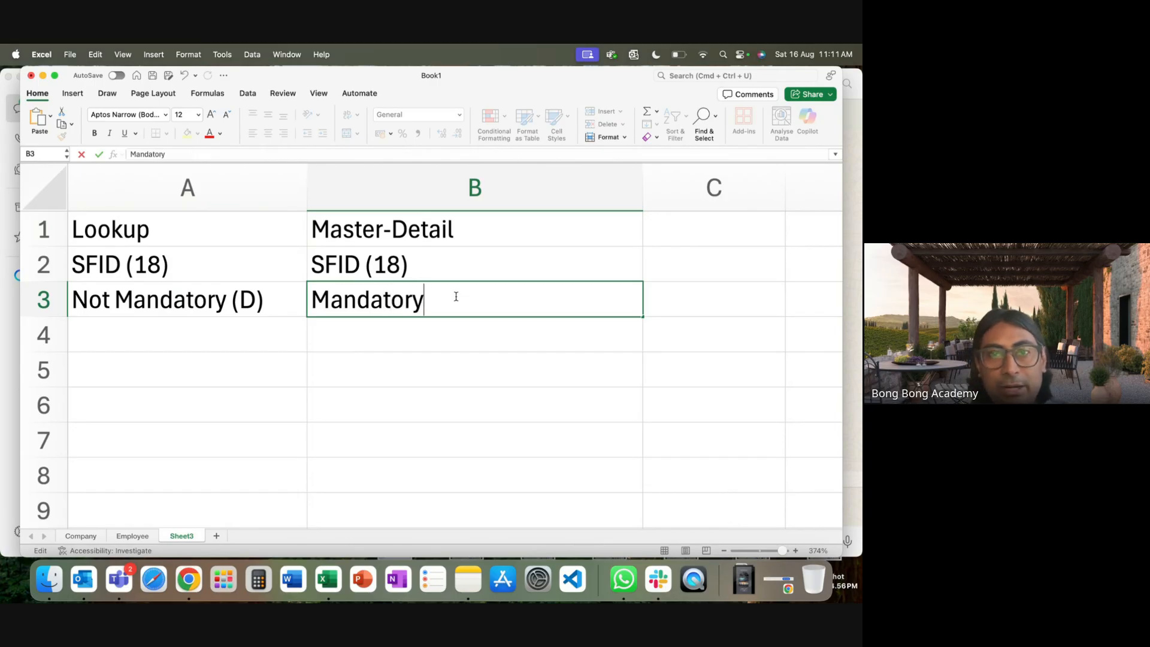
{"action": "left_click", "coordinate": [473, 373]}
Review the row 3 entries, then select A4 for the next property.
{"action": "left_click", "coordinate": [213, 338]}
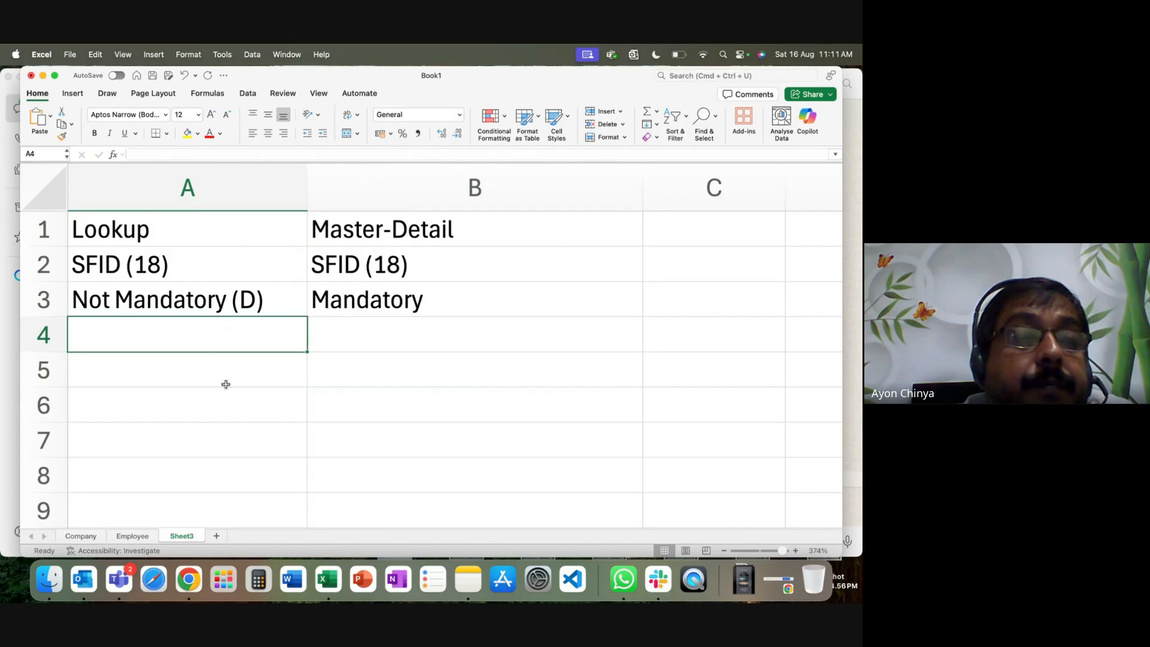
{"action": "double_click", "coordinate": [262, 300]}
{"action": "left_click", "coordinate": [127, 263]}
{"action": "left_click", "coordinate": [123, 289]}
{"action": "key", "text": "Right"}
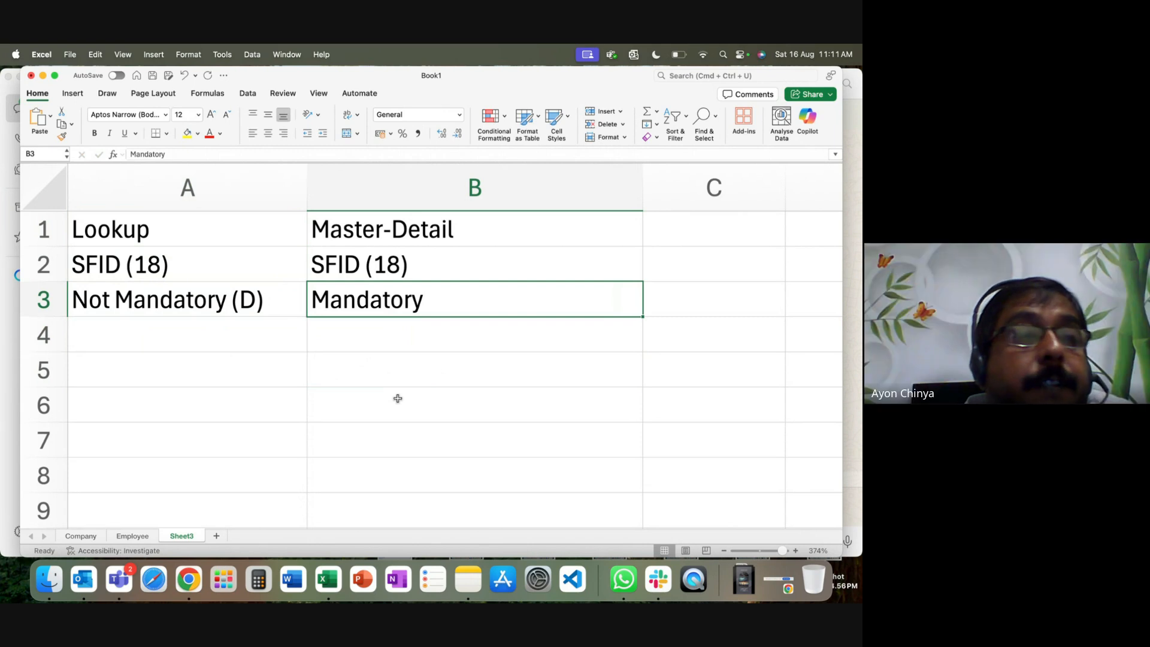
{"action": "left_click", "coordinate": [240, 326]}
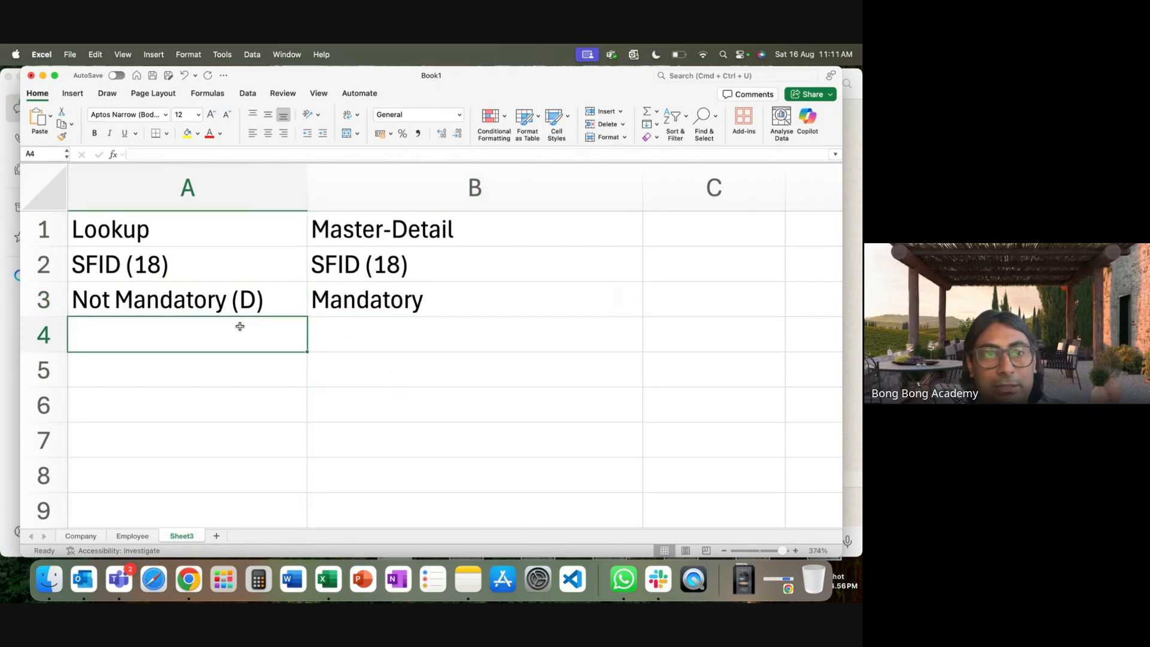
Enter 'Editable' in A4 and 'Not Editable (D)' in B4.
{"action": "type", "text": "Editab;e"}
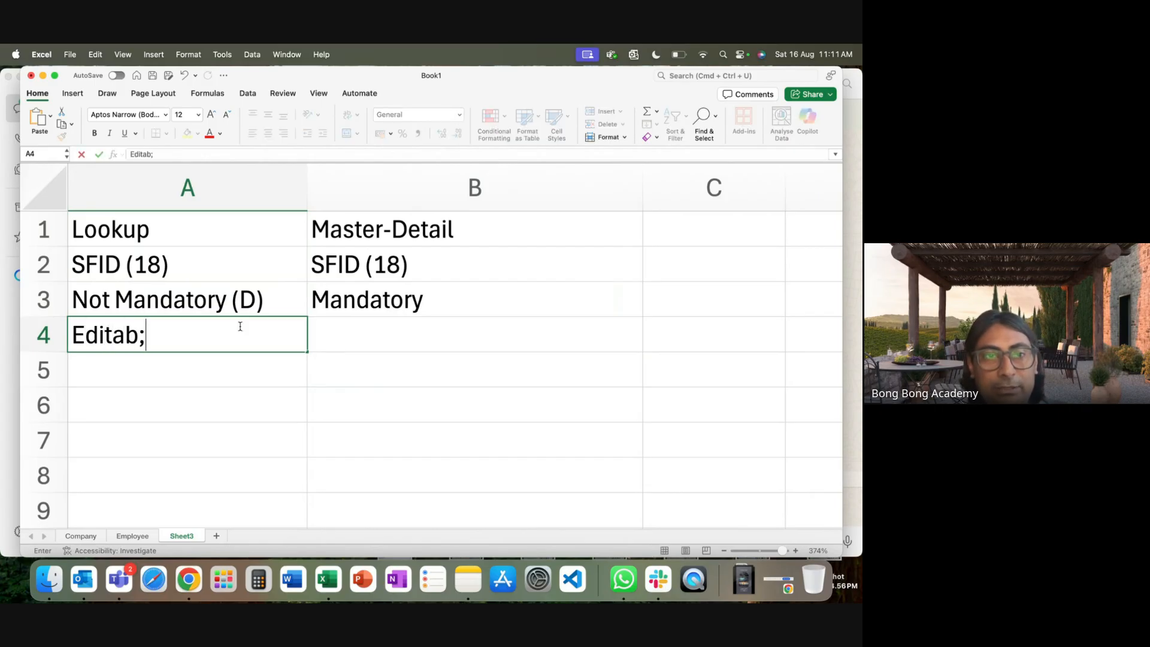
{"action": "key", "text": "BackSpace"}
{"action": "key", "text": "BackSpace"}
{"action": "type", "text": "le"}
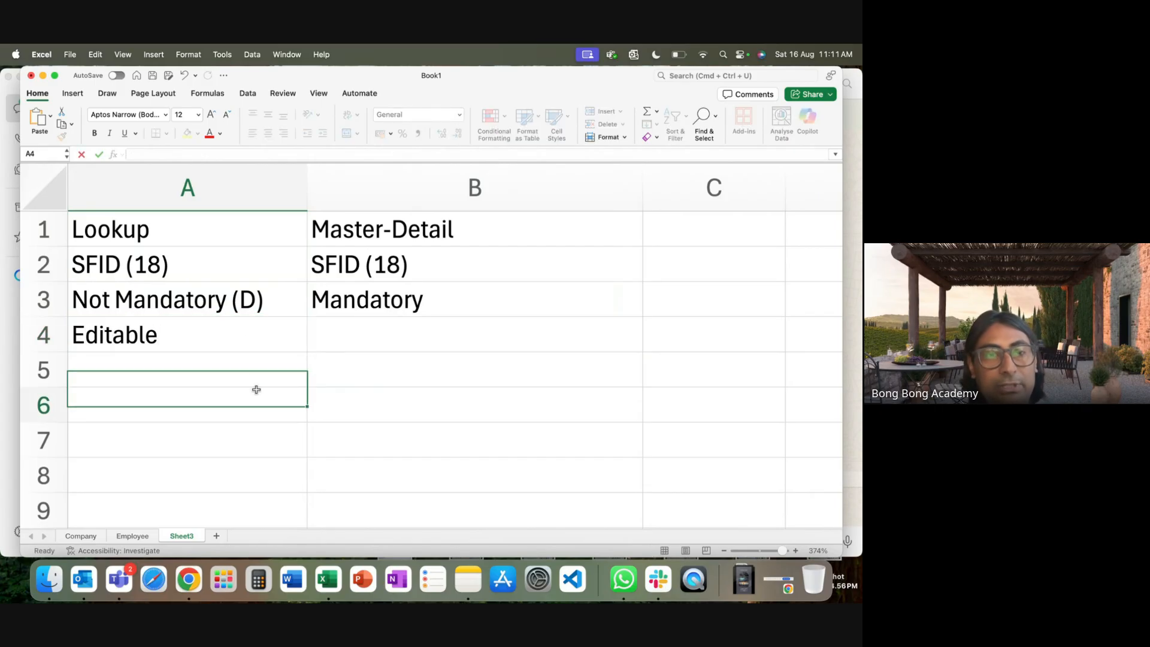
{"action": "left_click", "coordinate": [257, 390]}
{"action": "left_click", "coordinate": [386, 340]}
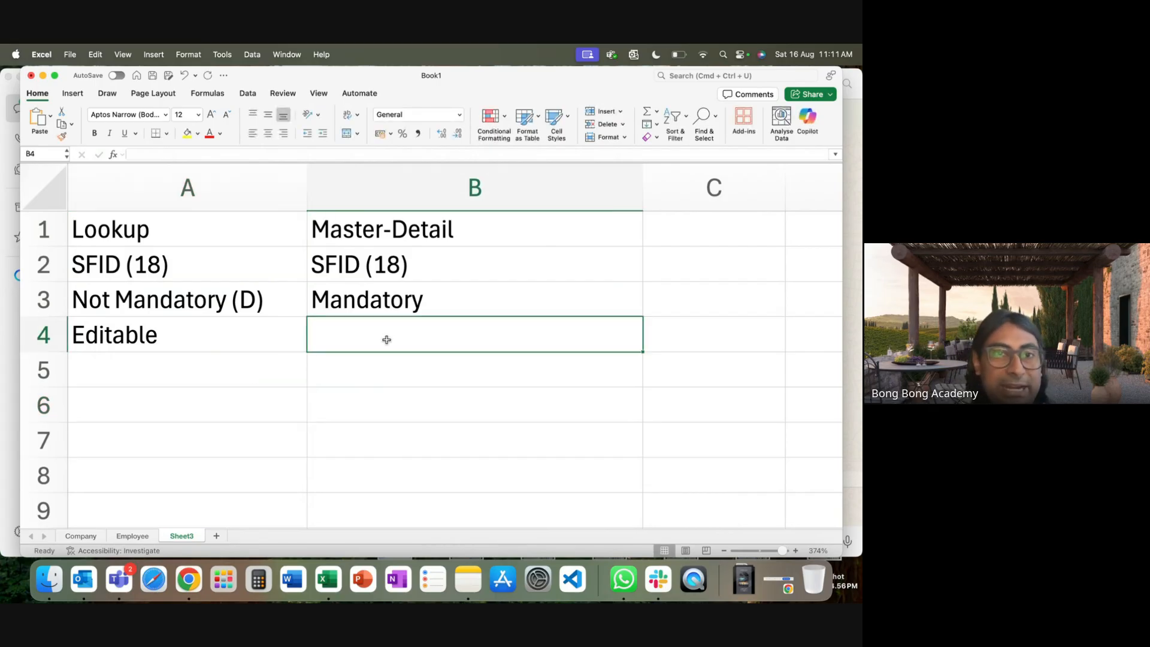
{"action": "type", "text": "Not"}
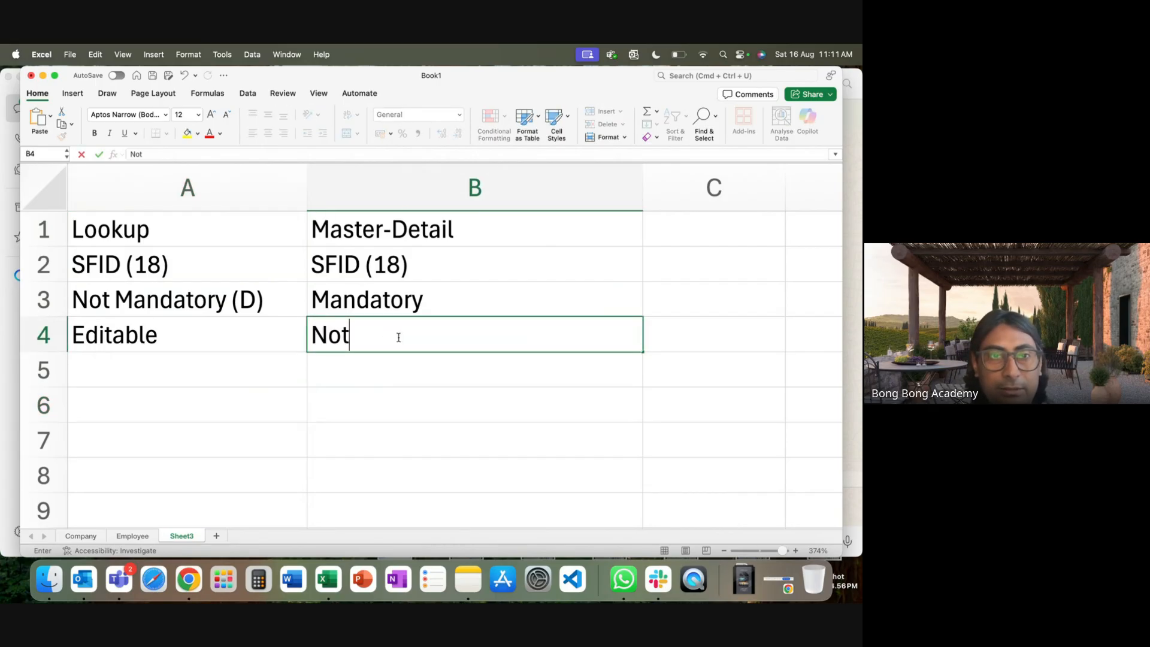
{"action": "type", "text": " Edit"}
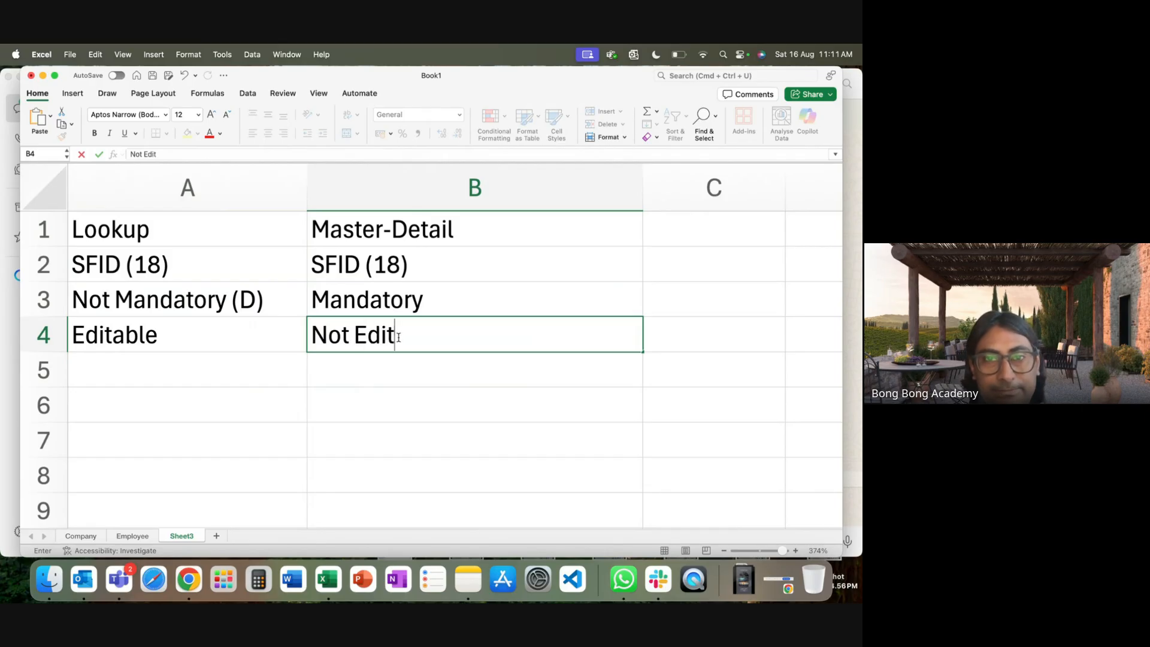
{"action": "type", "text": "able (D)"}
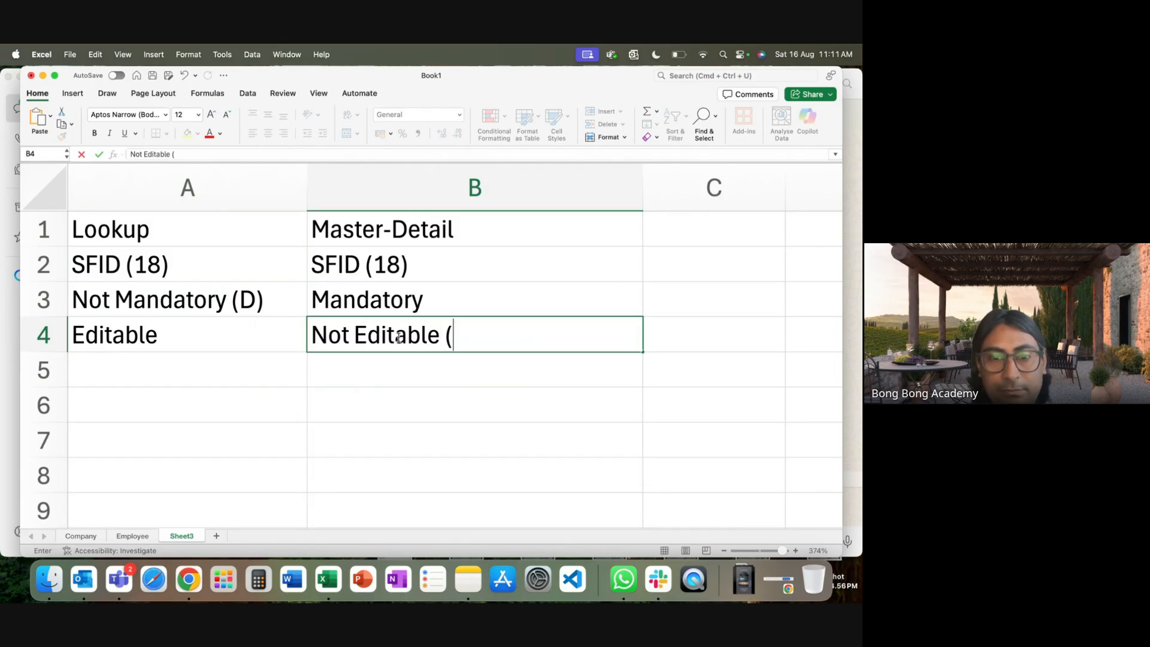
{"action": "left_click", "coordinate": [370, 400]}
{"action": "left_click", "coordinate": [234, 357]}
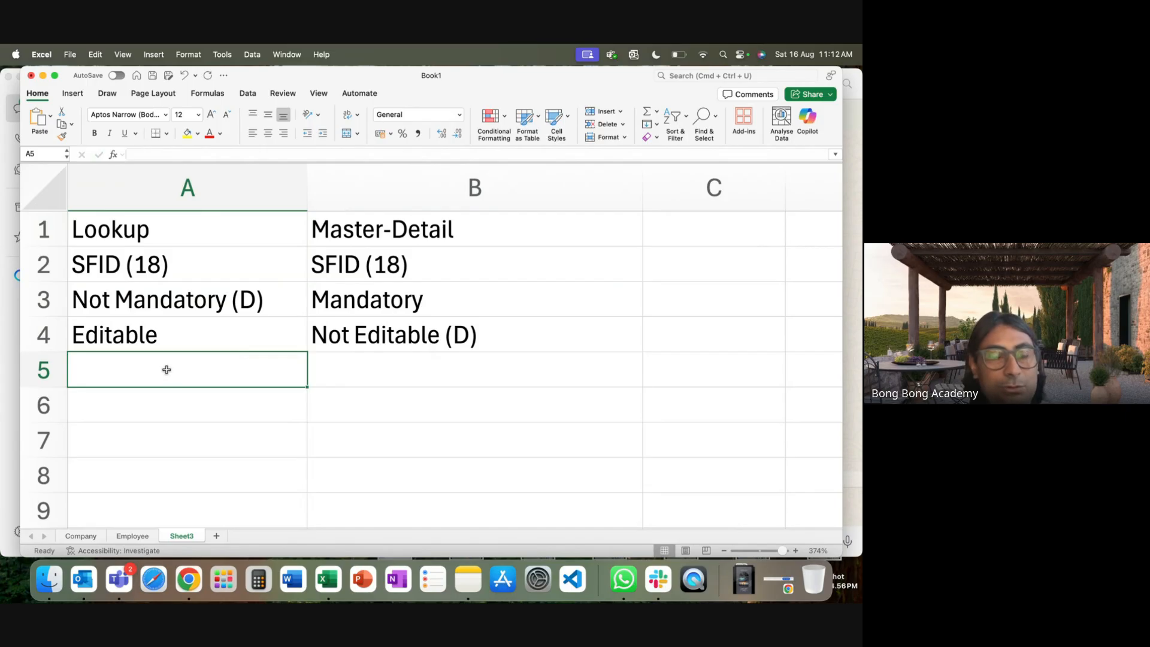
Enter 'Rollup on Parent (X)' in A5, copy it to B5 and change it to '(Y)'.
{"action": "type", "text": "Ro"}
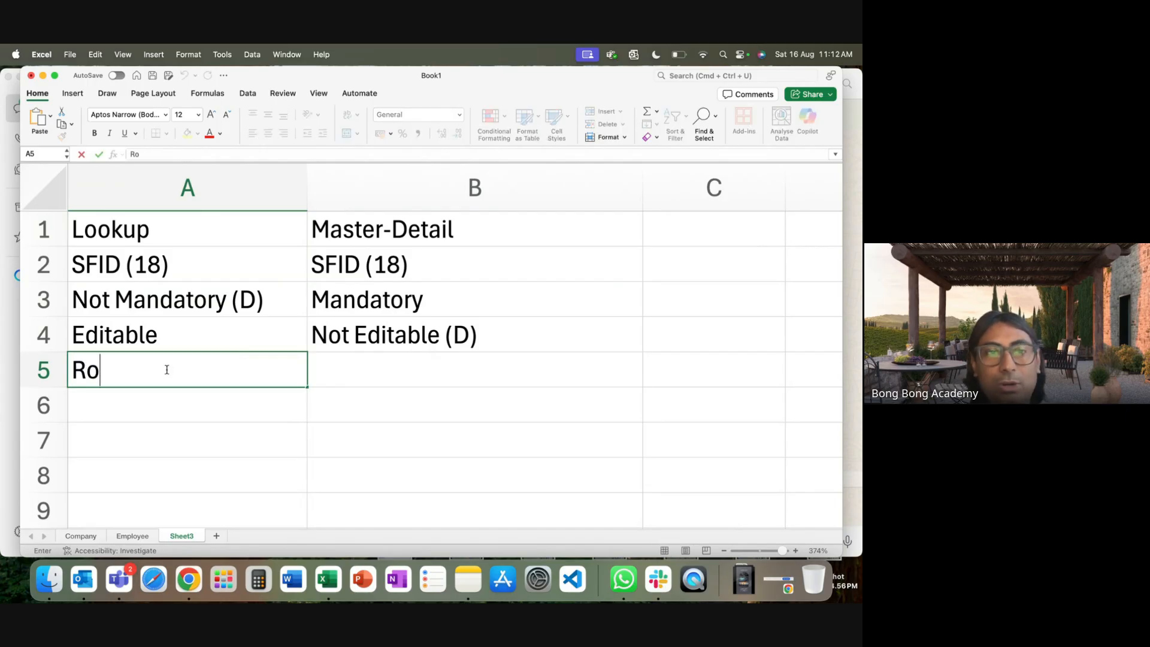
{"action": "type", "text": "llup on "}
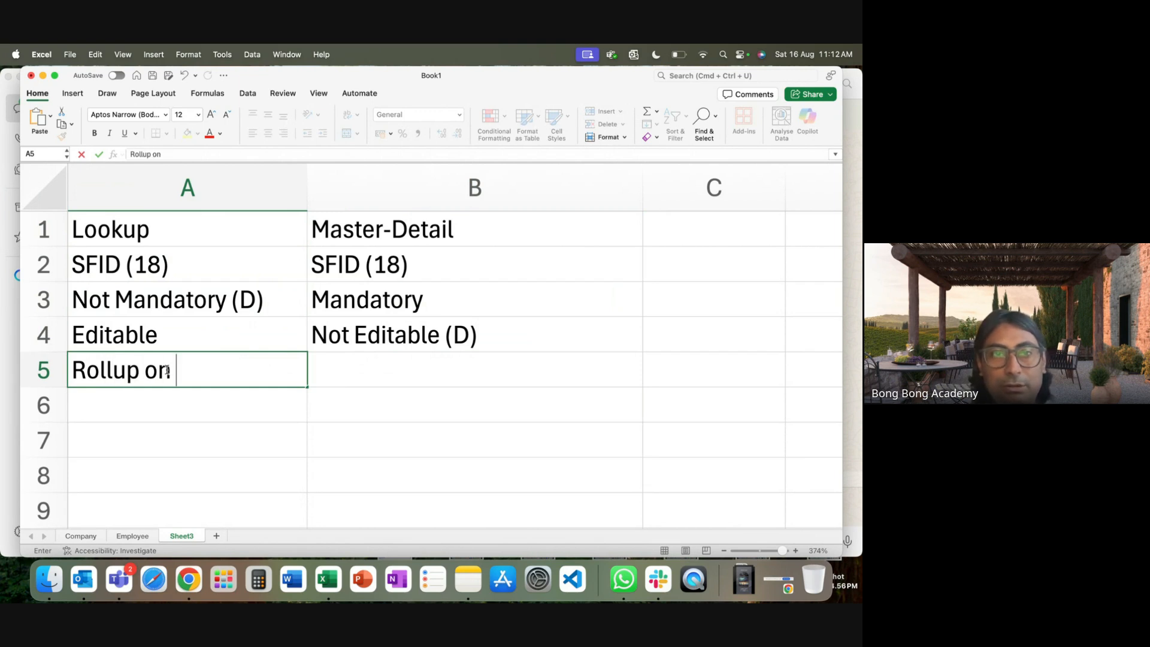
{"action": "type", "text": "Parent ("}
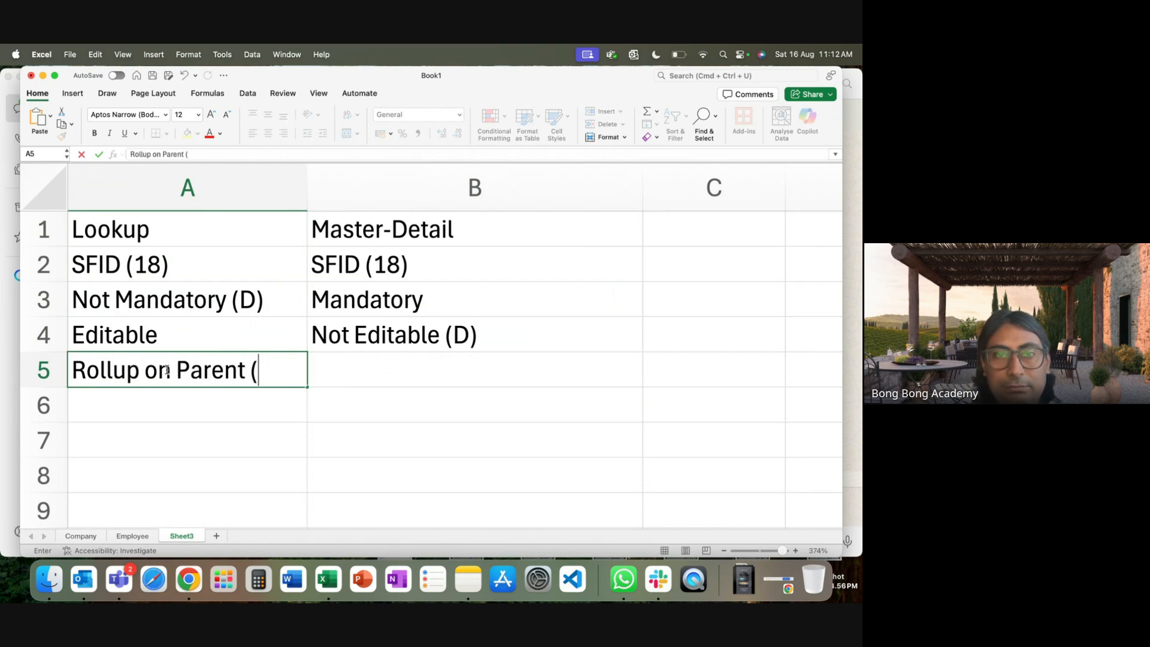
{"action": "type", "text": "X)"}
{"action": "left_click", "coordinate": [185, 437]}
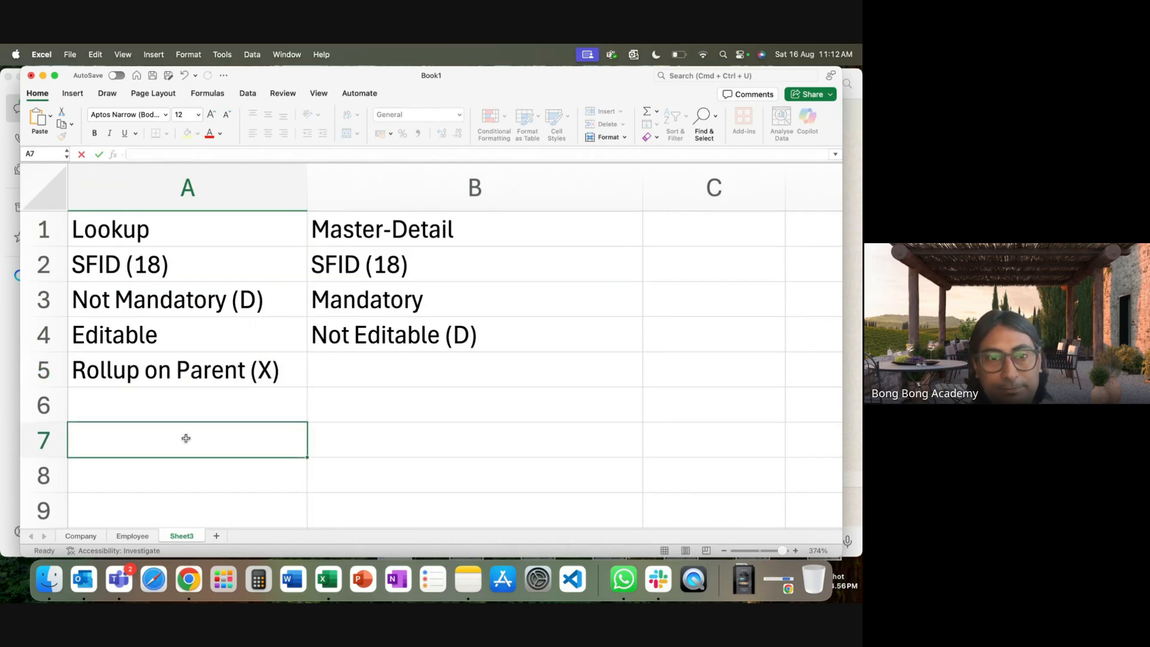
{"action": "left_click", "coordinate": [204, 384]}
{"action": "left_click", "coordinate": [205, 377]}
{"action": "key", "text": "super+c"}
{"action": "left_click", "coordinate": [398, 368]}
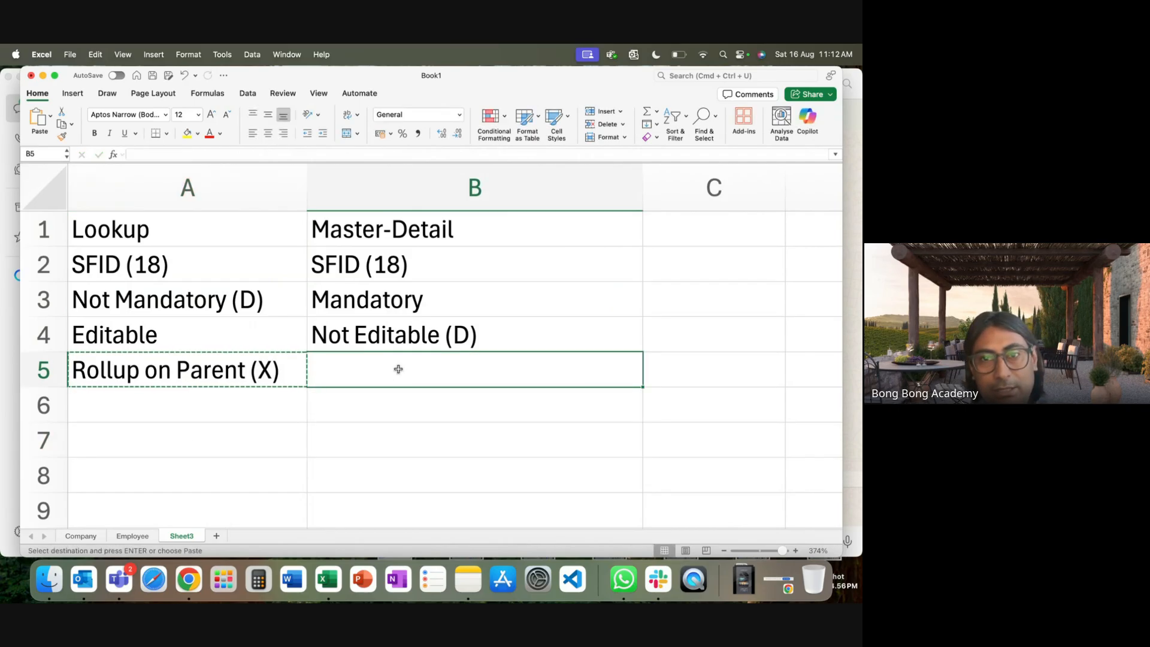
{"action": "key", "text": "super+v"}
{"action": "double_click", "coordinate": [502, 372]}
{"action": "key", "text": "BackSpace"}
{"action": "type", "text": "Y"}
{"action": "left_click", "coordinate": [503, 459]}
Narrow column B to fit its entries and review the table.
{"action": "left_click", "coordinate": [240, 398]}
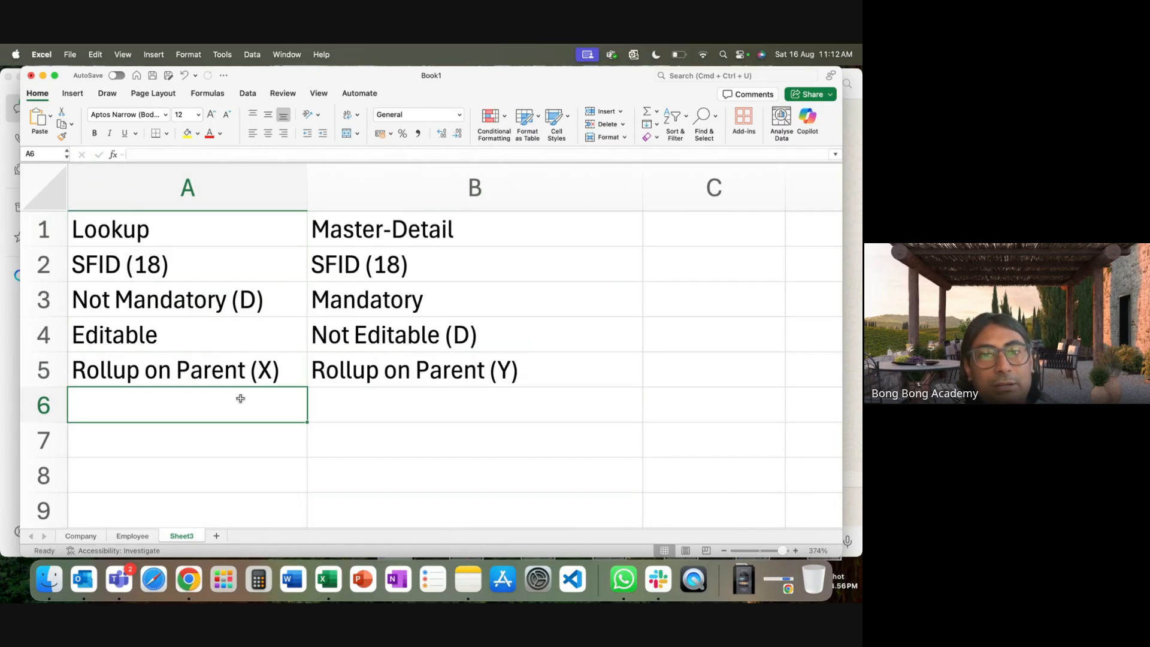
{"action": "left_click_drag", "start_coordinate": [642, 188], "coordinate": [533, 188]}
{"action": "left_click", "coordinate": [329, 368]}
{"action": "left_click", "coordinate": [192, 375]}
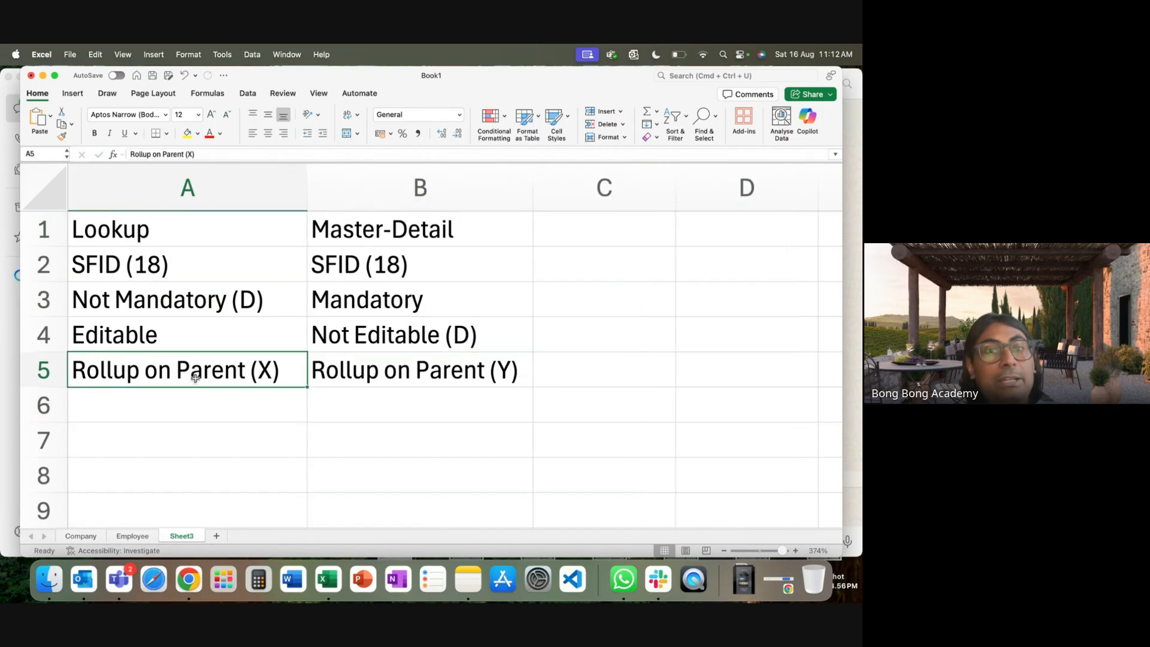
{"action": "left_click", "coordinate": [116, 236]}
{"action": "left_click", "coordinate": [391, 224]}
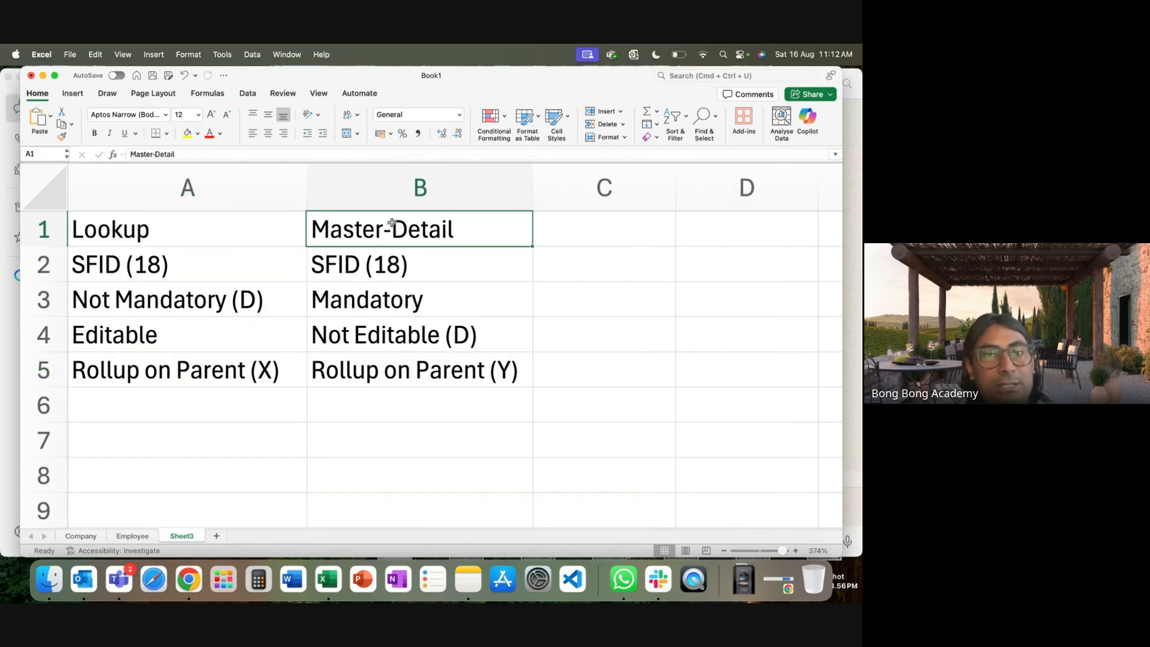
{"action": "left_click", "coordinate": [373, 378]}
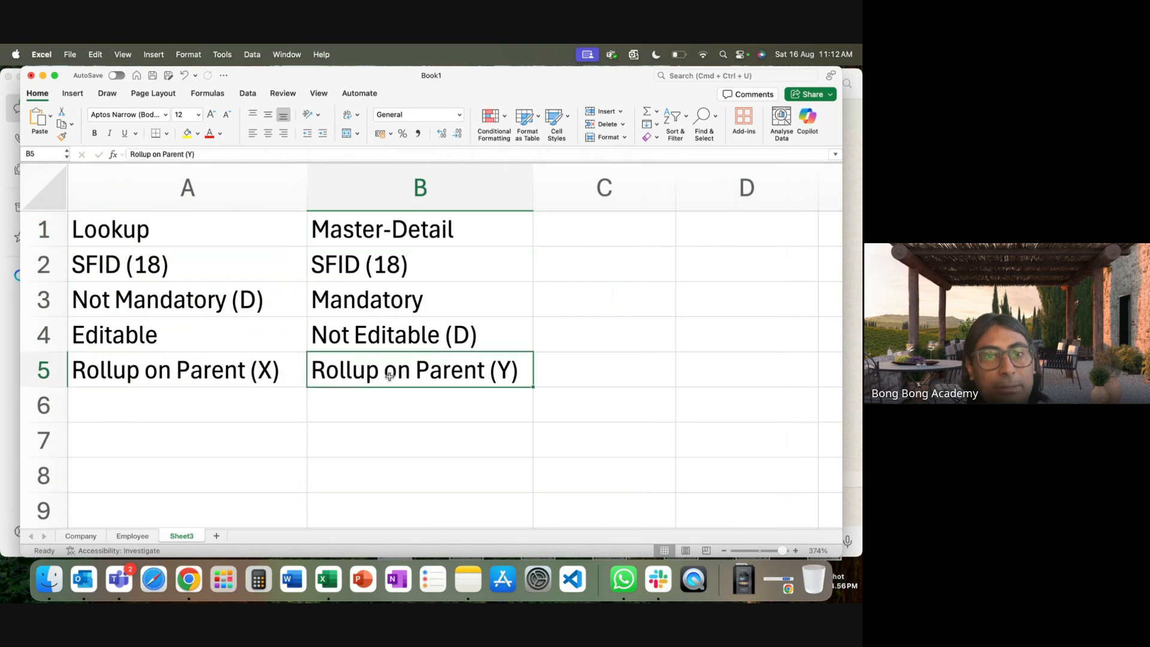
Enter 'Count, SUM(Field), Min(Field), Max(Field)' in cell C5.
{"action": "left_click", "coordinate": [604, 367]}
{"action": "type", "text": "Count, SU"}
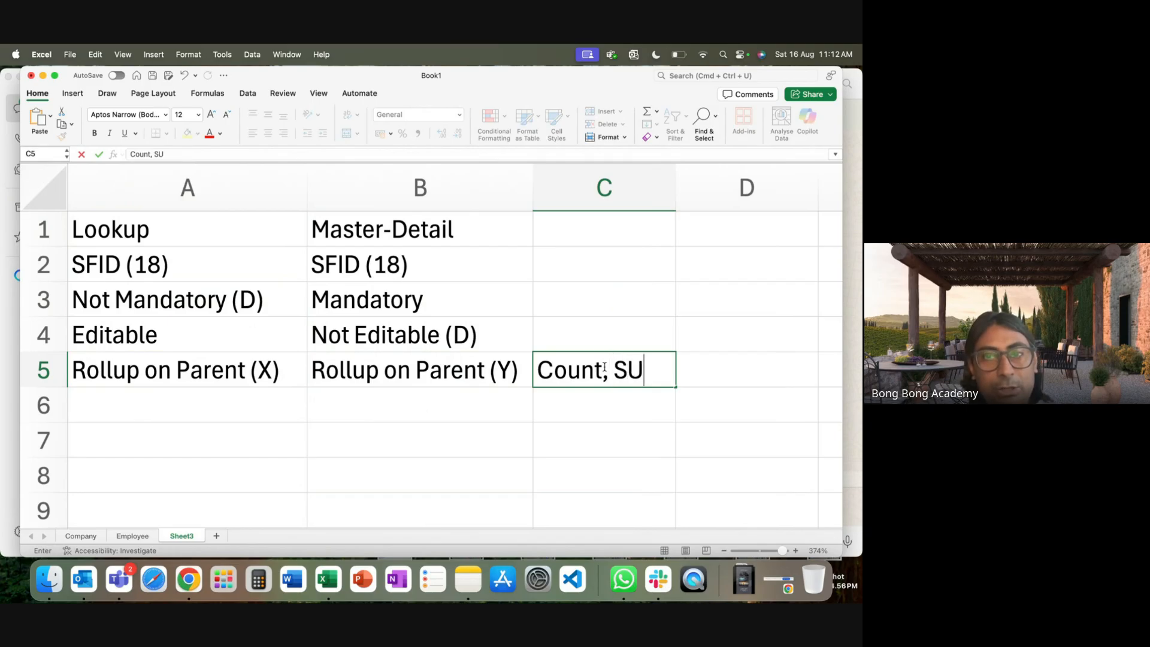
{"action": "type", "text": "M(Field"}
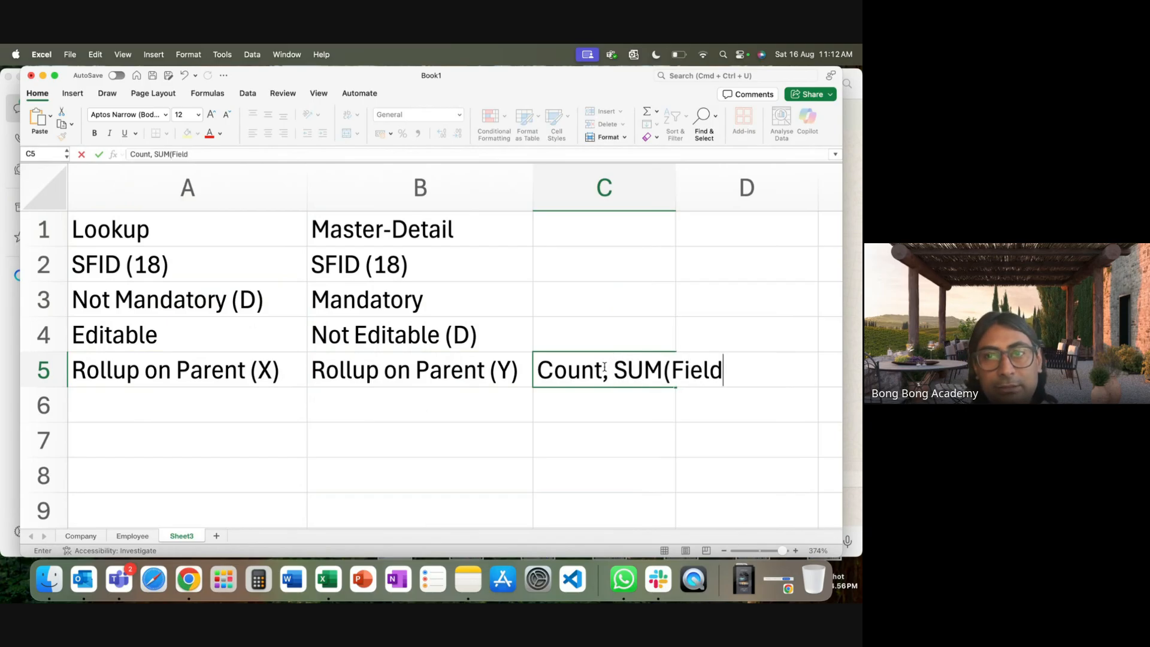
{"action": "type", "text": "), "}
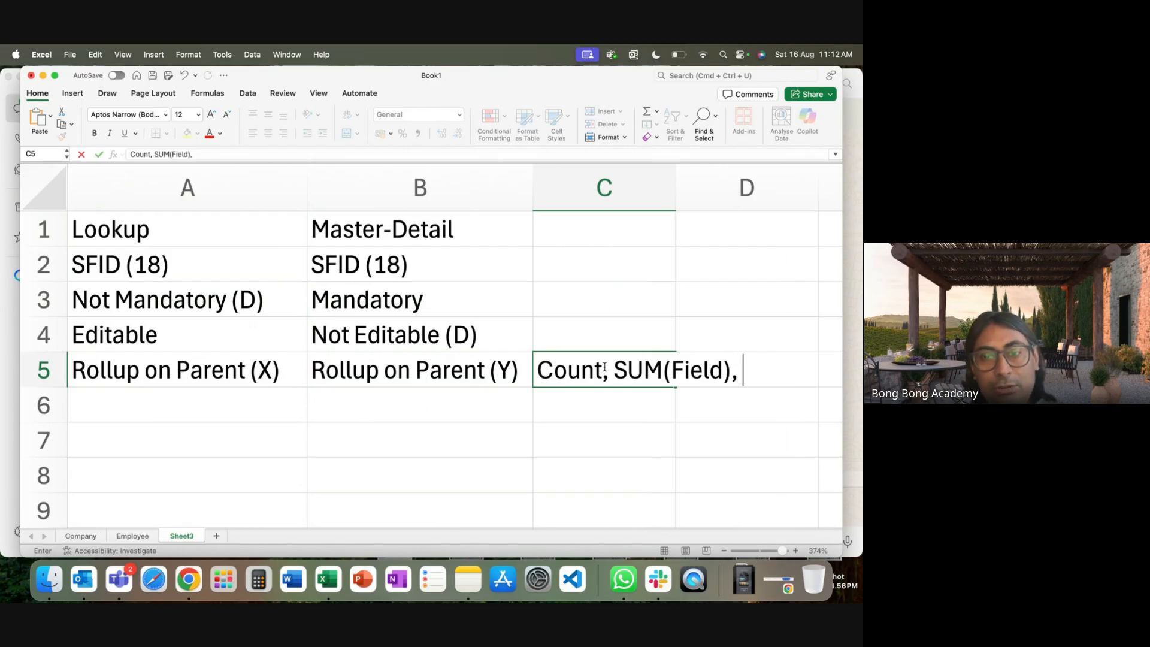
{"action": "type", "text": "Min"}
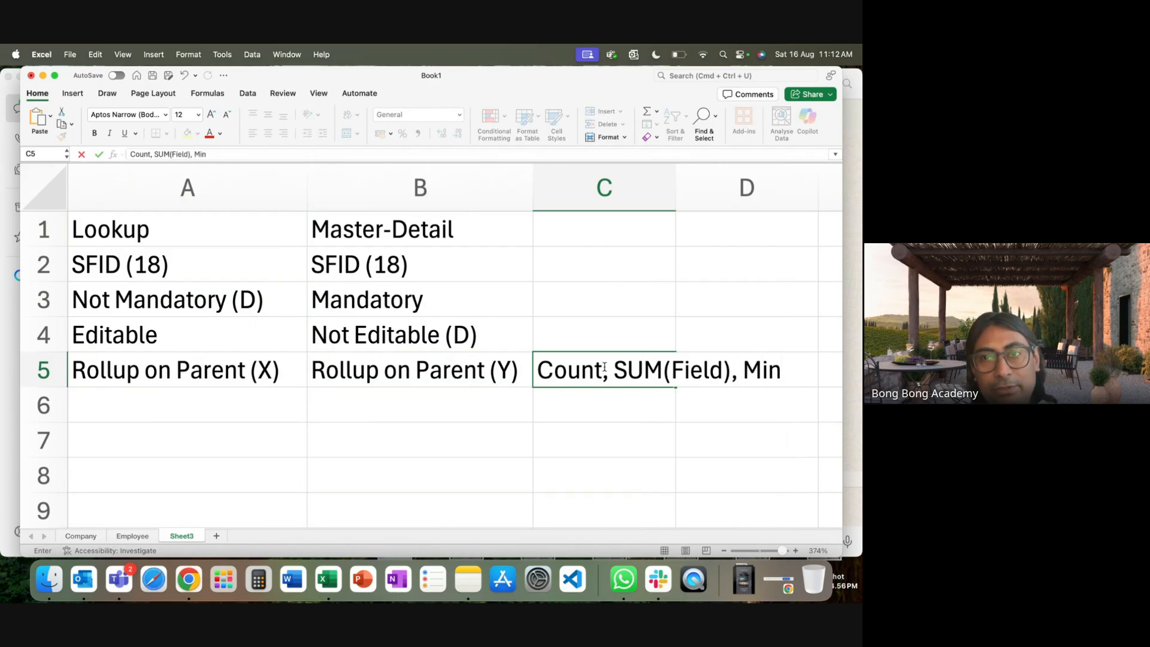
{"action": "type", "text": "(Fi"}
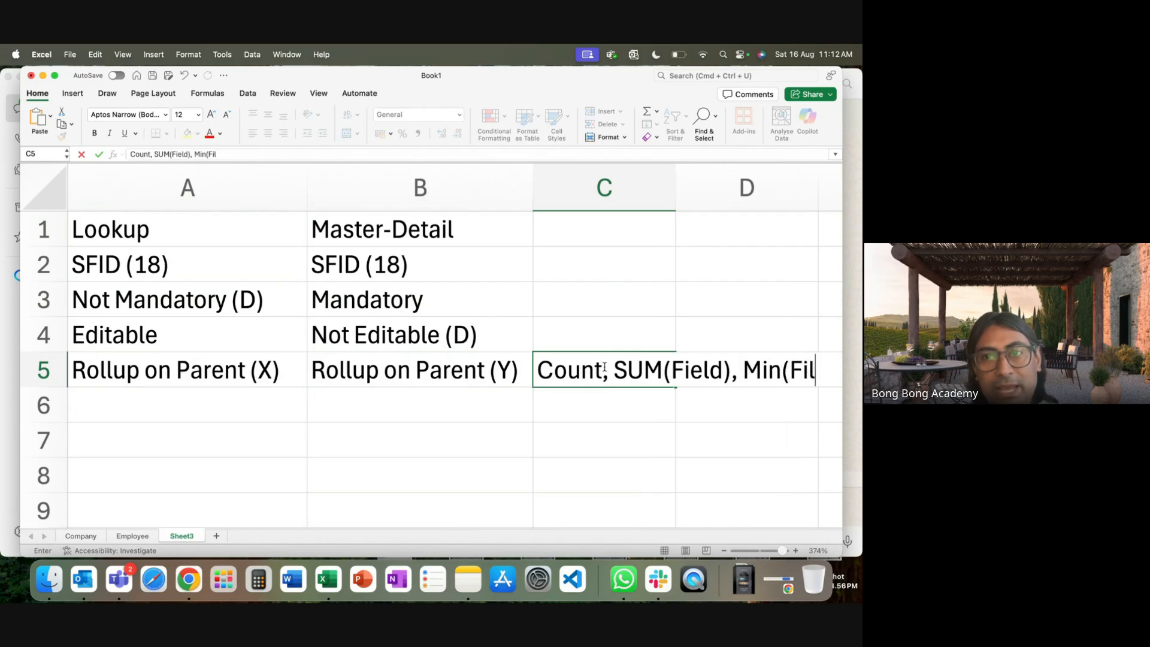
{"action": "type", "text": "eld"}
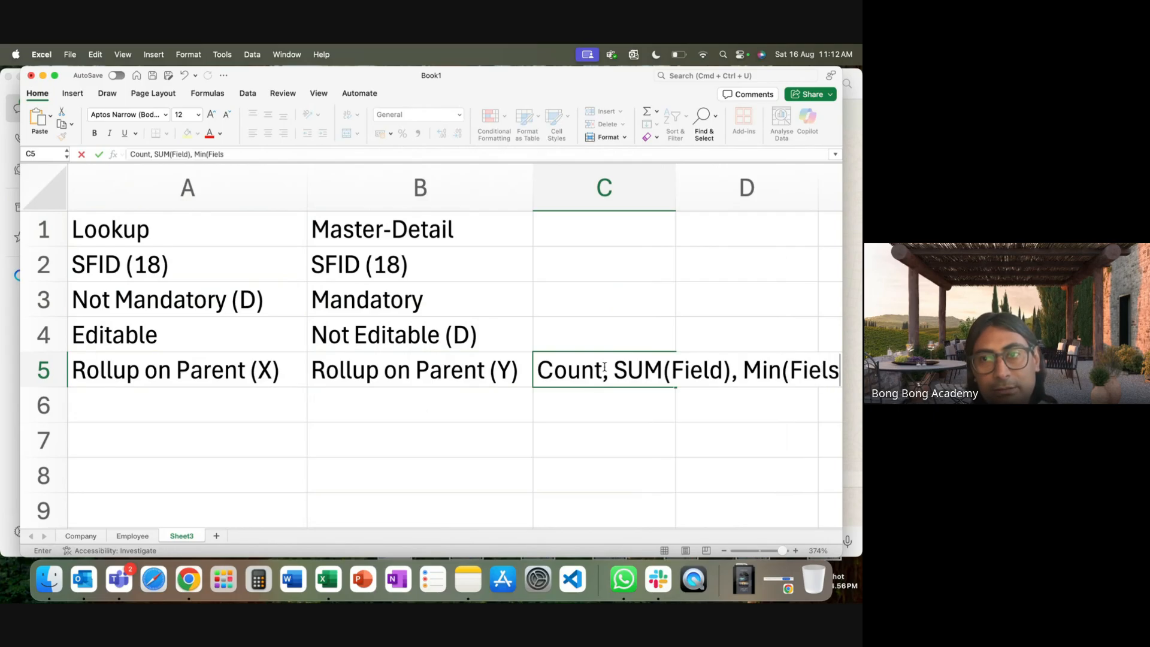
{"action": "type", "text": "), Max(Field)"}
{"action": "left_click", "coordinate": [596, 483]}
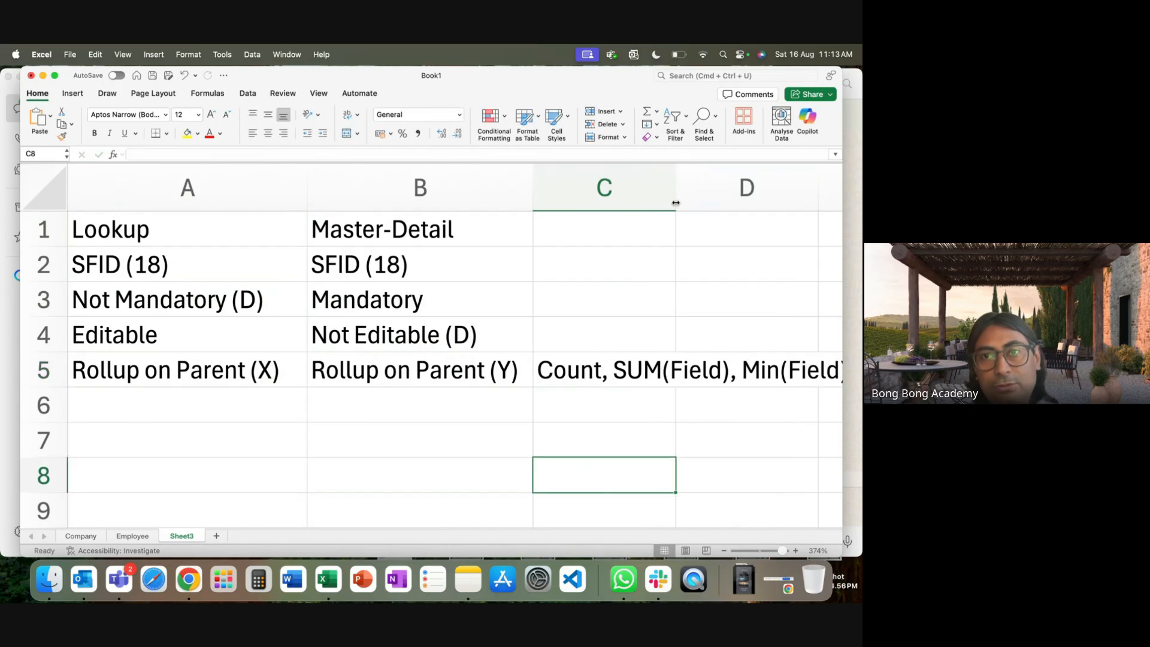
{"action": "left_click", "coordinate": [624, 361]}
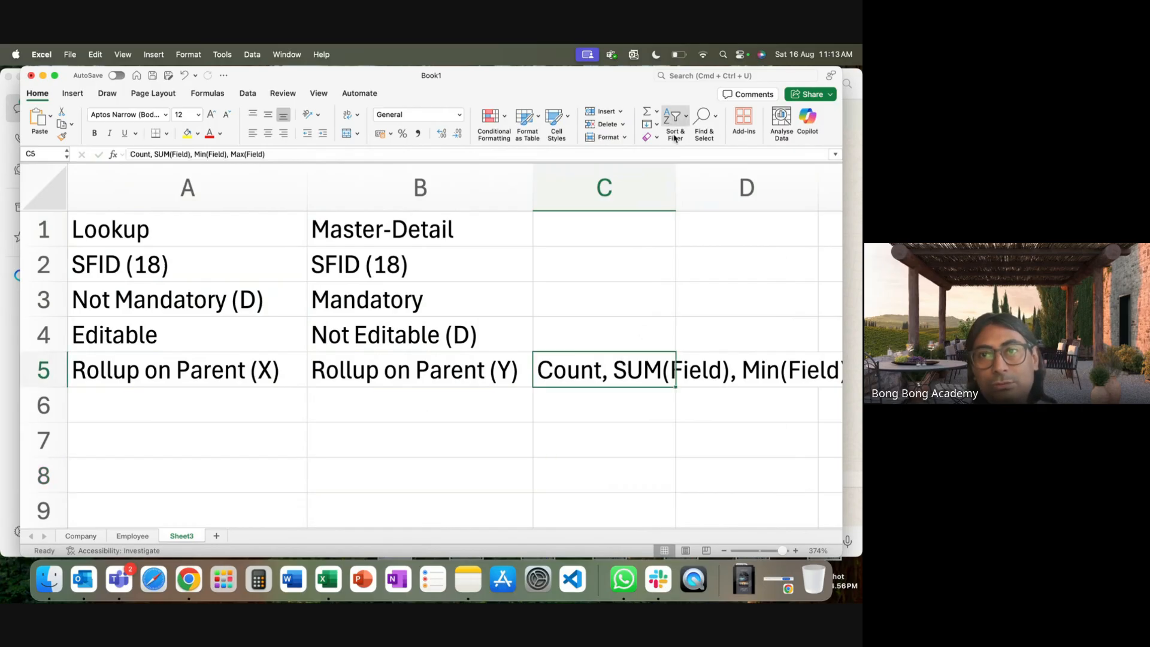
Turn on Wrap Text for C5 so the four rollup functions stack within row 5.
{"action": "left_click", "coordinate": [657, 124]}
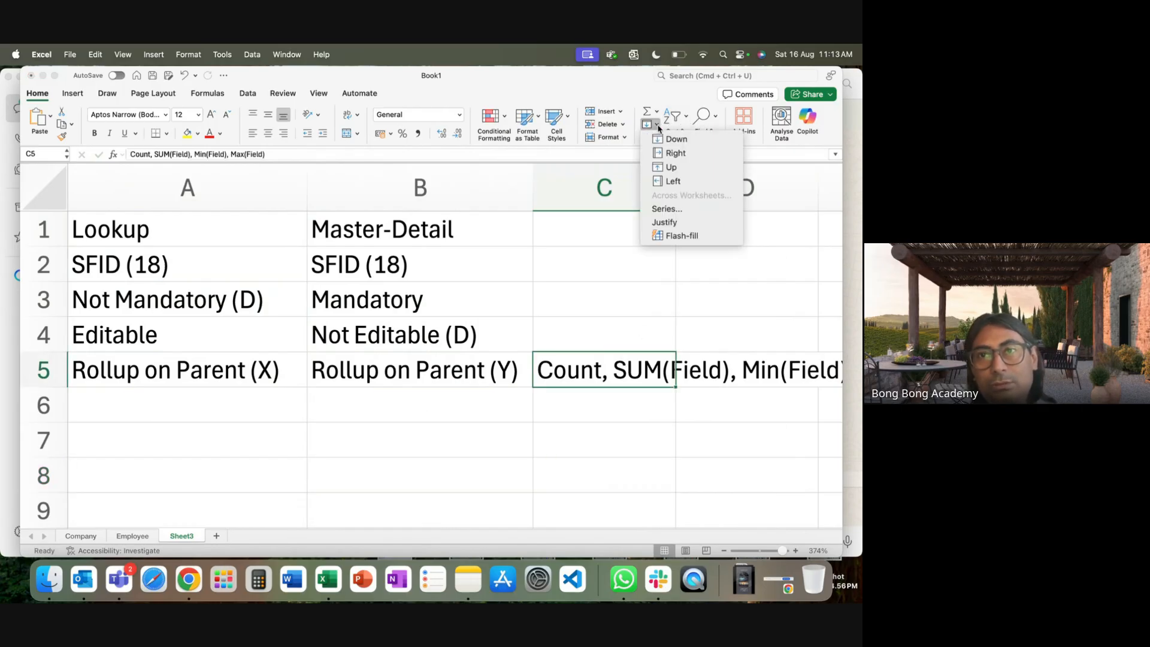
{"action": "left_click", "coordinate": [629, 90]}
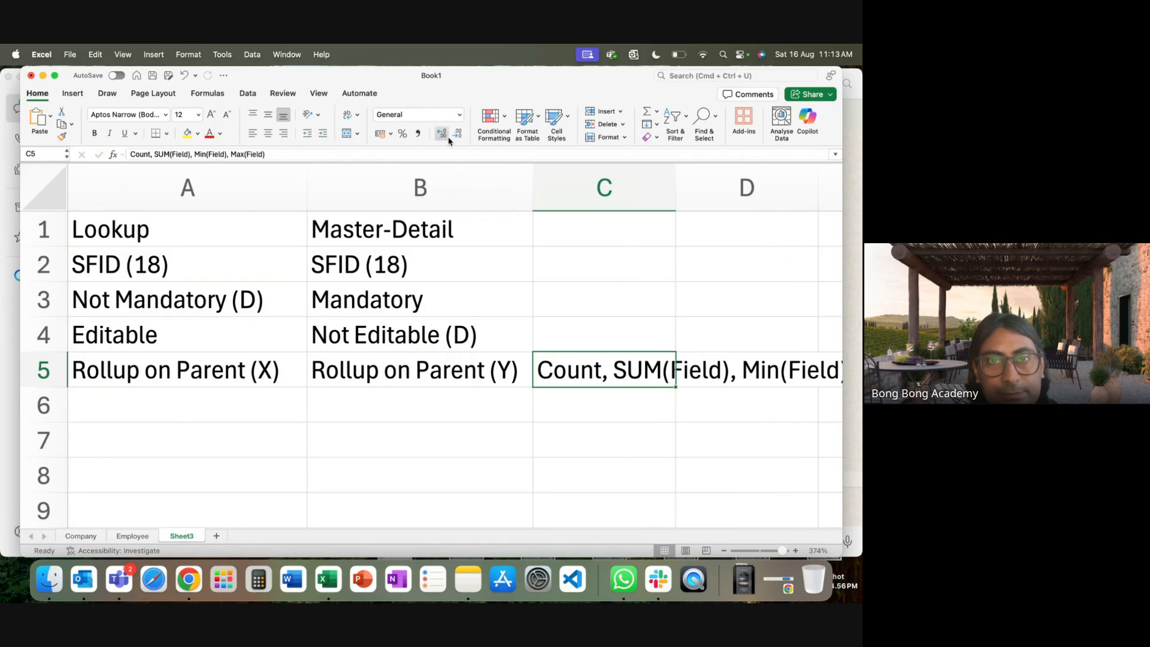
{"action": "left_click", "coordinate": [348, 115]}
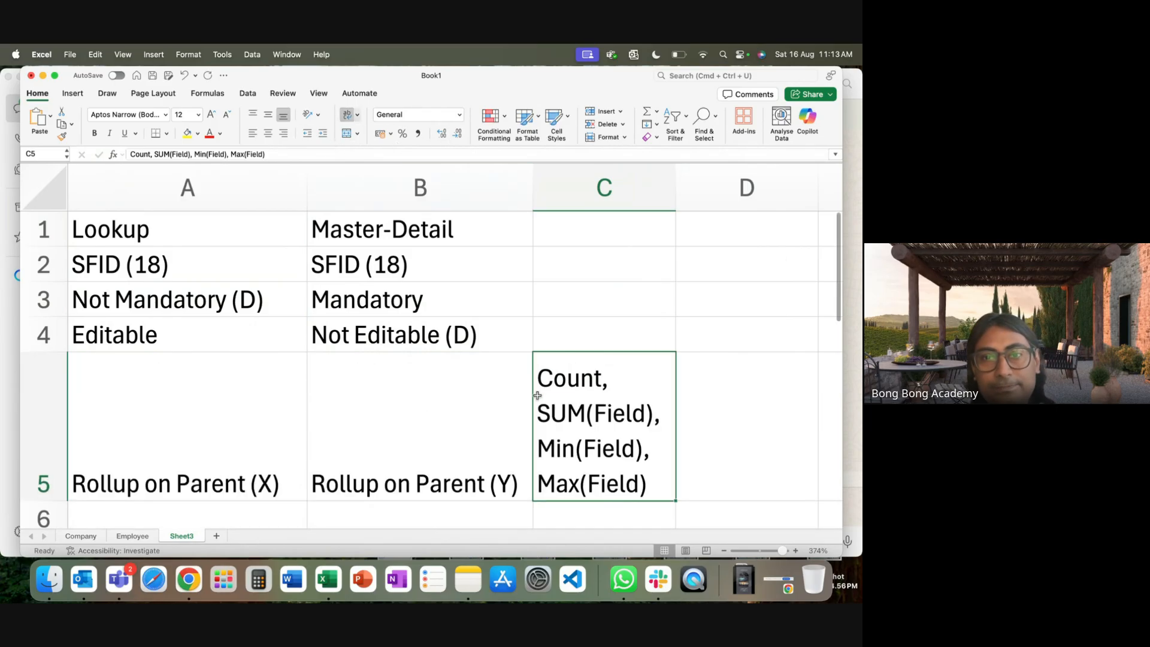
{"action": "scroll", "coordinate": [502, 392], "scroll_direction": "down", "scroll_amount": 3}
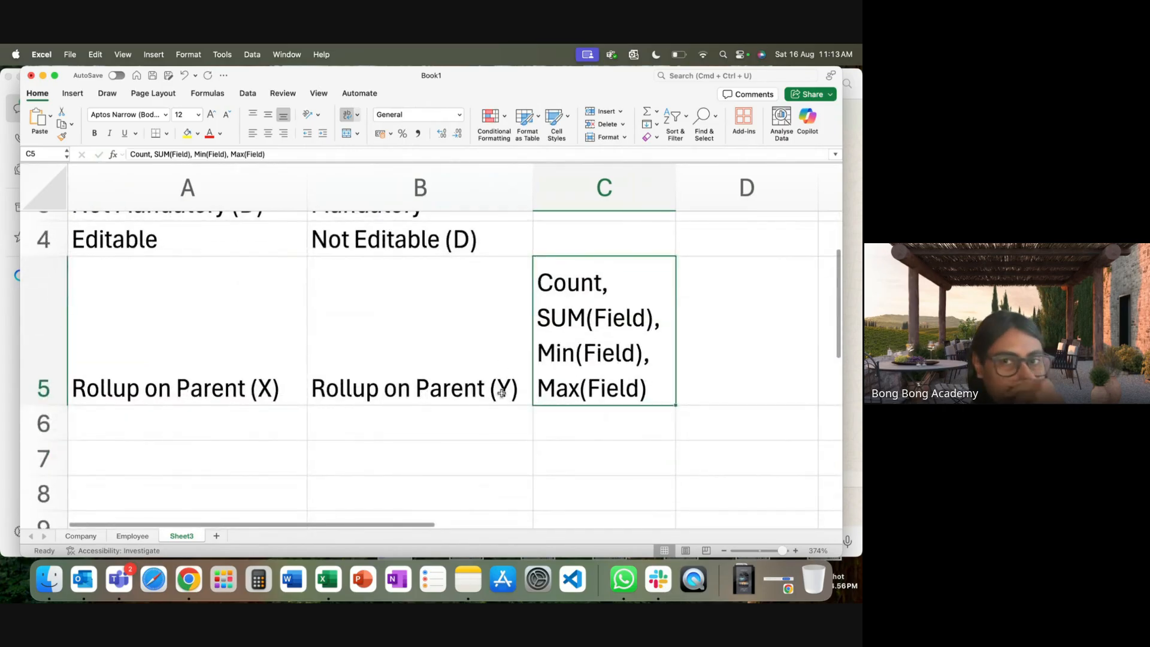
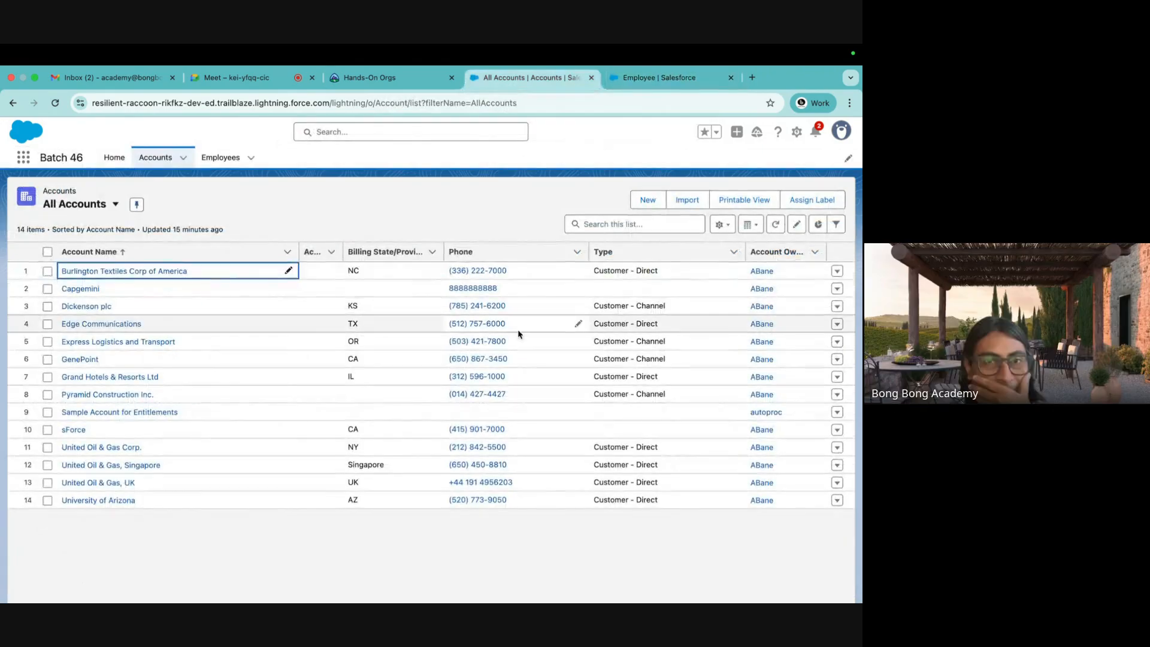
Switch to the Google Meet tab, then bring the Excel workbook to the front.
{"action": "left_click", "coordinate": [247, 84]}
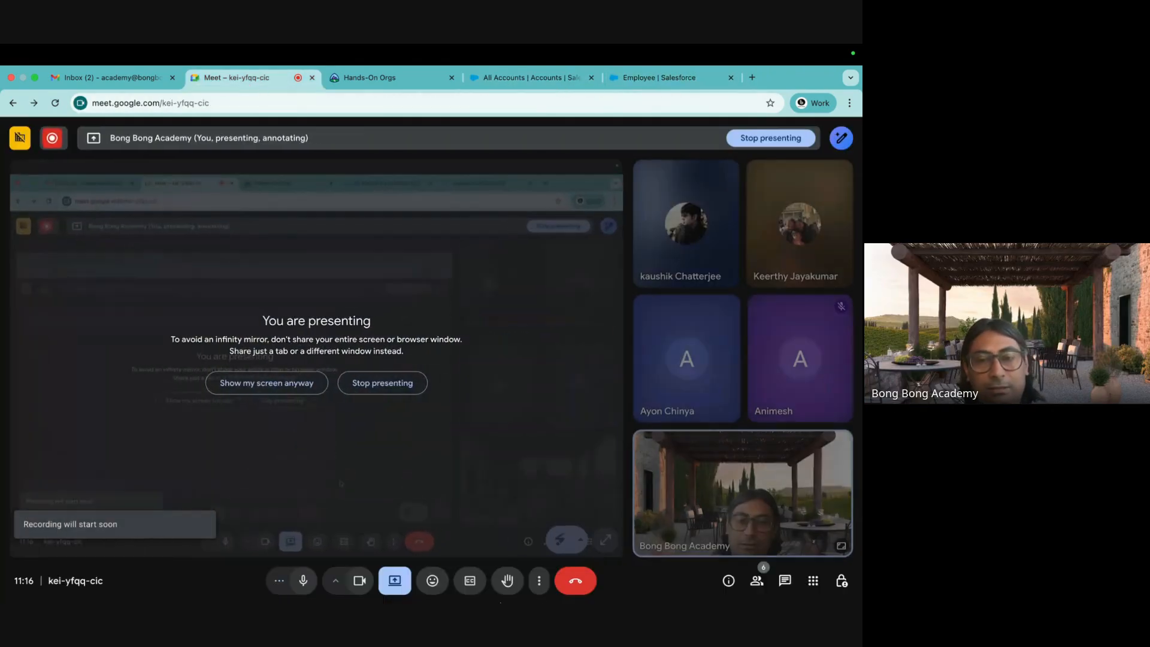
{"action": "mouse_move", "coordinate": [538, 600]}
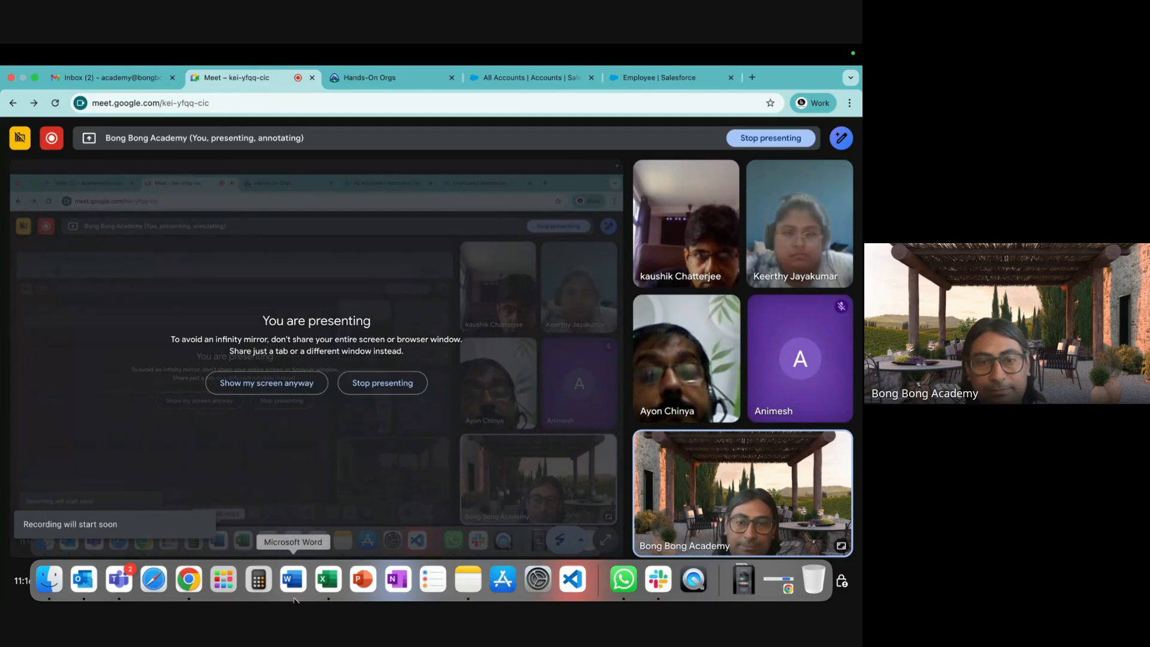
{"action": "left_click", "coordinate": [328, 578]}
Select B9 under the notes, review the Employee and Company sheets, and return to Chrome.
{"action": "left_click", "coordinate": [342, 480]}
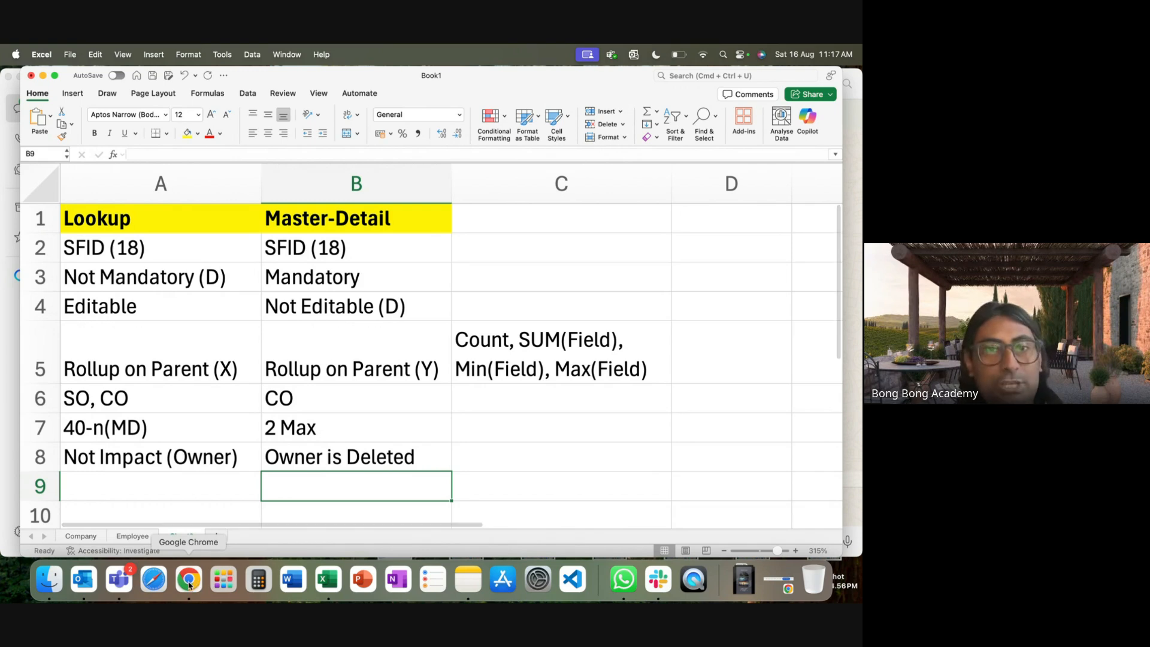
{"action": "left_click", "coordinate": [132, 536]}
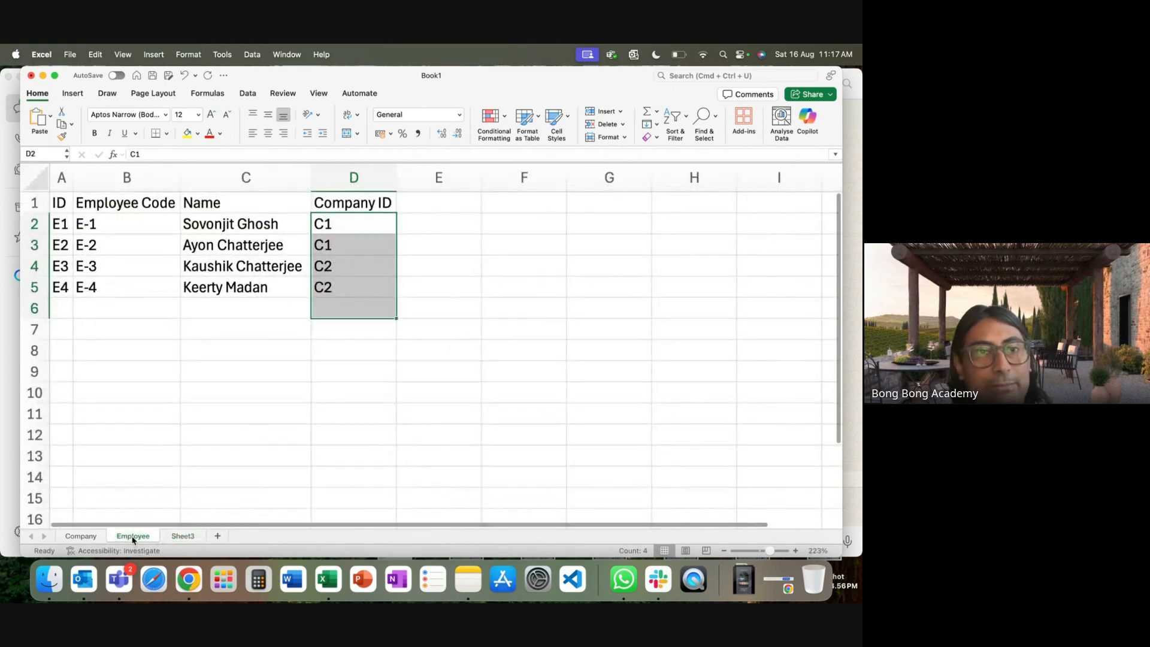
{"action": "left_click", "coordinate": [80, 537]}
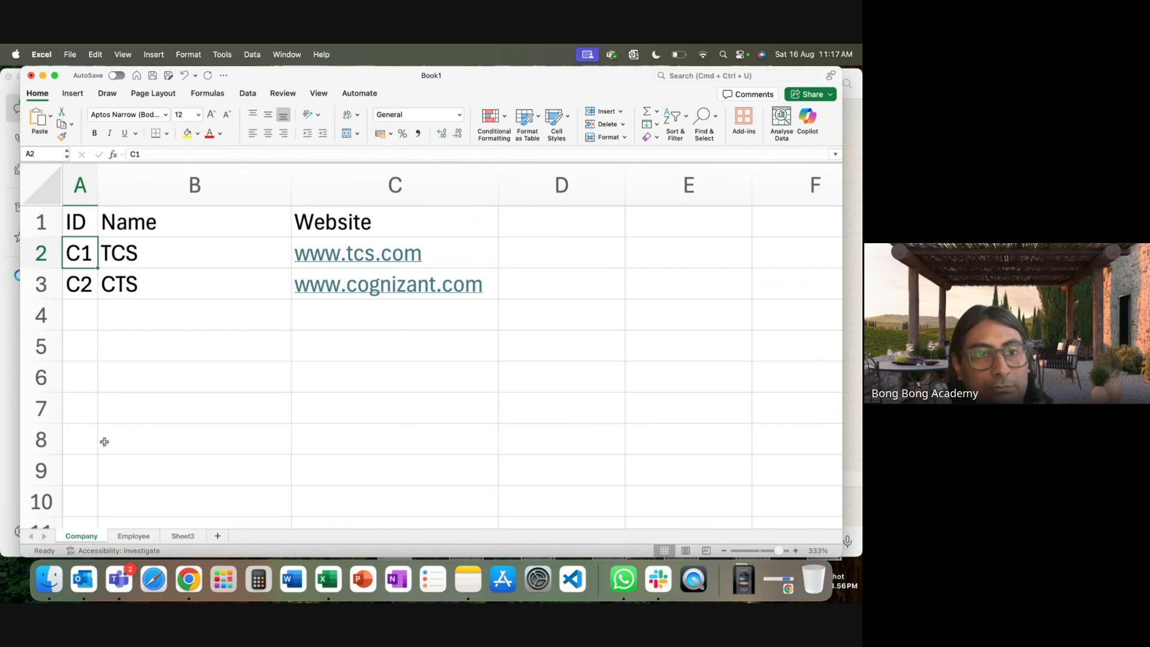
{"action": "left_click", "coordinate": [142, 537]}
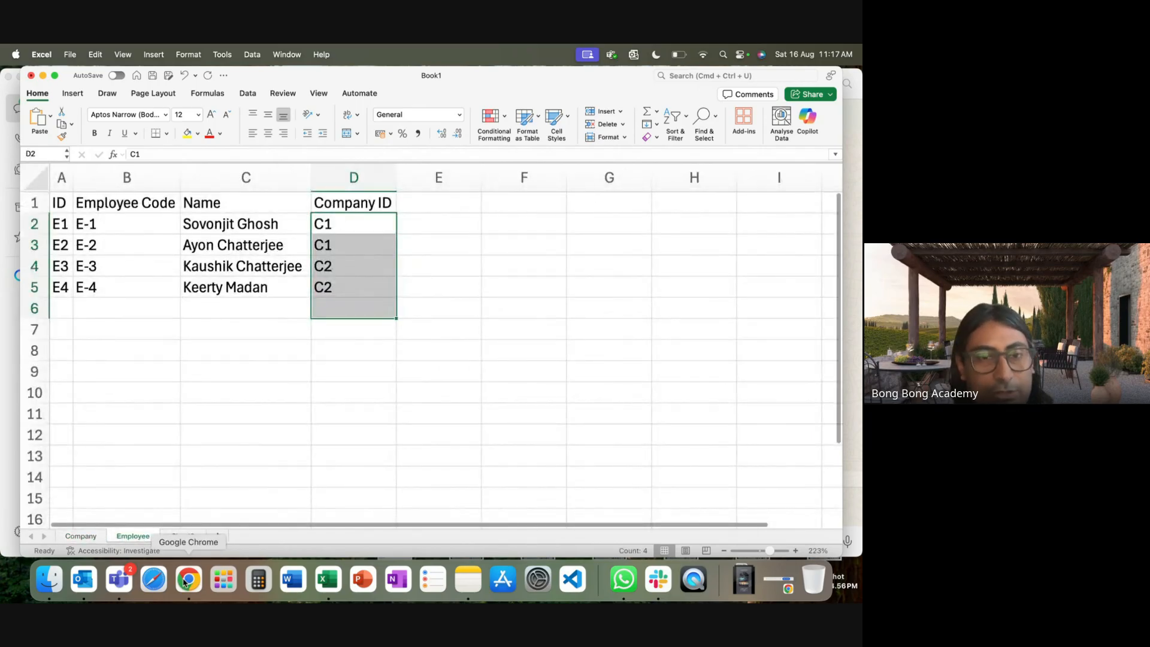
{"action": "key", "text": "super+Tab"}
Close the Meet mini-window and open Account's Fields & Relationships in Object Manager.
{"action": "left_click", "coordinate": [659, 77]}
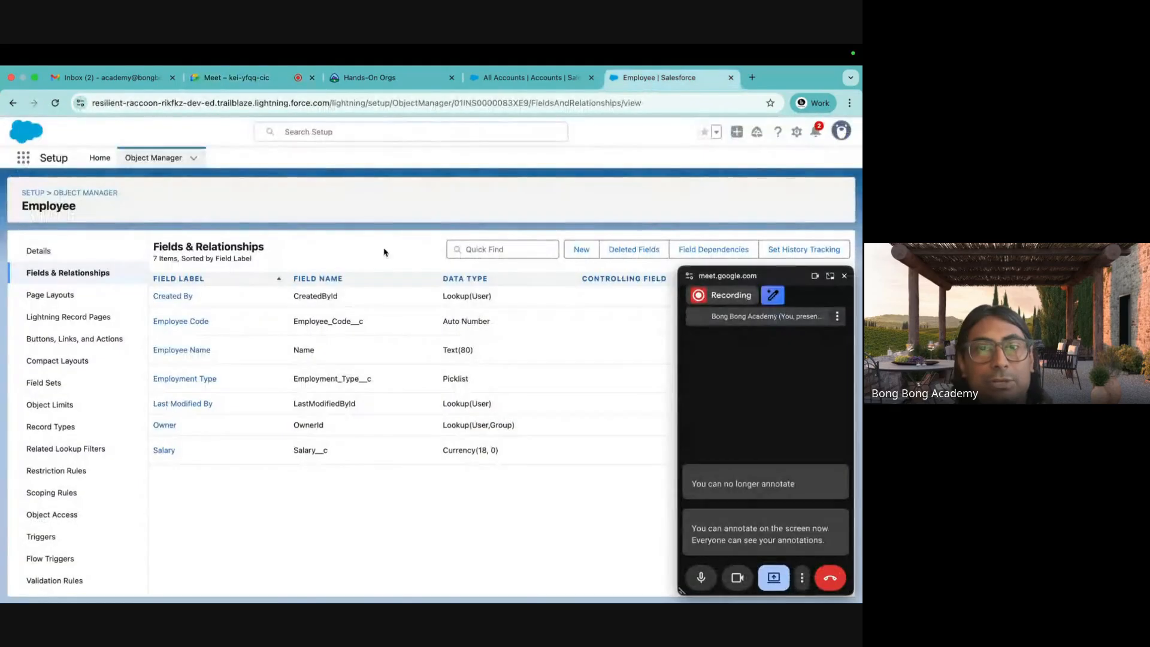
{"action": "left_click", "coordinate": [844, 275]}
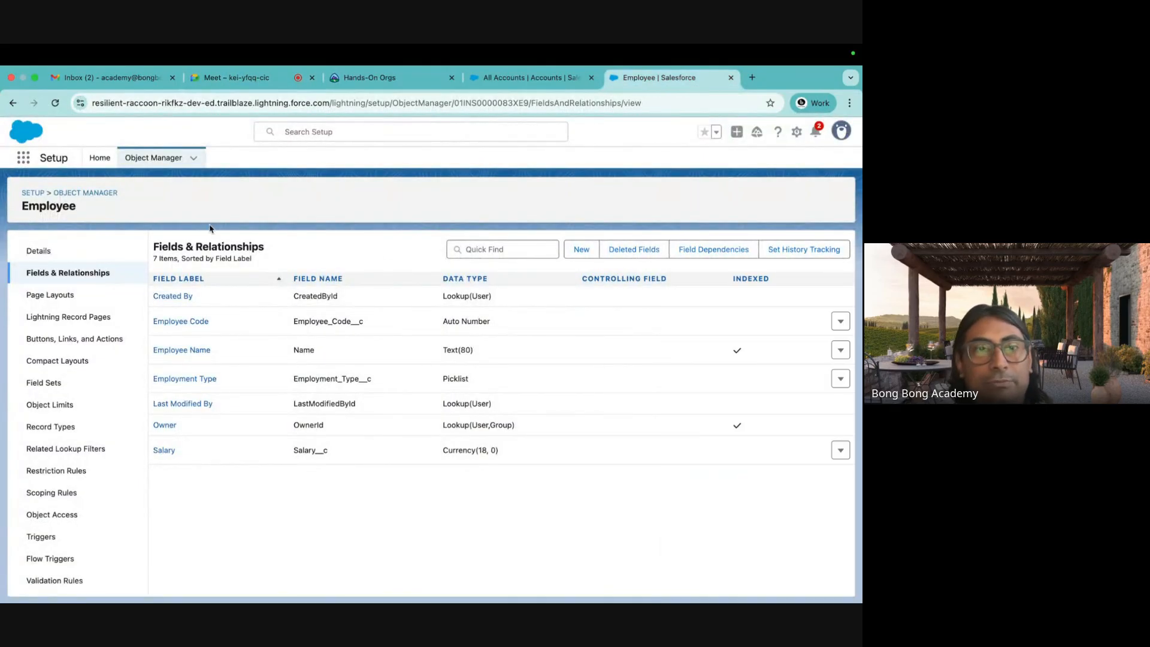
{"action": "left_click", "coordinate": [109, 197]}
{"action": "left_click", "coordinate": [33, 267]}
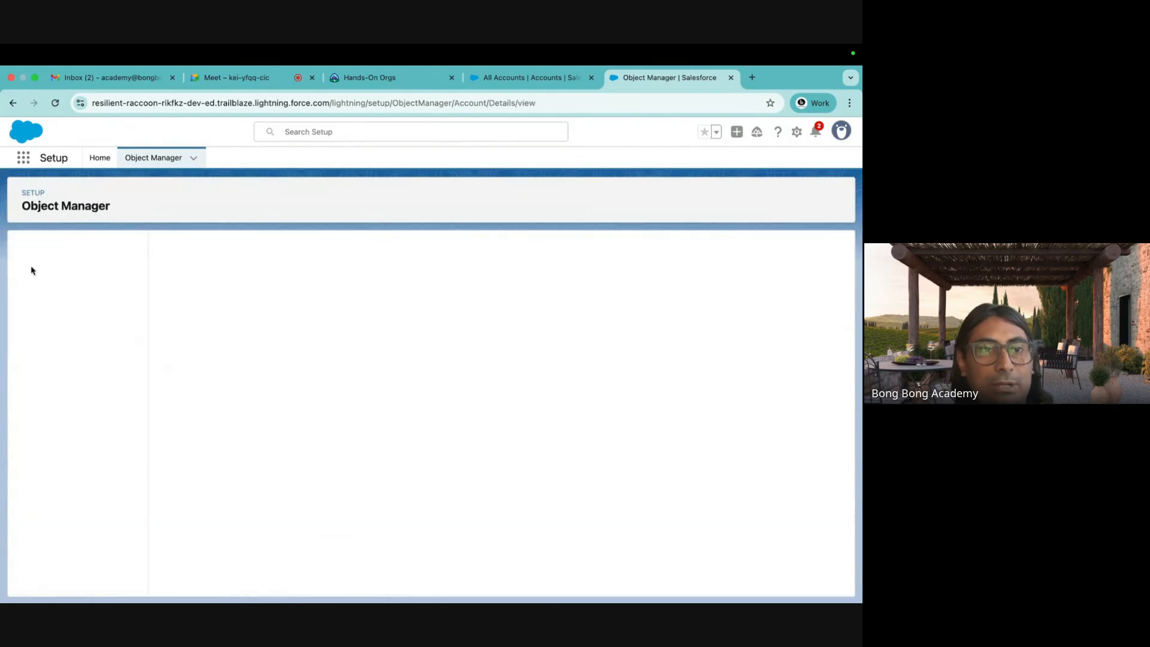
{"action": "left_click", "coordinate": [95, 275]}
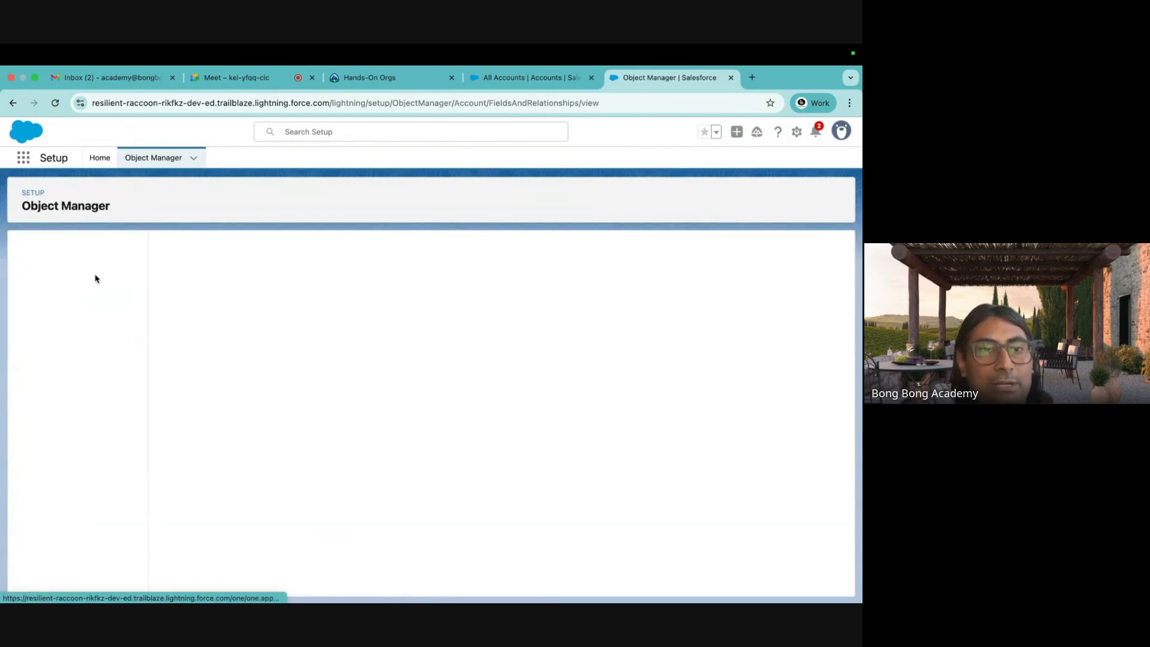
Start a new Account field, point out the Lookup Relationship type, and return to Object Manager.
{"action": "left_click", "coordinate": [589, 253]}
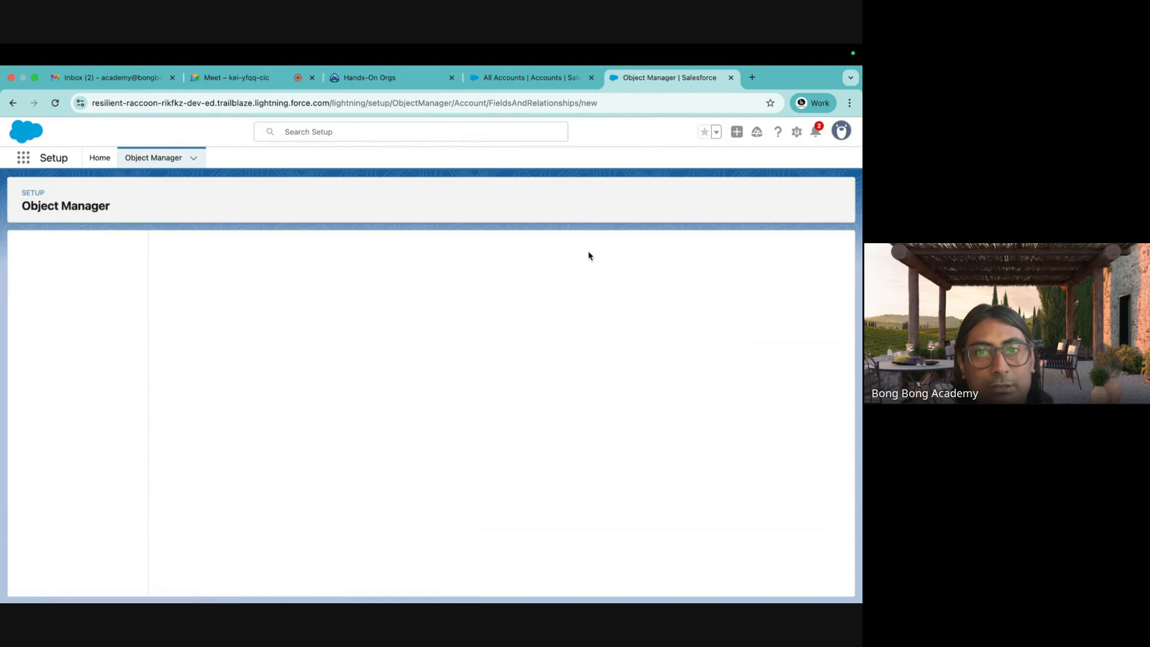
{"action": "scroll", "coordinate": [444, 366], "scroll_direction": "down", "scroll_amount": 3}
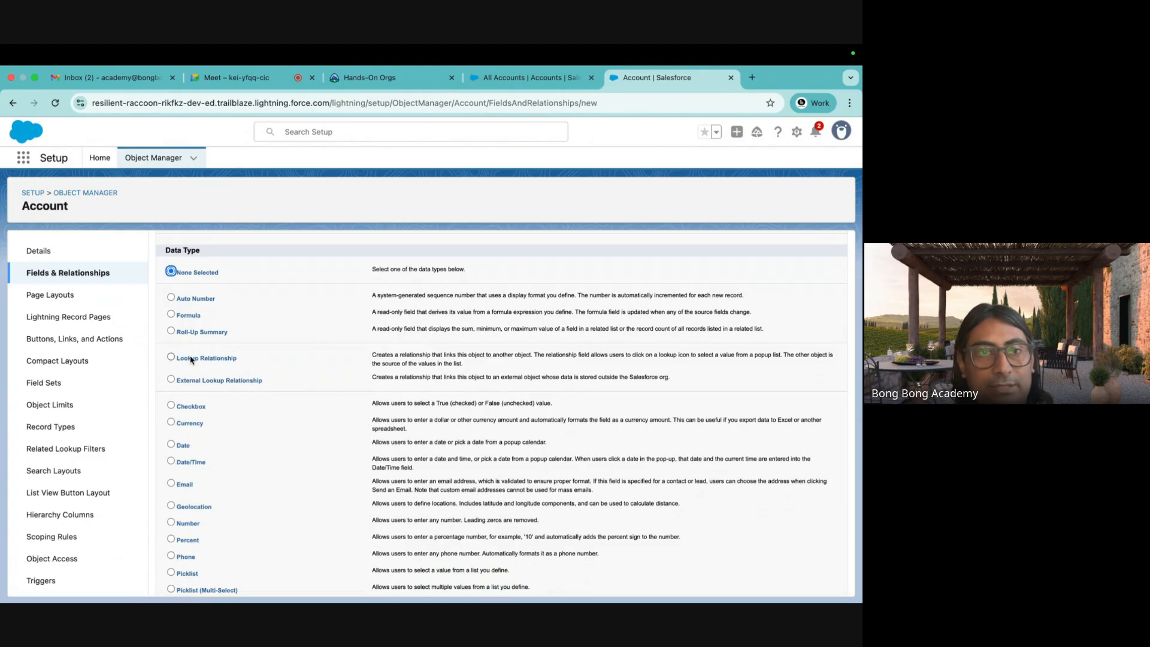
{"action": "left_click_drag", "start_coordinate": [176, 359], "coordinate": [246, 360]}
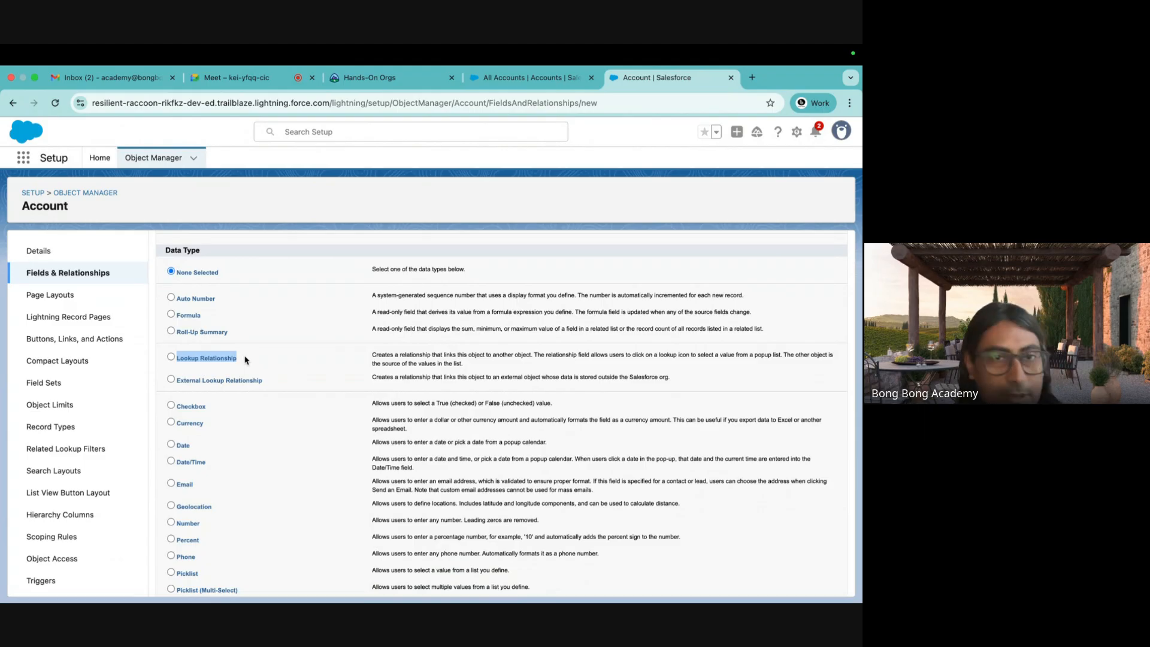
{"action": "left_click", "coordinate": [90, 192]}
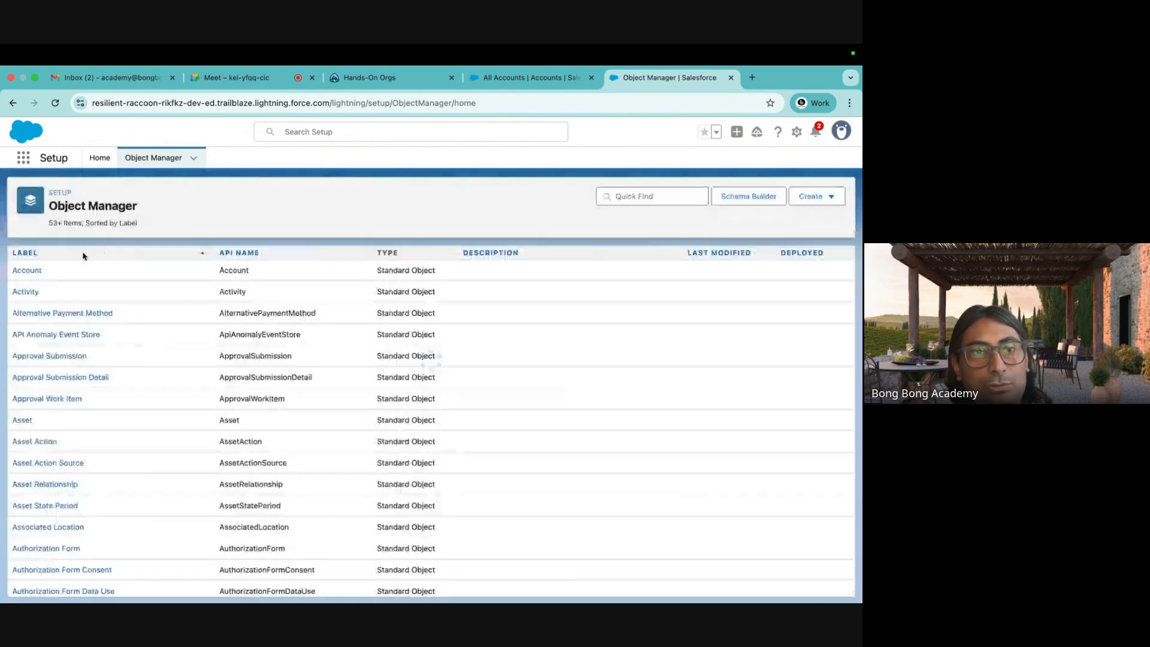
Start a new field on Employee and review its data types, highlighting Master-Detail Relationship.
{"action": "scroll", "coordinate": [220, 382], "scroll_direction": "down", "scroll_amount": 10}
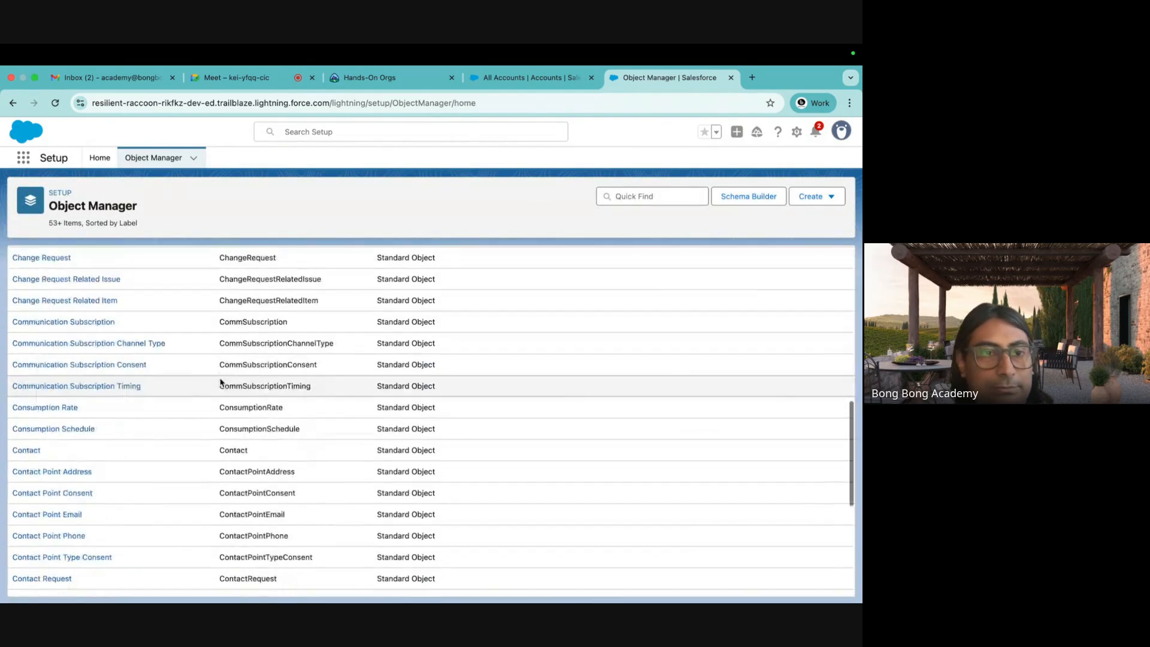
{"action": "scroll", "coordinate": [218, 385], "scroll_direction": "down", "scroll_amount": 10}
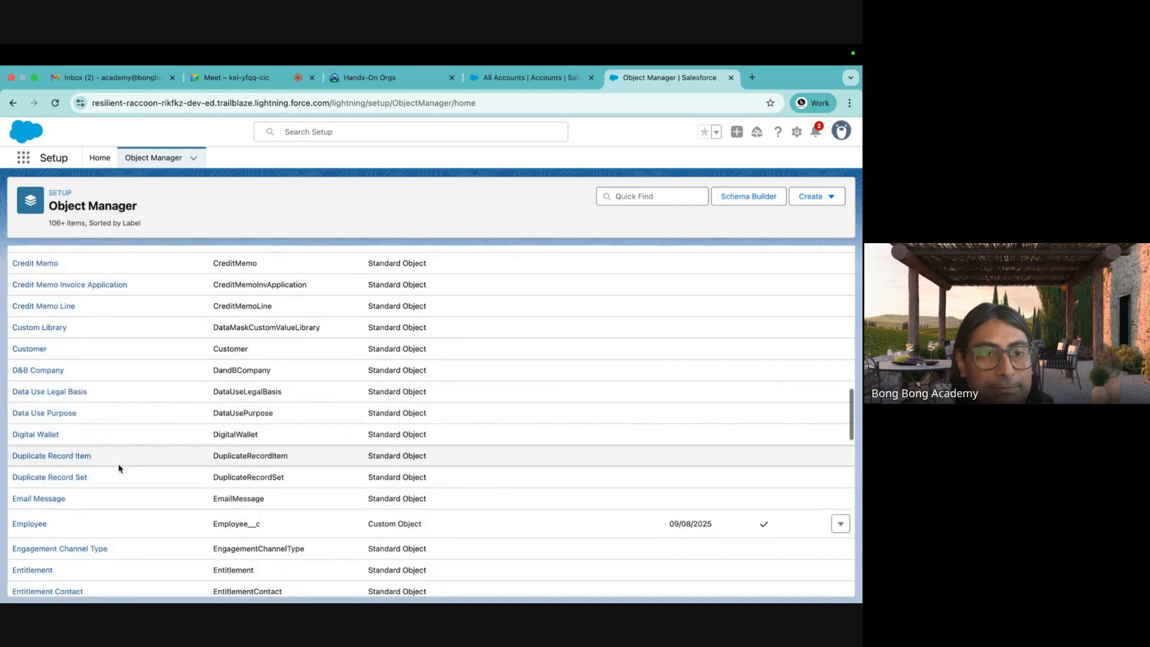
{"action": "left_click", "coordinate": [39, 525]}
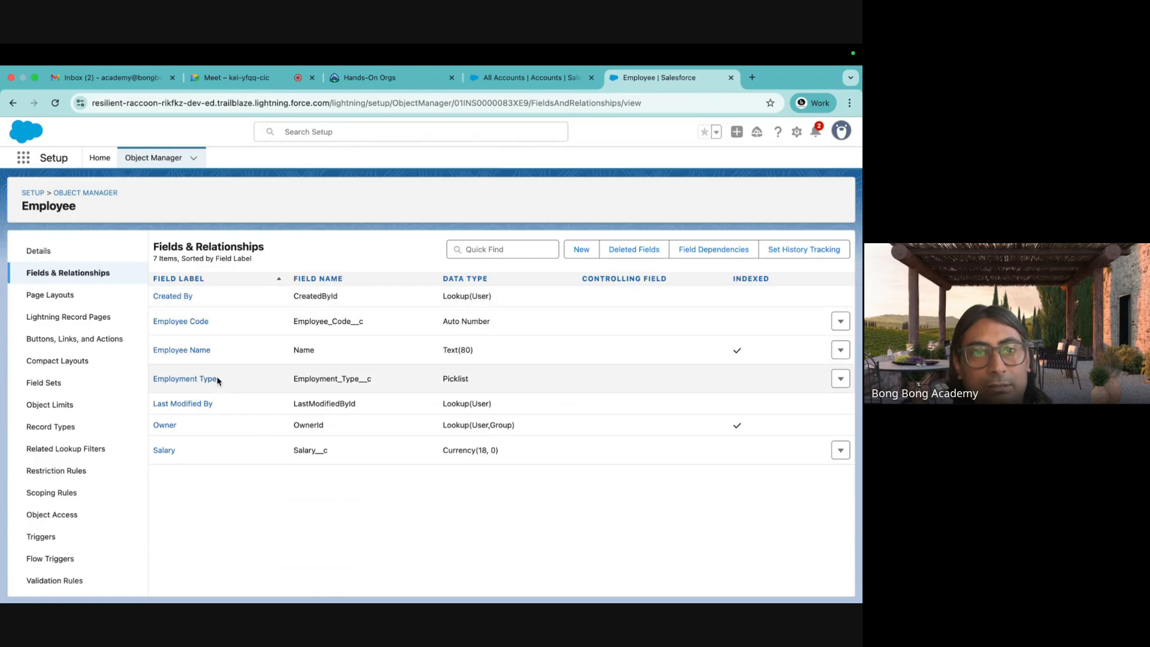
{"action": "left_click", "coordinate": [581, 250]}
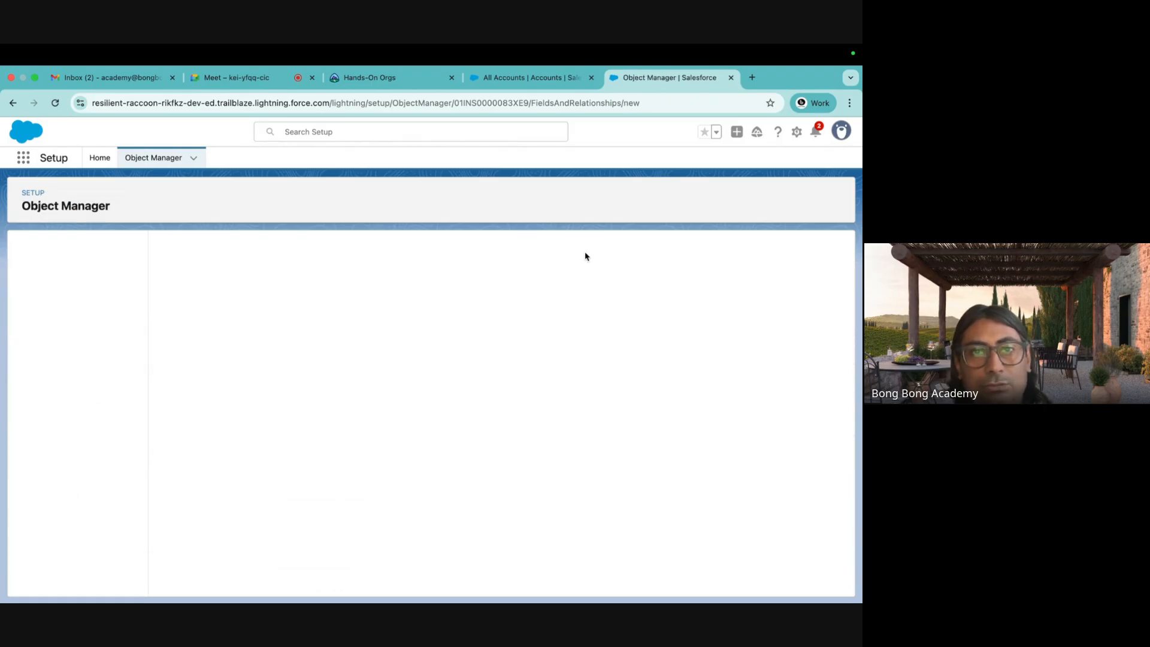
{"action": "left_click", "coordinate": [13, 103]}
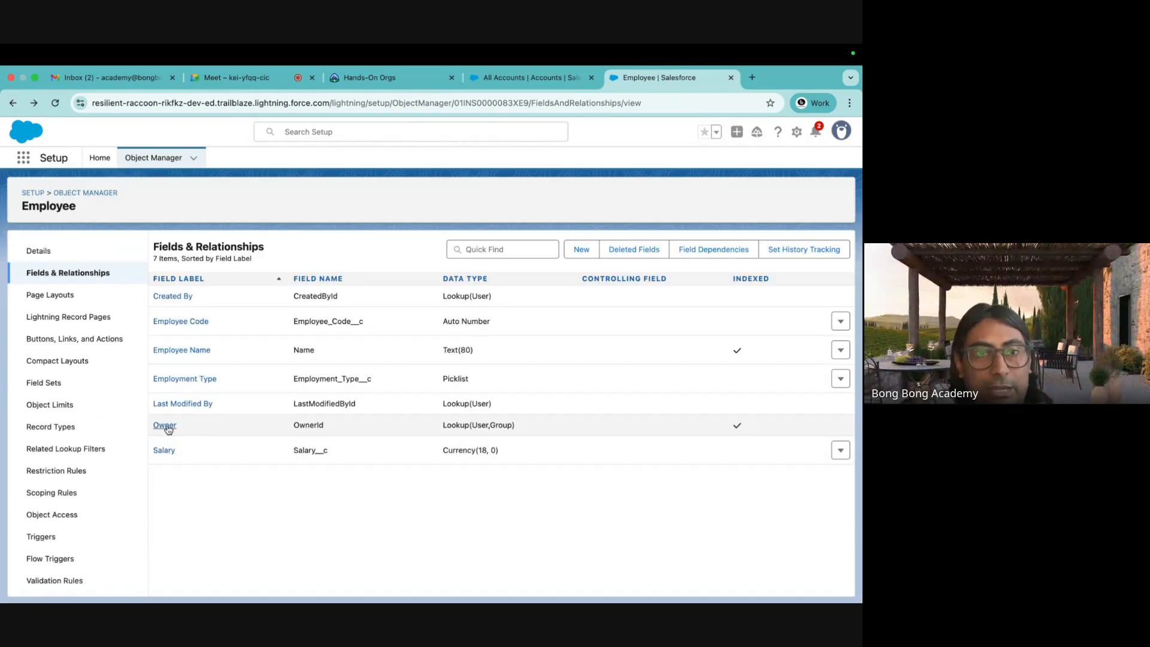
{"action": "left_click", "coordinate": [582, 252]}
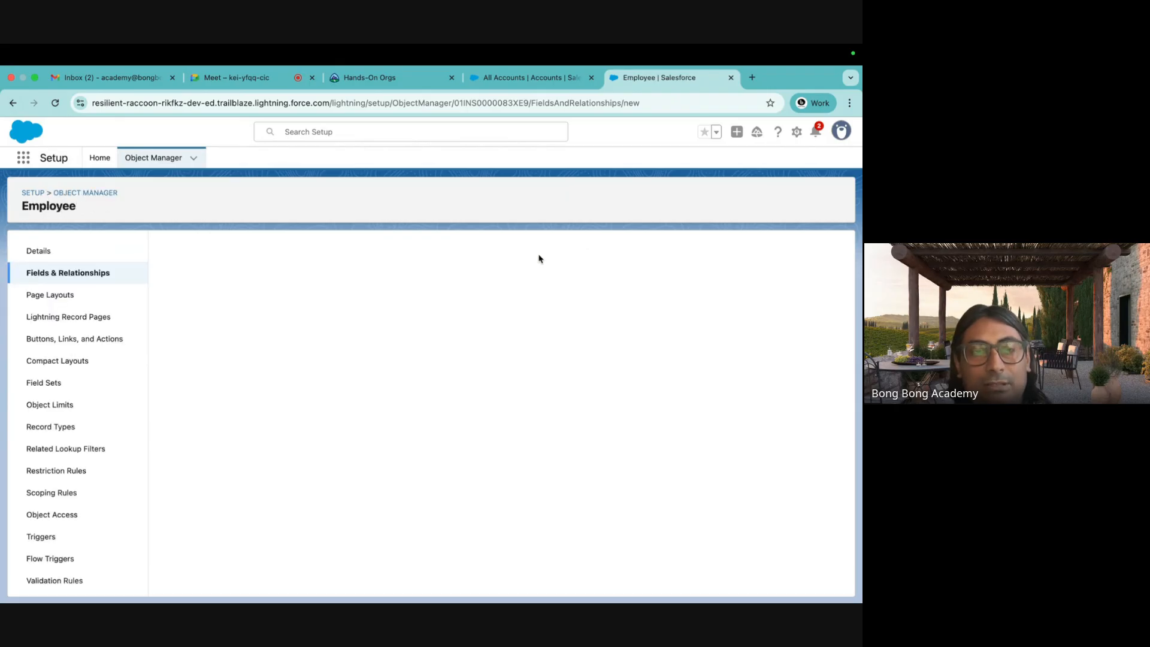
{"action": "scroll", "coordinate": [255, 389], "scroll_direction": "down", "scroll_amount": 3}
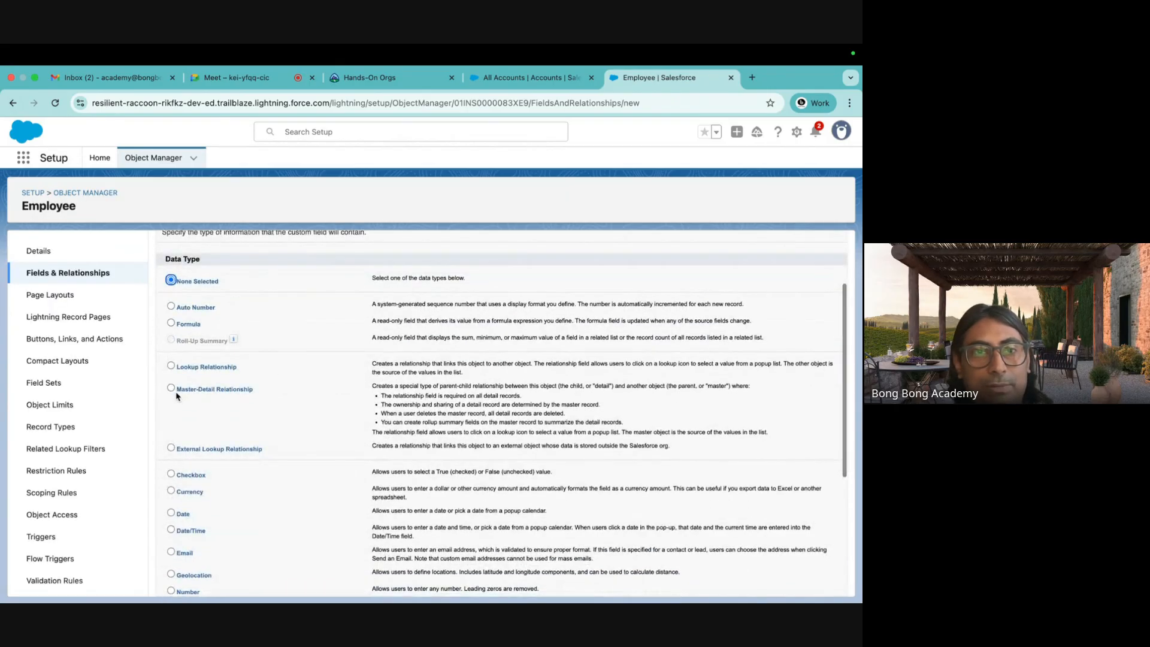
{"action": "left_click_drag", "start_coordinate": [176, 393], "coordinate": [268, 395]}
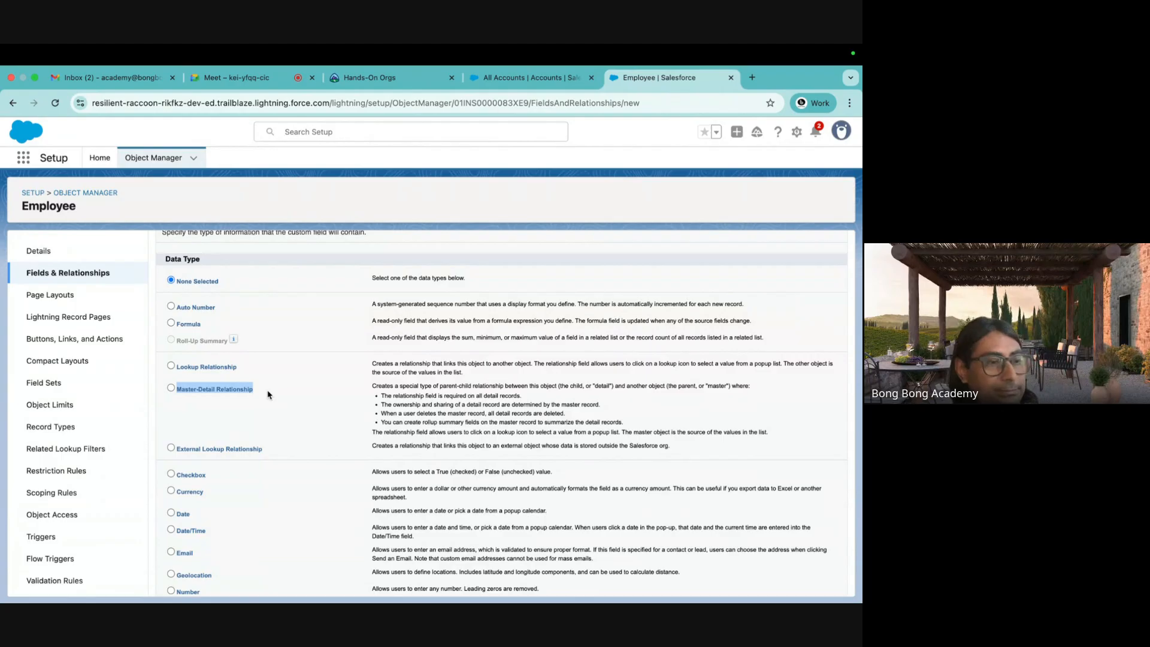
{"action": "left_click", "coordinate": [348, 363]}
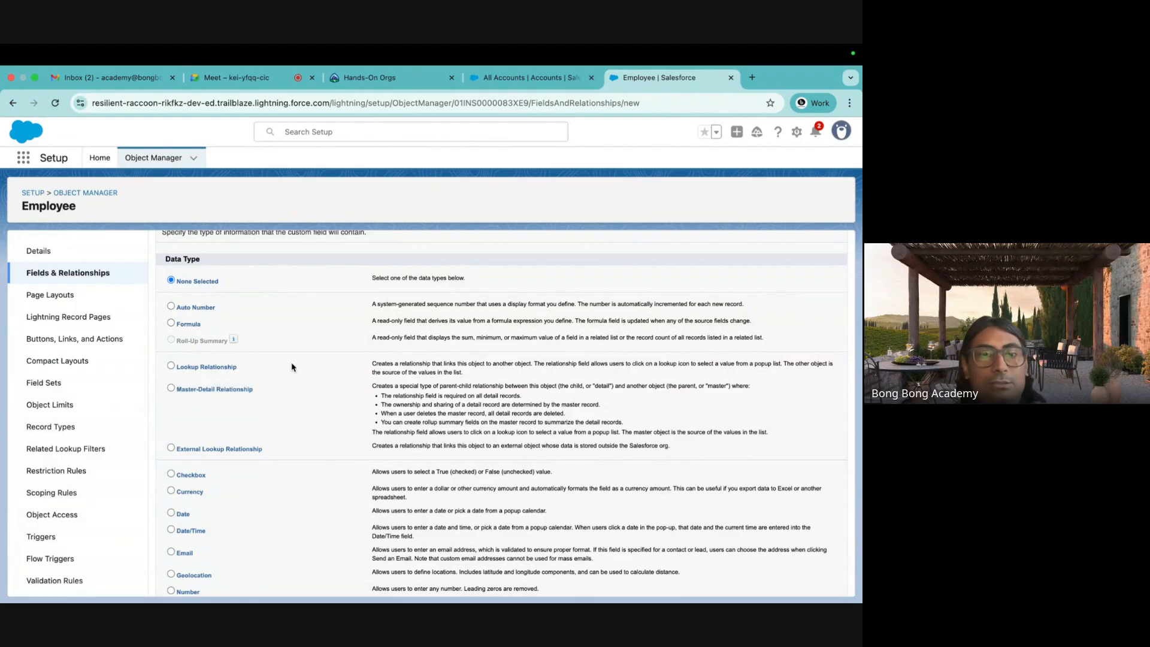
{"action": "scroll", "coordinate": [310, 360], "scroll_direction": "down", "scroll_amount": 3}
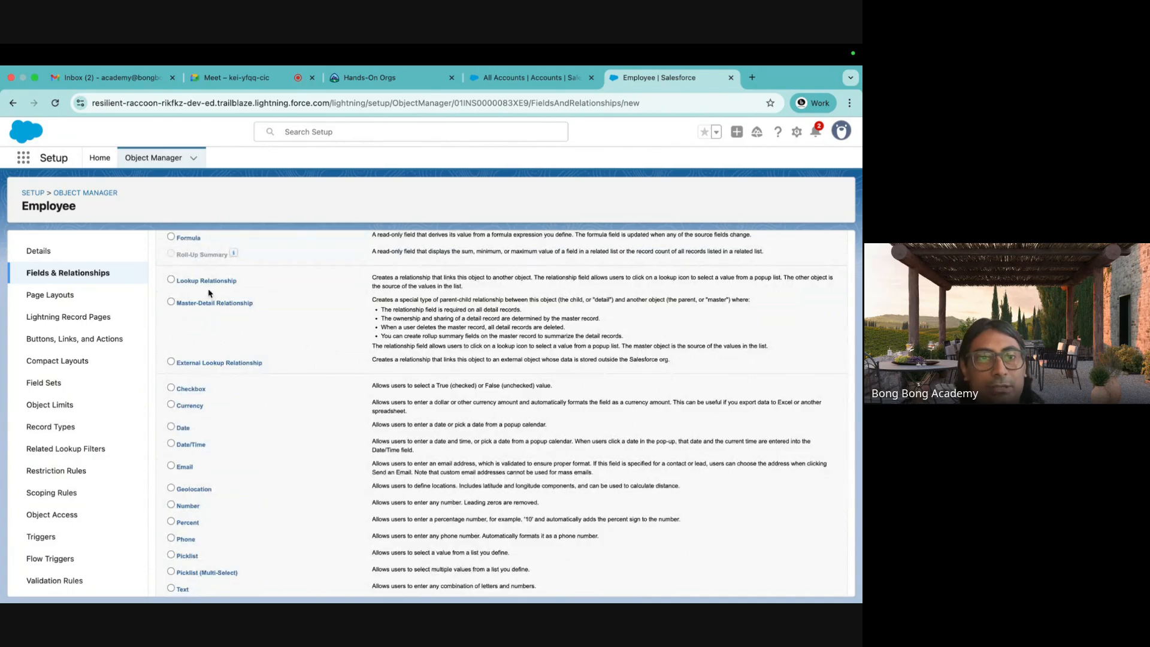
{"action": "scroll", "coordinate": [258, 270], "scroll_direction": "down", "scroll_amount": 5}
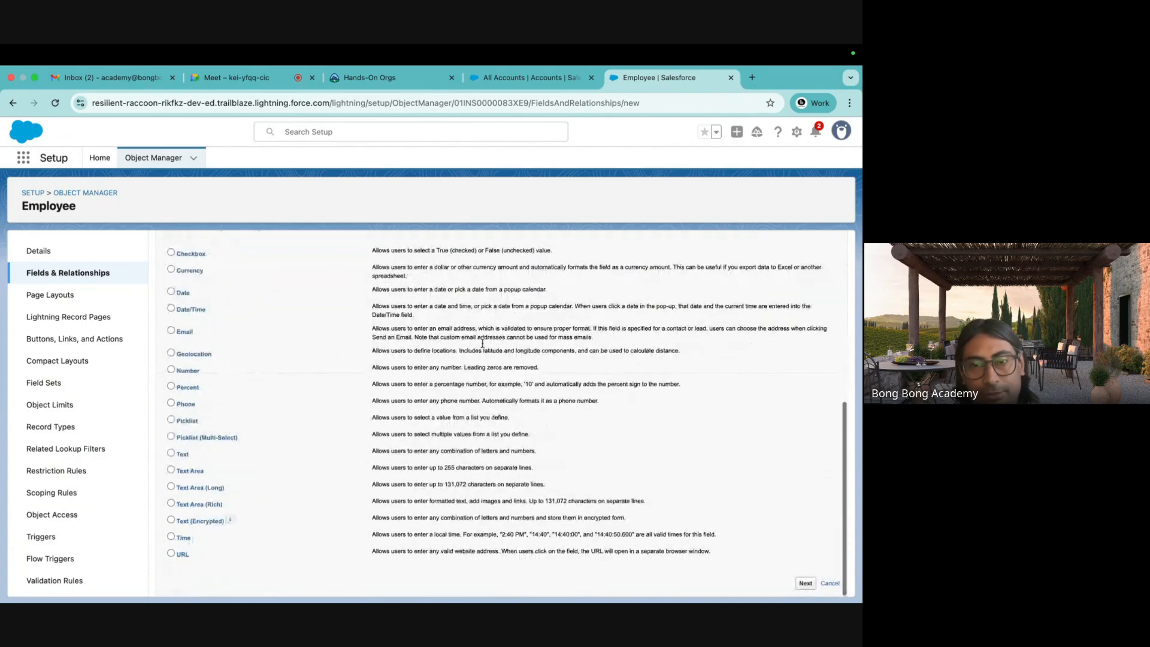
Relate the new Employee lookup field to Account and advance past the label and name step.
{"action": "left_click", "coordinate": [805, 583]}
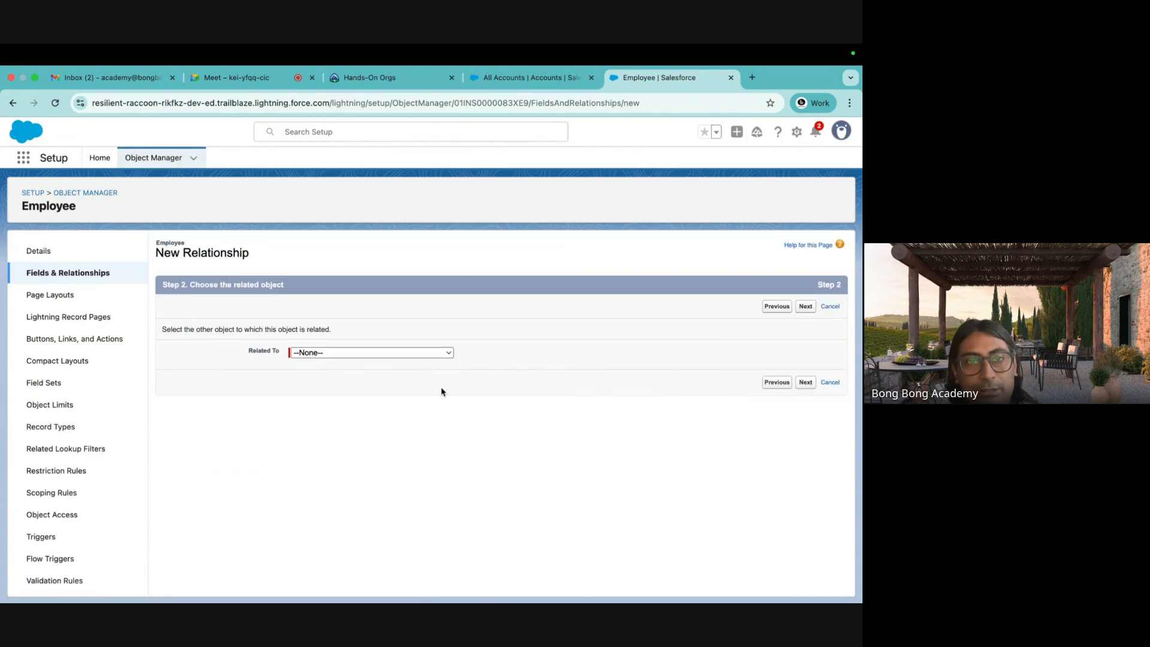
{"action": "left_click", "coordinate": [378, 357]}
{"action": "left_click", "coordinate": [361, 367]}
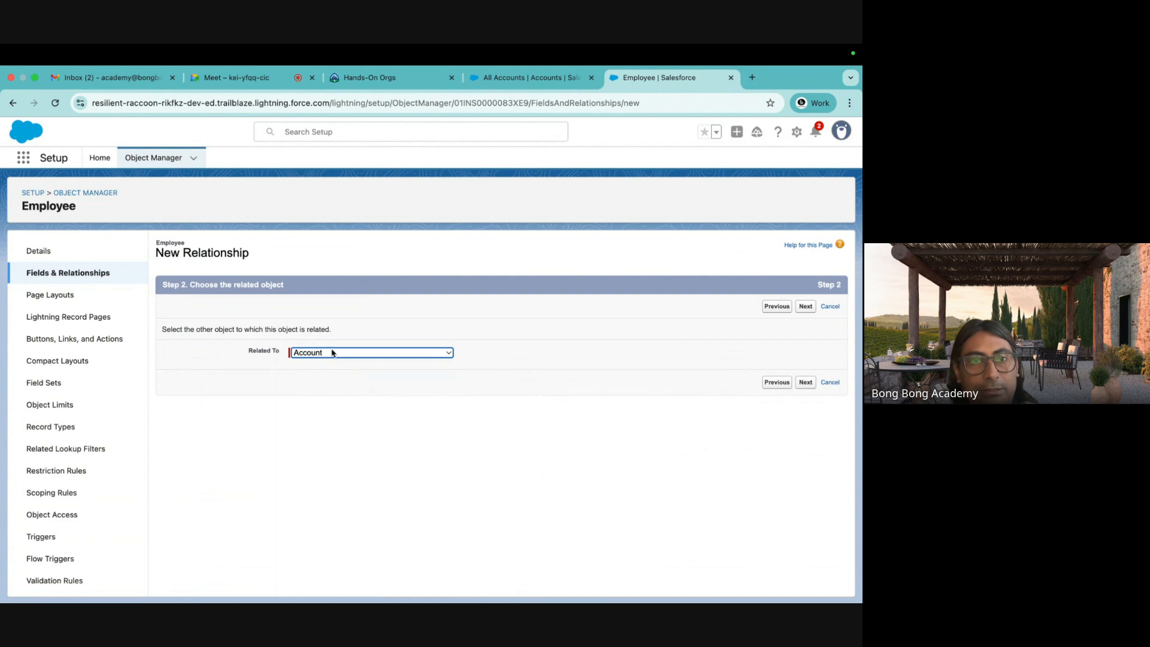
{"action": "left_click", "coordinate": [803, 382]}
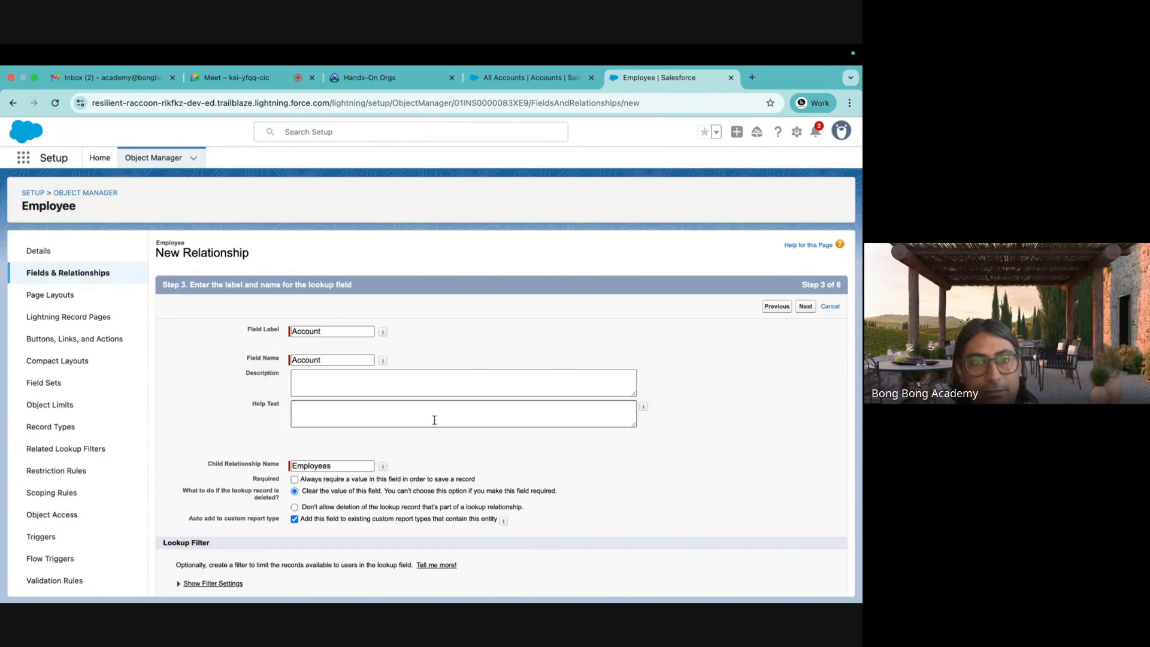
{"action": "scroll", "coordinate": [434, 419], "scroll_direction": "down", "scroll_amount": 1}
{"action": "left_click", "coordinate": [805, 583]}
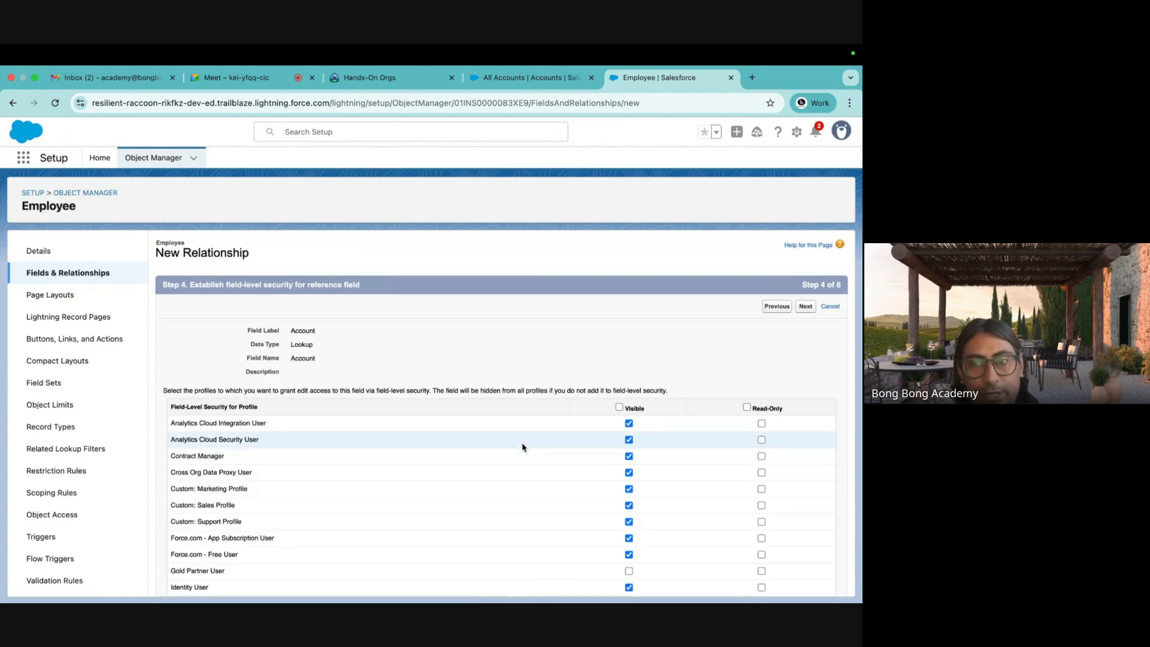
Back on Step 3, compare the lookup deletion options and mark the Account lookup Required.
{"action": "left_click", "coordinate": [773, 308]}
{"action": "scroll", "coordinate": [421, 393], "scroll_direction": "down", "scroll_amount": 1}
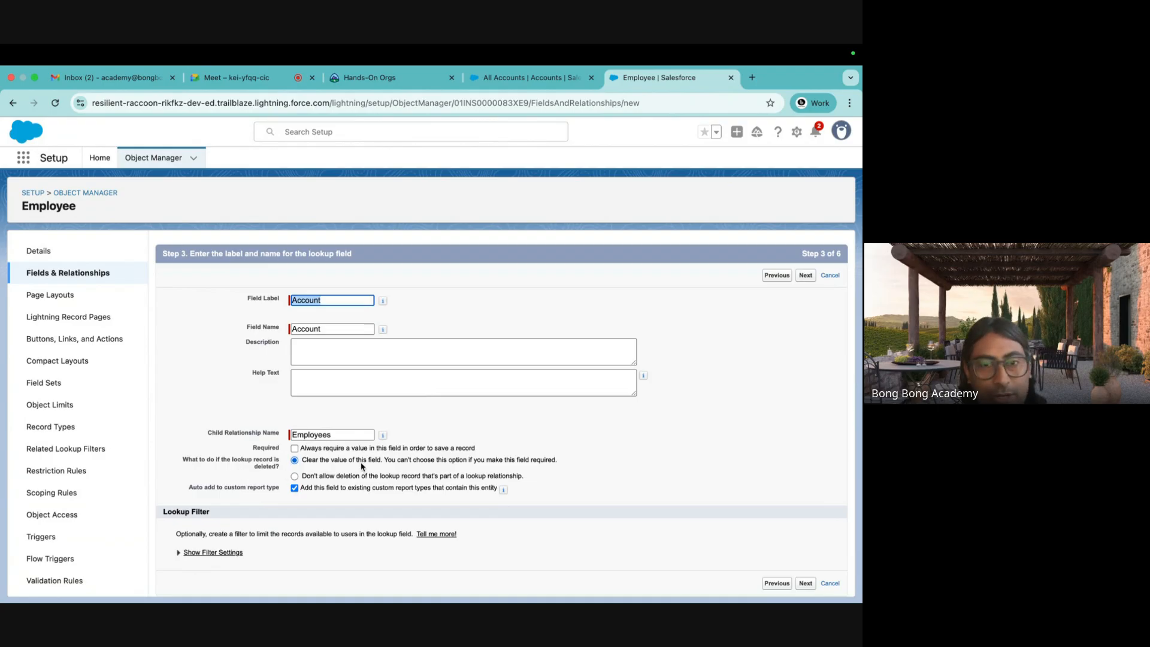
{"action": "left_click_drag", "start_coordinate": [302, 460], "coordinate": [570, 461]}
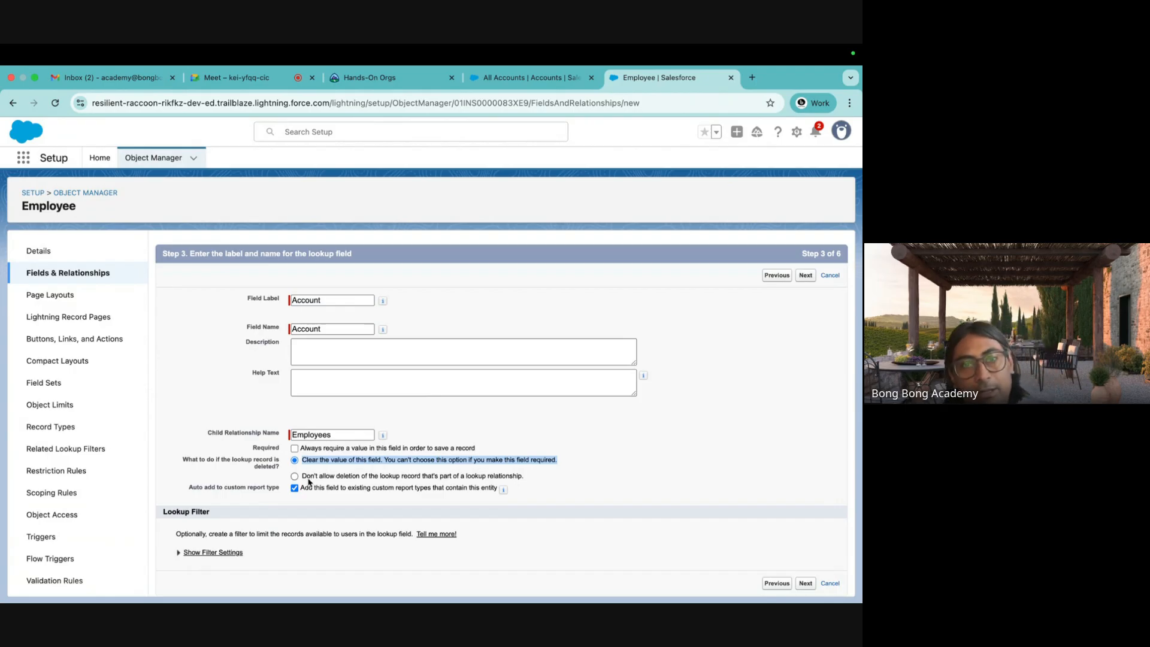
{"action": "left_click_drag", "start_coordinate": [304, 479], "coordinate": [542, 476]}
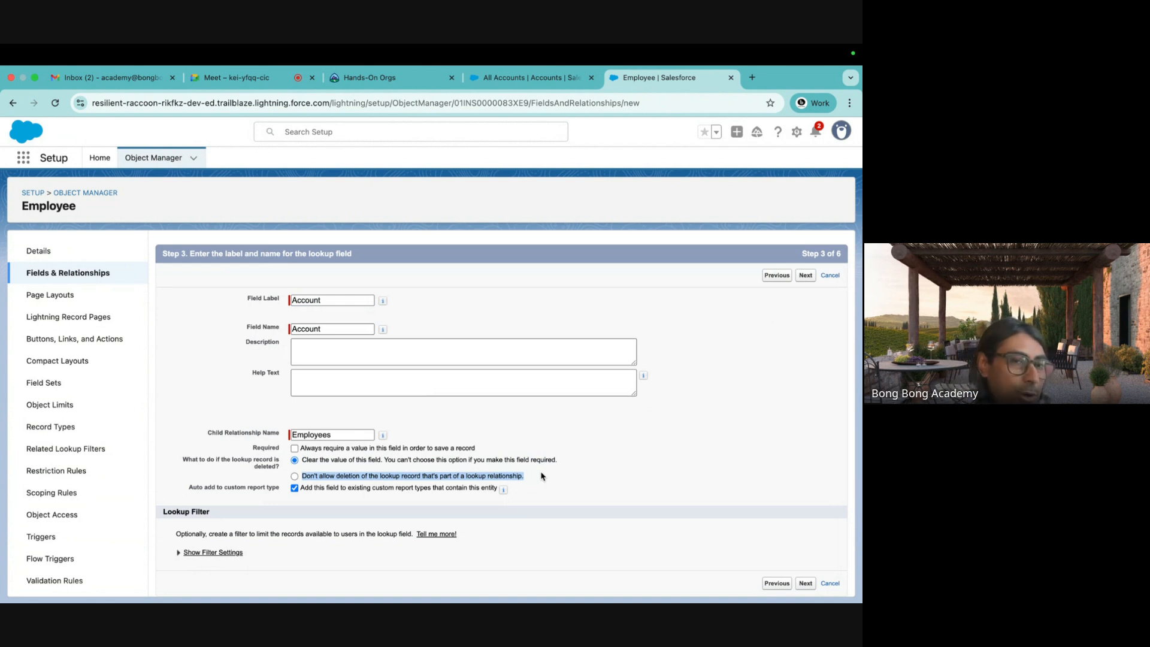
{"action": "left_click", "coordinate": [294, 448]}
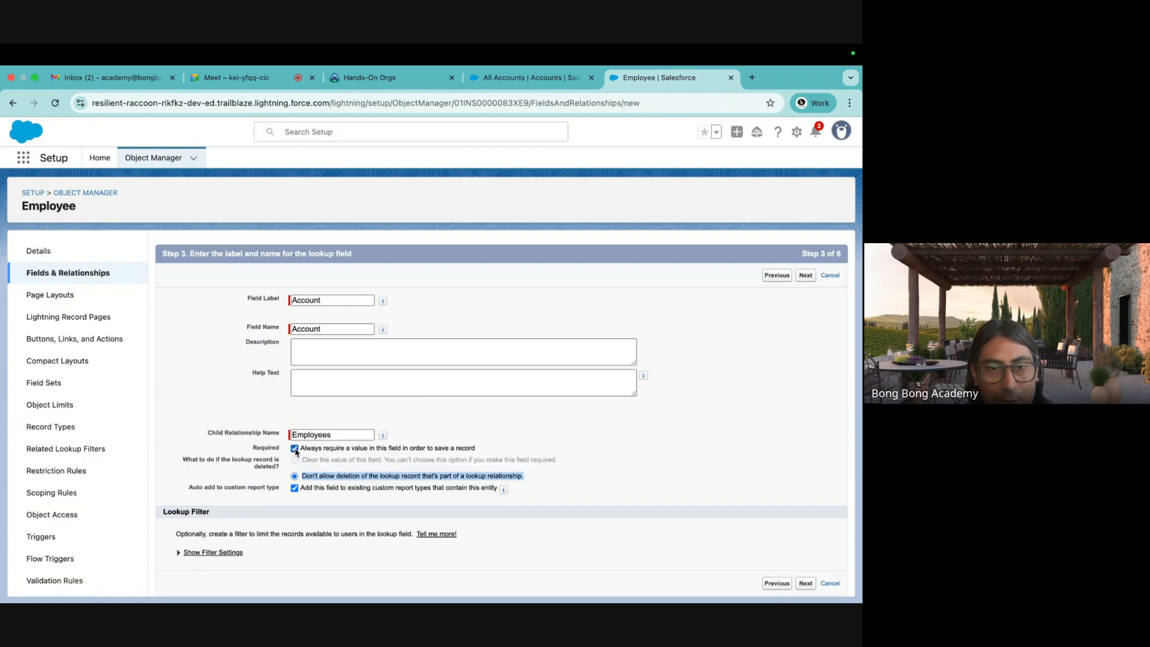
{"action": "left_click_drag", "start_coordinate": [301, 476], "coordinate": [524, 485]}
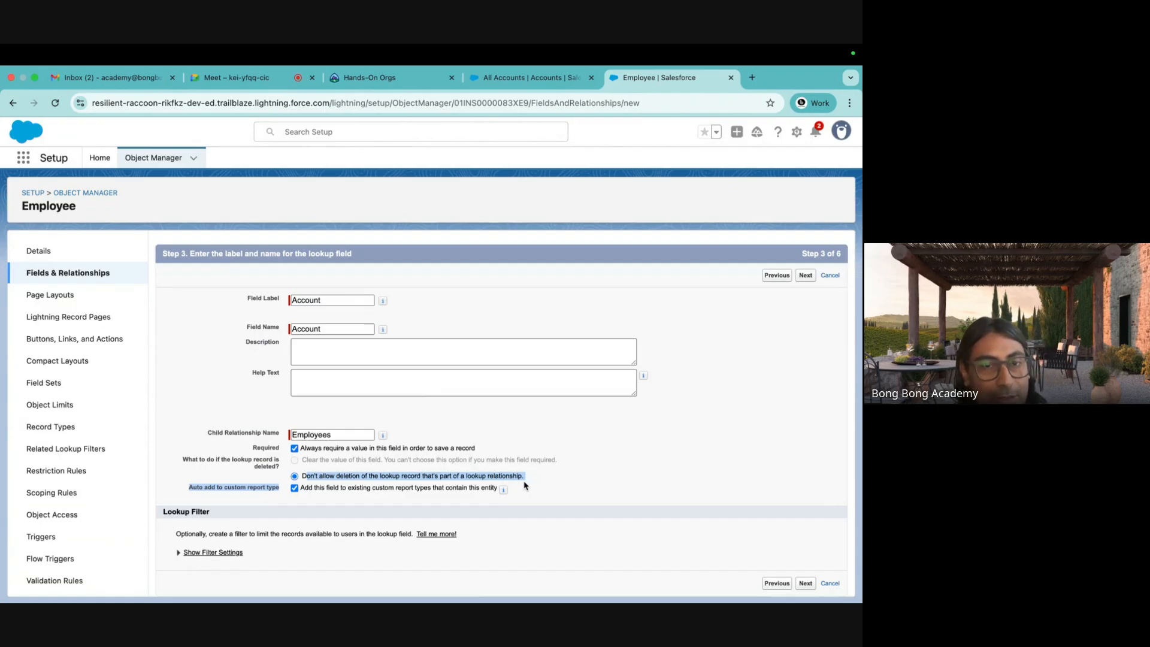
{"action": "left_click", "coordinate": [526, 485]}
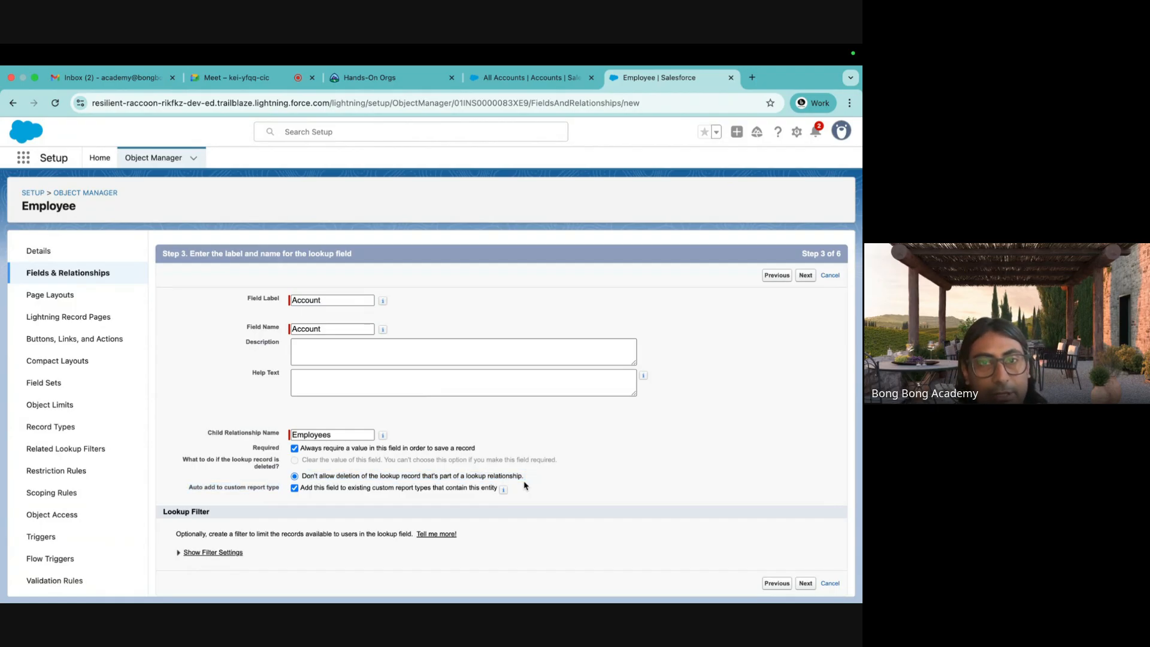
{"action": "key", "text": "super+Tab"}
Enter 'No Cascade delete' in cell A9 on Sheet3.
{"action": "left_click", "coordinate": [183, 536]}
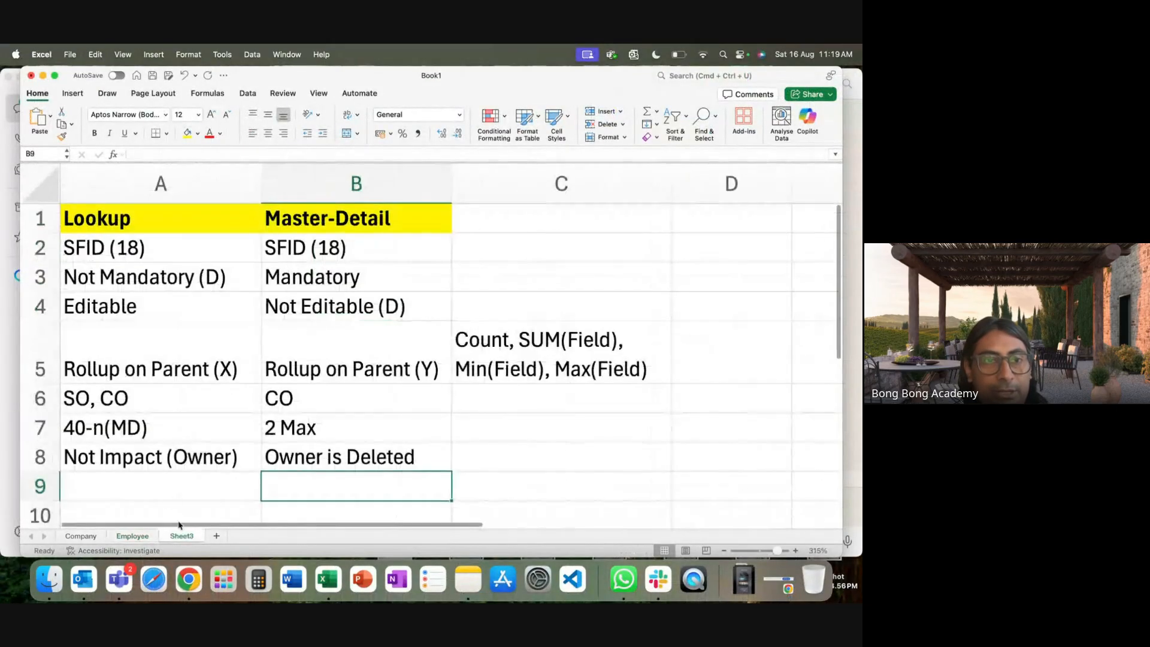
{"action": "left_click", "coordinate": [131, 485]}
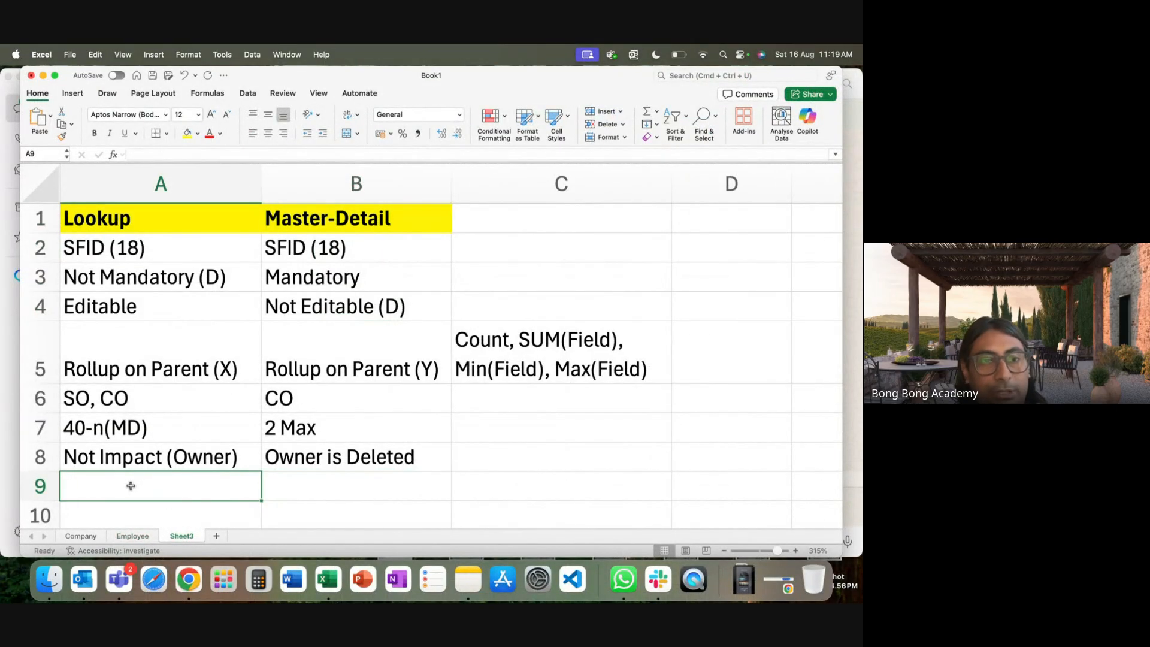
{"action": "type", "text": "No C"}
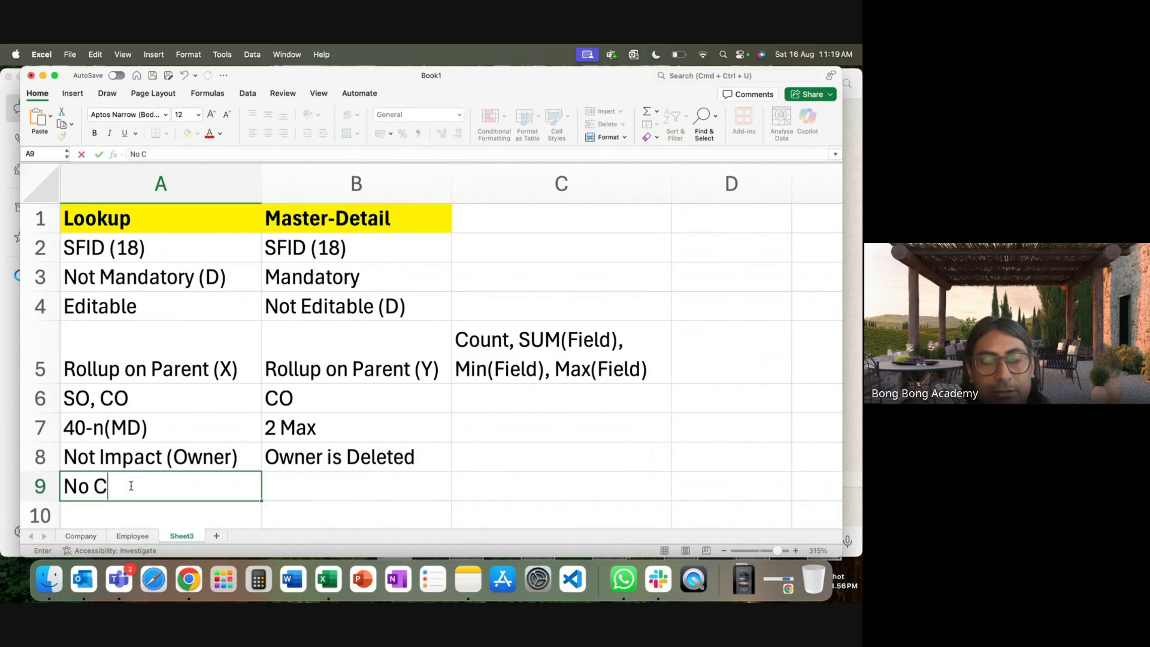
{"action": "type", "text": "asca"}
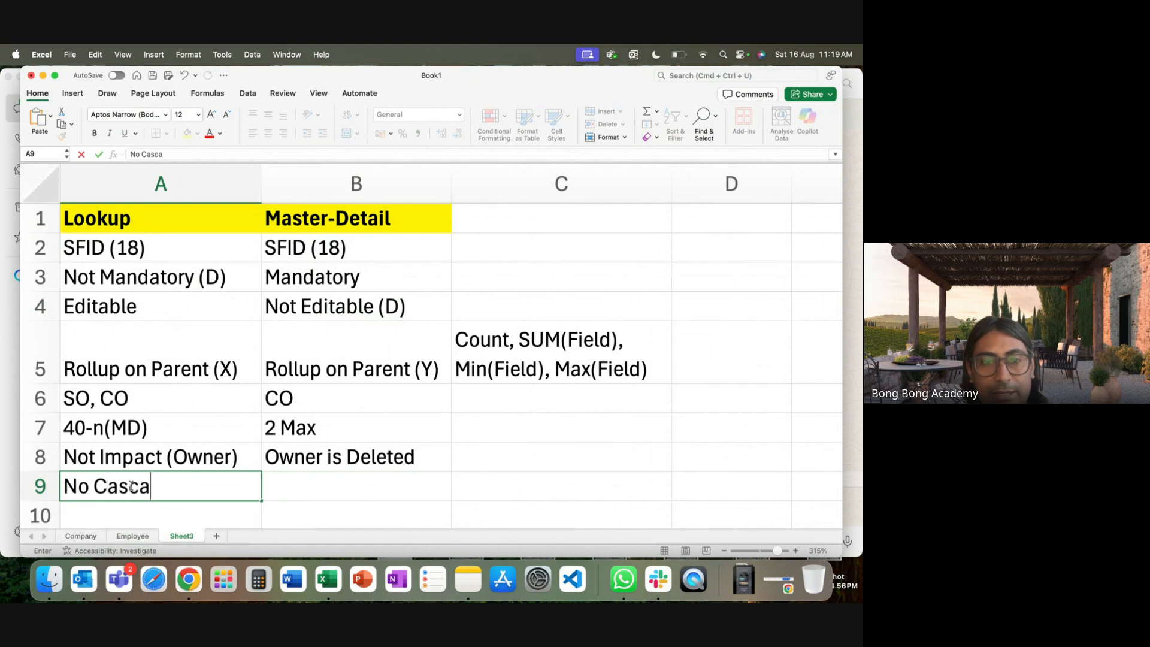
{"action": "type", "text": "de delete"}
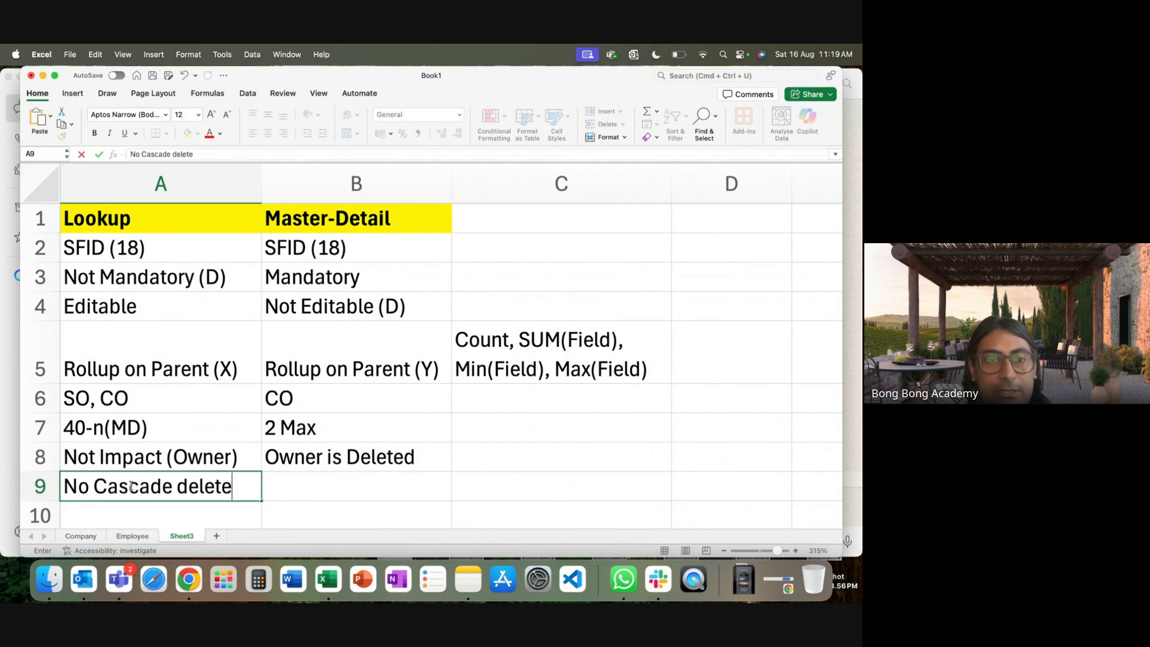
{"action": "key", "text": "Return"}
{"action": "left_click", "coordinate": [223, 490]}
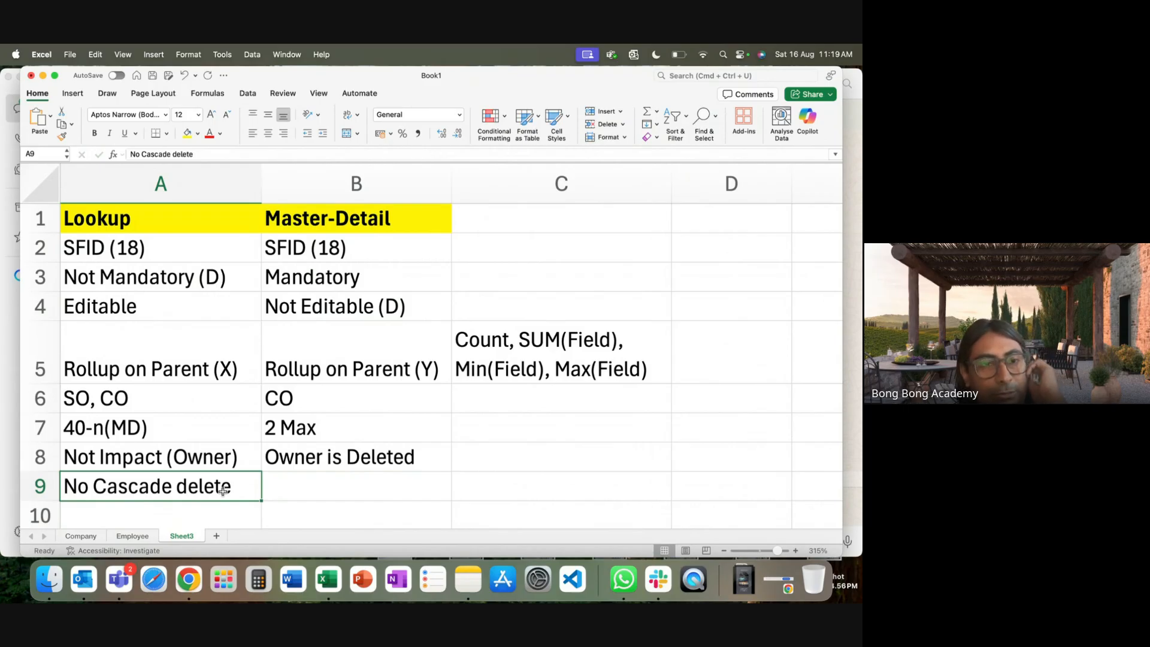
Enter 'Cascade Delete Happens' in B9 and autofit column B.
{"action": "left_click", "coordinate": [311, 488]}
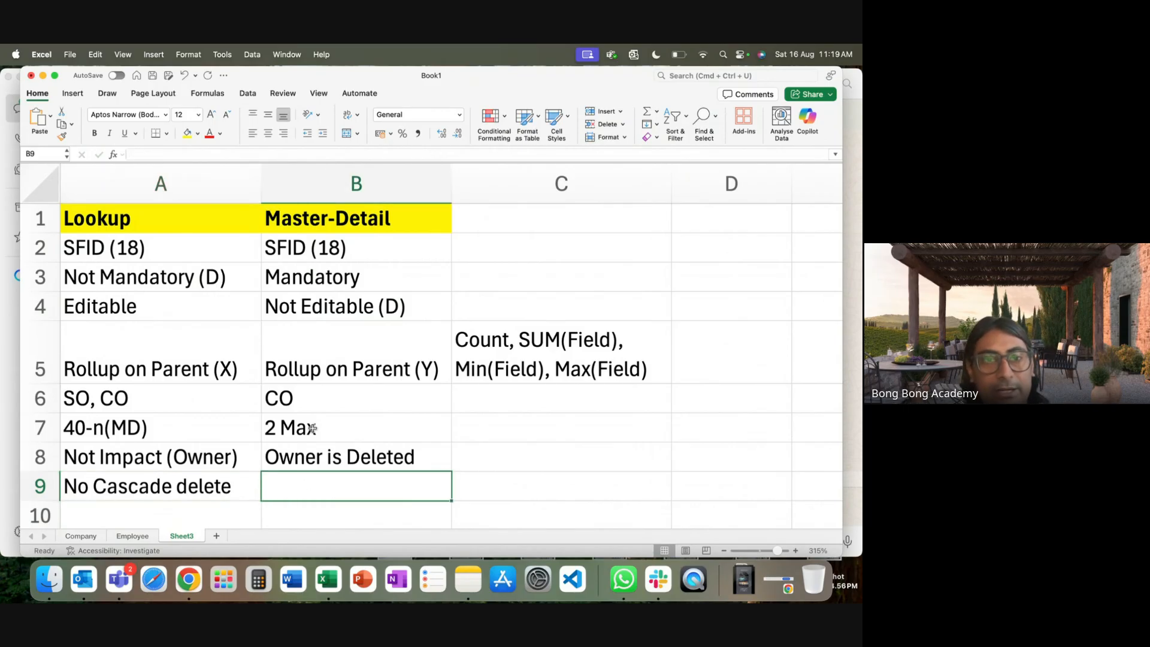
{"action": "type", "text": "P"}
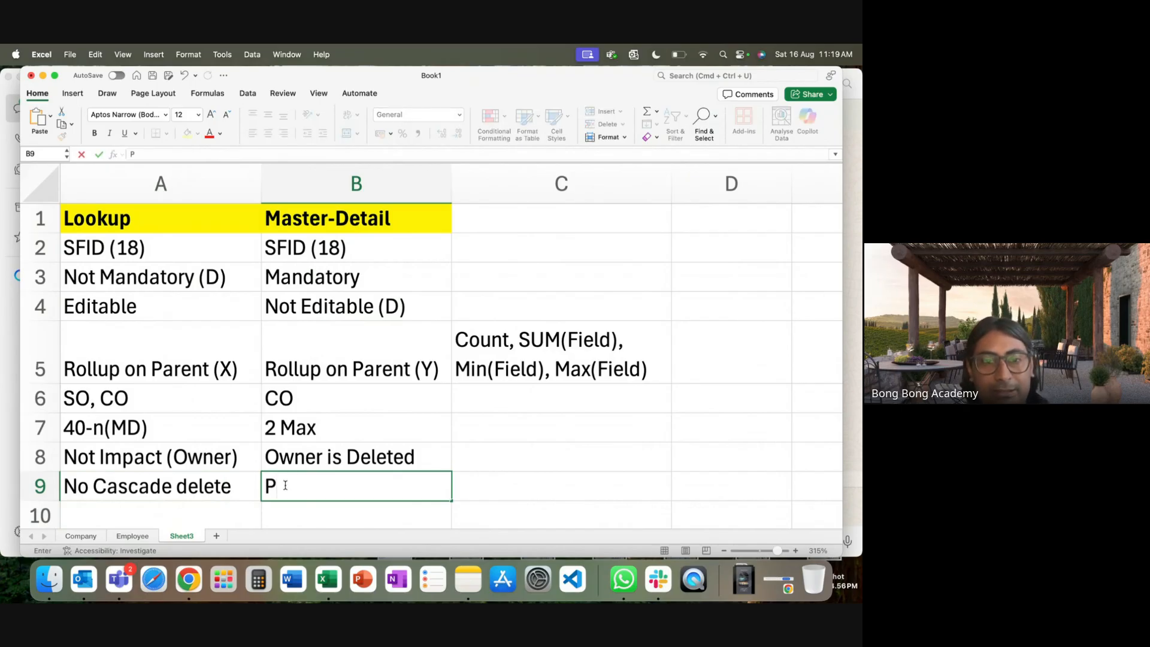
{"action": "key", "text": "BackSpace"}
{"action": "type", "text": "Cascade "}
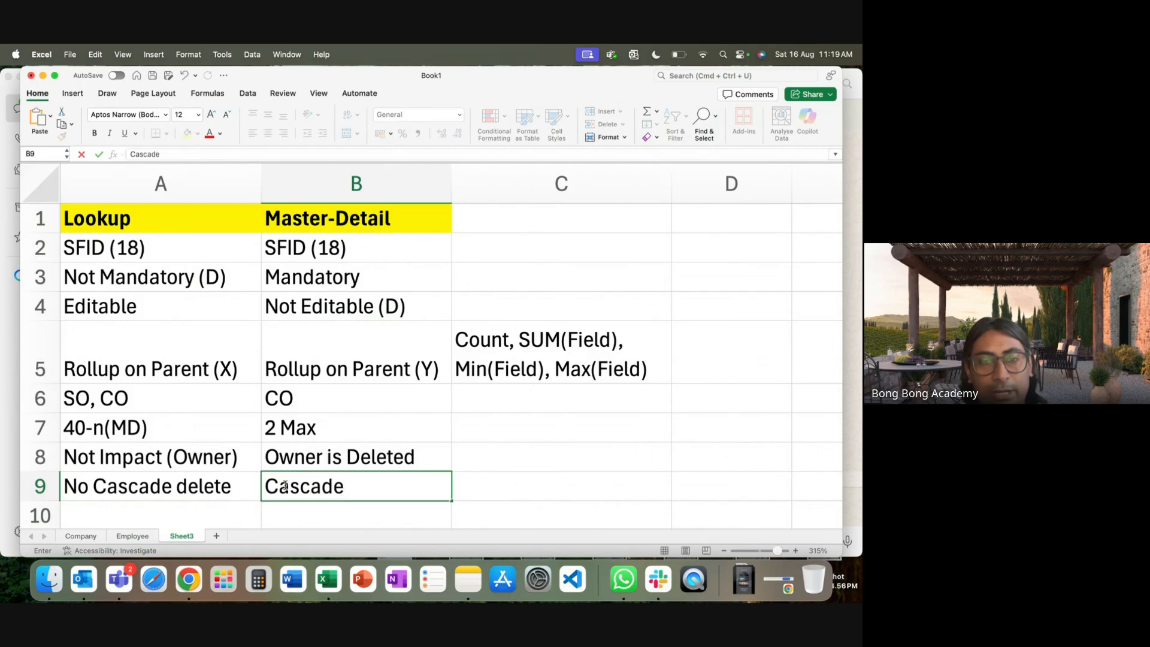
{"action": "type", "text": "Delet"}
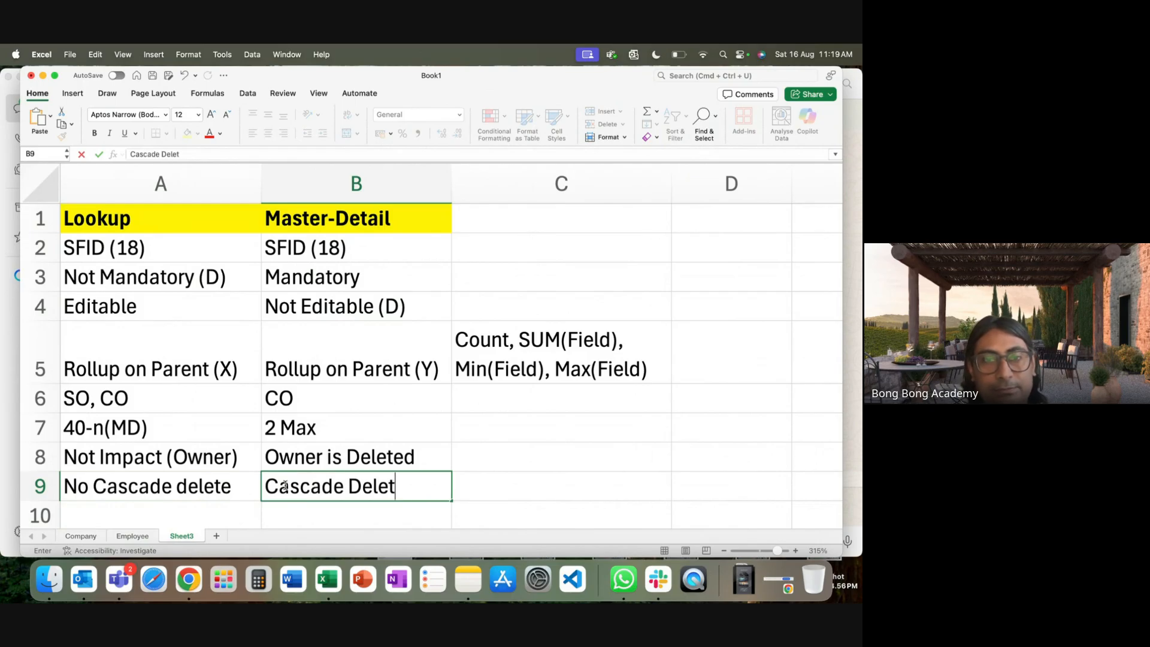
{"action": "type", "text": "e H"}
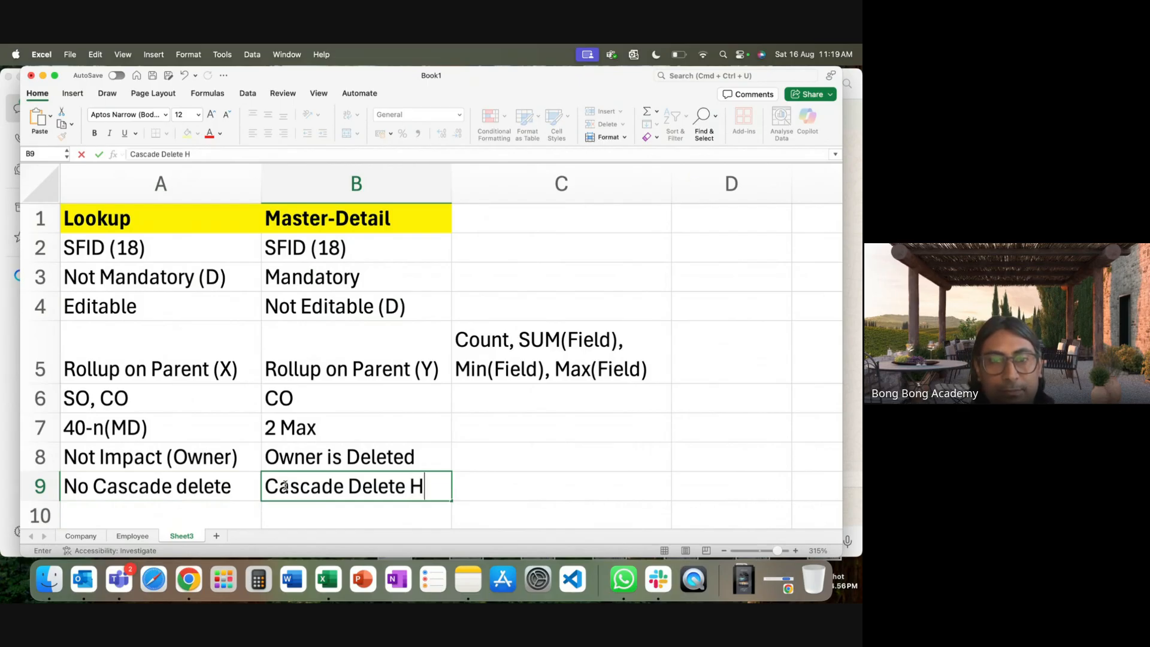
{"action": "type", "text": "appebs"}
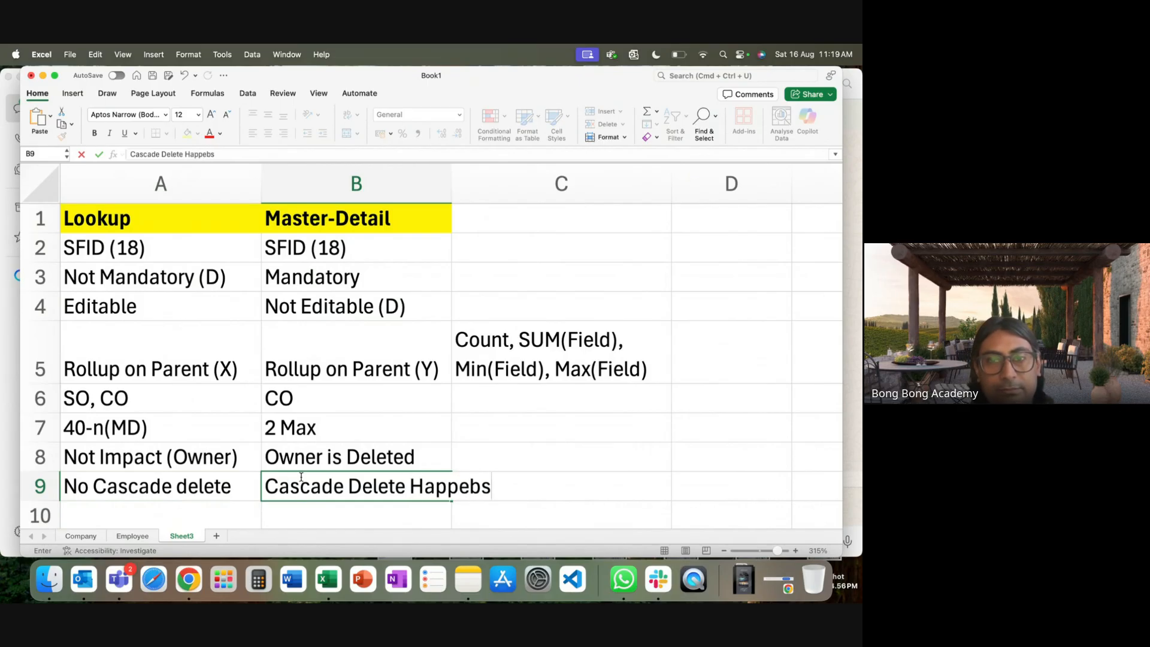
{"action": "key", "text": "BackSpace"}
{"action": "key", "text": "BackSpace"}
{"action": "type", "text": "ns"}
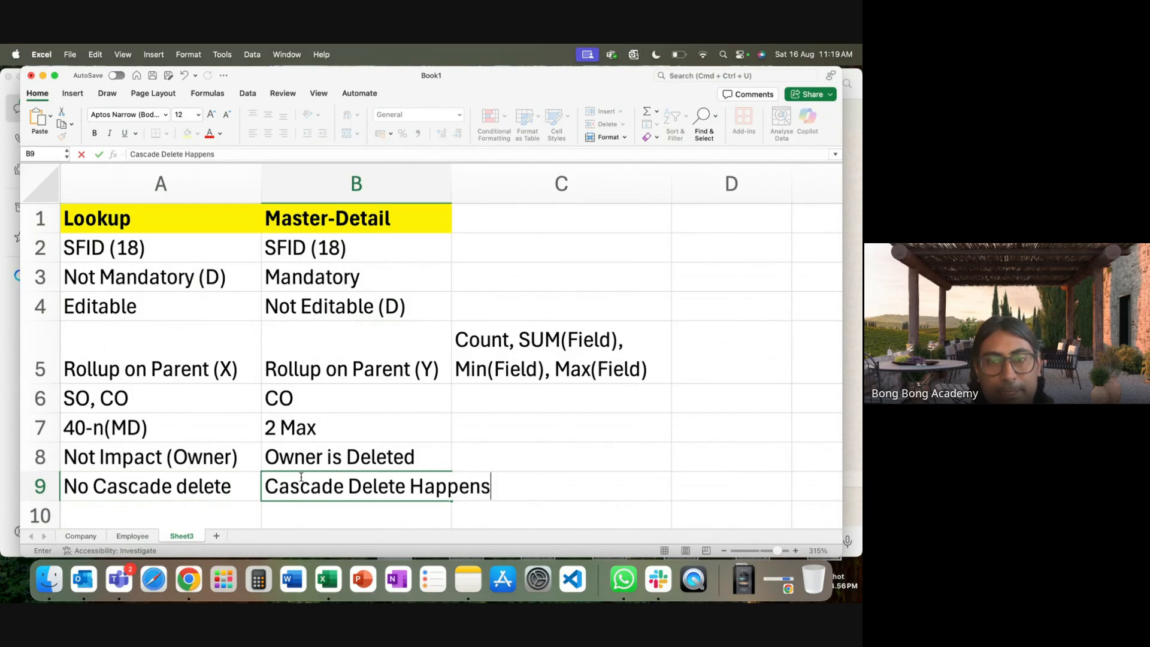
{"action": "double_click", "coordinate": [451, 194]}
Try saving the workbook, dismiss the save prompt without saving, and return to Salesforce.
{"action": "left_click", "coordinate": [581, 448]}
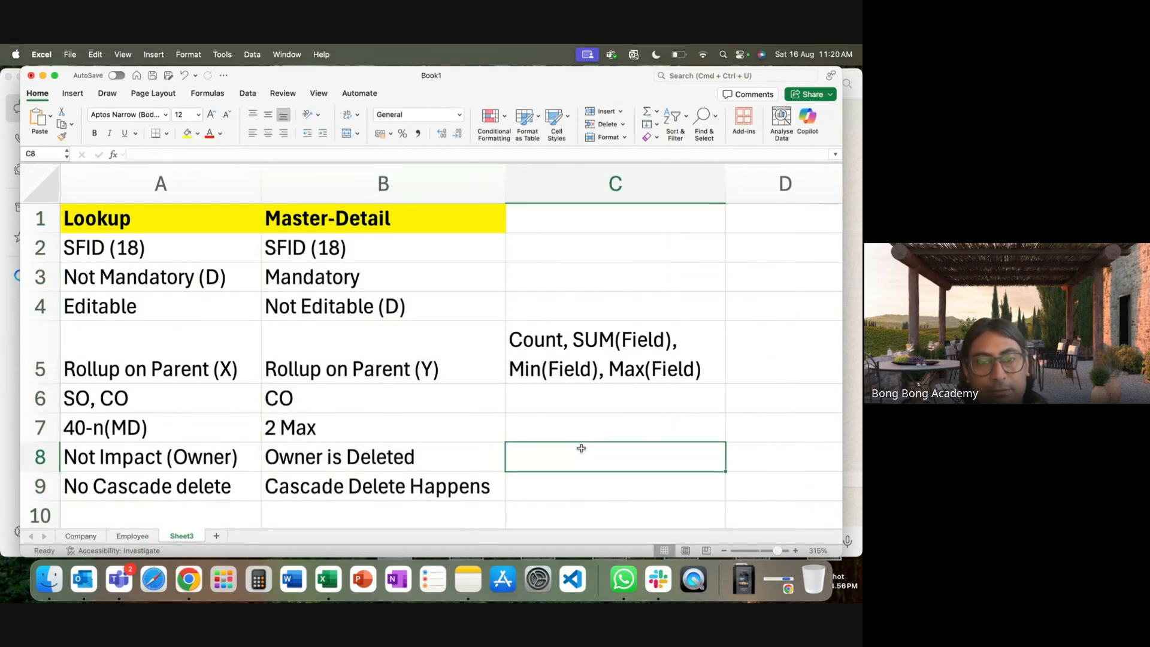
{"action": "key", "text": "super+s"}
{"action": "left_click", "coordinate": [536, 378]}
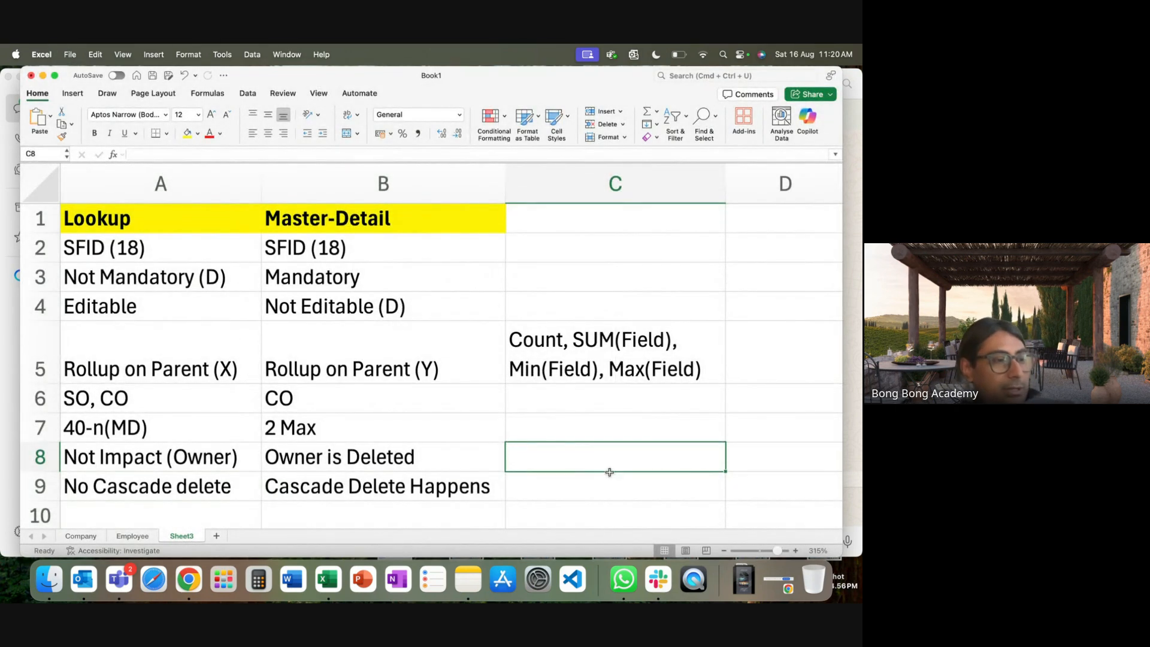
{"action": "left_click", "coordinate": [191, 581]}
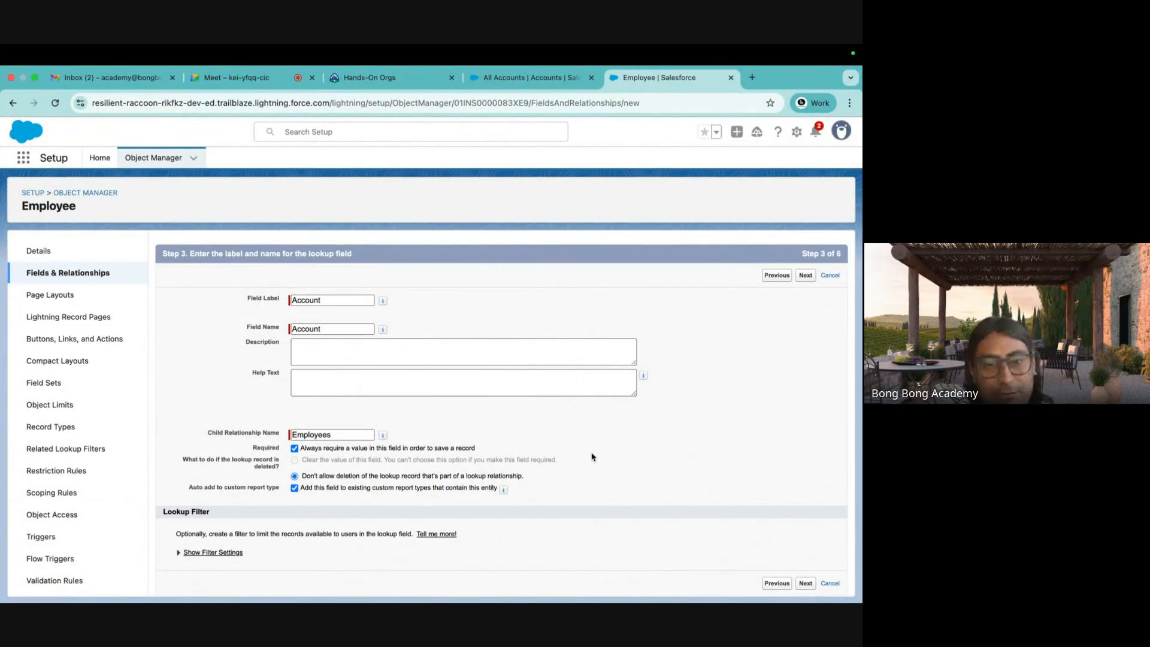
Uncheck Required, choose 'Clear the value of this field', and save the Account__c lookup.
{"action": "left_click", "coordinate": [295, 448]}
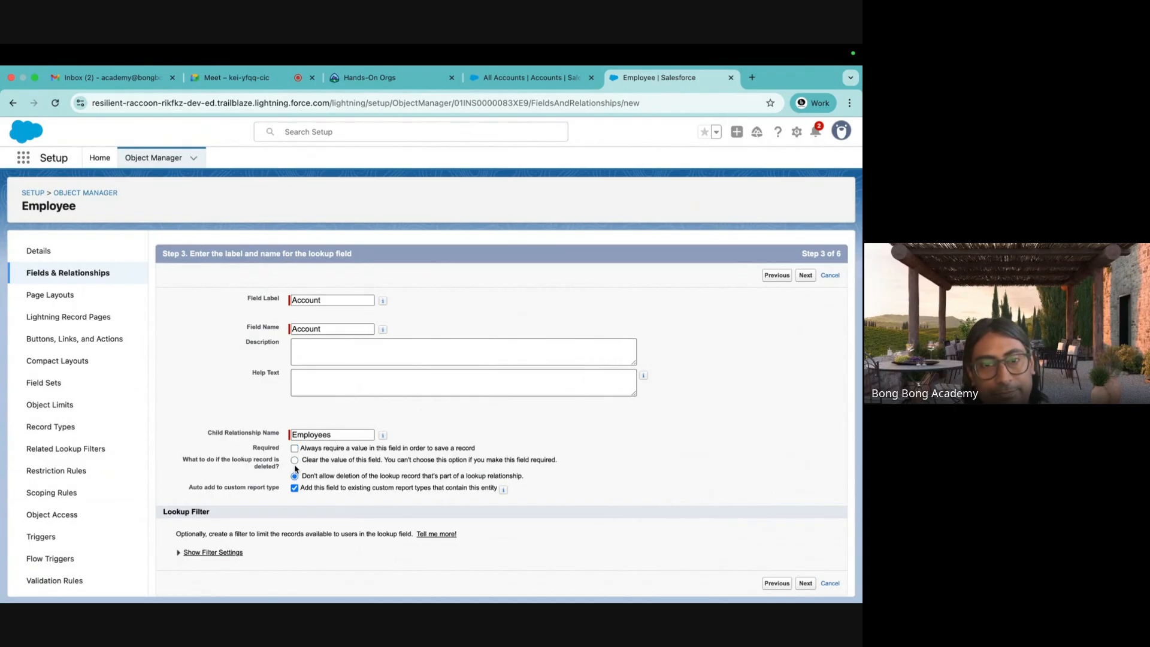
{"action": "left_click", "coordinate": [294, 460]}
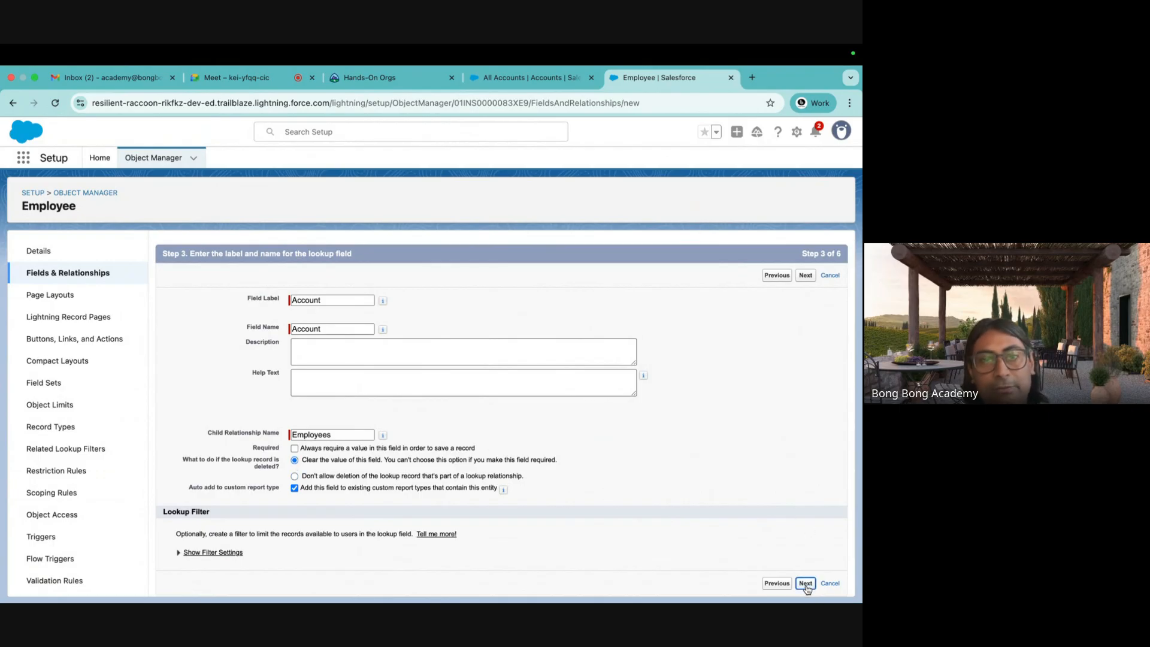
{"action": "left_click", "coordinate": [805, 582]}
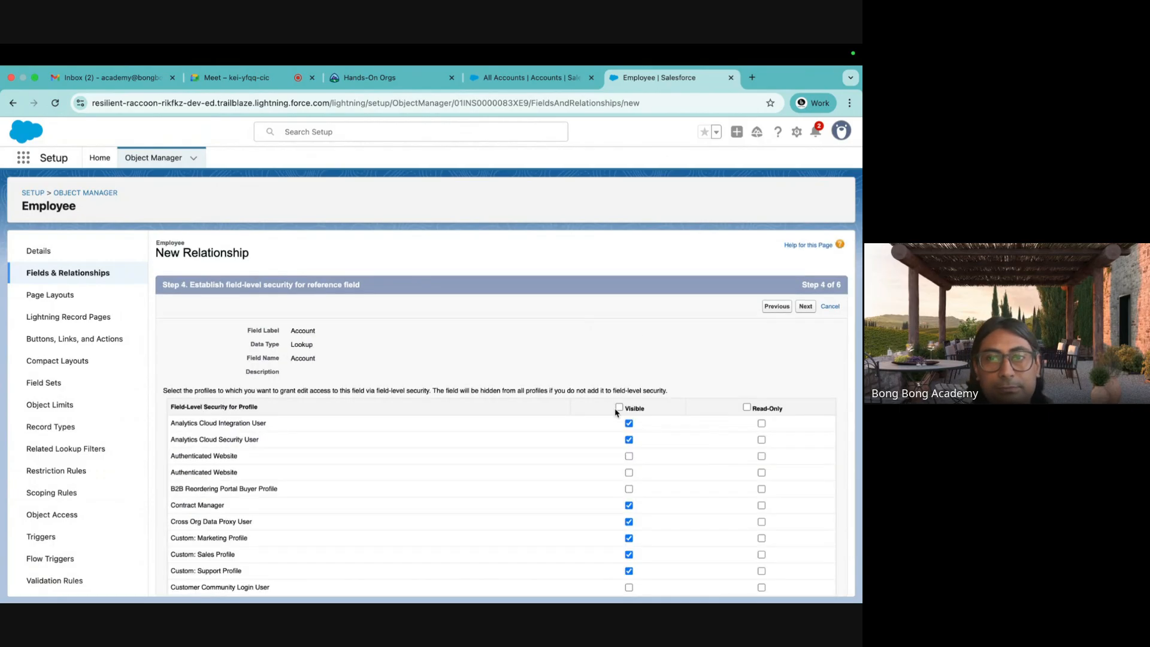
{"action": "left_click", "coordinate": [805, 306]}
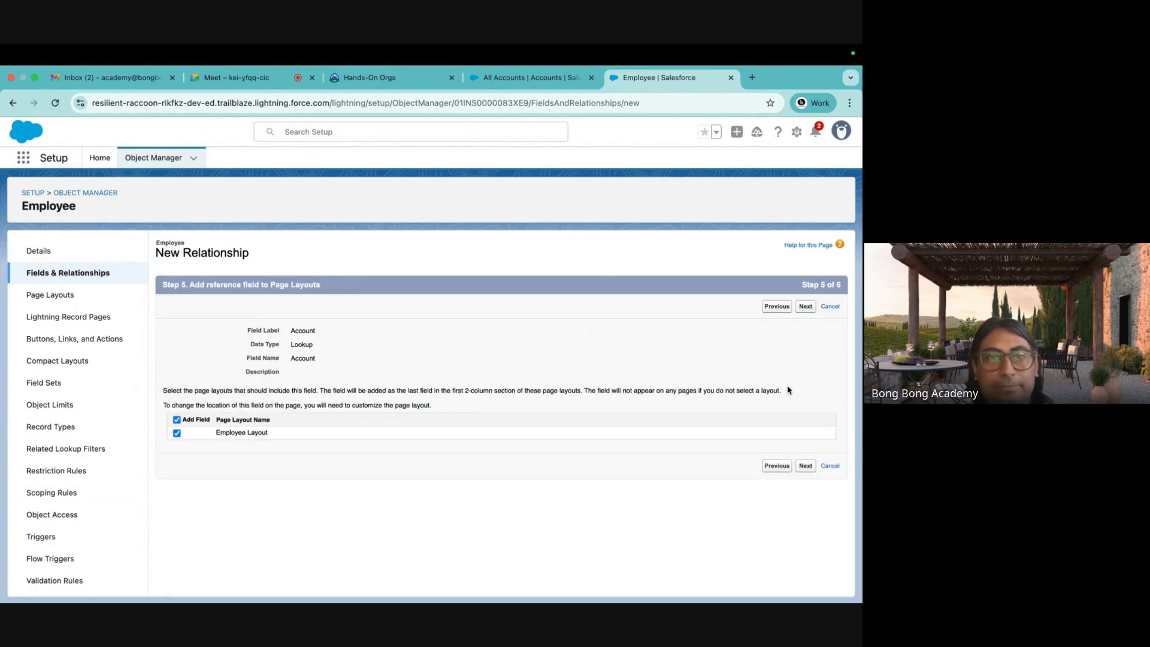
{"action": "left_click", "coordinate": [807, 466]}
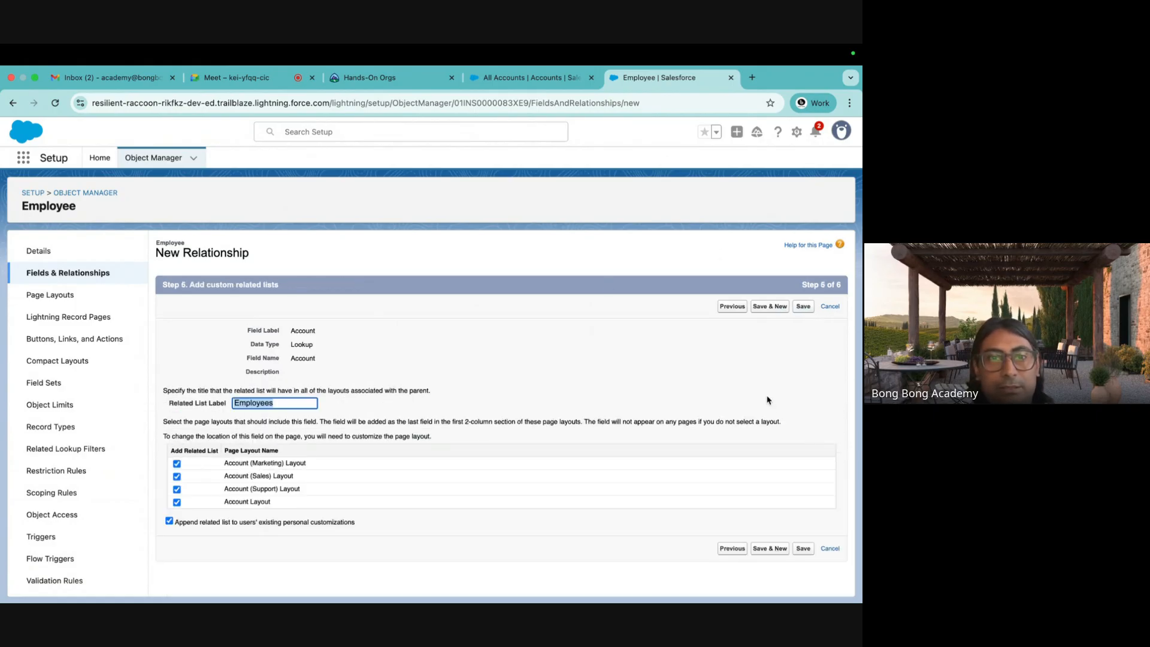
{"action": "left_click", "coordinate": [806, 549]}
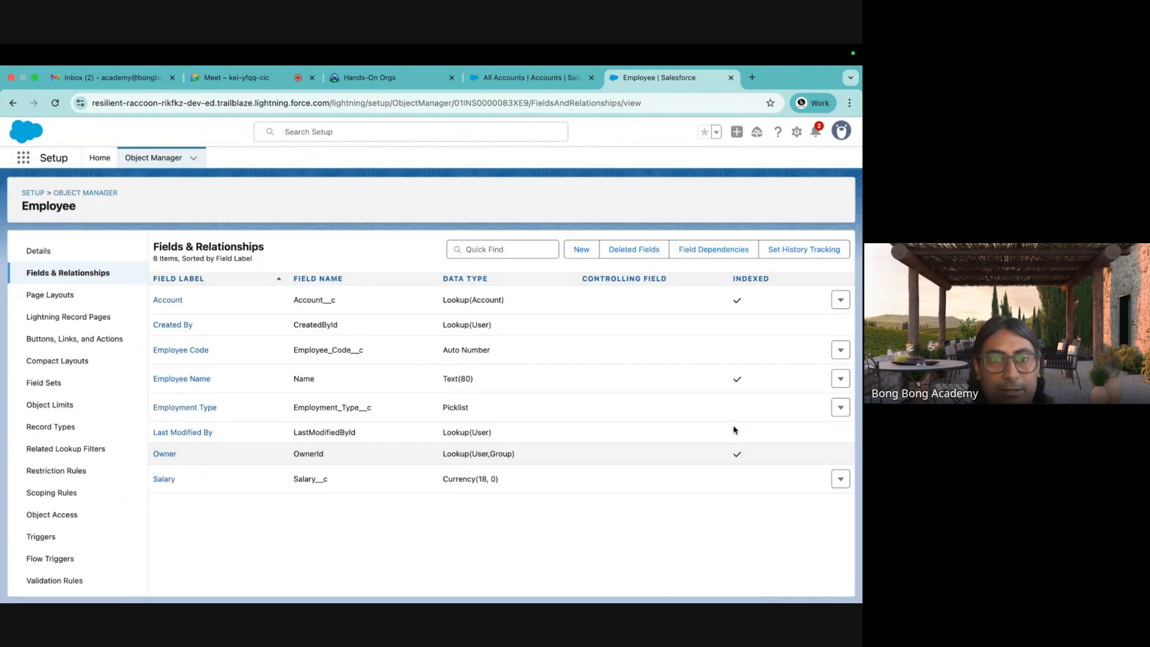
Move between the All Accounts and Employee fields tabs and reload the accounts page.
{"action": "left_click", "coordinate": [520, 79]}
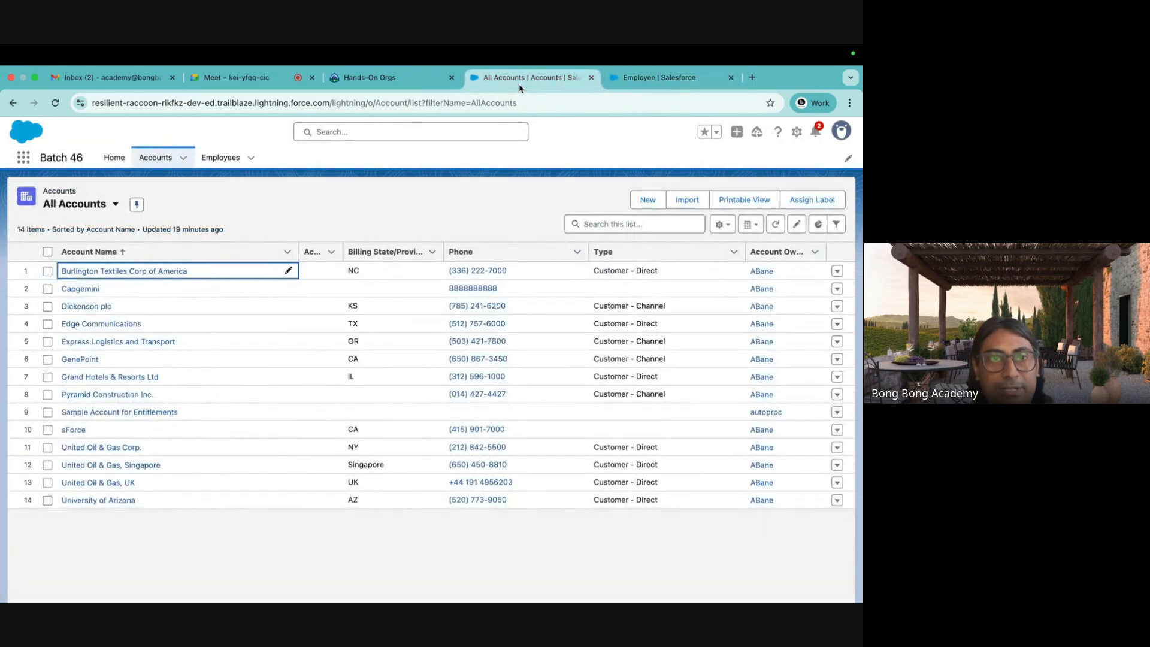
{"action": "left_click", "coordinate": [624, 83]}
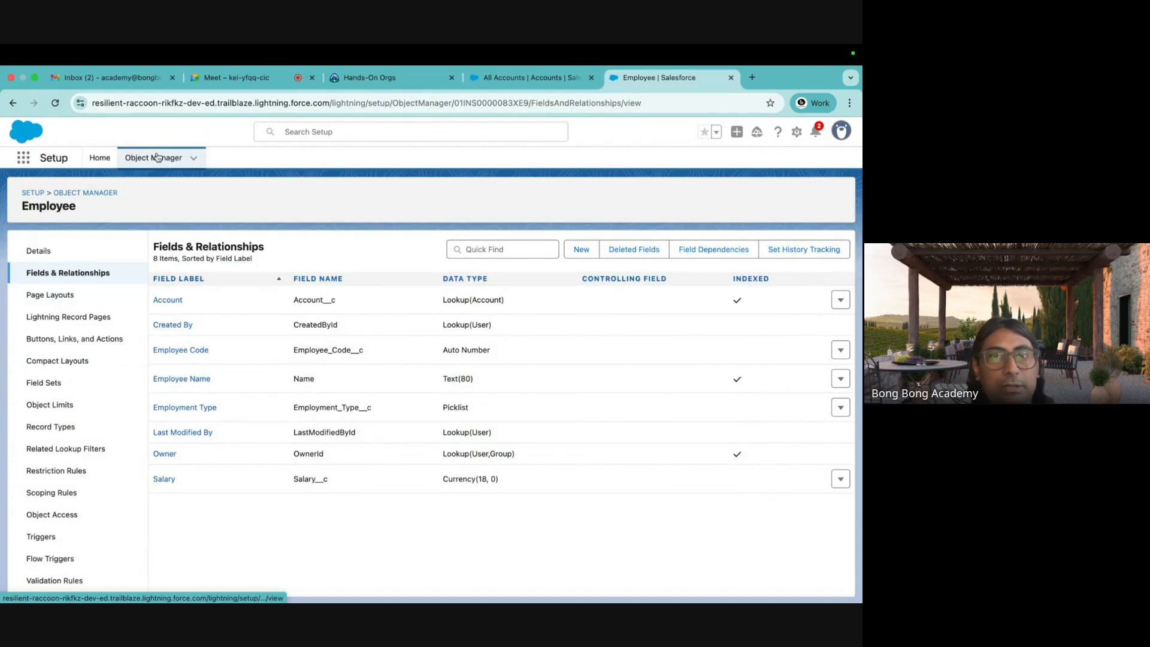
{"action": "left_click", "coordinate": [494, 89]}
{"action": "left_click", "coordinate": [55, 103]}
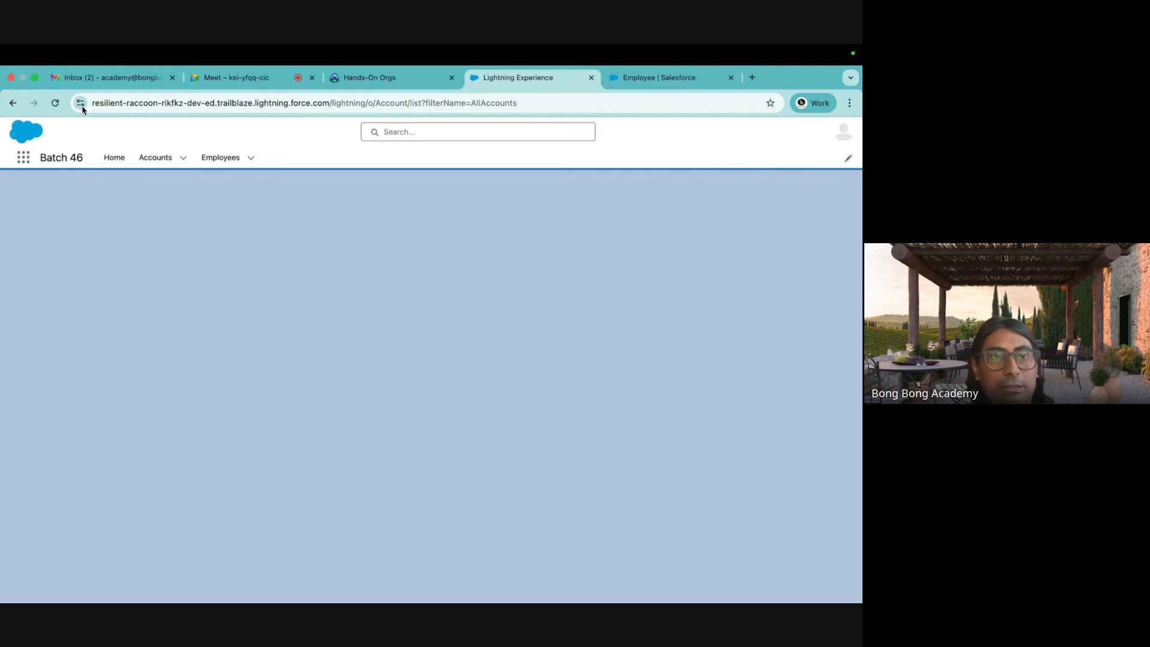
Delete the stored force.com site data, reload Salesforce, and start a new Employee record.
{"action": "left_click", "coordinate": [80, 103]}
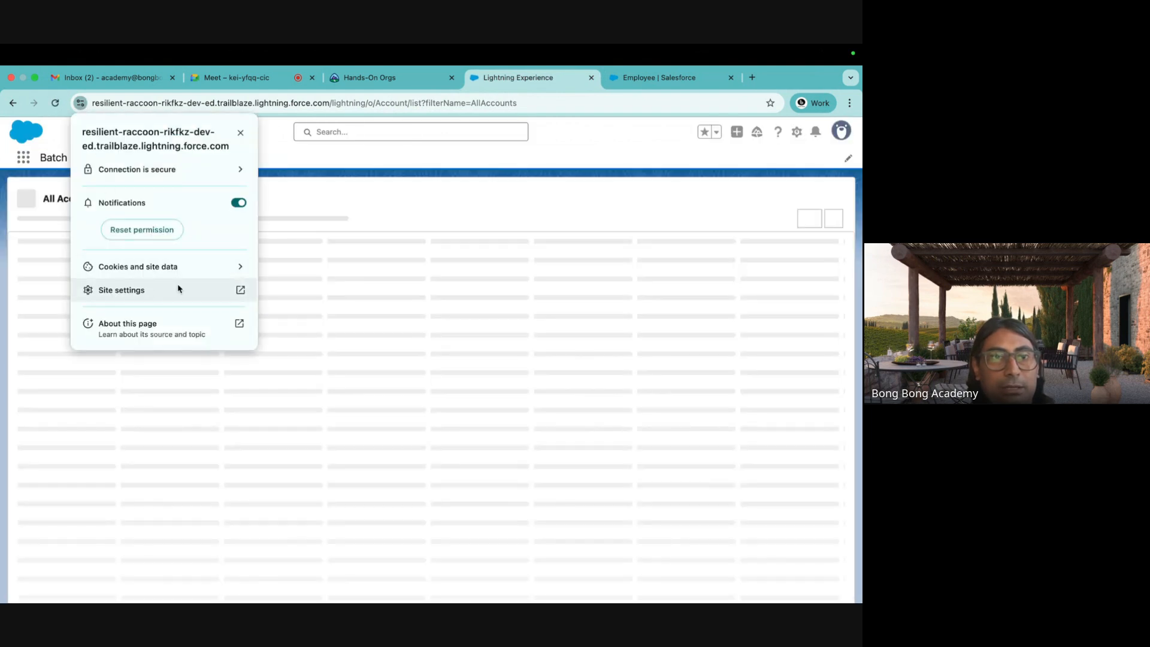
{"action": "left_click", "coordinate": [186, 267]}
{"action": "left_click", "coordinate": [240, 255]}
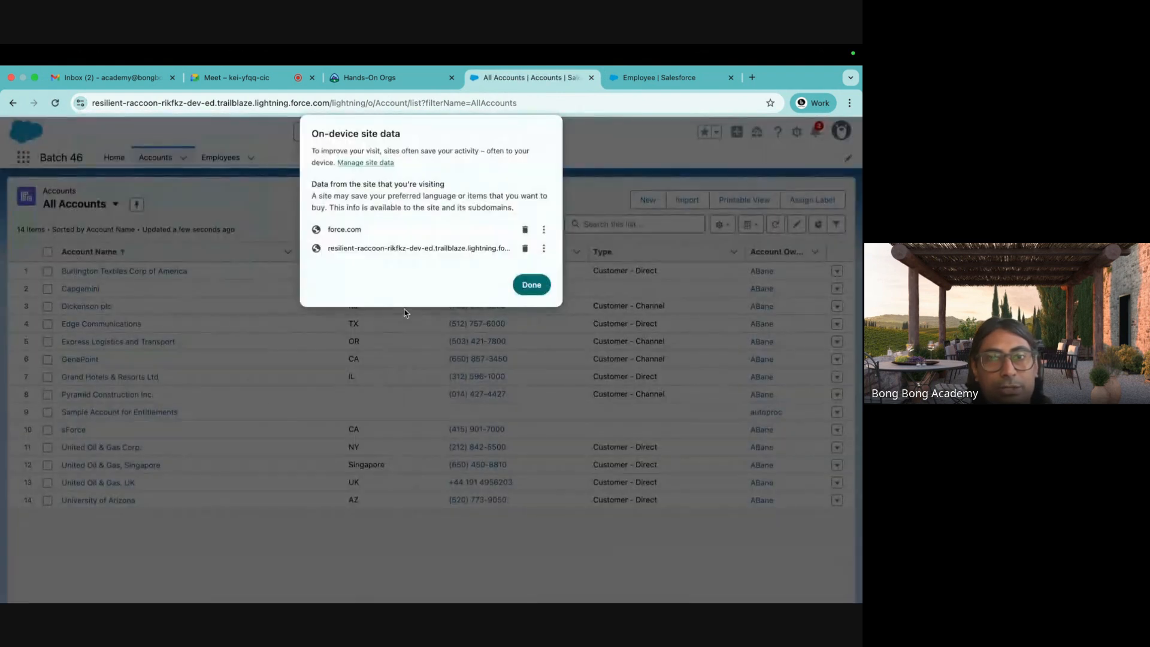
{"action": "left_click", "coordinate": [526, 229]}
{"action": "left_click", "coordinate": [526, 257]}
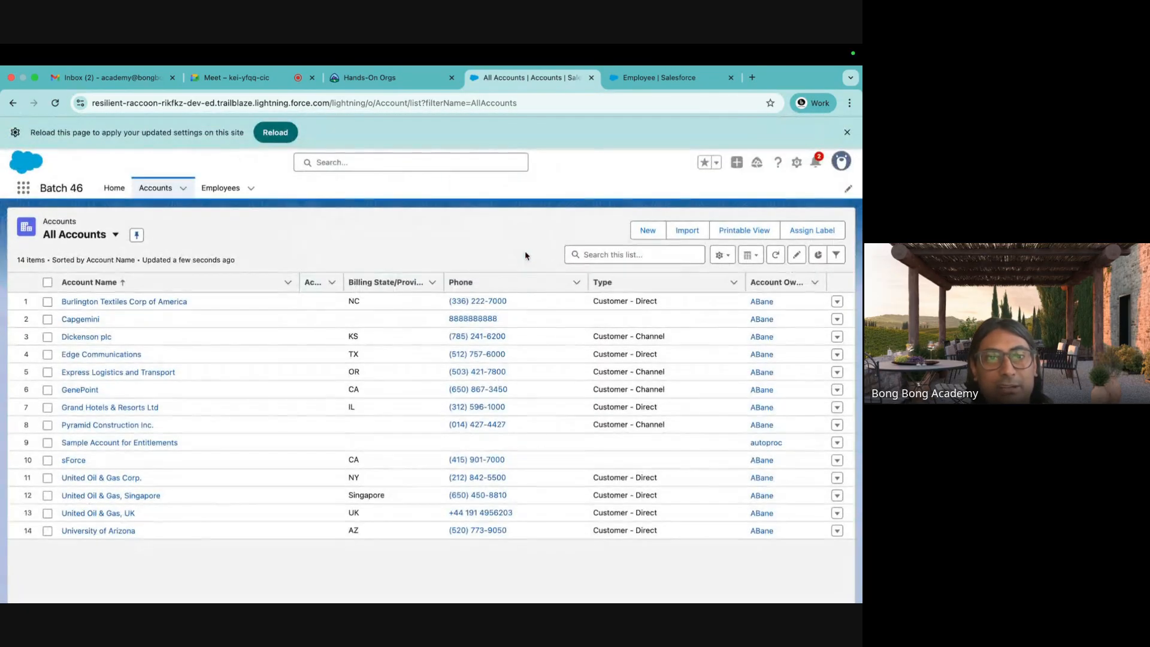
{"action": "left_click", "coordinate": [284, 133]}
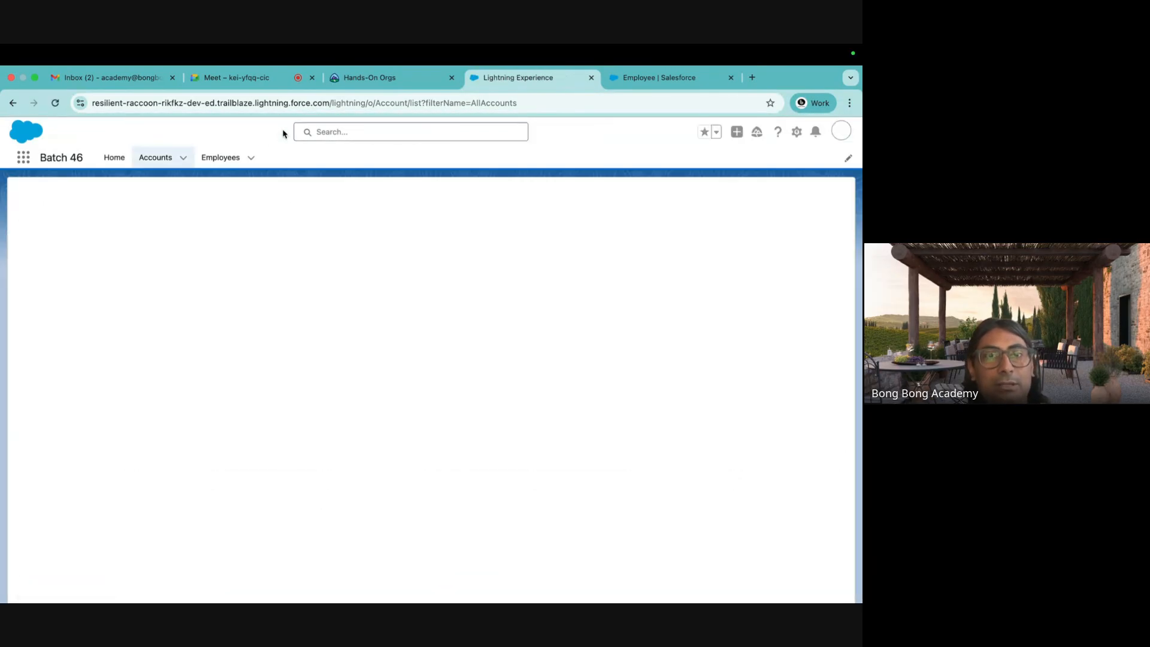
{"action": "left_click", "coordinate": [222, 159]}
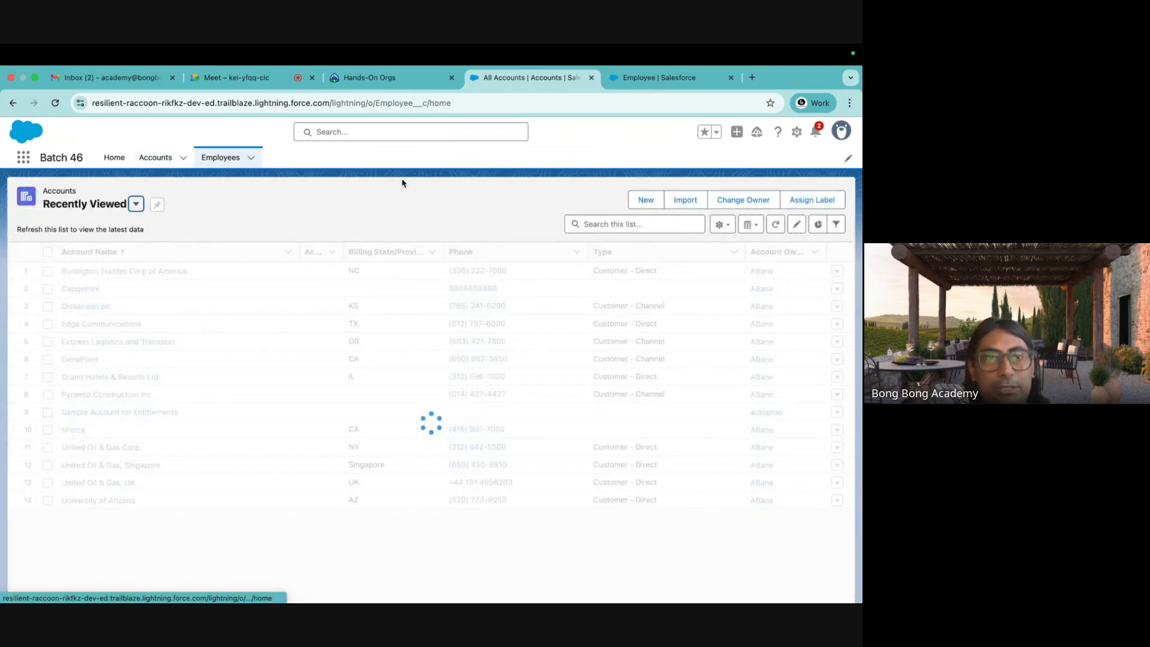
{"action": "left_click", "coordinate": [641, 202]}
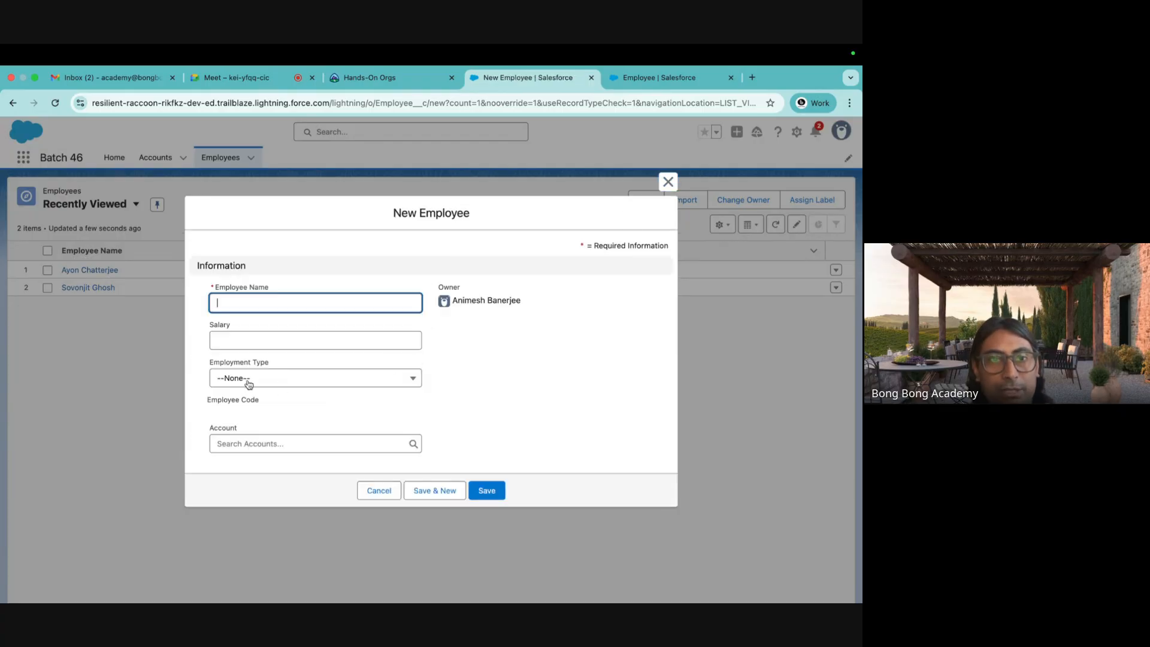
Save employee 'Test Employee' with salary 200000 and Account Capgemini, then return to Employees.
{"action": "left_click", "coordinate": [210, 429]}
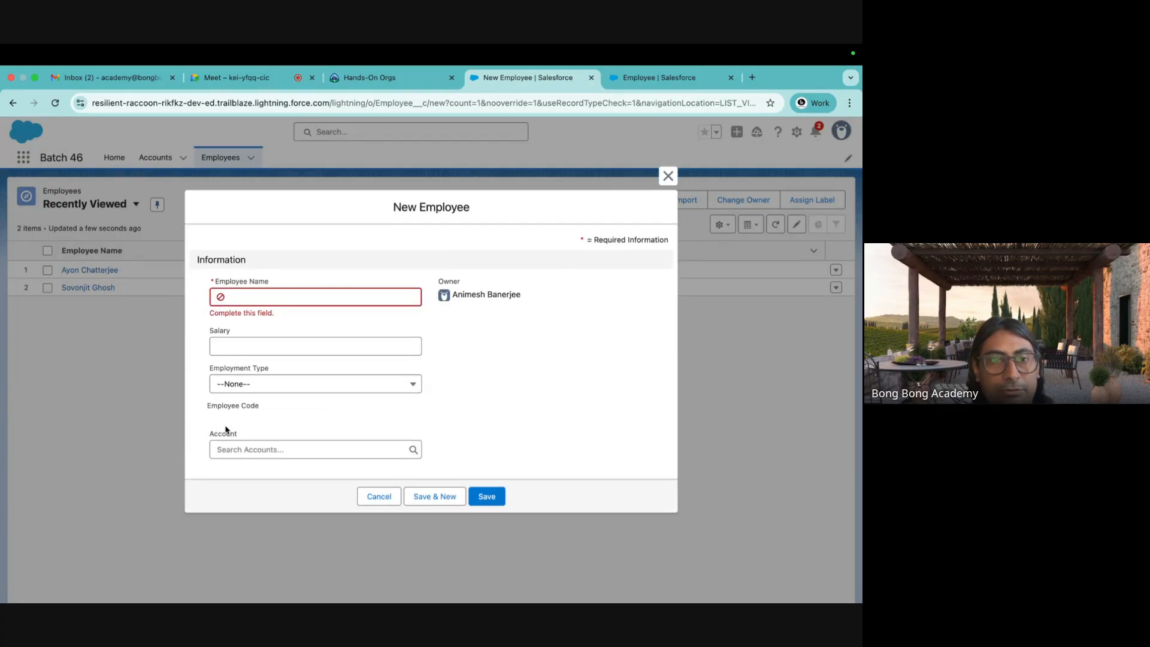
{"action": "left_click_drag", "start_coordinate": [236, 438], "coordinate": [206, 436]}
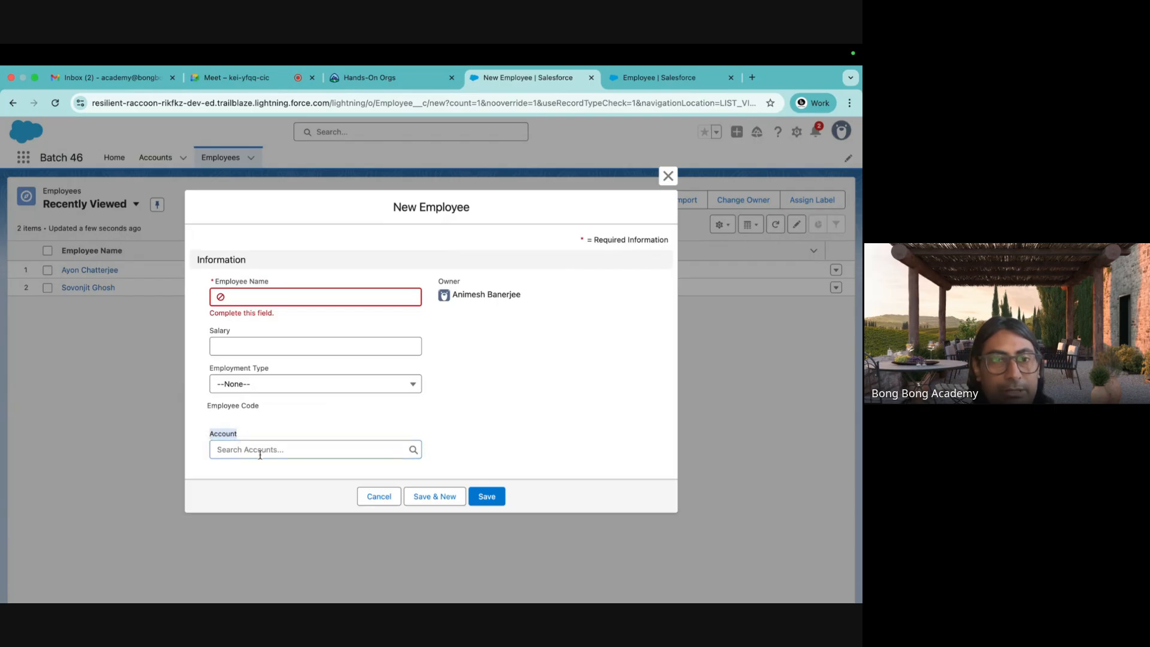
{"action": "left_click", "coordinate": [339, 453]}
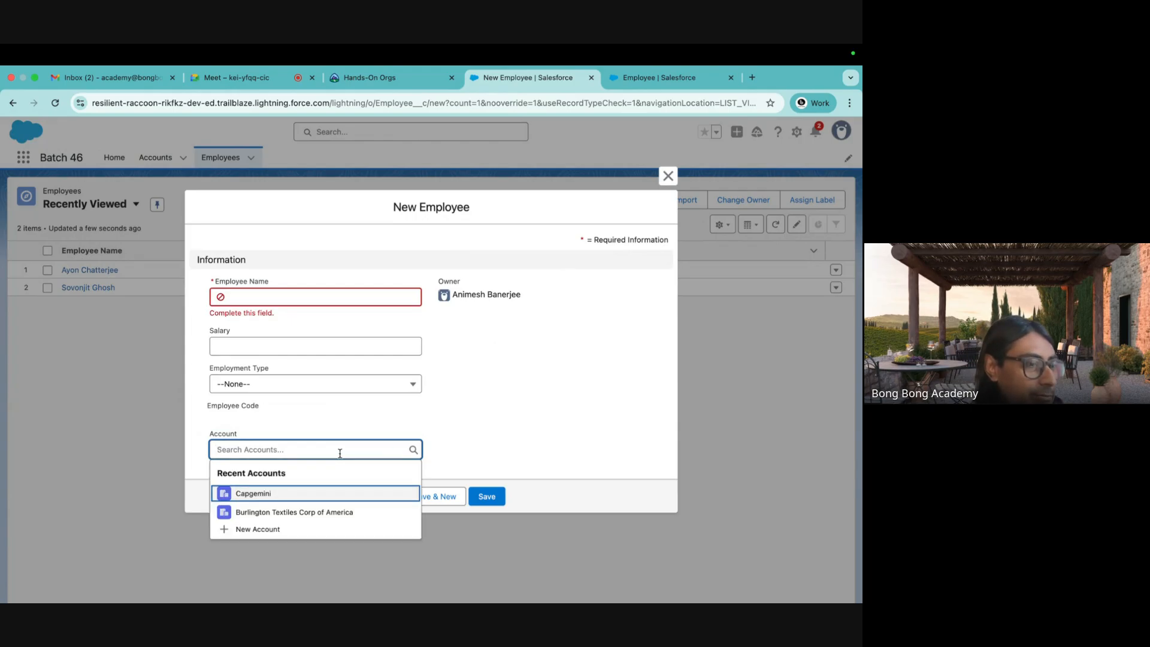
{"action": "left_click", "coordinate": [284, 495]}
{"action": "left_click", "coordinate": [264, 348]}
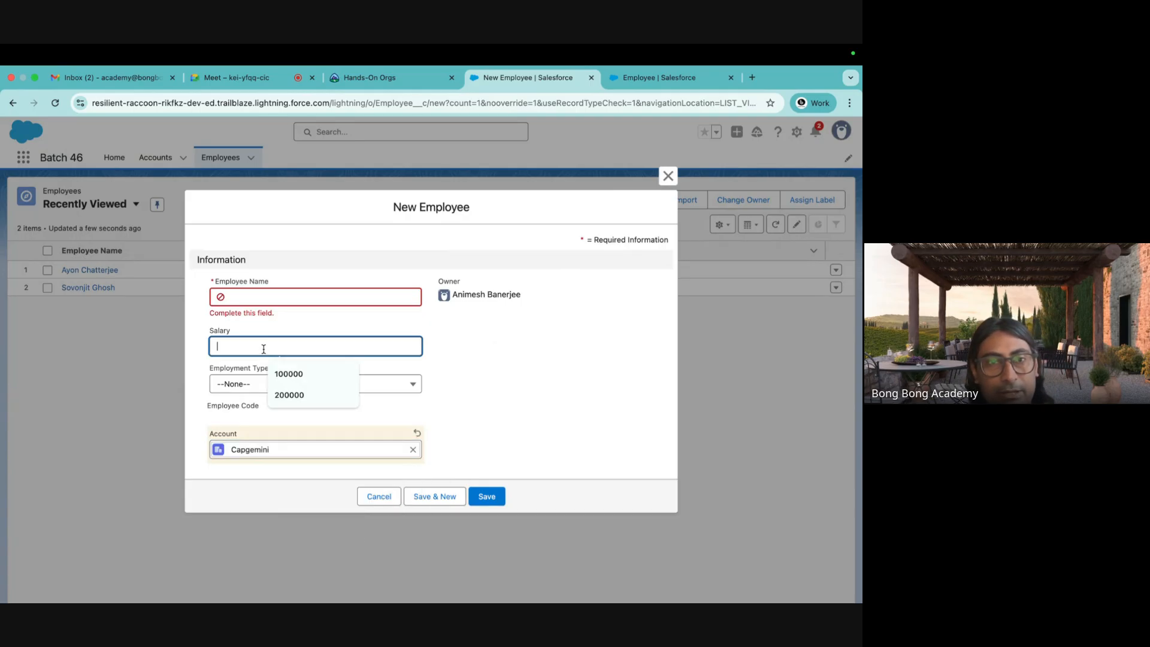
{"action": "left_click", "coordinate": [244, 298]}
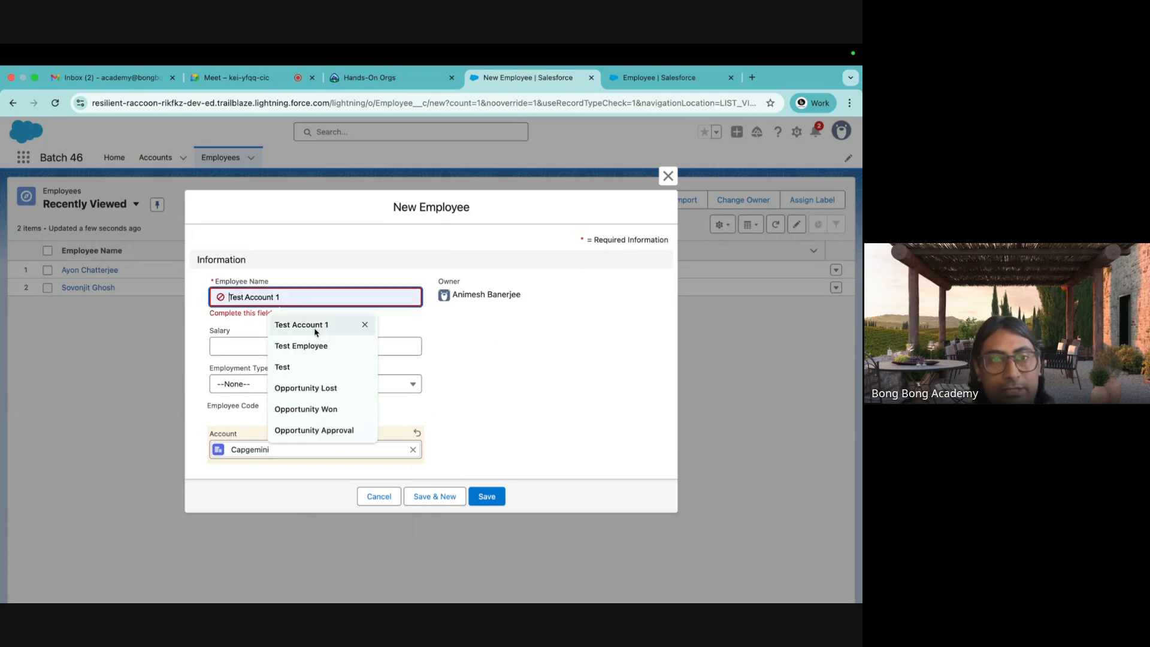
{"action": "left_click", "coordinate": [288, 343]}
{"action": "left_click", "coordinate": [268, 344]}
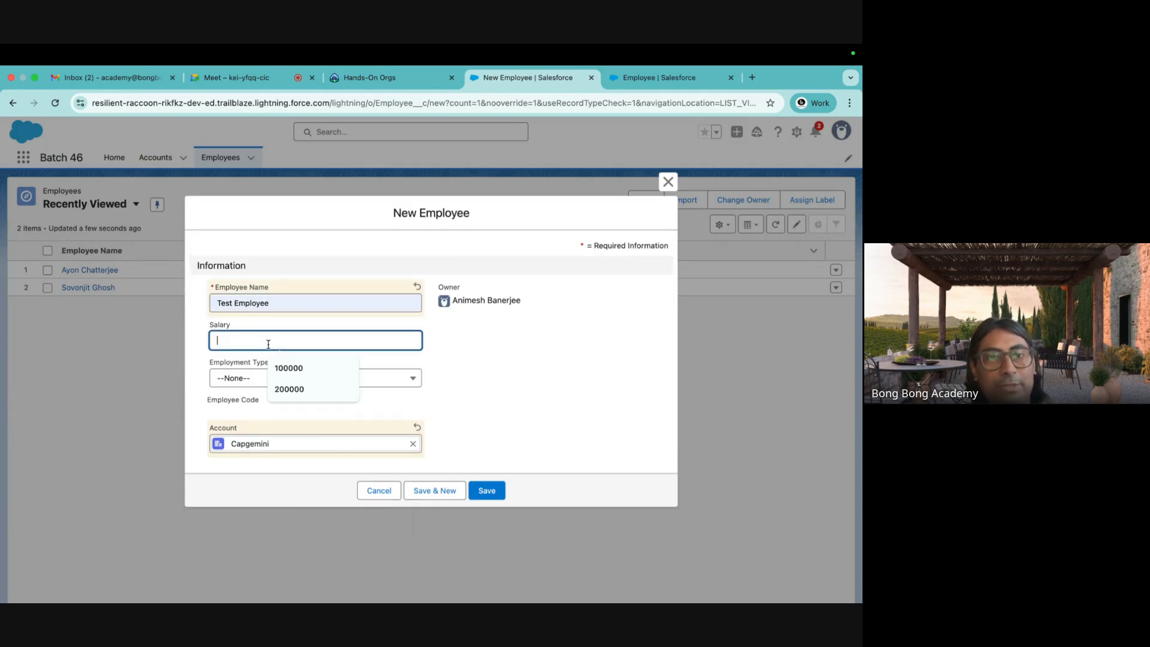
{"action": "left_click", "coordinate": [289, 388]}
{"action": "left_click", "coordinate": [485, 490]}
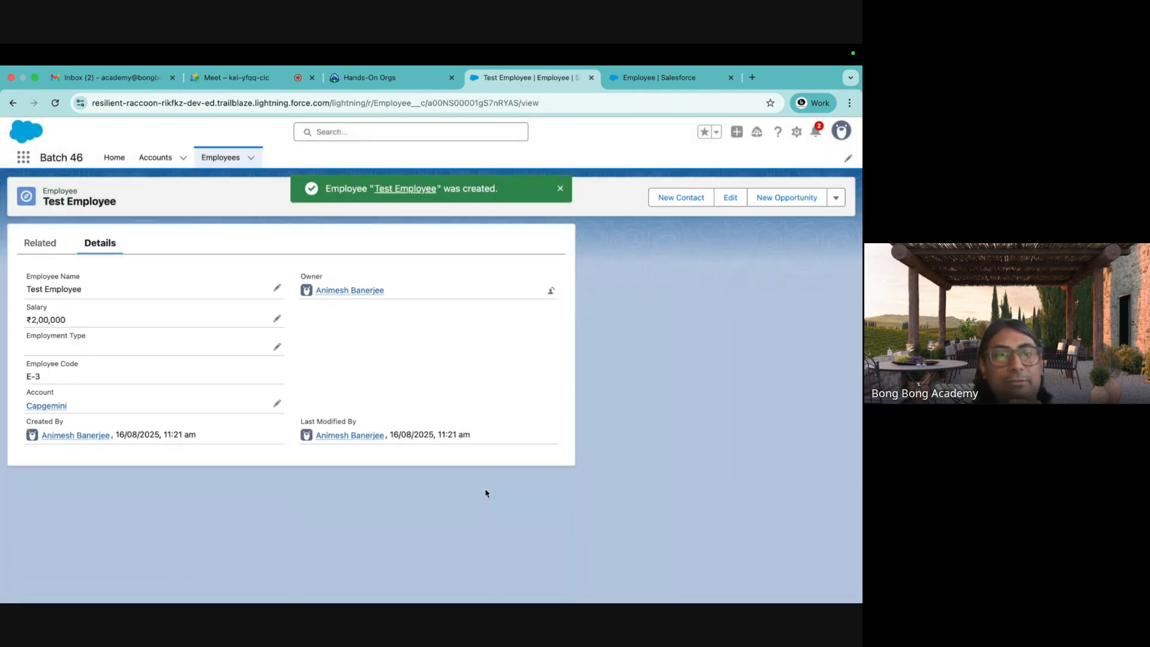
{"action": "left_click", "coordinate": [221, 158]}
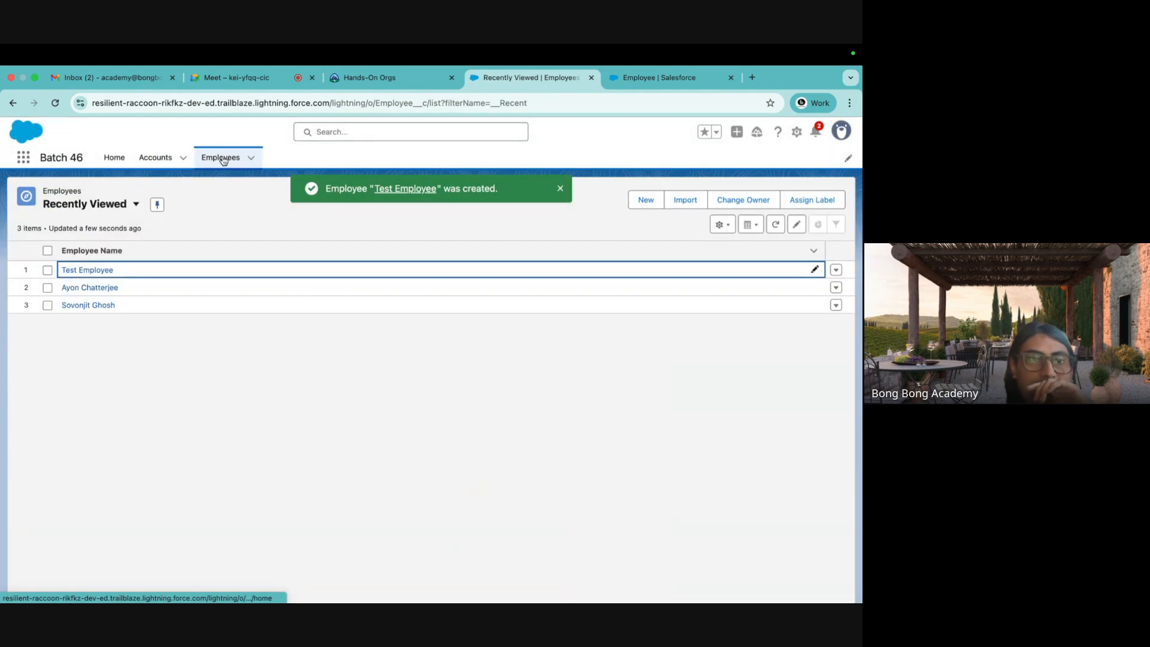
Switch to the All employees view and add Account to its displayed fields.
{"action": "left_click", "coordinate": [136, 204]}
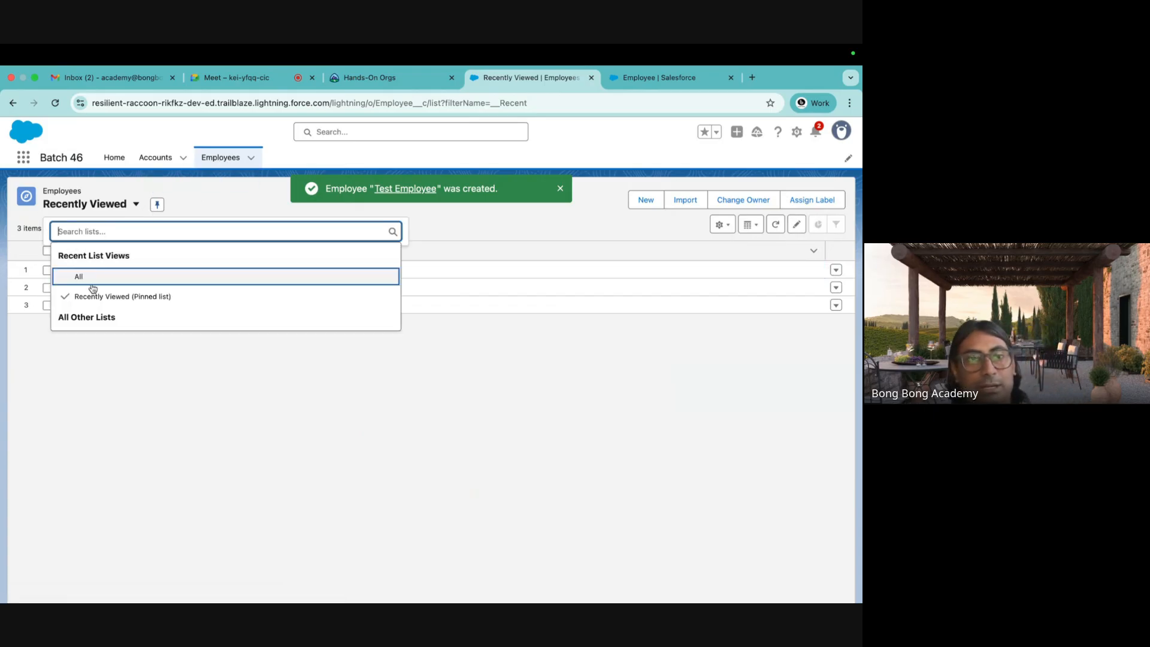
{"action": "left_click", "coordinate": [87, 279]}
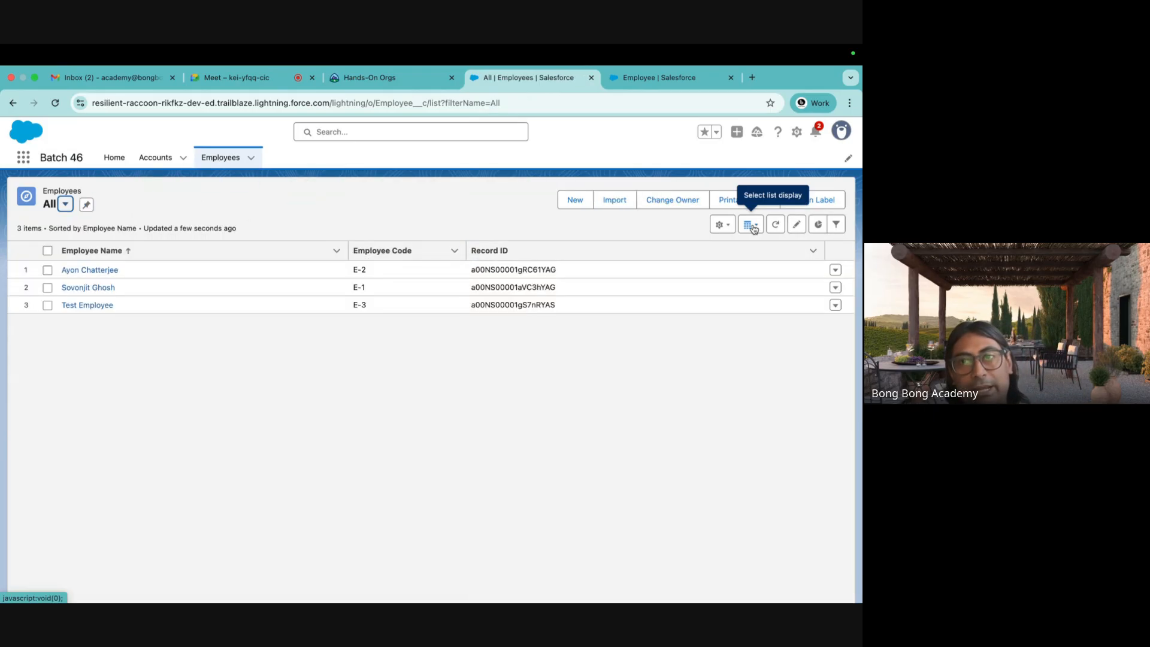
{"action": "left_click", "coordinate": [723, 225]}
{"action": "left_click", "coordinate": [687, 333]}
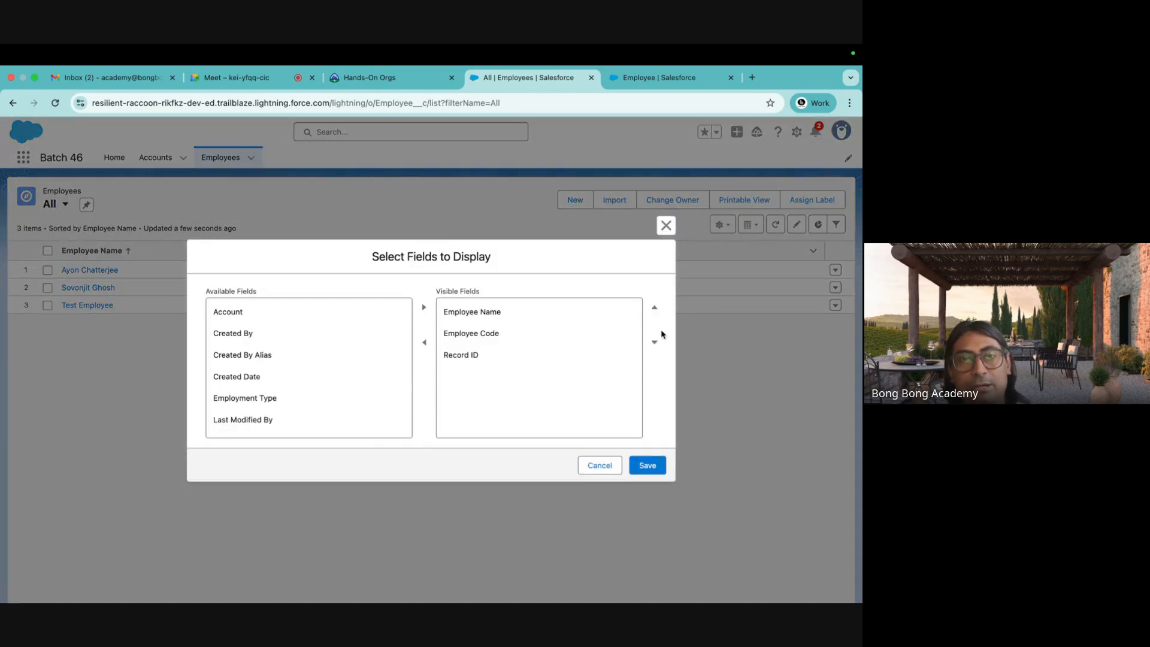
{"action": "left_click", "coordinate": [240, 312]}
{"action": "left_click", "coordinate": [423, 307]}
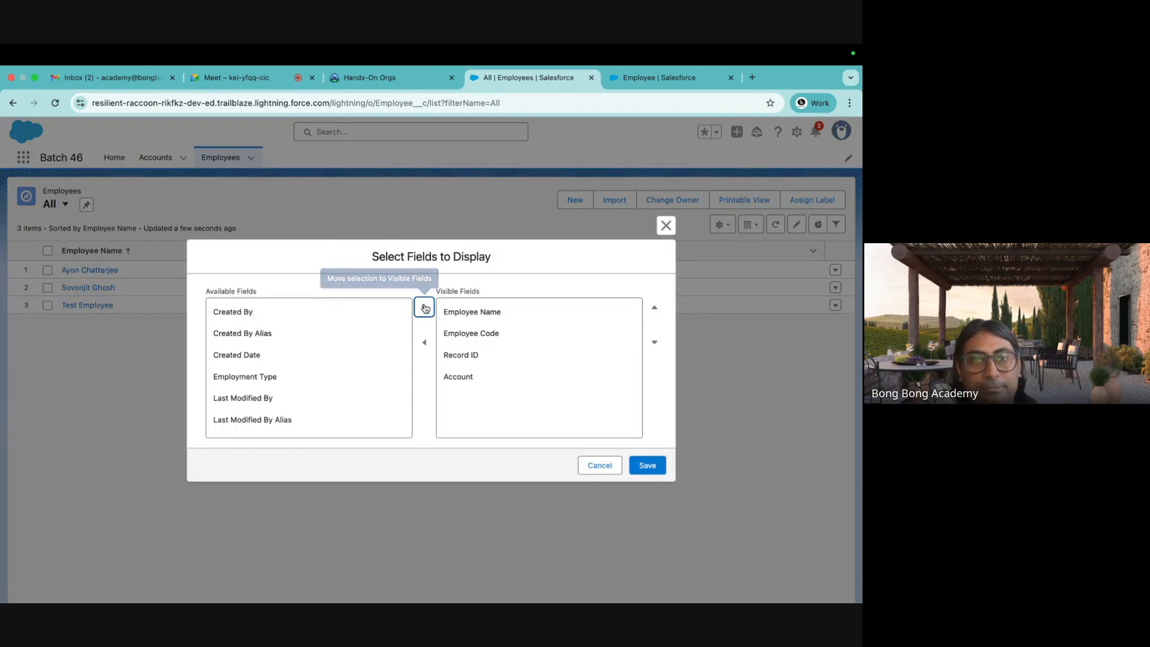
{"action": "left_click", "coordinate": [648, 465]}
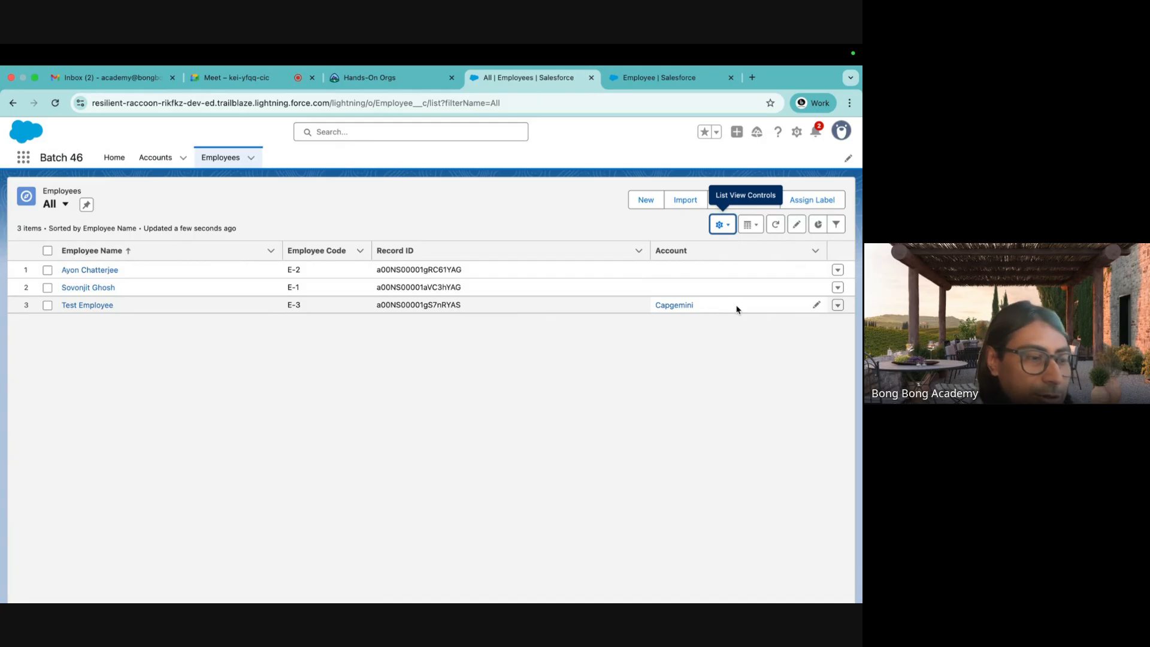
Open the Capgemini account and scroll its Employees related list to find Test Employee.
{"action": "left_click", "coordinate": [674, 306]}
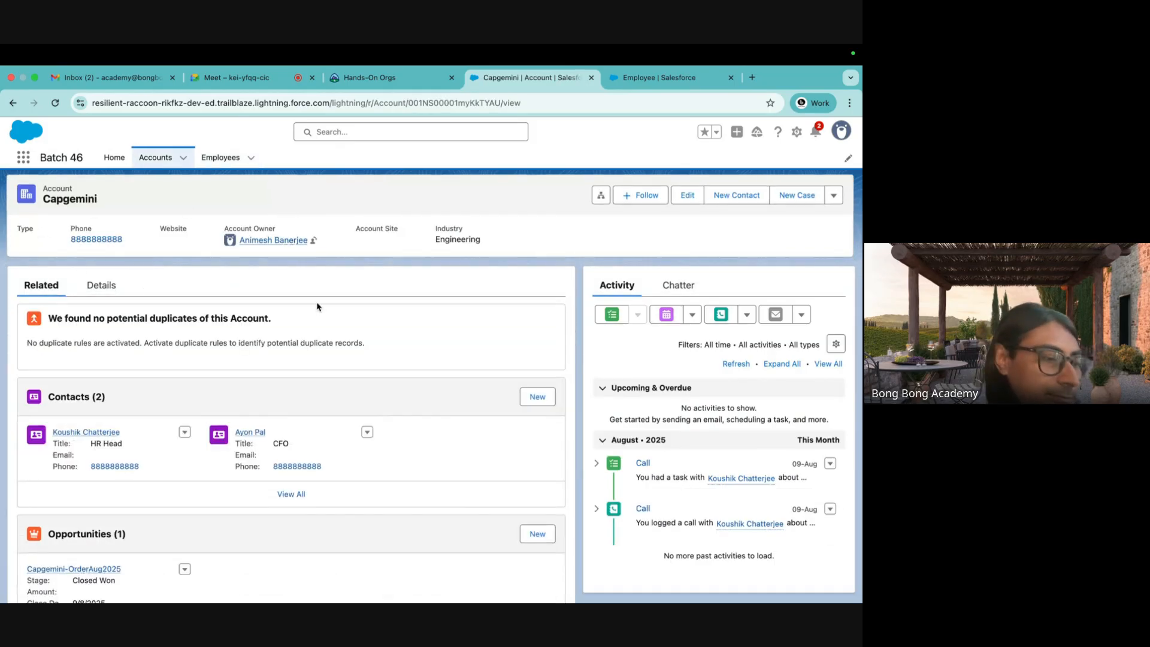
{"action": "scroll", "coordinate": [317, 307], "scroll_direction": "down", "scroll_amount": 10}
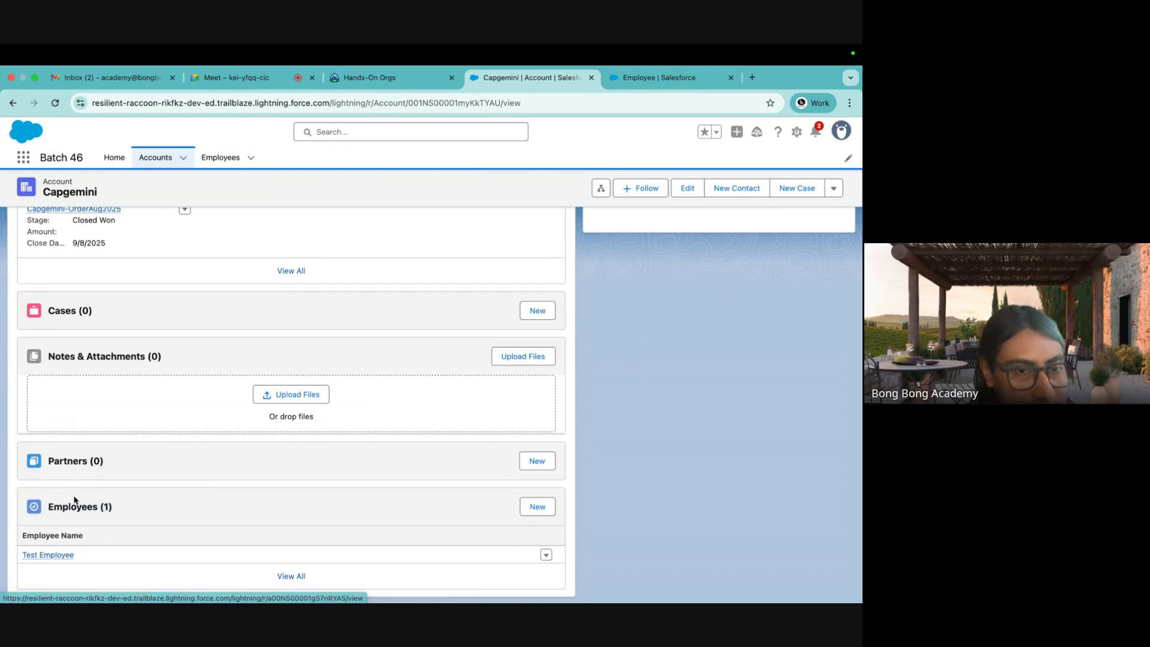
{"action": "scroll", "coordinate": [89, 509], "scroll_direction": "up", "scroll_amount": 6}
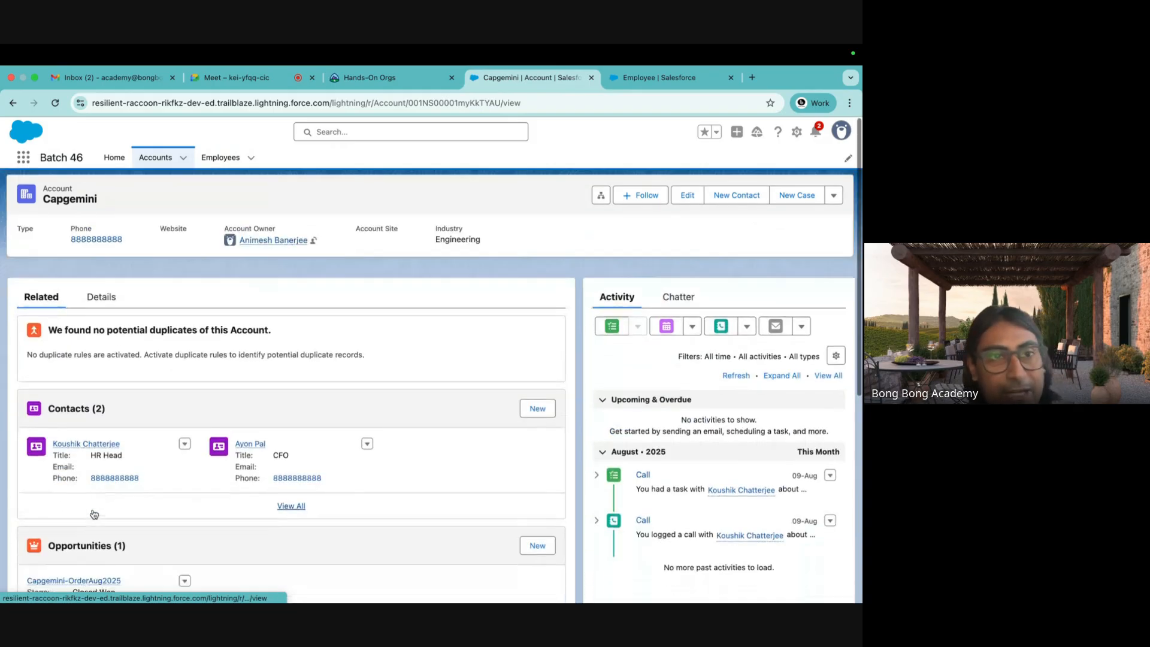
Open the Test Employee record and check its Related and Details views.
{"action": "left_click", "coordinate": [11, 103]}
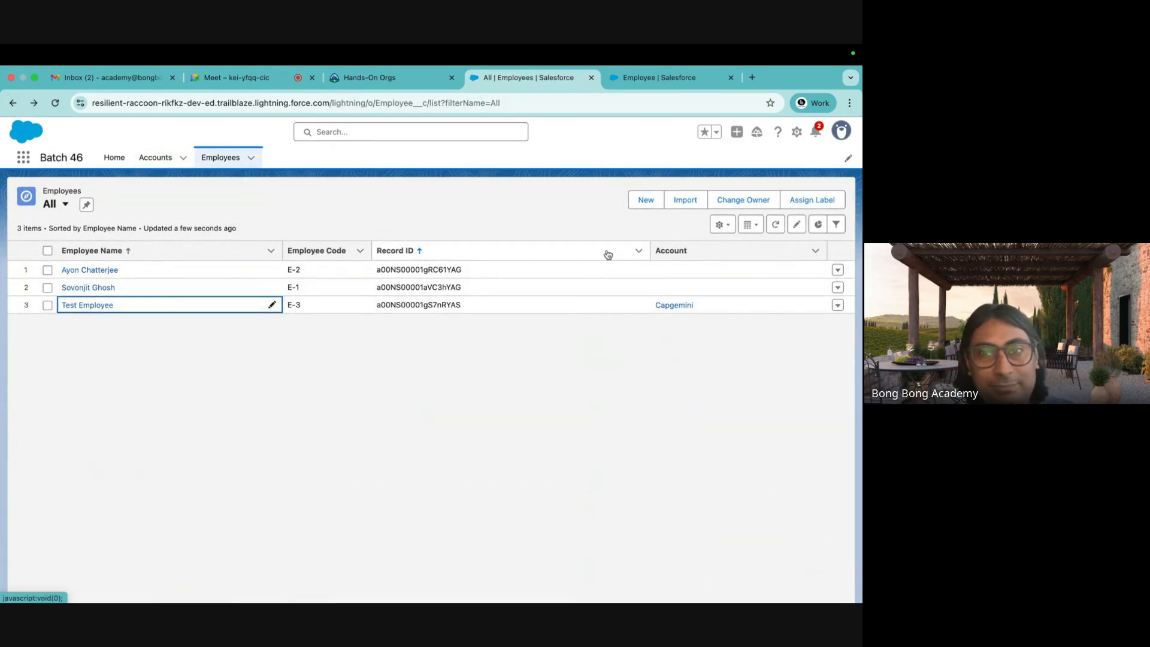
{"action": "left_click", "coordinate": [93, 305]}
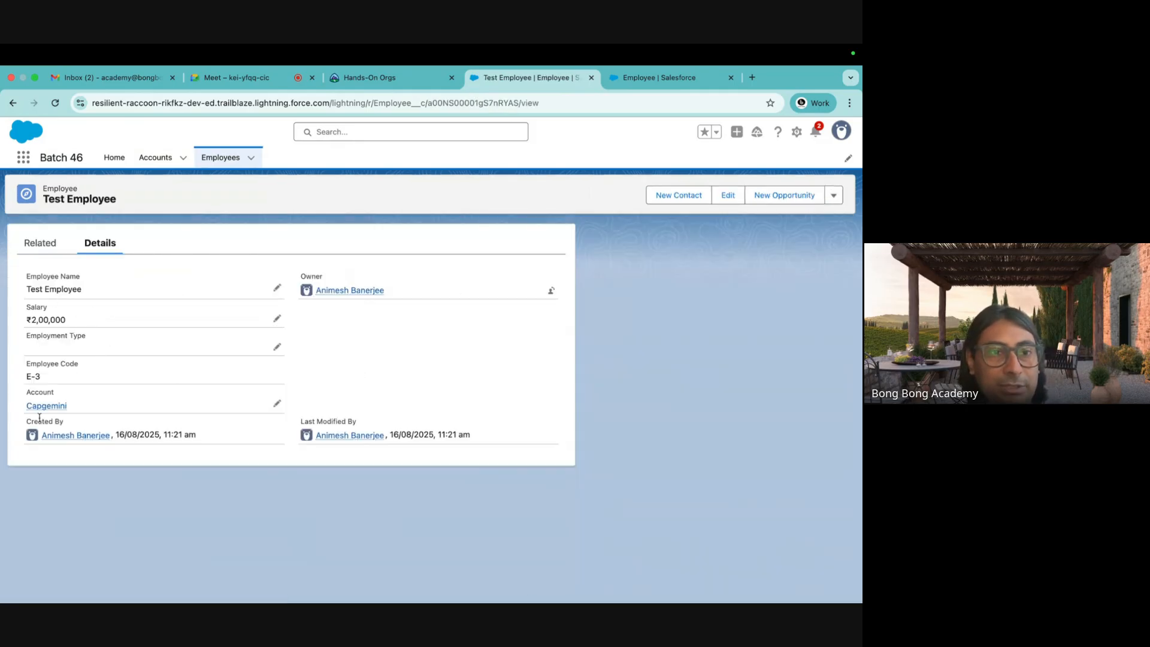
{"action": "mouse_move", "coordinate": [44, 410]}
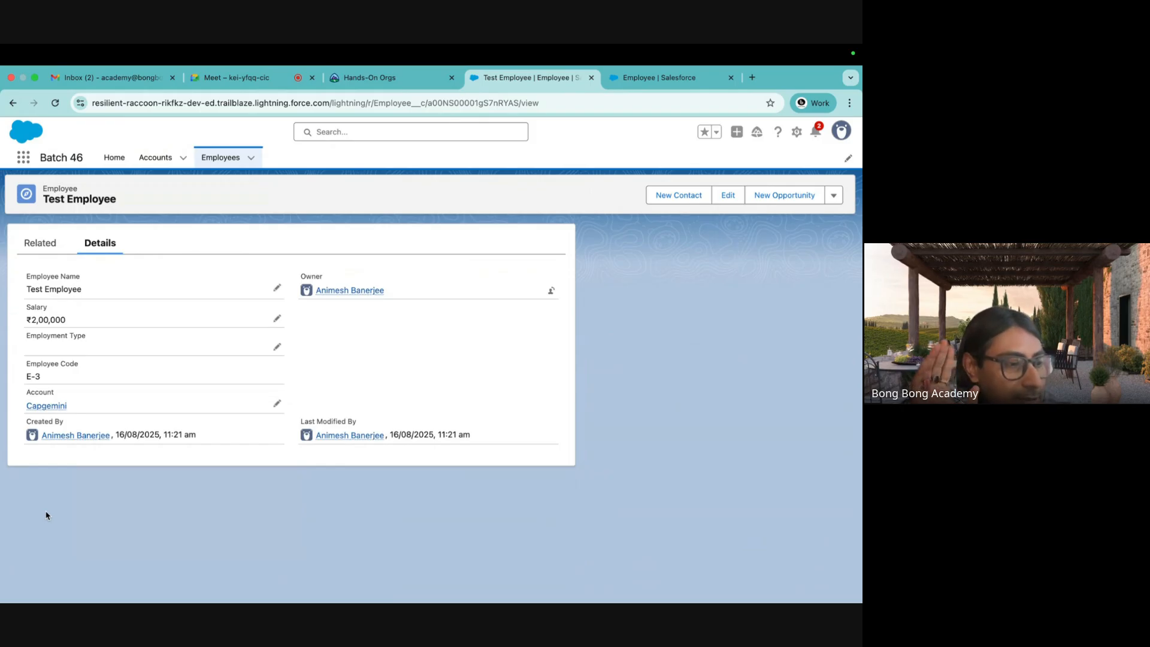
{"action": "left_click", "coordinate": [39, 249]}
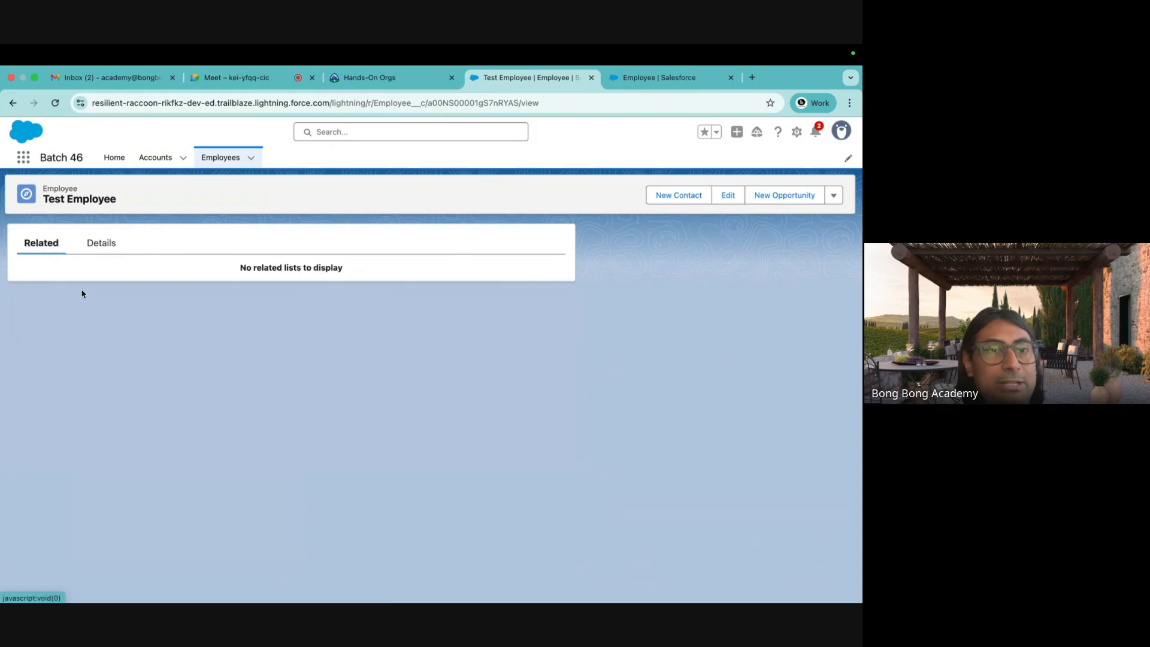
{"action": "left_click", "coordinate": [95, 251]}
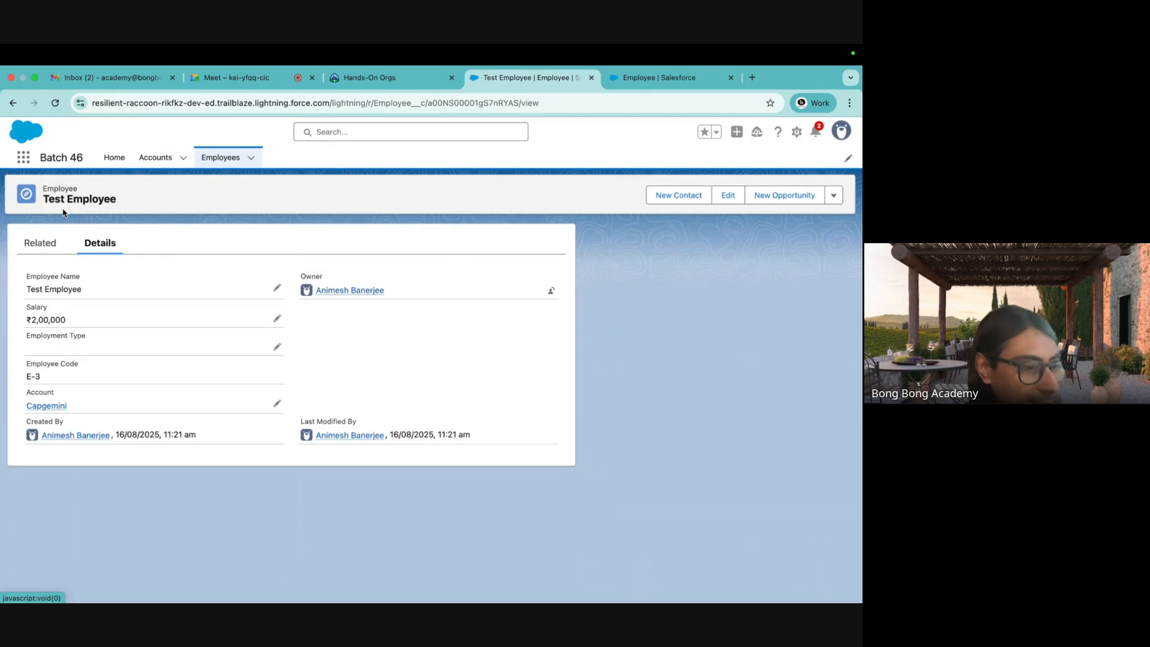
Revisit the employee's Capgemini account, then return to the Employee field setup.
{"action": "left_click", "coordinate": [44, 406]}
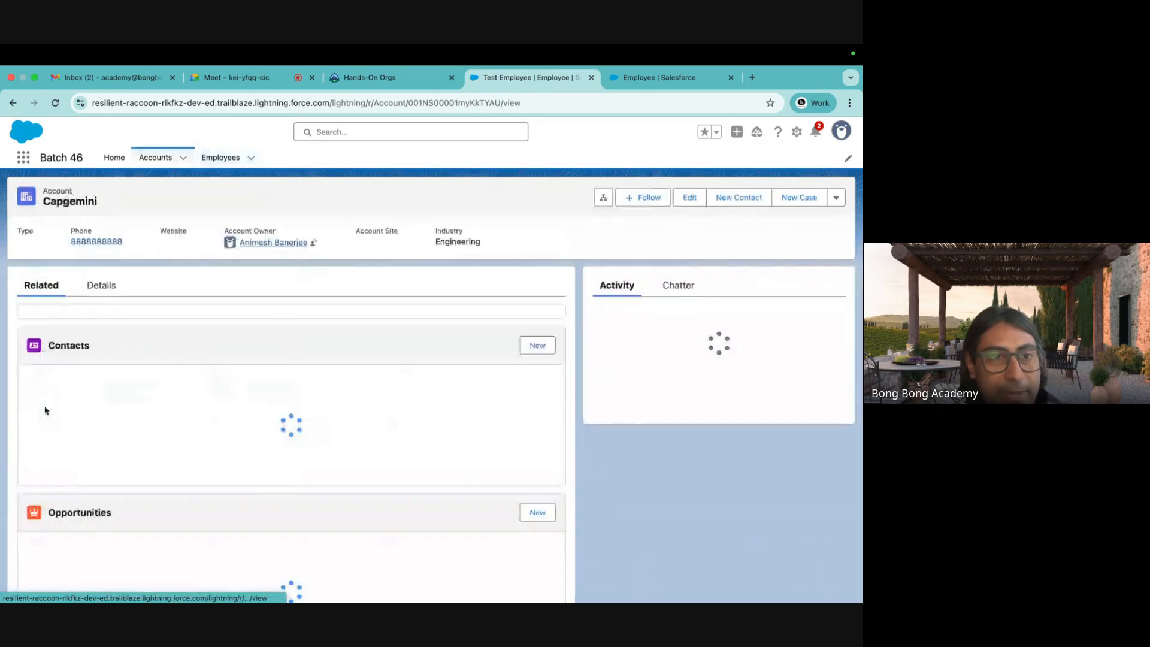
{"action": "scroll", "coordinate": [105, 414], "scroll_direction": "down", "scroll_amount": 10}
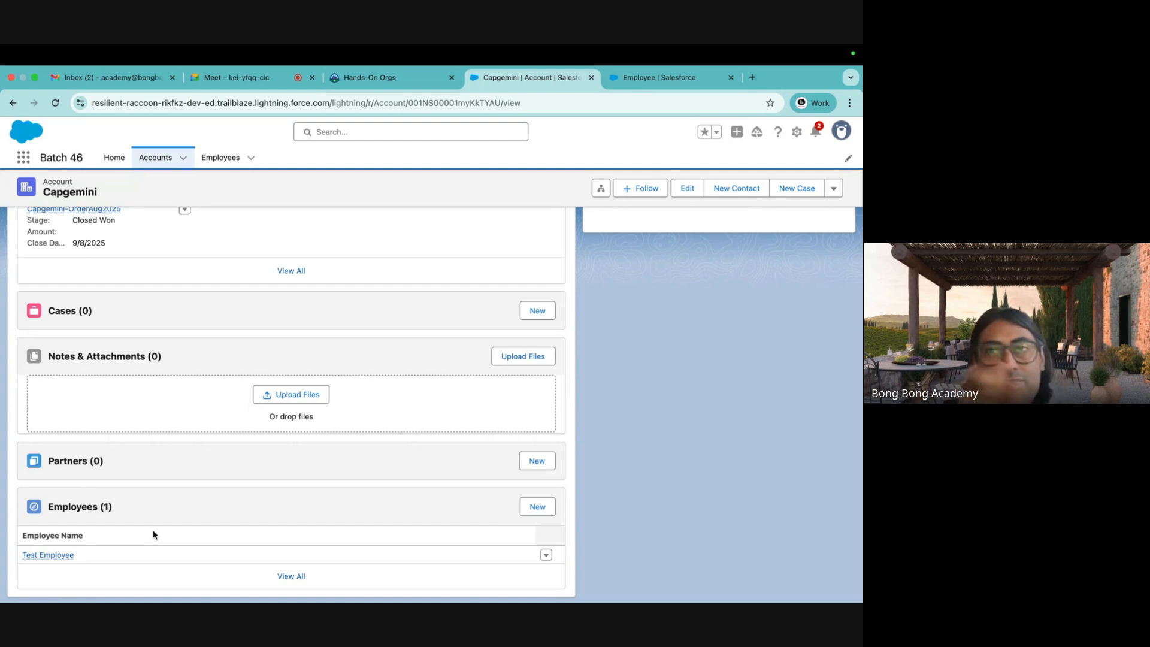
{"action": "scroll", "coordinate": [208, 298], "scroll_direction": "up", "scroll_amount": 6}
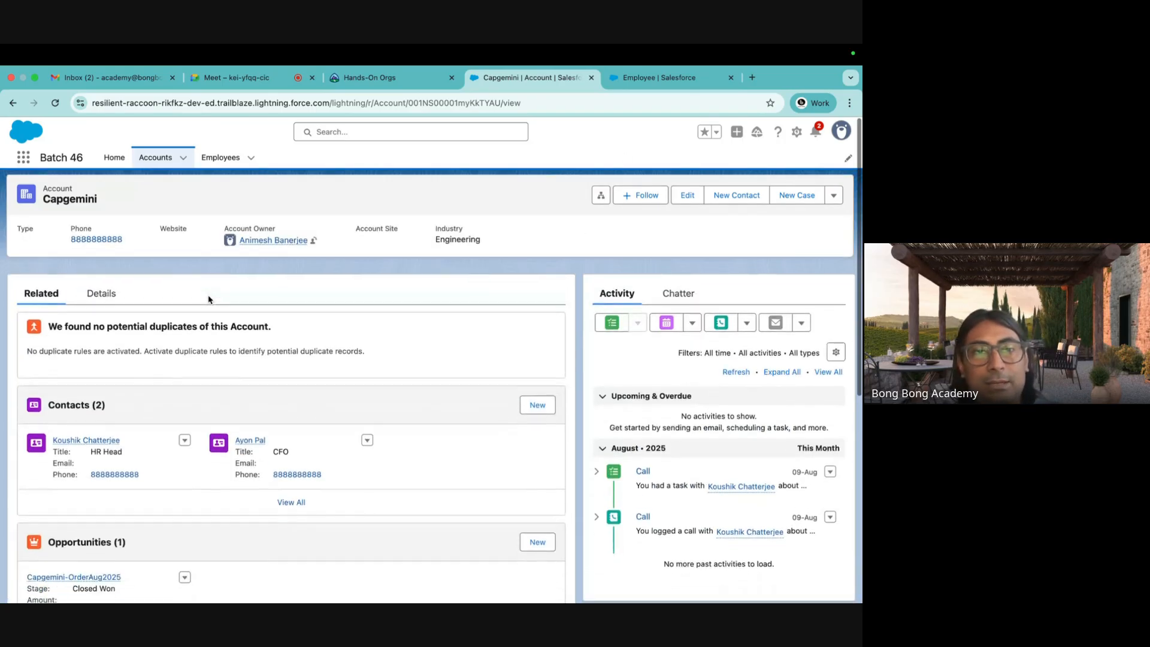
{"action": "left_click", "coordinate": [639, 80]}
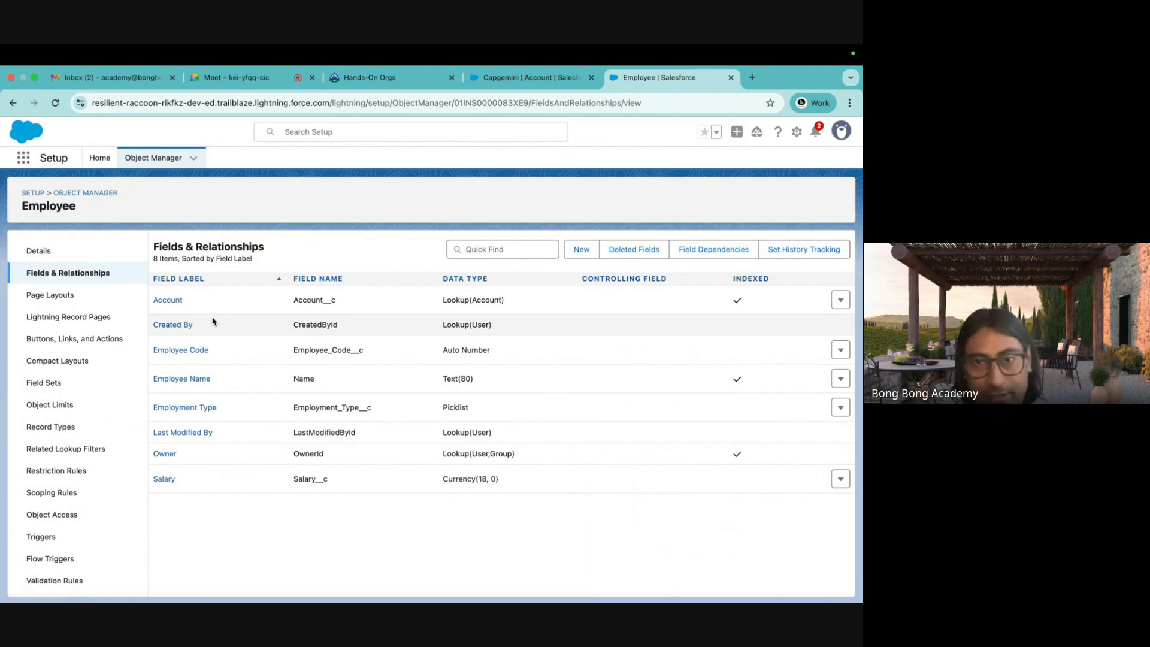
Edit the Employee Account lookup field and change its type to Master-Detail Relationship.
{"action": "left_click", "coordinate": [840, 300]}
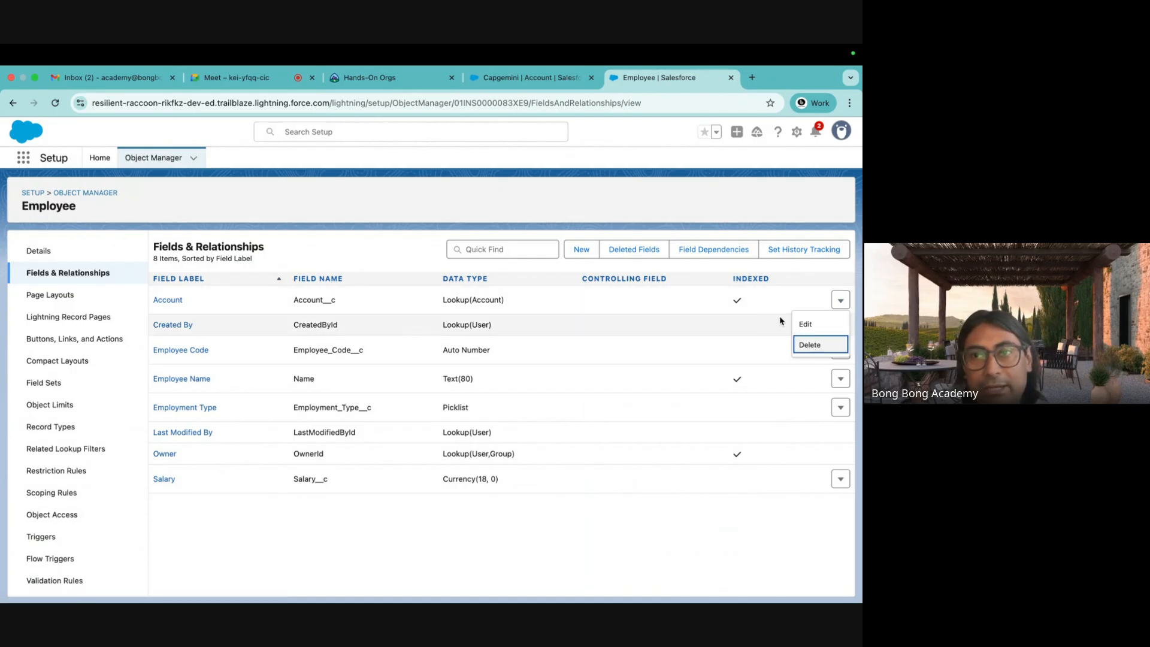
{"action": "left_click", "coordinate": [813, 328]}
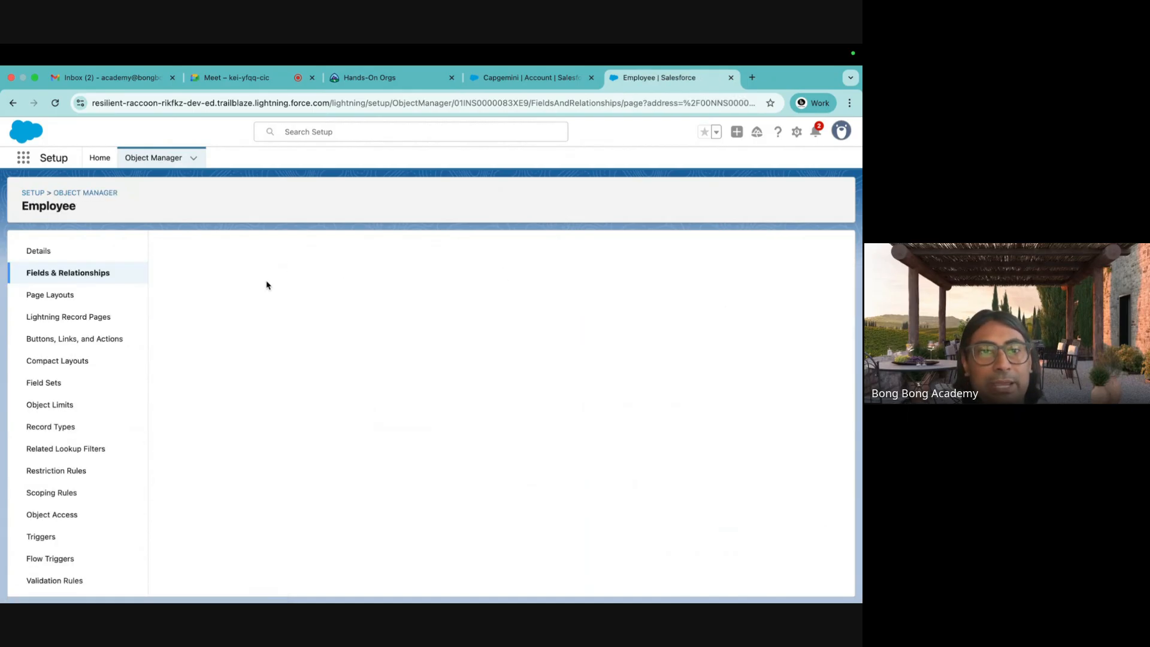
{"action": "scroll", "coordinate": [390, 311], "scroll_direction": "down", "scroll_amount": 1}
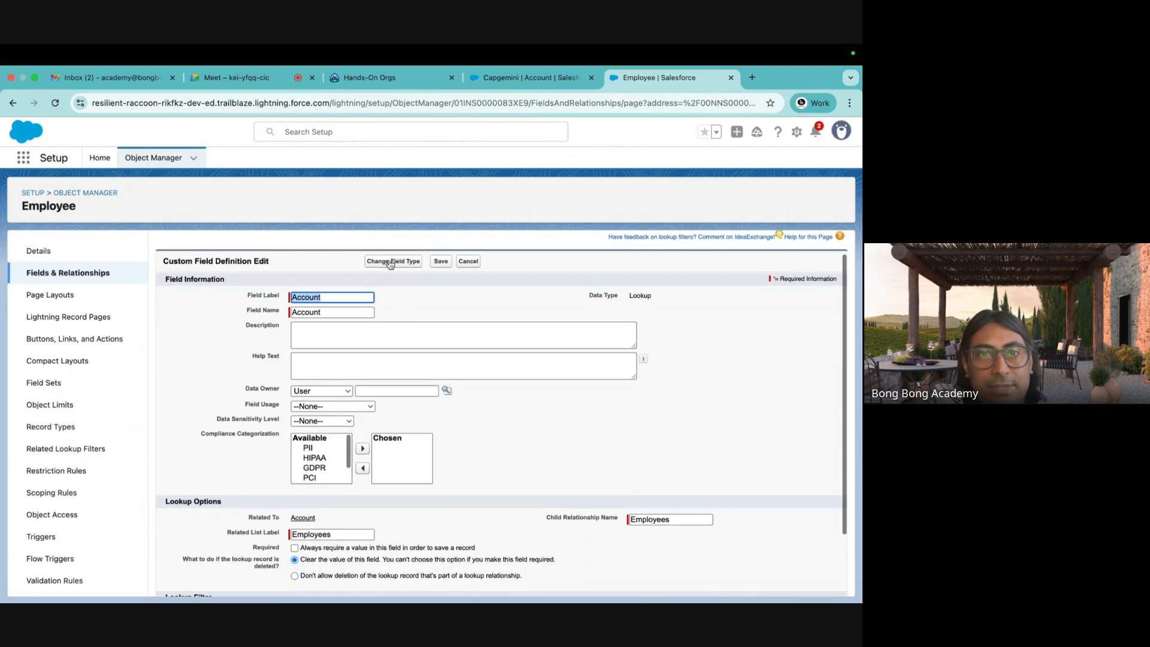
{"action": "left_click", "coordinate": [389, 260]}
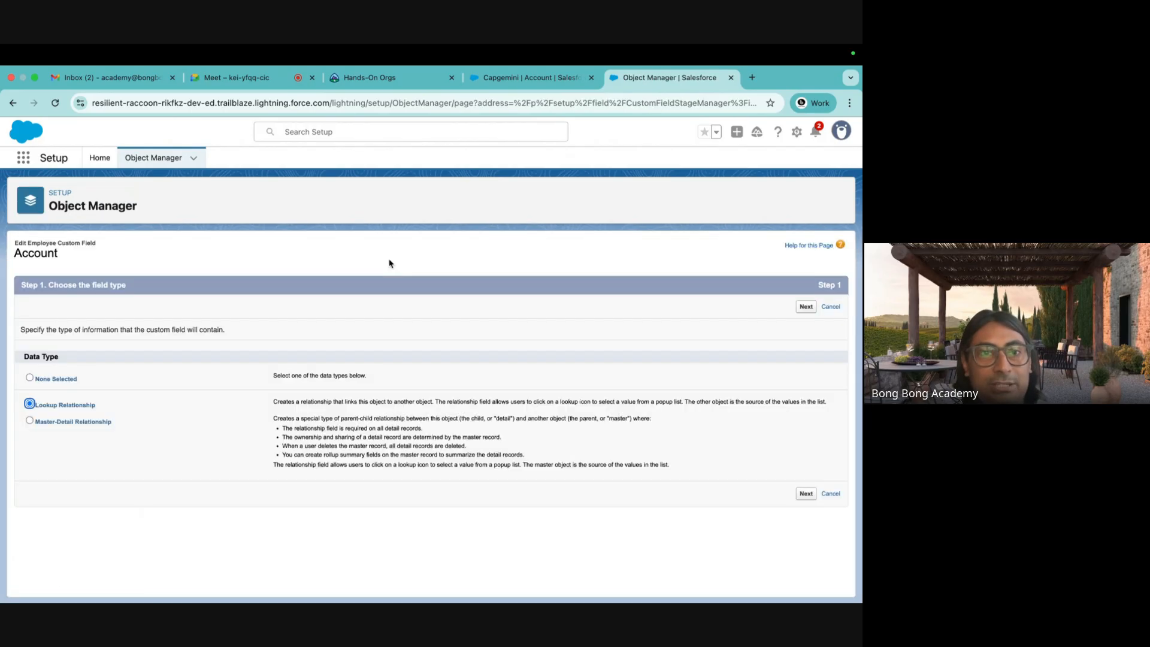
{"action": "left_click", "coordinate": [99, 423]}
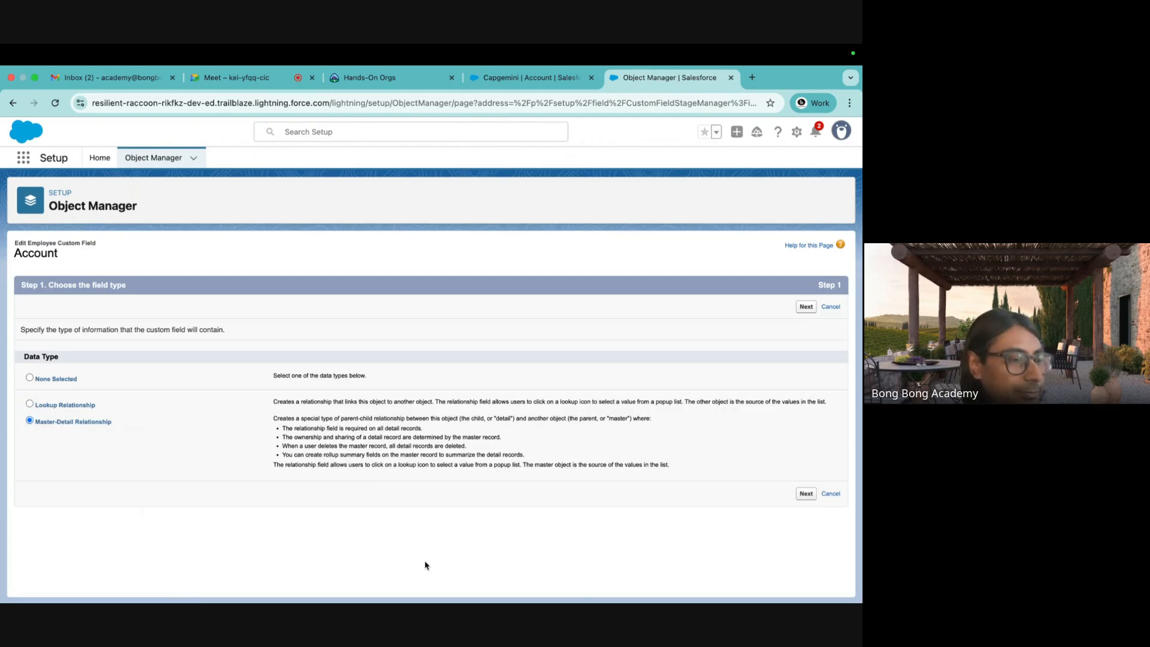
Allow reparenting, finish the wizard and save, which fails with a Cannot Create Master-Detail Relationship error.
{"action": "left_click", "coordinate": [804, 493]}
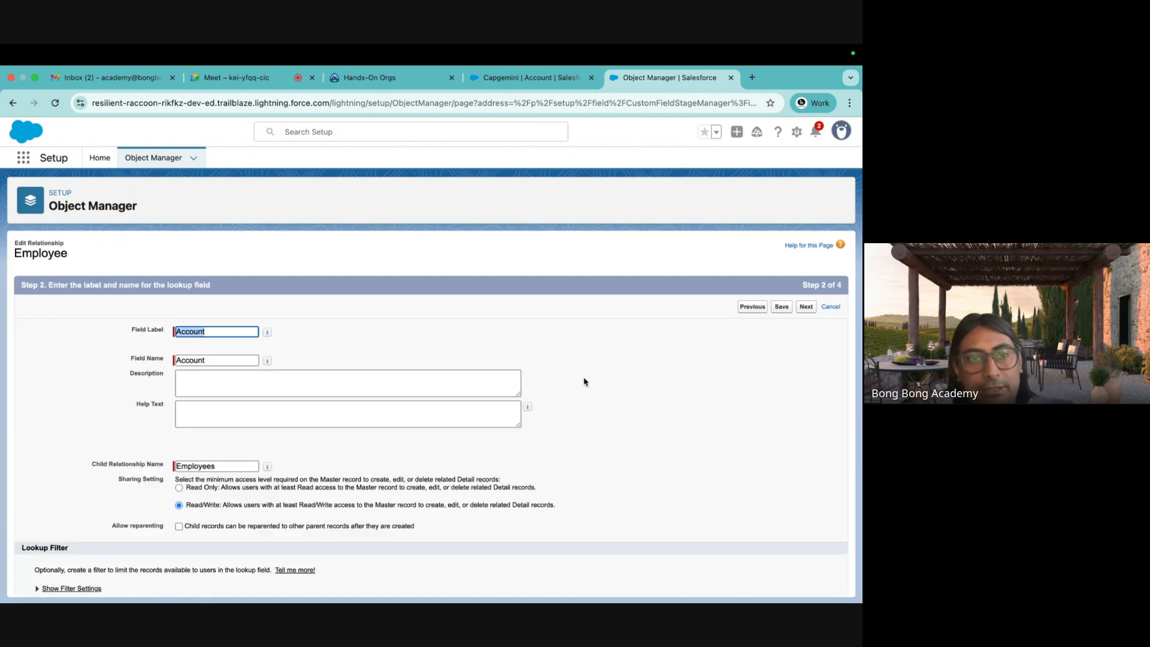
{"action": "scroll", "coordinate": [584, 380], "scroll_direction": "down", "scroll_amount": 1}
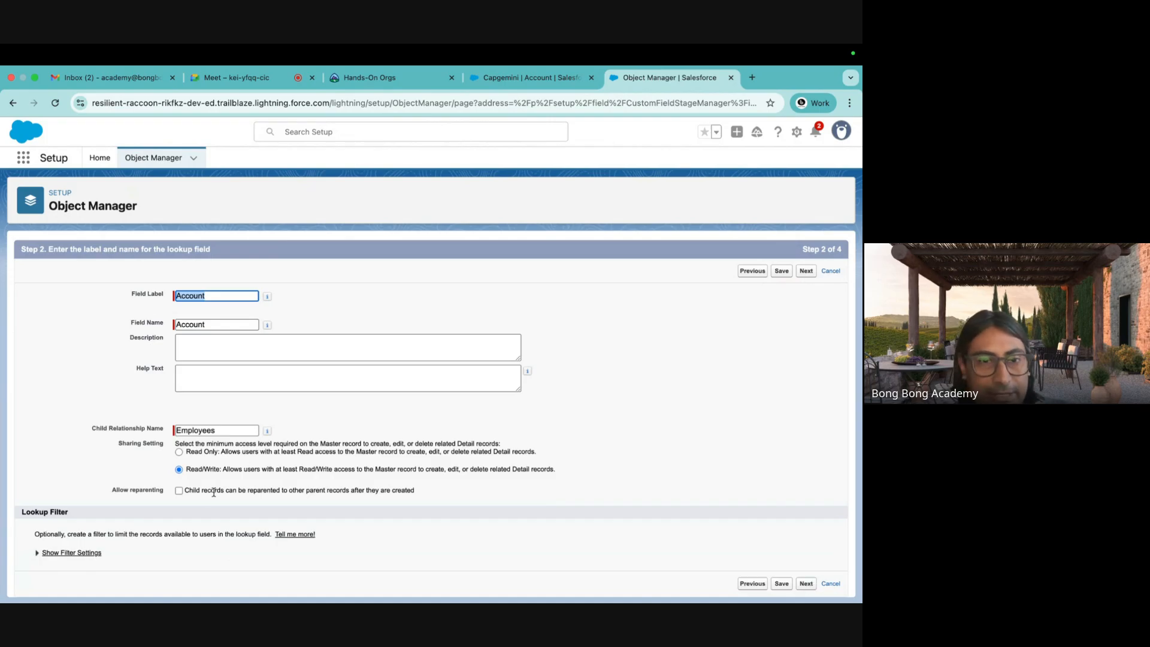
{"action": "left_click", "coordinate": [179, 491]}
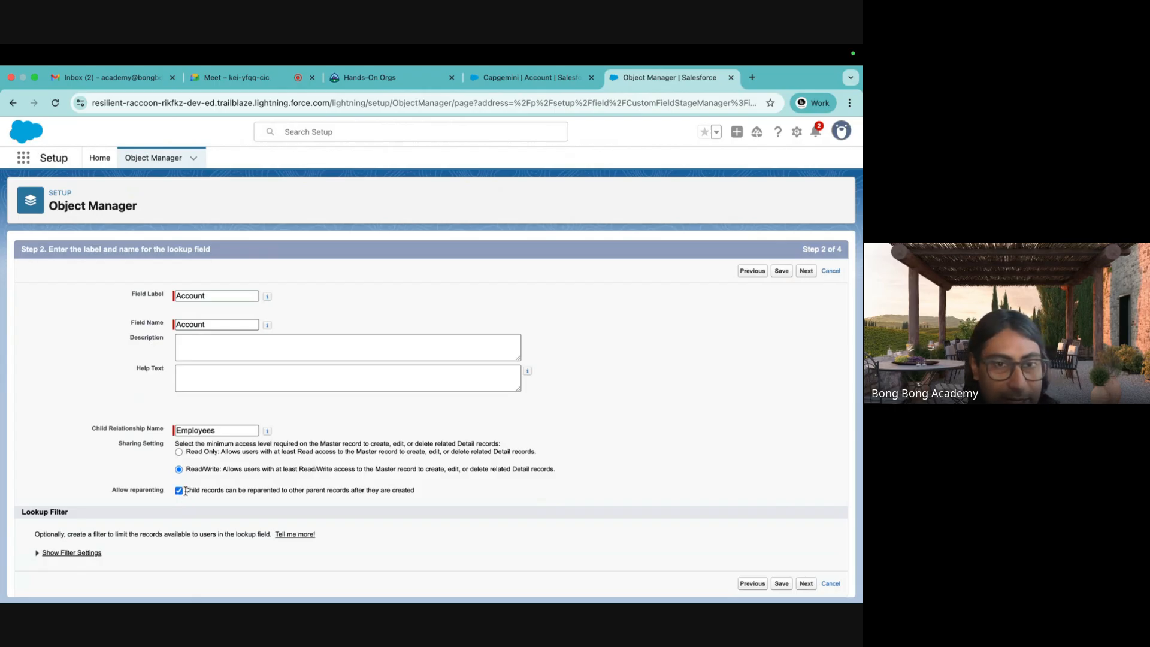
{"action": "left_click_drag", "start_coordinate": [186, 492], "coordinate": [415, 491]}
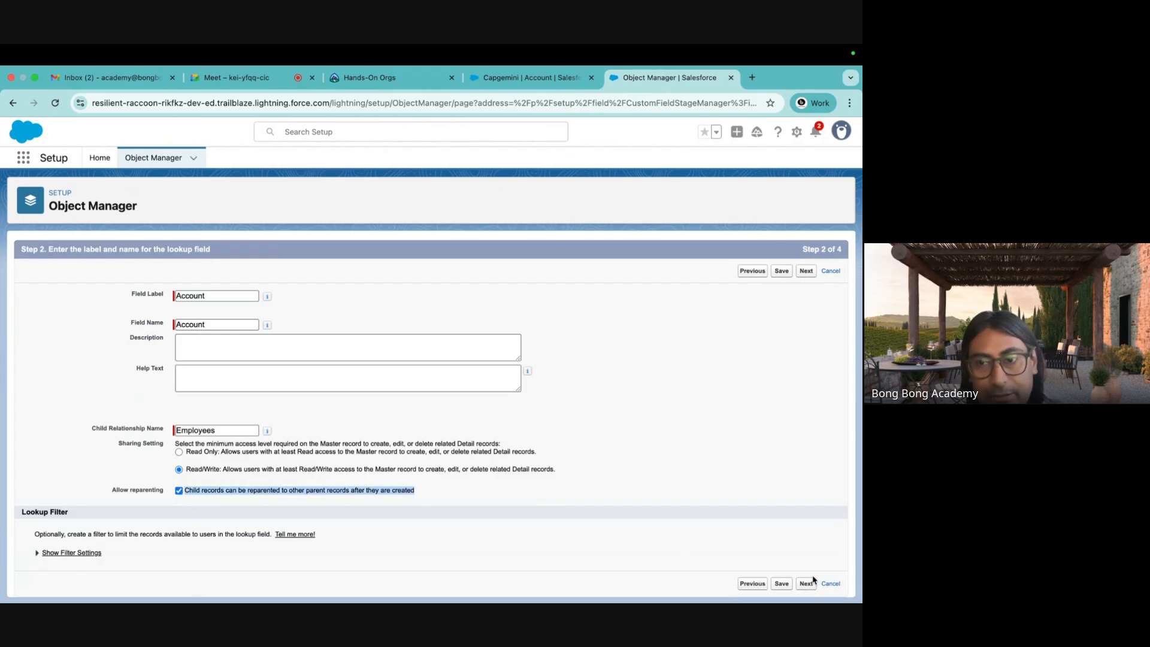
{"action": "left_click", "coordinate": [179, 491]}
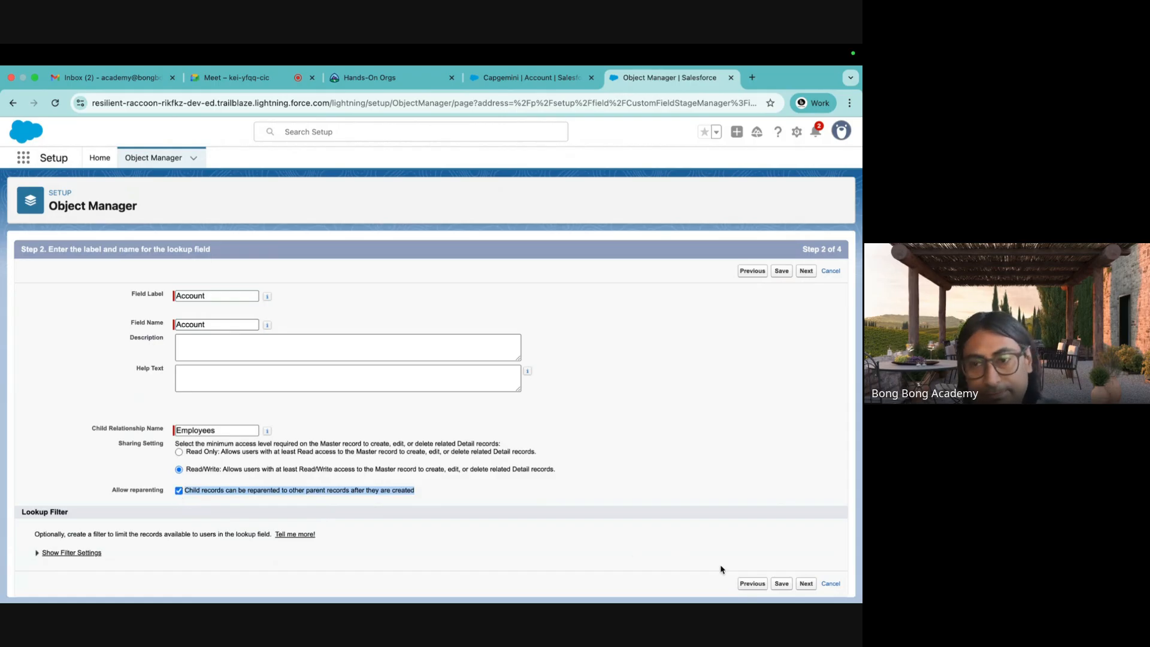
{"action": "left_click", "coordinate": [806, 584]}
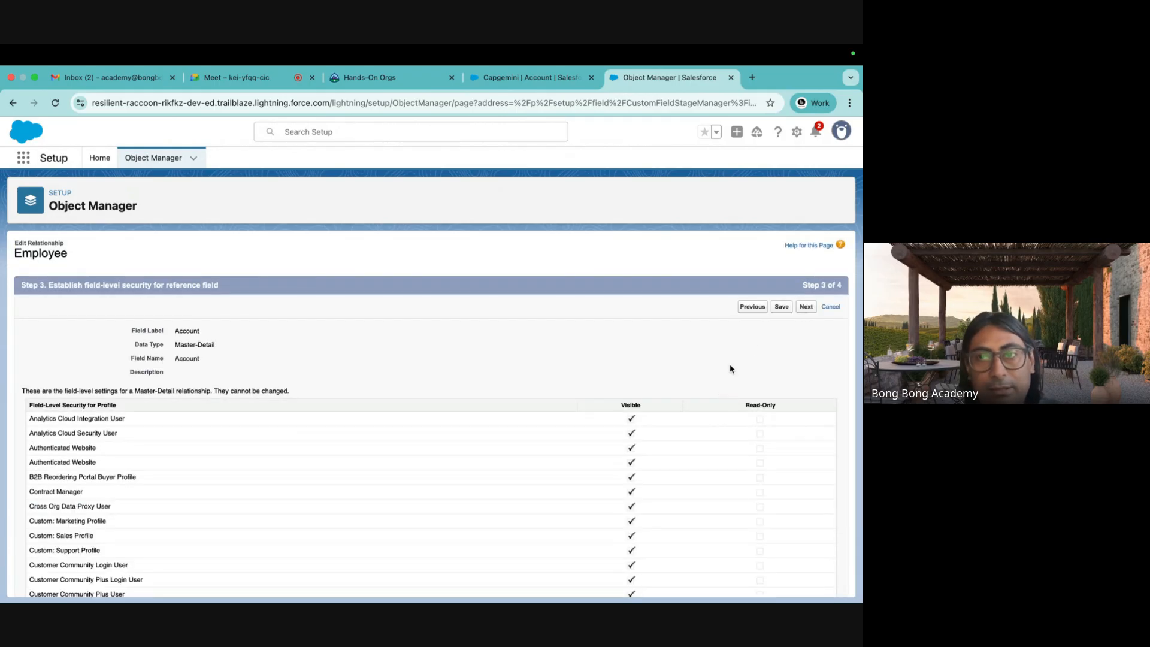
{"action": "left_click", "coordinate": [805, 306]}
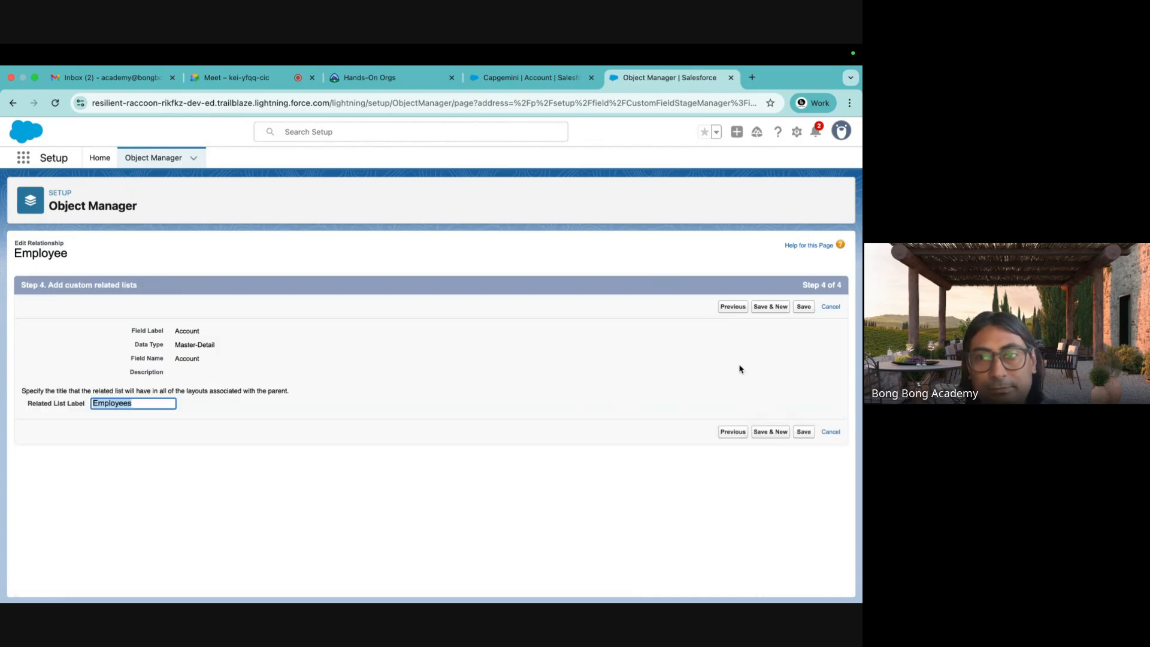
{"action": "left_click", "coordinate": [804, 431]}
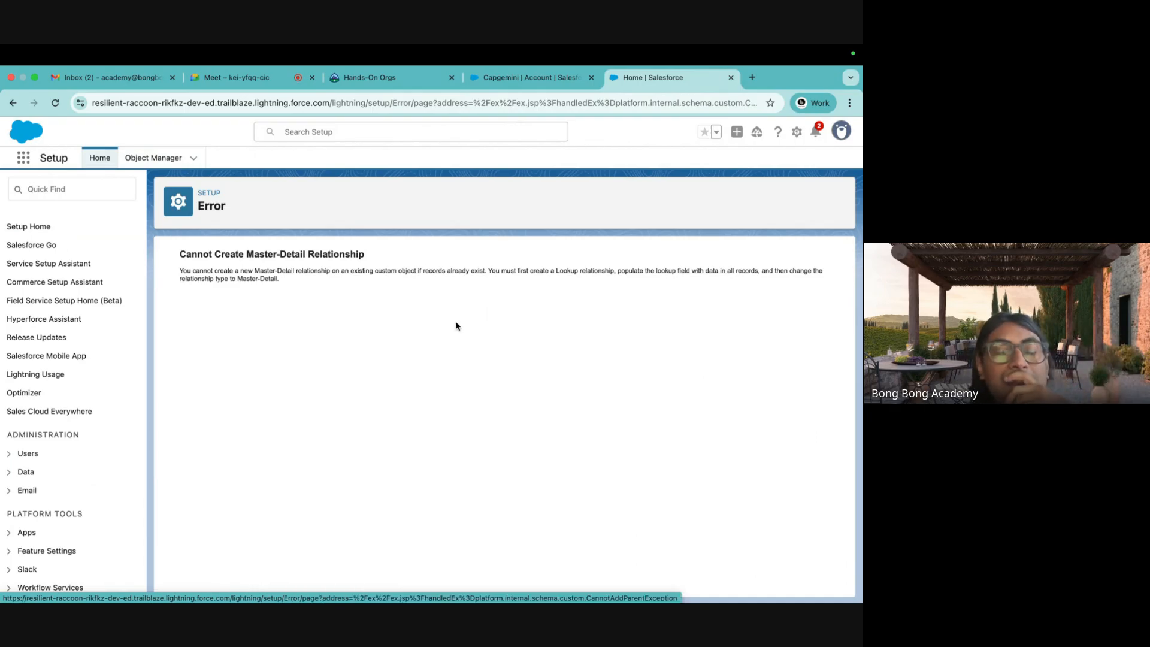
Show the All employees list view from the Employees tab.
{"action": "left_click", "coordinate": [505, 78]}
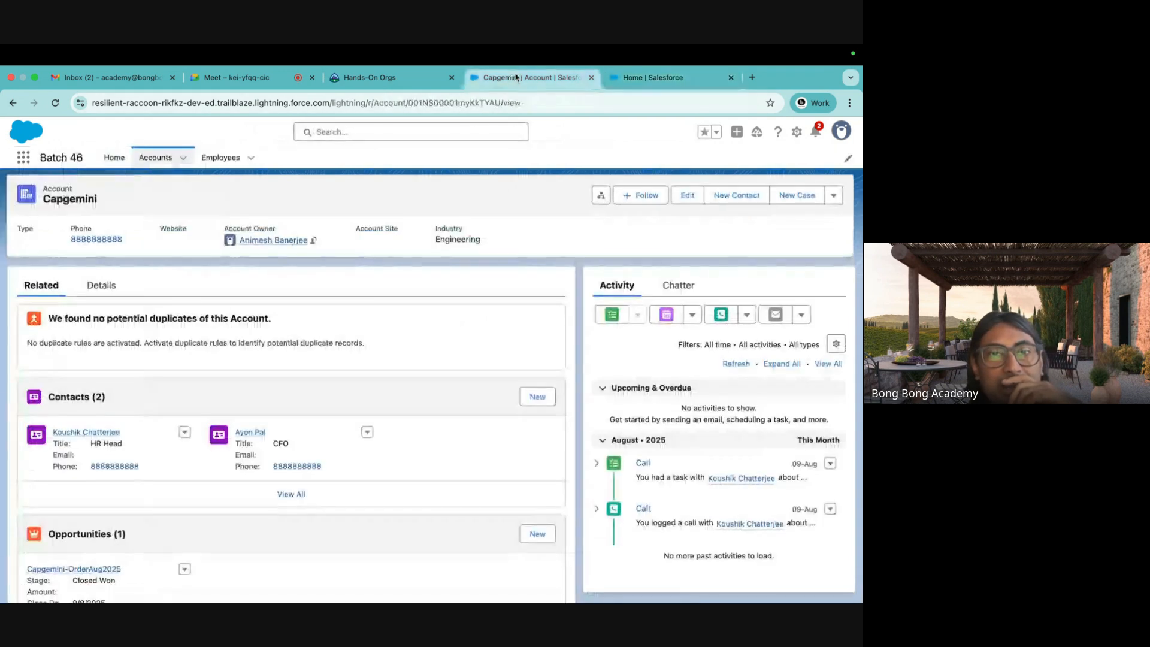
{"action": "left_click", "coordinate": [221, 157]}
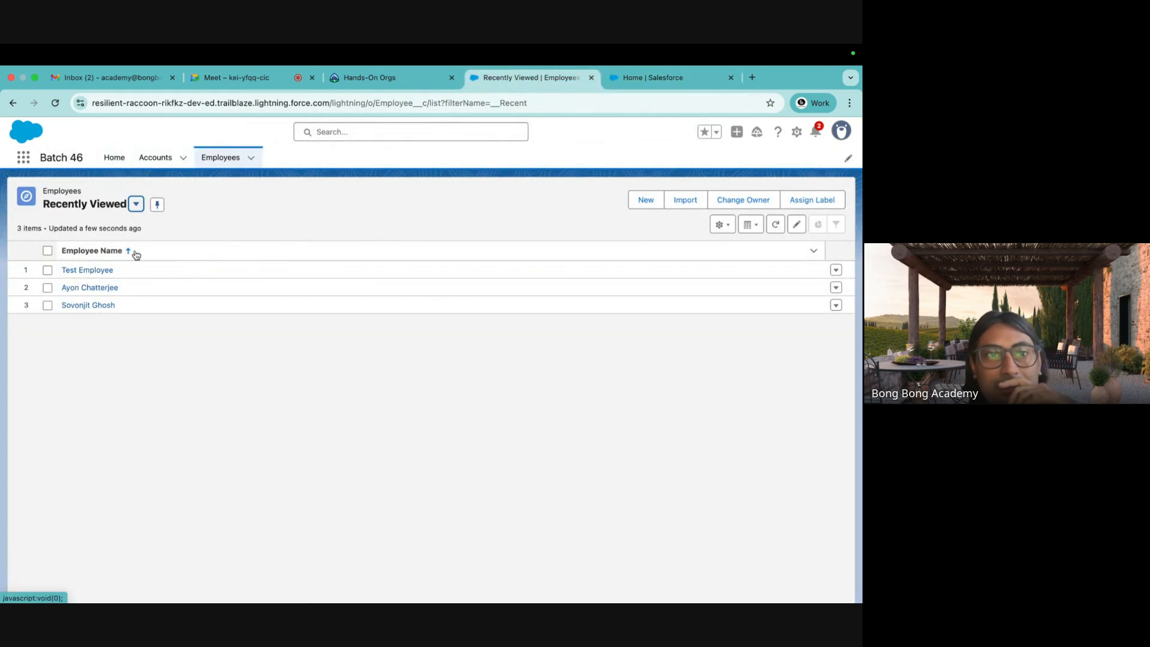
{"action": "left_click", "coordinate": [136, 204]}
{"action": "left_click", "coordinate": [90, 276]}
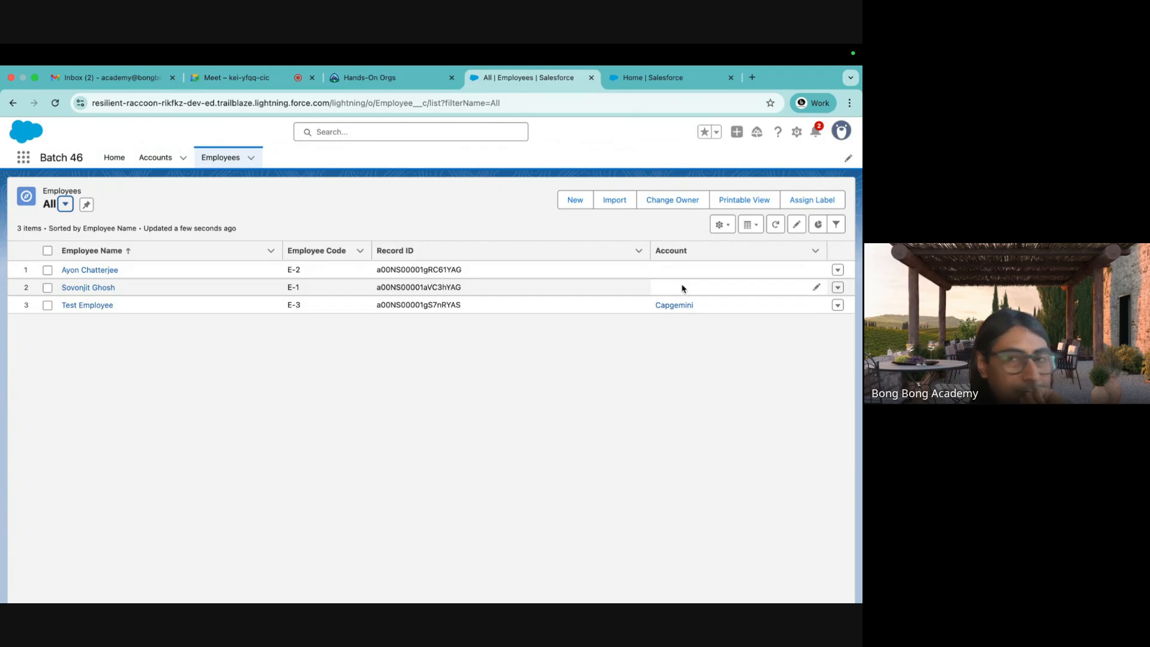
Set the two missing Accounts to Burlington Textiles Corp of America and Capgemini, save, and open Object Manager.
{"action": "left_click", "coordinate": [817, 269]}
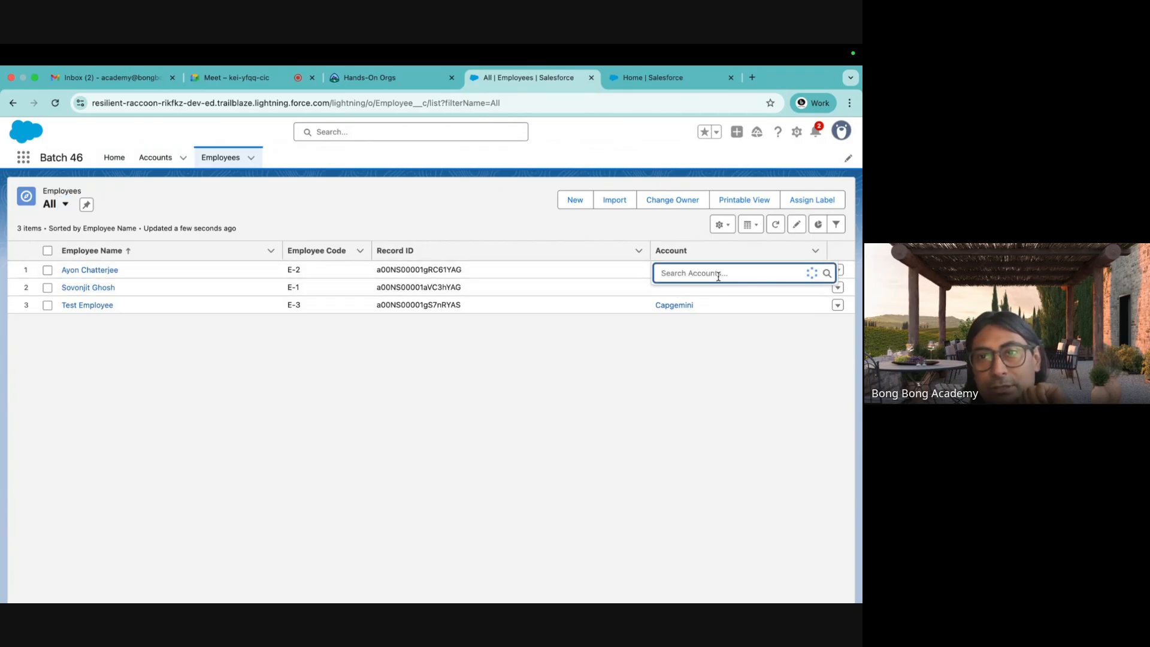
{"action": "left_click", "coordinate": [707, 334]}
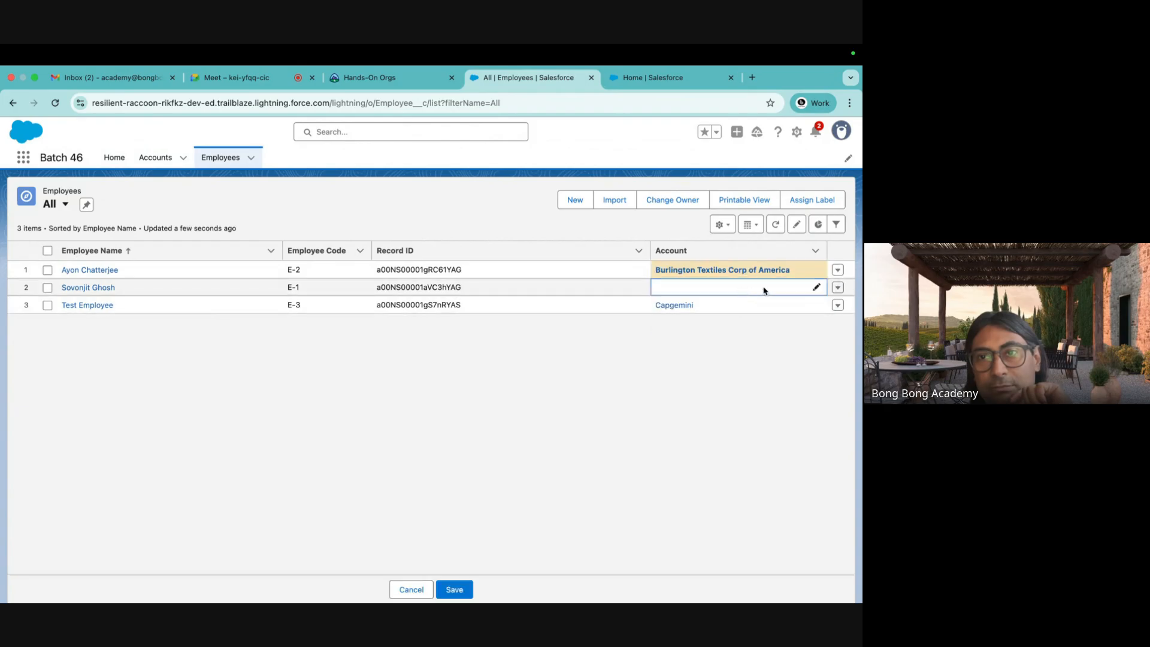
{"action": "left_click", "coordinate": [816, 287]}
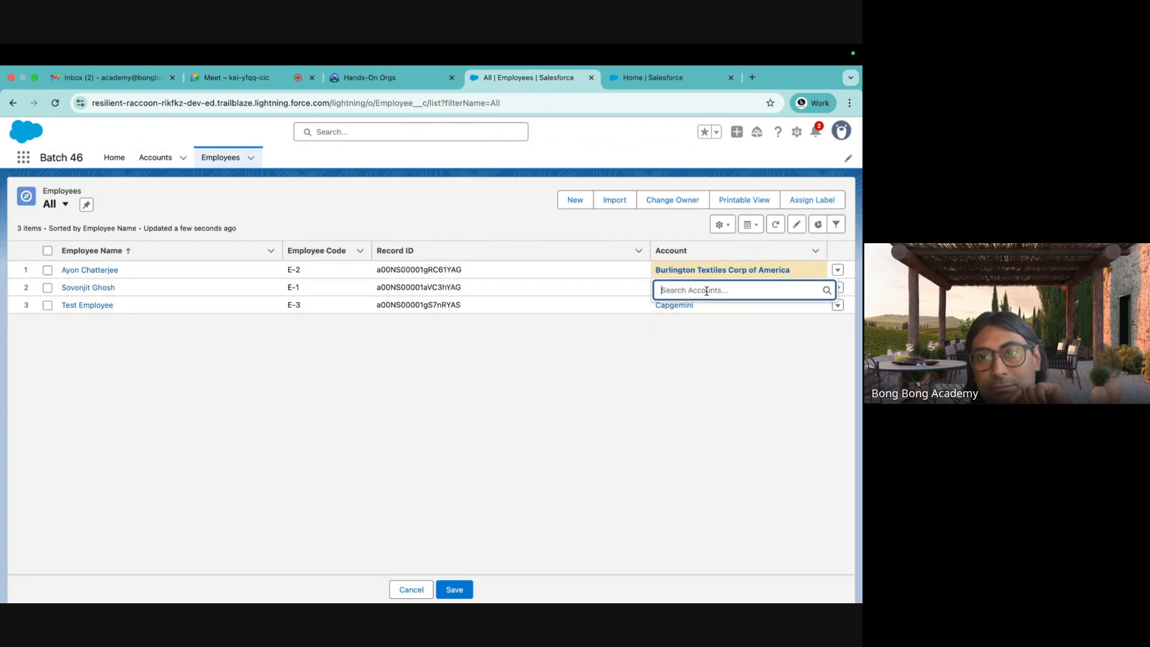
{"action": "left_click", "coordinate": [707, 291]}
{"action": "left_click", "coordinate": [690, 334]}
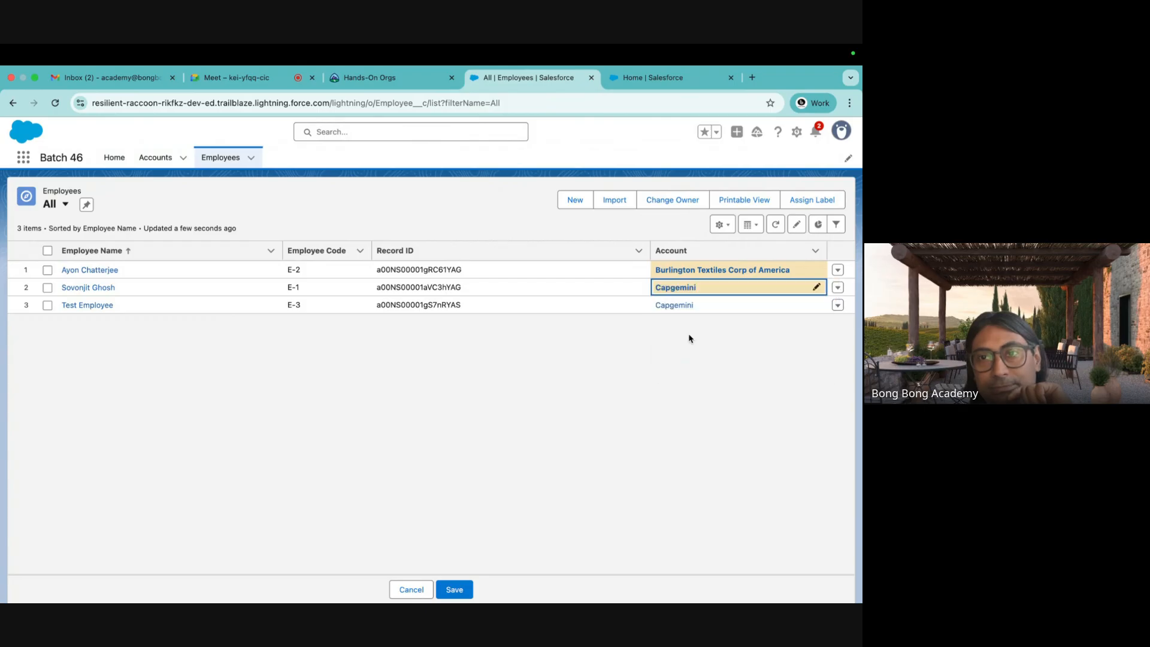
{"action": "left_click", "coordinate": [471, 587]}
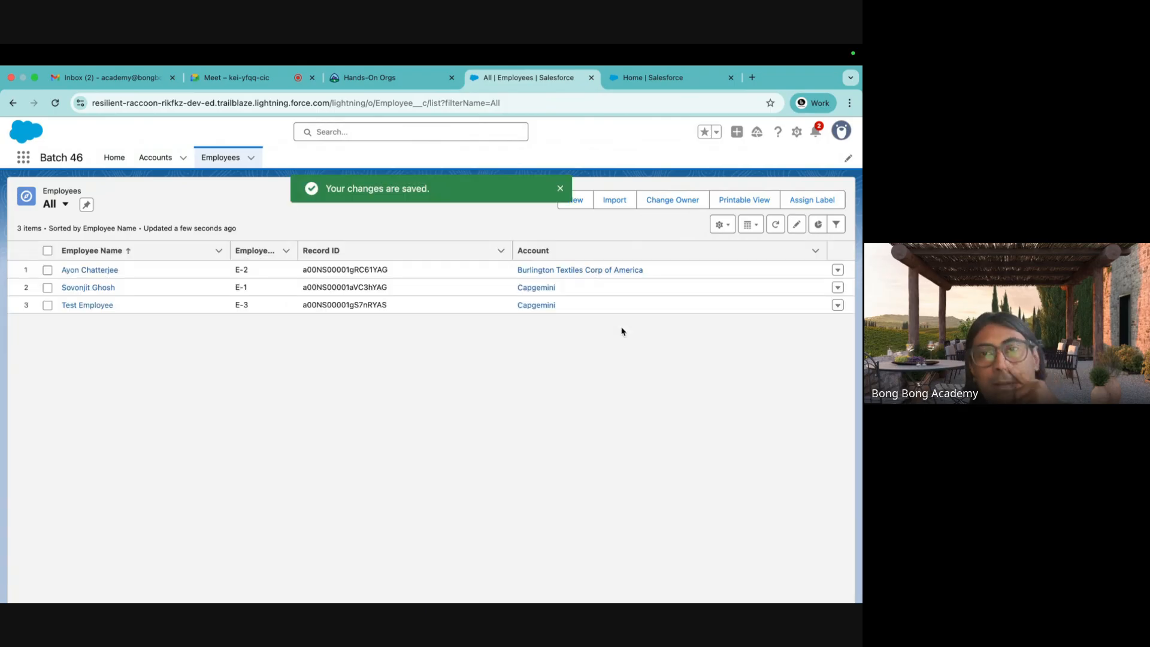
{"action": "left_click", "coordinate": [668, 77]}
{"action": "left_click", "coordinate": [152, 160]}
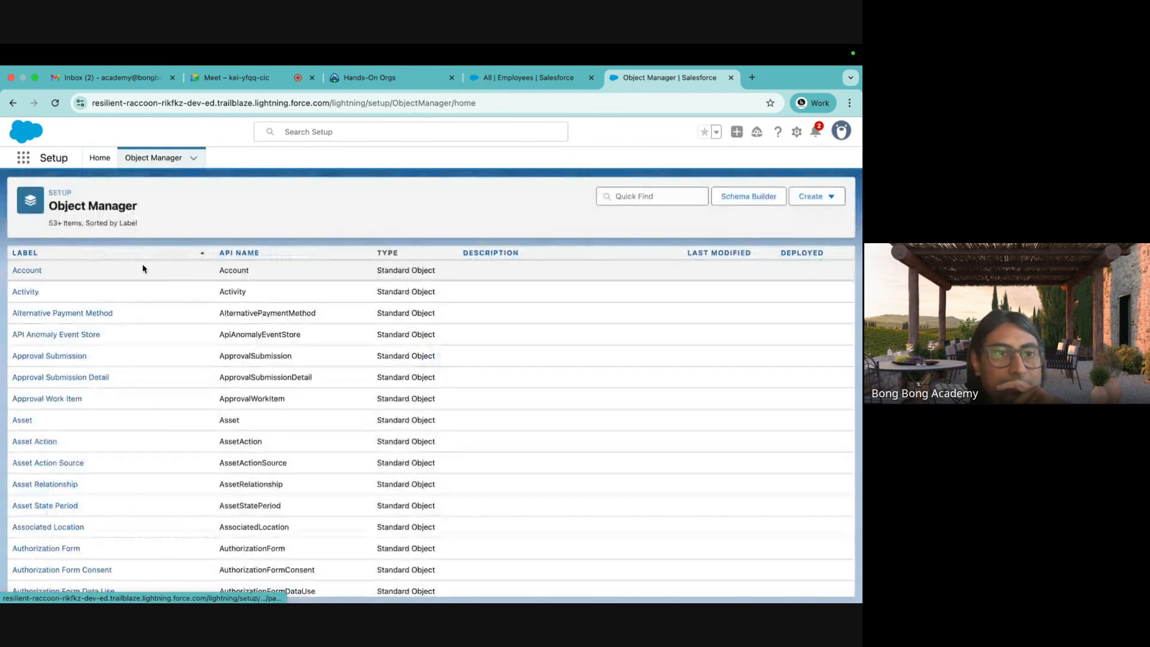
Open the Employee object's Fields & Relationships in Object Manager.
{"action": "scroll", "coordinate": [191, 455], "scroll_direction": "down", "scroll_amount": 1}
{"action": "scroll", "coordinate": [192, 456], "scroll_direction": "down", "scroll_amount": 20}
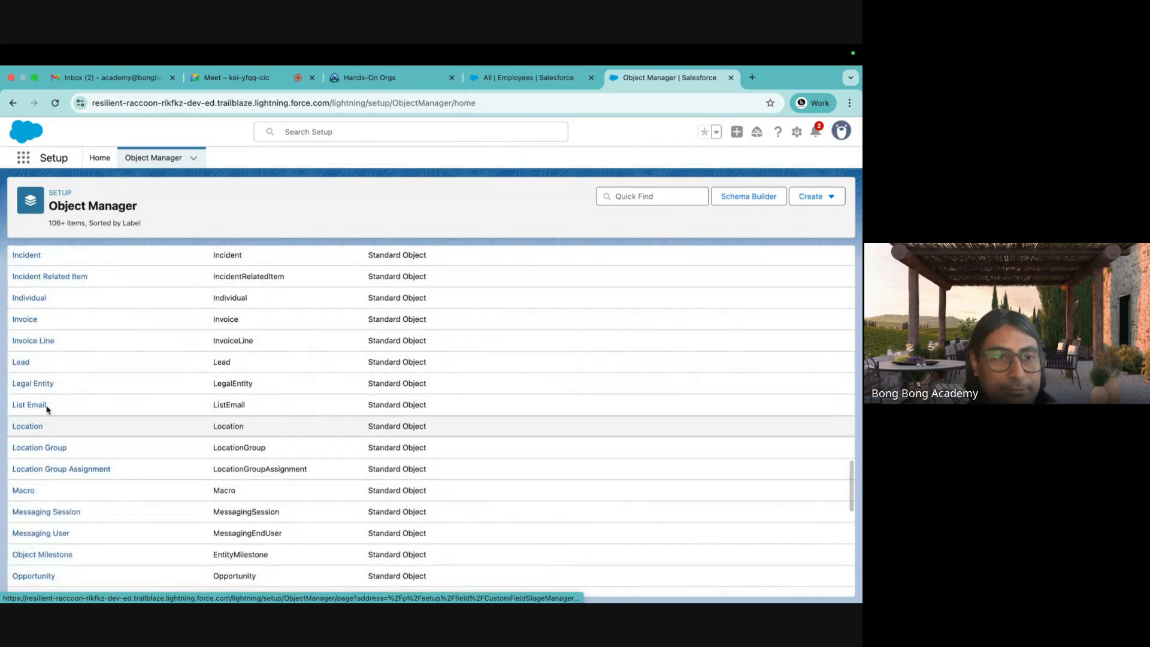
{"action": "scroll", "coordinate": [42, 358], "scroll_direction": "up", "scroll_amount": 3}
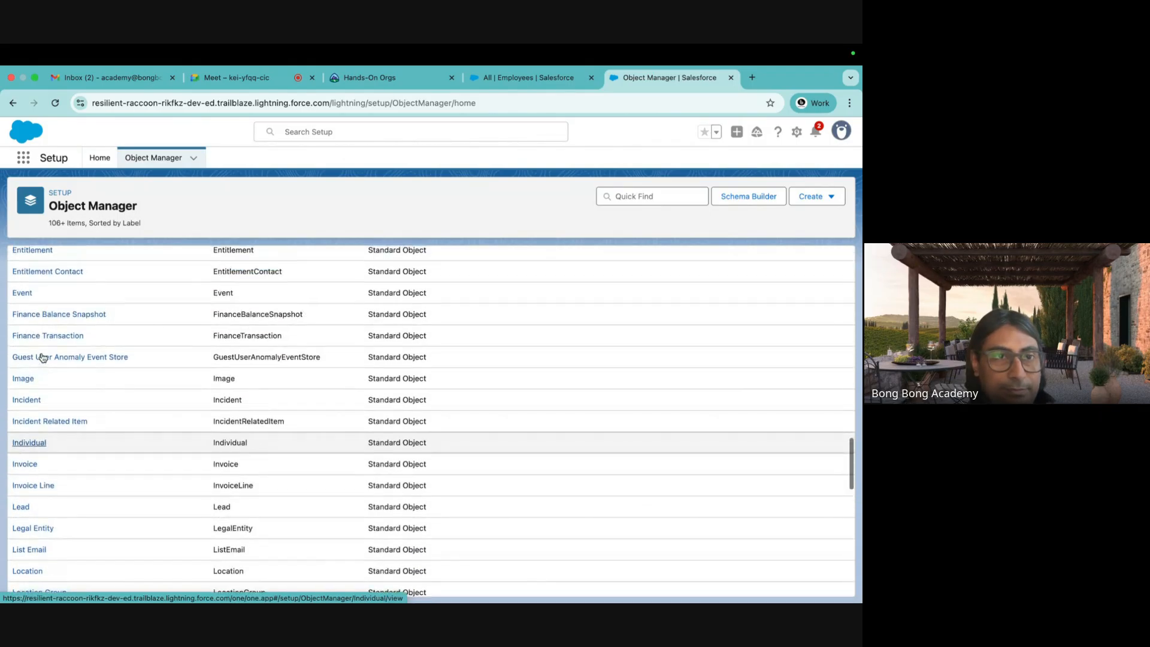
{"action": "scroll", "coordinate": [24, 258], "scroll_direction": "up", "scroll_amount": 2}
{"action": "left_click", "coordinate": [30, 259]}
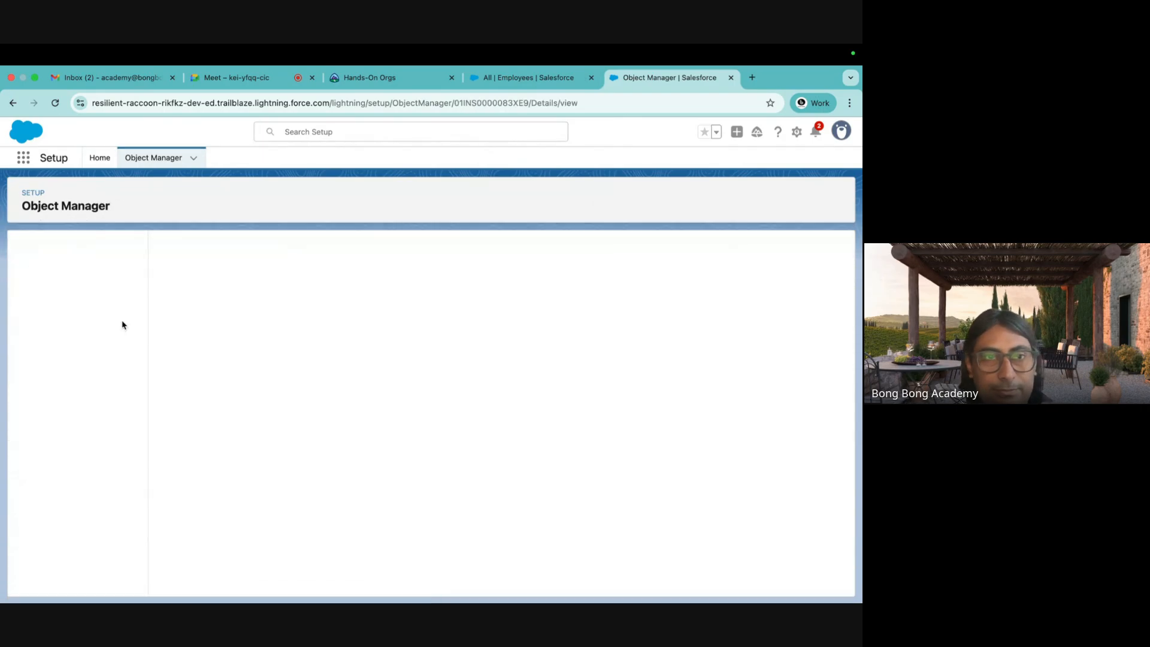
{"action": "left_click", "coordinate": [107, 273]}
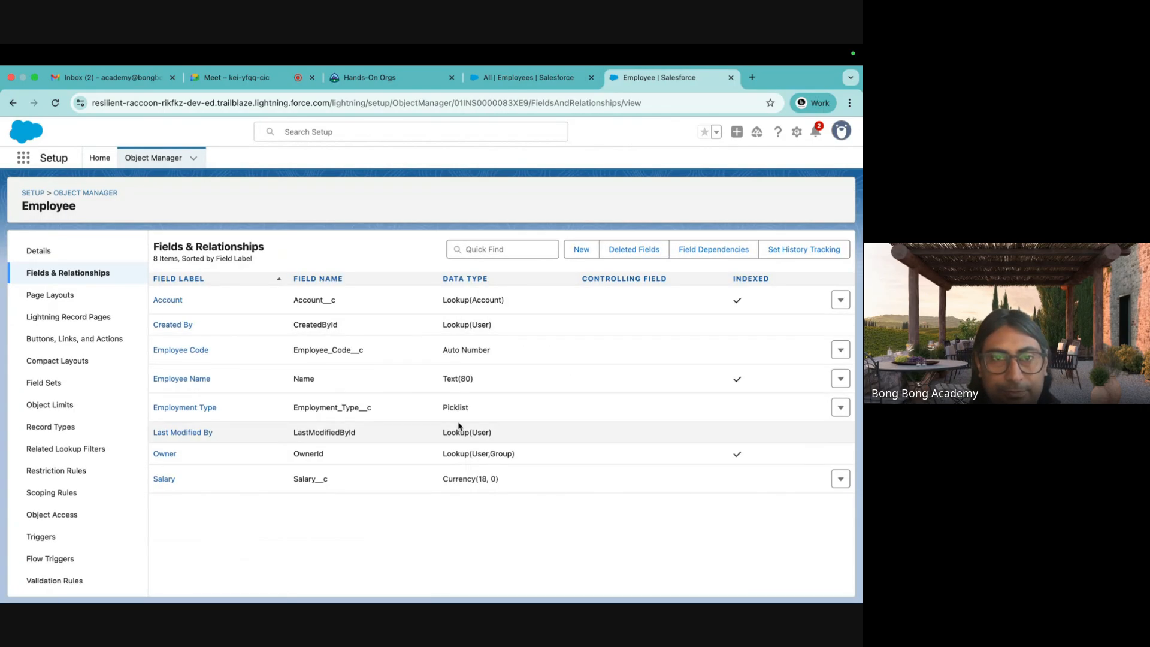
Change the Account field's type to Master-Detail Relationship and save it.
{"action": "left_click", "coordinate": [839, 303]}
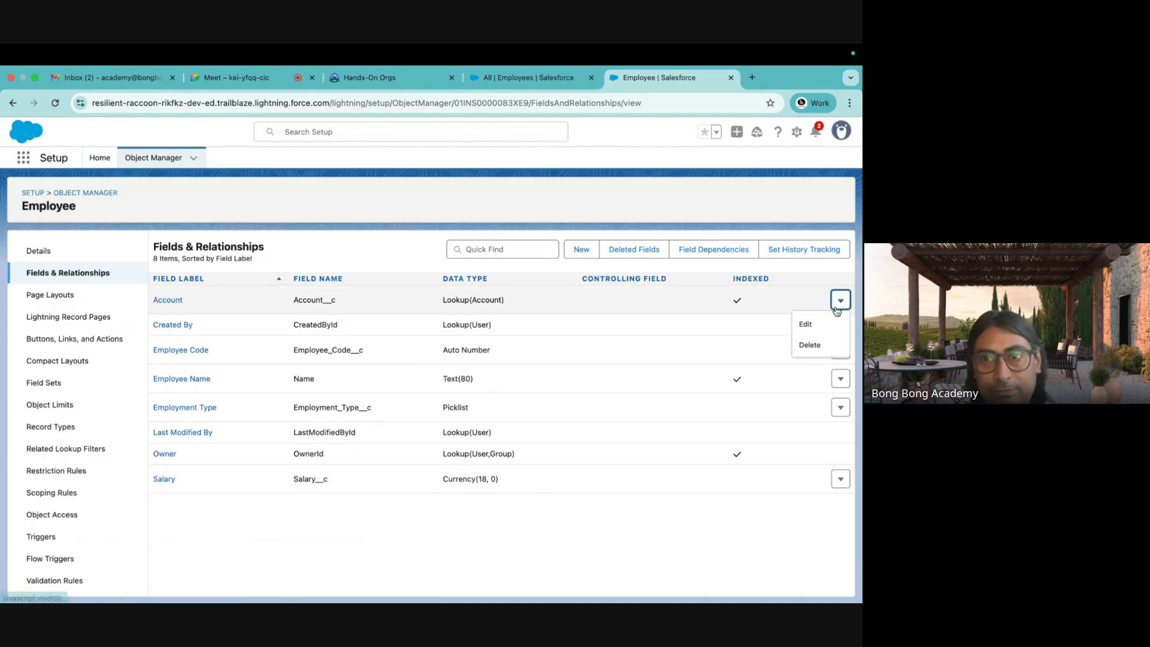
{"action": "left_click", "coordinate": [805, 324]}
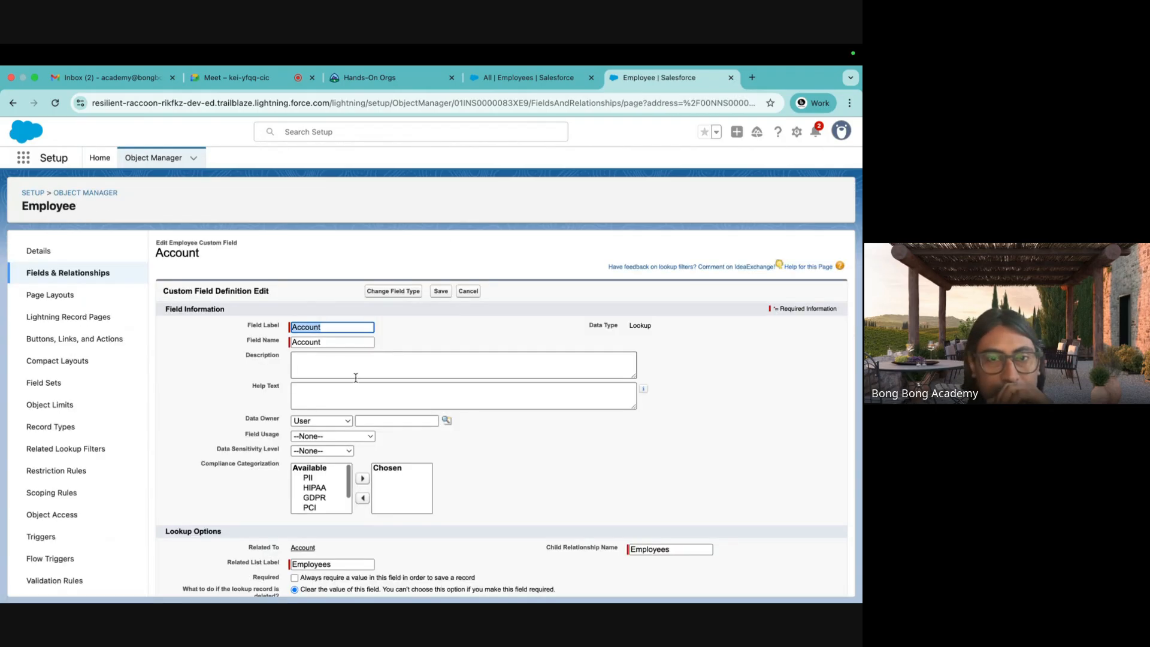
{"action": "scroll", "coordinate": [389, 407], "scroll_direction": "down", "scroll_amount": 3}
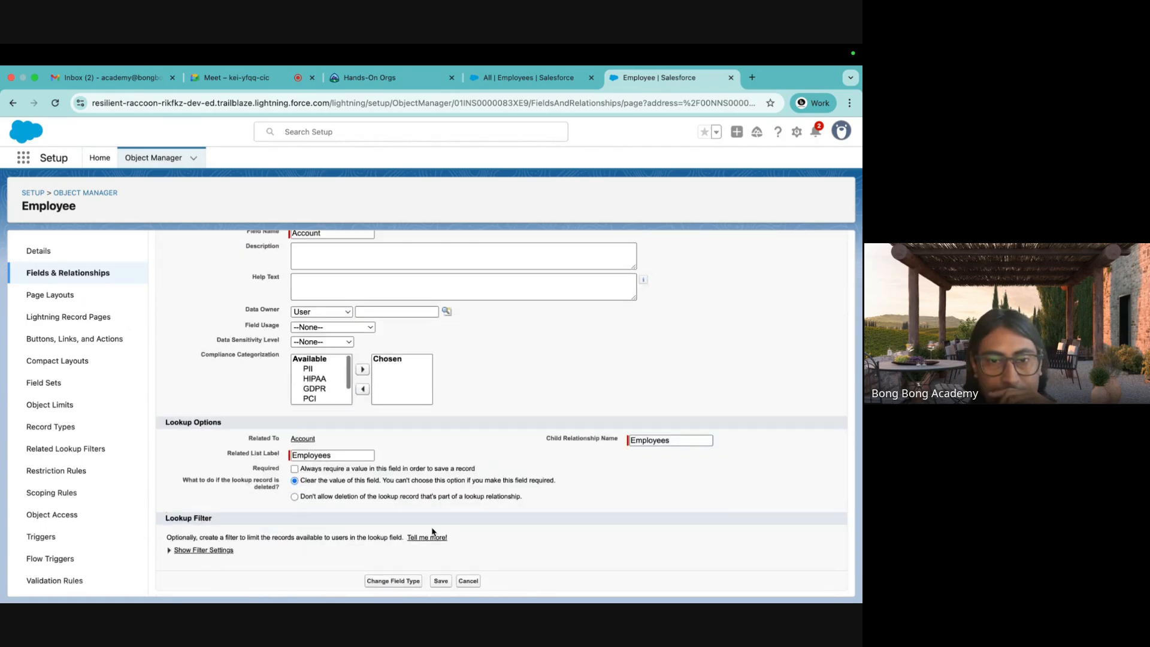
{"action": "scroll", "coordinate": [380, 443], "scroll_direction": "up", "scroll_amount": 5}
{"action": "left_click", "coordinate": [378, 290]}
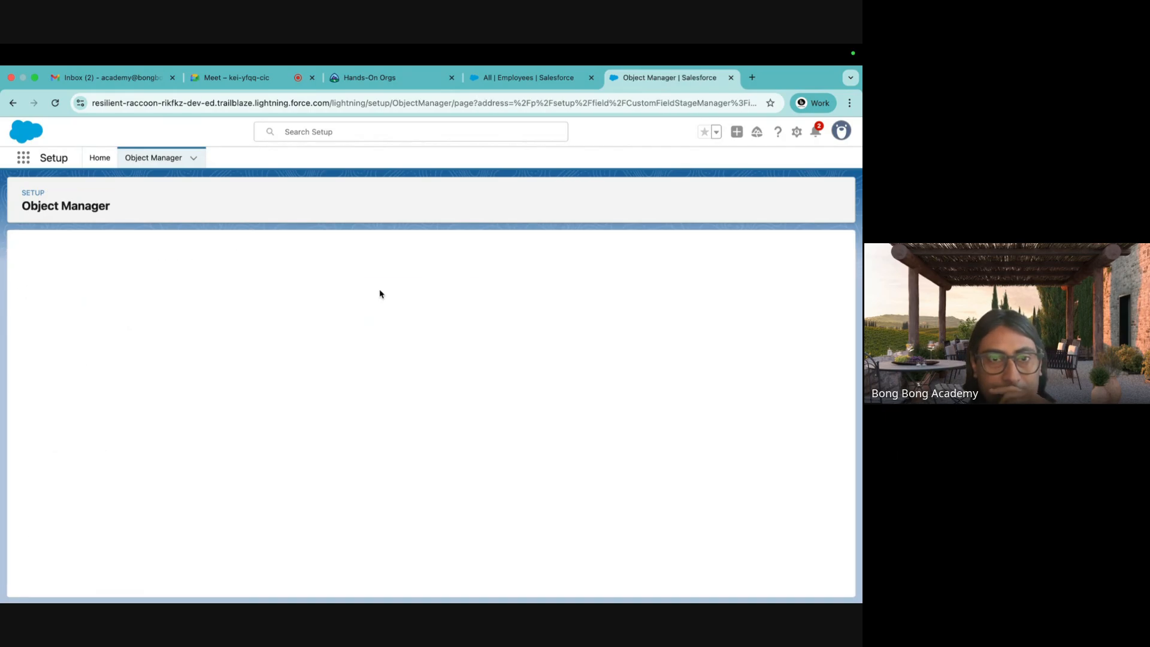
{"action": "left_click", "coordinate": [100, 422]}
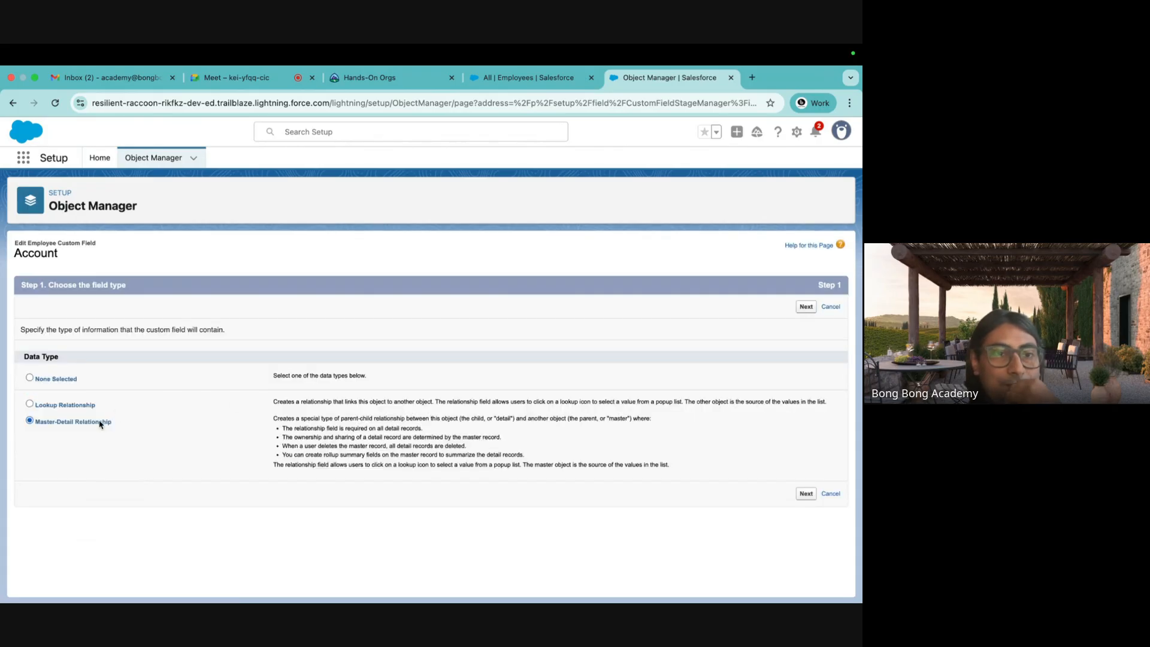
{"action": "left_click", "coordinate": [807, 493]}
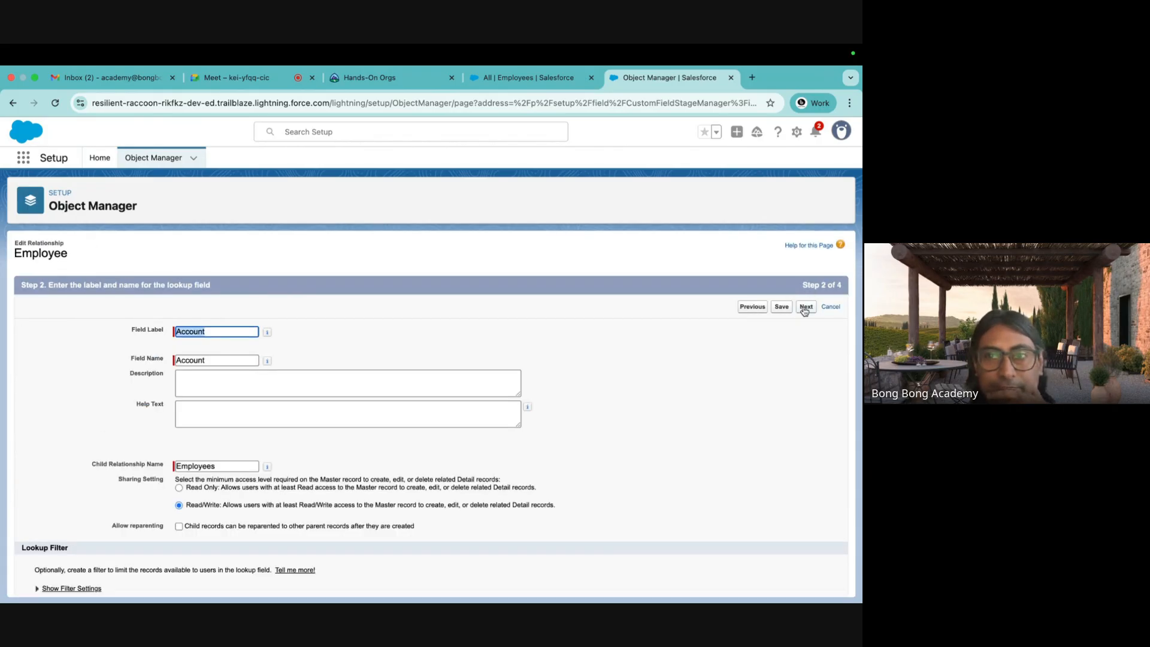
{"action": "left_click", "coordinate": [781, 309]}
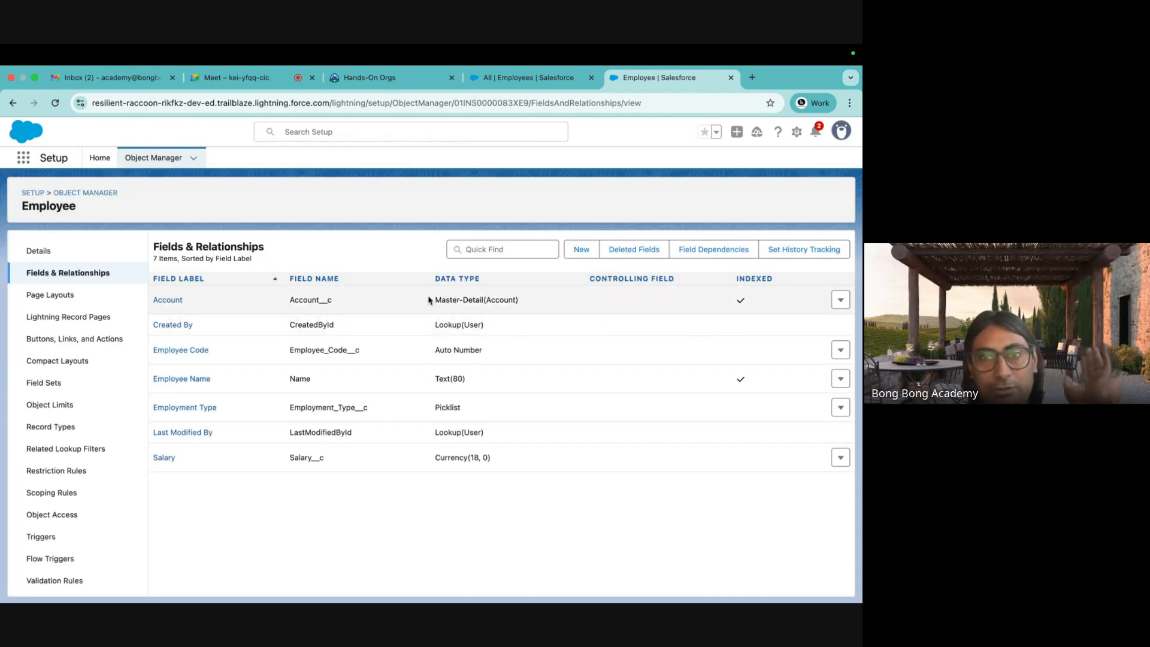
Note Account's new Master-Detail(Account) type, then return to the Object Manager object list.
{"action": "left_click_drag", "start_coordinate": [433, 300], "coordinate": [535, 302]}
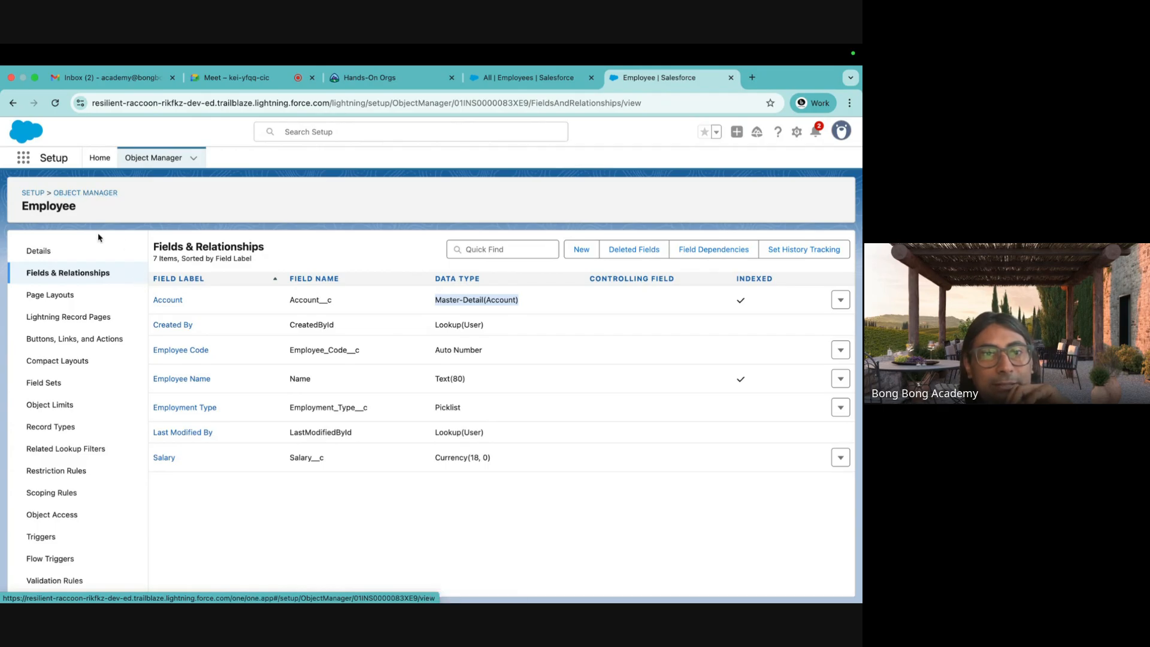
{"action": "left_click", "coordinate": [90, 194]}
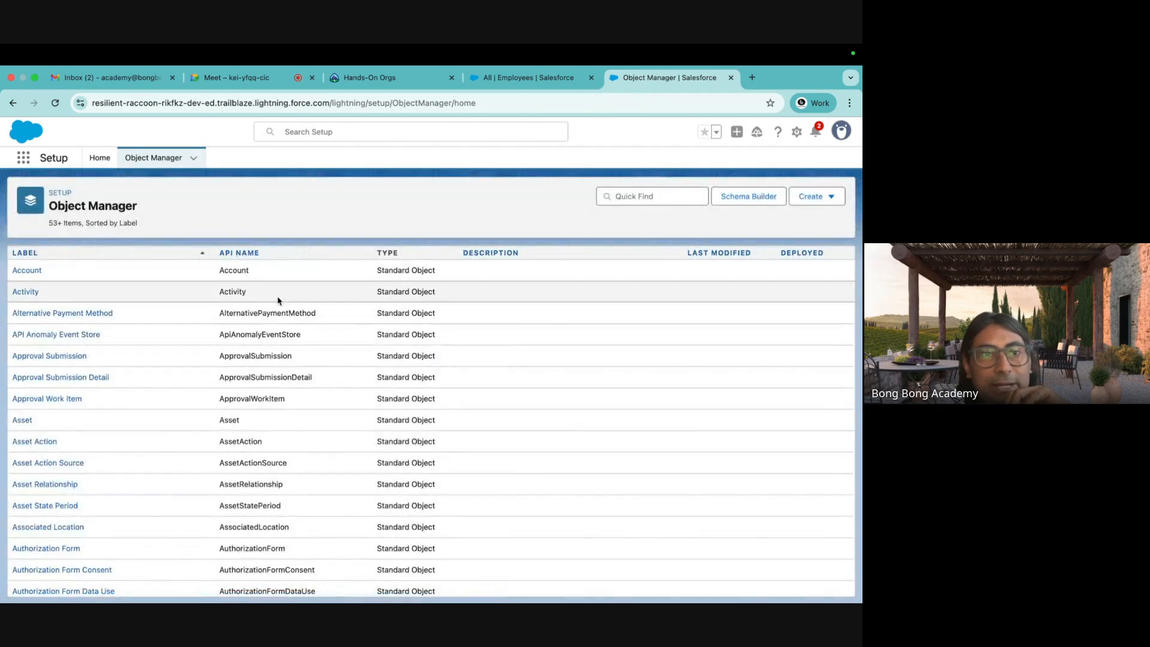
Start a new custom field on Account with the Roll-Up Summary field type.
{"action": "left_click", "coordinate": [31, 272]}
{"action": "left_click", "coordinate": [48, 274]}
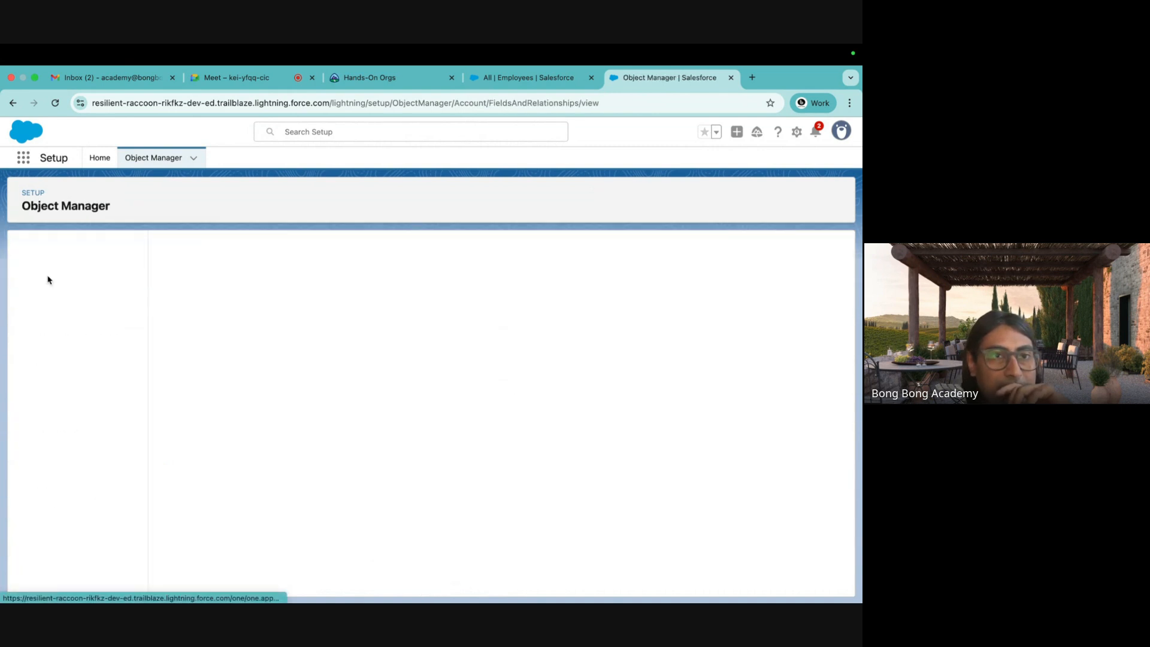
{"action": "left_click", "coordinate": [581, 249]}
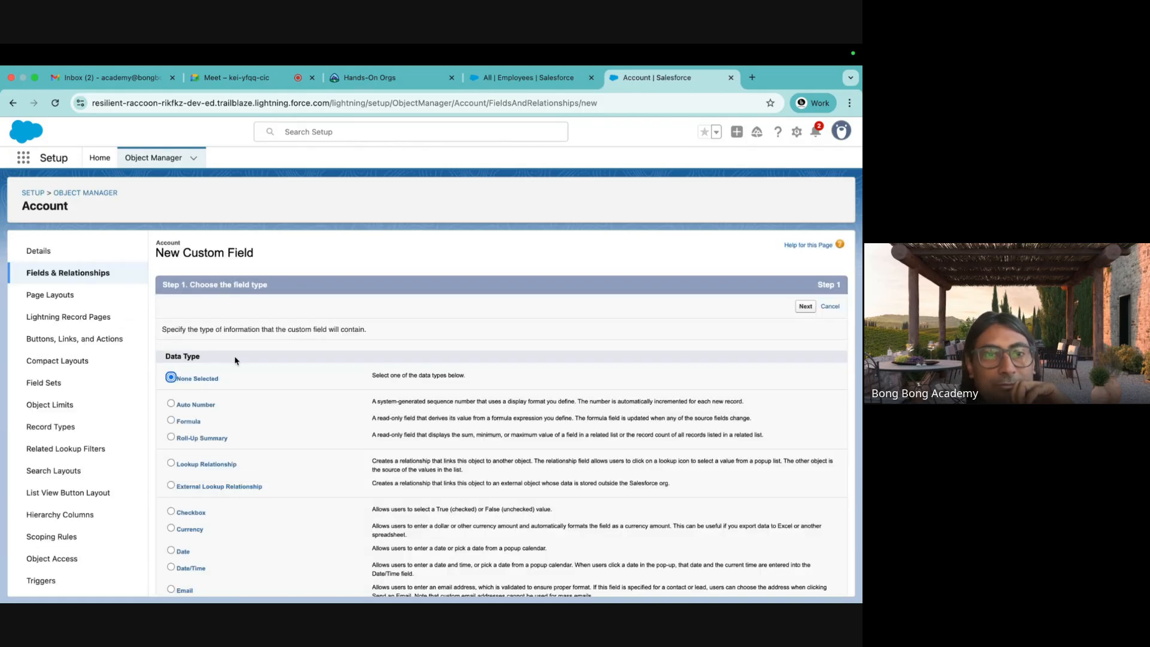
{"action": "scroll", "coordinate": [238, 361], "scroll_direction": "down", "scroll_amount": 3}
{"action": "left_click_drag", "start_coordinate": [179, 360], "coordinate": [238, 361]}
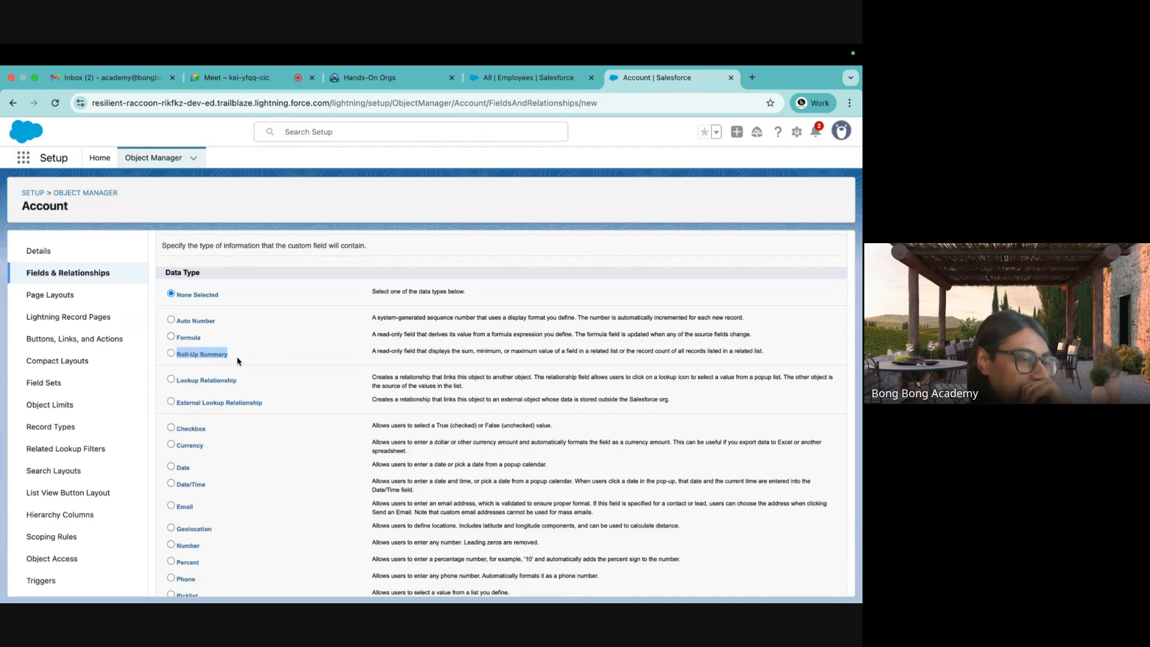
{"action": "left_click", "coordinate": [170, 353]}
{"action": "scroll", "coordinate": [445, 394], "scroll_direction": "down", "scroll_amount": 5}
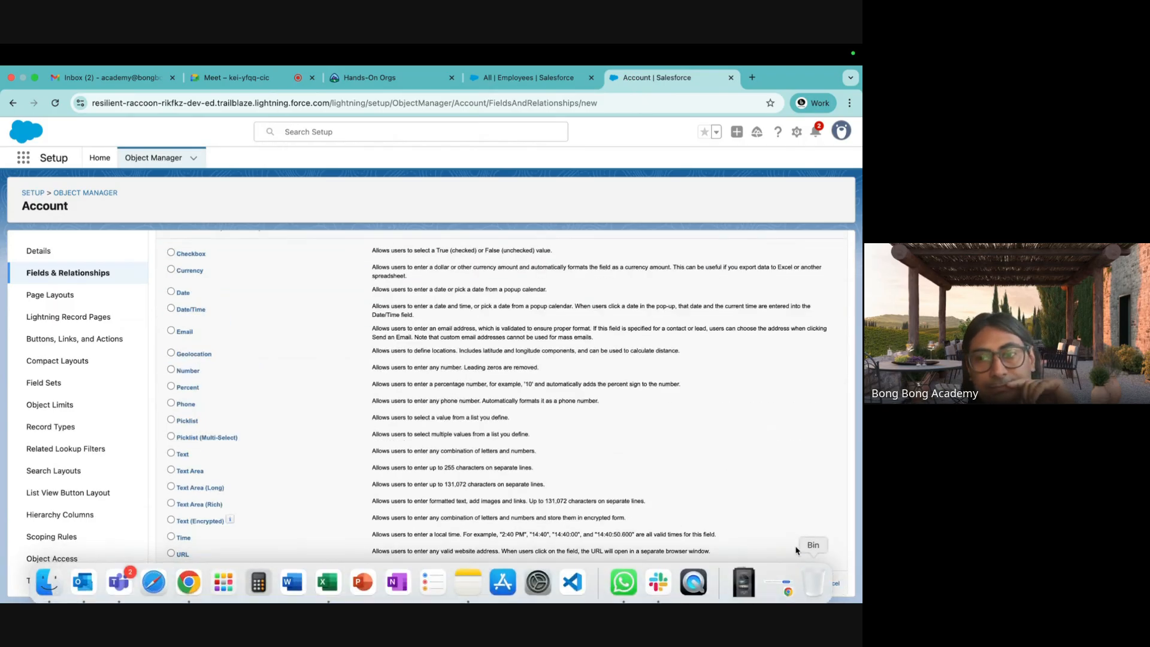
{"action": "left_click", "coordinate": [804, 585]}
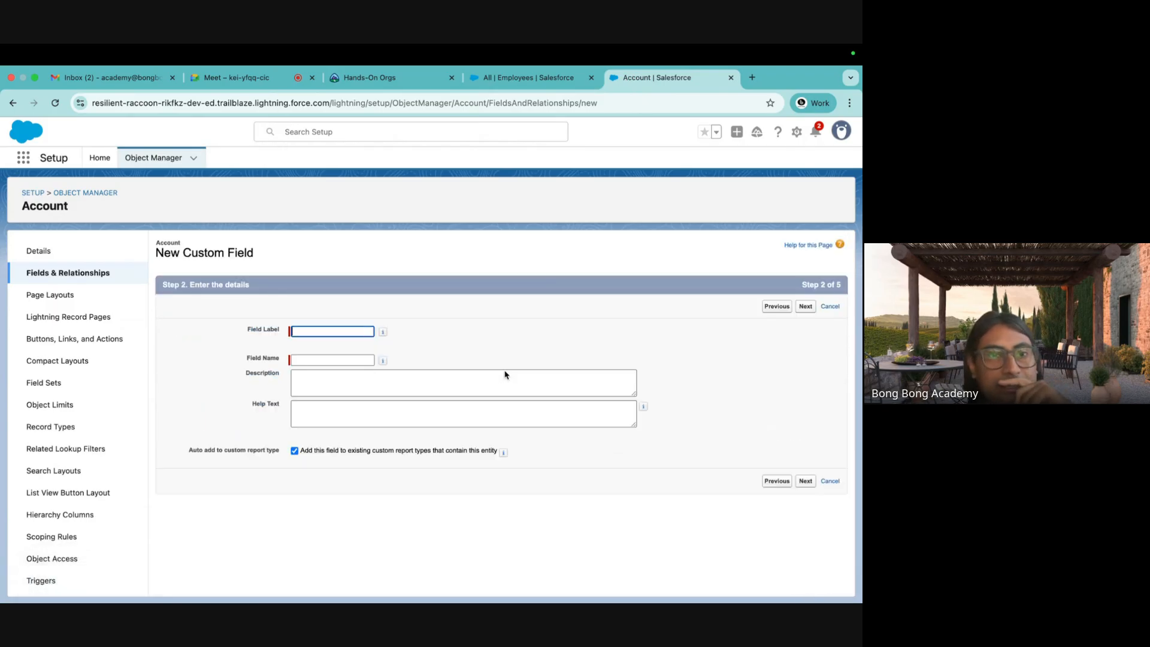
Enter Rollup as the field label and name, then continue to the calculation step.
{"action": "left_click", "coordinate": [300, 330]}
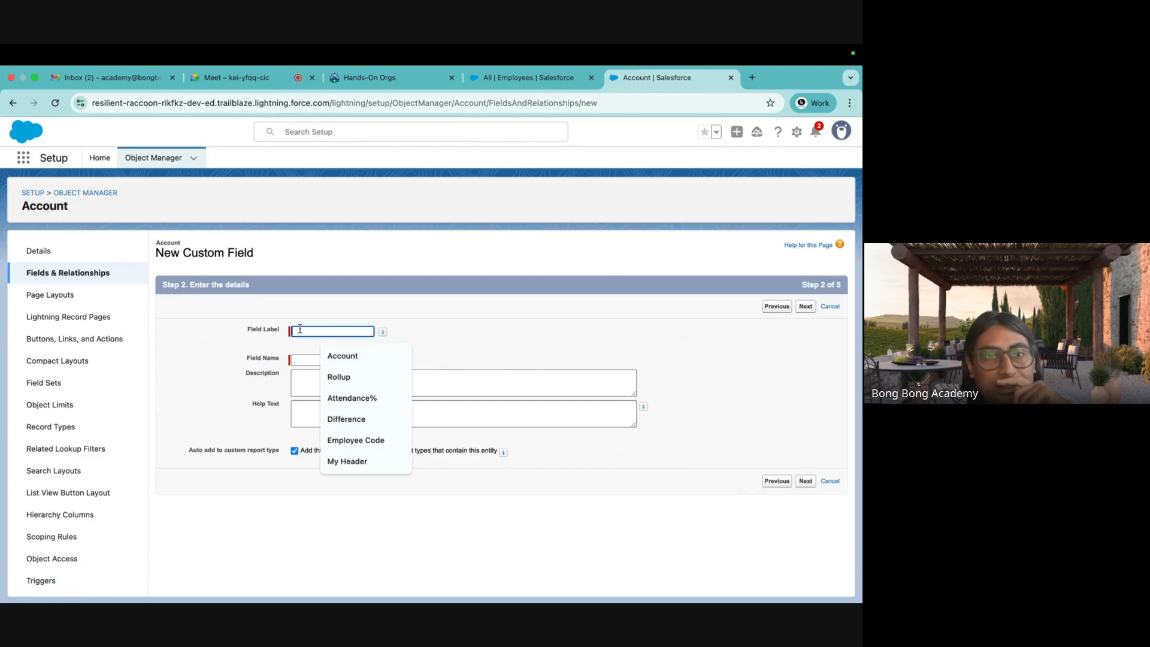
{"action": "left_click", "coordinate": [339, 377]}
{"action": "left_click", "coordinate": [321, 360]}
{"action": "left_click", "coordinate": [479, 352]}
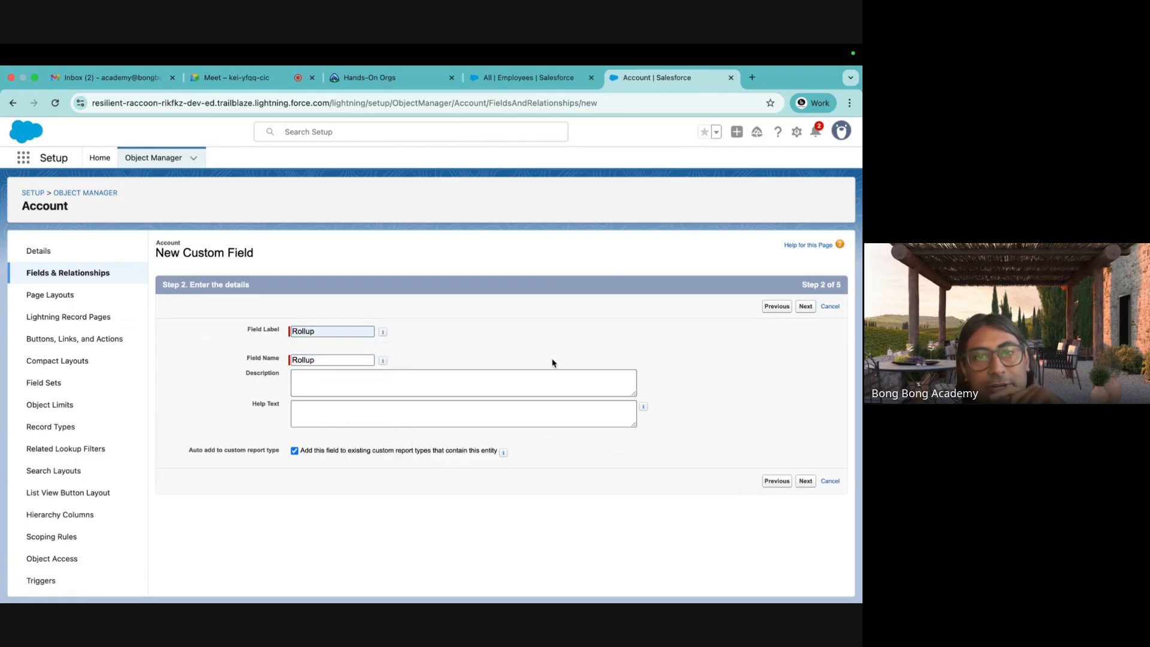
{"action": "left_click", "coordinate": [806, 482]}
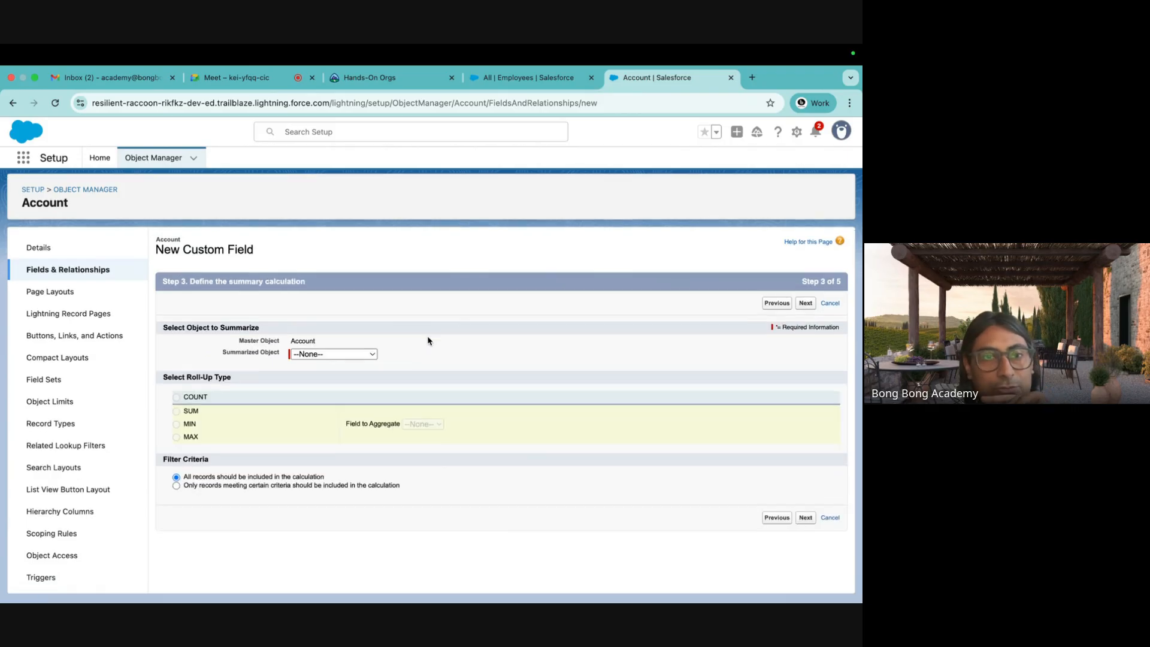
Summarize Employees with a SUM roll-up of the Salary field.
{"action": "left_click", "coordinate": [332, 357]}
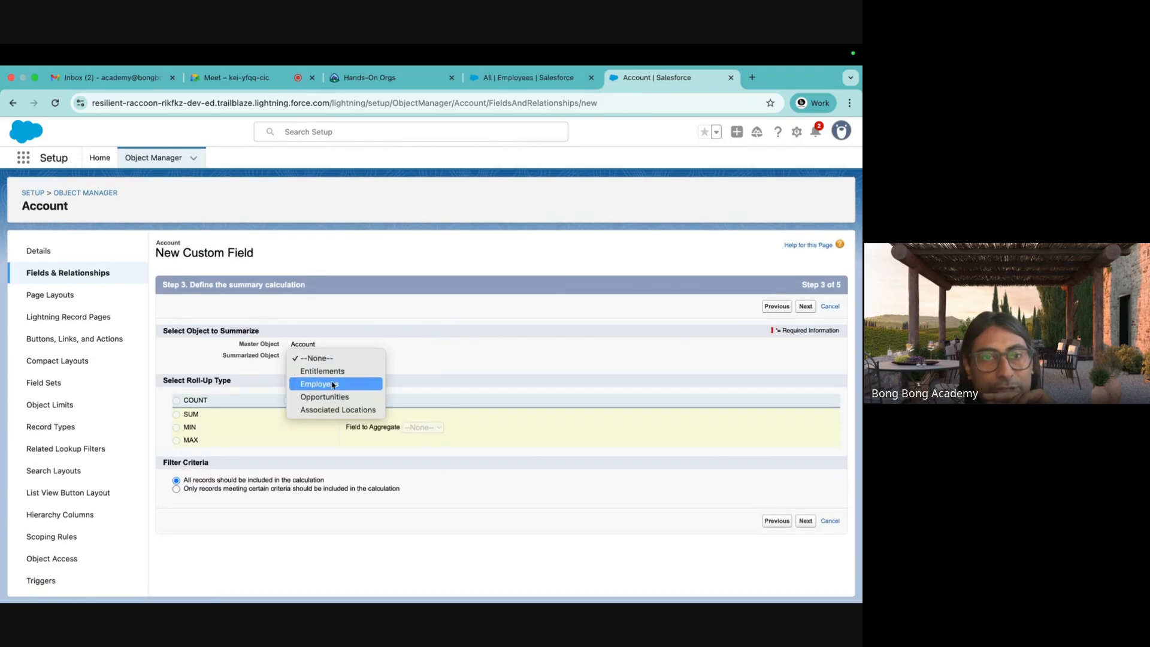
{"action": "left_click", "coordinate": [327, 384]}
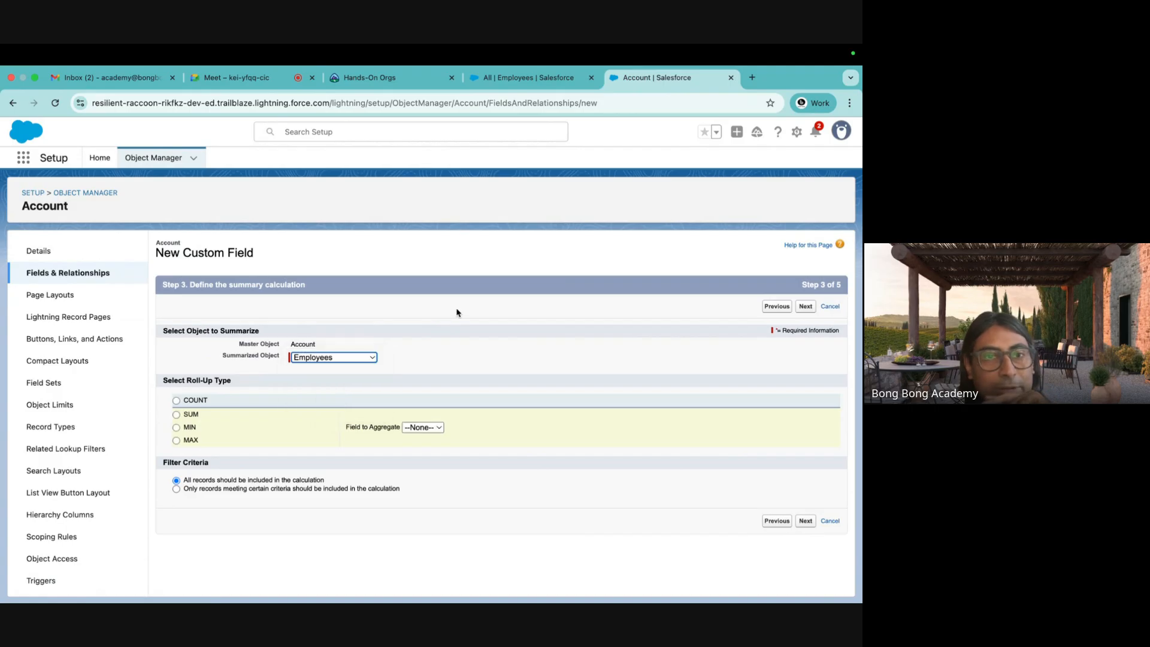
{"action": "left_click", "coordinate": [176, 414]}
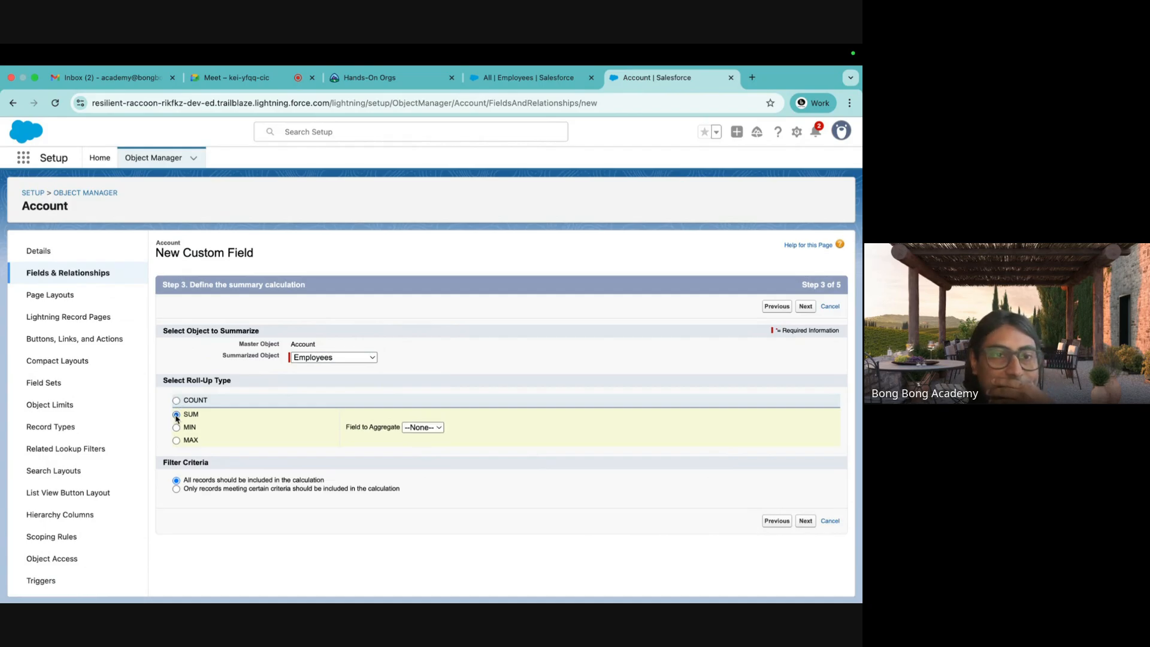
{"action": "left_click", "coordinate": [421, 428]}
{"action": "left_click", "coordinate": [423, 441]}
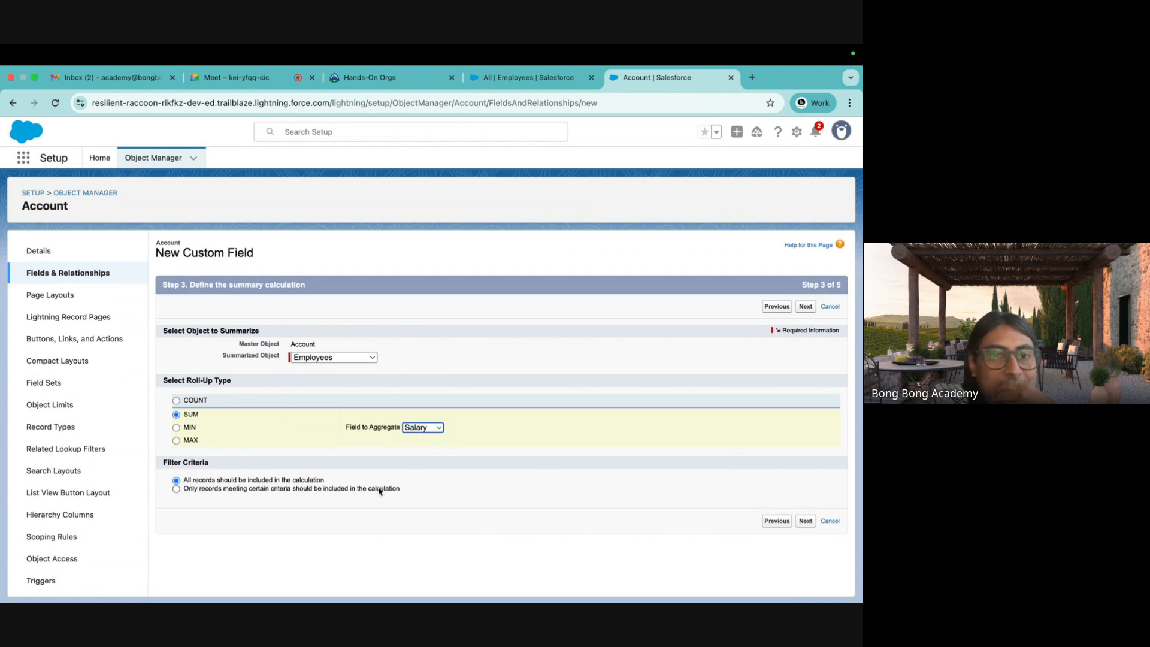
{"action": "left_click", "coordinate": [176, 427]}
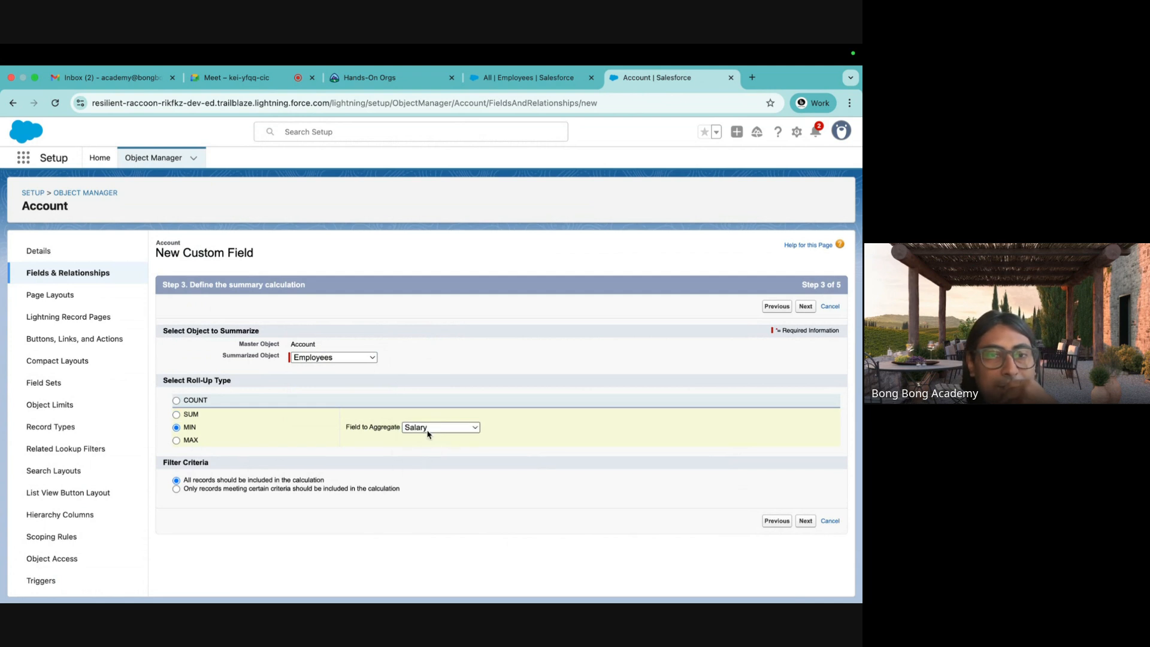
{"action": "left_click", "coordinate": [436, 431]}
{"action": "left_click", "coordinate": [177, 440]}
{"action": "left_click", "coordinate": [176, 441]}
{"action": "left_click", "coordinate": [442, 432]}
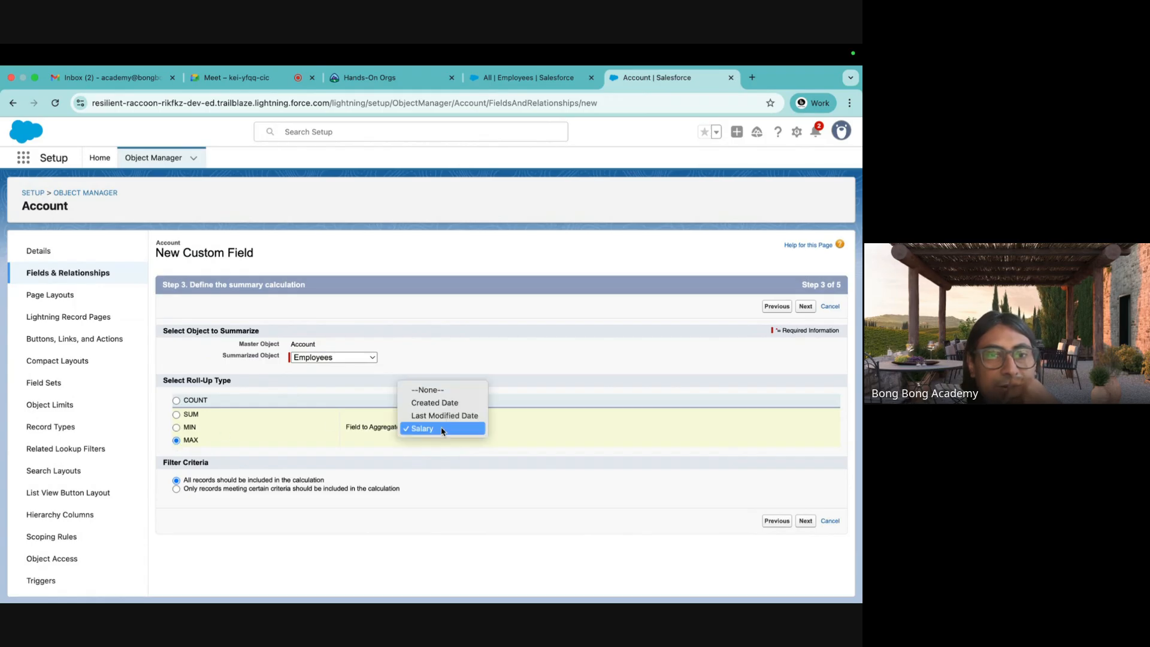
{"action": "left_click", "coordinate": [177, 417]}
{"action": "left_click", "coordinate": [176, 414]}
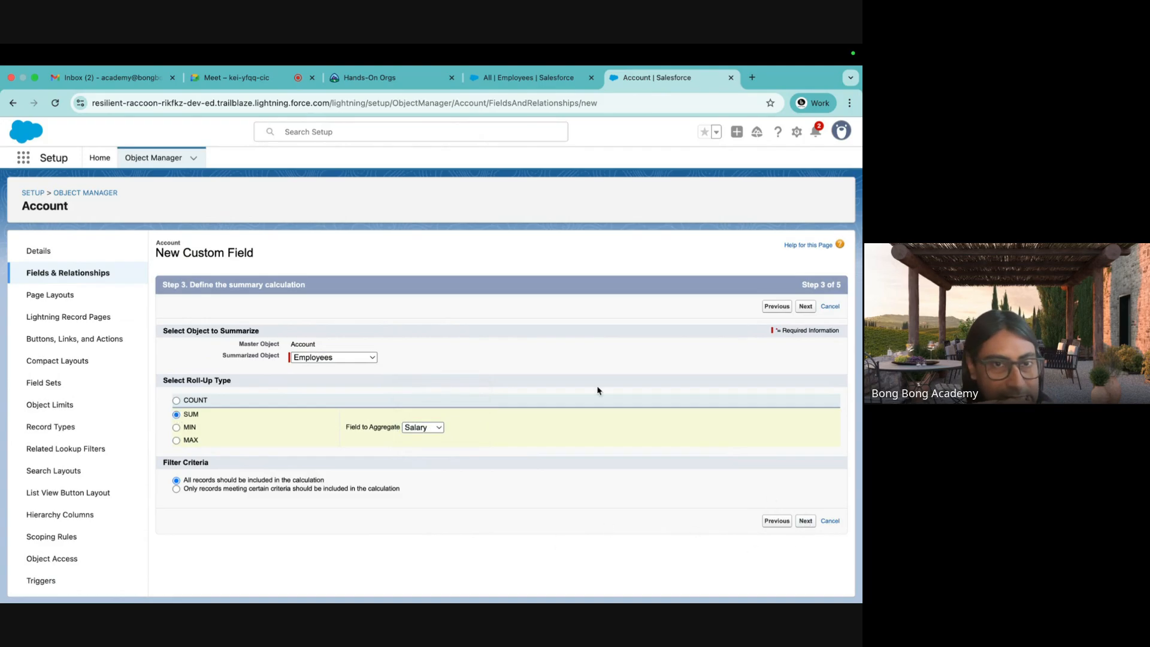
Make the Rollup field visible to all profiles and save it to all layouts.
{"action": "left_click", "coordinate": [805, 521]}
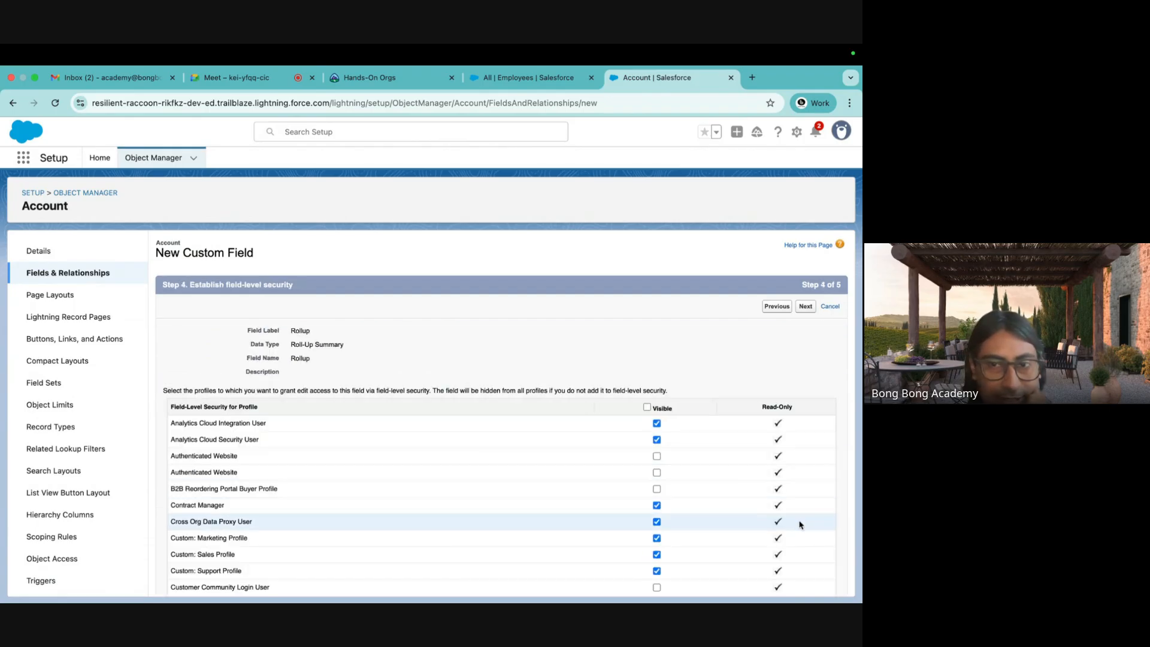
{"action": "left_click", "coordinate": [647, 407]}
{"action": "left_click", "coordinate": [804, 307]}
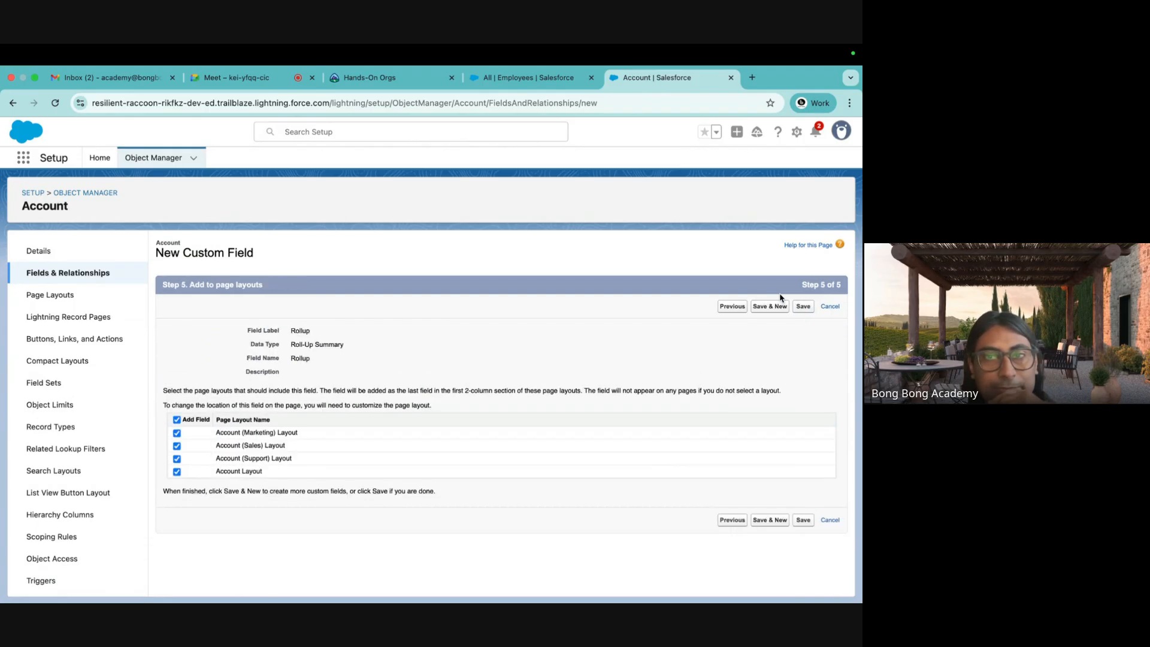
{"action": "left_click", "coordinate": [803, 307]}
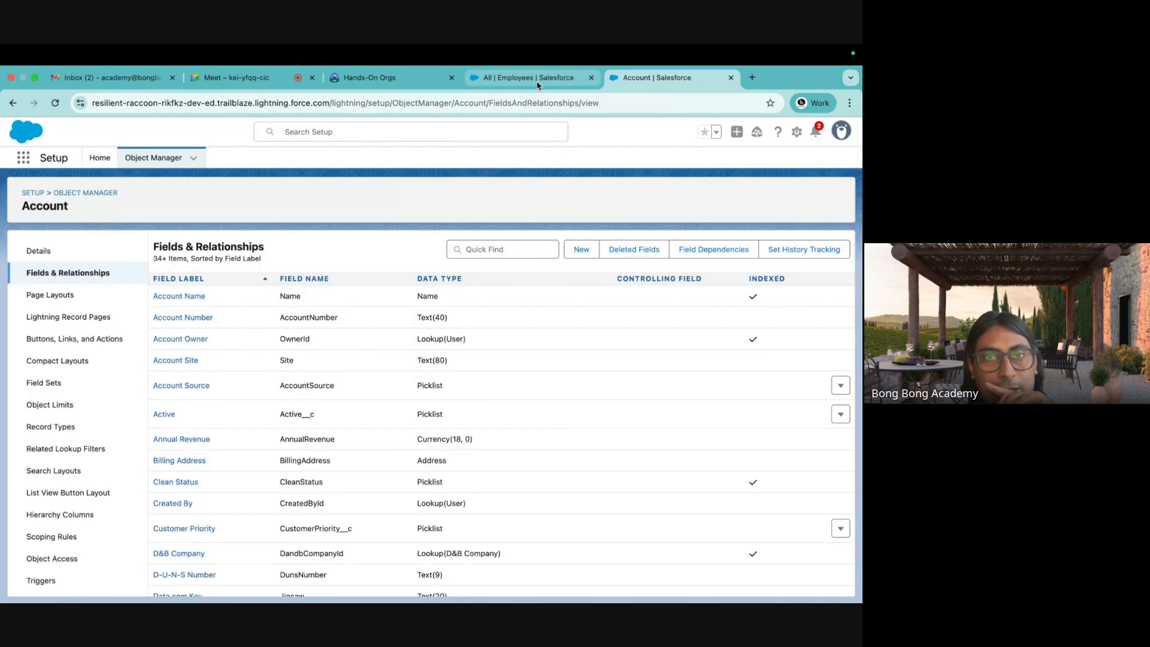
Delete the stored force.com site data for the Employees page and reload it.
{"action": "left_click", "coordinate": [537, 83]}
{"action": "left_click", "coordinate": [81, 103]}
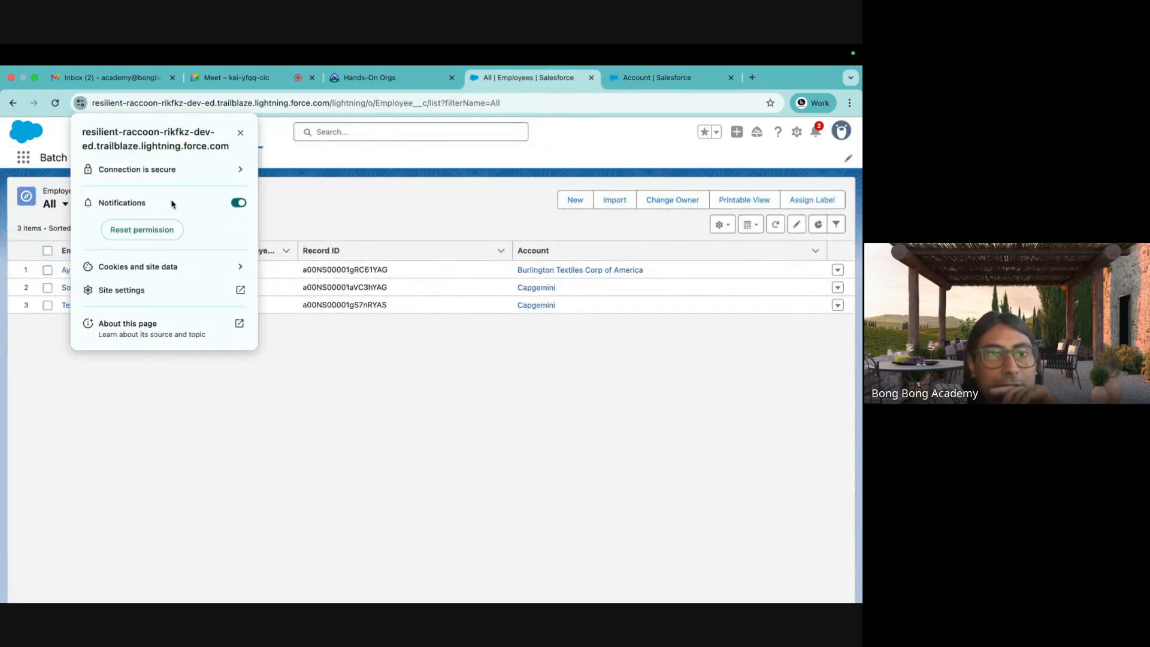
{"action": "left_click", "coordinate": [240, 267]}
{"action": "left_click", "coordinate": [244, 257]}
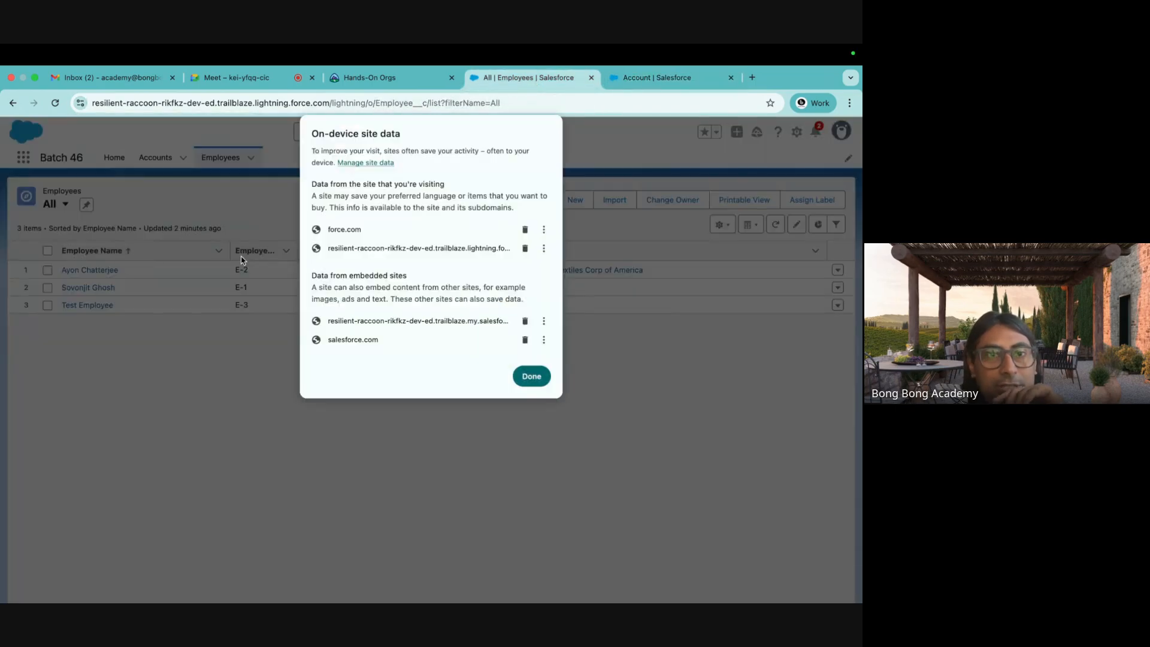
{"action": "left_click", "coordinate": [525, 230]}
{"action": "left_click", "coordinate": [525, 229]}
{"action": "left_click", "coordinate": [531, 349]}
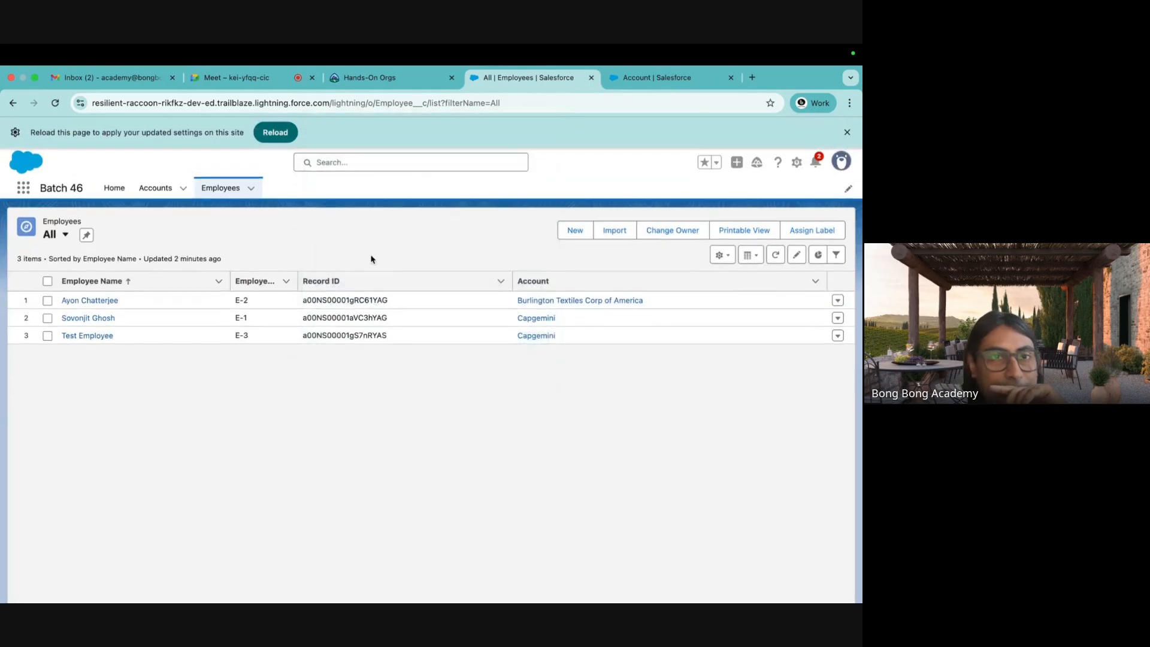
{"action": "left_click", "coordinate": [273, 134]}
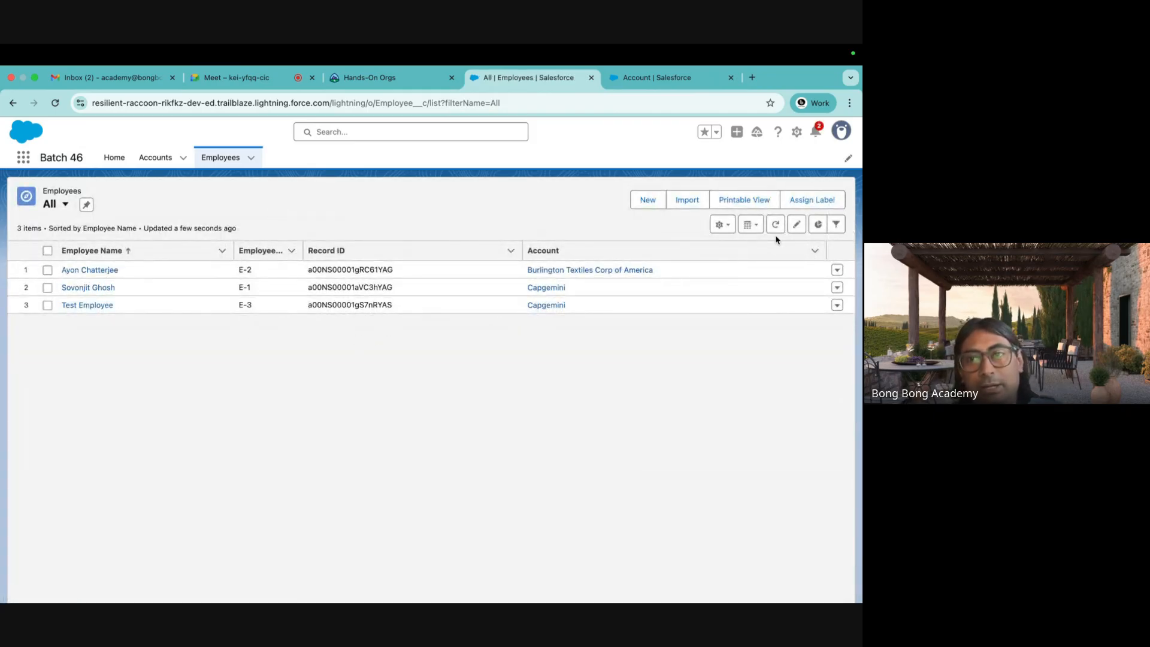
Add Salary to the All Employees list view's displayed fields and save.
{"action": "left_click", "coordinate": [722, 225]}
{"action": "left_click", "coordinate": [683, 327]}
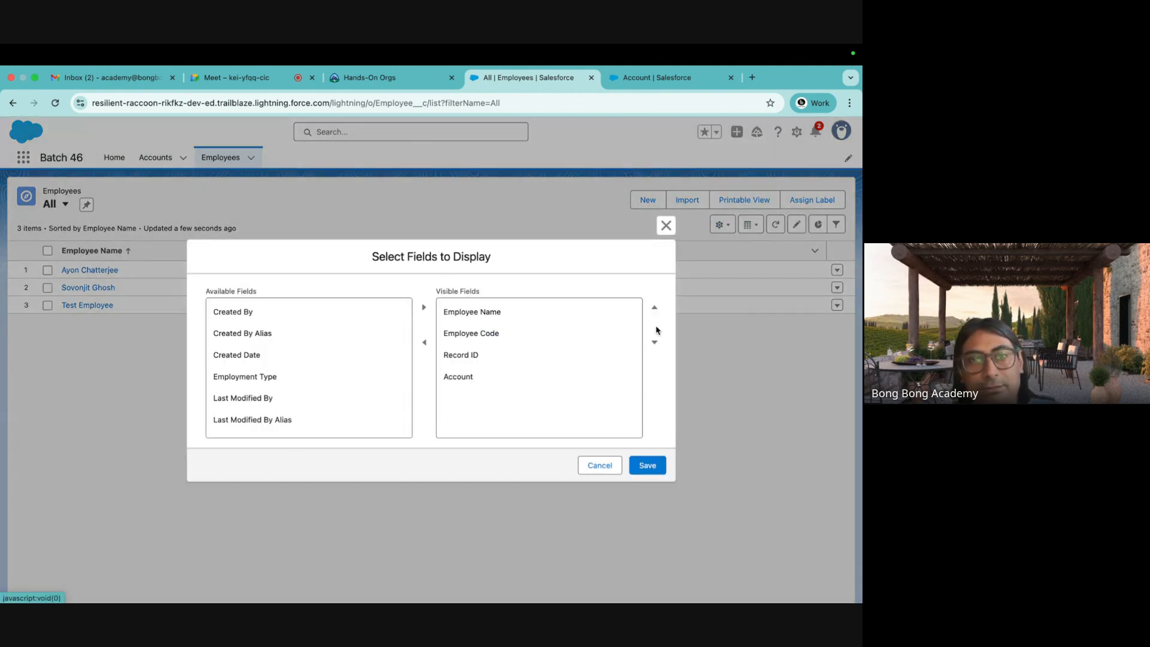
{"action": "scroll", "coordinate": [264, 359], "scroll_direction": "down", "scroll_amount": 2}
{"action": "left_click", "coordinate": [240, 423]}
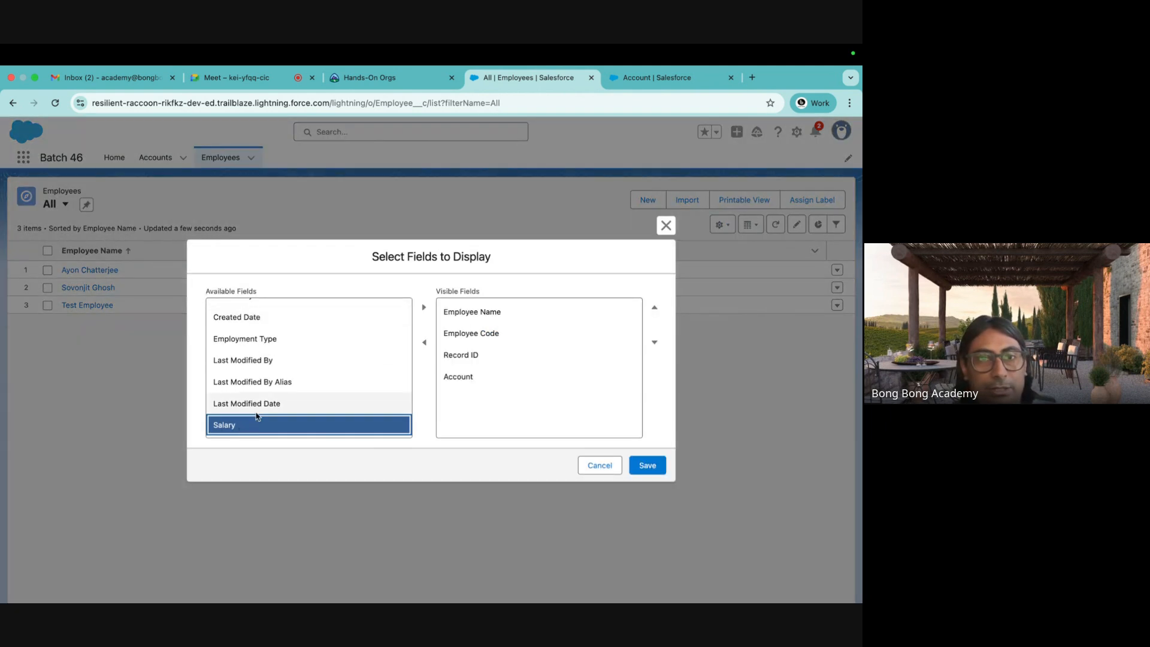
{"action": "left_click", "coordinate": [424, 308]}
{"action": "left_click", "coordinate": [653, 470]}
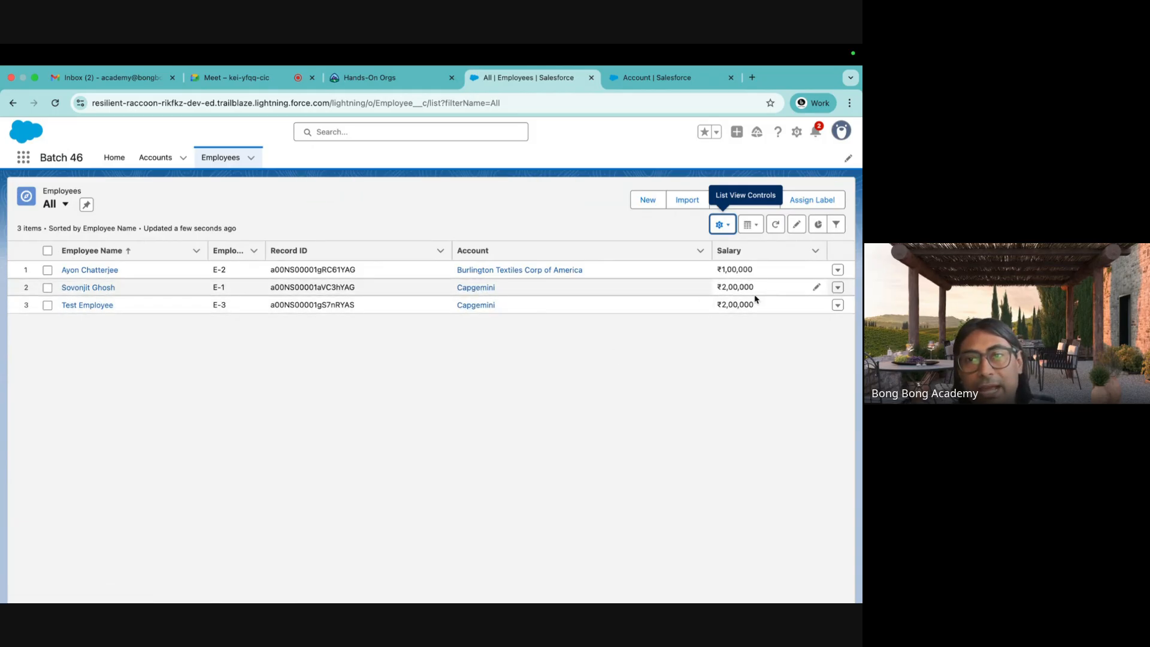
{"action": "left_click", "coordinate": [476, 288]}
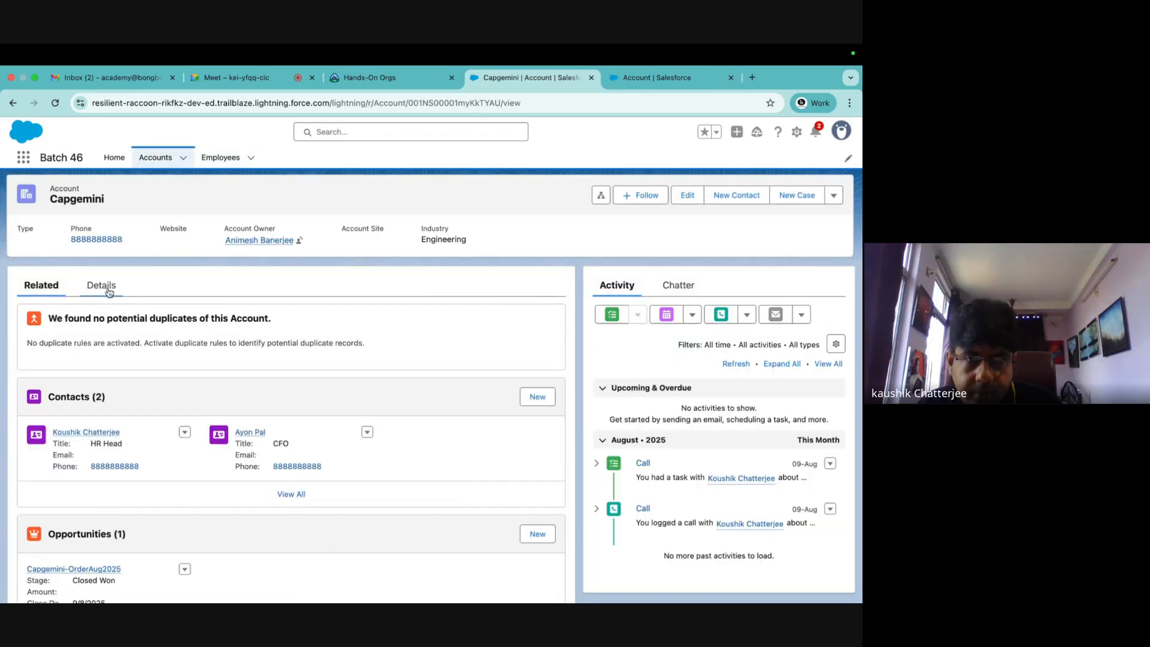
{"action": "left_click", "coordinate": [100, 285]}
{"action": "scroll", "coordinate": [218, 412], "scroll_direction": "down", "scroll_amount": 5}
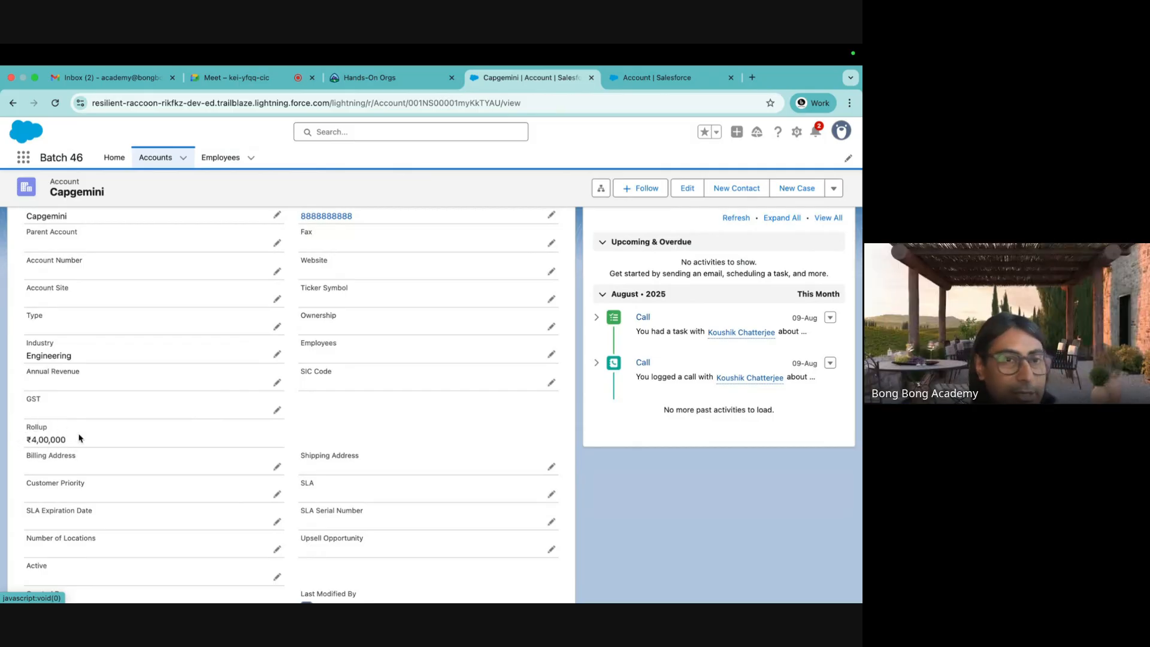
{"action": "left_click", "coordinate": [12, 103]}
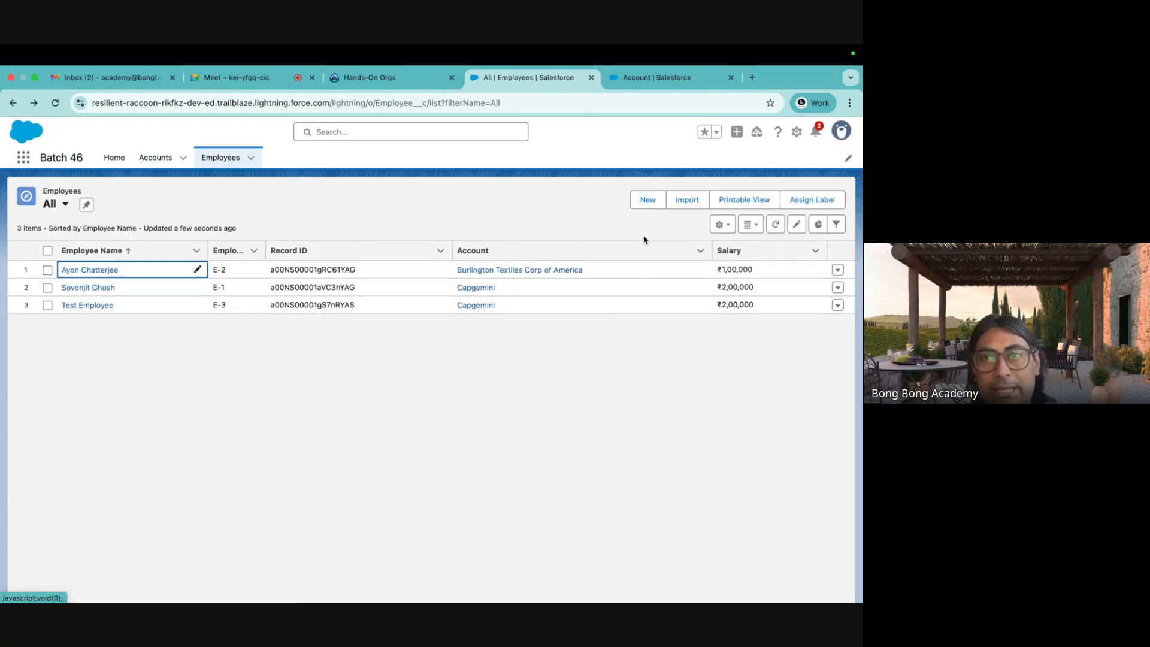
Start a new employee from the Capgemini account's Employees related list.
{"action": "left_click", "coordinate": [646, 203]}
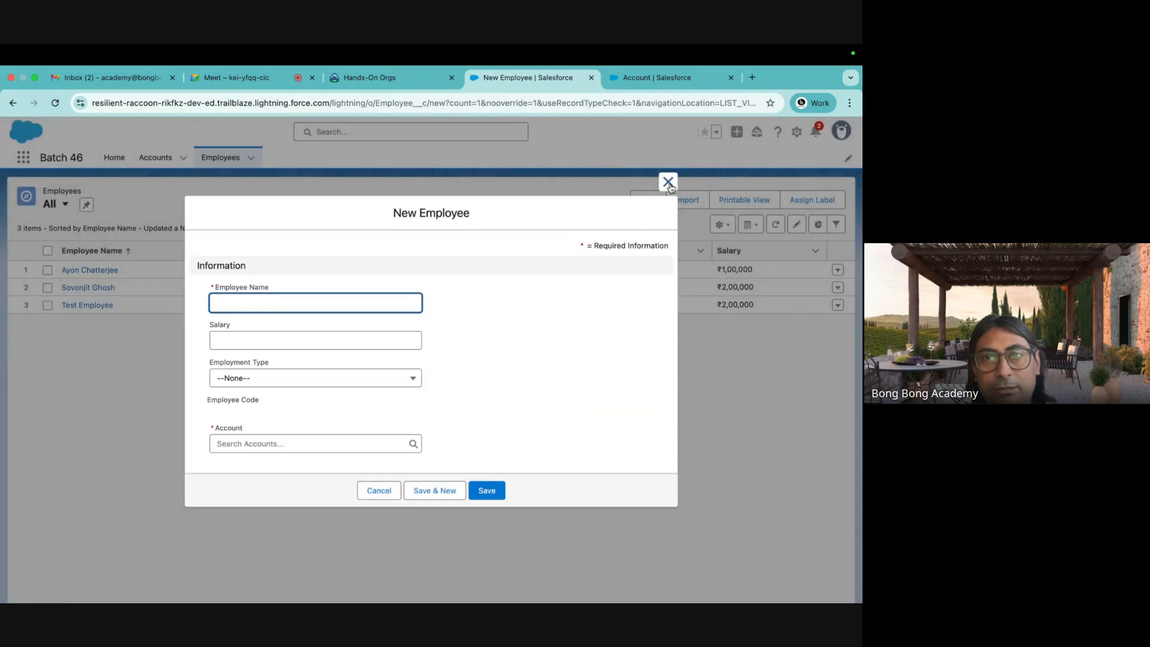
{"action": "left_click", "coordinate": [667, 181]}
{"action": "left_click", "coordinate": [475, 305]}
{"action": "scroll", "coordinate": [197, 365], "scroll_direction": "down", "scroll_amount": 10}
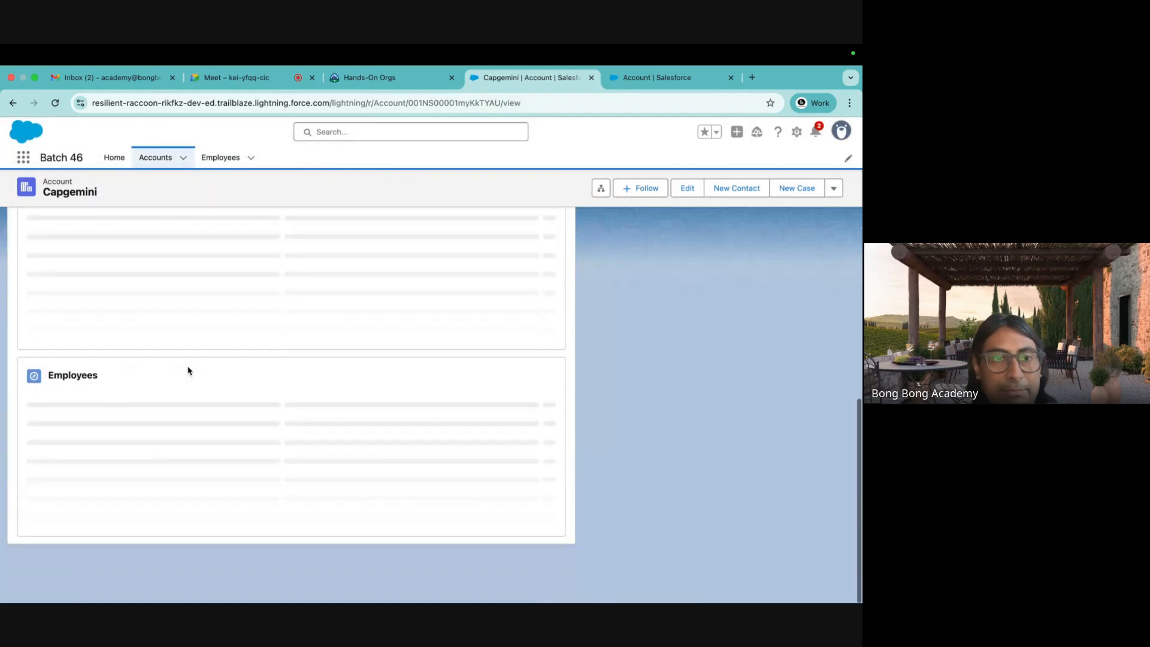
{"action": "scroll", "coordinate": [216, 429], "scroll_direction": "down", "scroll_amount": 3}
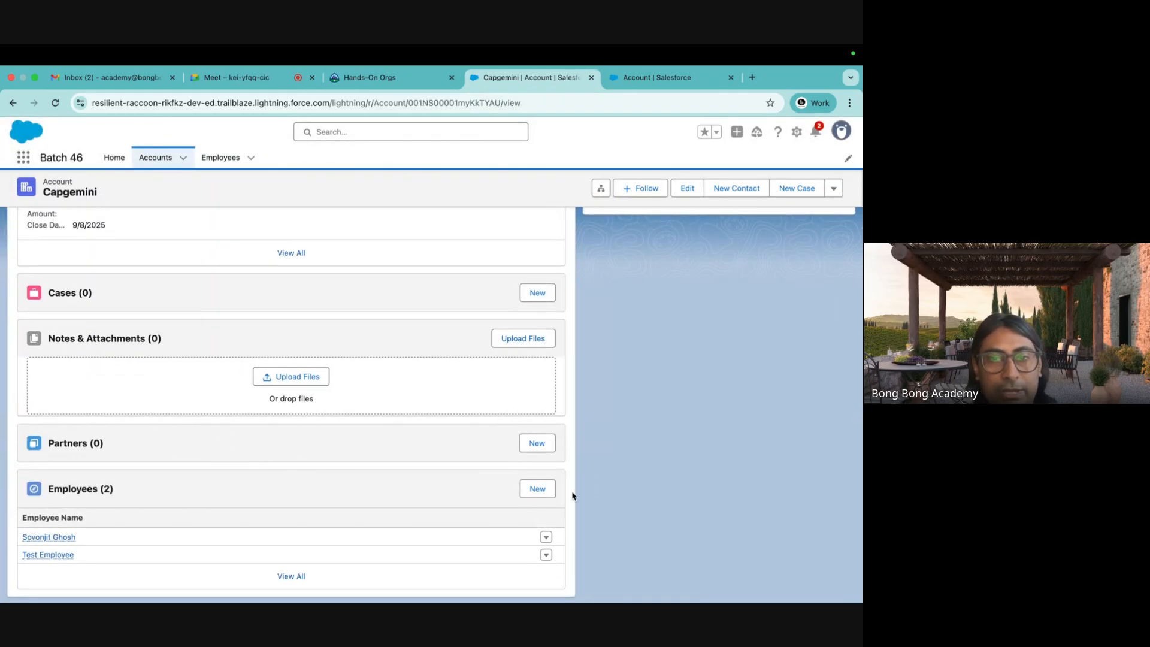
{"action": "left_click", "coordinate": [541, 494]}
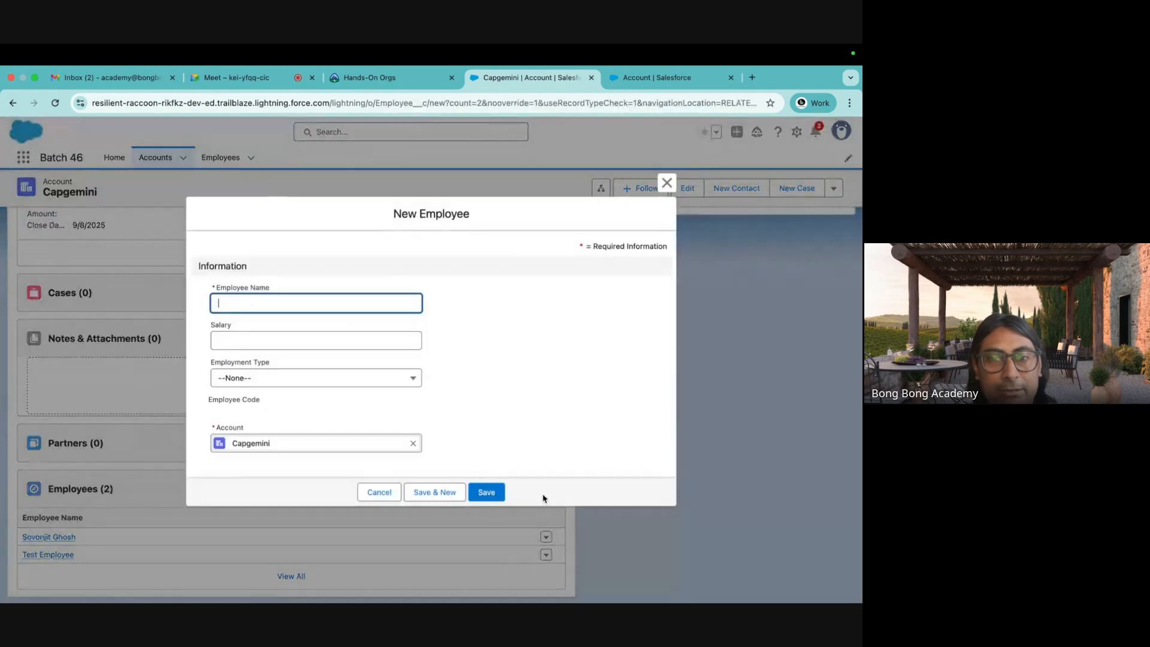
Save Test Employee 2 with salary 100000, then view the account's Details.
{"action": "left_click", "coordinate": [261, 304]}
{"action": "left_click", "coordinate": [299, 332]}
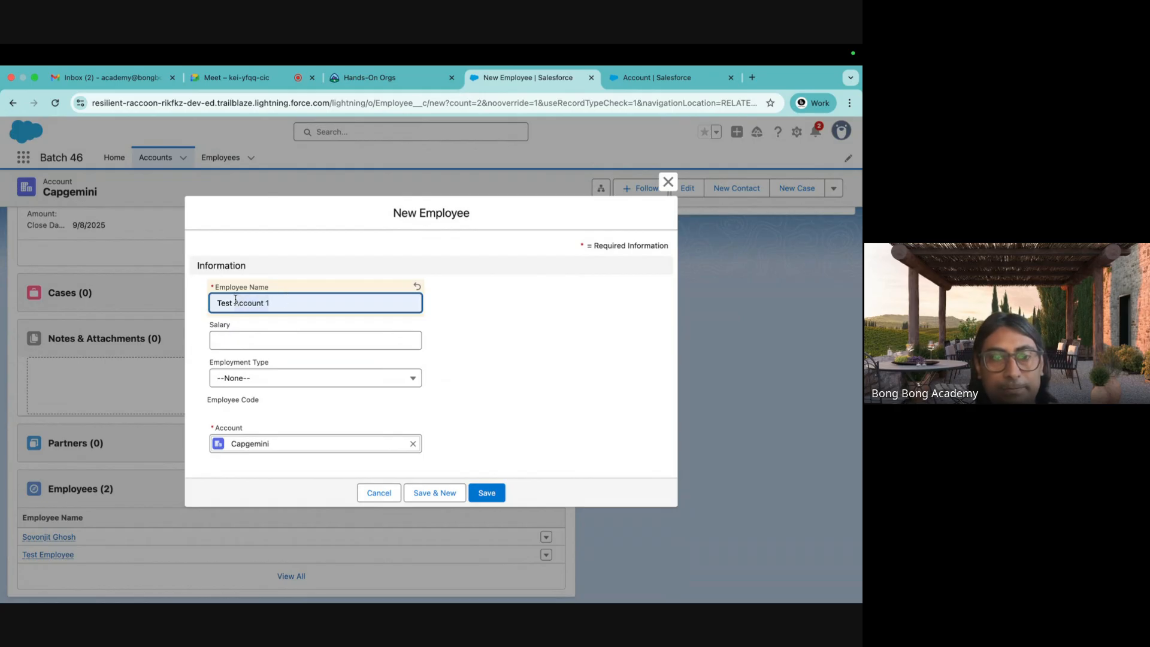
{"action": "type", "text": "Employee"}
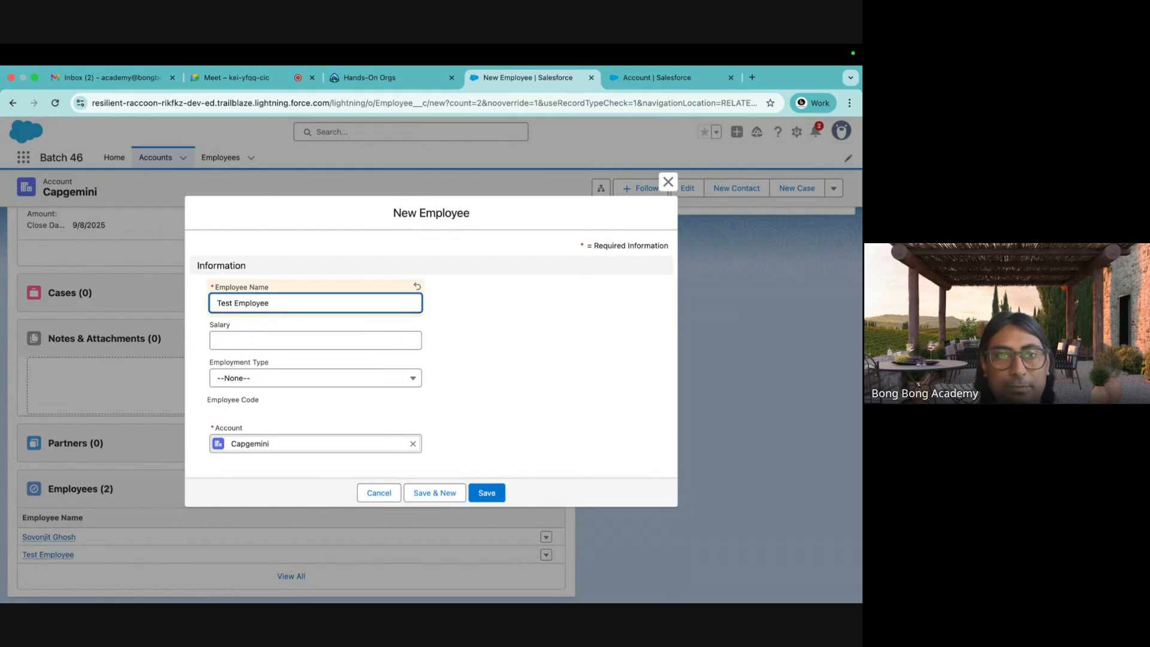
{"action": "type", "text": " 2"}
{"action": "left_click", "coordinate": [241, 342]}
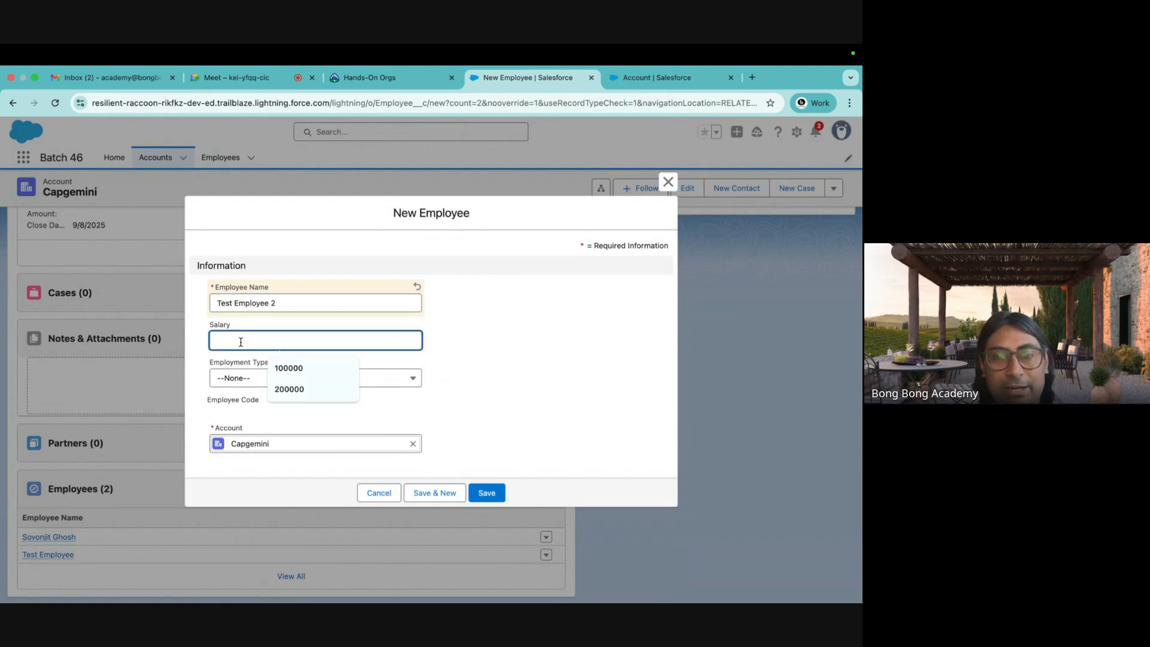
{"action": "type", "text": "100000"}
{"action": "left_click", "coordinate": [294, 368]}
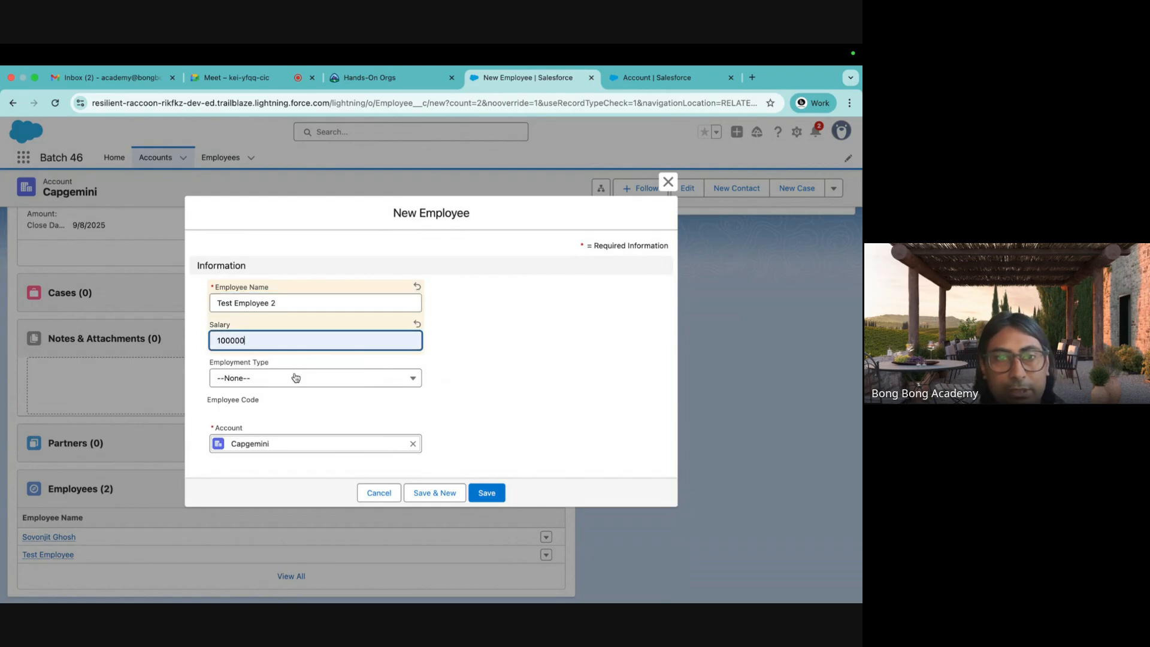
{"action": "left_click", "coordinate": [494, 491]}
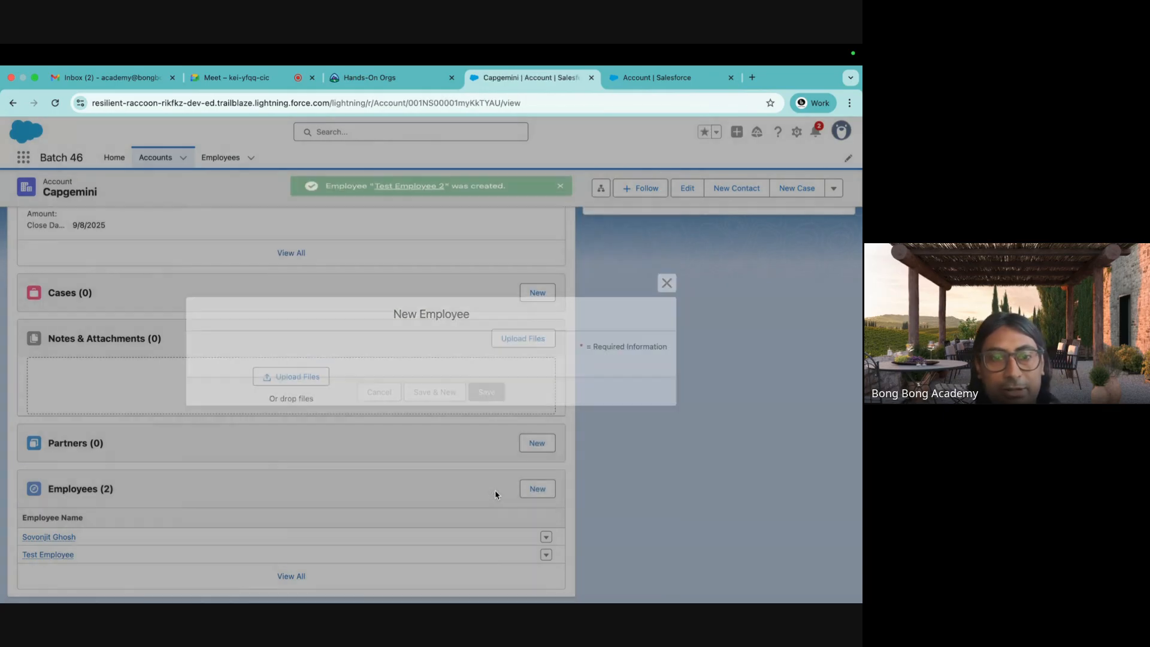
{"action": "scroll", "coordinate": [495, 492], "scroll_direction": "down", "scroll_amount": 1}
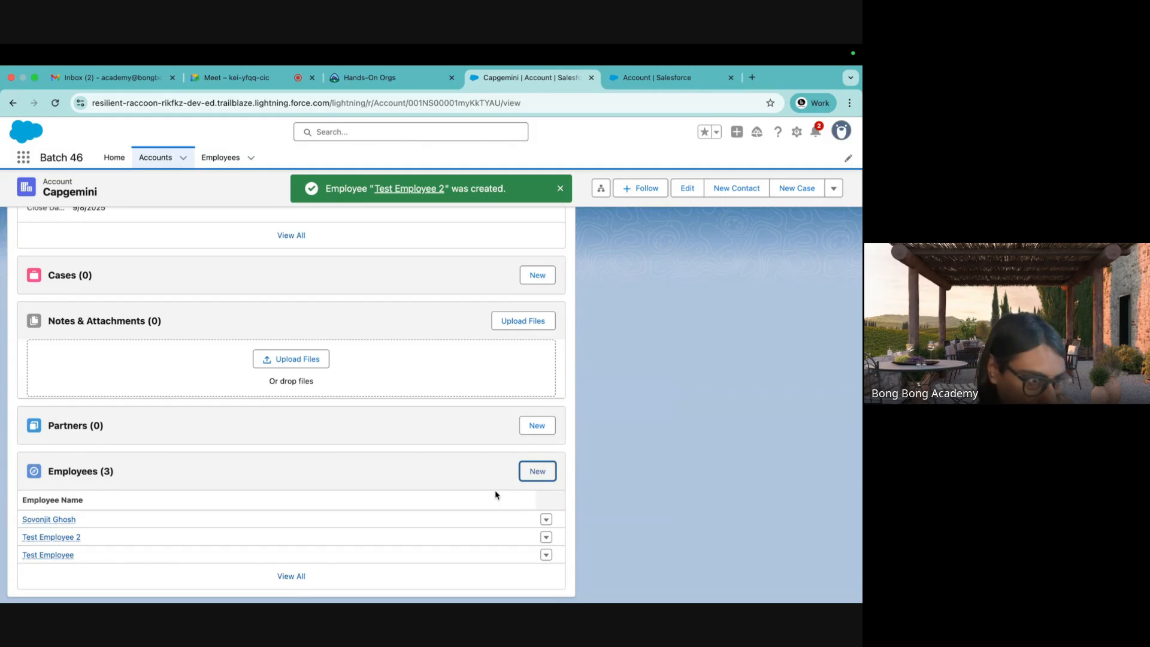
{"action": "scroll", "coordinate": [495, 490], "scroll_direction": "up", "scroll_amount": 15}
{"action": "left_click", "coordinate": [103, 287]}
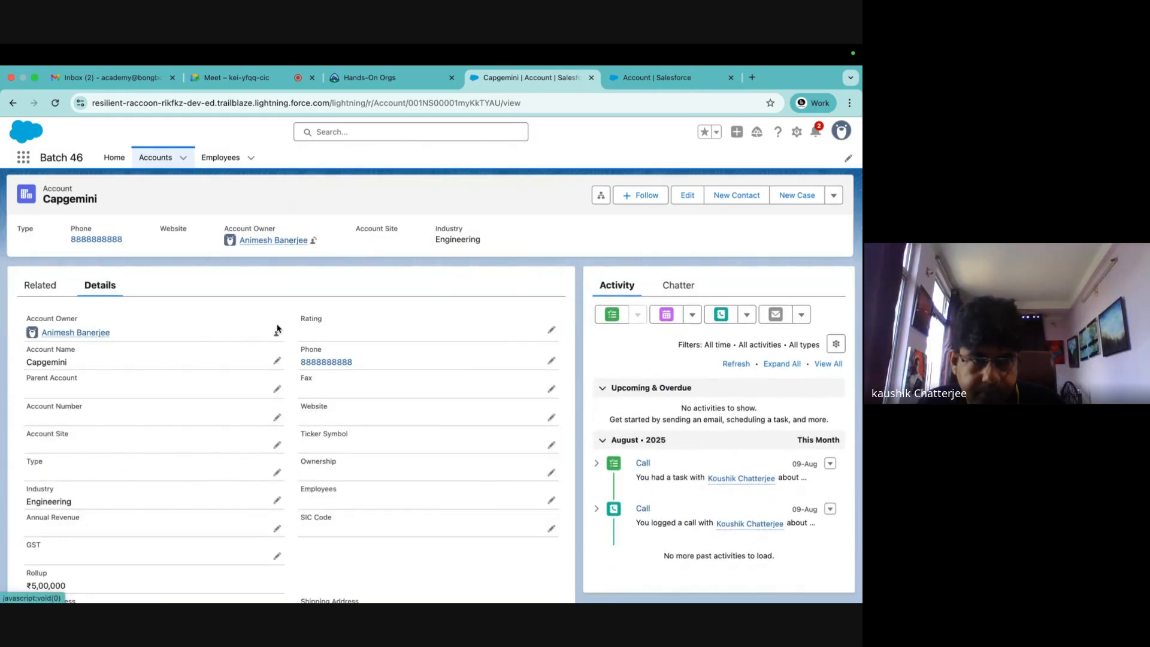
Highlight Capgemini's ₹5,00,000 Rollup value, then return to its three related Employees.
{"action": "scroll", "coordinate": [275, 336], "scroll_direction": "down", "scroll_amount": 3}
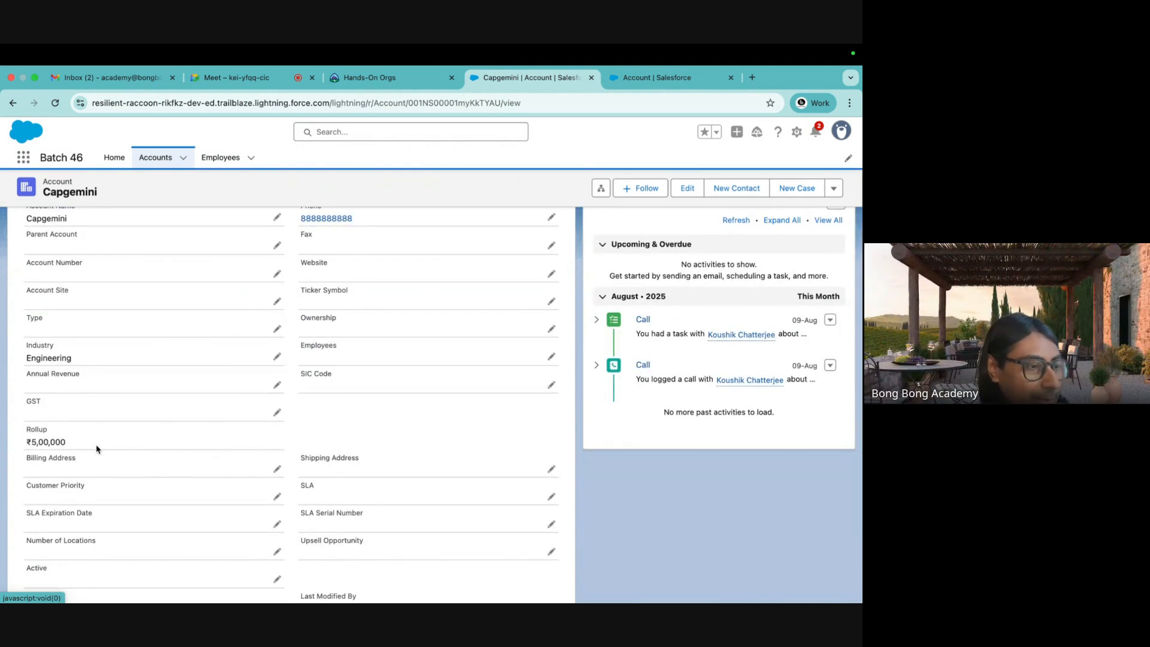
{"action": "double_click", "coordinate": [37, 430]}
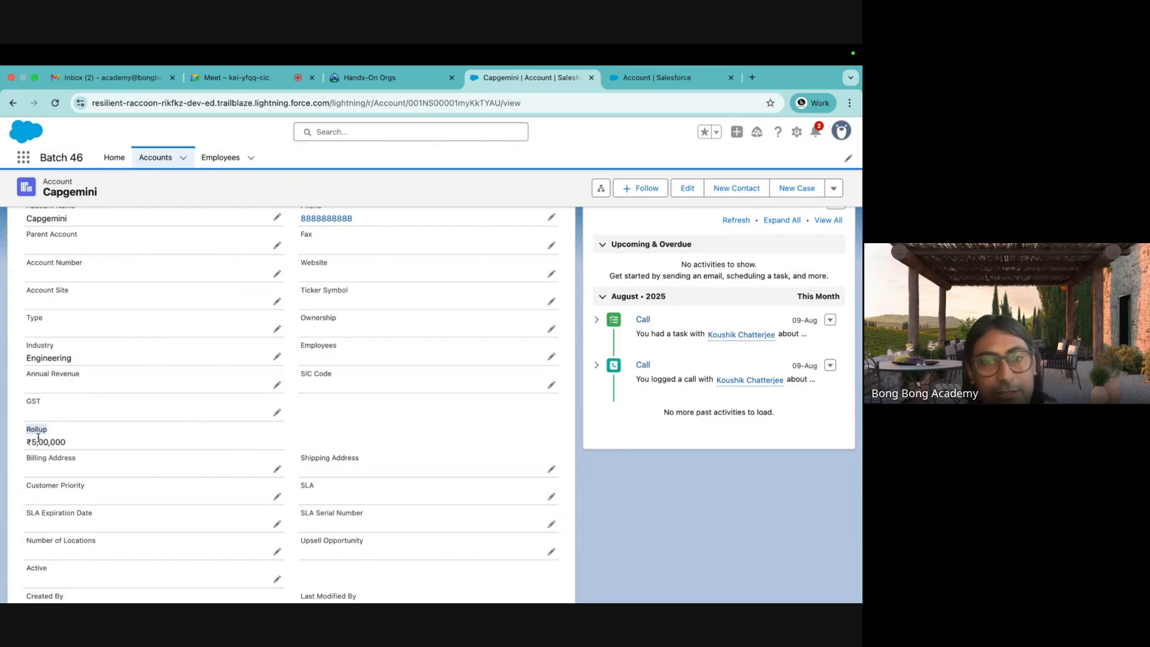
{"action": "scroll", "coordinate": [38, 438], "scroll_direction": "down", "scroll_amount": 2}
{"action": "scroll", "coordinate": [96, 313], "scroll_direction": "up", "scroll_amount": 5}
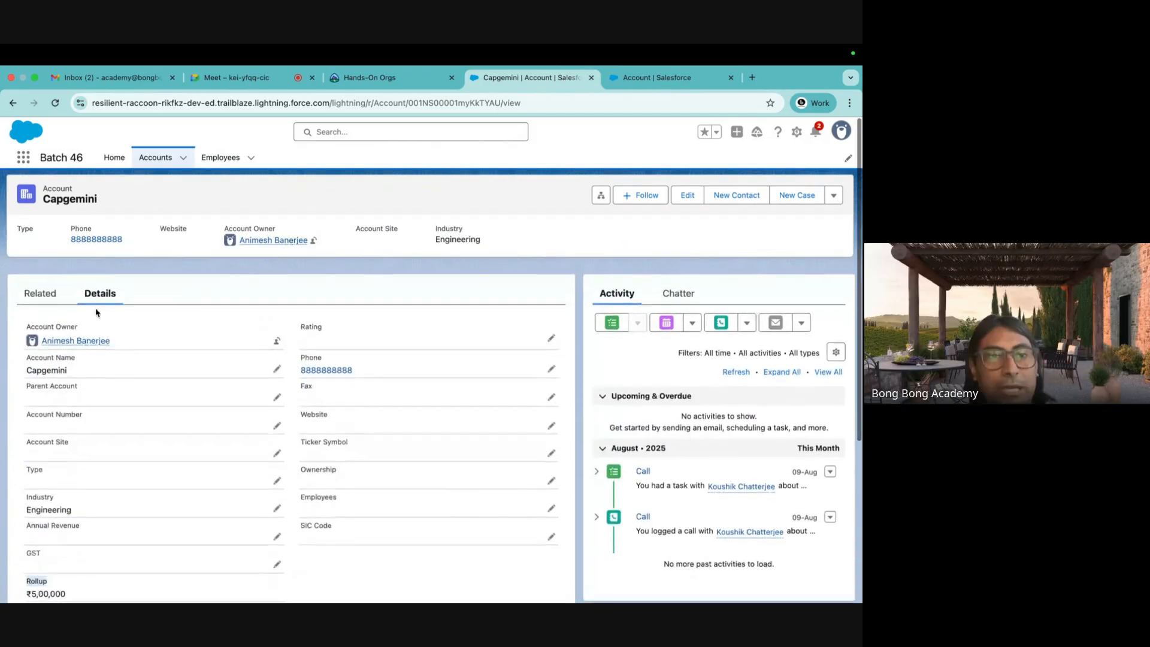
{"action": "left_click", "coordinate": [40, 293]}
{"action": "scroll", "coordinate": [393, 488], "scroll_direction": "down", "scroll_amount": 10}
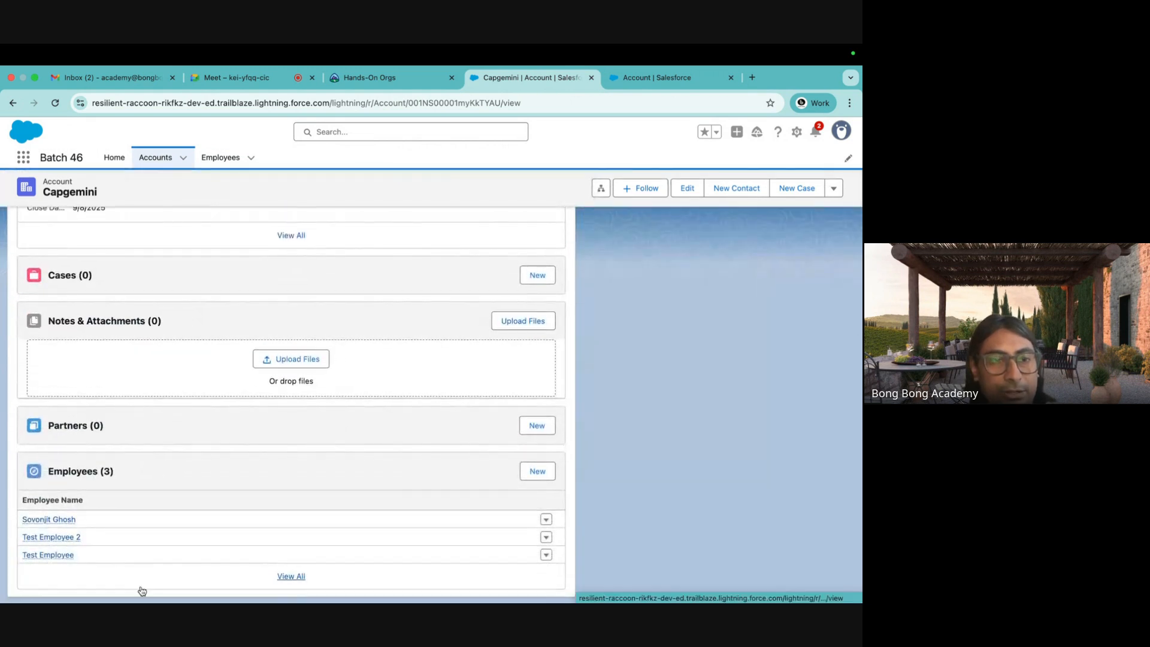
Search 'empl' in Object Manager and open the Employee object's Fields & Relationships.
{"action": "left_click", "coordinate": [620, 85]}
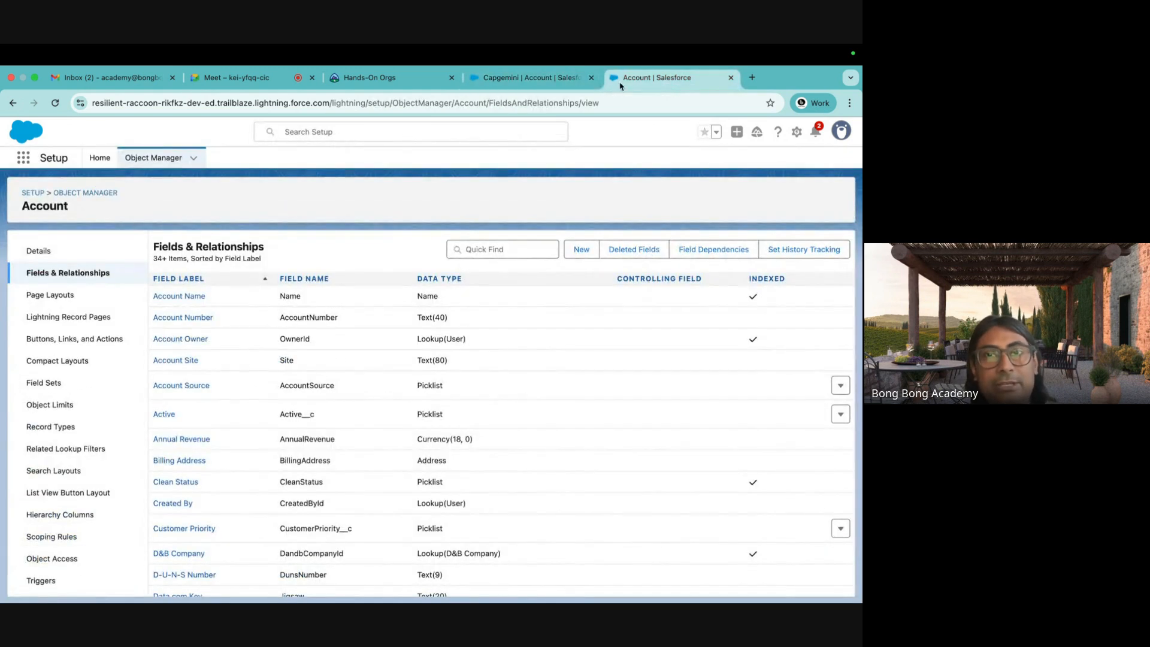
{"action": "left_click", "coordinate": [383, 78]}
{"action": "left_click", "coordinate": [527, 78]}
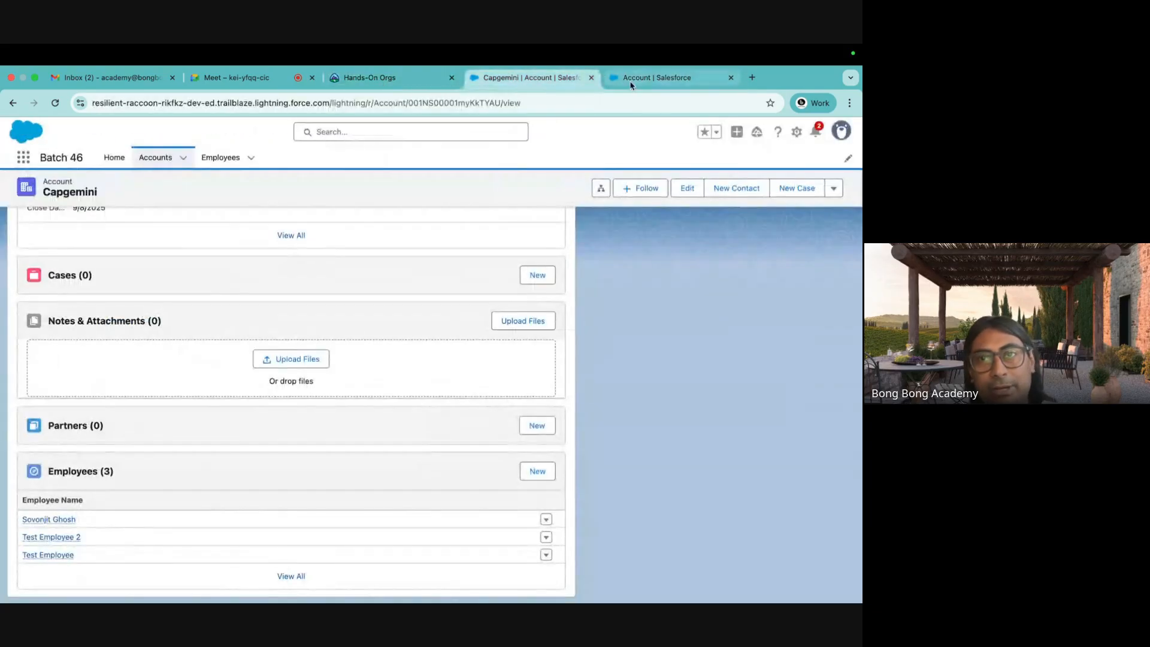
{"action": "left_click", "coordinate": [632, 85]}
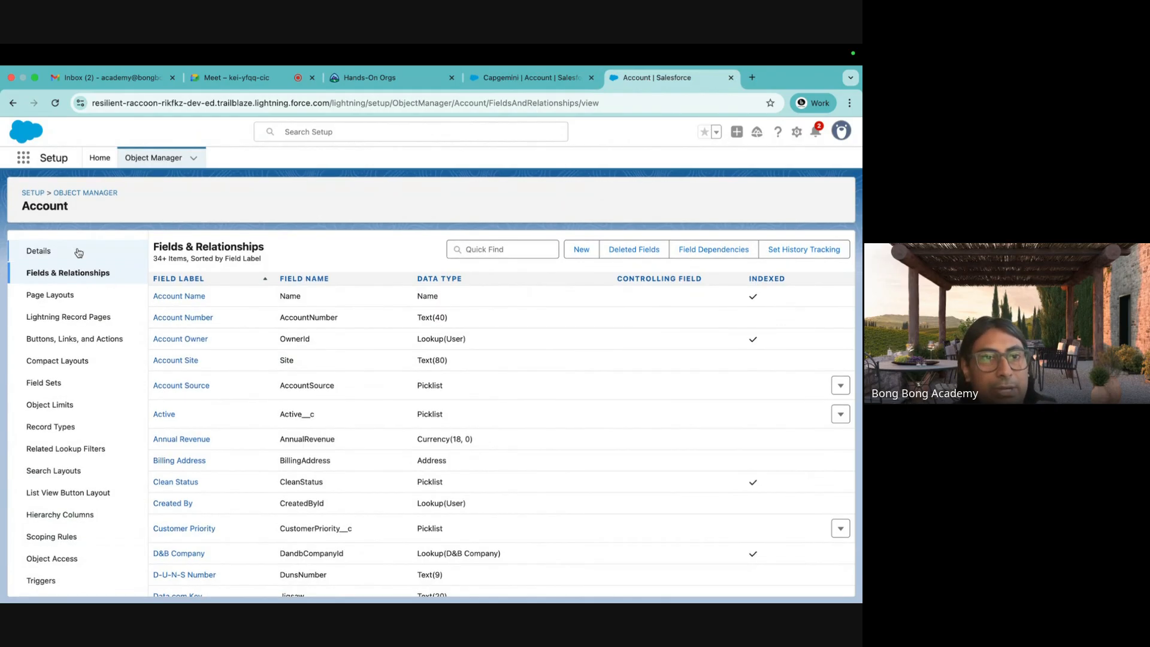
{"action": "left_click", "coordinate": [85, 200]}
{"action": "left_click", "coordinate": [629, 198]}
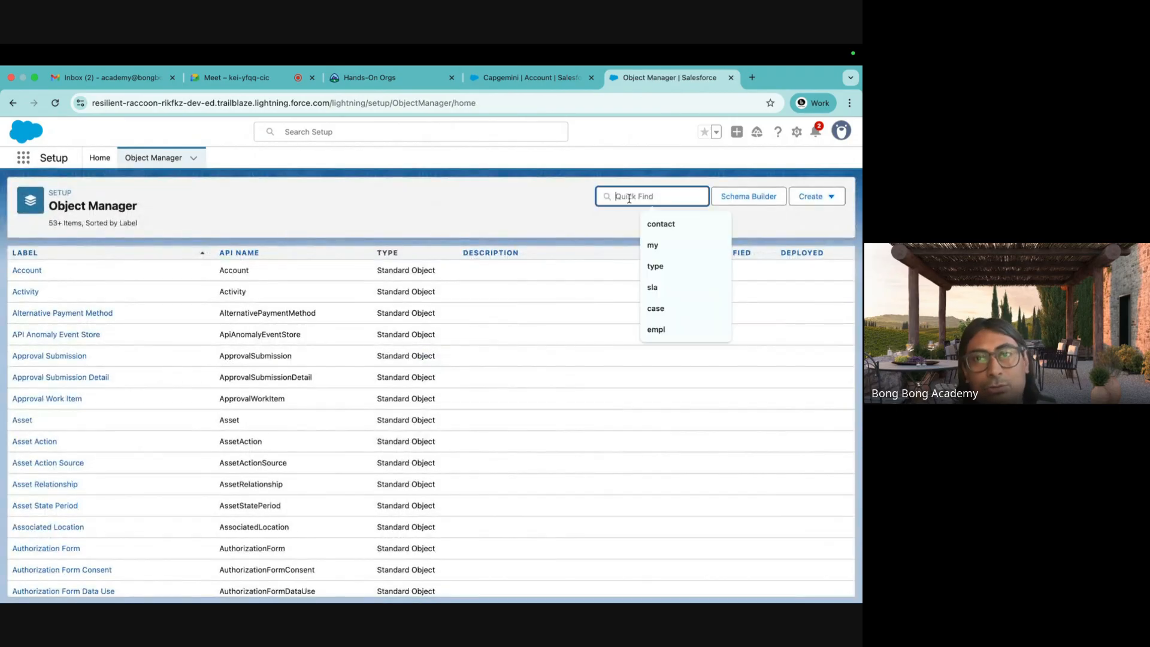
{"action": "type", "text": "empl"}
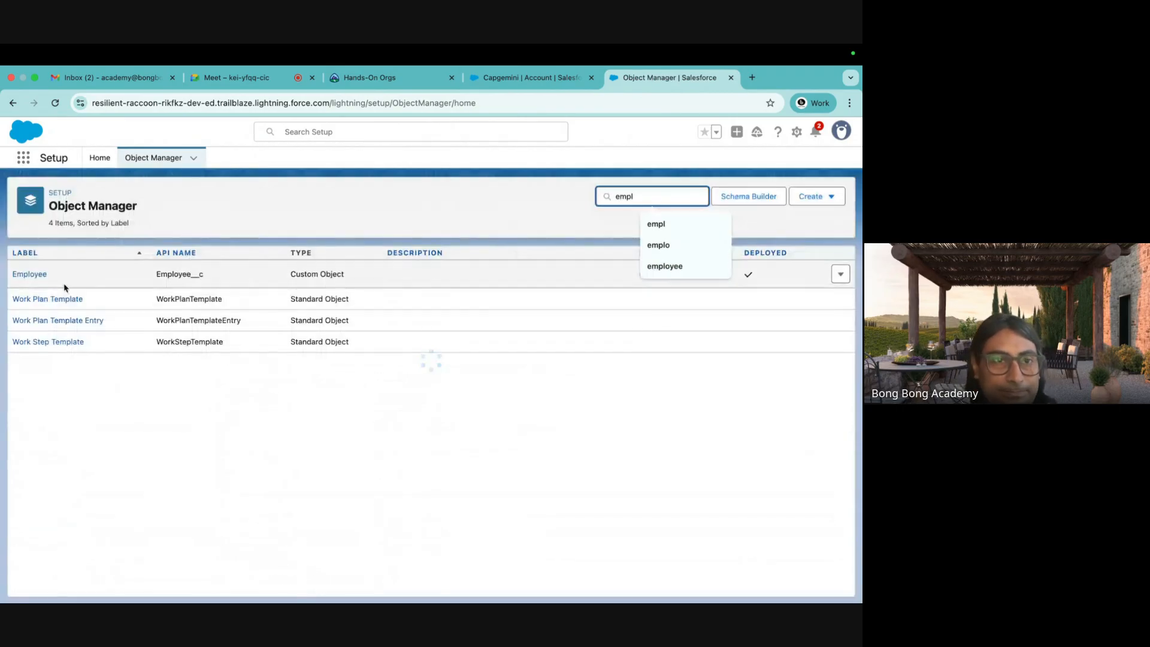
{"action": "left_click", "coordinate": [32, 275]}
{"action": "left_click", "coordinate": [55, 273]}
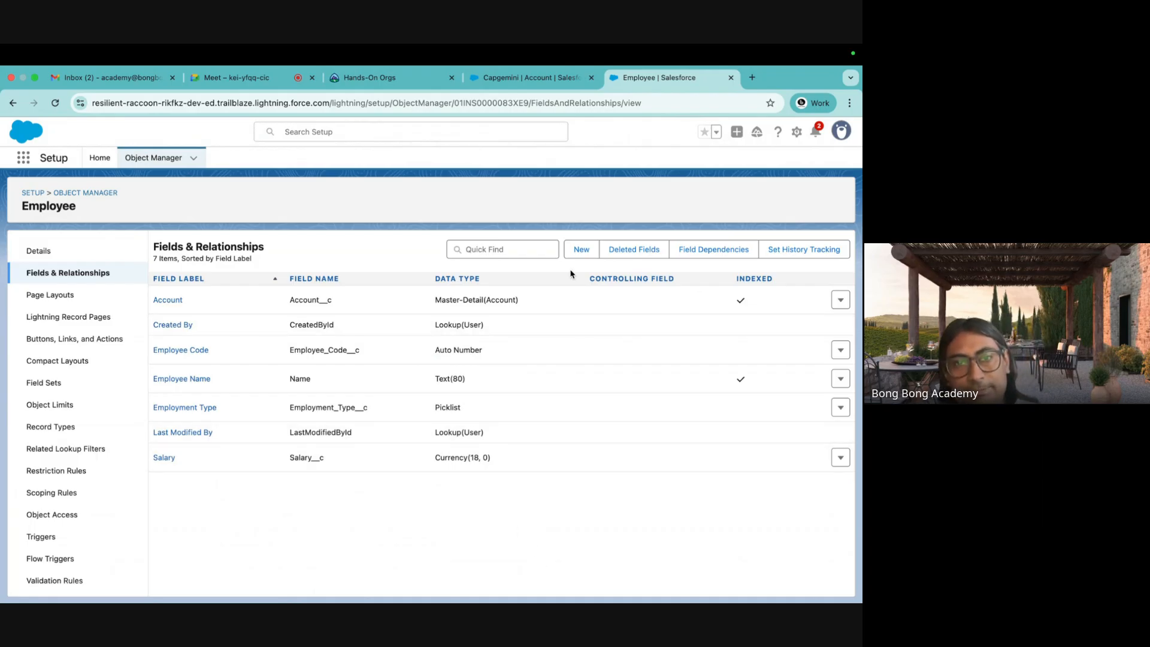
Start a new custom field on Employee with the Formula data type.
{"action": "left_click", "coordinate": [581, 252]}
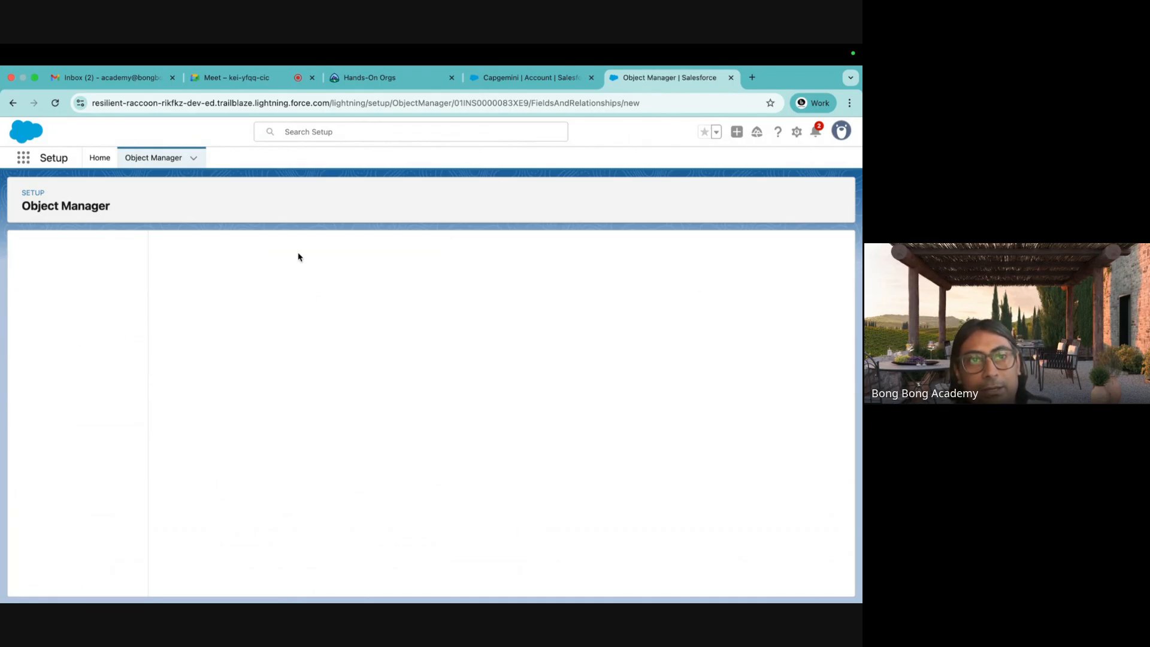
{"action": "scroll", "coordinate": [304, 359], "scroll_direction": "down", "scroll_amount": 2}
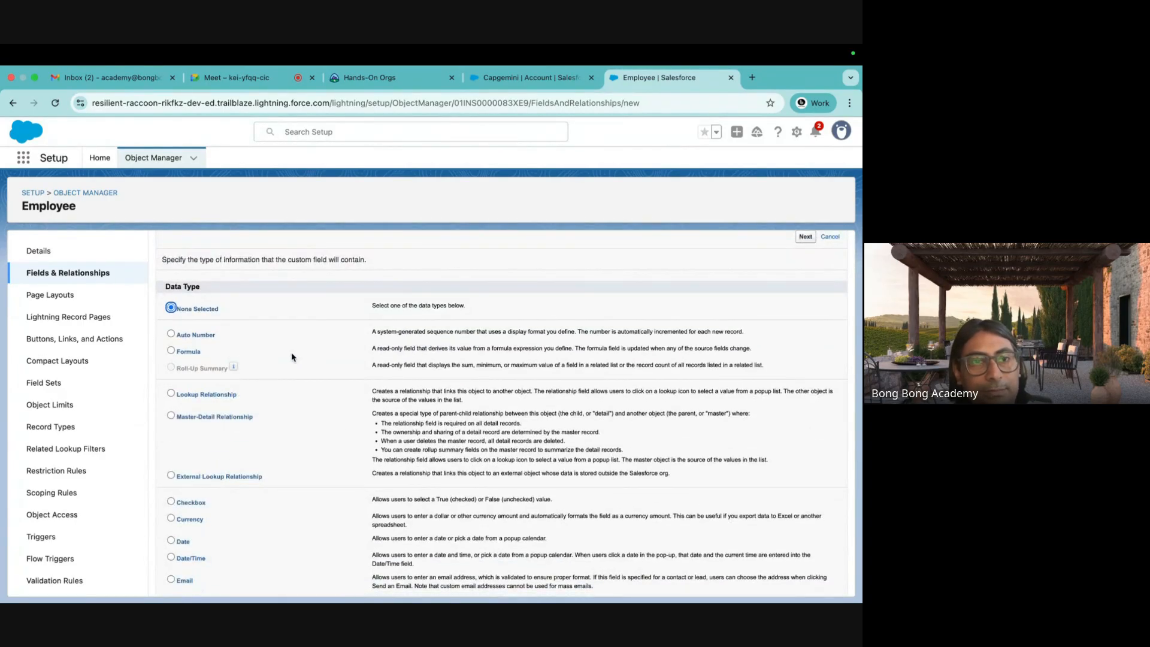
{"action": "left_click", "coordinate": [191, 351]}
{"action": "scroll", "coordinate": [748, 556], "scroll_direction": "down", "scroll_amount": 7}
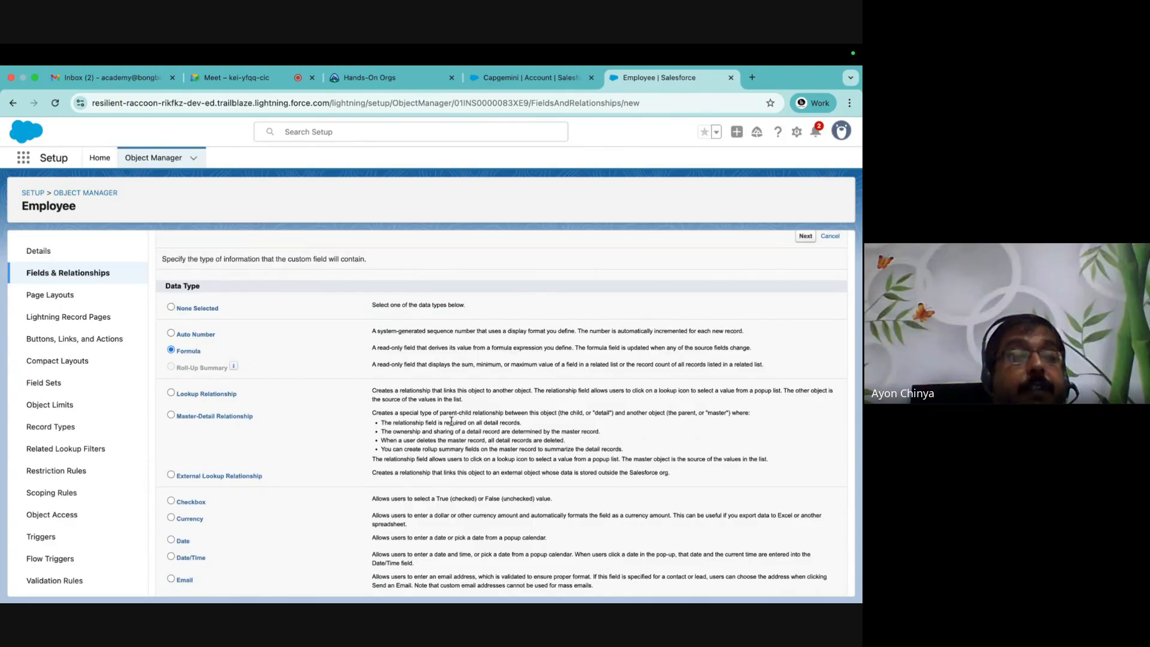
{"action": "left_click", "coordinate": [806, 583]}
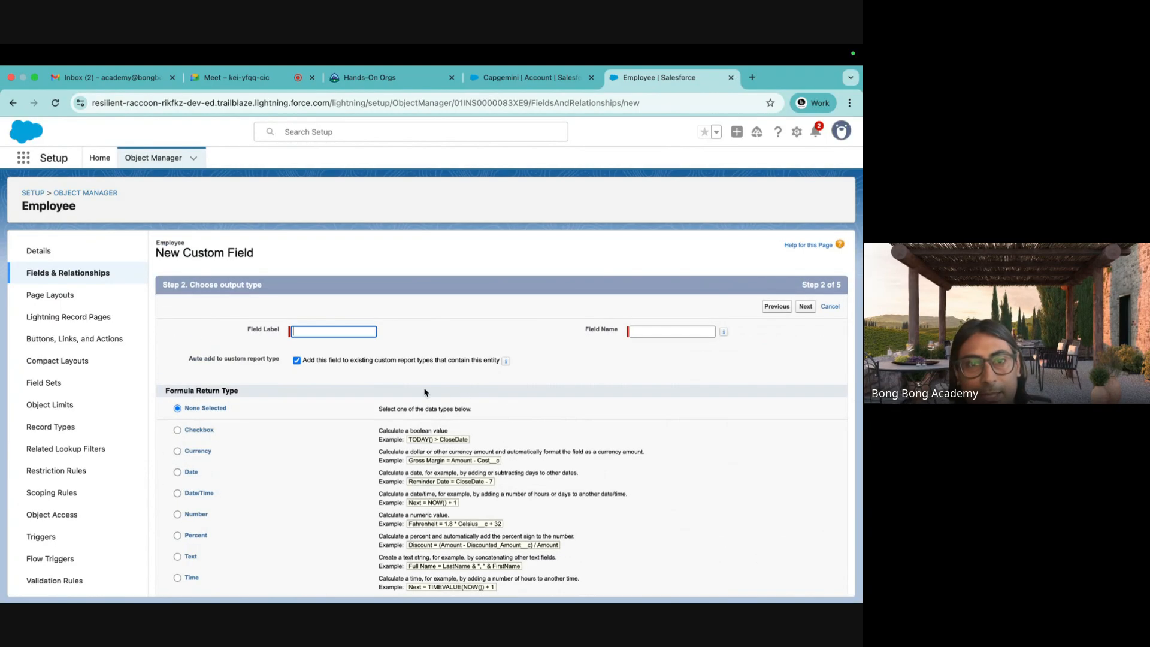
Label the field 'Percentage of Total Salary' with field name Percentage_of_Total_Salary.
{"action": "left_click", "coordinate": [309, 329]}
{"action": "type", "text": "Percentage of Total"}
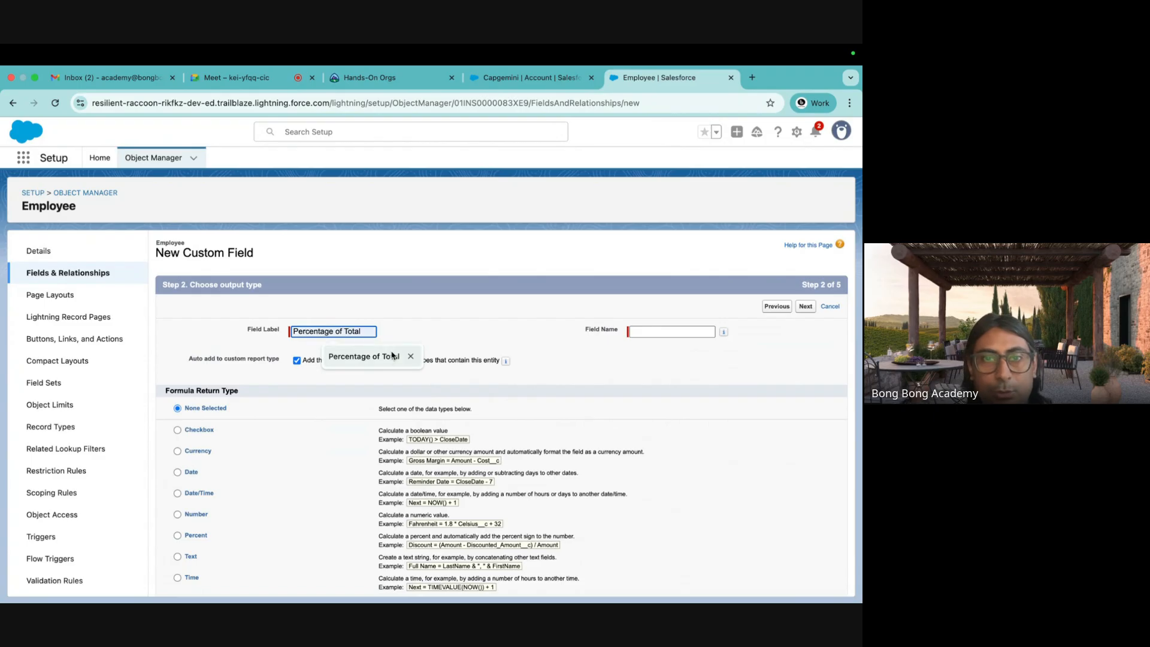
{"action": "left_click", "coordinate": [383, 357]}
{"action": "left_click", "coordinate": [652, 337]}
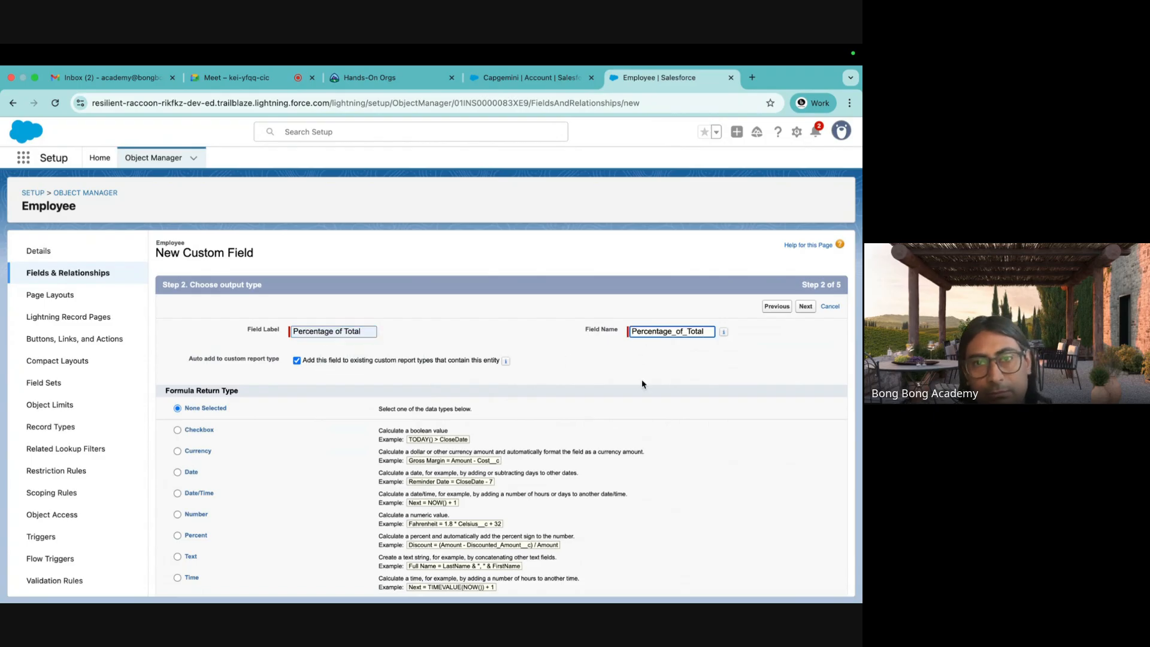
{"action": "left_click", "coordinate": [368, 331]}
{"action": "type", "text": "Sa"}
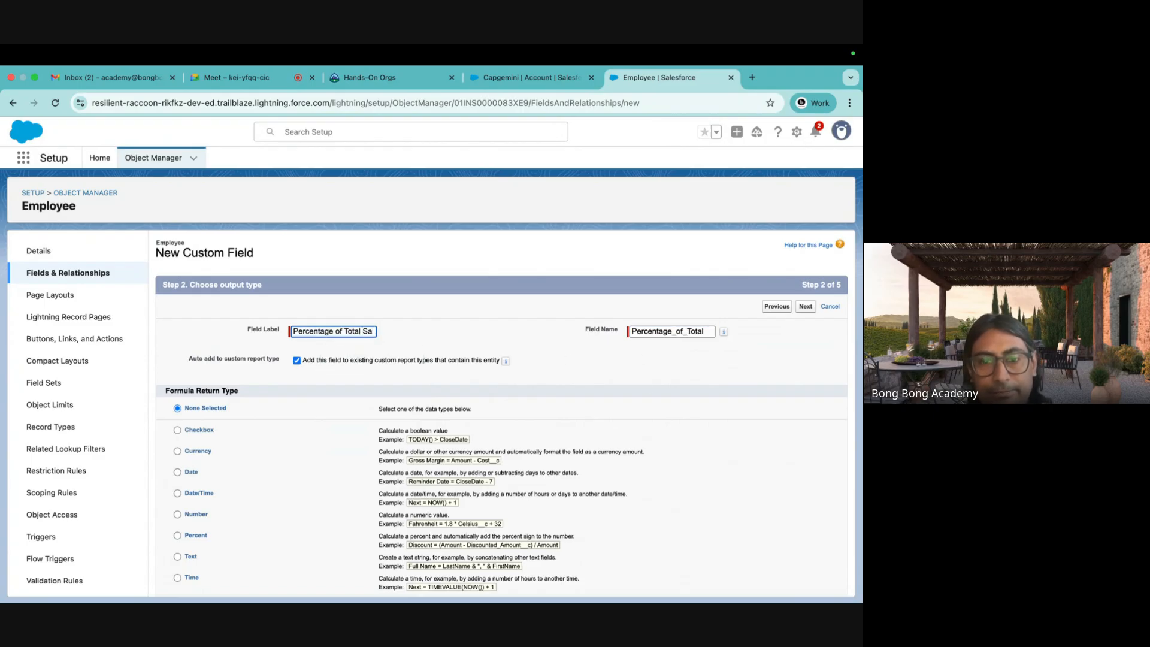
{"action": "type", "text": "lary"}
{"action": "left_click", "coordinate": [705, 331]}
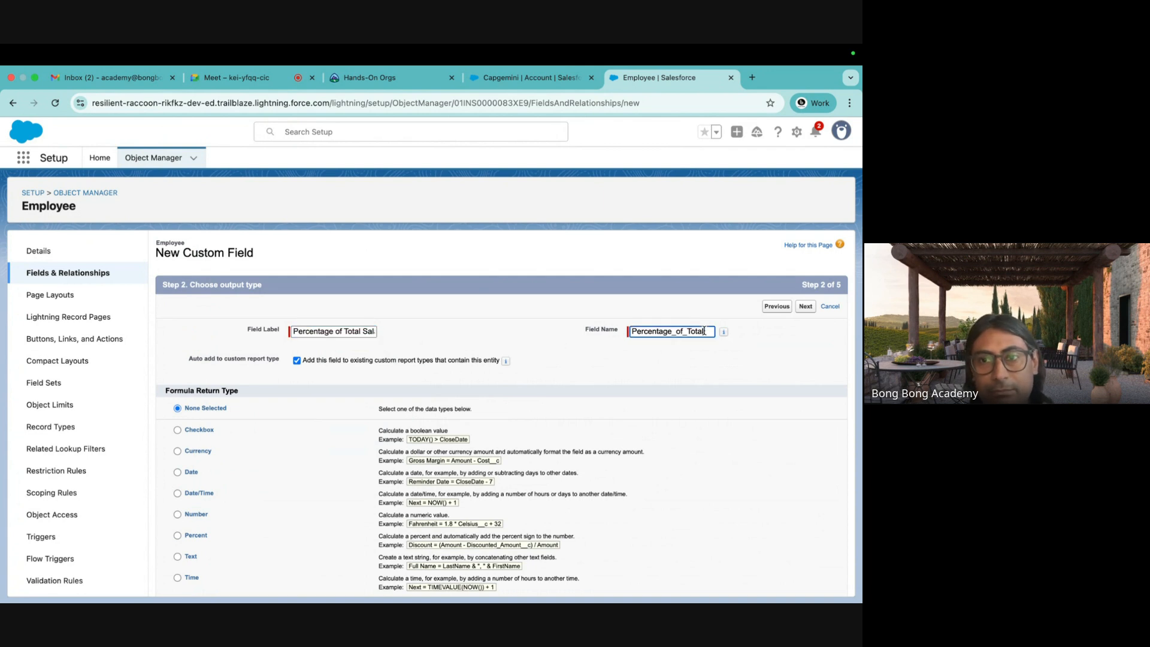
{"action": "type", "text": "_Salary"}
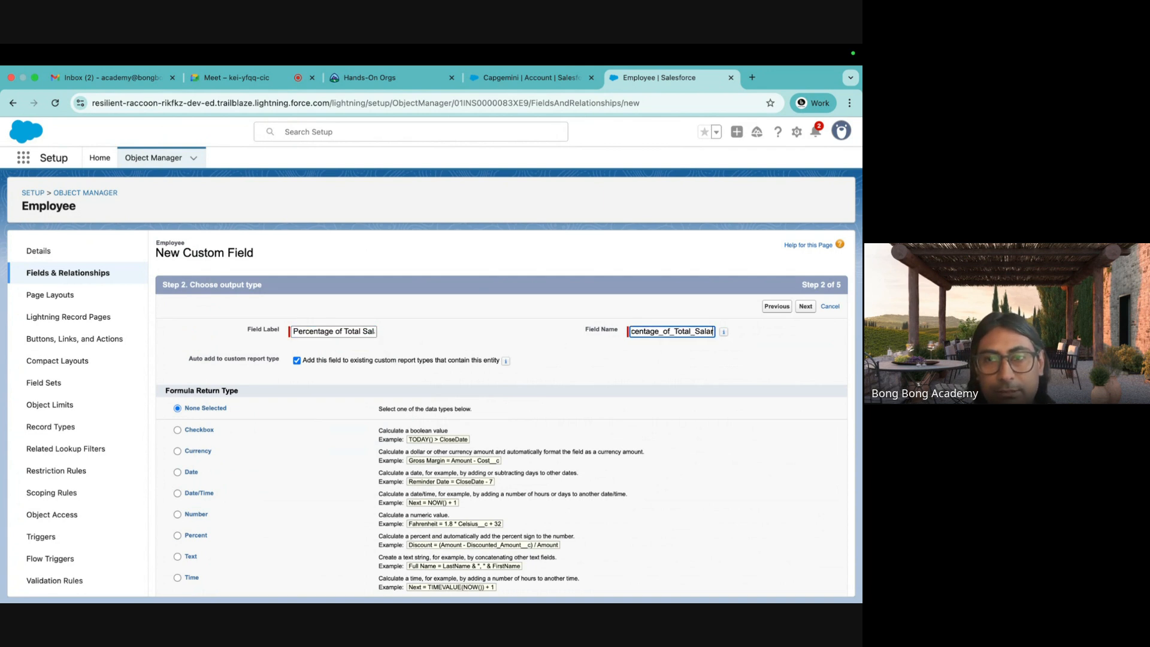
{"action": "left_click", "coordinate": [706, 389]}
Set the formula return type to Percent with 2 decimal places and continue.
{"action": "scroll", "coordinate": [705, 392], "scroll_direction": "down", "scroll_amount": 1}
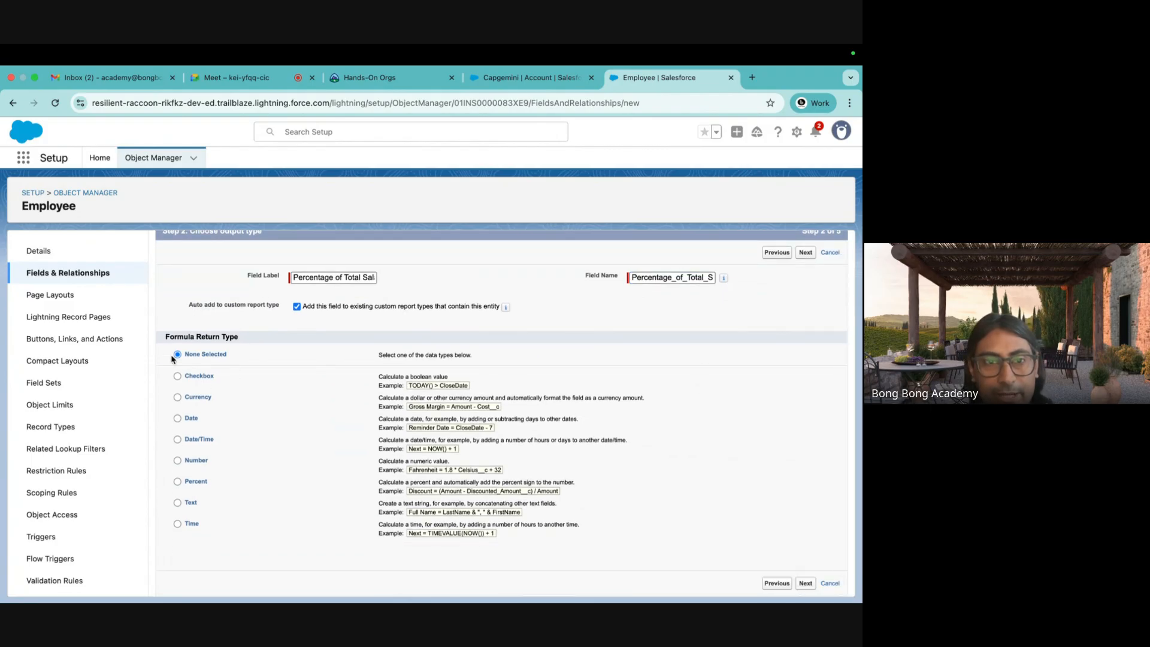
{"action": "left_click", "coordinate": [178, 482]}
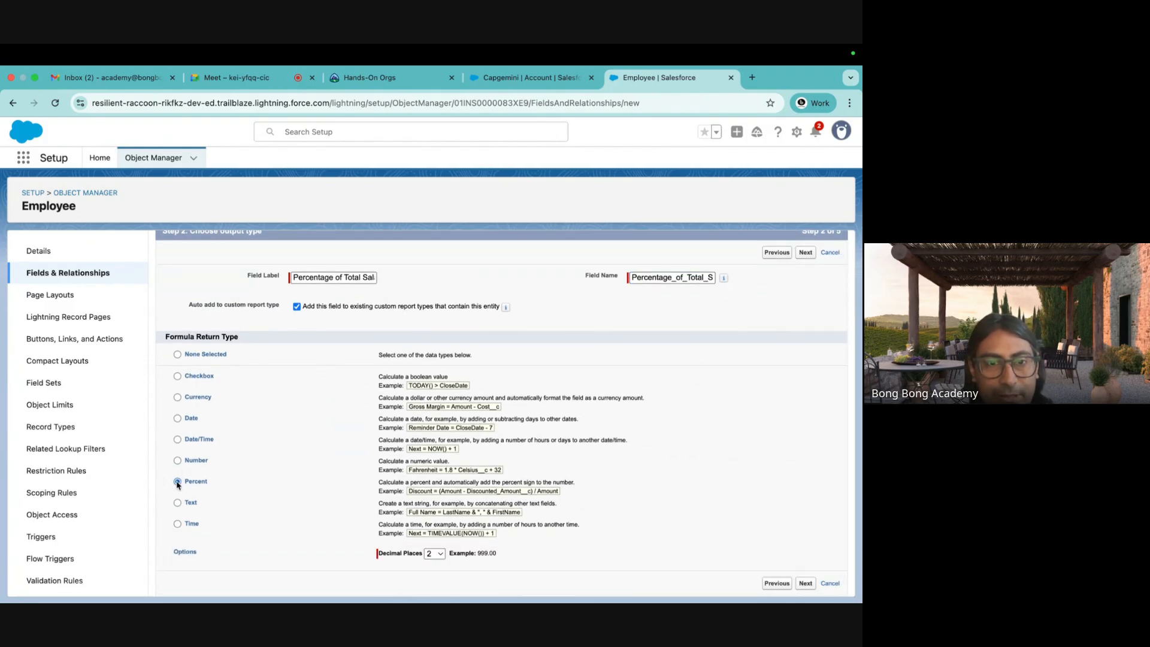
{"action": "left_click", "coordinate": [436, 557]}
{"action": "left_click", "coordinate": [558, 556]}
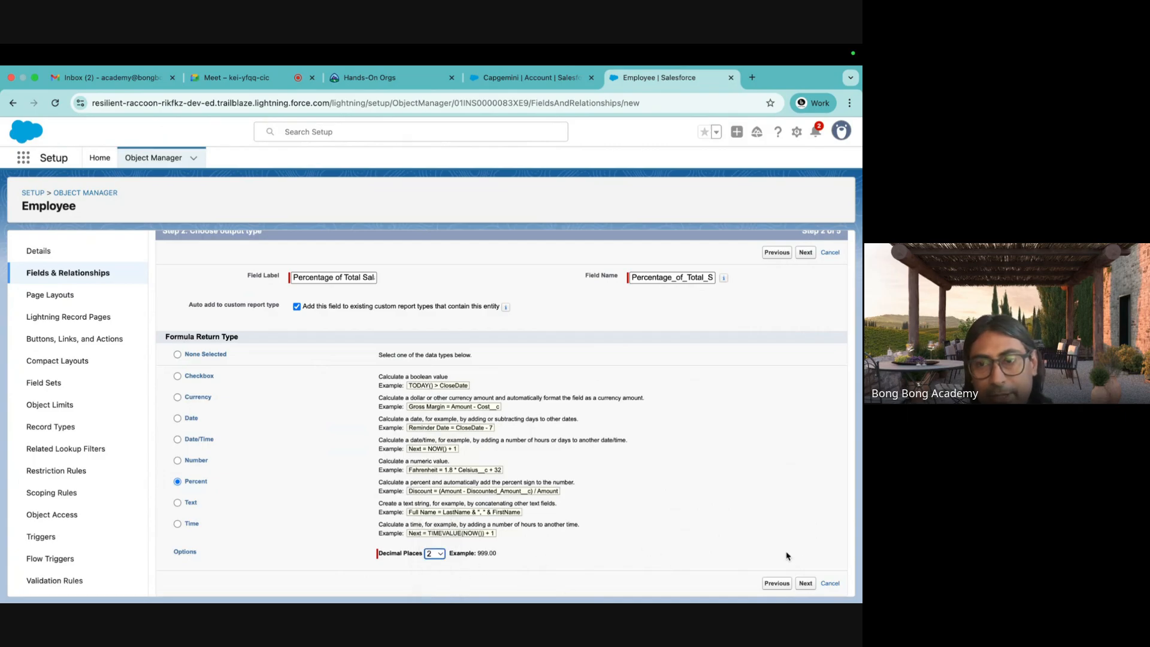
{"action": "left_click", "coordinate": [805, 582]}
{"action": "scroll", "coordinate": [342, 427], "scroll_direction": "down", "scroll_amount": 5}
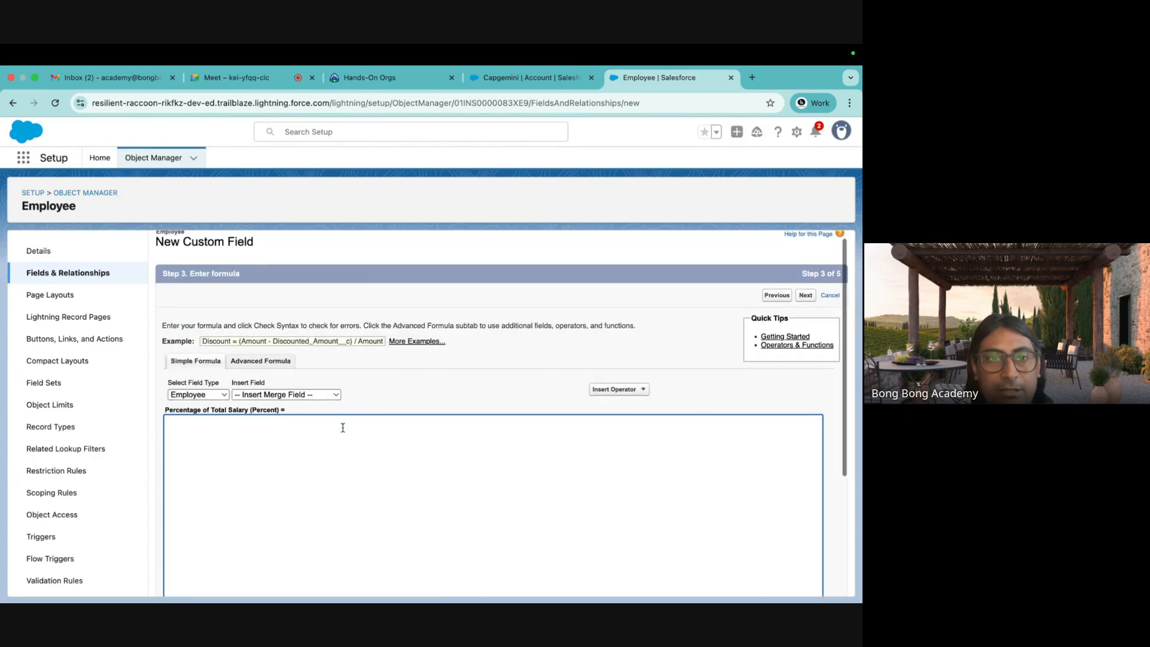
{"action": "scroll", "coordinate": [343, 428], "scroll_direction": "up", "scroll_amount": 1}
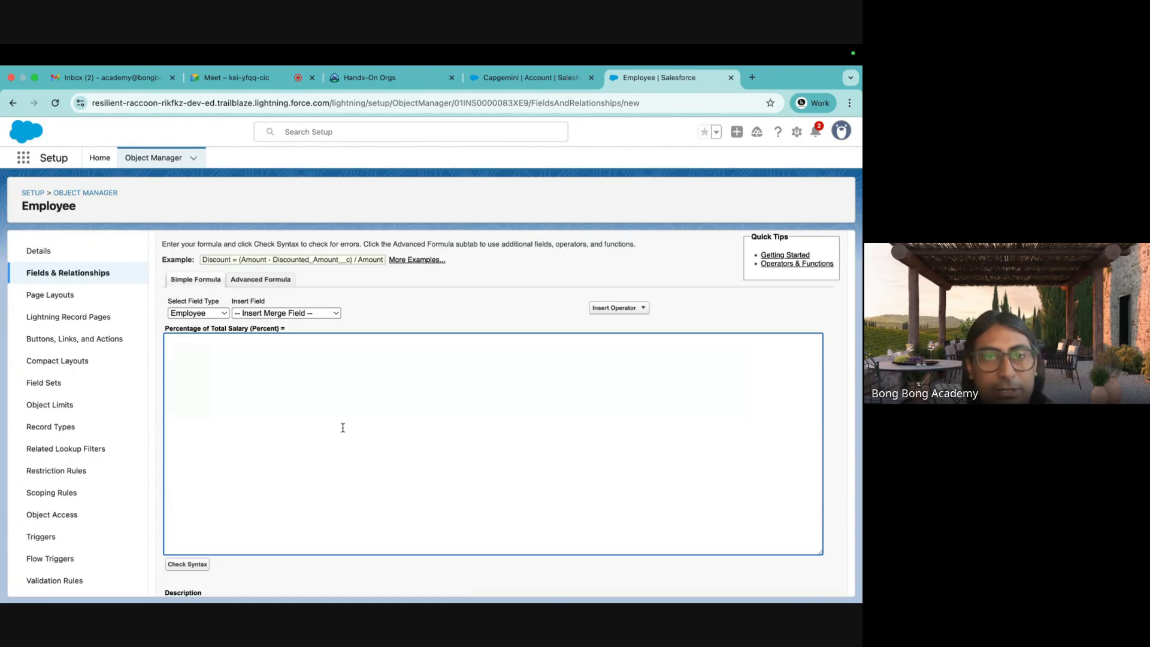
Add a Salary header in cell E1 of the Employee sheet.
{"action": "key", "text": "ctrl+Left"}
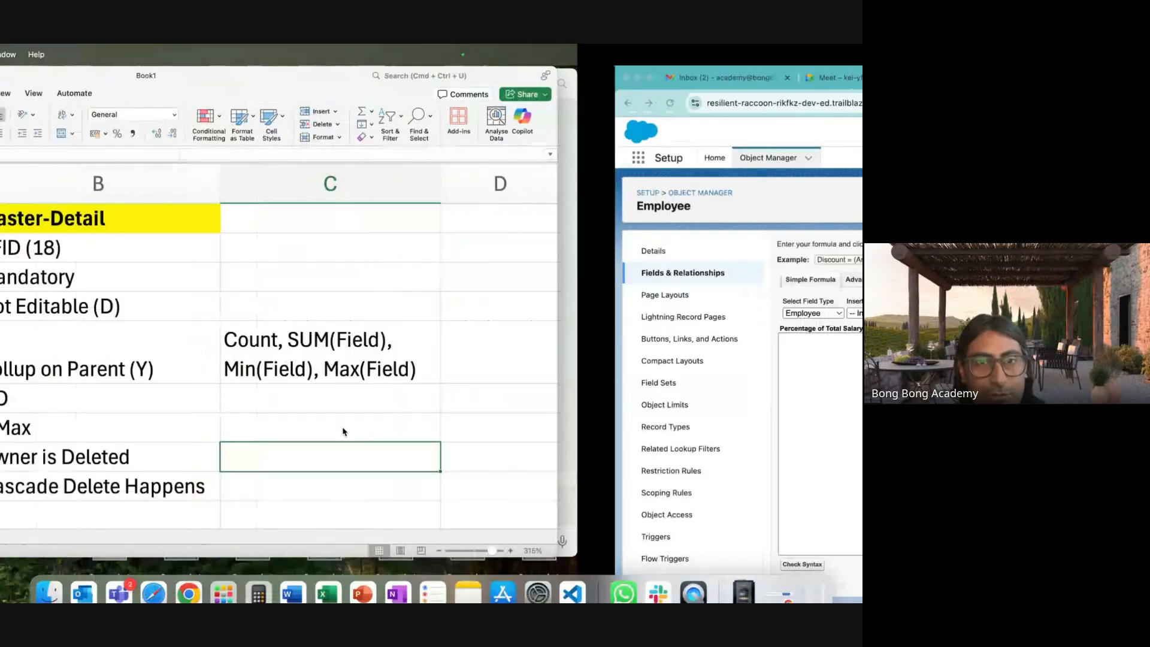
{"action": "left_click", "coordinate": [133, 534]}
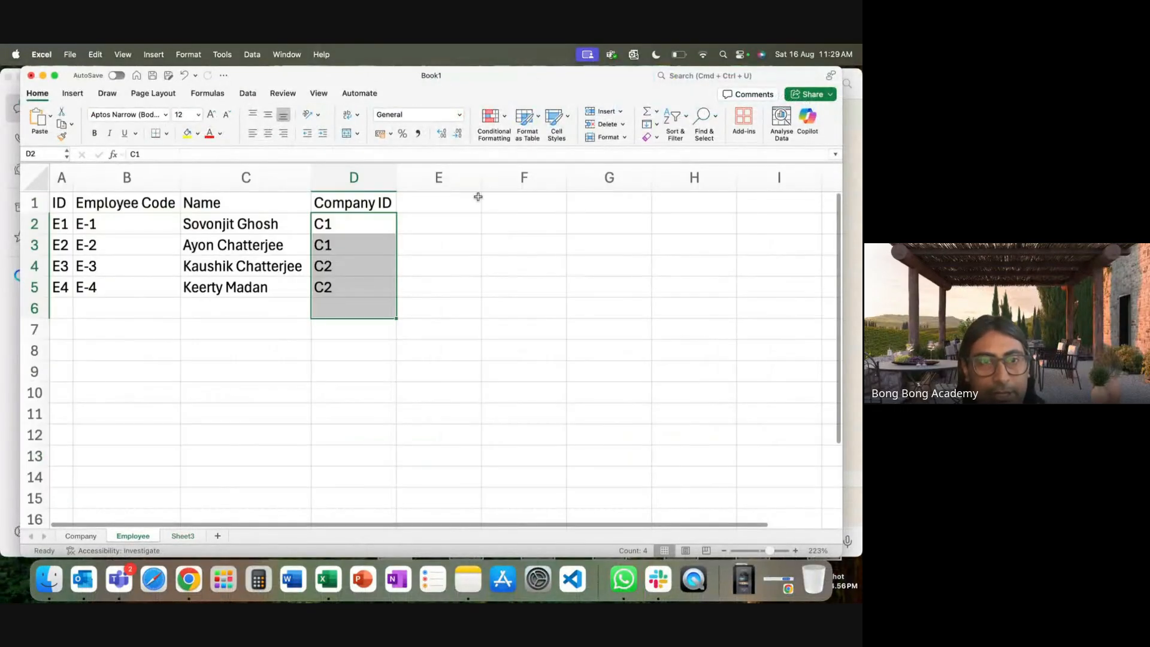
{"action": "left_click", "coordinate": [455, 209]}
{"action": "type", "text": "Salary"}
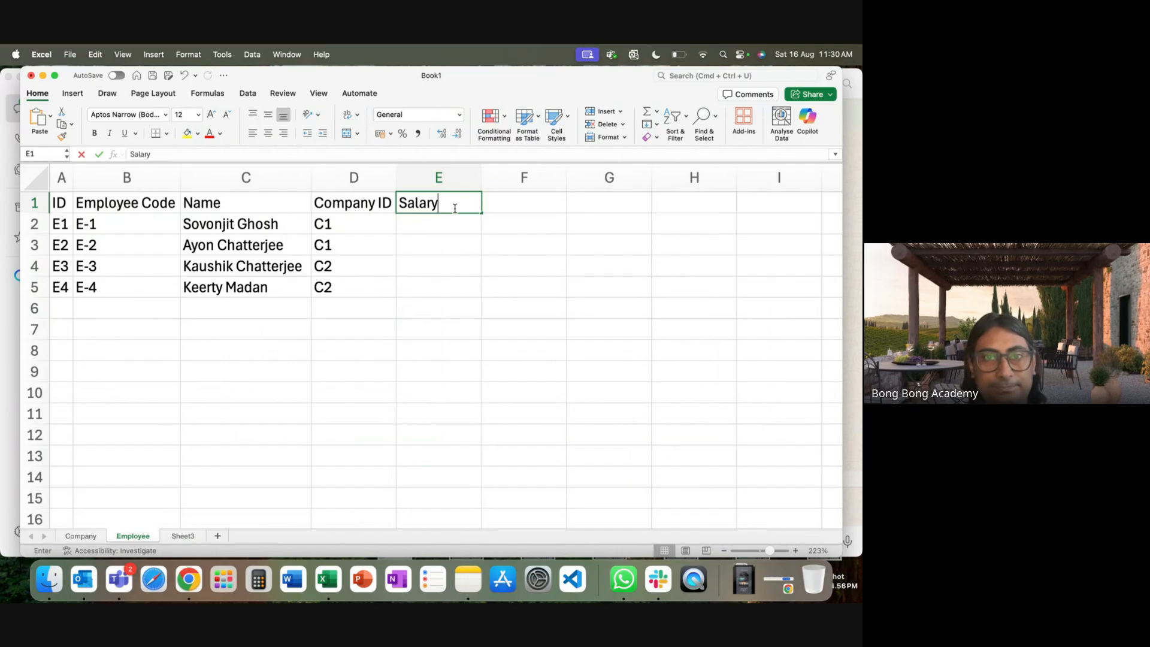
{"action": "key", "text": "Return"}
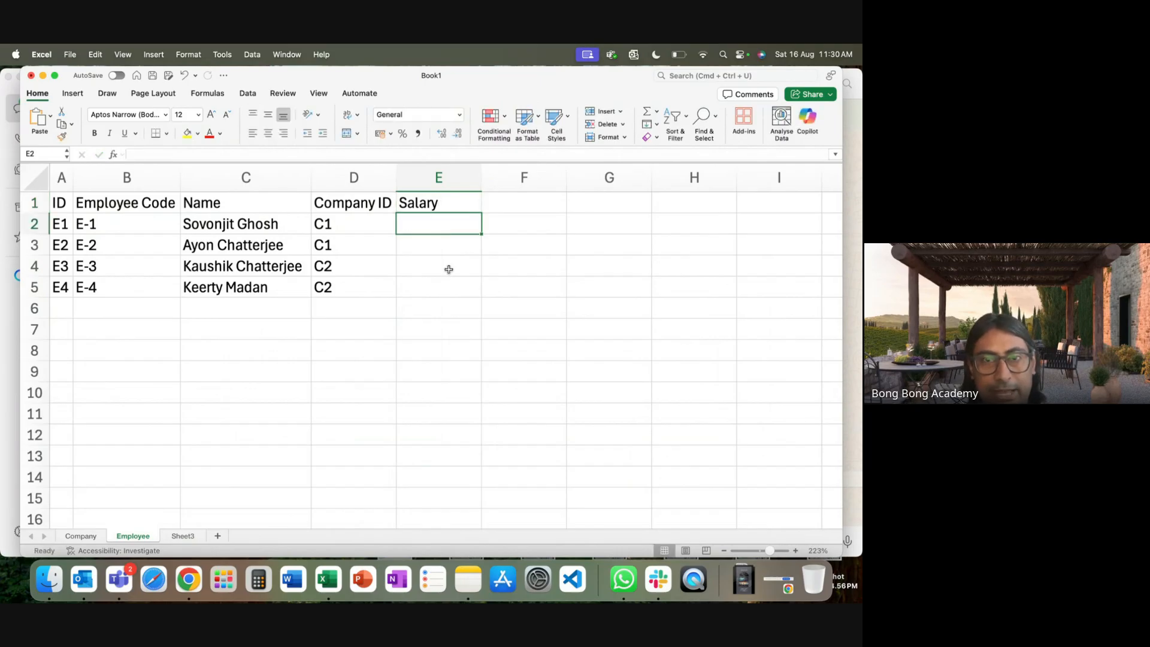
Enter salaries 100, 200, 300 and 400 under the Salary header.
{"action": "type", "text": "100"}
{"action": "key", "text": "Return"}
{"action": "type", "text": "200"}
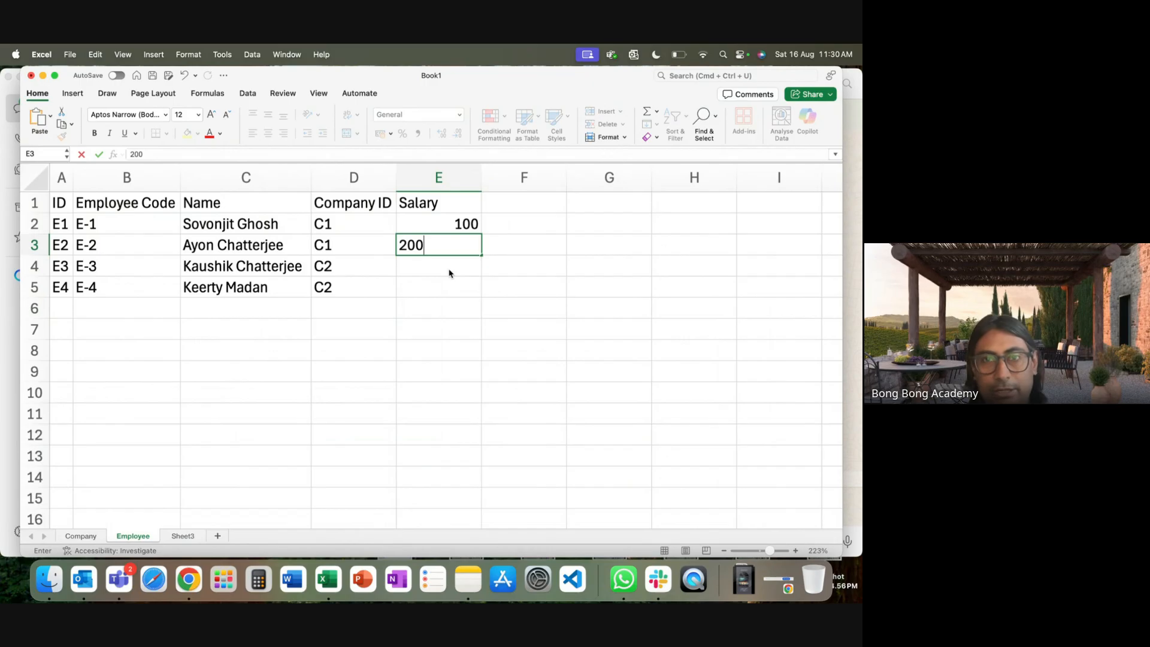
{"action": "key", "text": "Return"}
{"action": "type", "text": "30"}
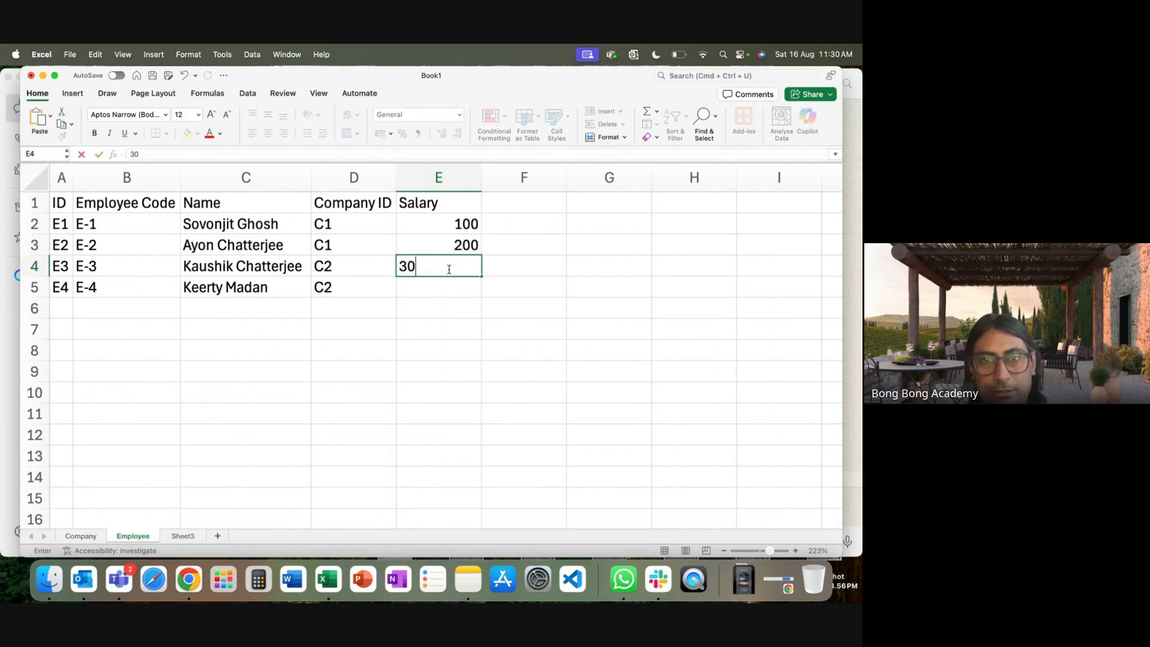
{"action": "type", "text": "0"}
{"action": "key", "text": "Return"}
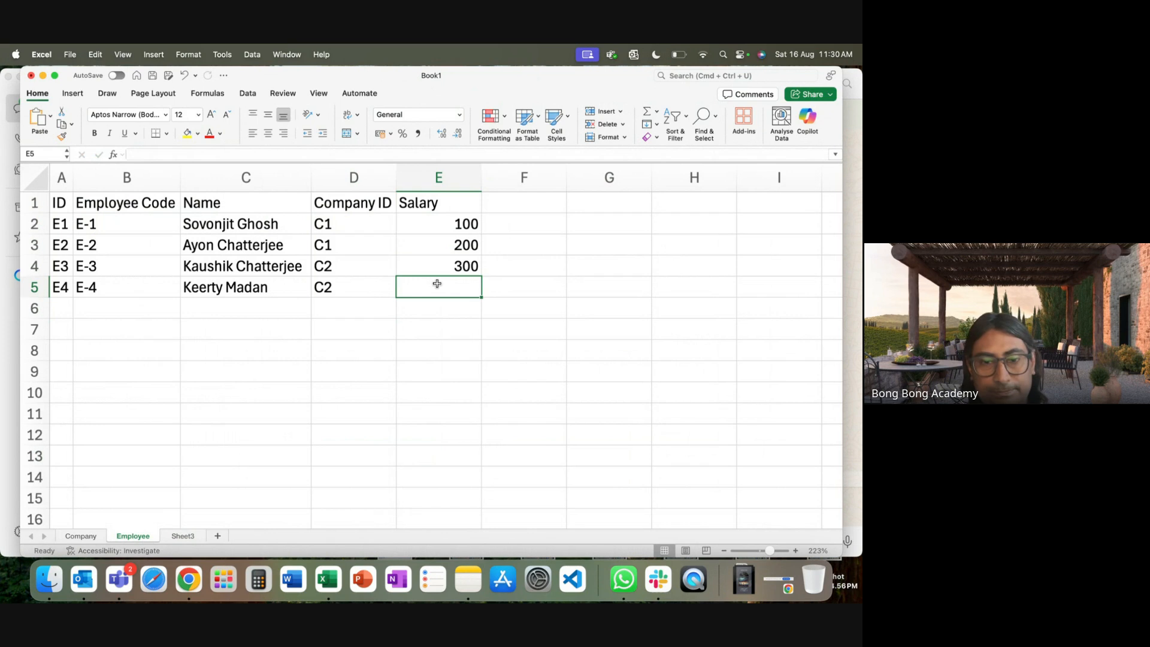
{"action": "type", "text": "400"}
{"action": "left_click", "coordinate": [429, 350]}
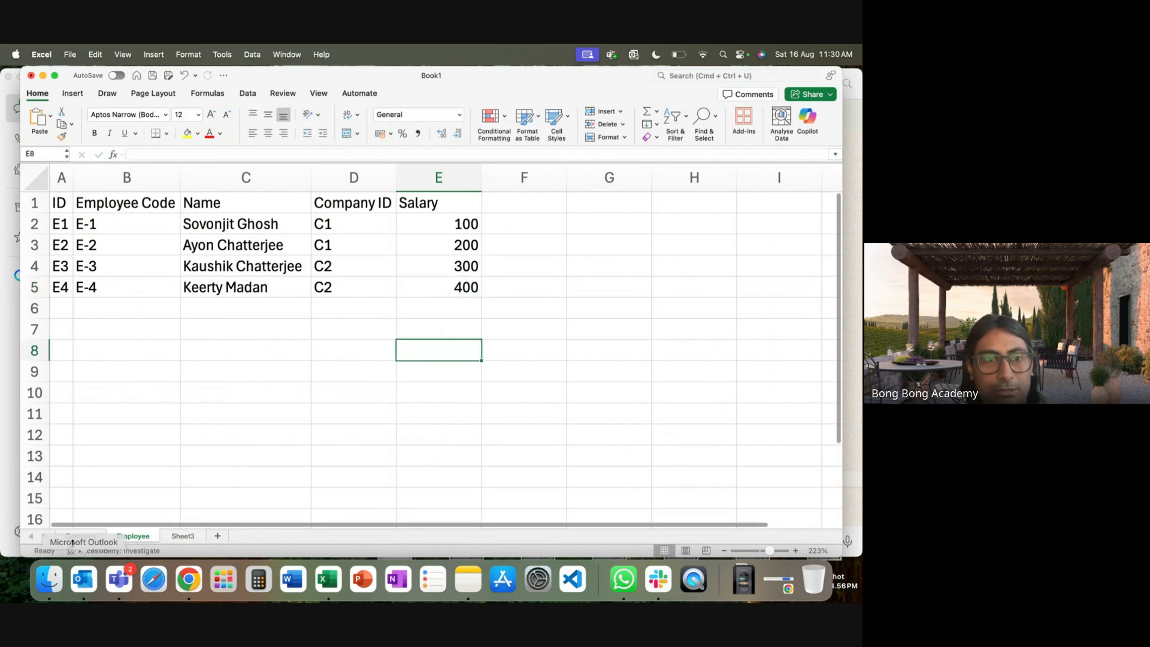
{"action": "left_click", "coordinate": [80, 536]}
On the Company sheet, enter =SUM(Employee!E2:E3) in D2 and =SUM(Employee!E4:E5) in D3.
{"action": "left_click", "coordinate": [556, 264]}
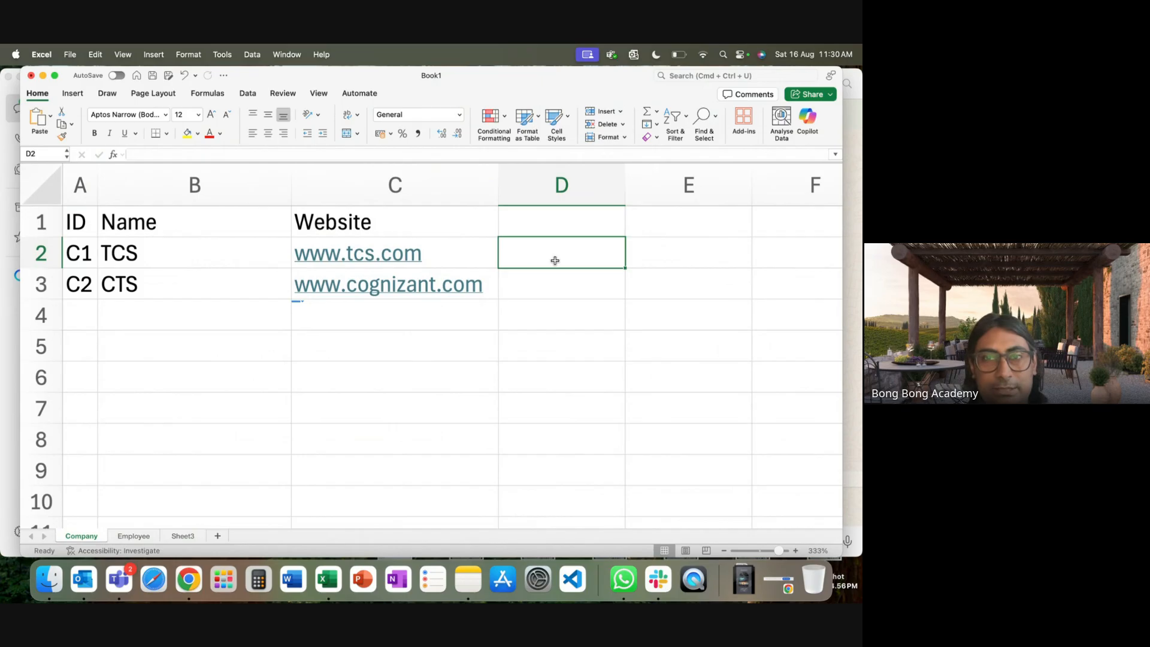
{"action": "type", "text": "=sum"}
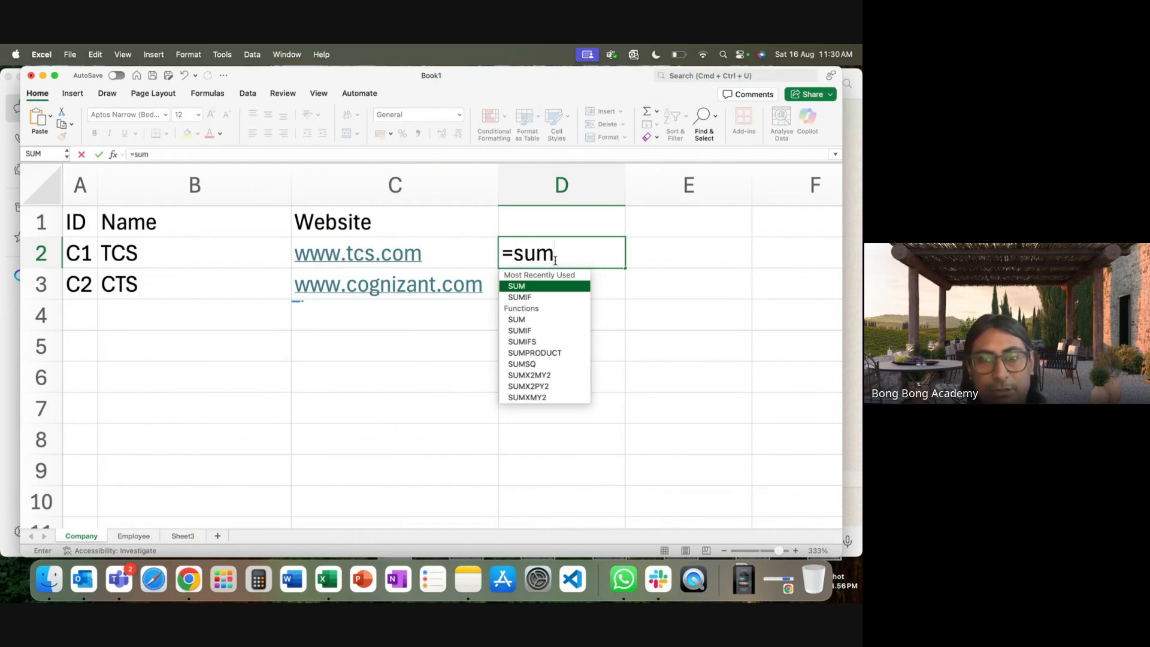
{"action": "type", "text": "("}
{"action": "left_click", "coordinate": [133, 536]}
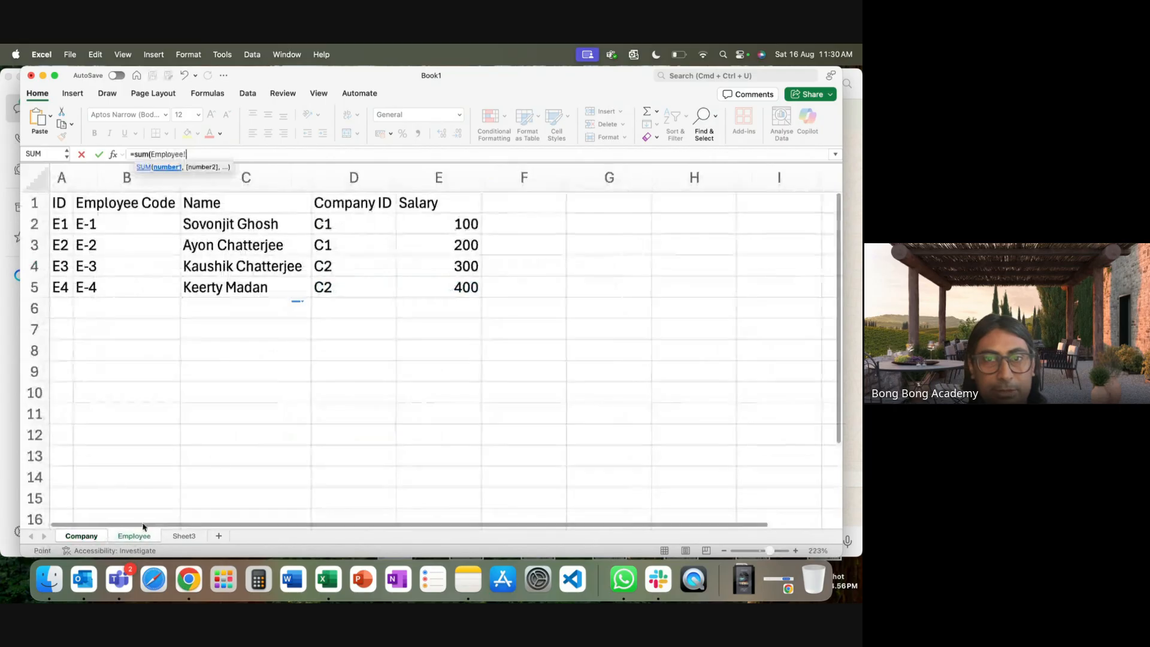
{"action": "left_click_drag", "start_coordinate": [458, 225], "coordinate": [457, 250]}
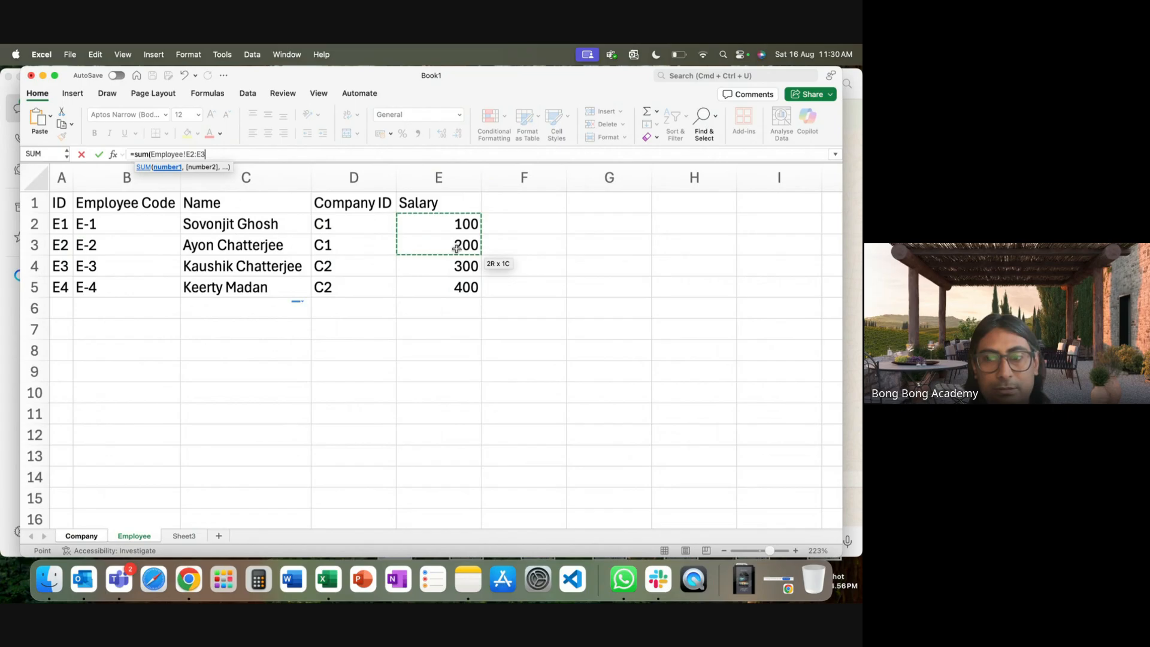
{"action": "key", "text": "Return"}
{"action": "type", "text": "="}
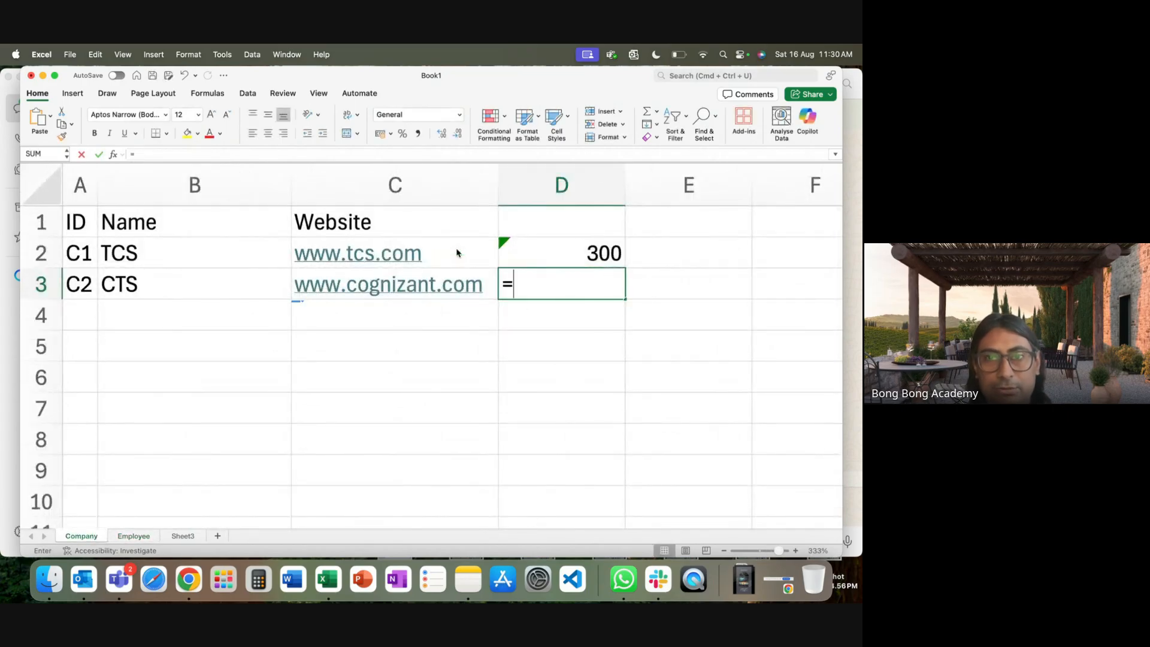
{"action": "type", "text": "sum"}
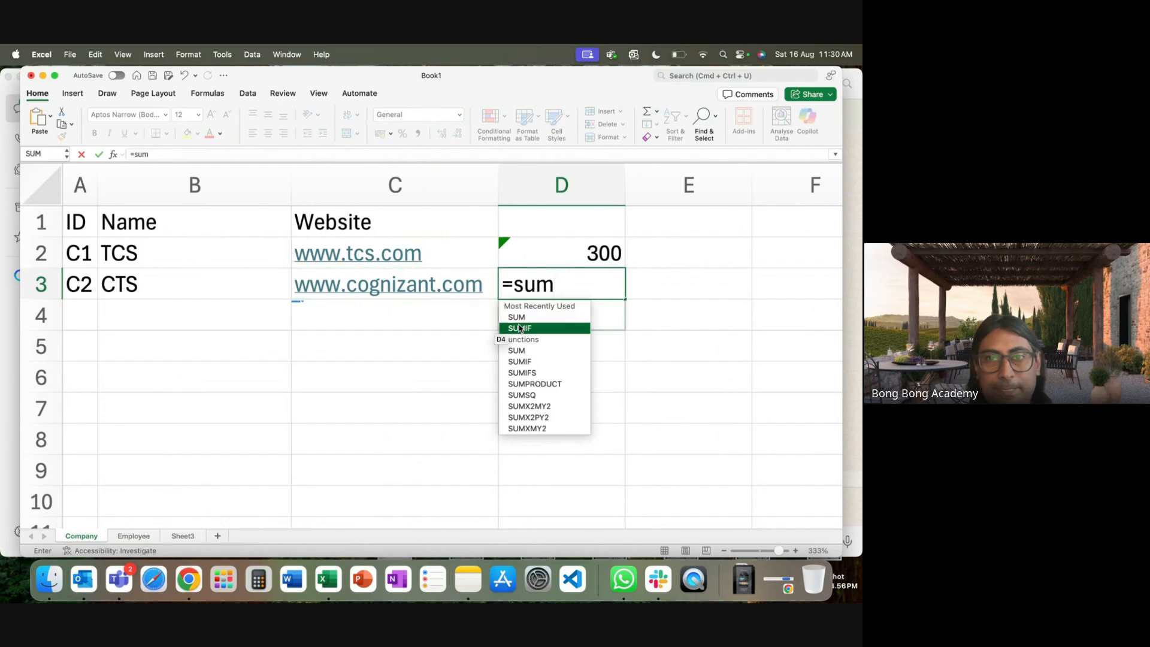
{"action": "type", "text": "("}
{"action": "left_click", "coordinate": [134, 537]}
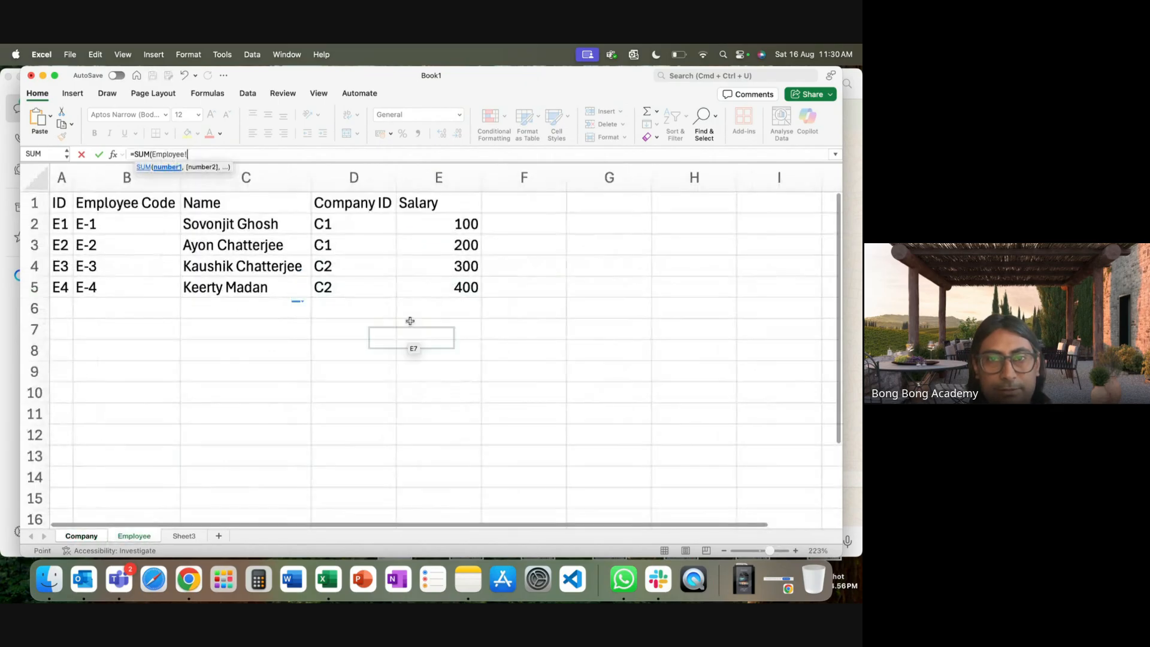
{"action": "left_click_drag", "start_coordinate": [436, 271], "coordinate": [435, 288]}
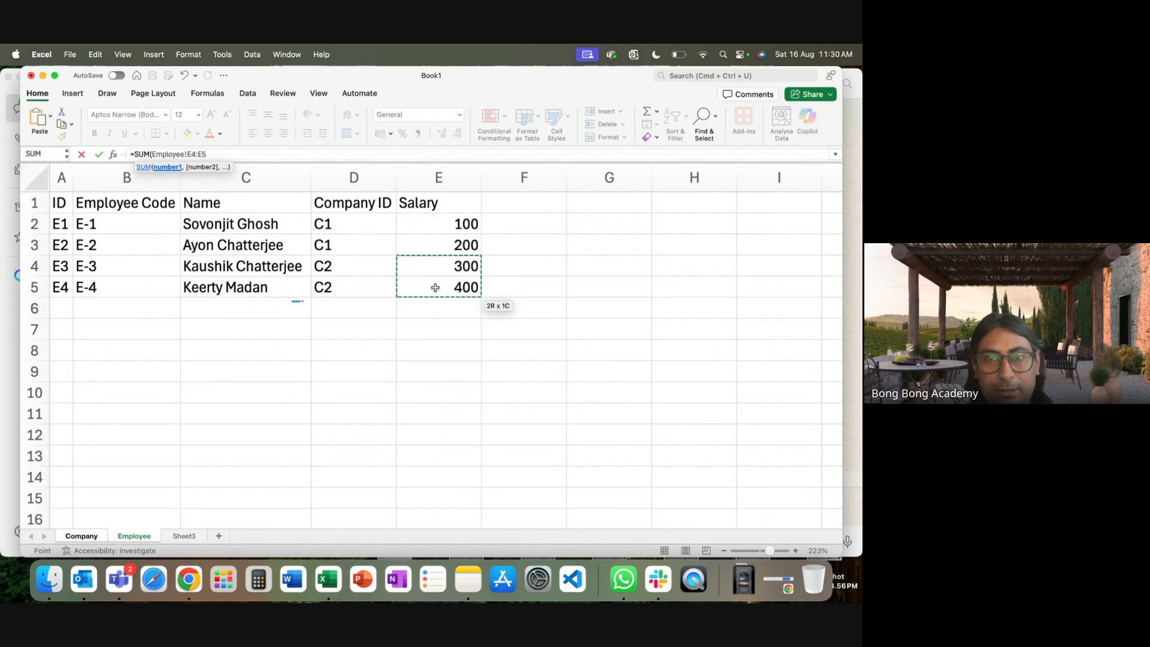
{"action": "key", "text": "Return"}
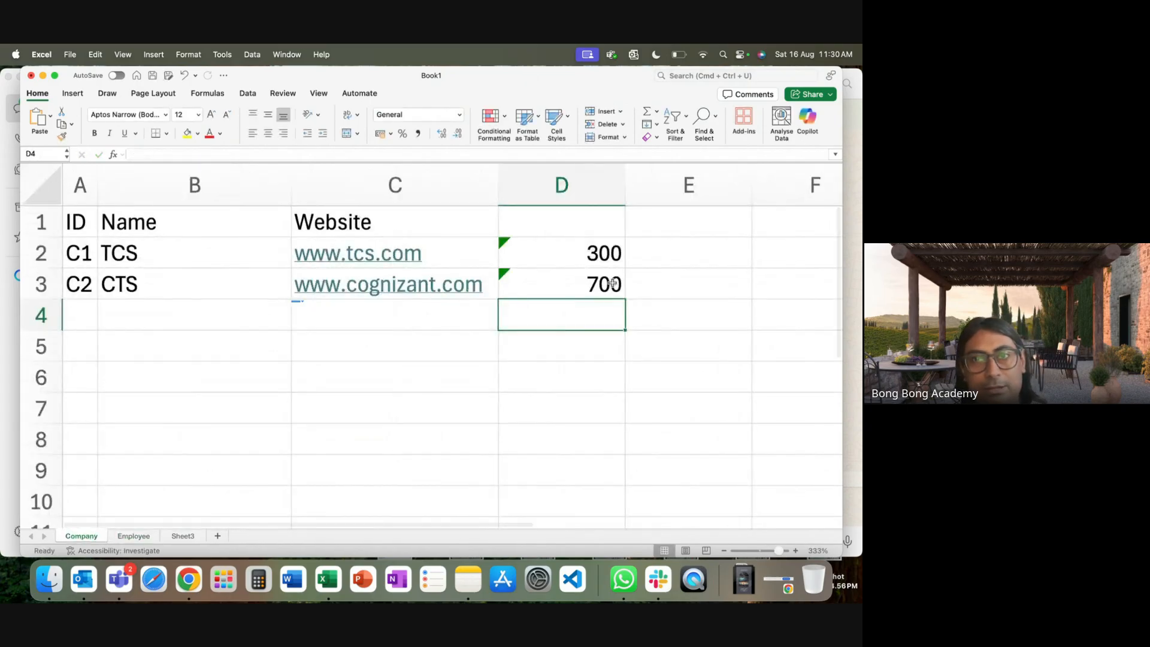
Label column D 'Rollup' and return to the Employee sheet.
{"action": "left_click", "coordinate": [564, 231]}
{"action": "type", "text": "Ro"}
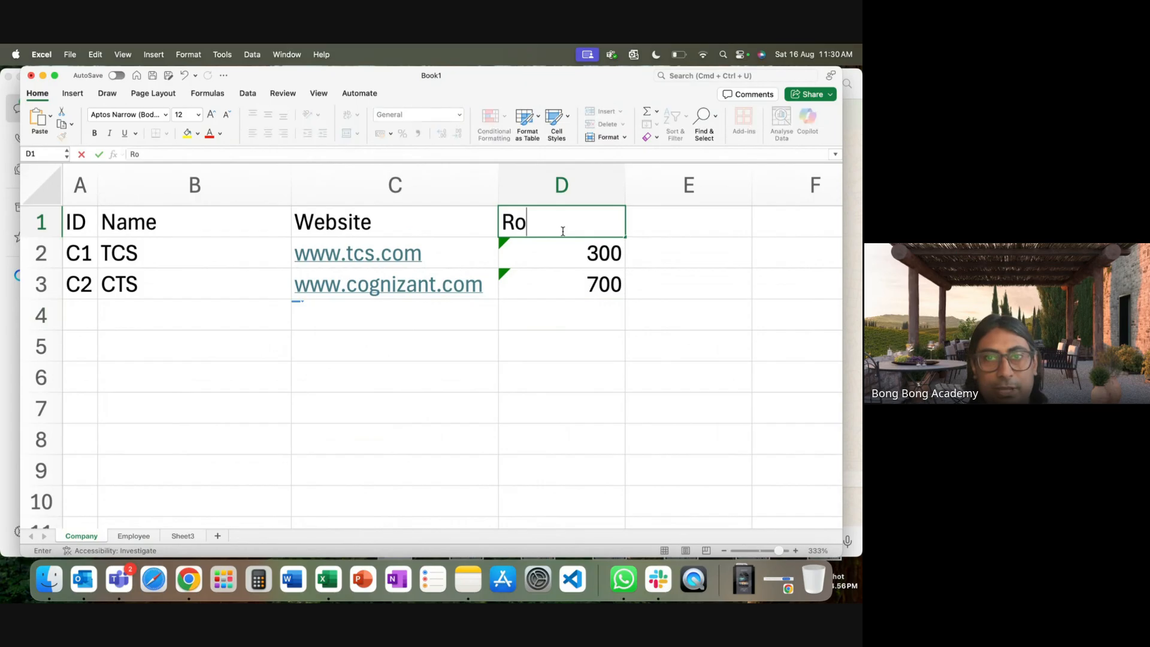
{"action": "type", "text": "llup"}
{"action": "left_click", "coordinate": [555, 412]}
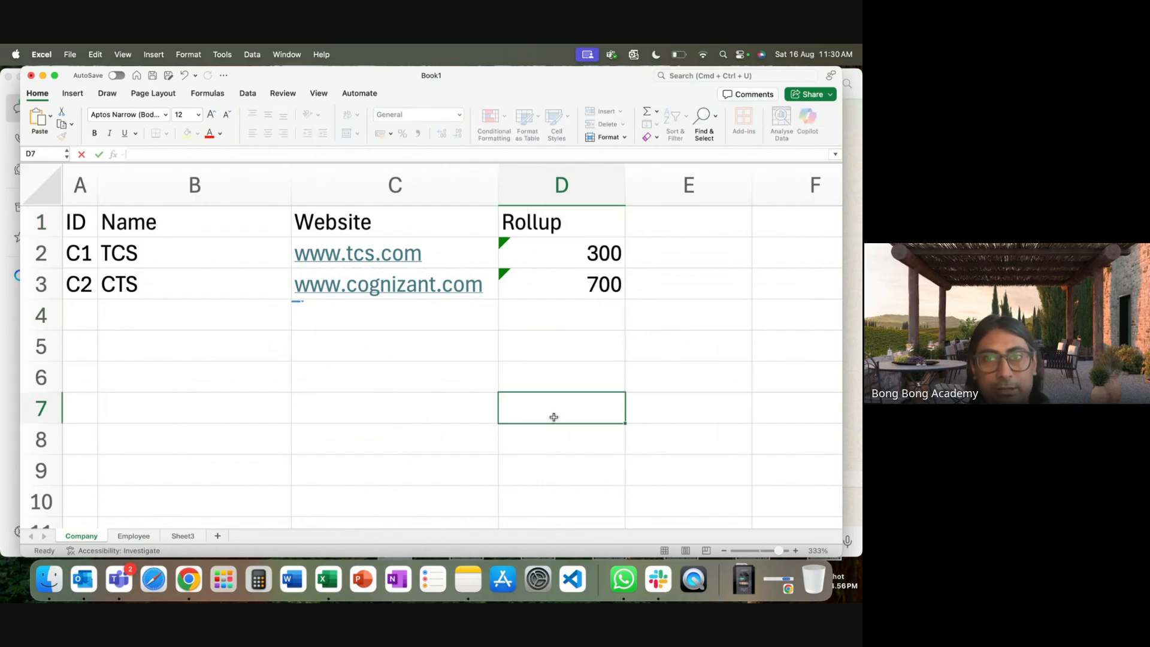
{"action": "left_click", "coordinate": [144, 538]}
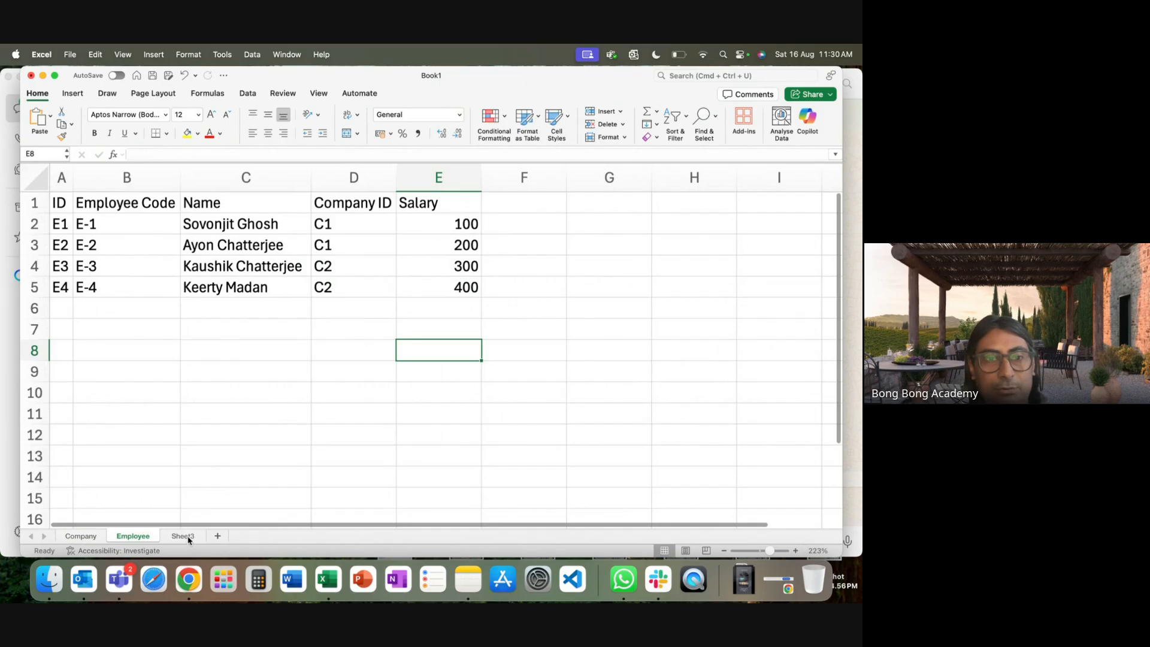
{"action": "left_click", "coordinate": [185, 536]}
{"action": "left_click", "coordinate": [145, 539]}
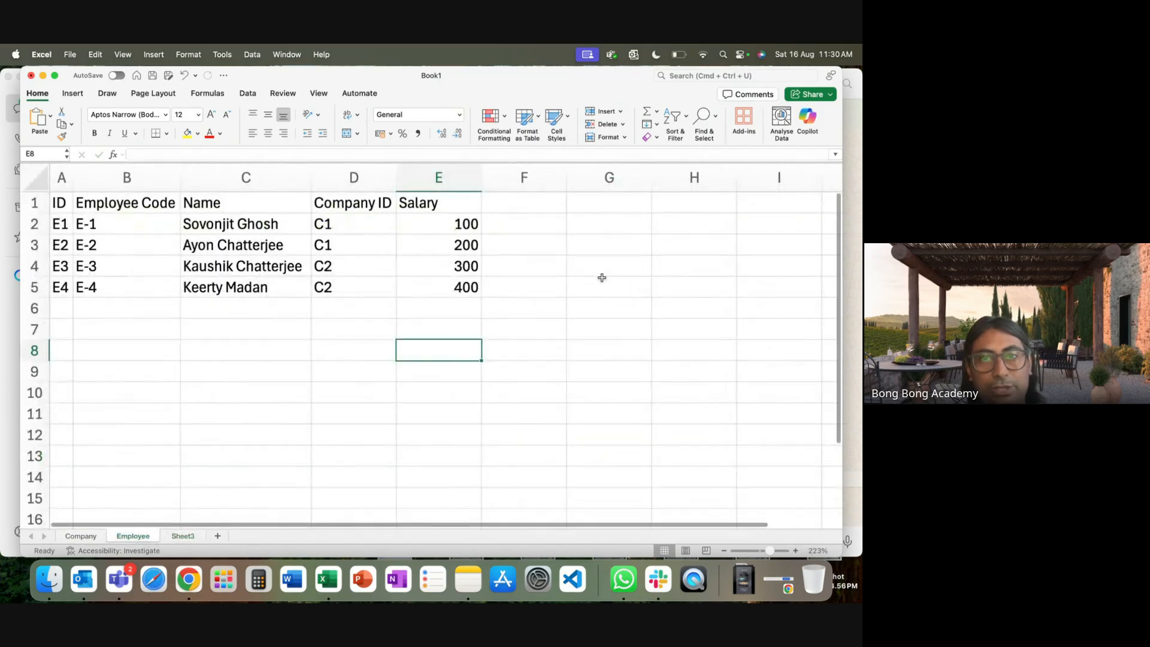
Enter =E2/Company!D2 in F2 and format it as a percentage, showing 33%.
{"action": "left_click", "coordinate": [518, 224]}
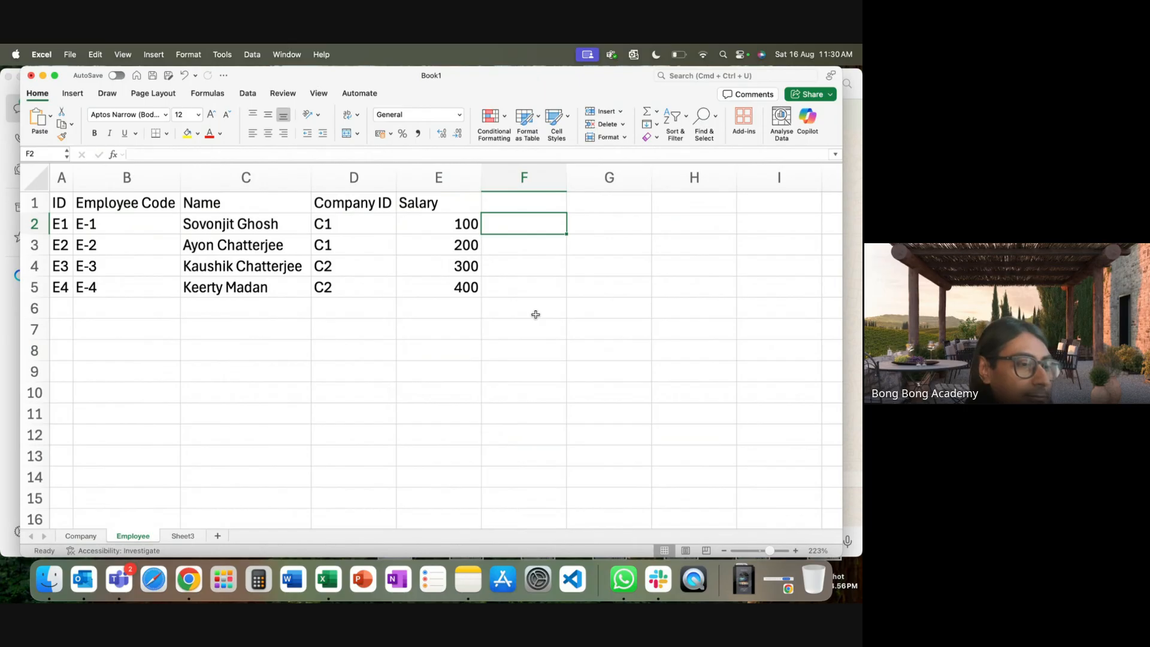
{"action": "type", "text": "="}
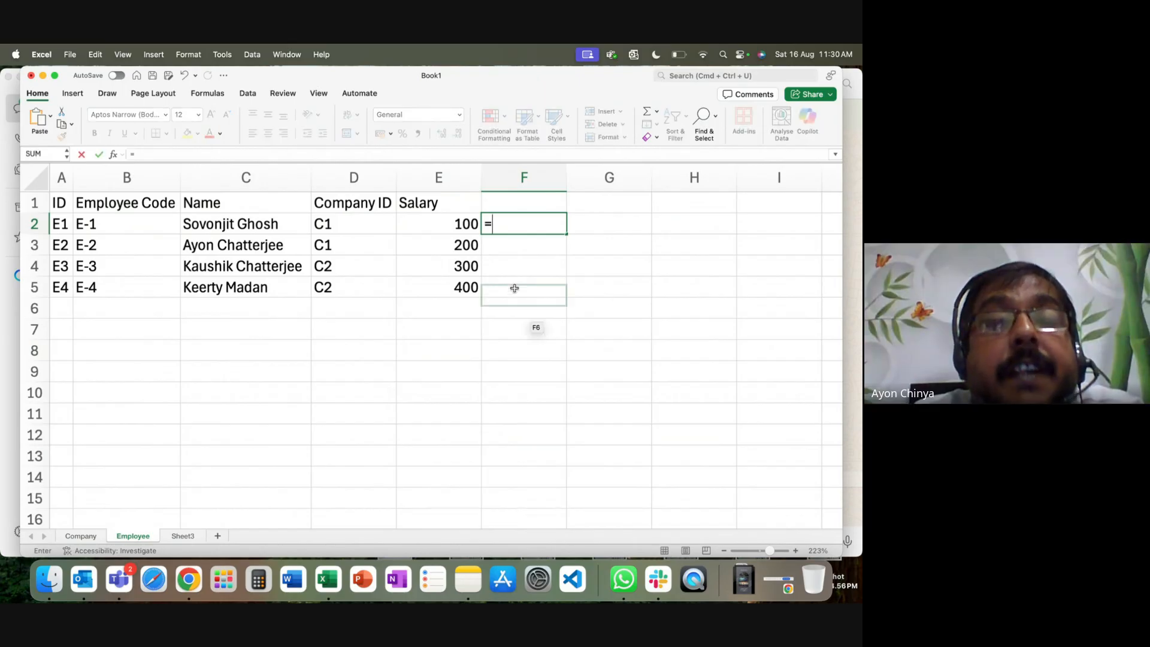
{"action": "left_click", "coordinate": [449, 218]}
{"action": "type", "text": "/"}
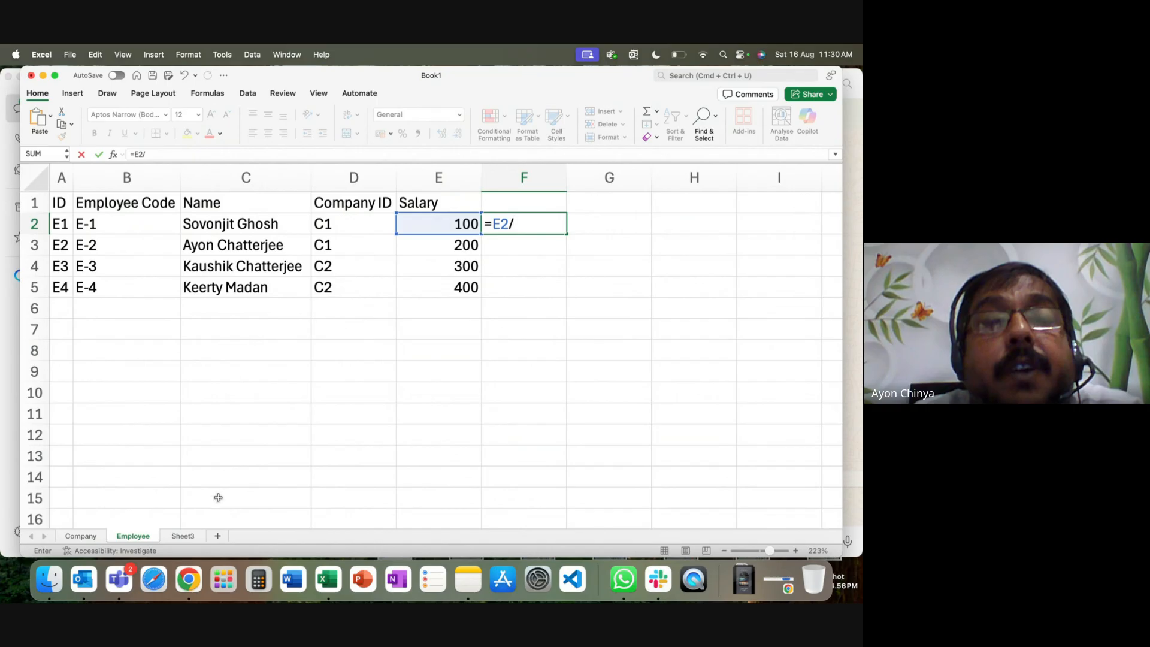
{"action": "left_click", "coordinate": [80, 535]}
{"action": "left_click", "coordinate": [569, 242]}
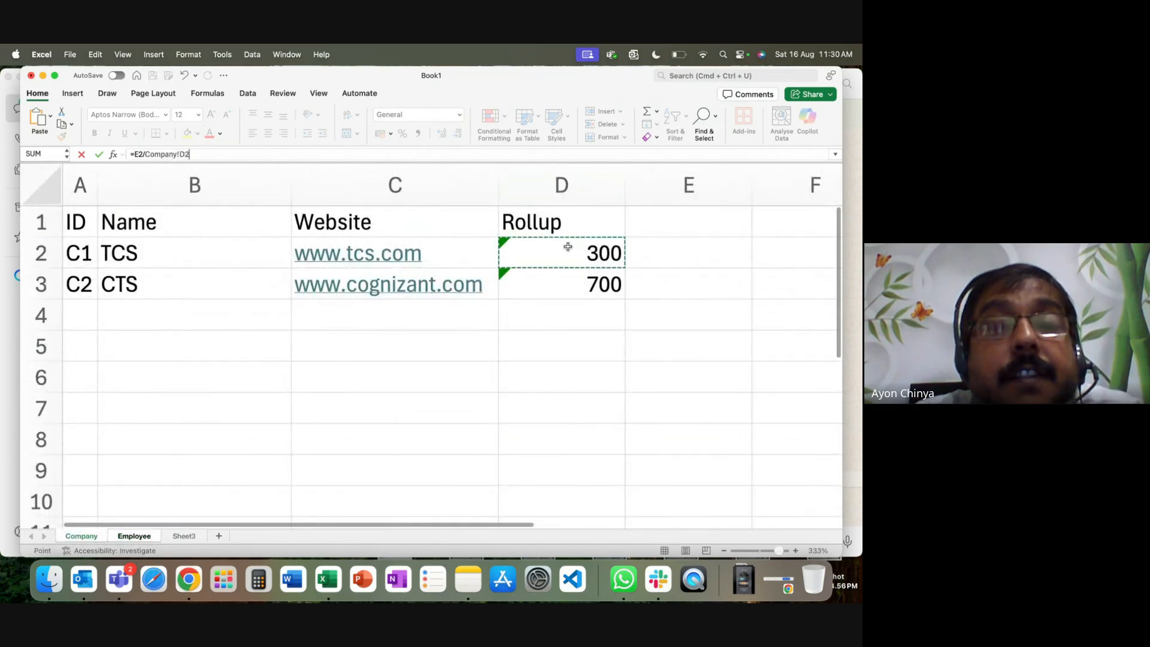
{"action": "key", "text": "Return"}
{"action": "left_click", "coordinate": [534, 228]}
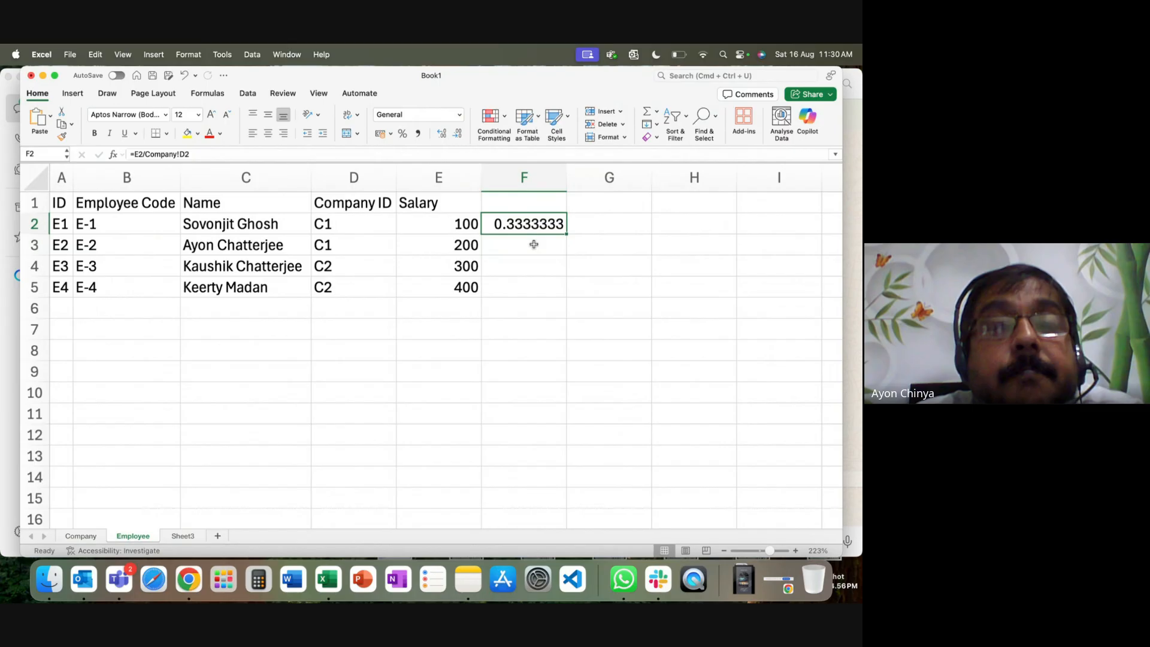
{"action": "left_click", "coordinate": [403, 136]}
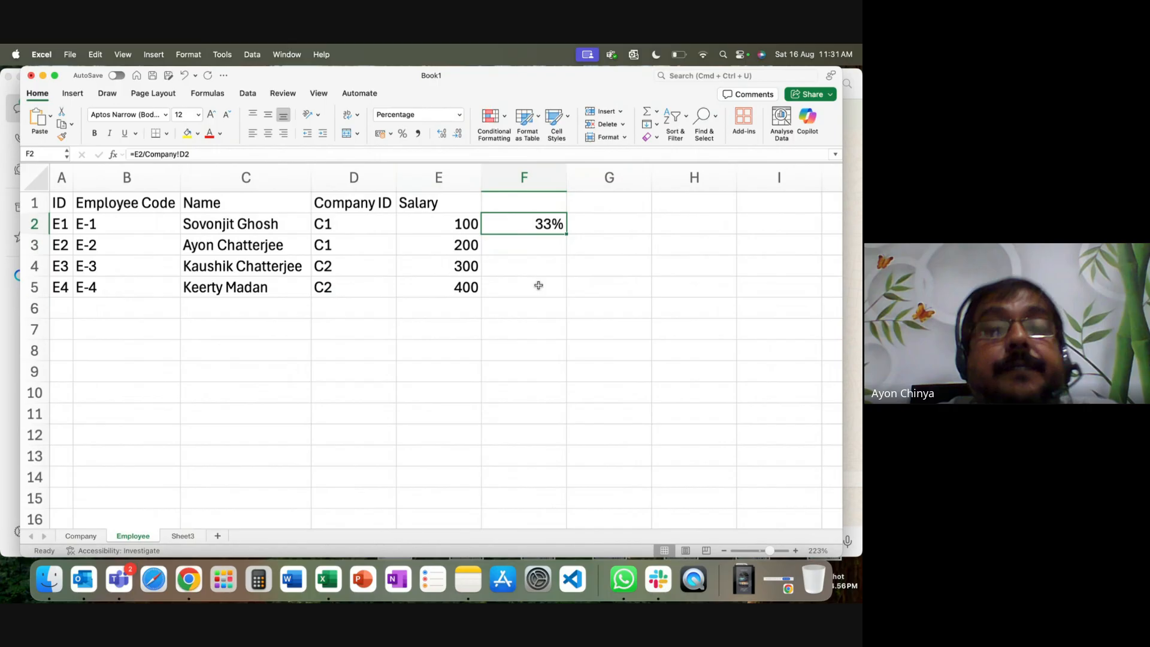
Copy the F2 formula into F3, which shows 29%.
{"action": "key", "text": "super+c"}
{"action": "key", "text": "Down"}
{"action": "key", "text": "super+v"}
{"action": "key", "text": "Down"}
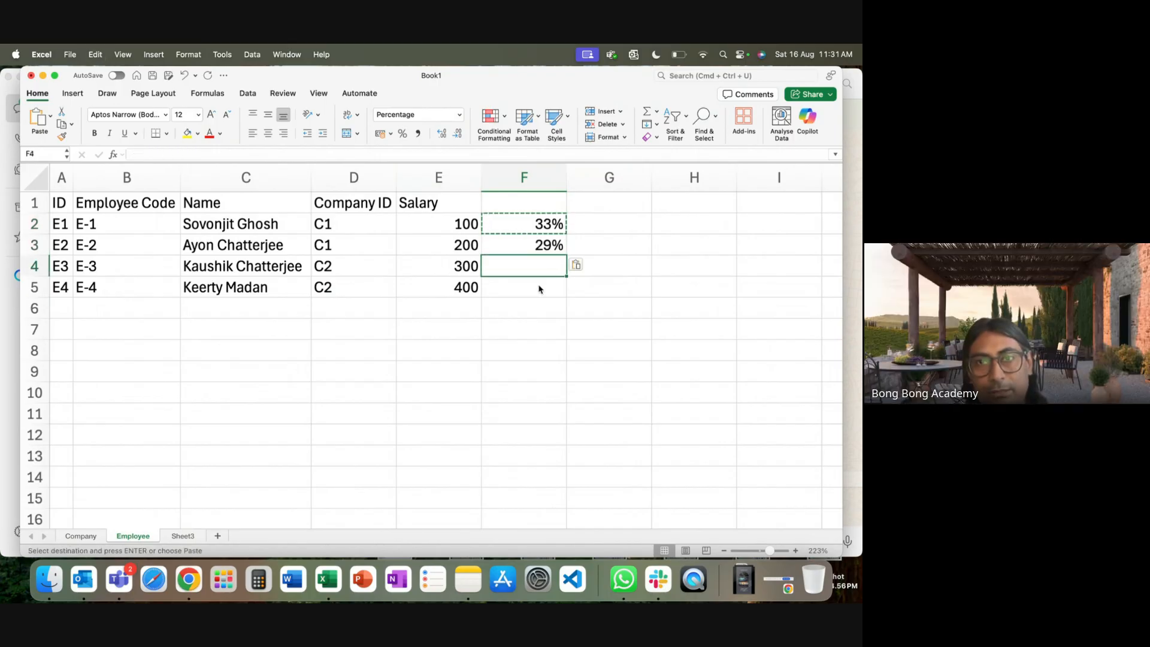
Correct F3 to =E3/Company!D2 so the second employee shows 67%.
{"action": "type", "text": "="}
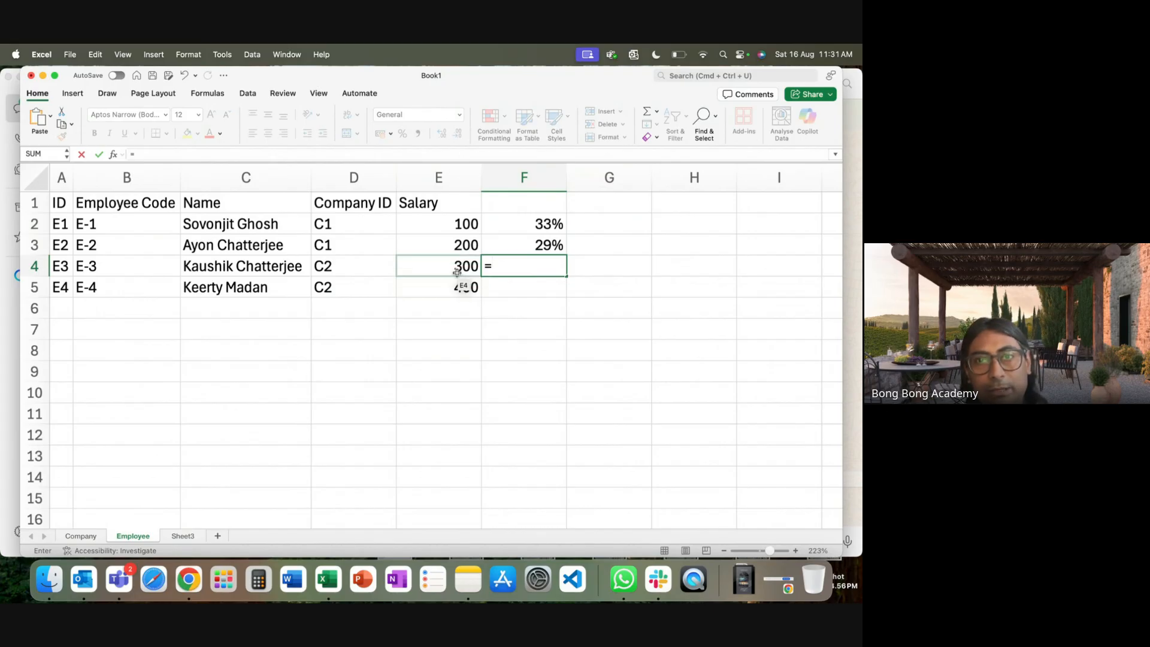
{"action": "left_click", "coordinate": [529, 243]}
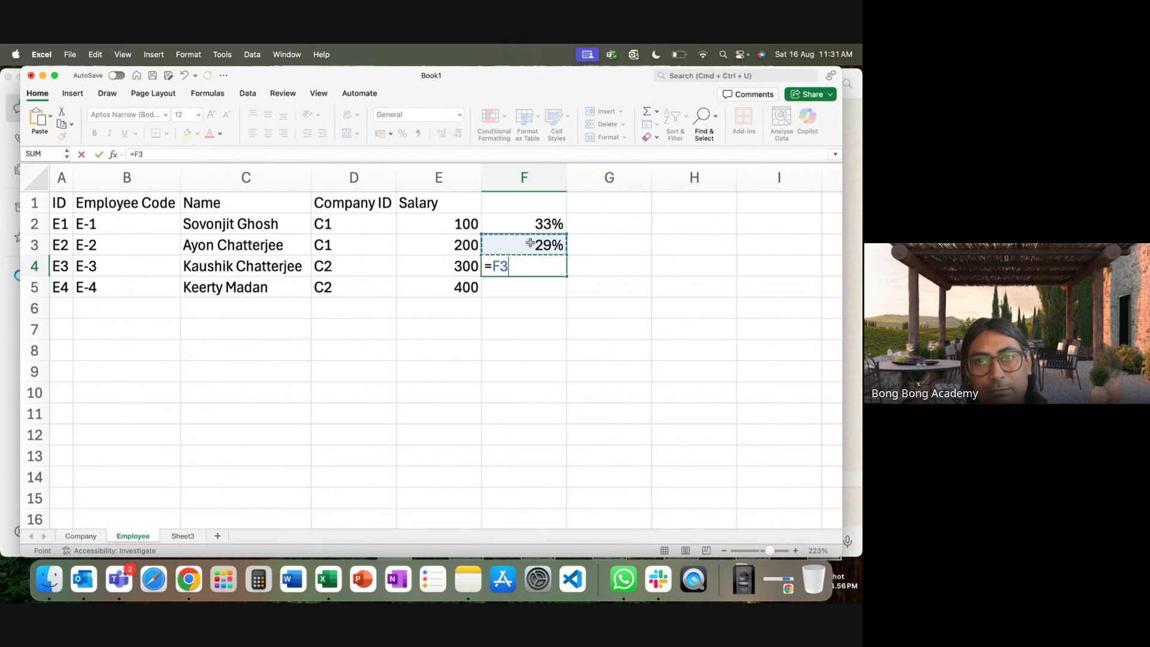
{"action": "key", "text": "BackSpace"}
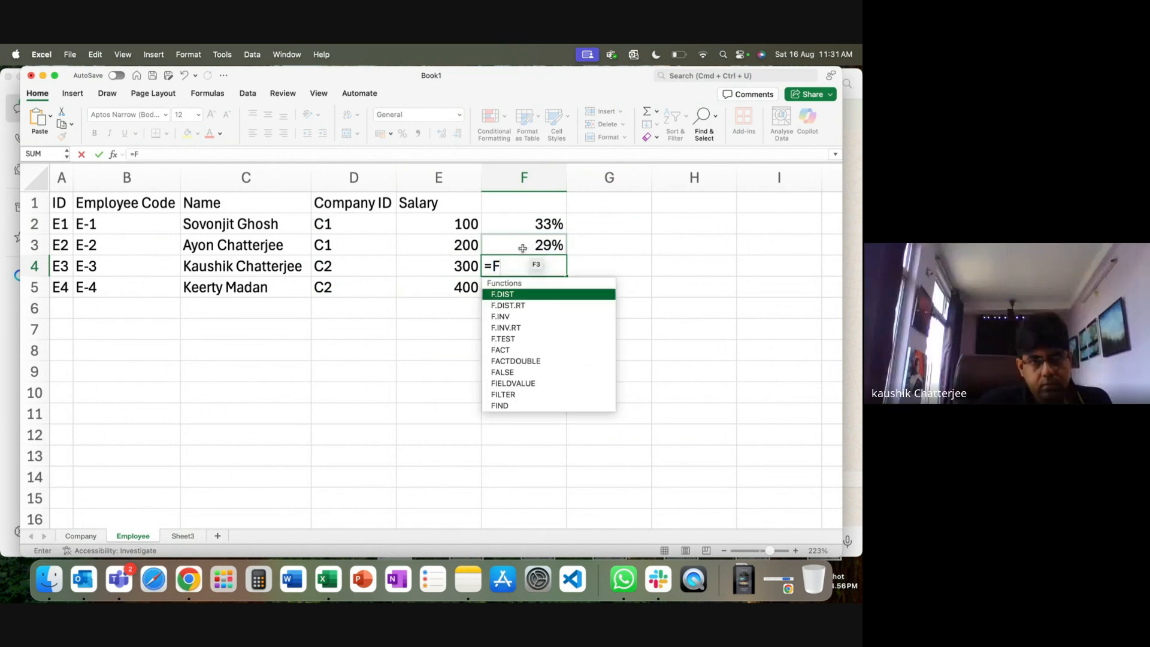
{"action": "key", "text": "BackSpace"}
{"action": "key", "text": "BackSpace"}
{"action": "left_click", "coordinate": [517, 335]}
{"action": "left_click", "coordinate": [537, 248]}
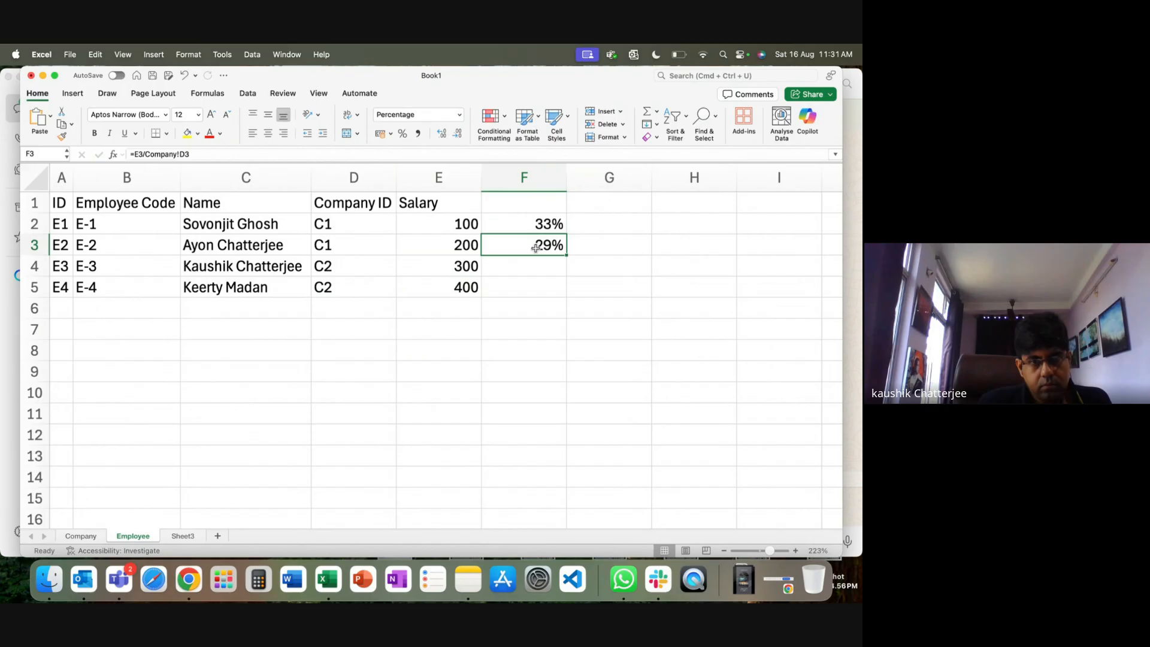
{"action": "type", "text": "="}
{"action": "left_click", "coordinate": [440, 245]}
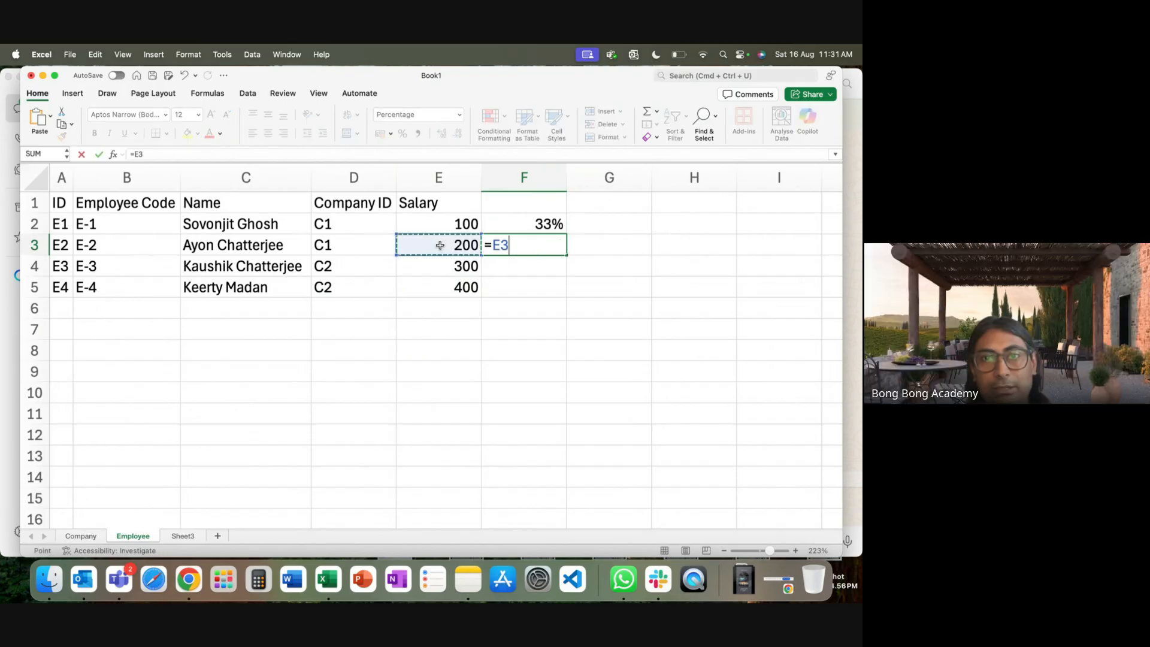
{"action": "type", "text": "/"}
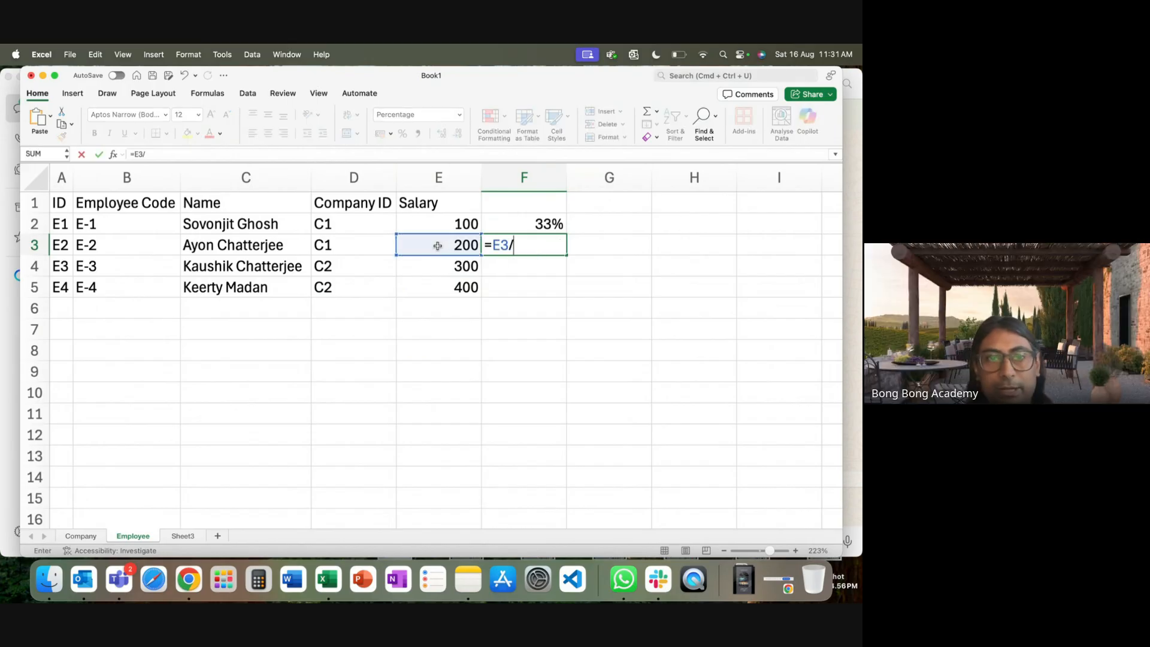
{"action": "left_click", "coordinate": [81, 536]}
{"action": "left_click", "coordinate": [592, 257]}
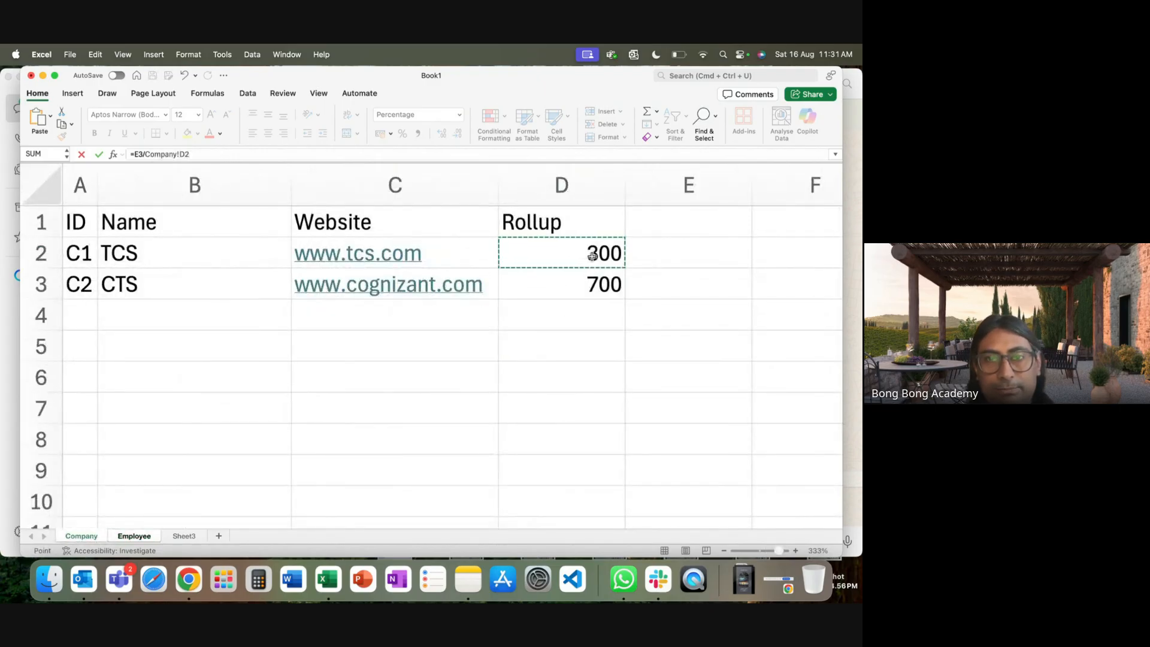
{"action": "key", "text": "Return"}
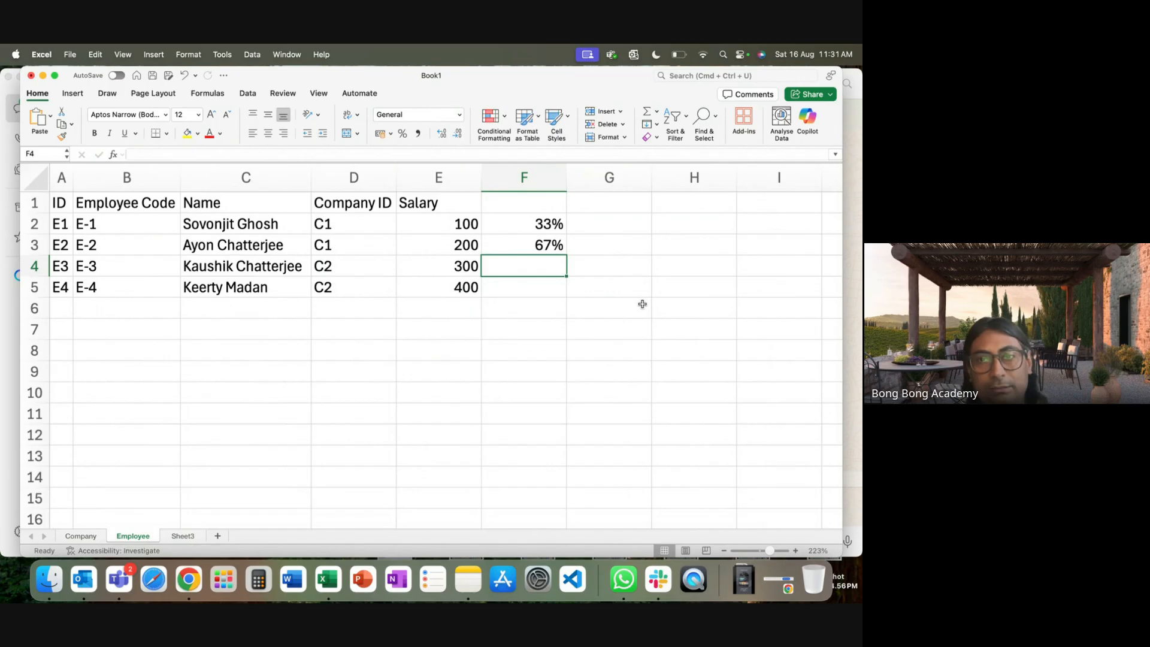
{"action": "left_click_drag", "start_coordinate": [551, 230], "coordinate": [552, 247]}
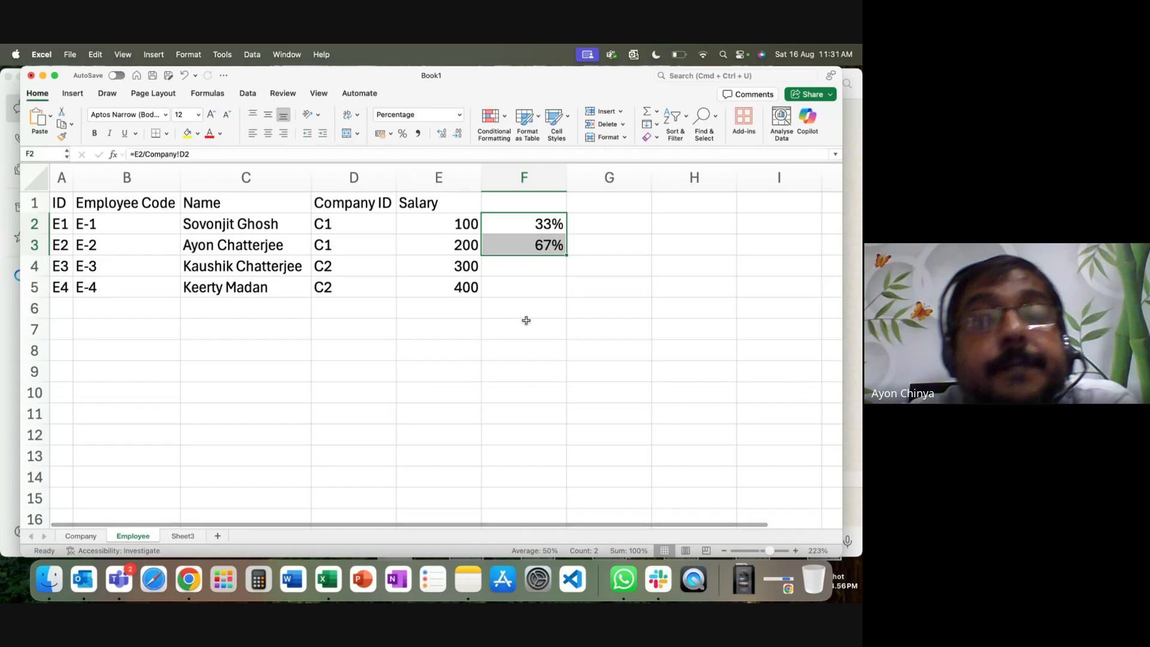
Enter =E4/Company!D3 in F4 and apply Percent Style to F4:F5.
{"action": "left_click", "coordinate": [526, 268]}
{"action": "type", "text": "="}
{"action": "left_click", "coordinate": [449, 266]}
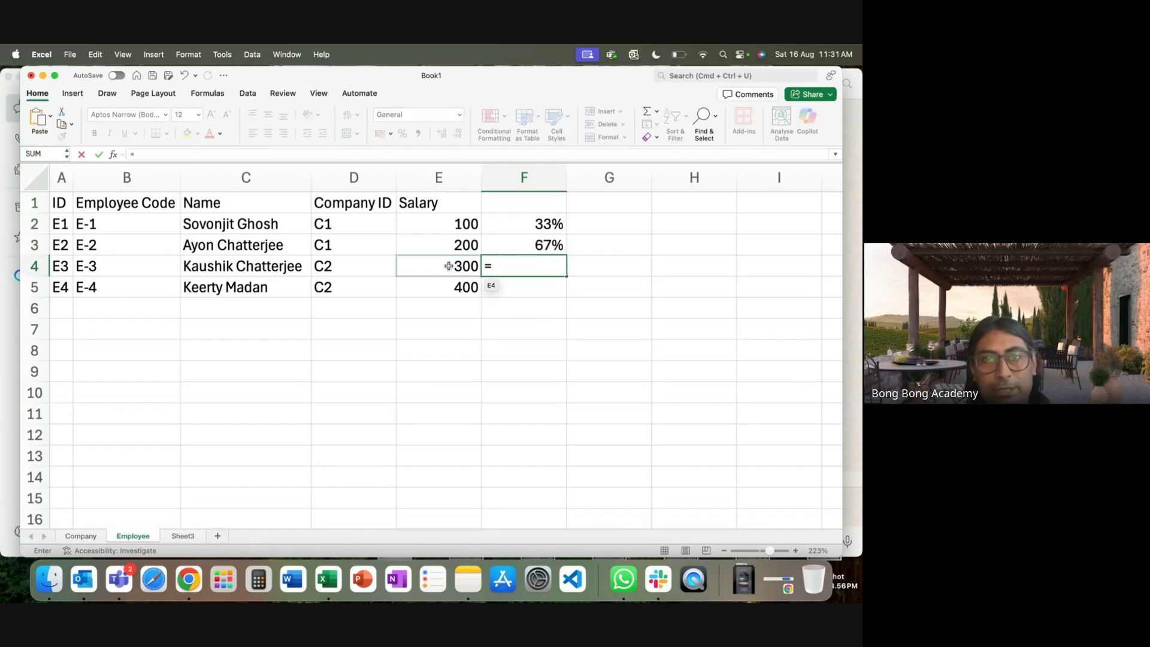
{"action": "type", "text": "/"}
{"action": "left_click", "coordinate": [75, 535]}
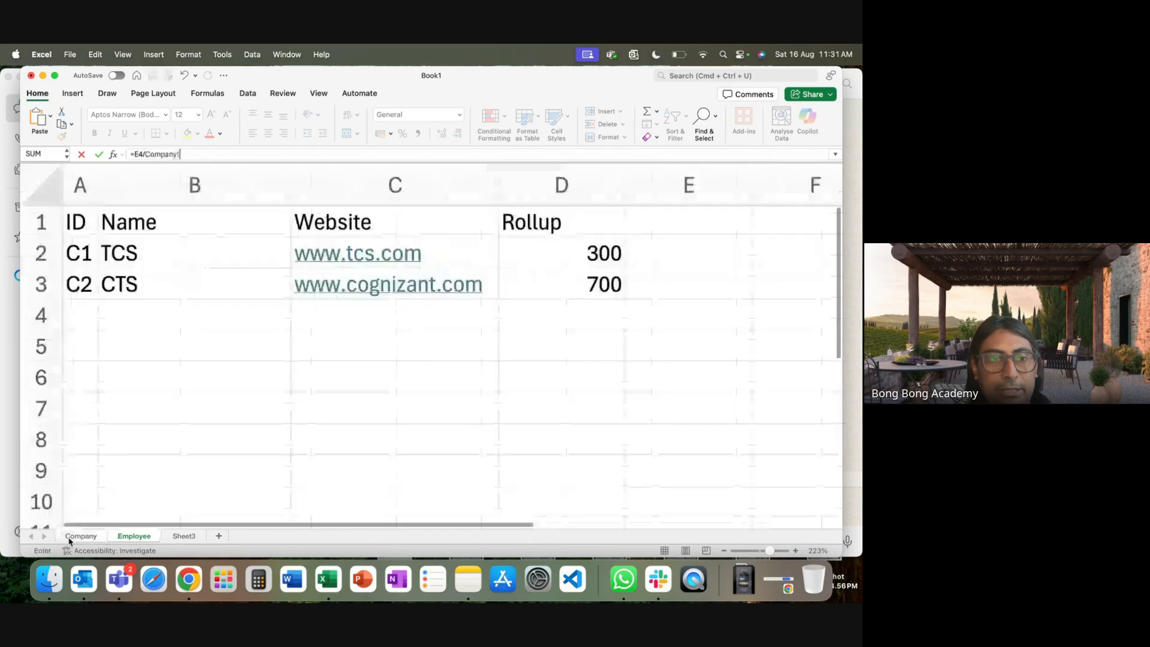
{"action": "left_click", "coordinate": [576, 284]}
{"action": "key", "text": "Return"}
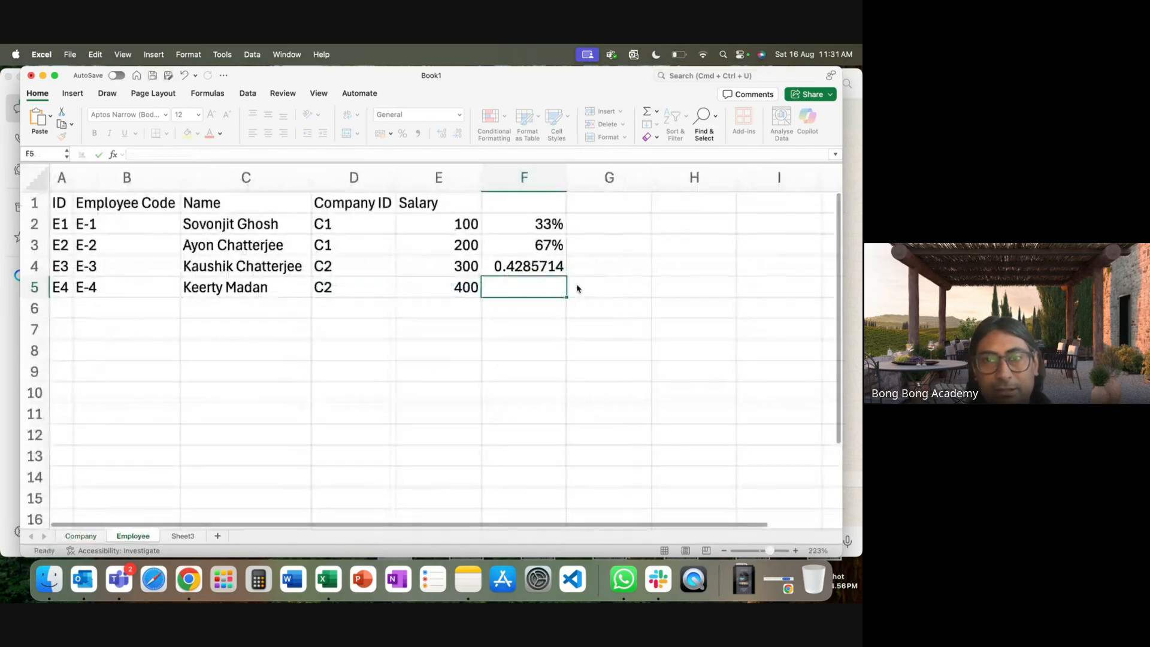
{"action": "left_click", "coordinate": [551, 247]}
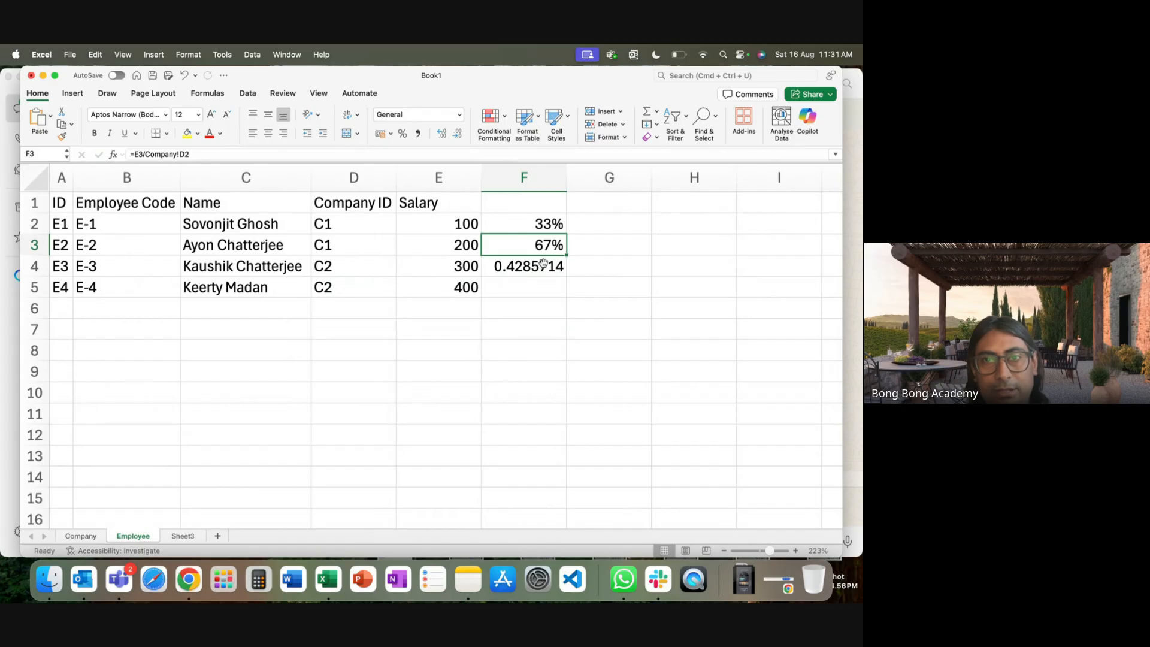
{"action": "left_click_drag", "start_coordinate": [539, 266], "coordinate": [539, 287]}
{"action": "left_click", "coordinate": [403, 136]}
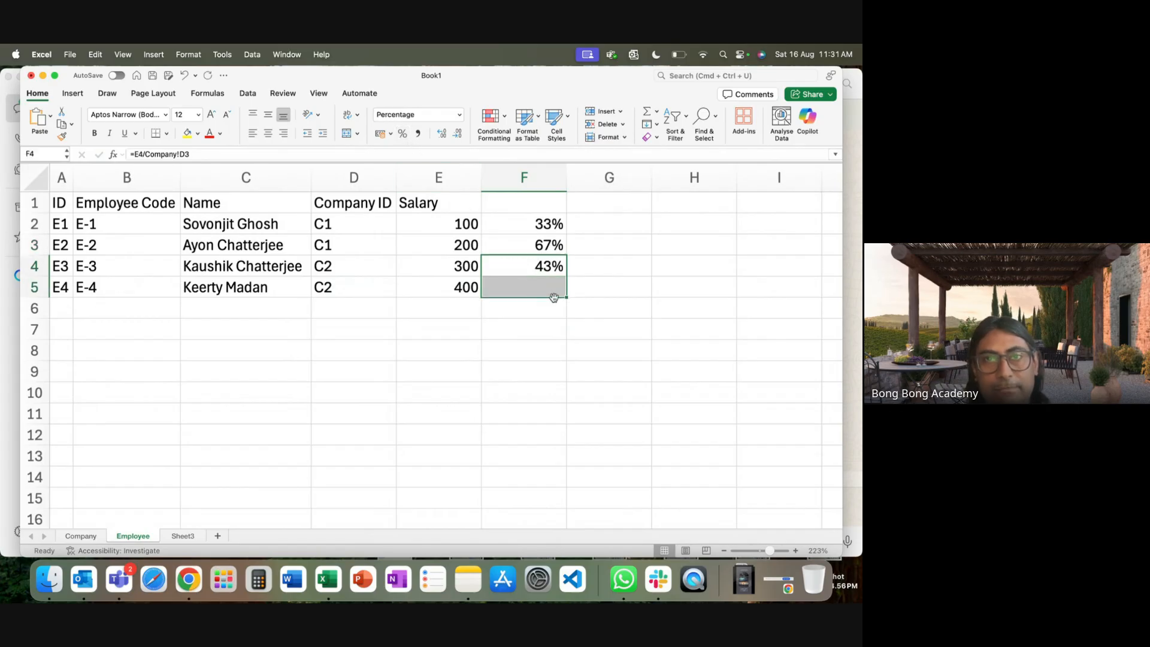
Enter =E5/Company!D3 in F5, giving 57%, and review the F4:F5 results.
{"action": "left_click", "coordinate": [543, 285]}
{"action": "type", "text": "="}
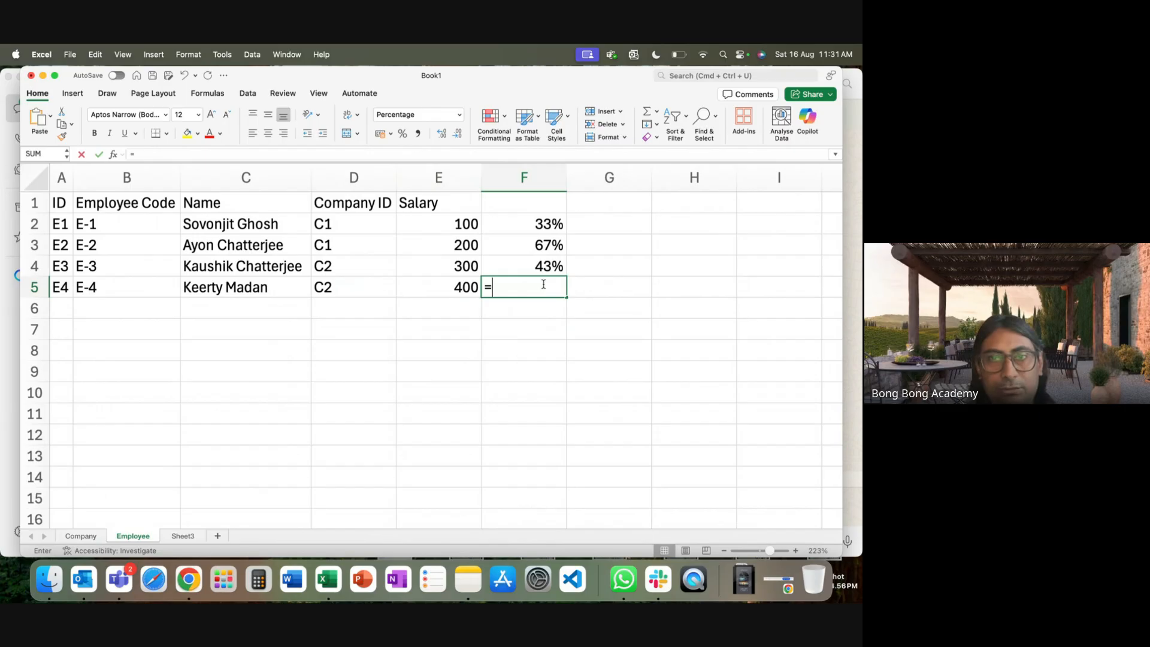
{"action": "left_click", "coordinate": [440, 288]}
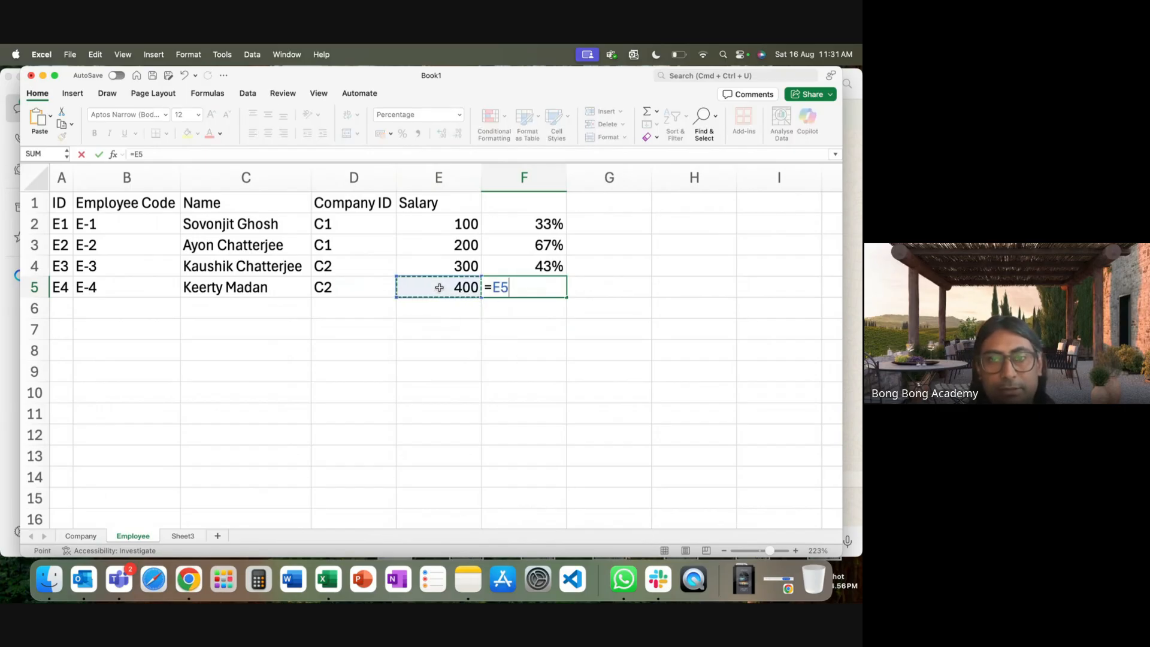
{"action": "type", "text": "/"}
{"action": "left_click", "coordinate": [93, 536]}
{"action": "left_click", "coordinate": [590, 282]}
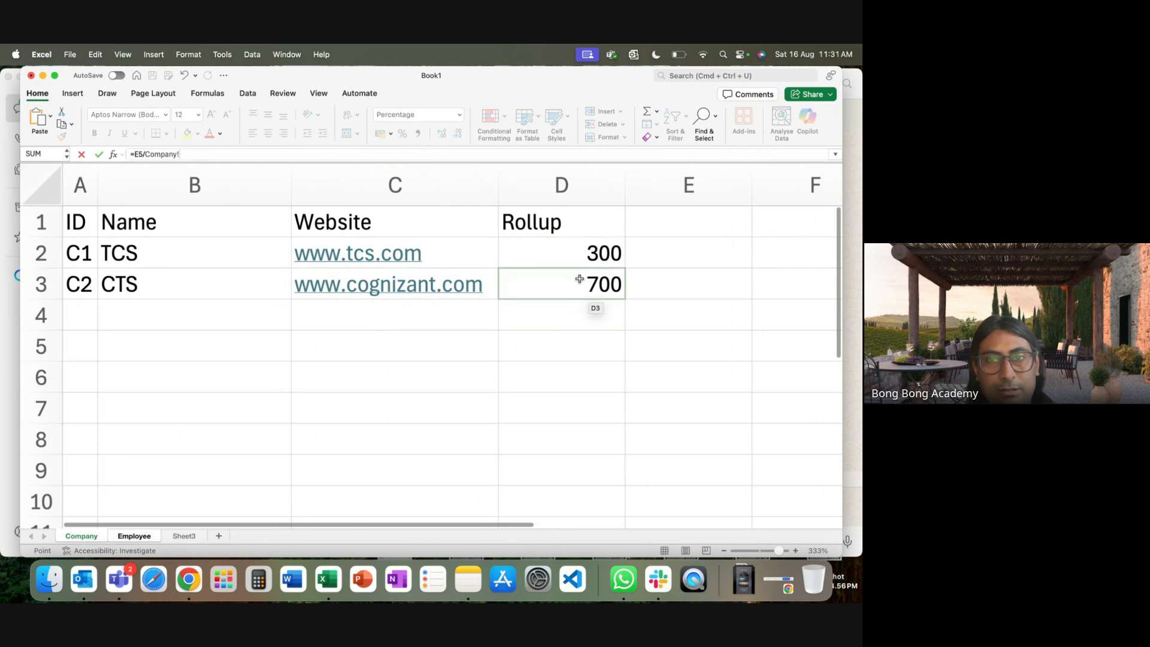
{"action": "key", "text": "Return"}
{"action": "left_click", "coordinate": [719, 388]}
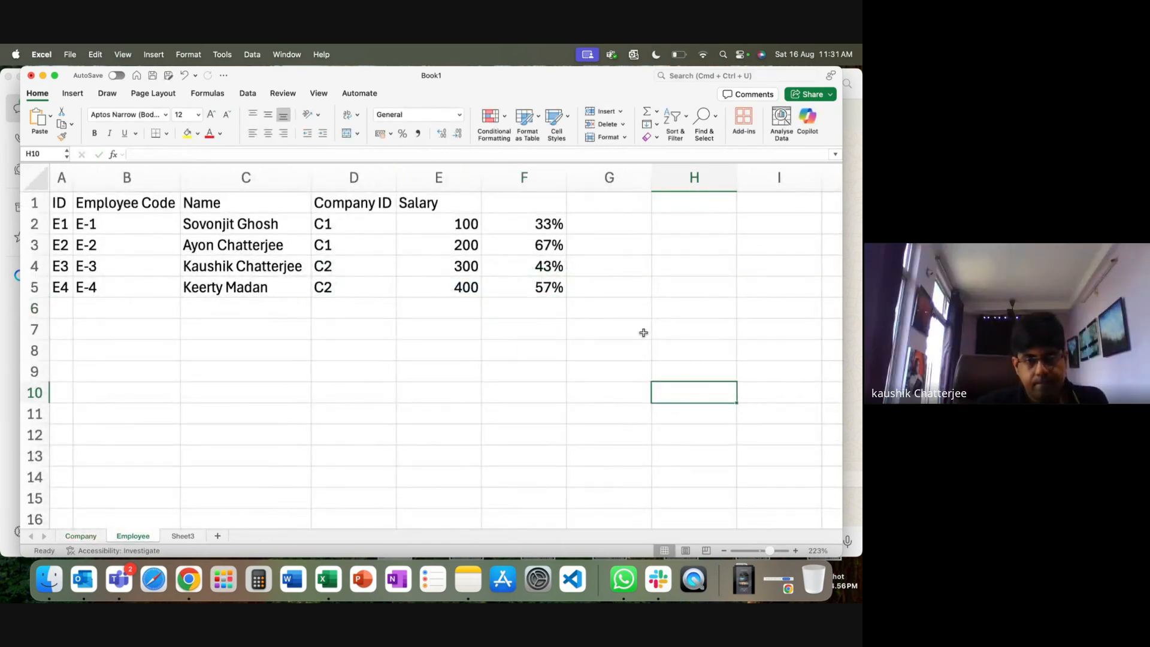
{"action": "left_click_drag", "start_coordinate": [546, 267], "coordinate": [543, 279]}
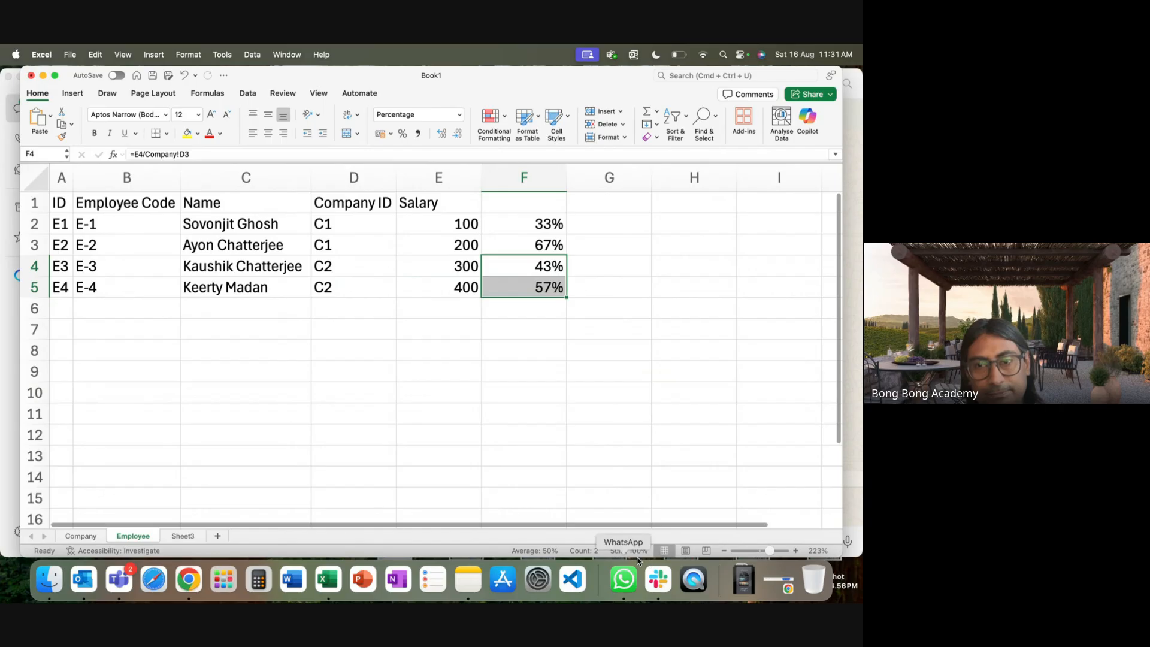
{"action": "left_click", "coordinate": [677, 414]}
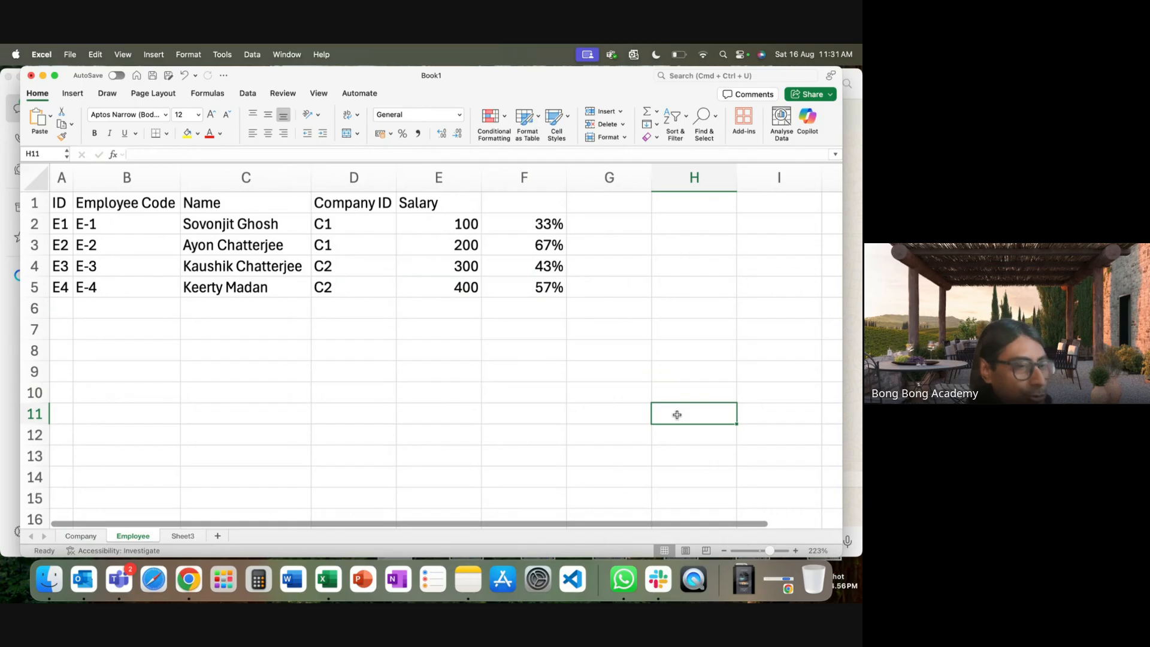
{"action": "left_click", "coordinate": [189, 580]}
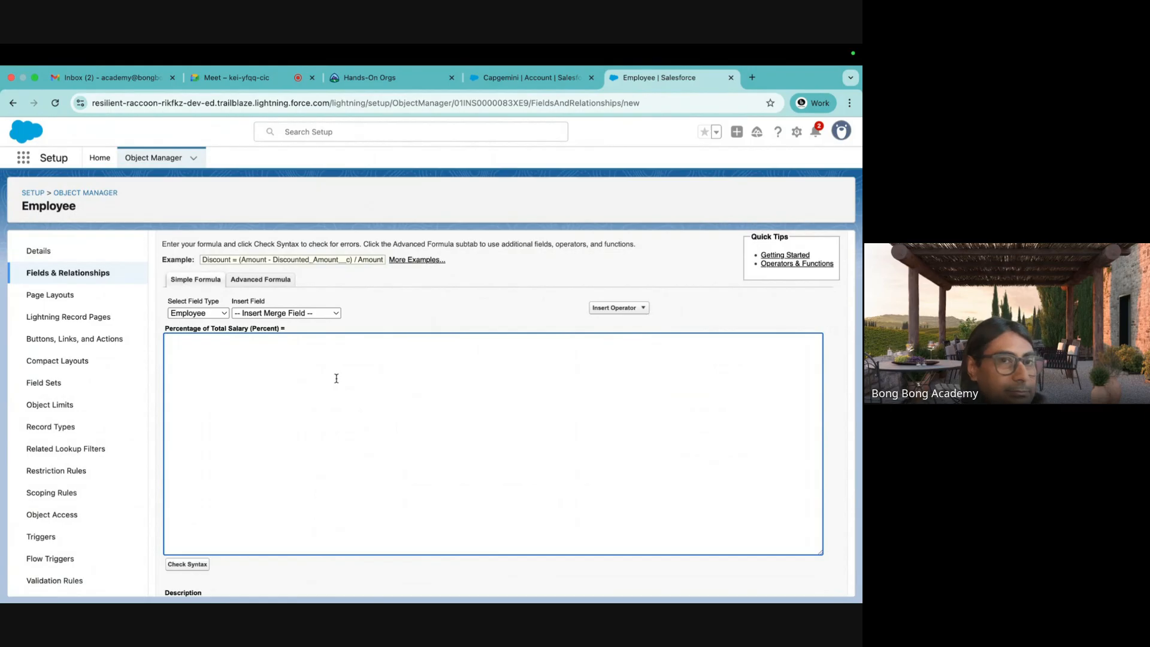
Insert the Employee's Salary__c field into the formula followed by a '/' sign.
{"action": "left_click", "coordinate": [292, 312]}
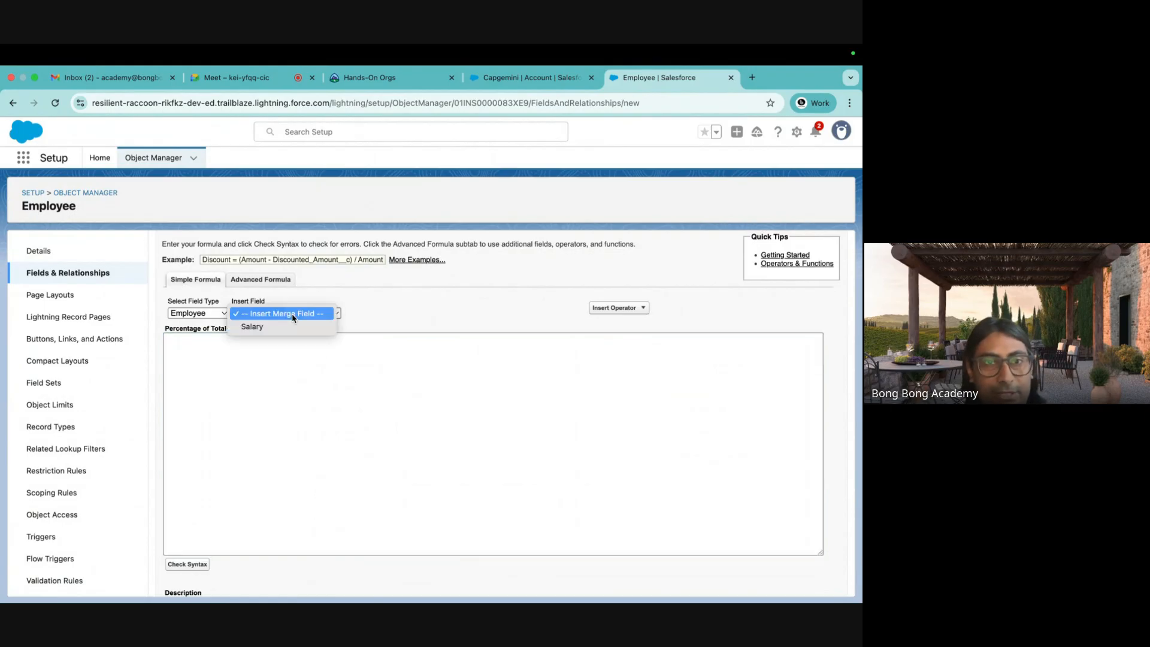
{"action": "left_click", "coordinate": [277, 327]}
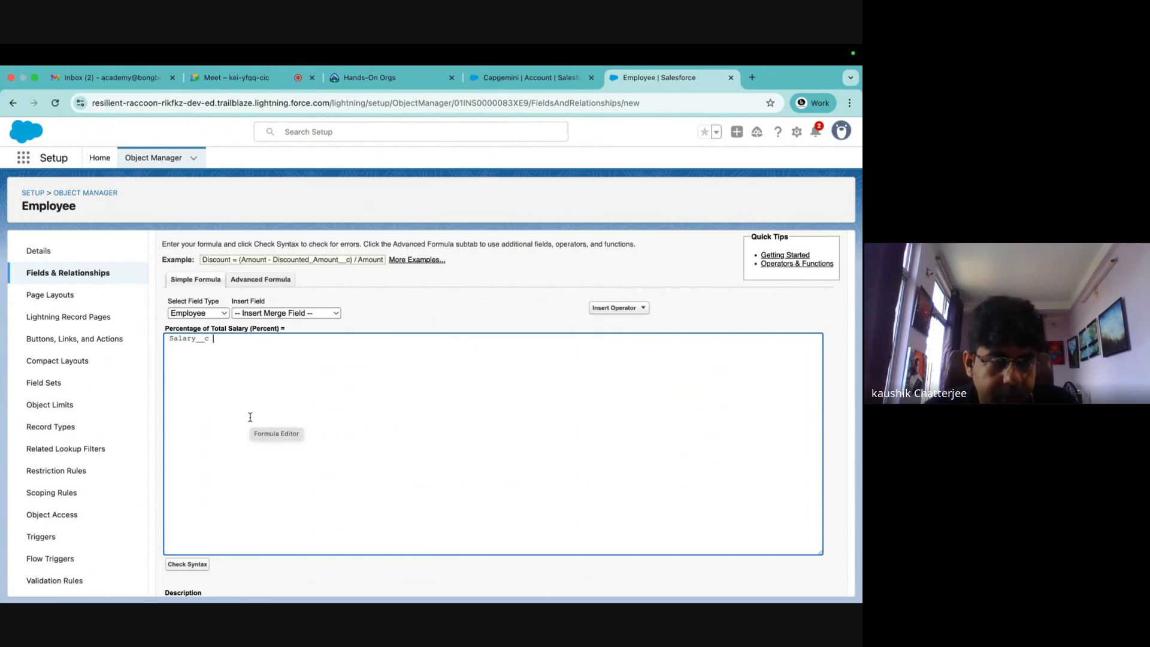
{"action": "type", "text": "/"}
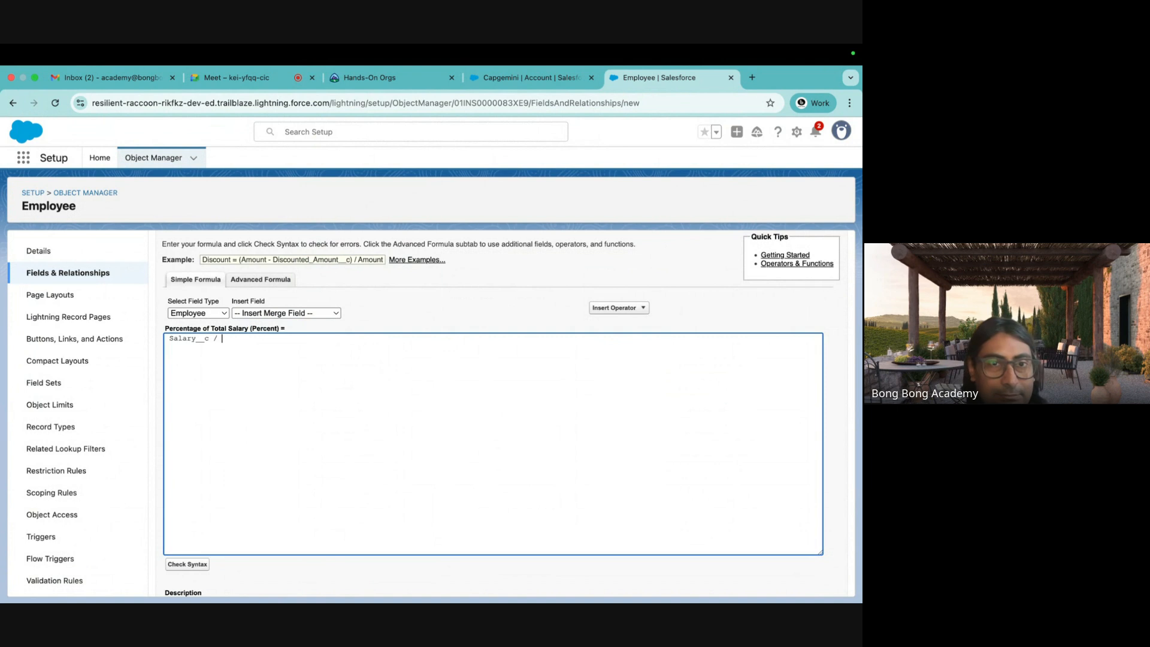
{"action": "left_click", "coordinate": [219, 313]}
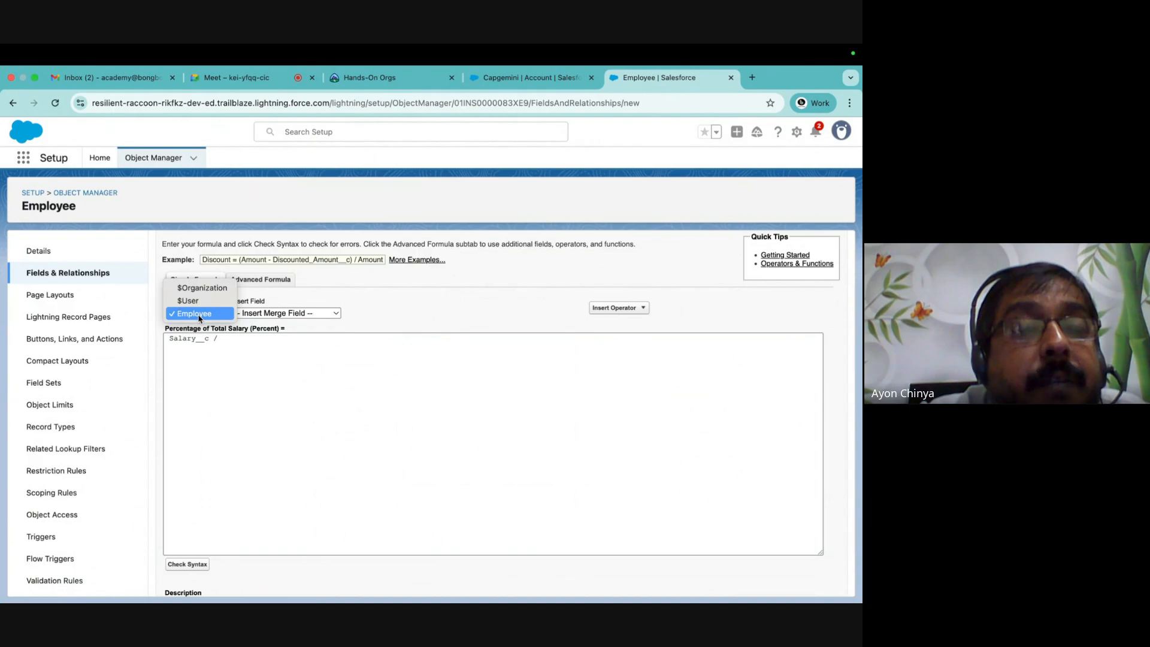
{"action": "left_click", "coordinate": [199, 314]}
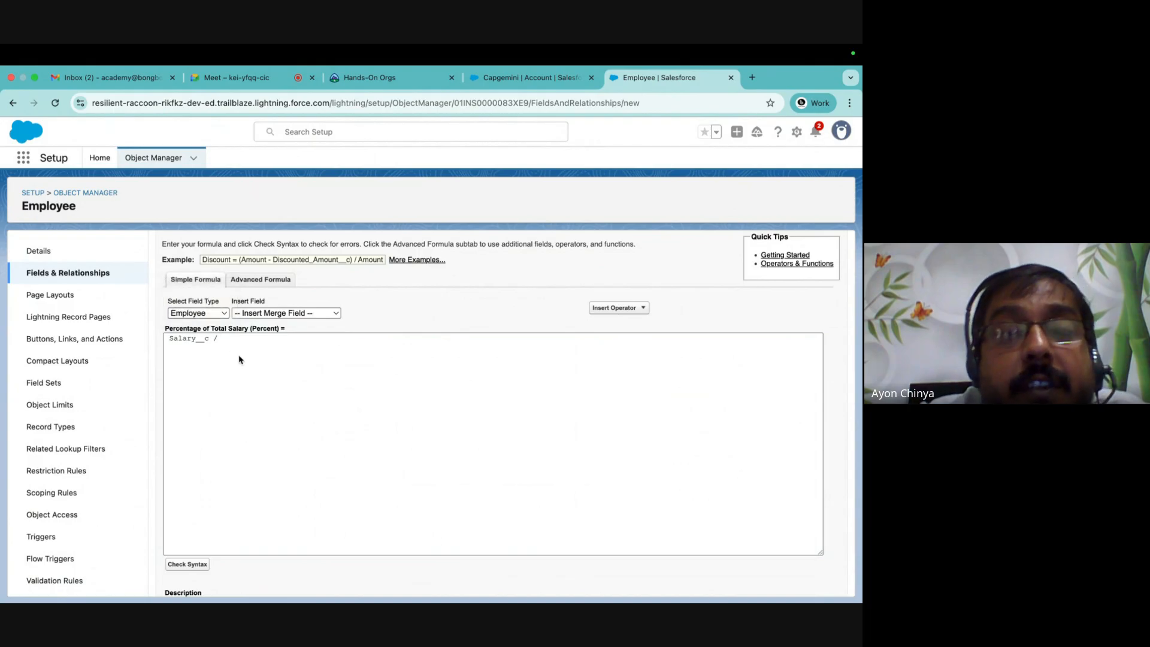
In the Advanced Formula editor, insert Account__r.Rollup__c after the division sign.
{"action": "left_click", "coordinate": [252, 283]}
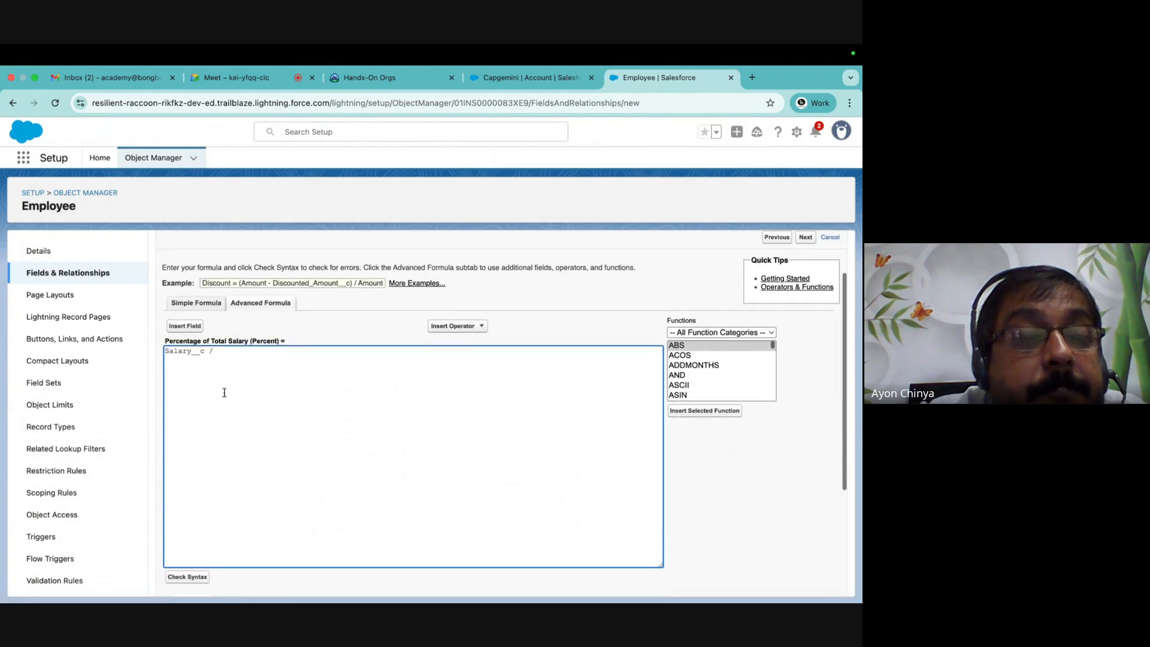
{"action": "left_click", "coordinate": [185, 326]}
{"action": "left_click", "coordinate": [501, 497]}
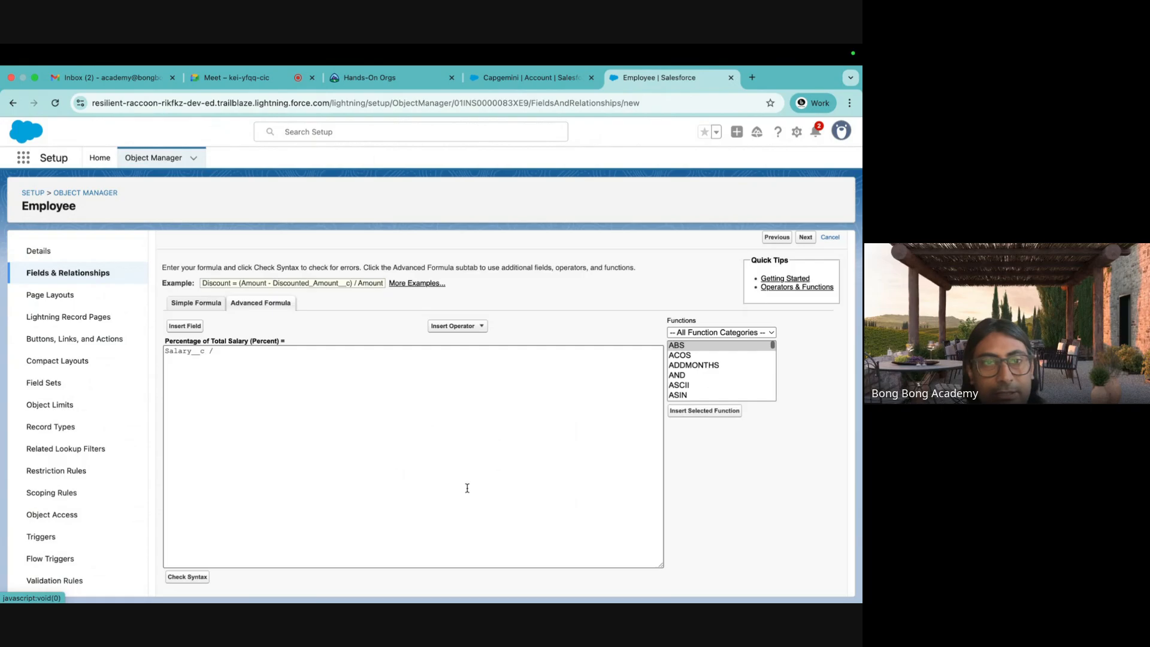
{"action": "left_click", "coordinate": [222, 352]}
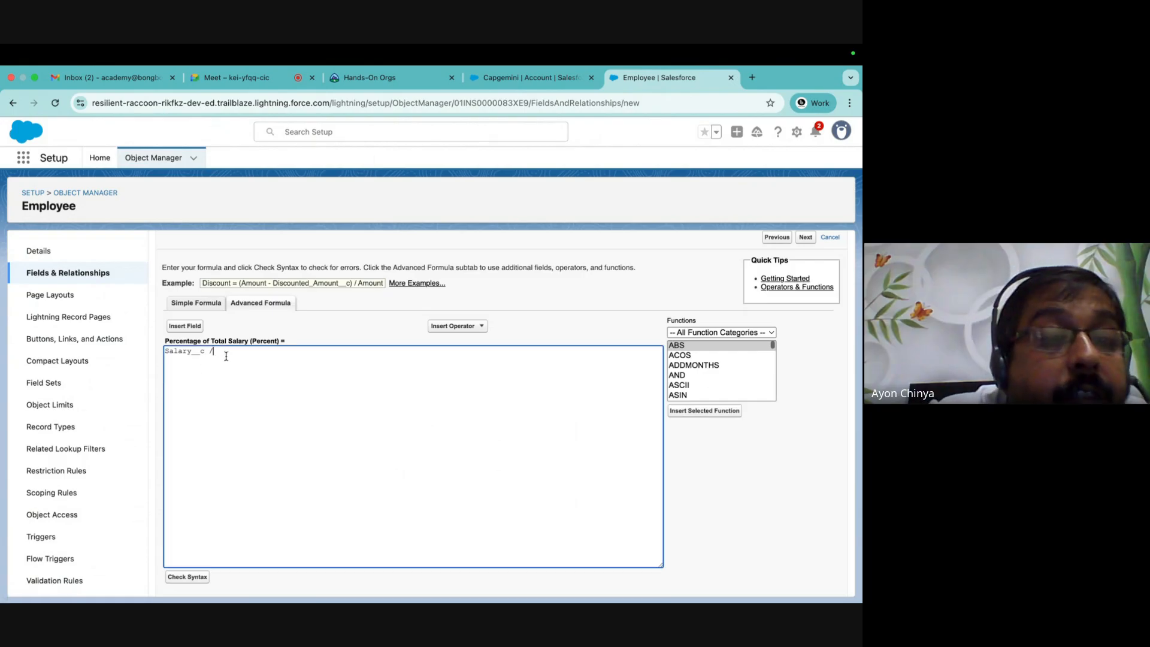
{"action": "left_click", "coordinate": [172, 327]}
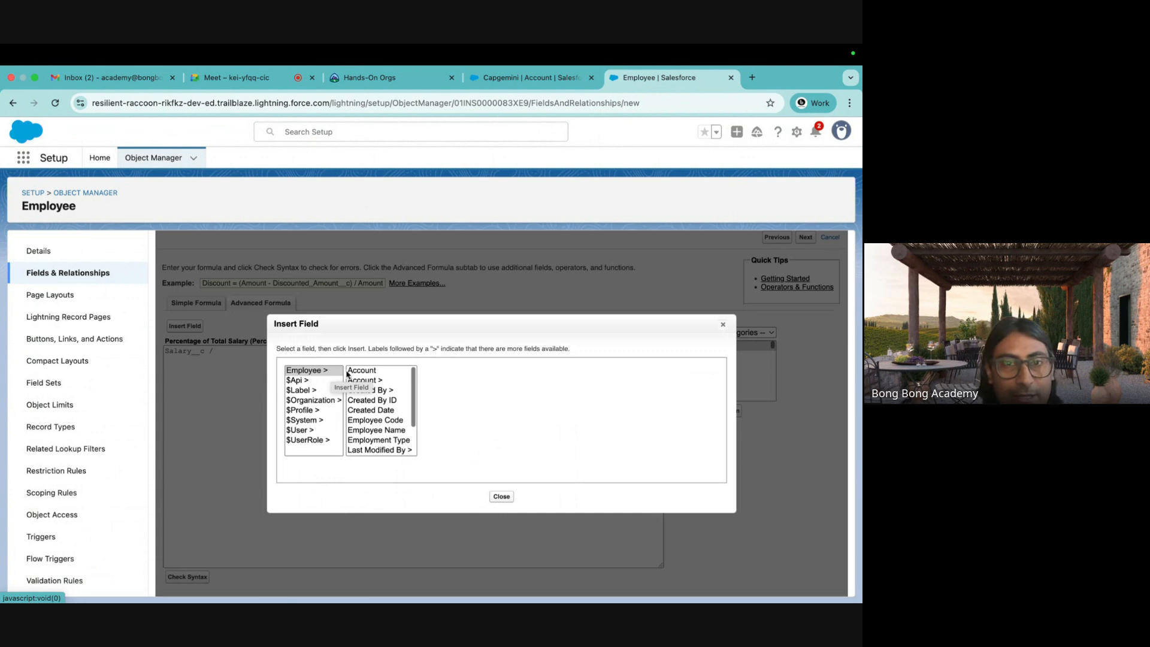
{"action": "scroll", "coordinate": [370, 410], "scroll_direction": "down", "scroll_amount": 2}
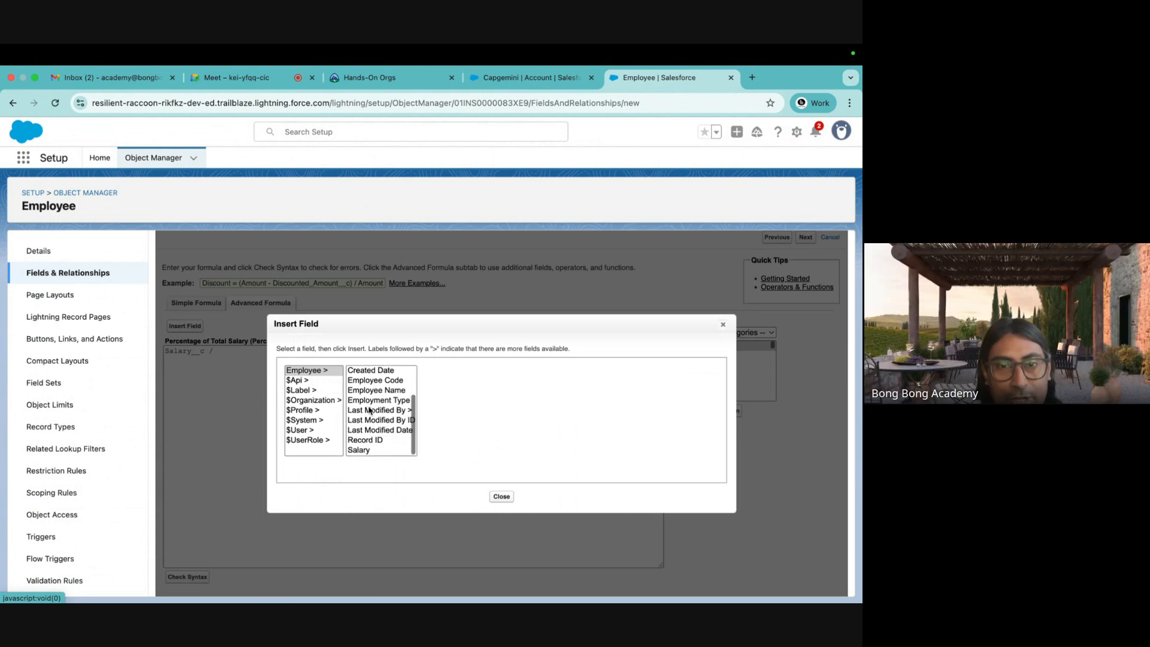
{"action": "scroll", "coordinate": [370, 411], "scroll_direction": "up", "scroll_amount": 2}
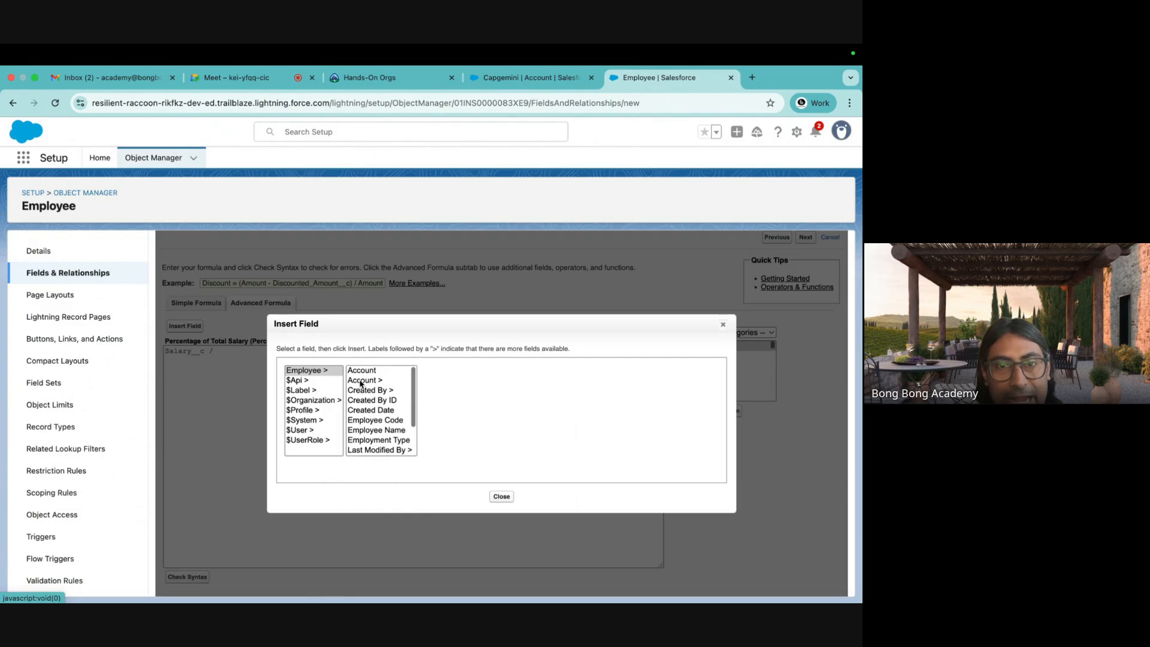
{"action": "left_click", "coordinate": [361, 384]}
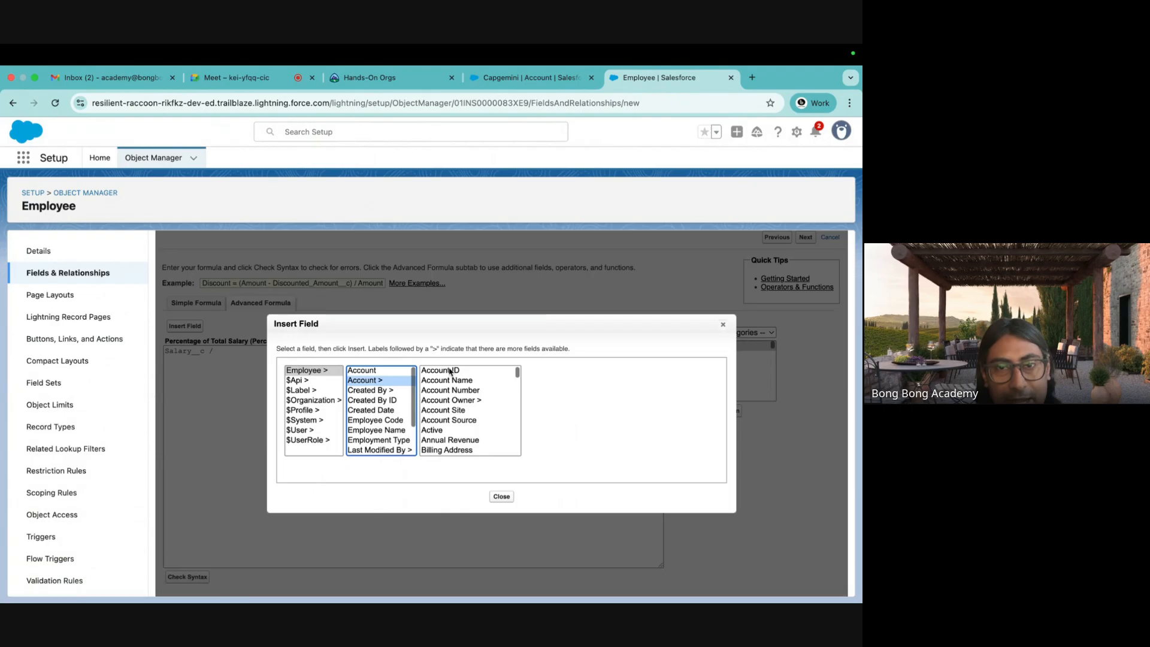
{"action": "scroll", "coordinate": [461, 453], "scroll_direction": "down", "scroll_amount": 5}
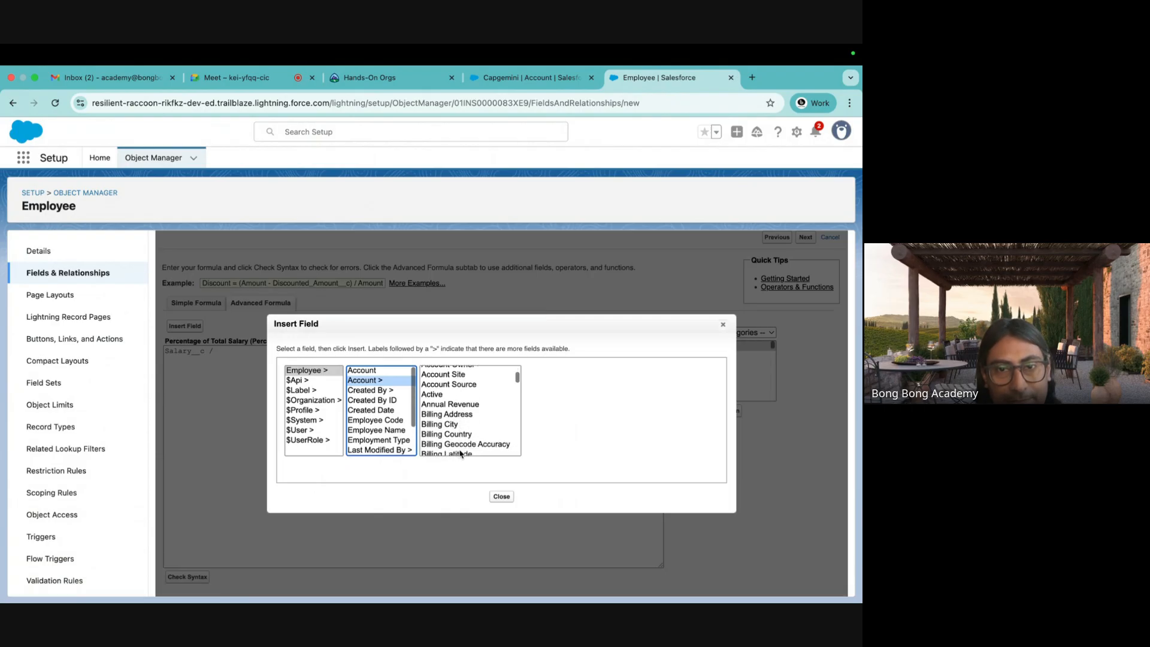
{"action": "scroll", "coordinate": [461, 453], "scroll_direction": "down", "scroll_amount": 8}
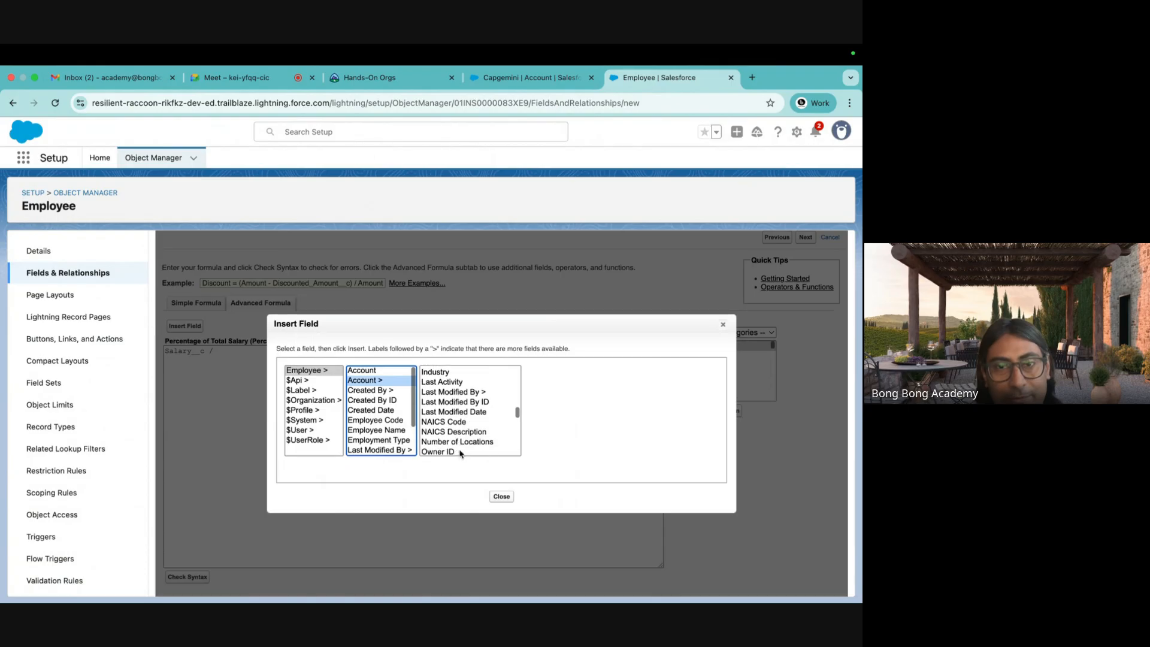
{"action": "scroll", "coordinate": [448, 412], "scroll_direction": "down", "scroll_amount": 2}
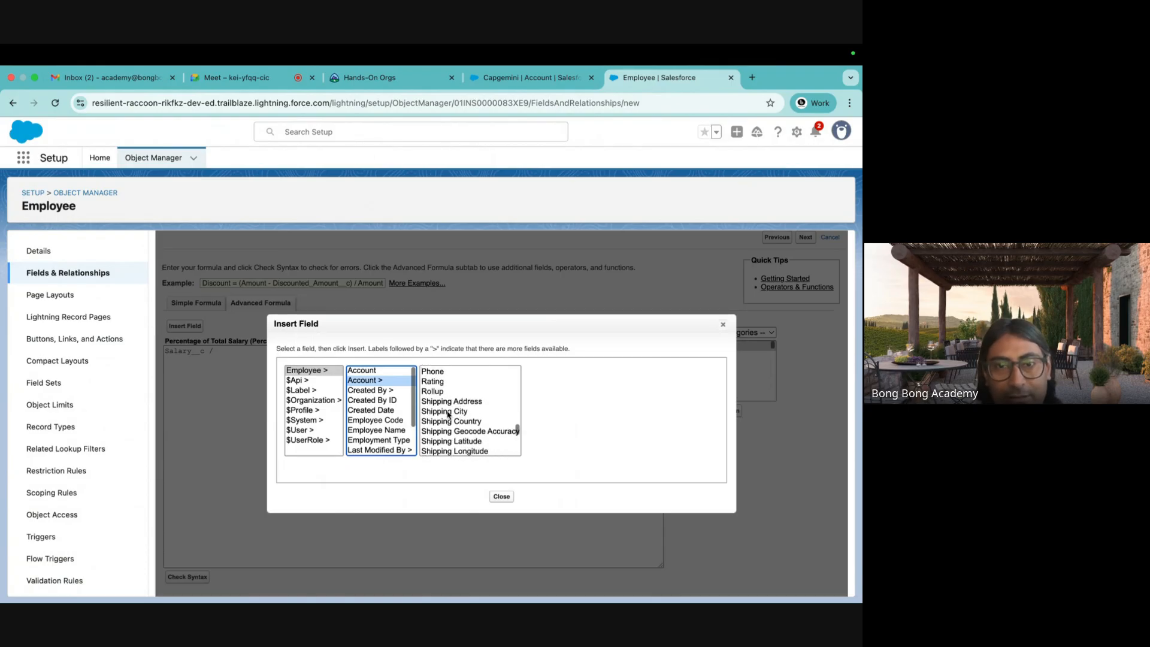
{"action": "left_click", "coordinate": [434, 391]}
{"action": "left_click", "coordinate": [575, 434]}
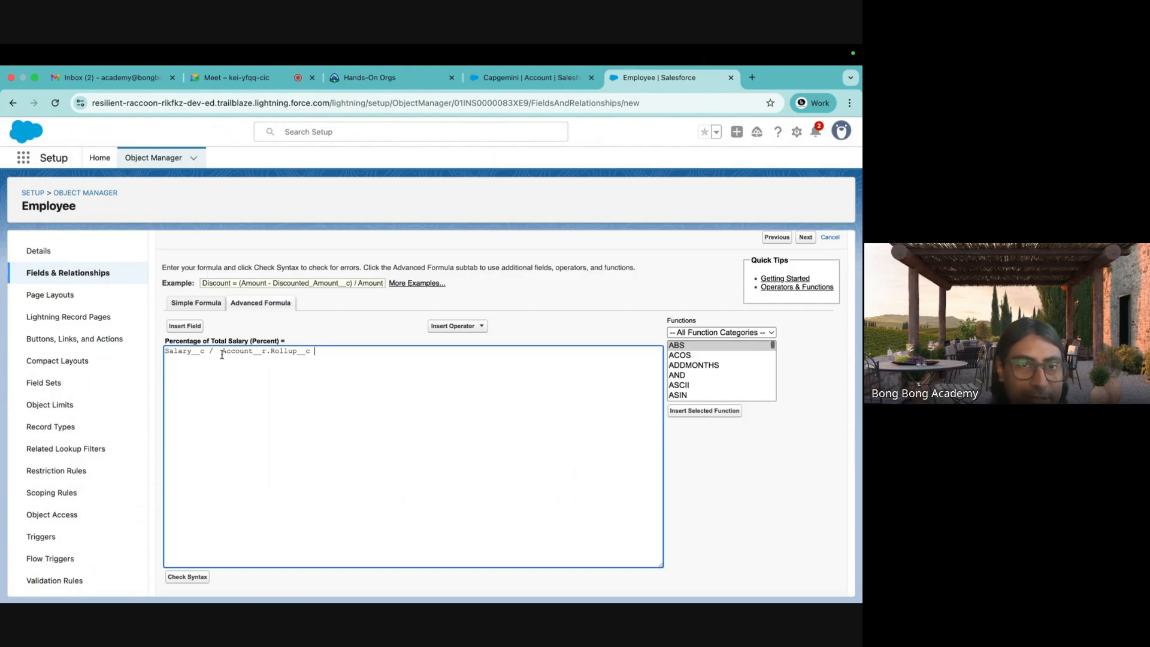
{"action": "left_click", "coordinate": [266, 385]}
{"action": "left_click_drag", "start_coordinate": [205, 353], "coordinate": [157, 356]}
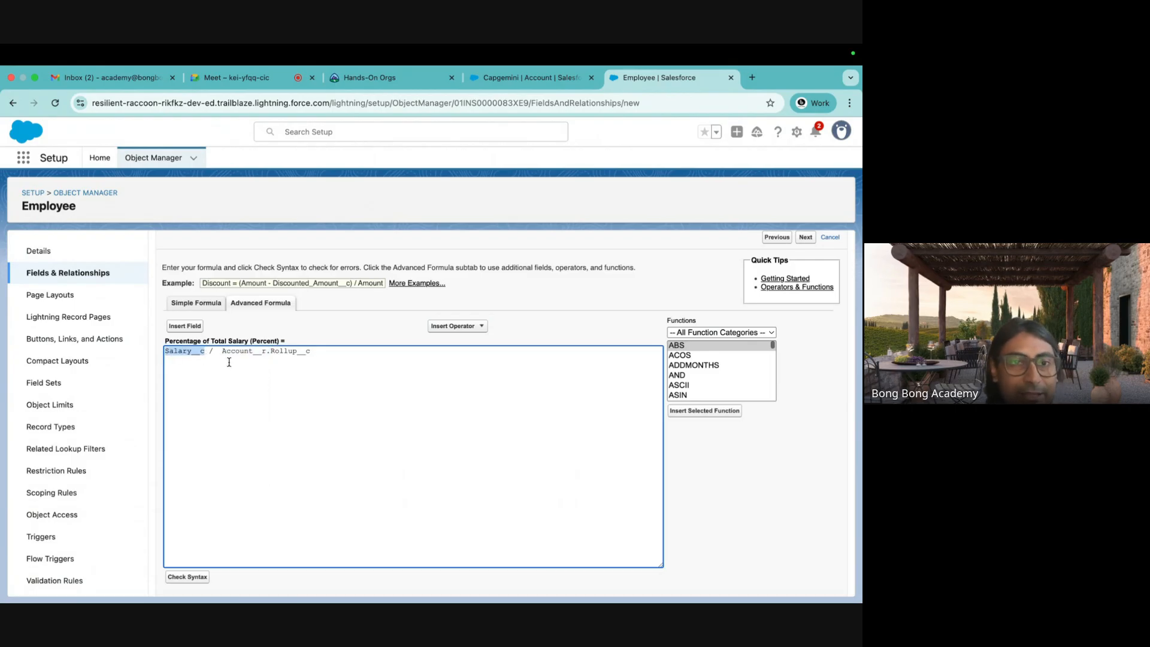
{"action": "left_click", "coordinate": [193, 359]}
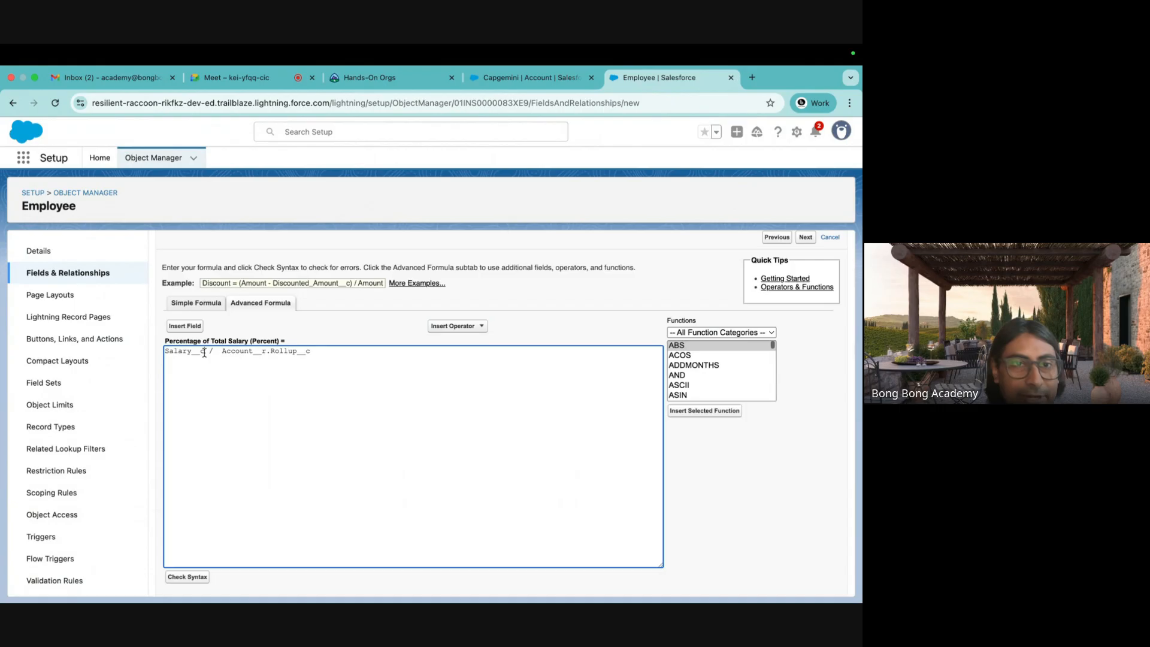
{"action": "left_click_drag", "start_coordinate": [204, 353], "coordinate": [166, 353]}
{"action": "left_click", "coordinate": [204, 379]}
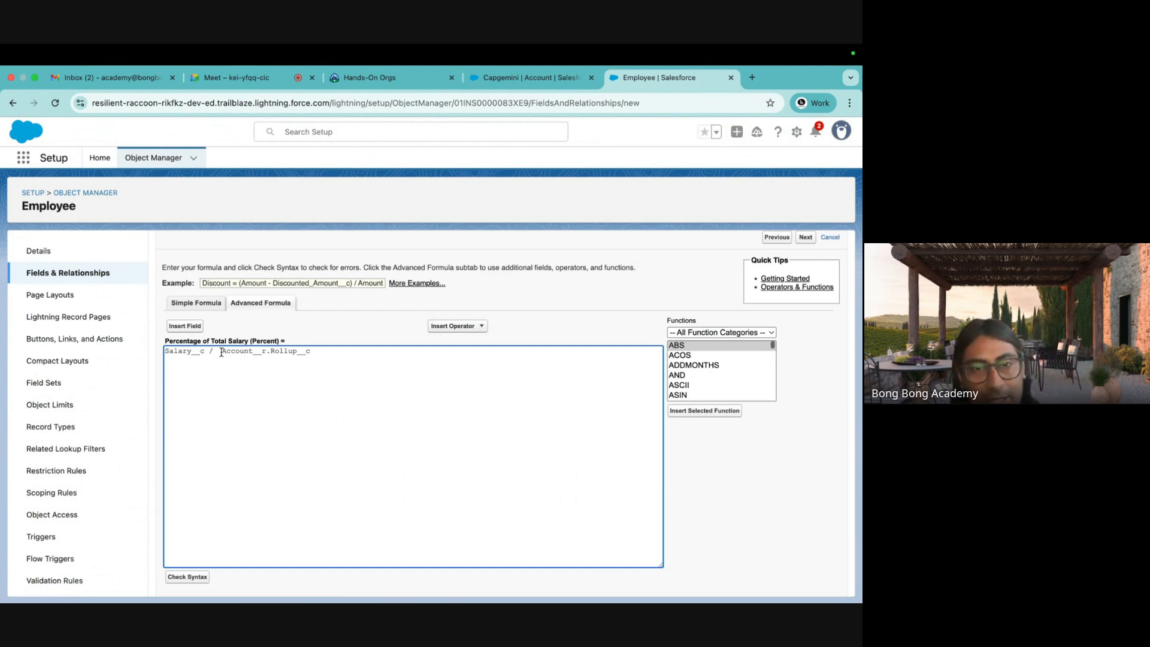
{"action": "left_click_drag", "start_coordinate": [229, 352], "coordinate": [260, 353]}
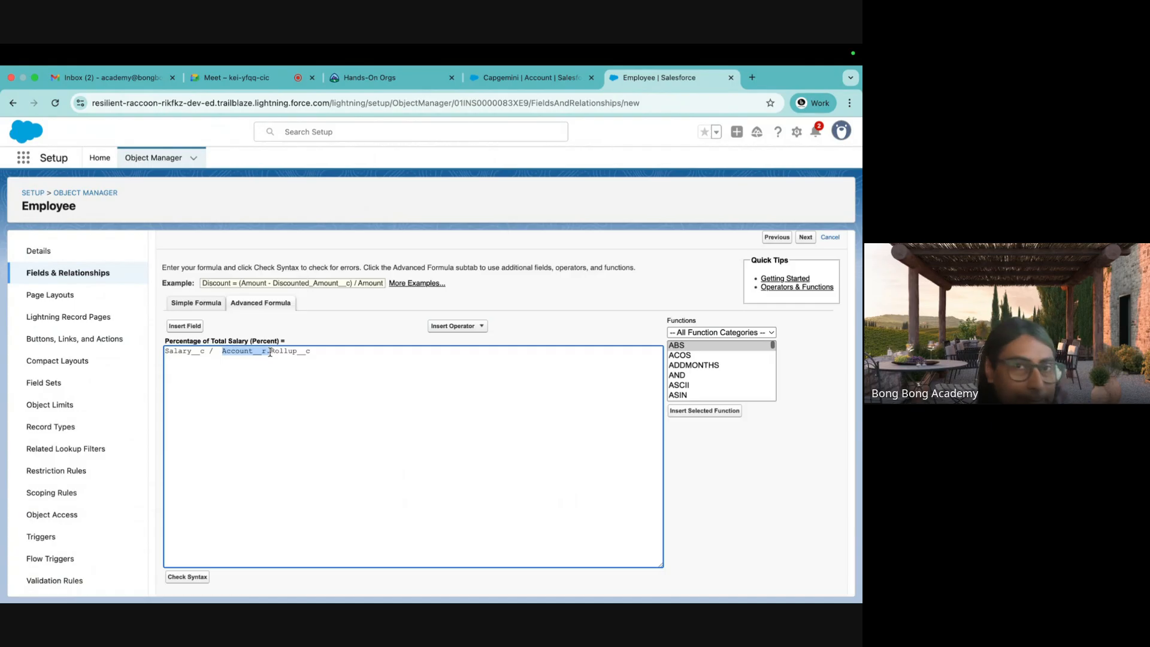
{"action": "left_click", "coordinate": [284, 360]}
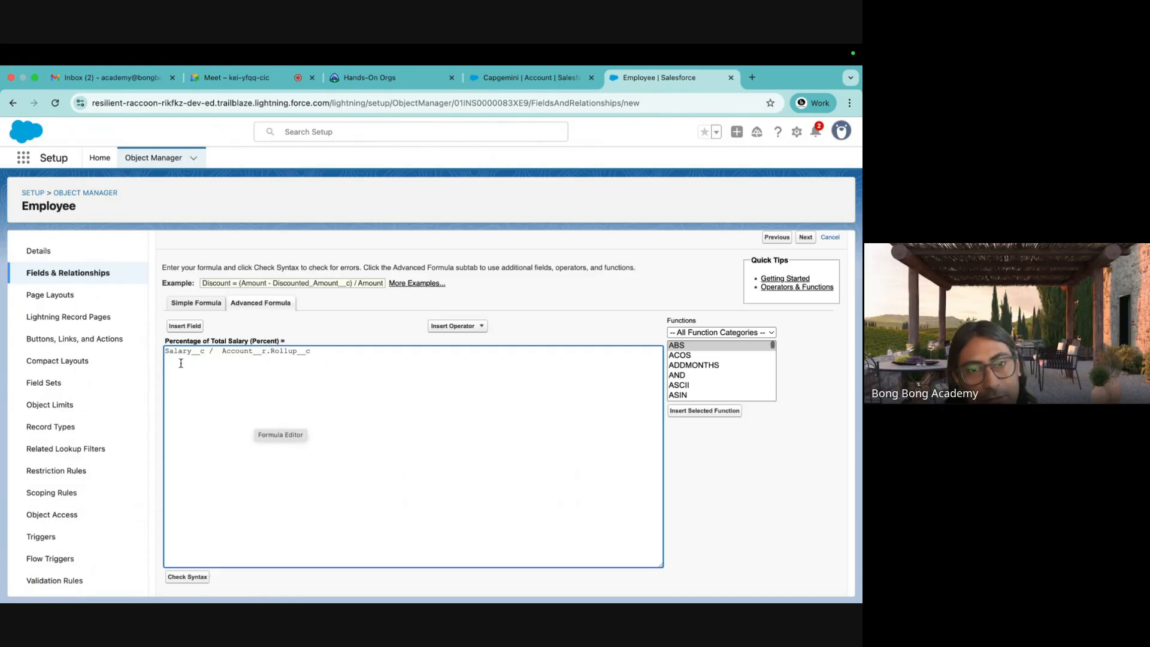
{"action": "left_click", "coordinate": [322, 351]}
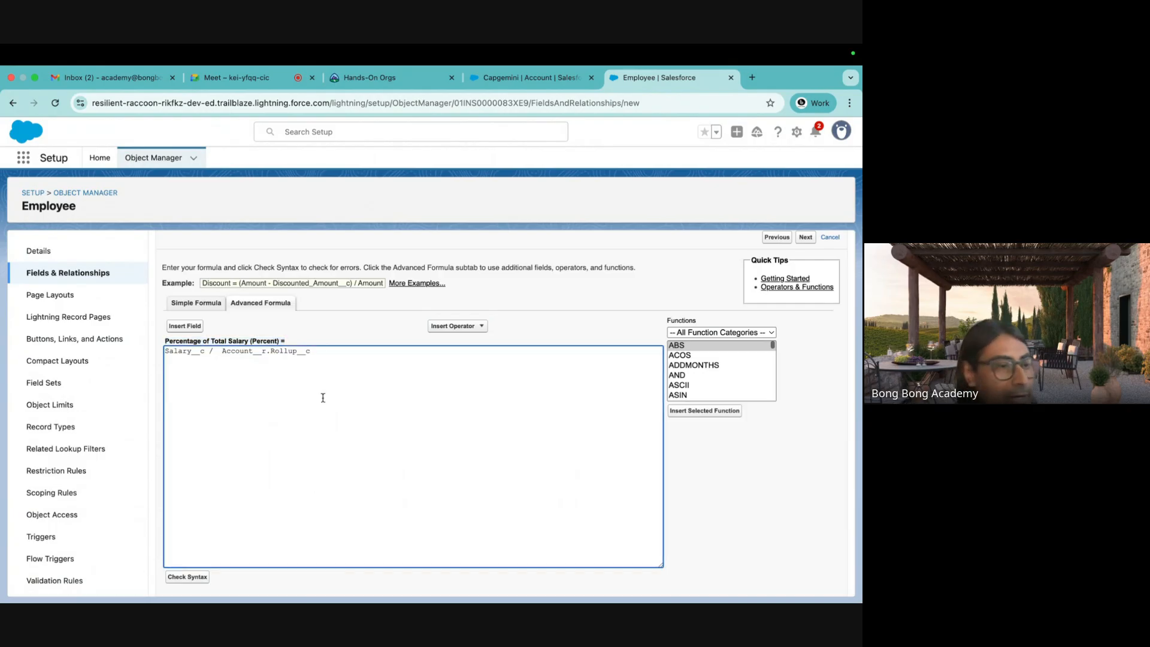
Review the Percentage of Total Salary formula text and continue to field-level security.
{"action": "scroll", "coordinate": [322, 396], "scroll_direction": "down", "scroll_amount": 3}
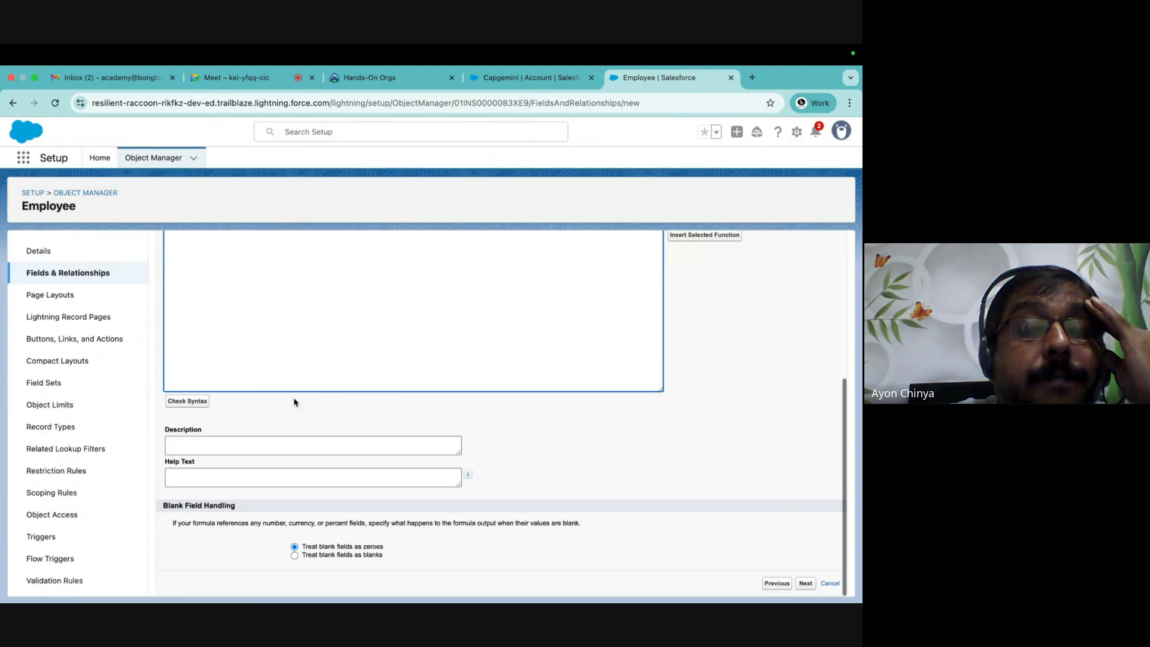
{"action": "scroll", "coordinate": [300, 458], "scroll_direction": "up", "scroll_amount": 3}
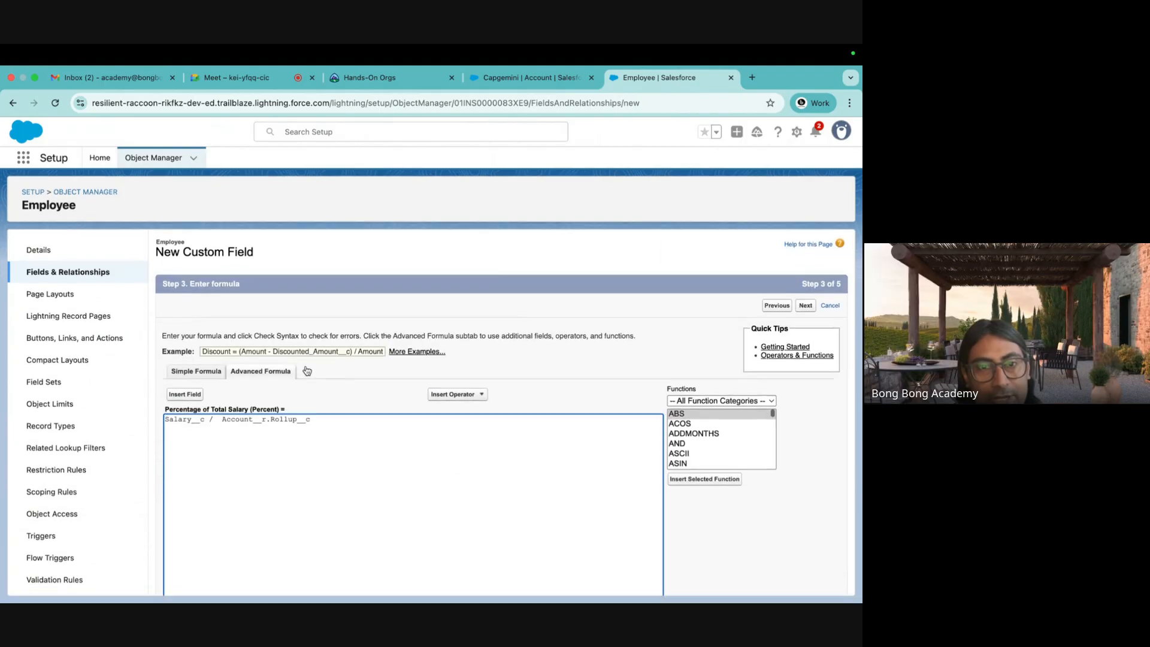
{"action": "scroll", "coordinate": [300, 458], "scroll_direction": "down", "scroll_amount": 3}
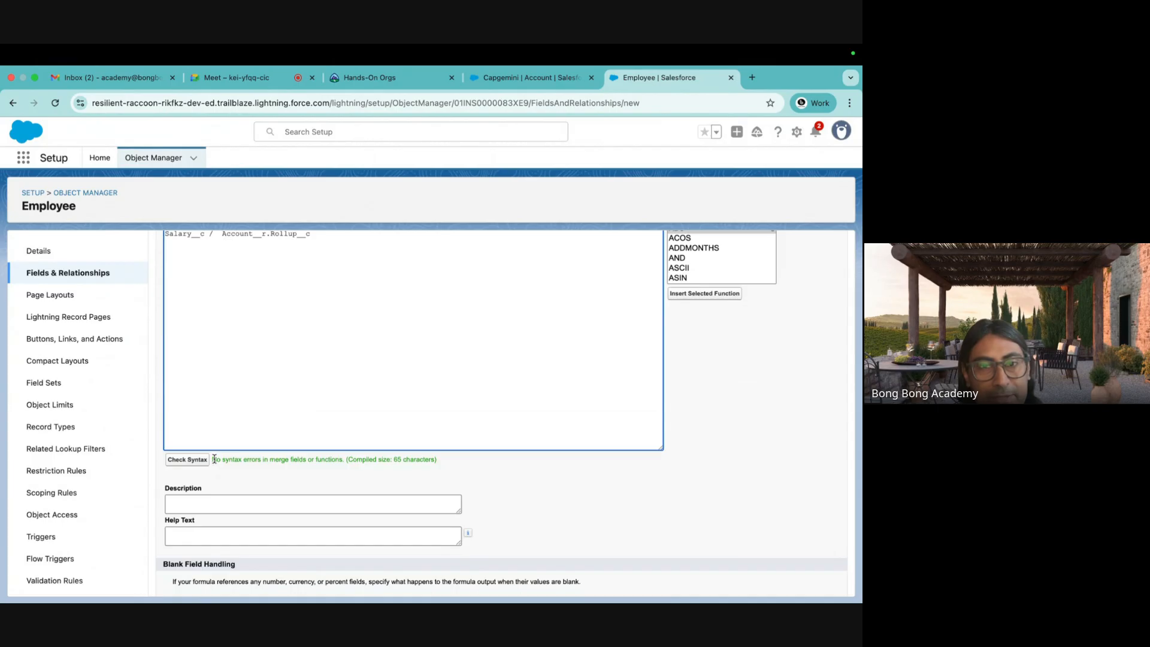
{"action": "left_click_drag", "start_coordinate": [212, 460], "coordinate": [479, 462]}
{"action": "scroll", "coordinate": [479, 463], "scroll_direction": "up", "scroll_amount": 3}
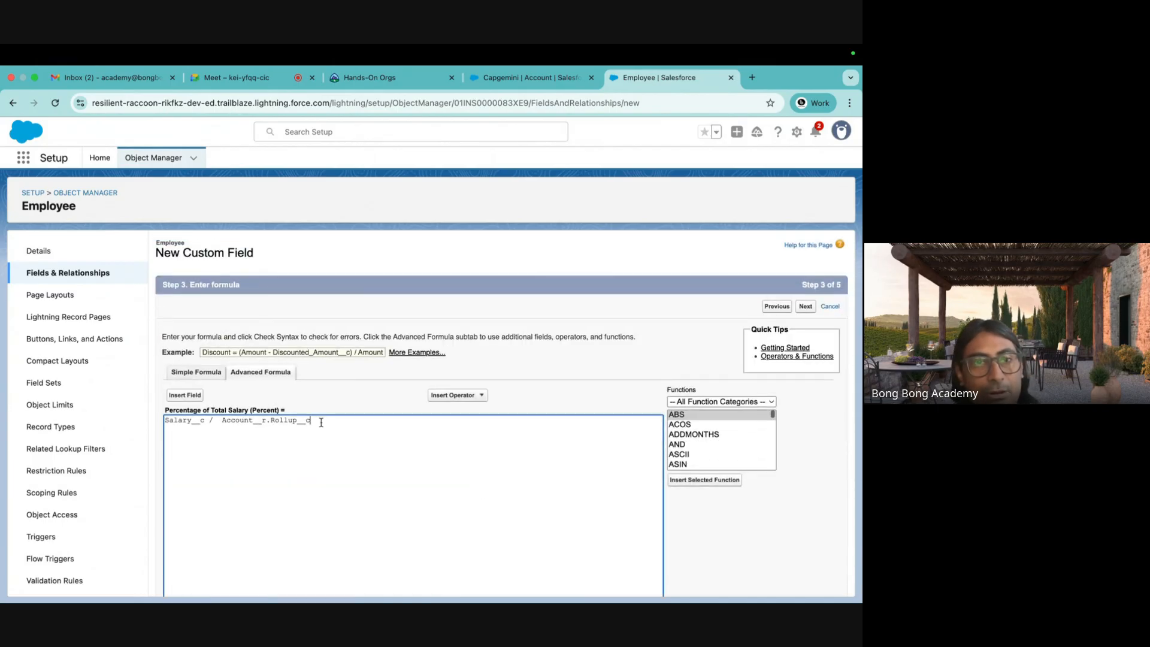
{"action": "left_click_drag", "start_coordinate": [314, 421], "coordinate": [116, 427]}
{"action": "scroll", "coordinate": [264, 485], "scroll_direction": "down", "scroll_amount": 2}
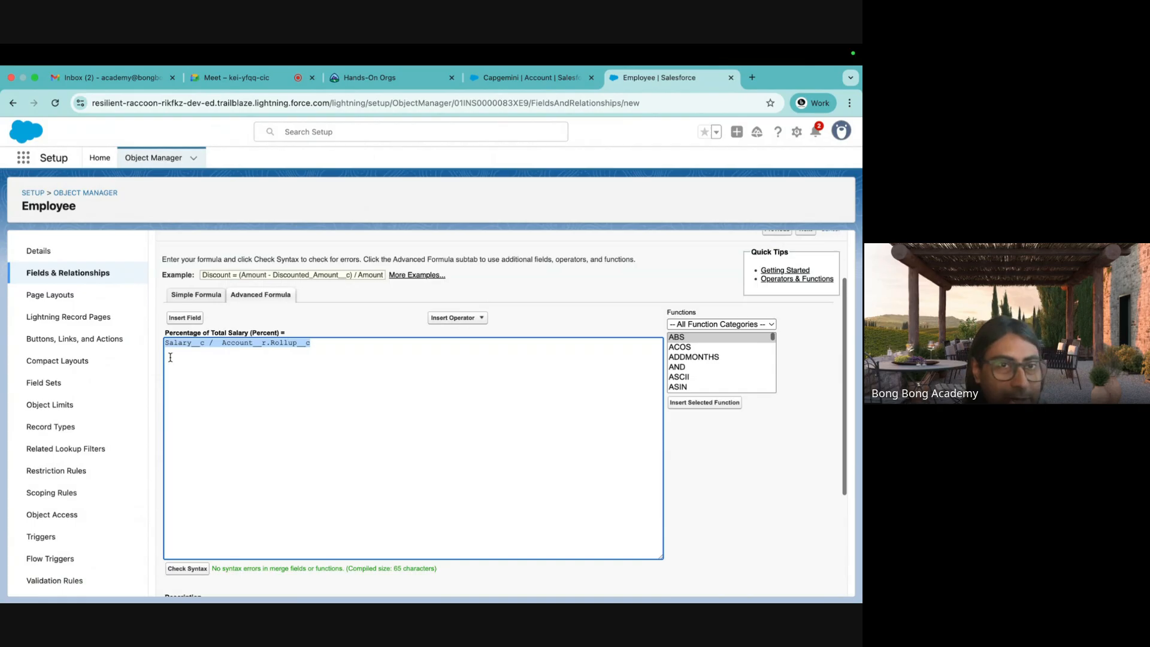
{"action": "left_click", "coordinate": [234, 363]}
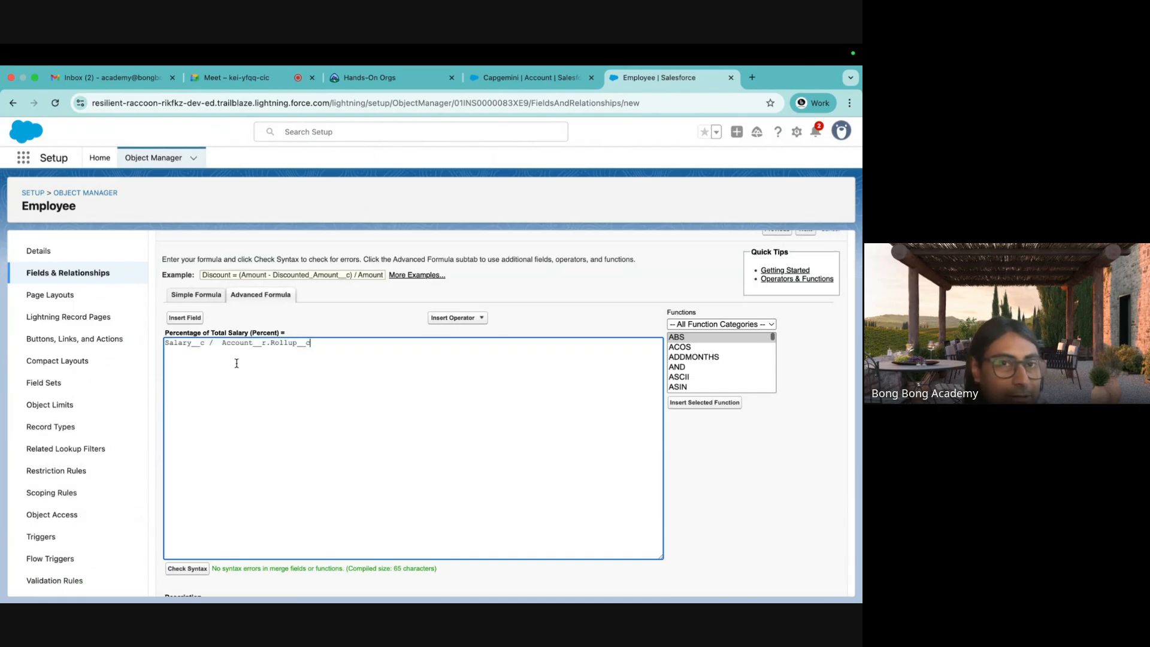
{"action": "scroll", "coordinate": [349, 354], "scroll_direction": "down", "scroll_amount": 5}
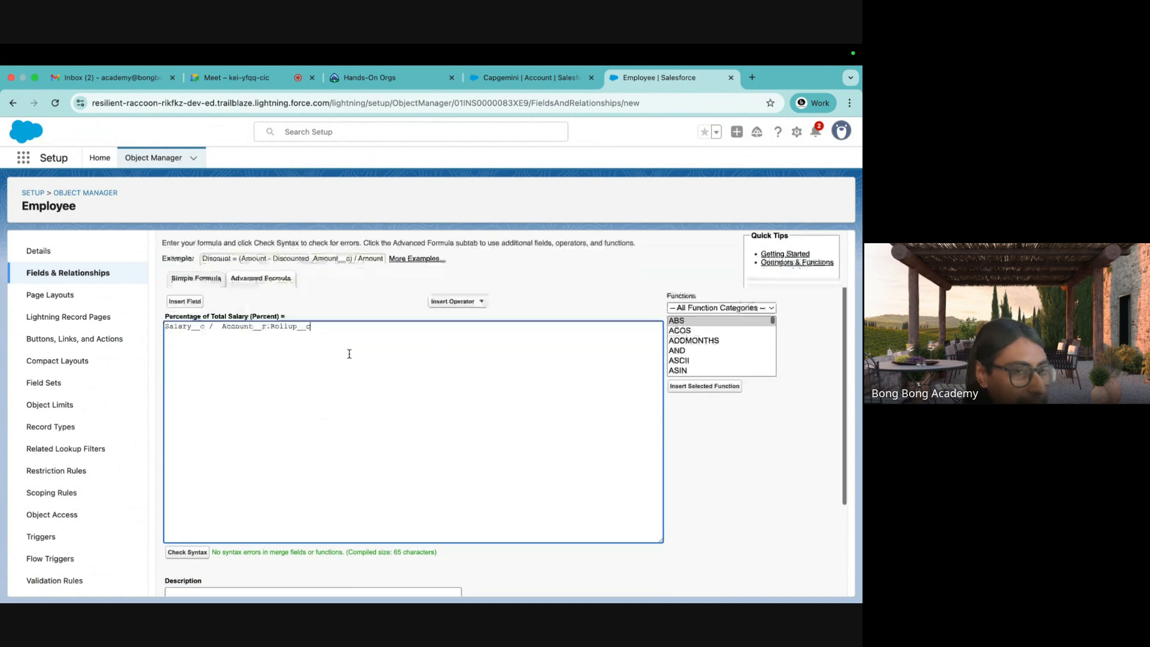
{"action": "left_click", "coordinate": [801, 583]}
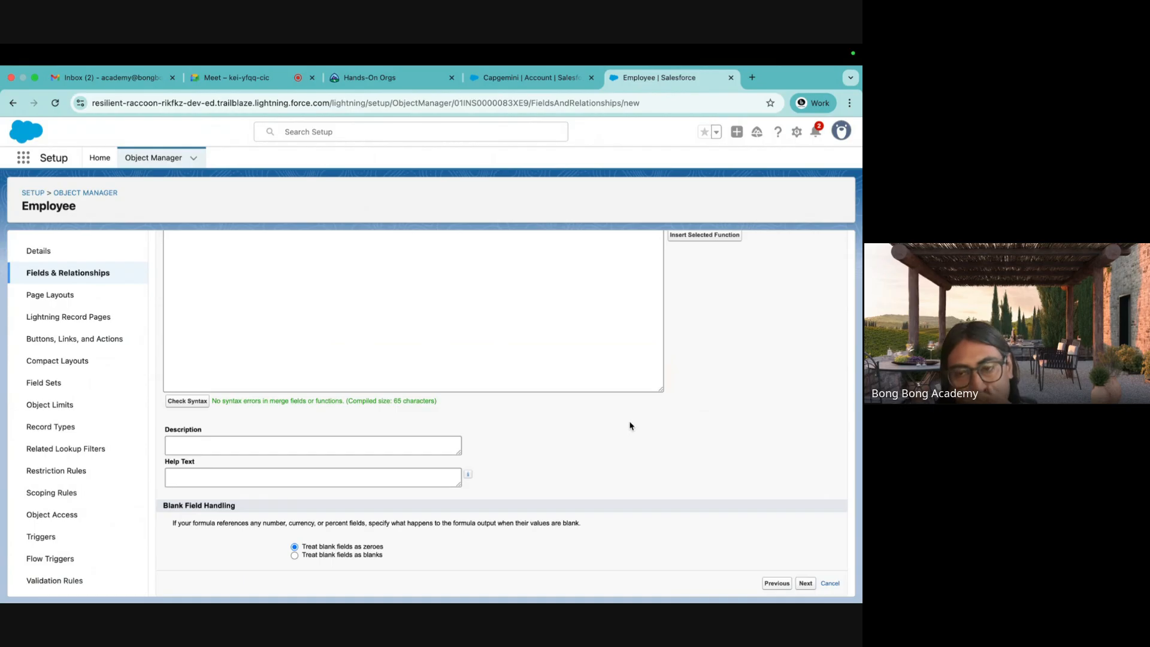
Make the new field visible to all profiles and finish creating it.
{"action": "scroll", "coordinate": [711, 398], "scroll_direction": "down", "scroll_amount": 10}
{"action": "scroll", "coordinate": [716, 393], "scroll_direction": "up", "scroll_amount": 5}
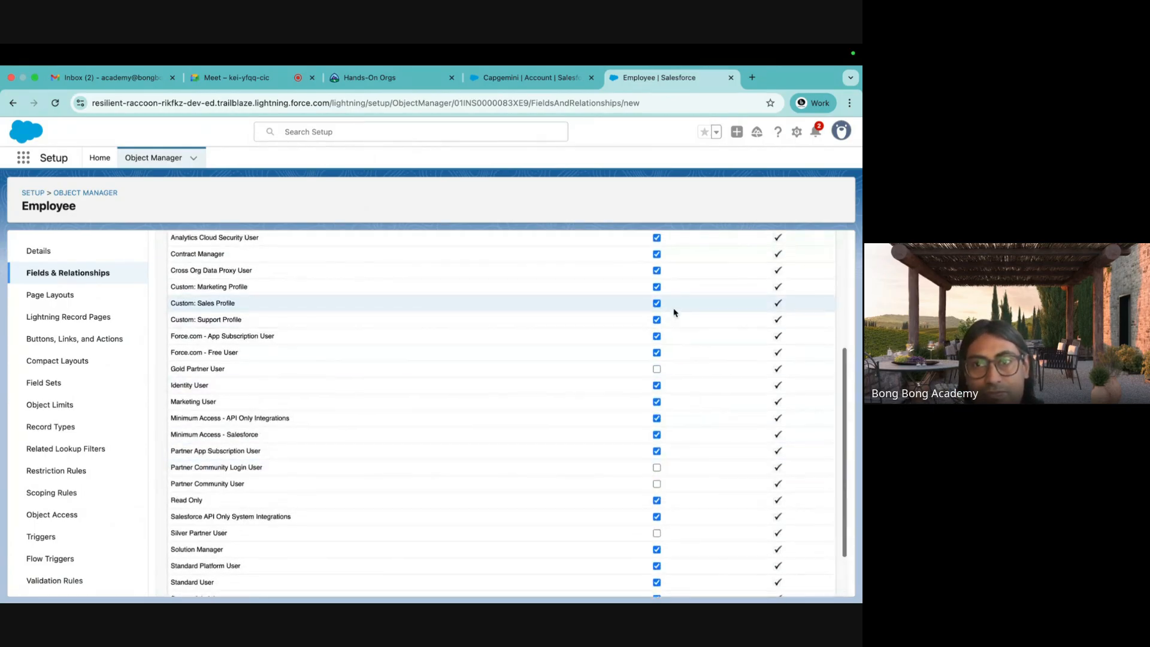
{"action": "scroll", "coordinate": [674, 312], "scroll_direction": "up", "scroll_amount": 3}
{"action": "left_click", "coordinate": [654, 280]}
{"action": "scroll", "coordinate": [721, 393], "scroll_direction": "down", "scroll_amount": 5}
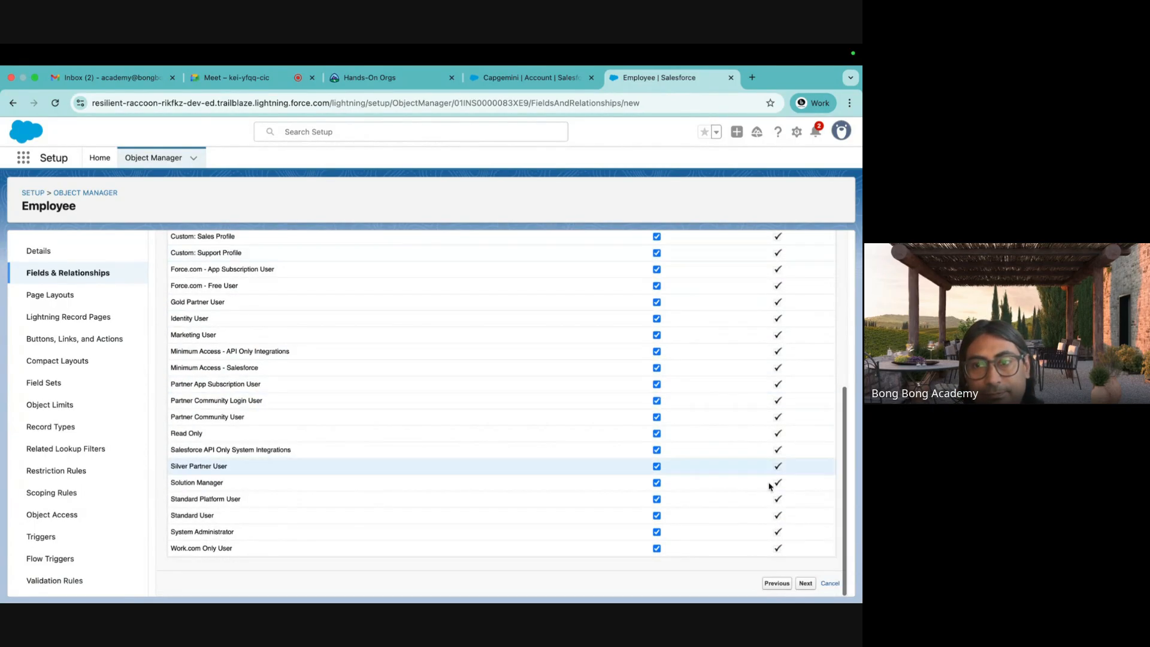
{"action": "left_click", "coordinate": [805, 583]}
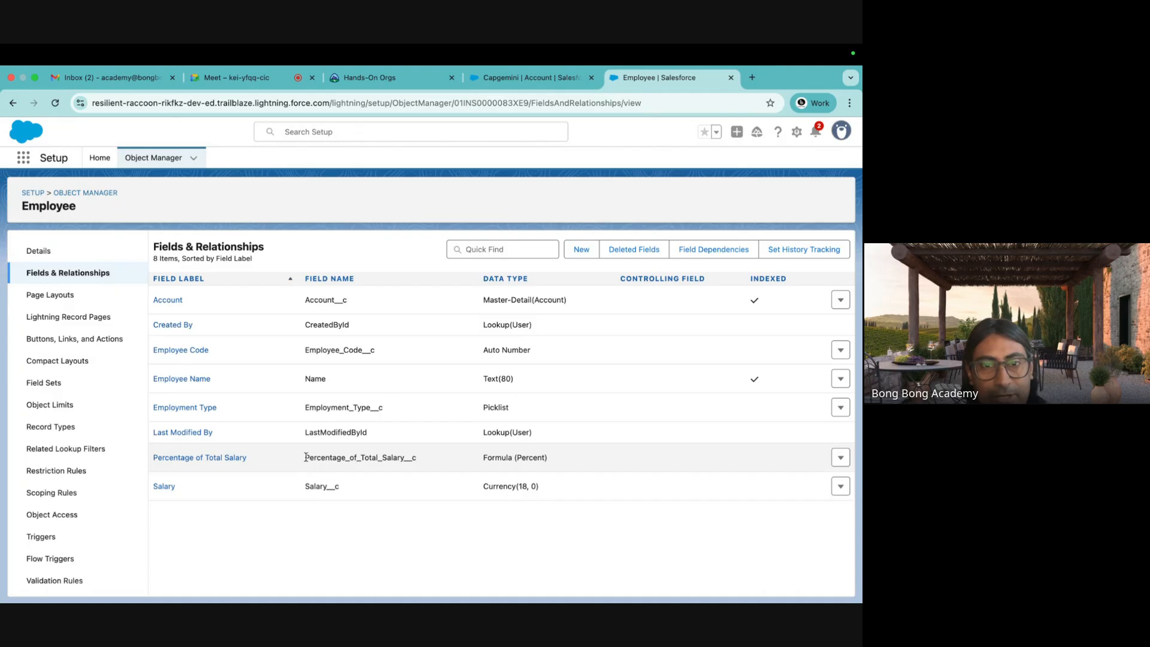
{"action": "left_click_drag", "start_coordinate": [305, 458], "coordinate": [418, 460]}
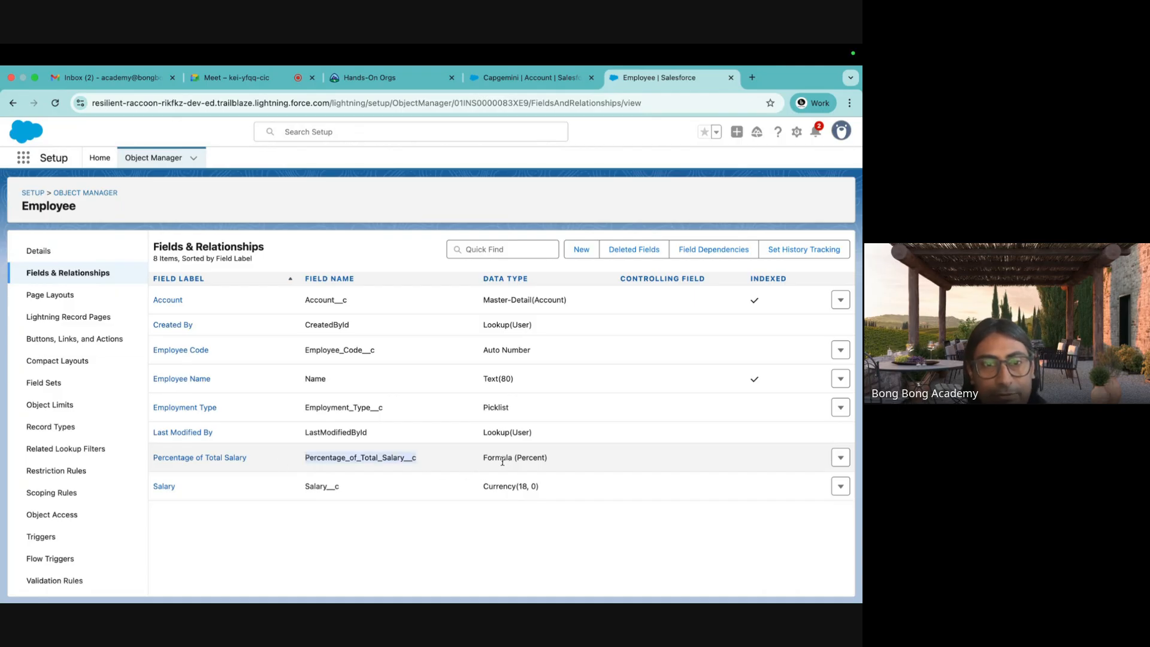
Clear the site's stored cookies and data, then reload the page.
{"action": "left_click", "coordinate": [86, 106]}
{"action": "left_click", "coordinate": [248, 264]}
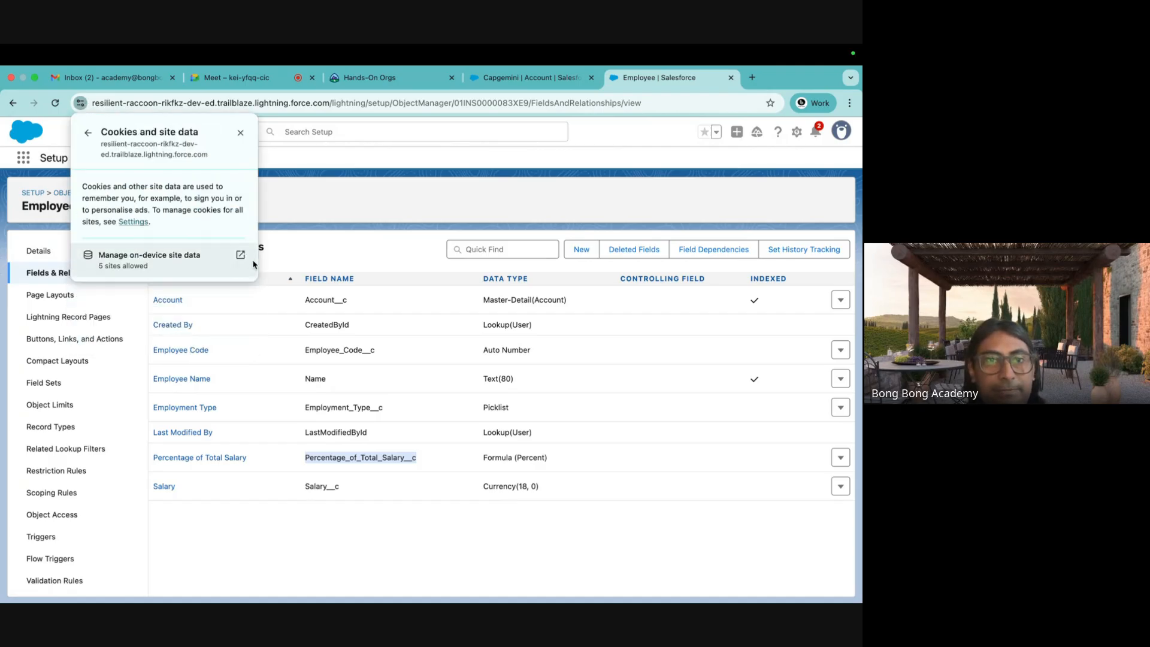
{"action": "left_click", "coordinate": [240, 261]}
{"action": "left_click", "coordinate": [525, 231]}
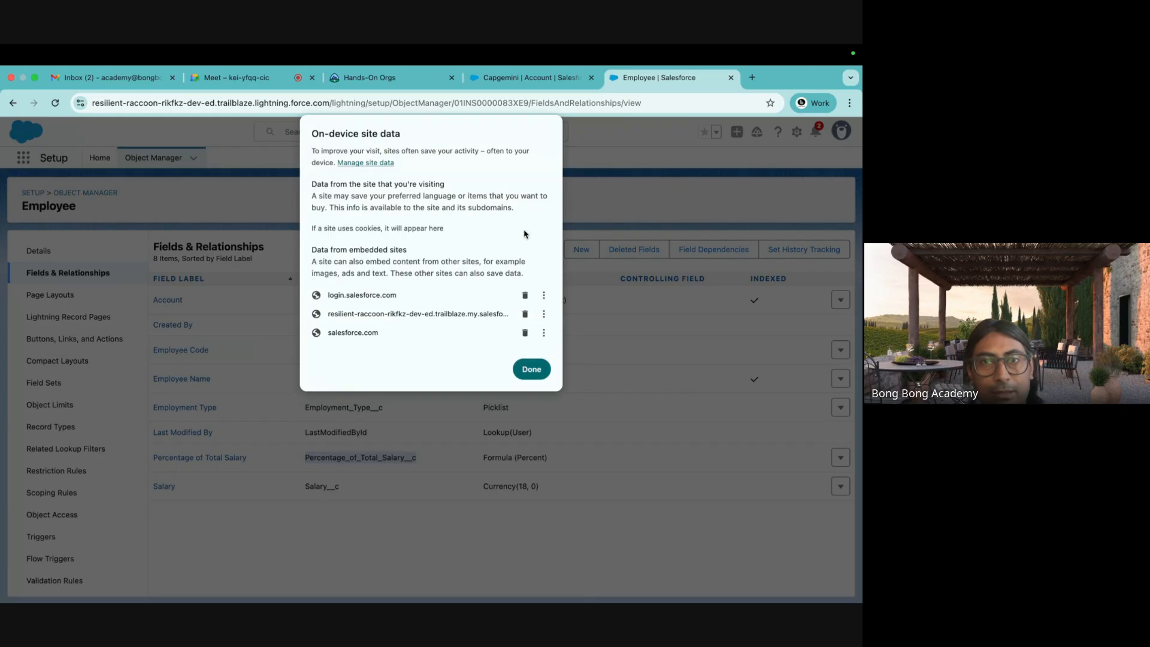
{"action": "left_click", "coordinate": [525, 369]}
{"action": "left_click", "coordinate": [275, 133]}
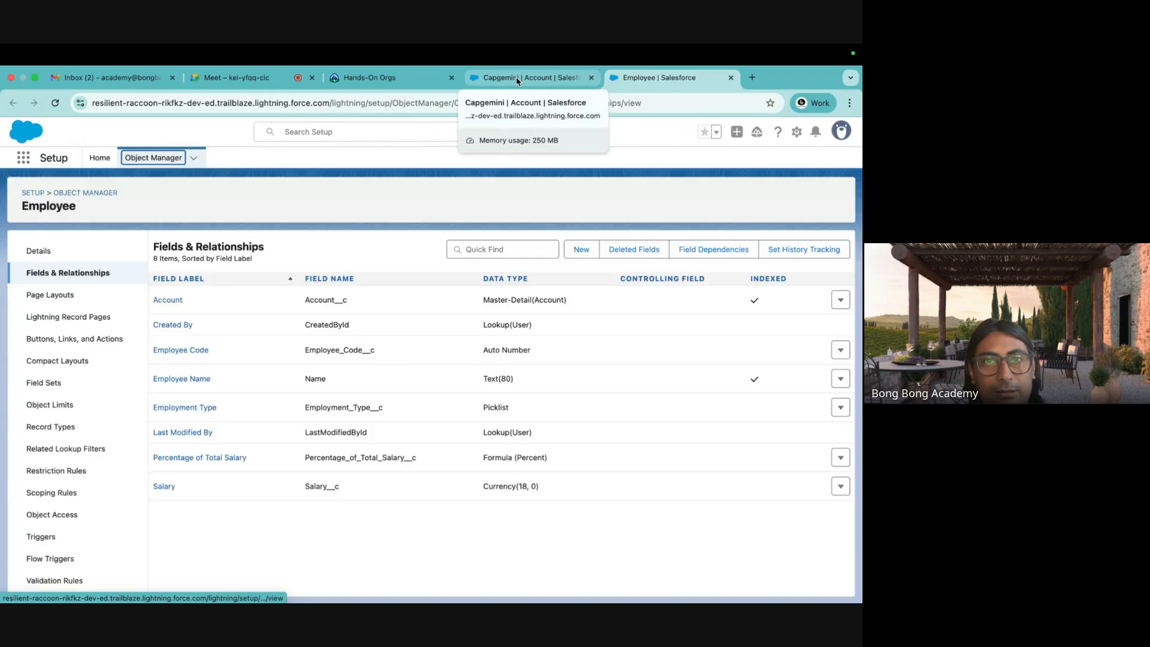
Open the Employees records and switch to the All list view, pinned as default.
{"action": "left_click", "coordinate": [518, 81]}
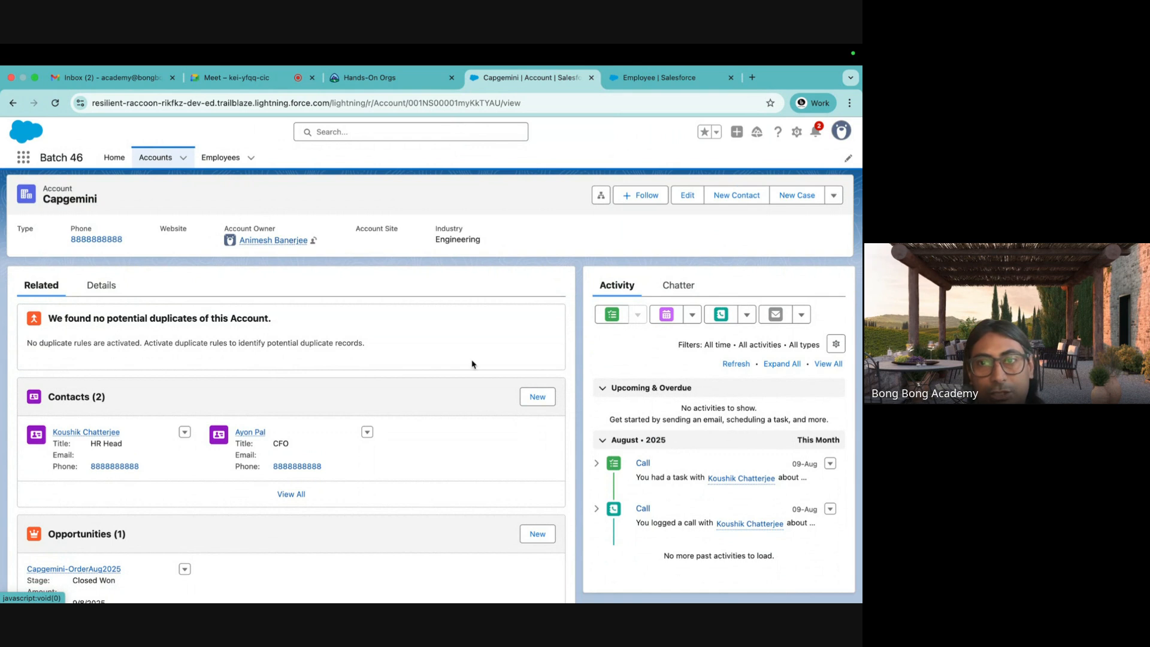
{"action": "left_click", "coordinate": [226, 158]}
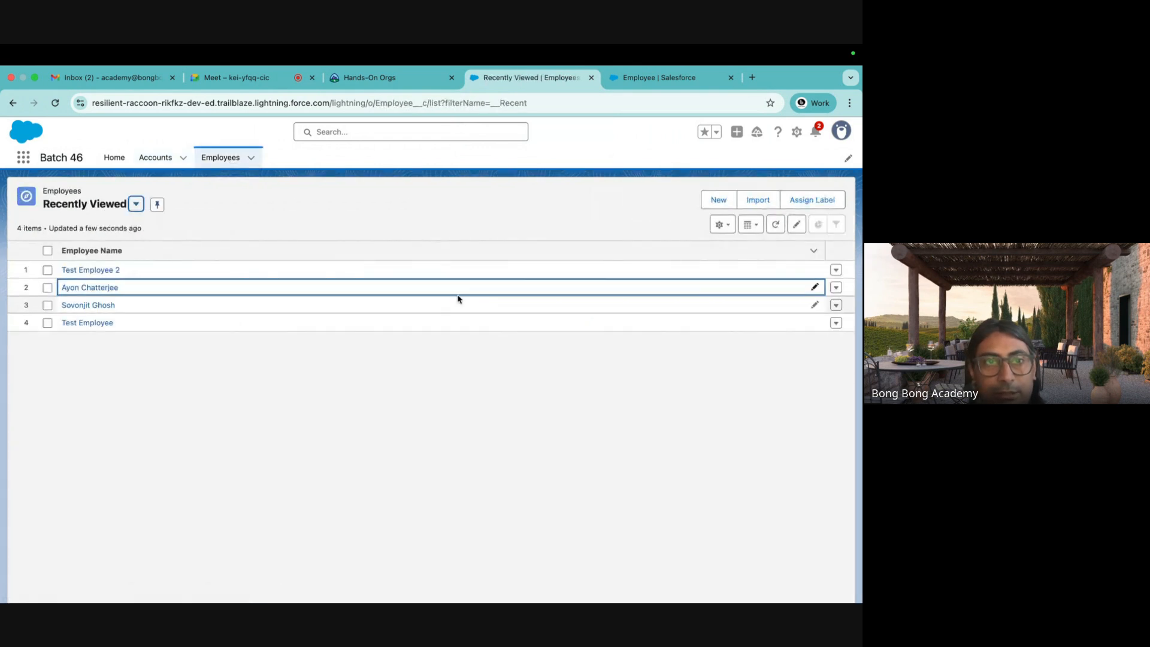
{"action": "left_click", "coordinate": [135, 205]}
{"action": "left_click", "coordinate": [90, 279]}
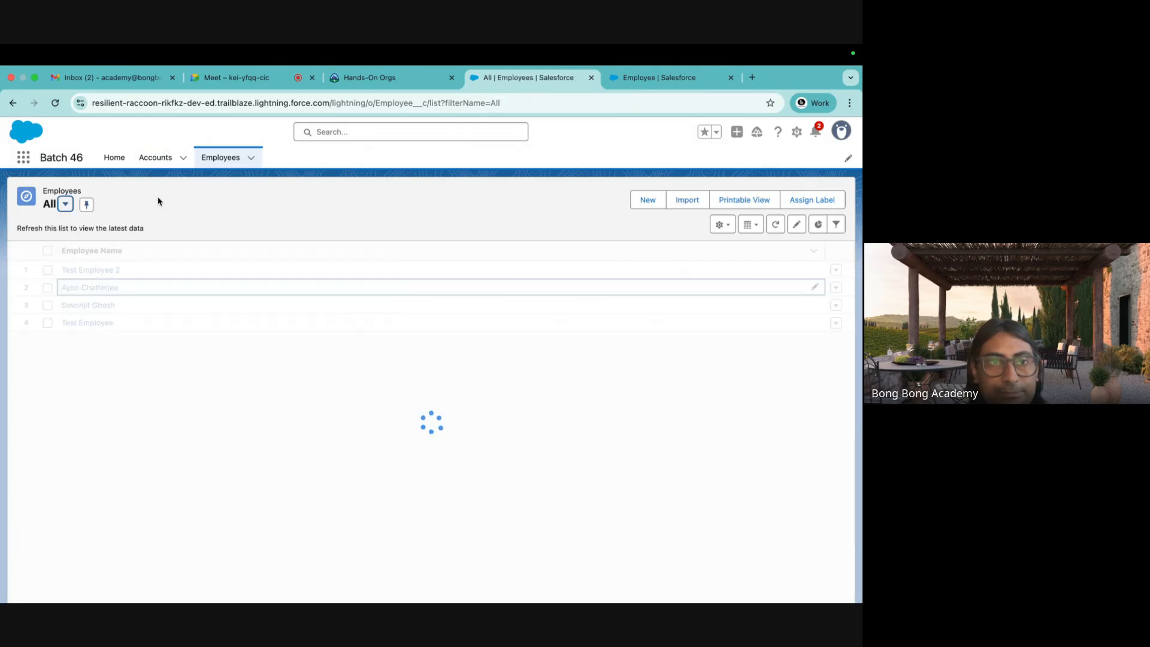
{"action": "left_click", "coordinate": [85, 207]}
Look over the list view's Select Fields to Display dialog, close it unchanged, and refresh.
{"action": "left_click", "coordinate": [722, 225]}
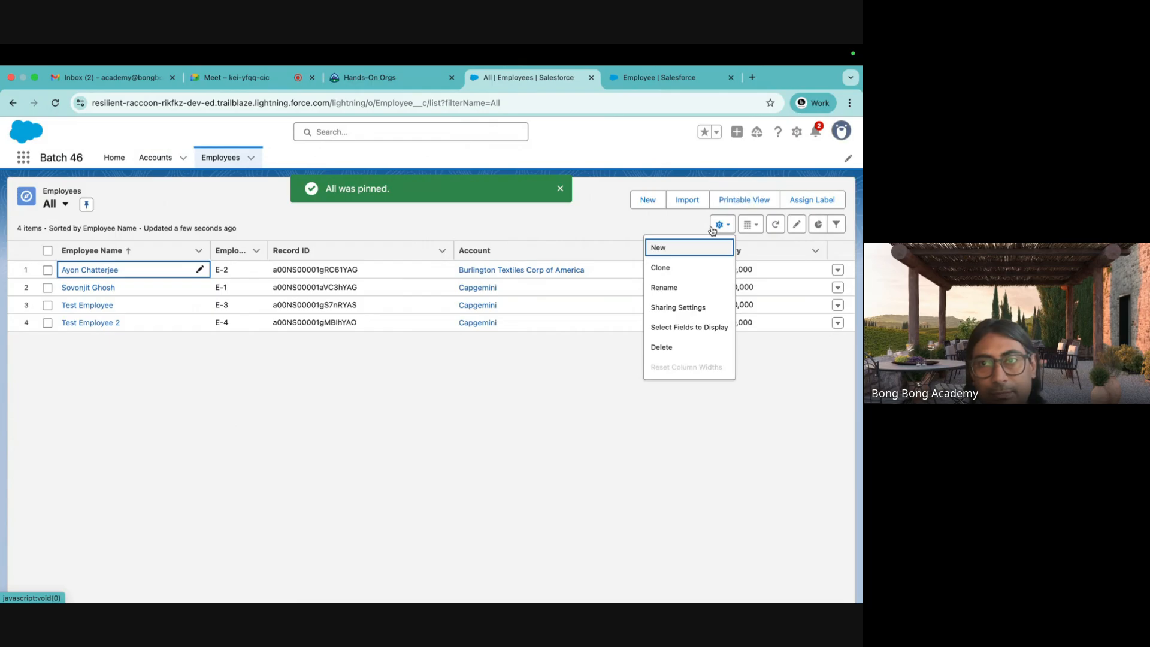
{"action": "left_click", "coordinate": [689, 328]}
{"action": "scroll", "coordinate": [306, 396], "scroll_direction": "down", "scroll_amount": 1}
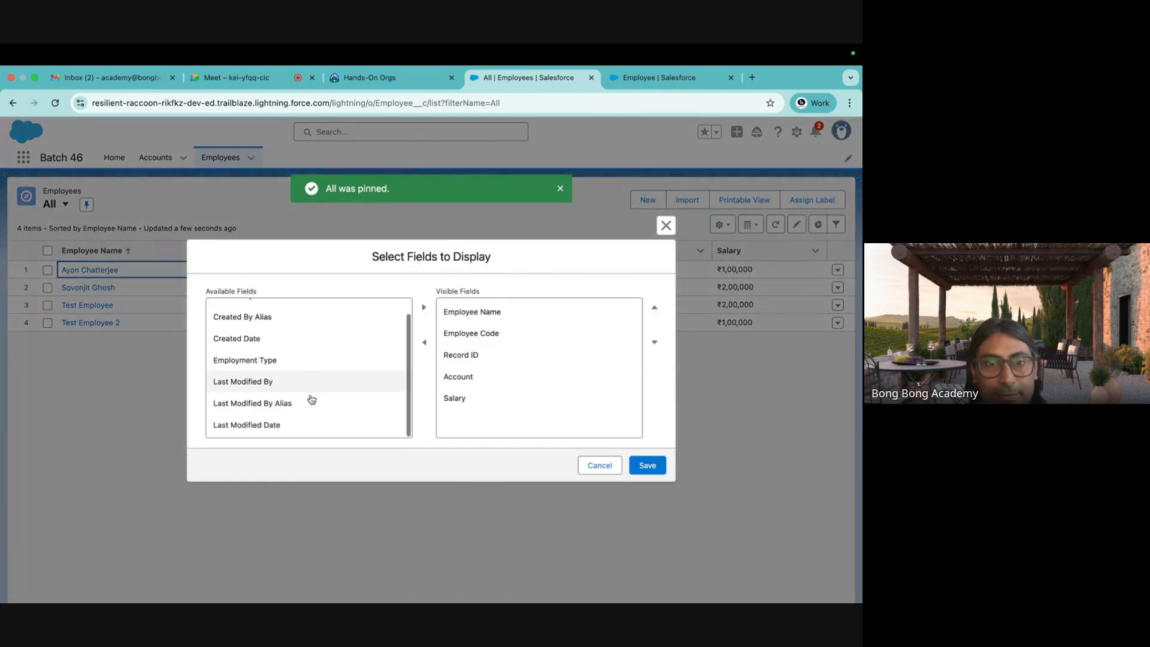
{"action": "scroll", "coordinate": [273, 407], "scroll_direction": "up", "scroll_amount": 2}
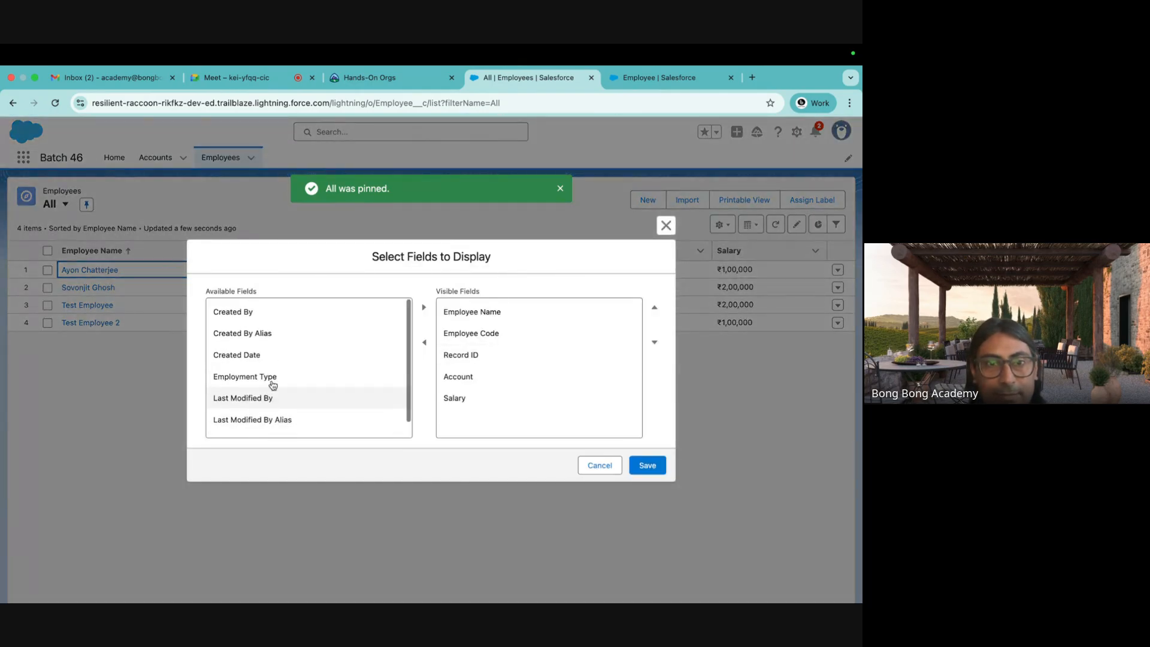
{"action": "left_click", "coordinate": [666, 225]}
{"action": "left_click", "coordinate": [55, 103]}
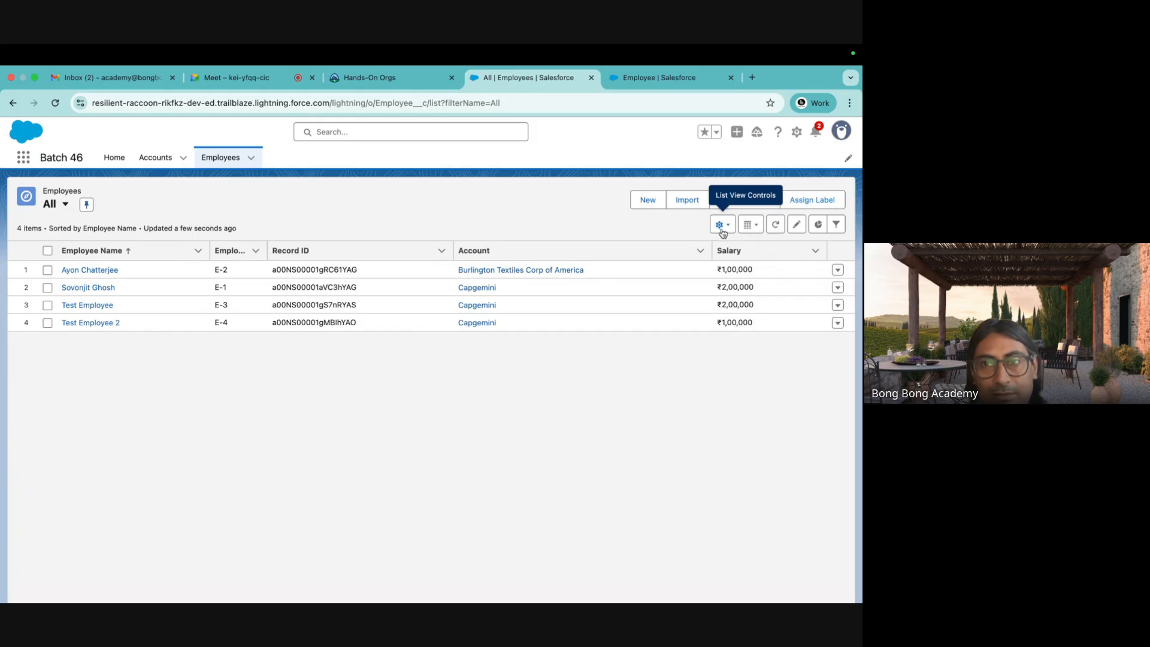
Add Percentage of Total Salary to the All list's visible fields and save.
{"action": "left_click", "coordinate": [720, 224]}
{"action": "left_click", "coordinate": [689, 327]}
{"action": "scroll", "coordinate": [331, 383], "scroll_direction": "down", "scroll_amount": 2}
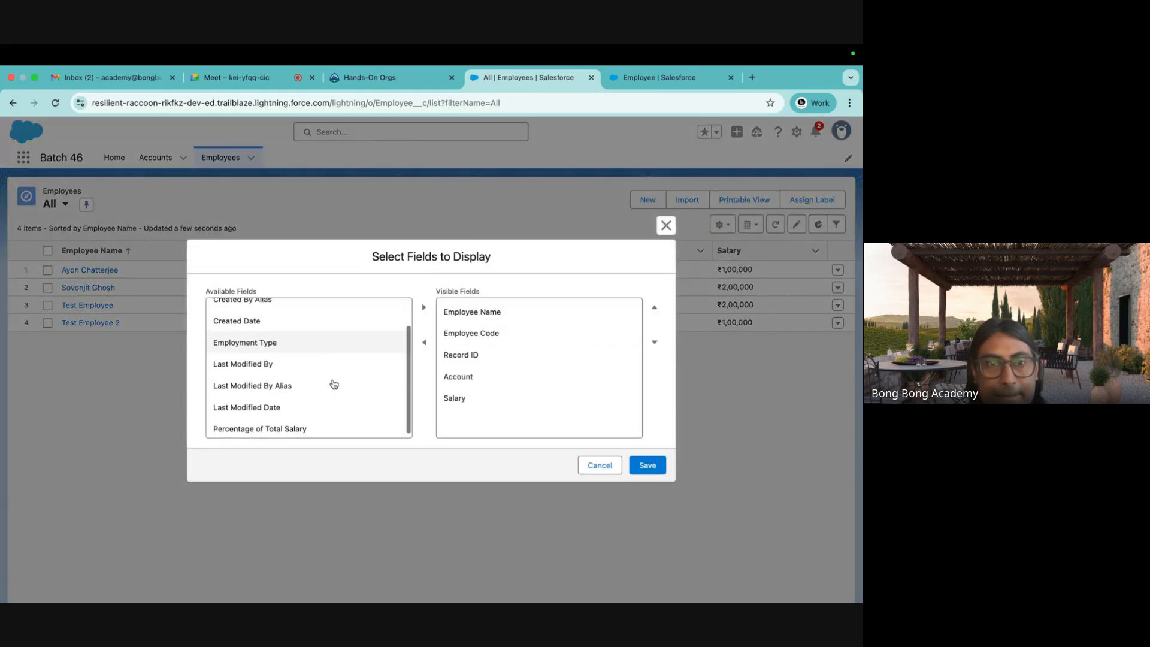
{"action": "left_click", "coordinate": [304, 419]}
{"action": "left_click", "coordinate": [423, 308]}
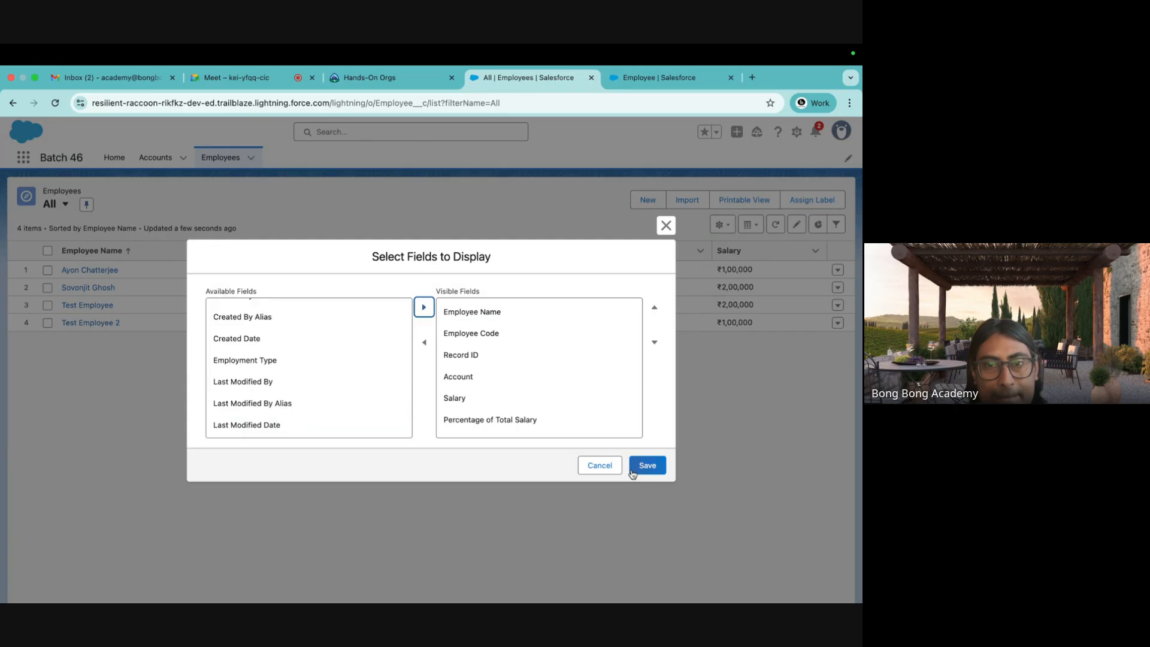
{"action": "left_click", "coordinate": [652, 471]}
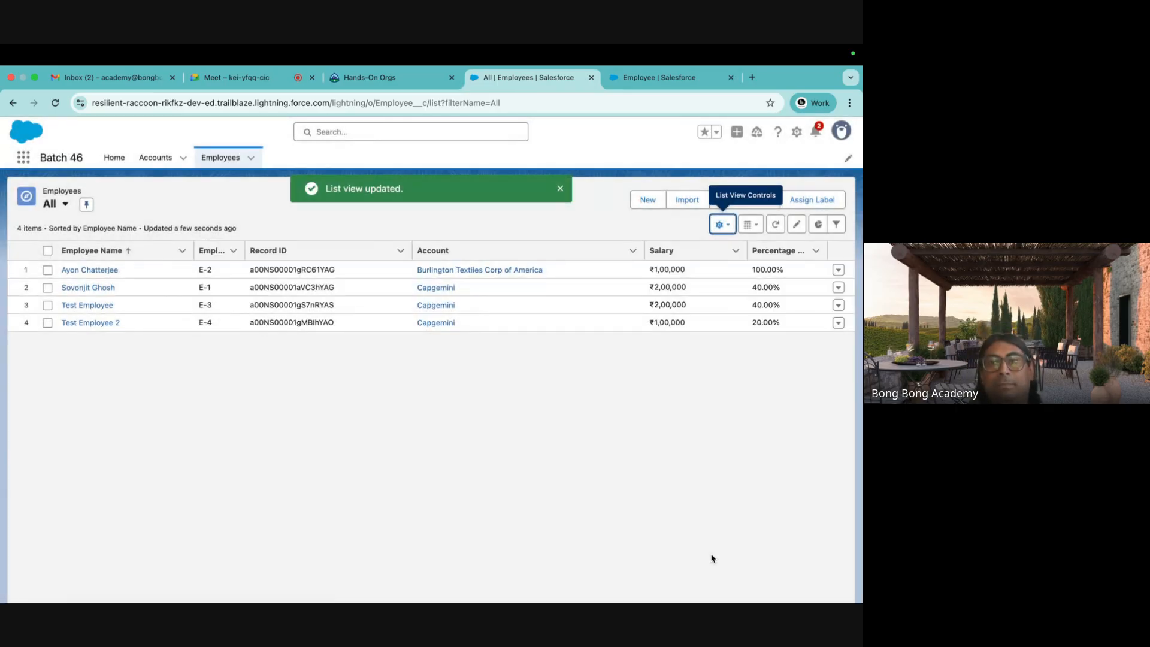
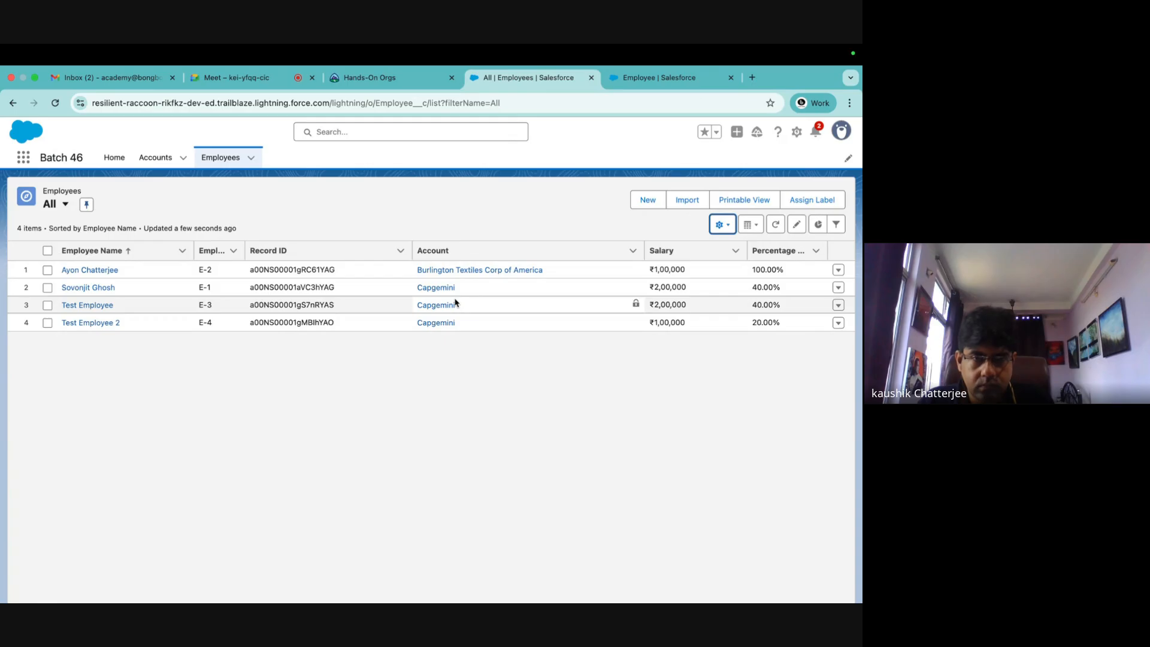
Briefly open and close the App Launcher, then bring the Excel workbook forward.
{"action": "mouse_move", "coordinate": [503, 45]}
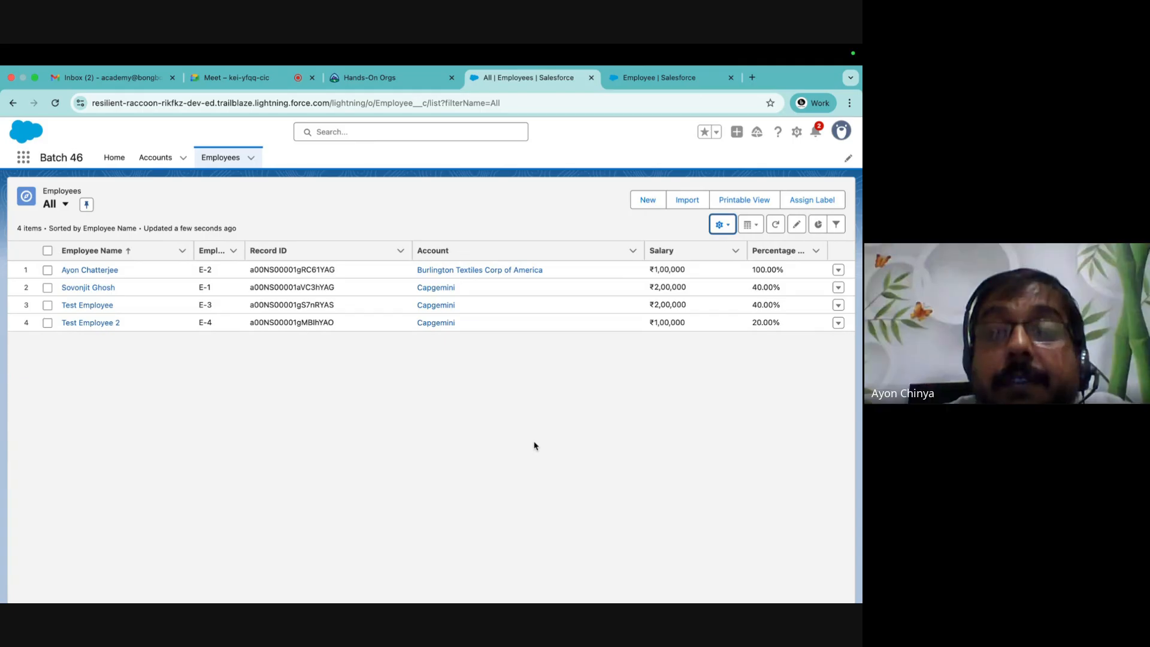
{"action": "left_click", "coordinate": [486, 453]}
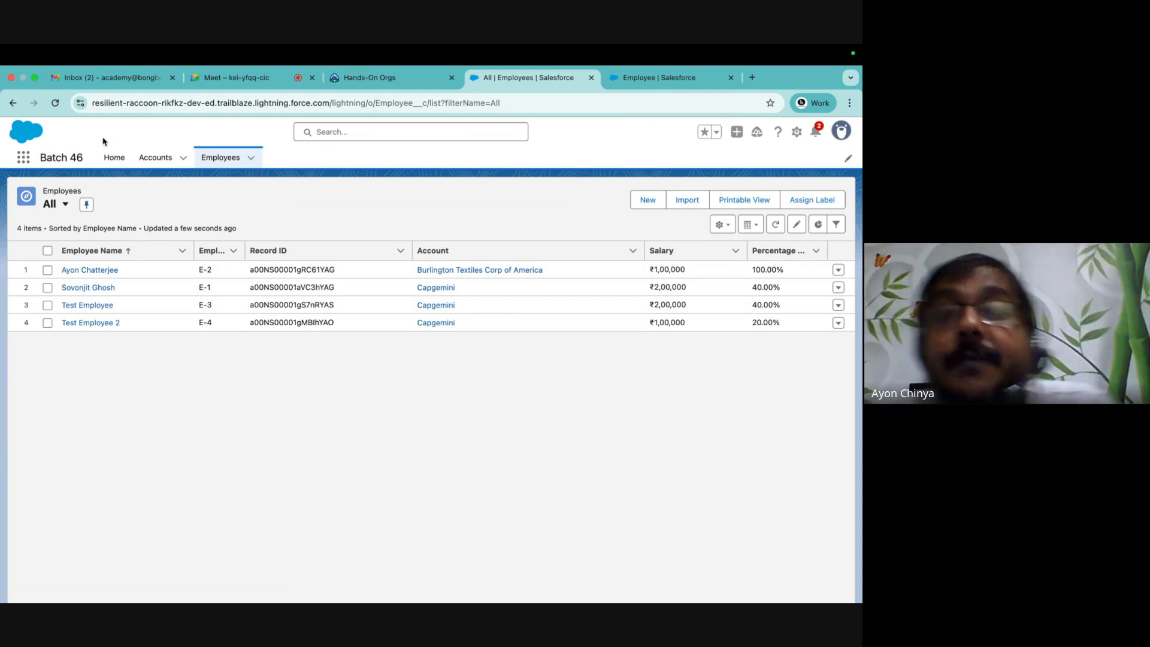
{"action": "left_click", "coordinate": [21, 160]}
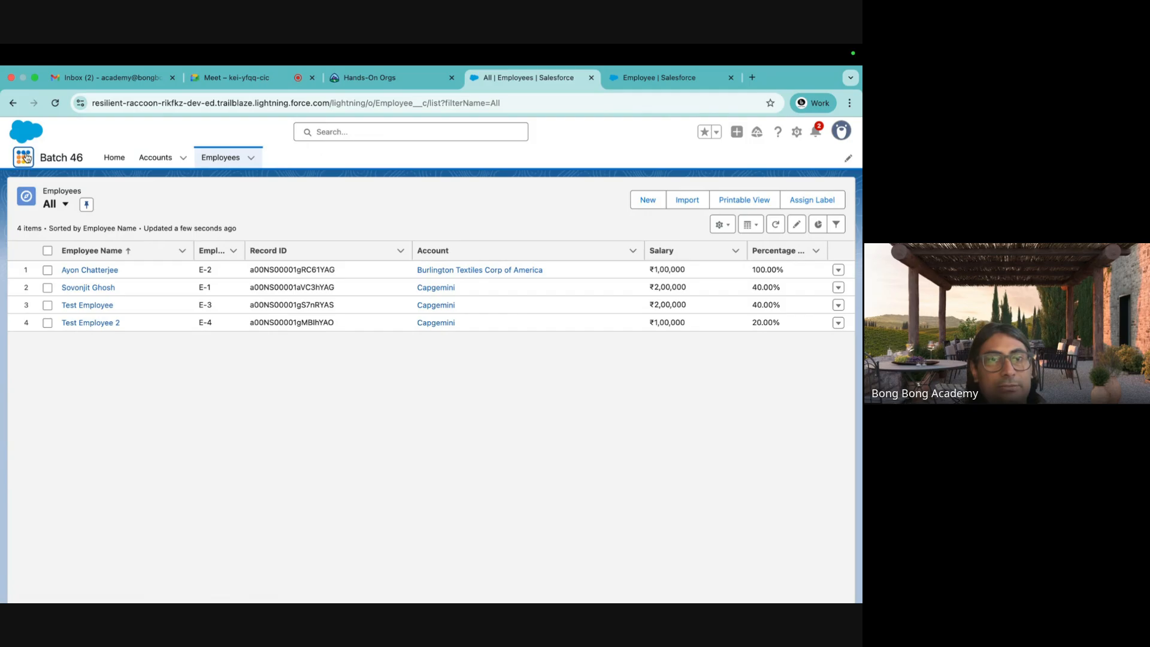
{"action": "key", "text": "Escape"}
{"action": "mouse_move", "coordinate": [659, 579]}
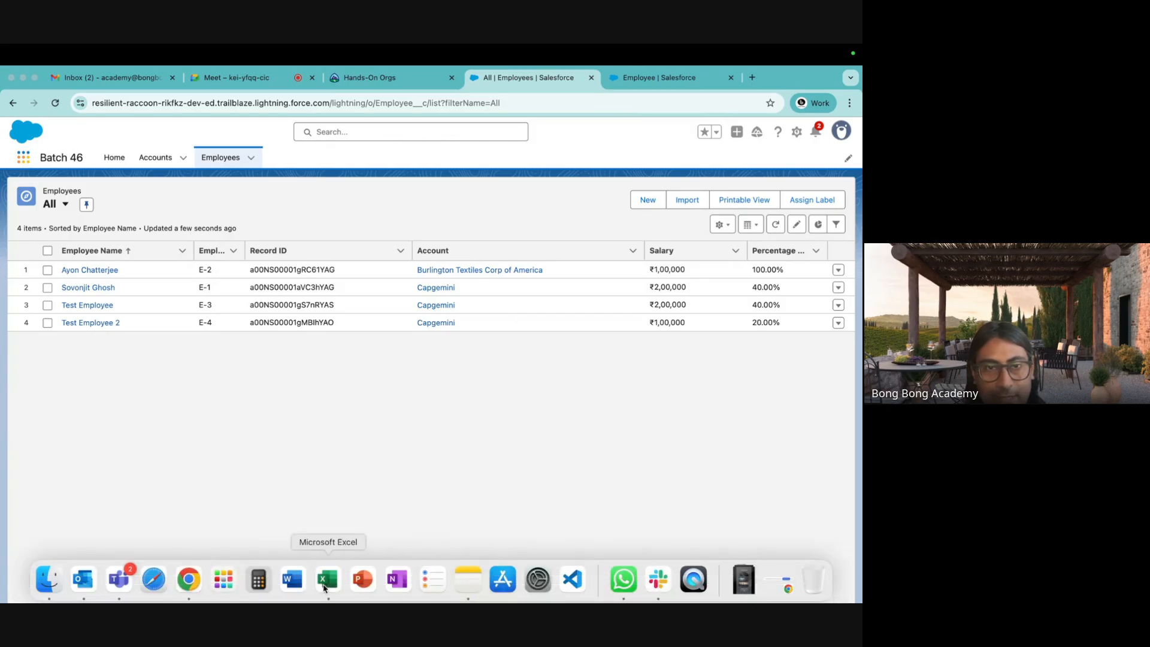
{"action": "left_click", "coordinate": [327, 584]}
{"action": "left_click", "coordinate": [295, 357]}
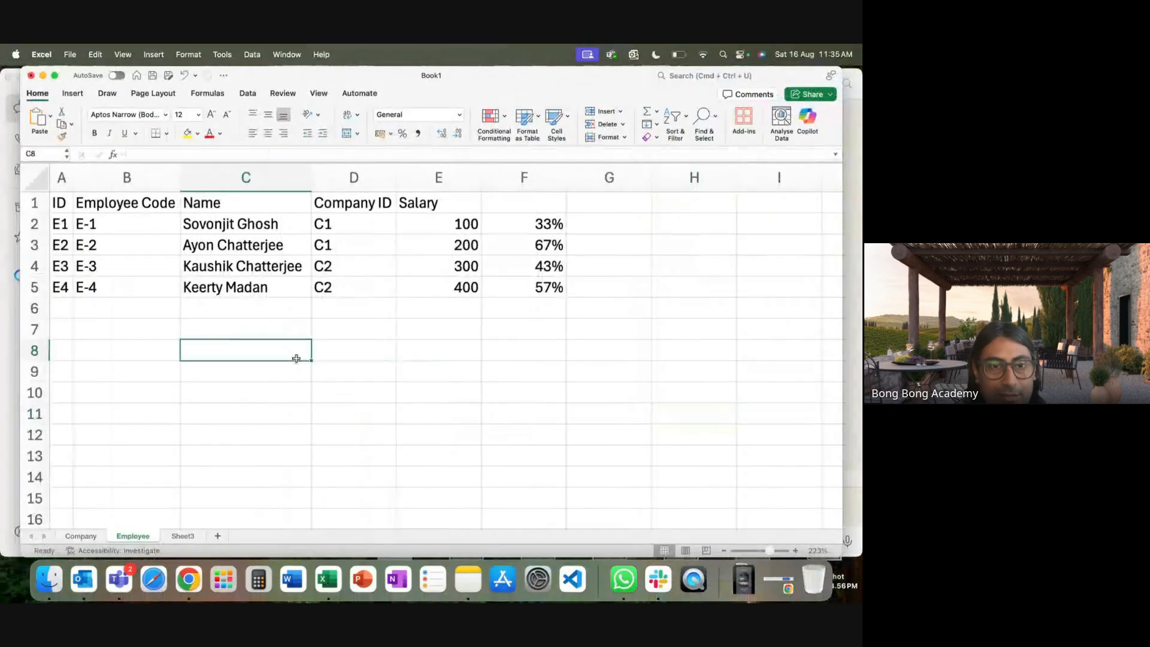
Delete the Company and Employee sheets, leaving only Sheet3.
{"action": "right_click", "coordinate": [81, 539]}
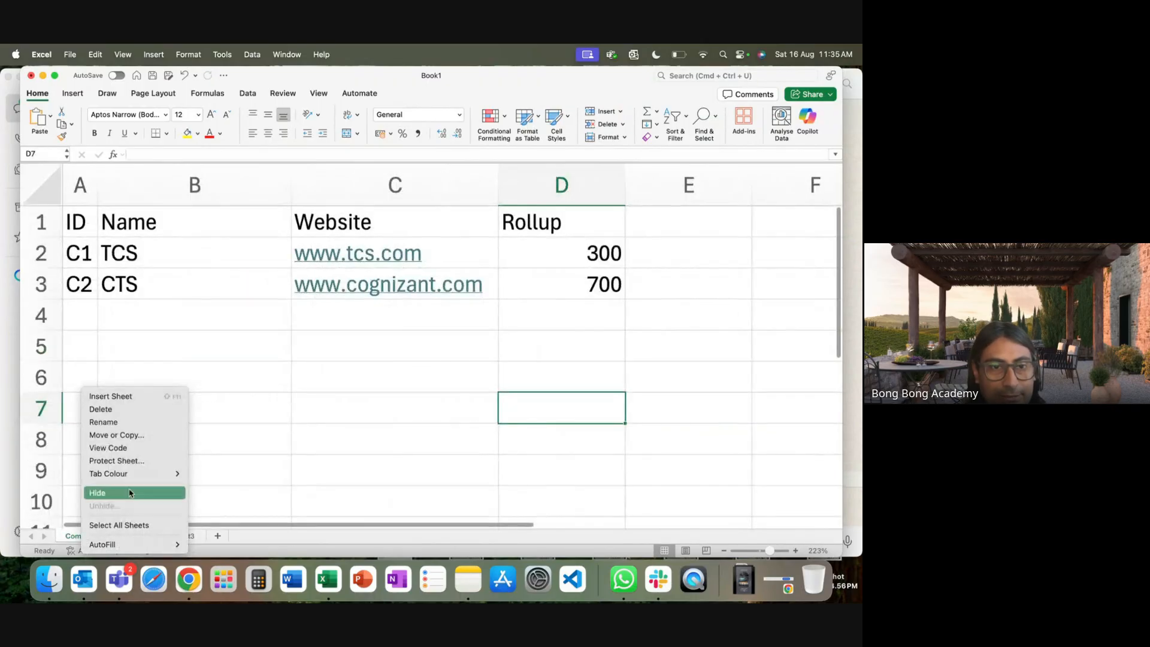
{"action": "left_click", "coordinate": [111, 409]}
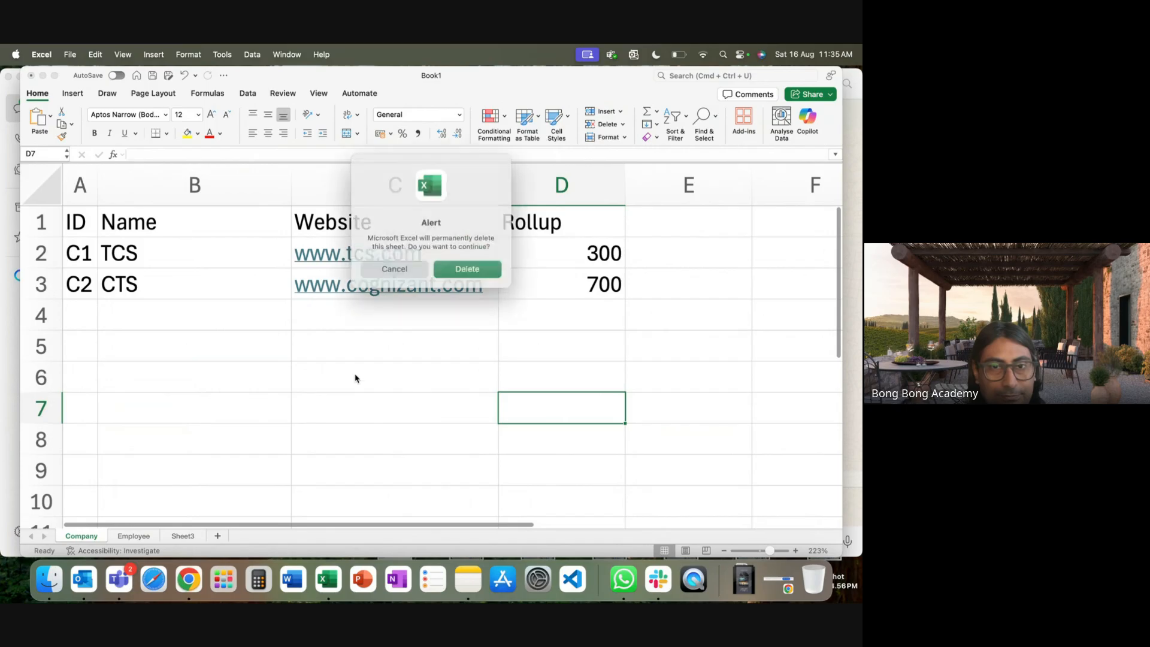
{"action": "left_click", "coordinate": [478, 266]}
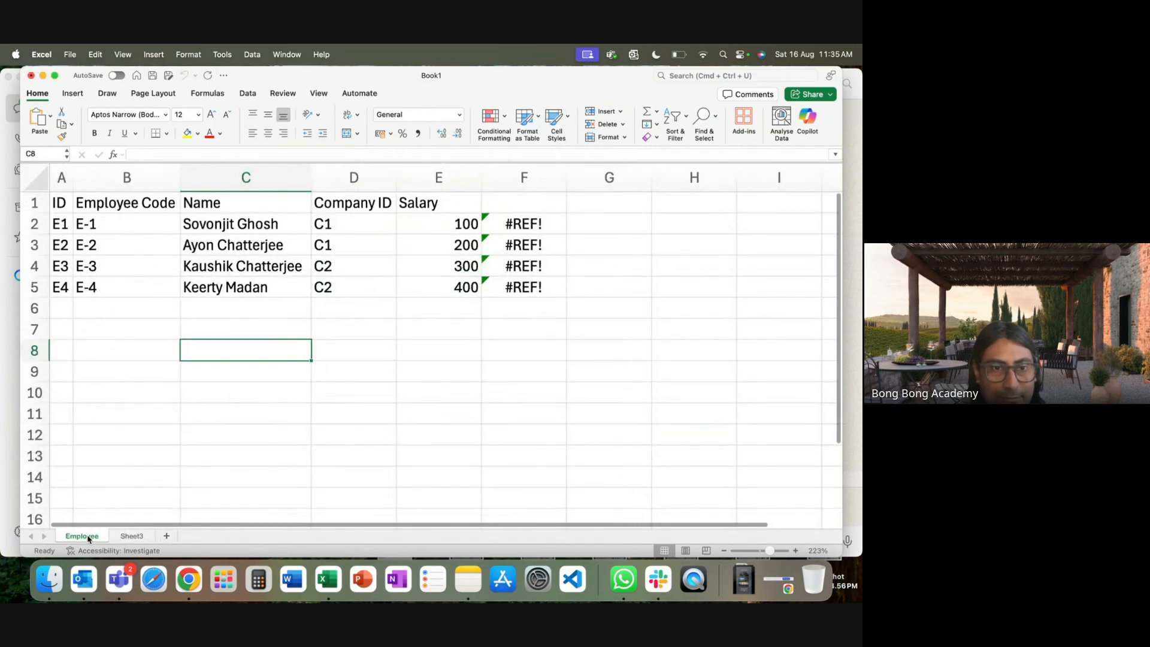
{"action": "right_click", "coordinate": [88, 534]}
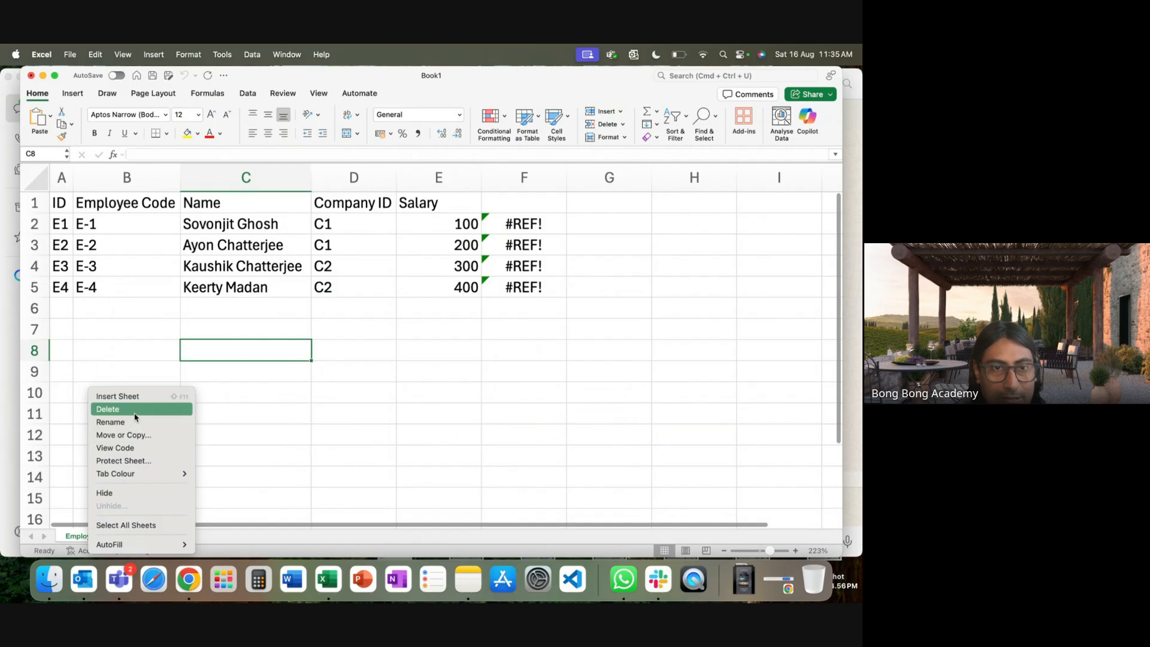
{"action": "left_click", "coordinate": [109, 409]}
{"action": "left_click", "coordinate": [483, 267]}
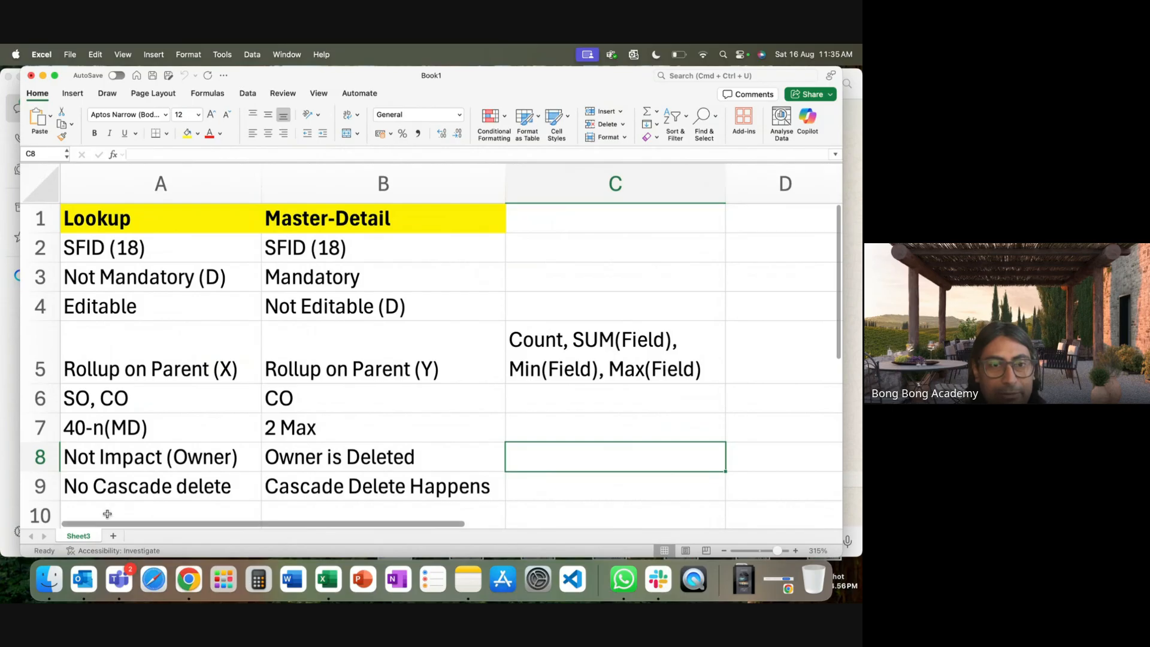
Review Sheet3's Lookup versus Master-Detail cells, then return to Salesforce in Chrome.
{"action": "left_click", "coordinate": [83, 492]}
{"action": "left_click", "coordinate": [318, 504]}
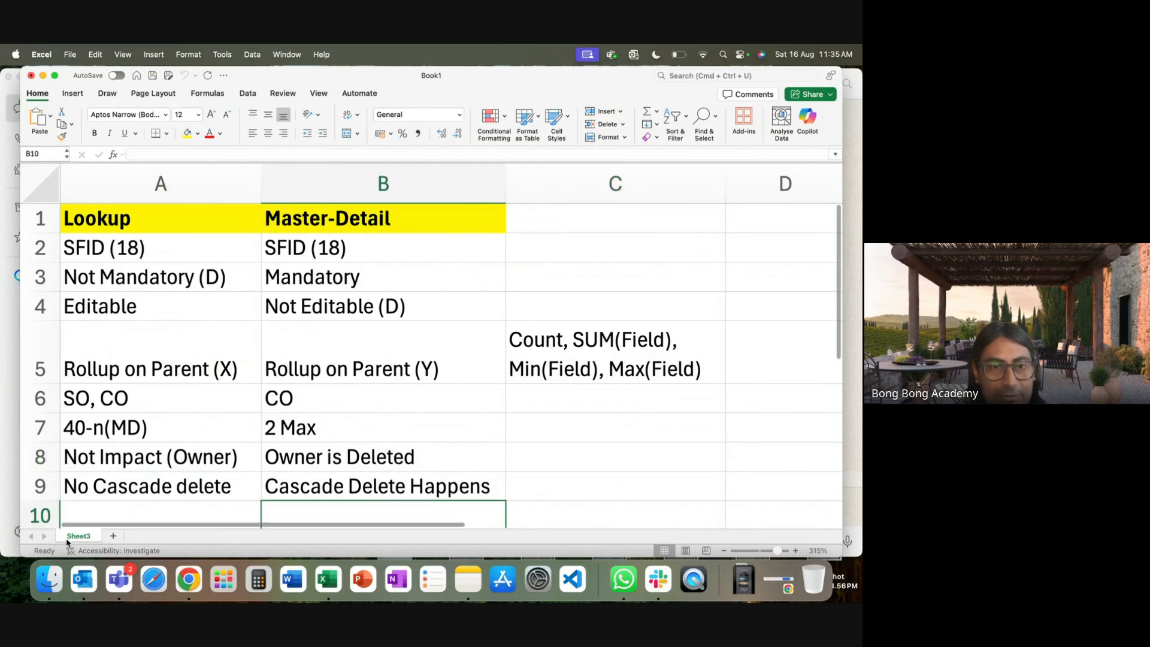
{"action": "left_click", "coordinate": [621, 579]}
{"action": "left_click", "coordinate": [200, 584]}
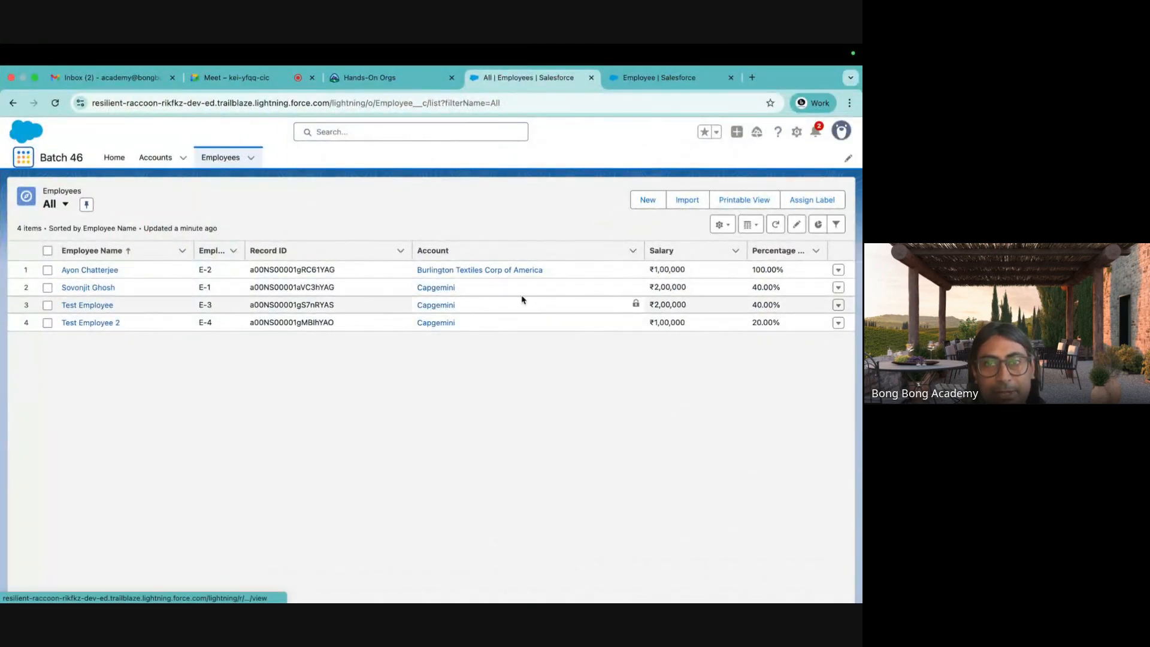
Try deleting the Capgemini account and dismiss the related-records error.
{"action": "left_click", "coordinate": [446, 289]}
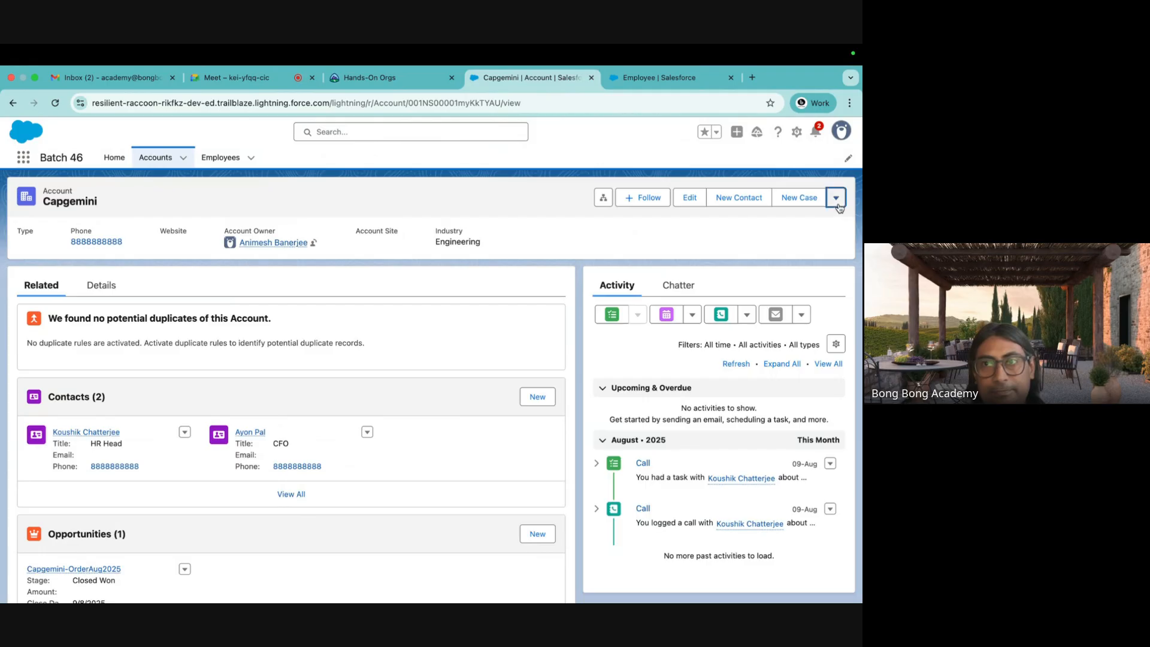
{"action": "left_click", "coordinate": [836, 198]}
{"action": "left_click", "coordinate": [773, 280]}
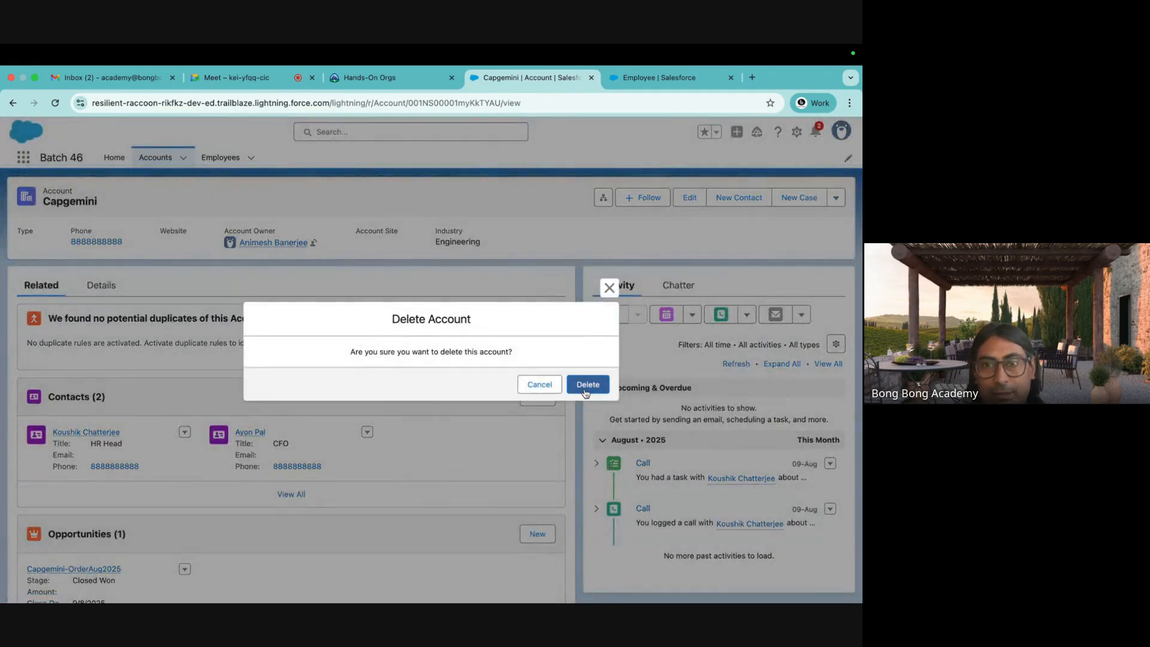
{"action": "left_click", "coordinate": [587, 388]}
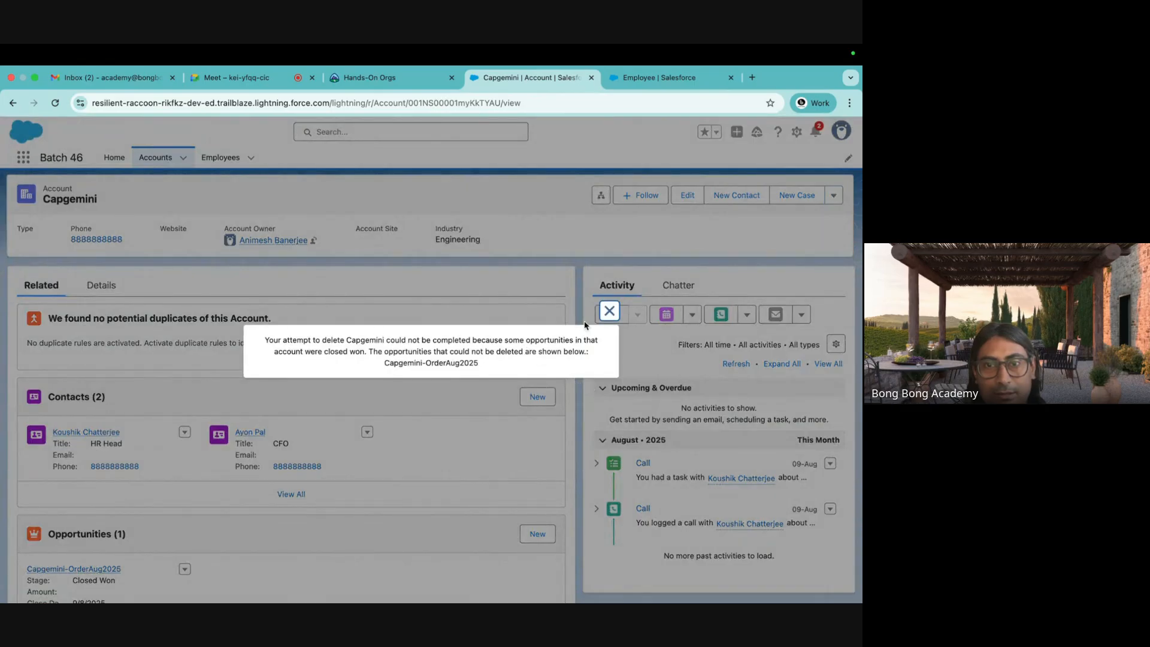
{"action": "left_click", "coordinate": [609, 311]}
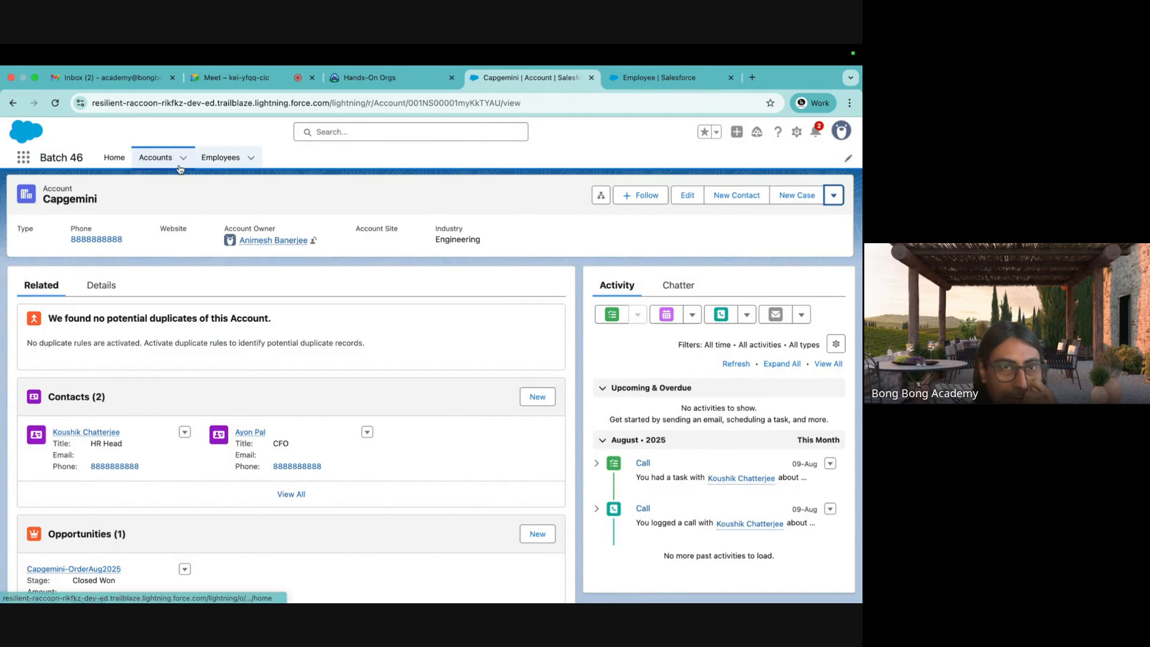
{"action": "left_click", "coordinate": [223, 157]}
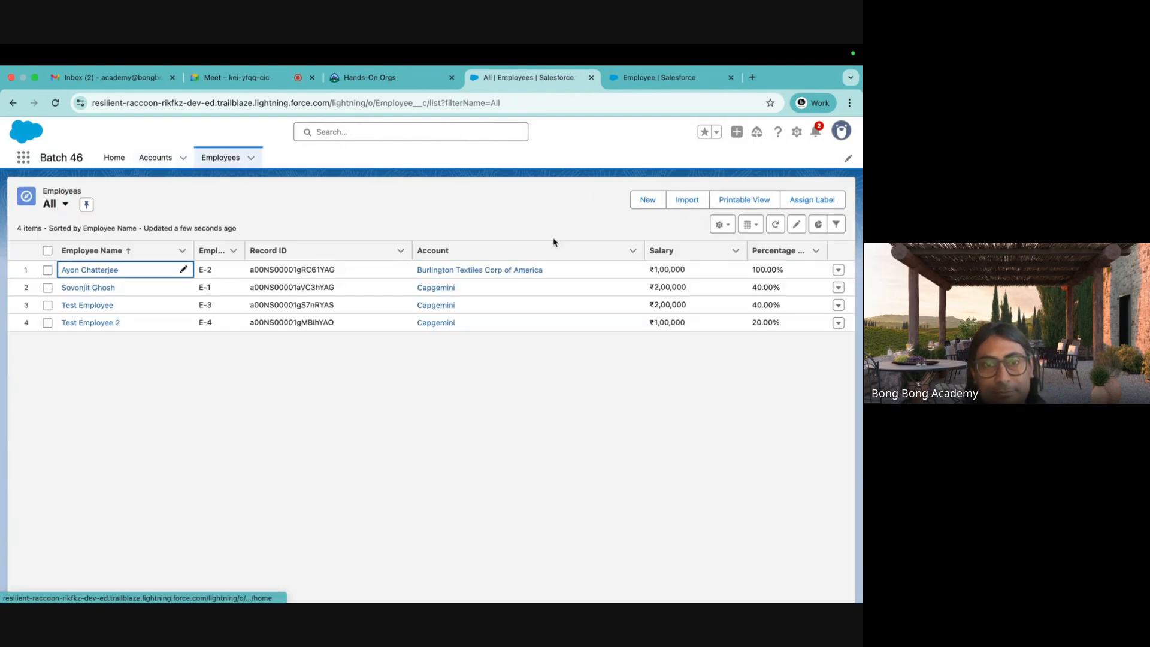
Try deleting Burlington Textiles Corp of America, dismiss the error, and return to Accounts.
{"action": "left_click", "coordinate": [479, 271]}
{"action": "left_click", "coordinate": [834, 203]}
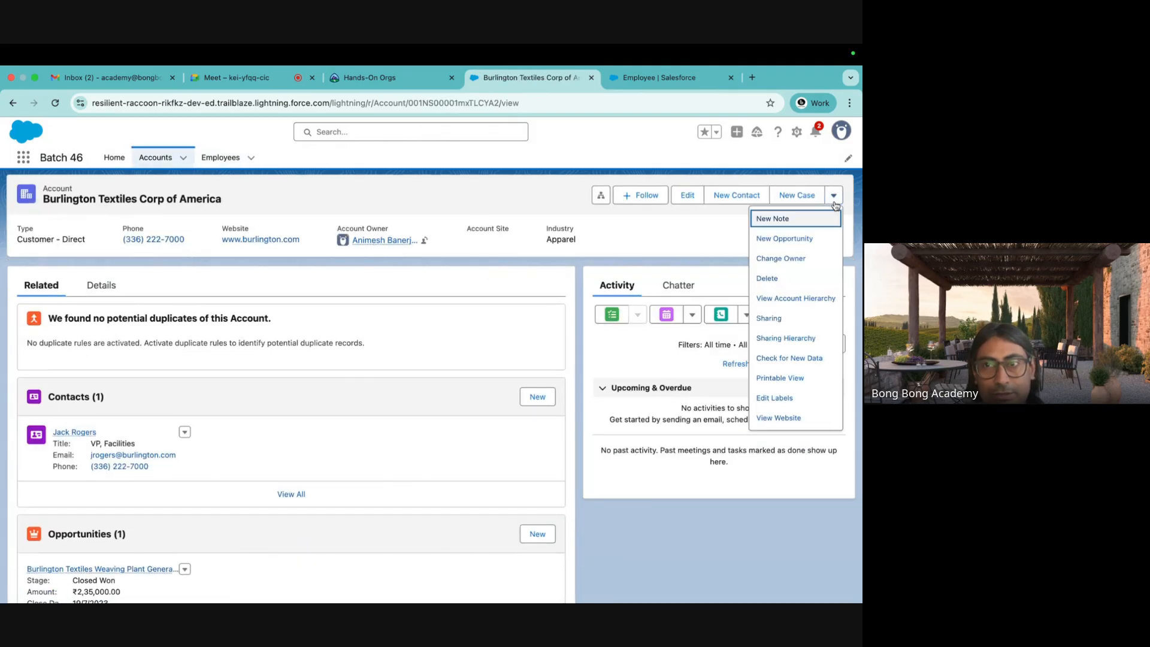
{"action": "left_click", "coordinate": [768, 279]}
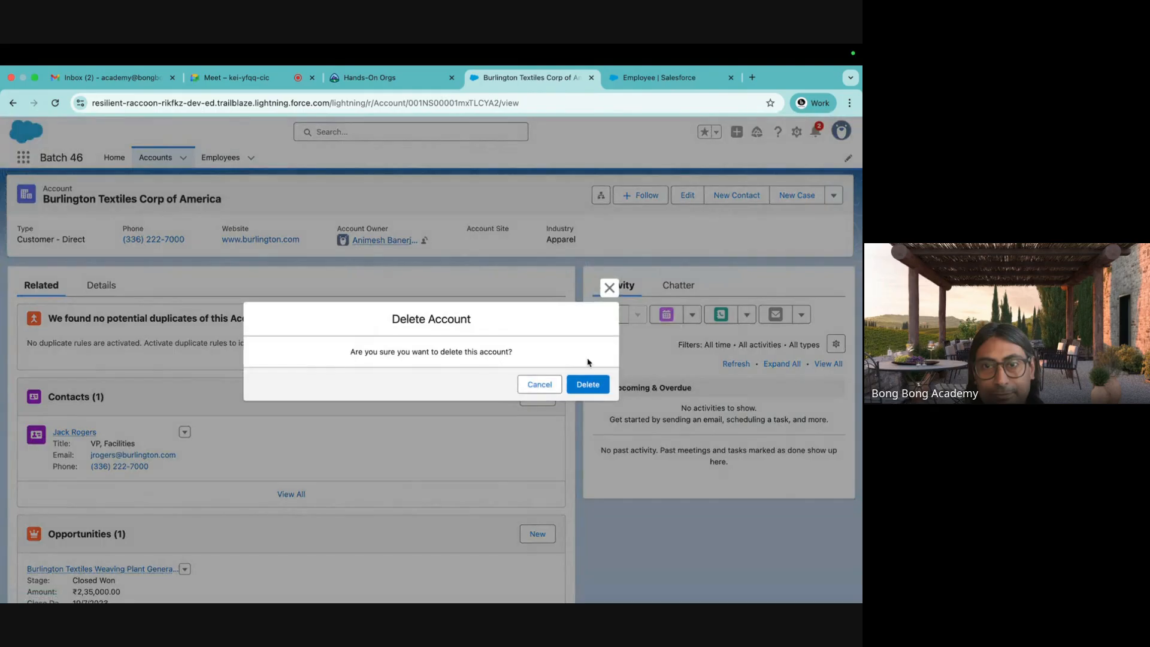
{"action": "left_click", "coordinate": [587, 384]}
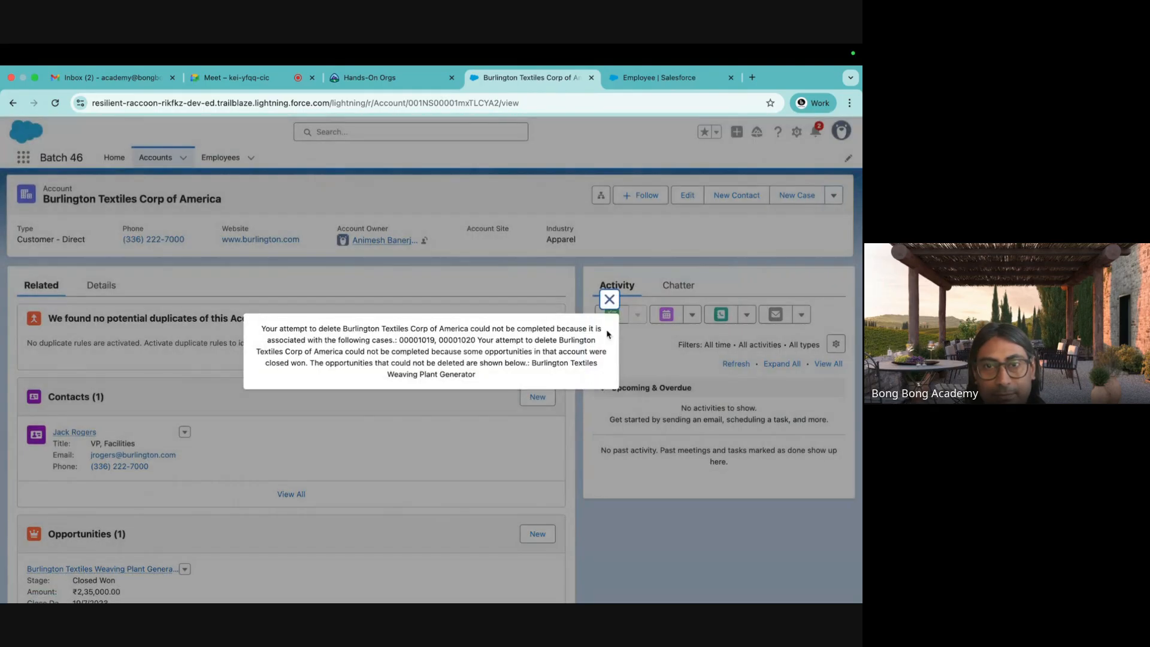
{"action": "left_click", "coordinate": [610, 299]}
{"action": "left_click", "coordinate": [155, 158]}
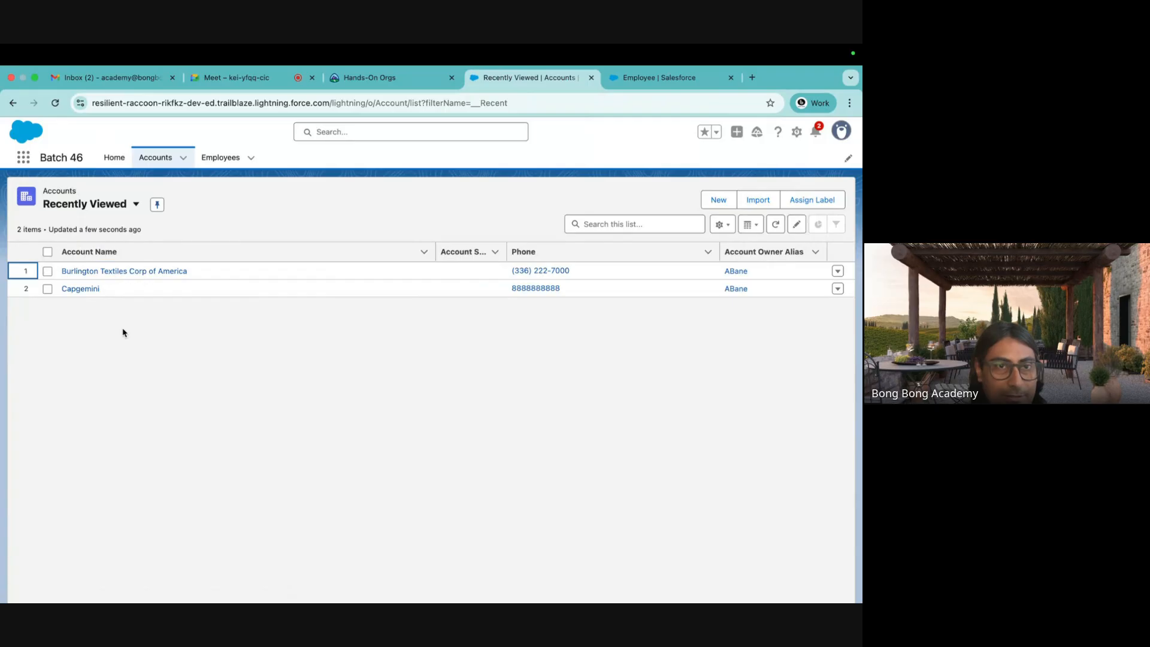
From the All Accounts list, create and save an account named Test Account 1.
{"action": "left_click", "coordinate": [114, 206]}
{"action": "left_click", "coordinate": [107, 277]}
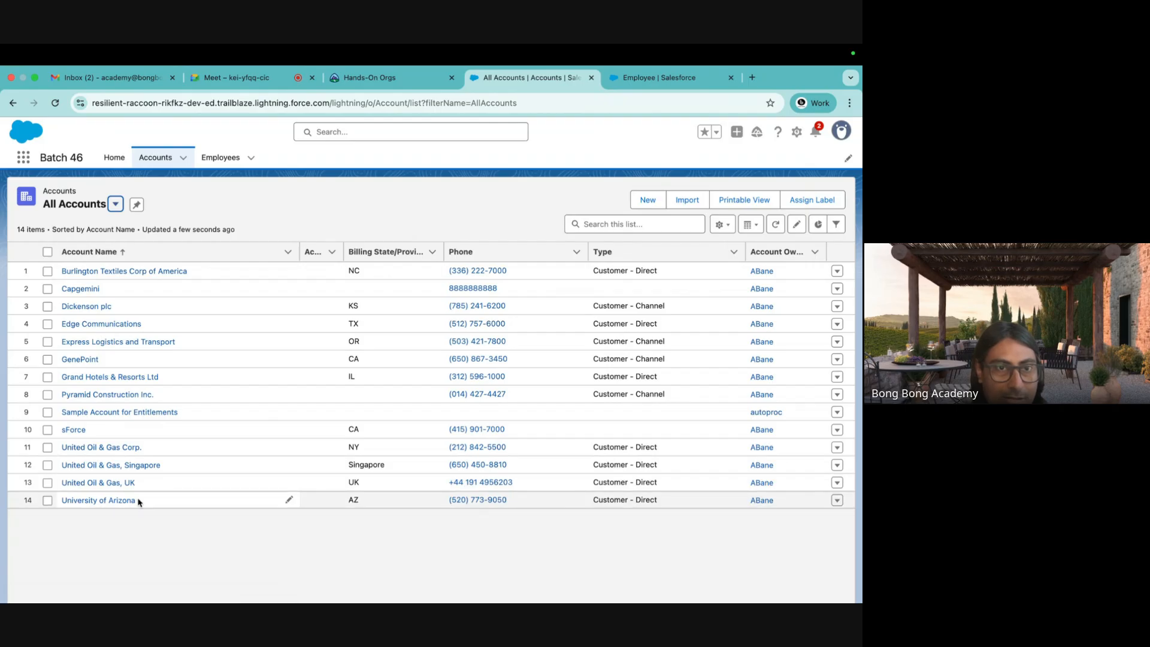
{"action": "left_click", "coordinate": [648, 200]}
{"action": "left_click", "coordinate": [279, 290]}
{"action": "type", "text": "Test"}
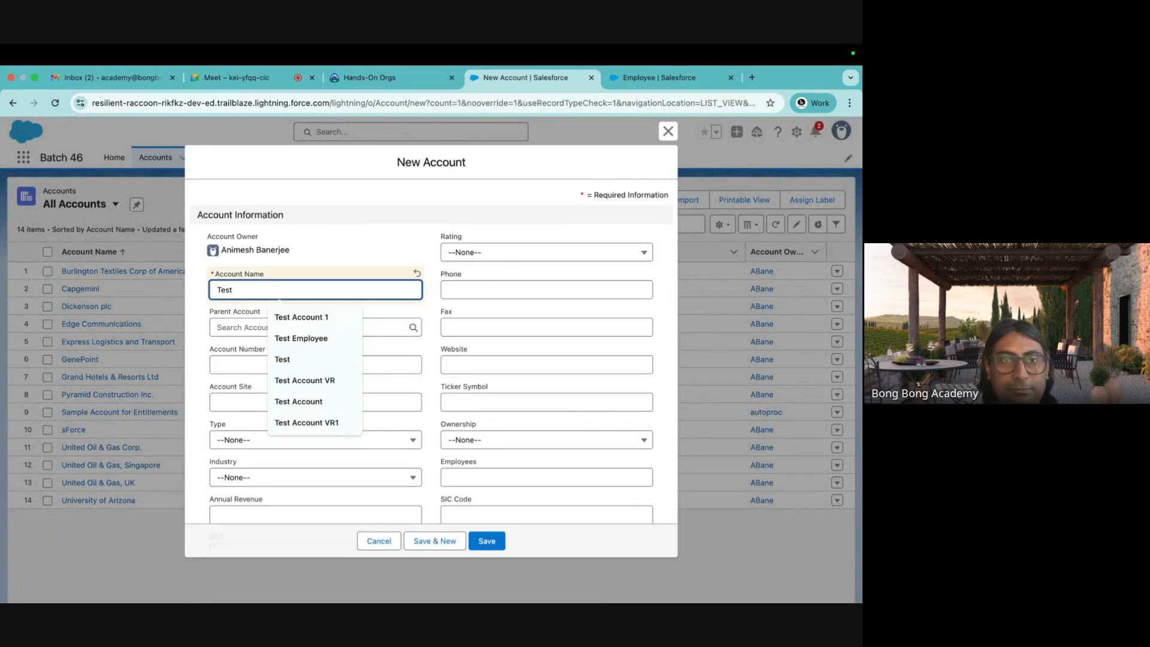
{"action": "left_click", "coordinate": [345, 322]}
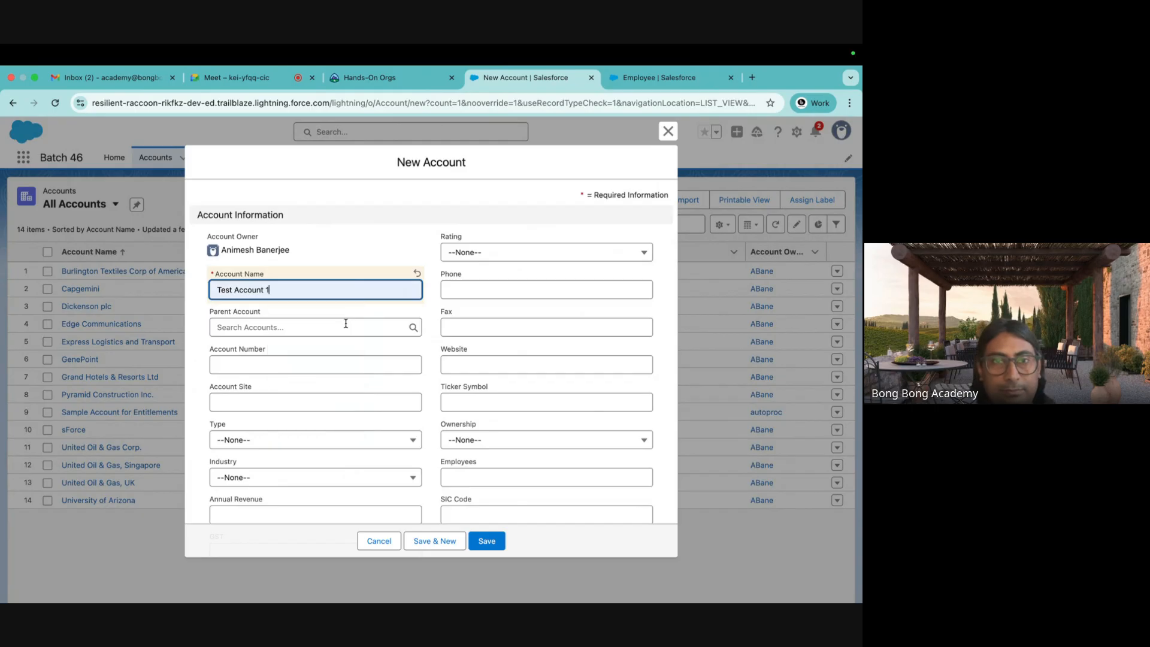
{"action": "left_click", "coordinate": [497, 539]}
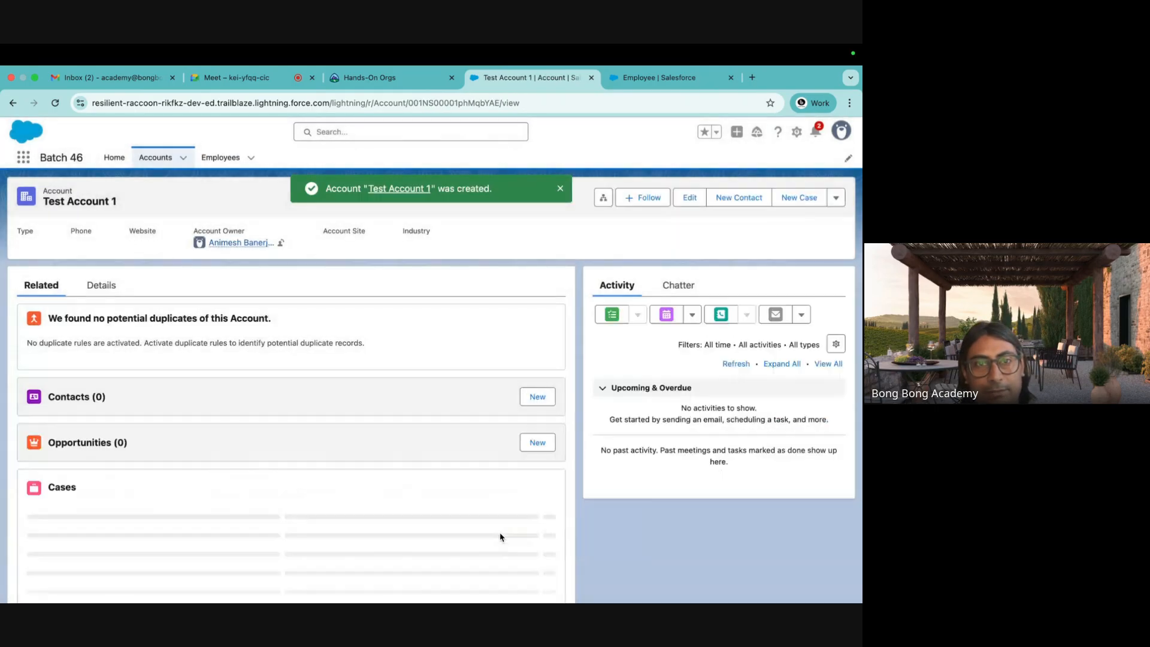
Create employee Test Employee 3 with Account set to Test Account 1.
{"action": "left_click", "coordinate": [221, 158]}
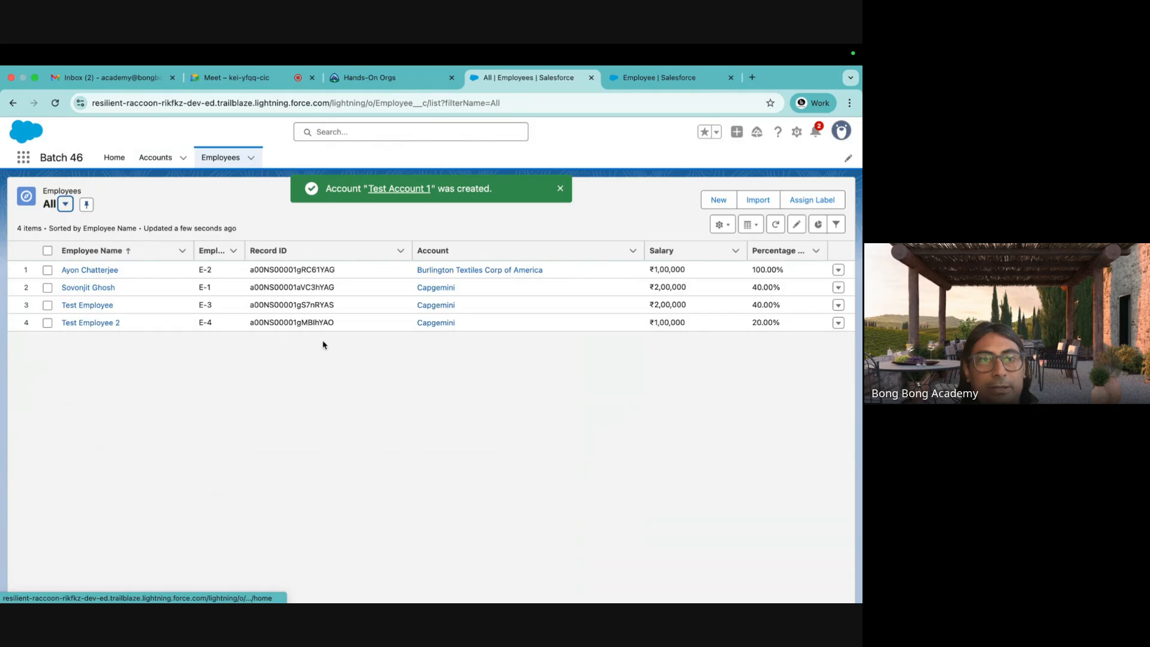
{"action": "left_click", "coordinate": [719, 199]}
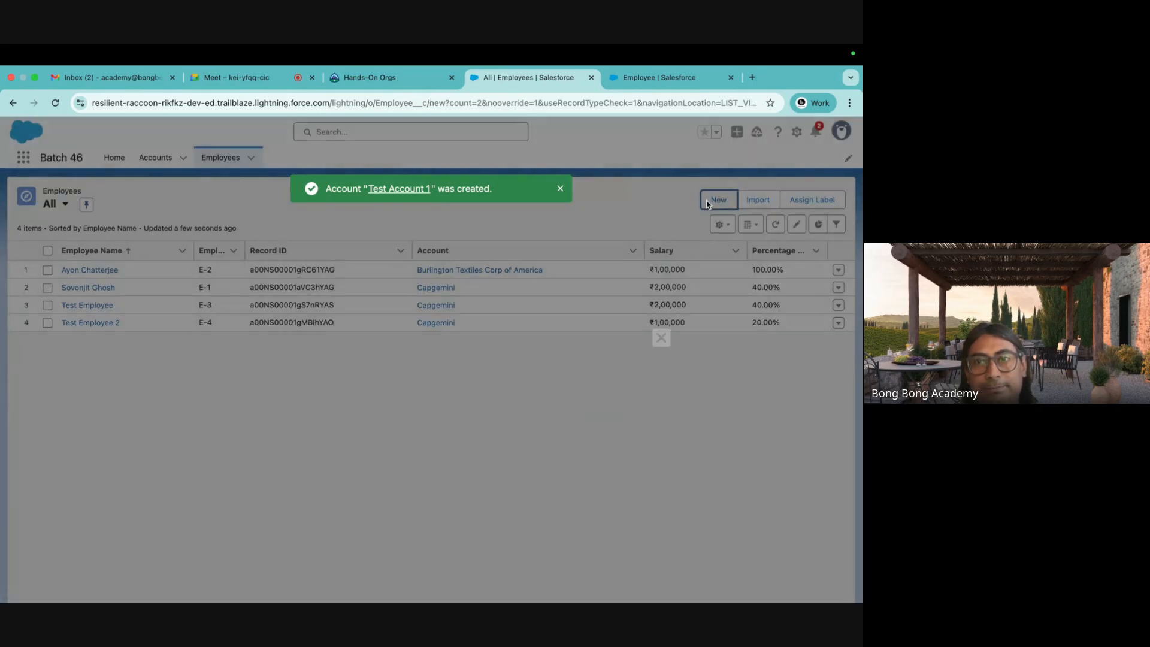
{"action": "type", "text": "Test "}
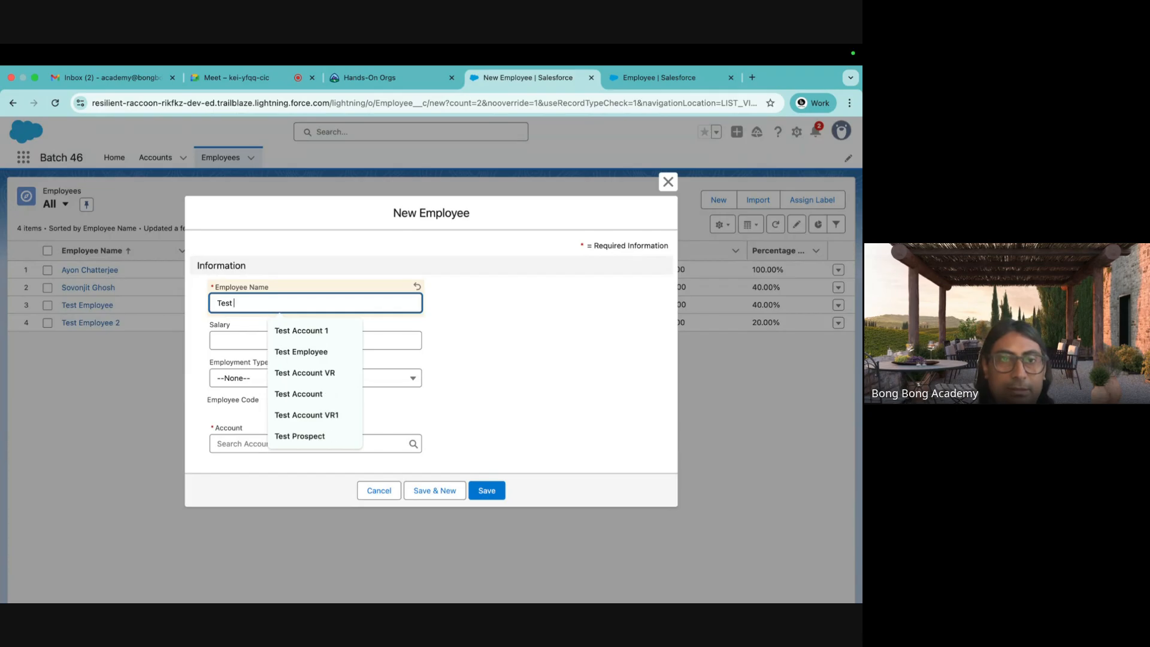
{"action": "type", "text": "Emplop"}
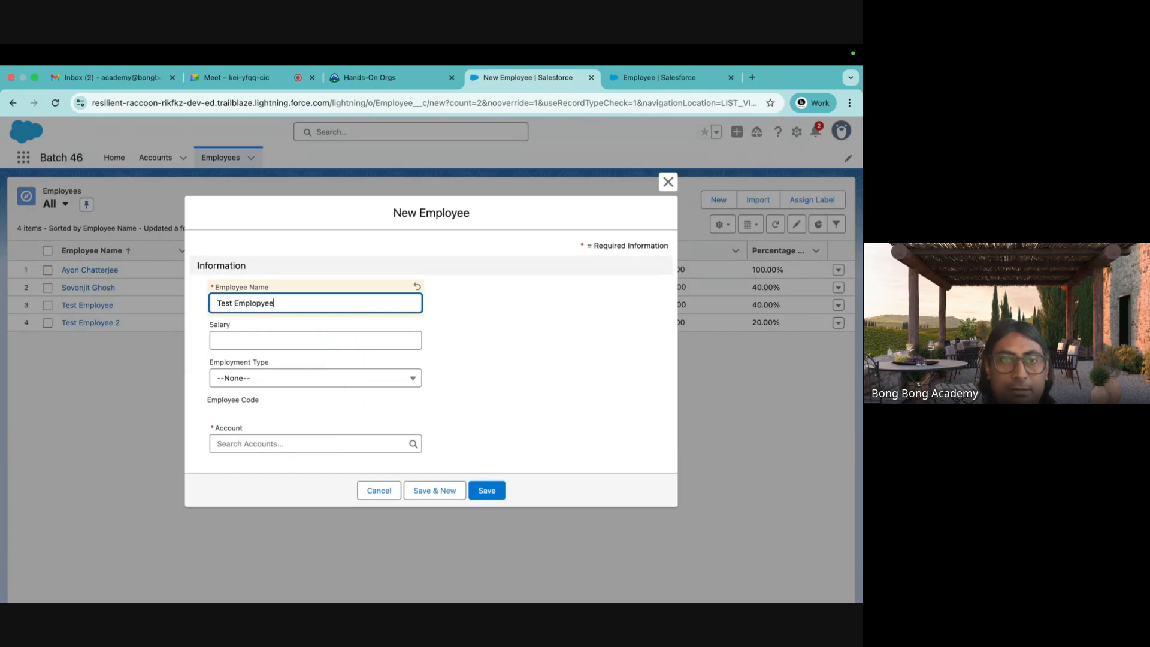
{"action": "key", "text": "BackSpace"}
{"action": "type", "text": "yee"}
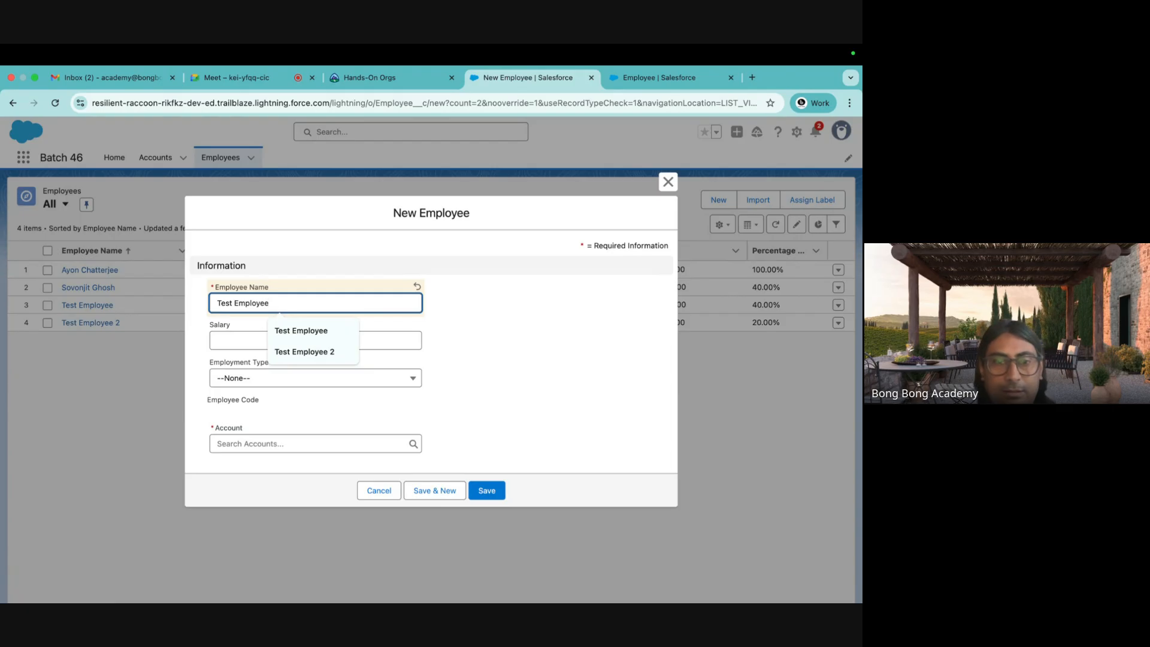
{"action": "type", "text": " 3"}
{"action": "left_click", "coordinate": [328, 442]}
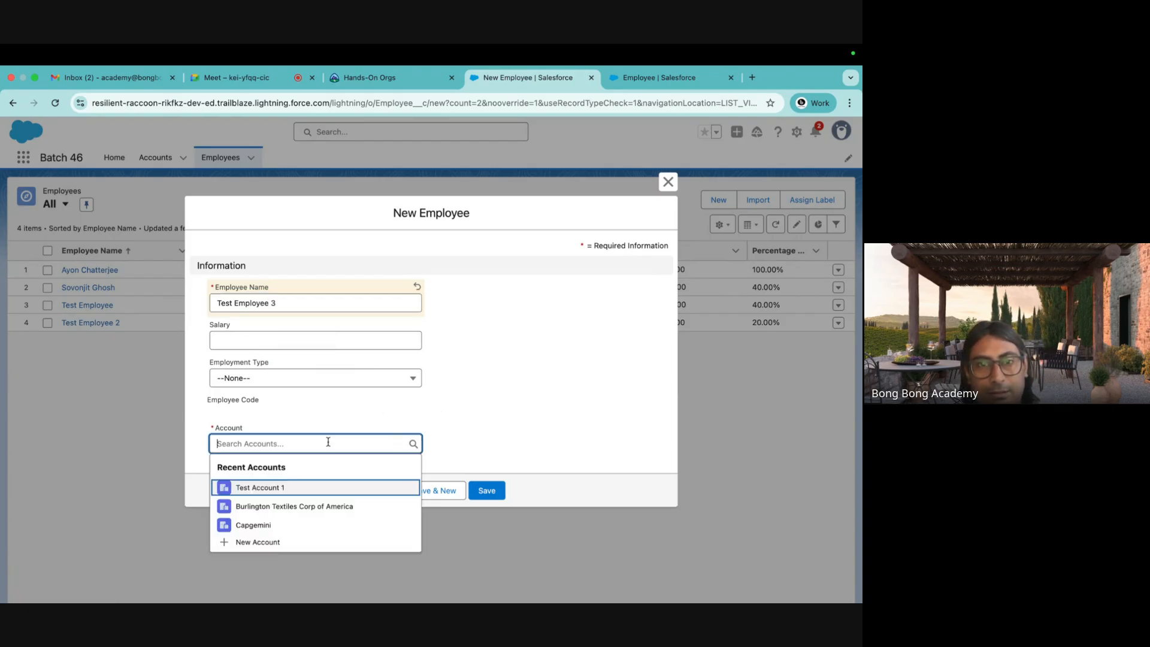
{"action": "left_click", "coordinate": [293, 487]}
{"action": "left_click", "coordinate": [486, 490]}
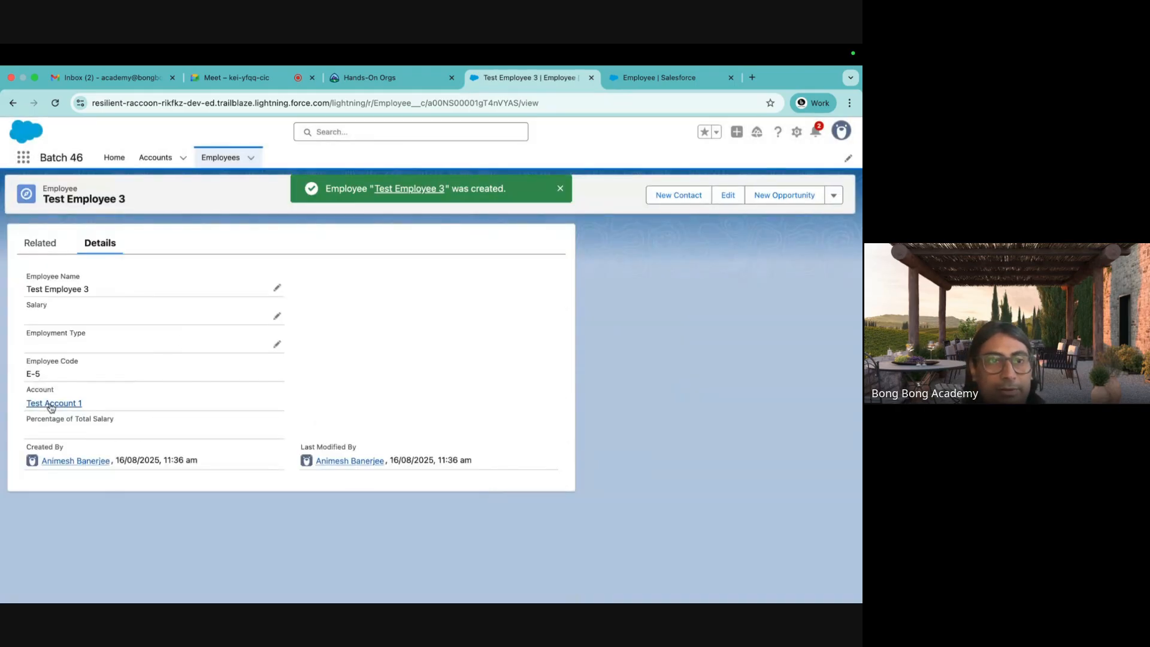
Delete Test Account 1 and return to the Employees list.
{"action": "left_click", "coordinate": [50, 405]}
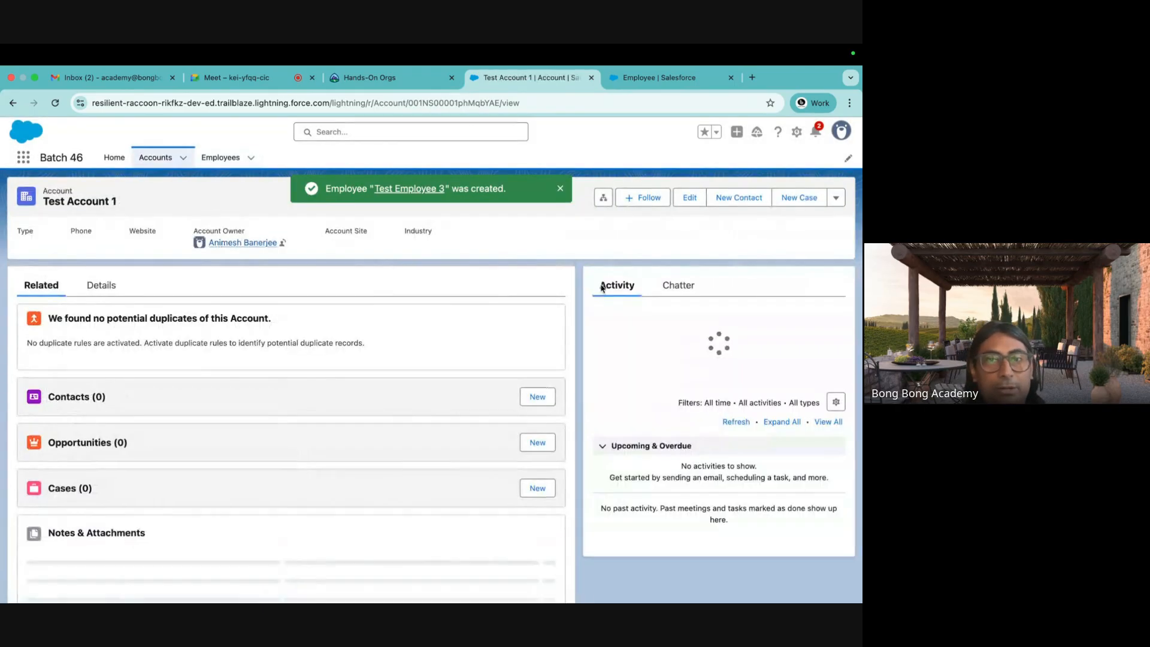
{"action": "left_click", "coordinate": [834, 196]}
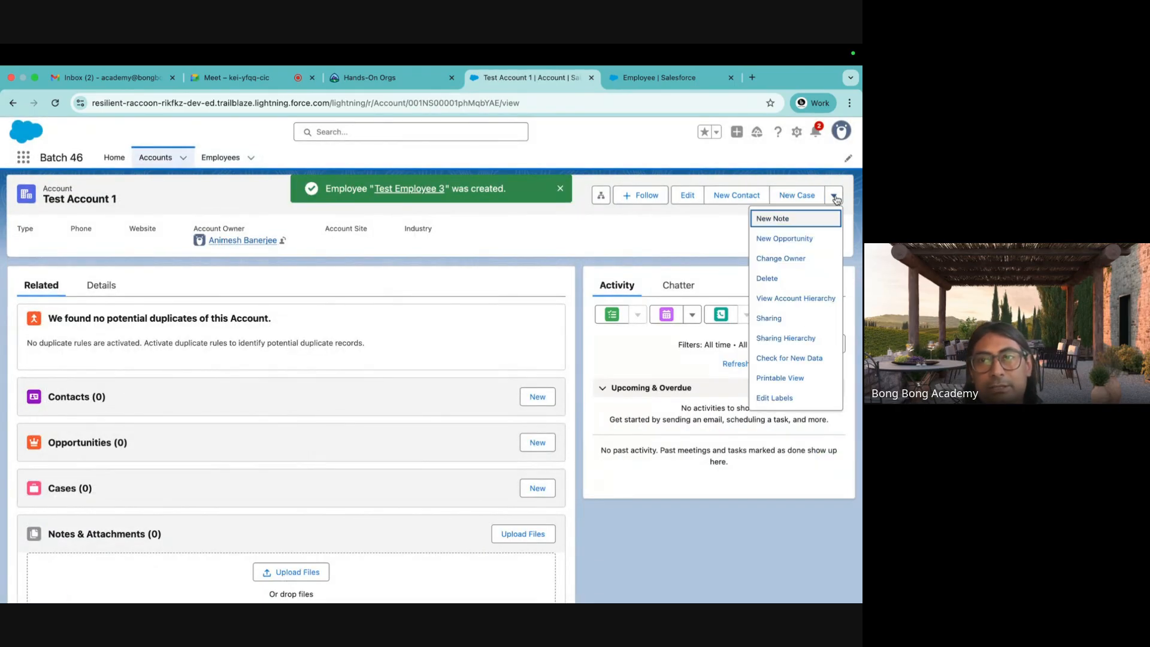
{"action": "left_click", "coordinate": [779, 279]}
{"action": "left_click", "coordinate": [584, 388]}
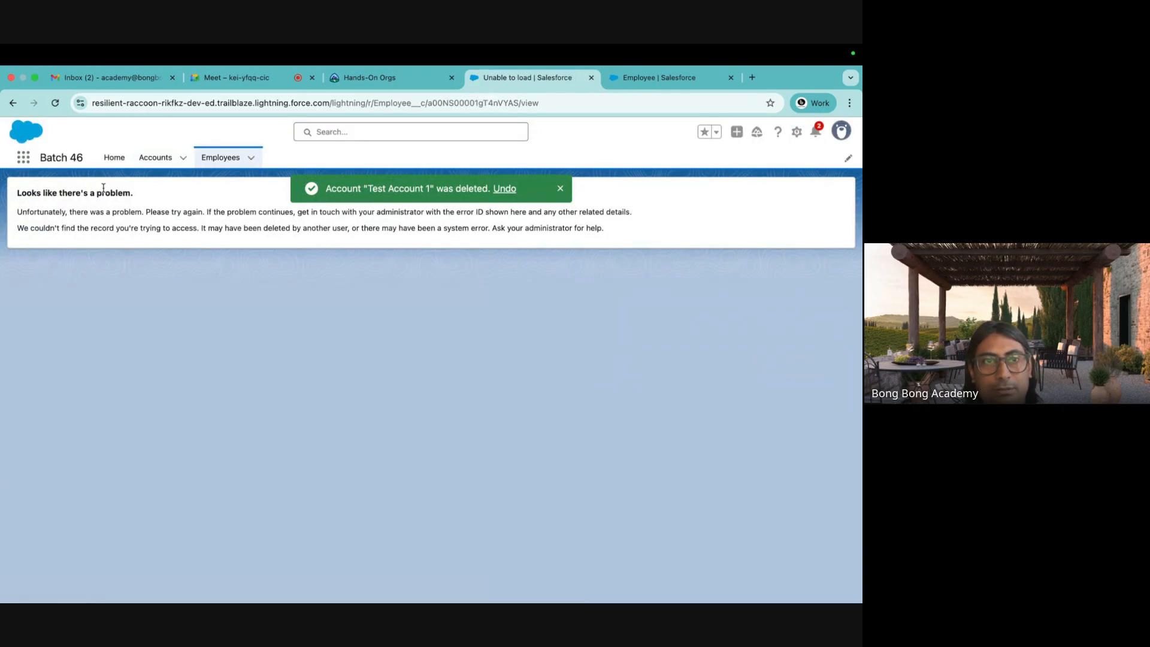
{"action": "left_click", "coordinate": [220, 157]}
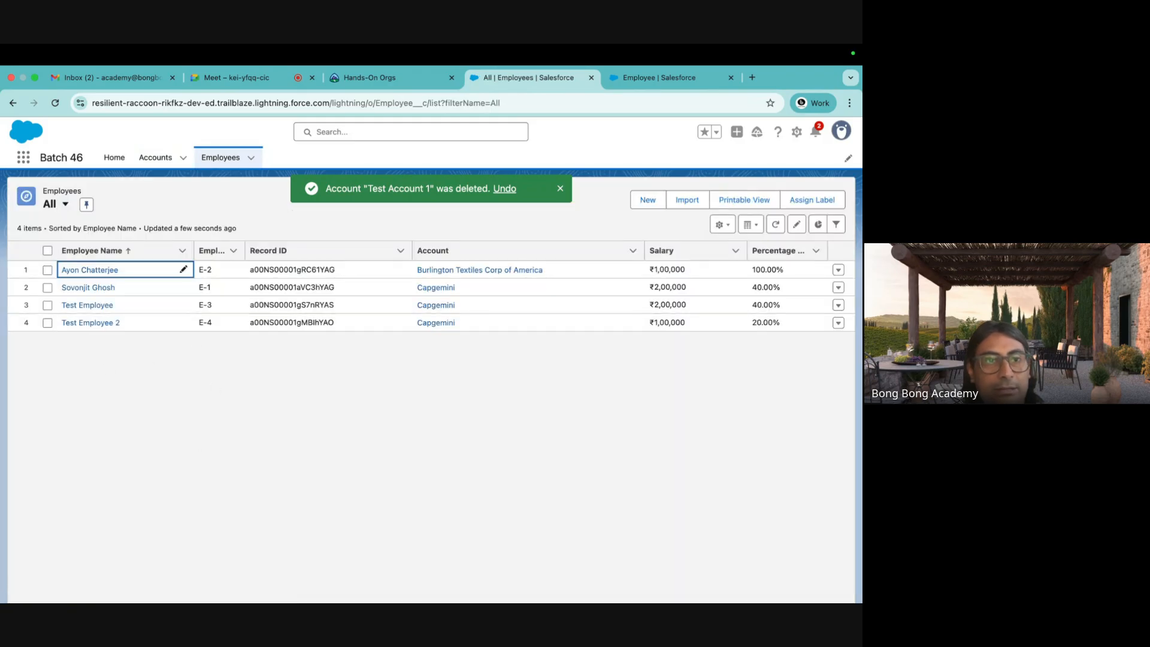
Switch to the 'Employee | Salesforce' browser tab showing the Employee object's fields.
{"action": "mouse_move", "coordinate": [397, 578]}
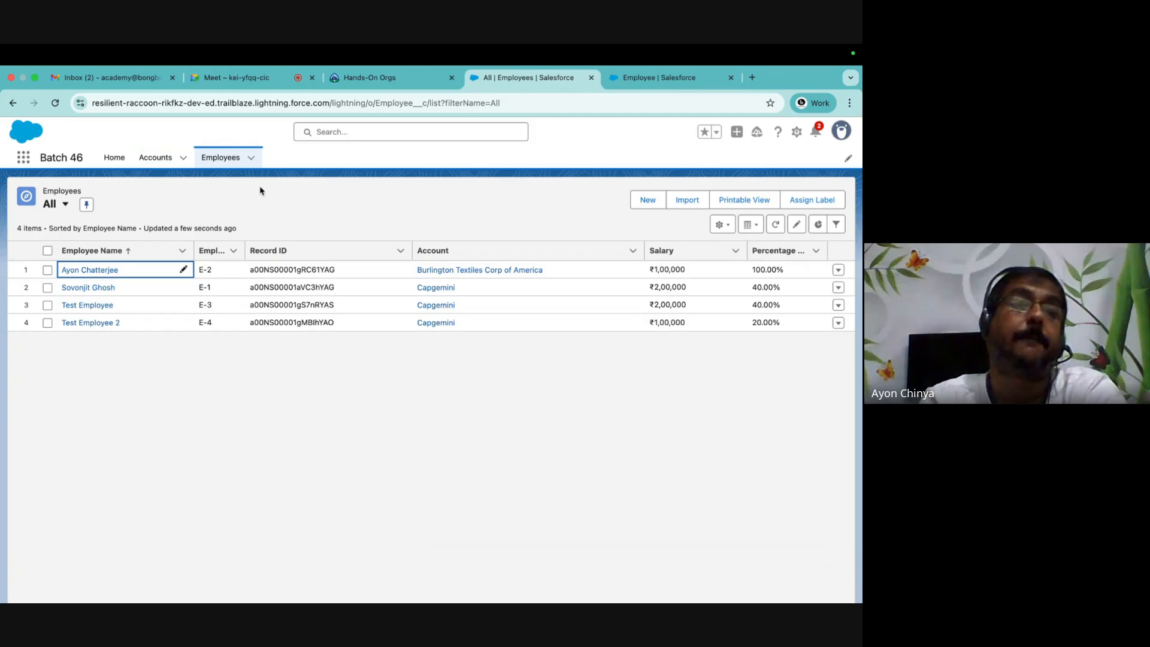
{"action": "left_click", "coordinate": [310, 209]}
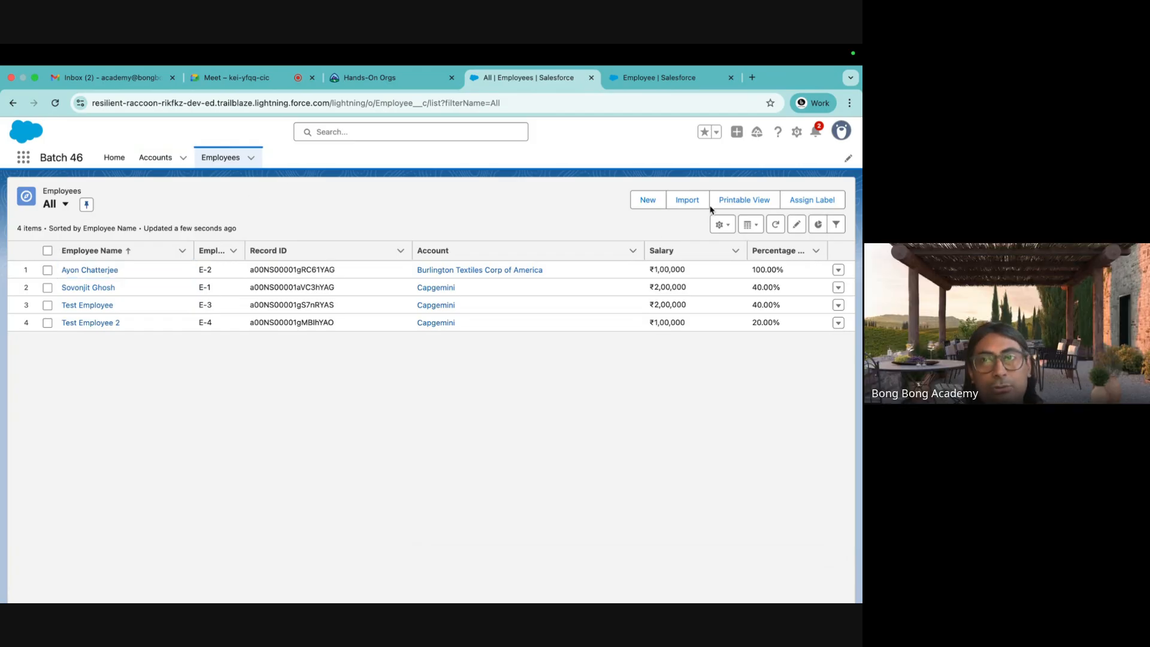
{"action": "left_click", "coordinate": [675, 79]}
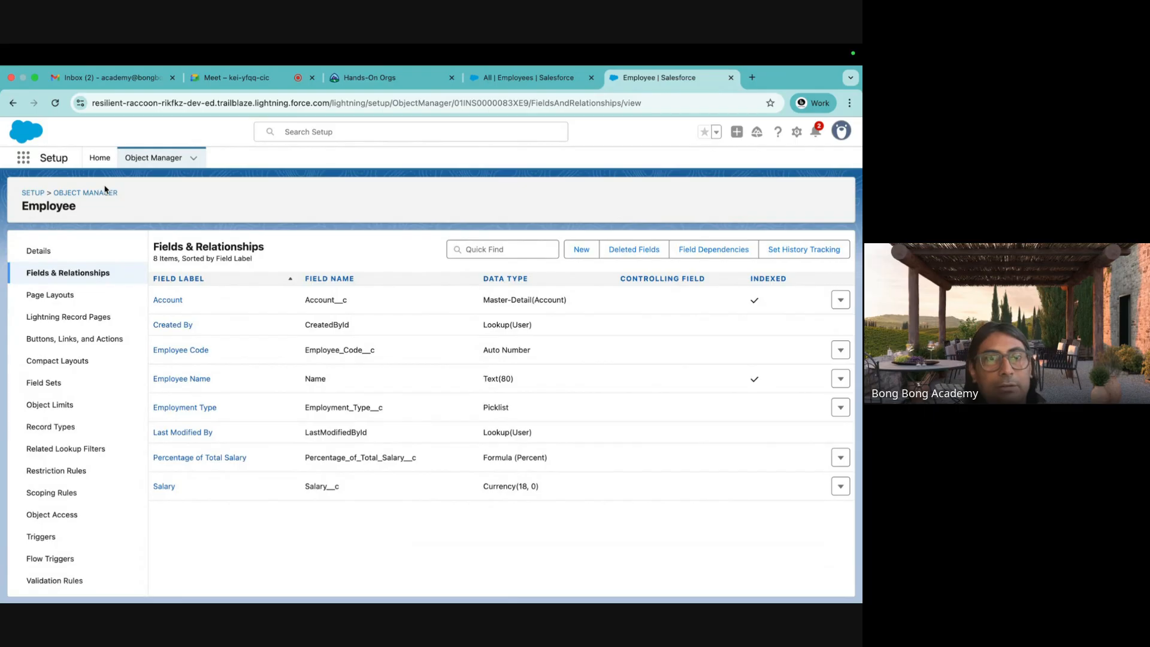
Search Object Manager's Quick Find for 'contact' and open the Contact object.
{"action": "left_click", "coordinate": [84, 192]}
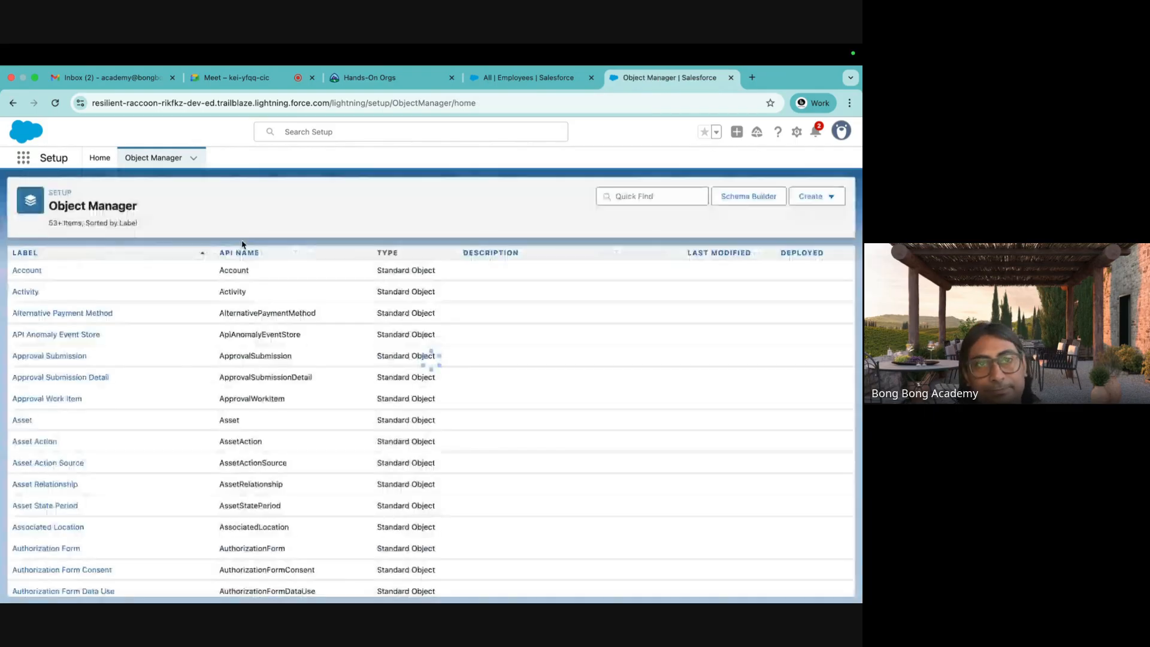
{"action": "left_click", "coordinate": [609, 197]}
{"action": "type", "text": "cint"}
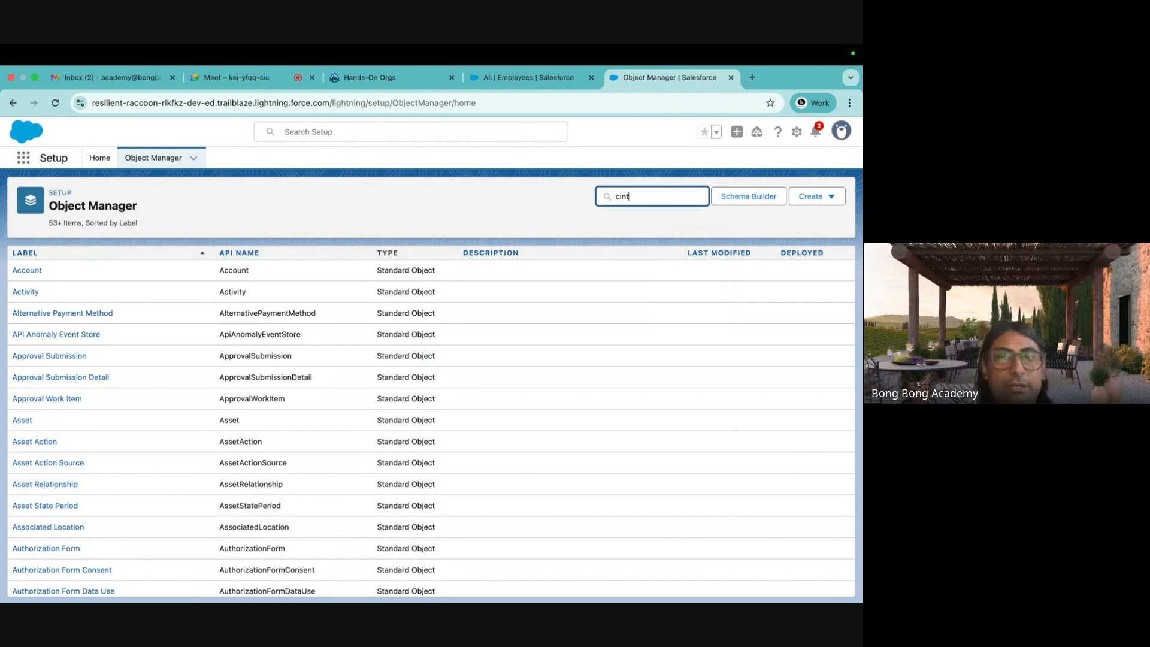
{"action": "key", "text": "BackSpace"}
{"action": "key", "text": "BackSpace"}
{"action": "type", "text": "on"}
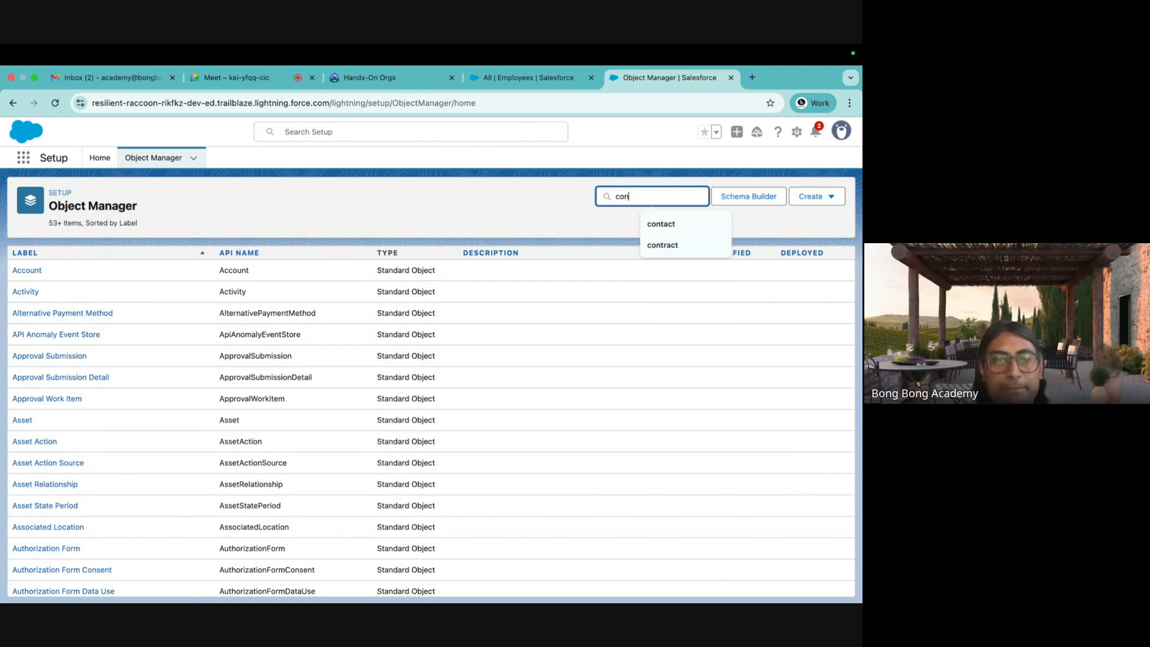
{"action": "type", "text": "tact"}
{"action": "key", "text": "BackSpace"}
{"action": "key", "text": "BackSpace"}
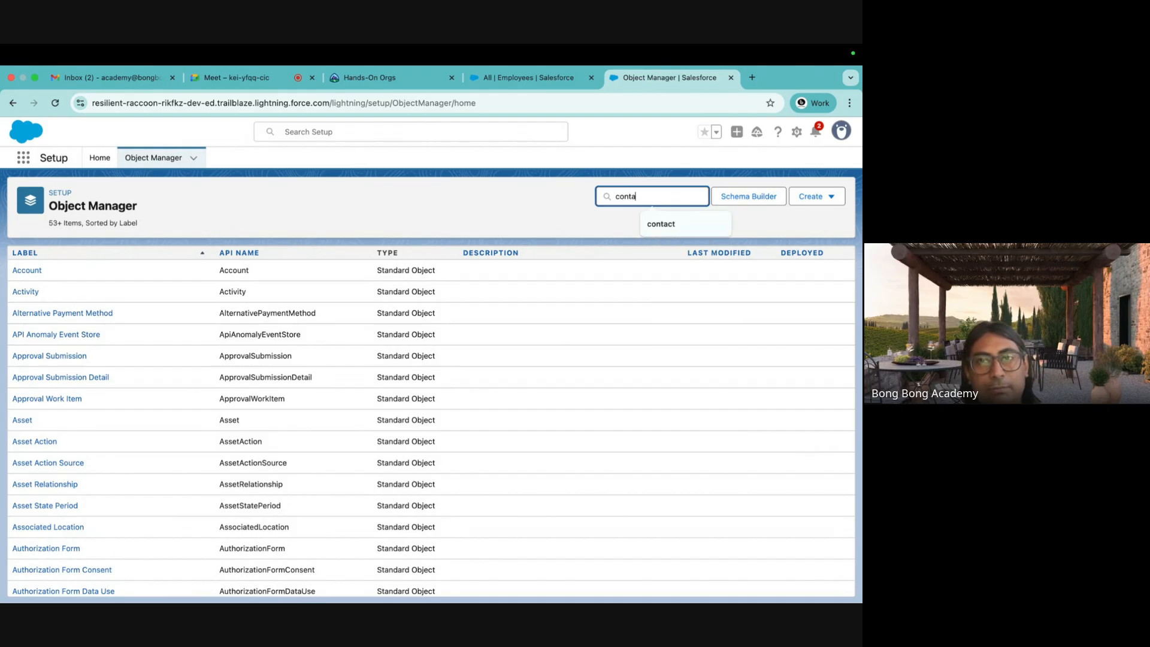
{"action": "type", "text": "act"}
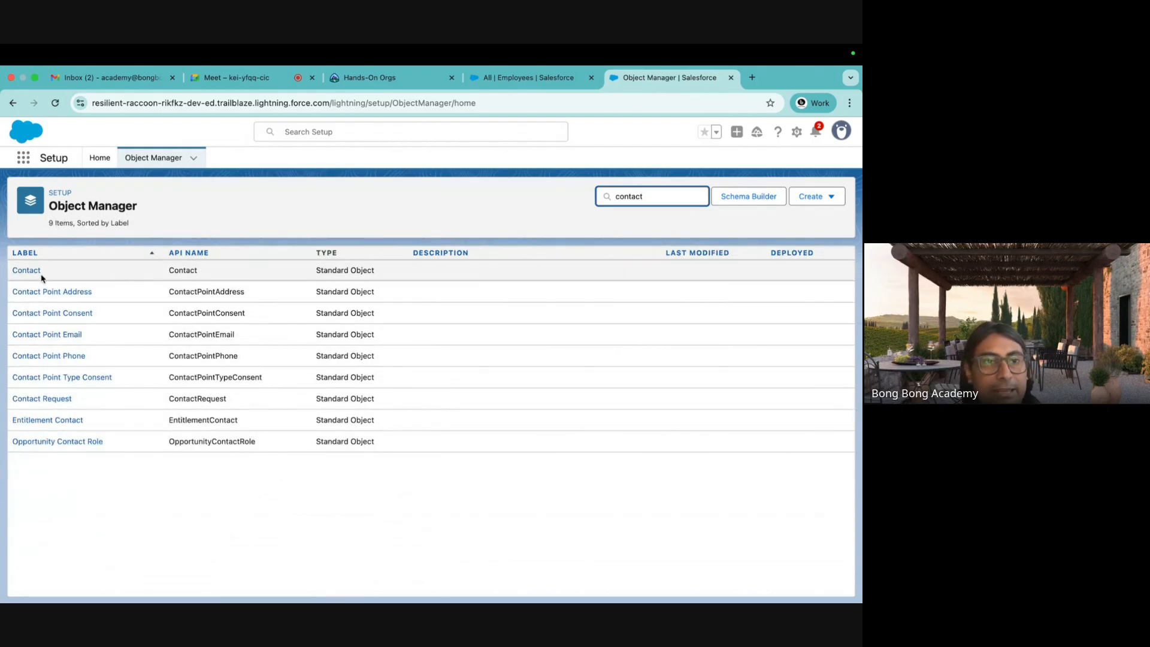
{"action": "left_click", "coordinate": [21, 270]}
Show Contact's Fields & Relationships and highlight Account Name's Lookup(Account) type.
{"action": "left_click", "coordinate": [62, 268]}
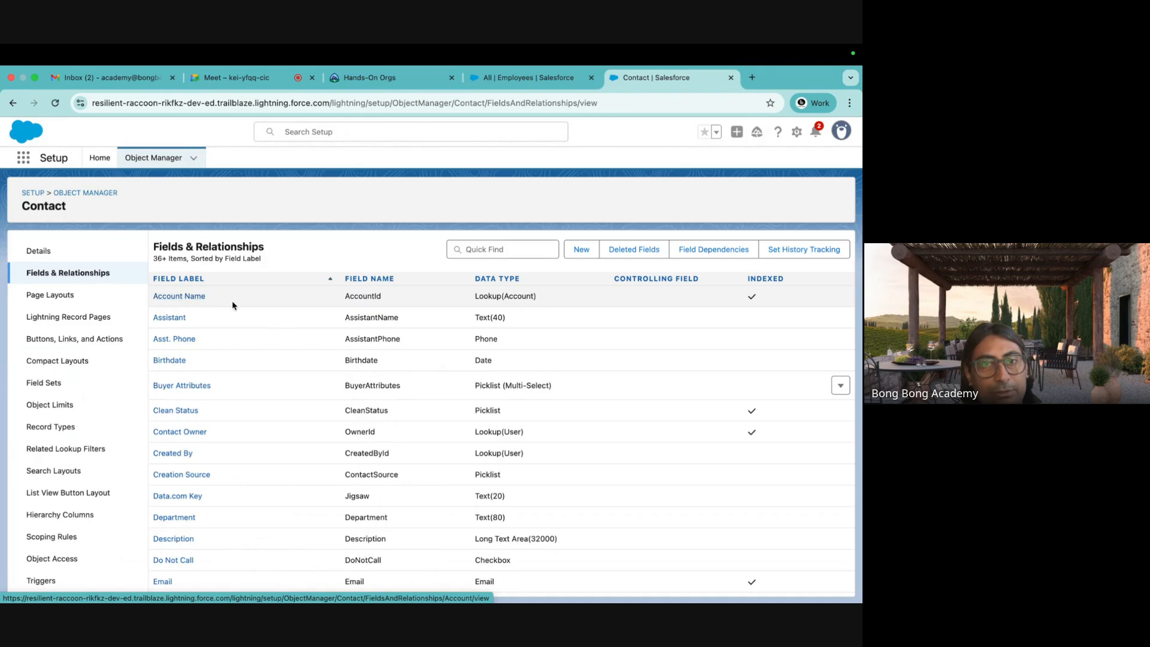
{"action": "scroll", "coordinate": [359, 383], "scroll_direction": "down", "scroll_amount": 2}
{"action": "scroll", "coordinate": [363, 386], "scroll_direction": "up", "scroll_amount": 2}
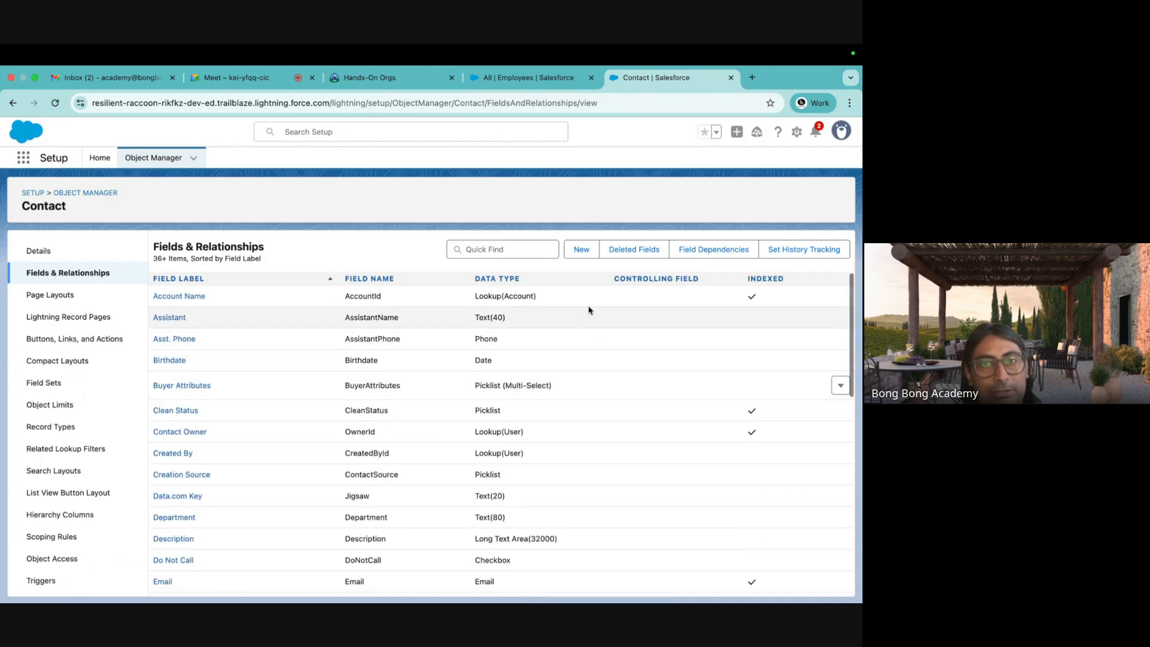
{"action": "left_click_drag", "start_coordinate": [555, 300], "coordinate": [474, 301]}
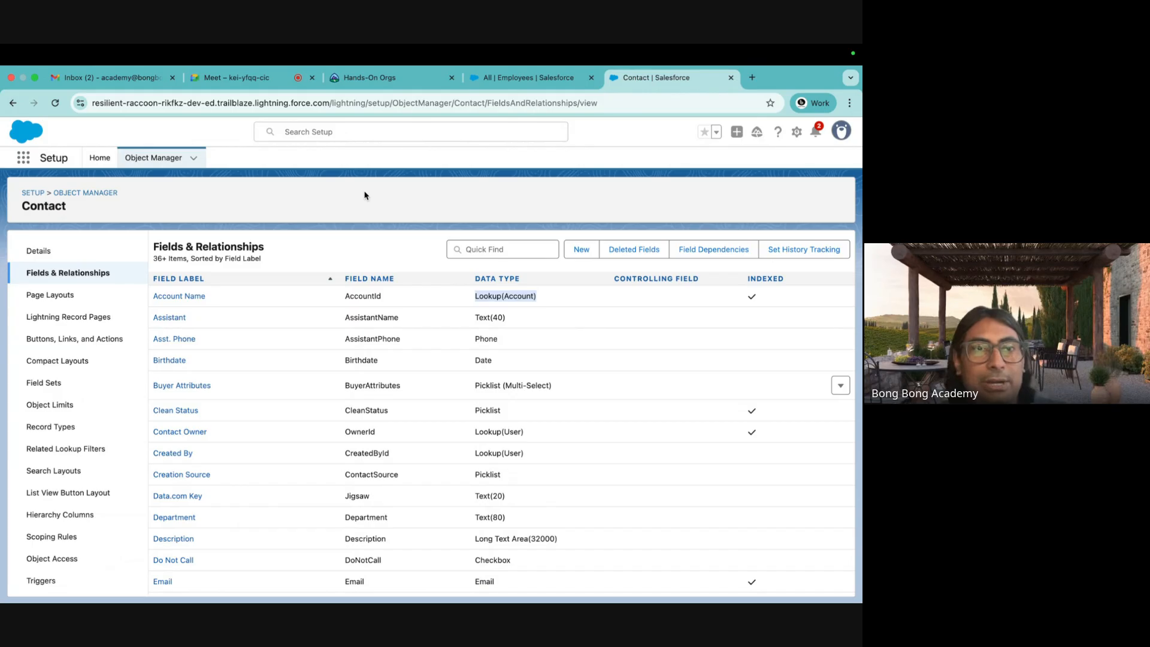
Briefly use the App Launcher, then bring the Excel workbook forward.
{"action": "left_click", "coordinate": [24, 158]}
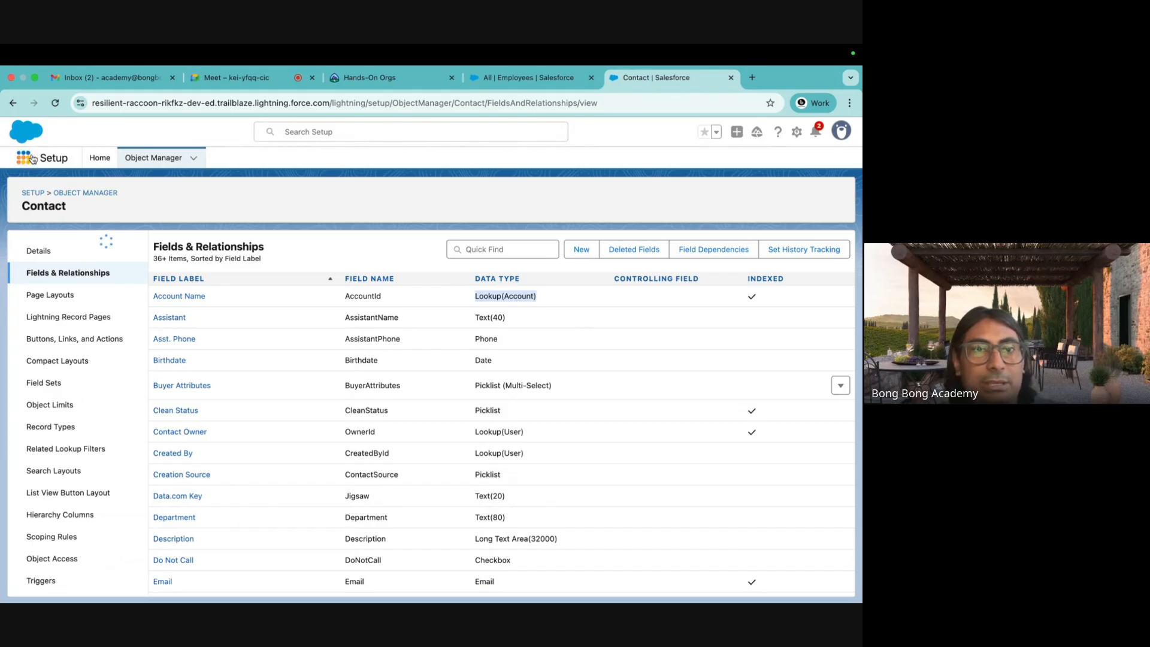
{"action": "type", "text": "op"}
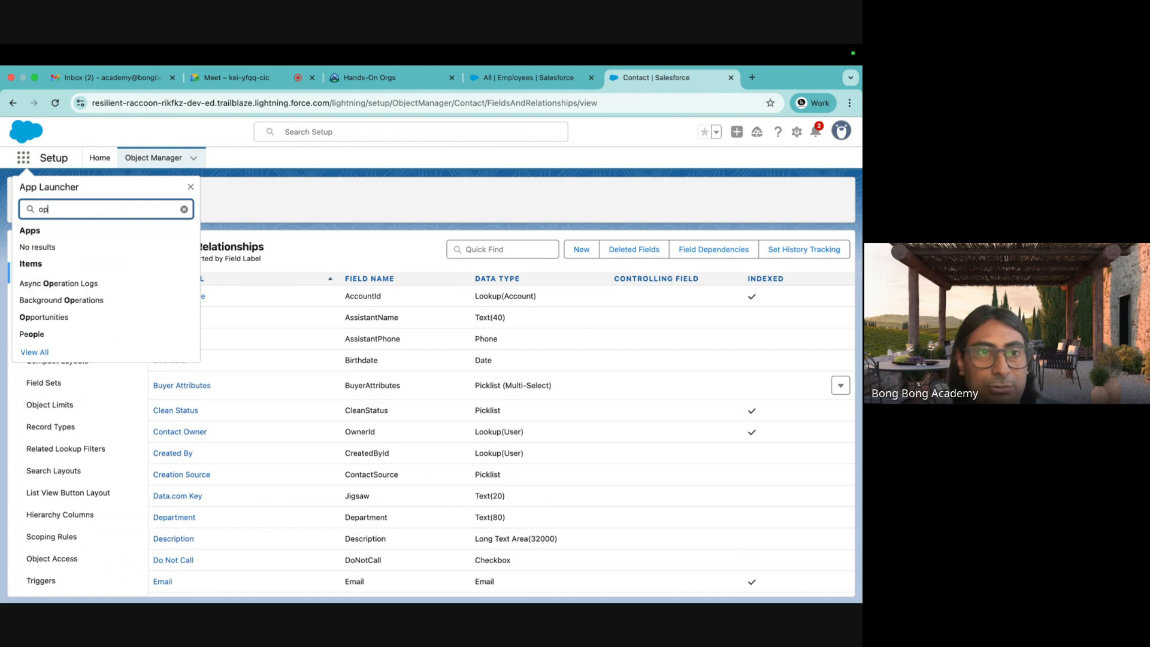
{"action": "key", "text": "BackSpace"}
{"action": "key", "text": "BackSpace"}
{"action": "mouse_move", "coordinate": [398, 599]}
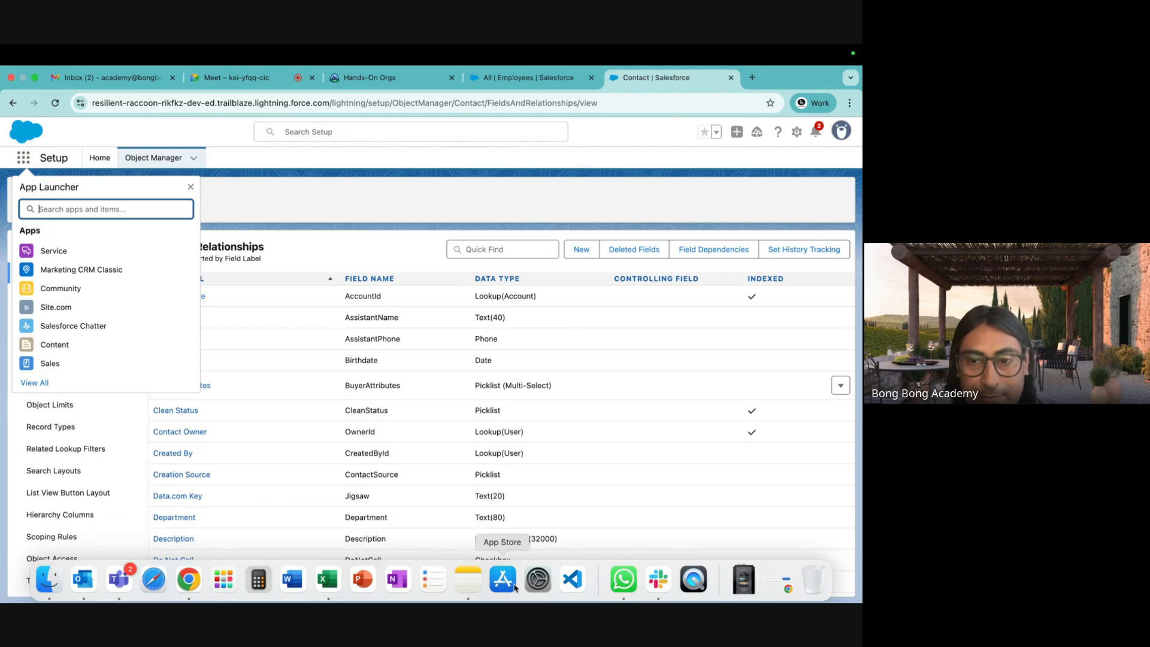
{"action": "left_click", "coordinate": [328, 580]}
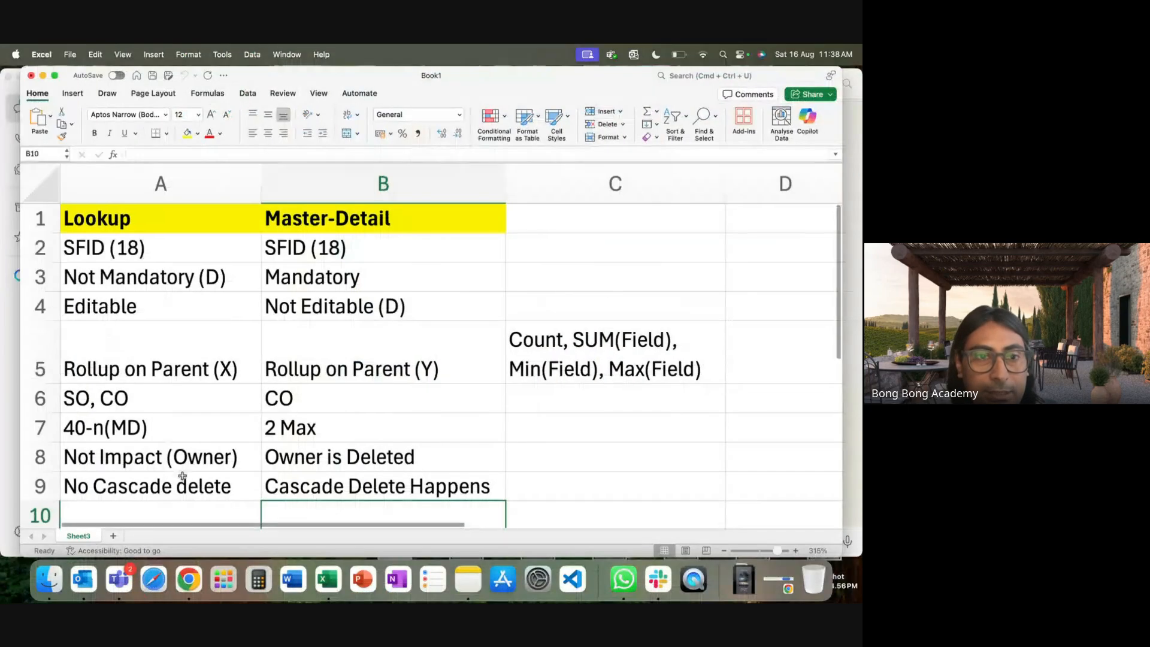
Add Sheet4, zoom in, and type Product in A1 and Menu in C1.
{"action": "left_click", "coordinate": [113, 535]}
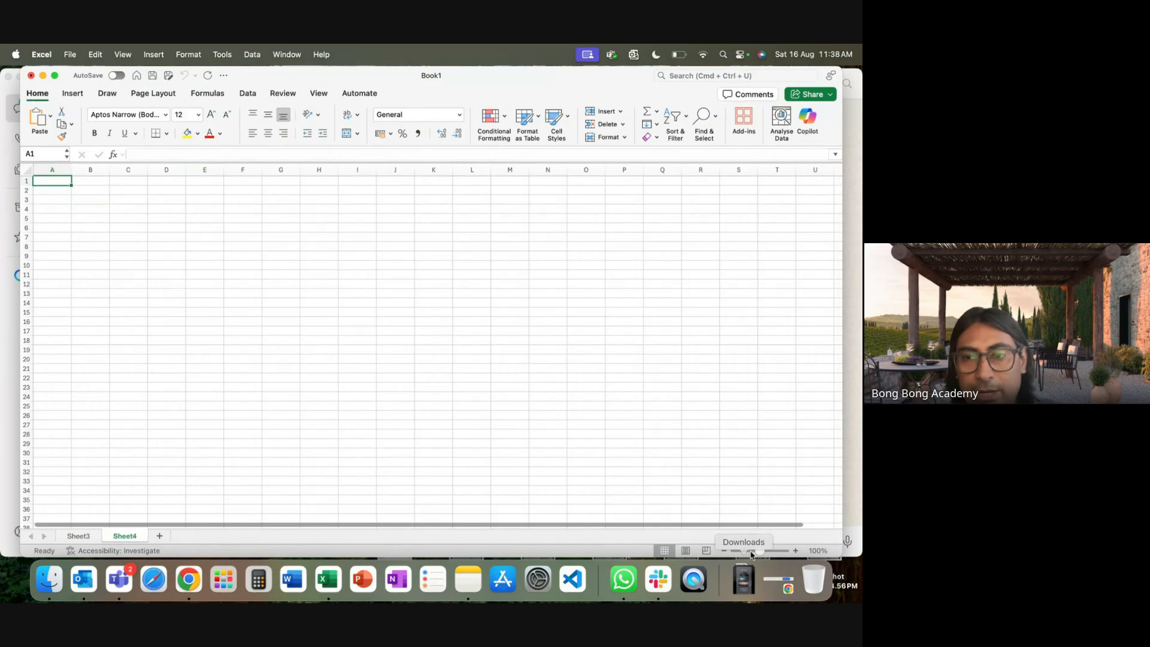
{"action": "left_click_drag", "start_coordinate": [759, 550], "coordinate": [775, 552]}
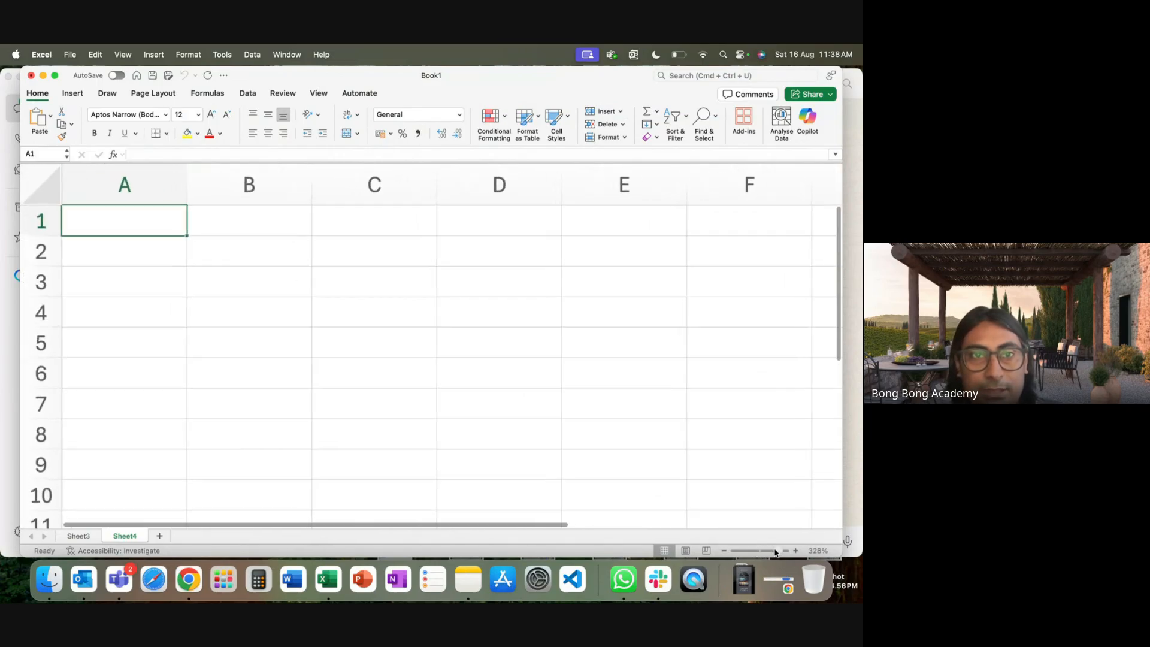
{"action": "type", "text": "Produc"}
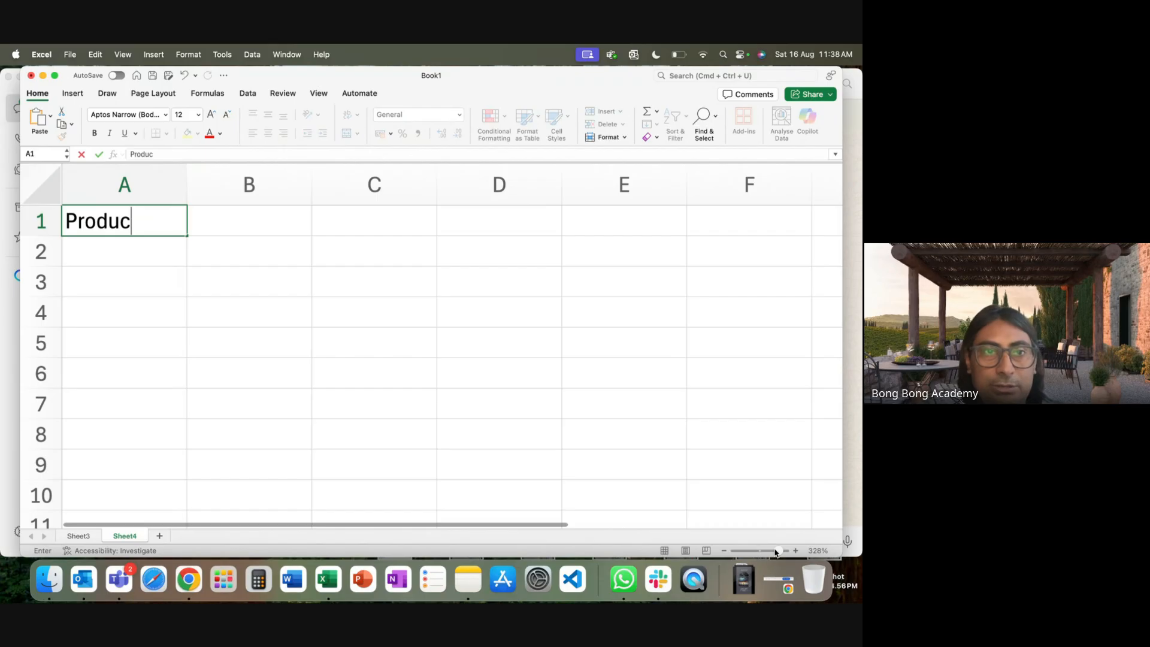
{"action": "type", "text": "ts"}
{"action": "key", "text": "BackSpace"}
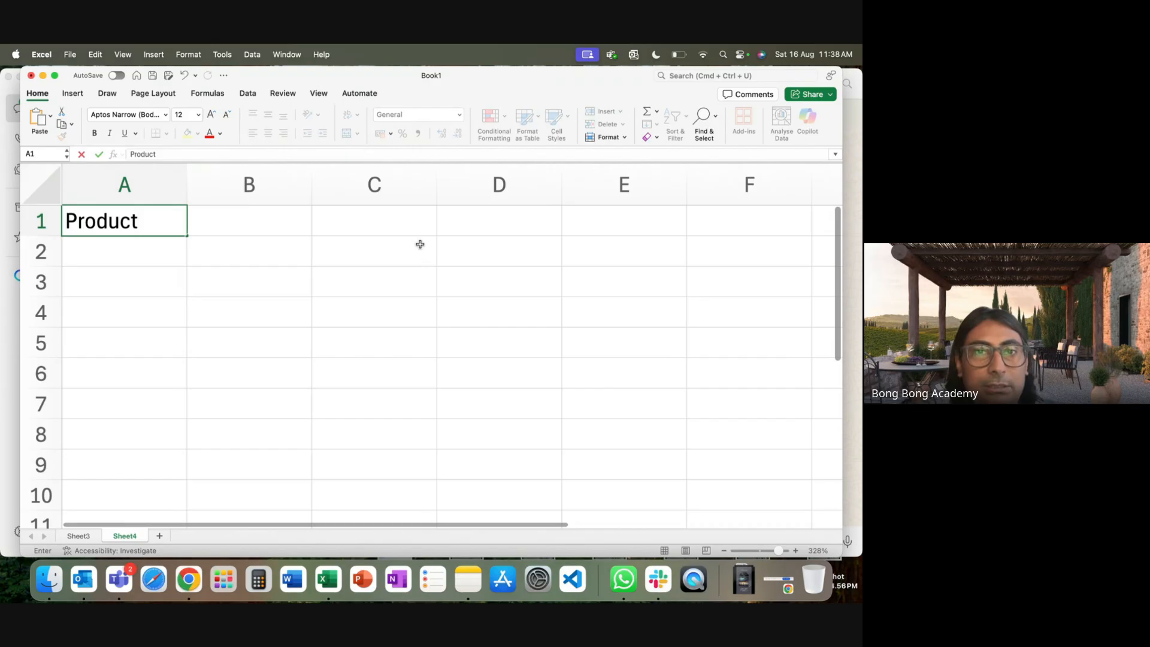
{"action": "left_click", "coordinate": [410, 228]}
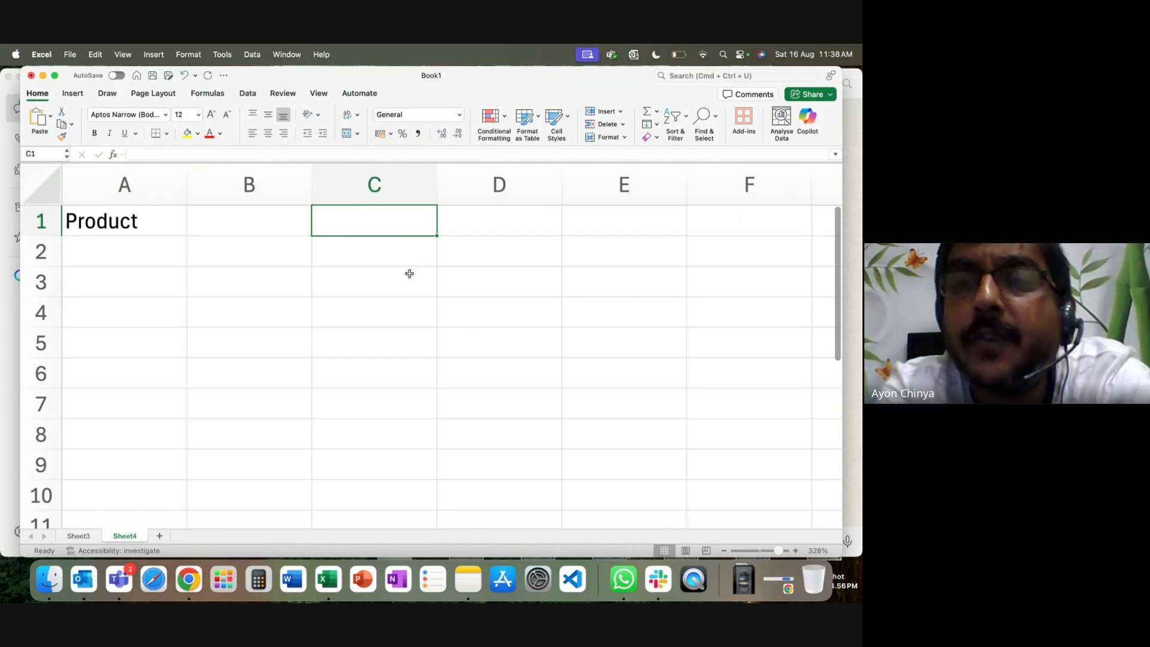
{"action": "type", "text": "Menu"}
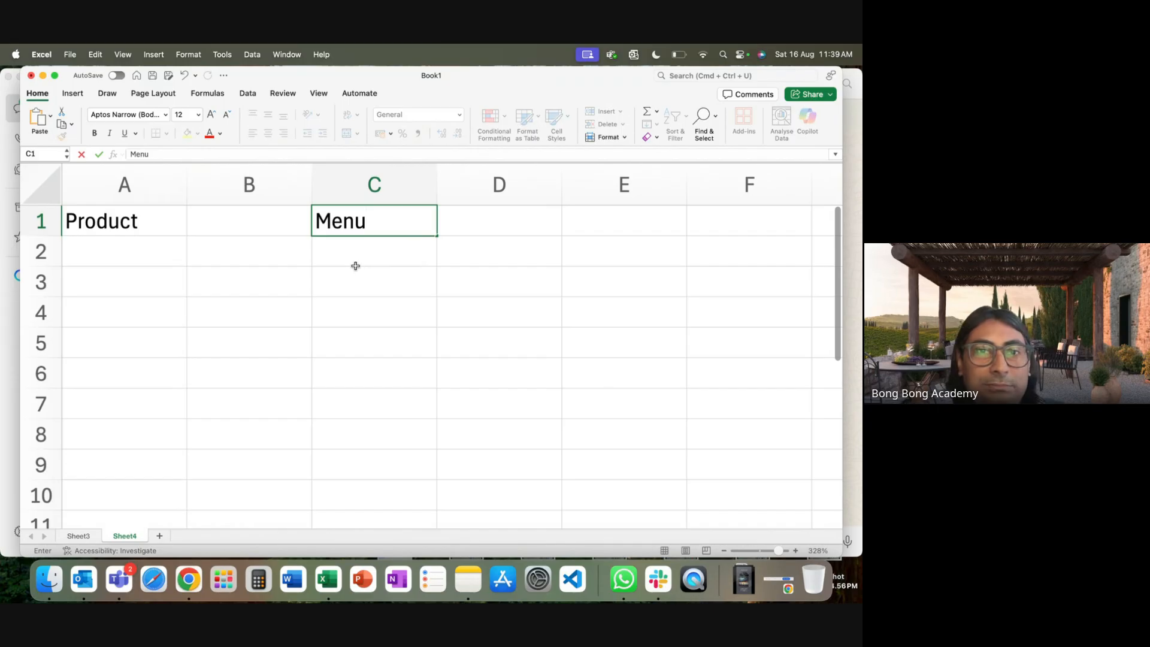
Replace the C1 heading Menu with Pricebook.
{"action": "left_click", "coordinate": [333, 259]}
{"action": "left_click", "coordinate": [369, 225]}
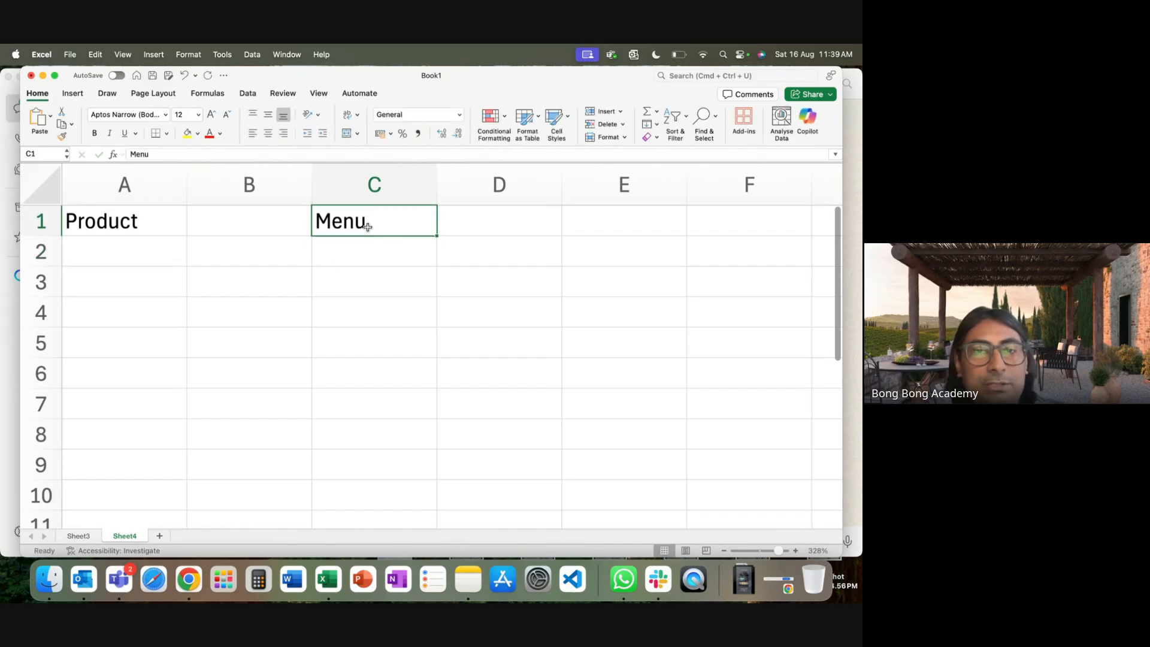
{"action": "double_click", "coordinate": [393, 227]}
{"action": "left_click", "coordinate": [376, 286]}
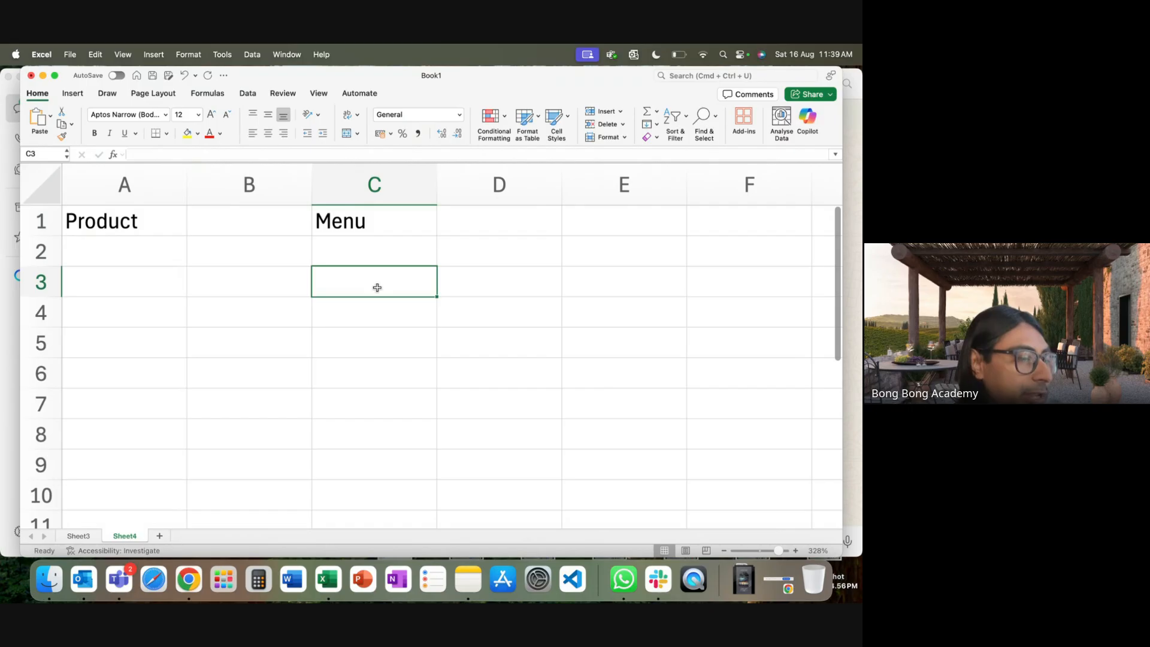
{"action": "left_click", "coordinate": [371, 262]}
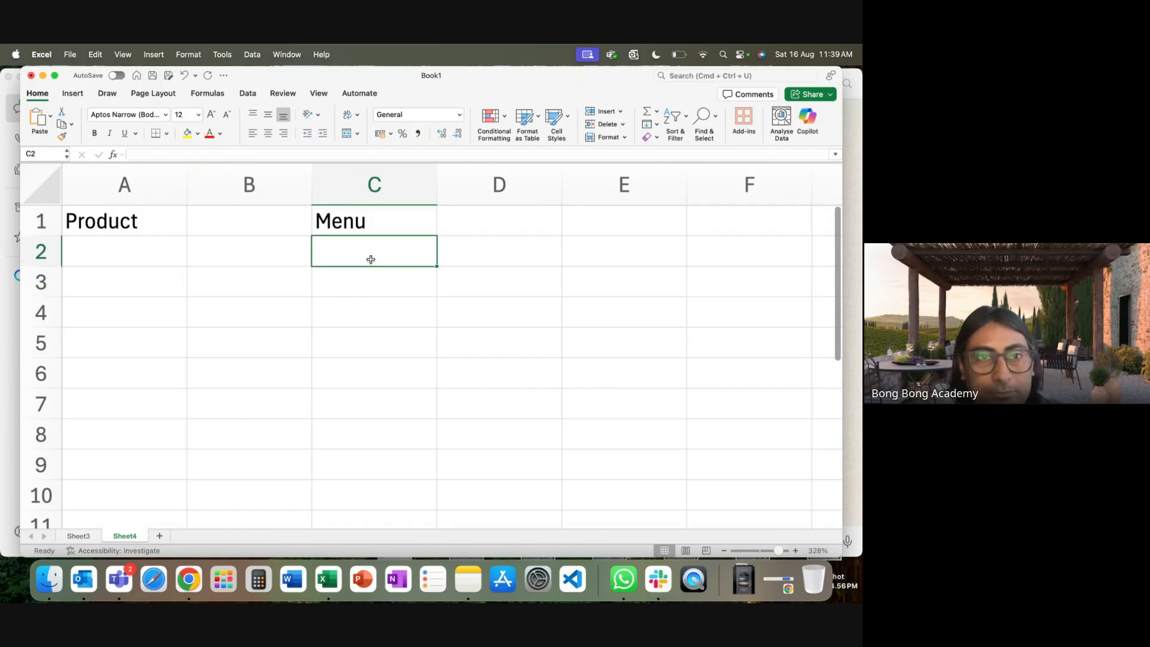
{"action": "type", "text": "M"}
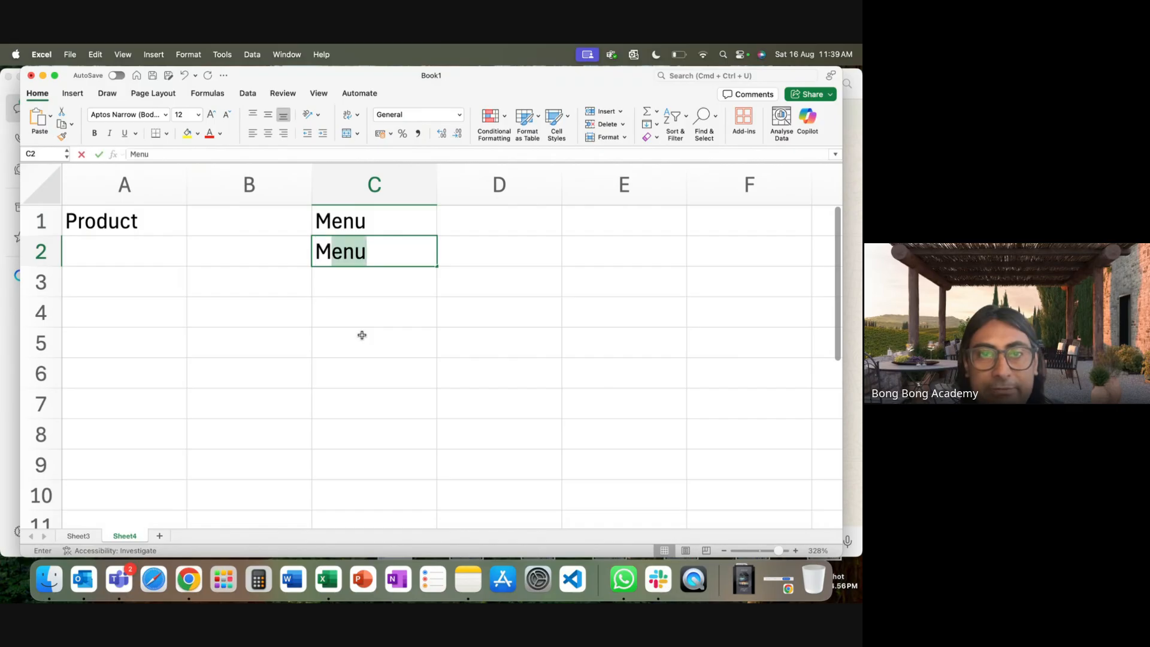
{"action": "key", "text": "BackSpace"}
{"action": "key", "text": "BackSpace"}
{"action": "double_click", "coordinate": [350, 219]}
{"action": "key", "text": "Escape"}
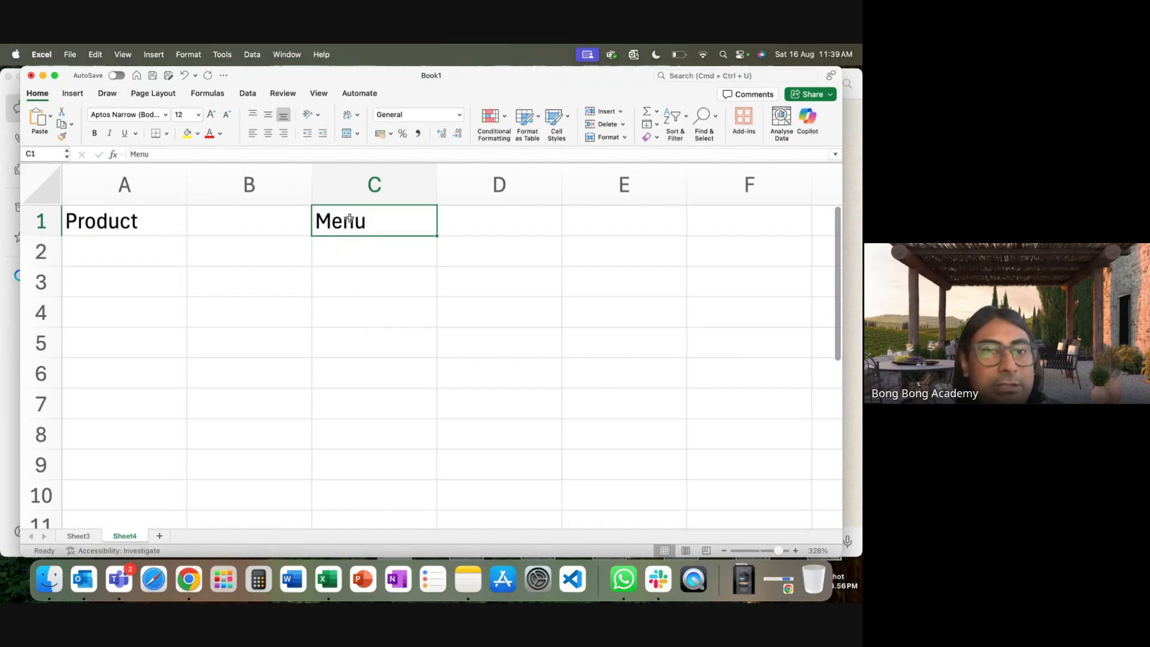
{"action": "type", "text": "Pri"}
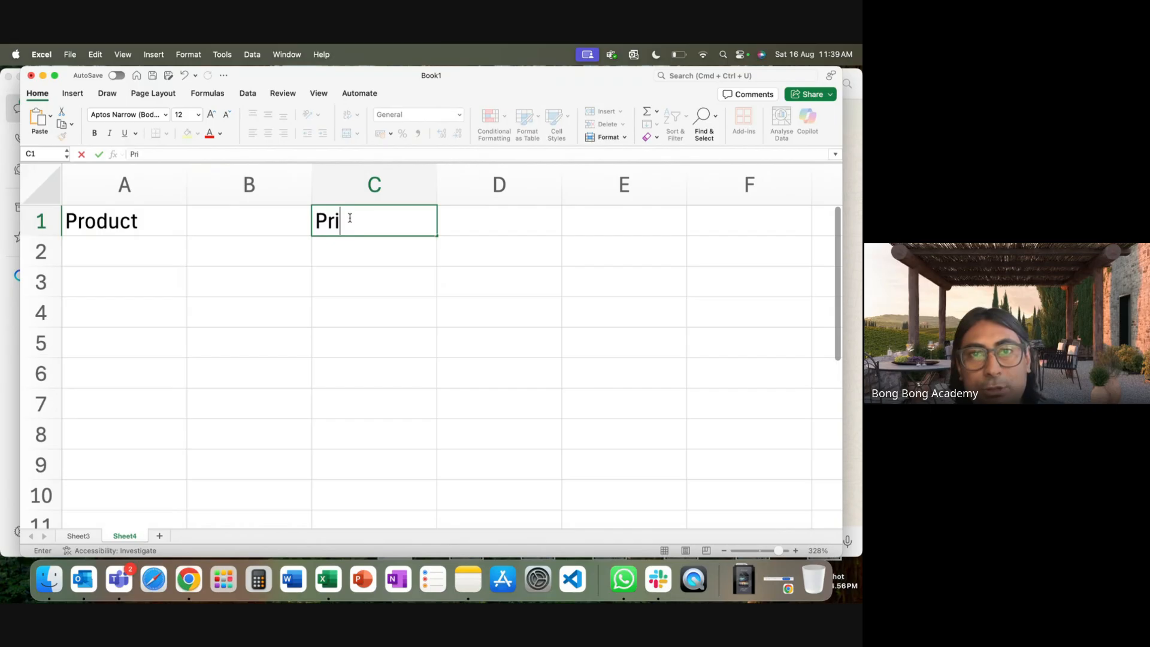
{"action": "type", "text": "cebook"}
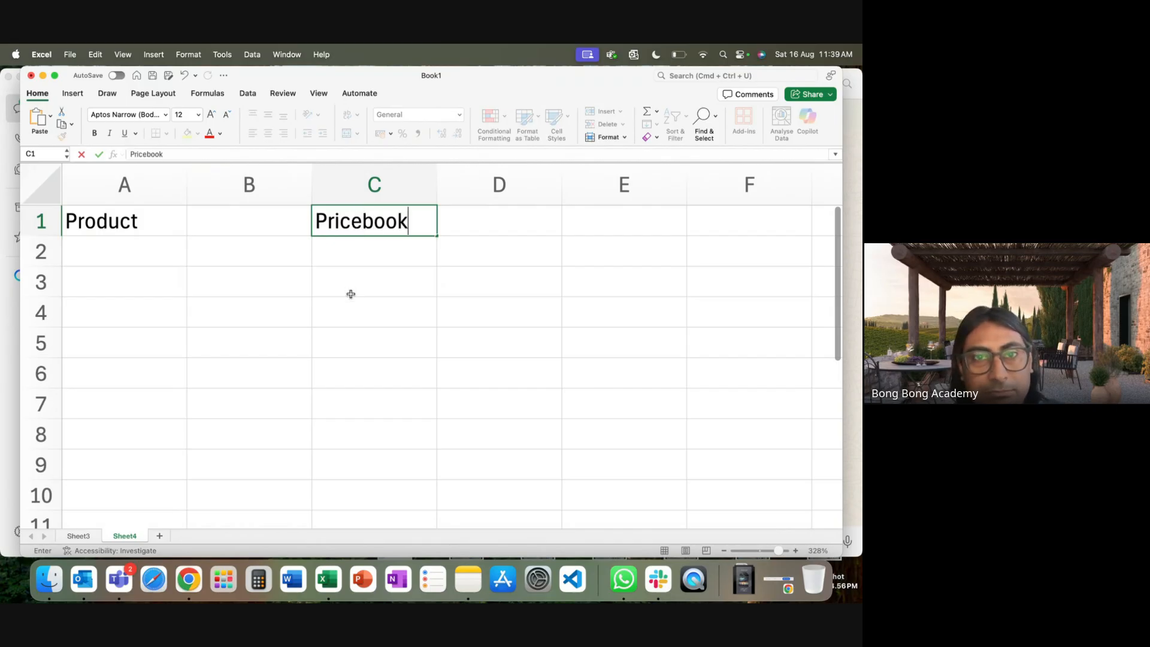
{"action": "left_click", "coordinate": [352, 293]}
Enter Catalog India in C2 and Catalog USA in C3.
{"action": "left_click", "coordinate": [365, 256]}
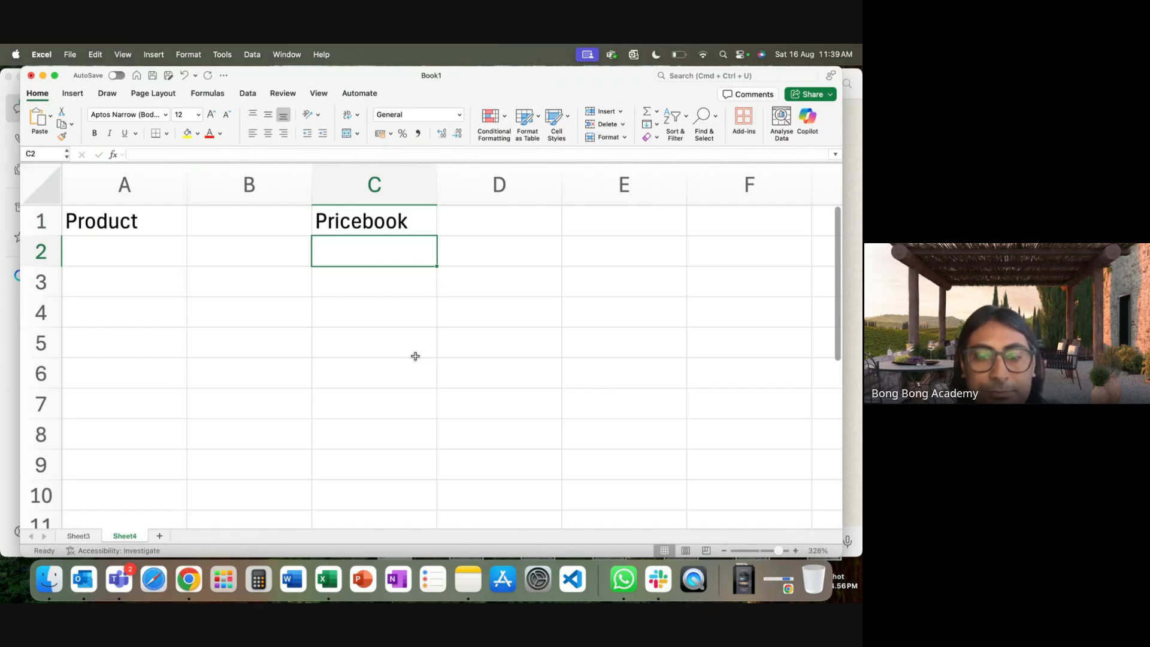
{"action": "type", "text": "Cate"}
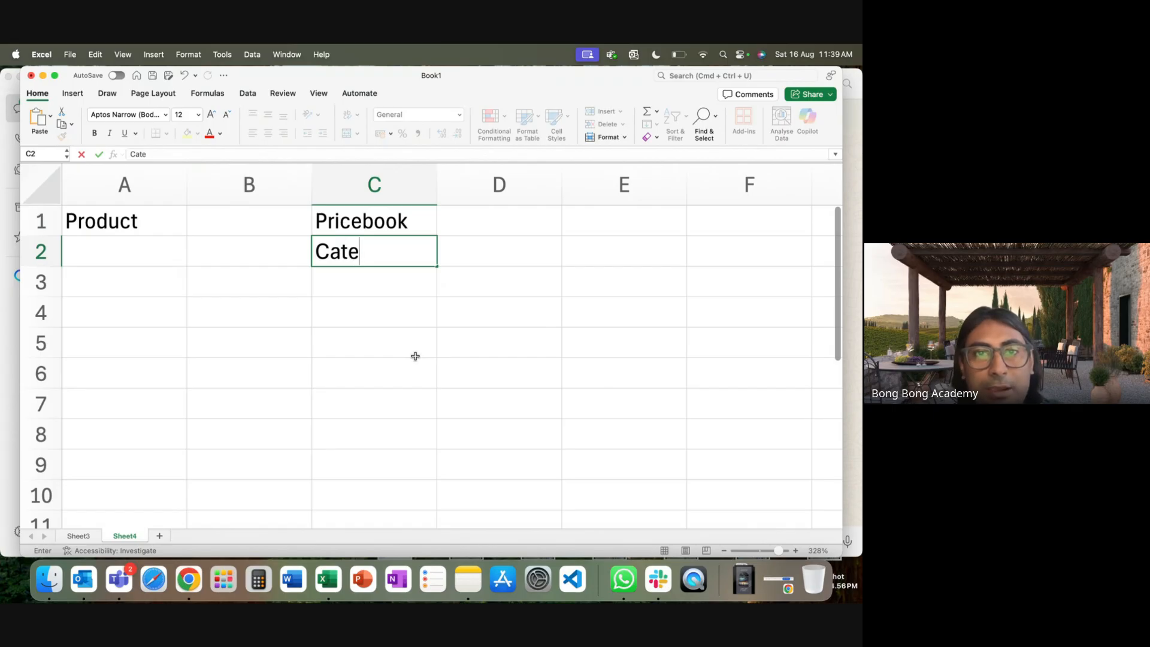
{"action": "key", "text": "BackSpace"}
{"action": "type", "text": "a"}
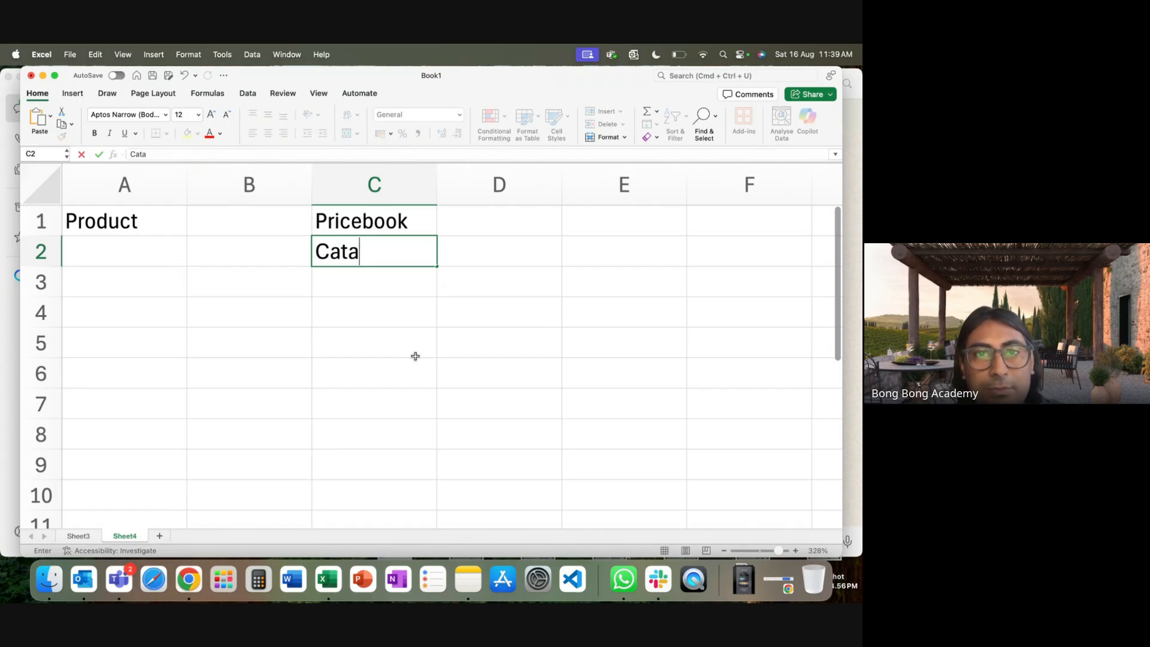
{"action": "type", "text": "log Indoa"}
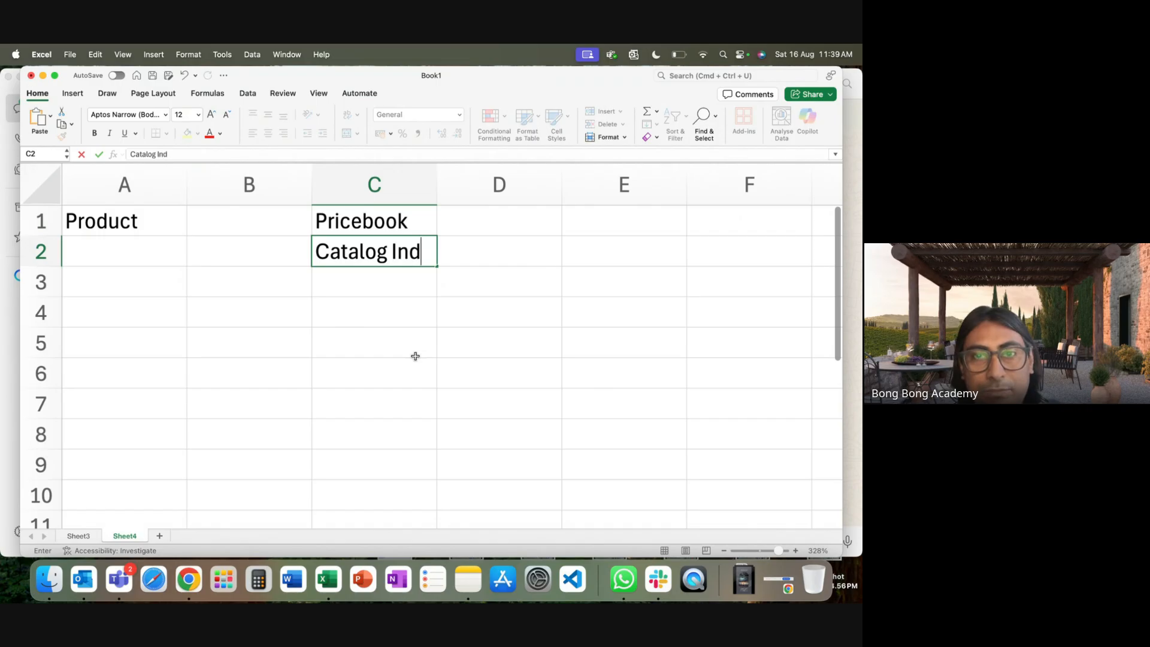
{"action": "key", "text": "BackSpace"}
{"action": "key", "text": "BackSpace"}
{"action": "type", "text": "ia"}
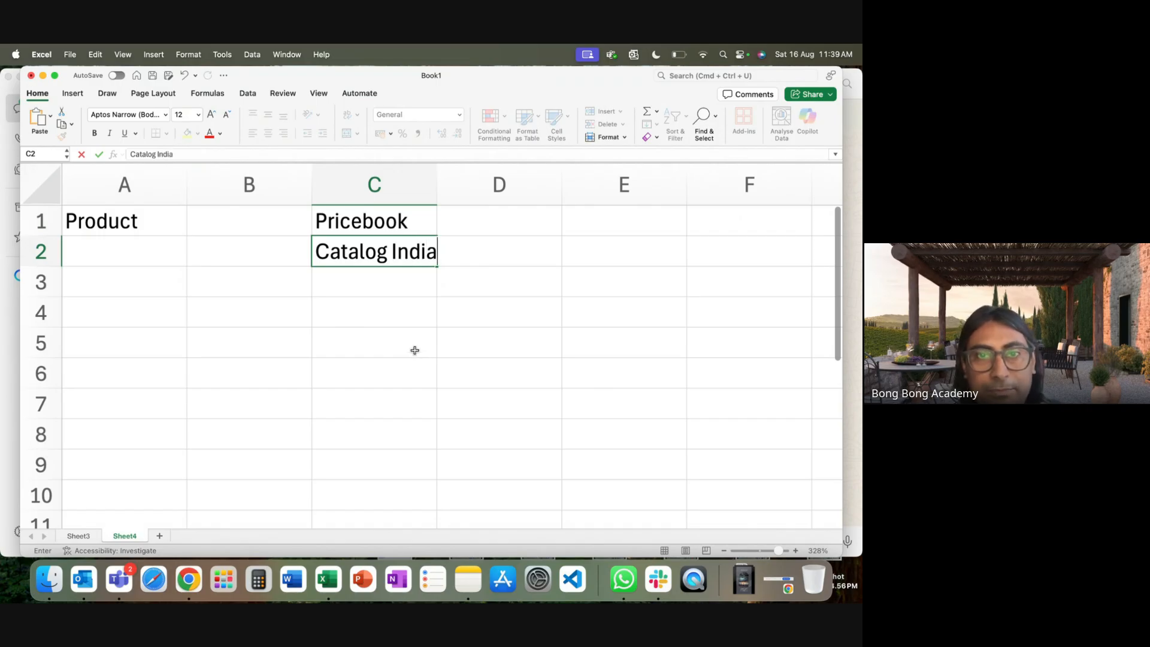
{"action": "left_click", "coordinate": [395, 285]}
{"action": "type", "text": "Catalog India"}
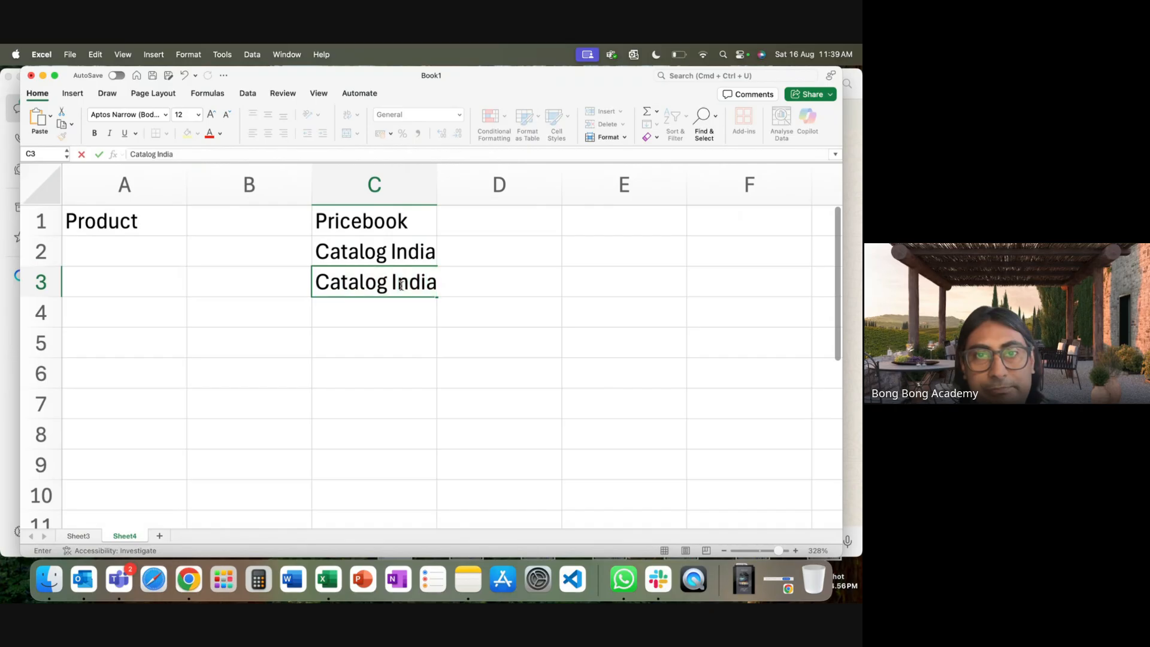
{"action": "double_click", "coordinate": [400, 286]}
{"action": "type", "text": "USA"}
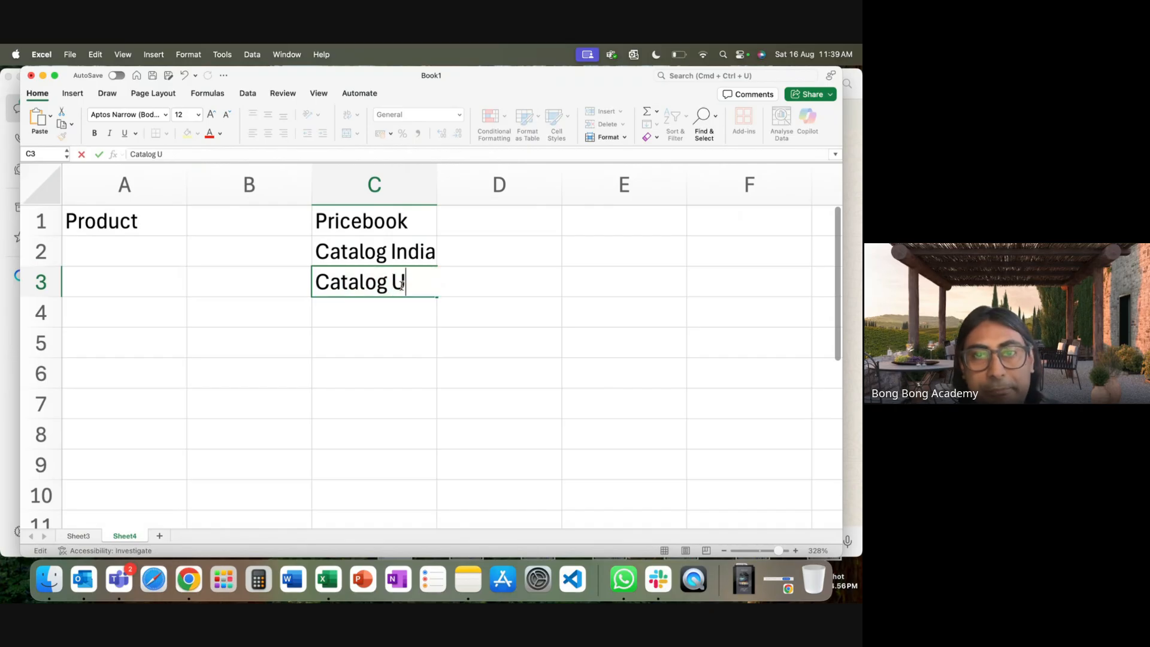
{"action": "left_click", "coordinate": [399, 330]}
Autofit column C to its Pricebook entries.
{"action": "double_click", "coordinate": [437, 195]}
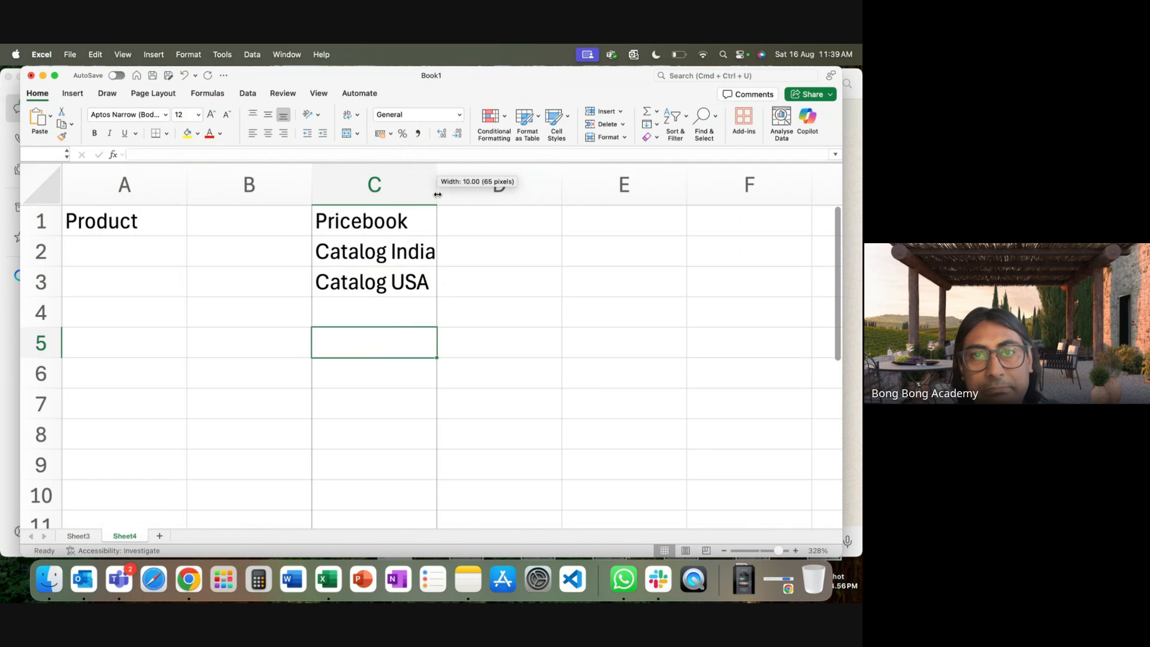
{"action": "left_click", "coordinate": [341, 224]}
{"action": "left_click_drag", "start_coordinate": [341, 223], "coordinate": [351, 283]}
{"action": "left_click", "coordinate": [93, 256]}
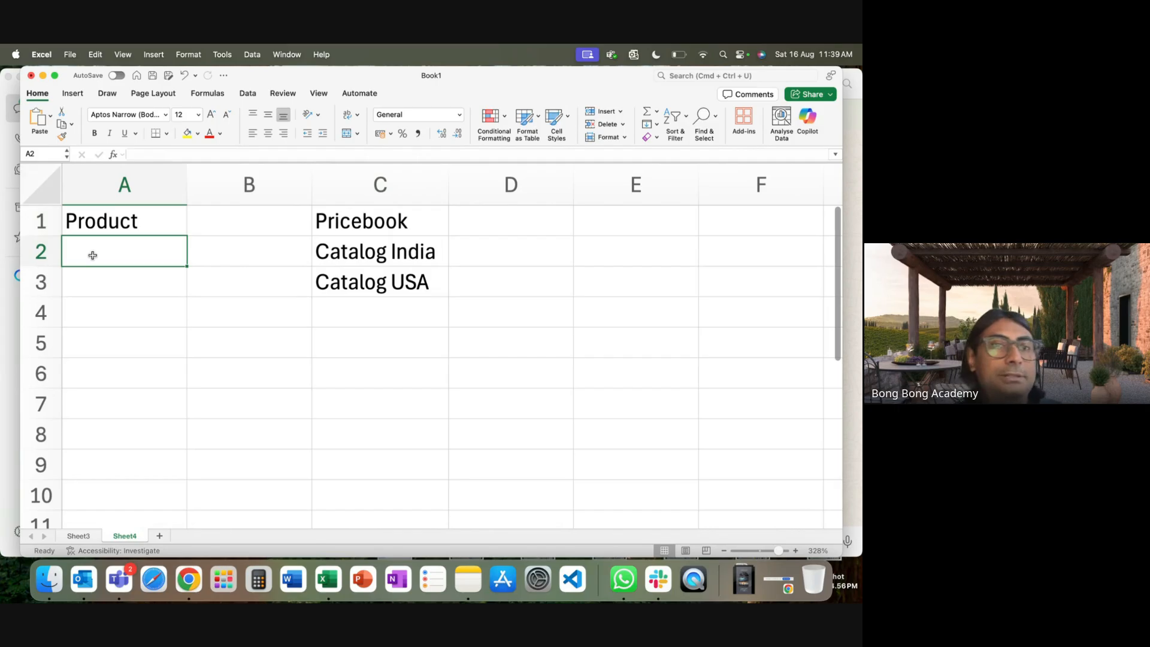
Enter Shoe in A2 and Cap in A3 under the Product heading.
{"action": "type", "text": "Show"}
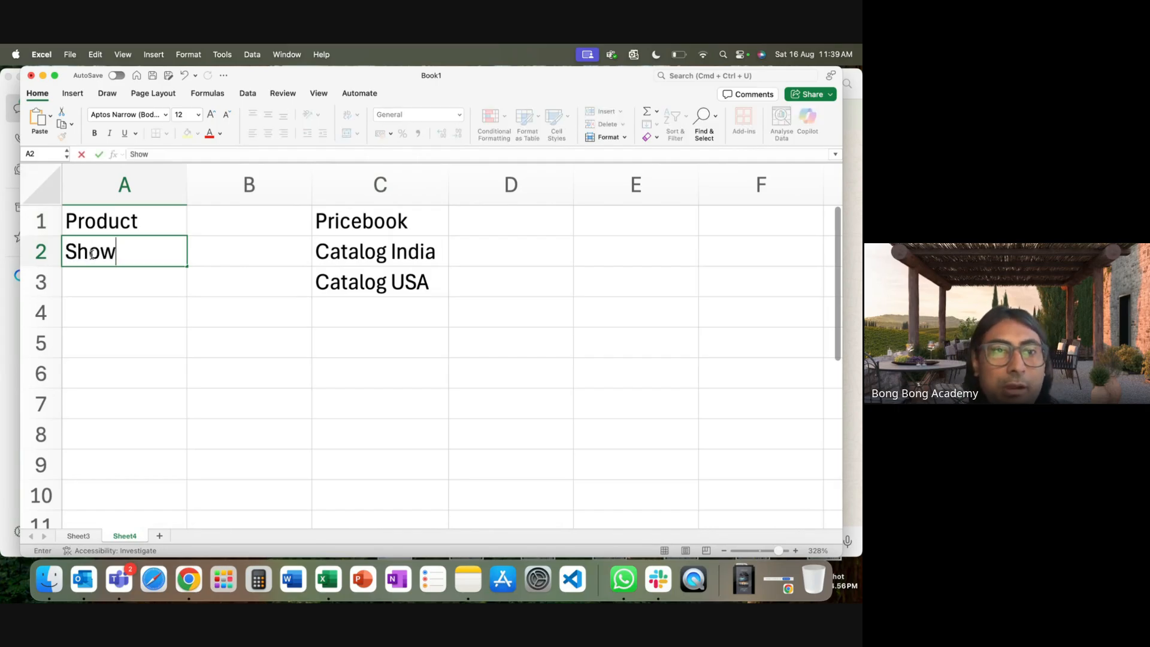
{"action": "key", "text": "BackSpace"}
{"action": "type", "text": "e"}
{"action": "left_click", "coordinate": [87, 271]}
{"action": "type", "text": "Cap"}
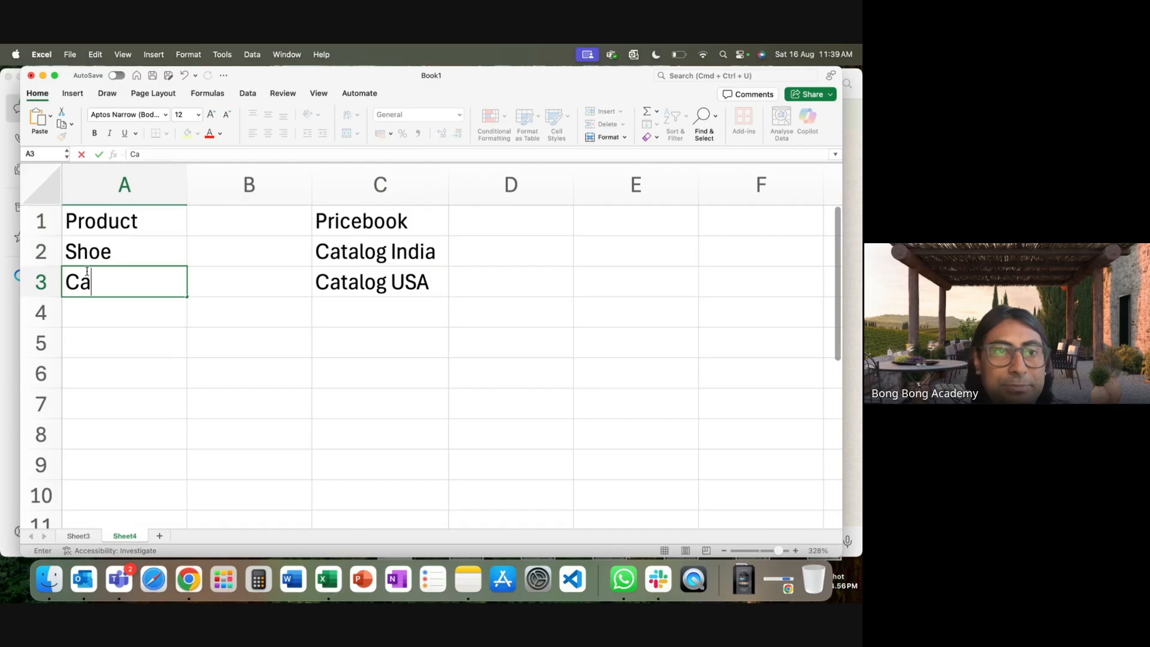
{"action": "left_click", "coordinate": [153, 381]}
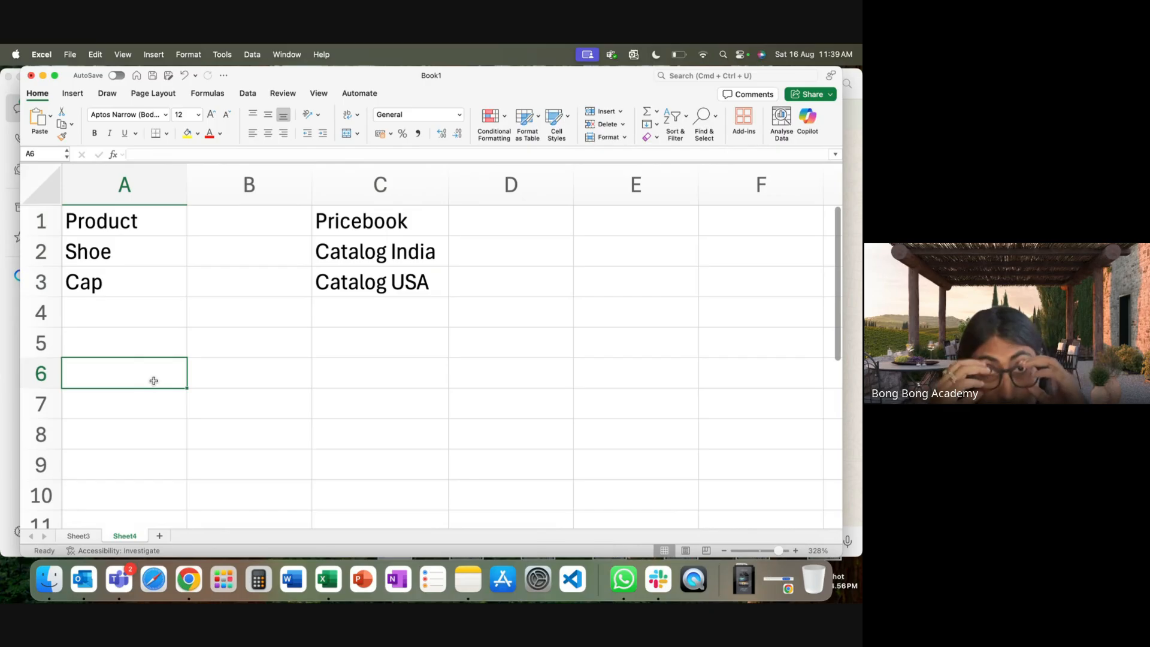
{"action": "left_click_drag", "start_coordinate": [135, 214], "coordinate": [163, 272]}
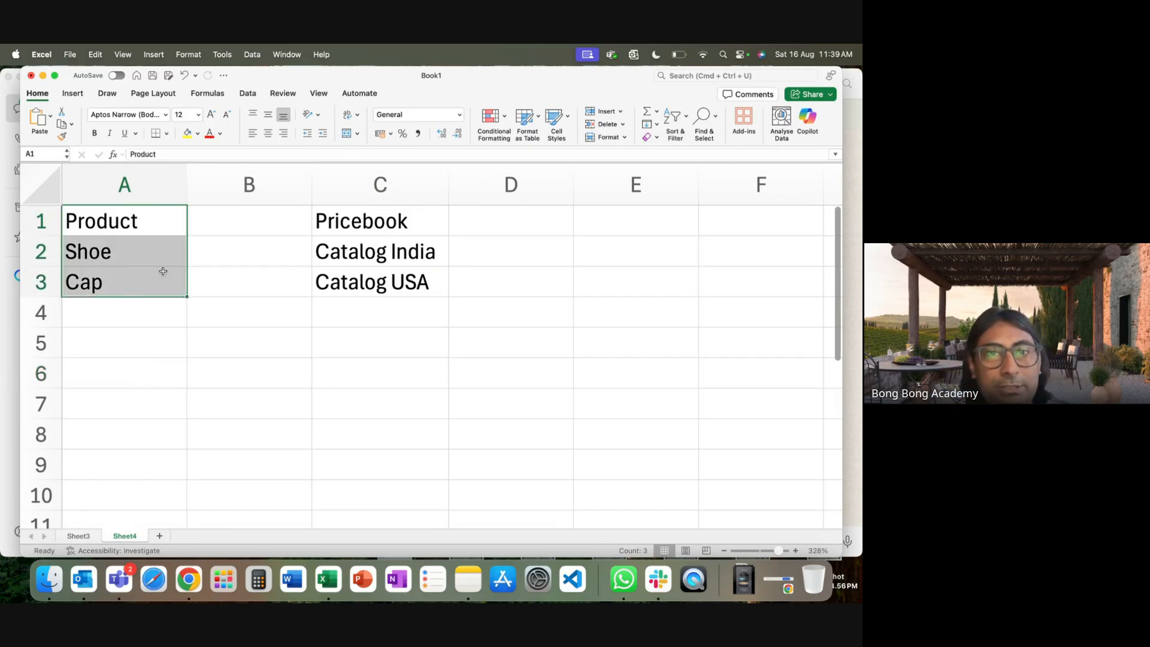
{"action": "left_click_drag", "start_coordinate": [332, 225], "coordinate": [332, 279]}
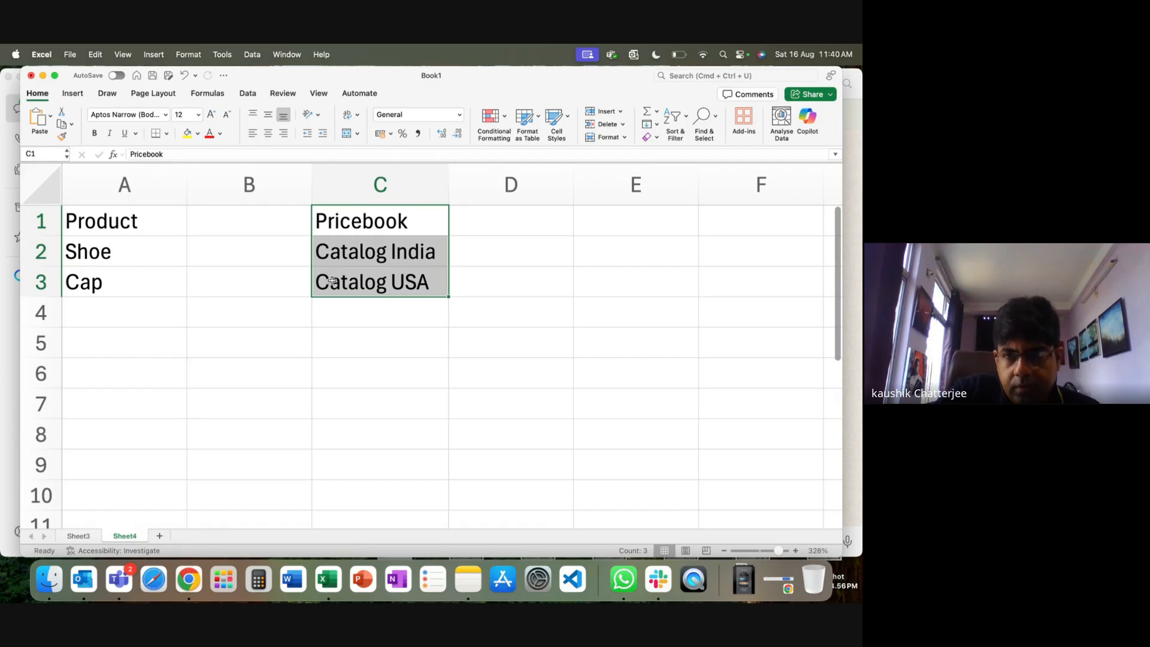
Append Model1 to both entries, giving Shoe Model1 and Cap Model1.
{"action": "double_click", "coordinate": [122, 255]}
{"action": "type", "text": "Model1"}
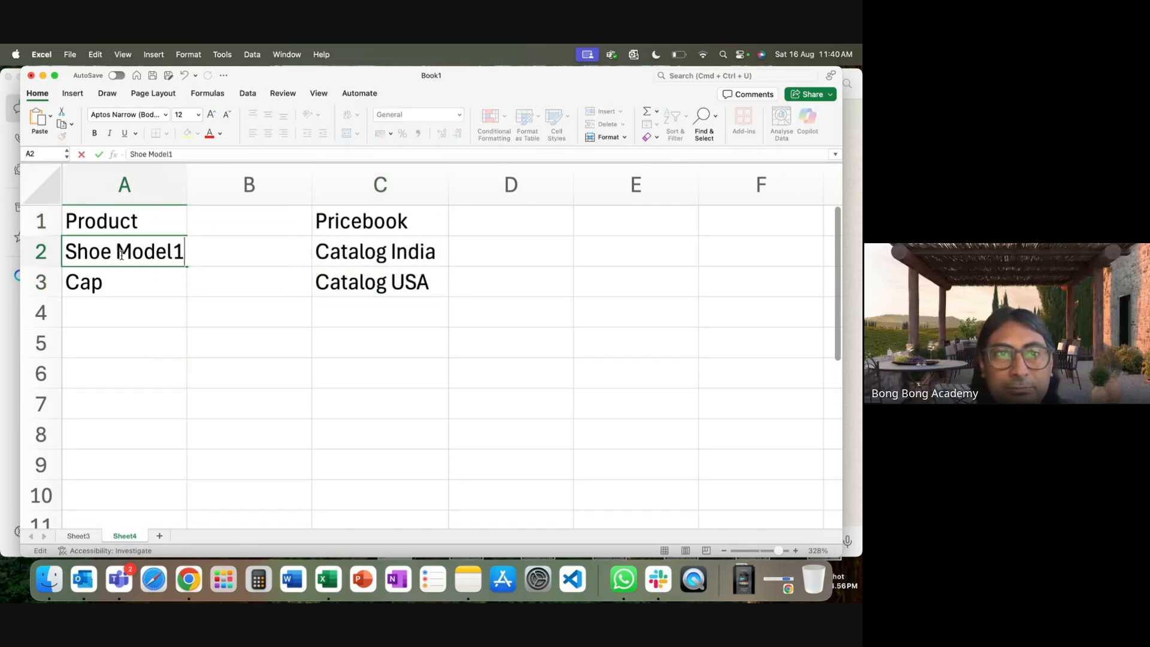
{"action": "double_click", "coordinate": [104, 287]}
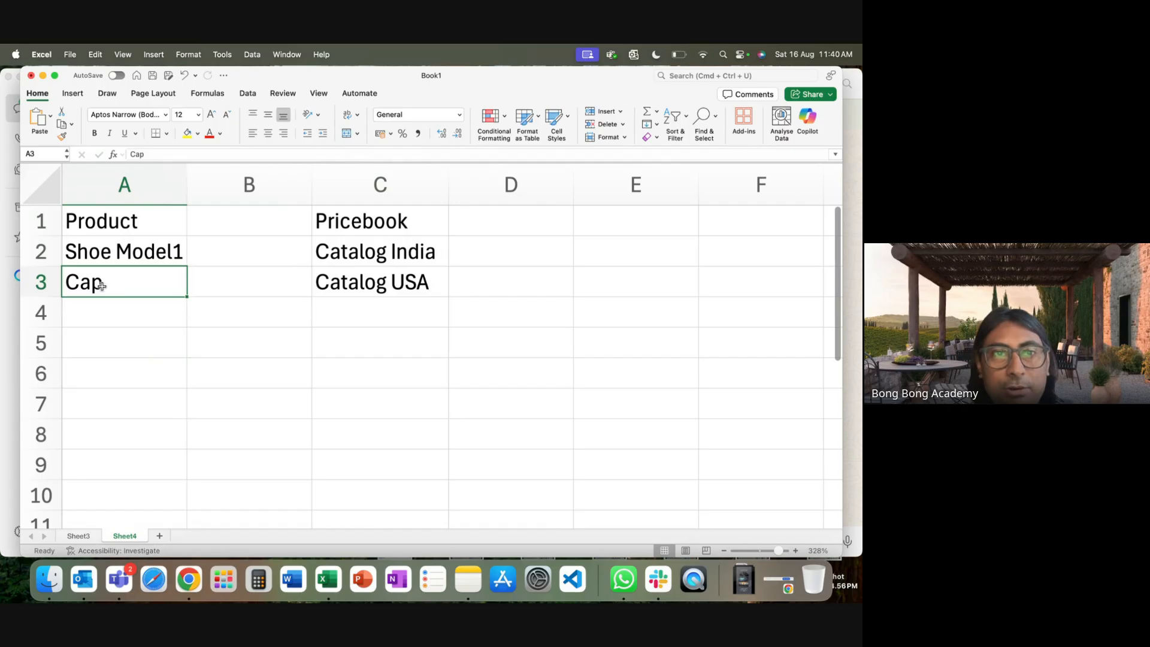
{"action": "type", "text": "Model1"}
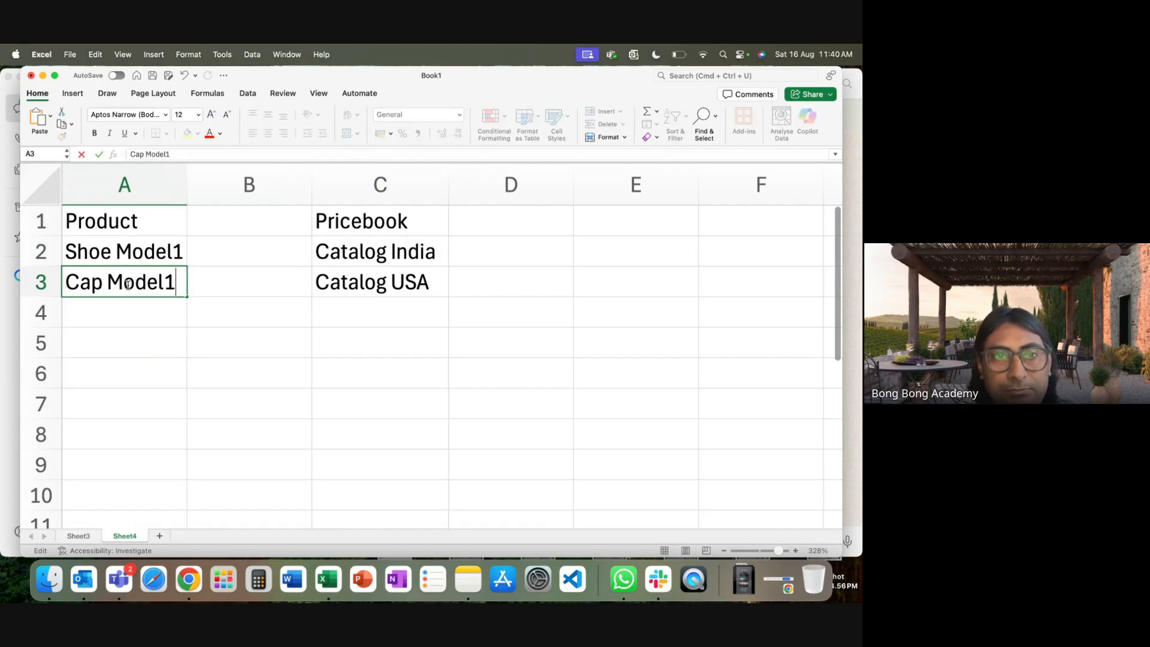
{"action": "left_click", "coordinate": [128, 331]}
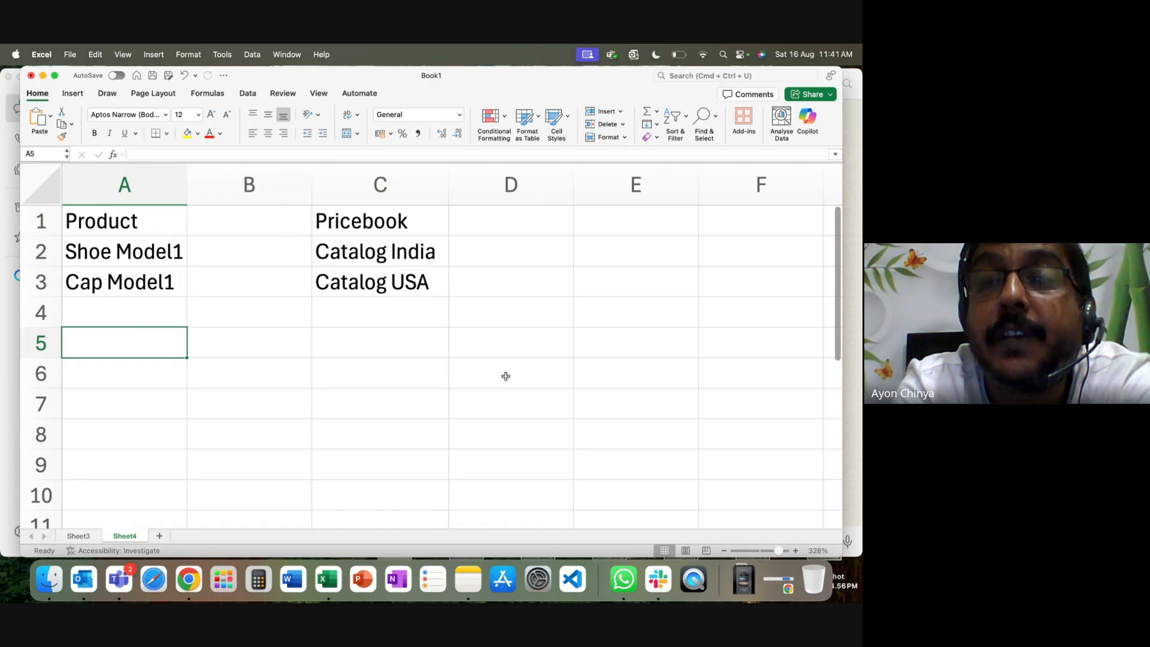
Point out how each product pairs with Catalog India and Catalog USA.
{"action": "left_click", "coordinate": [148, 258]}
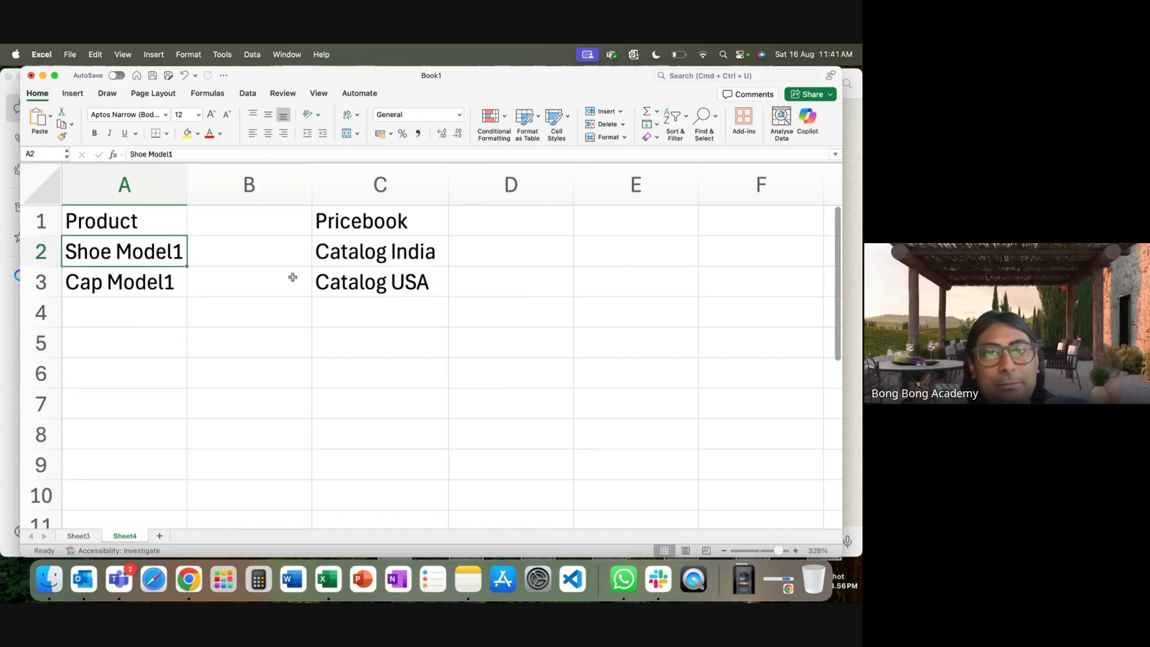
{"action": "left_click", "coordinate": [359, 255]}
{"action": "left_click", "coordinate": [359, 286]}
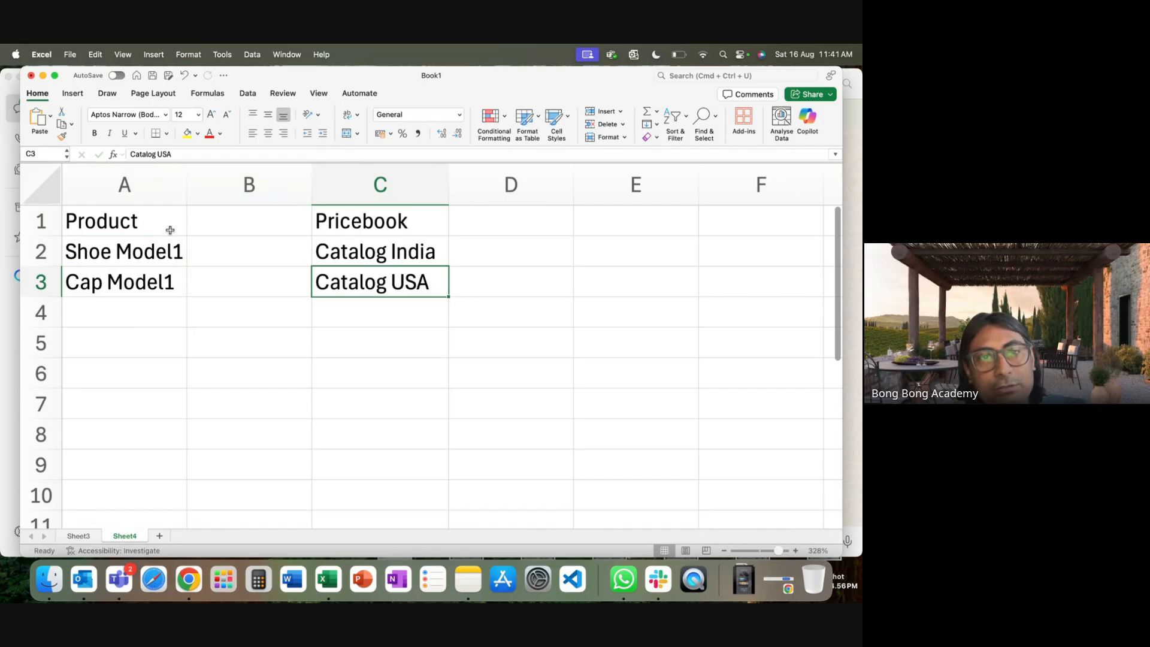
{"action": "left_click", "coordinate": [147, 255]}
{"action": "left_click", "coordinate": [321, 260]}
{"action": "left_click", "coordinate": [324, 282]}
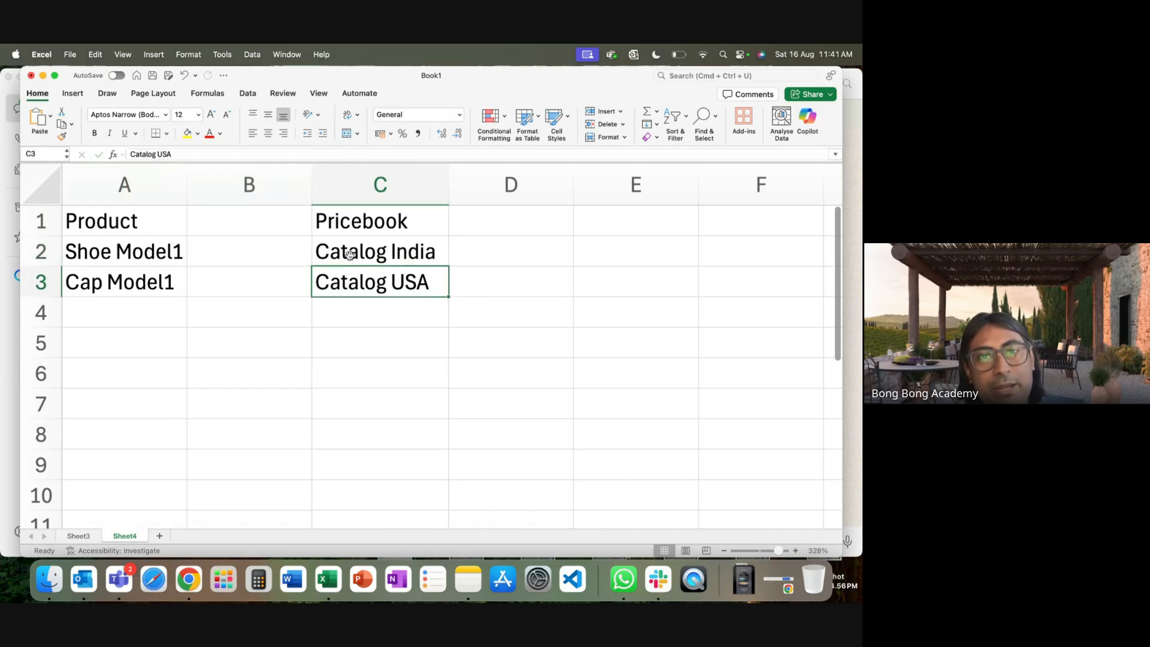
{"action": "left_click", "coordinate": [350, 255]}
{"action": "left_click", "coordinate": [149, 256]}
{"action": "left_click", "coordinate": [149, 282]}
{"action": "left_click", "coordinate": [149, 256]}
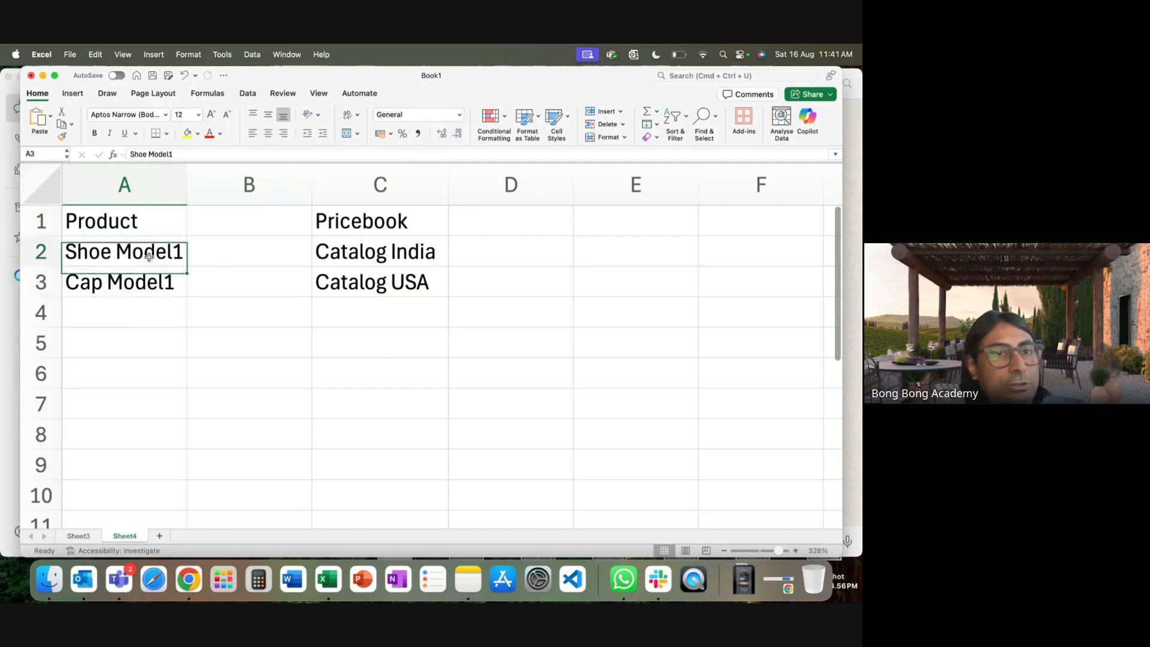
{"action": "left_click", "coordinate": [149, 281]}
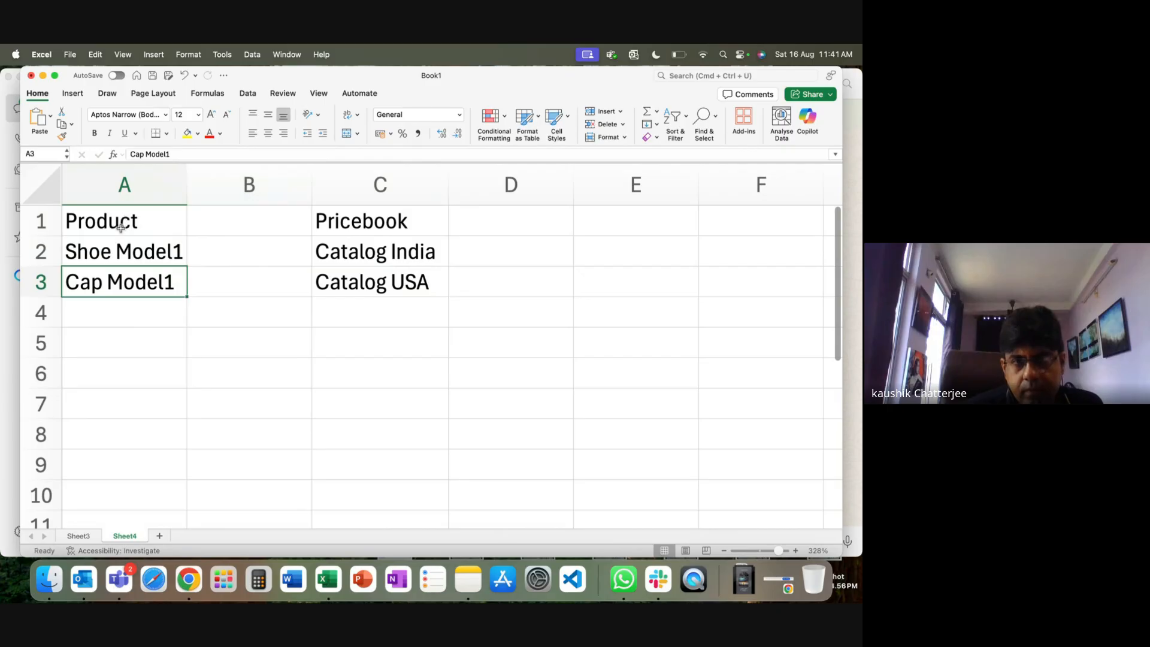
Select the Product and Pricebook table, then pick a cell below for a mapping label.
{"action": "left_click_drag", "start_coordinate": [131, 251], "coordinate": [141, 287]}
{"action": "left_click", "coordinate": [169, 338]}
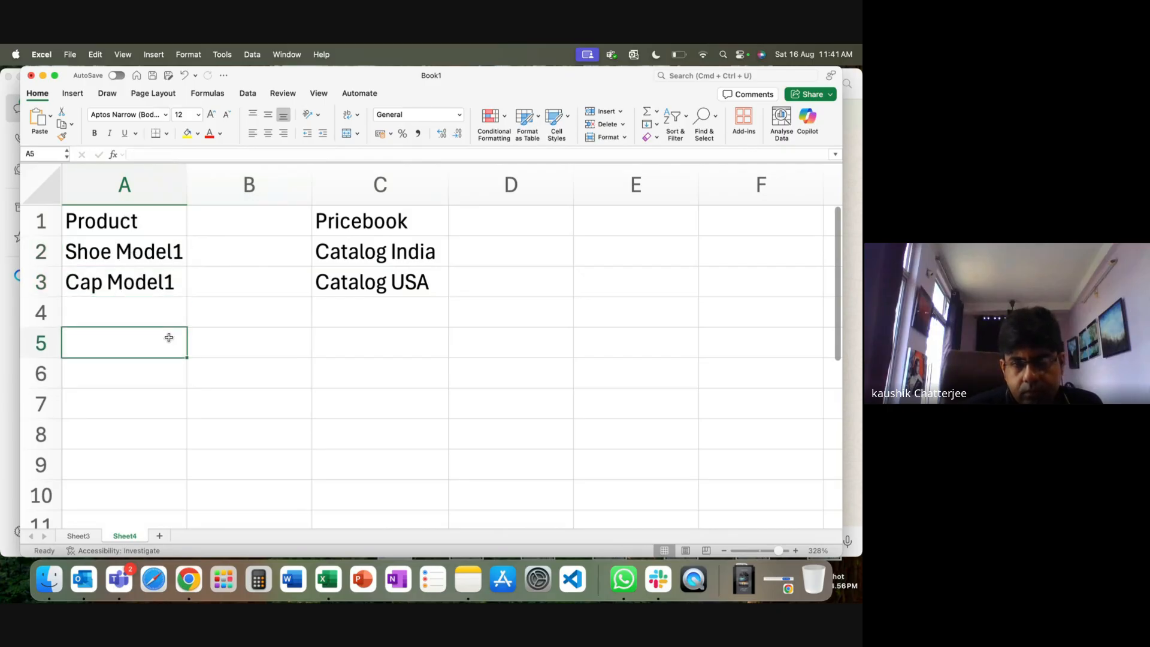
{"action": "left_click", "coordinate": [125, 225]}
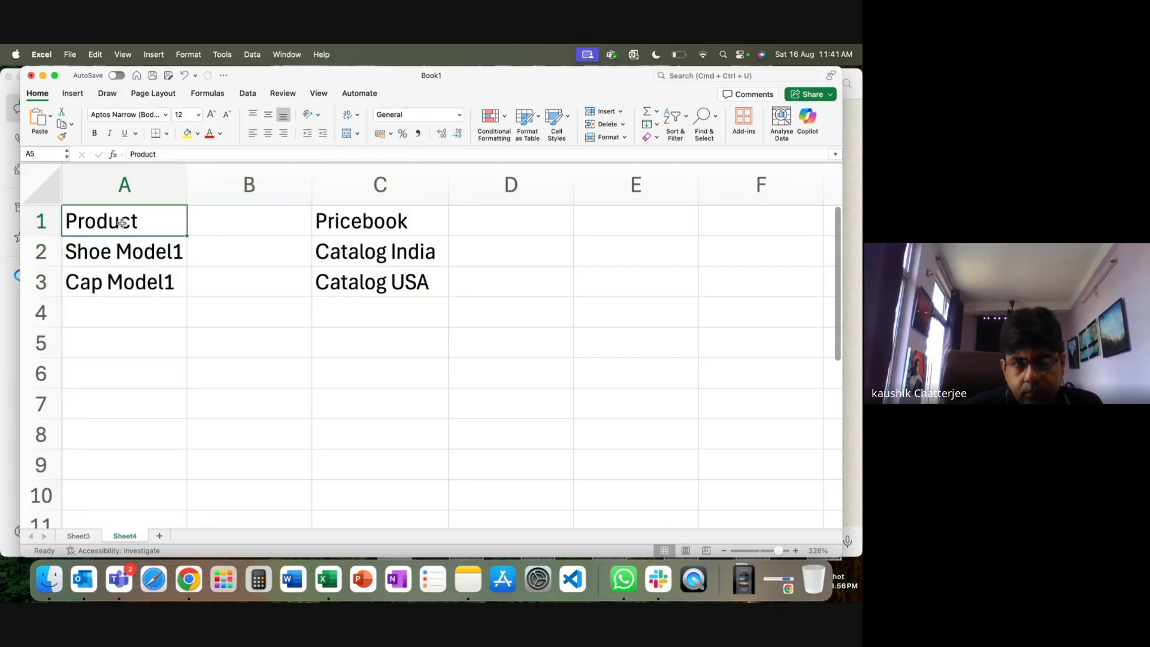
{"action": "left_click", "coordinate": [266, 226], "text": "shift"}
{"action": "left_click", "coordinate": [378, 288], "text": "shift"}
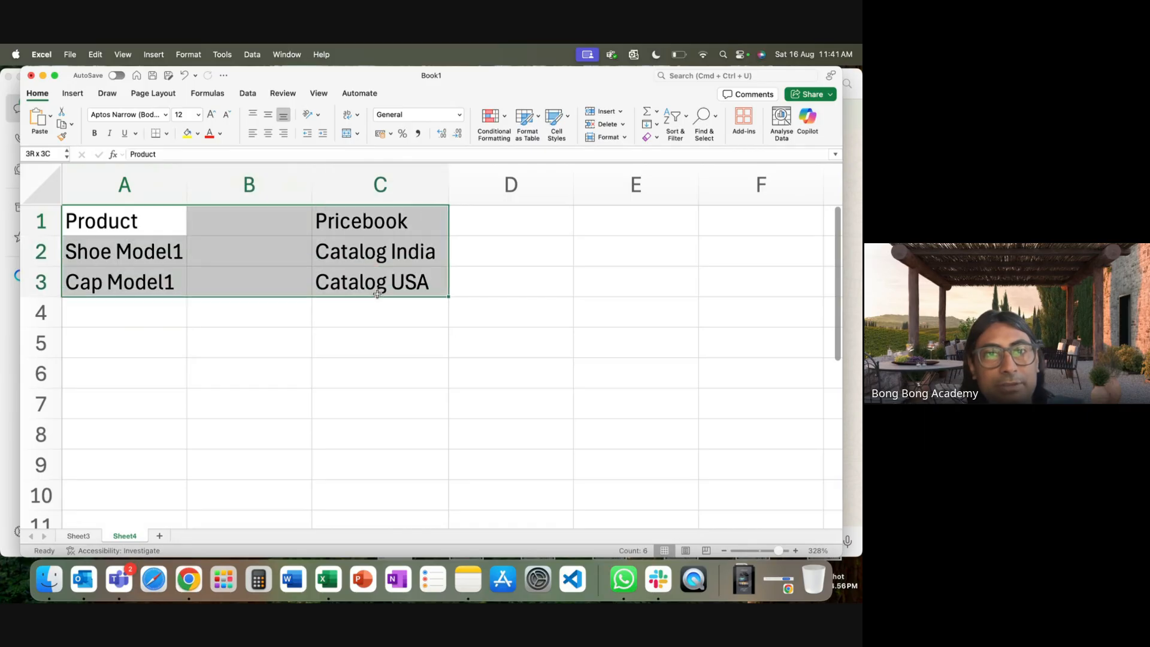
{"action": "left_click", "coordinate": [348, 390]}
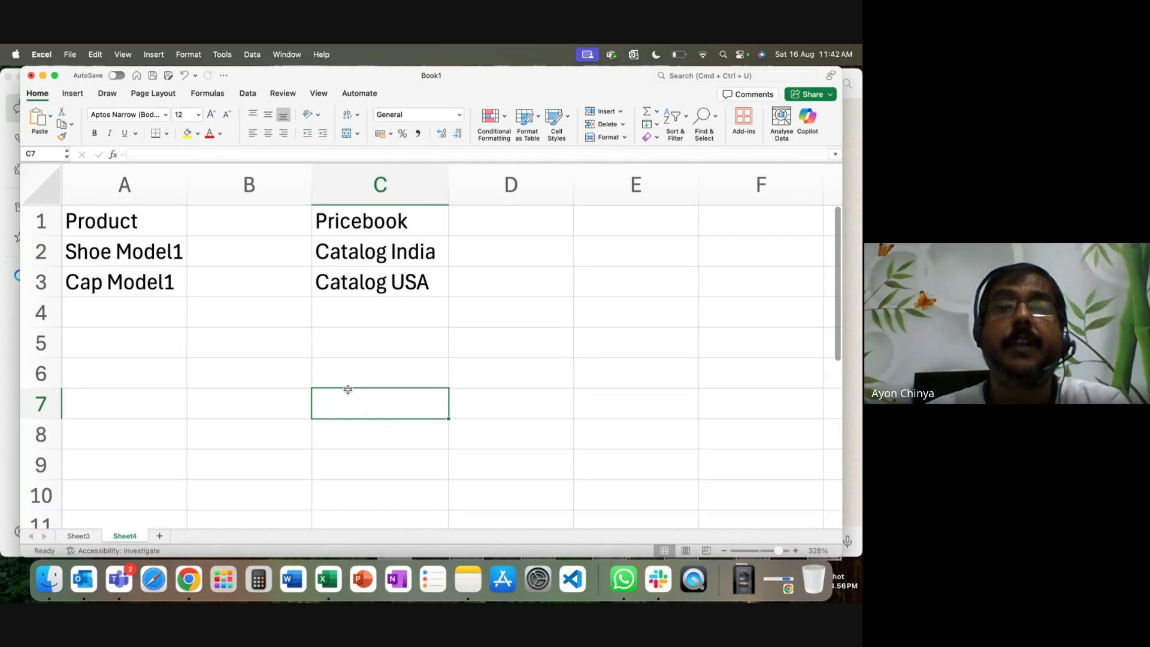
{"action": "left_click", "coordinate": [228, 338]}
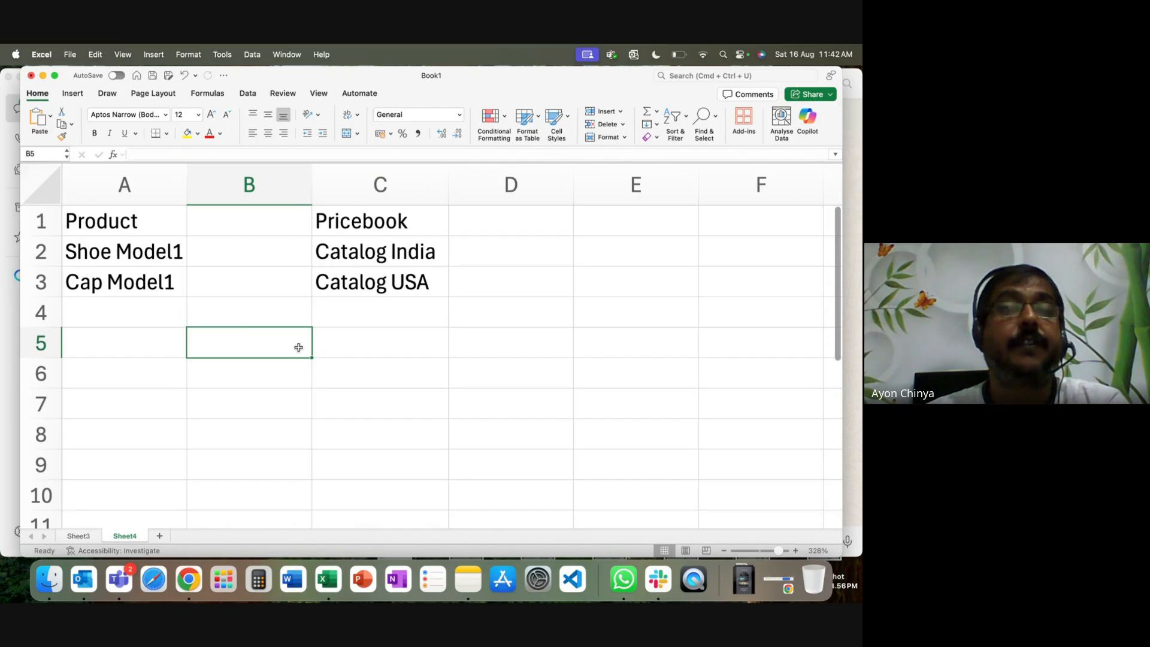
Label cell B5 'Mapping Object' and widen column B to fit it.
{"action": "type", "text": "Mappi"}
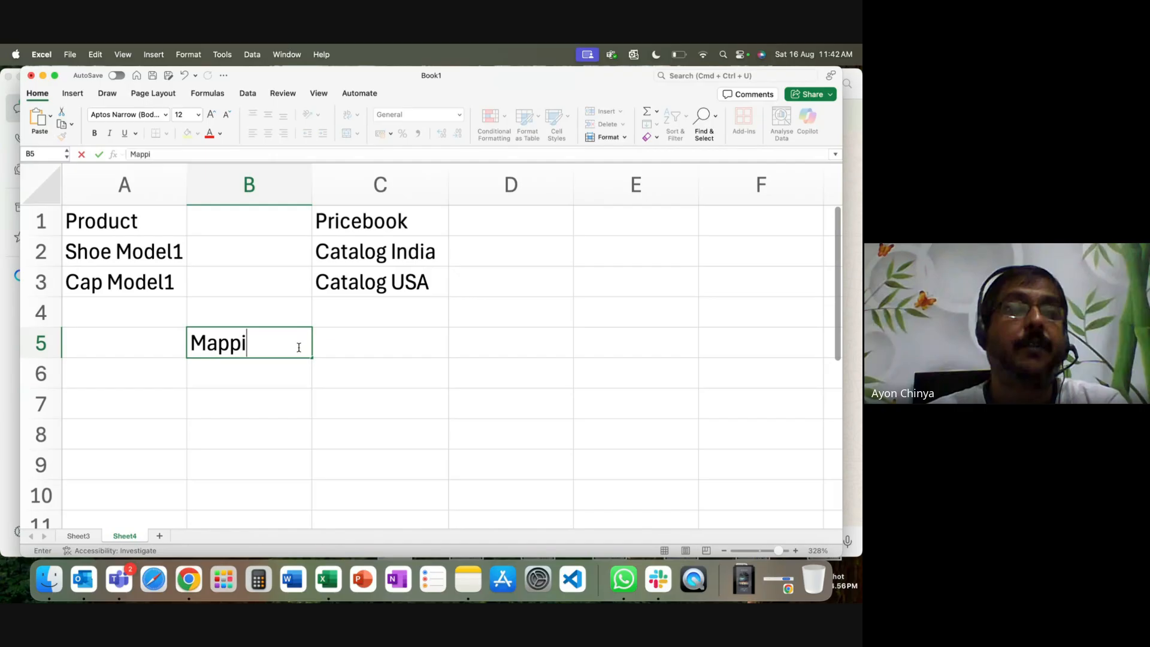
{"action": "type", "text": "ng Table"}
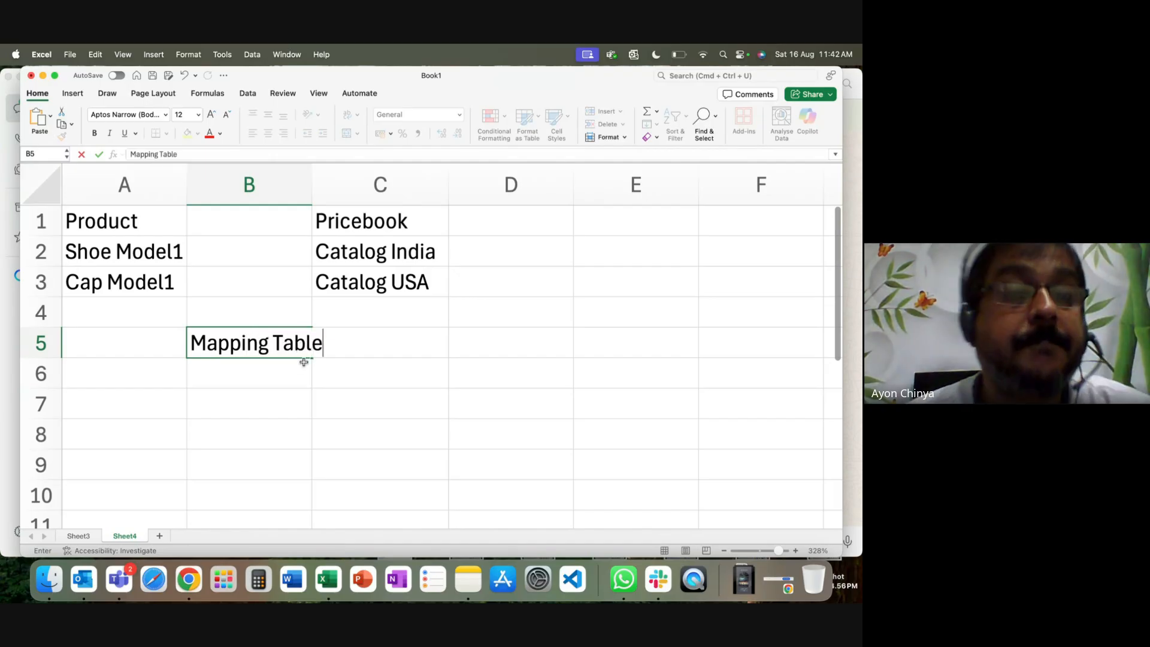
{"action": "double_click", "coordinate": [312, 194]}
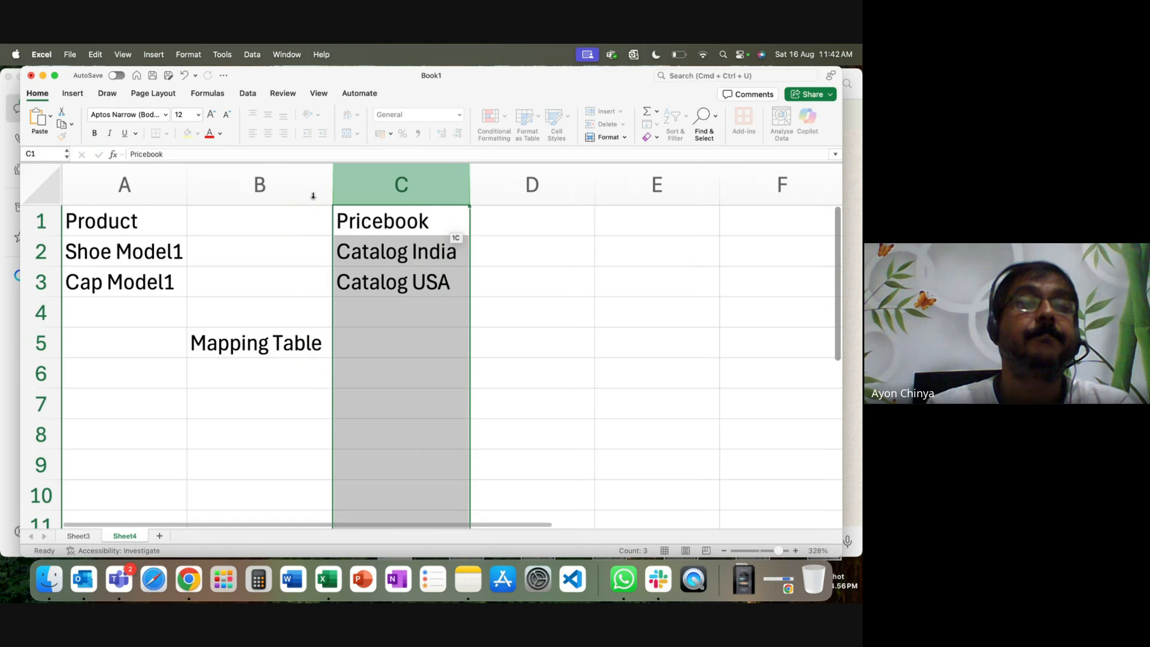
{"action": "double_click", "coordinate": [310, 342]}
{"action": "left_click_drag", "start_coordinate": [275, 342], "coordinate": [416, 352]}
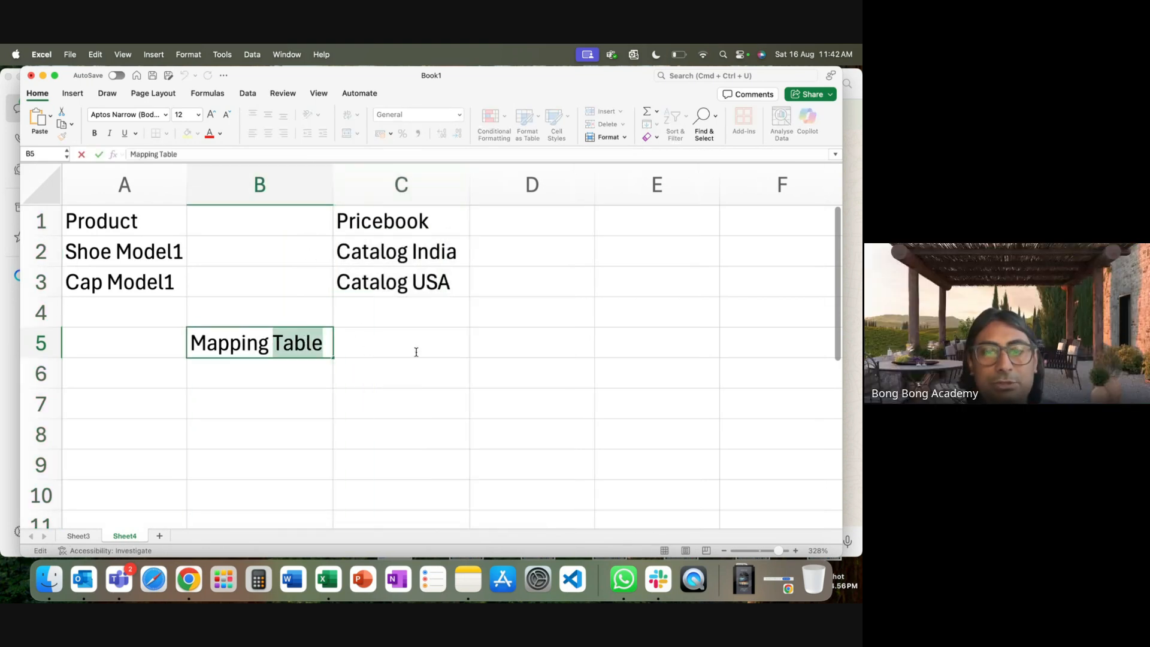
{"action": "type", "text": "Objecy"}
{"action": "key", "text": "BackSpace"}
{"action": "type", "text": "t"}
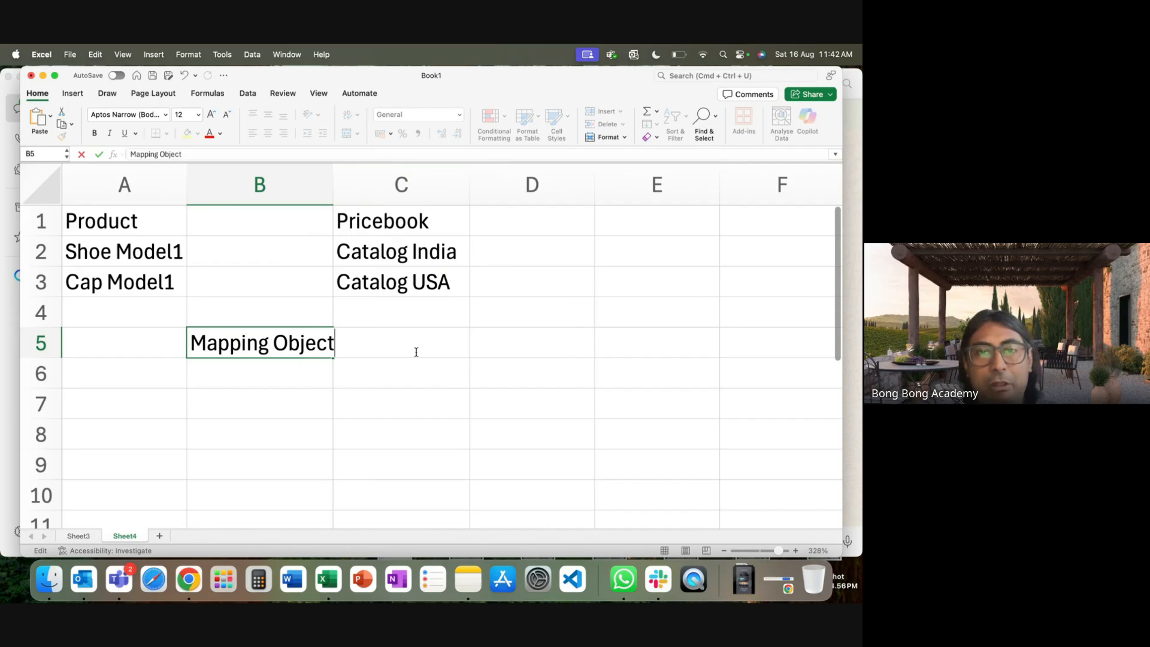
{"action": "left_click", "coordinate": [393, 389]}
Replace the B5 label with 'PricebookEntry'.
{"action": "left_click", "coordinate": [264, 344]}
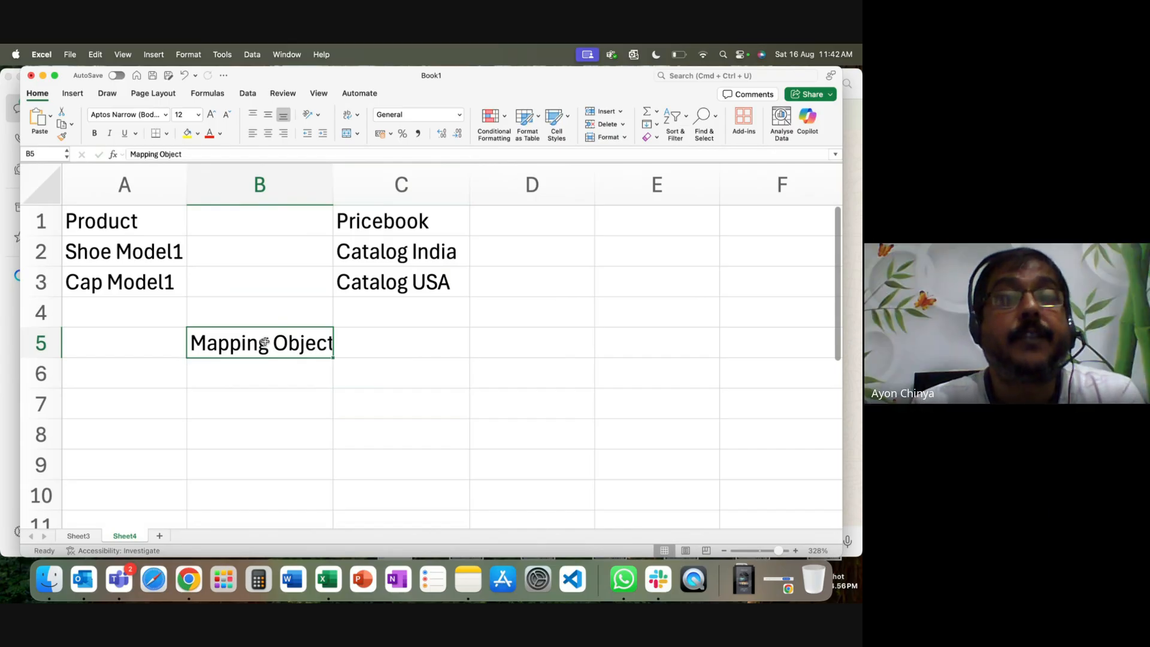
{"action": "type", "text": "Pri"}
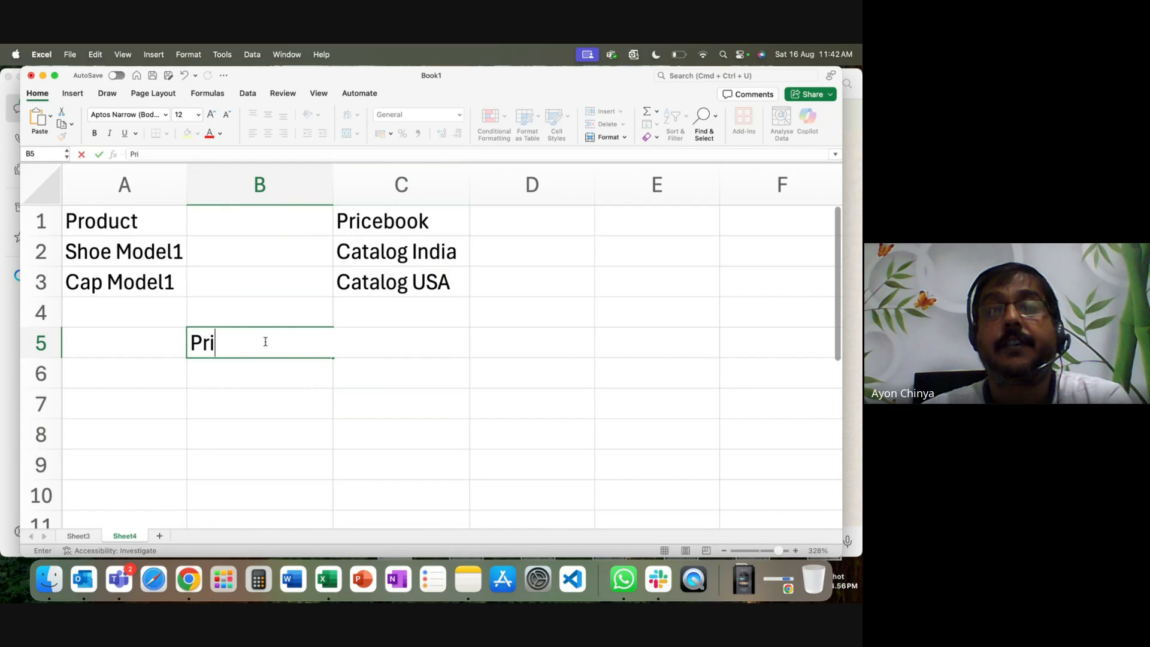
{"action": "type", "text": "ceboo"}
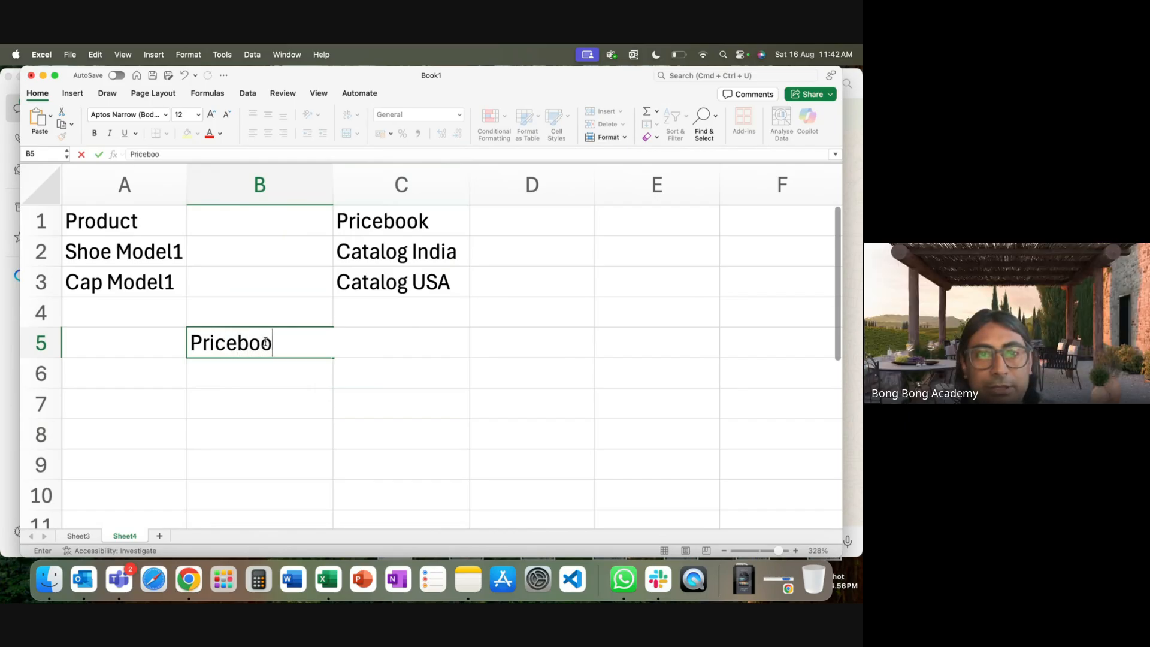
{"action": "type", "text": "kEntry"}
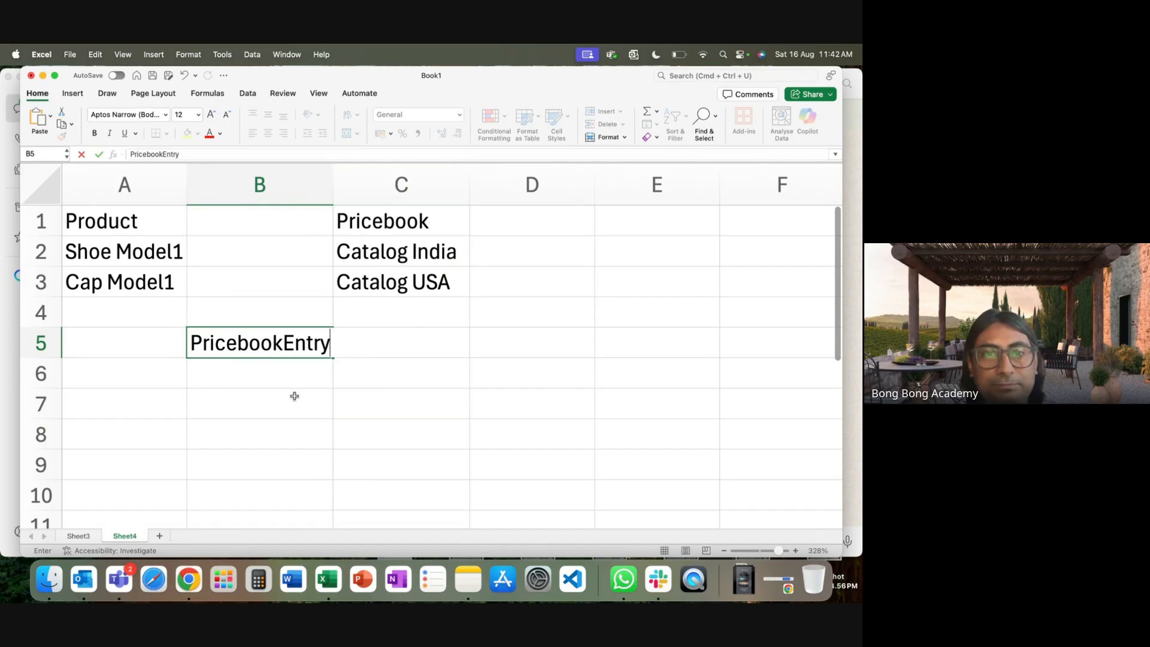
{"action": "left_click", "coordinate": [293, 396]}
{"action": "left_click", "coordinate": [401, 364]}
{"action": "left_click", "coordinate": [287, 340]}
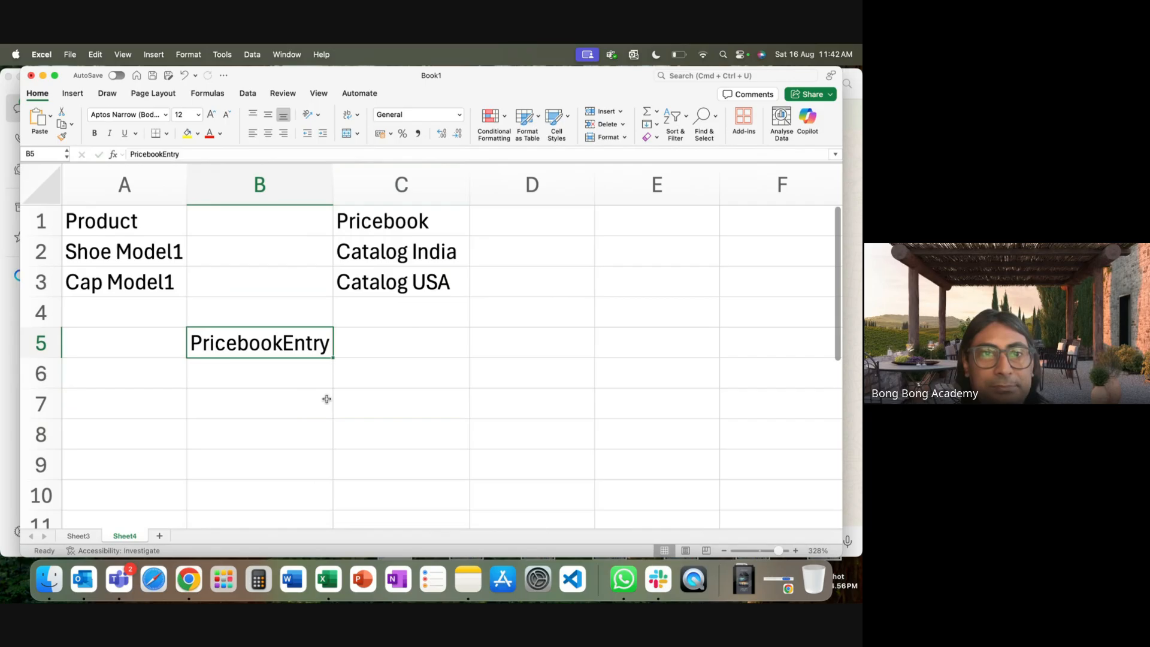
{"action": "left_click", "coordinate": [273, 385]}
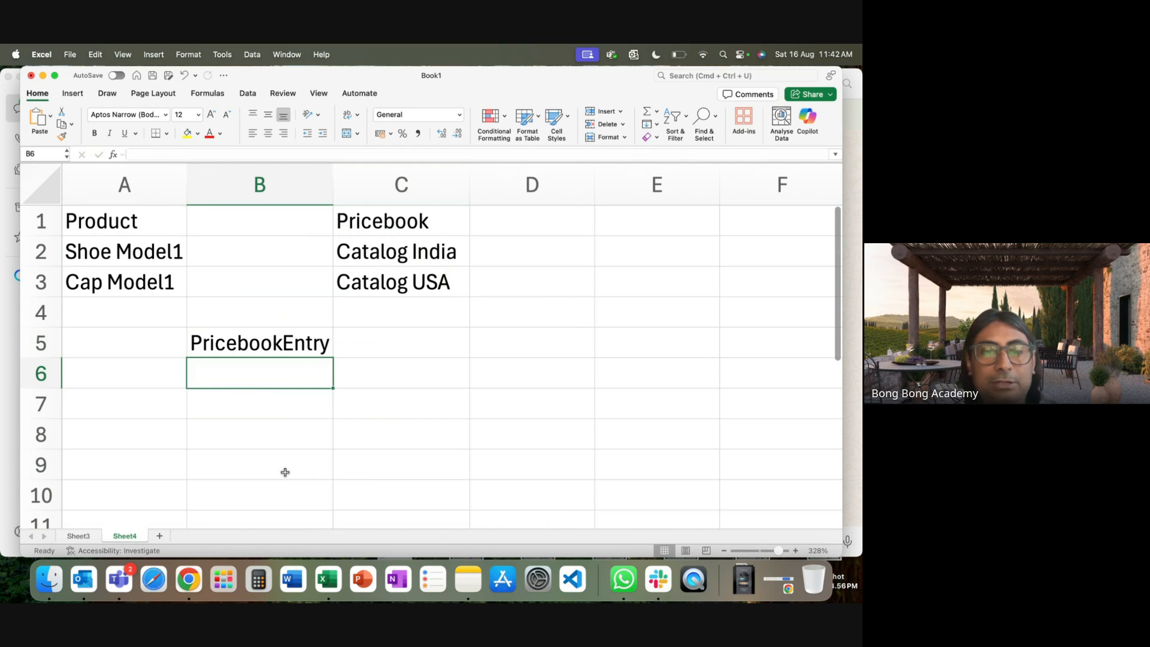
Enter Shoe-India, Shoe-USA, Cap-India and Cap-USA down cells B6 to B9.
{"action": "type", "text": "Shoe"}
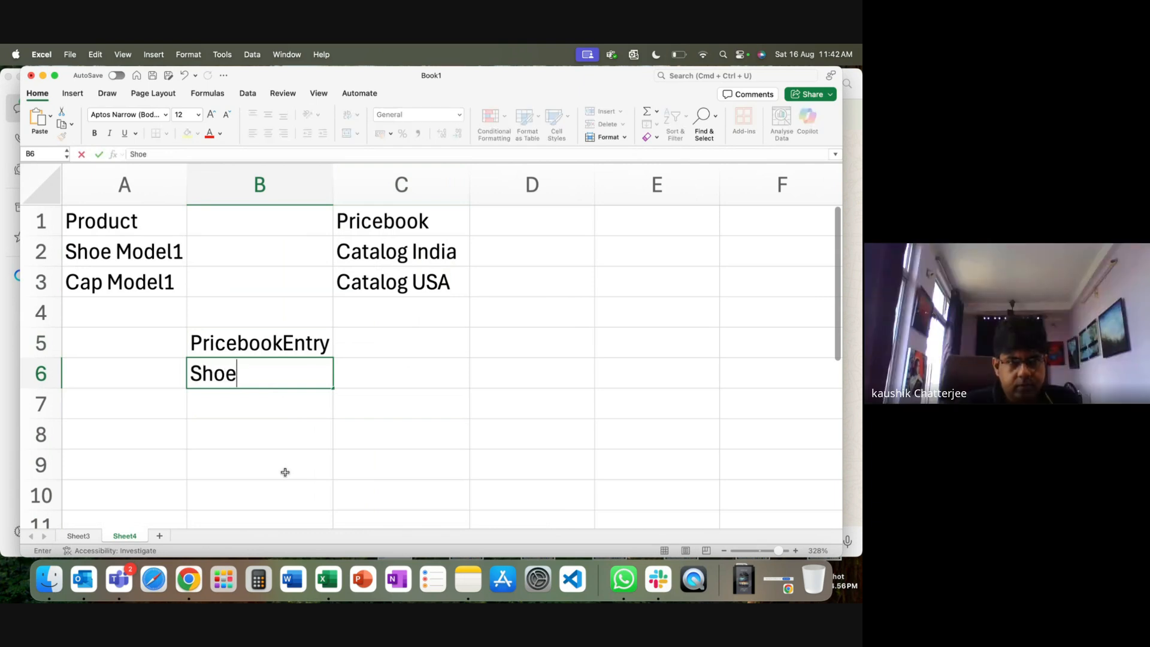
{"action": "type", "text": "-India"}
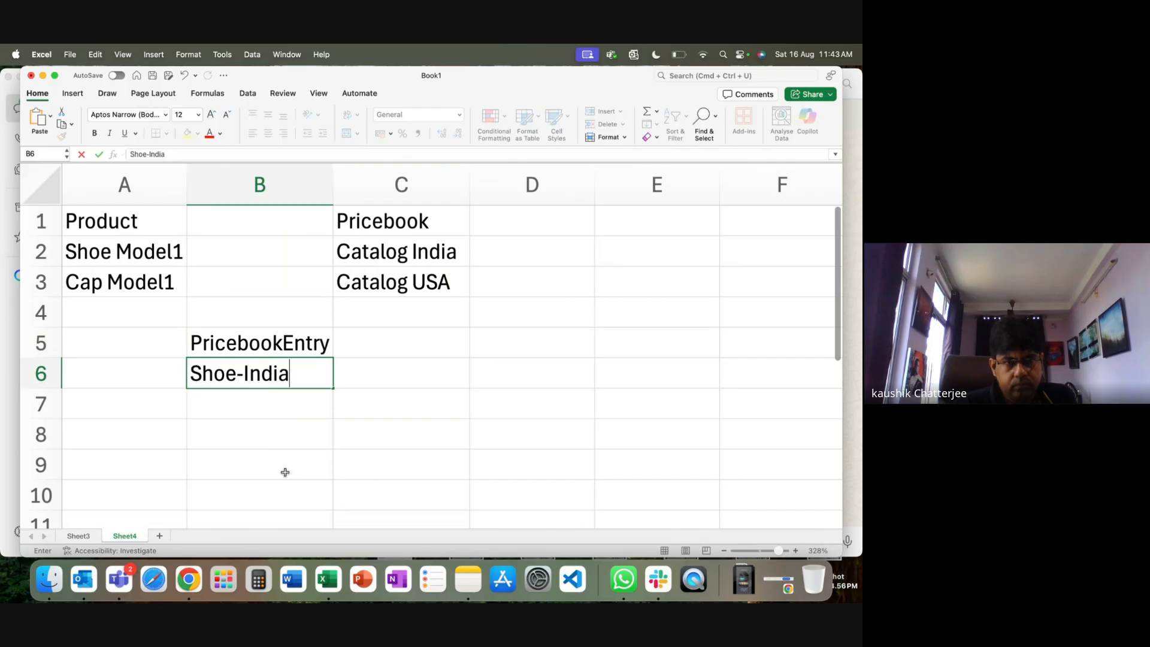
{"action": "key", "text": "Return"}
{"action": "type", "text": "Shoe"}
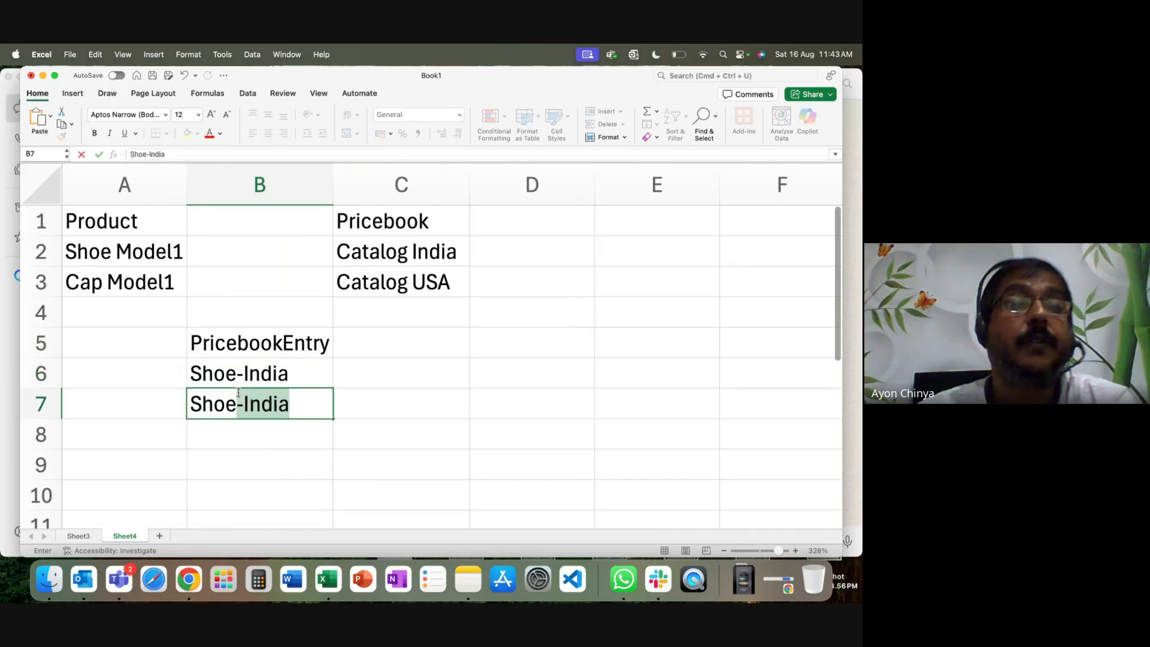
{"action": "type", "text": "UD"}
{"action": "type", "text": "SA"}
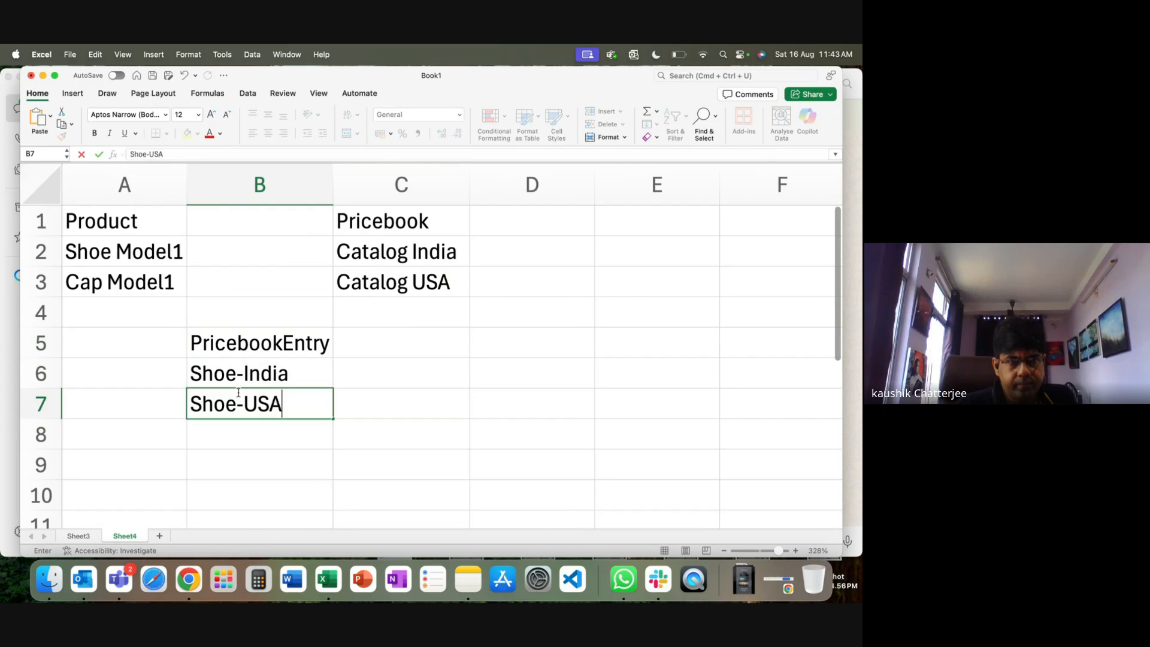
{"action": "key", "text": "Return"}
{"action": "type", "text": "Show"}
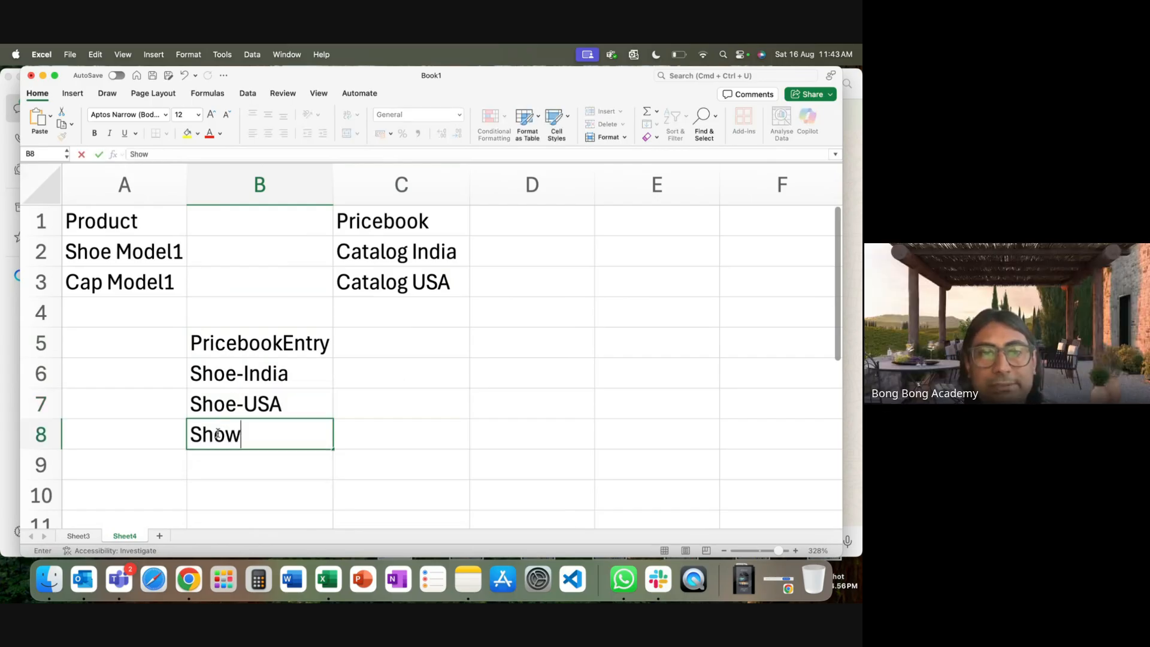
{"action": "key", "text": "BackSpace"}
{"action": "key", "text": "BackSpace"}
{"action": "type", "text": "C"}
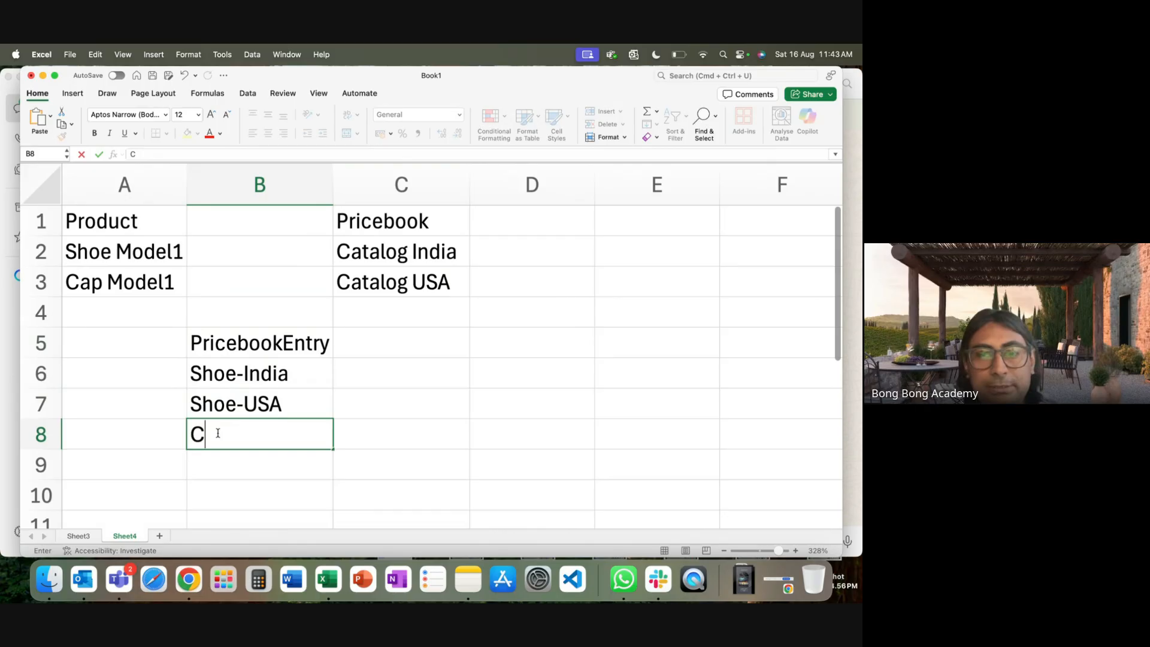
{"action": "type", "text": "ap-India"}
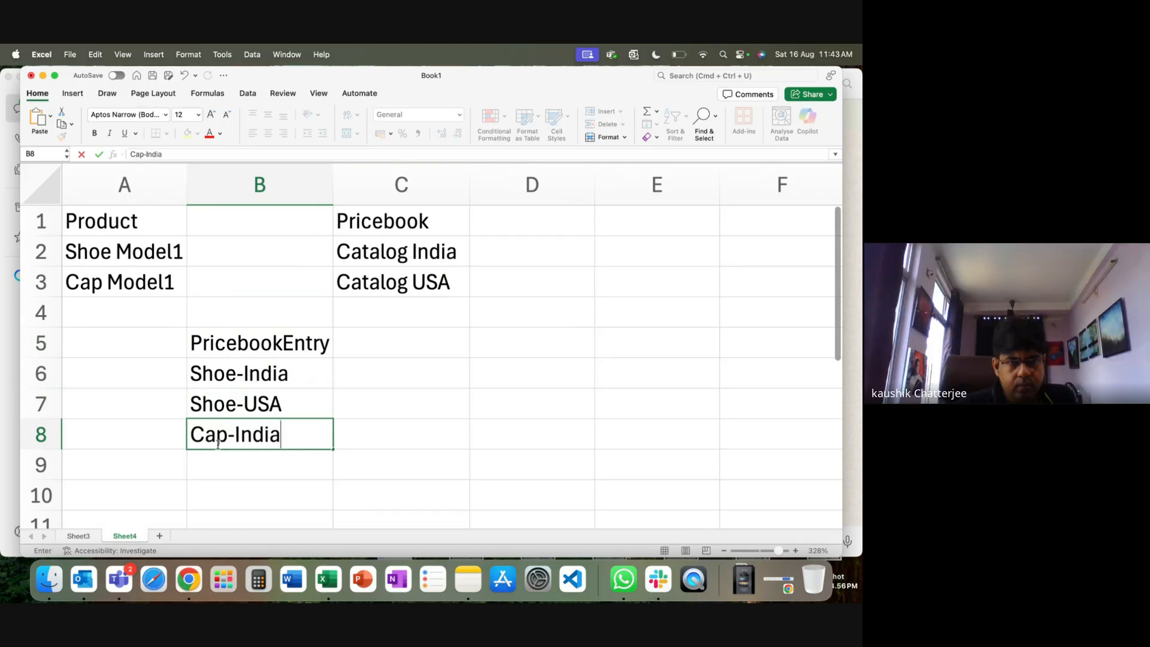
{"action": "left_click", "coordinate": [216, 464]}
{"action": "type", "text": "Cap-"}
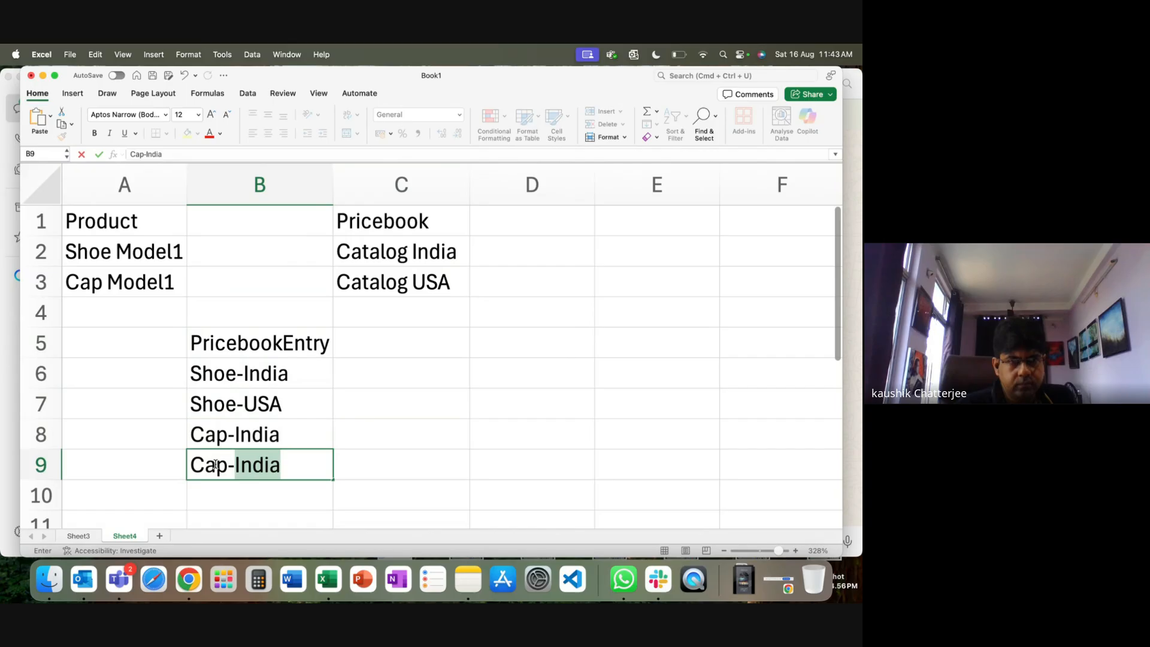
{"action": "type", "text": "USA"}
{"action": "left_click", "coordinate": [247, 502]}
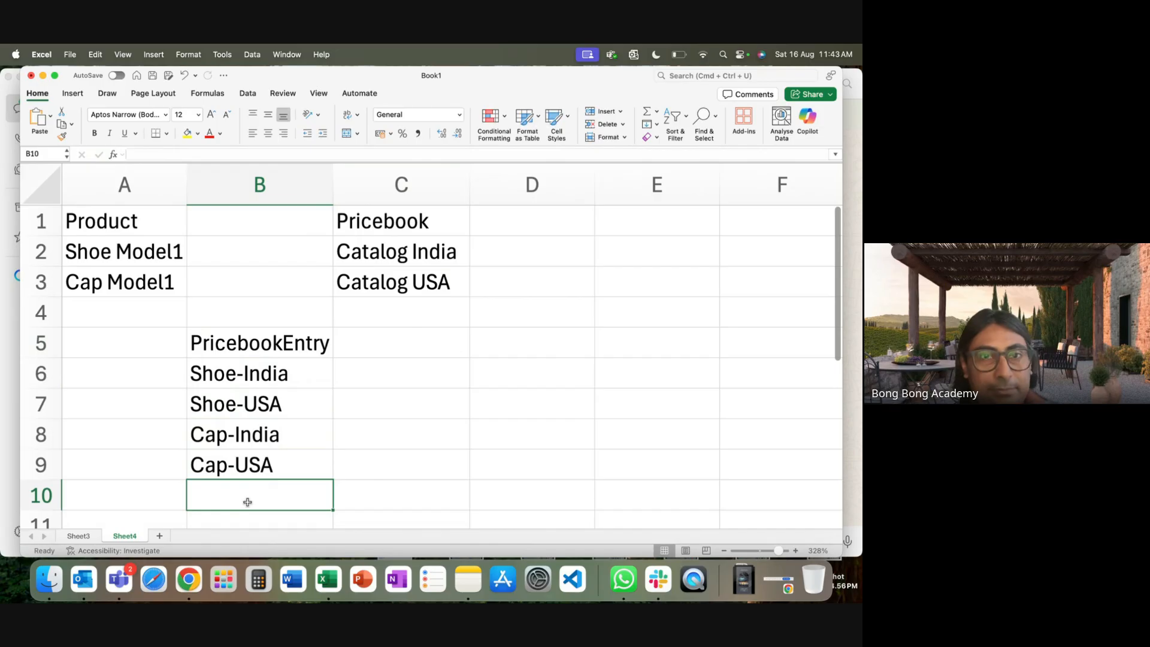
Clear the draft data in A1:C9 and rename Sheet4 to 'Product'.
{"action": "left_click_drag", "start_coordinate": [106, 225], "coordinate": [412, 456]}
{"action": "key", "text": "Delete"}
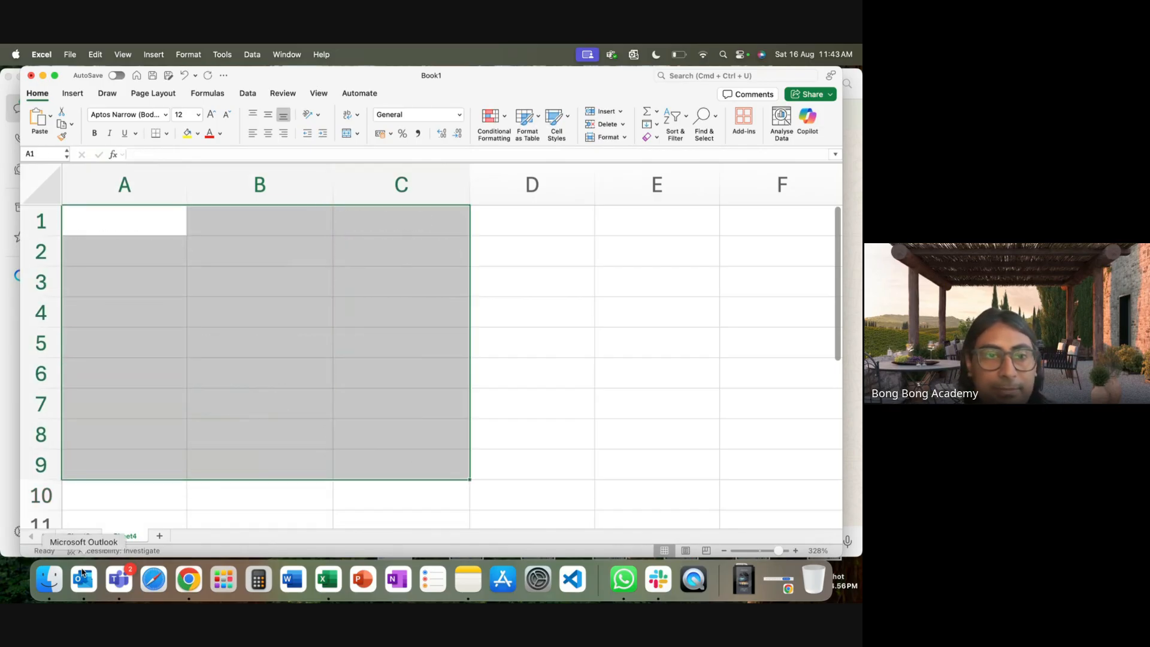
{"action": "right_click", "coordinate": [122, 536]}
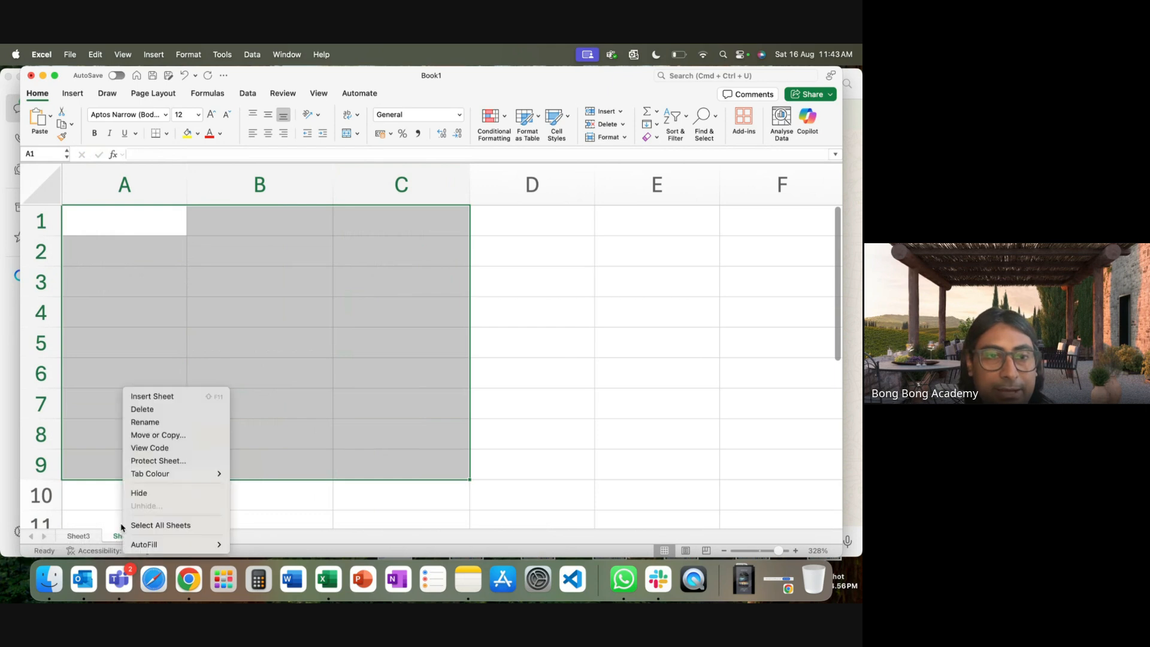
{"action": "left_click", "coordinate": [146, 423]}
{"action": "type", "text": "Product"}
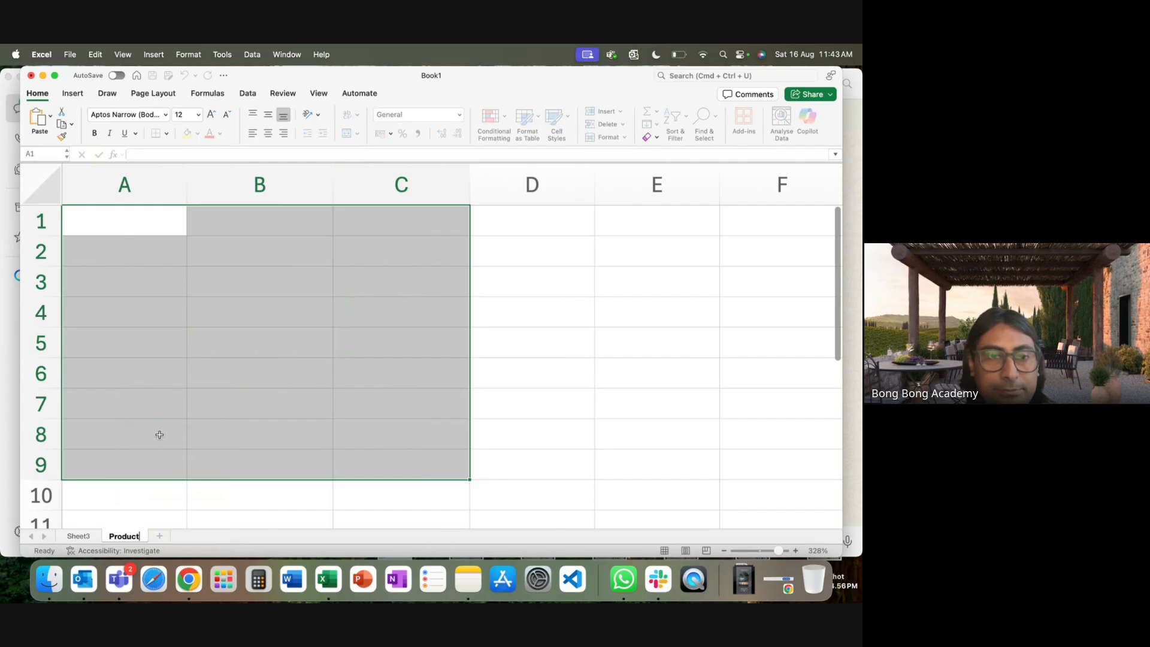
Add two more sheets named 'Pricebook' and 'PricebookEntry'.
{"action": "left_click", "coordinate": [159, 536]}
{"action": "right_click", "coordinate": [168, 536]}
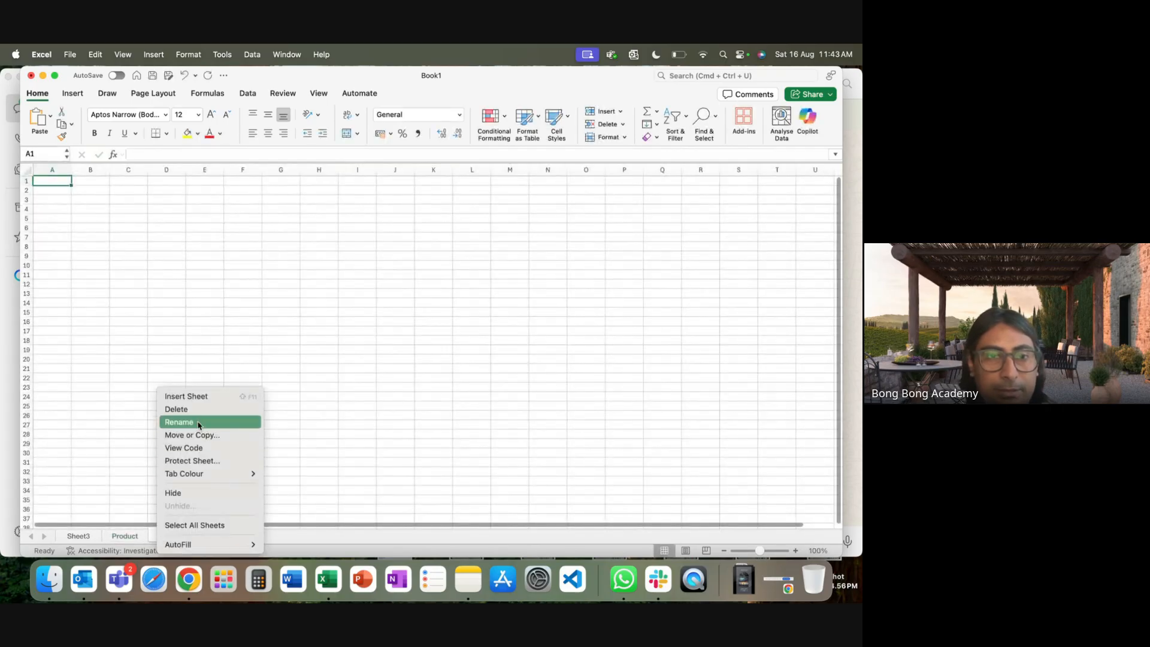
{"action": "key", "text": "Escape"}
{"action": "double_click", "coordinate": [175, 535]}
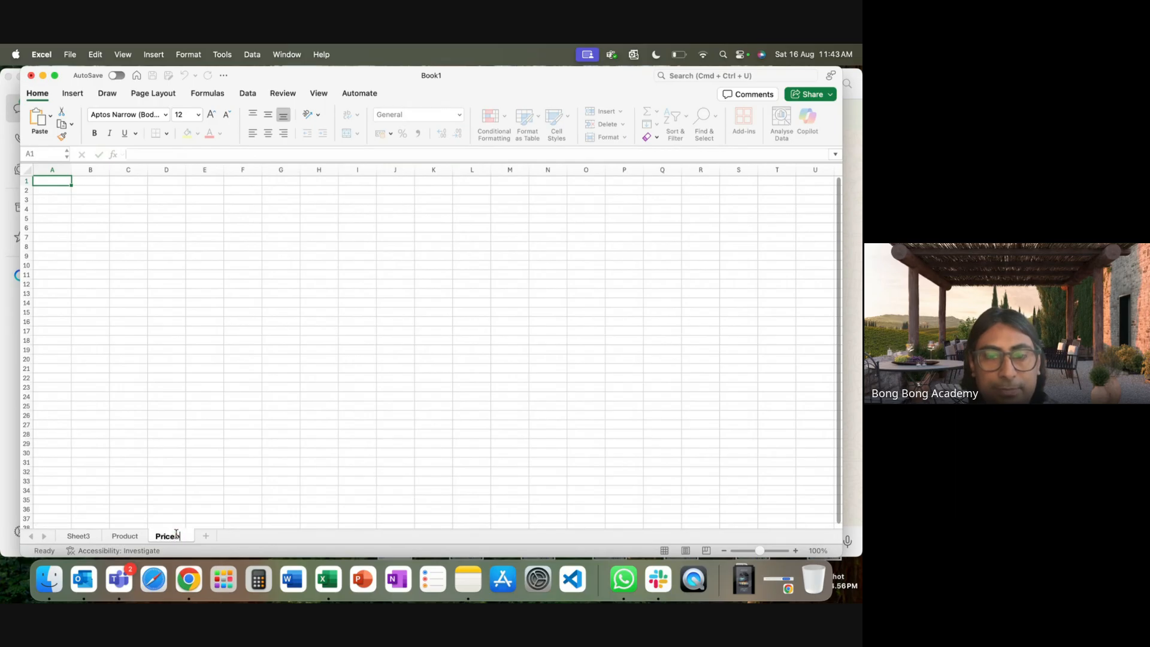
{"action": "left_click", "coordinate": [214, 535]}
{"action": "right_click", "coordinate": [222, 537]}
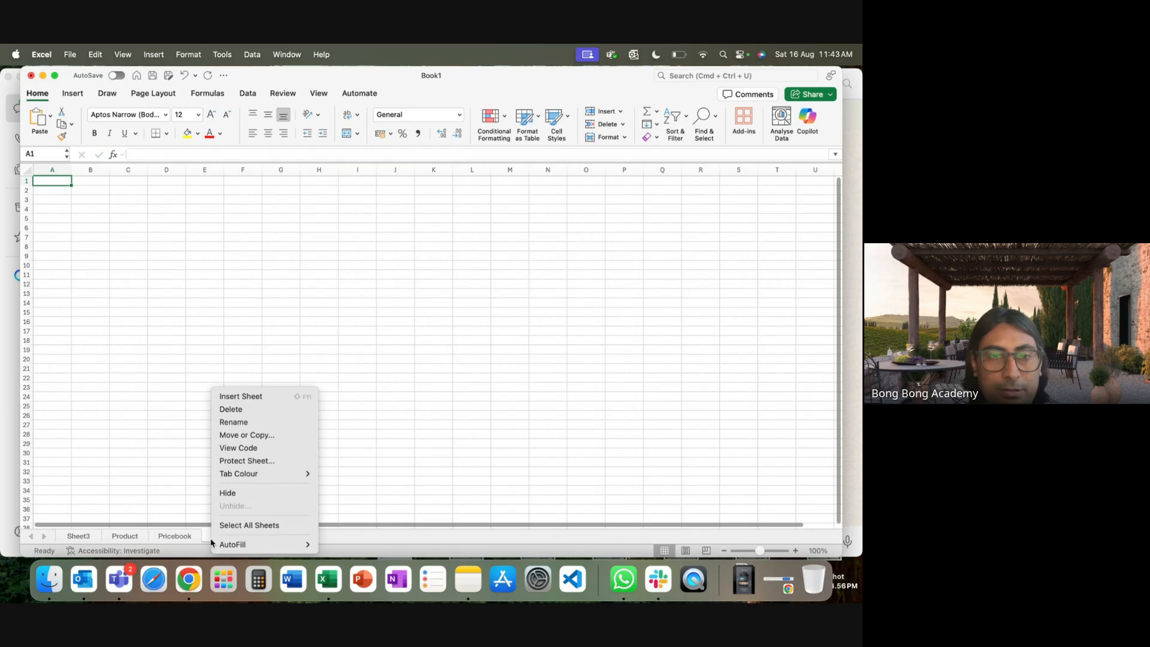
{"action": "left_click", "coordinate": [245, 427]}
{"action": "type", "text": "Pro"}
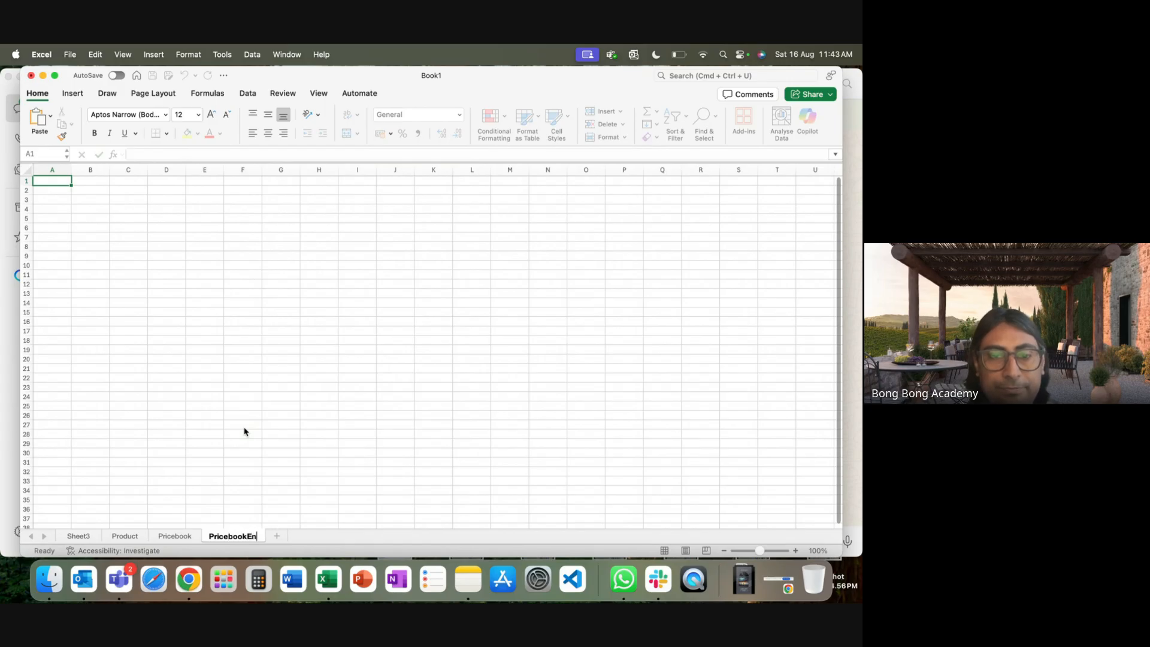
{"action": "type", "text": "icebookEntry"}
{"action": "left_click", "coordinate": [242, 387]}
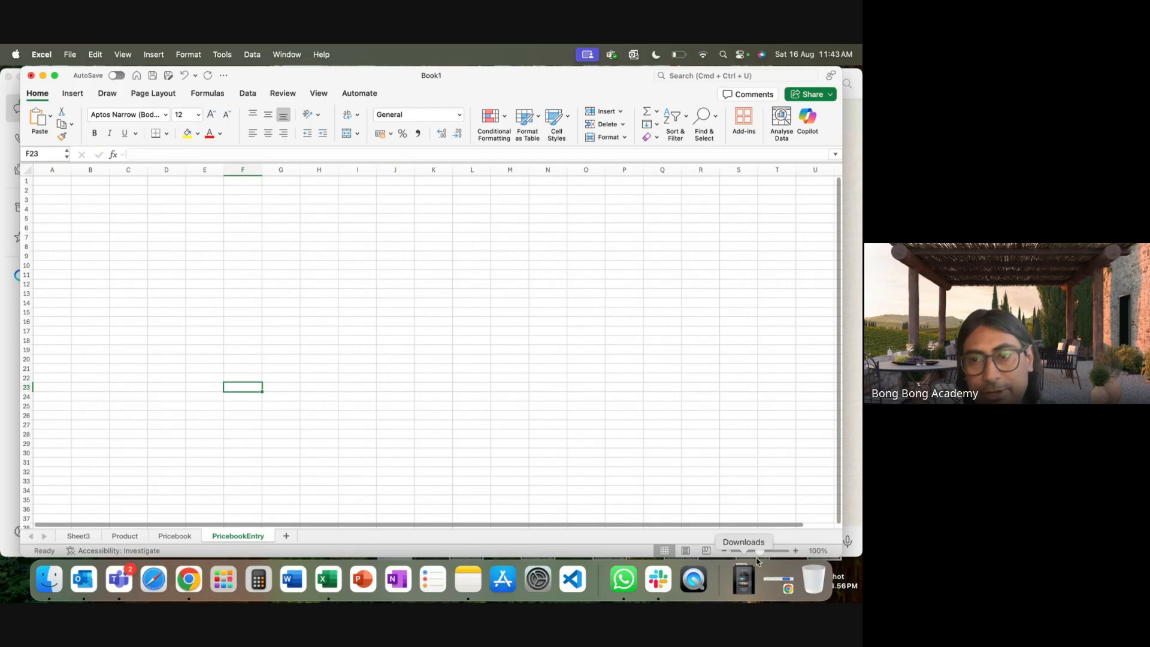
{"action": "left_click_drag", "start_coordinate": [762, 557], "coordinate": [787, 559]}
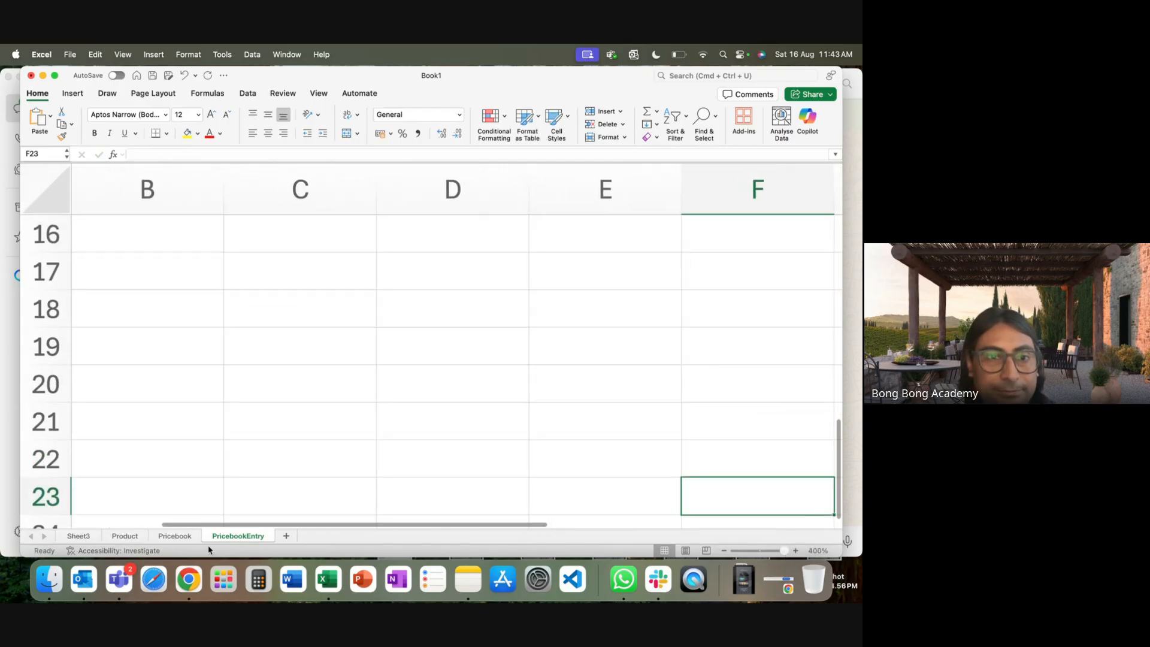
{"action": "left_click", "coordinate": [189, 541]}
{"action": "left_click_drag", "start_coordinate": [768, 550], "coordinate": [777, 554]}
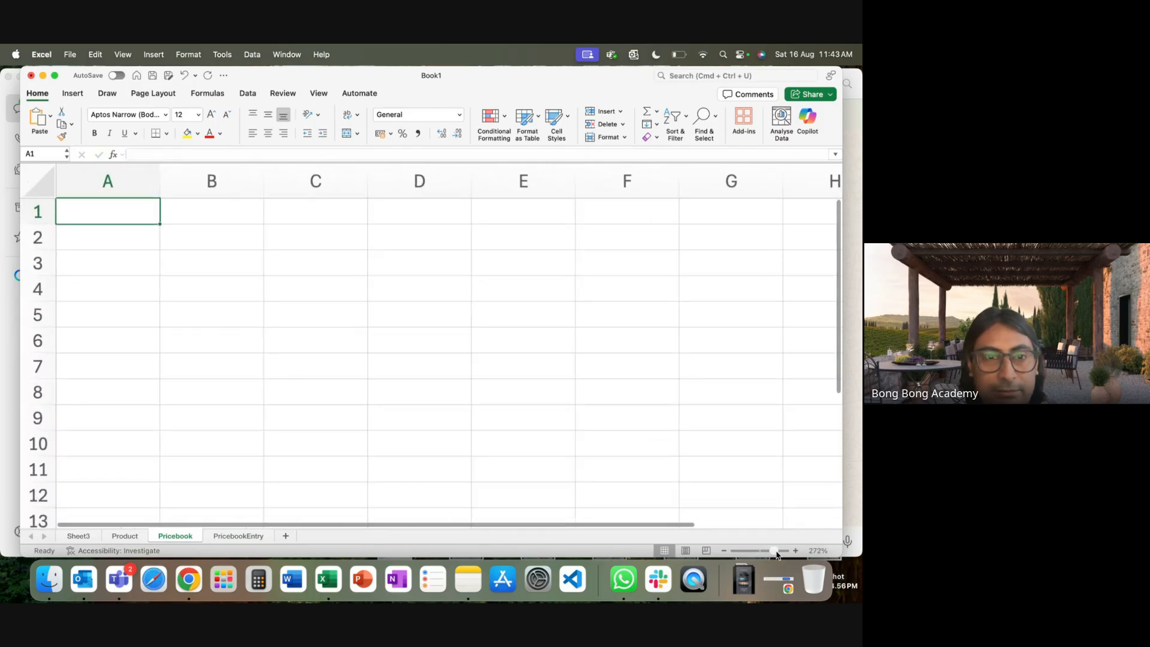
{"action": "left_click", "coordinate": [129, 537]}
Enter the headers Id in A1 and Name in B1 on the Product sheet.
{"action": "left_click", "coordinate": [603, 463]}
{"action": "left_click", "coordinate": [127, 229]}
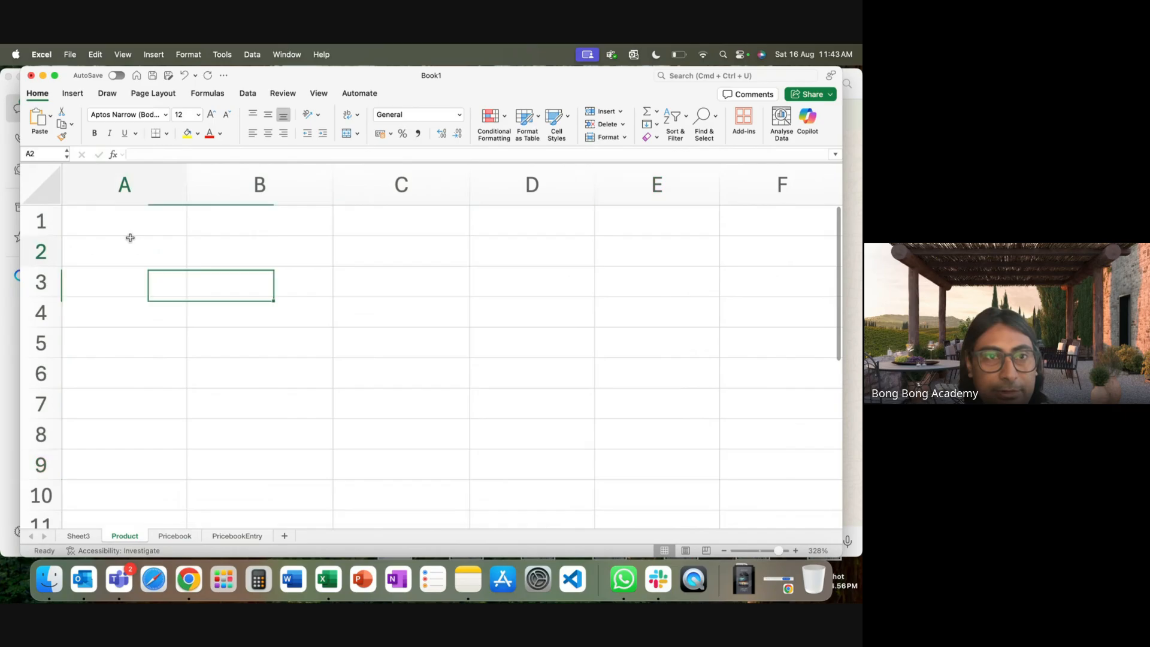
{"action": "type", "text": "Id"}
{"action": "key", "text": "Tab"}
{"action": "type", "text": "`"}
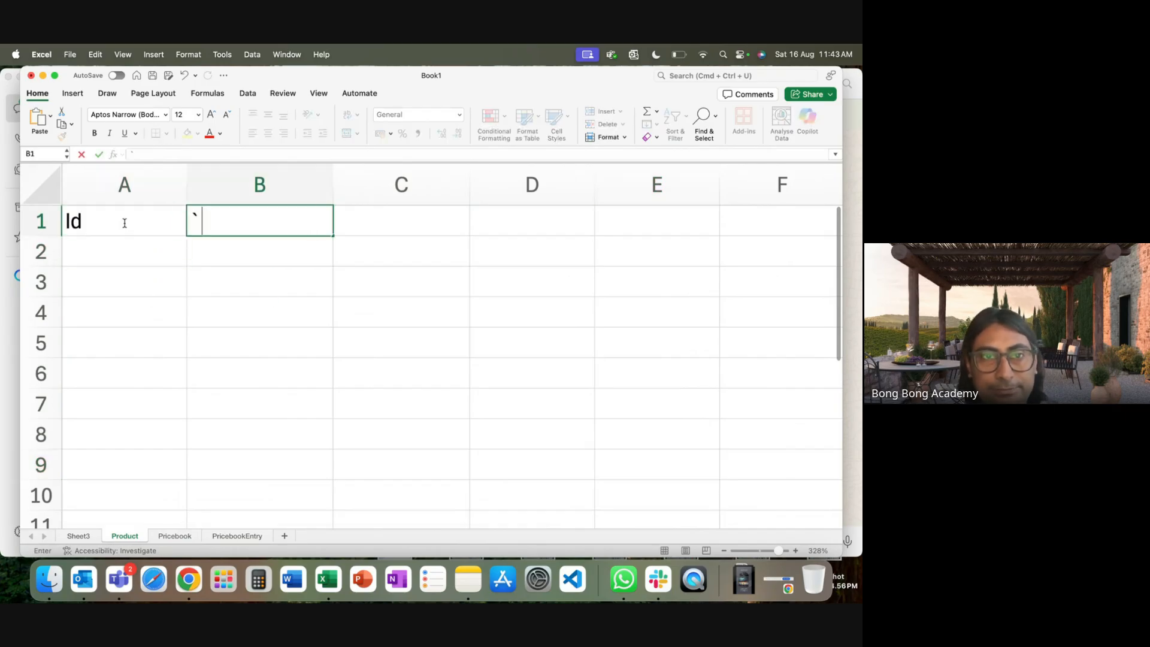
{"action": "key", "text": "BackSpace"}
{"action": "type", "text": "Name"}
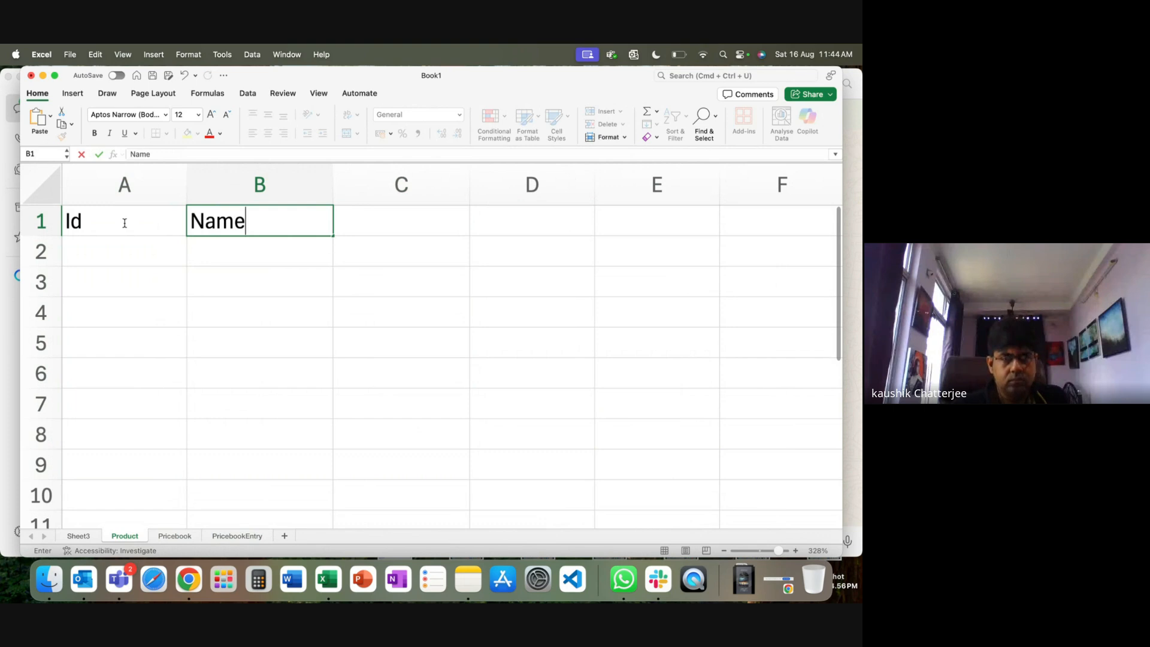
{"action": "key", "text": "Tab"}
Copy the Id and Name headers into A1 of the Pricebook sheet.
{"action": "left_click", "coordinate": [174, 539]}
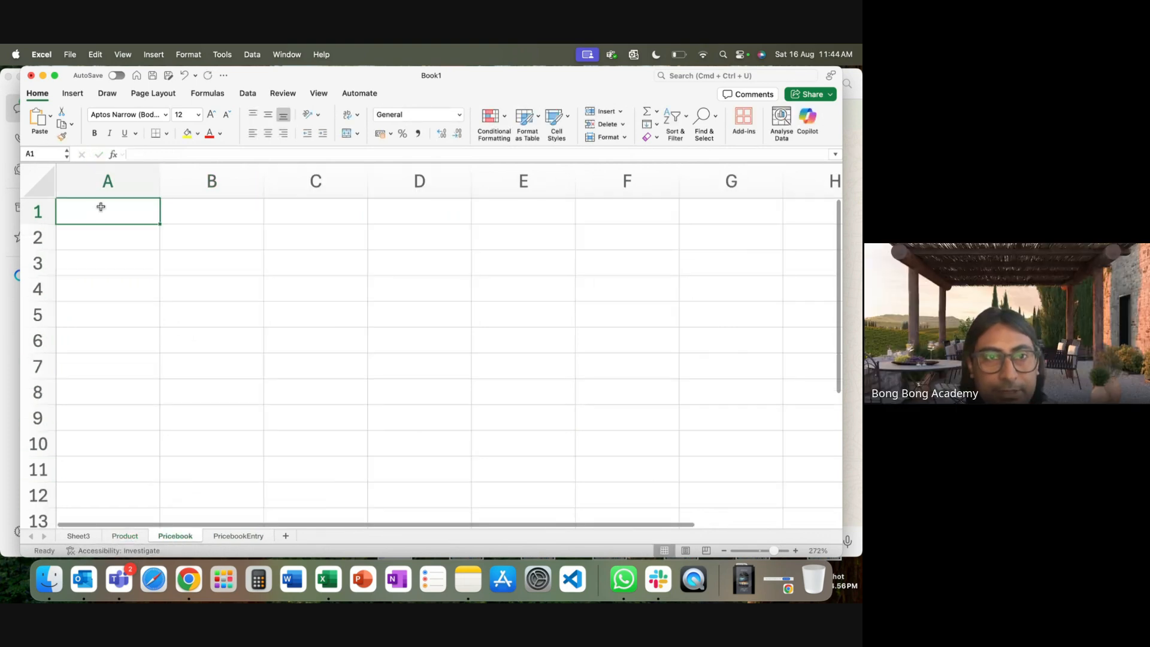
{"action": "left_click", "coordinate": [125, 535]}
{"action": "left_click_drag", "start_coordinate": [89, 231], "coordinate": [248, 225]}
{"action": "key", "text": "super+c"}
{"action": "left_click", "coordinate": [174, 535]}
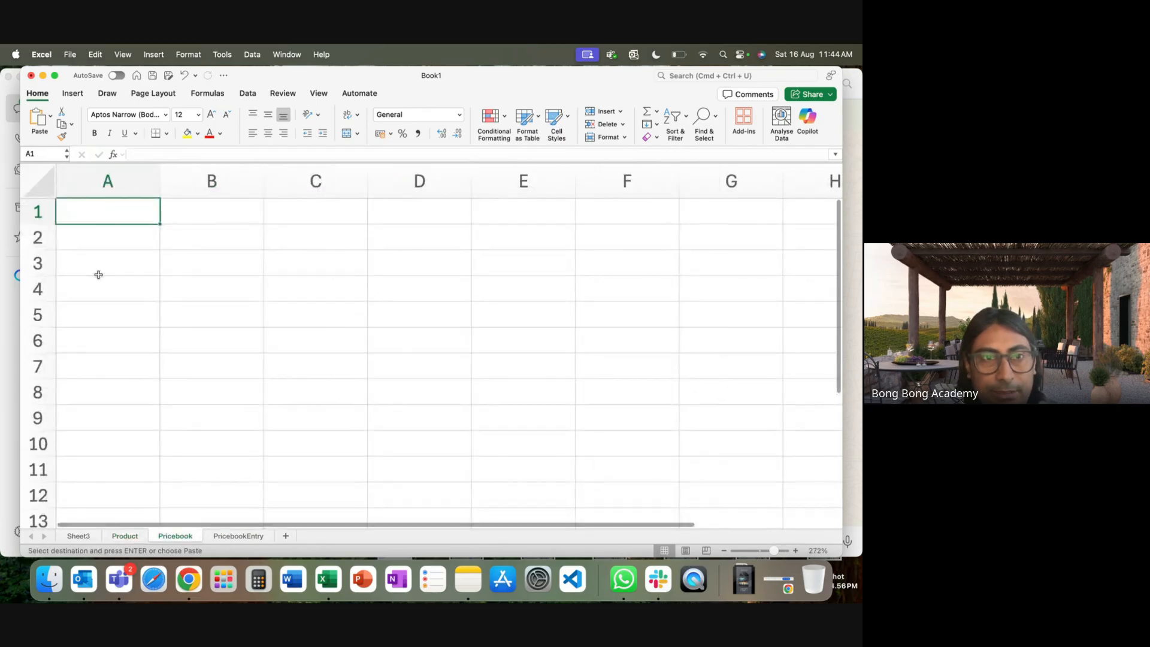
{"action": "key", "text": "super+v"}
{"action": "left_click", "coordinate": [128, 535]}
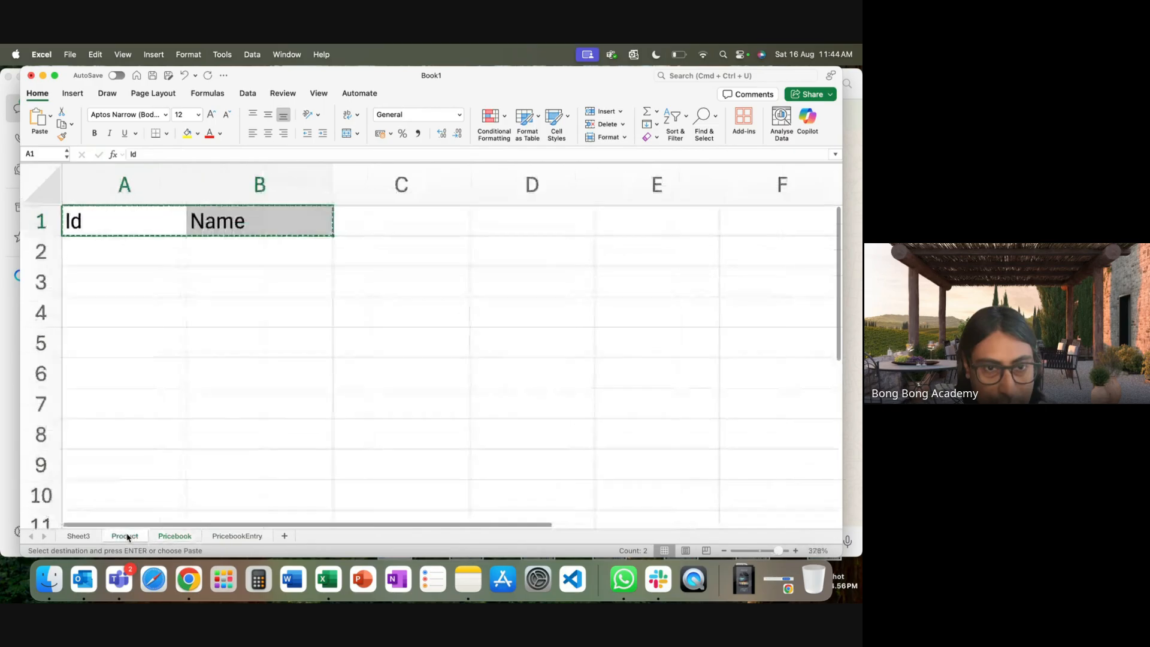
{"action": "left_click", "coordinate": [177, 537]}
{"action": "left_click", "coordinate": [124, 536]}
{"action": "left_click", "coordinate": [175, 536]}
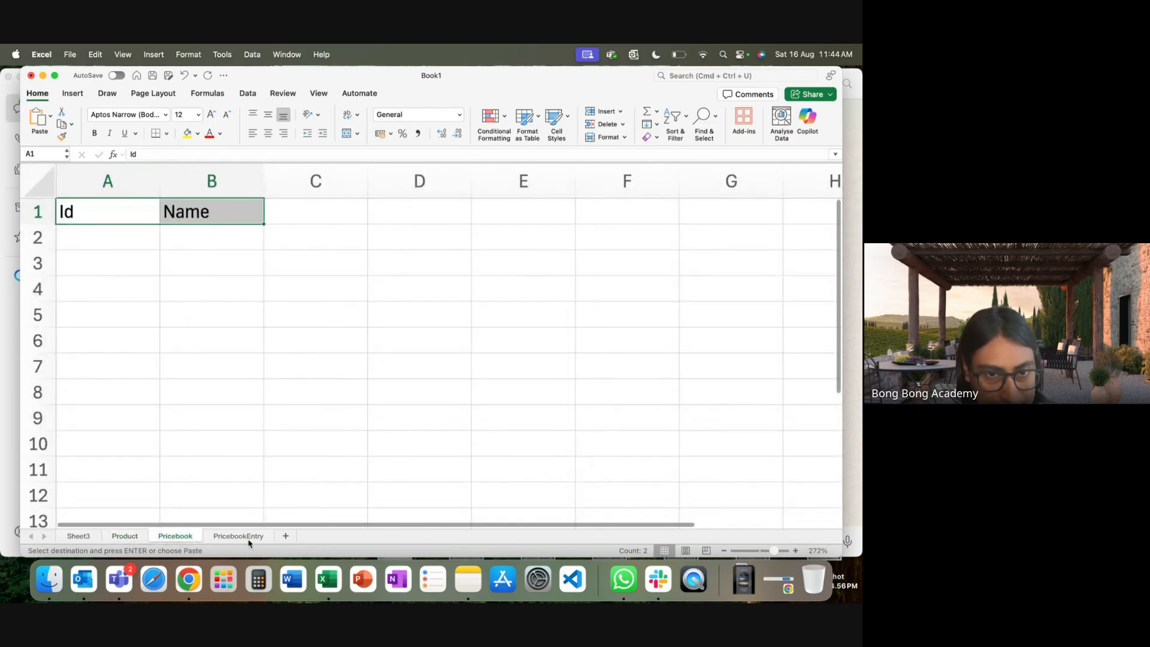
{"action": "left_click", "coordinate": [238, 535]}
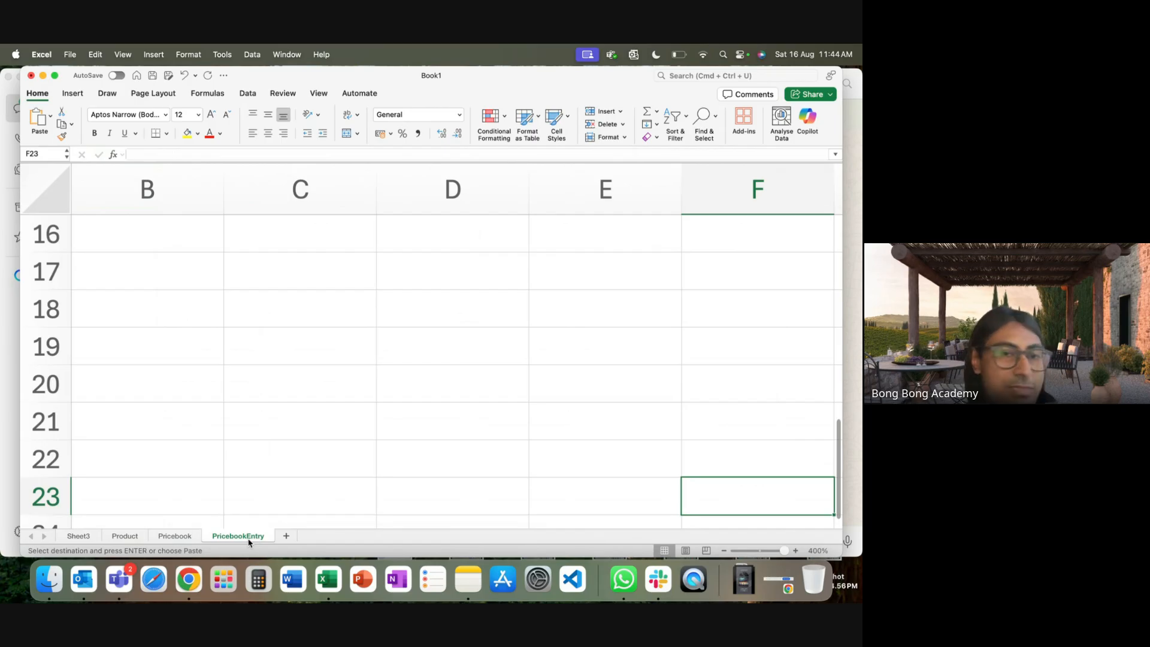
{"action": "left_click", "coordinate": [136, 538]}
{"action": "left_click", "coordinate": [154, 259]}
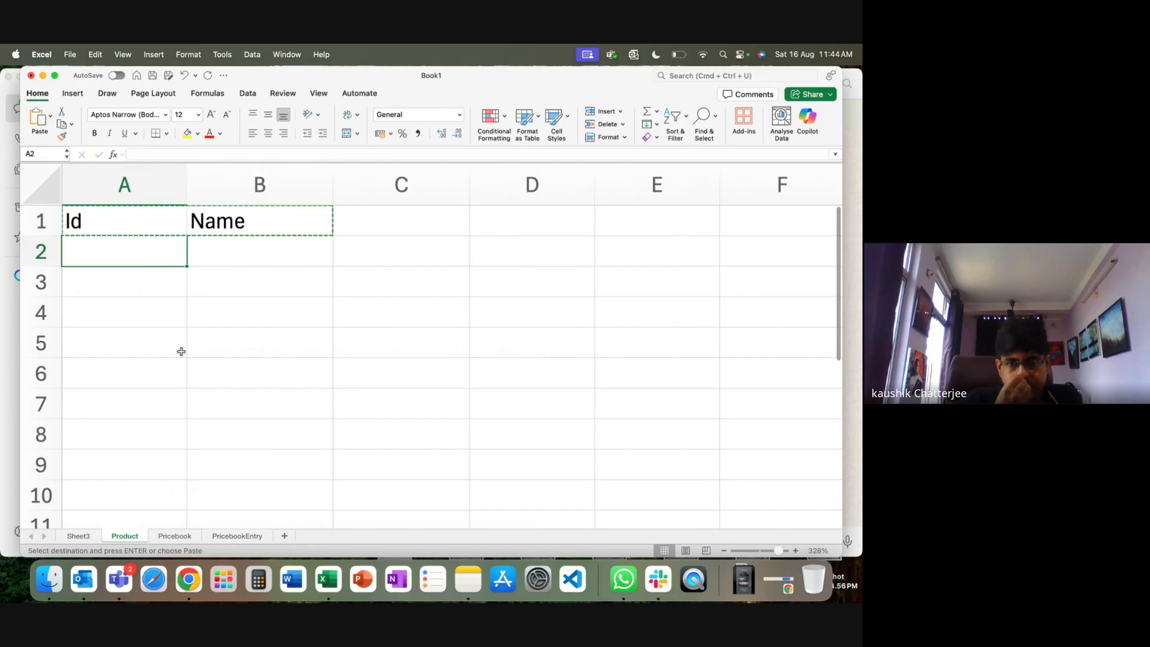
Enter product names Shoe and Cap in cells B2 and B3.
{"action": "left_click", "coordinate": [219, 254]}
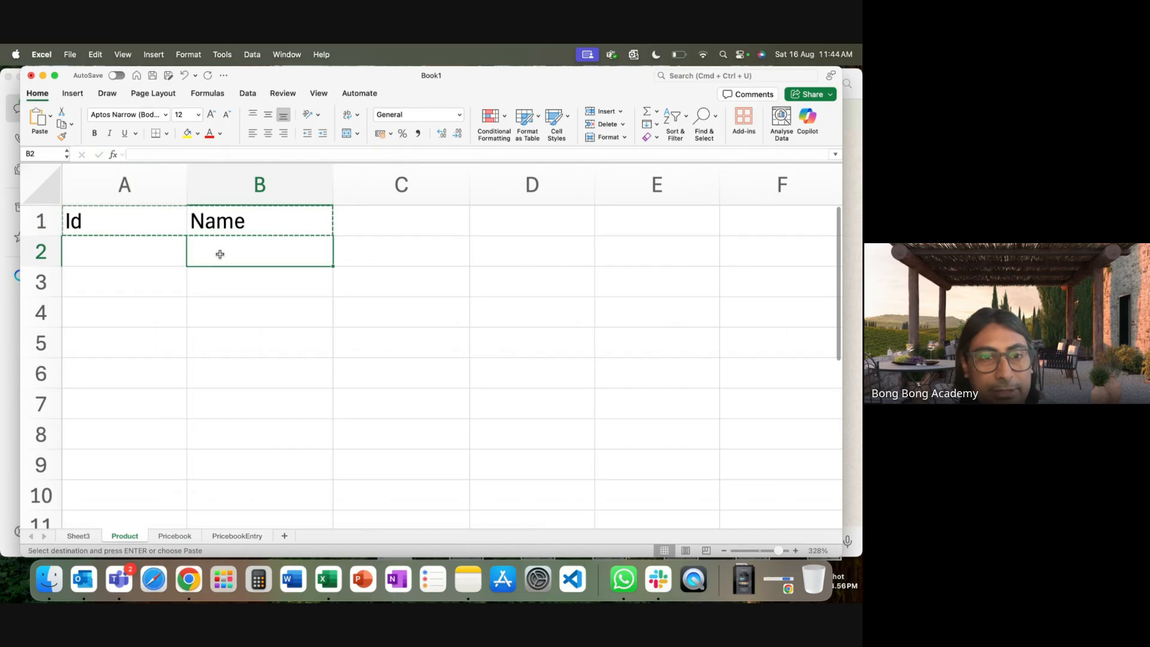
{"action": "type", "text": "Shoe"}
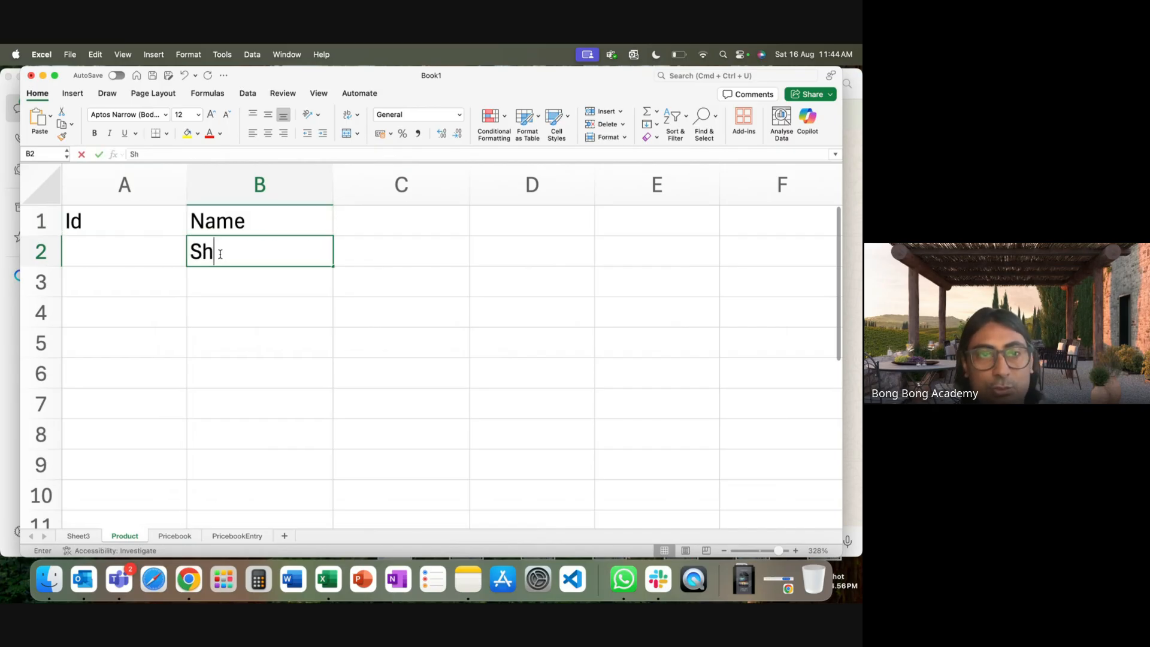
{"action": "left_click", "coordinate": [218, 282]}
{"action": "type", "text": "Cpa"}
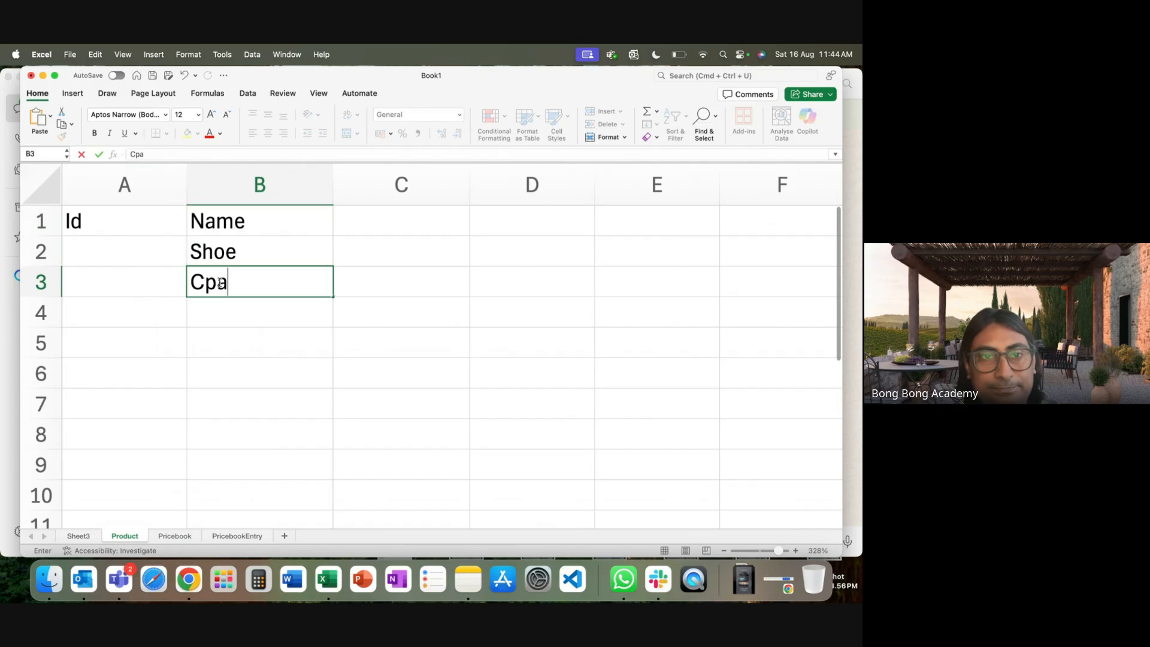
{"action": "key", "text": "BackSpace"}
{"action": "key", "text": "BackSpace"}
{"action": "type", "text": "a"}
{"action": "left_click", "coordinate": [221, 339]}
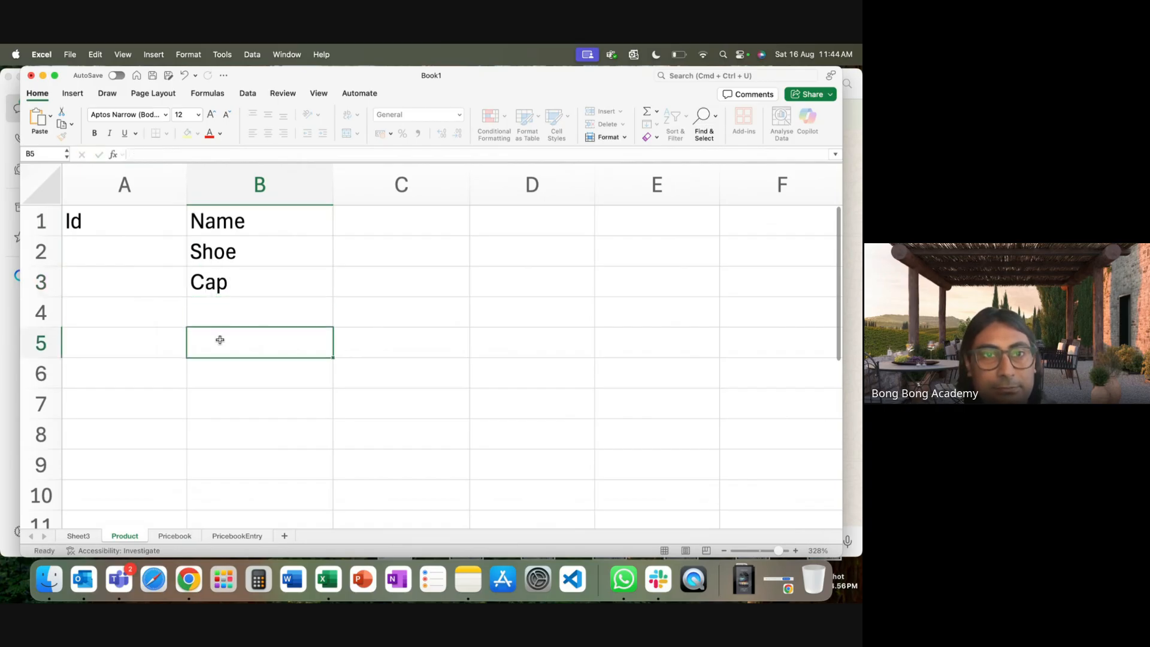
Change the product names to 'Racing Shoe' and 'Maraton Cap'.
{"action": "left_click", "coordinate": [256, 255]}
{"action": "double_click", "coordinate": [247, 251]}
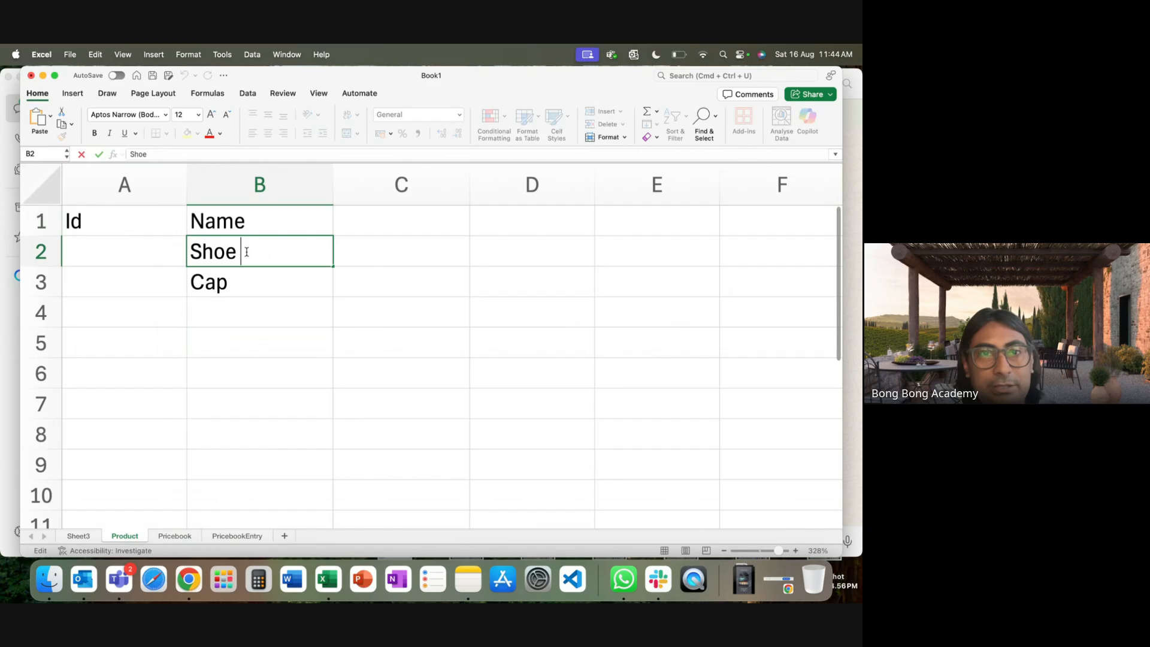
{"action": "type", "text": "Re"}
{"action": "key", "text": "BackSpace"}
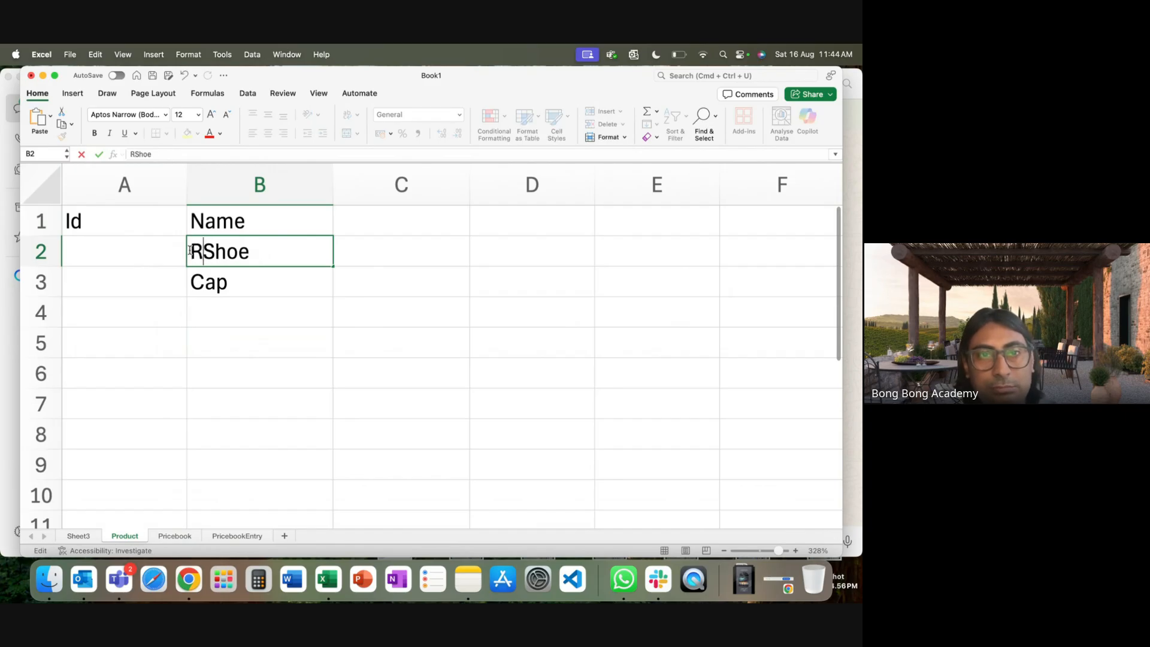
{"action": "type", "text": "acing"}
{"action": "left_click", "coordinate": [192, 282]}
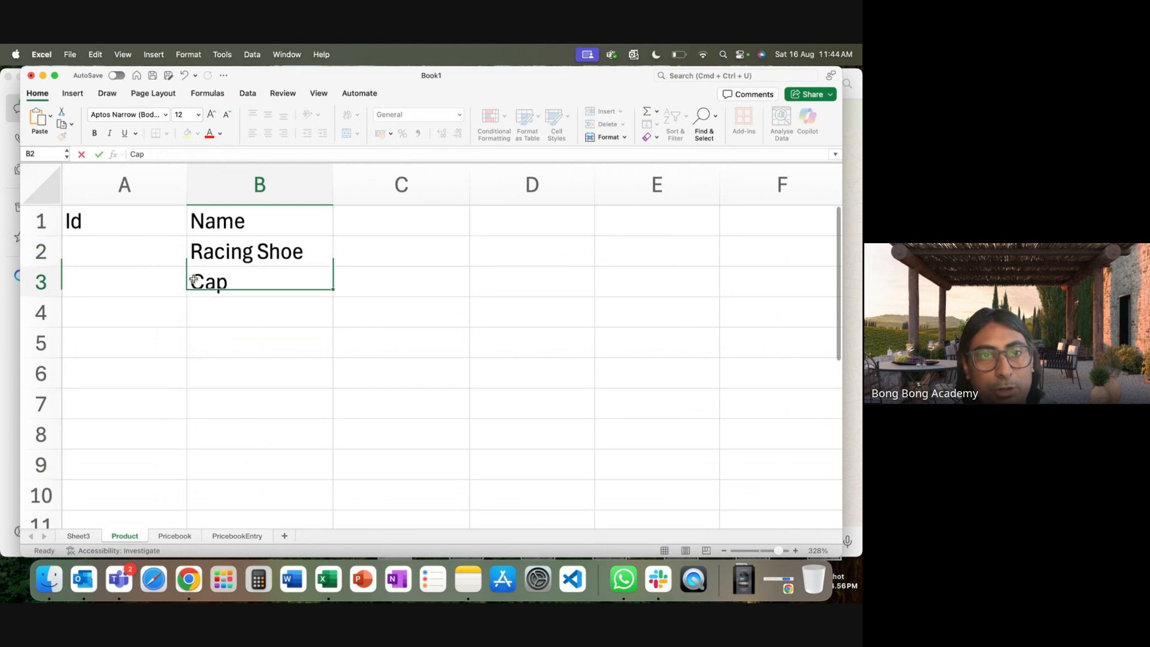
{"action": "double_click", "coordinate": [195, 291]}
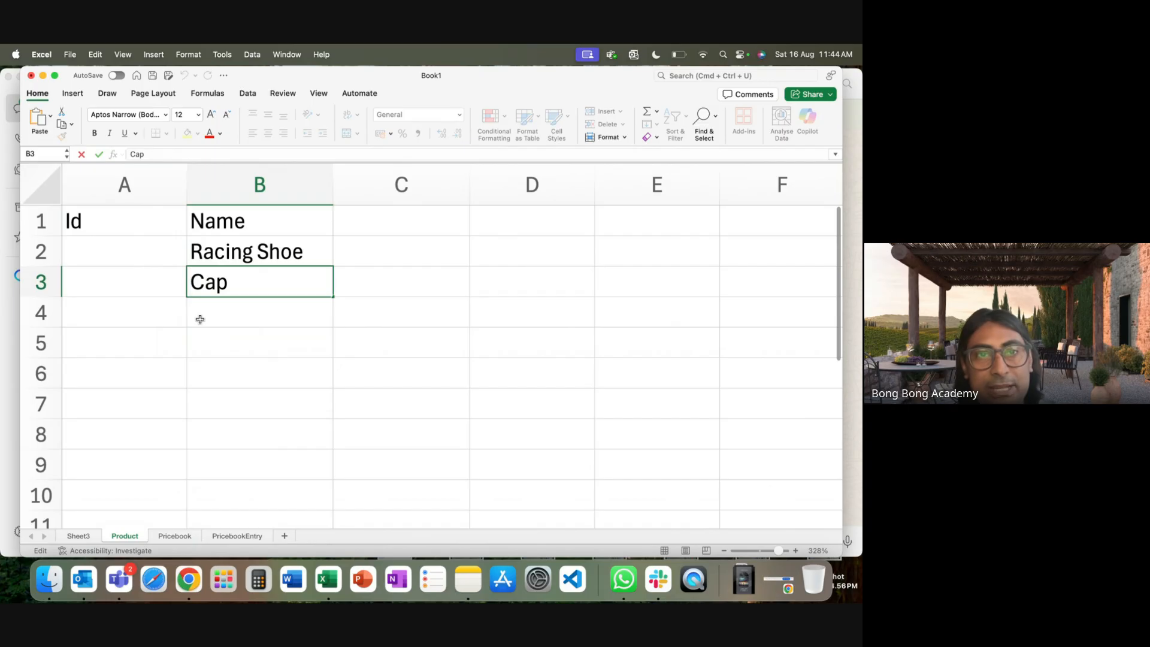
{"action": "type", "text": "Mart"}
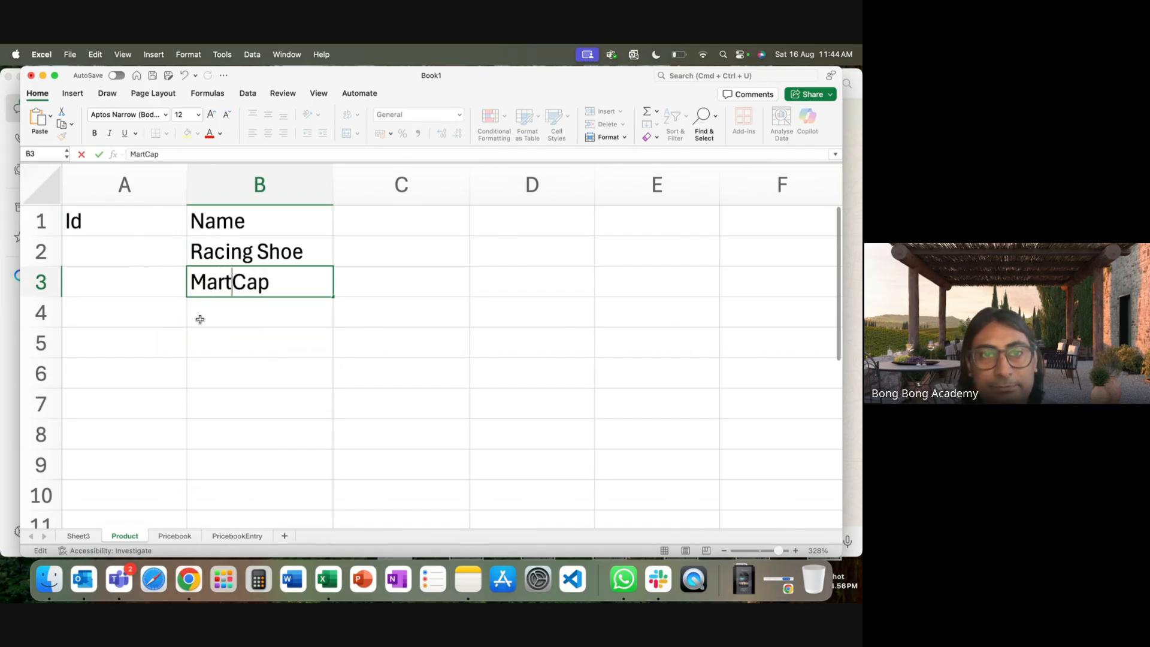
{"action": "key", "text": "BackSpace"}
{"action": "type", "text": "aton"}
{"action": "left_click", "coordinate": [221, 364]}
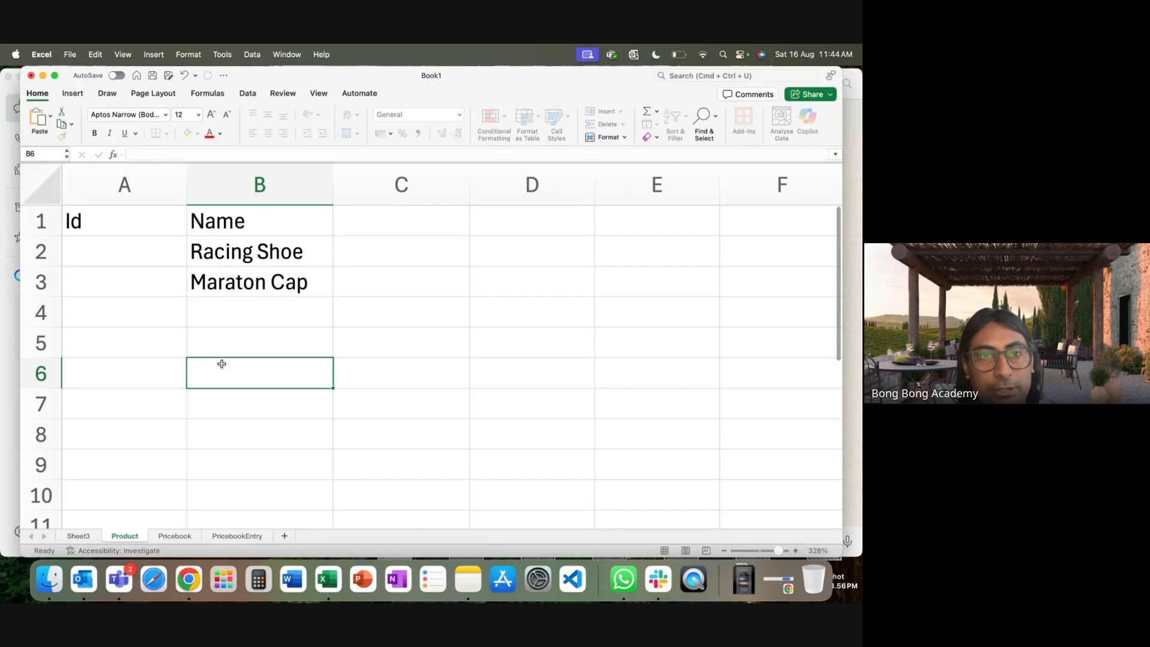
Enter Ids P1 and P2 in A2:A3 and autofit column A.
{"action": "left_click", "coordinate": [125, 257]}
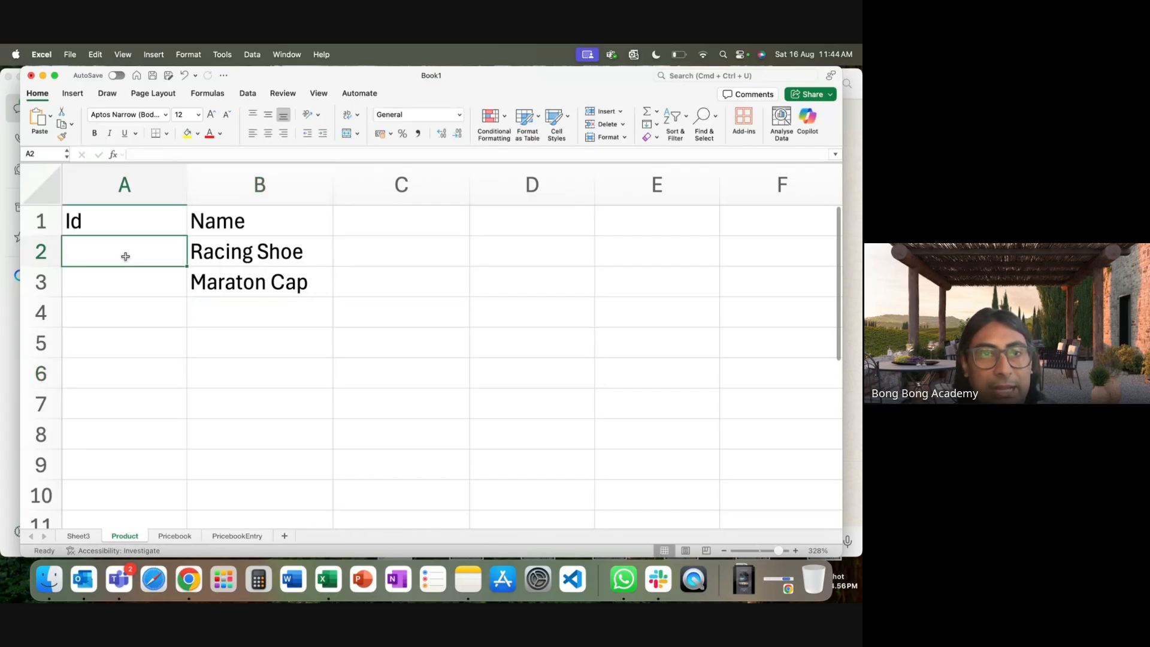
{"action": "type", "text": "P1"}
{"action": "left_click", "coordinate": [96, 276]}
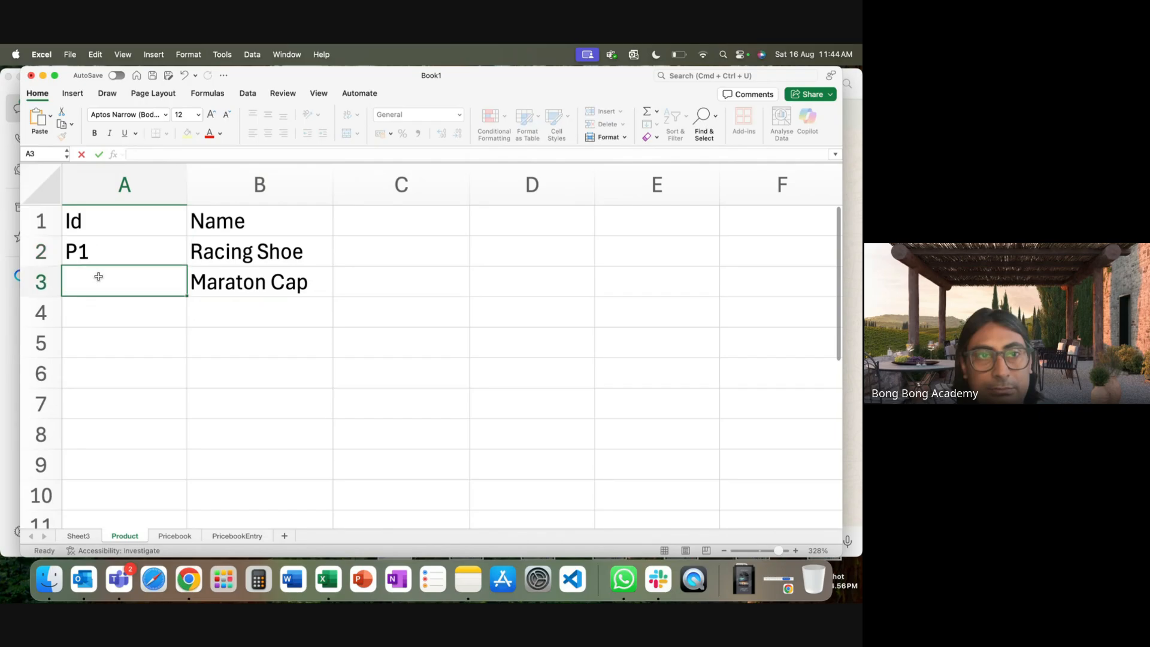
{"action": "type", "text": "p"}
{"action": "key", "text": "BackSpace"}
{"action": "type", "text": "P"}
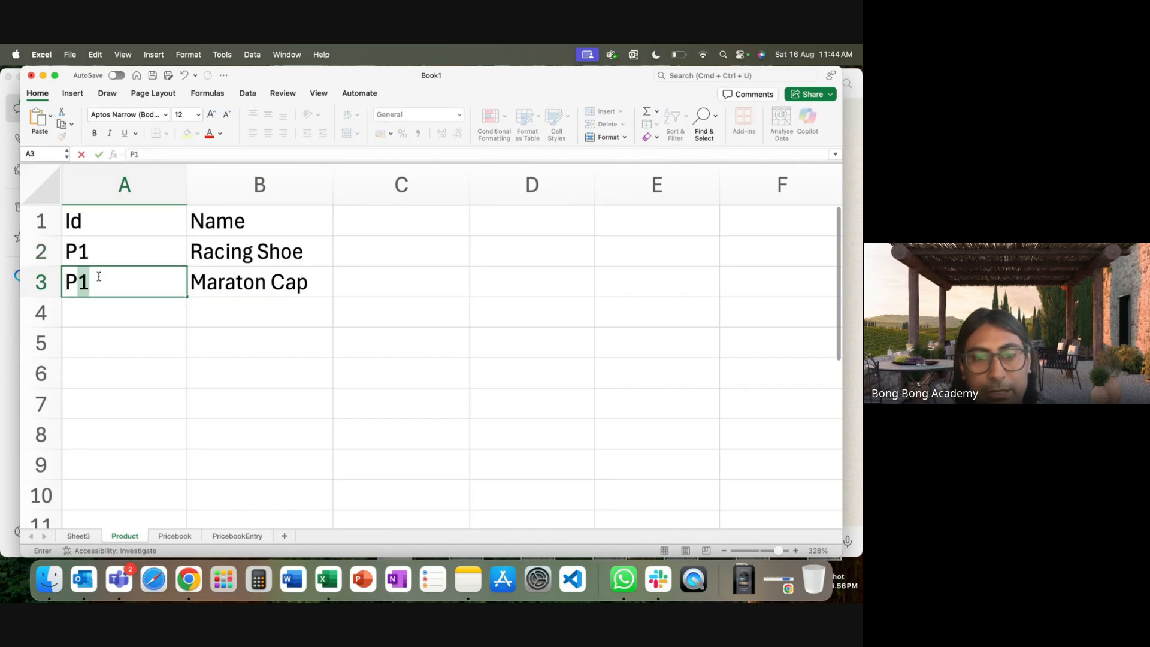
{"action": "type", "text": "2"}
{"action": "left_click", "coordinate": [115, 339]}
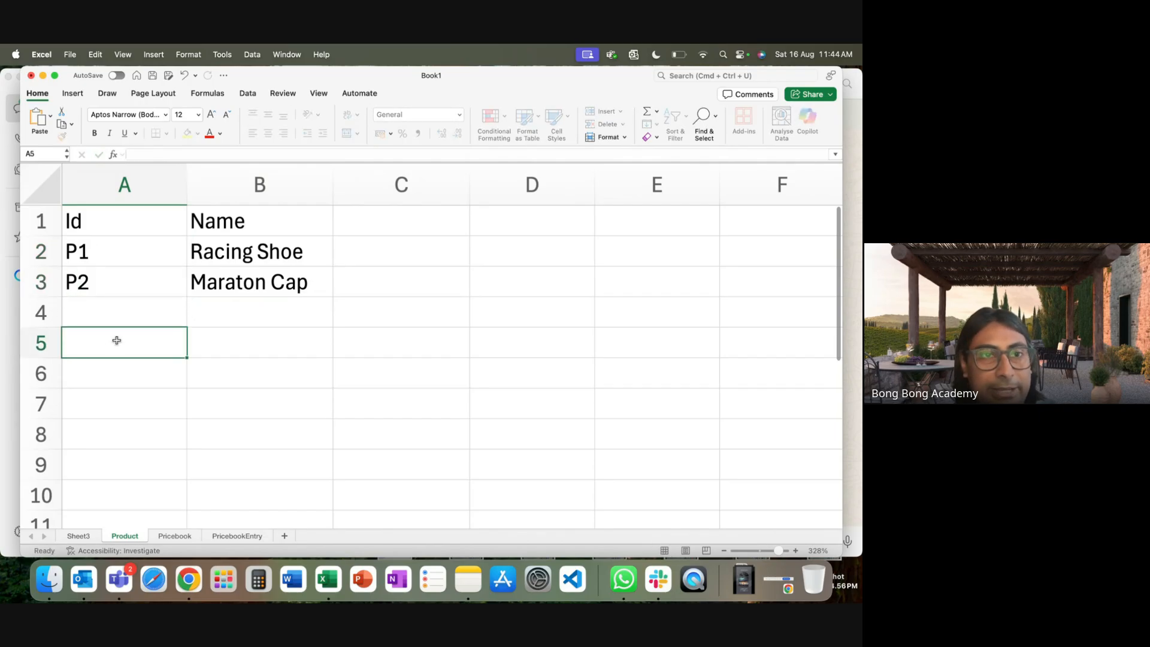
{"action": "left_click_drag", "start_coordinate": [187, 201], "coordinate": [188, 201]}
{"action": "double_click", "coordinate": [188, 201]}
{"action": "left_click", "coordinate": [193, 318]}
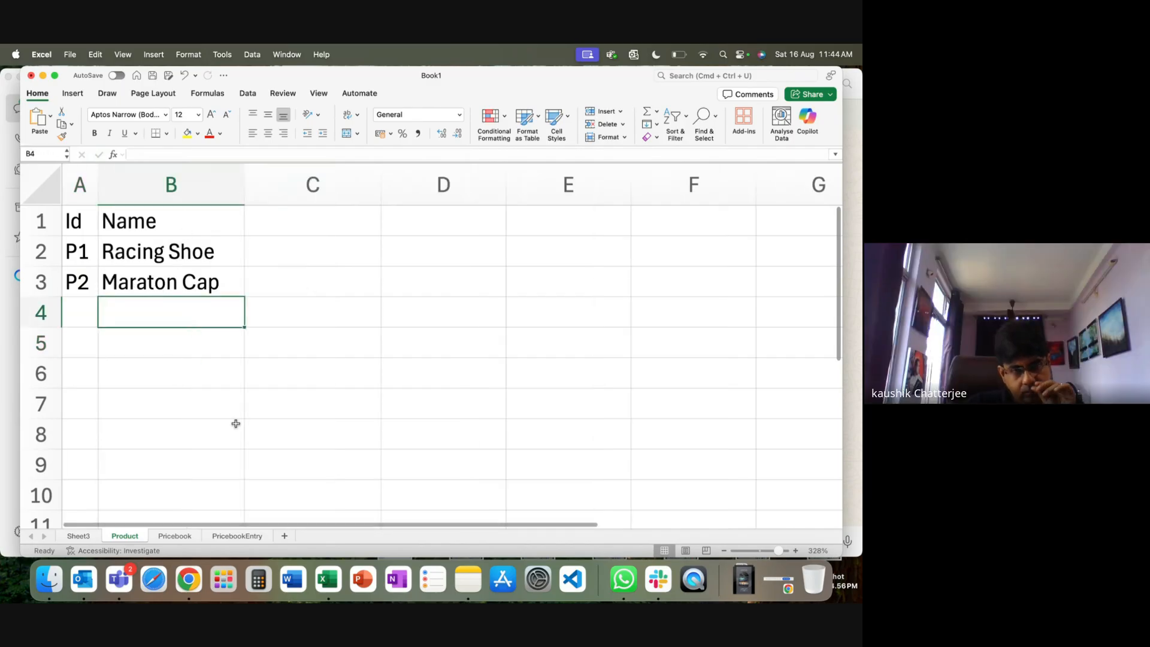
{"action": "left_click", "coordinate": [169, 537]}
Enter Ids PB1 and PB2 in A2:A3 with names IN and US in B2:B3.
{"action": "left_click", "coordinate": [113, 241]}
{"action": "type", "text": "P"}
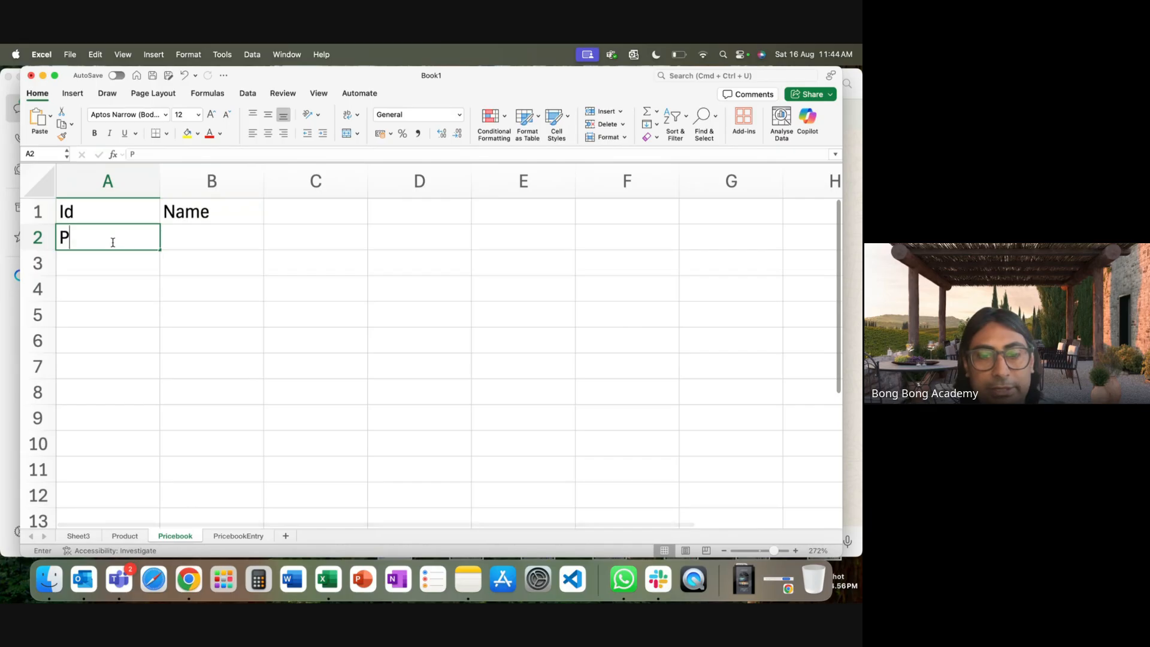
{"action": "type", "text": "B1"}
{"action": "left_click", "coordinate": [97, 267]}
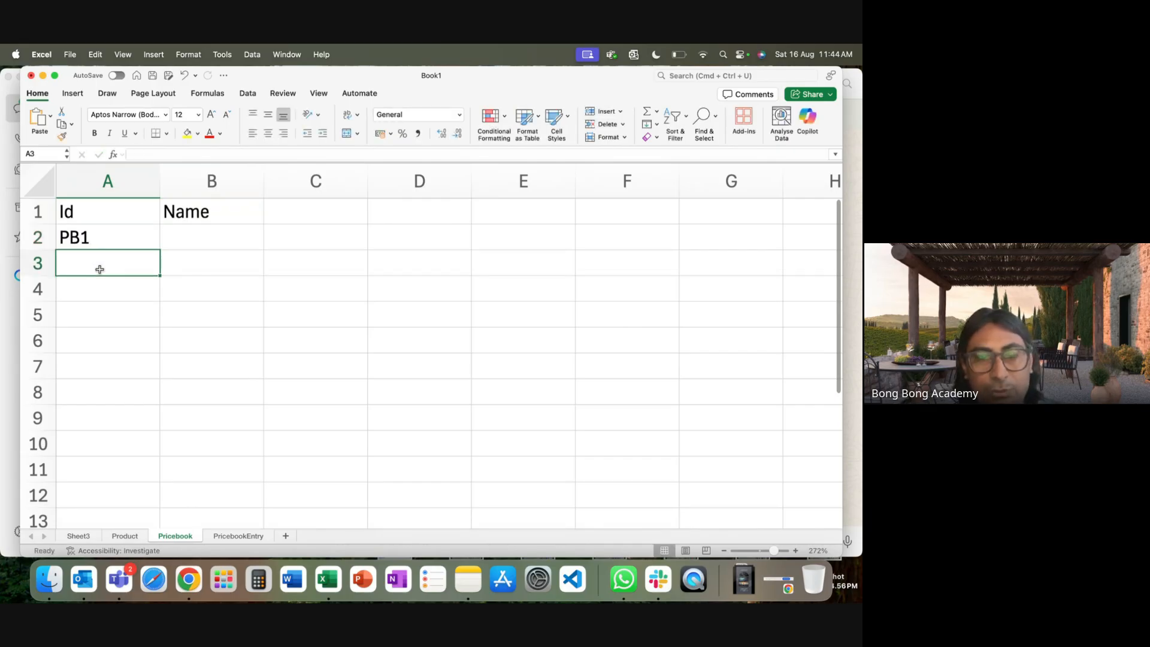
{"action": "type", "text": "PB2"}
{"action": "left_click", "coordinate": [108, 315]}
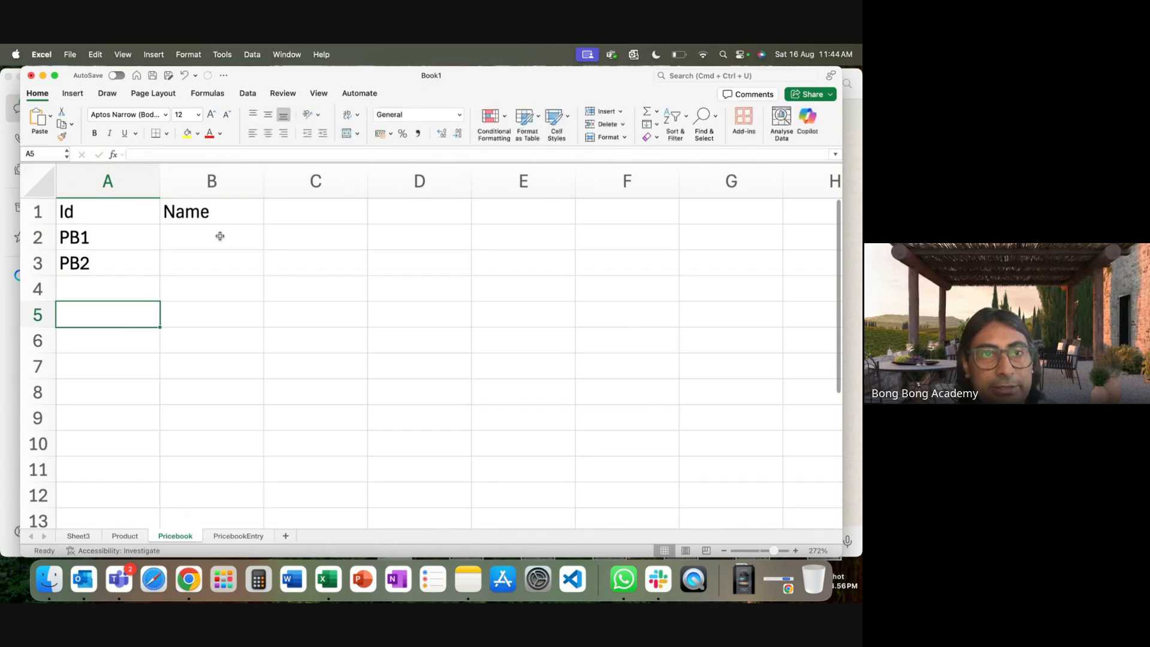
{"action": "left_click", "coordinate": [220, 237]}
{"action": "type", "text": "IN"}
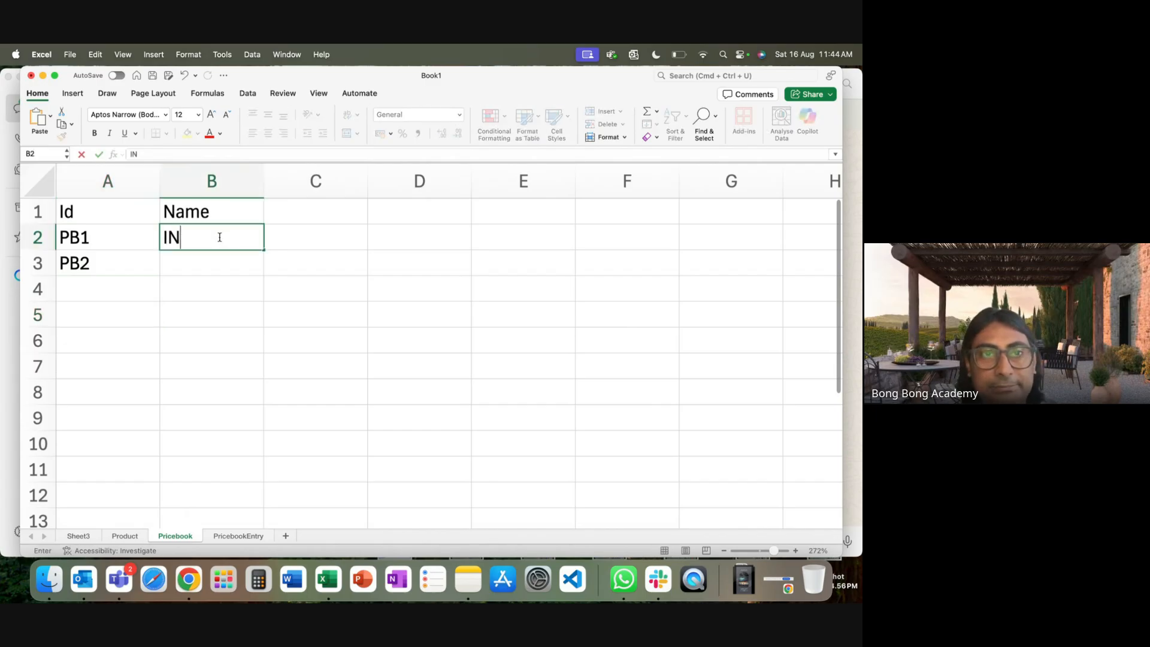
{"action": "left_click", "coordinate": [198, 256]}
{"action": "type", "text": "US"}
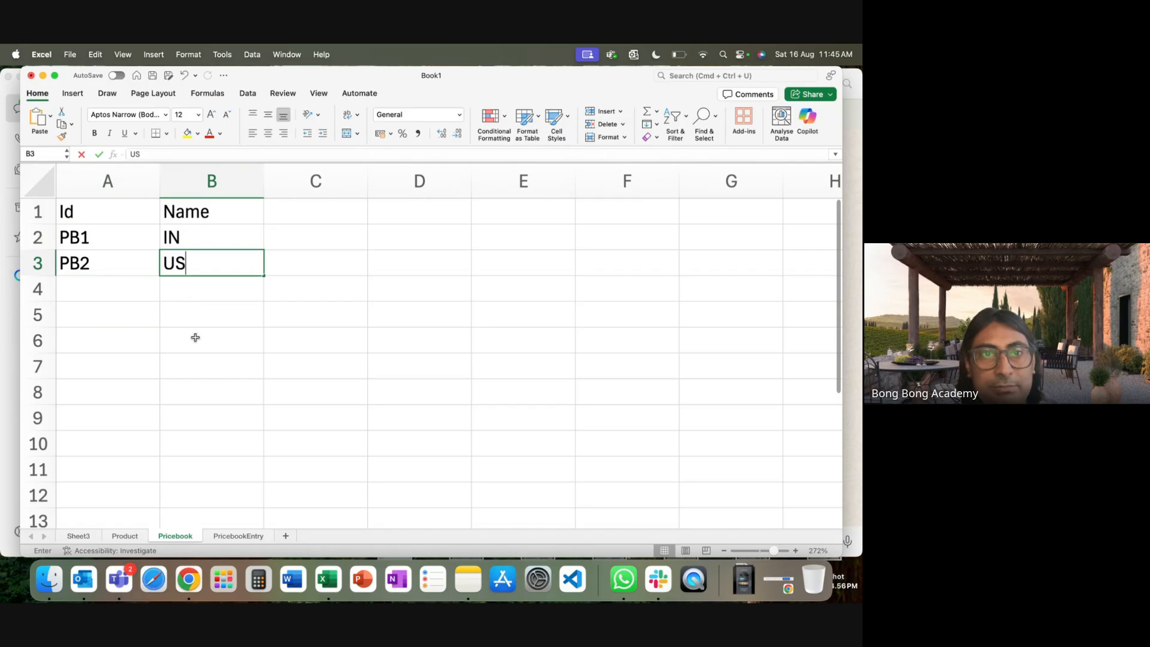
{"action": "left_click", "coordinate": [195, 338]}
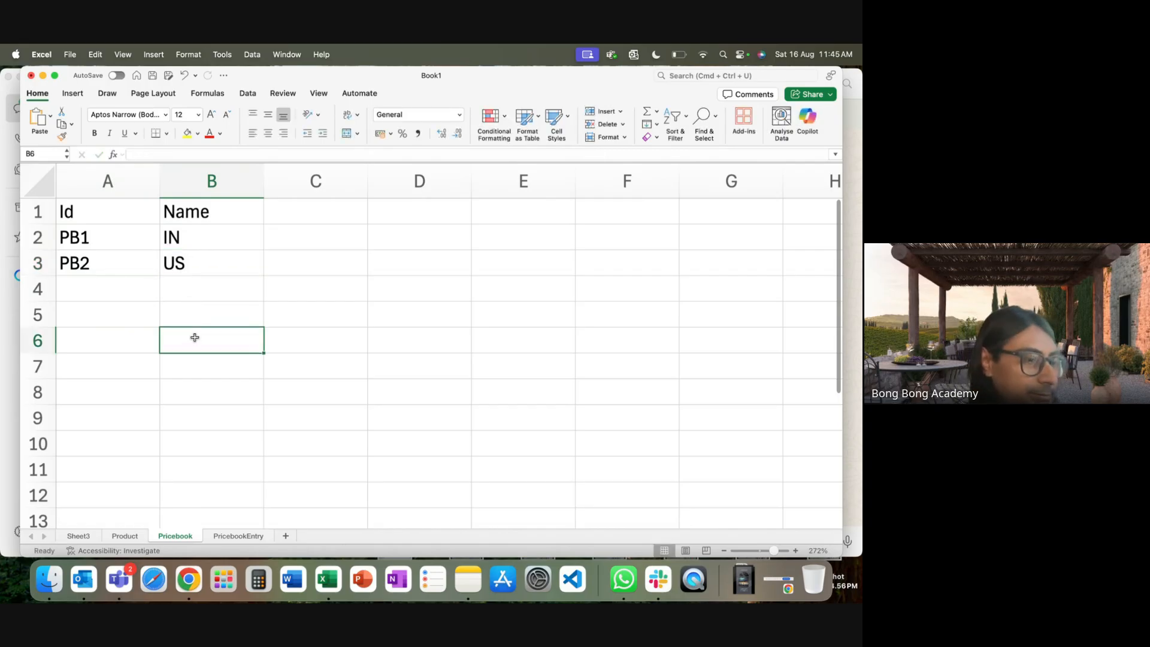
On the PricebookEntry sheet, enter the headers Id and Name in B16:C16.
{"action": "left_click", "coordinate": [236, 537]}
{"action": "left_click", "coordinate": [146, 238]}
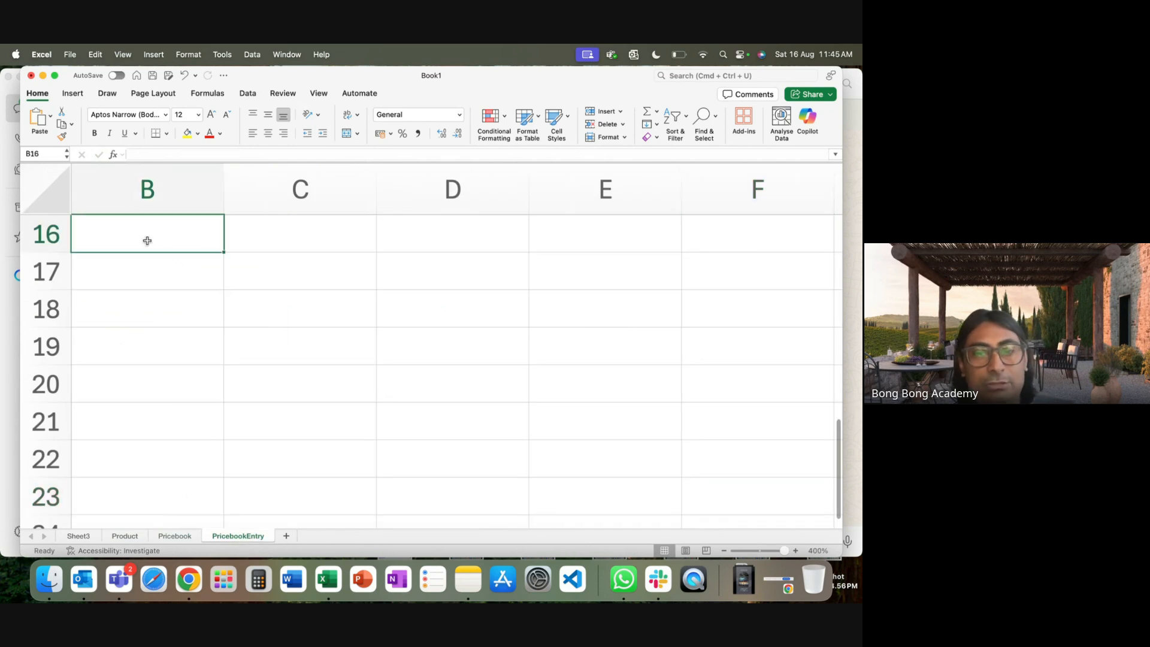
{"action": "type", "text": "Id"}
{"action": "key", "text": "Tab"}
{"action": "type", "text": "Name"}
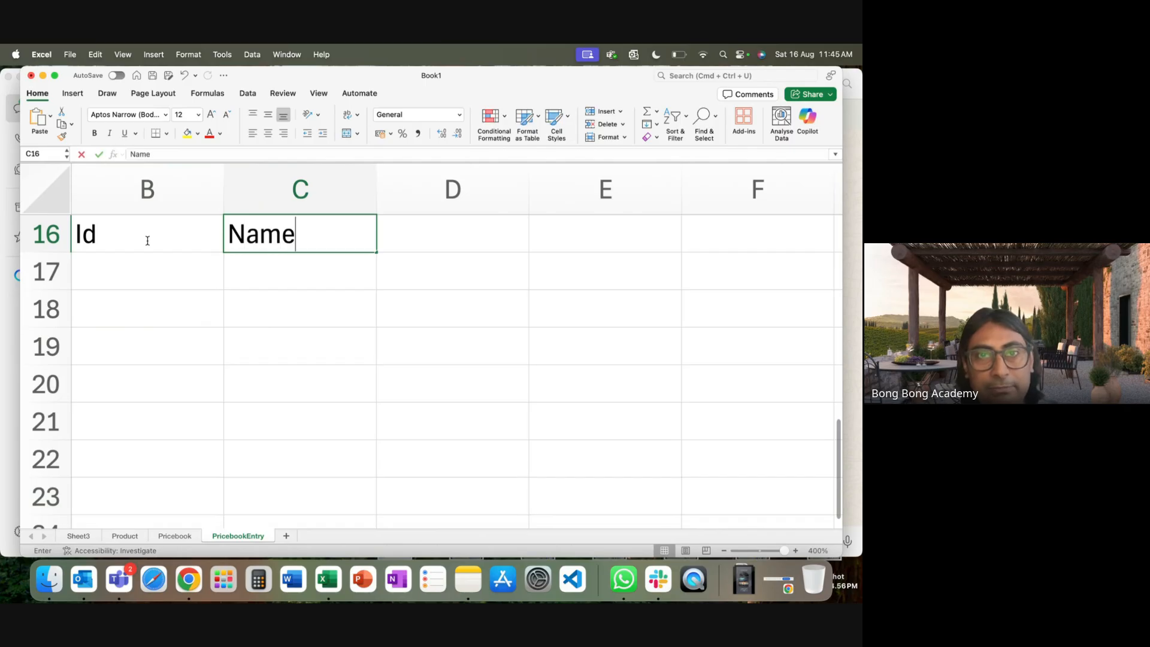
{"action": "key", "text": "Tab"}
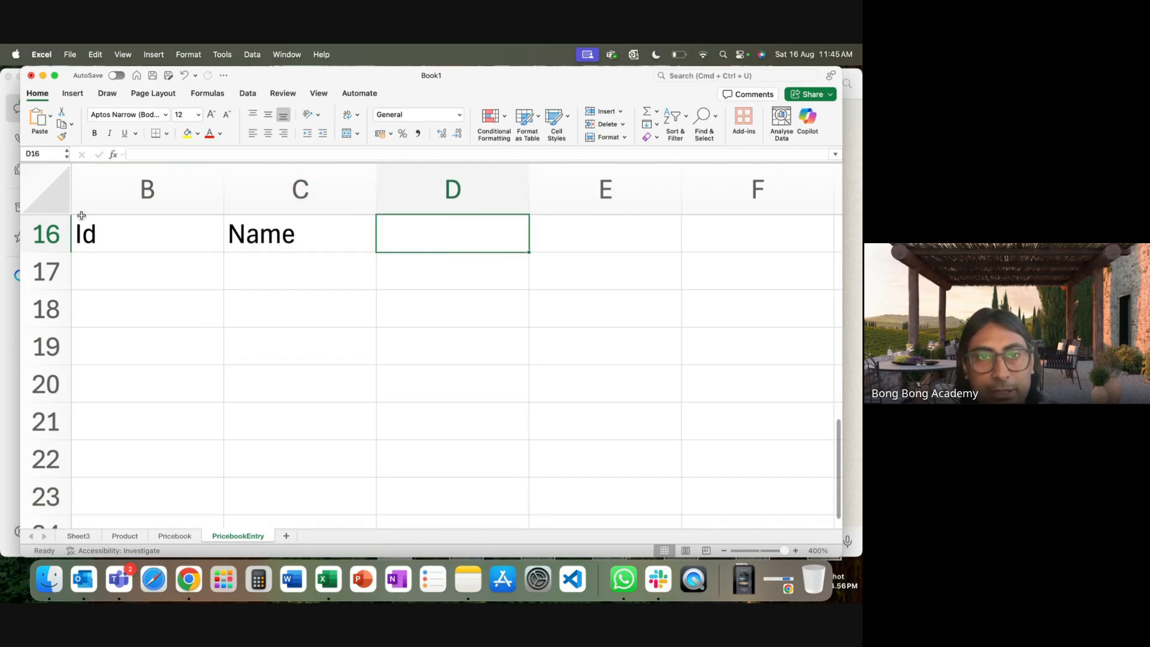
Autofit columns B and C to fit the Id and Name headers.
{"action": "left_click", "coordinate": [217, 197]}
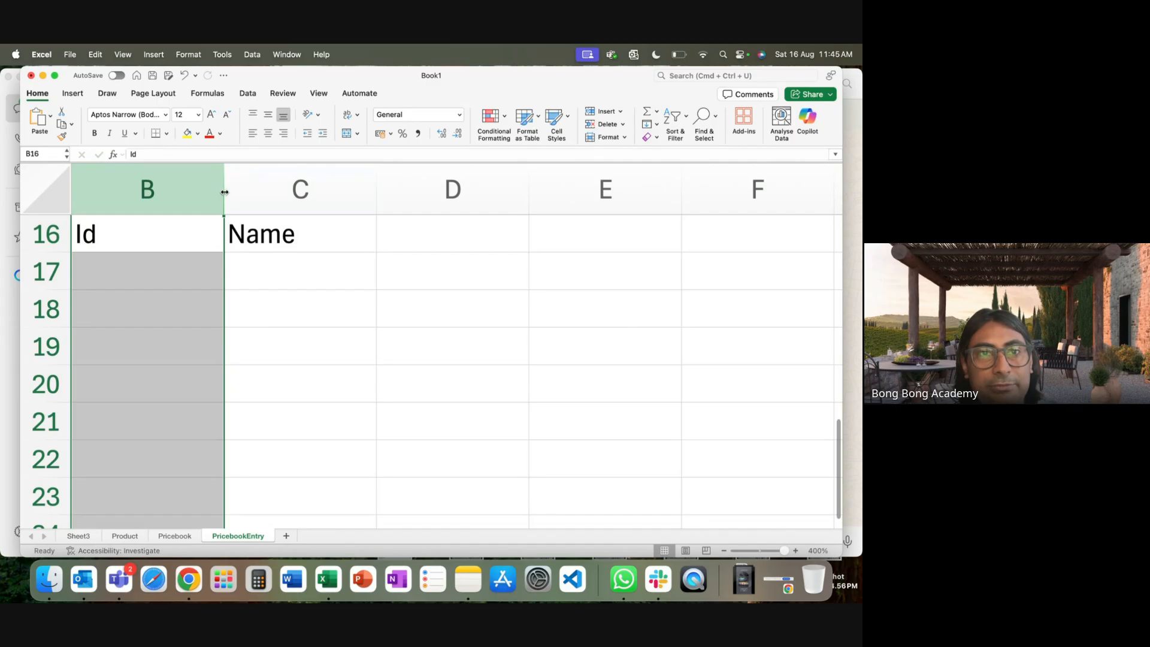
{"action": "double_click", "coordinate": [224, 192]}
{"action": "left_click", "coordinate": [321, 204]}
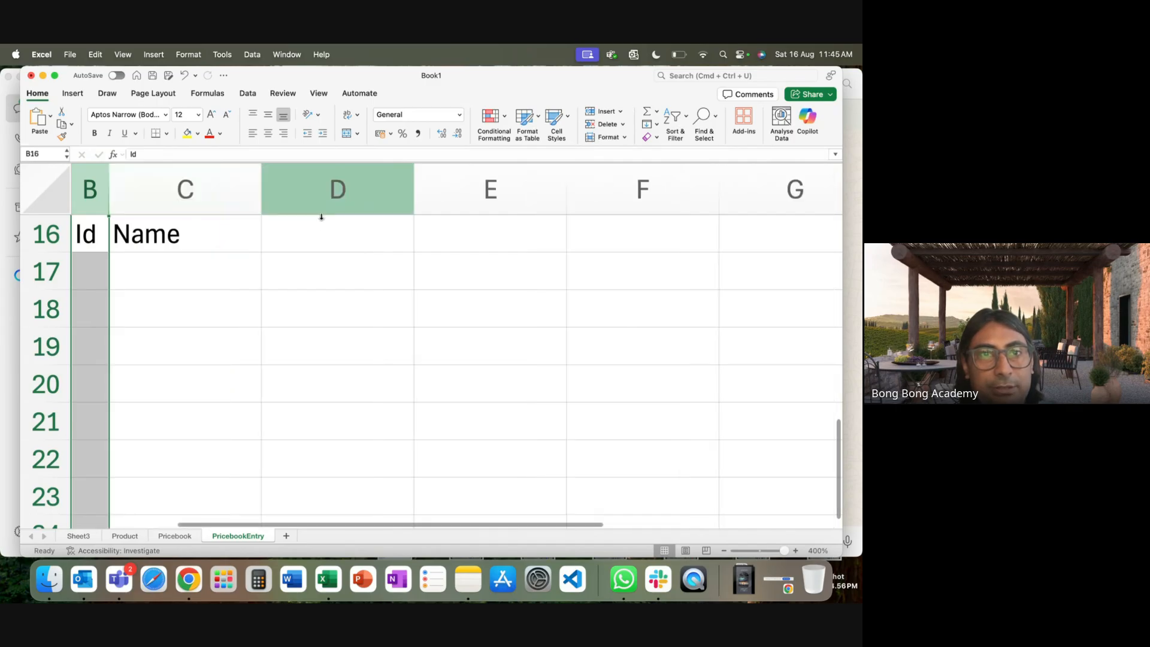
{"action": "double_click", "coordinate": [263, 203]}
Add the ProductID and PricebookID headers in D16:E16.
{"action": "left_click", "coordinate": [272, 238]}
{"action": "type", "text": "Or"}
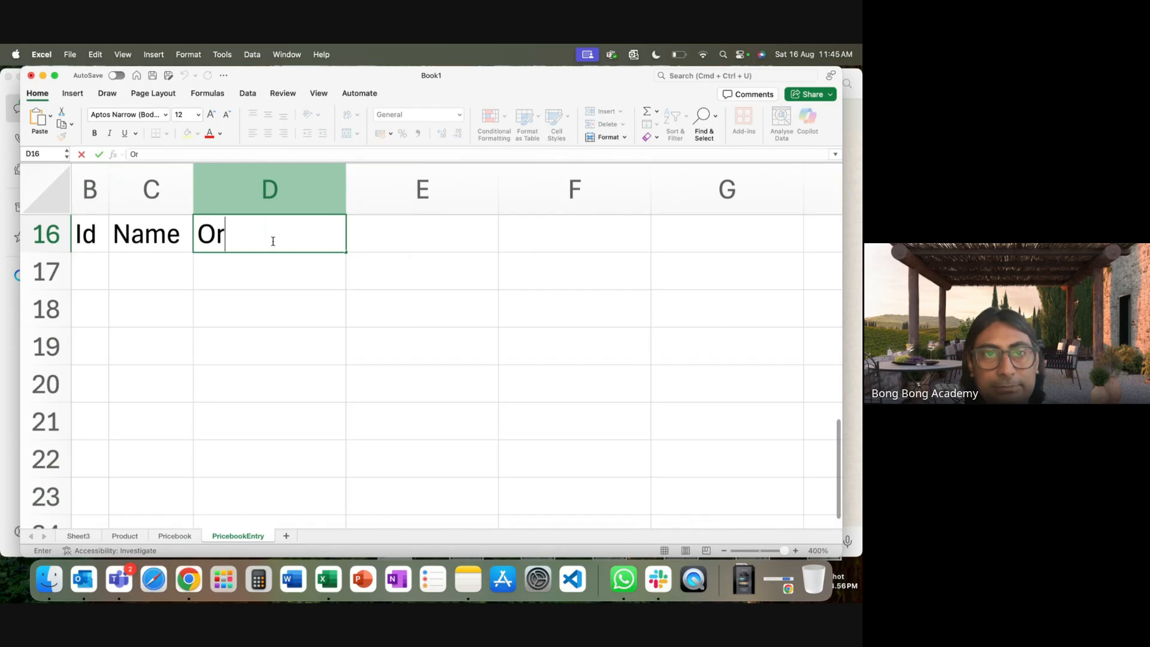
{"action": "key", "text": "BackSpace"}
{"action": "key", "text": "BackSpace"}
{"action": "type", "text": "Oro"}
{"action": "key", "text": "BackSpace"}
{"action": "key", "text": "BackSpace"}
{"action": "key", "text": "BackSpace"}
{"action": "type", "text": "Pr"}
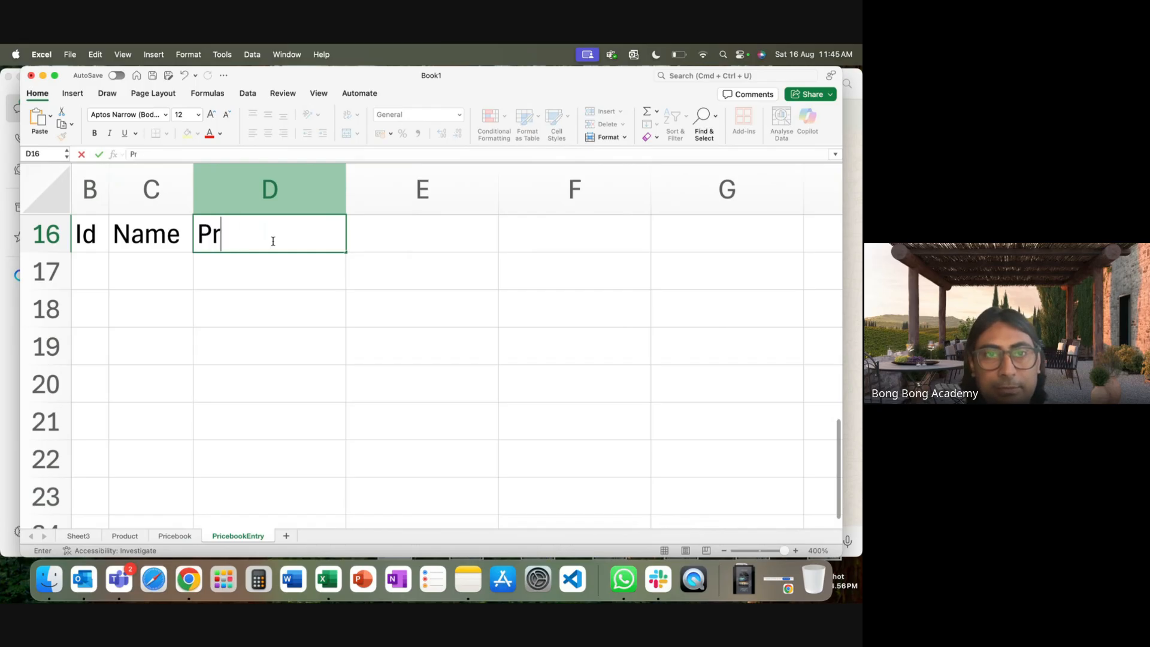
{"action": "type", "text": "oductID"}
{"action": "key", "text": "Tab"}
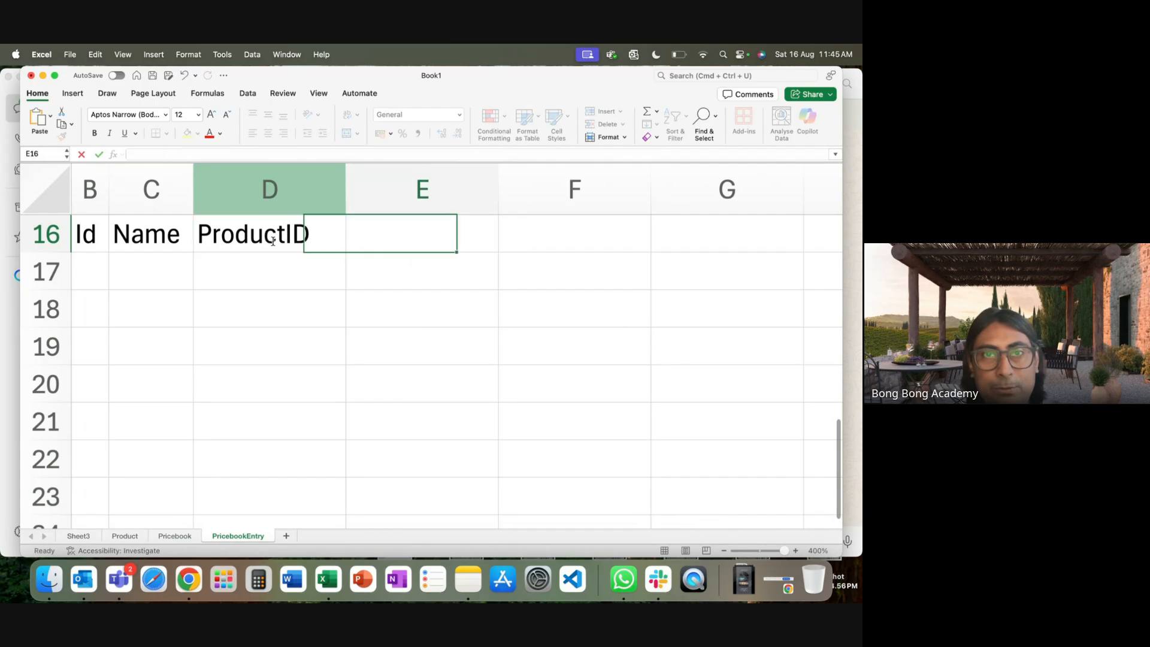
{"action": "type", "text": "Priceb"}
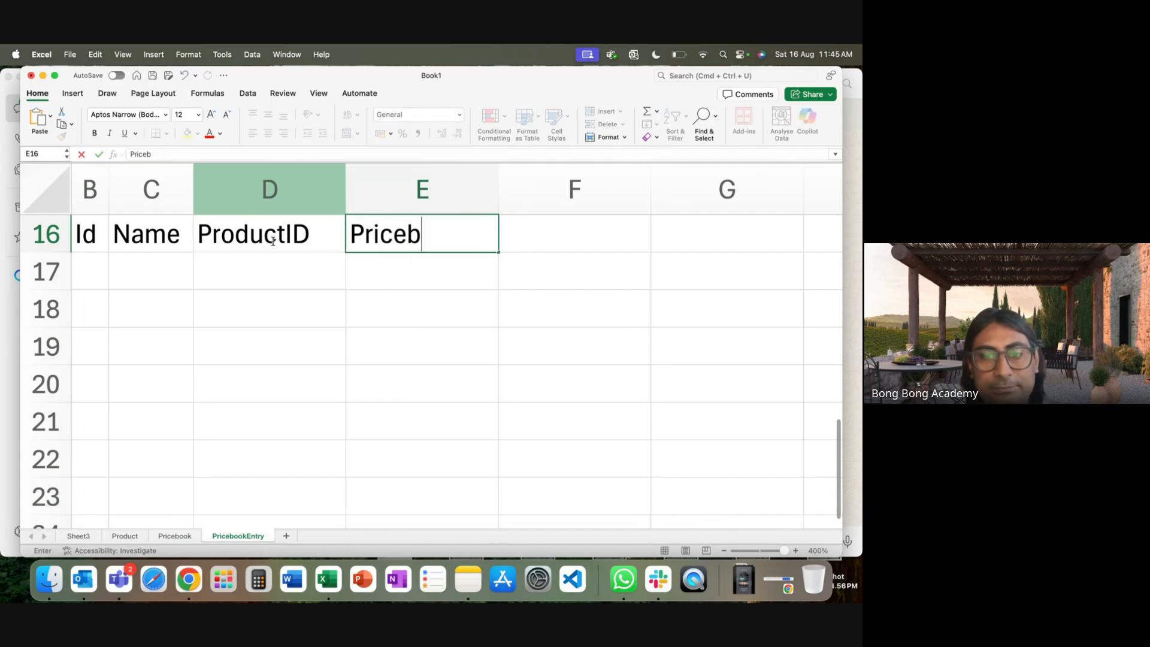
{"action": "type", "text": "ookID"}
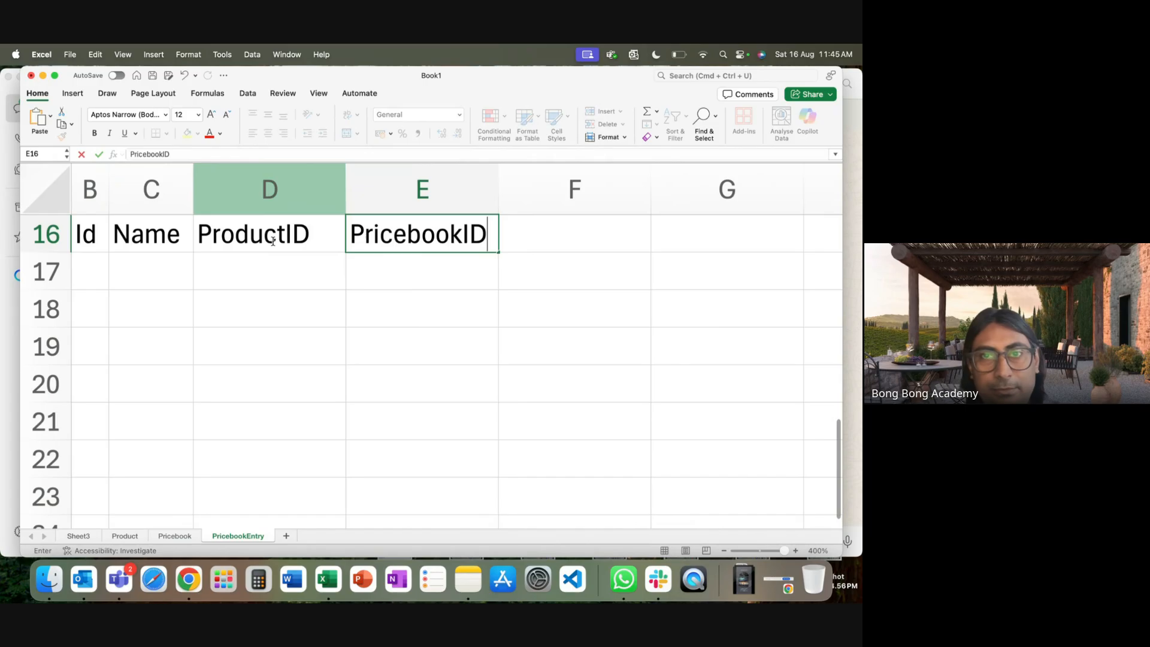
{"action": "left_click", "coordinate": [268, 277]}
Enter PBE1 in B17, widen column B, and copy it into B18.
{"action": "left_click", "coordinate": [89, 273]}
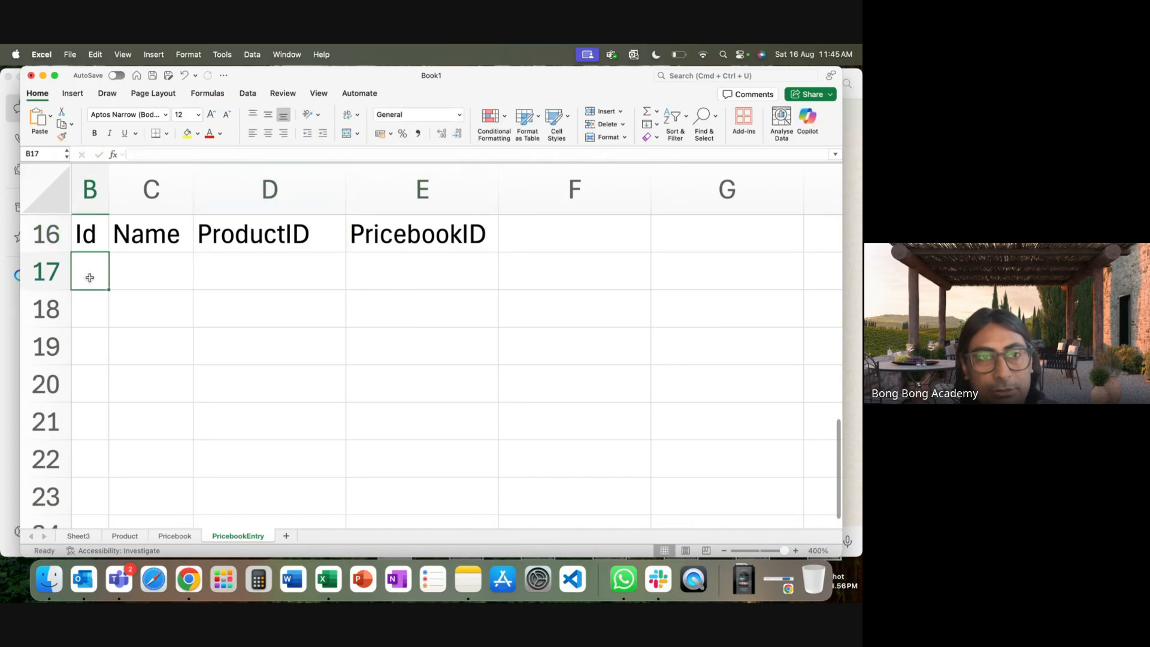
{"action": "type", "text": "PB"}
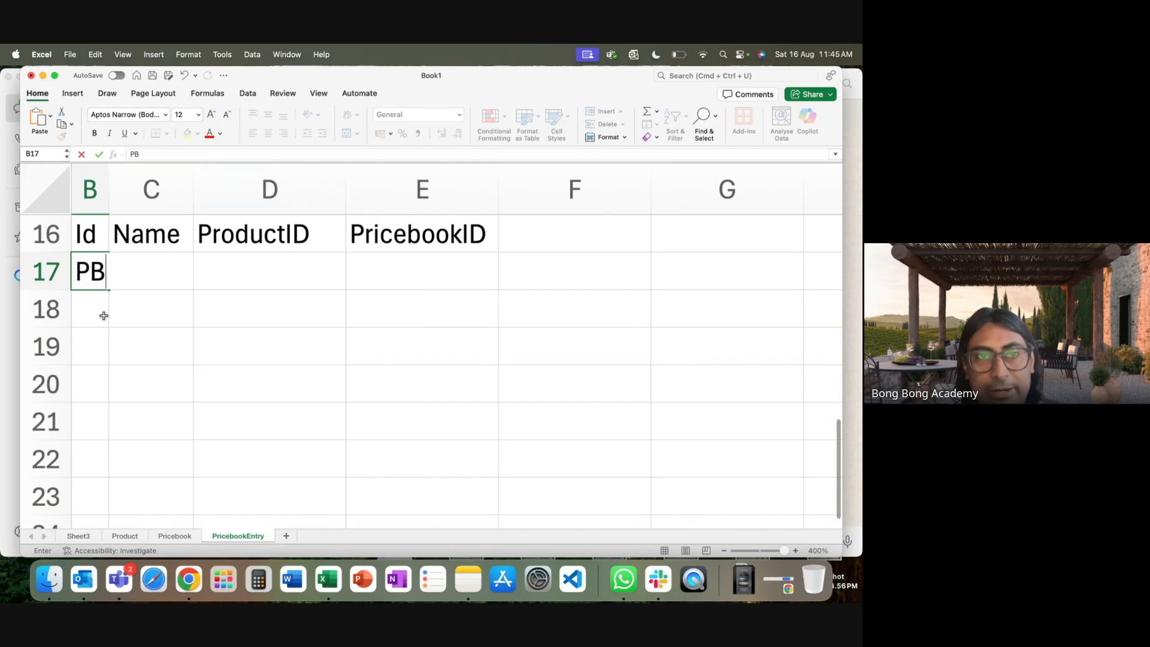
{"action": "type", "text": "E1"}
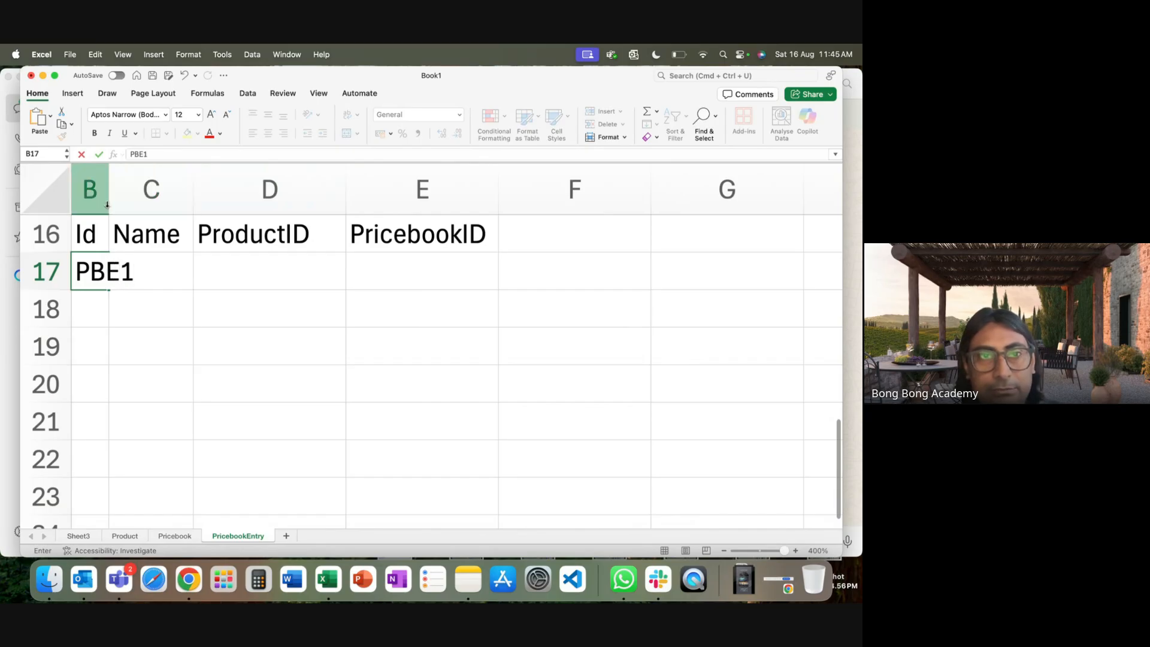
{"action": "double_click", "coordinate": [109, 189]}
{"action": "left_click", "coordinate": [105, 299]}
{"action": "left_click", "coordinate": [105, 273]}
{"action": "key", "text": "super+c"}
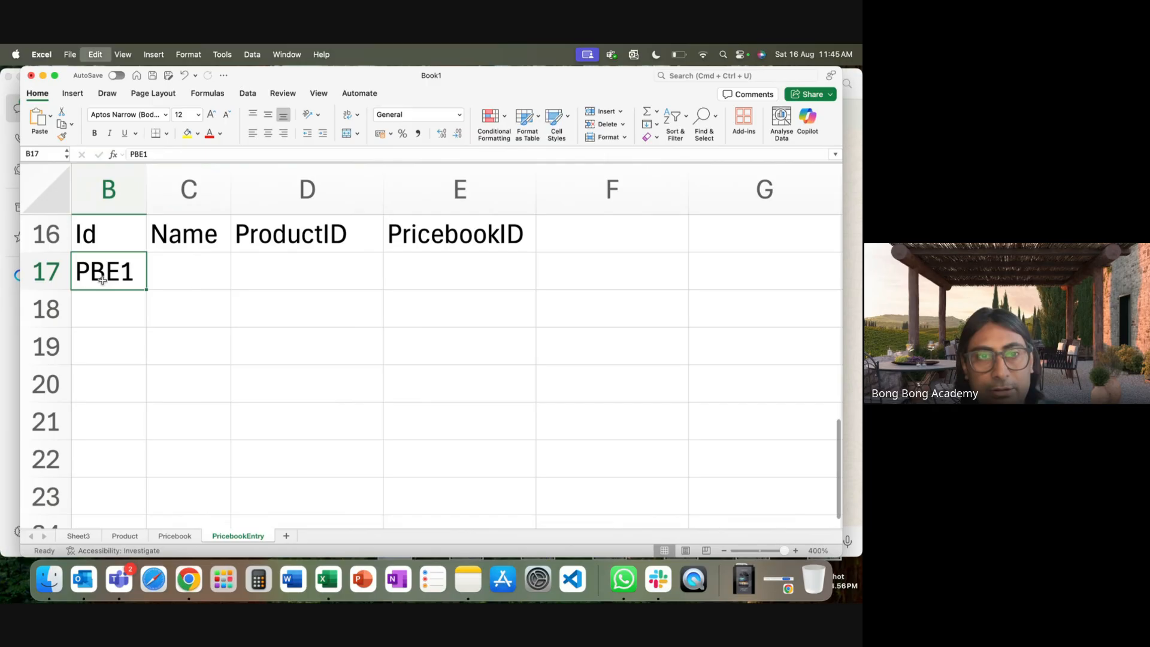
{"action": "left_click", "coordinate": [106, 312]}
{"action": "key", "text": "super+v"}
Change B18 to PBE2 and fill the Id series down to PBE4.
{"action": "double_click", "coordinate": [140, 311]}
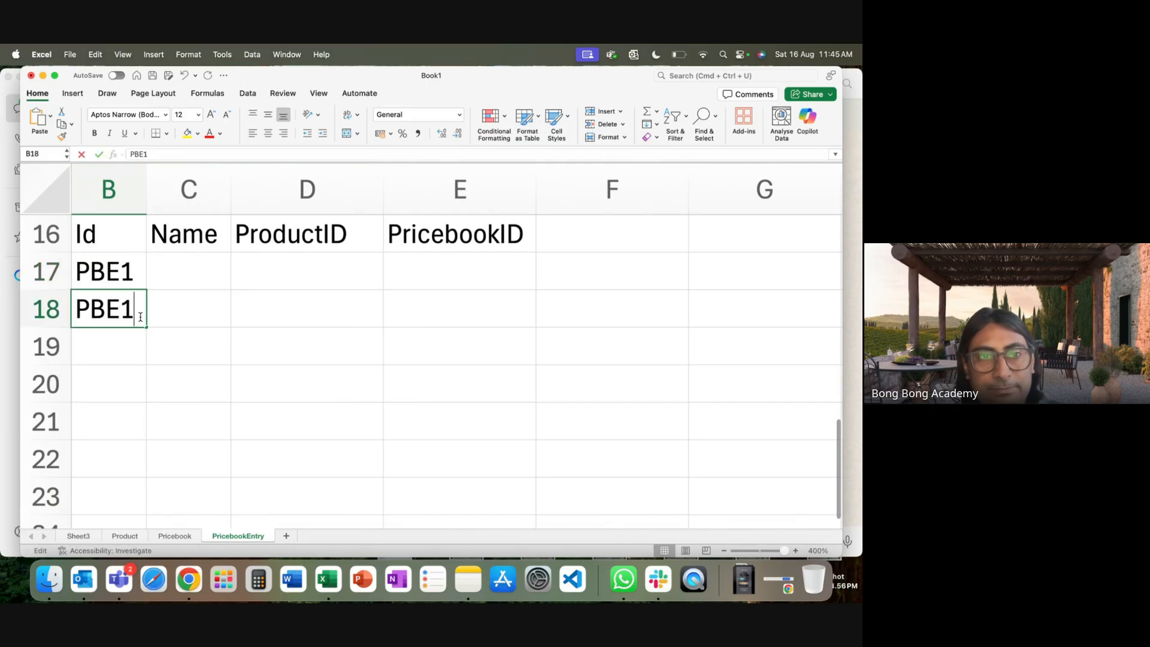
{"action": "type", "text": "="}
{"action": "key", "text": "BackSpace"}
{"action": "key", "text": "BackSpace"}
{"action": "type", "text": "2"}
{"action": "left_click_drag", "start_coordinate": [136, 272], "coordinate": [149, 386]}
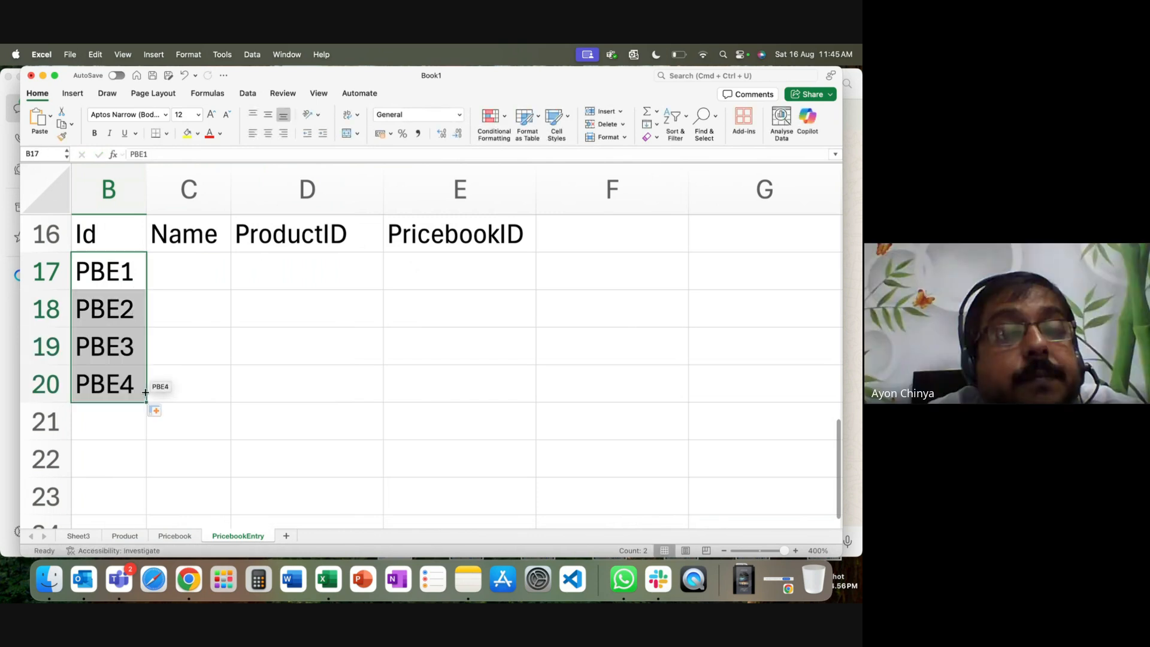
{"action": "left_click", "coordinate": [224, 415]}
Widen column C and enter names Shoe-In, Shoe-US, Cap-In, Cap-US in C17:C20.
{"action": "left_click", "coordinate": [200, 272]}
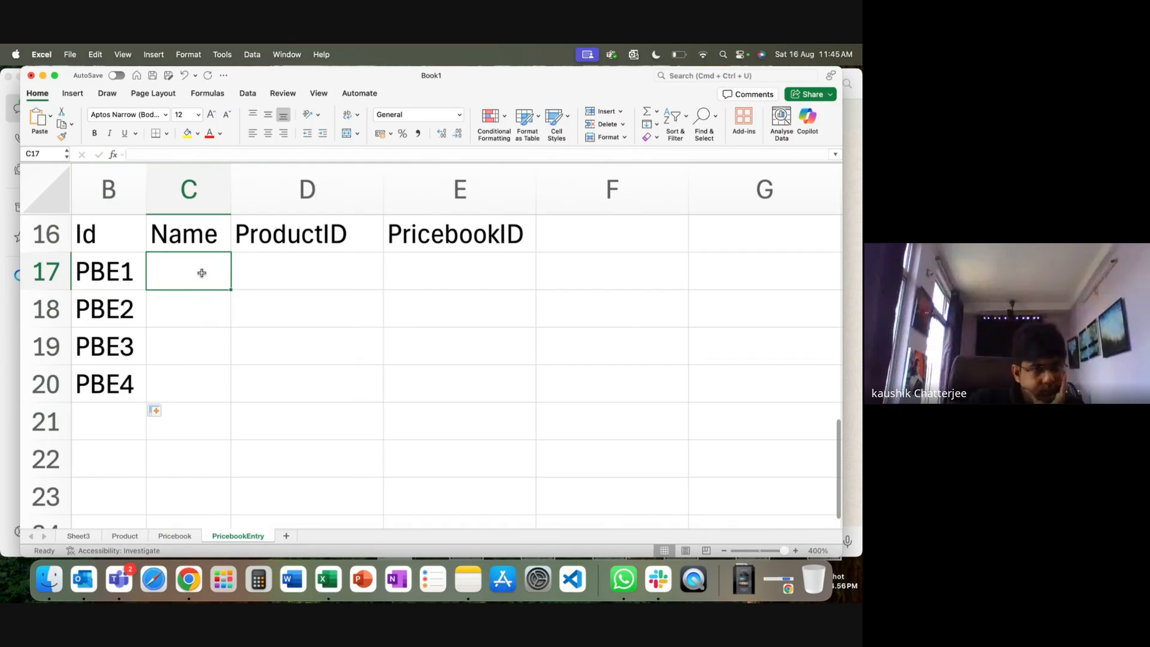
{"action": "left_click_drag", "start_coordinate": [232, 213], "coordinate": [294, 213]}
{"action": "type", "text": "Shoe-In"}
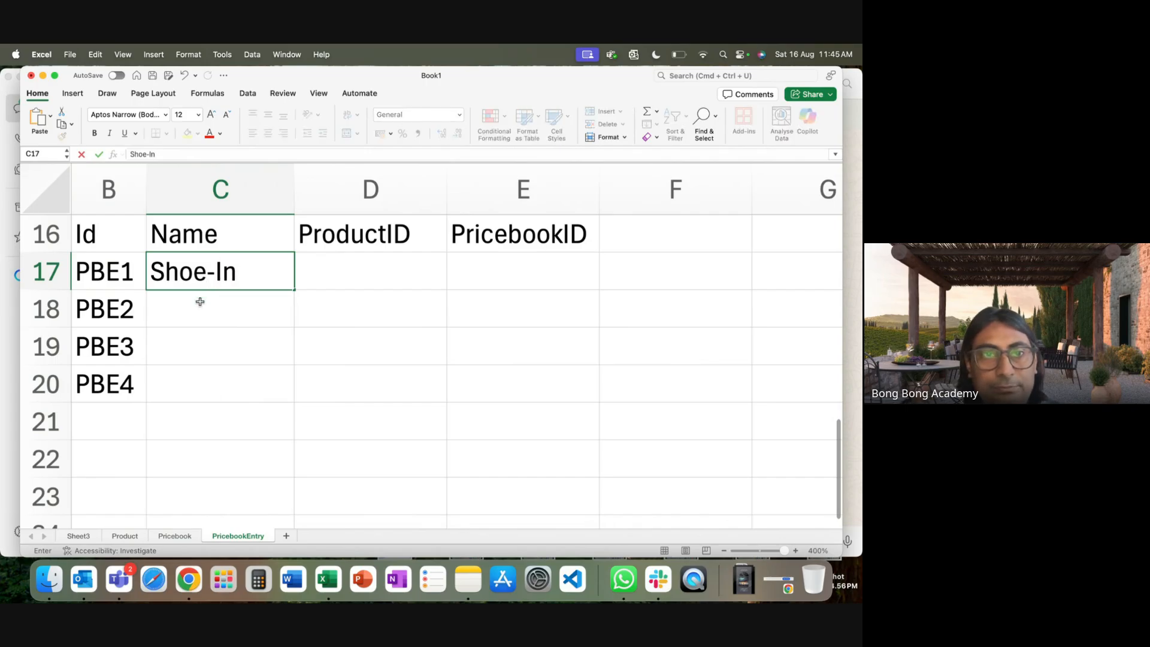
{"action": "key", "text": "Return"}
{"action": "type", "text": "Shoe-US"}
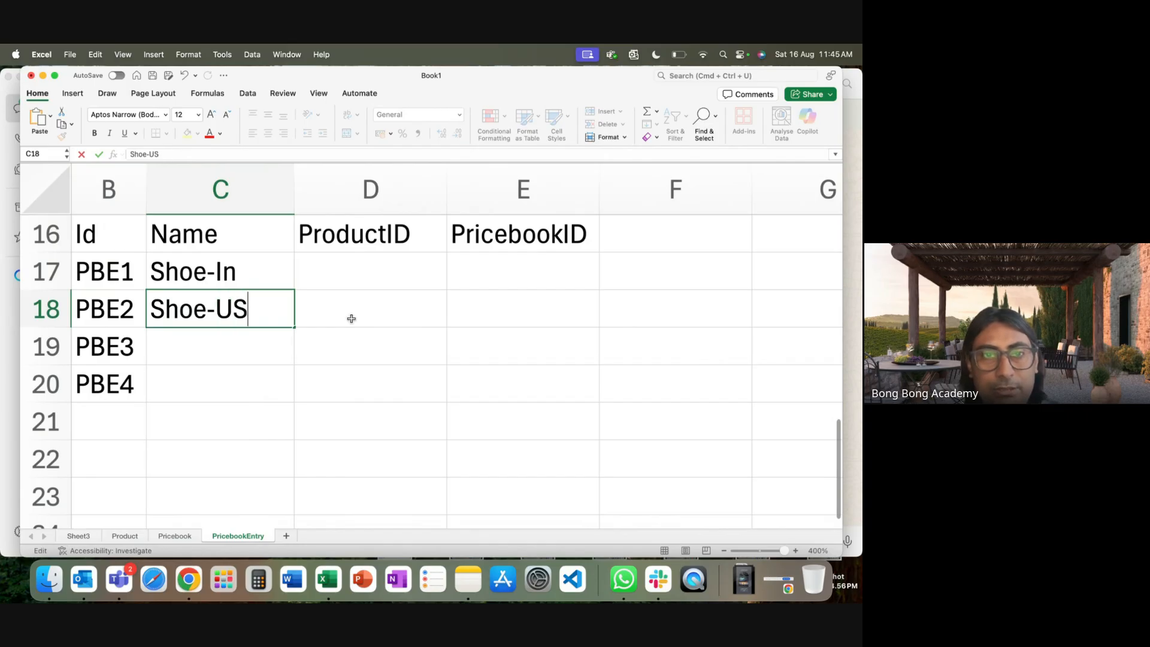
{"action": "key", "text": "Return"}
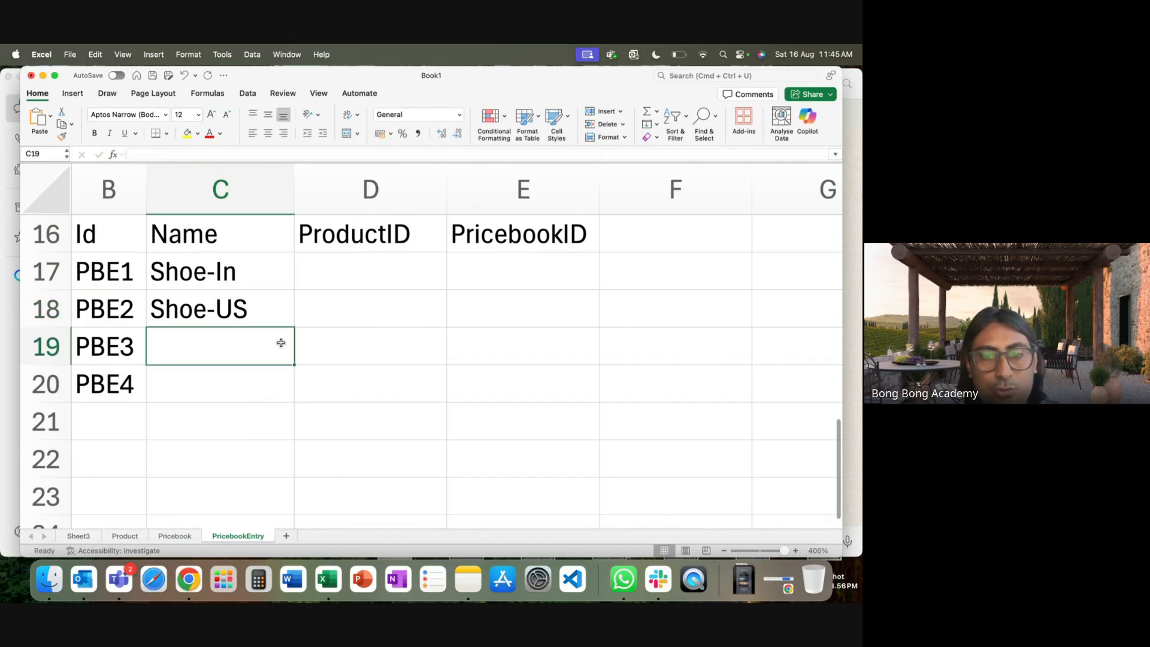
{"action": "type", "text": "S"}
{"action": "key", "text": "BackSpace"}
{"action": "type", "text": "Cap-"}
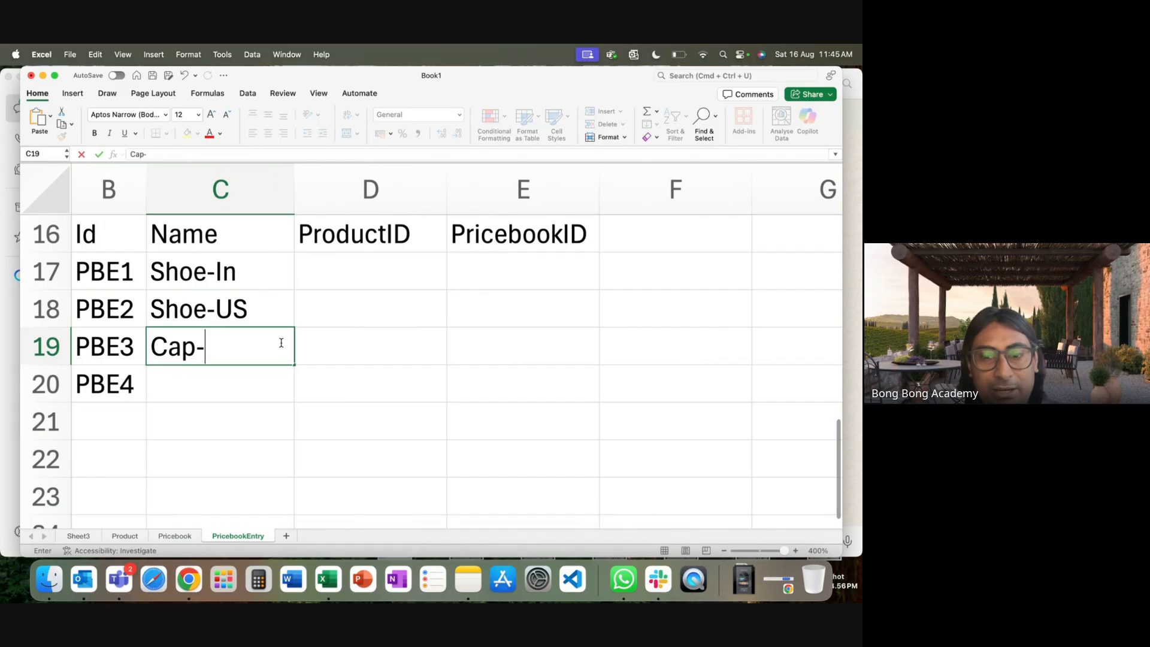
{"action": "type", "text": "In"}
{"action": "key", "text": "Return"}
{"action": "type", "text": "Ca"}
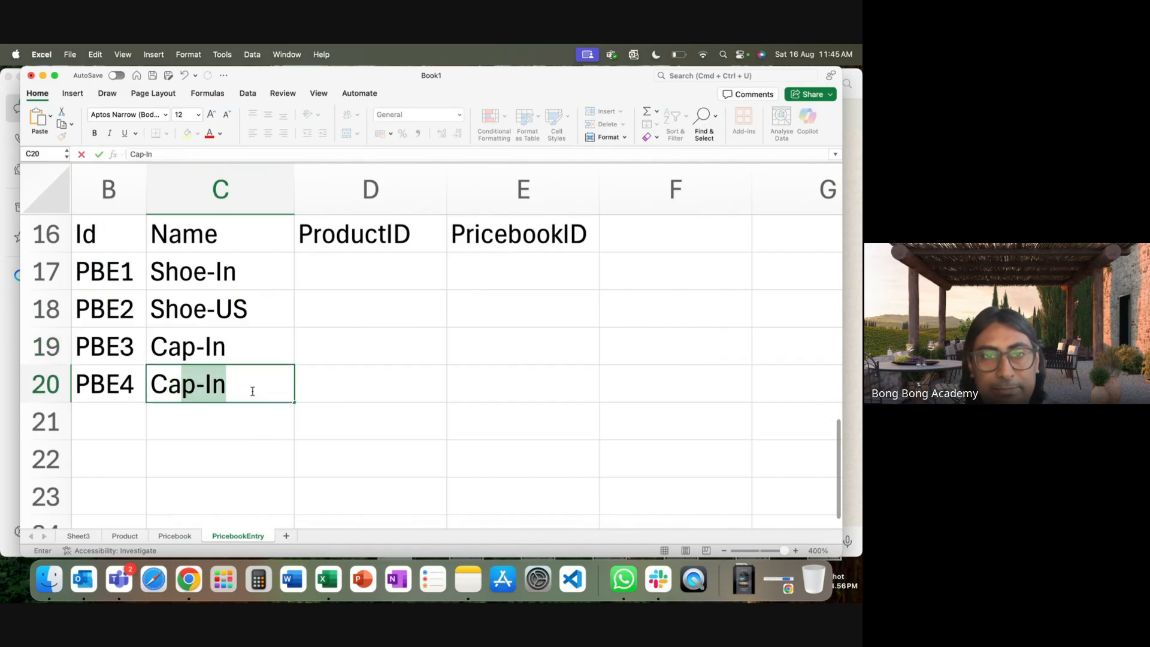
{"action": "type", "text": "p-"}
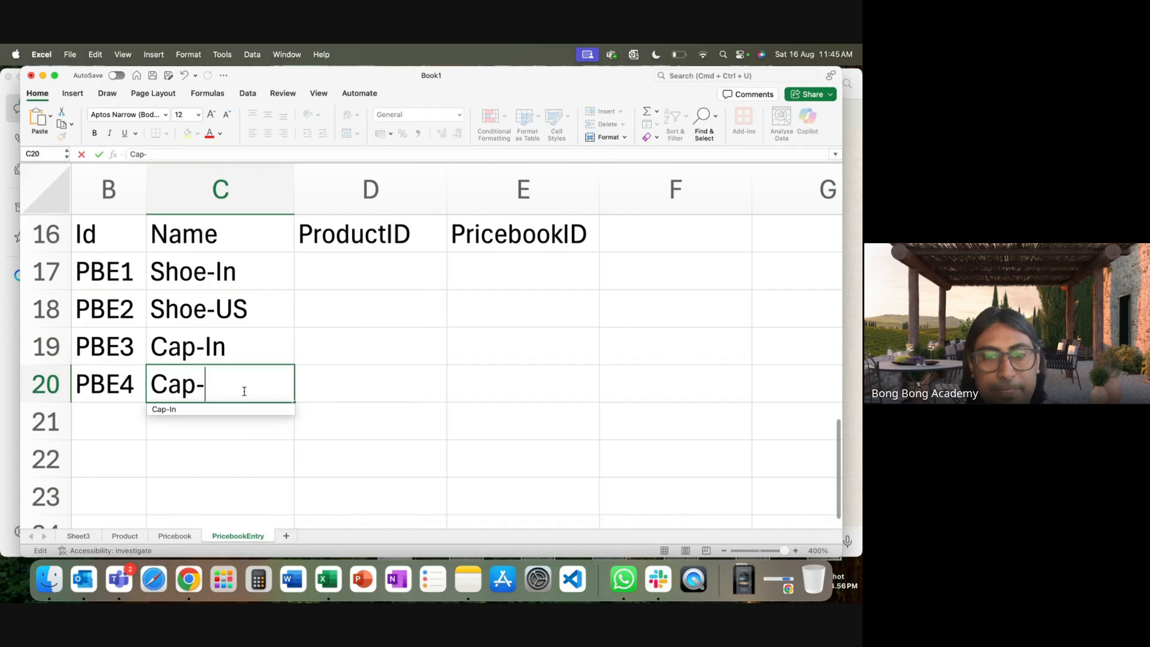
{"action": "type", "text": "US"}
{"action": "left_click", "coordinate": [375, 272]}
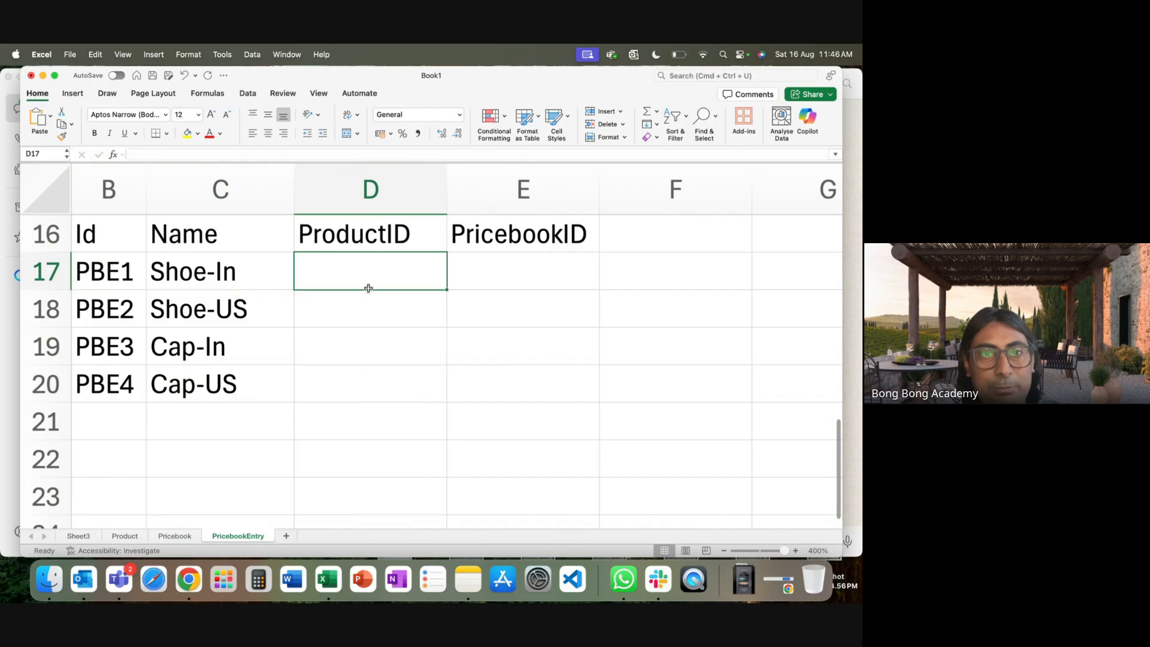
Link ProductID cells D17 and D18 to Product sheet cell A2 (P1).
{"action": "left_click", "coordinate": [78, 536]}
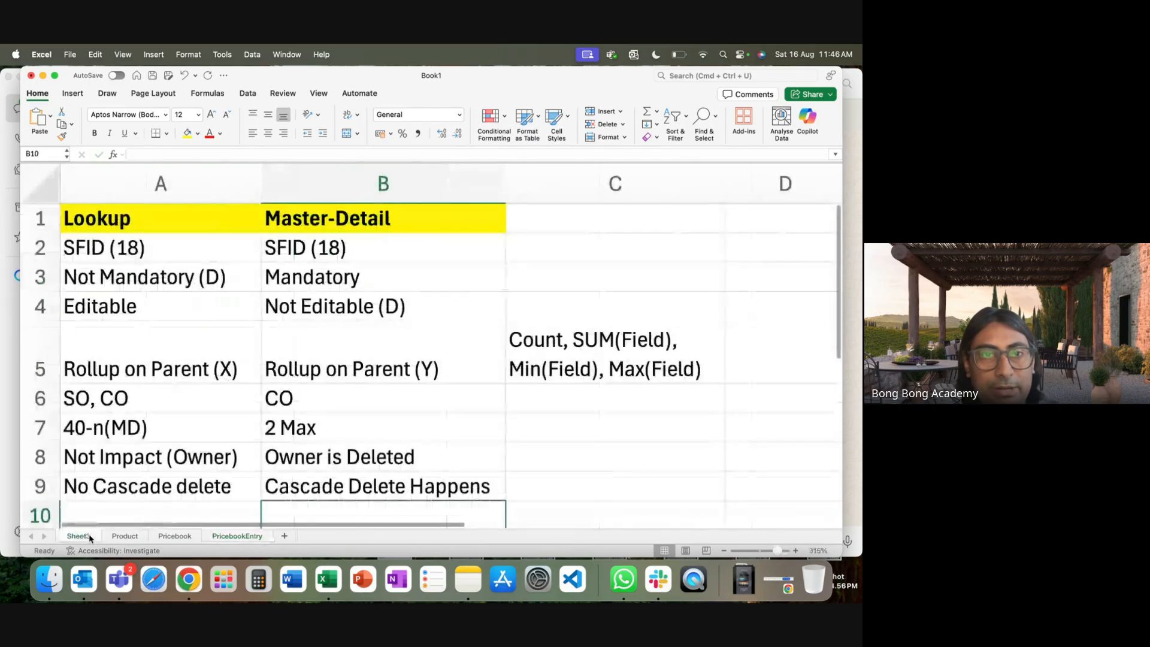
{"action": "left_click", "coordinate": [124, 536]}
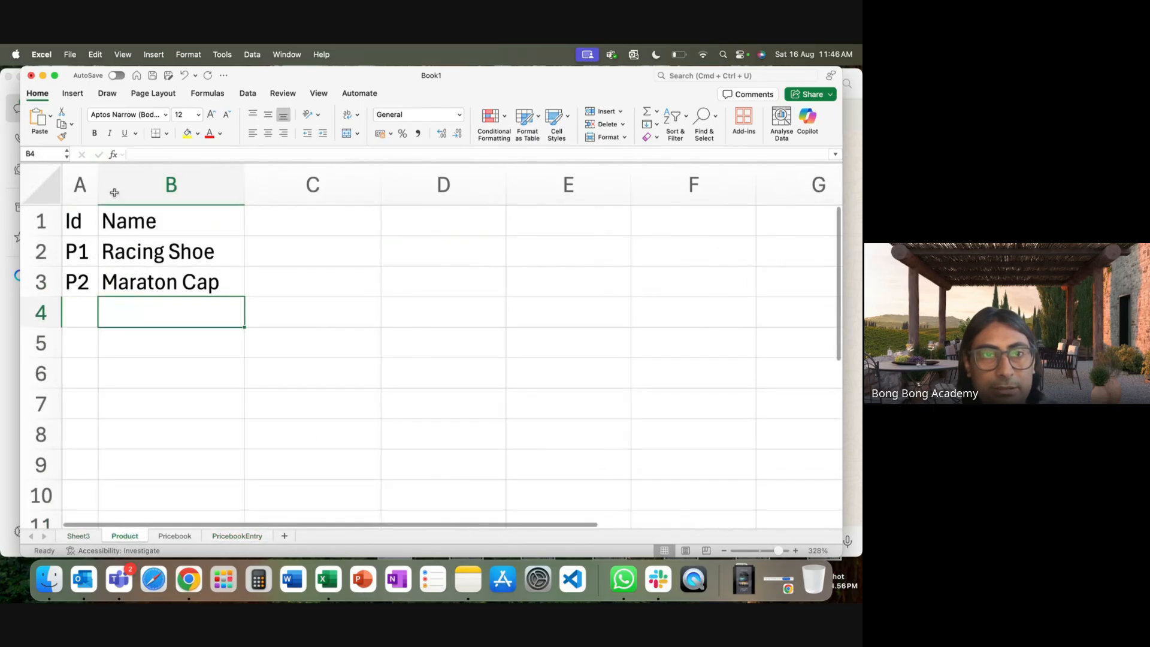
{"action": "left_click", "coordinate": [76, 252]}
{"action": "left_click", "coordinate": [176, 535]}
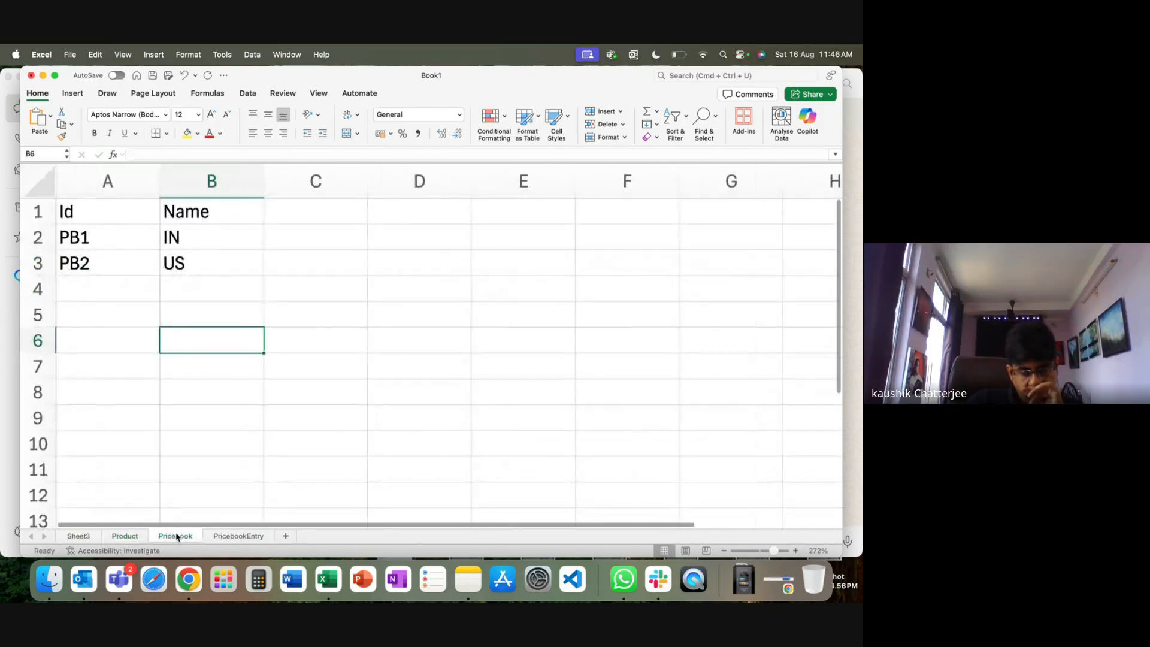
{"action": "left_click", "coordinate": [222, 535]}
{"action": "type", "text": "="}
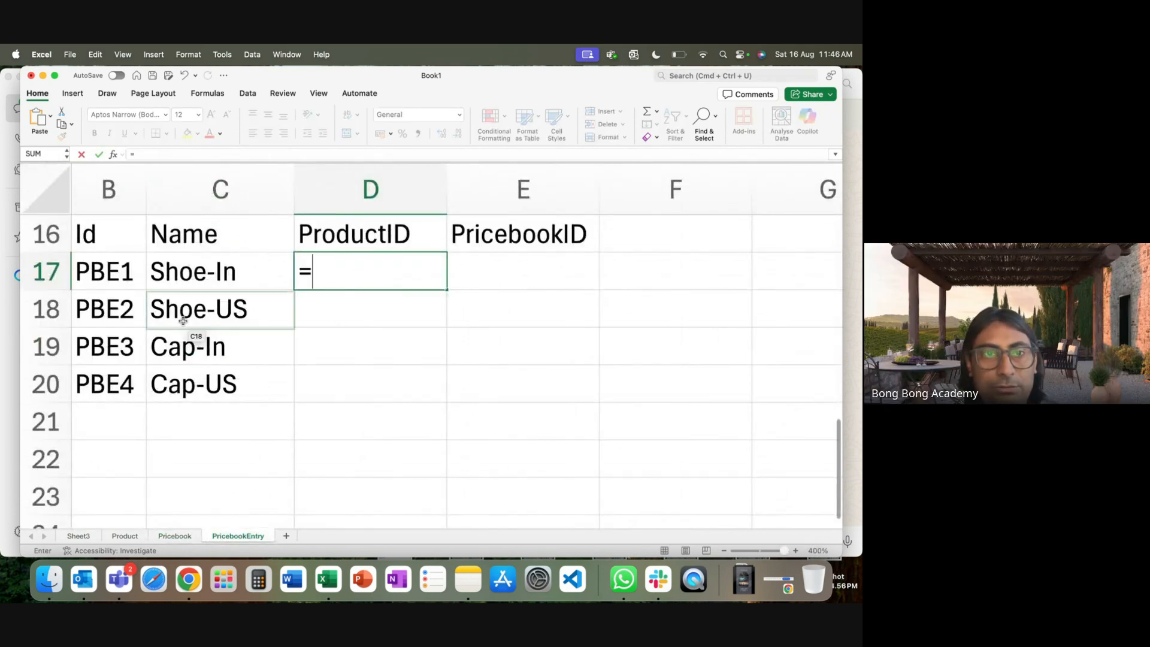
{"action": "left_click", "coordinate": [125, 536]}
{"action": "left_click", "coordinate": [81, 251]}
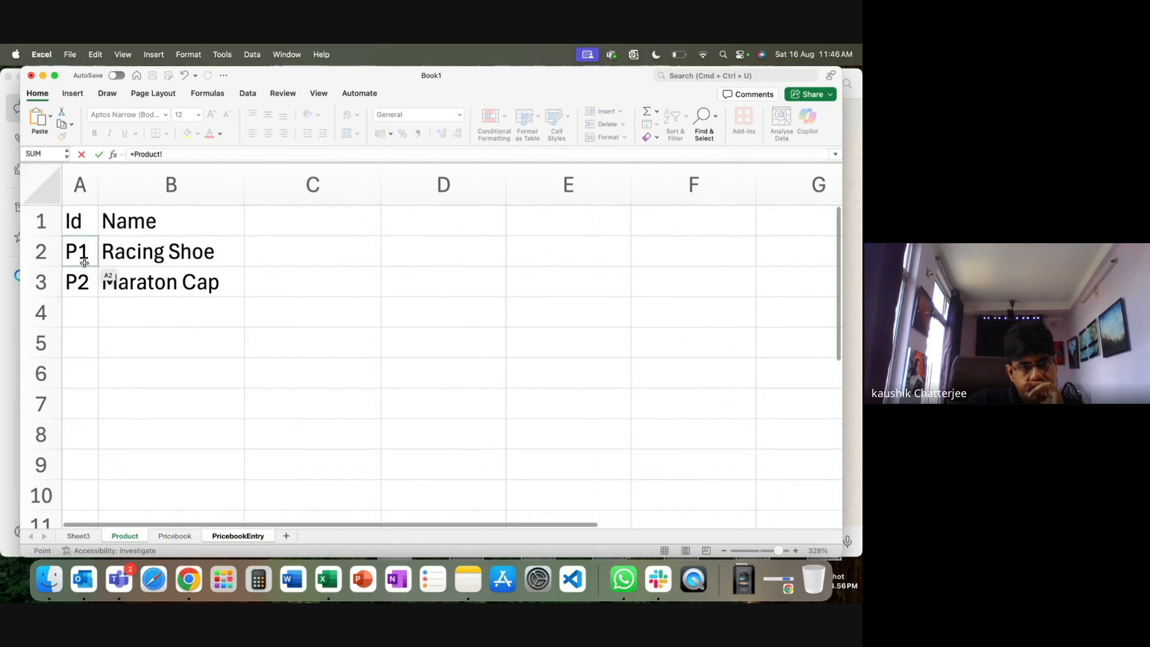
{"action": "key", "text": "Return"}
{"action": "type", "text": "="}
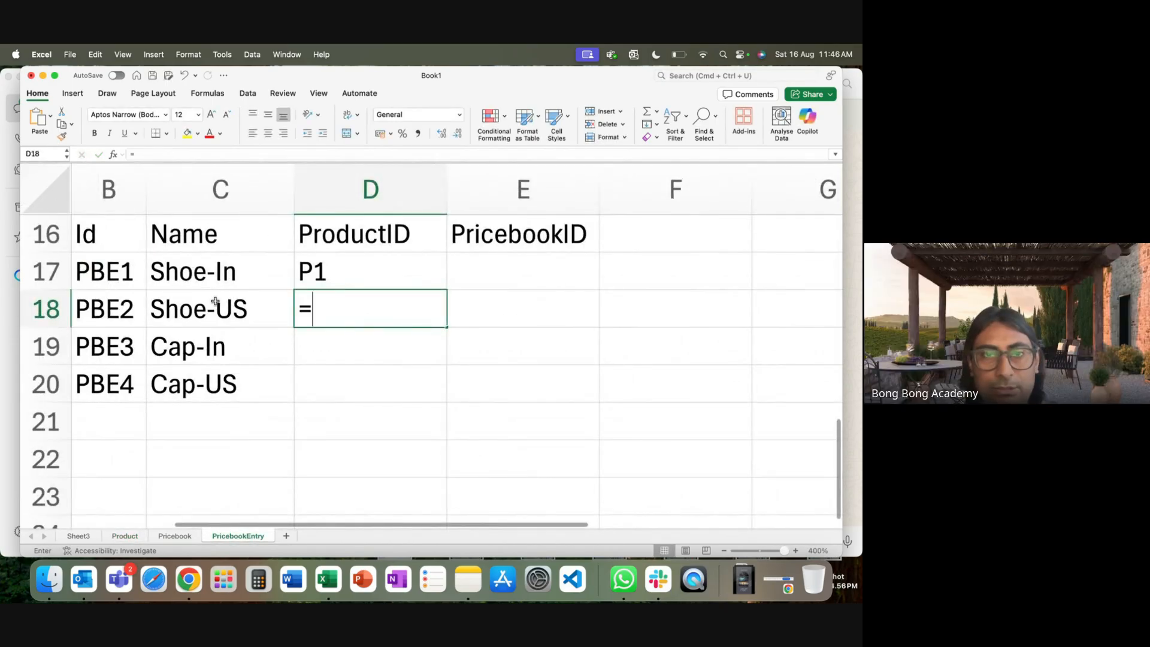
{"action": "left_click", "coordinate": [136, 538]}
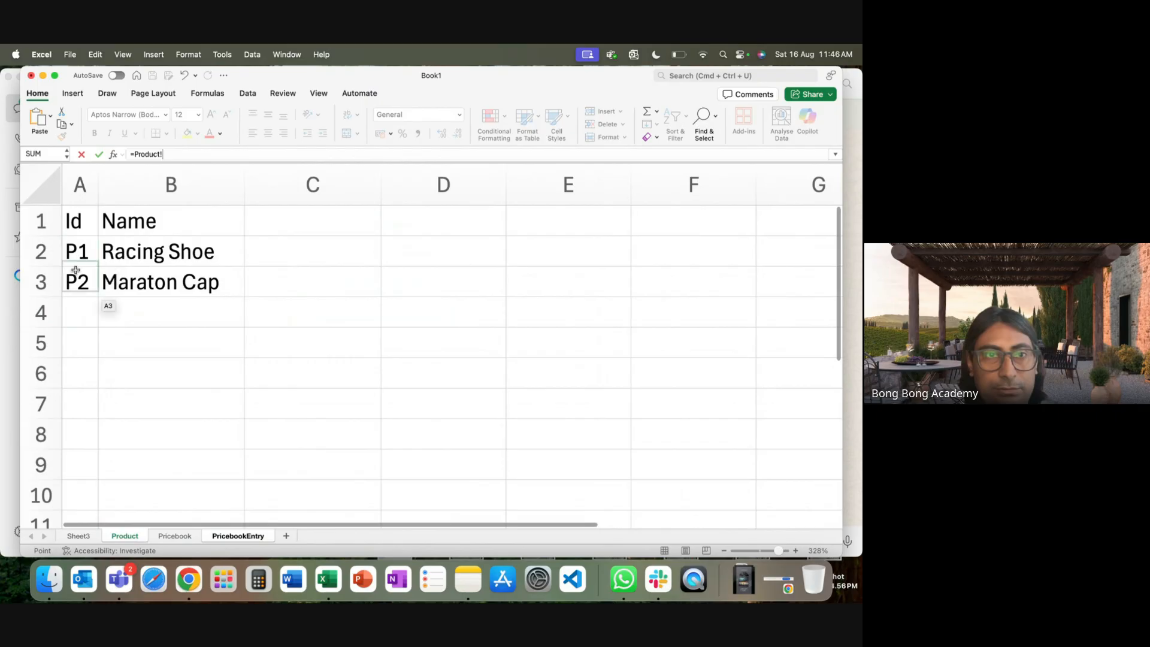
{"action": "left_click", "coordinate": [81, 251]}
{"action": "key", "text": "Return"}
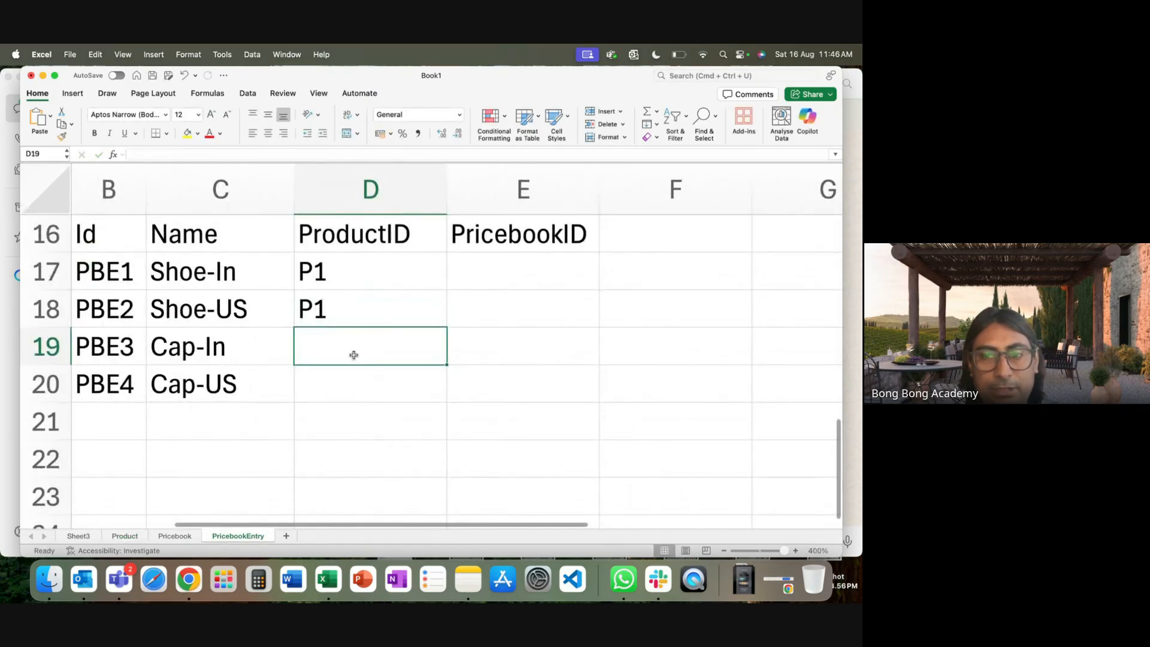
Link D19 and D20 to Product sheet cell A3 (P2).
{"action": "type", "text": "="}
{"action": "left_click", "coordinate": [125, 535]}
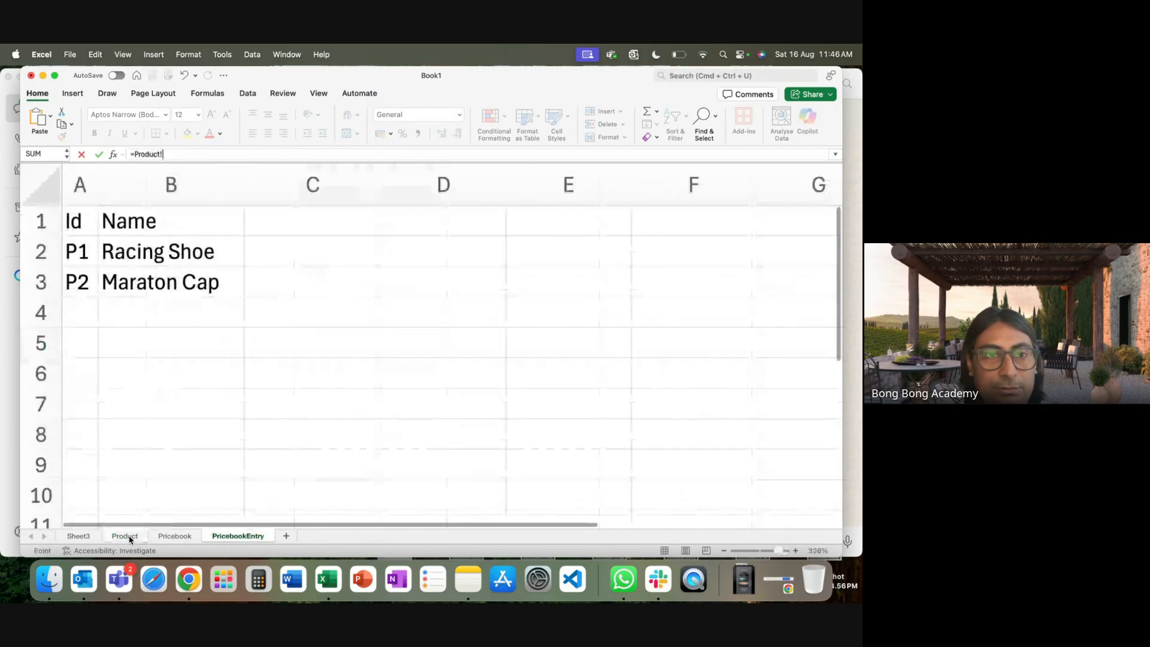
{"action": "left_click", "coordinate": [74, 284]}
{"action": "key", "text": "Return"}
{"action": "type", "text": "="}
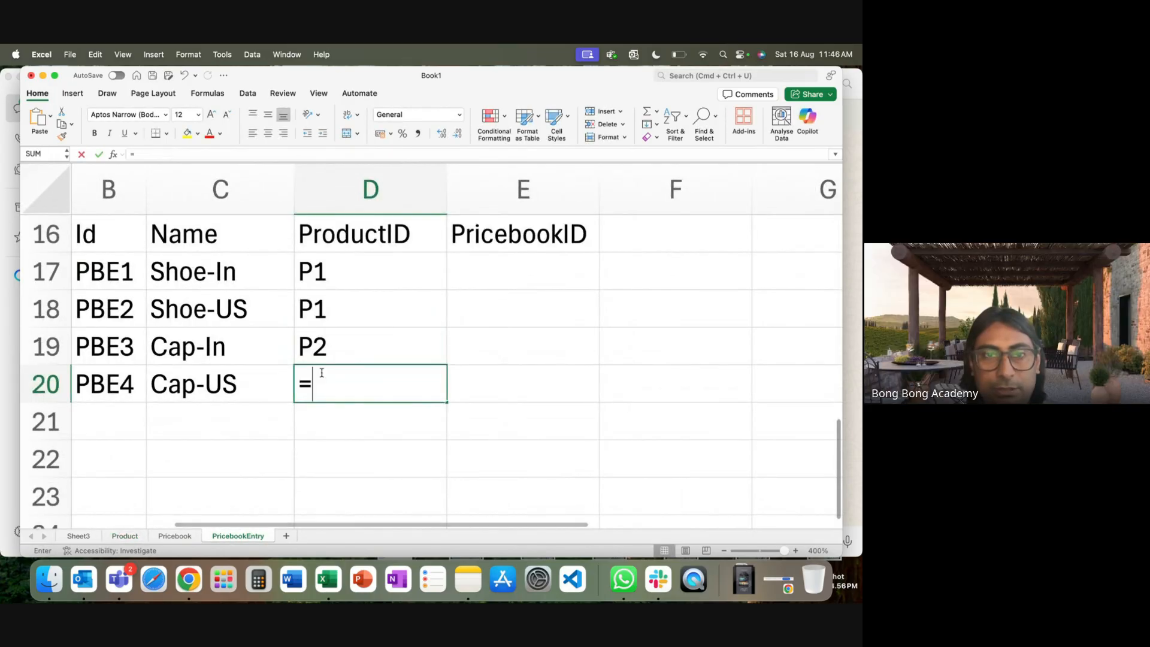
{"action": "left_click", "coordinate": [125, 536]}
{"action": "left_click", "coordinate": [77, 282]}
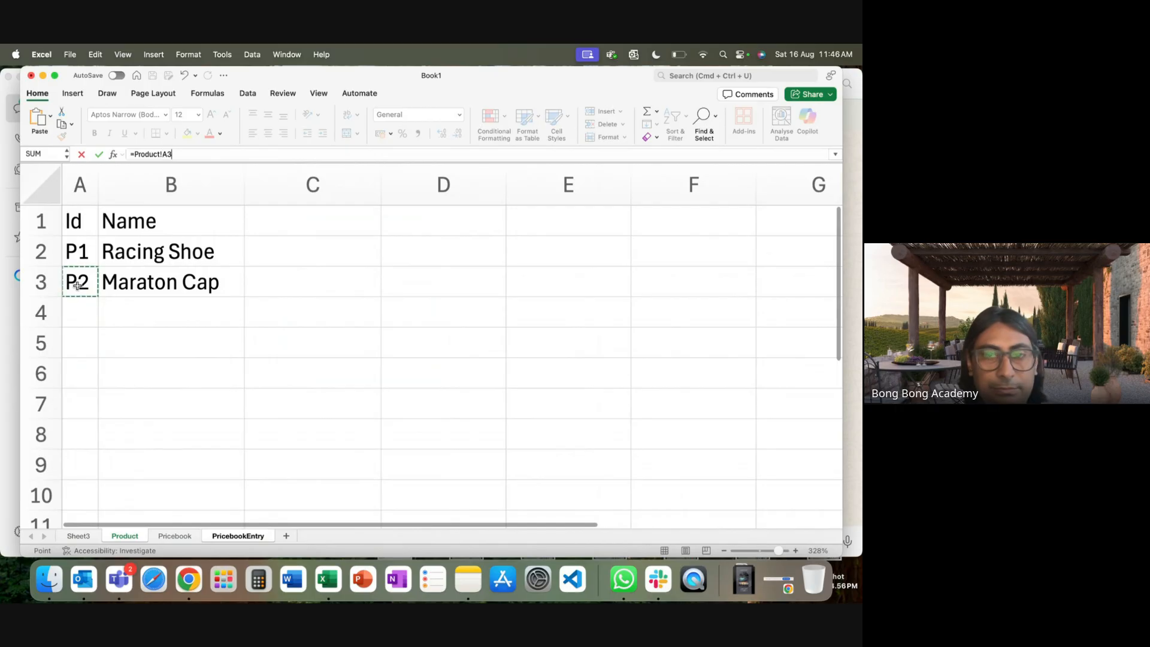
{"action": "key", "text": "Return"}
{"action": "left_click", "coordinate": [500, 271]}
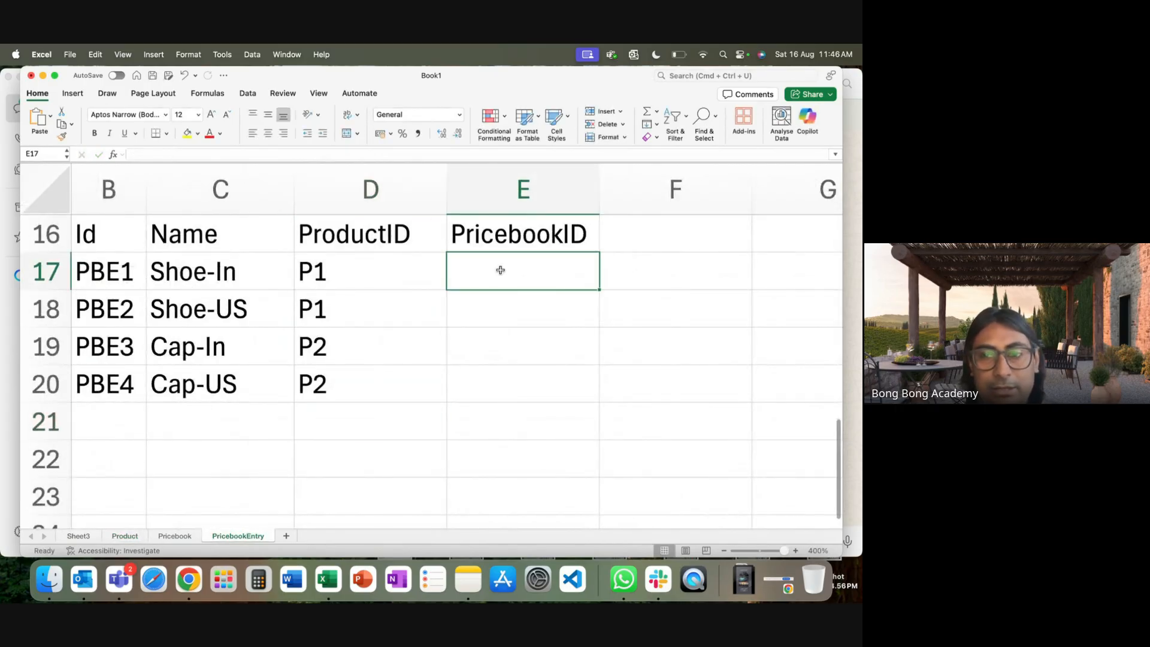
Reference the IN and US pricebook names in E17 and E18.
{"action": "type", "text": "="}
{"action": "left_click", "coordinate": [176, 537]}
{"action": "left_click", "coordinate": [165, 265]}
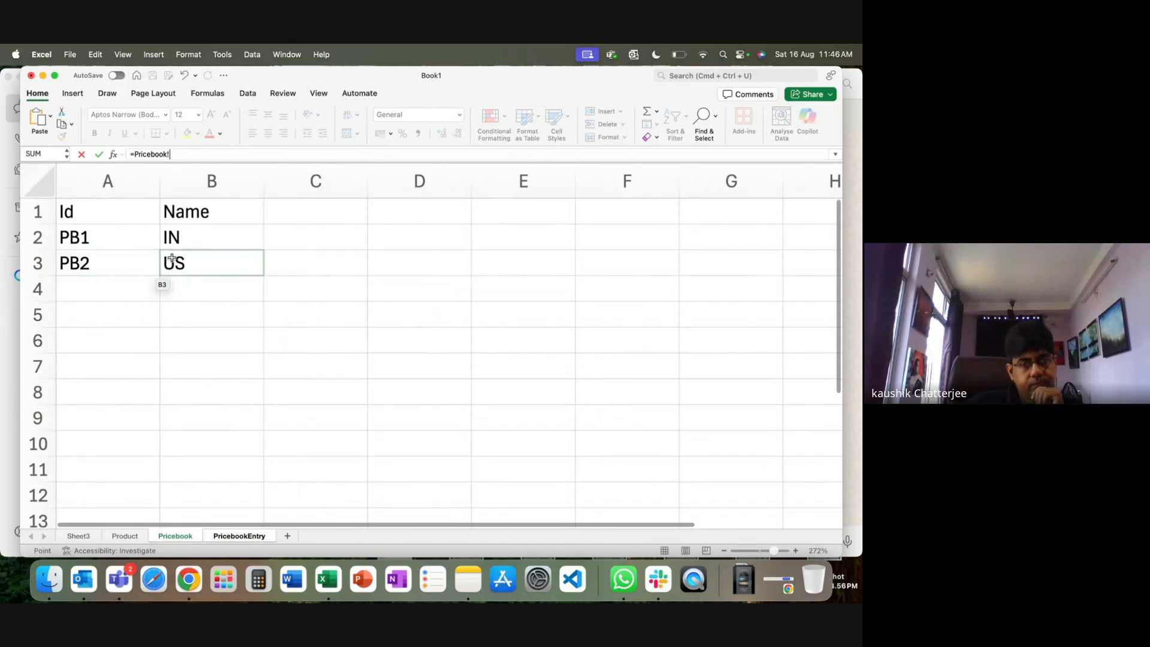
{"action": "left_click", "coordinate": [168, 239]}
{"action": "key", "text": "Return"}
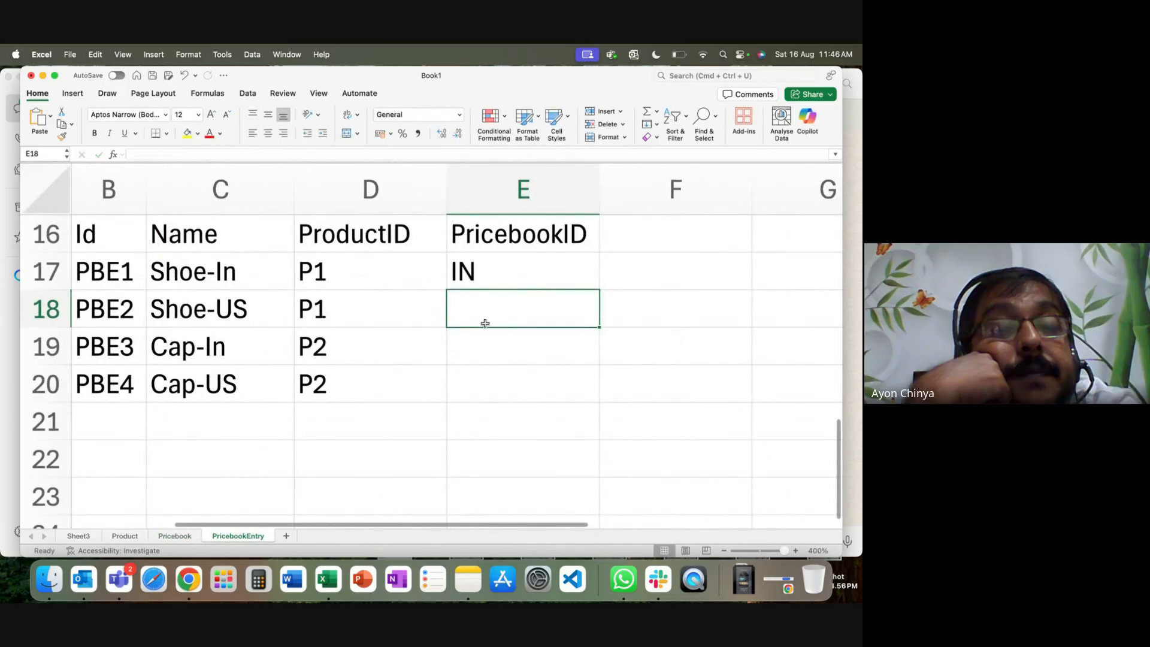
{"action": "type", "text": "="}
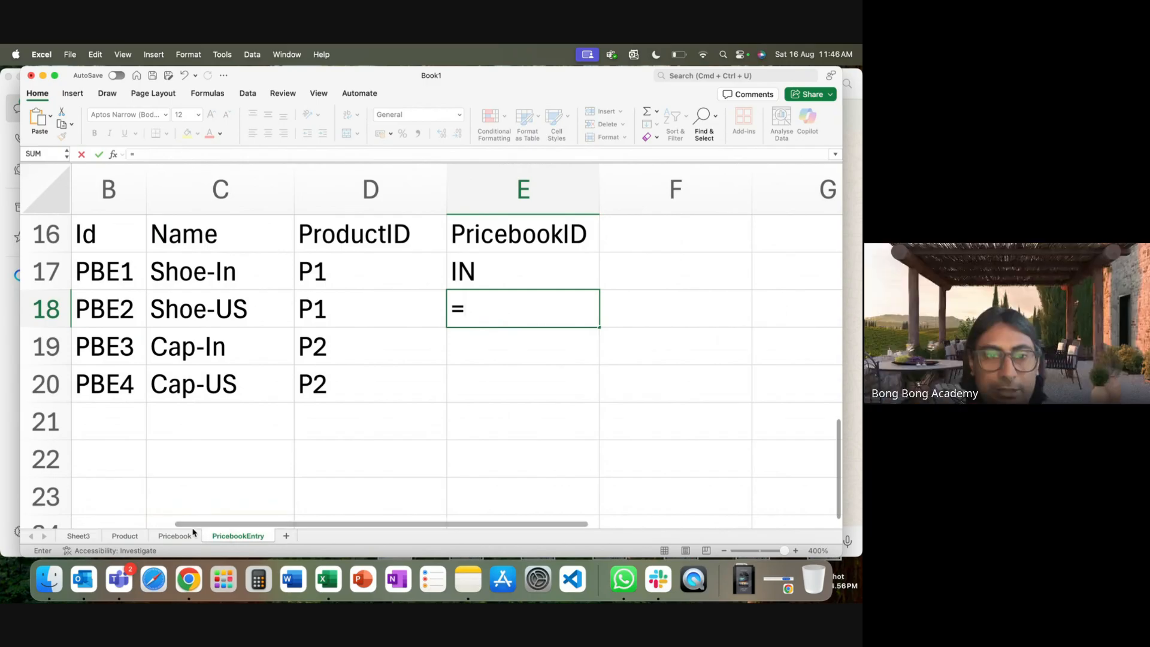
{"action": "left_click", "coordinate": [175, 537]}
{"action": "left_click", "coordinate": [207, 269]}
{"action": "key", "text": "Return"}
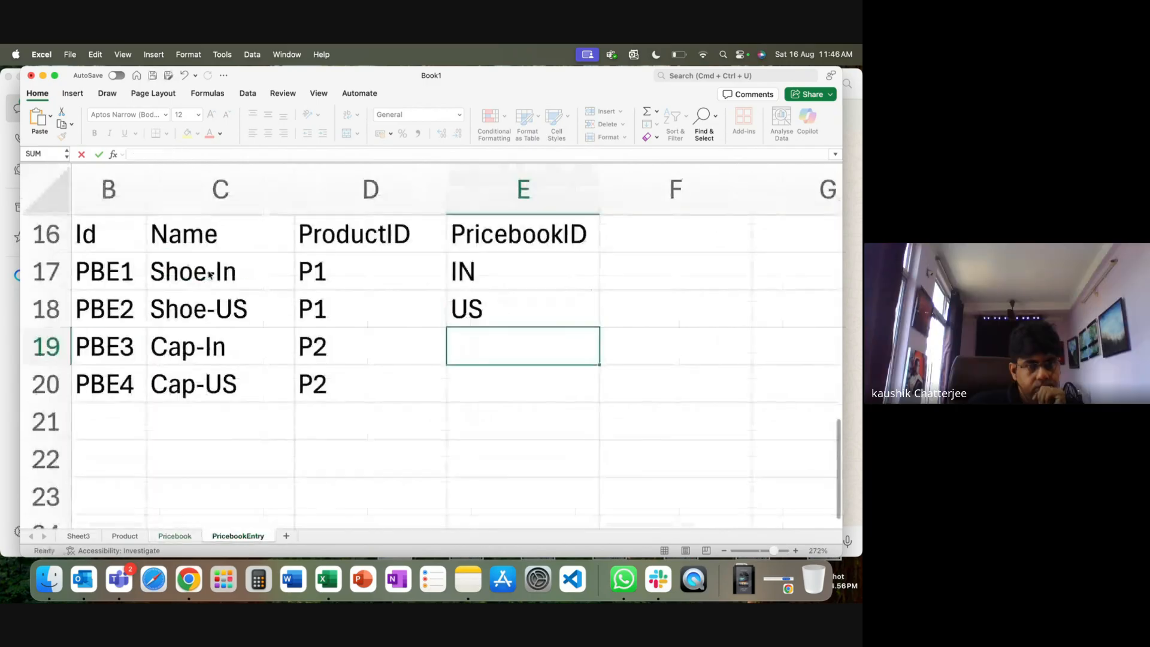
Attempt a Pricebook reference in E19, then delete the broken formula.
{"action": "type", "text": "="}
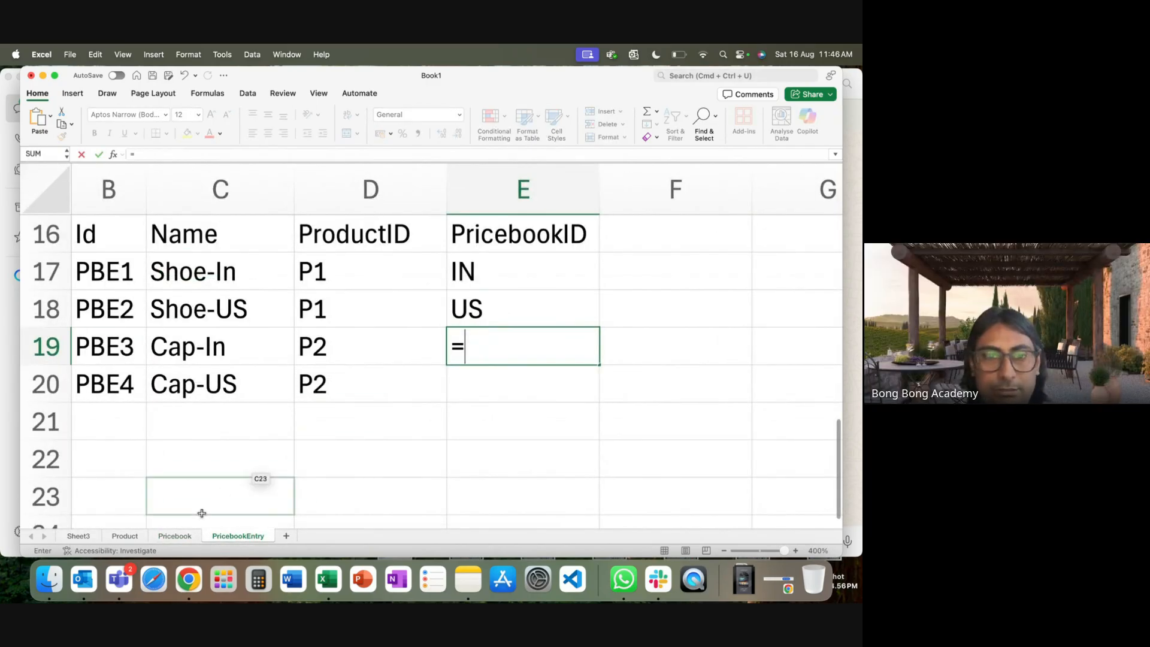
{"action": "left_click", "coordinate": [175, 536]}
{"action": "left_click", "coordinate": [170, 237]}
{"action": "type", "text": "\\"}
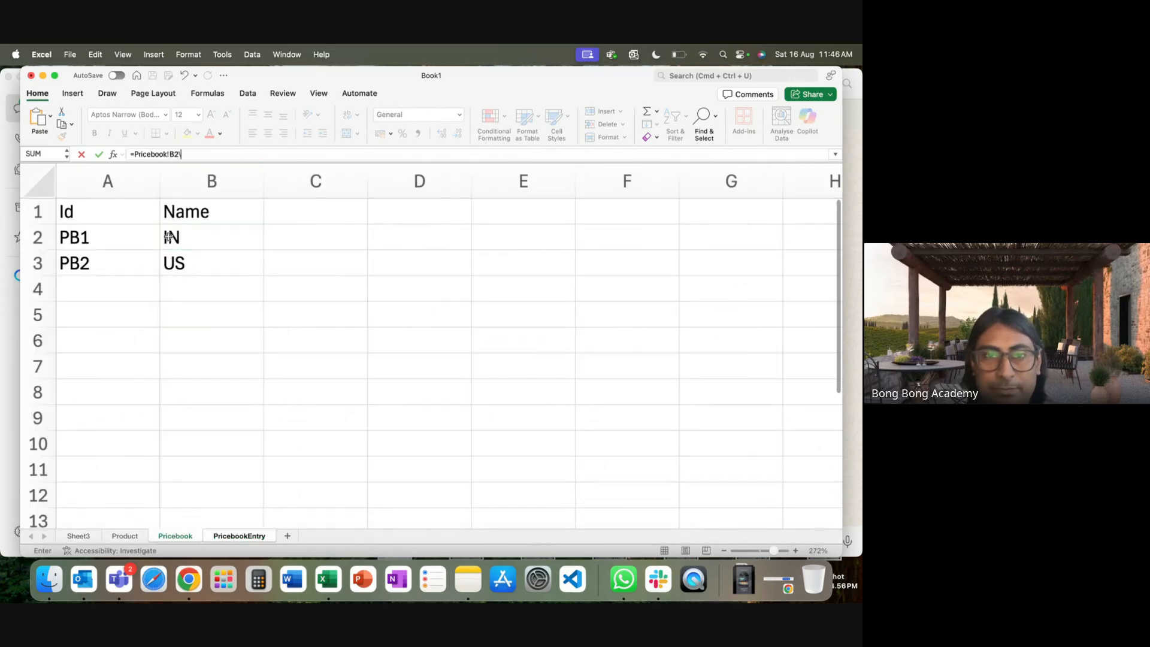
{"action": "left_click", "coordinate": [219, 535]}
{"action": "key", "text": "Delete"}
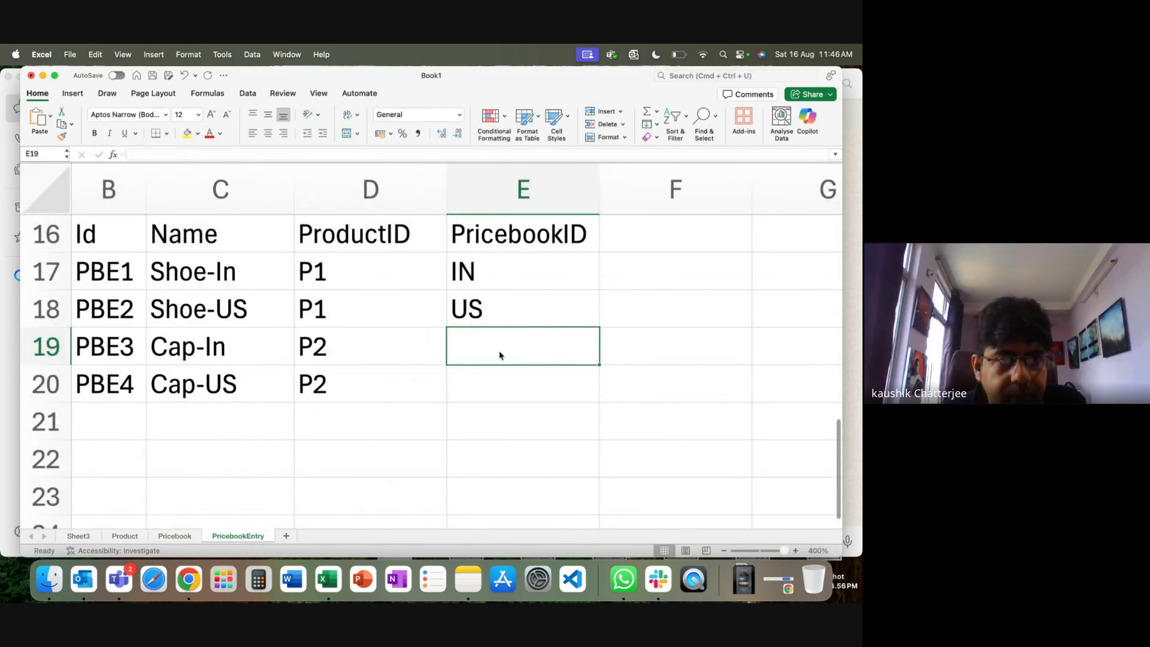
After a failed range formula in E19, clear PricebookID cells E17:E24 to start over.
{"action": "type", "text": "="}
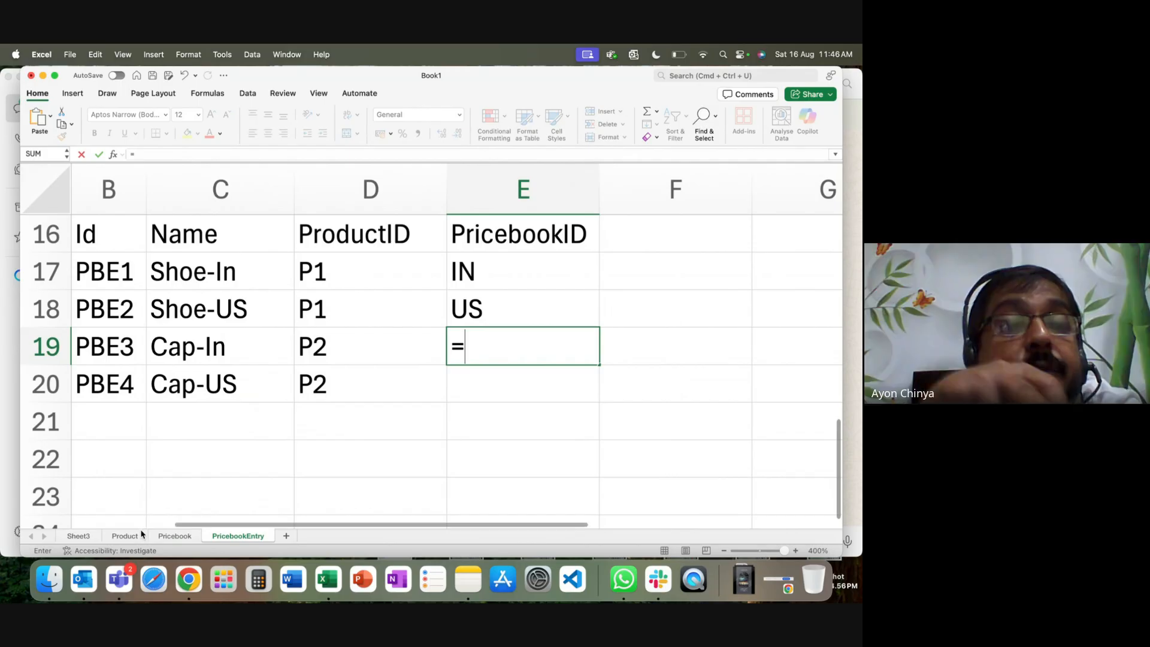
{"action": "left_click", "coordinate": [175, 535]}
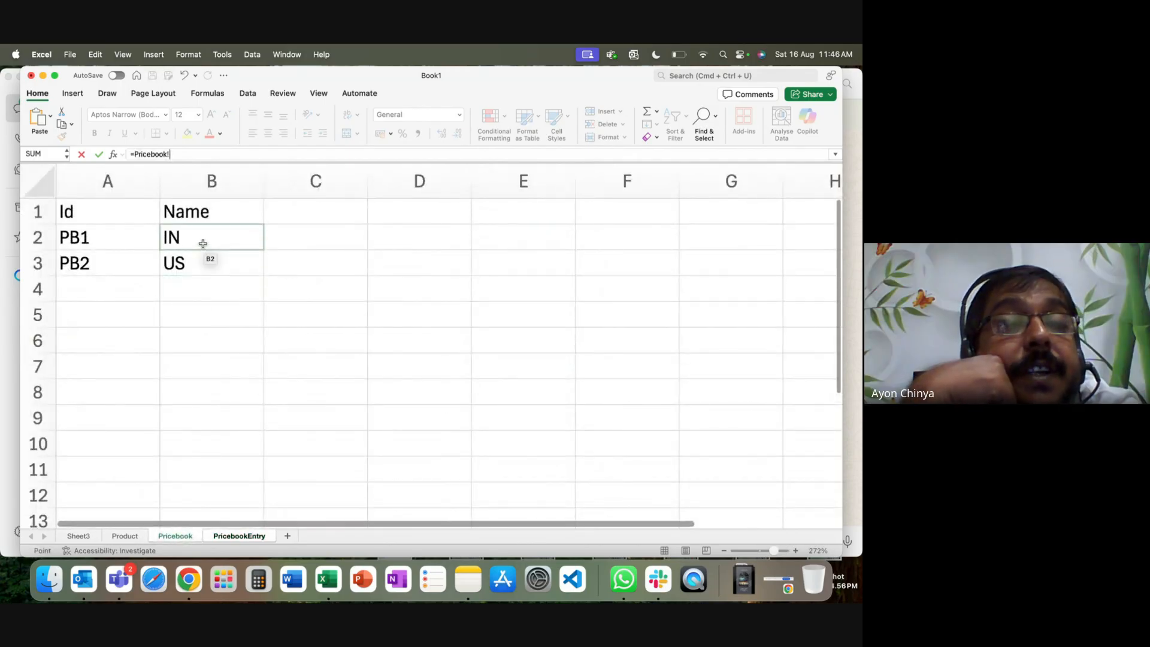
{"action": "left_click", "coordinate": [237, 537]}
{"action": "left_click_drag", "start_coordinate": [495, 271], "coordinate": [499, 348]}
{"action": "left_click", "coordinate": [498, 330]}
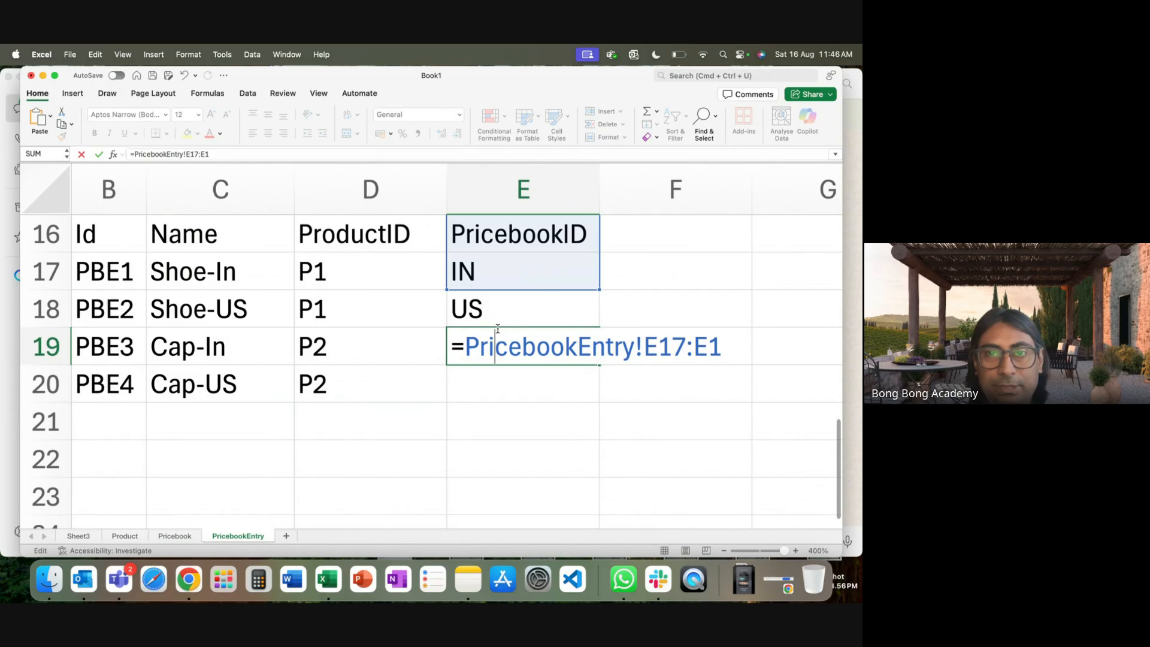
{"action": "left_click", "coordinate": [715, 348]}
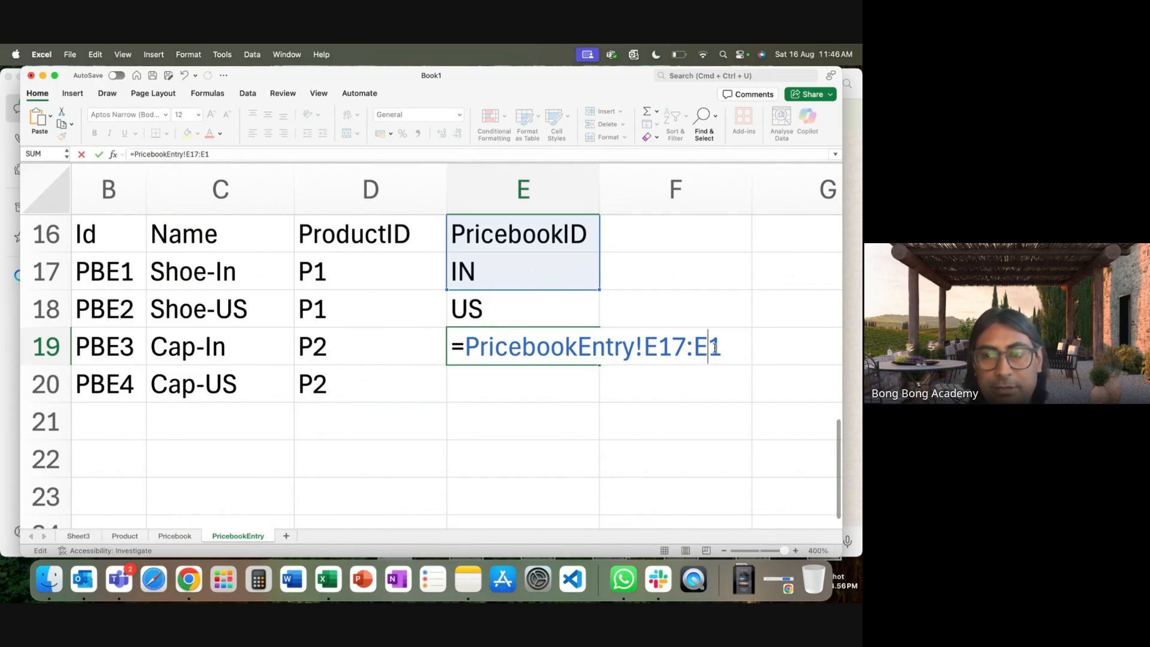
{"action": "key", "text": "Return"}
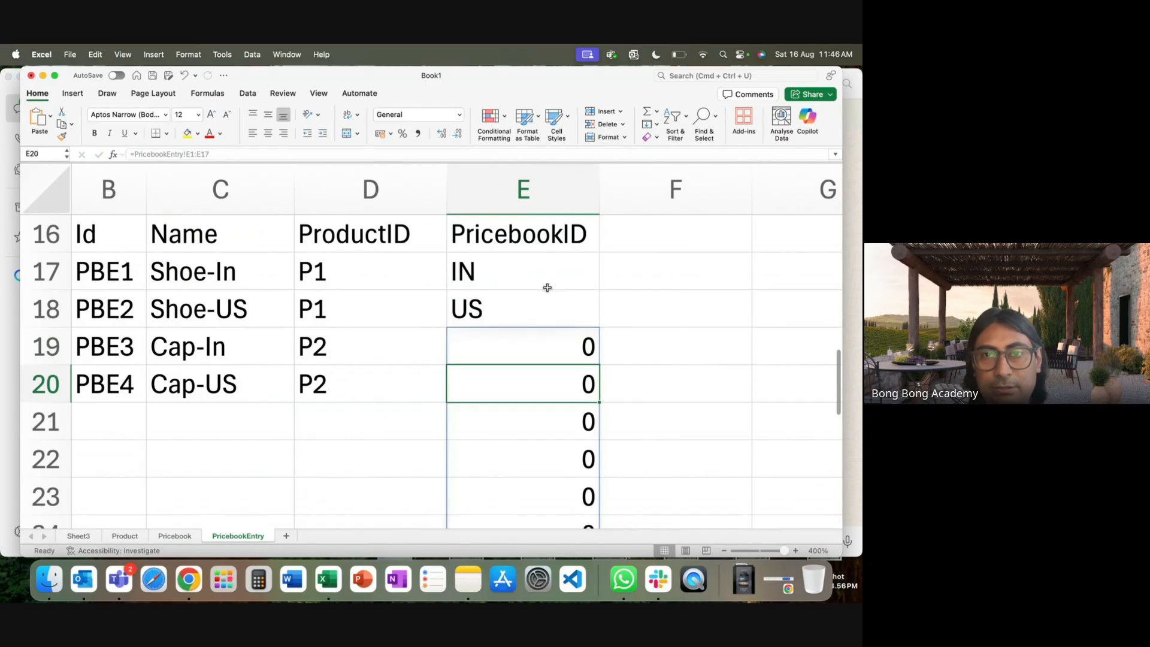
{"action": "left_click_drag", "start_coordinate": [541, 273], "coordinate": [565, 519]}
{"action": "key", "text": "Delete"}
{"action": "left_click", "coordinate": [468, 459]}
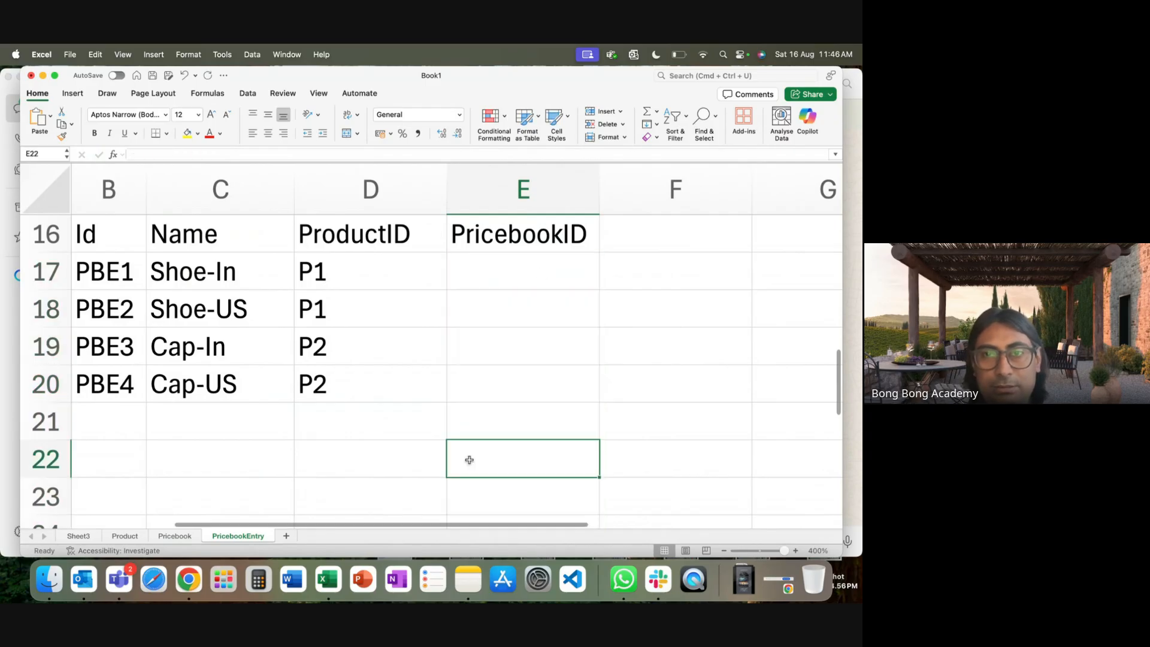
{"action": "left_click", "coordinate": [498, 302]}
Set E17 and E19 to reference the PB1 Id on the Pricebook sheet.
{"action": "left_click", "coordinate": [496, 275]}
{"action": "type", "text": "="}
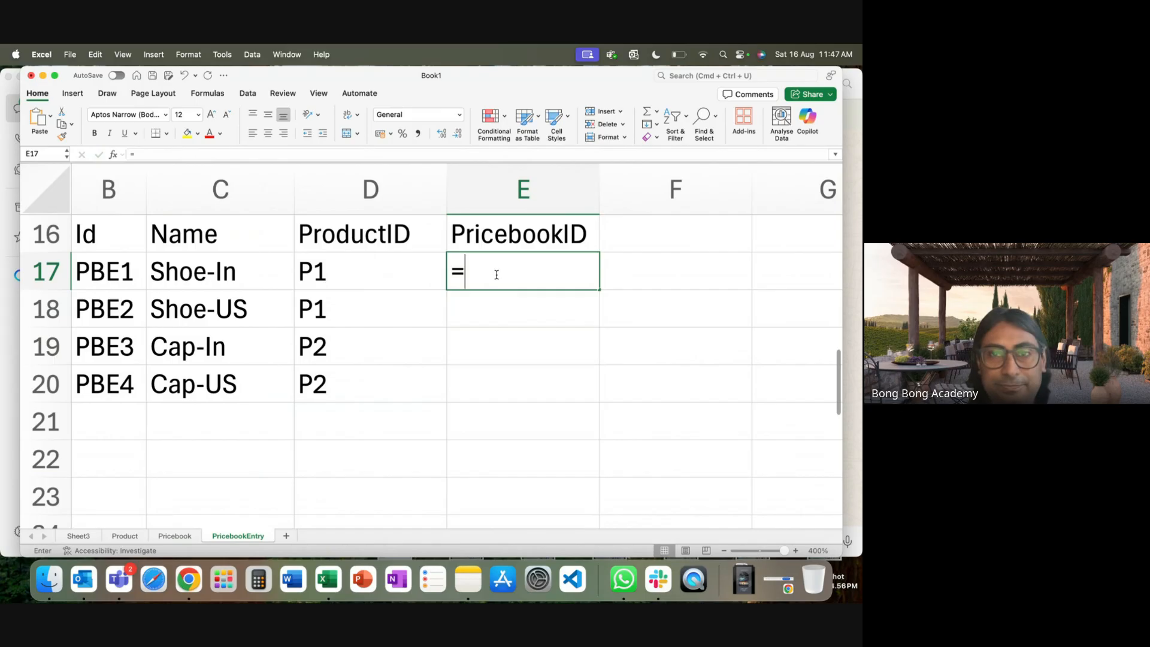
{"action": "left_click", "coordinate": [174, 536]}
{"action": "left_click", "coordinate": [95, 240]}
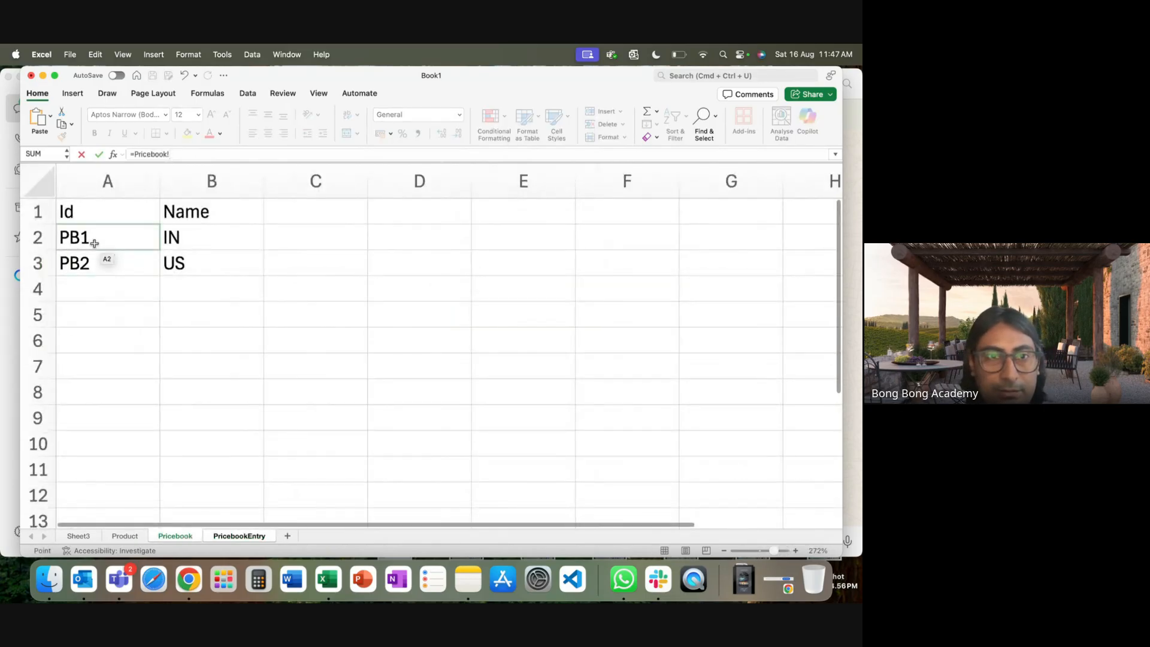
{"action": "key", "text": "Return"}
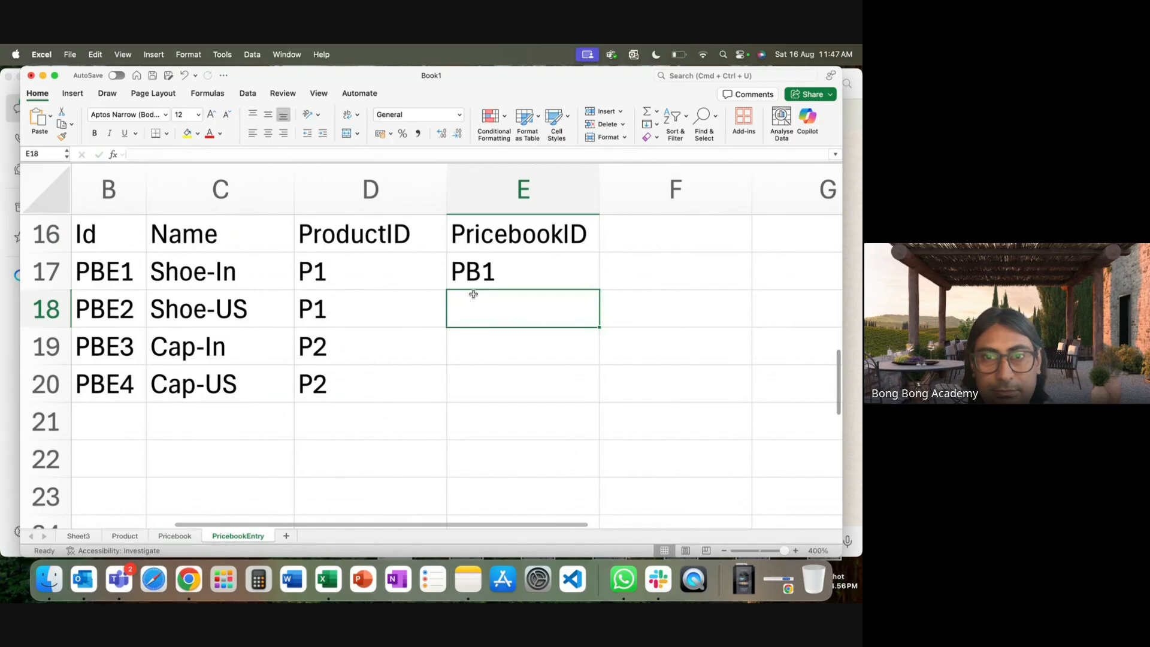
{"action": "left_click", "coordinate": [475, 264]}
{"action": "key", "text": "super+c"}
{"action": "left_click", "coordinate": [492, 334]}
{"action": "key", "text": "super+v"}
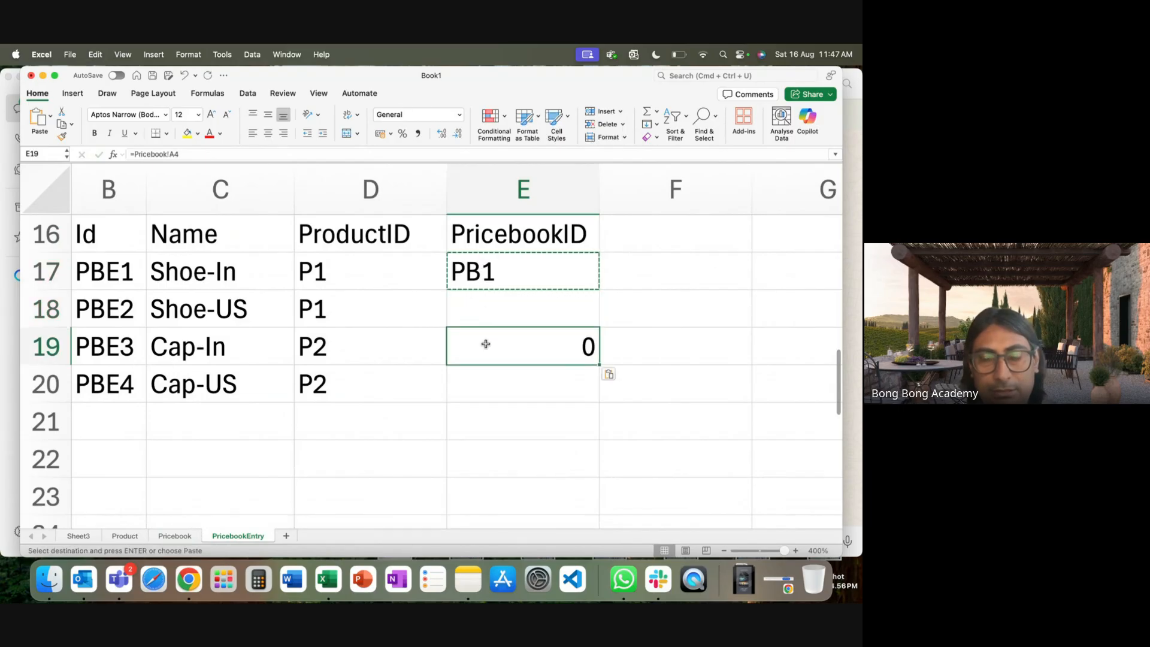
{"action": "type", "text": "="}
{"action": "left_click", "coordinate": [174, 536]}
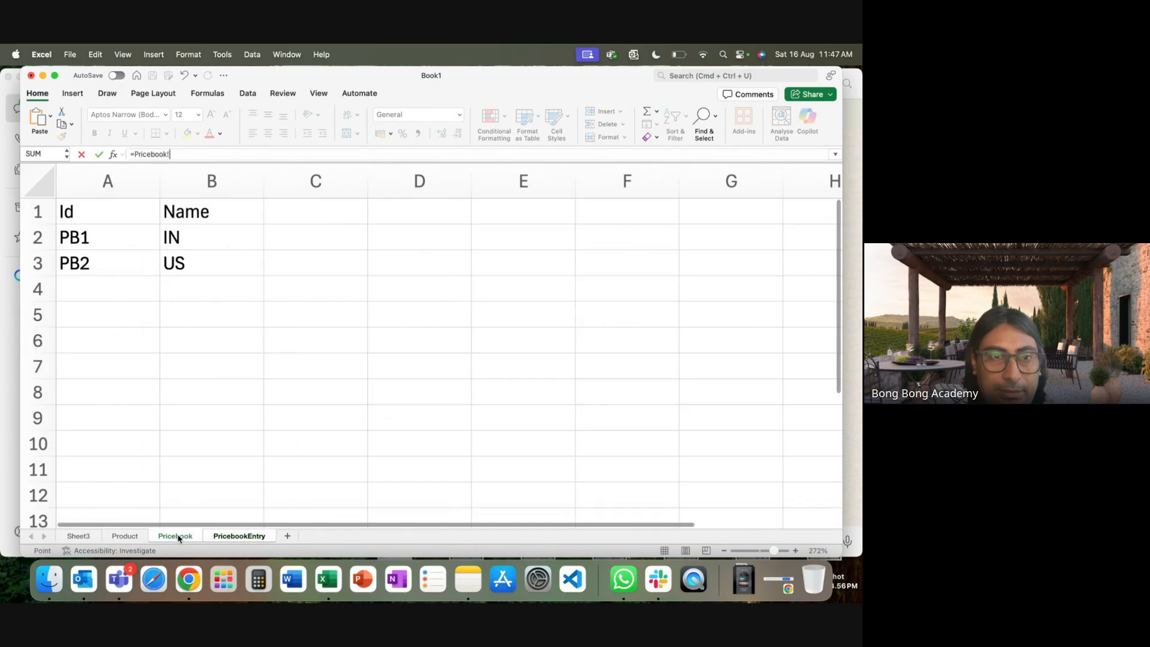
{"action": "left_click", "coordinate": [99, 237]}
{"action": "key", "text": "Return"}
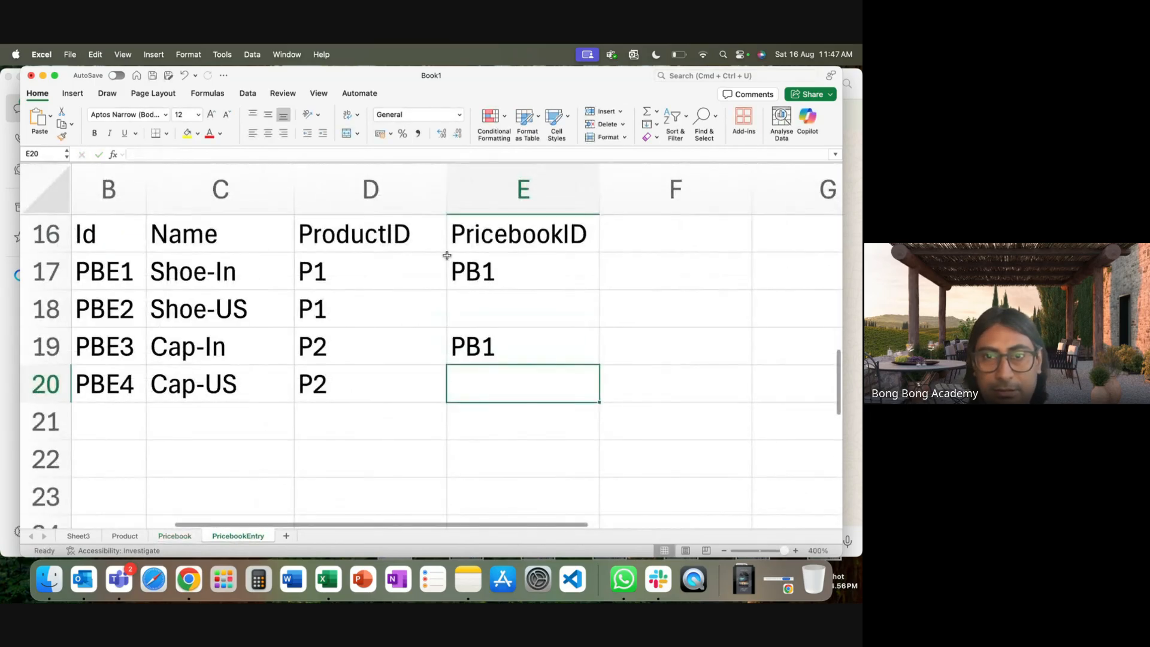
Set E18 and E20 to reference the PB2 Id on the Pricebook sheet.
{"action": "left_click", "coordinate": [523, 311]}
{"action": "type", "text": "="}
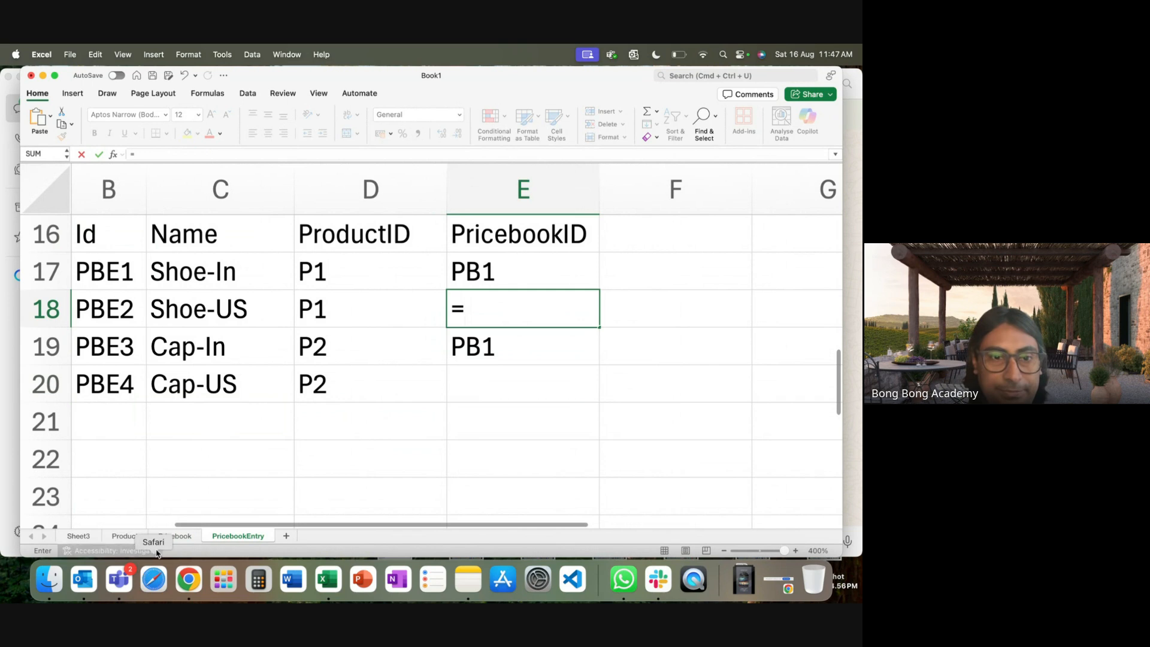
{"action": "left_click", "coordinate": [174, 536]}
{"action": "left_click", "coordinate": [95, 267]}
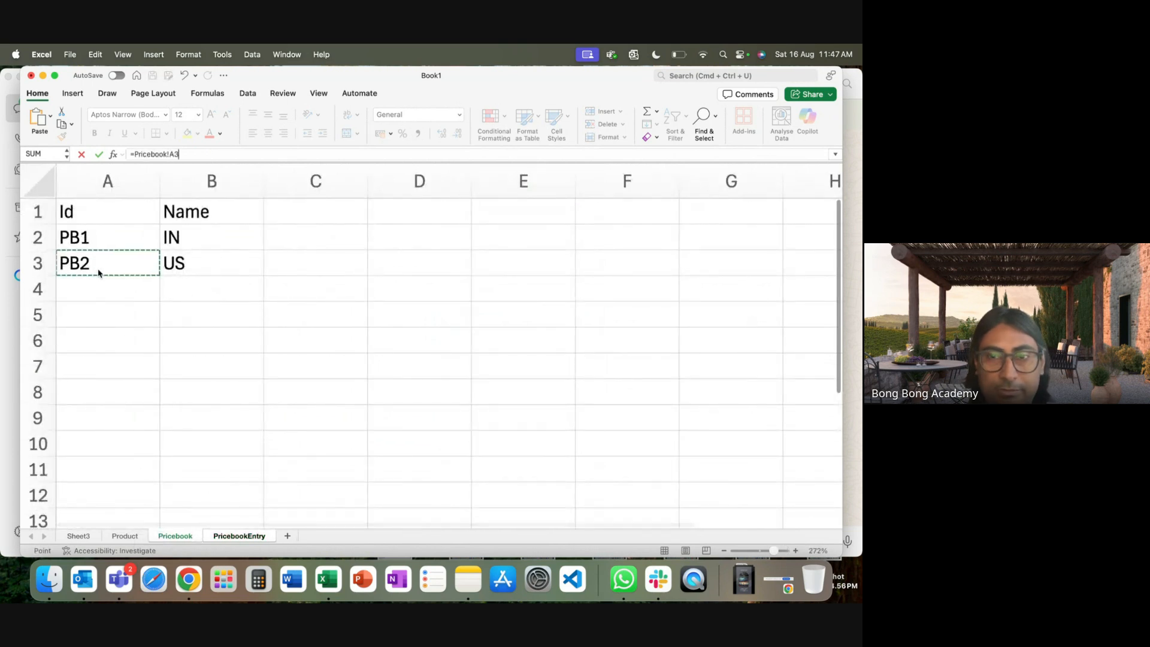
{"action": "key", "text": "Return"}
{"action": "left_click", "coordinate": [488, 371]}
{"action": "type", "text": "="}
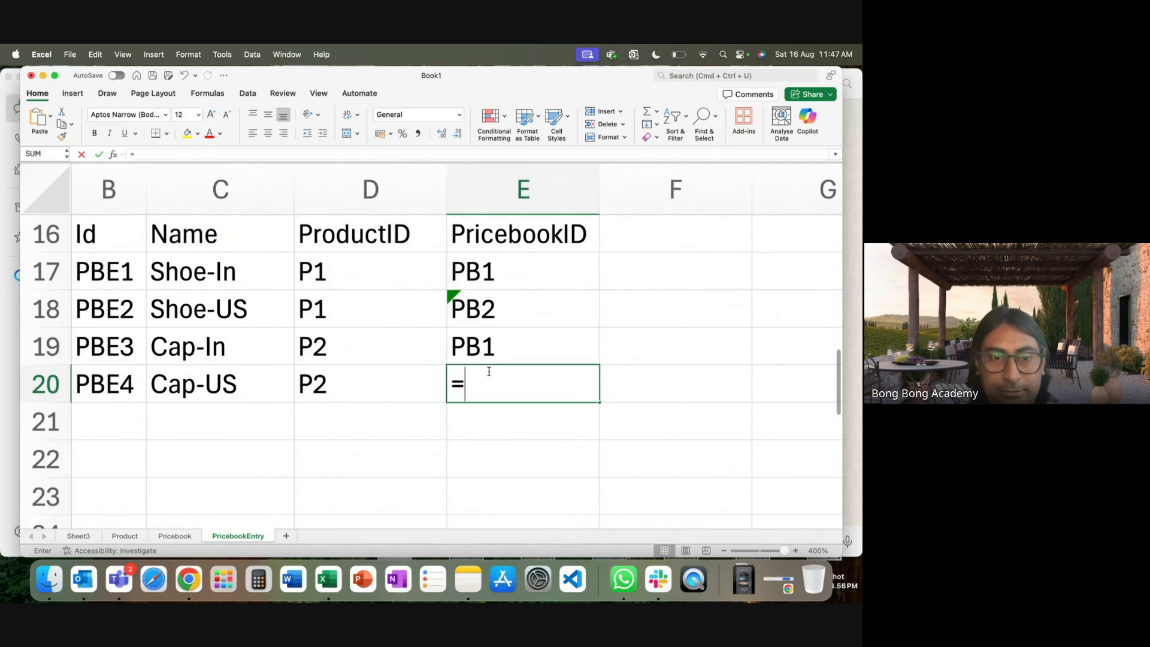
{"action": "left_click", "coordinate": [177, 536]}
{"action": "left_click", "coordinate": [89, 269]}
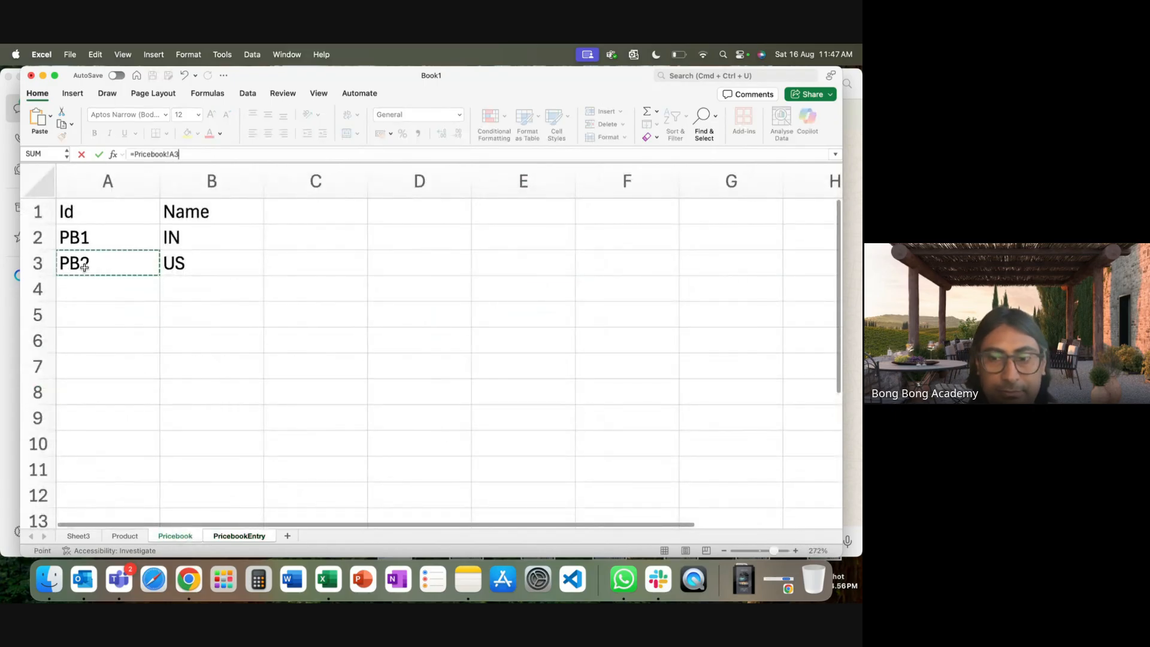
{"action": "key", "text": "Return"}
{"action": "left_click", "coordinate": [489, 271]}
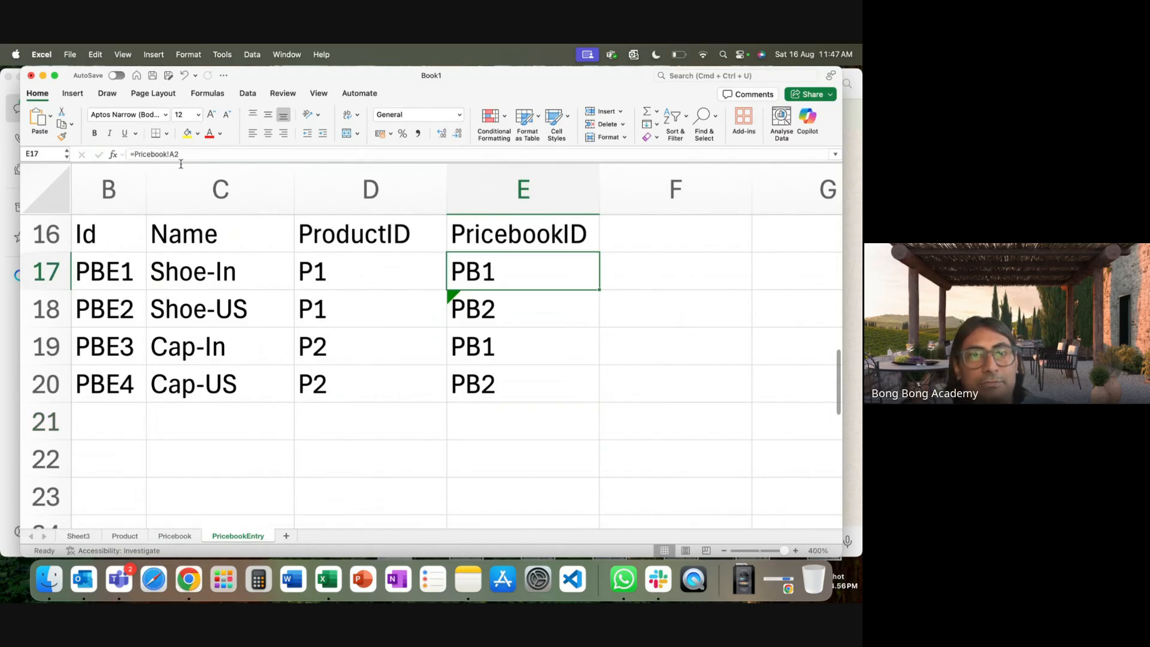
{"action": "left_click", "coordinate": [521, 311]}
{"action": "left_click", "coordinate": [513, 344]}
{"action": "left_click", "coordinate": [511, 368]}
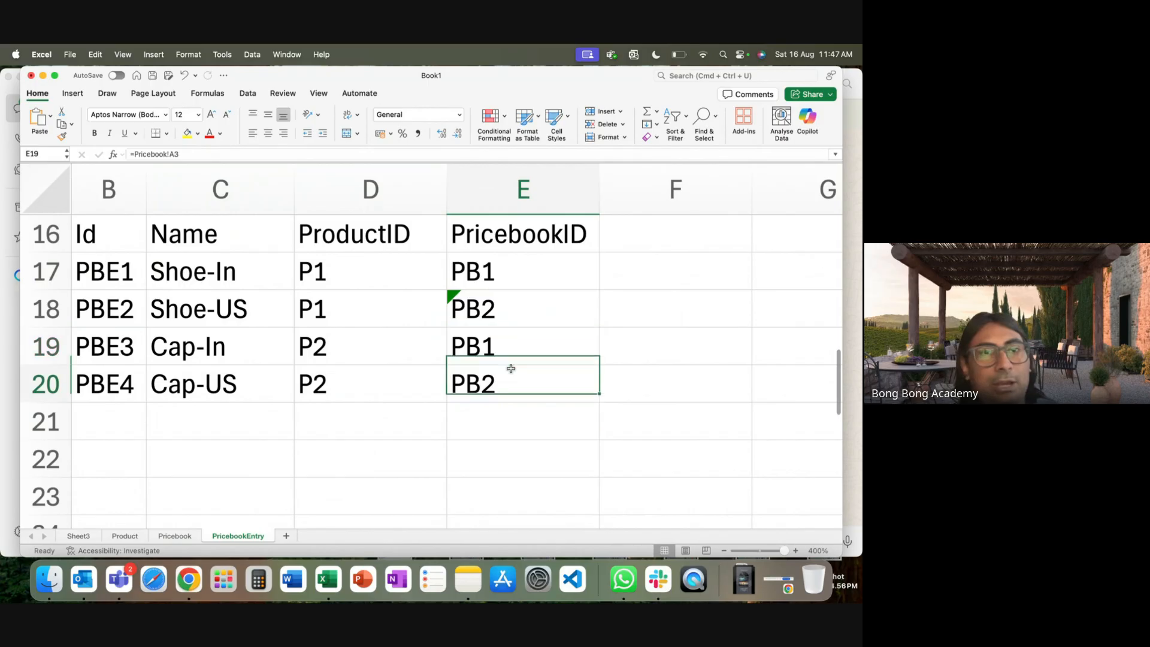
{"action": "left_click", "coordinate": [379, 272]}
{"action": "left_click", "coordinate": [374, 312]}
{"action": "left_click", "coordinate": [365, 341]}
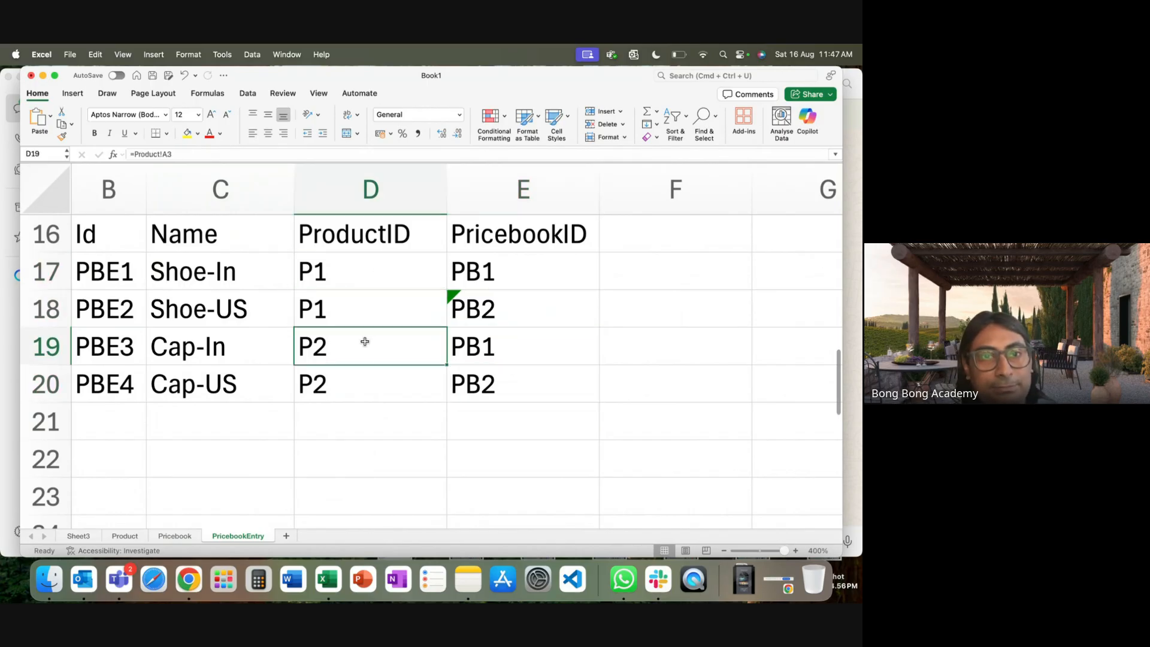
{"action": "left_click", "coordinate": [356, 384]}
{"action": "left_click", "coordinate": [342, 446]}
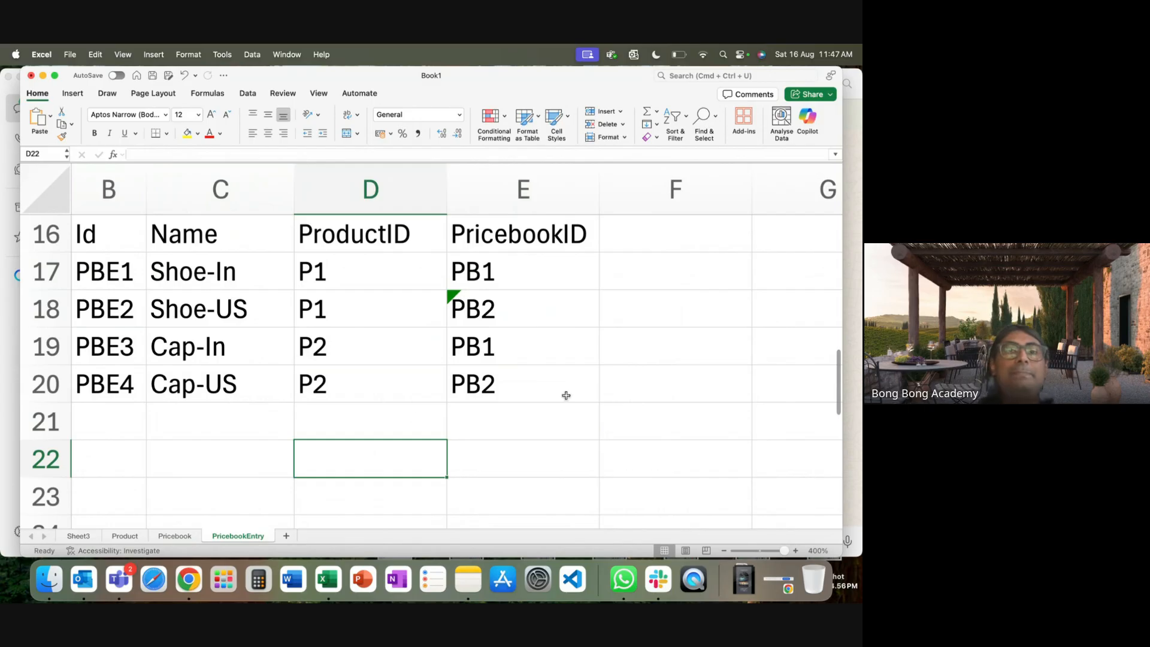
{"action": "left_click_drag", "start_coordinate": [336, 283], "coordinate": [337, 382]}
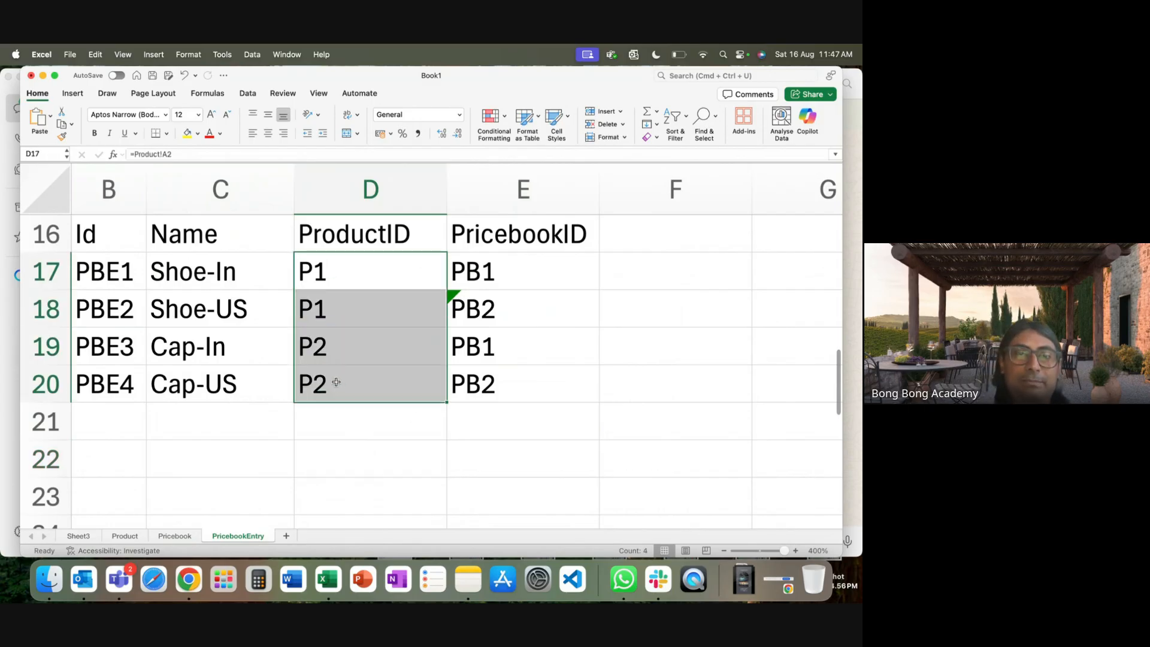
{"action": "left_click", "coordinate": [305, 261]}
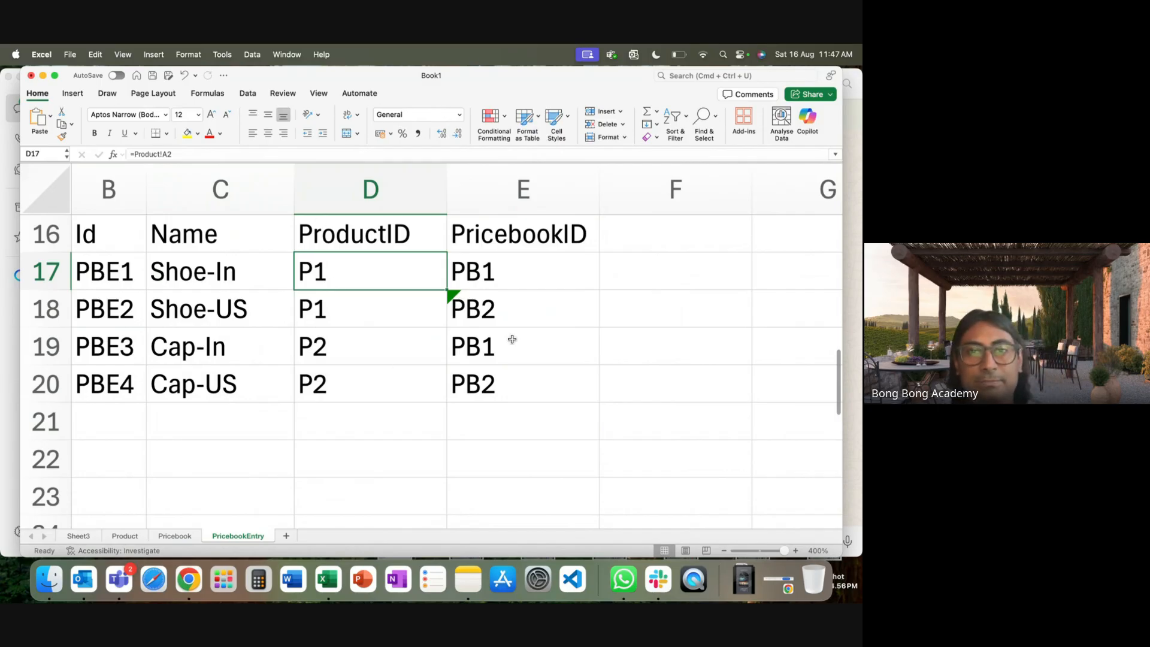
{"action": "left_click", "coordinate": [365, 246]}
{"action": "left_click_drag", "start_coordinate": [342, 271], "coordinate": [97, 298]}
{"action": "left_click_drag", "start_coordinate": [351, 359], "coordinate": [101, 383]}
{"action": "left_click", "coordinate": [529, 264]}
{"action": "left_click_drag", "start_coordinate": [528, 263], "coordinate": [520, 353]}
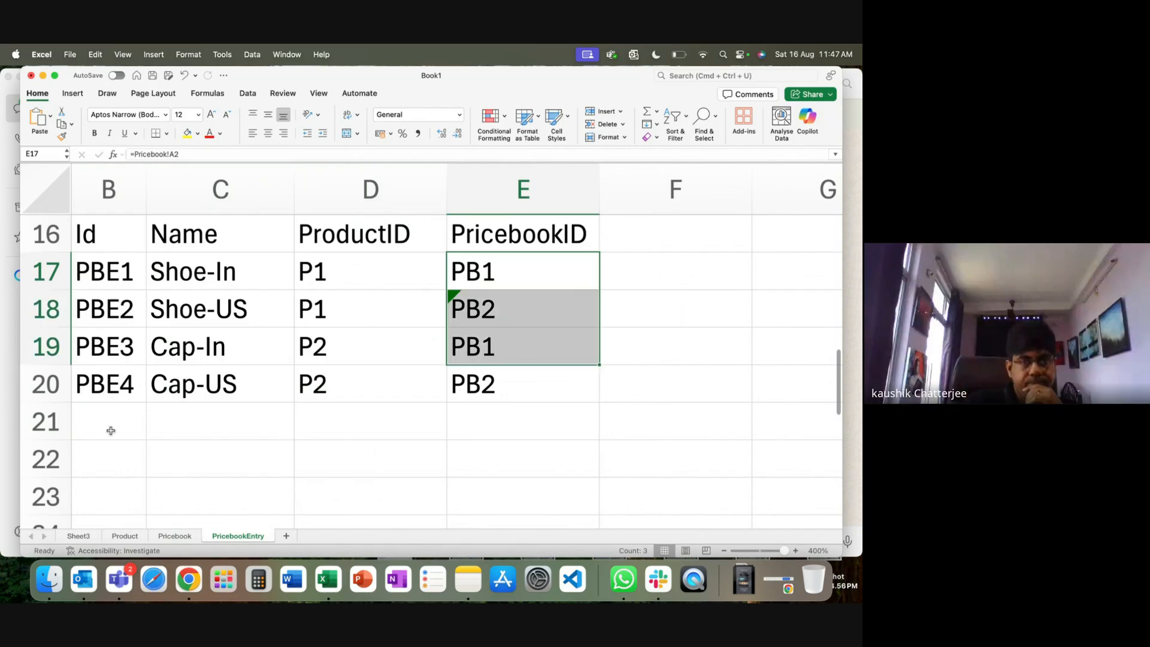
{"action": "left_click", "coordinate": [336, 479]}
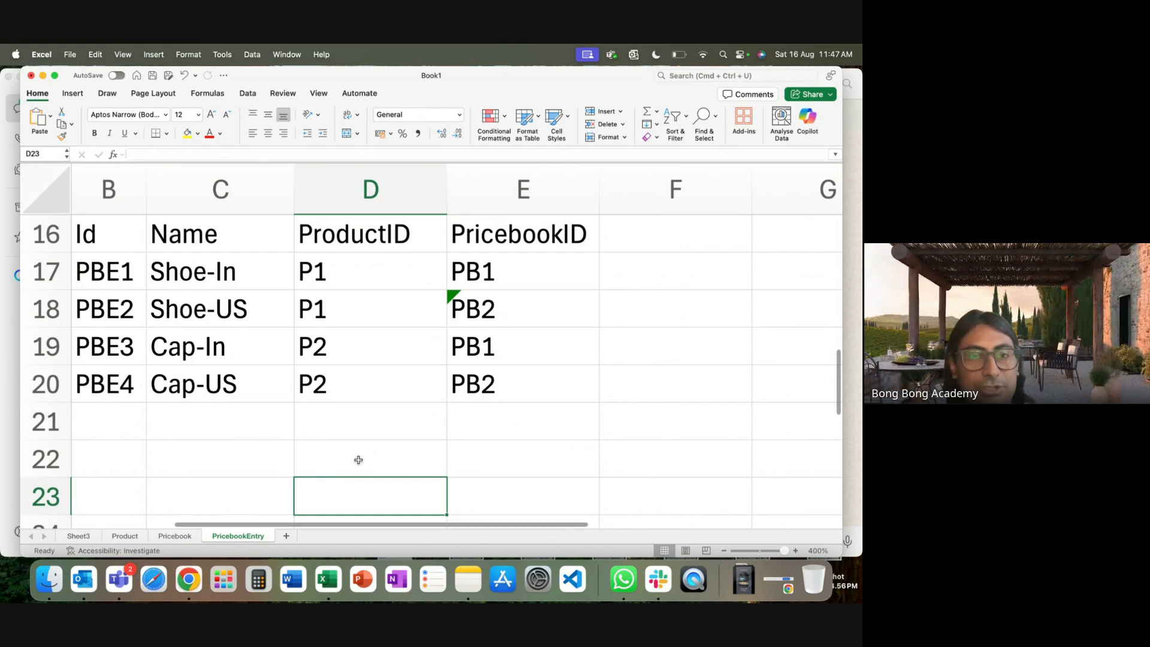
{"action": "mouse_move", "coordinate": [82, 235]}
{"action": "left_mouse_down"}
{"action": "mouse_move", "coordinate": [474, 309]}
{"action": "mouse_move", "coordinate": [473, 401]}
{"action": "left_mouse_up"}
{"action": "left_click", "coordinate": [471, 457]}
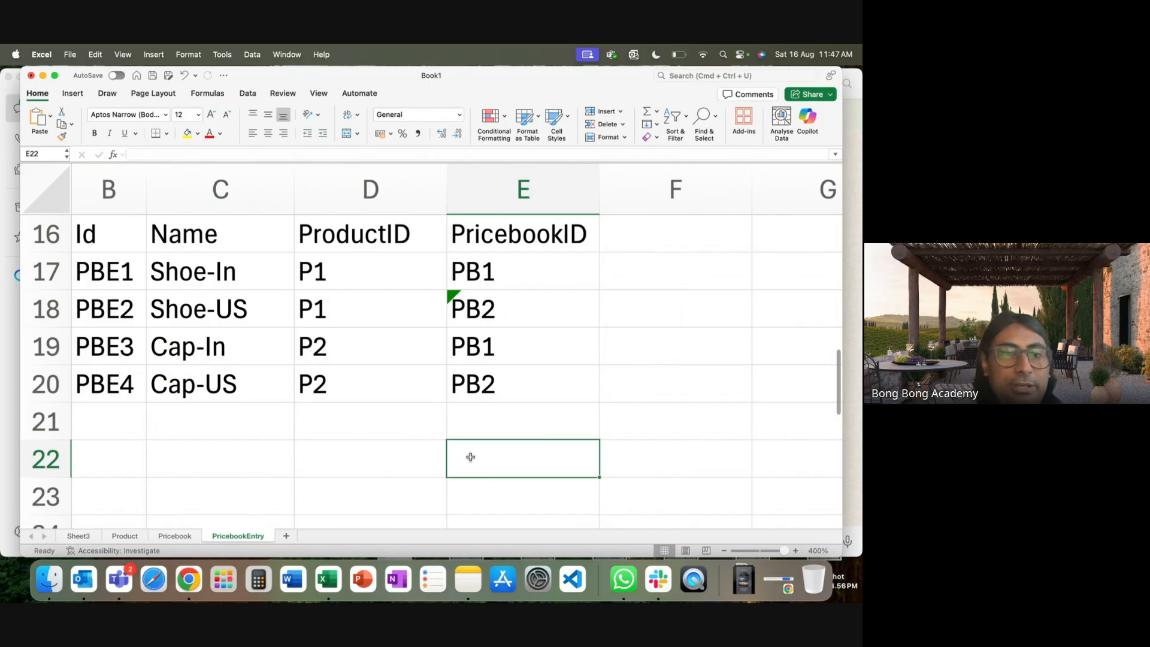
In Object Manager, find 'product' and review the Product object's Fields & Relationships.
{"action": "left_click", "coordinate": [188, 580]}
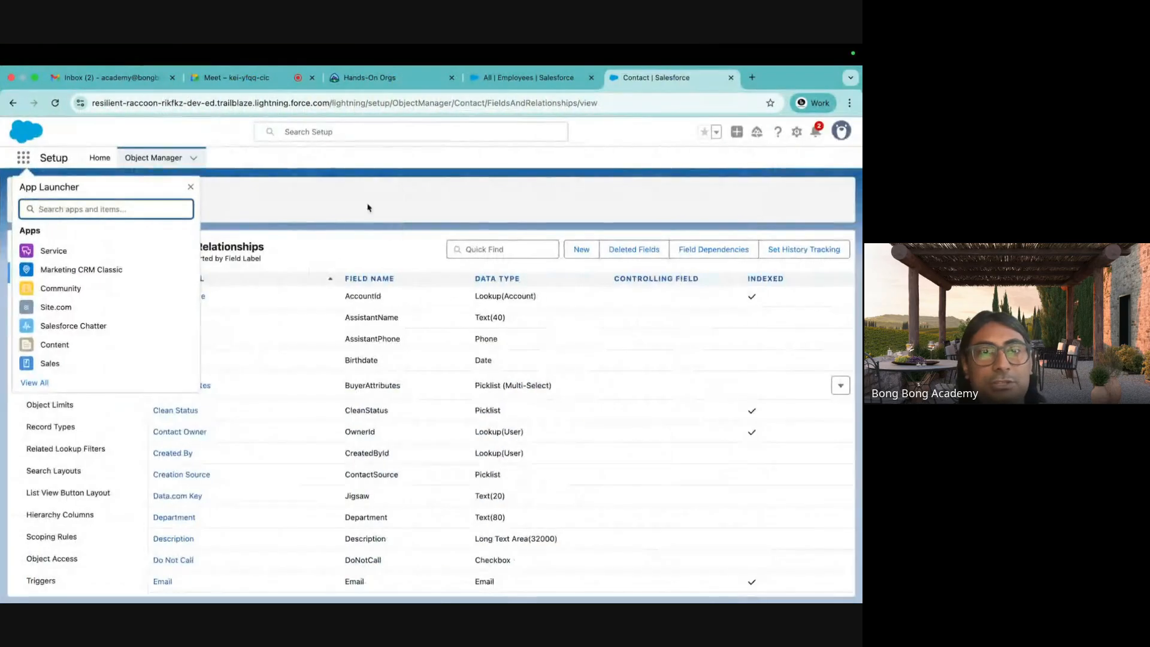
{"action": "left_click", "coordinate": [225, 194]}
{"action": "left_click", "coordinate": [109, 184]}
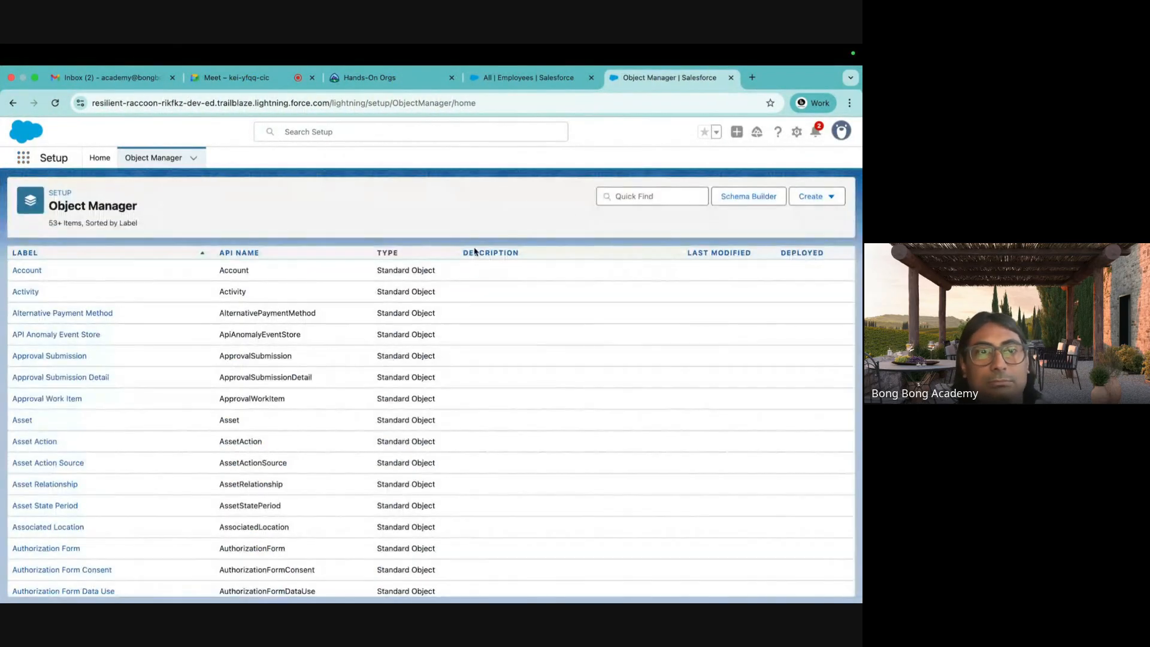
{"action": "left_click", "coordinate": [621, 197]}
{"action": "type", "text": "pr"}
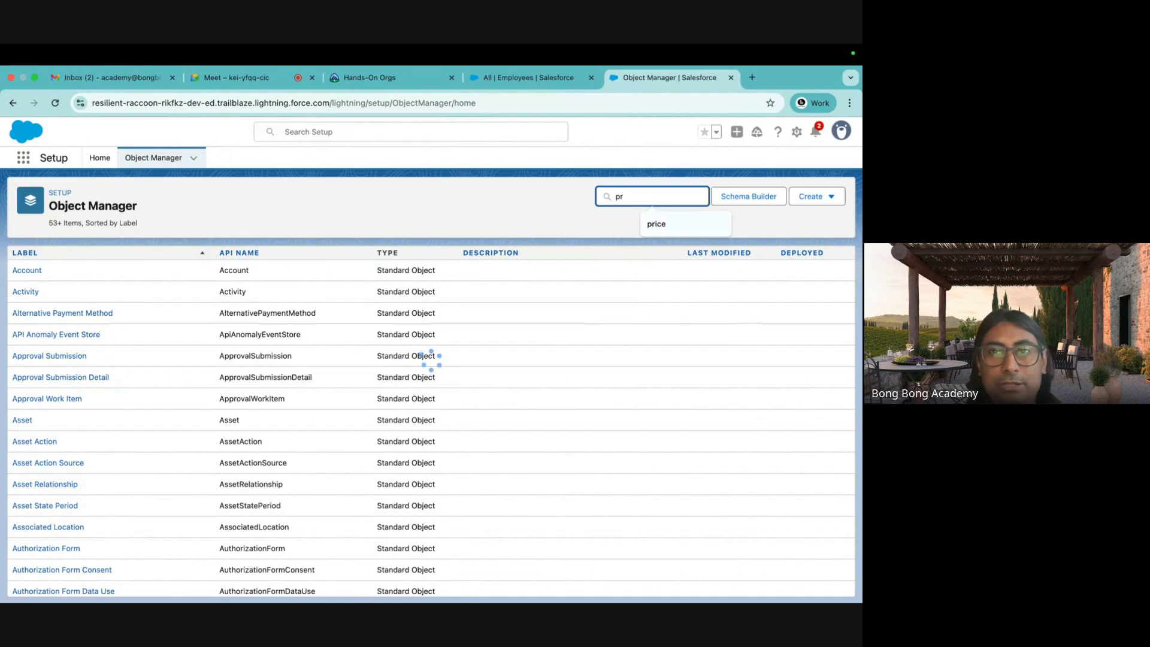
{"action": "type", "text": "odcu"}
{"action": "key", "text": "BackSpace"}
{"action": "key", "text": "BackSpace"}
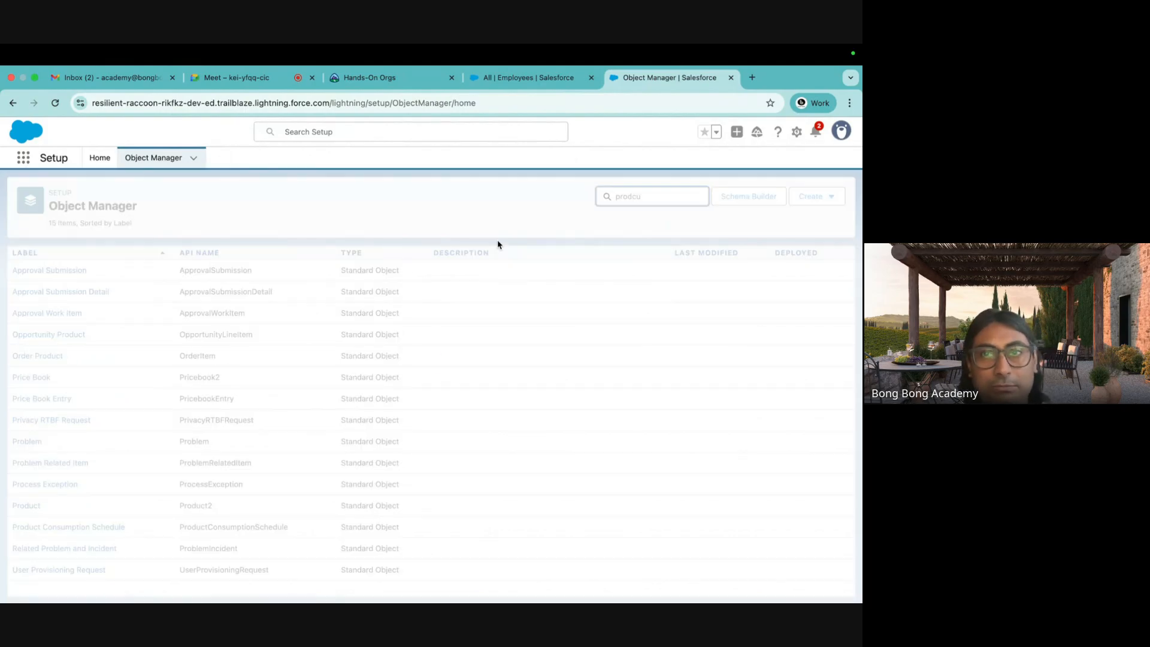
{"action": "type", "text": "uct"}
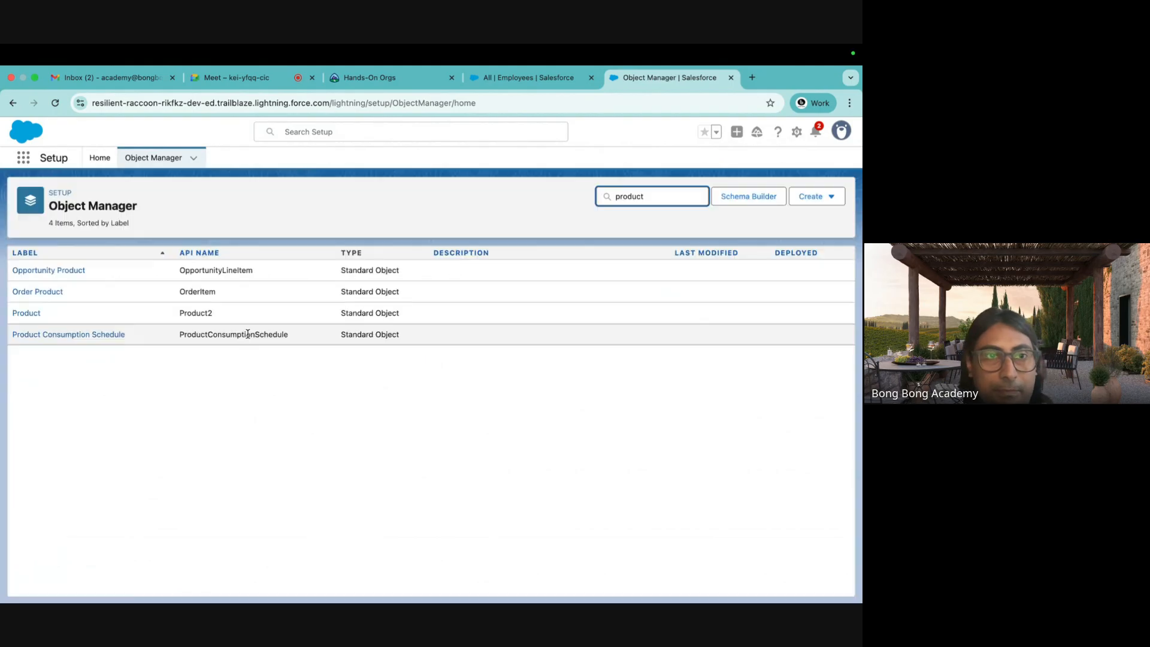
{"action": "left_click", "coordinate": [26, 313]}
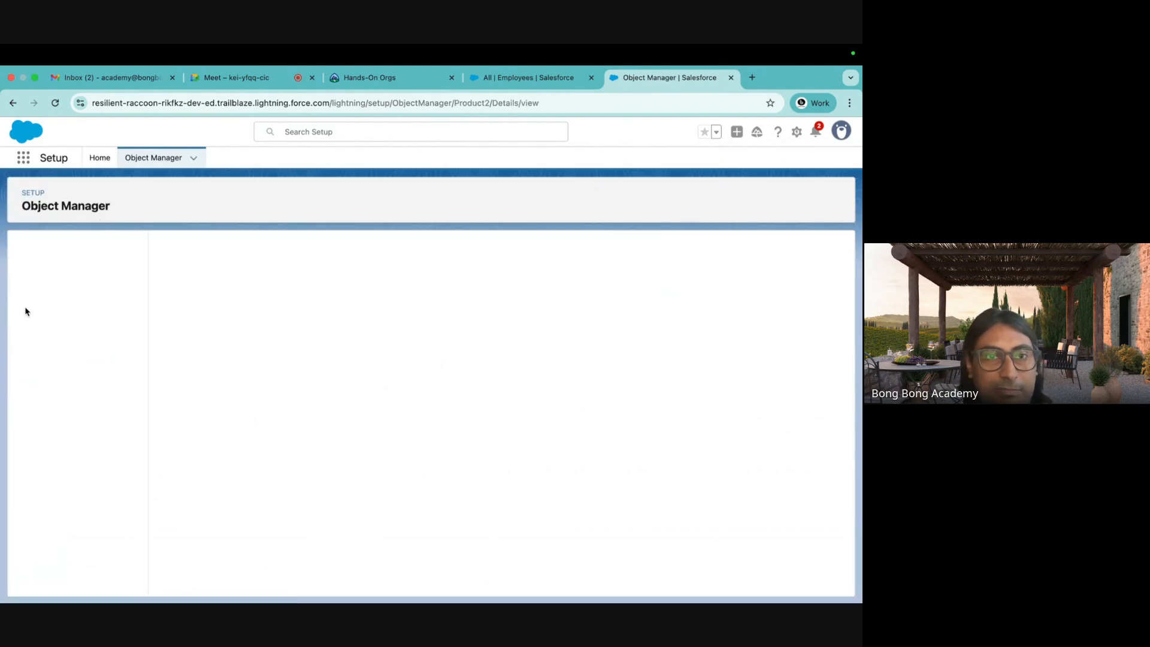
{"action": "left_click", "coordinate": [57, 275]}
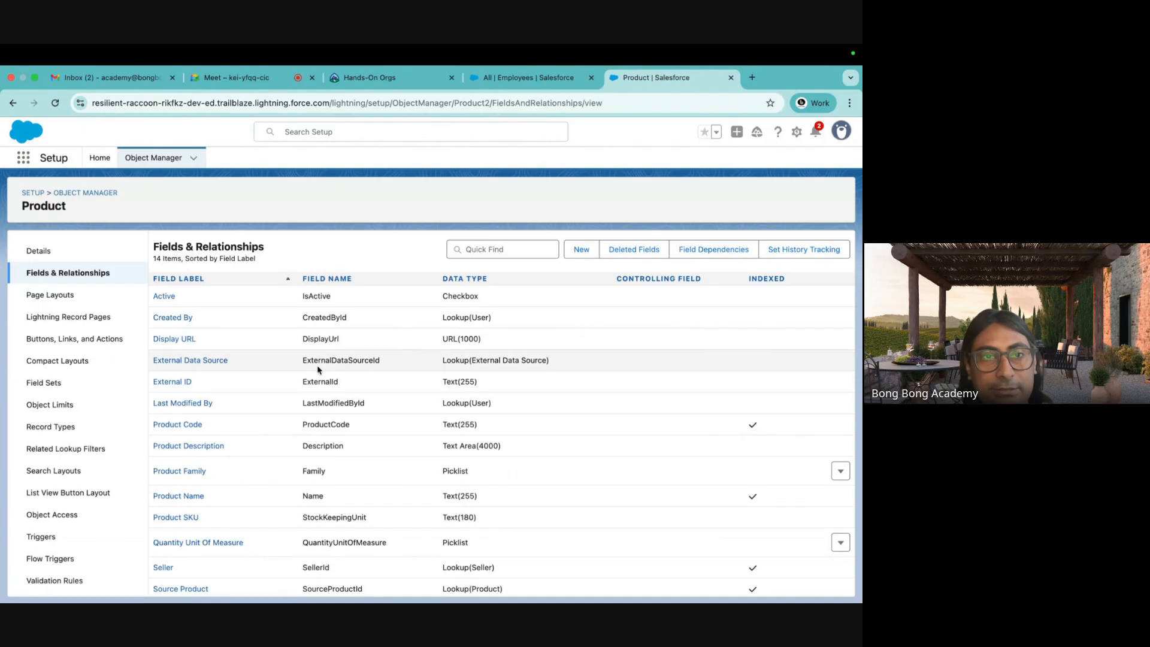
{"action": "scroll", "coordinate": [297, 375], "scroll_direction": "down", "scroll_amount": 1}
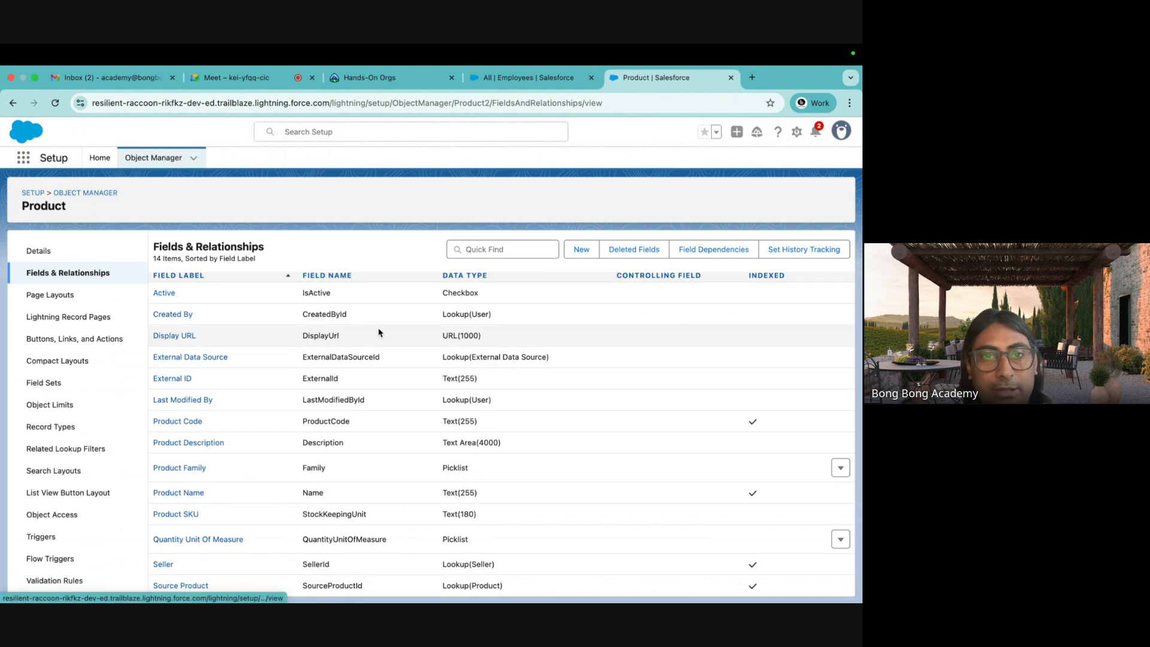
Search 'price' and review the Price Book object's fields, then return to Object Manager.
{"action": "left_click", "coordinate": [153, 157]}
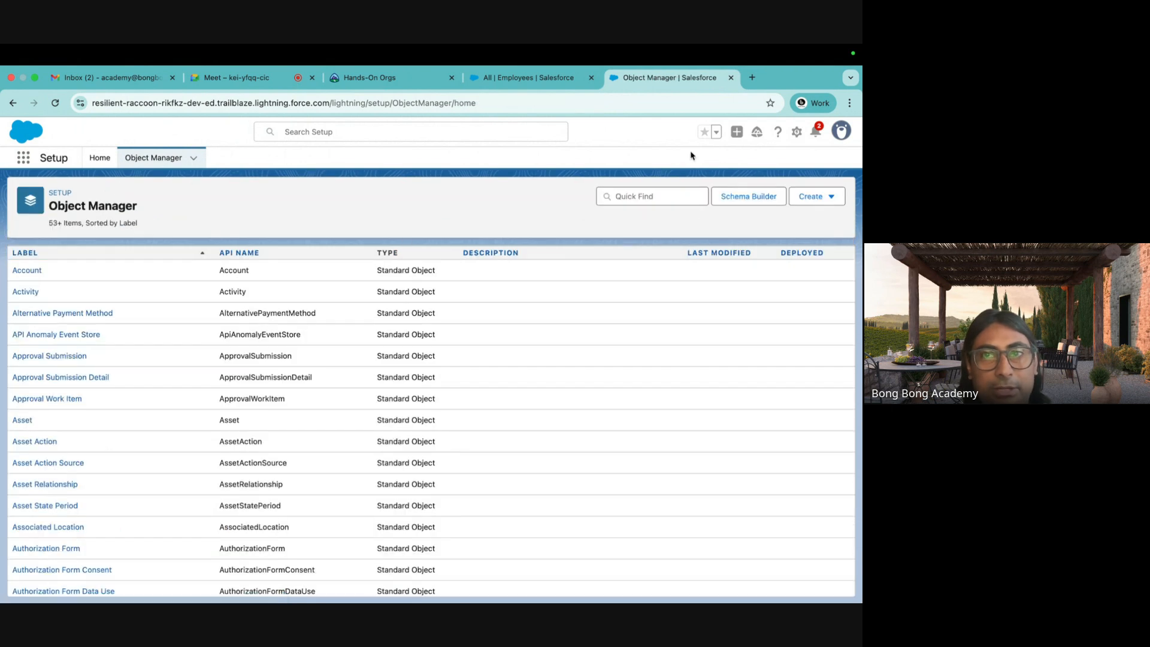
{"action": "left_click", "coordinate": [625, 198]}
{"action": "type", "text": "price"}
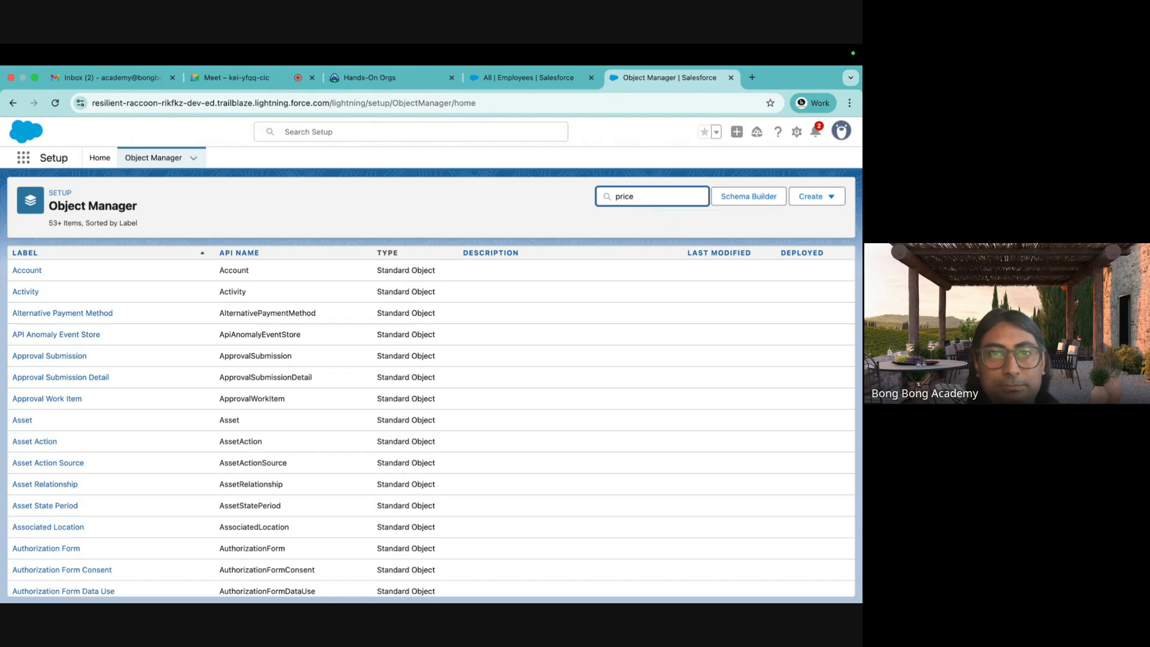
{"action": "left_click", "coordinate": [33, 271]}
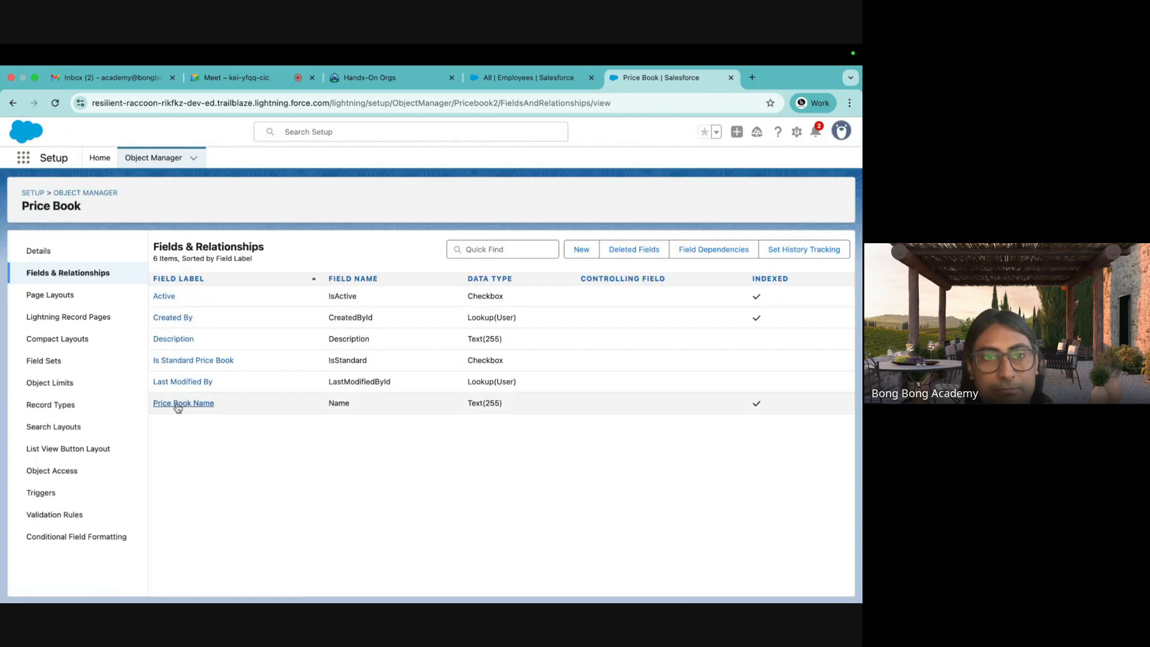
{"action": "left_click", "coordinate": [103, 193]}
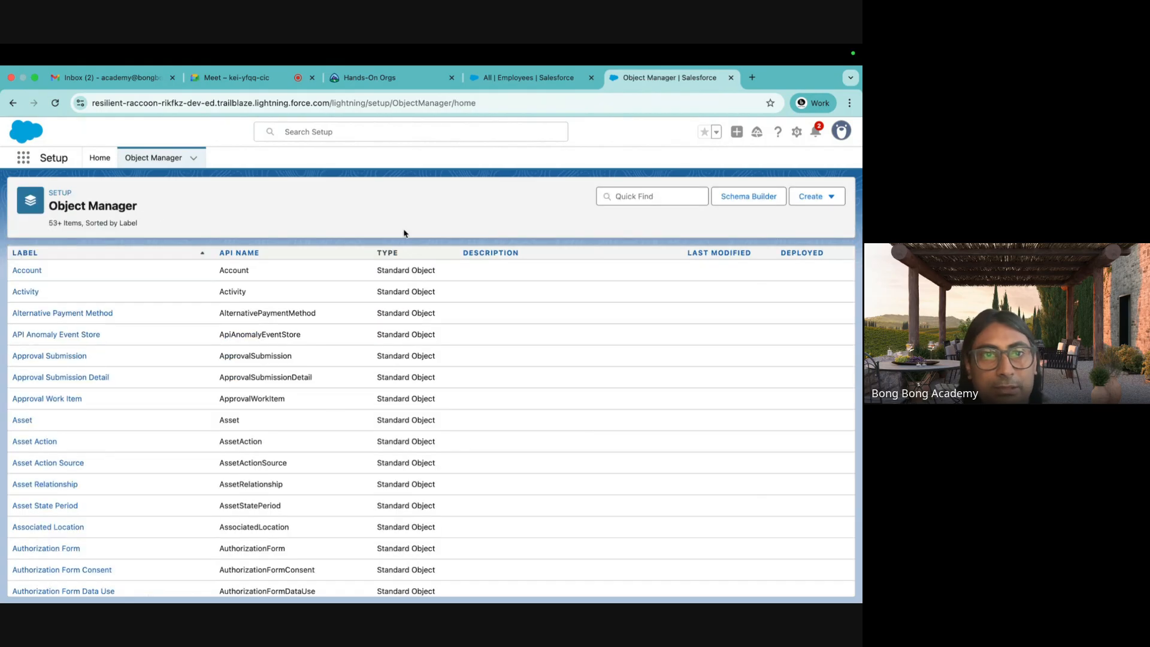
Find 'price' in Object Manager and open Price Book Entry's Fields & Relationships list.
{"action": "left_click", "coordinate": [681, 202]}
{"action": "type", "text": "price"}
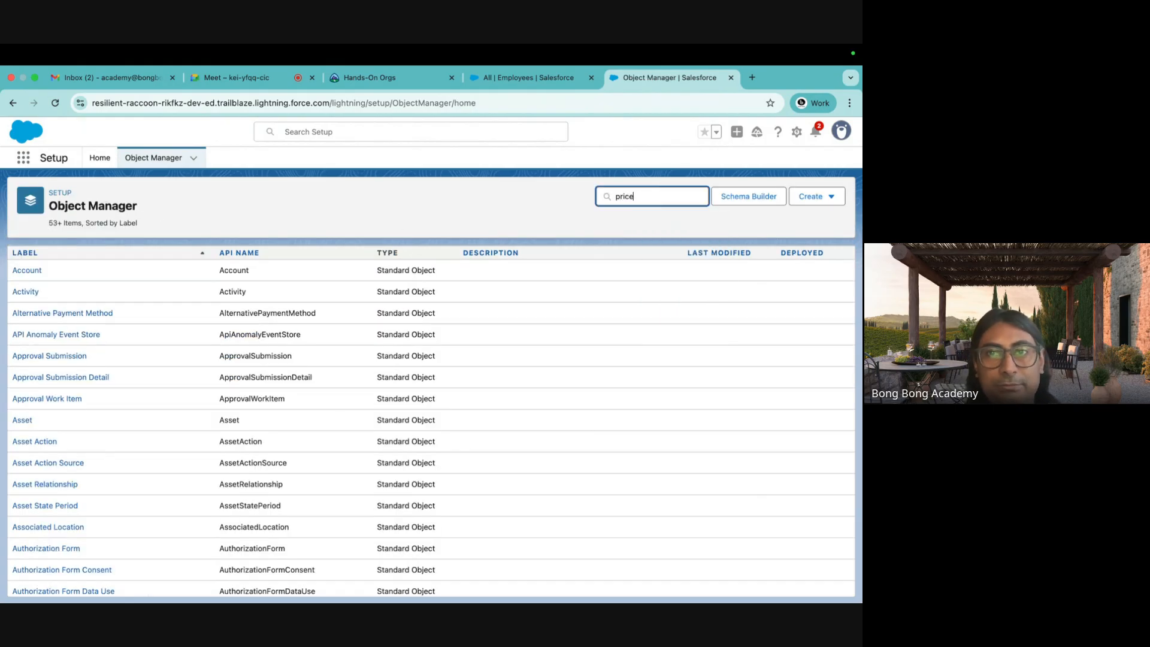
{"action": "left_click", "coordinate": [55, 292]}
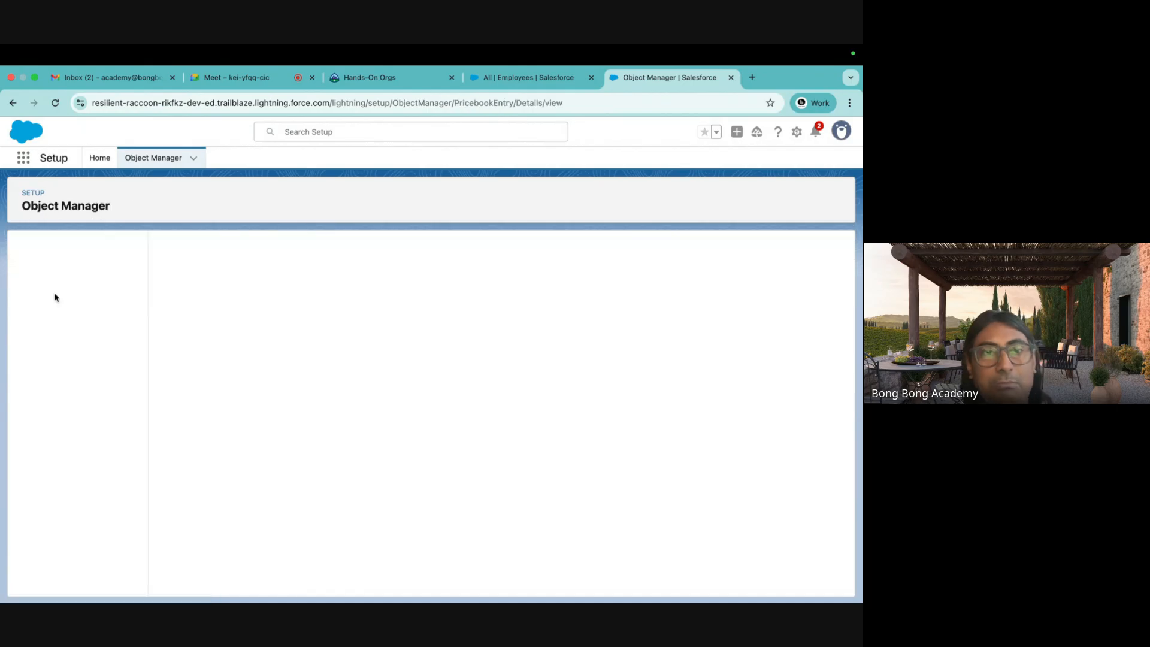
{"action": "left_click", "coordinate": [65, 276]}
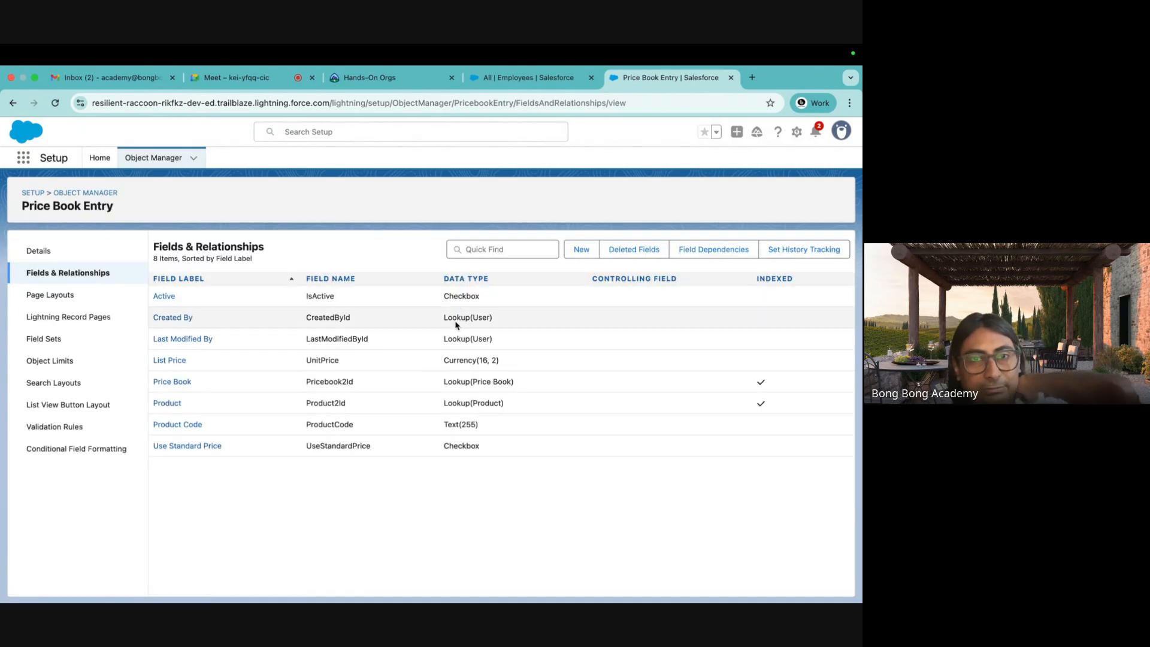
Highlight the Lookup(Price Book) and Lookup(Product) data types in the field list.
{"action": "left_click_drag", "start_coordinate": [509, 407], "coordinate": [443, 382]}
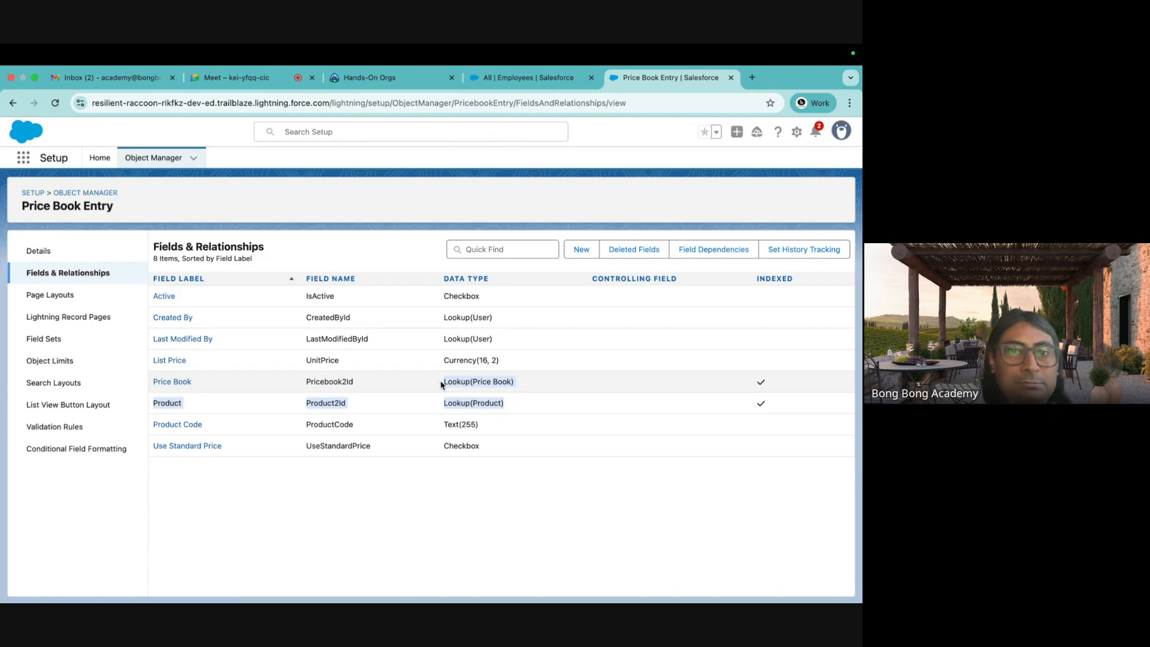
{"action": "left_click", "coordinate": [460, 391]}
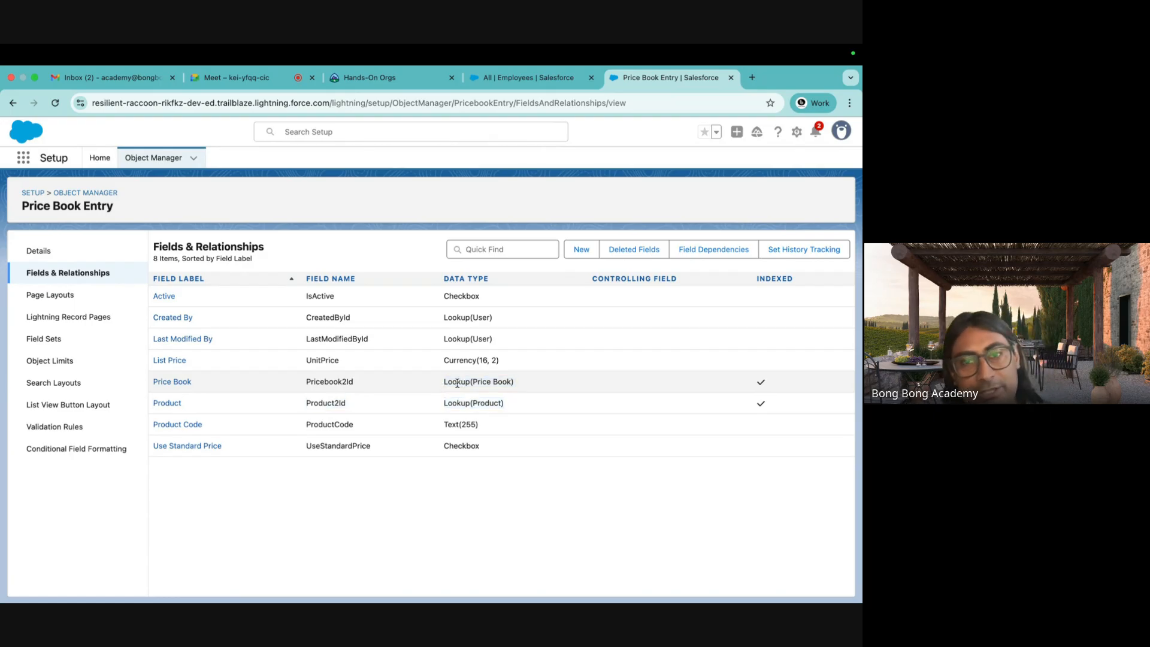
{"action": "mouse_move", "coordinate": [445, 382]}
{"action": "left_mouse_down"}
{"action": "mouse_move", "coordinate": [570, 385]}
{"action": "mouse_move", "coordinate": [437, 403]}
{"action": "left_mouse_up"}
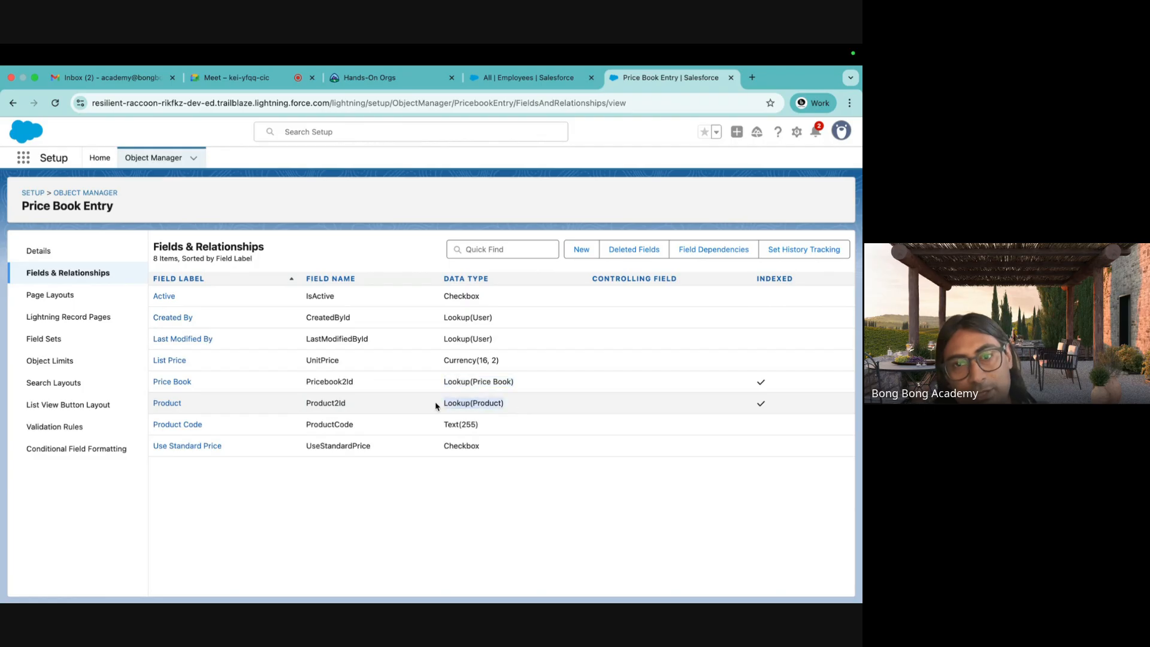
{"action": "left_click_drag", "start_coordinate": [519, 382], "coordinate": [444, 383]}
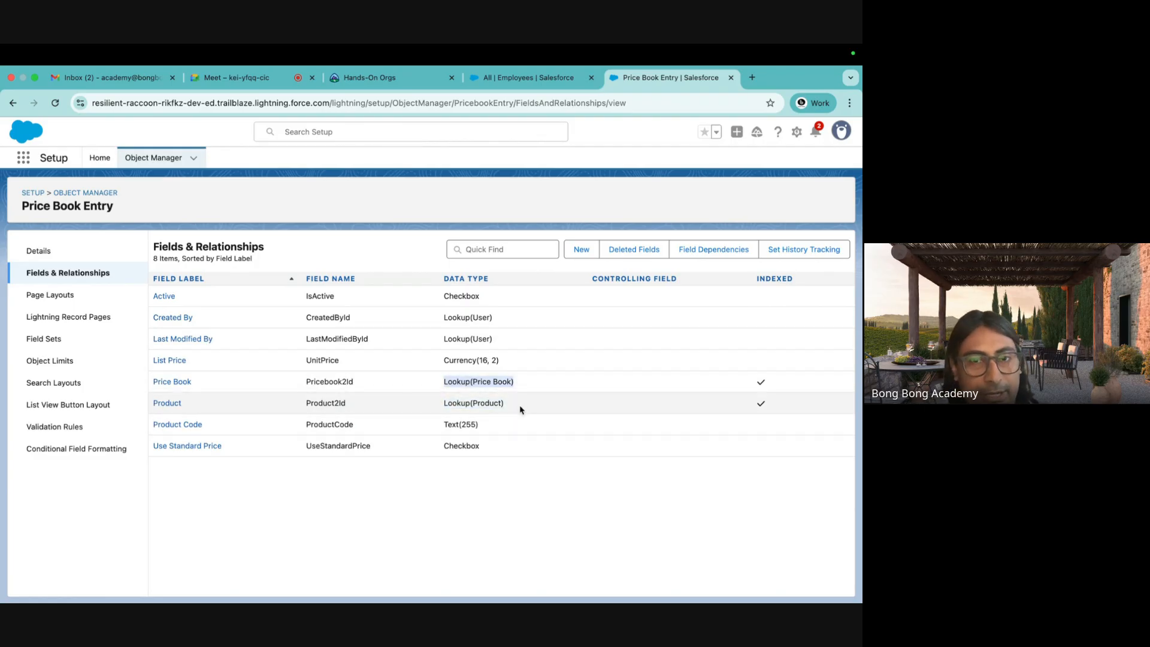
{"action": "left_click_drag", "start_coordinate": [514, 405], "coordinate": [425, 409]}
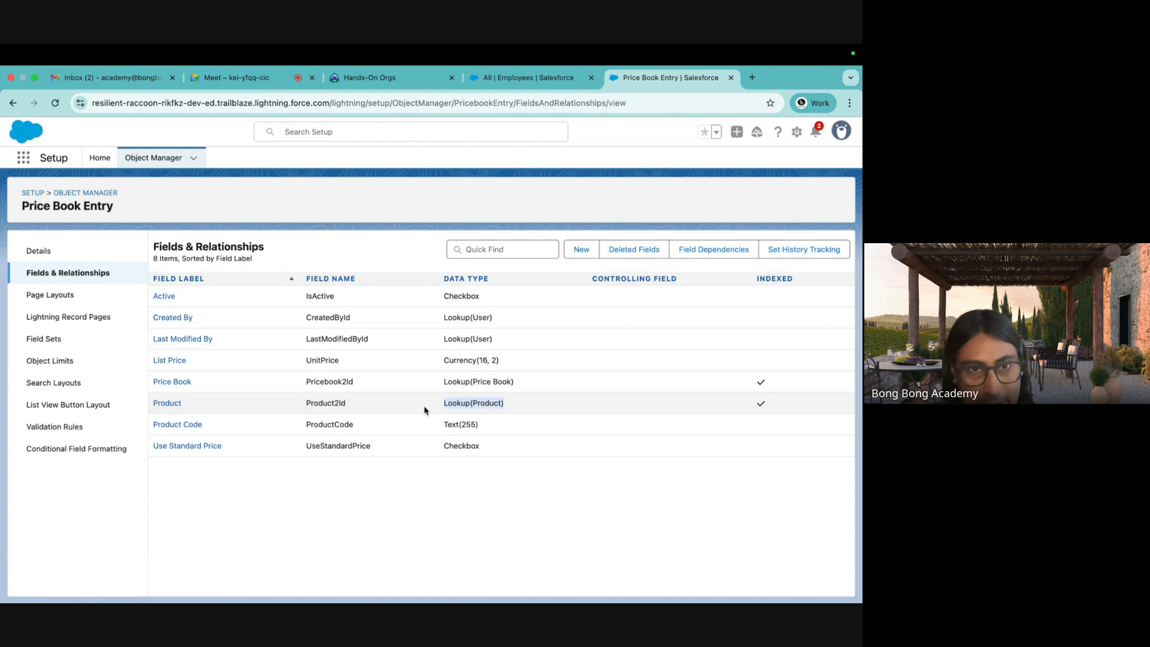
{"action": "left_click_drag", "start_coordinate": [153, 246], "coordinate": [314, 260]}
{"action": "left_click", "coordinate": [292, 256]}
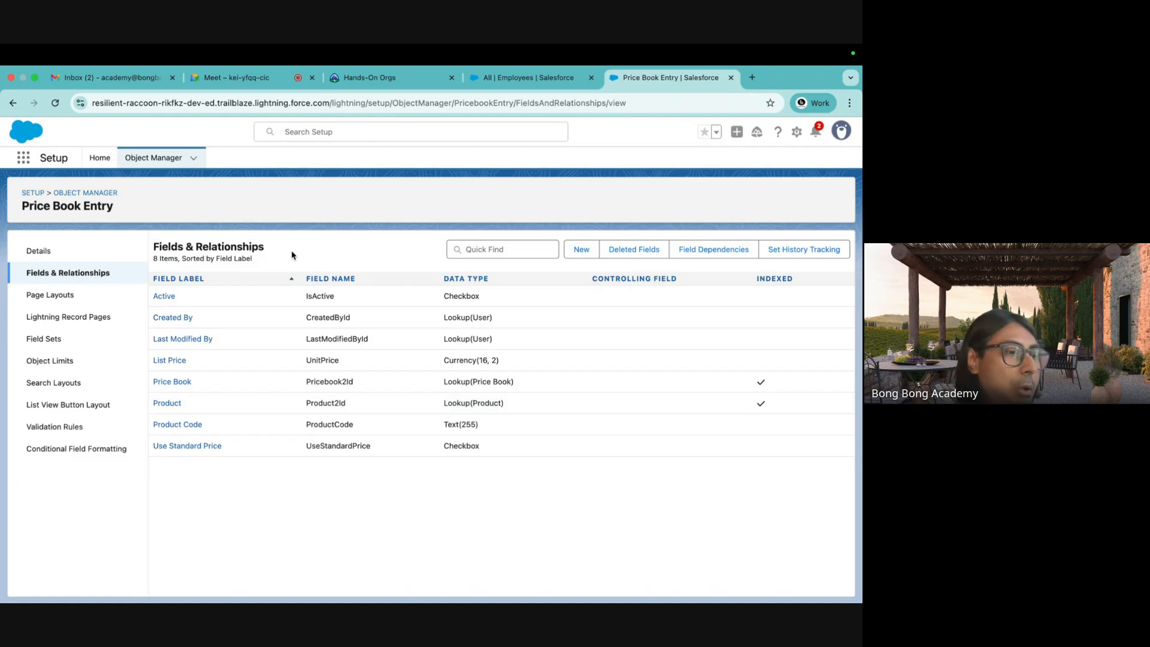
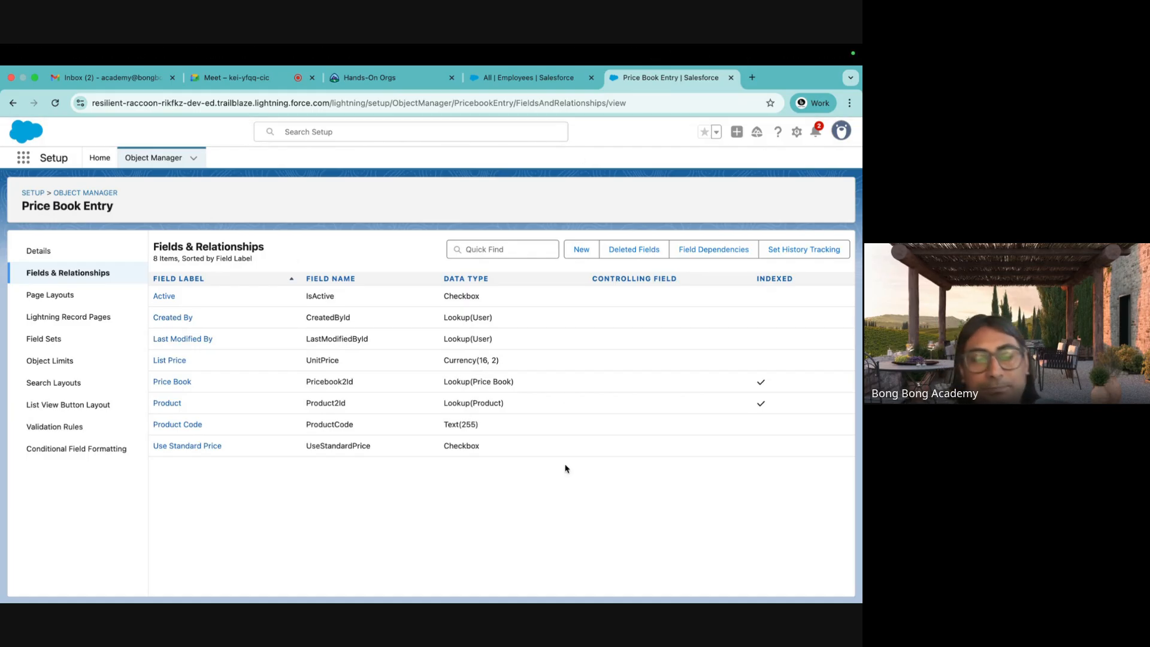
Leave the Price Book Entry fields page for the Object Manager home via the breadcrumb.
{"action": "mouse_move", "coordinate": [572, 593]}
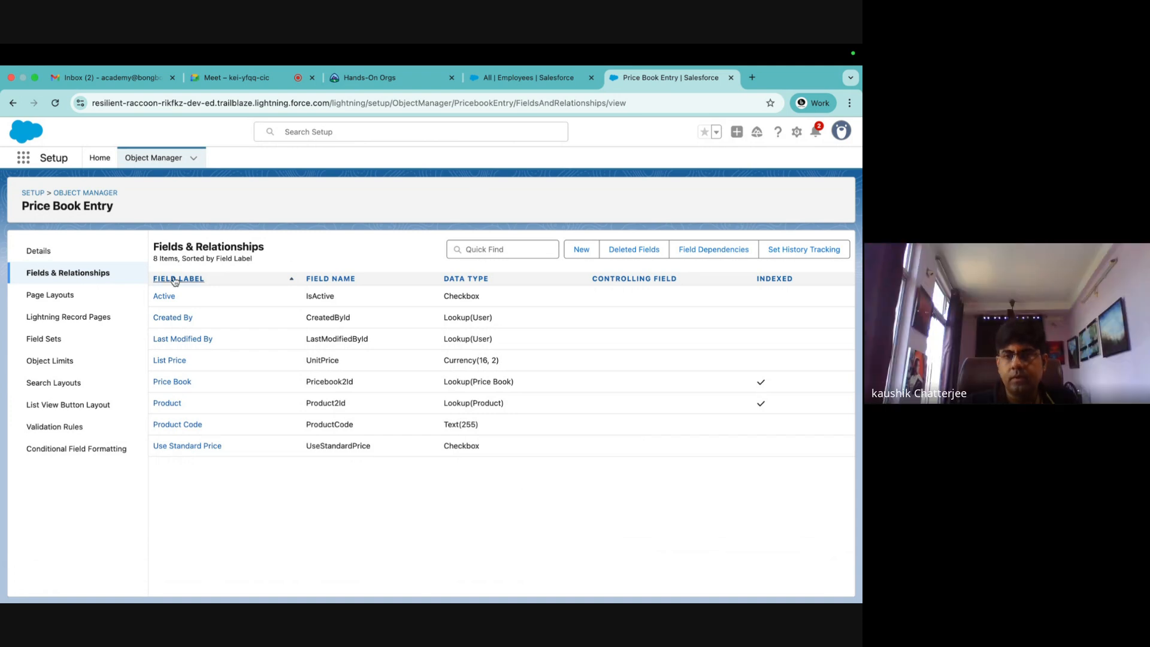
{"action": "left_click", "coordinate": [110, 193]}
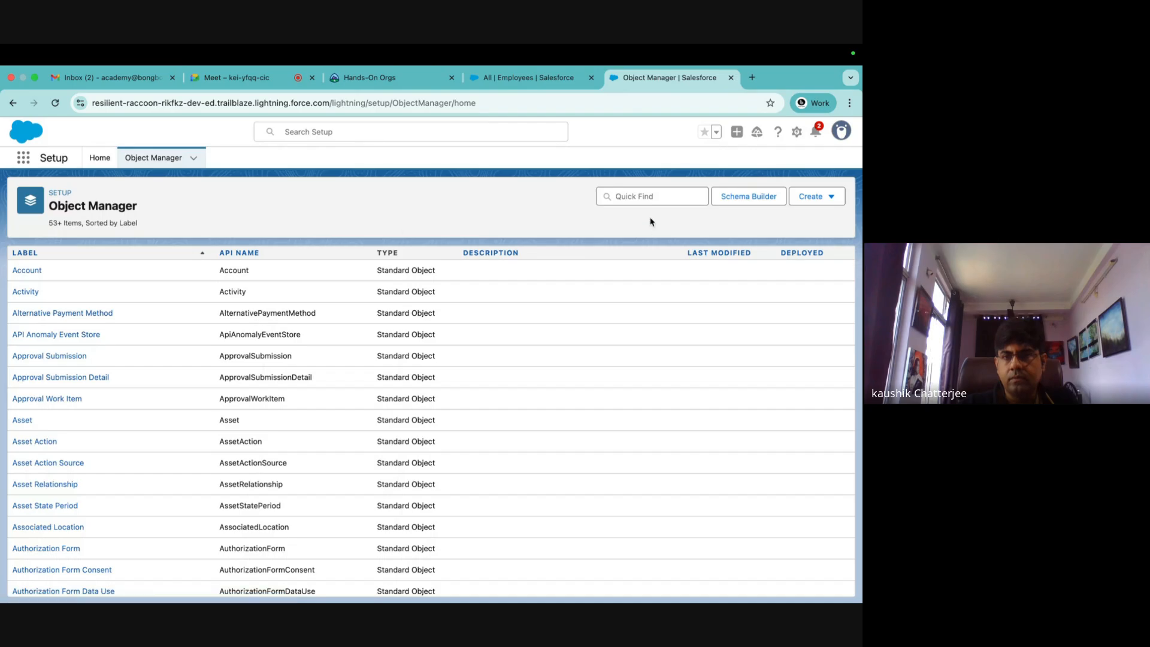
Filter objects by 'oppor', open Opportunity's Fields & Relationships, and highlight Account Name's Lookup(Account) type.
{"action": "left_click", "coordinate": [635, 196]}
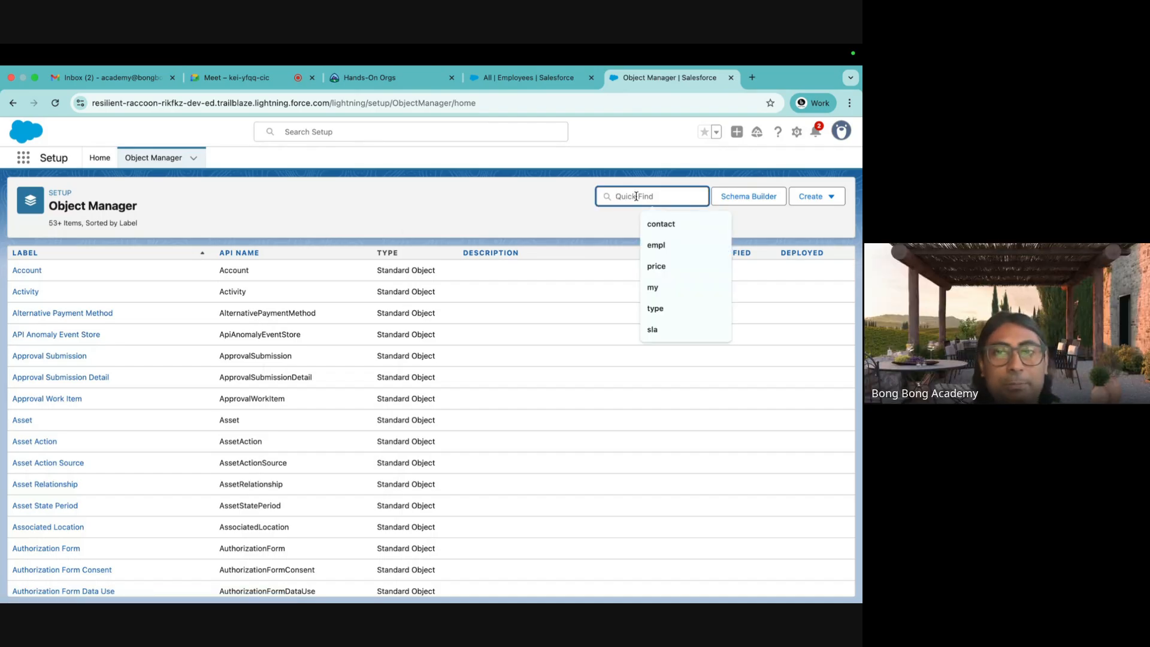
{"action": "type", "text": "oppo"}
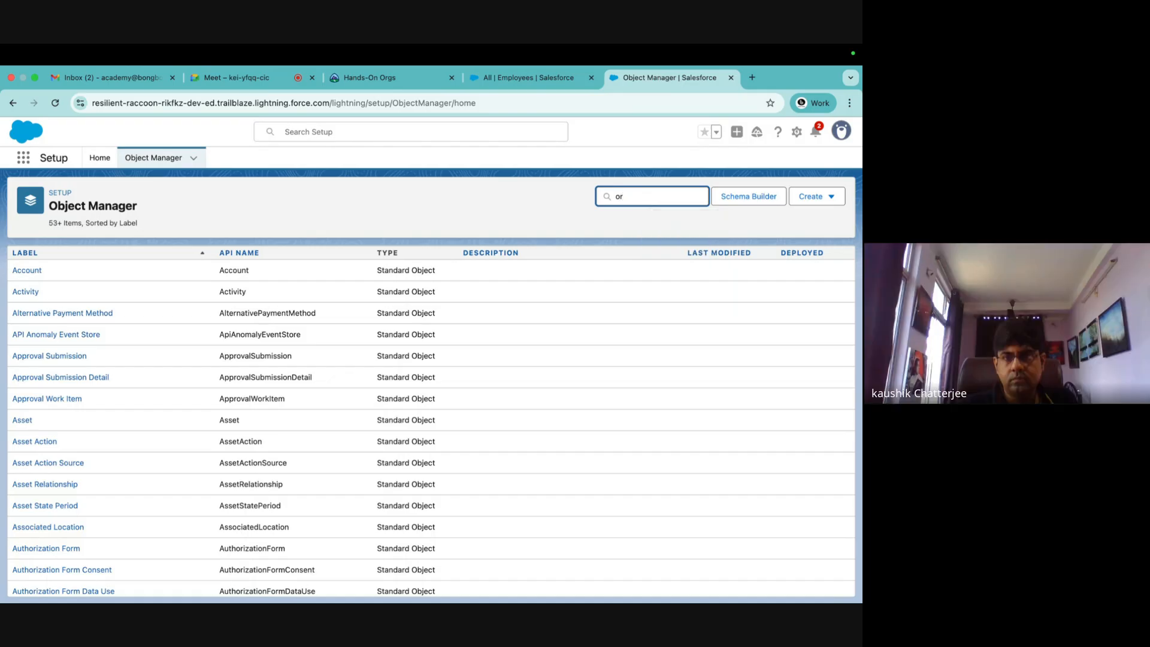
{"action": "type", "text": "r"}
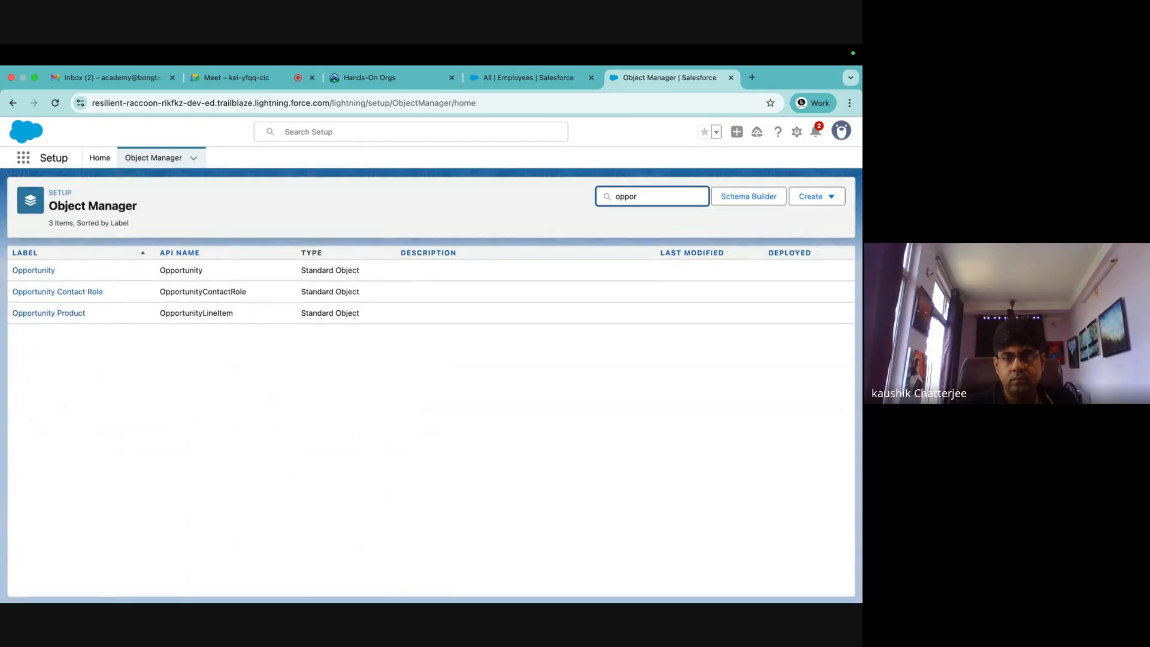
{"action": "left_click", "coordinate": [37, 273]}
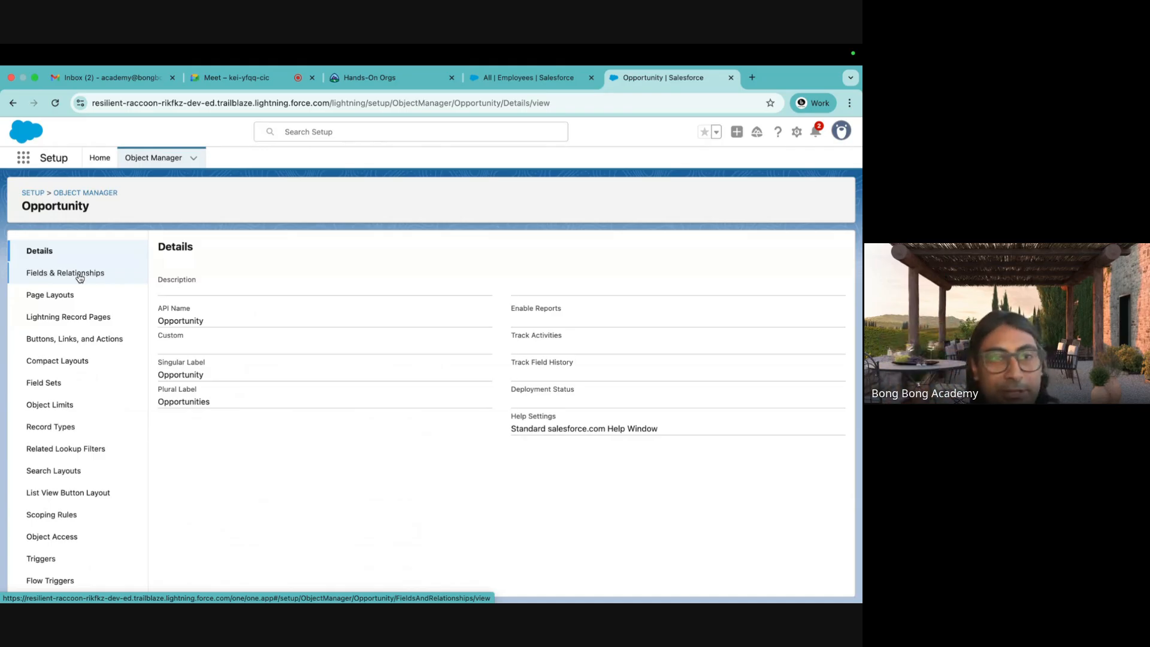
{"action": "left_click", "coordinate": [80, 276]}
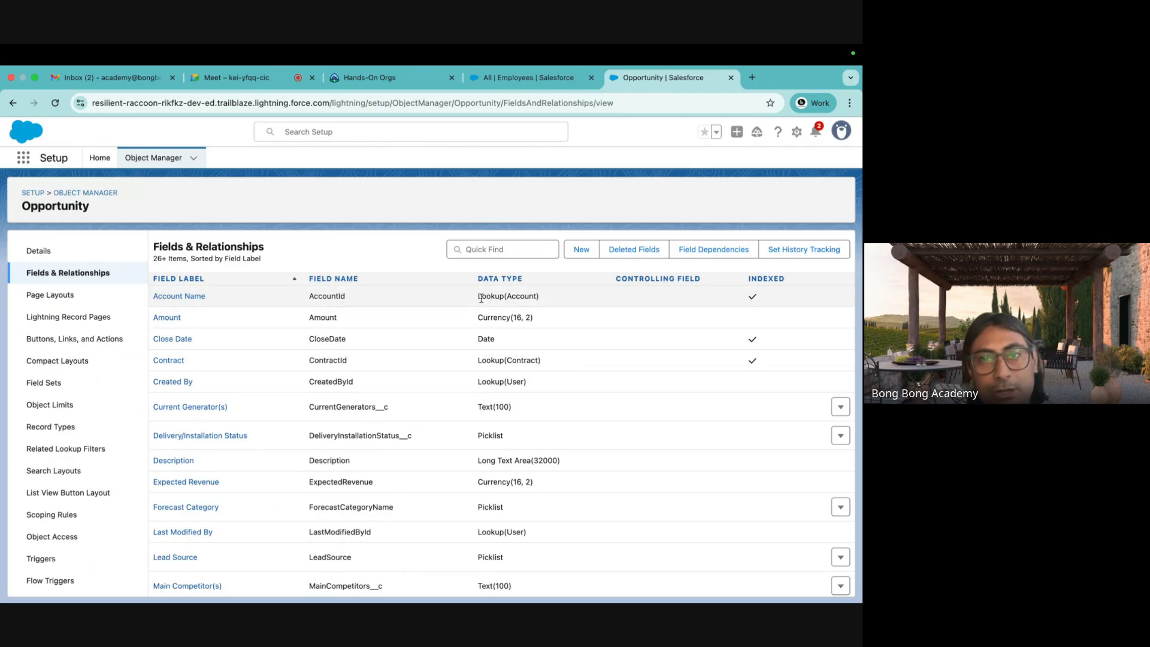
{"action": "left_click_drag", "start_coordinate": [480, 297], "coordinate": [560, 300]}
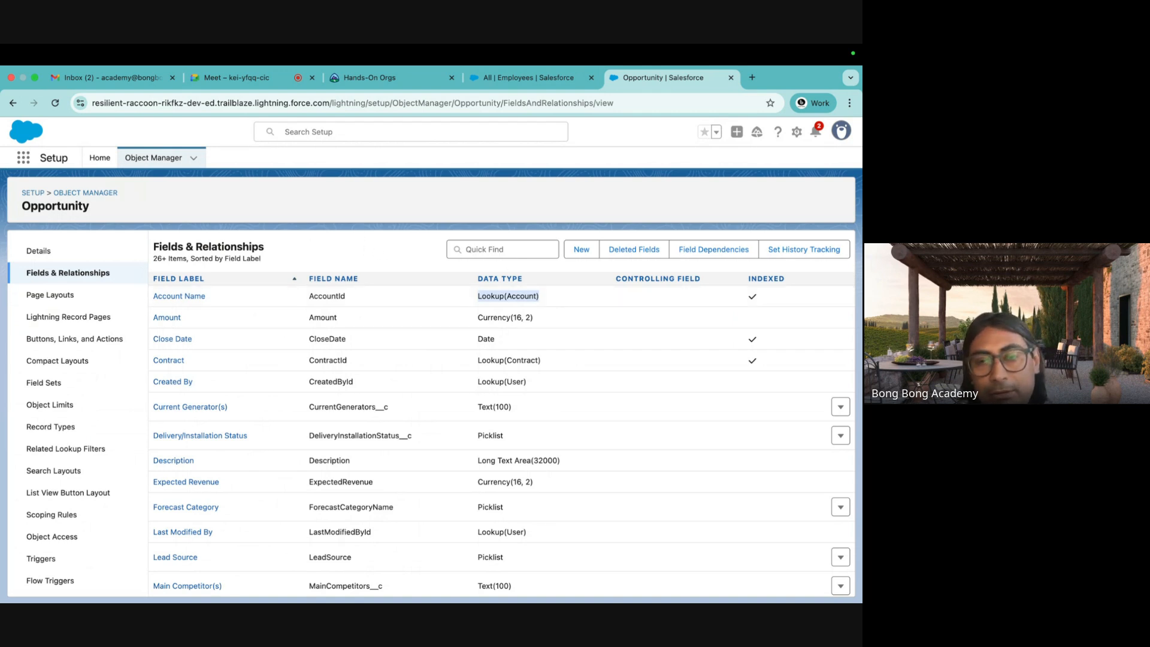
In Excel, insert a new sheet, move it before Pricebook, and rename it Opportunity.
{"action": "mouse_move", "coordinate": [659, 584]}
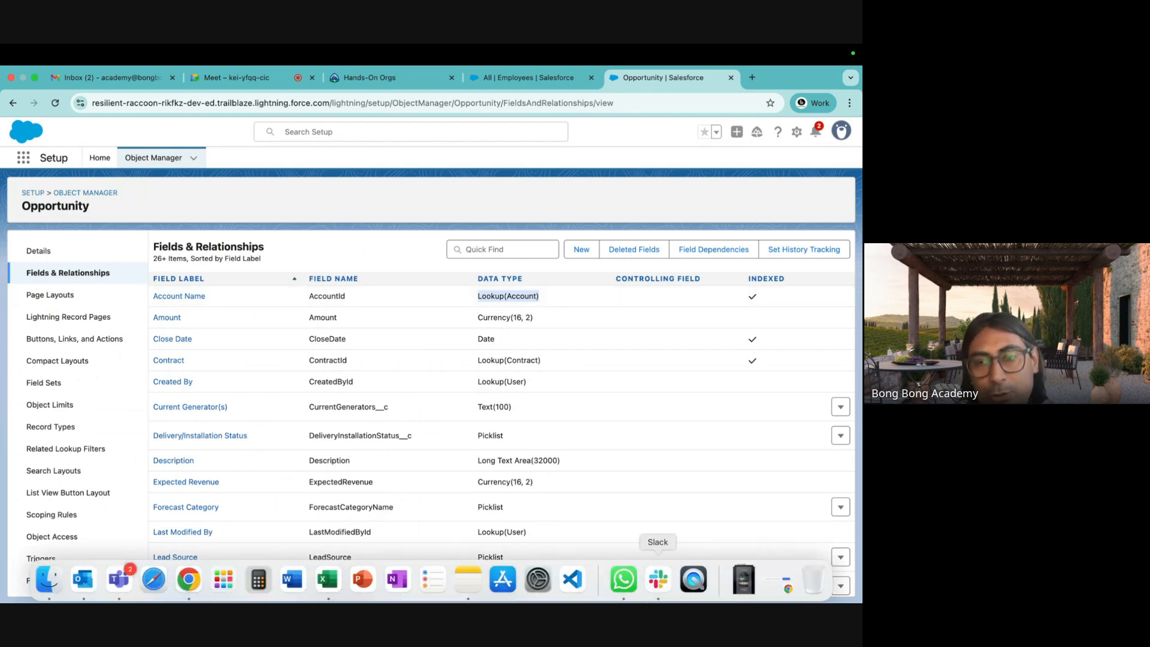
{"action": "left_click", "coordinate": [343, 589]}
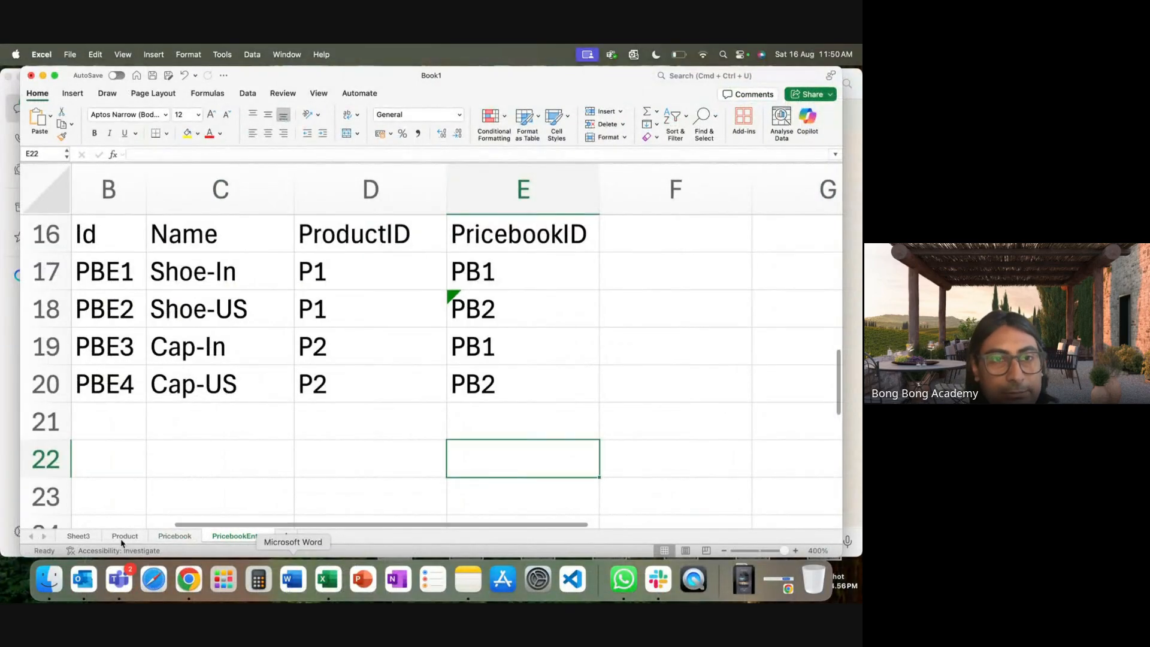
{"action": "left_click", "coordinate": [123, 538]}
{"action": "left_click", "coordinate": [185, 538]}
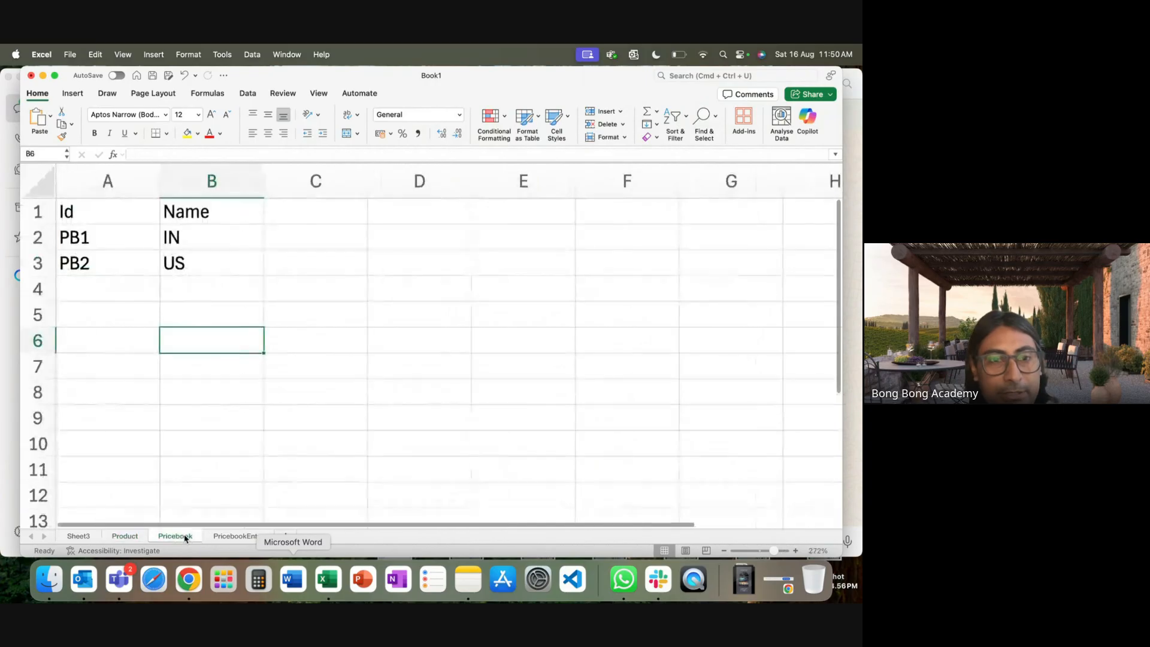
{"action": "left_click", "coordinate": [289, 537]}
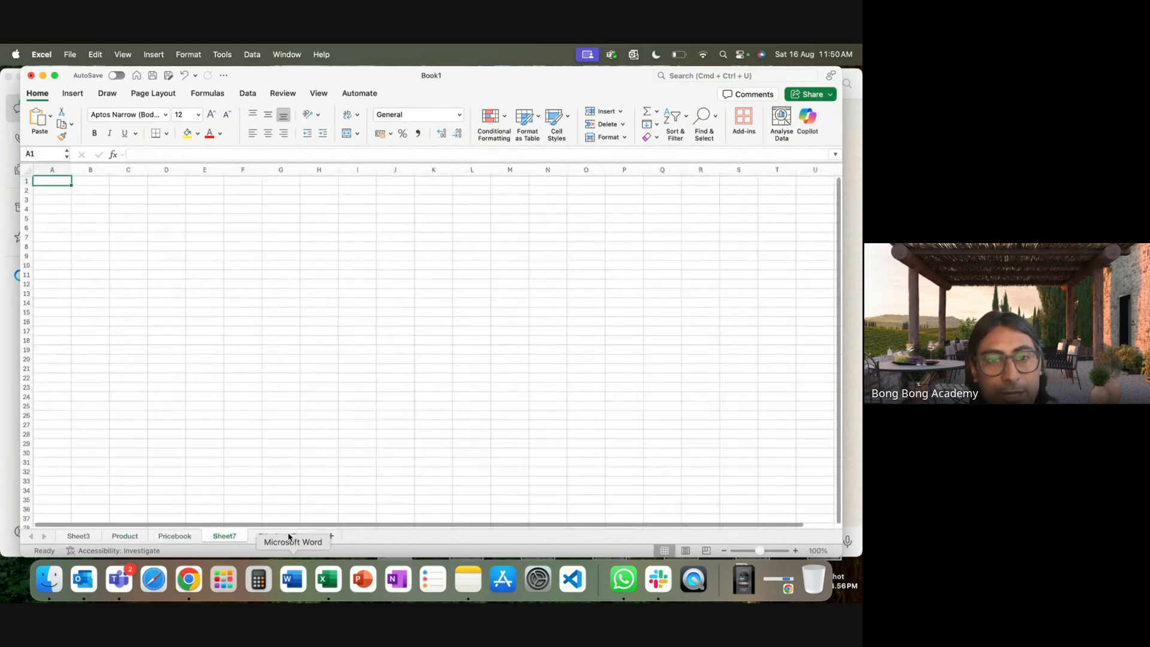
{"action": "left_click_drag", "start_coordinate": [221, 538], "coordinate": [170, 536]}
{"action": "right_click", "coordinate": [169, 536]}
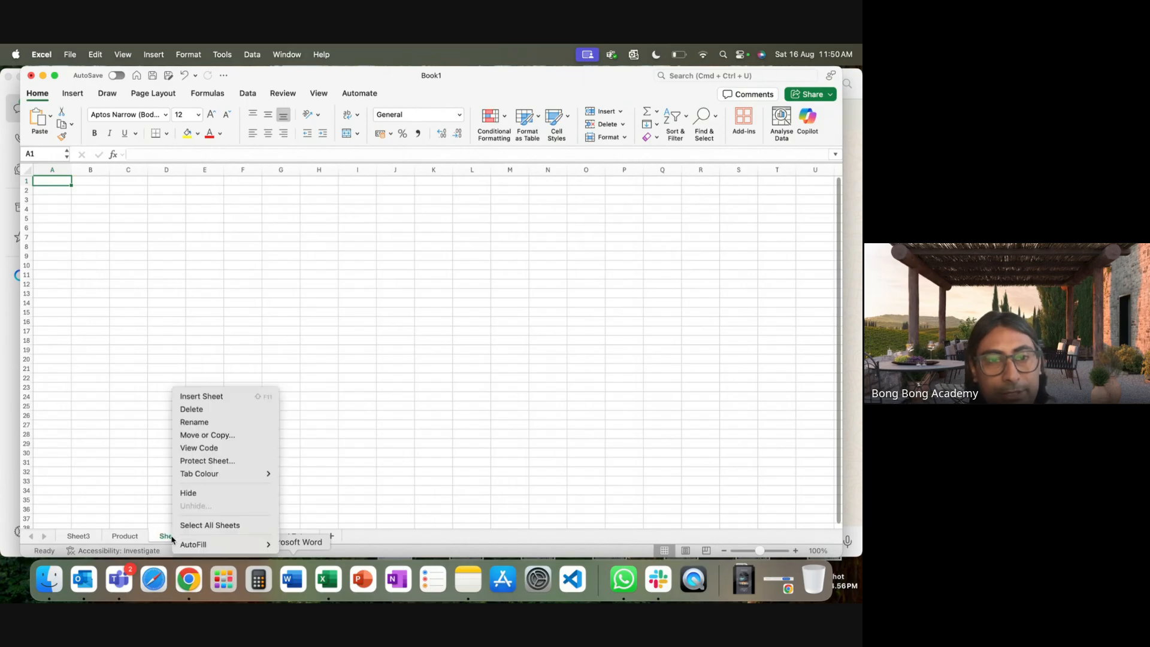
{"action": "left_click", "coordinate": [210, 421]}
{"action": "type", "text": "Opp"}
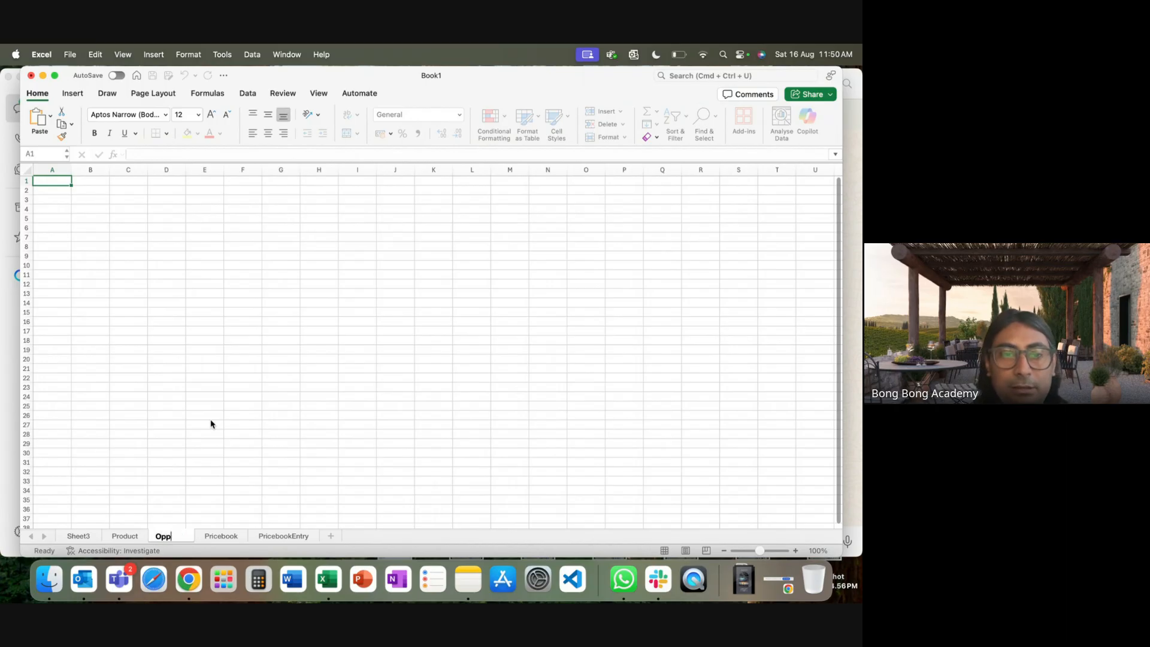
{"action": "type", "text": "ortuni"}
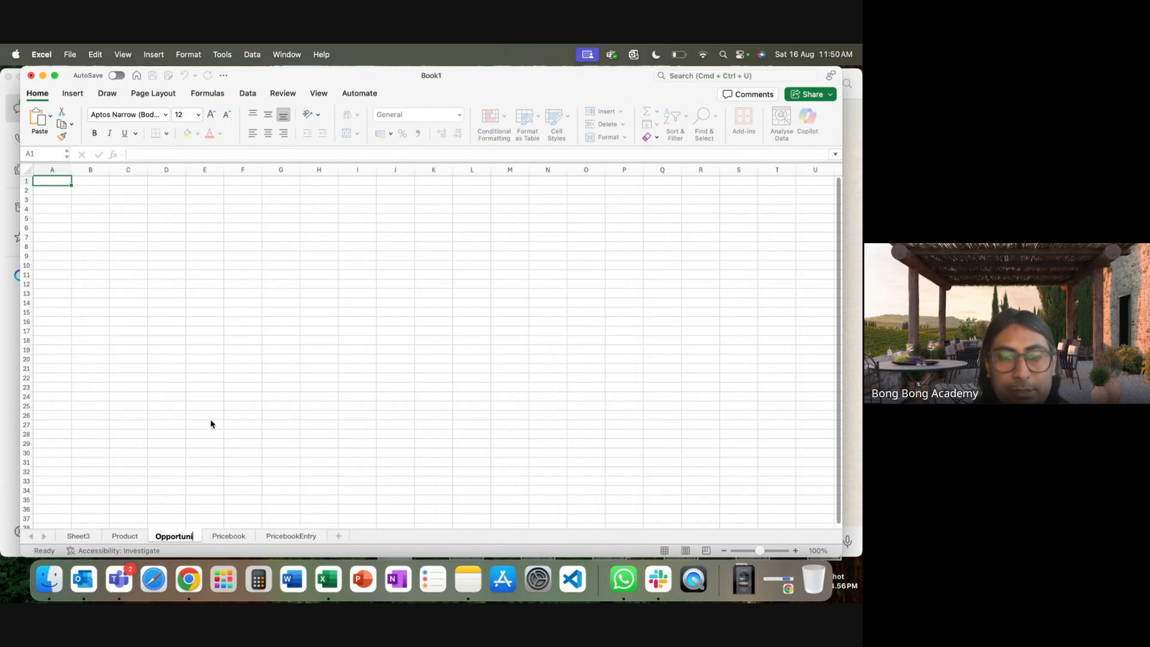
{"action": "type", "text": "ty"}
{"action": "left_click", "coordinate": [277, 394]}
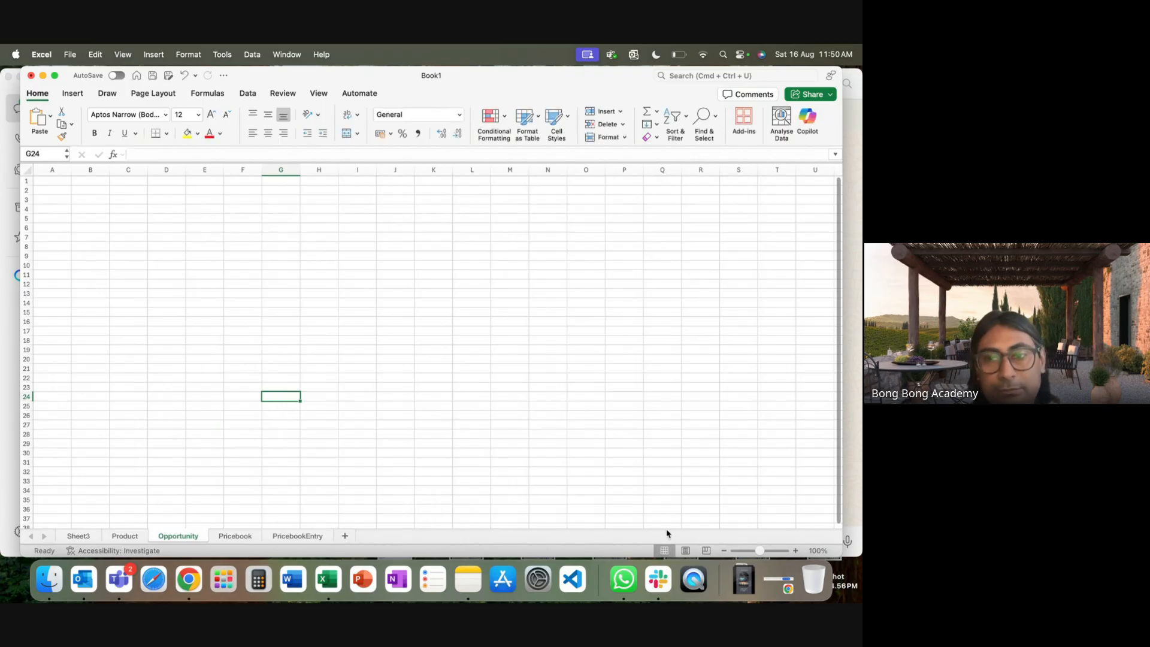
Zoom to about 217% and enter headers Id, Name, AccountId in row 9.
{"action": "left_click", "coordinate": [769, 550]}
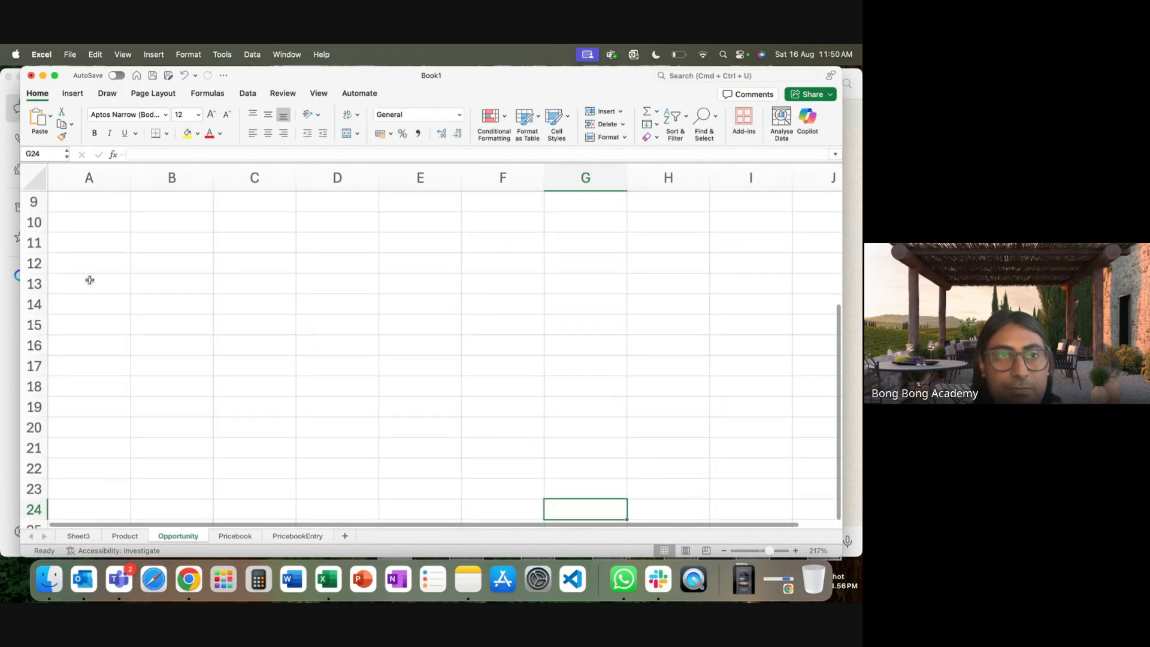
{"action": "left_click", "coordinate": [99, 197]}
{"action": "type", "text": "Id"}
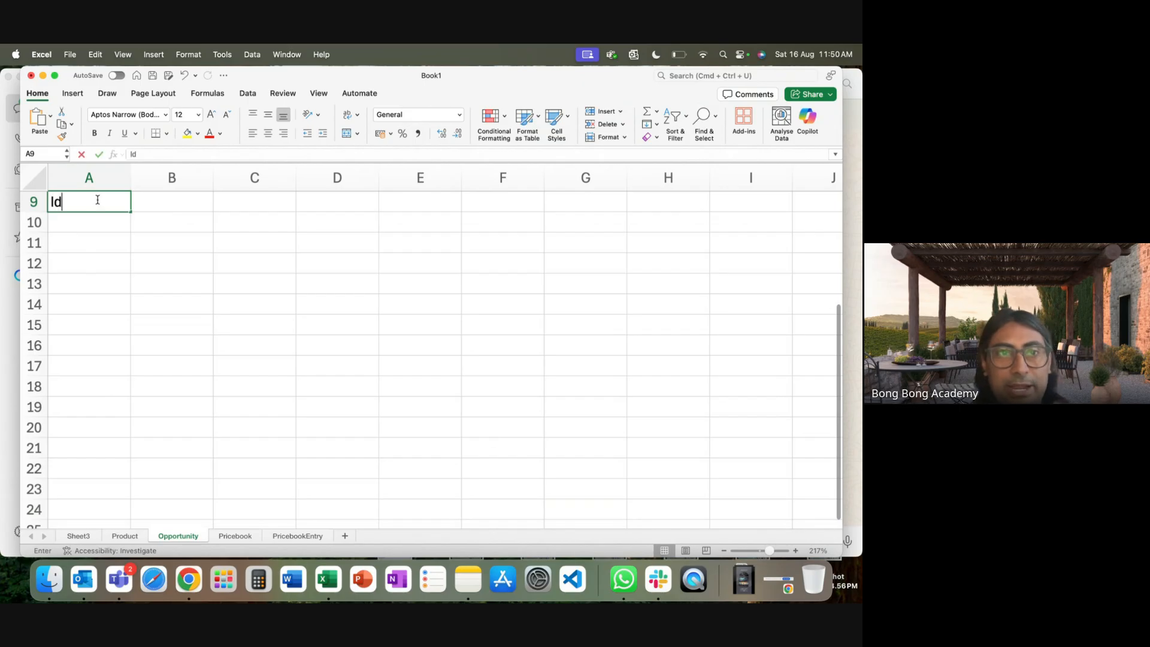
{"action": "key", "text": "Tab"}
{"action": "type", "text": "Name"}
{"action": "key", "text": "Tab"}
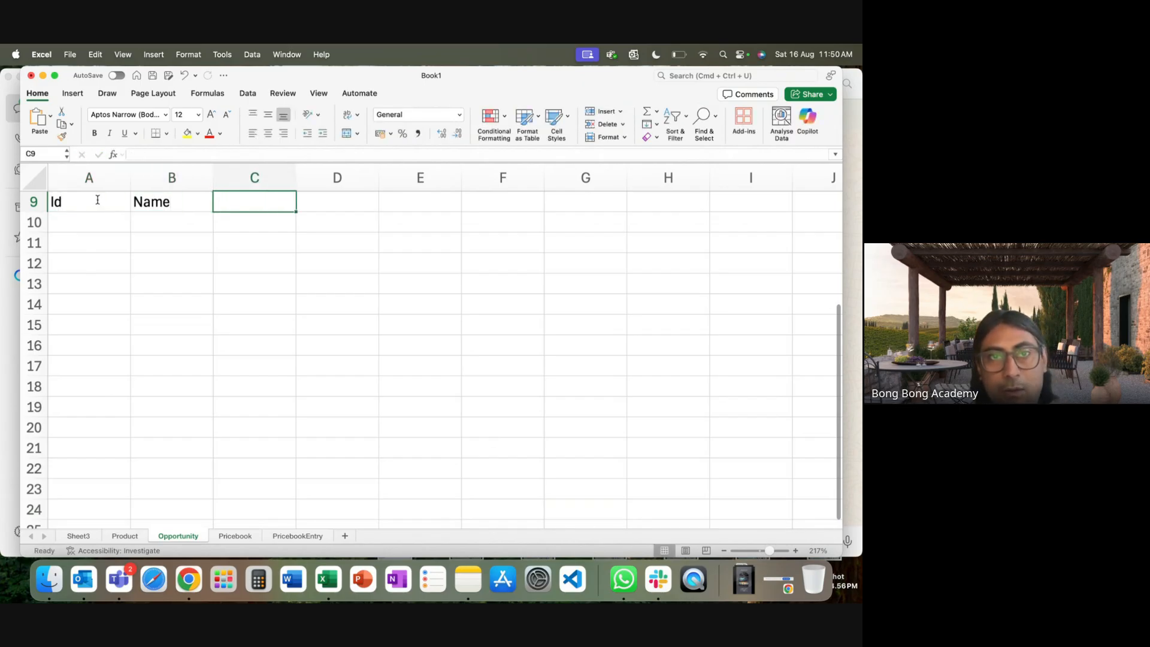
{"action": "type", "text": "Accou"}
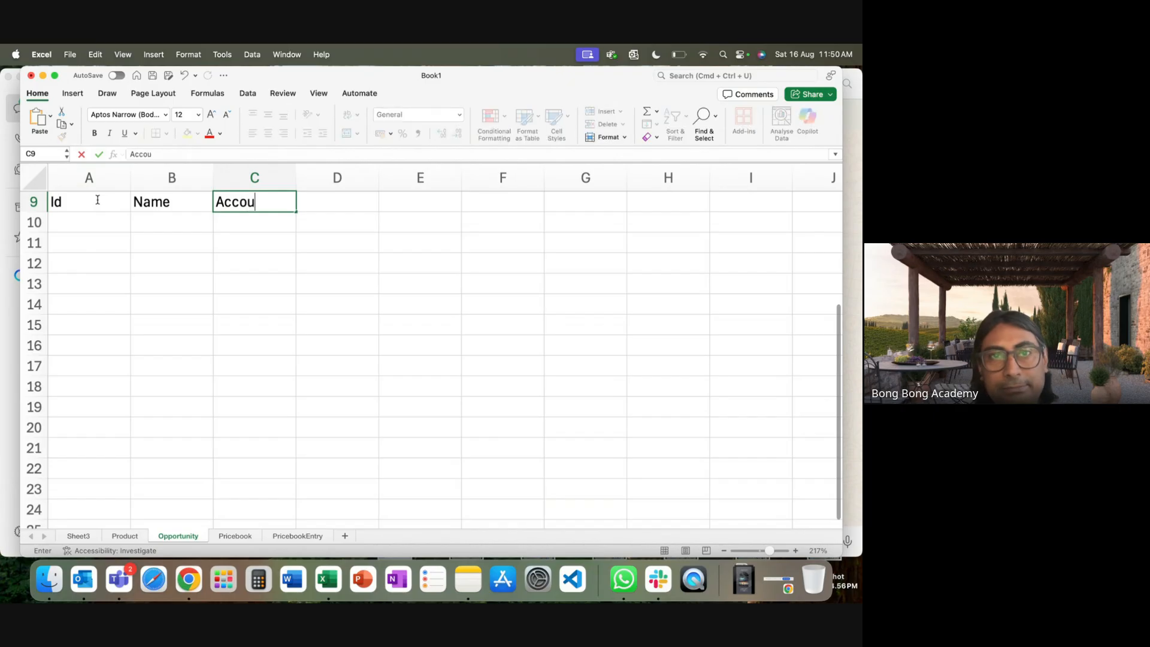
{"action": "type", "text": "ntId"}
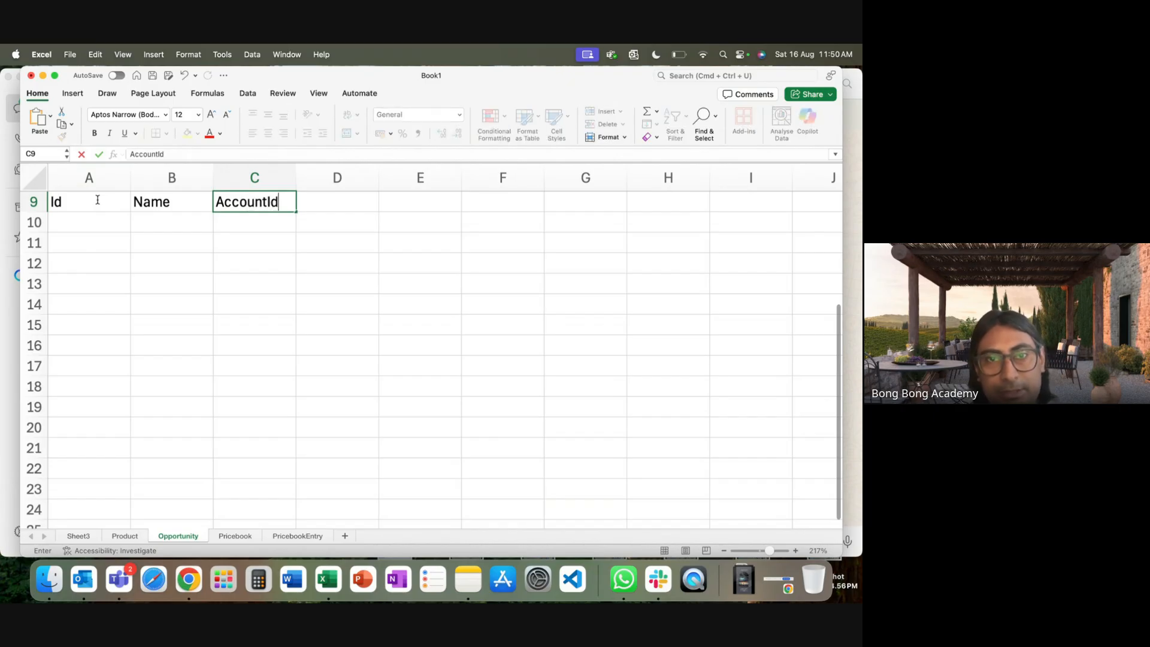
{"action": "left_click", "coordinate": [172, 233]}
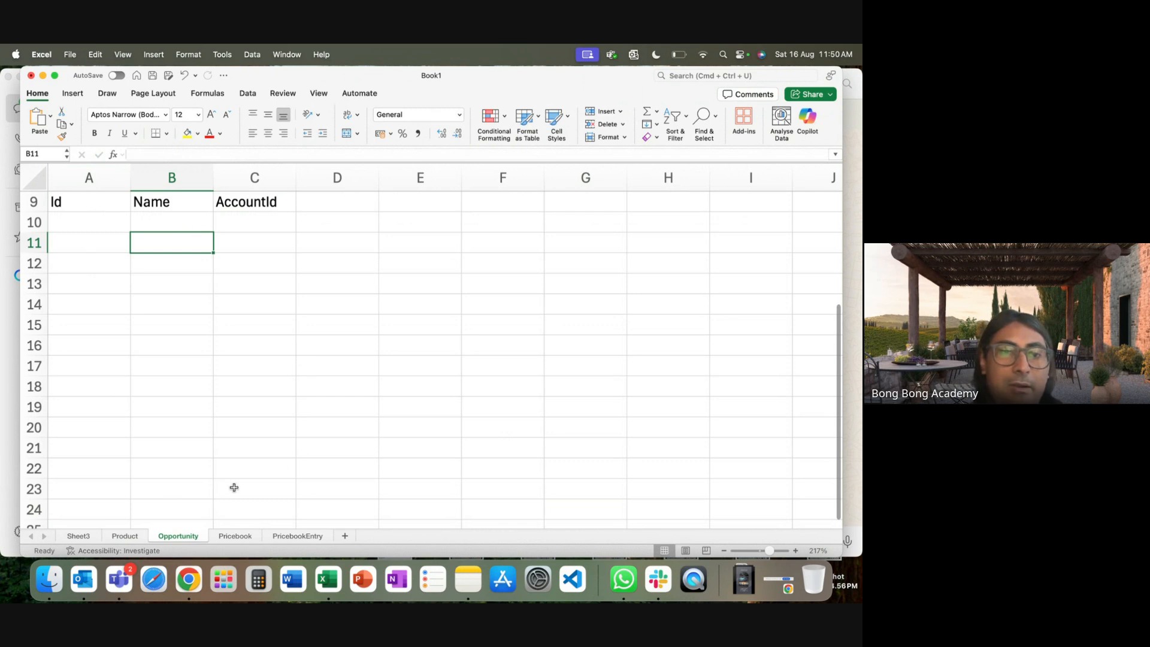
After checking Product sheet ids, enter Ids O1 and O2 in column A.
{"action": "left_click", "coordinate": [120, 536]}
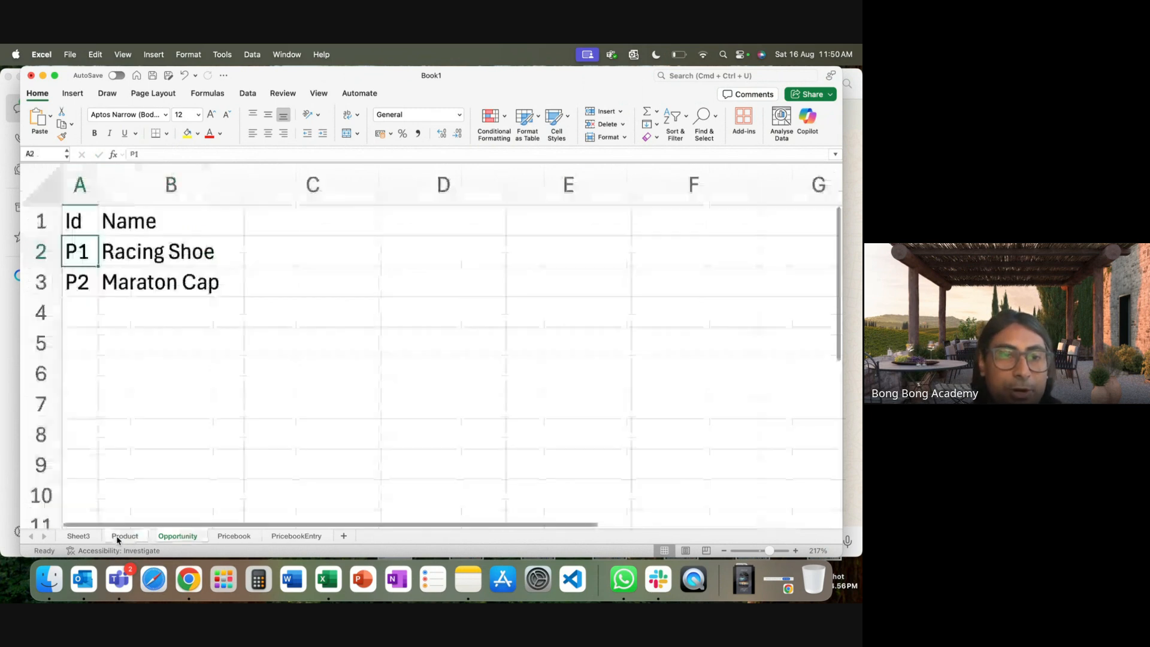
{"action": "left_click", "coordinate": [175, 536]}
{"action": "left_click", "coordinate": [96, 225]}
{"action": "left_click", "coordinate": [168, 223]}
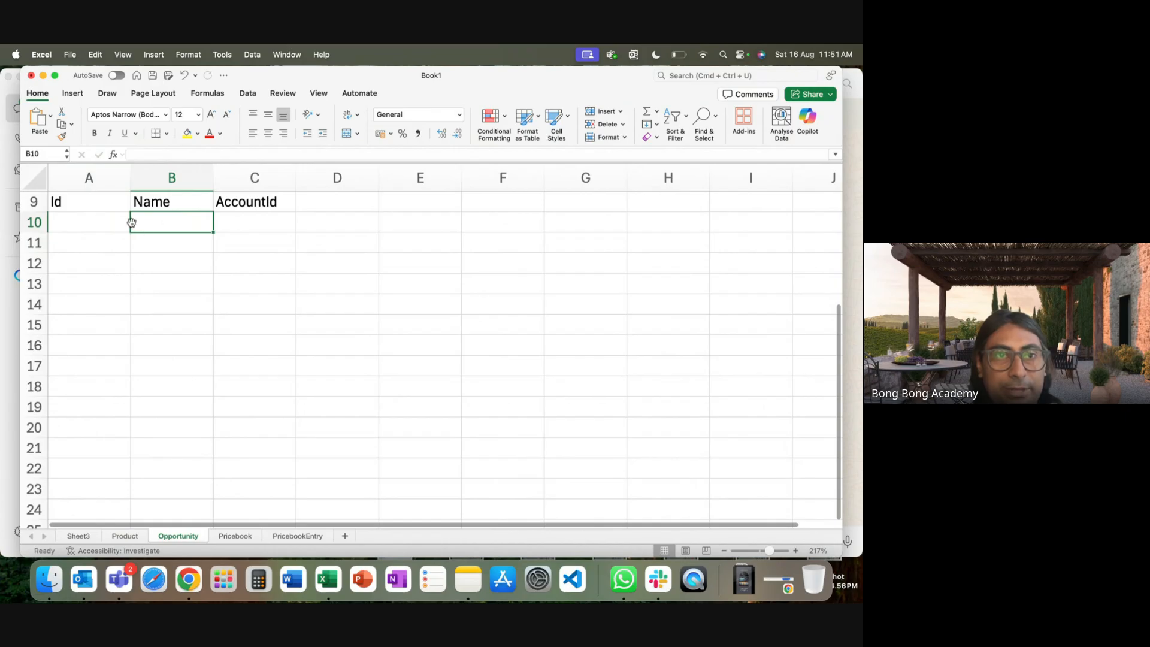
{"action": "left_click", "coordinate": [96, 219]}
{"action": "double_click", "coordinate": [95, 219]}
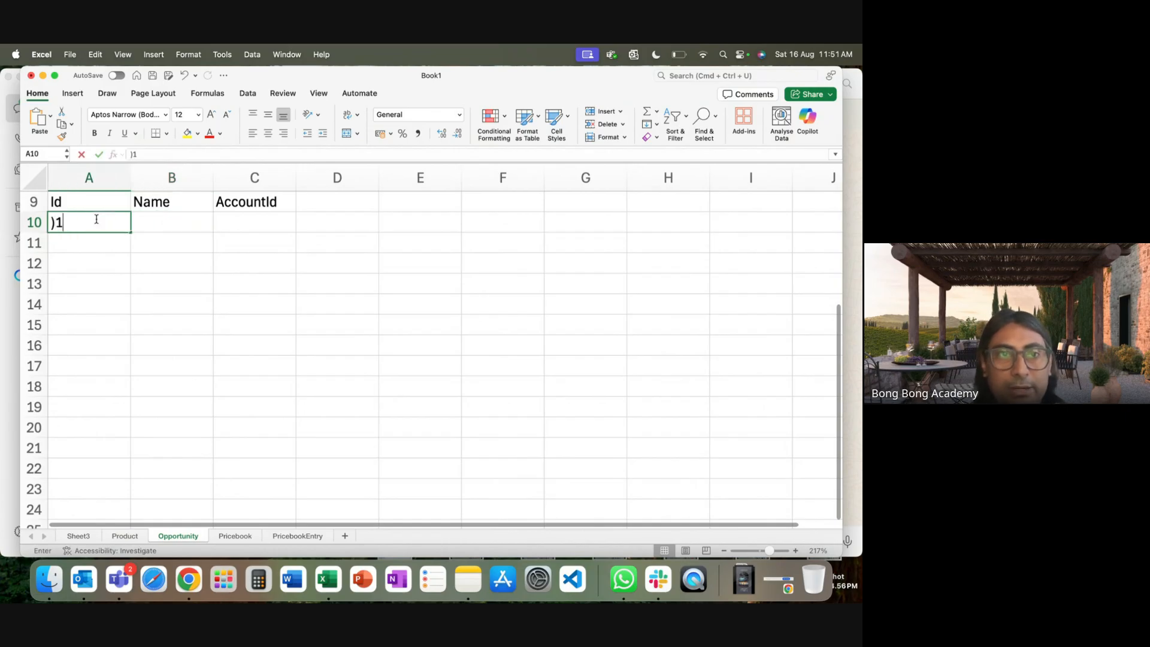
{"action": "type", "text": "0"}
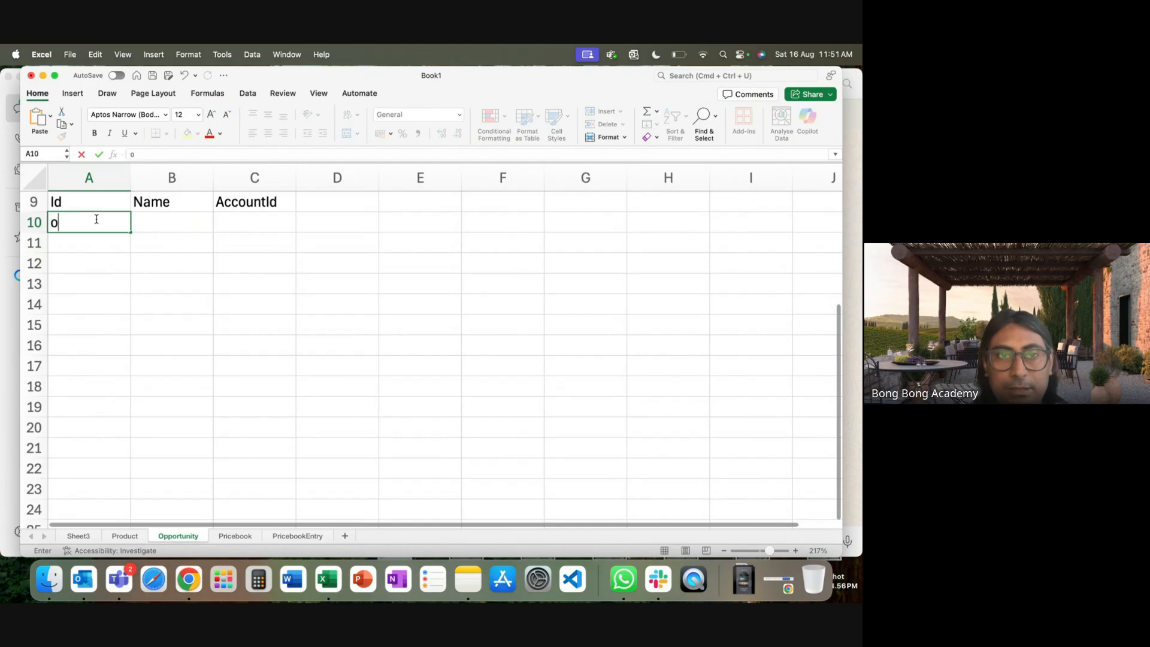
{"action": "key", "text": "BackSpace"}
{"action": "type", "text": "O12"}
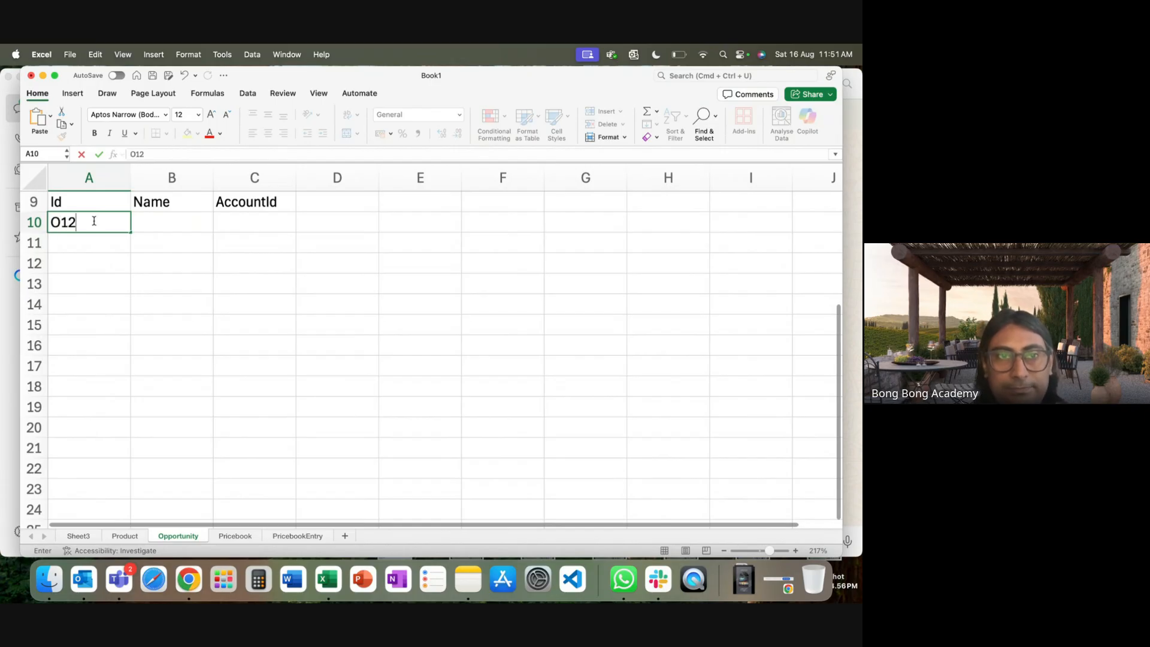
{"action": "key", "text": "BackSpace"}
{"action": "key", "text": "Return"}
{"action": "type", "text": "O"}
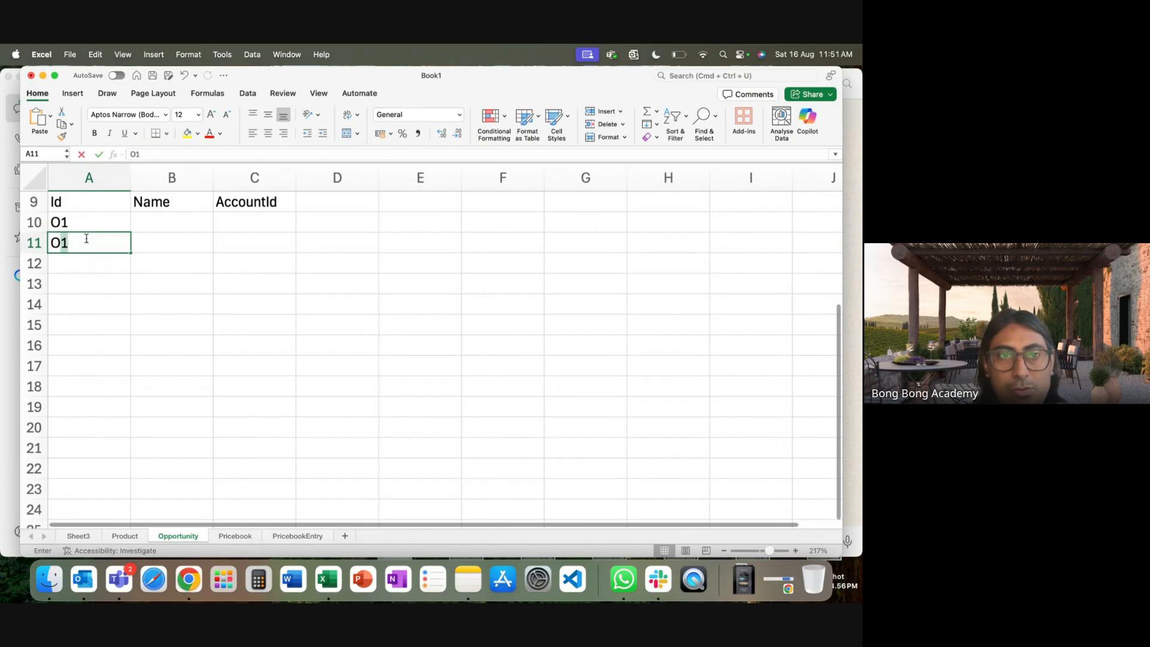
{"action": "type", "text": "2"}
Name the first two orders OrderAug-TCS and OrderAug-CTS, widening column B to fit.
{"action": "left_click", "coordinate": [179, 225]}
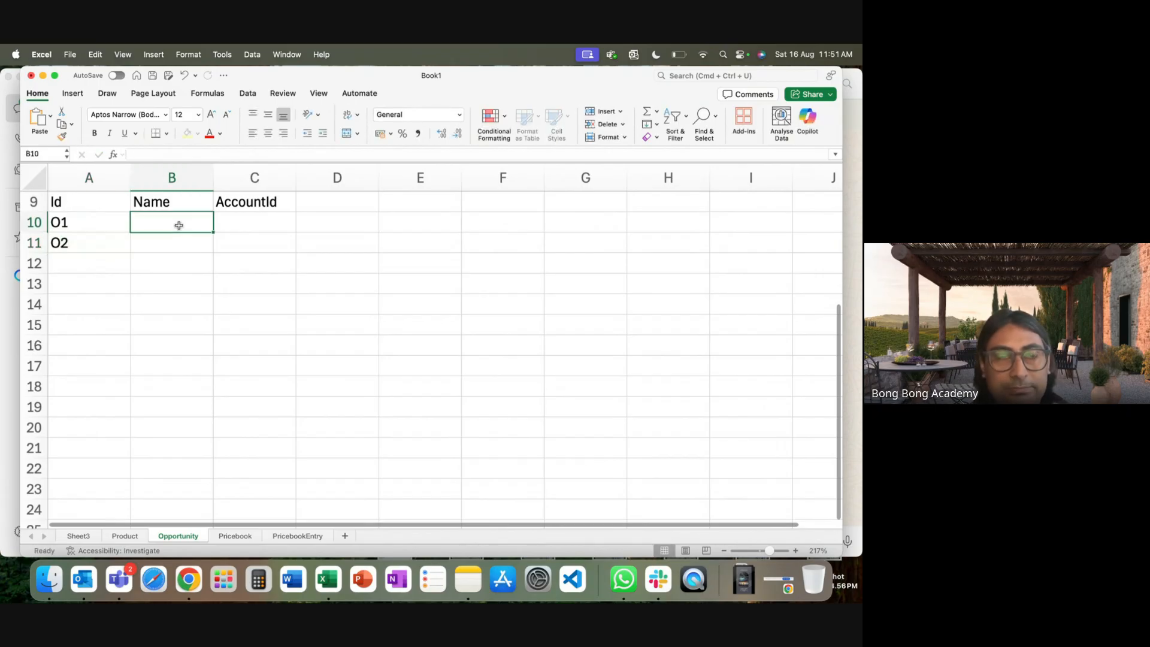
{"action": "type", "text": "Order"}
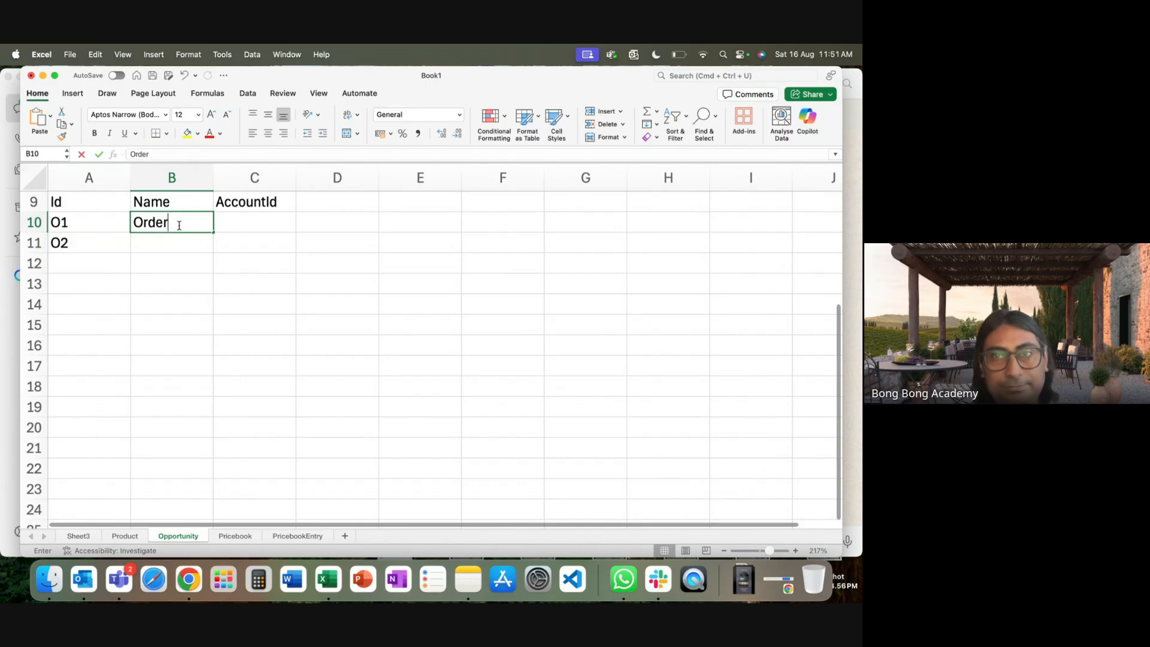
{"action": "type", "text": "Au"}
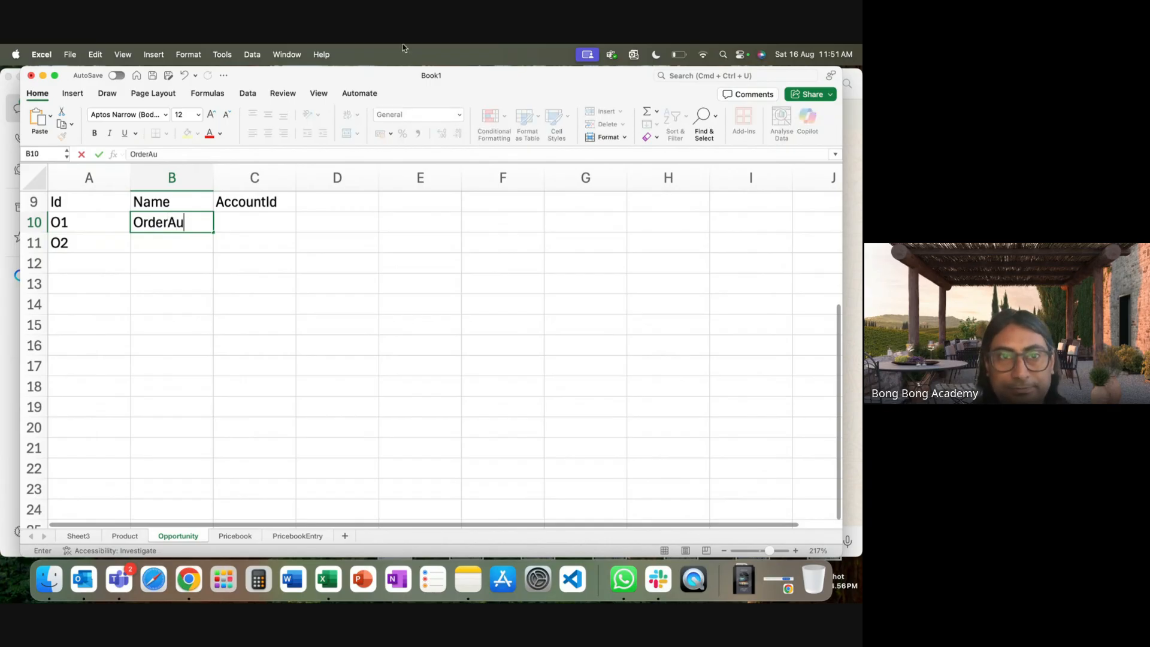
{"action": "type", "text": "g"}
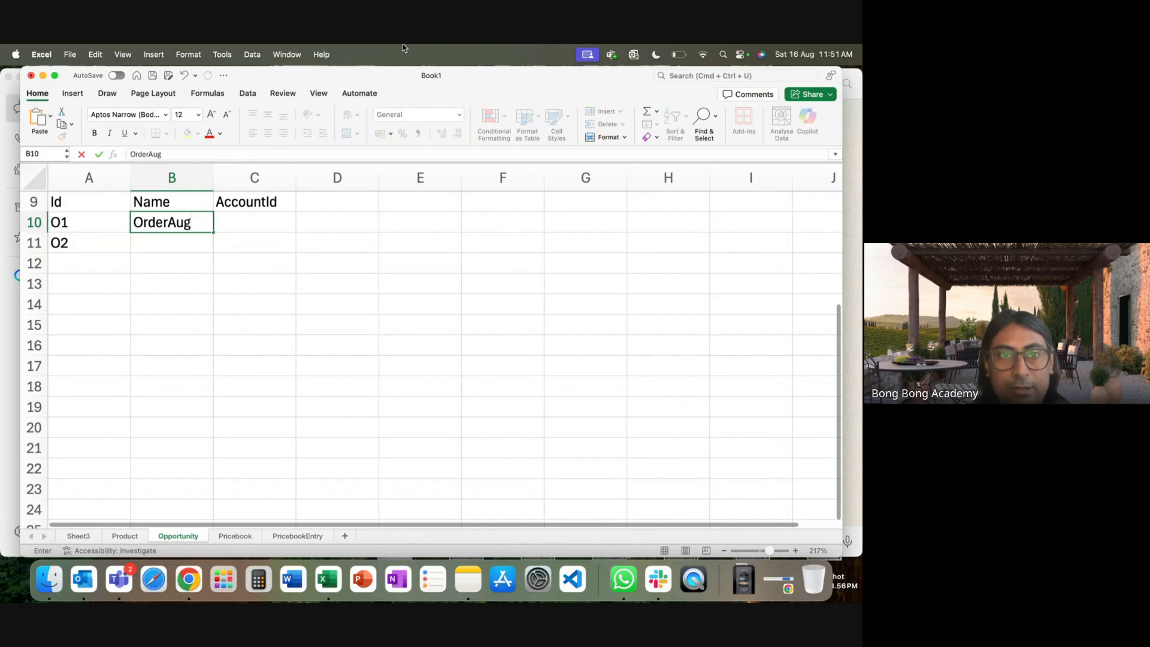
{"action": "type", "text": "-TCS"}
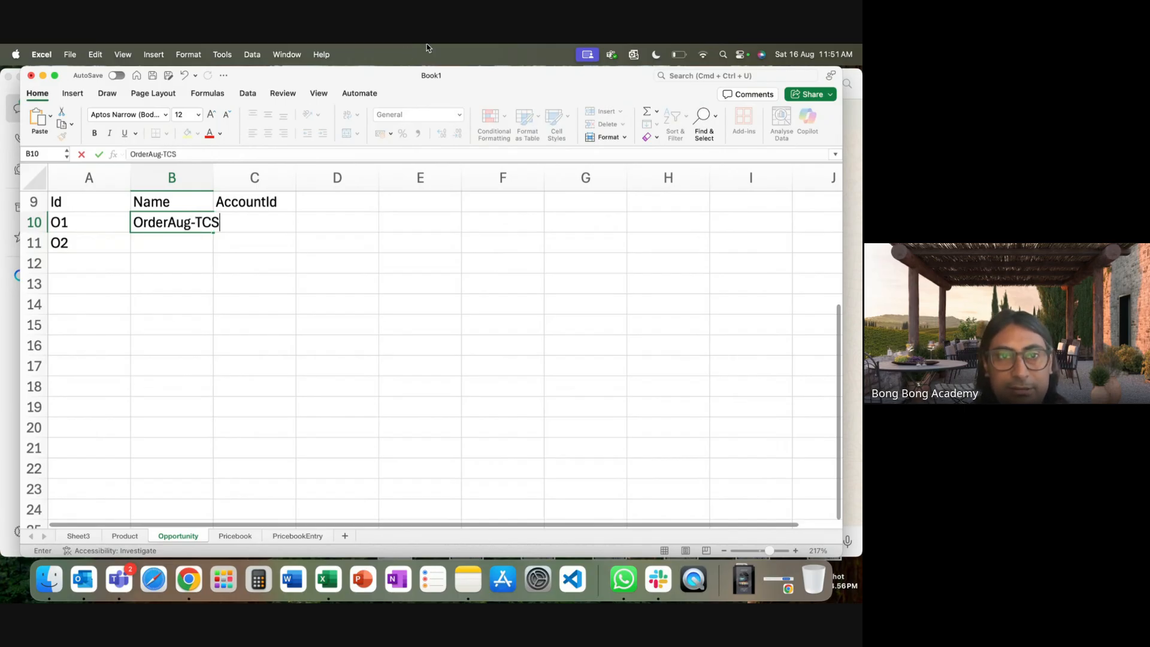
{"action": "double_click", "coordinate": [216, 173]}
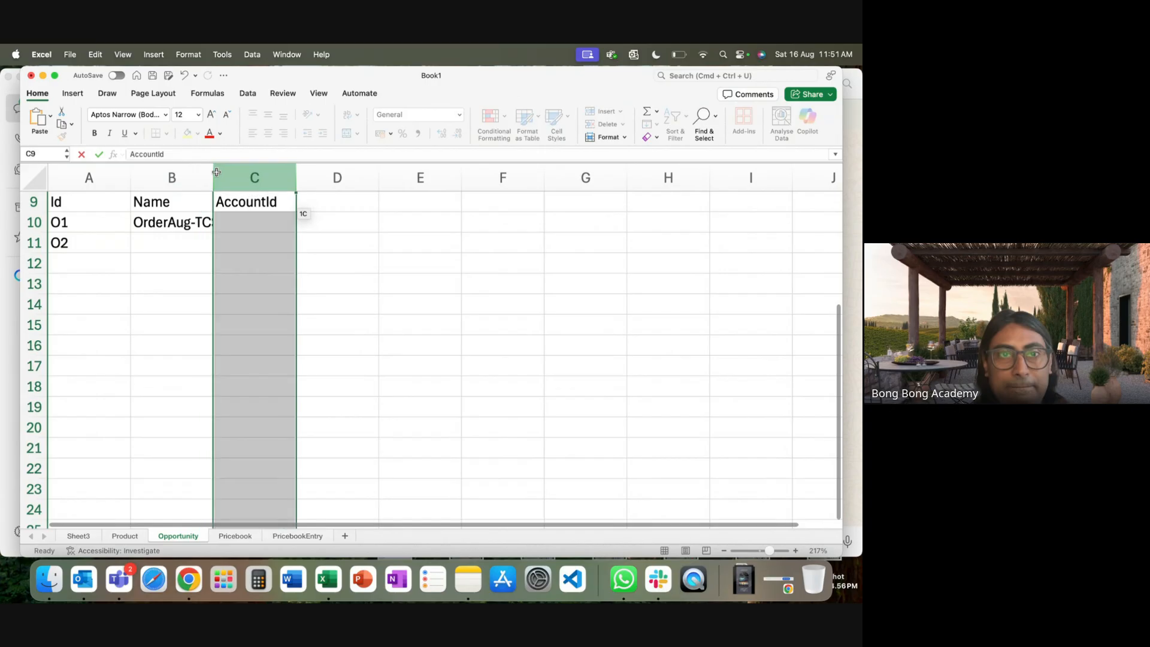
{"action": "left_click", "coordinate": [182, 247]}
{"action": "type", "text": "OrderAug-TCS"}
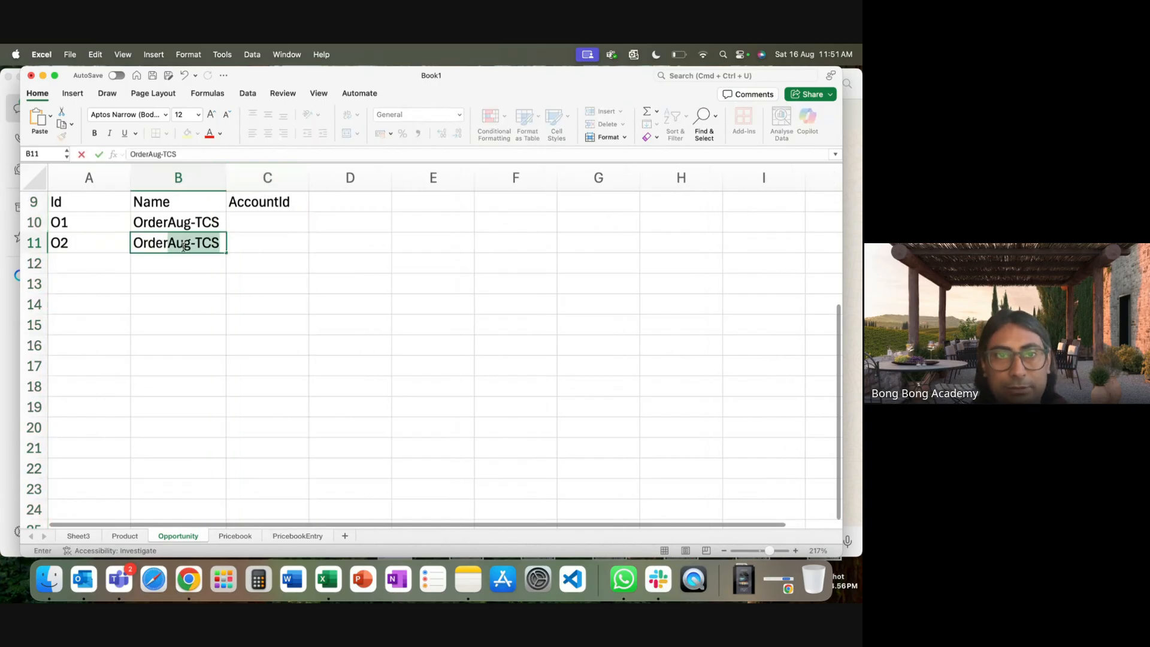
{"action": "left_click", "coordinate": [198, 242]}
{"action": "left_click_drag", "start_coordinate": [197, 242], "coordinate": [277, 251]}
{"action": "type", "text": "CTS"}
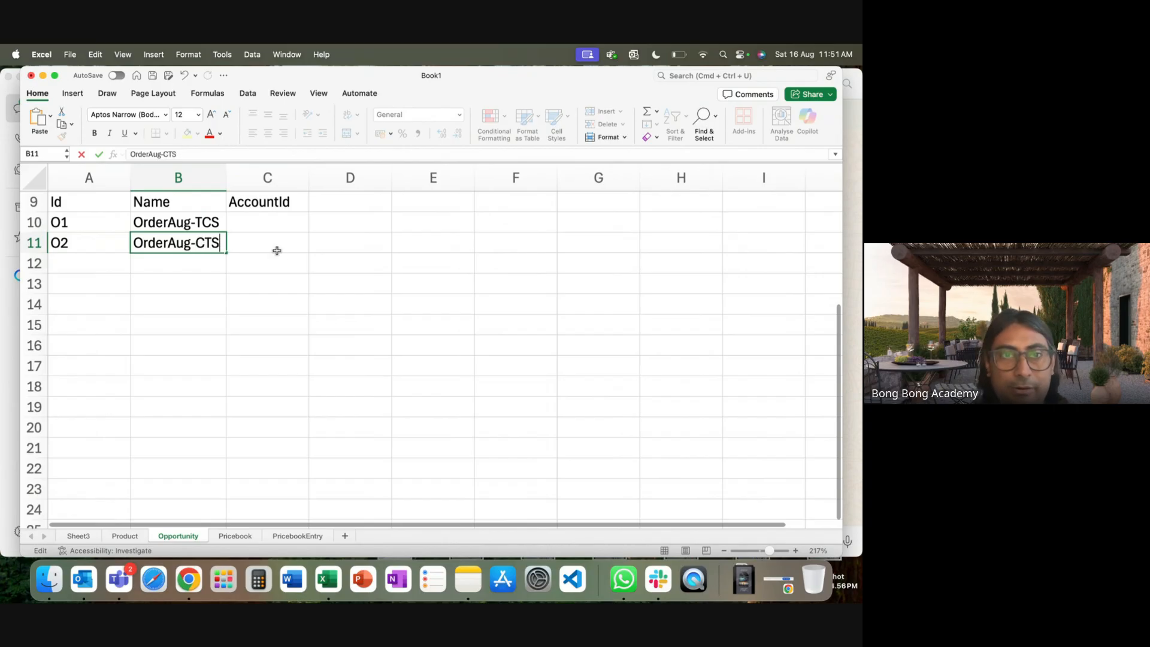
{"action": "left_click", "coordinate": [267, 320]}
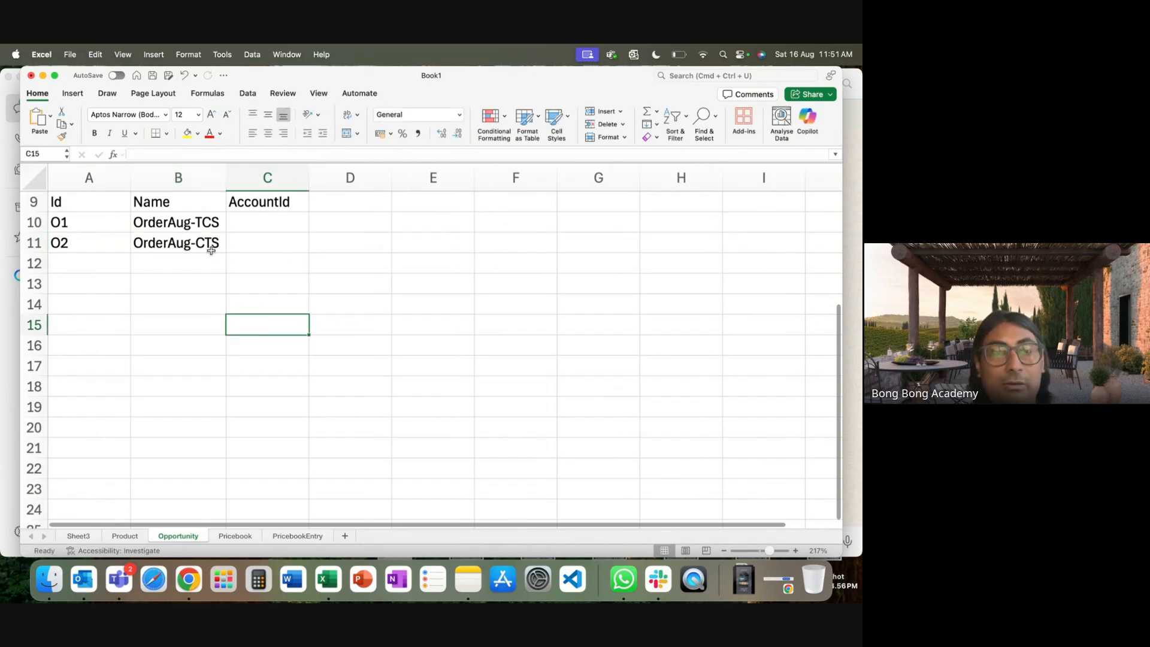
{"action": "left_click_drag", "start_coordinate": [180, 224], "coordinate": [179, 246]}
Enter Ids O3 and O4 in rows 12 and 13, correcting mistyped values.
{"action": "left_click", "coordinate": [76, 264]}
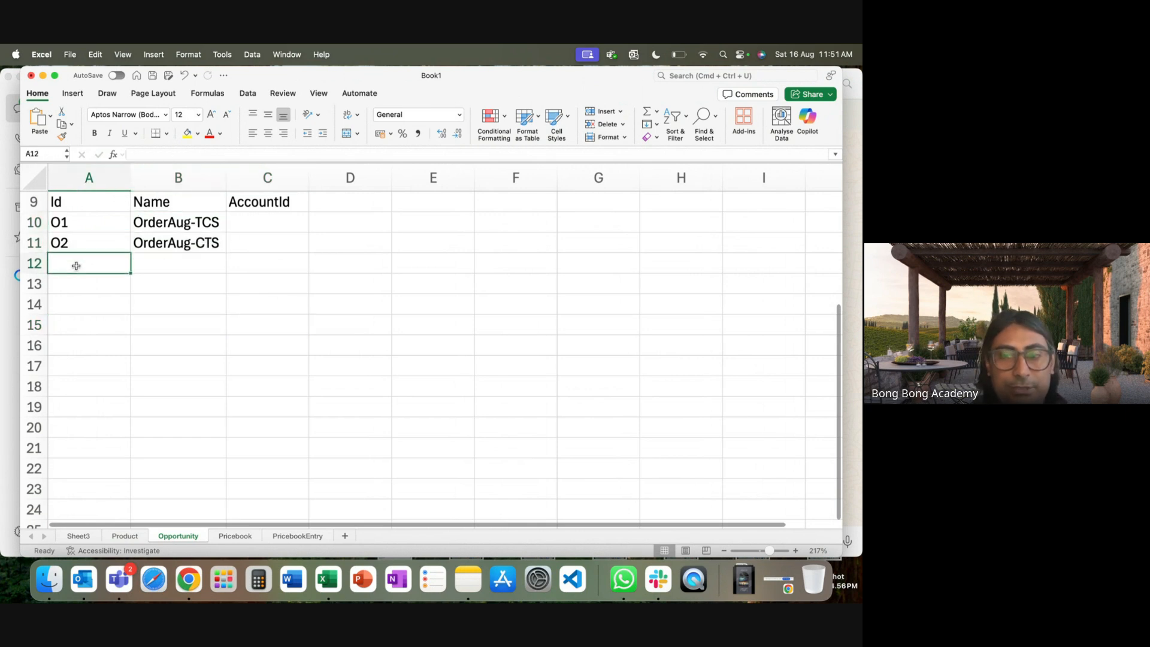
{"action": "type", "text": "O4"}
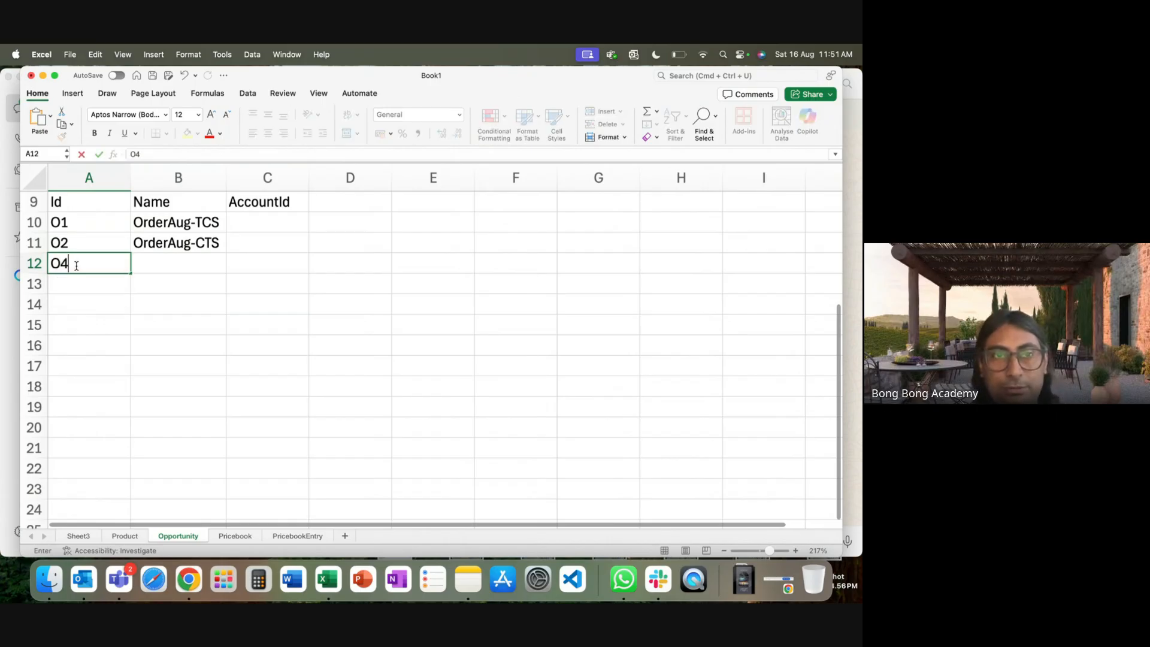
{"action": "left_click", "coordinate": [74, 292]}
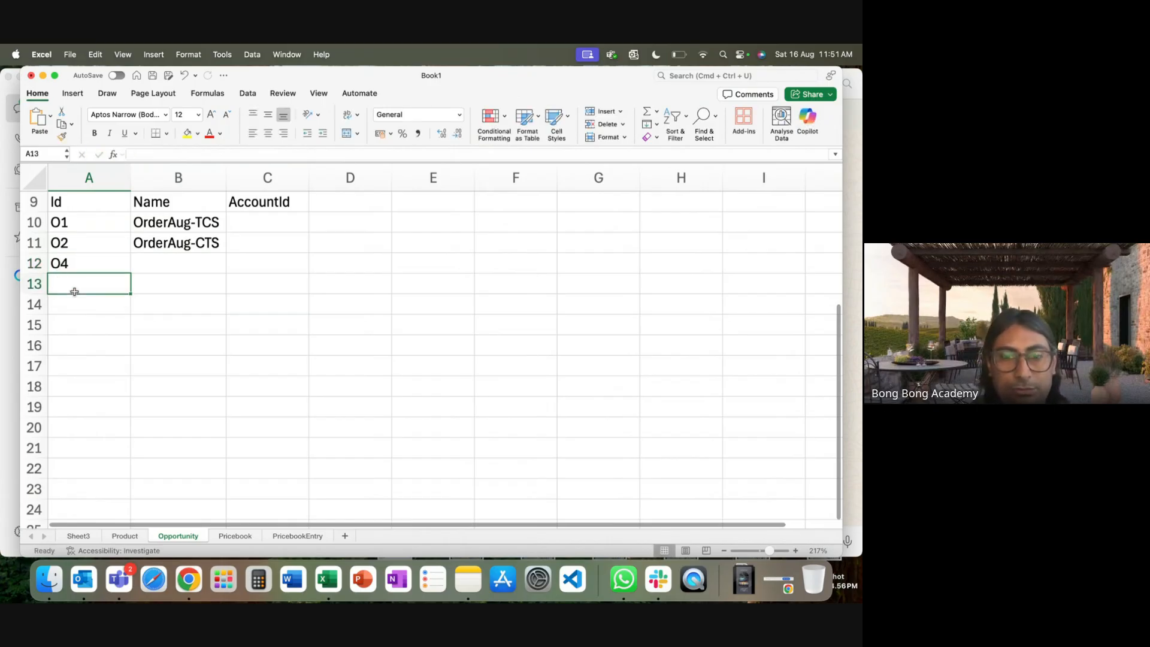
{"action": "type", "text": "O5"}
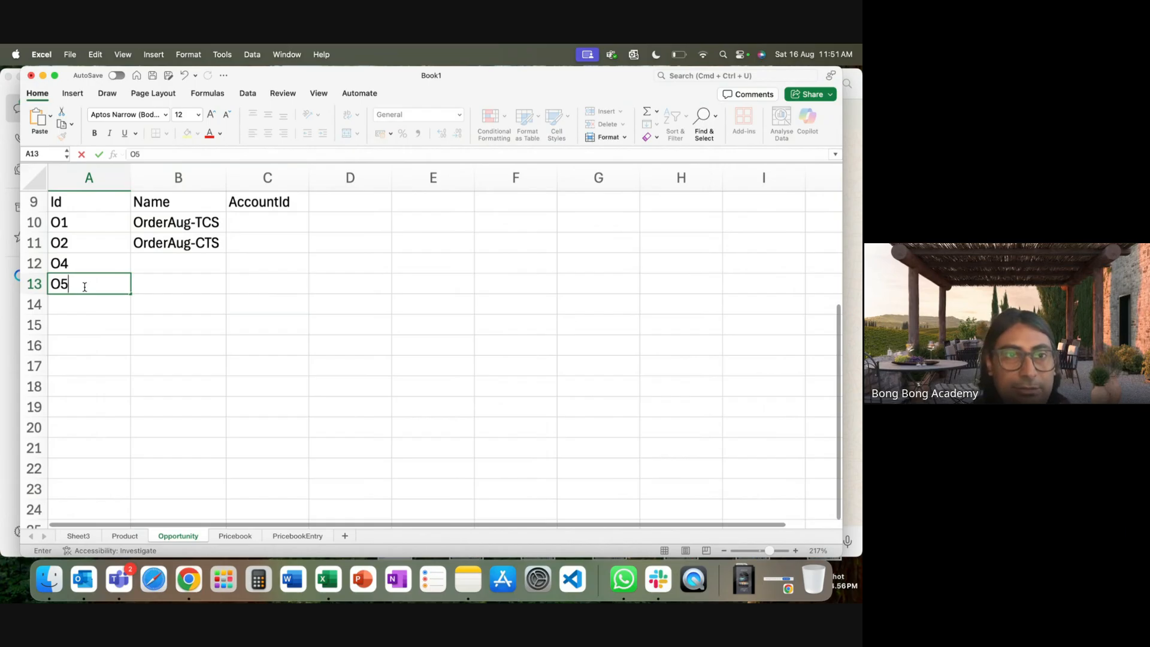
{"action": "left_click", "coordinate": [79, 261]}
{"action": "type", "text": "O3"}
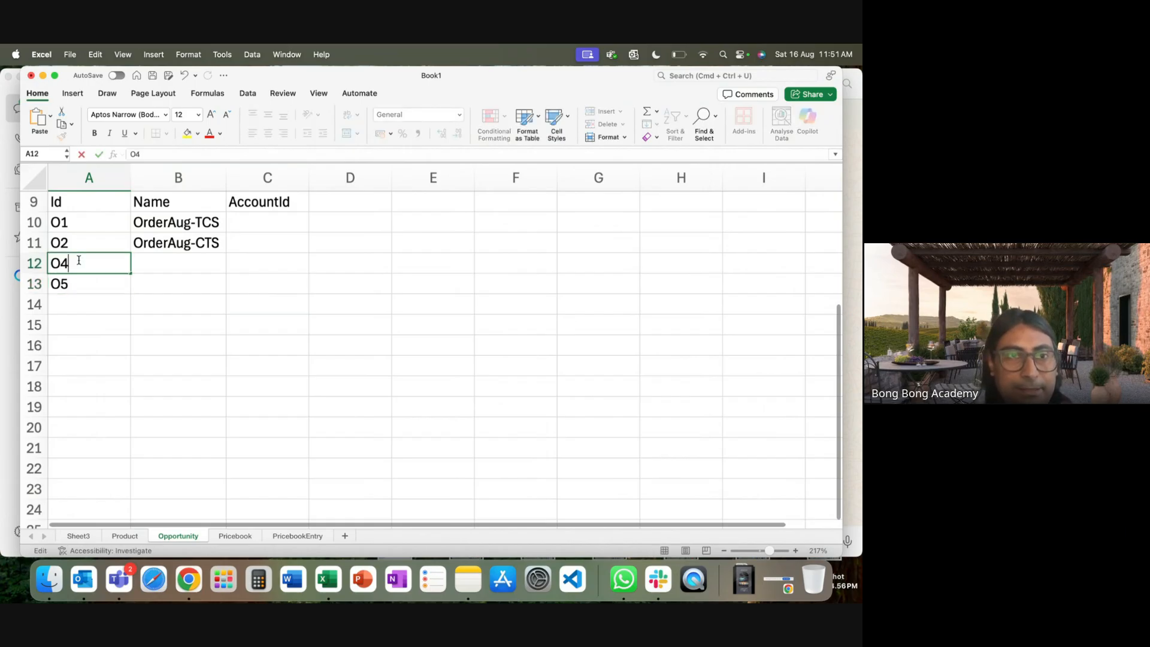
{"action": "left_click", "coordinate": [73, 285]}
{"action": "type", "text": "O4"}
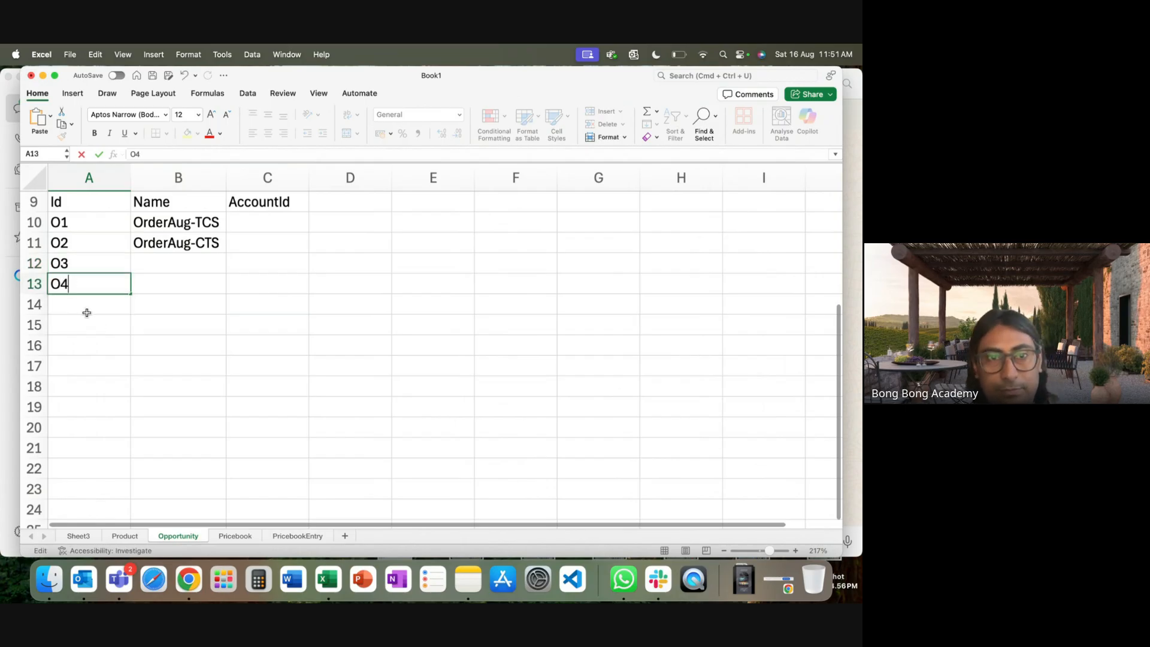
{"action": "left_click", "coordinate": [183, 327]}
Name O3 OrderSep-TCS by copying and editing OrderAug-CTS, and name O4 OrderSep-CTS.
{"action": "left_click", "coordinate": [177, 242]}
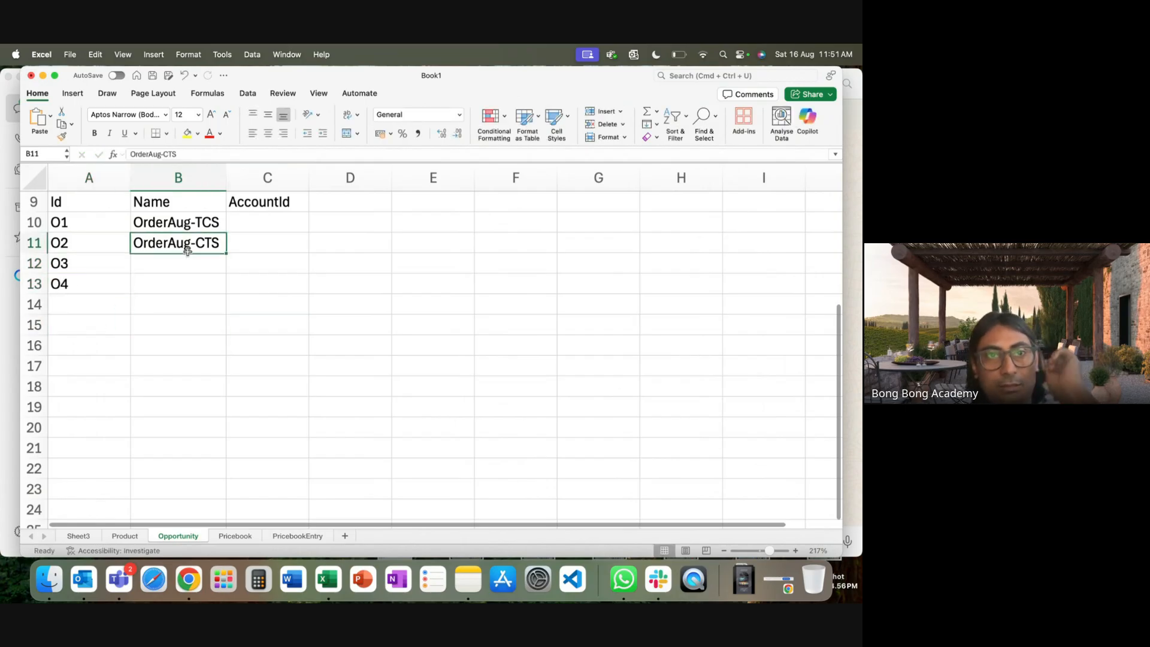
{"action": "key", "text": "super+c"}
{"action": "left_click", "coordinate": [179, 263]}
{"action": "key", "text": "super+v"}
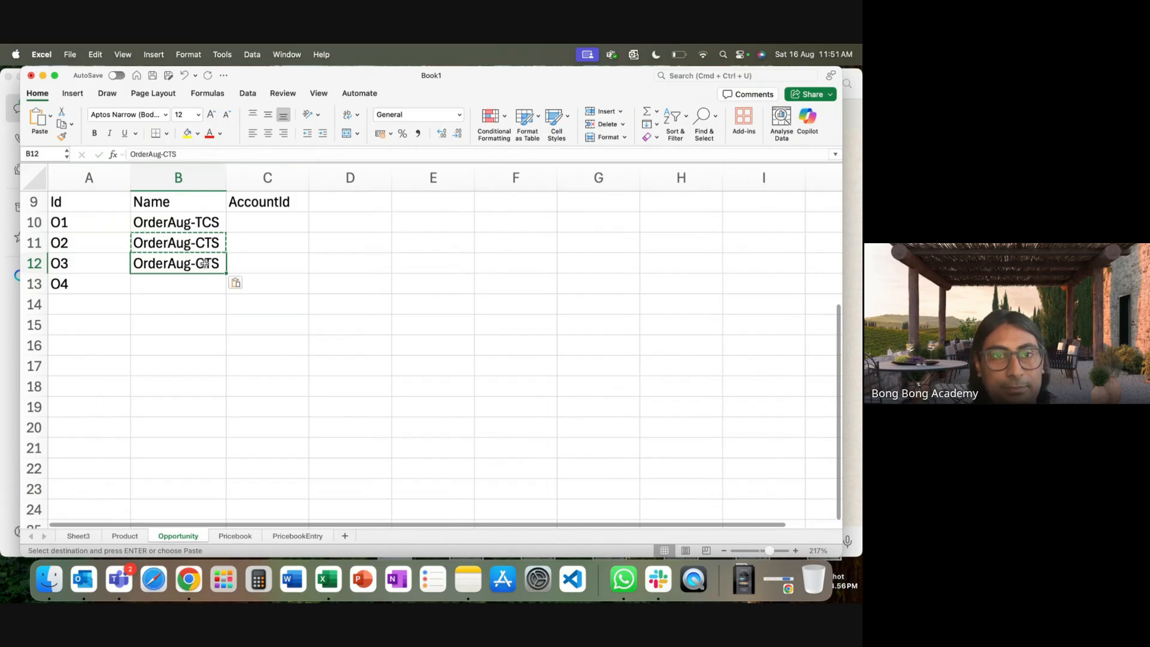
{"action": "double_click", "coordinate": [182, 266]}
{"action": "left_click_drag", "start_coordinate": [189, 265], "coordinate": [168, 265]}
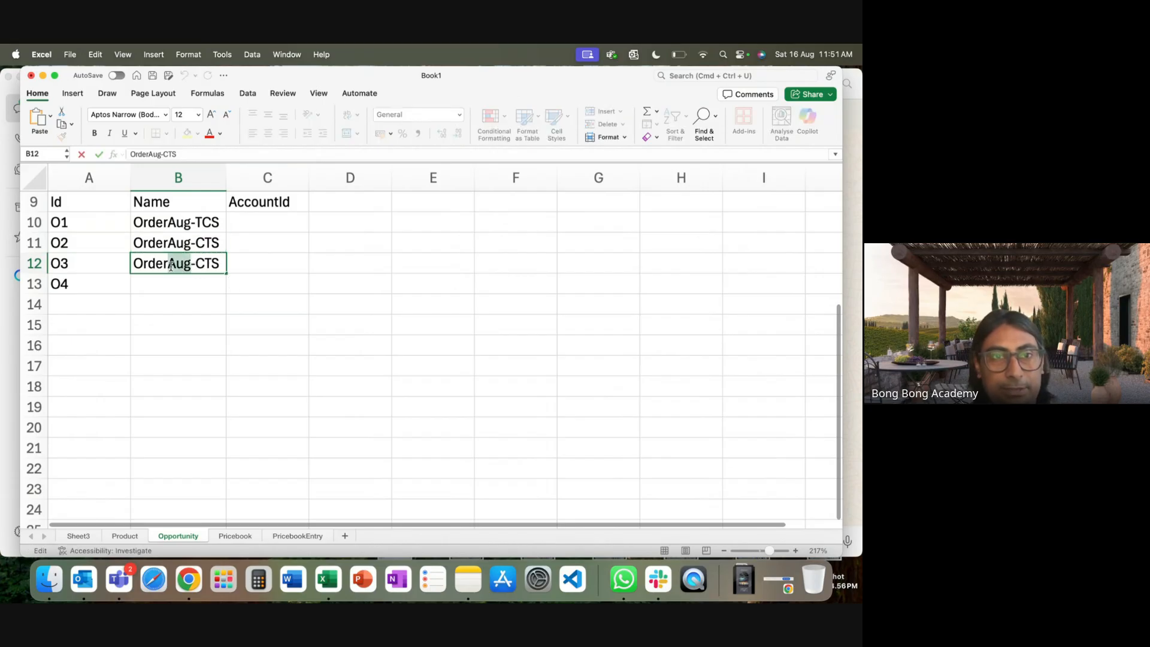
{"action": "type", "text": "Sep"}
{"action": "double_click", "coordinate": [212, 262]}
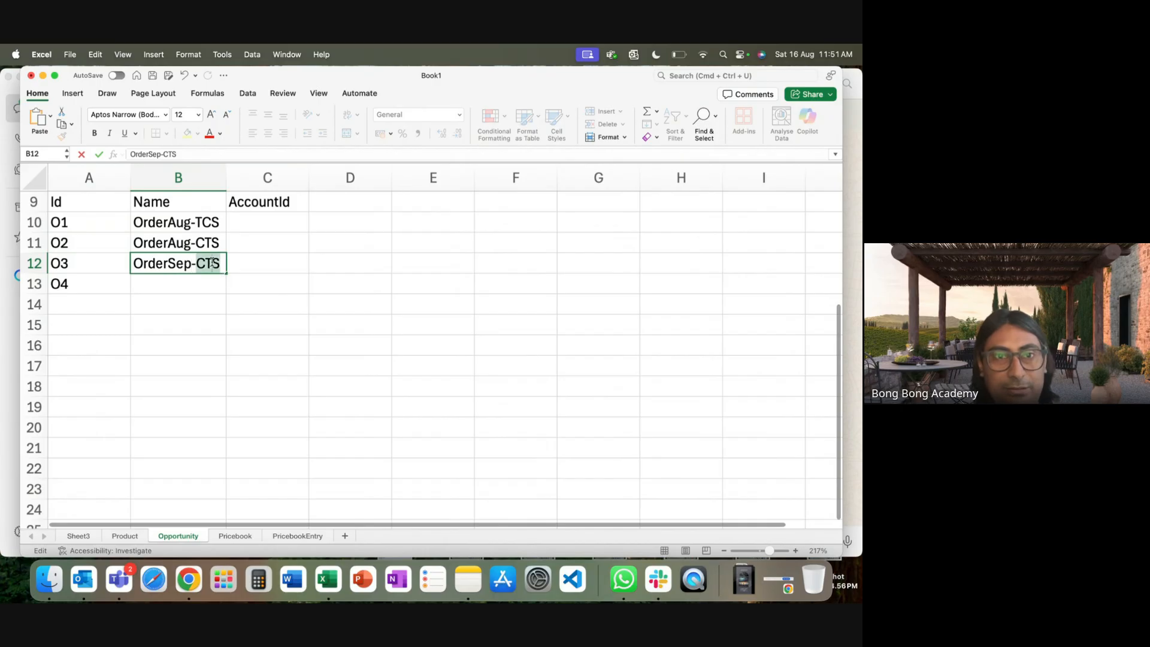
{"action": "type", "text": "TCS"}
{"action": "left_click", "coordinate": [177, 285]}
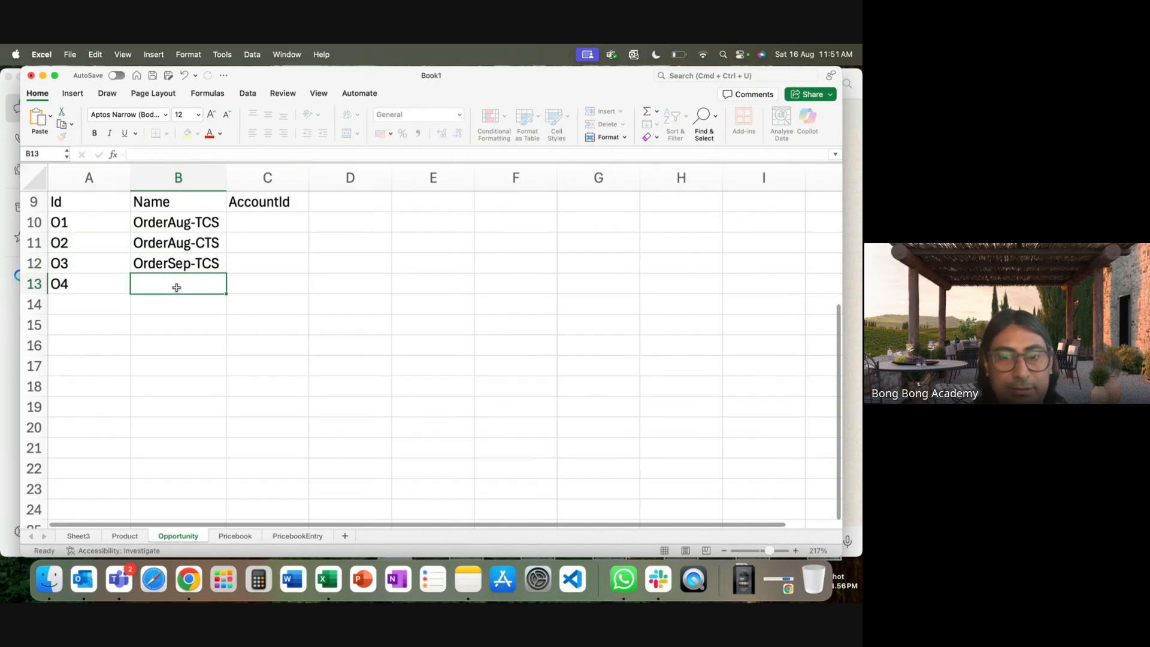
{"action": "type", "text": "Order"}
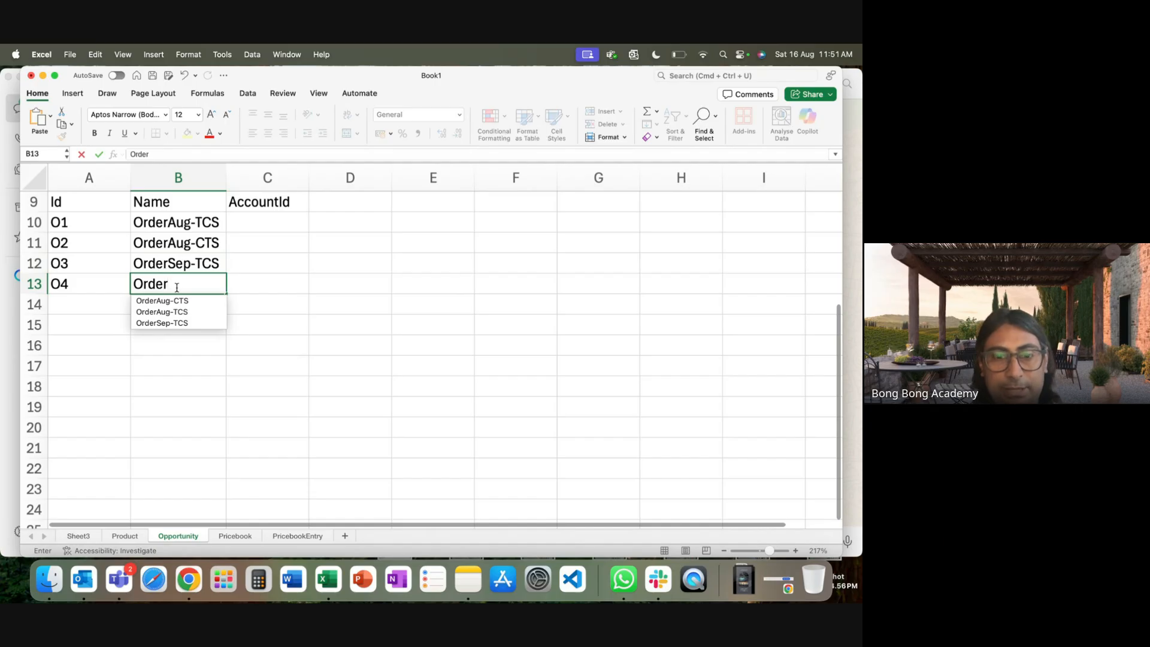
{"action": "type", "text": "Sep-"}
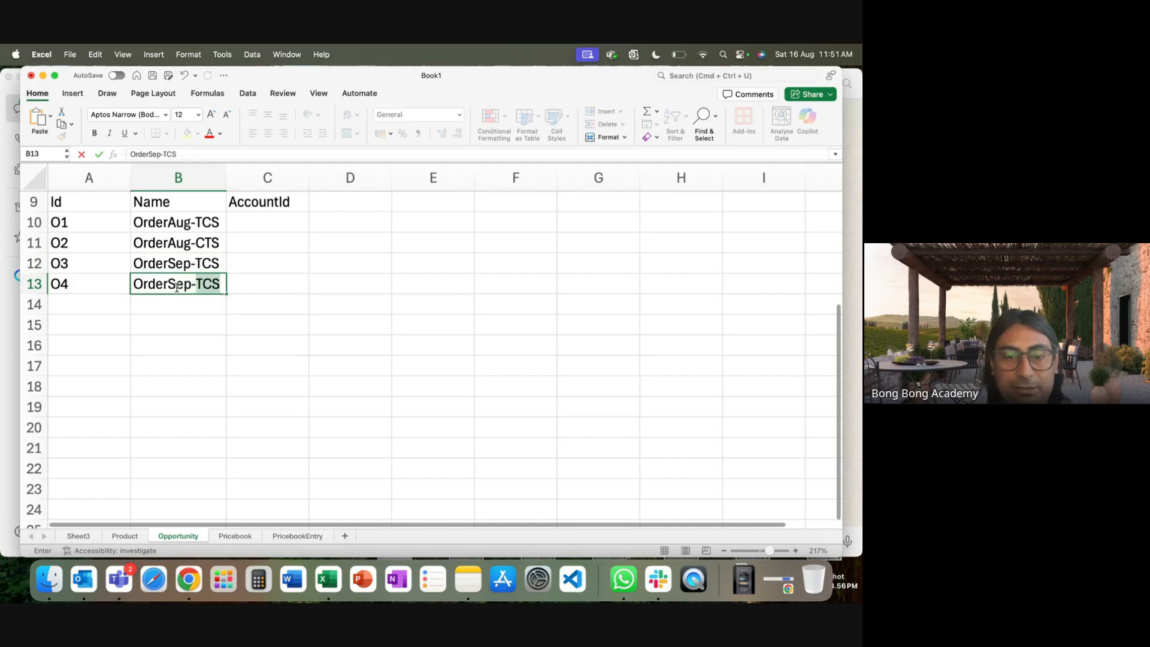
{"action": "type", "text": "CTS"}
{"action": "left_click", "coordinate": [201, 323]}
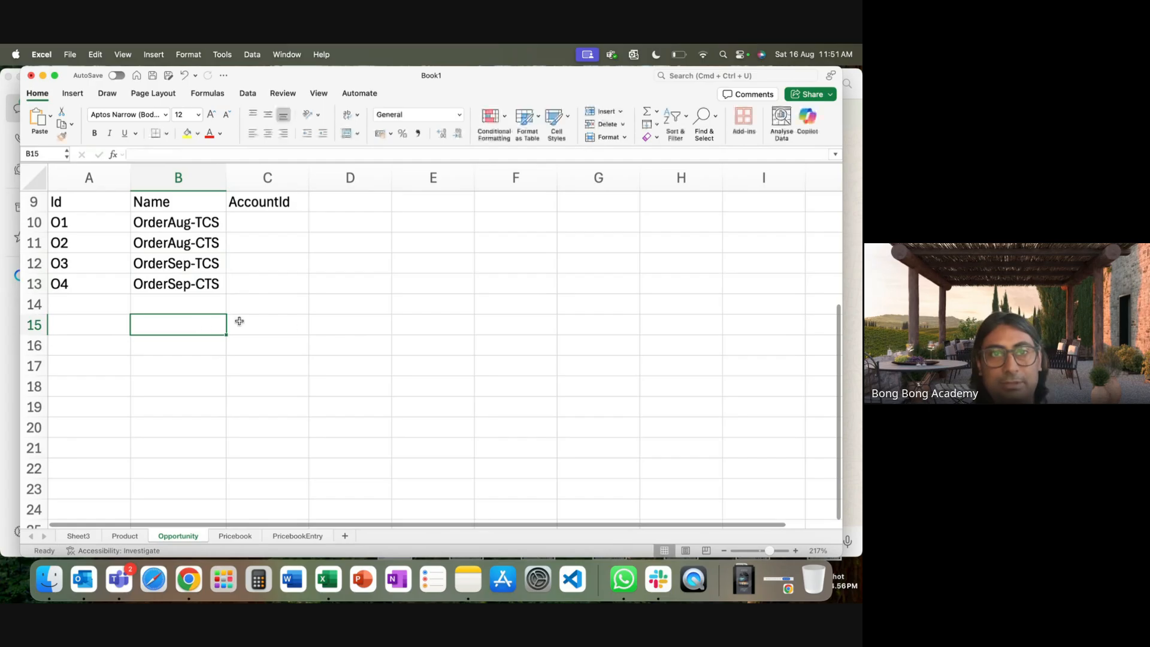
{"action": "left_click", "coordinate": [256, 226]}
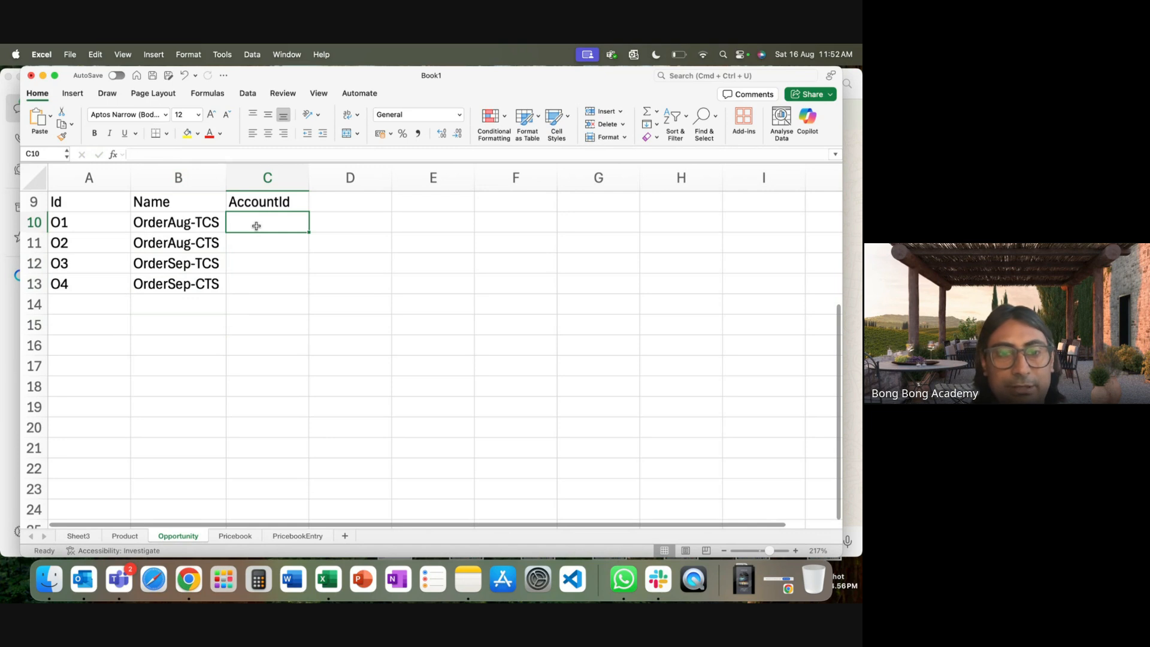
Fill C10:C13 with AccountIds TCS, CTS, TCS, CTS, then glance at the Product sheet.
{"action": "type", "text": "TCS"}
{"action": "key", "text": "Return"}
{"action": "key", "text": "Return"}
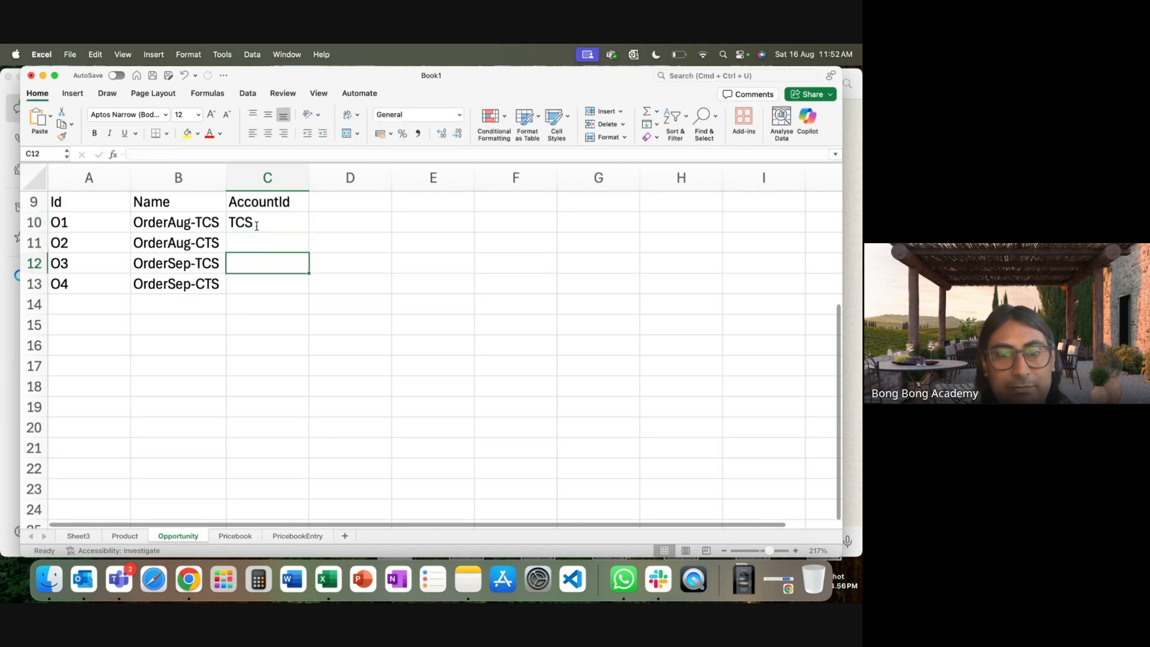
{"action": "type", "text": "TCS"}
{"action": "left_click", "coordinate": [254, 239]}
{"action": "type", "text": "C"}
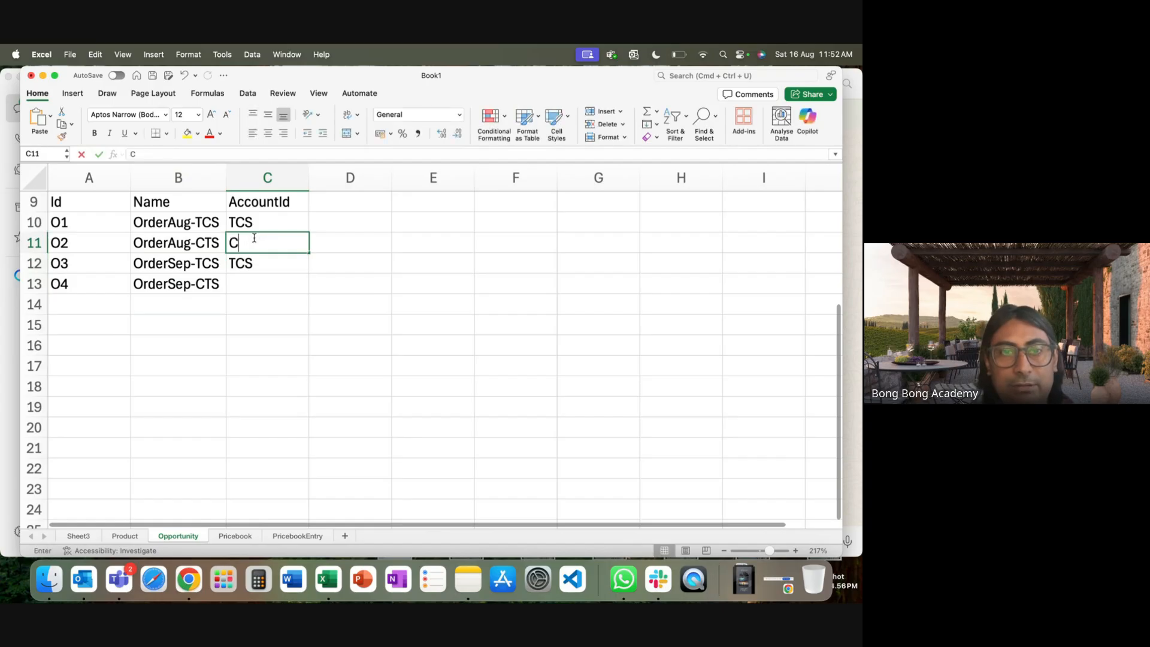
{"action": "type", "text": "TS"}
{"action": "left_click", "coordinate": [260, 281]}
{"action": "type", "text": "CTS"}
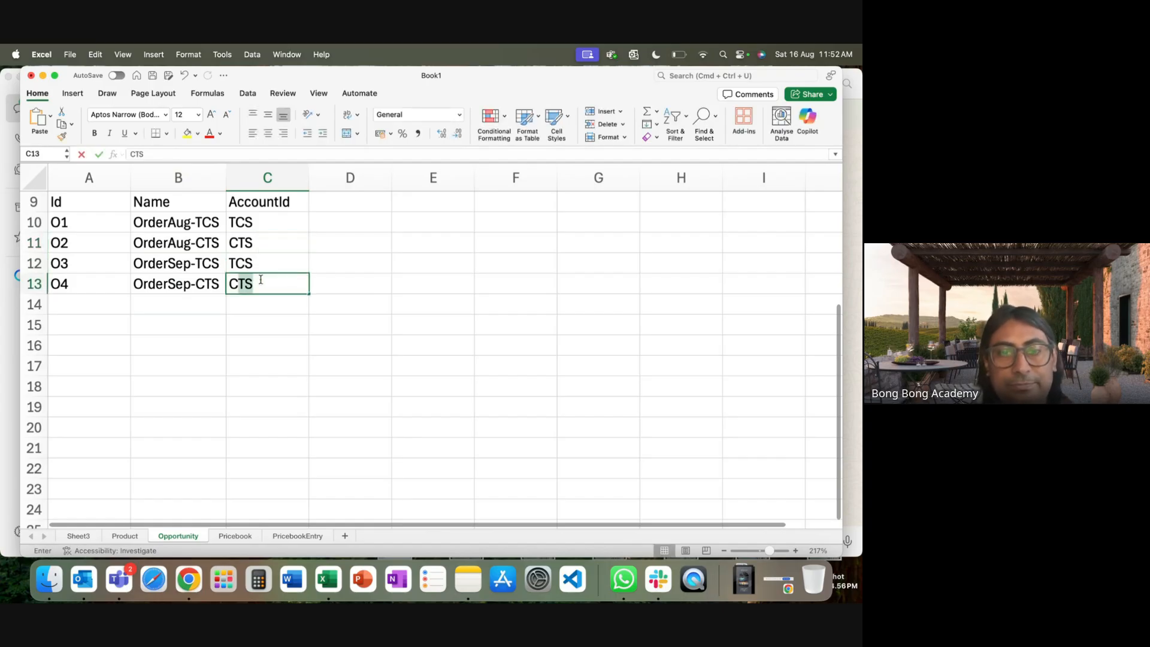
{"action": "left_click", "coordinate": [298, 380]}
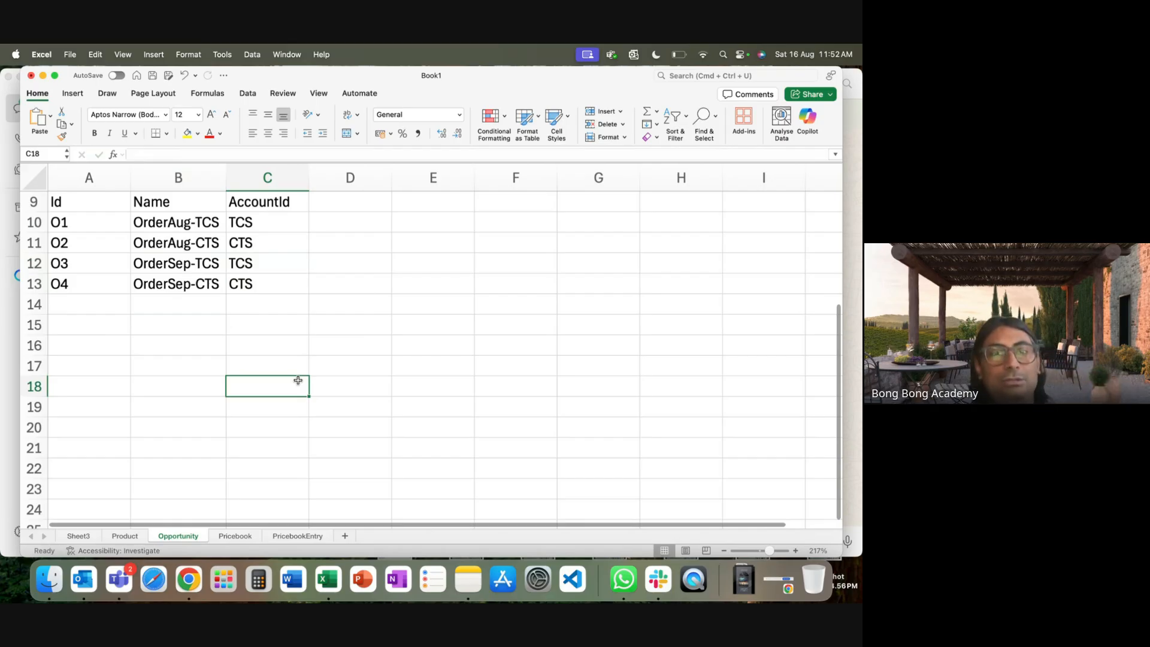
{"action": "left_click", "coordinate": [139, 540]}
{"action": "left_click", "coordinate": [175, 537]}
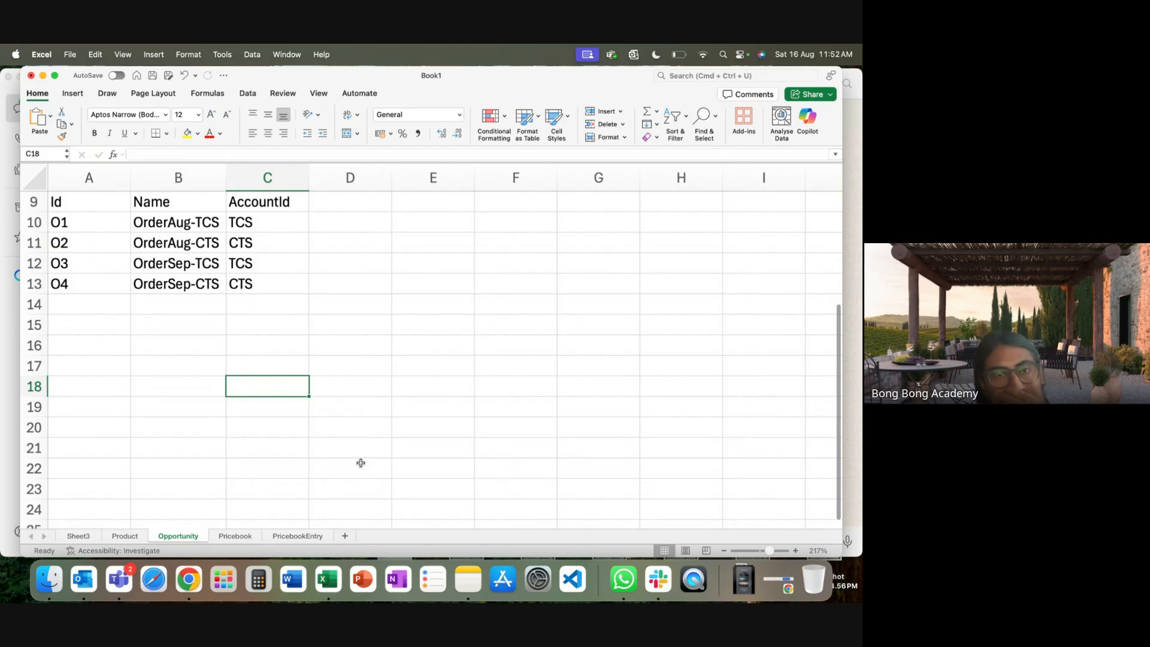
Delete the O2 OrderAug-CTS and O4 OrderSep-CTS rows, keeping O1 and O3.
{"action": "left_click", "coordinate": [31, 242]}
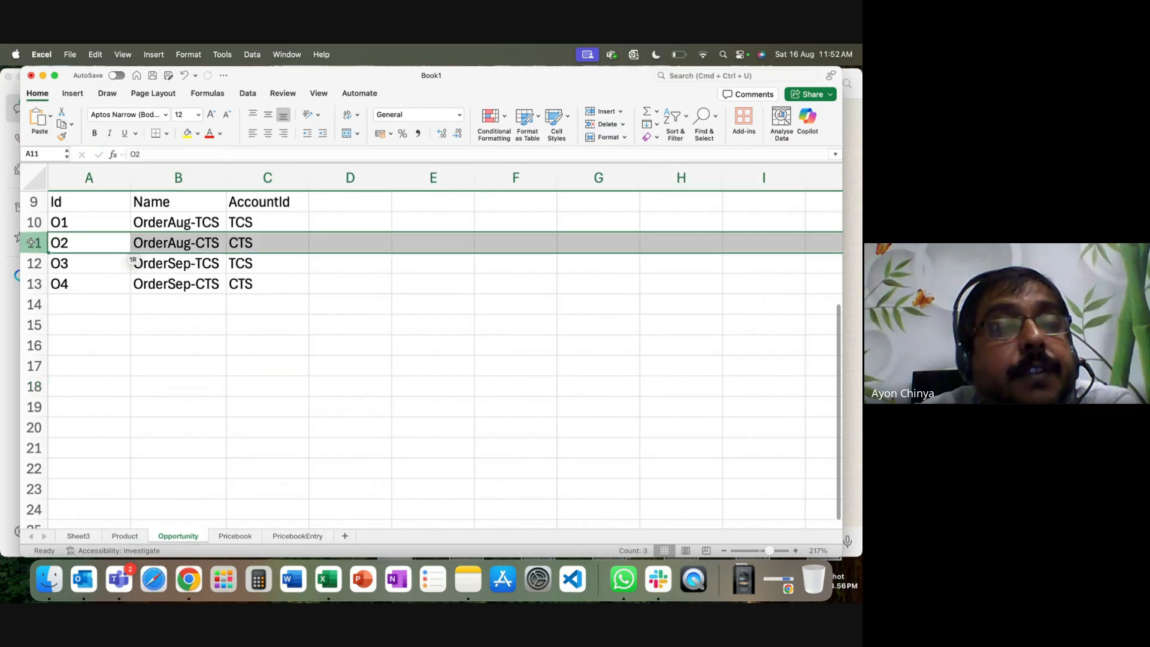
{"action": "right_click", "coordinate": [31, 243]}
{"action": "left_click", "coordinate": [63, 324]}
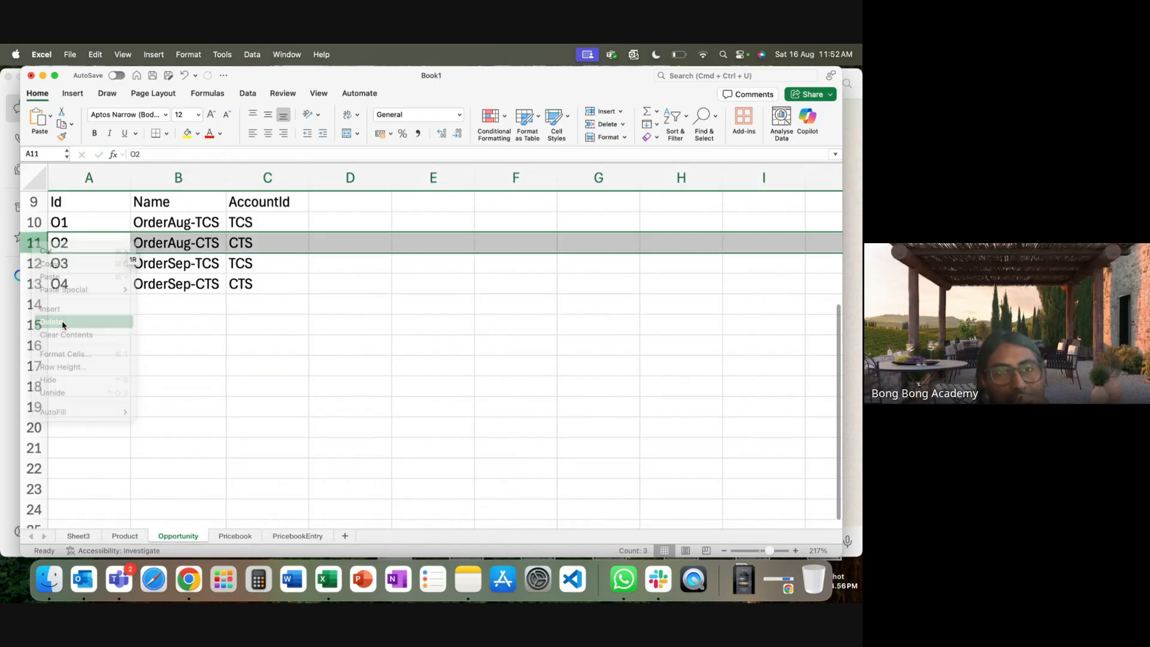
{"action": "left_click", "coordinate": [31, 263]}
{"action": "right_click", "coordinate": [35, 263]}
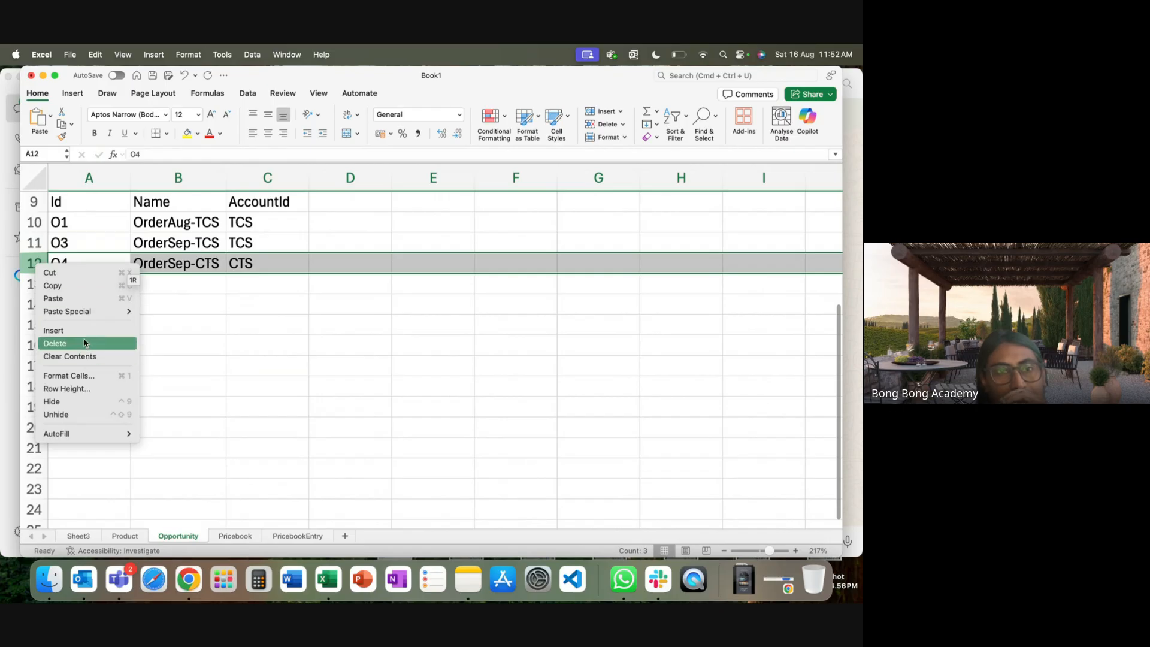
{"action": "left_click", "coordinate": [55, 343]}
{"action": "left_click", "coordinate": [273, 372]}
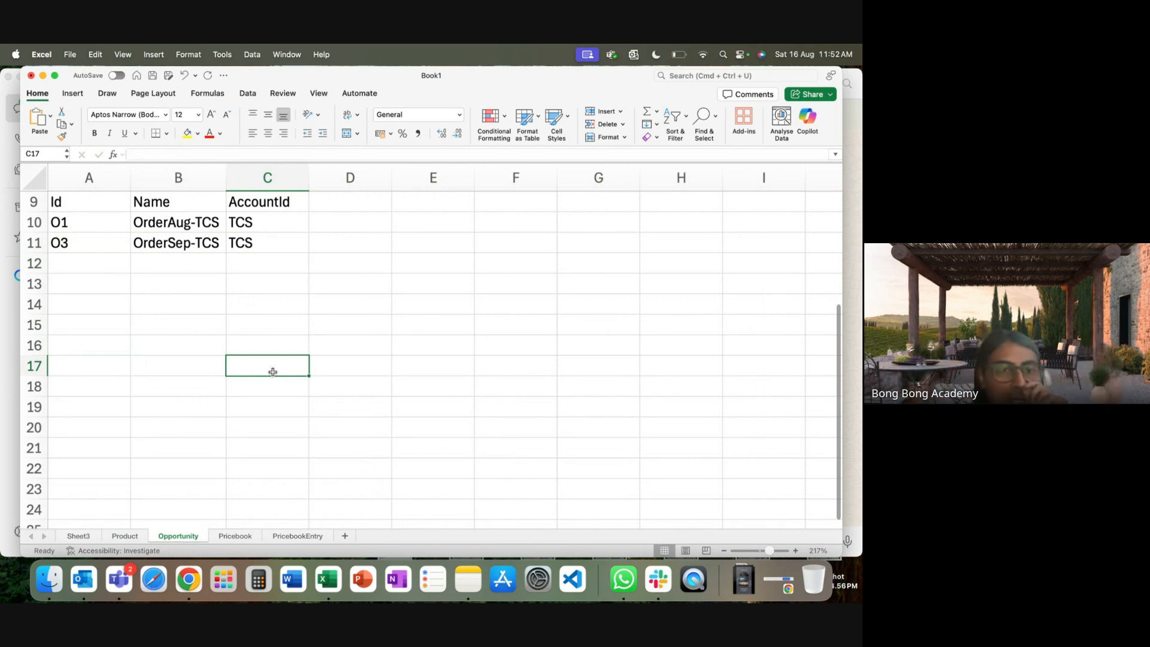
Review the remaining OrderAug-TCS and OrderSep-TCS names on the Opportunity sheet.
{"action": "left_click", "coordinate": [136, 535]}
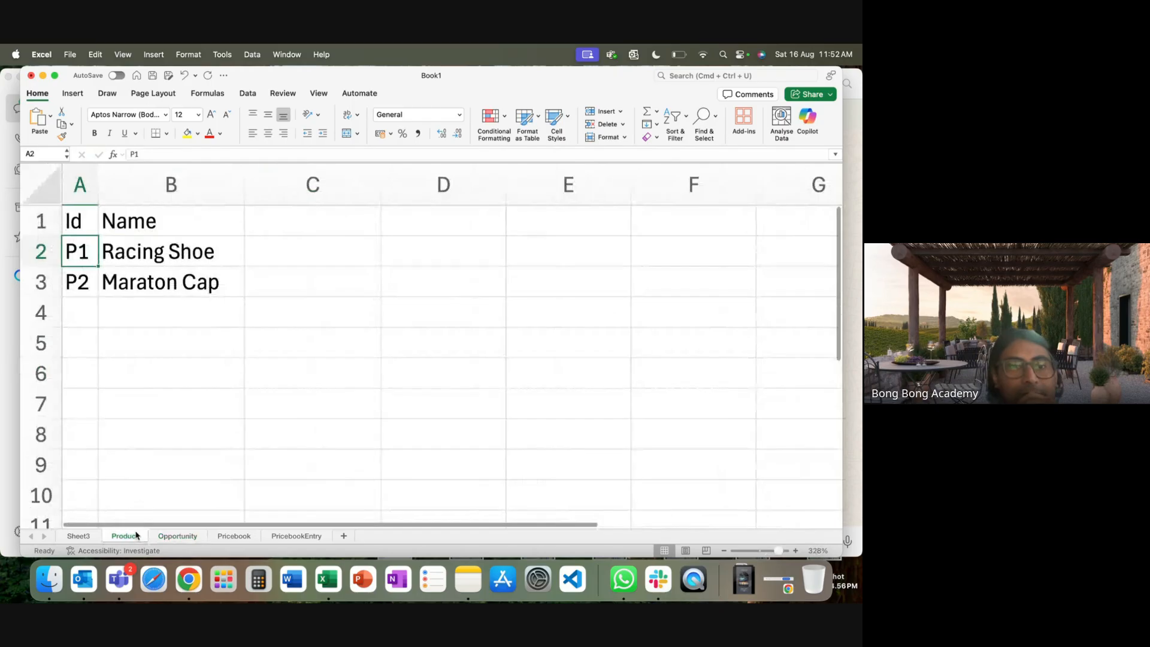
{"action": "left_click", "coordinate": [172, 536]}
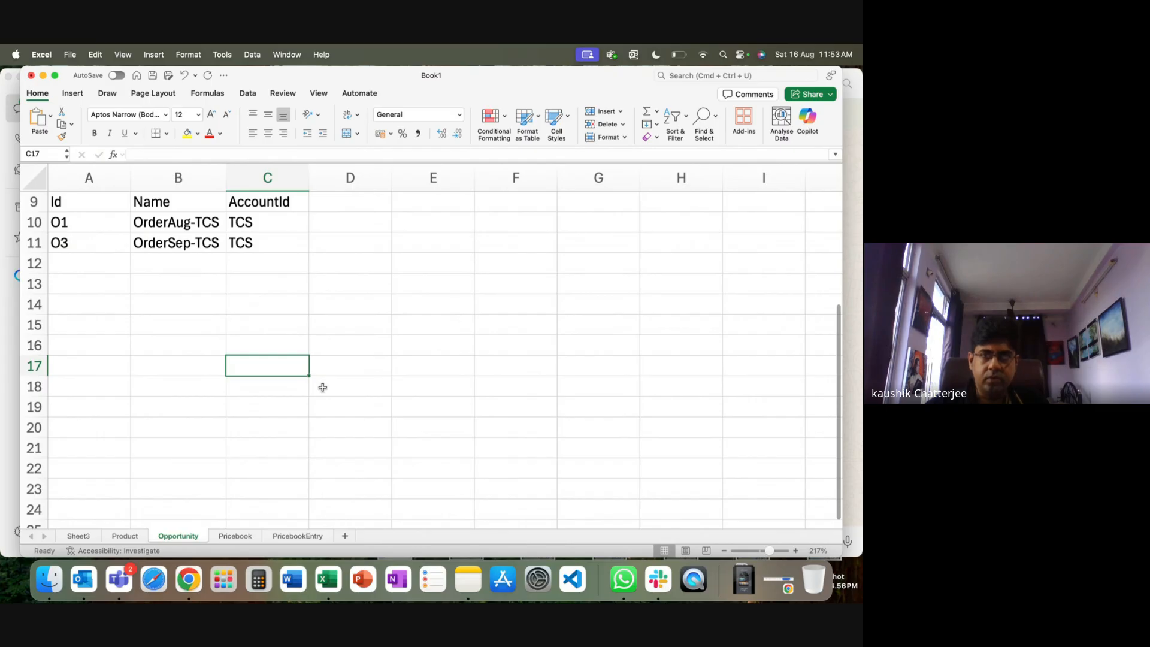
{"action": "left_click", "coordinate": [181, 233]}
{"action": "left_click_drag", "start_coordinate": [180, 233], "coordinate": [177, 242]}
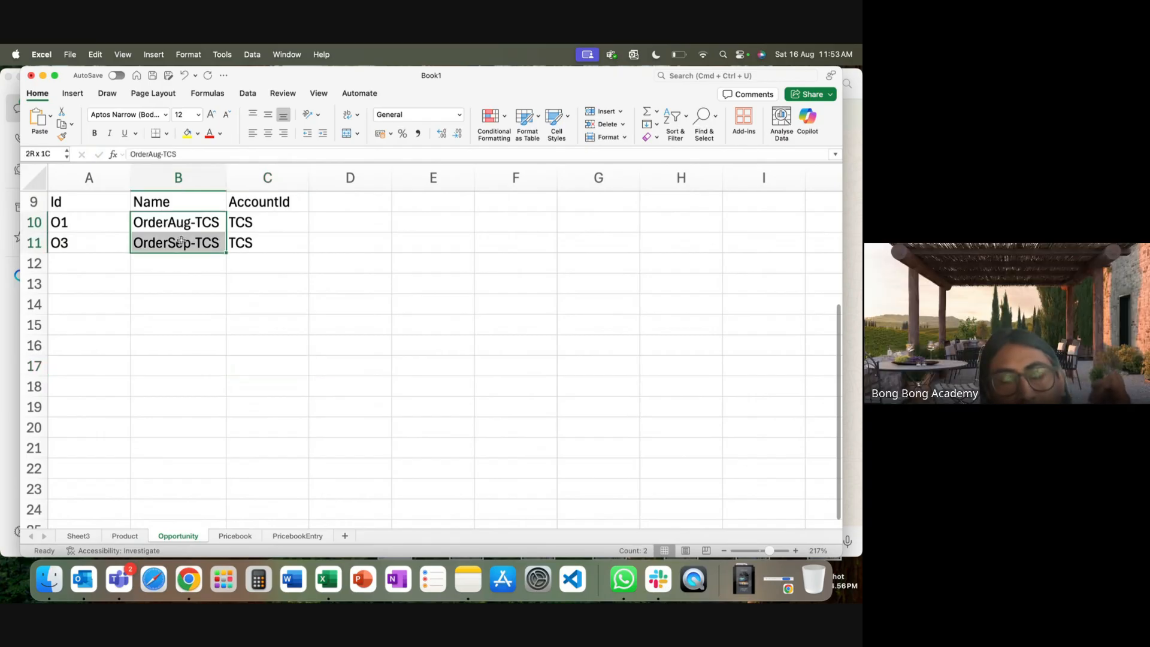
{"action": "left_click", "coordinate": [167, 285]}
{"action": "left_click", "coordinate": [150, 224]}
{"action": "left_click", "coordinate": [159, 243]}
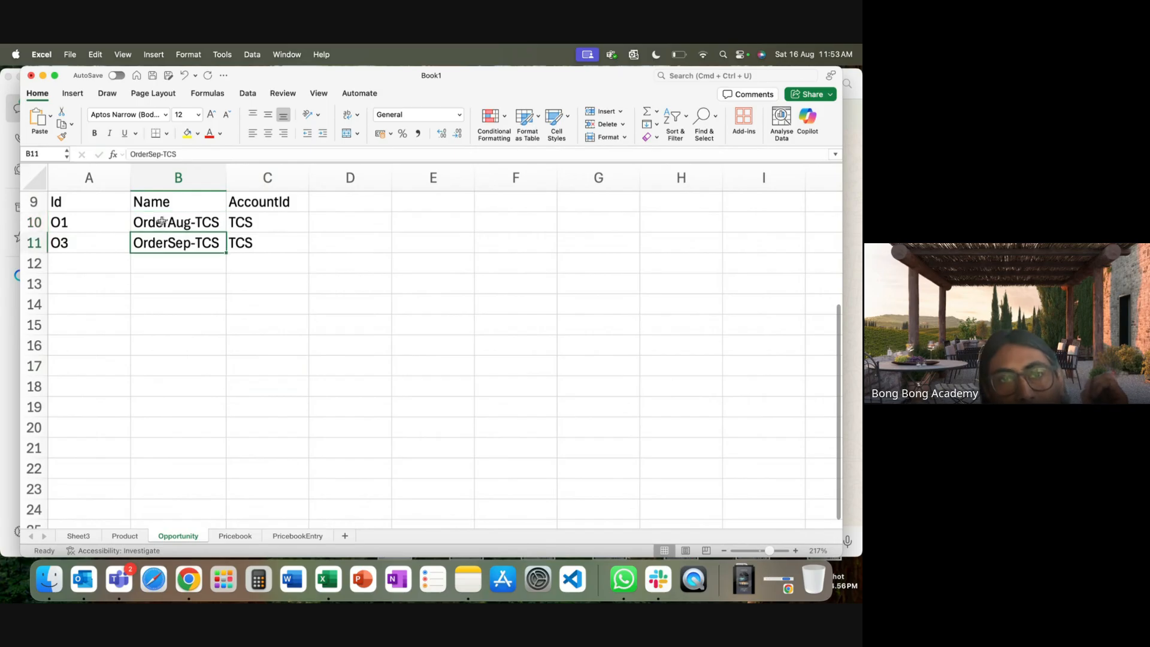
{"action": "left_click", "coordinate": [161, 222]}
{"action": "left_click", "coordinate": [166, 247]}
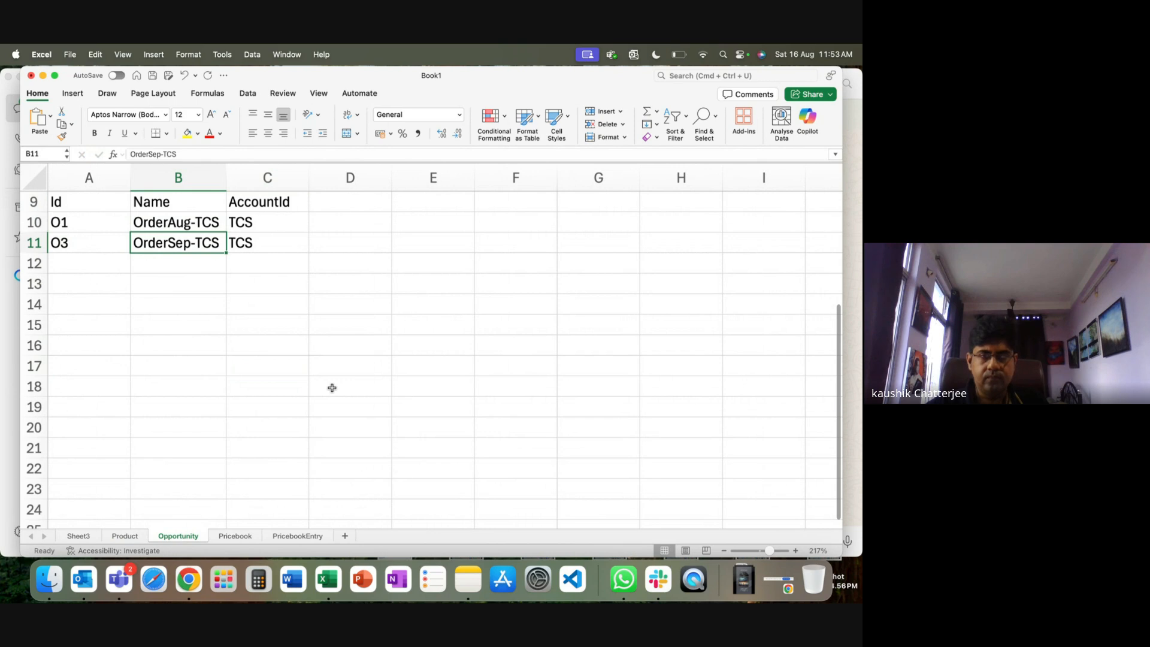
Toggle between sheets, ending on the Product sheet with Racing Shoe and Maraton Cap.
{"action": "left_click", "coordinate": [125, 536]}
{"action": "left_click", "coordinate": [180, 536]}
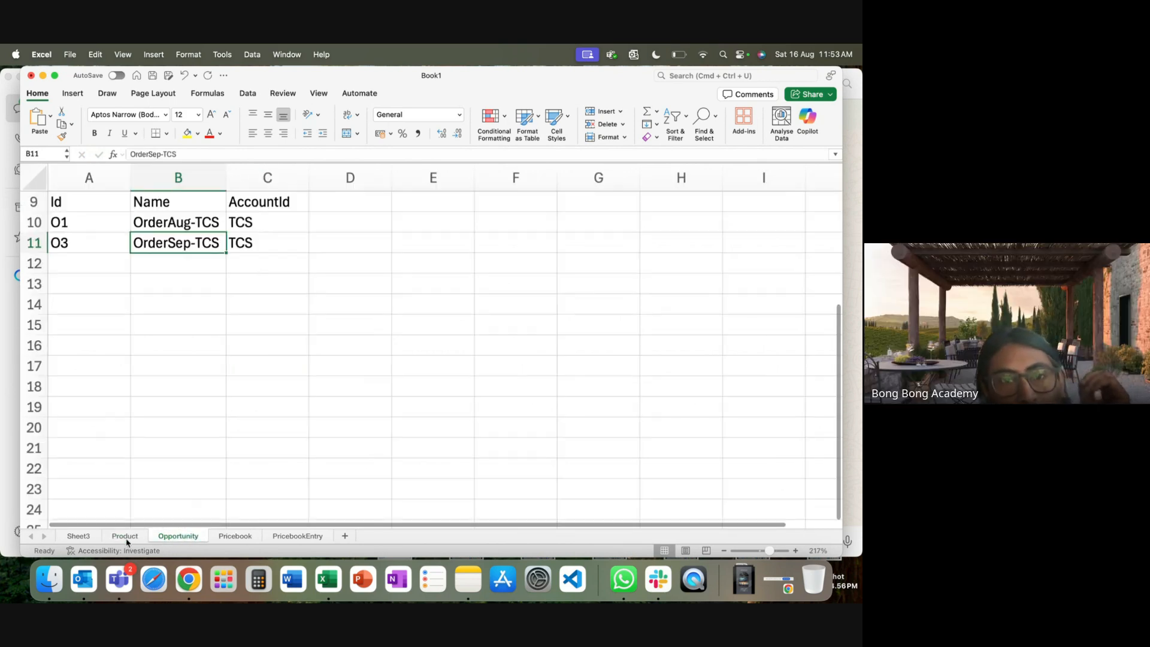
{"action": "left_click", "coordinate": [125, 535]}
{"action": "left_click", "coordinate": [178, 536]}
{"action": "left_click", "coordinate": [125, 535]}
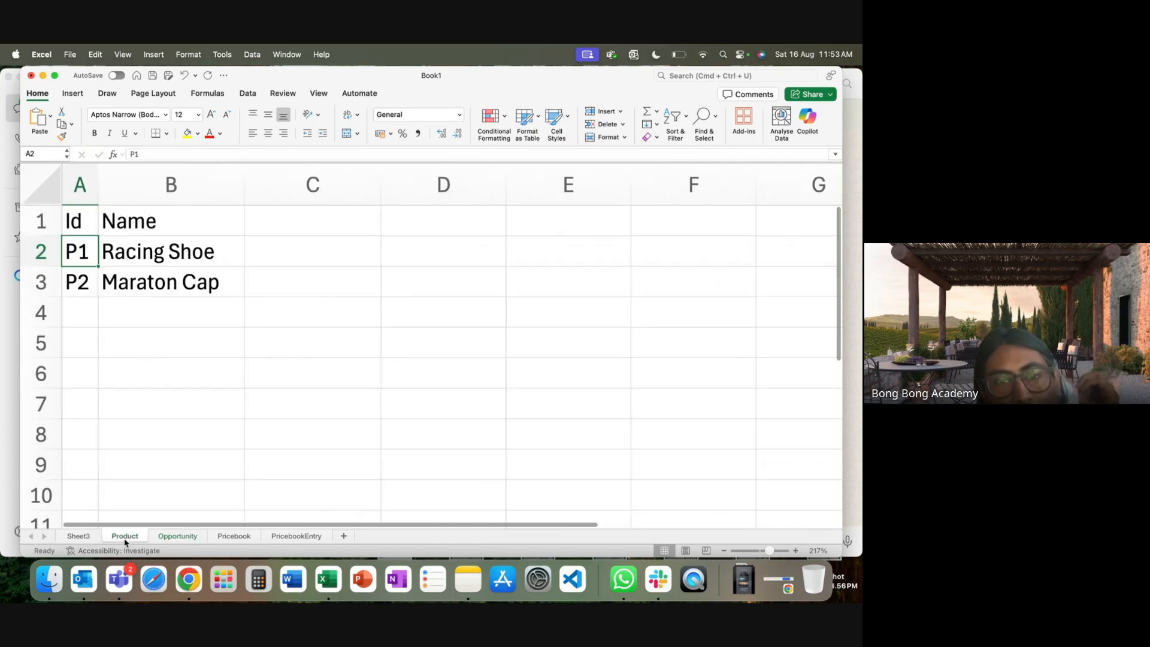
Switch to the Opportunity sheet holding O1 OrderAug-TCS and O3 OrderSep-TCS.
{"action": "left_click", "coordinate": [168, 537]}
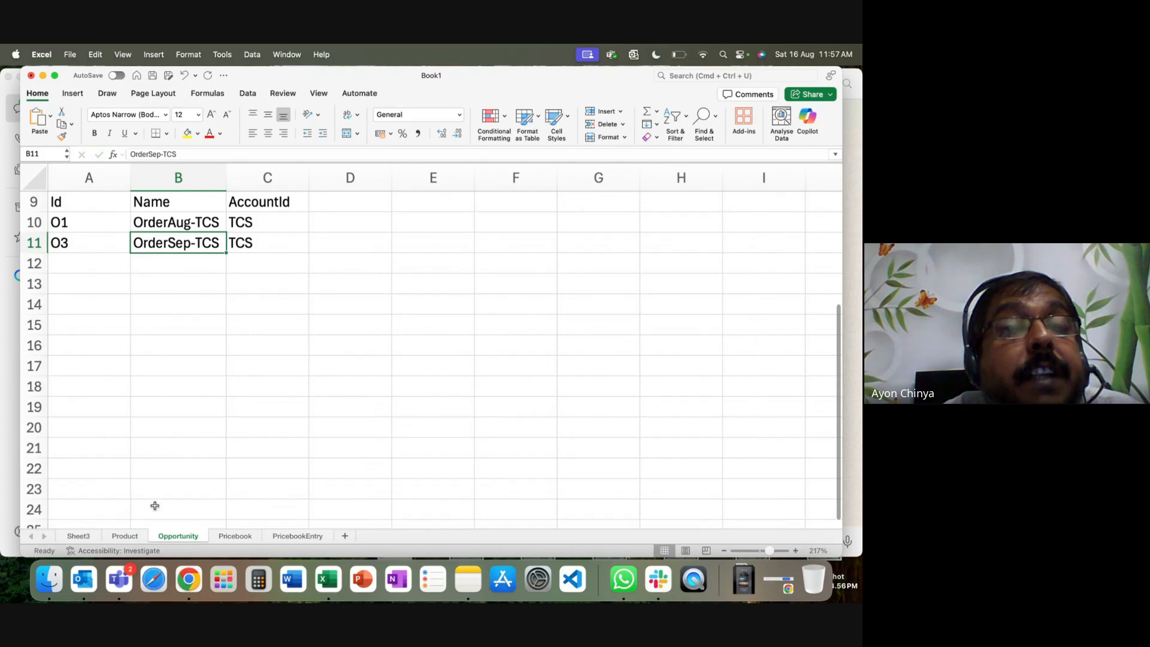
Compare the P1 Racing Shoe row with the O1 and O3 order rows, ending on Product cell B2.
{"action": "left_click", "coordinate": [125, 536]}
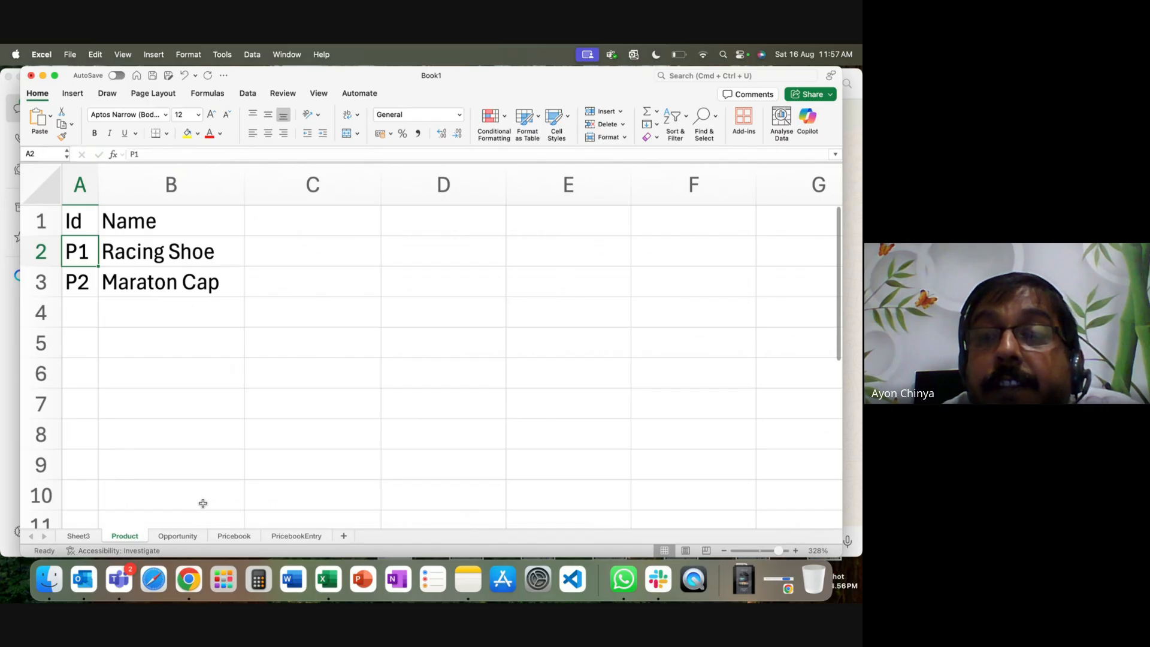
{"action": "left_click_drag", "start_coordinate": [77, 259], "coordinate": [189, 256]}
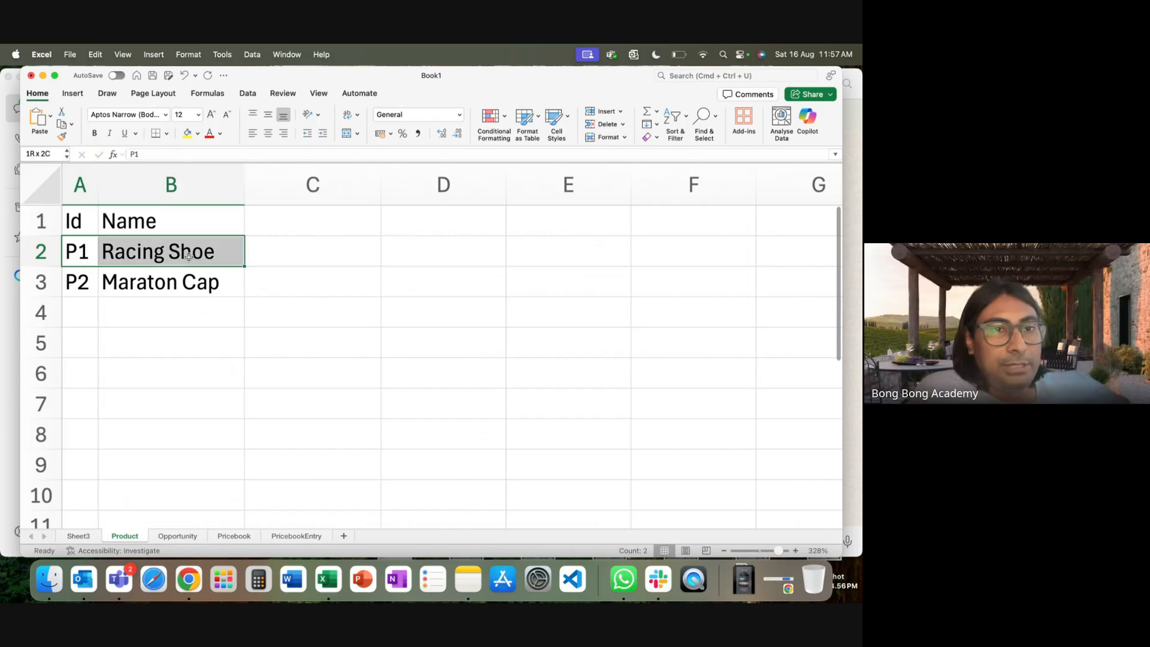
{"action": "left_click", "coordinate": [178, 536]}
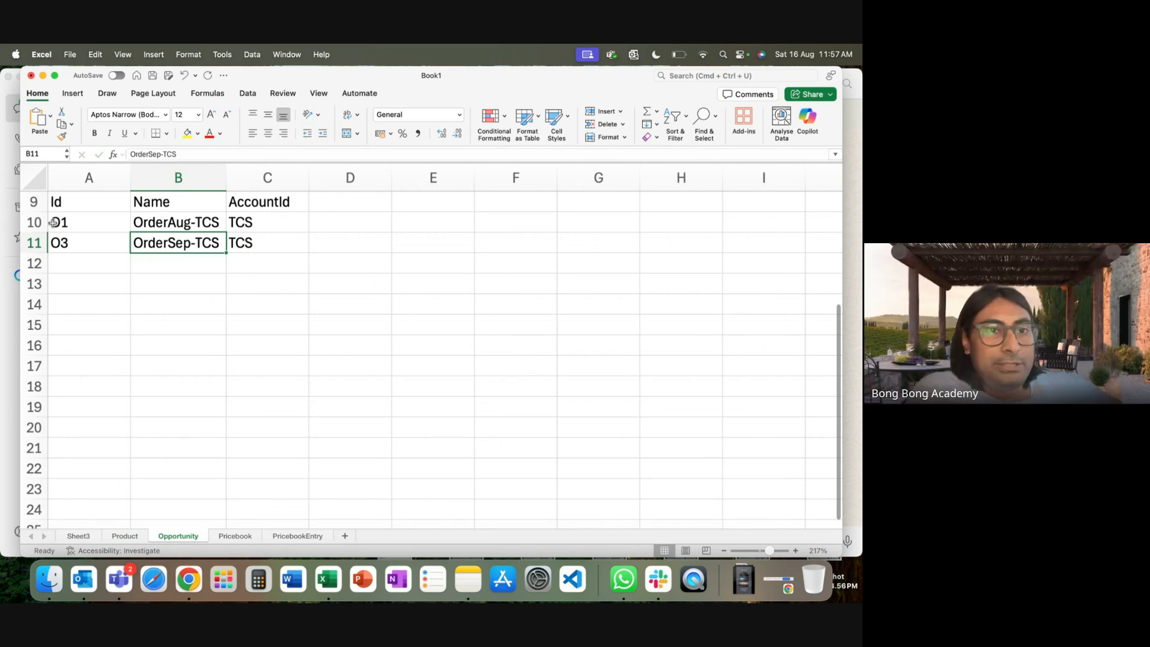
{"action": "left_click_drag", "start_coordinate": [52, 223], "coordinate": [235, 221]}
{"action": "left_click_drag", "start_coordinate": [77, 247], "coordinate": [271, 246]}
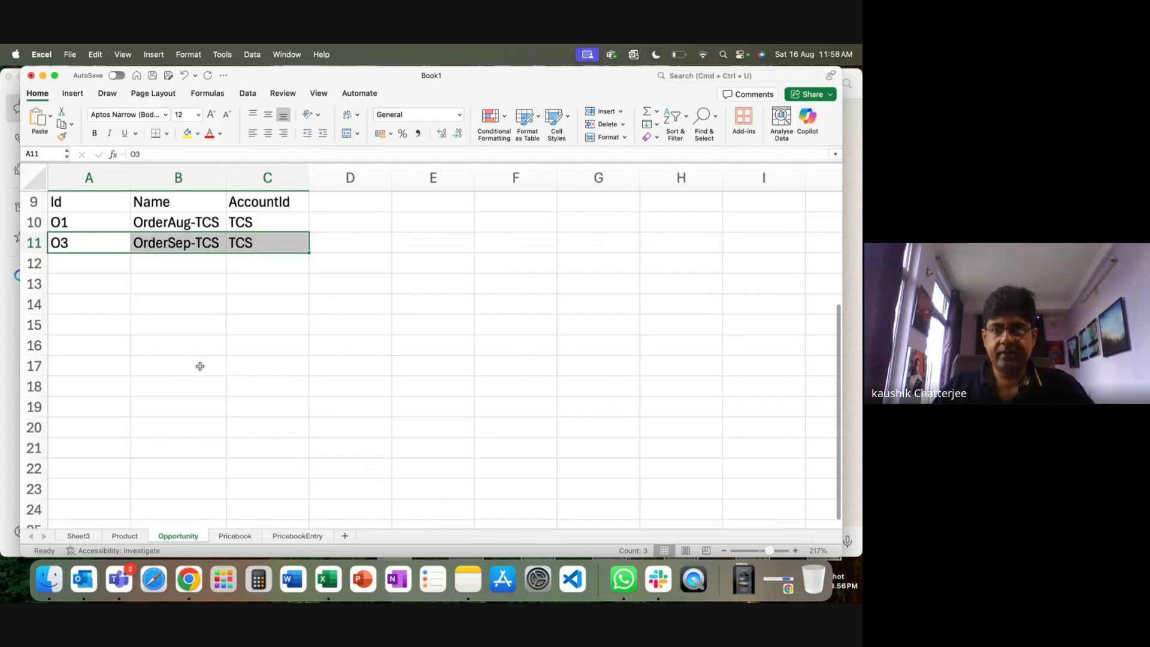
{"action": "left_click", "coordinate": [198, 351]}
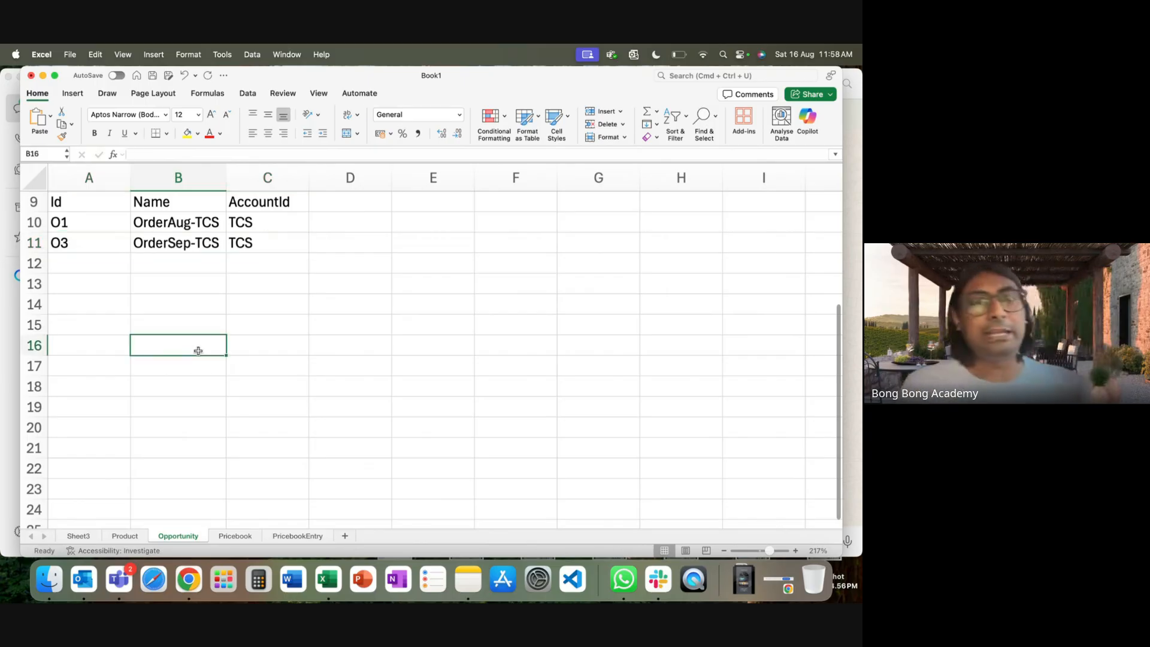
{"action": "left_click", "coordinate": [190, 223]}
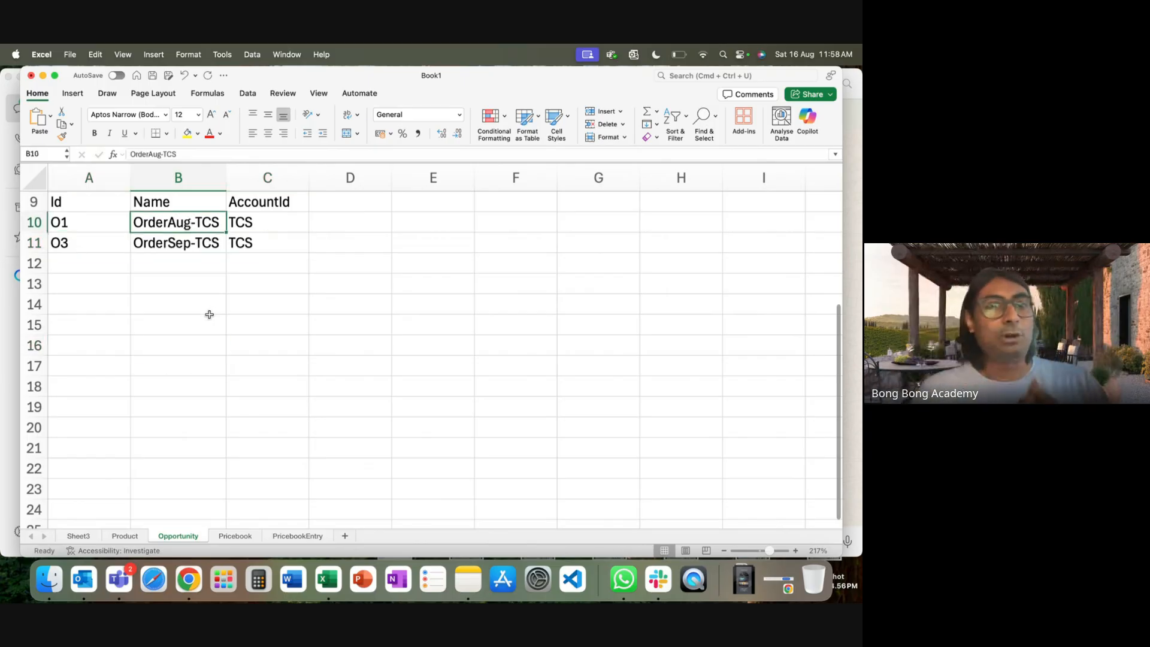
{"action": "left_click", "coordinate": [127, 537]}
{"action": "left_click", "coordinate": [126, 256]}
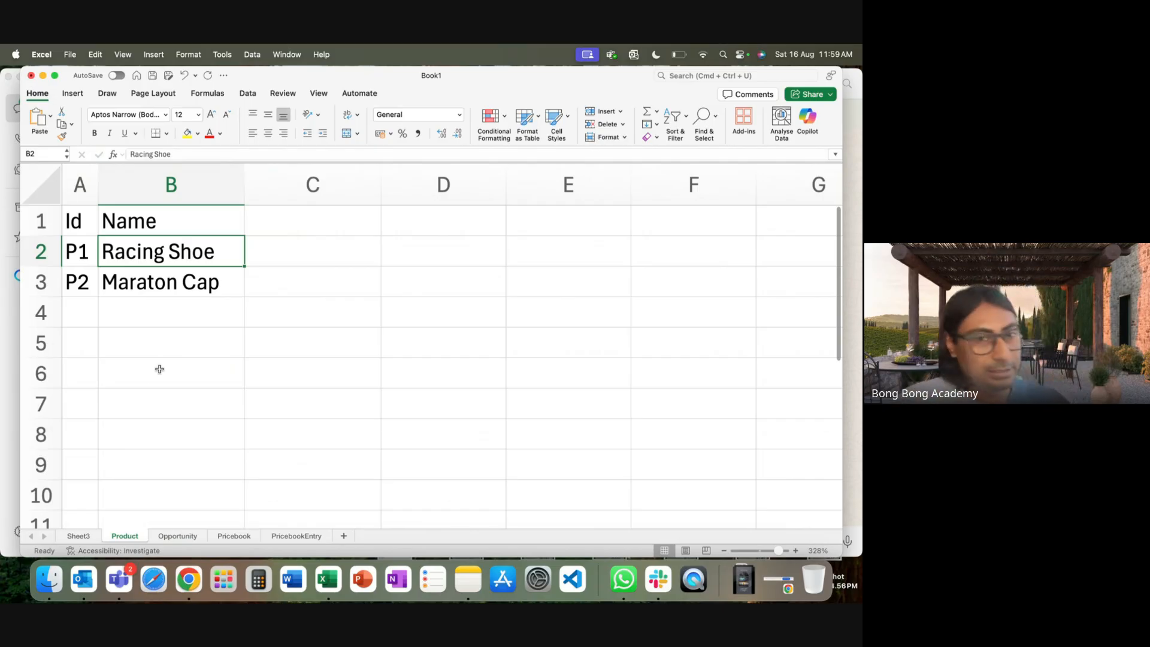
Toggle between the Product and Opportunity sheets, then open Sheet3's Lookup vs Master-Detail table.
{"action": "left_click", "coordinate": [177, 535]}
{"action": "left_click", "coordinate": [127, 536]}
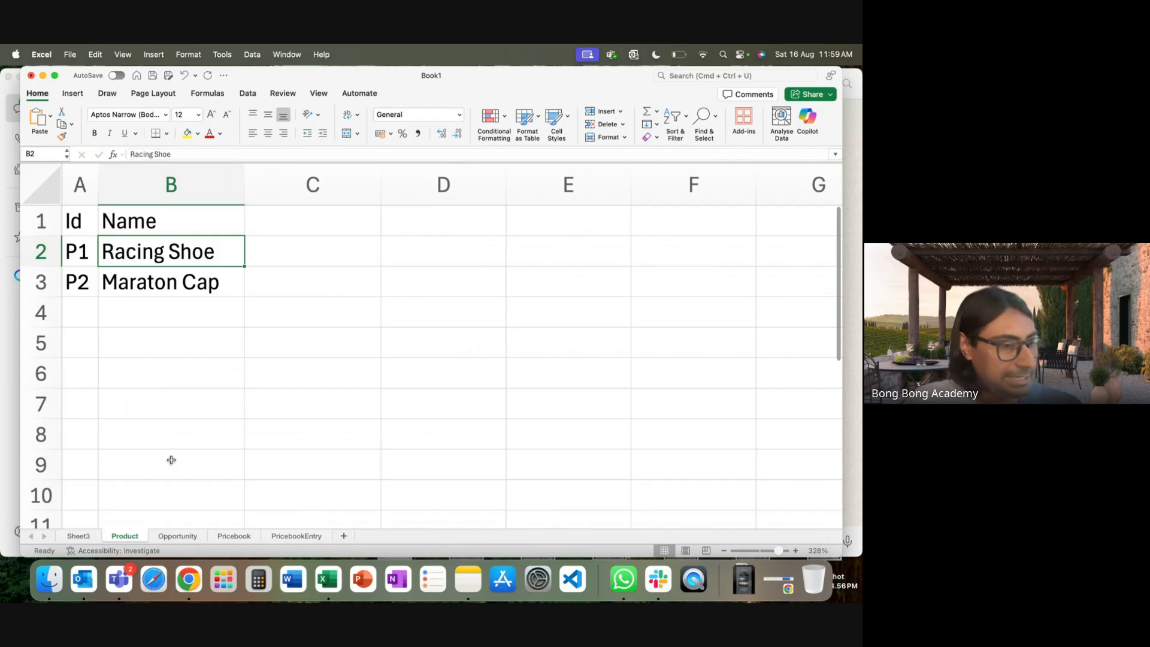
{"action": "left_click", "coordinate": [176, 537]}
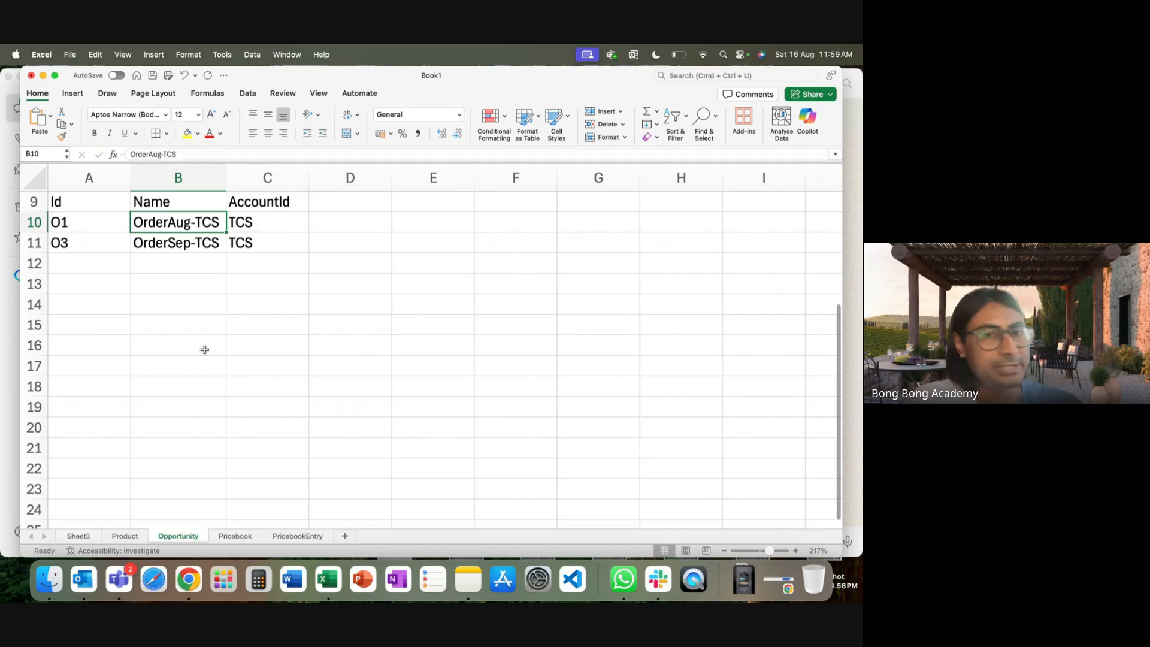
{"action": "left_click", "coordinate": [119, 537]}
{"action": "left_click", "coordinate": [170, 536]}
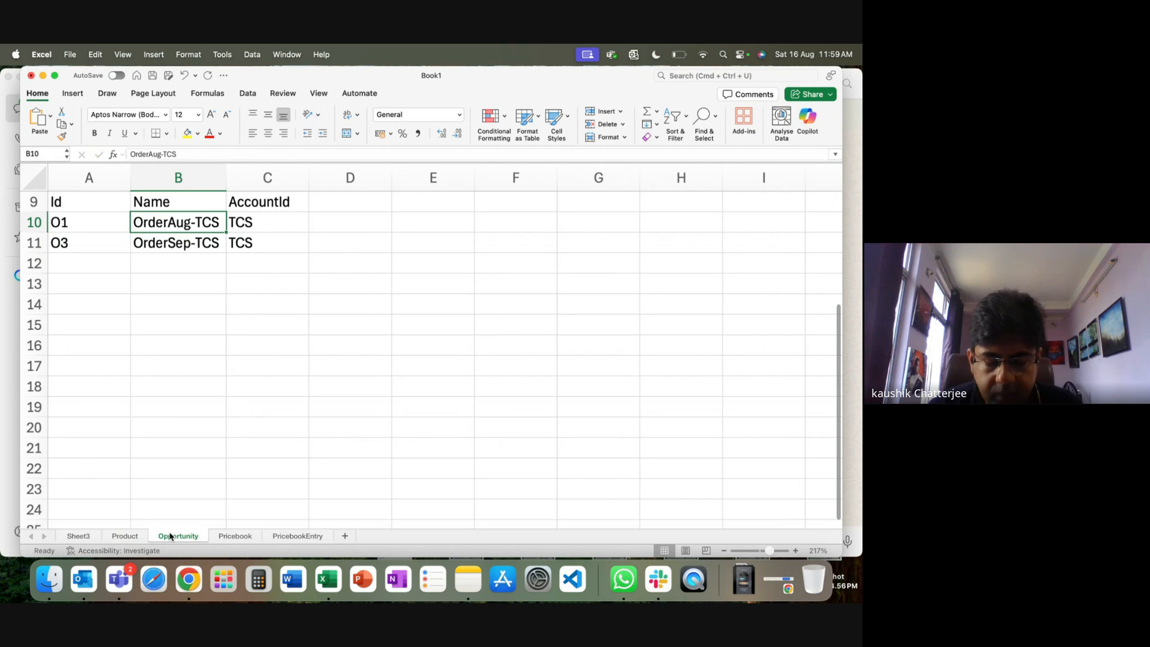
{"action": "left_click", "coordinate": [122, 537]}
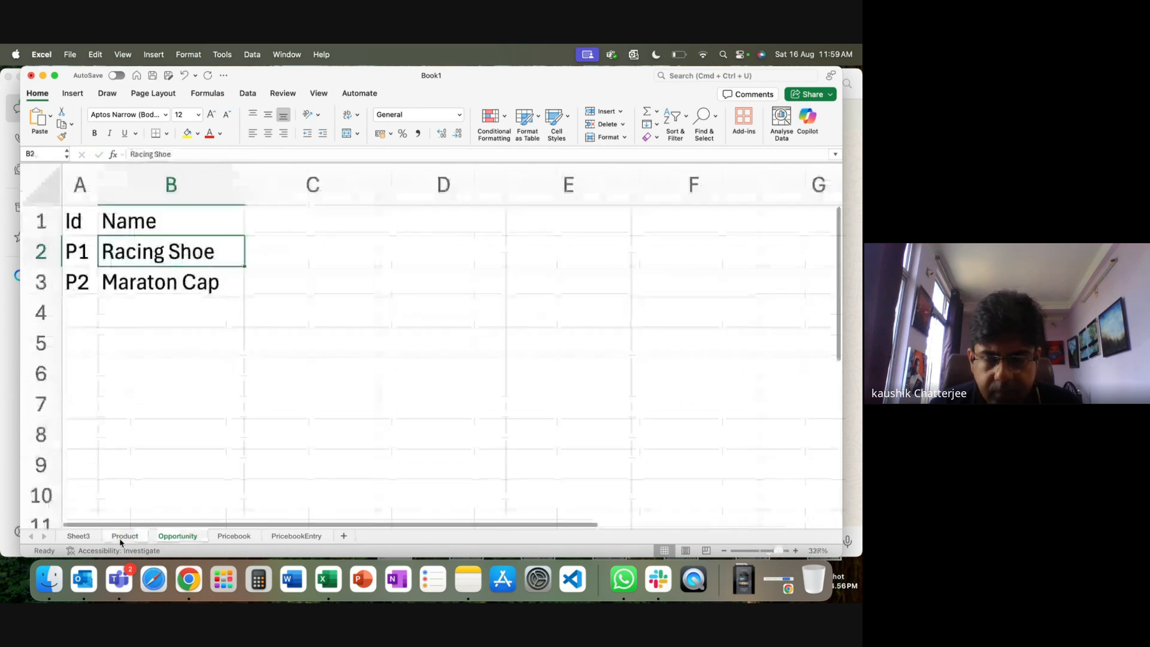
{"action": "left_click", "coordinate": [181, 542]}
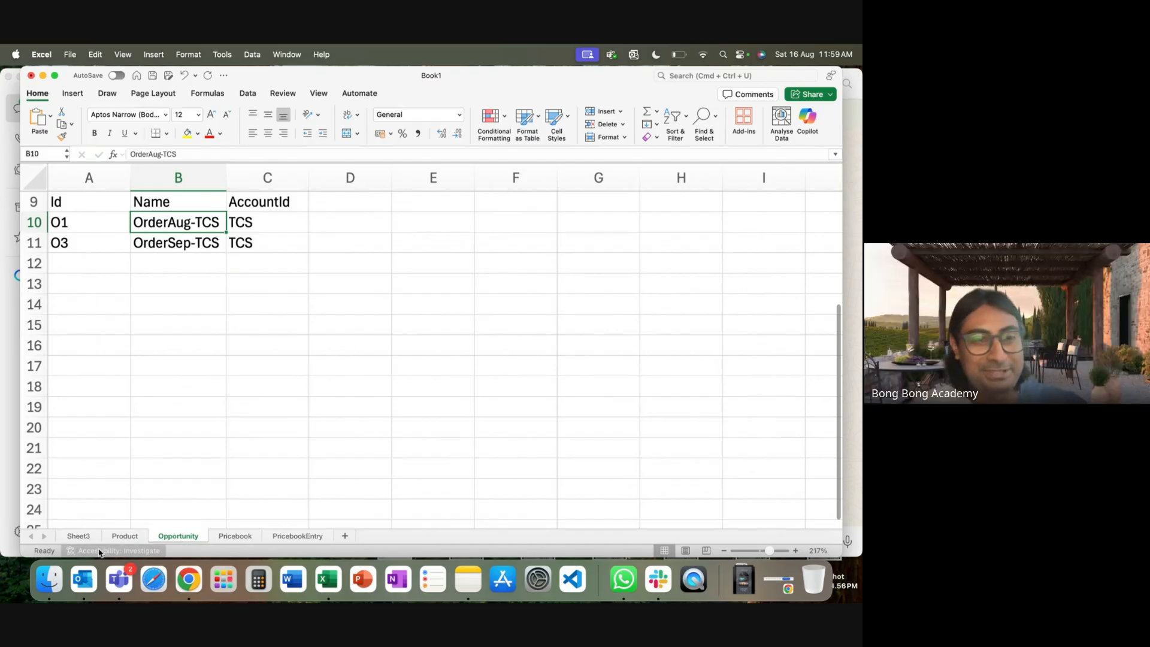
{"action": "left_click", "coordinate": [81, 537]}
Delete Sheet3, the Lookup vs Master-Detail notes sheet, confirming the deletion.
{"action": "right_click", "coordinate": [86, 539]}
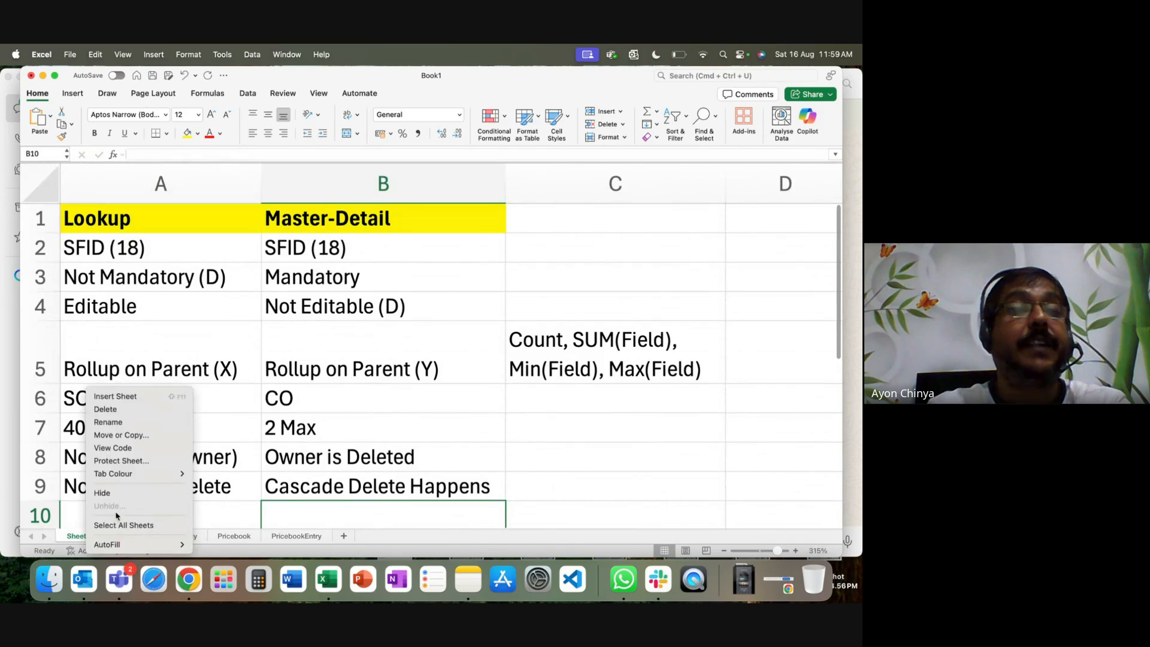
{"action": "left_click", "coordinate": [120, 410]}
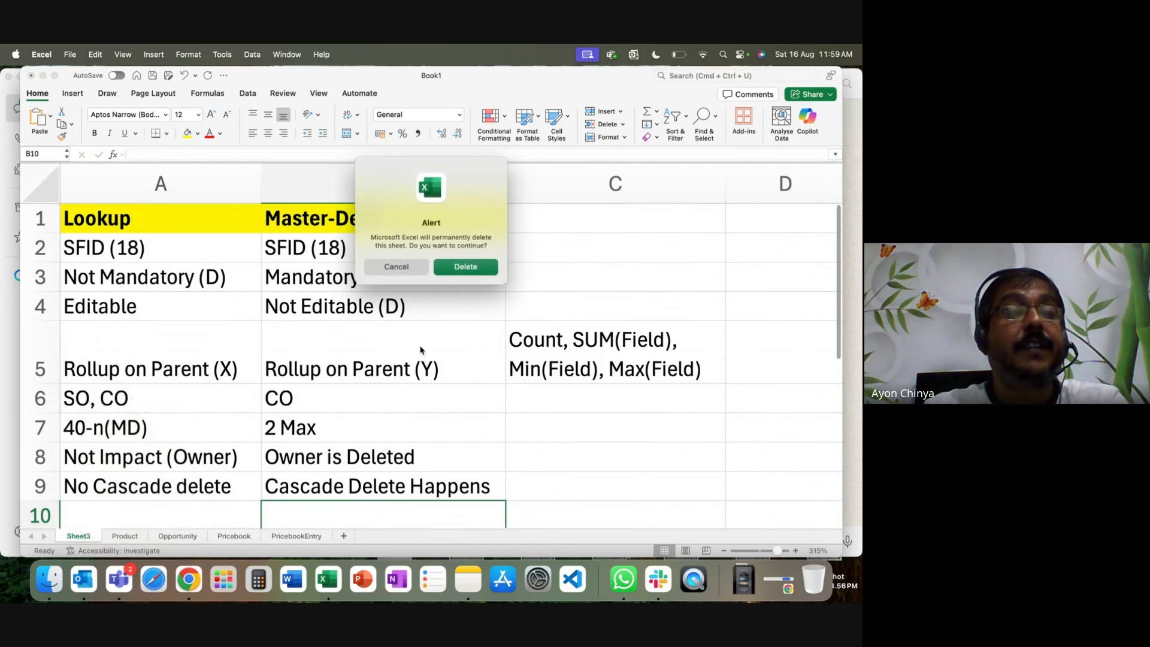
{"action": "left_click", "coordinate": [455, 269]}
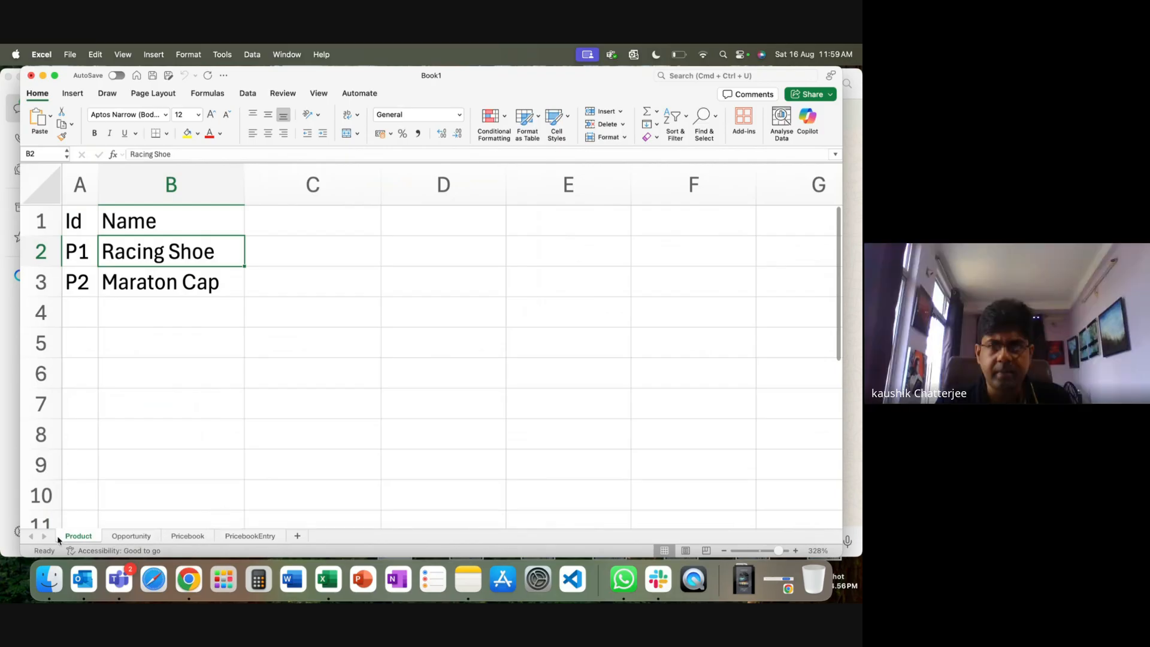
Insert a new blank sheet after Product and start renaming its tab.
{"action": "left_click", "coordinate": [297, 536]}
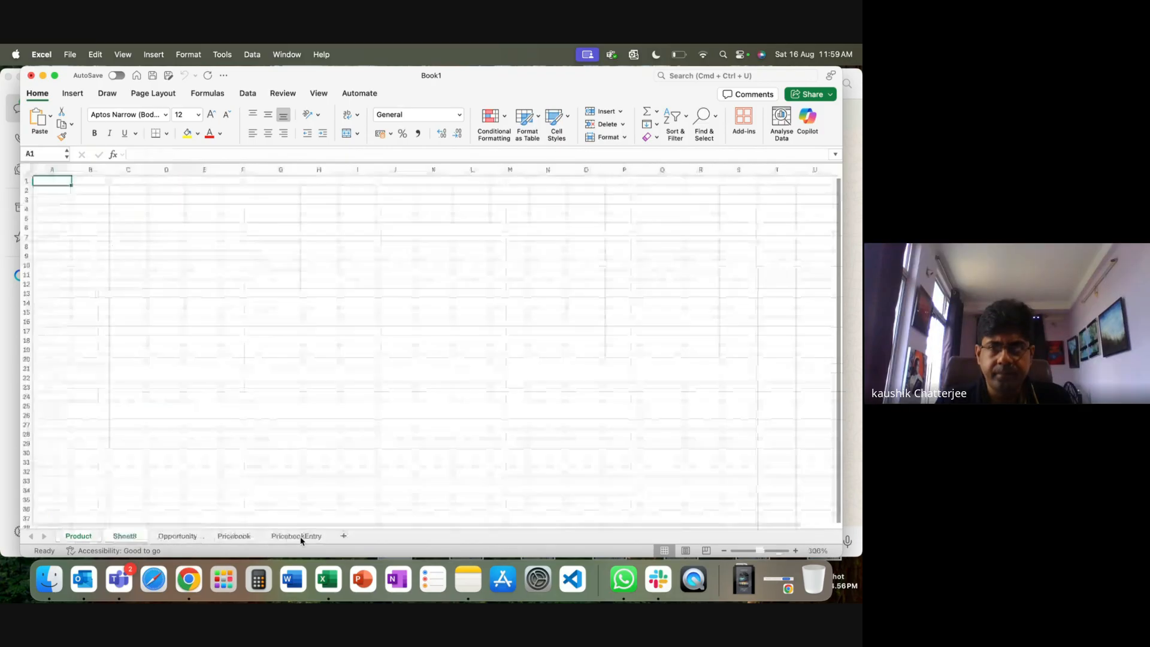
{"action": "right_click", "coordinate": [125, 538]}
{"action": "left_click", "coordinate": [186, 424]}
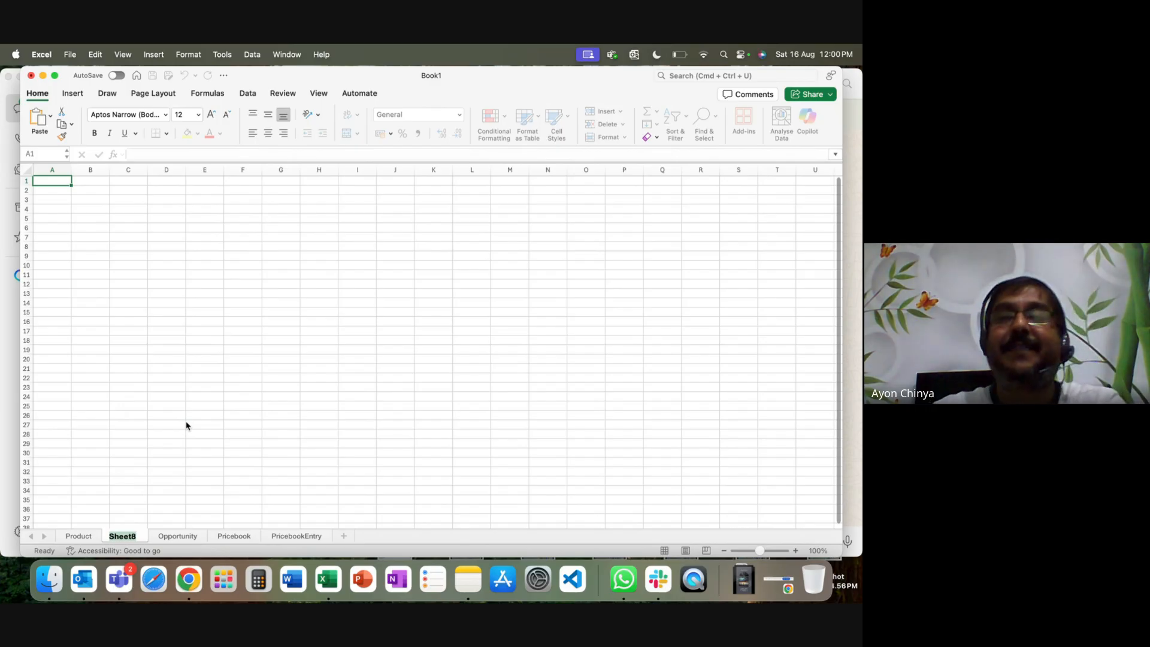
Name the new sheet 'Opportunity Product' and zoom the grid to about 207%.
{"action": "type", "text": "Oppo"}
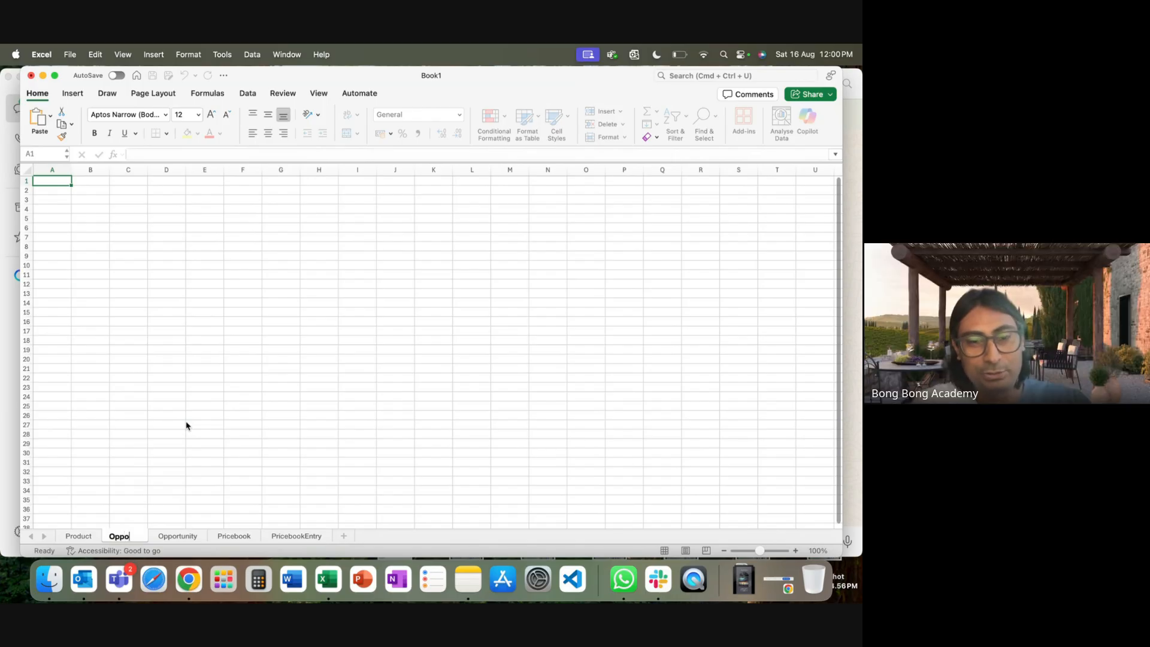
{"action": "type", "text": "rtunity P"}
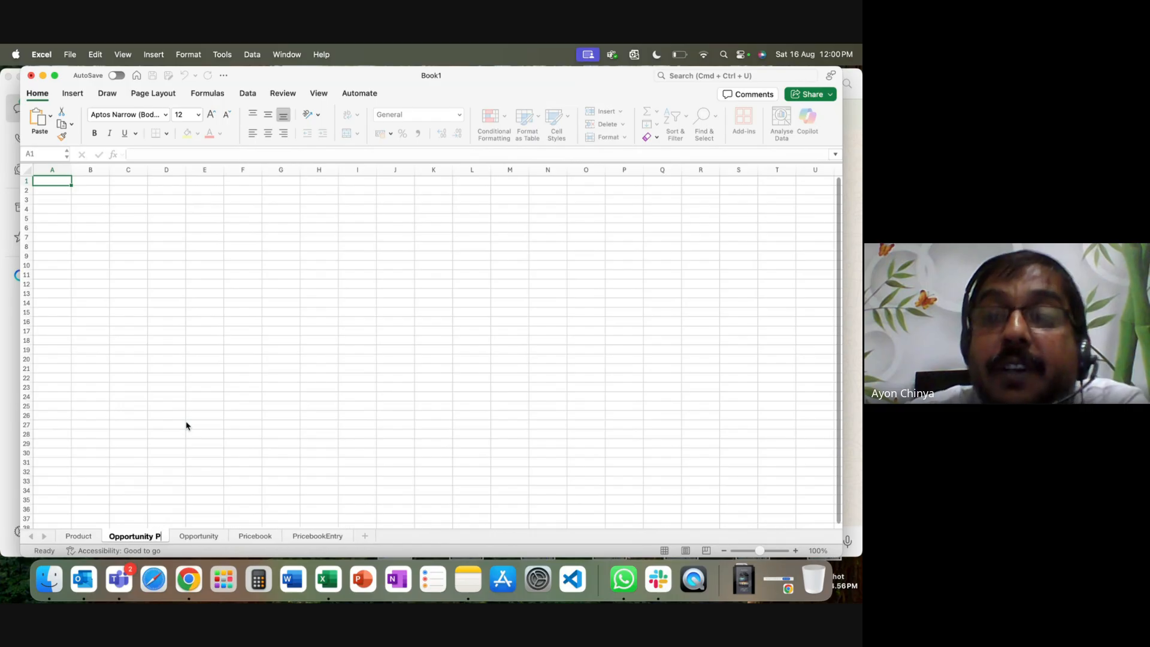
{"action": "type", "text": "roduct"}
{"action": "left_click", "coordinate": [237, 414]}
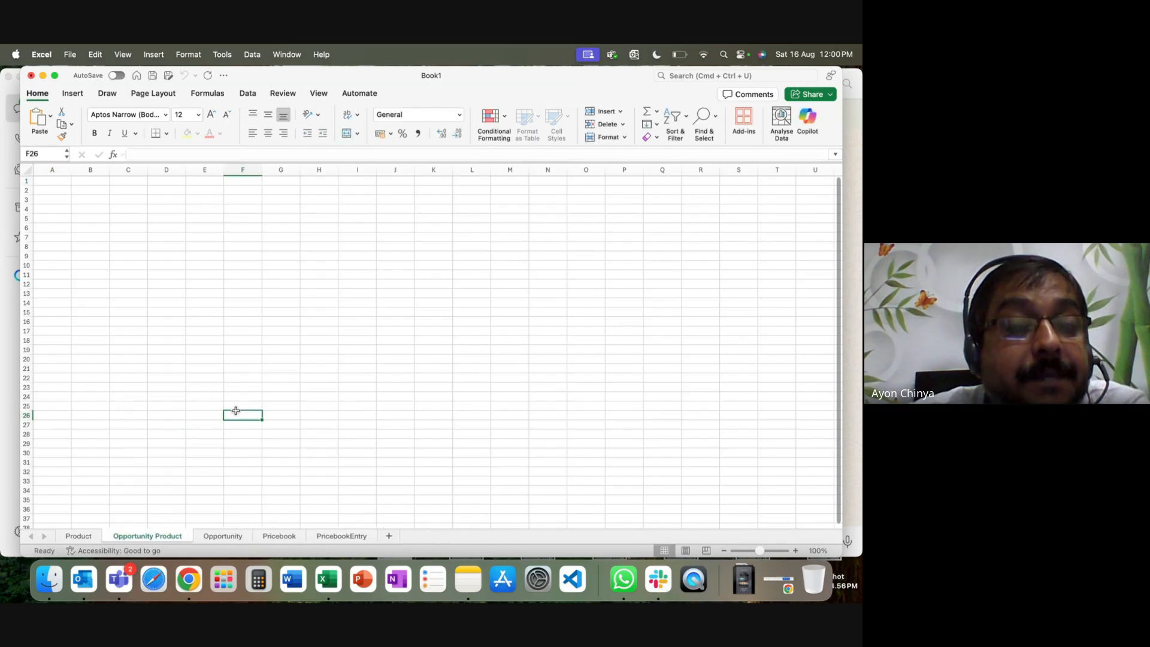
{"action": "left_click_drag", "start_coordinate": [761, 552], "coordinate": [768, 551]}
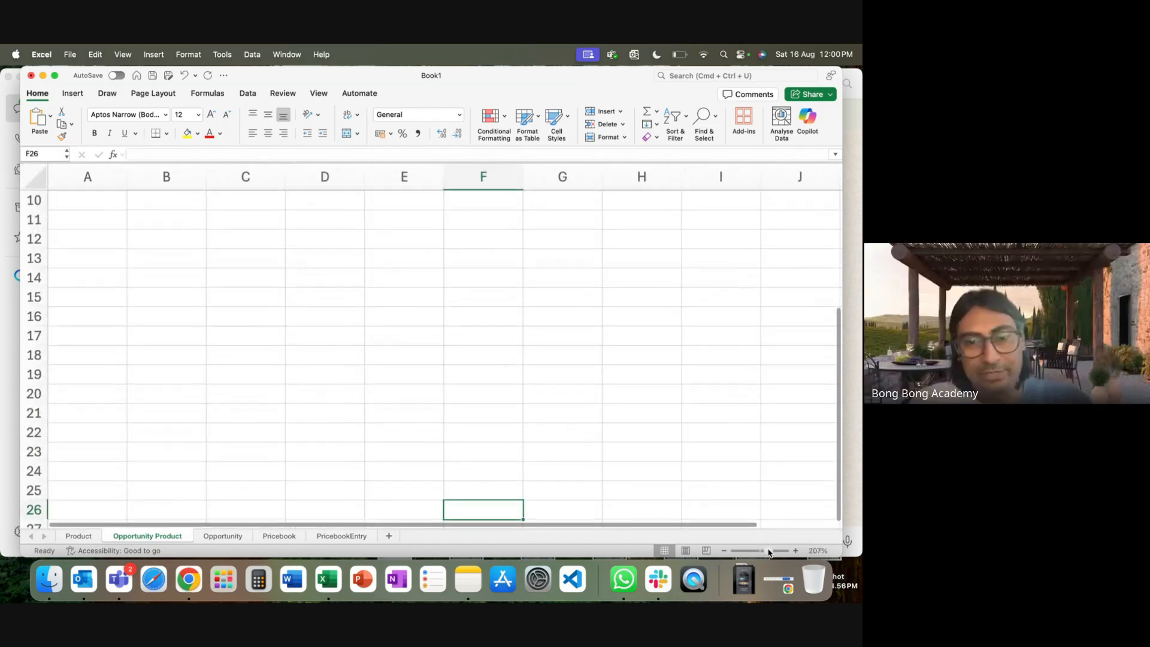
Enter headers Id and Name in A10:B10 and autofit column A.
{"action": "left_click", "coordinate": [89, 203]}
{"action": "type", "text": "Id"}
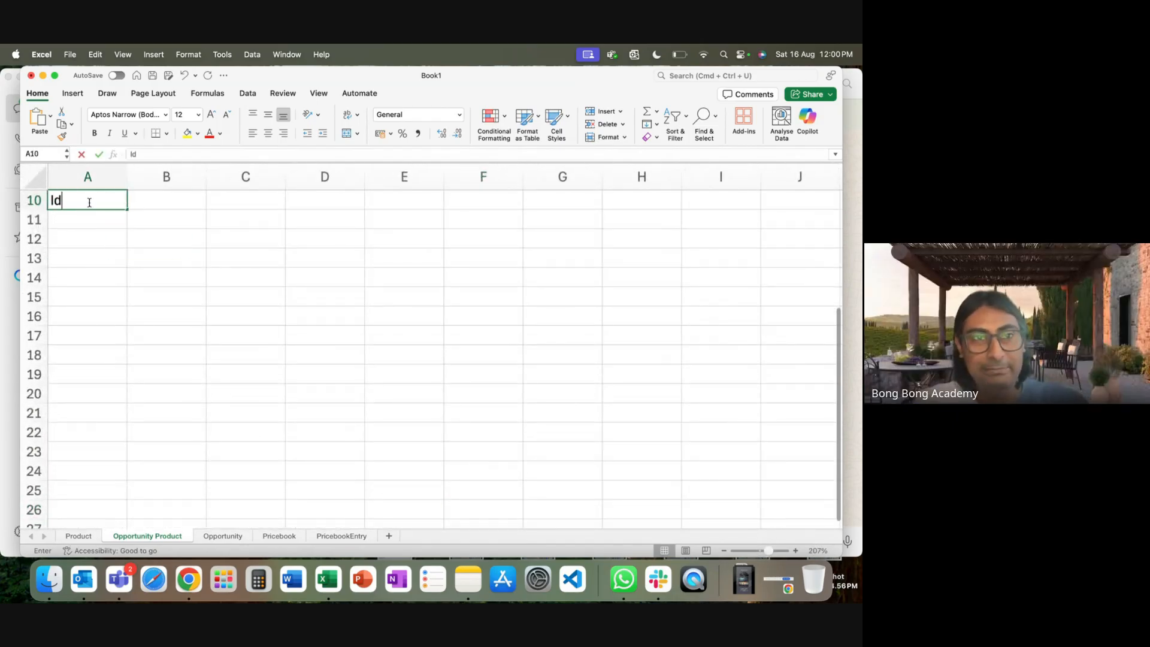
{"action": "key", "text": "Tab"}
{"action": "type", "text": "Name"}
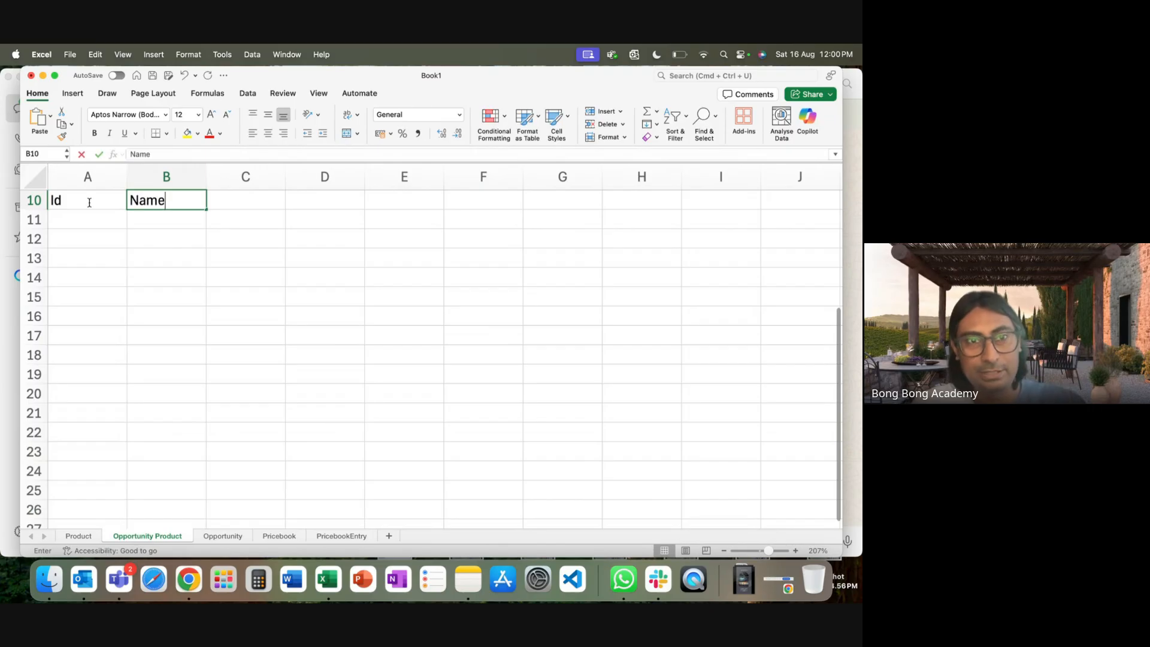
{"action": "left_click", "coordinate": [88, 177]}
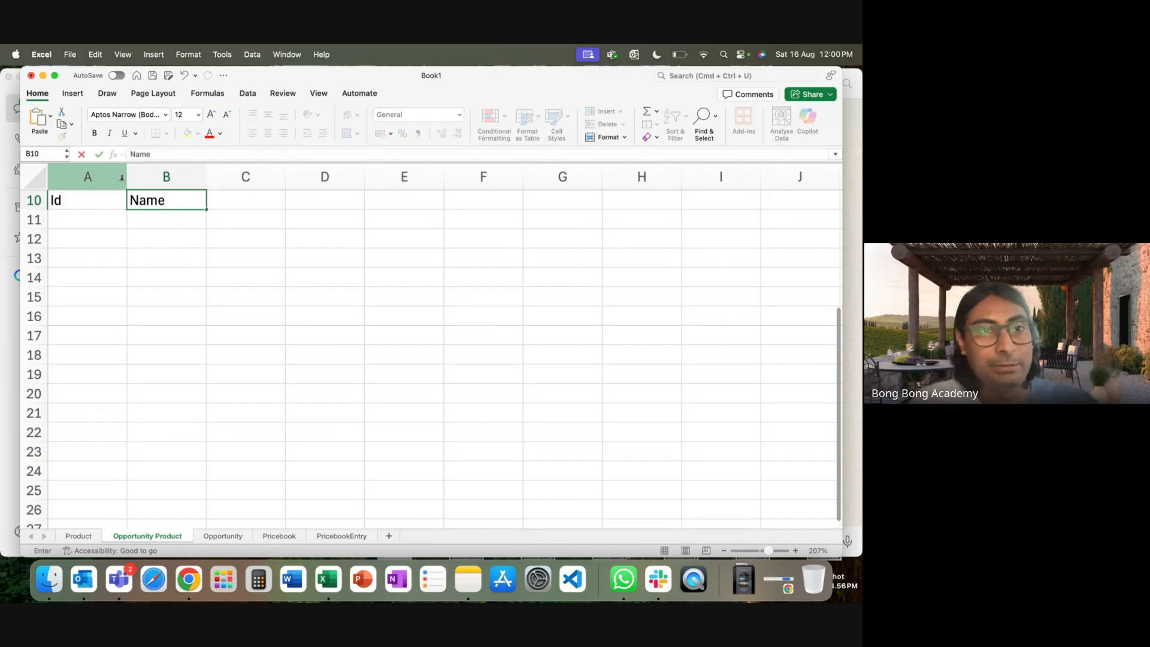
{"action": "double_click", "coordinate": [127, 177]}
Enter ids OP1 and OP2 in A11:A12, then display the Opportunity sheet.
{"action": "left_click", "coordinate": [54, 224]}
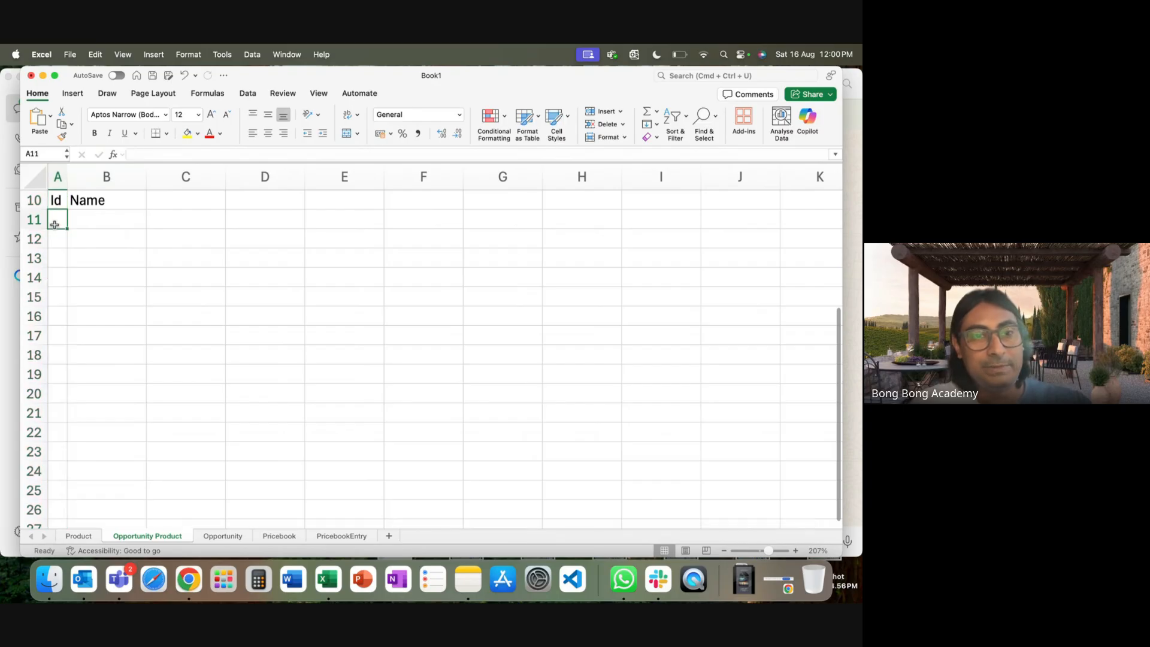
{"action": "double_click", "coordinate": [55, 224]}
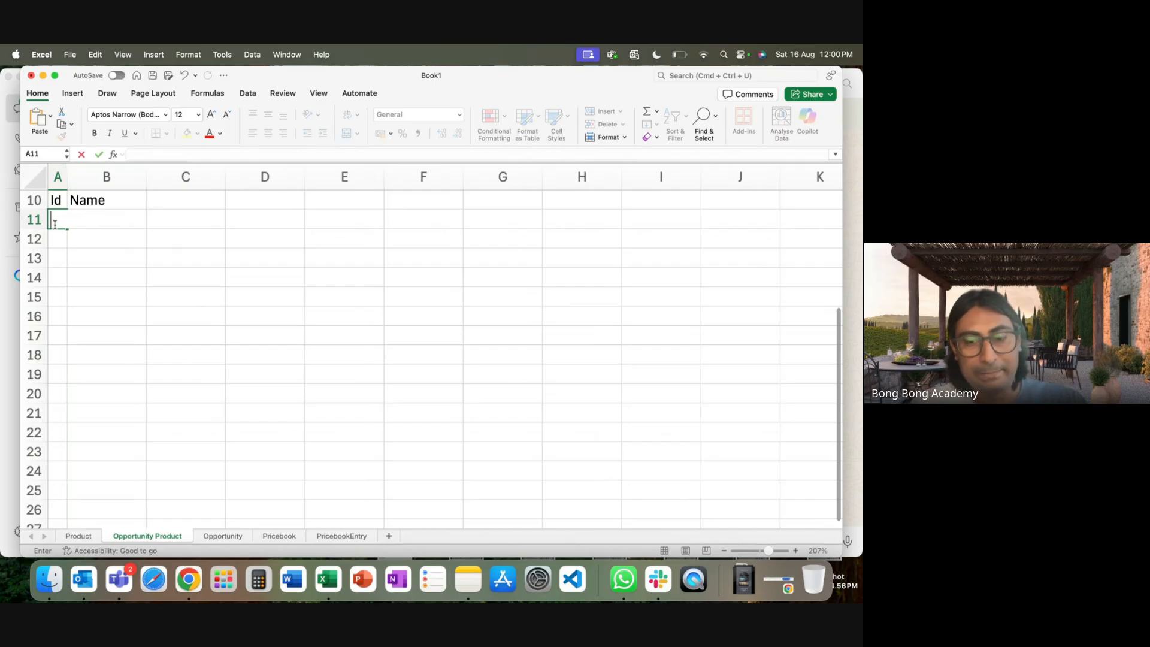
{"action": "type", "text": "OP1"}
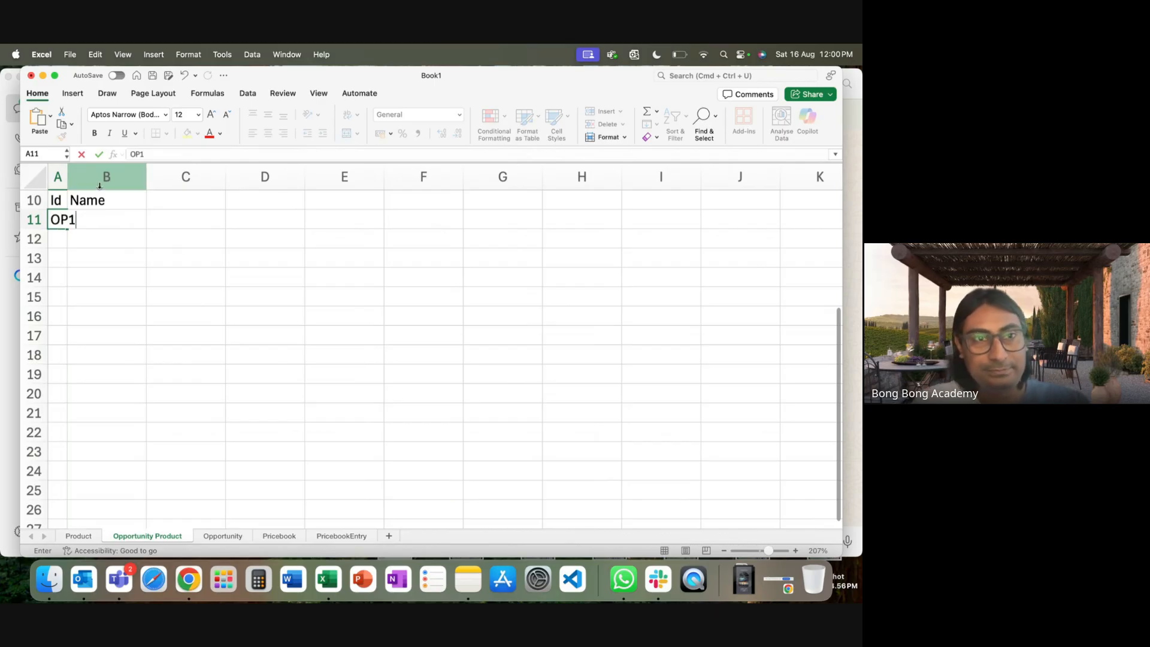
{"action": "left_click", "coordinate": [58, 176]}
{"action": "double_click", "coordinate": [68, 177]}
{"action": "left_click", "coordinate": [65, 240]}
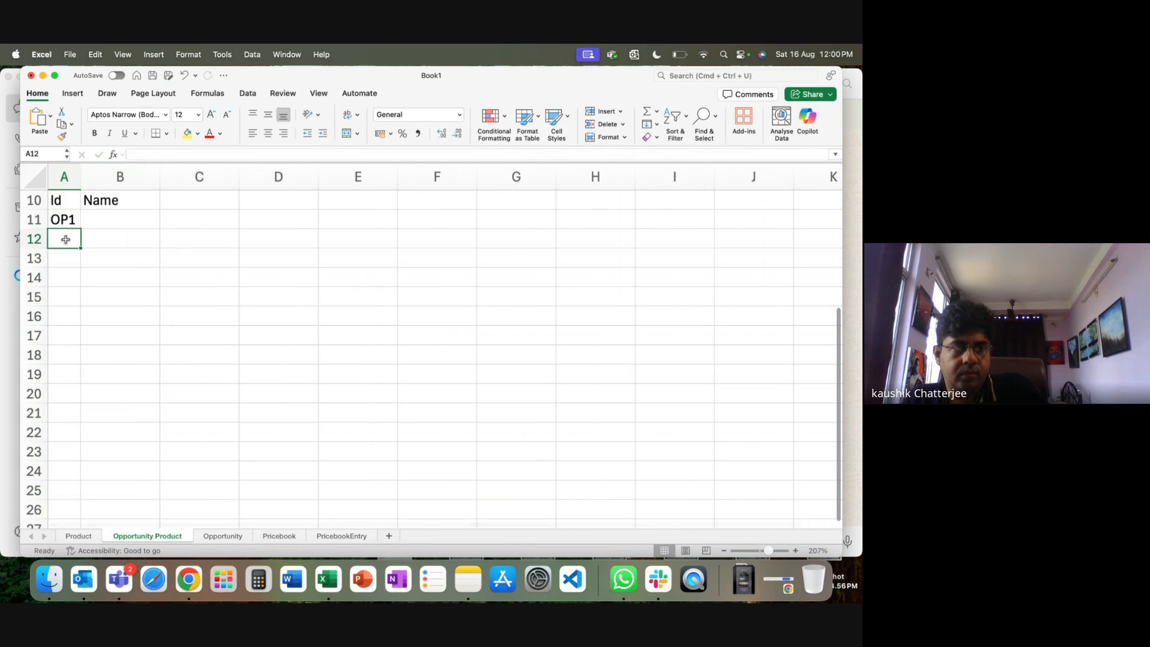
{"action": "type", "text": "OP2"}
{"action": "key", "text": "Return"}
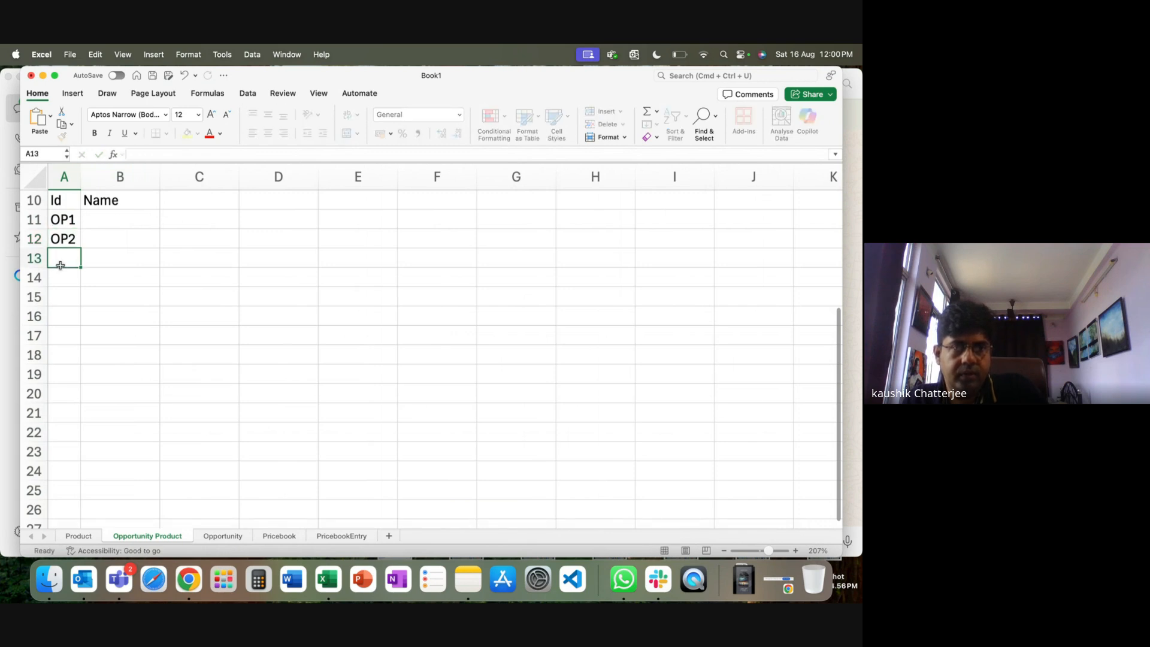
{"action": "left_click", "coordinate": [113, 219]}
{"action": "left_click", "coordinate": [222, 536]}
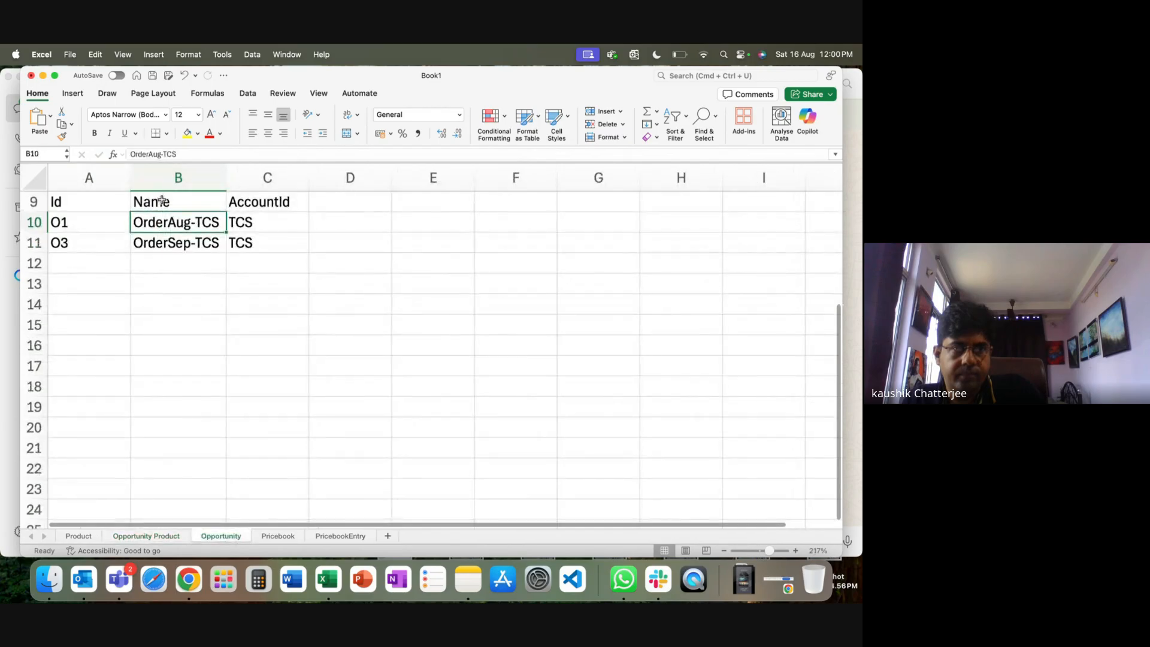
Try a formula in B11 referencing Opportunity!A10, then clear the result.
{"action": "left_click", "coordinate": [146, 536]}
{"action": "type", "text": "="}
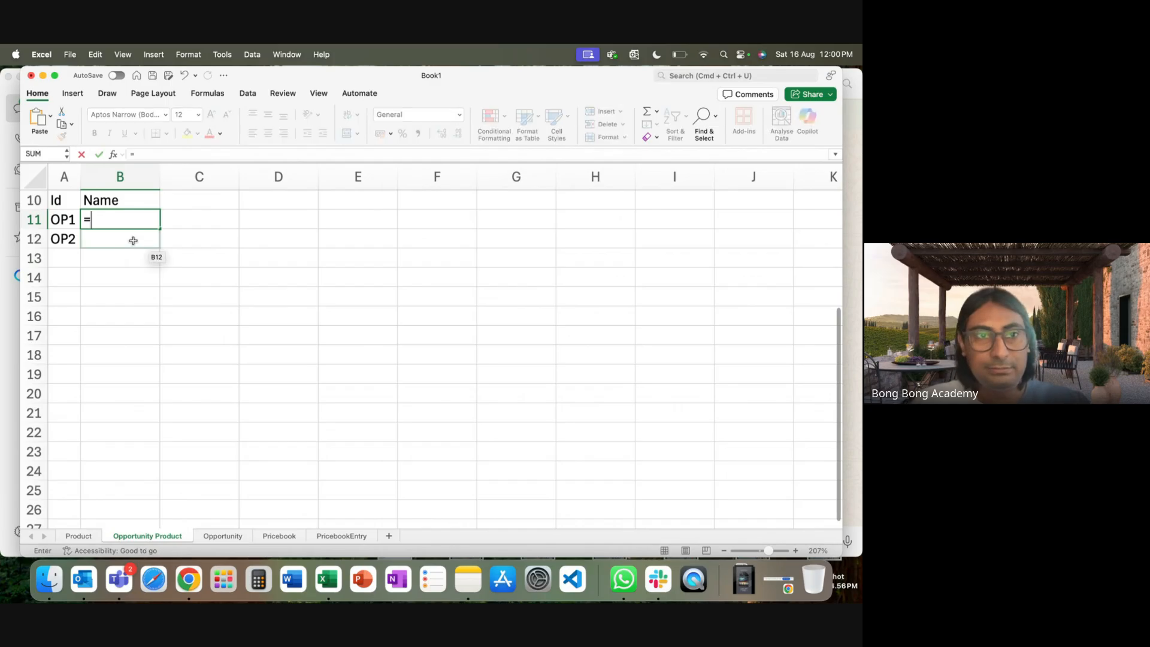
{"action": "left_click", "coordinate": [234, 537]}
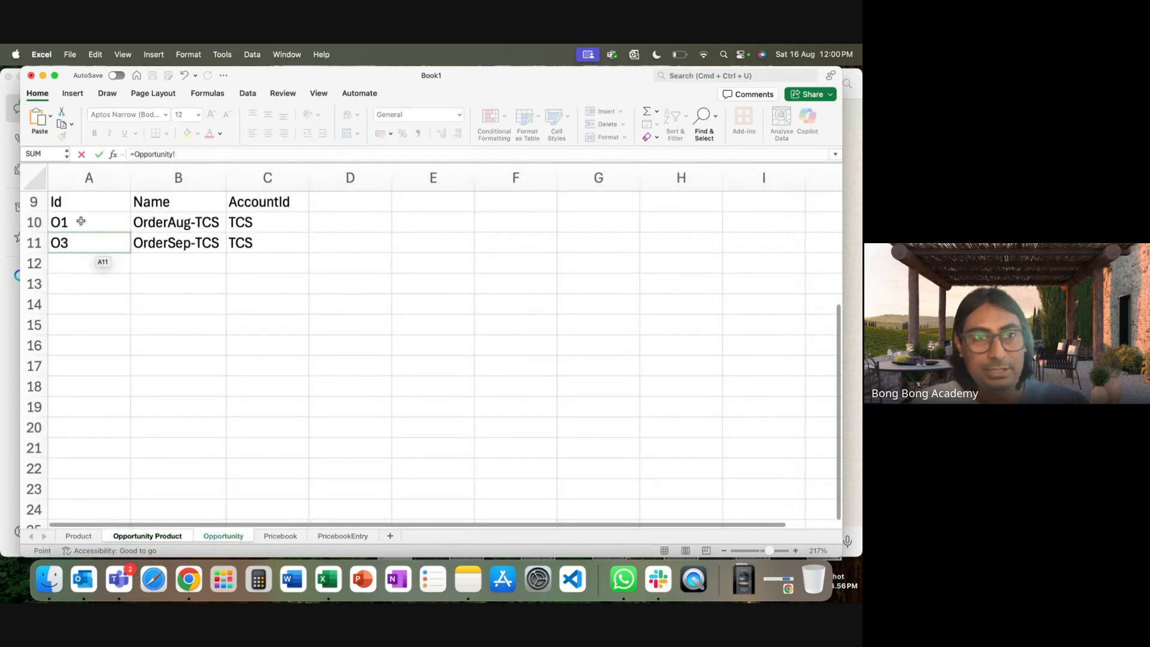
{"action": "left_click", "coordinate": [81, 221]}
{"action": "key", "text": "Return"}
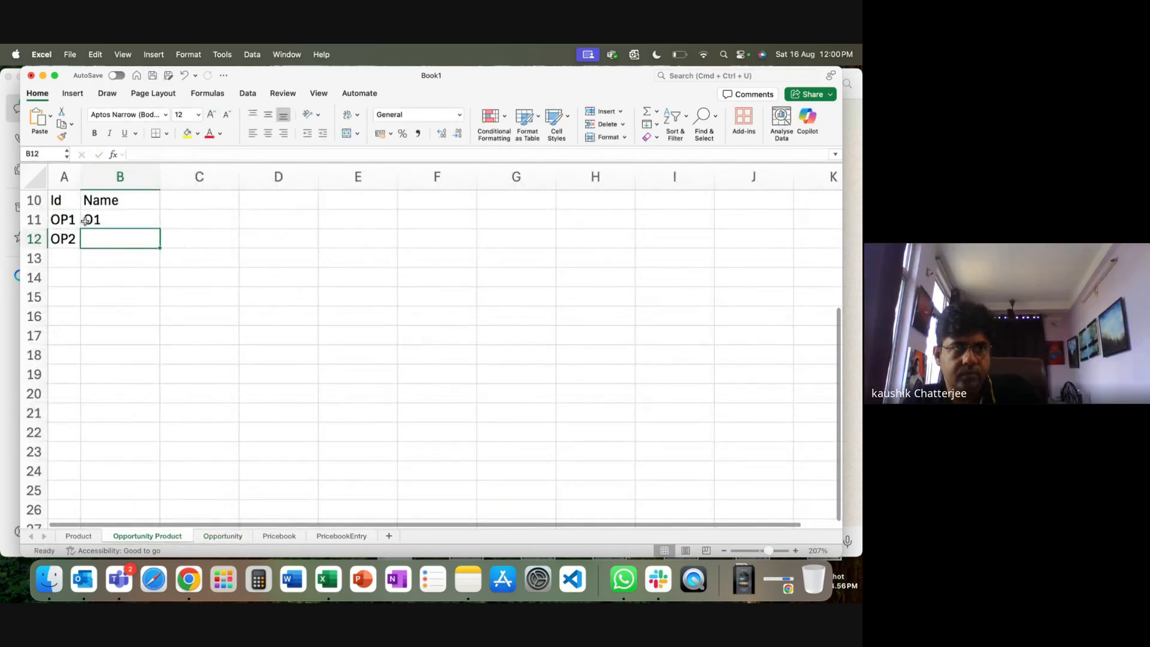
{"action": "left_click", "coordinate": [96, 223]}
{"action": "key", "text": "BackSpace"}
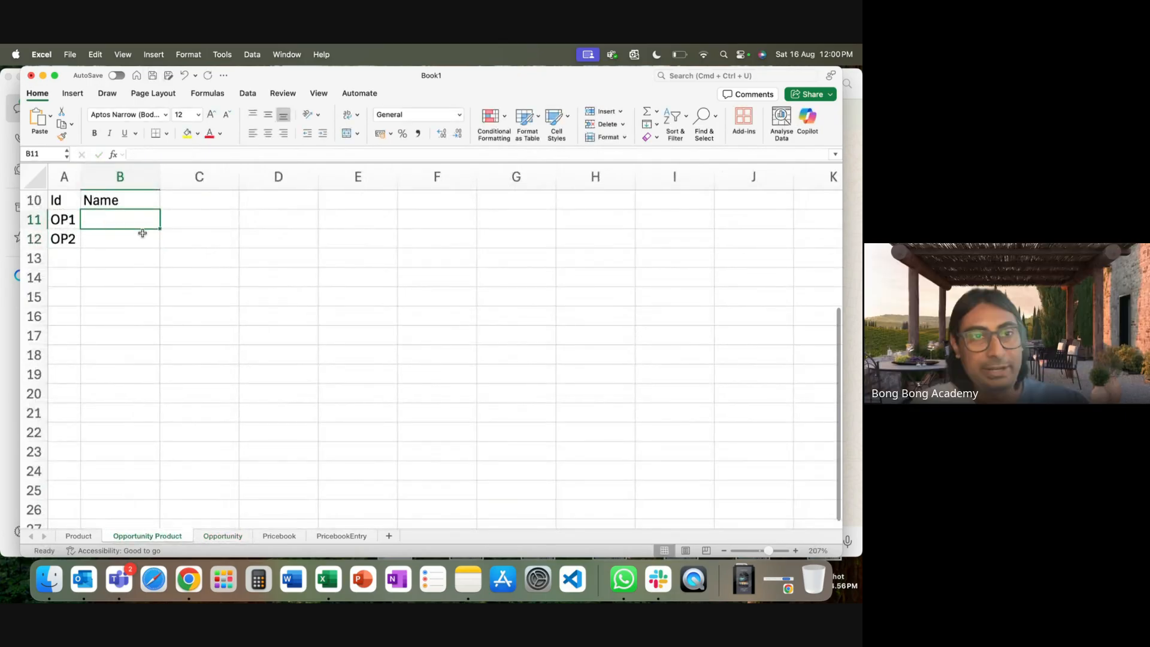
Paste OrderAug-TCS into B11, extend it to OrderAug-TCS-Shoe, and widen column B.
{"action": "left_click", "coordinate": [224, 538]}
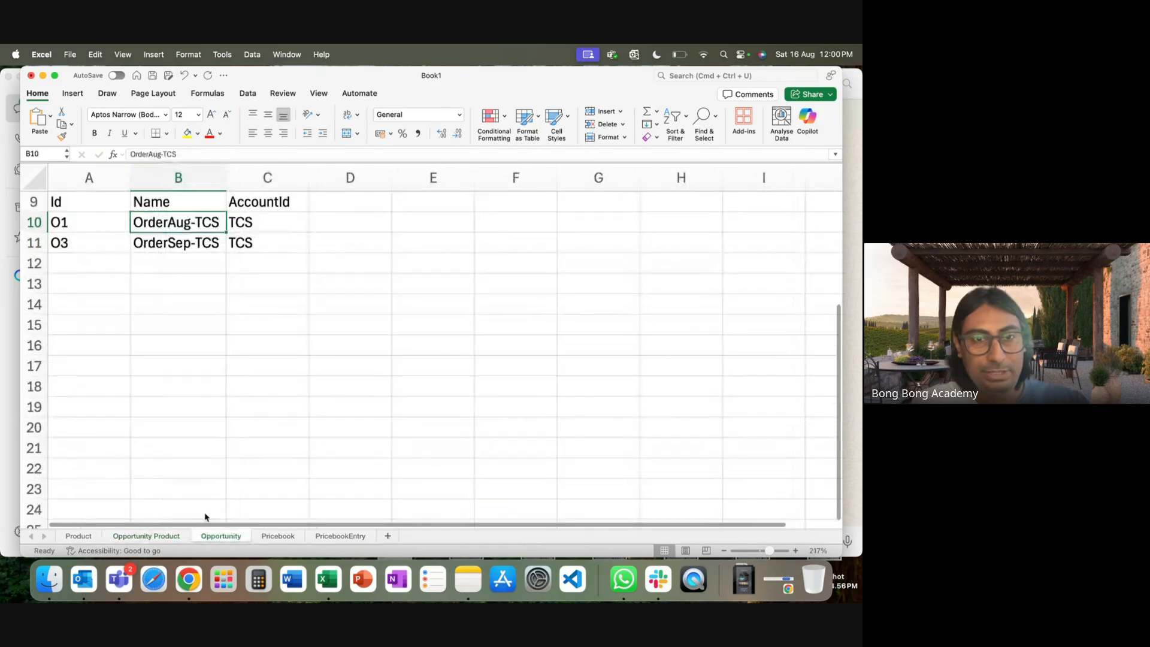
{"action": "key", "text": "super+c"}
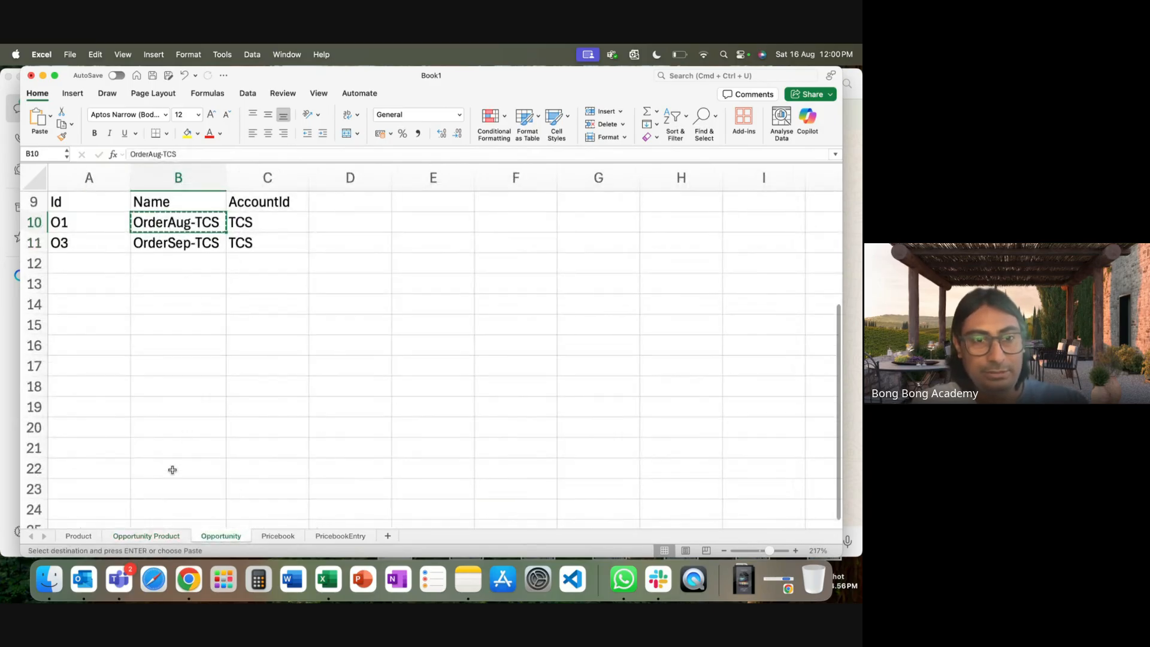
{"action": "left_click", "coordinate": [157, 537]}
{"action": "key", "text": "super+v"}
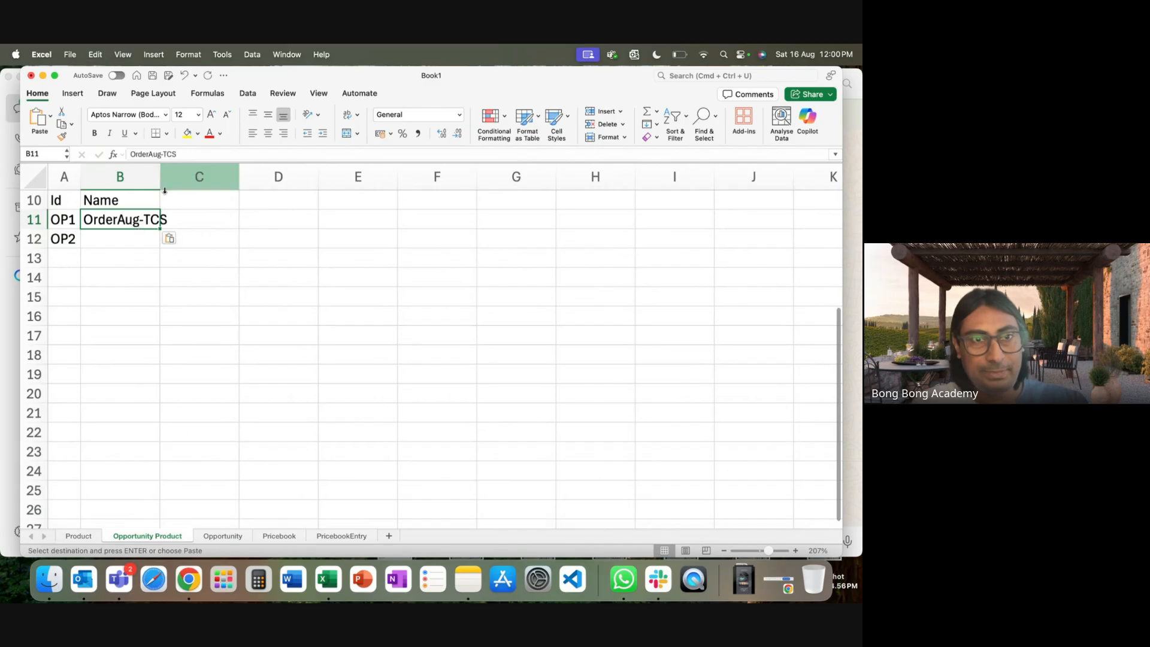
{"action": "left_click_drag", "start_coordinate": [160, 177], "coordinate": [172, 221]}
{"action": "double_click", "coordinate": [169, 220]}
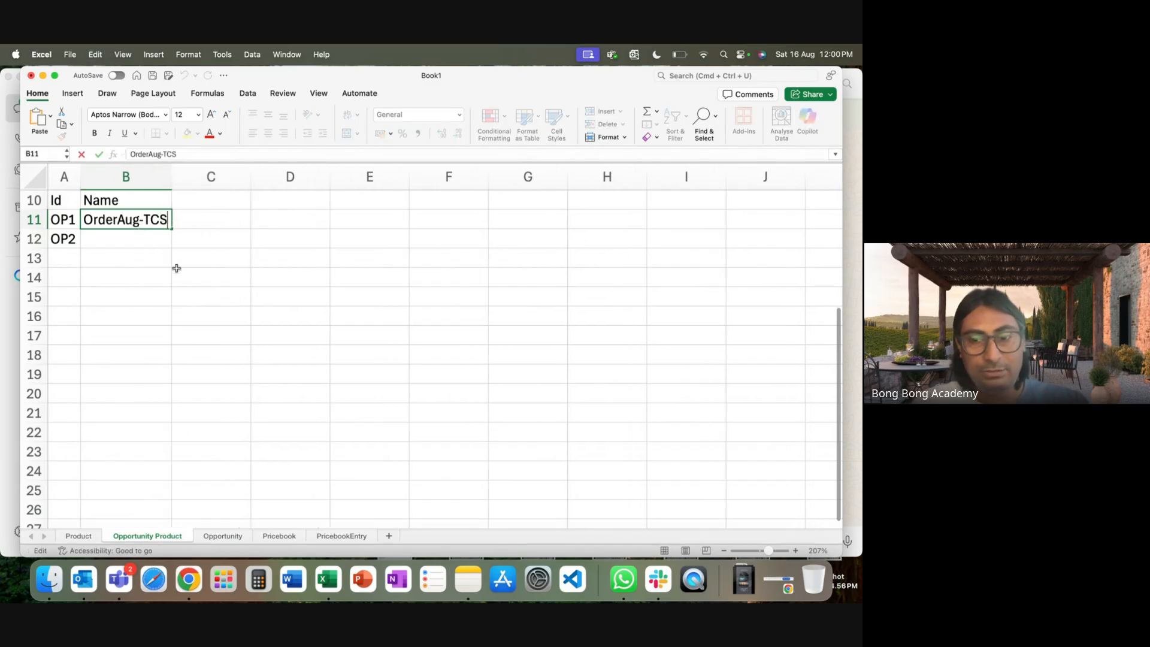
{"action": "type", "text": "-Show"}
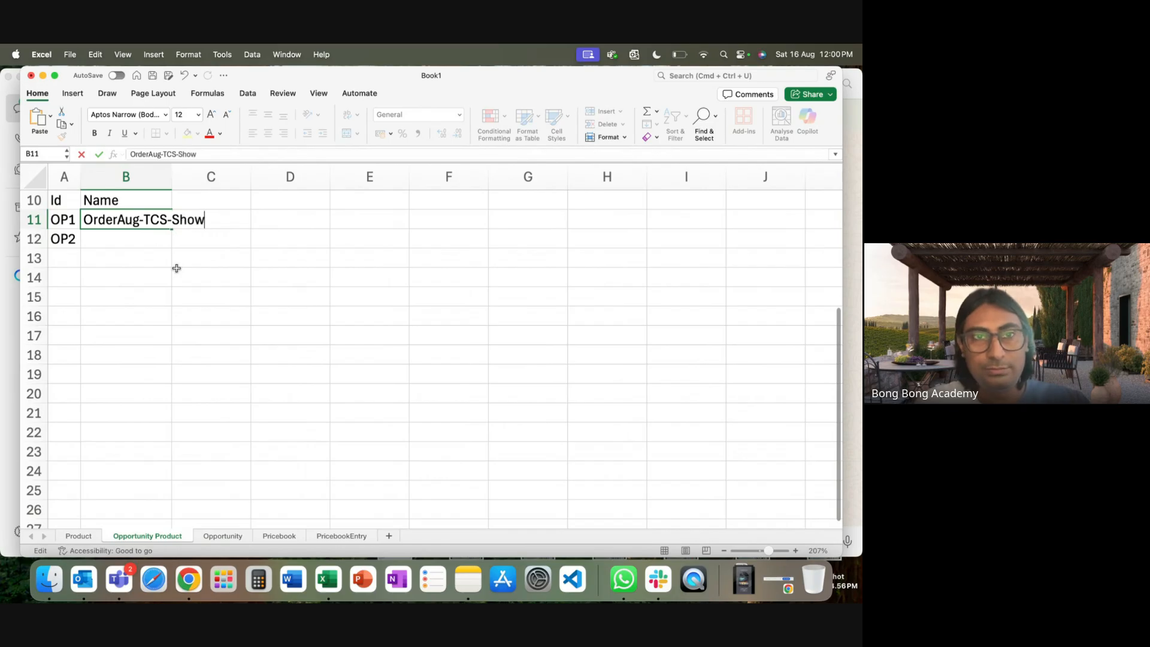
{"action": "type", "text": "e"}
{"action": "left_click", "coordinate": [180, 273]}
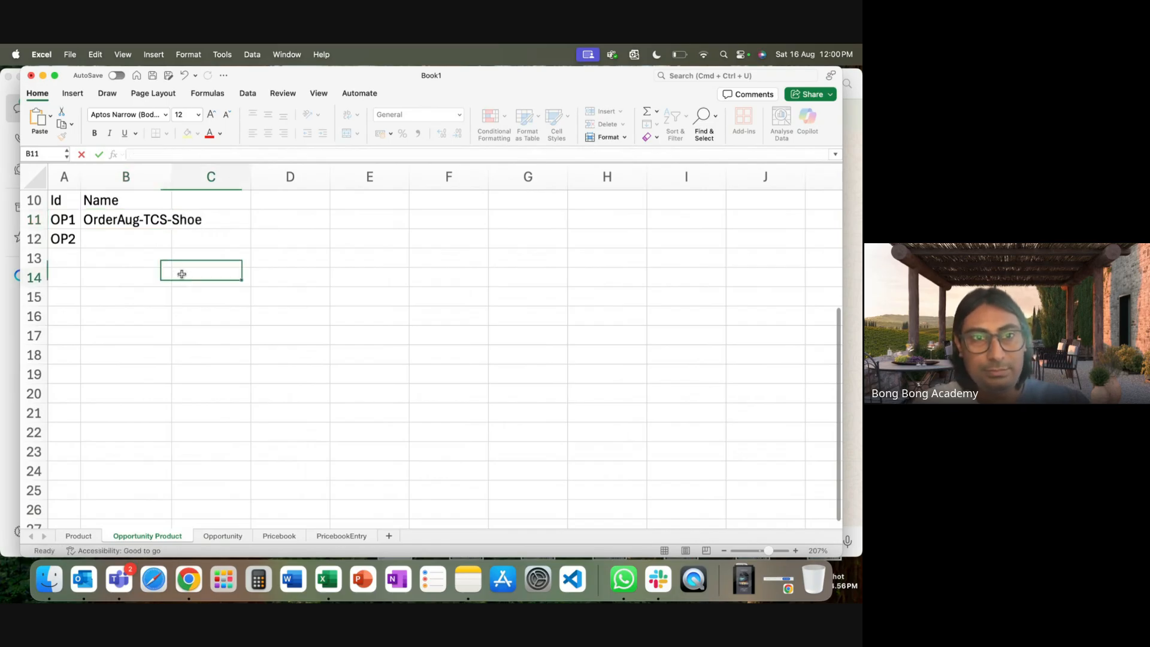
{"action": "double_click", "coordinate": [172, 177]}
Copy the name into B12 and change it to OrderAug-TCS-Cap.
{"action": "left_click", "coordinate": [134, 223]}
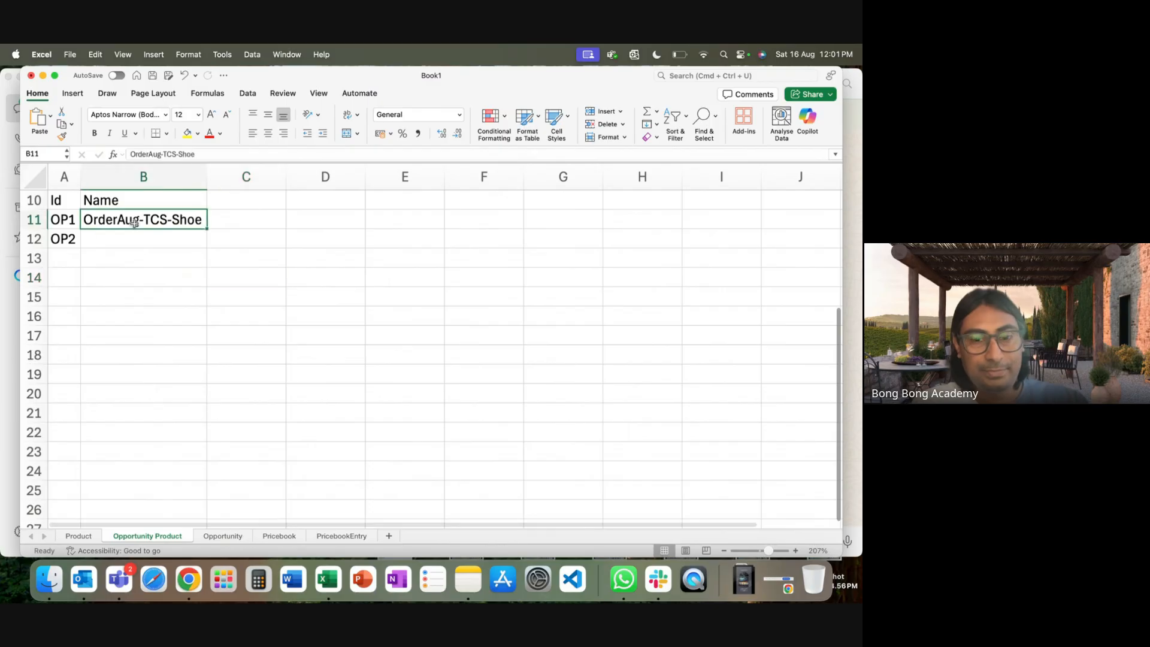
{"action": "key", "text": "cmd+c"}
{"action": "left_click", "coordinate": [125, 239]}
{"action": "key", "text": "cmd+v"}
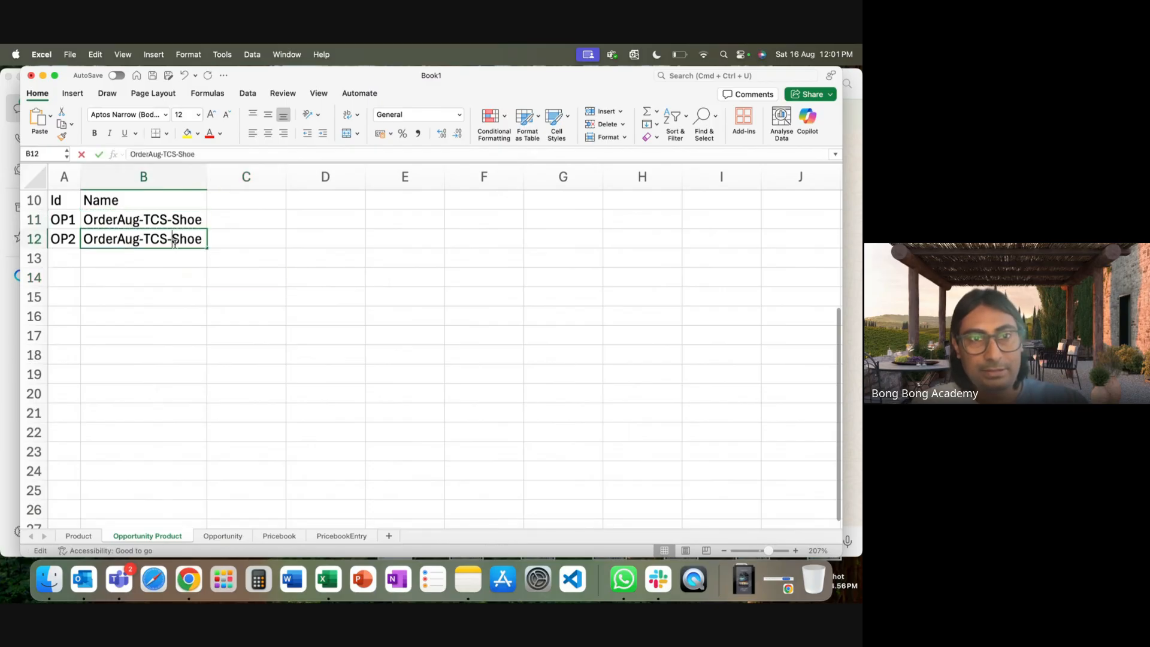
{"action": "double_click", "coordinate": [175, 243]}
{"action": "type", "text": "Cap"}
{"action": "left_click", "coordinate": [232, 293]}
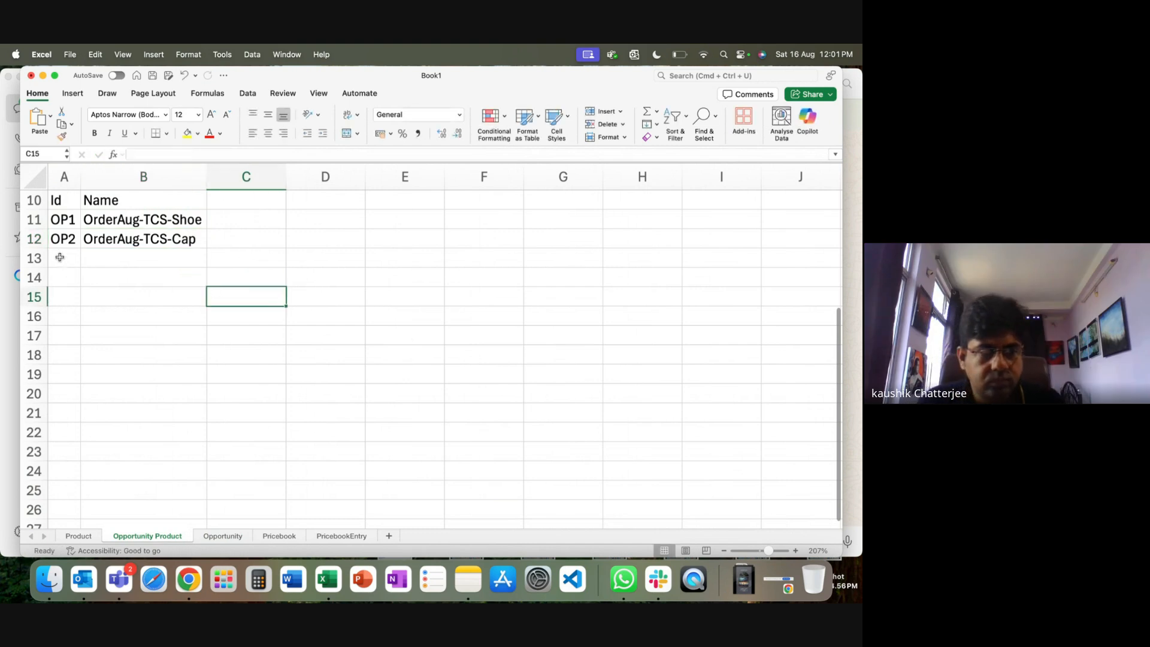
Enter ids OP3 and OP4 in A13:A14.
{"action": "left_click", "coordinate": [60, 258]}
{"action": "type", "text": "OP"}
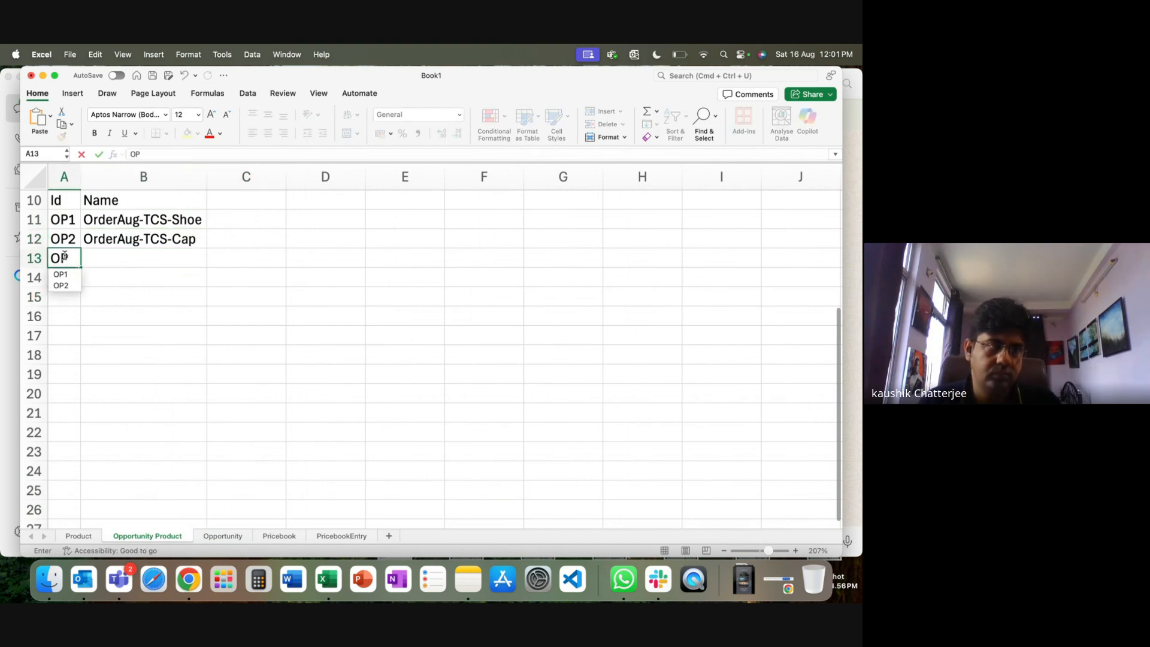
{"action": "type", "text": "3"}
{"action": "key", "text": "Return"}
{"action": "type", "text": "OP"}
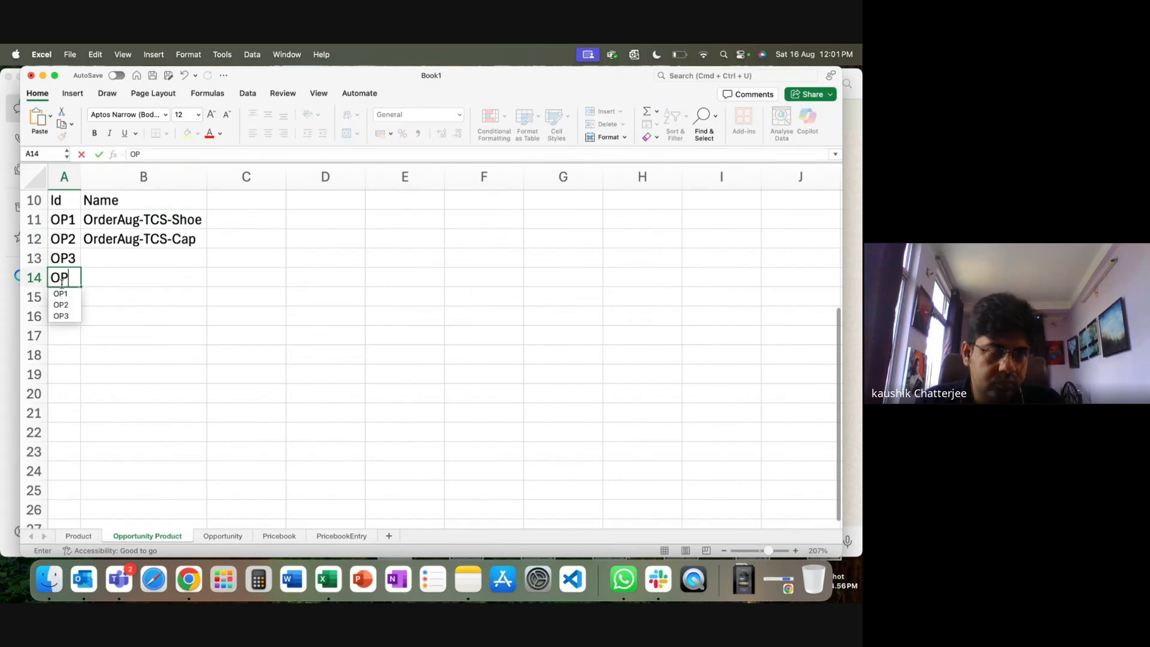
{"action": "key", "text": "Down"}
{"action": "type", "text": "4"}
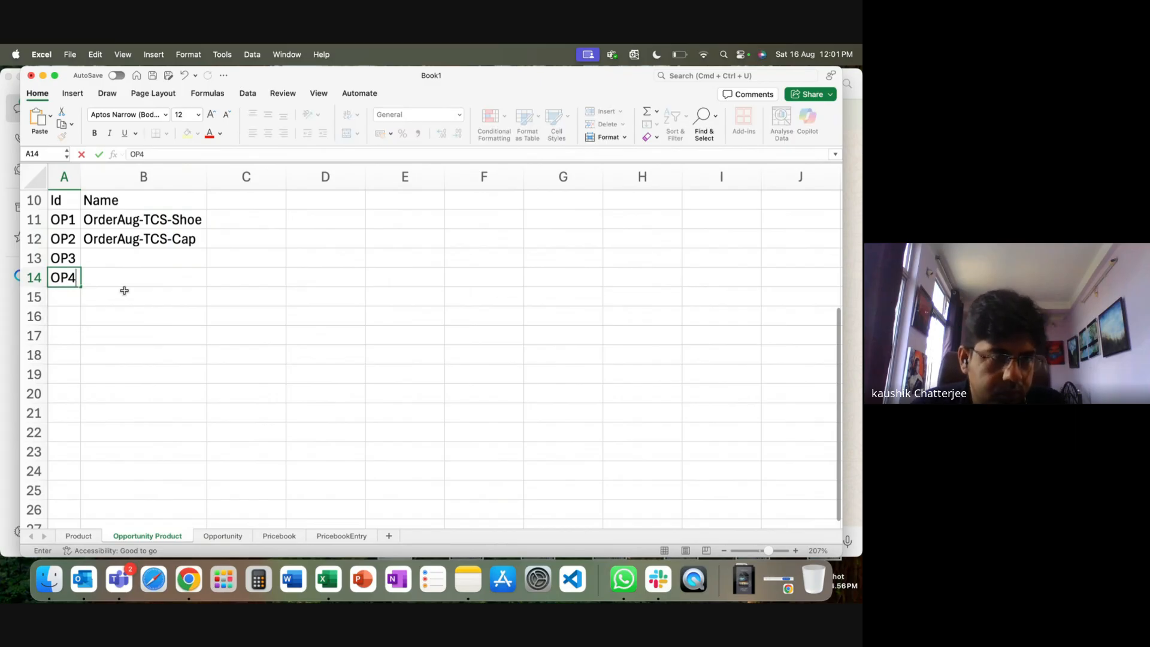
{"action": "left_click", "coordinate": [124, 293]}
Copy the September order name from Opportunity and name OP3 OrderSep-TCS-Shoe in B13.
{"action": "left_click", "coordinate": [223, 536]}
{"action": "left_click", "coordinate": [207, 247], "text": "shift"}
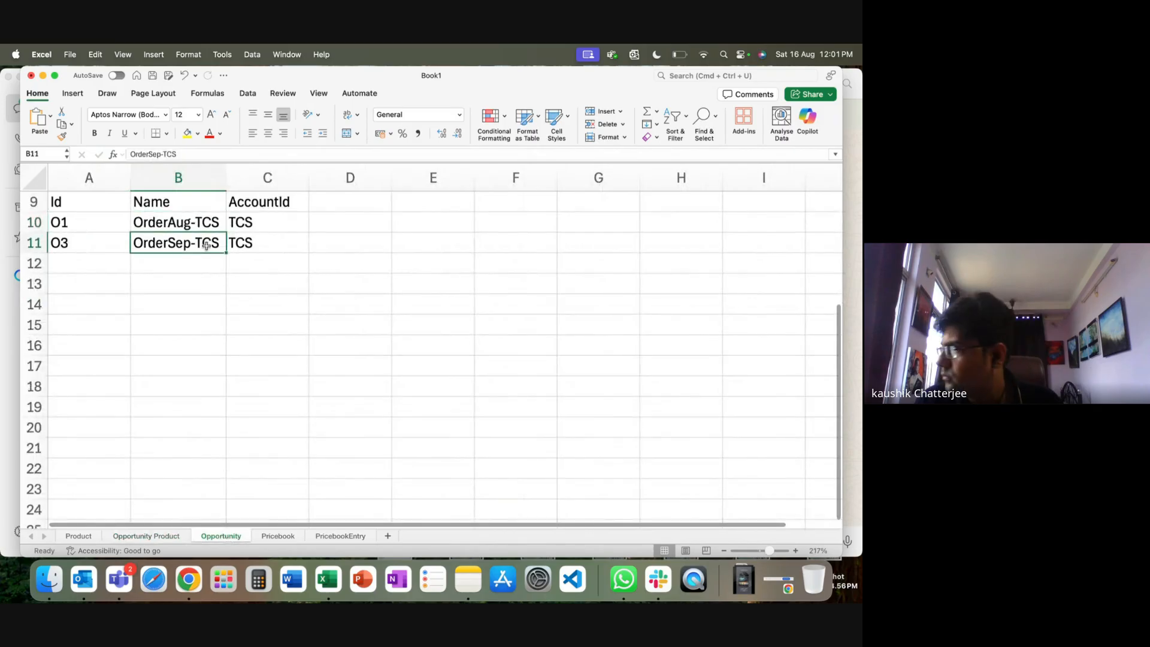
{"action": "key", "text": "super+c"}
{"action": "left_click", "coordinate": [146, 536]}
{"action": "left_click", "coordinate": [144, 260]}
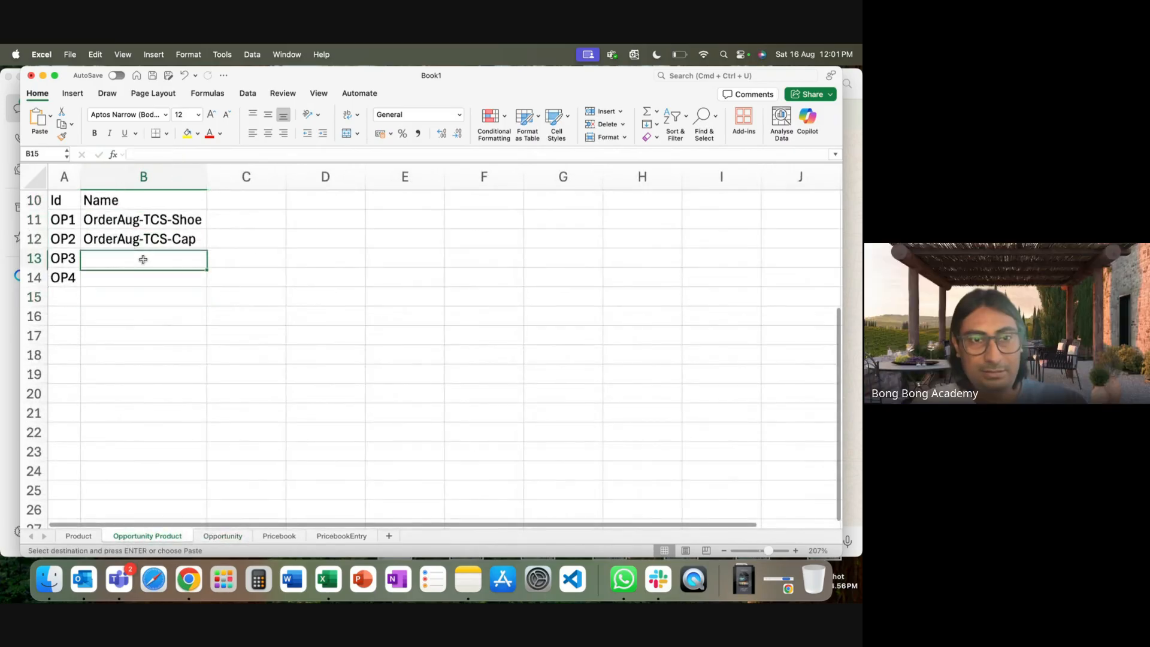
{"action": "type", "text": "OrderSep-TCS-Show"}
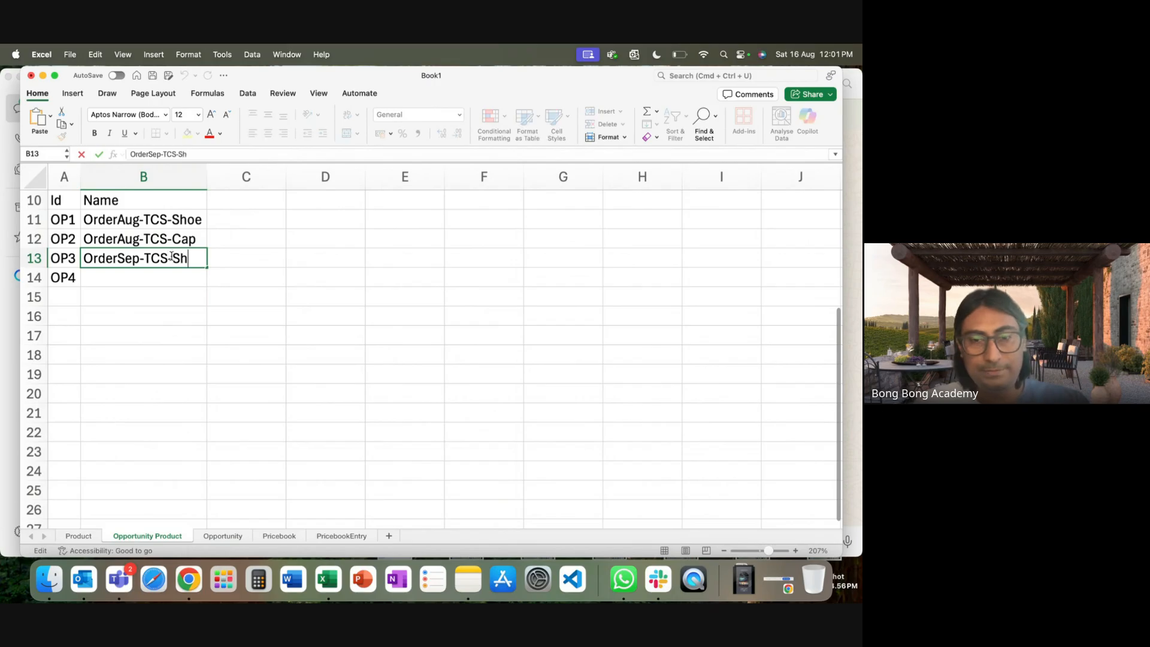
Name OP4 OrderSep-TCS-Cap in B14, then select C10 for a new header.
{"action": "left_click", "coordinate": [156, 276]}
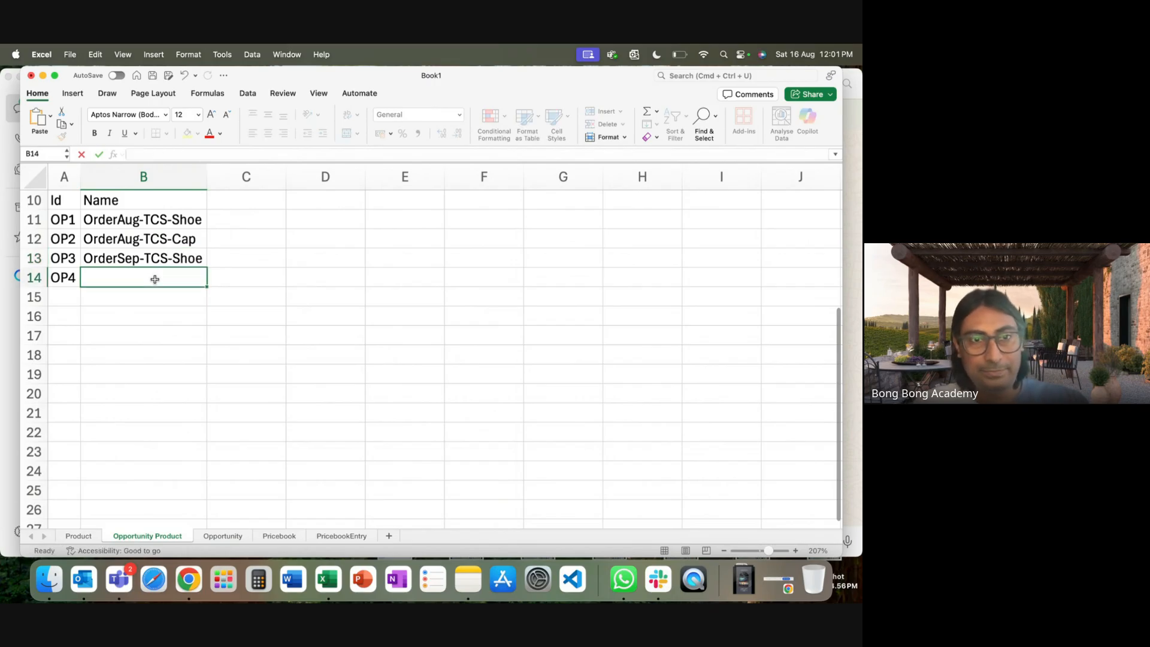
{"action": "key", "text": "super+v"}
{"action": "double_click", "coordinate": [177, 278]}
{"action": "type", "text": "-Ca"}
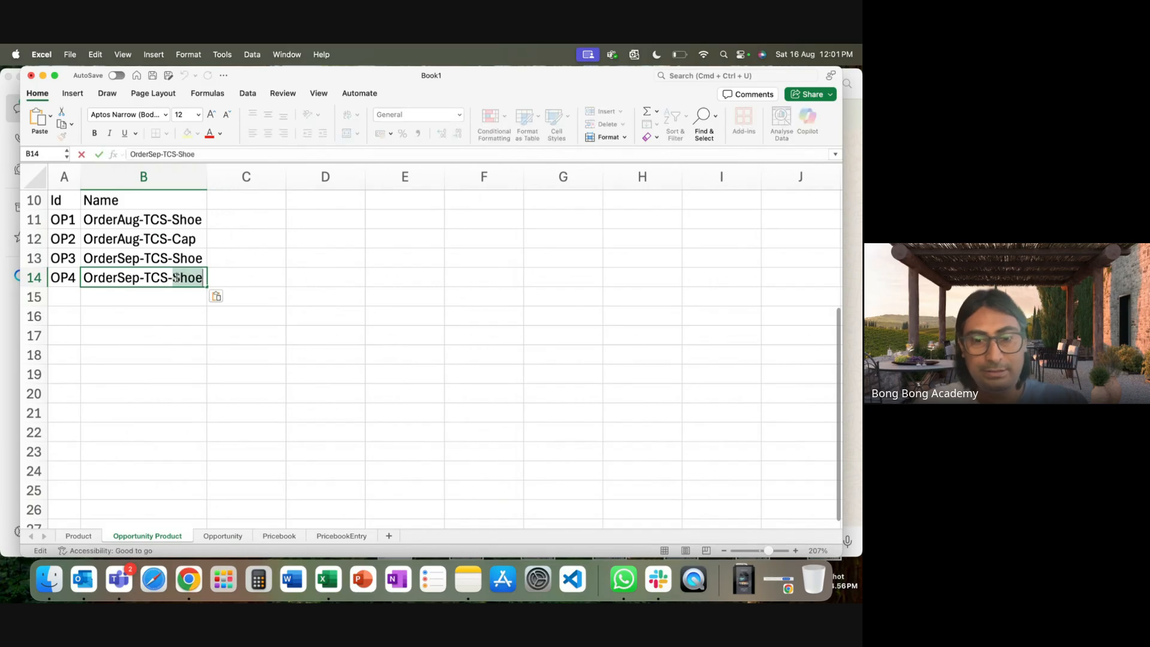
{"action": "left_click", "coordinate": [195, 340]}
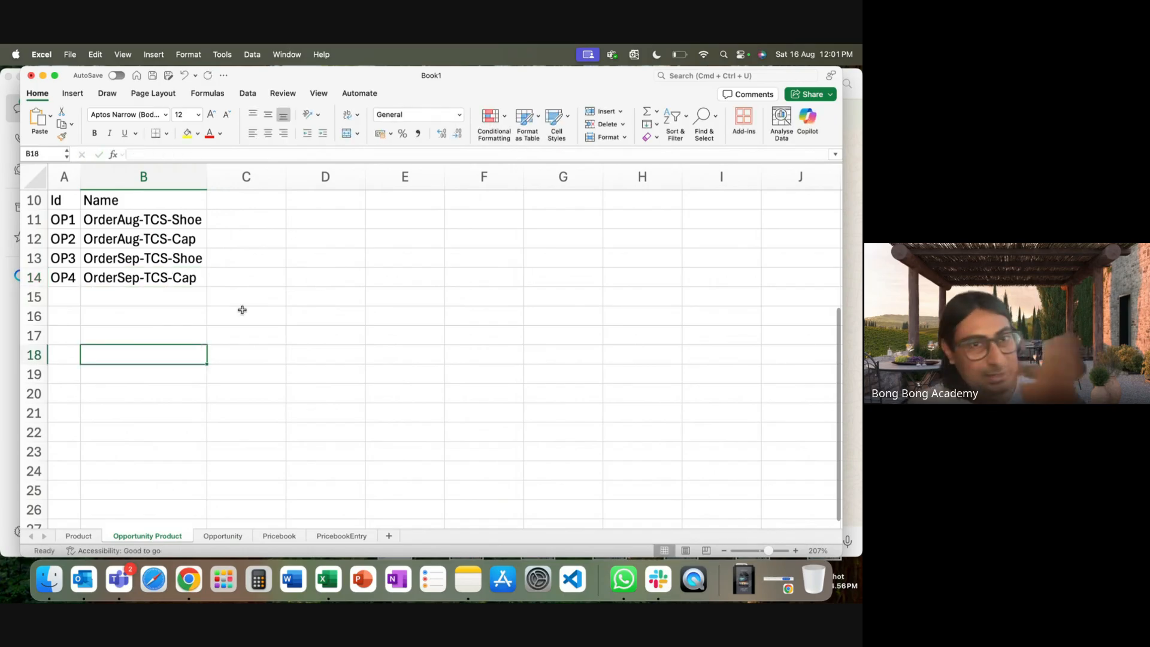
{"action": "left_click", "coordinate": [245, 216]}
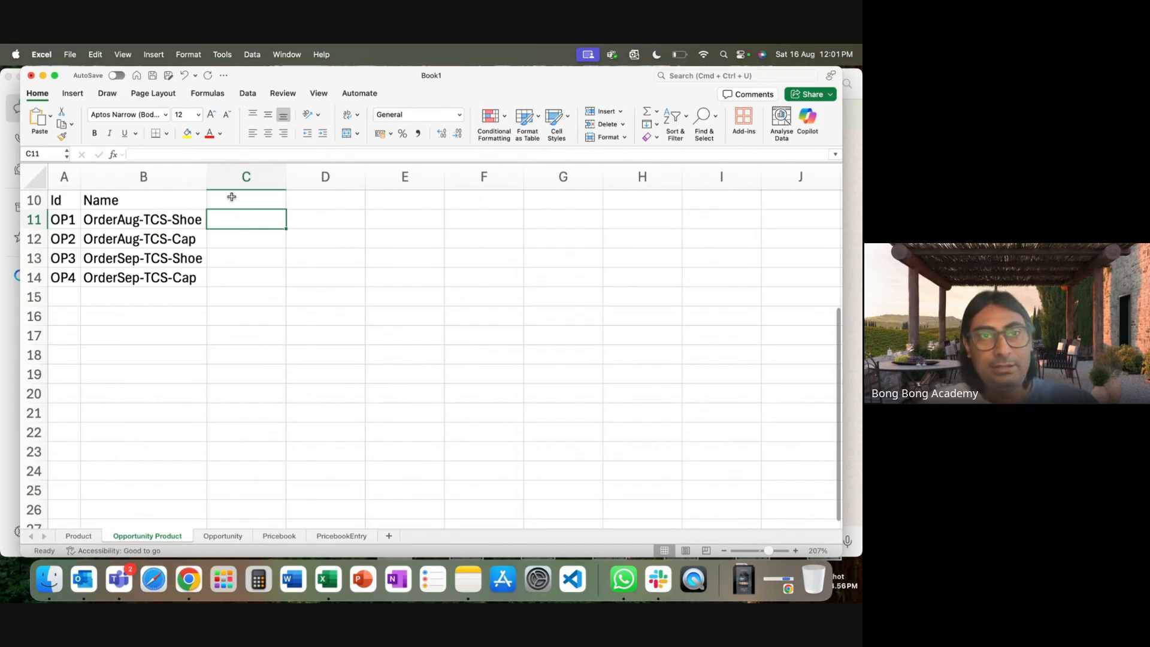
{"action": "left_click", "coordinate": [232, 197]}
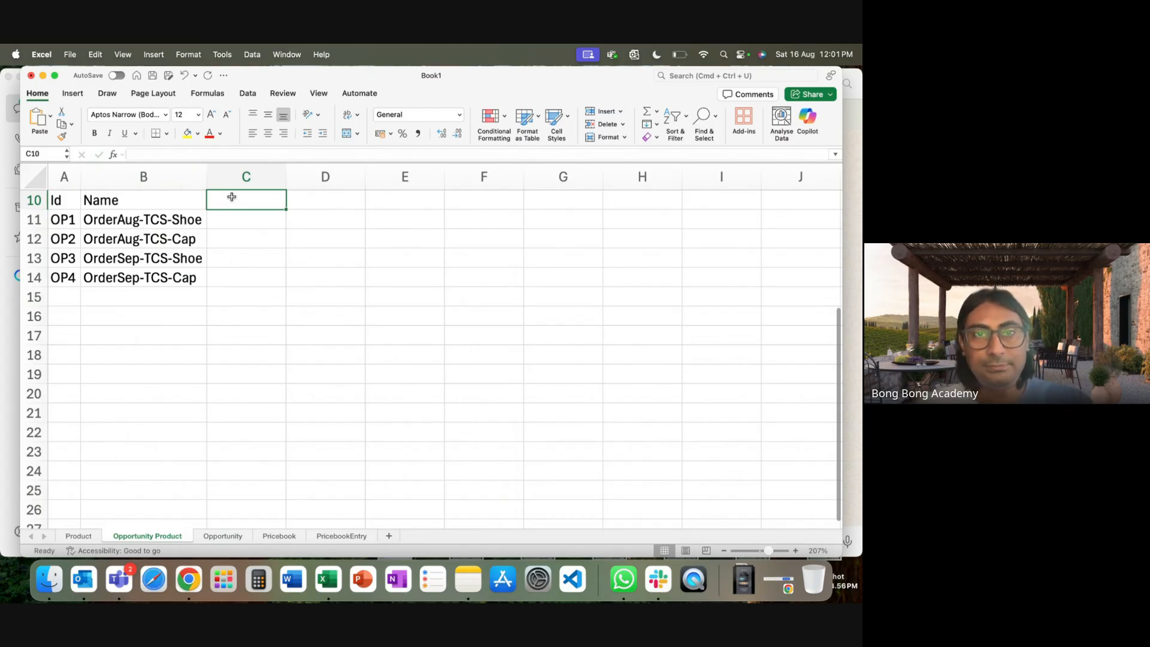
Add headers OpportunityId in C10 and ProductID in D10, autofitting column C.
{"action": "type", "text": "O"}
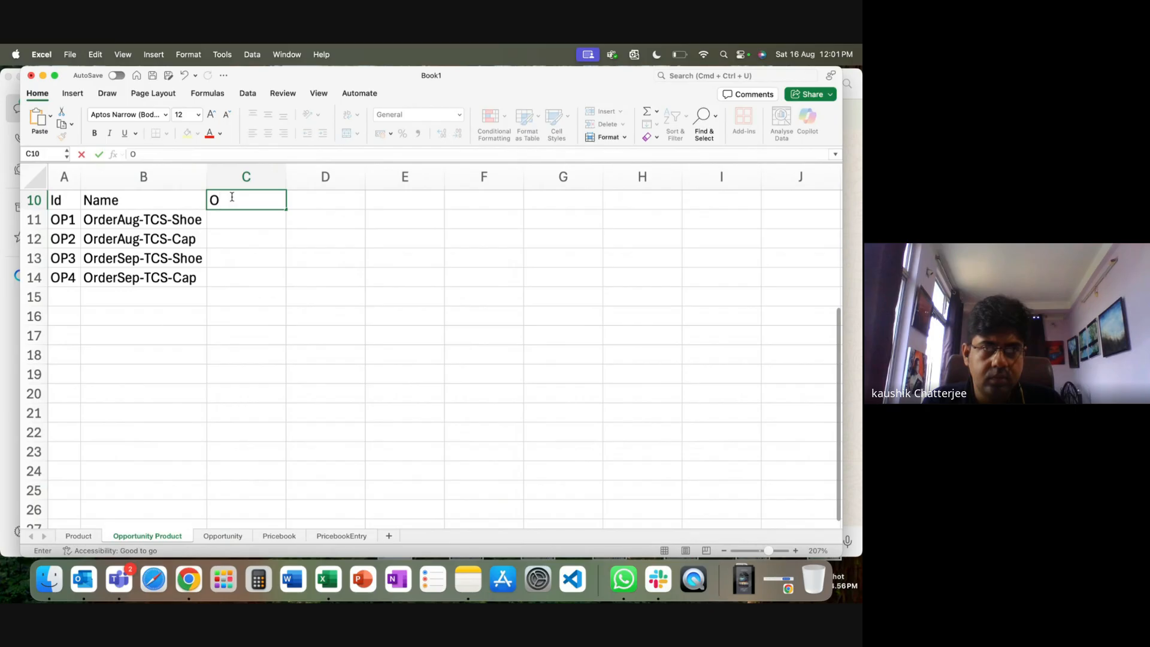
{"action": "type", "text": "pportunityId"}
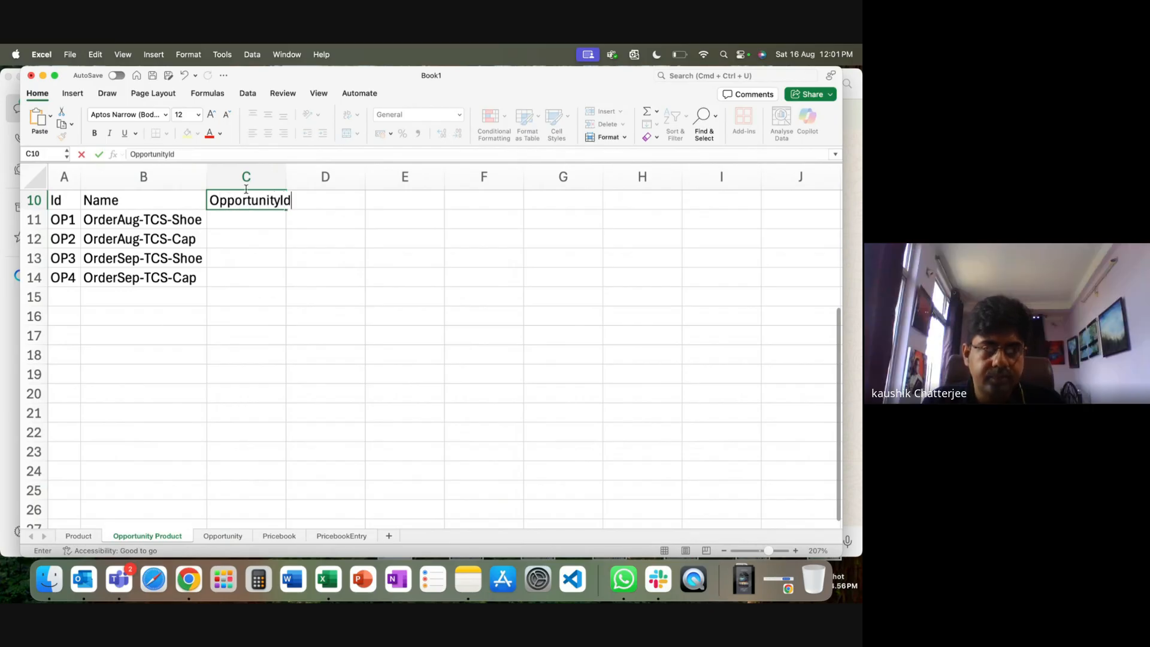
{"action": "double_click", "coordinate": [286, 174]}
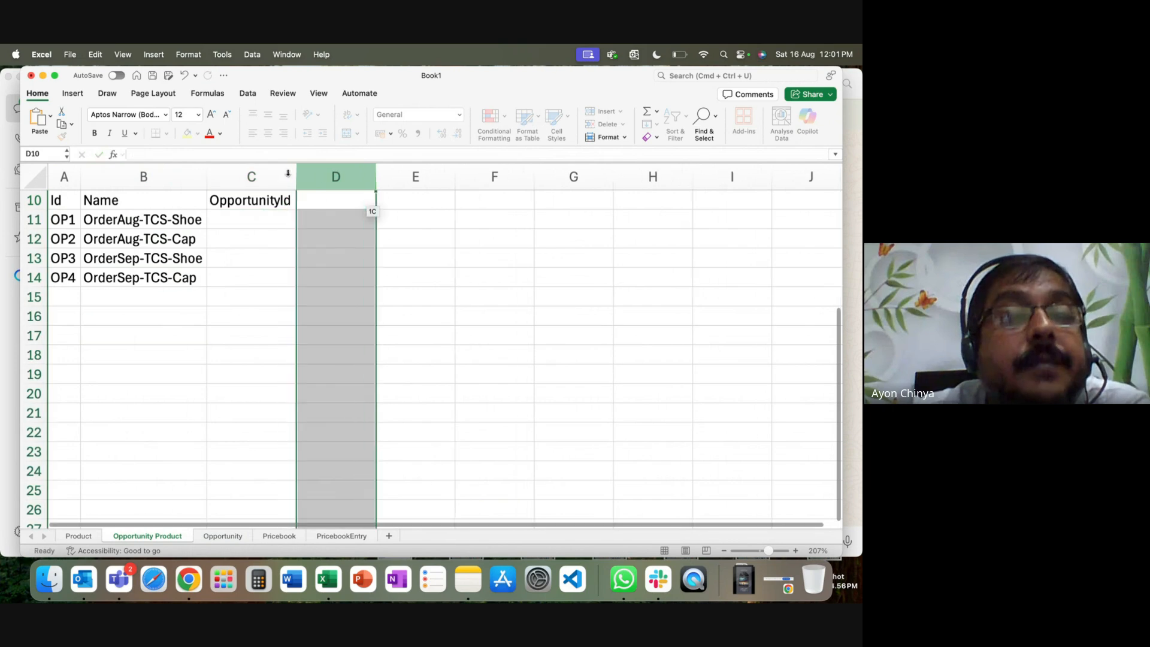
{"action": "left_click", "coordinate": [323, 202]}
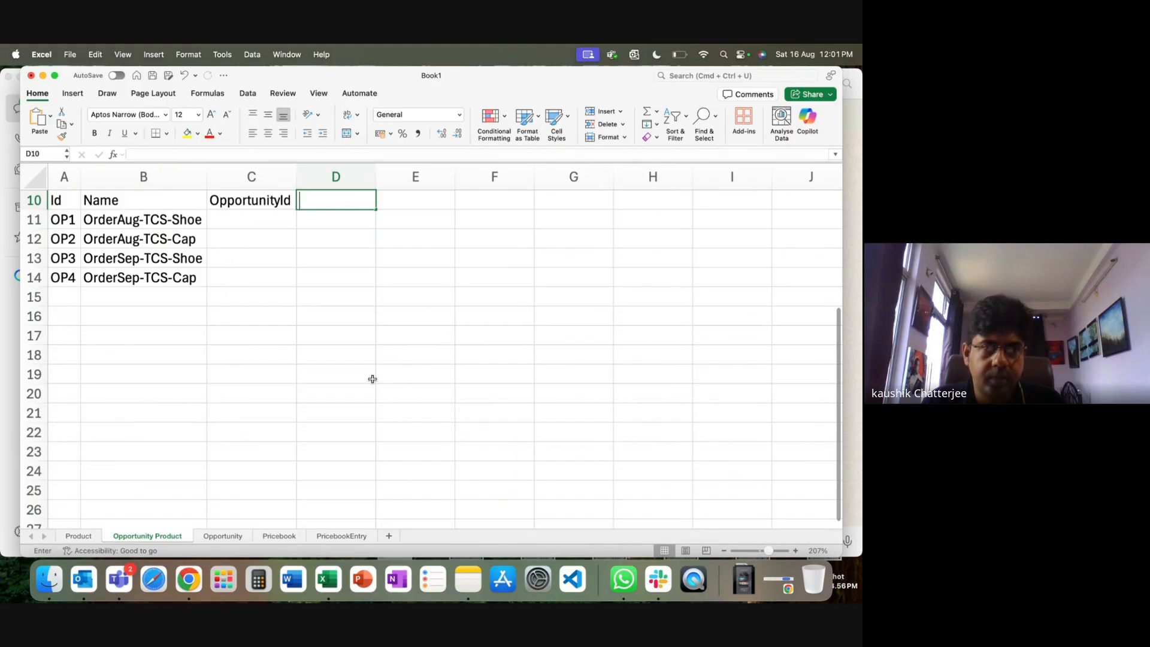
{"action": "type", "text": "Product"}
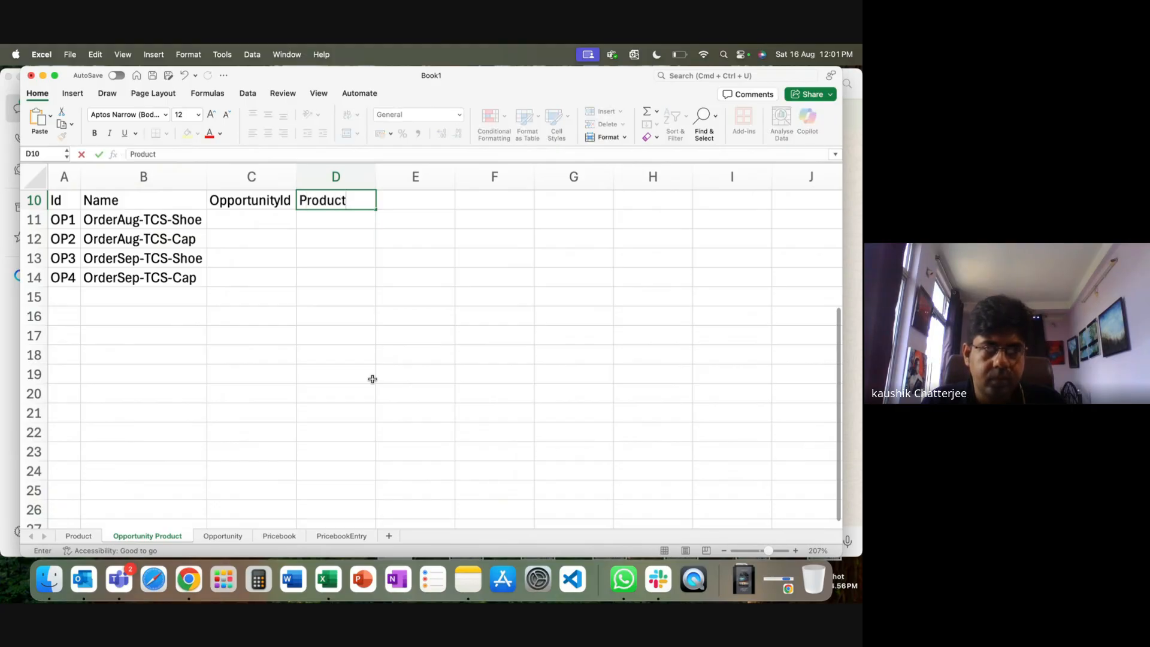
{"action": "type", "text": "ID"}
{"action": "left_click", "coordinate": [362, 395]}
Link the OpportunityId cells for OP1 and OP2 to opportunity O1 on the Opportunity sheet.
{"action": "left_click", "coordinate": [246, 221]}
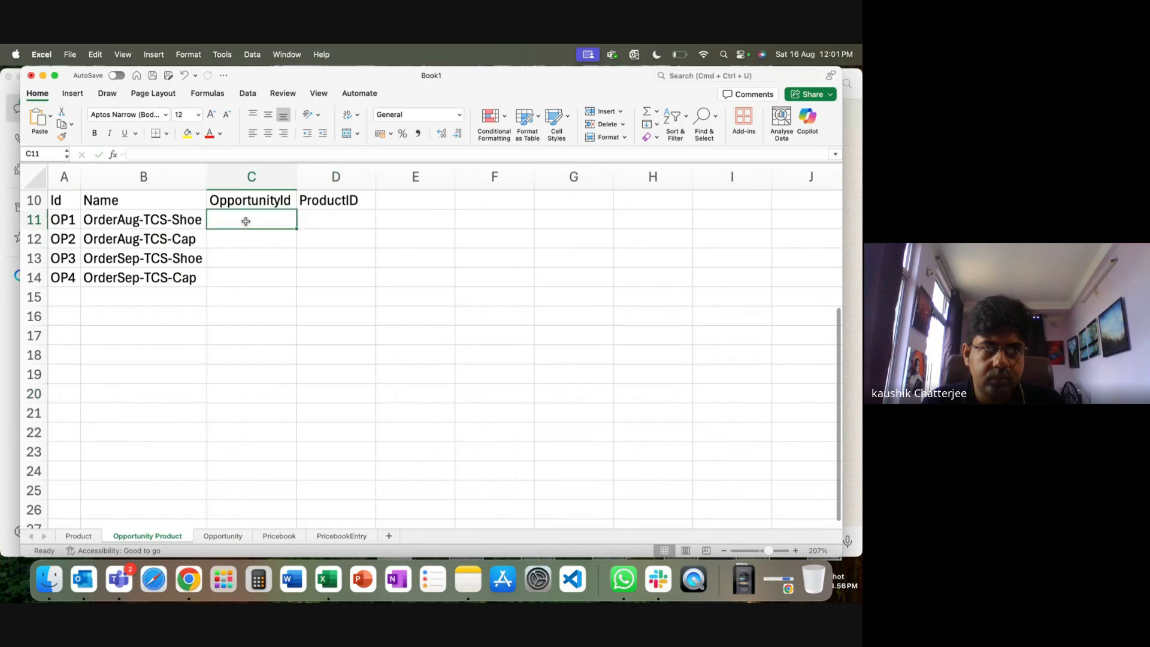
{"action": "type", "text": "="}
{"action": "left_click", "coordinate": [225, 536]}
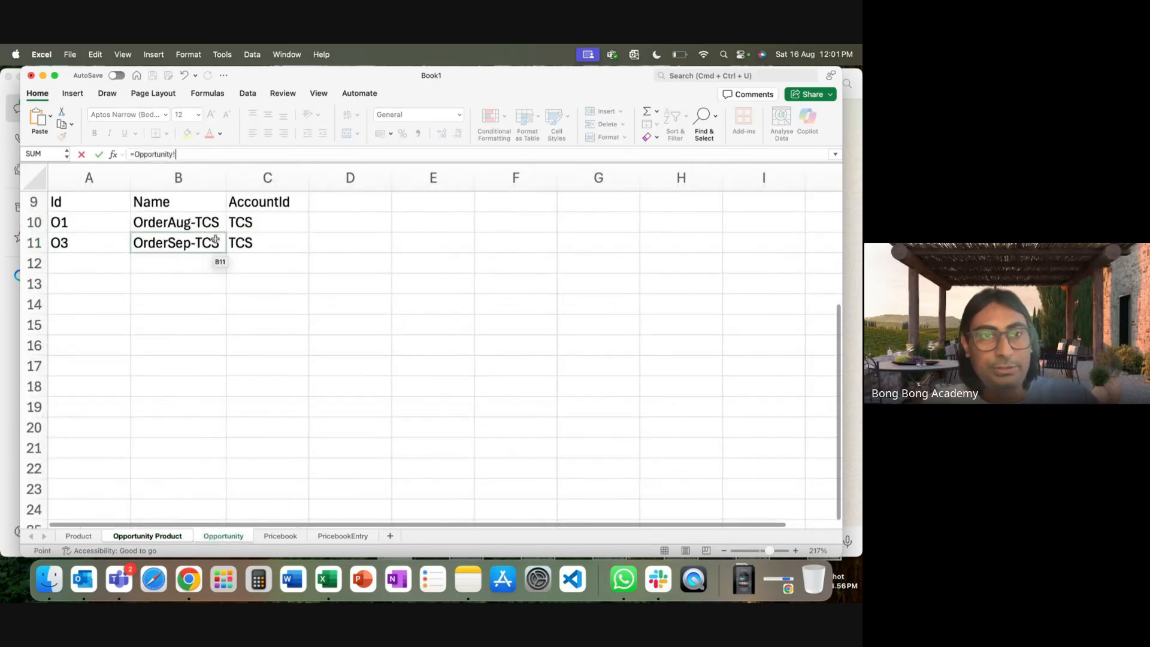
{"action": "left_click", "coordinate": [93, 221]}
{"action": "key", "text": "Return"}
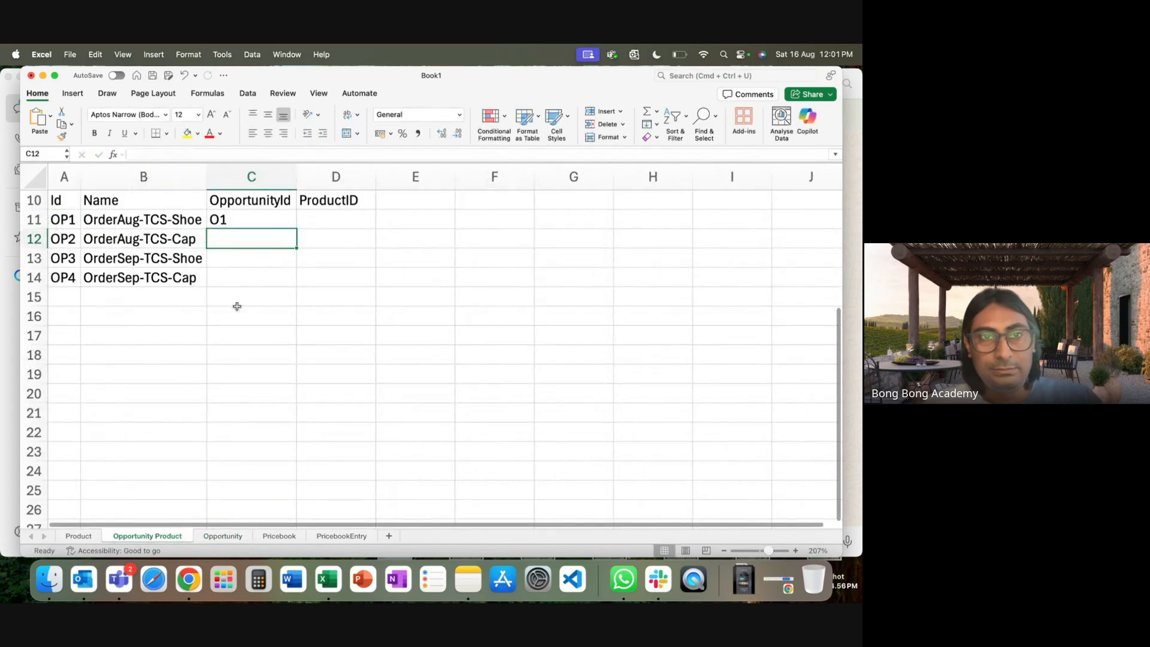
{"action": "type", "text": "="}
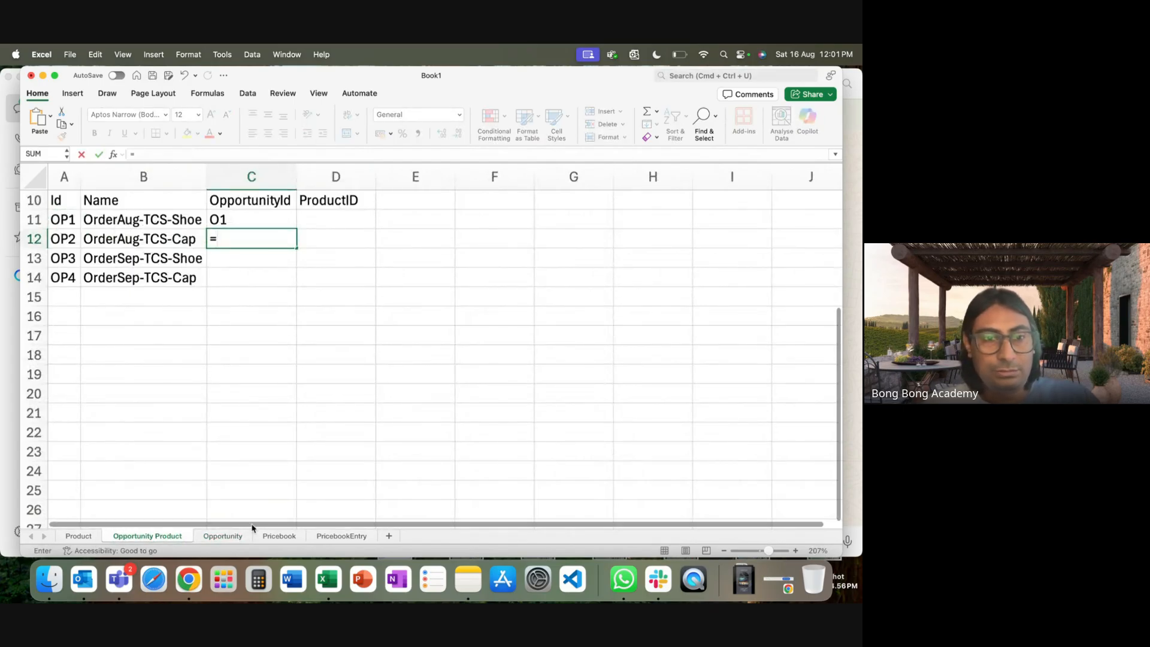
{"action": "left_click", "coordinate": [223, 536]}
{"action": "left_click", "coordinate": [104, 219]}
{"action": "key", "text": "Return"}
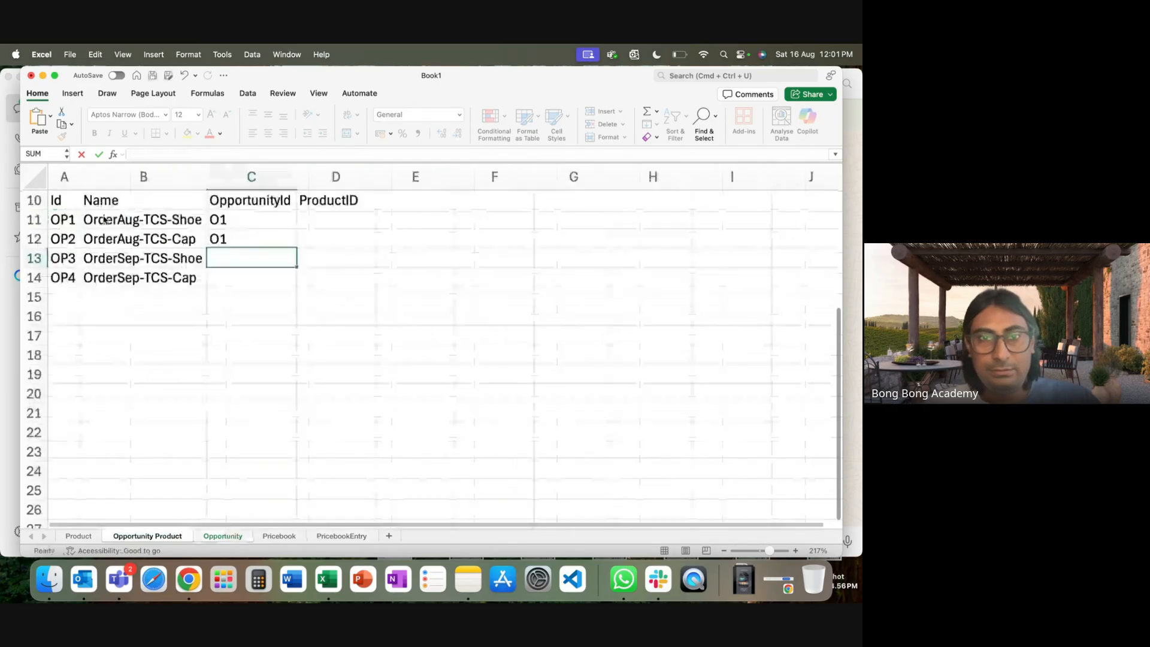
Link the OpportunityId cells for OP3 and OP4 to opportunity O3.
{"action": "type", "text": "="}
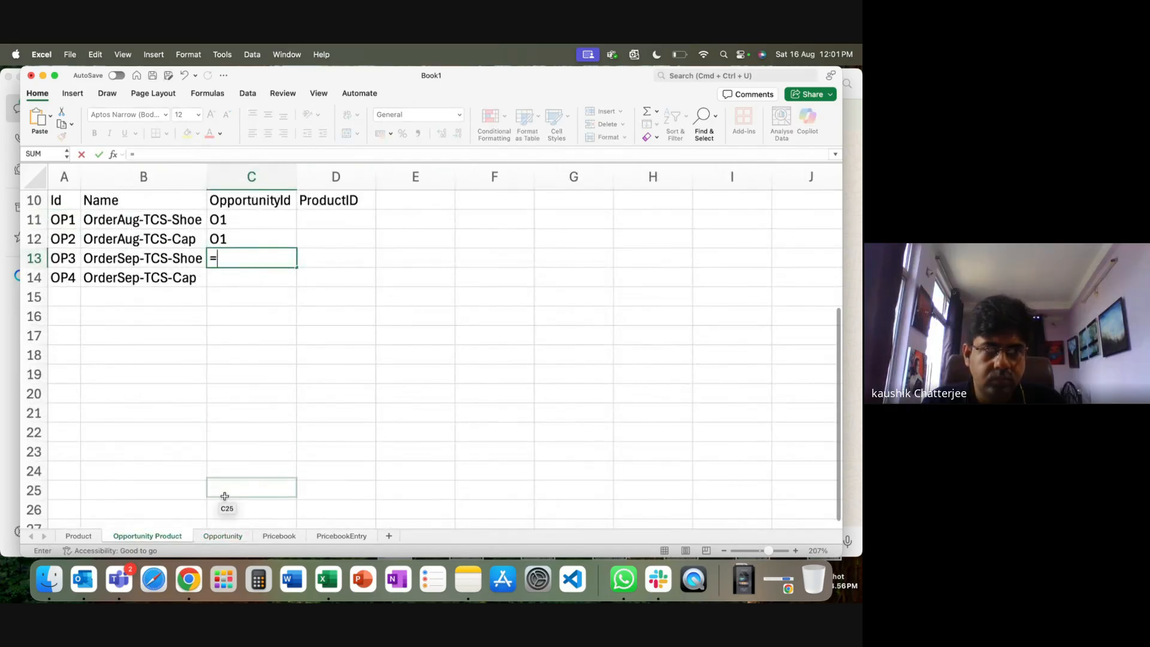
{"action": "left_click", "coordinate": [223, 536]}
{"action": "left_click", "coordinate": [68, 247]}
{"action": "key", "text": "Return"}
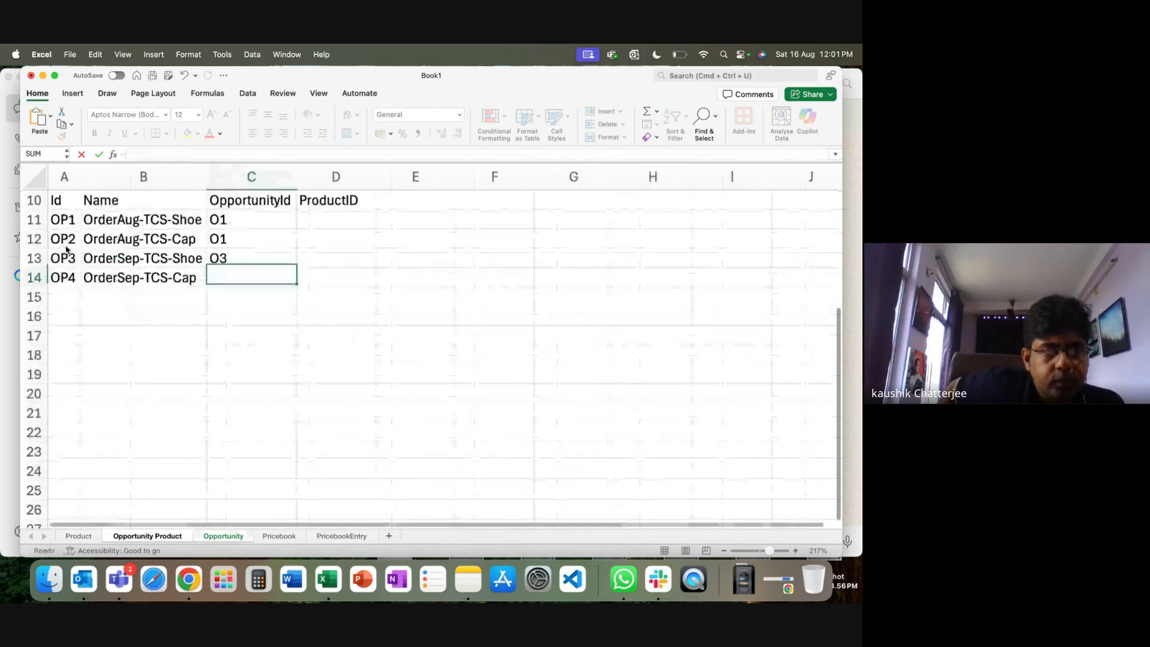
{"action": "type", "text": "="}
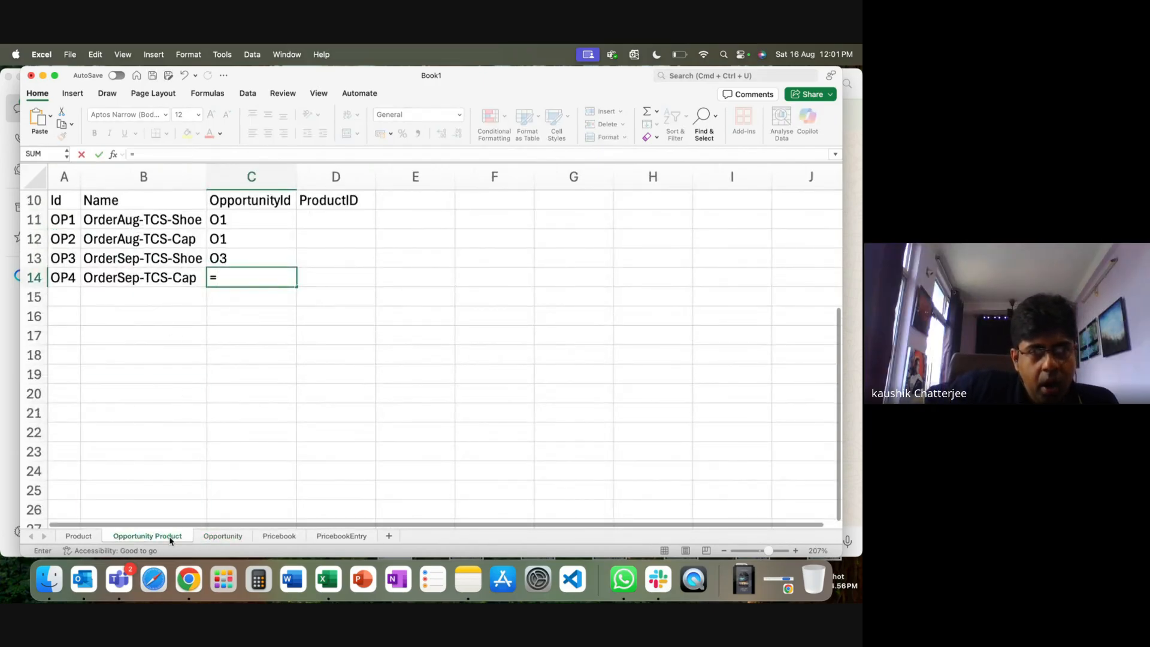
{"action": "left_click", "coordinate": [210, 536]}
{"action": "left_click", "coordinate": [72, 246]}
{"action": "key", "text": "Return"}
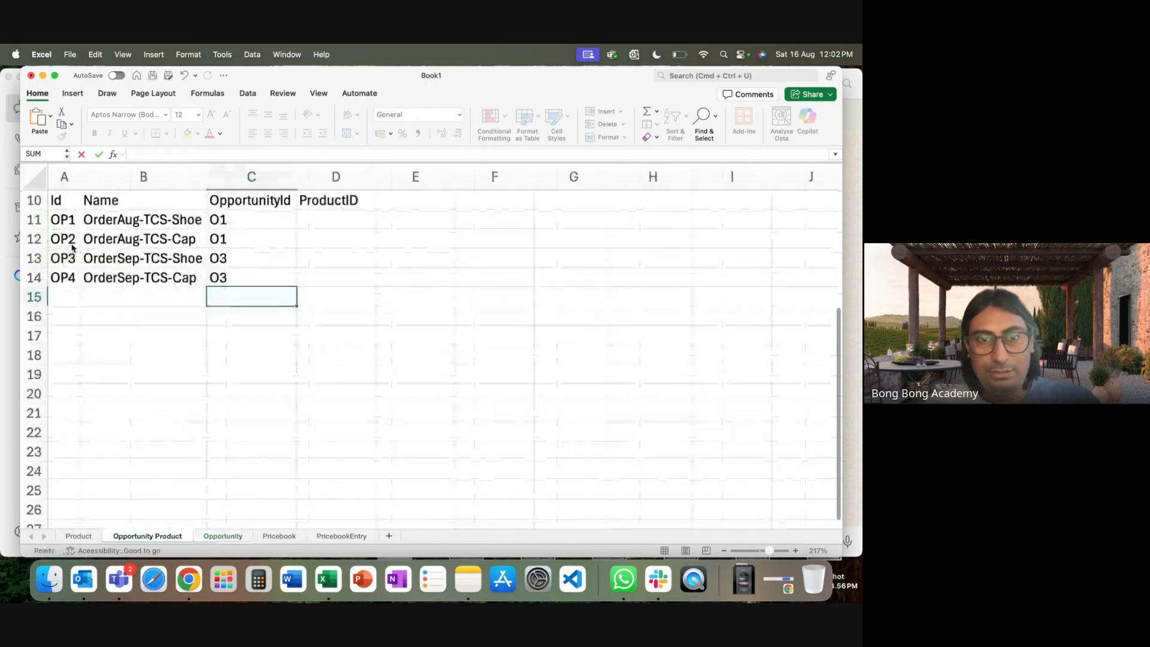
Link ProductID cells D11 and D12 to products P1 and P2 on the Product sheet.
{"action": "left_click", "coordinate": [356, 214]}
{"action": "type", "text": "="}
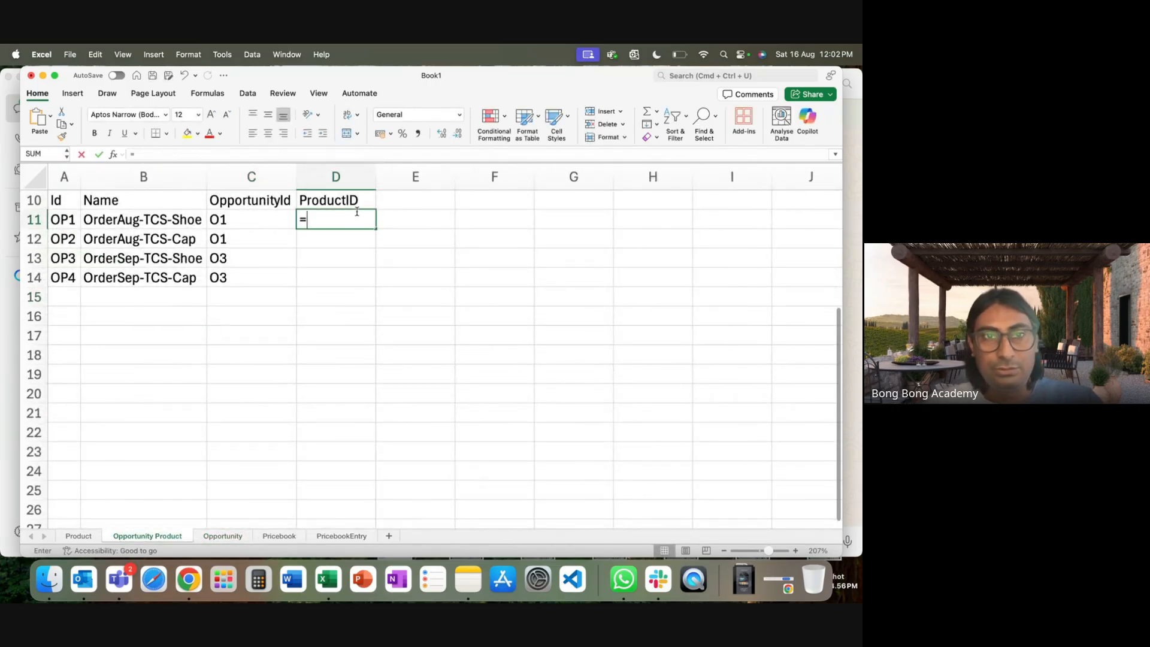
{"action": "left_click", "coordinate": [91, 537]}
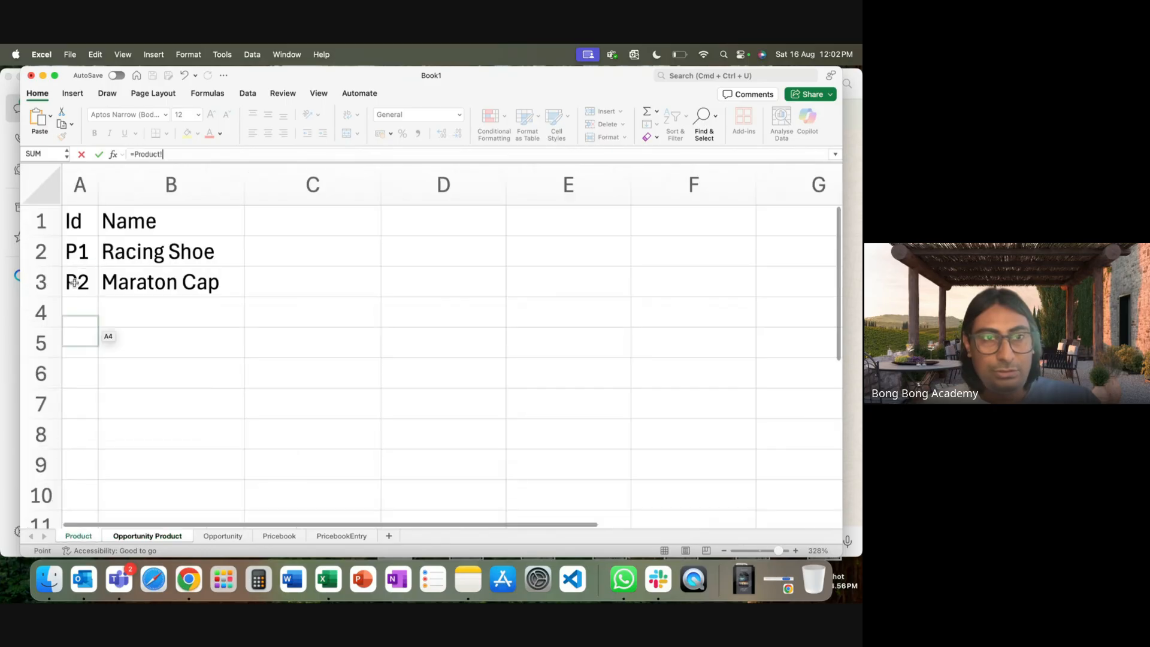
{"action": "left_click", "coordinate": [83, 256]}
{"action": "key", "text": "Return"}
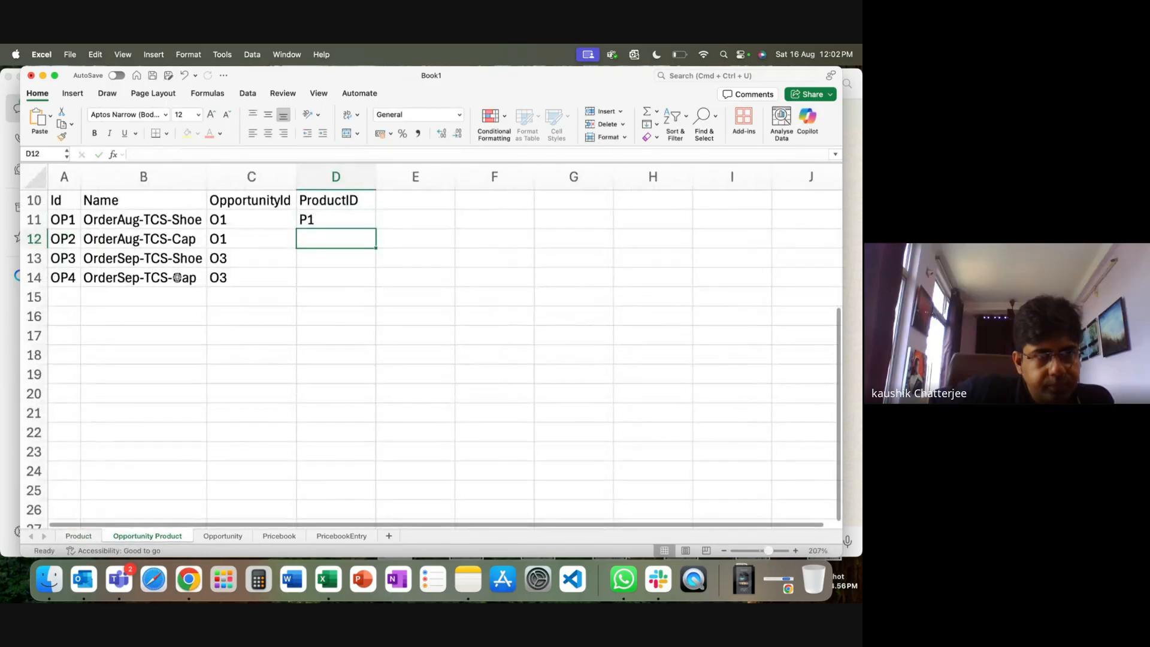
{"action": "type", "text": "="}
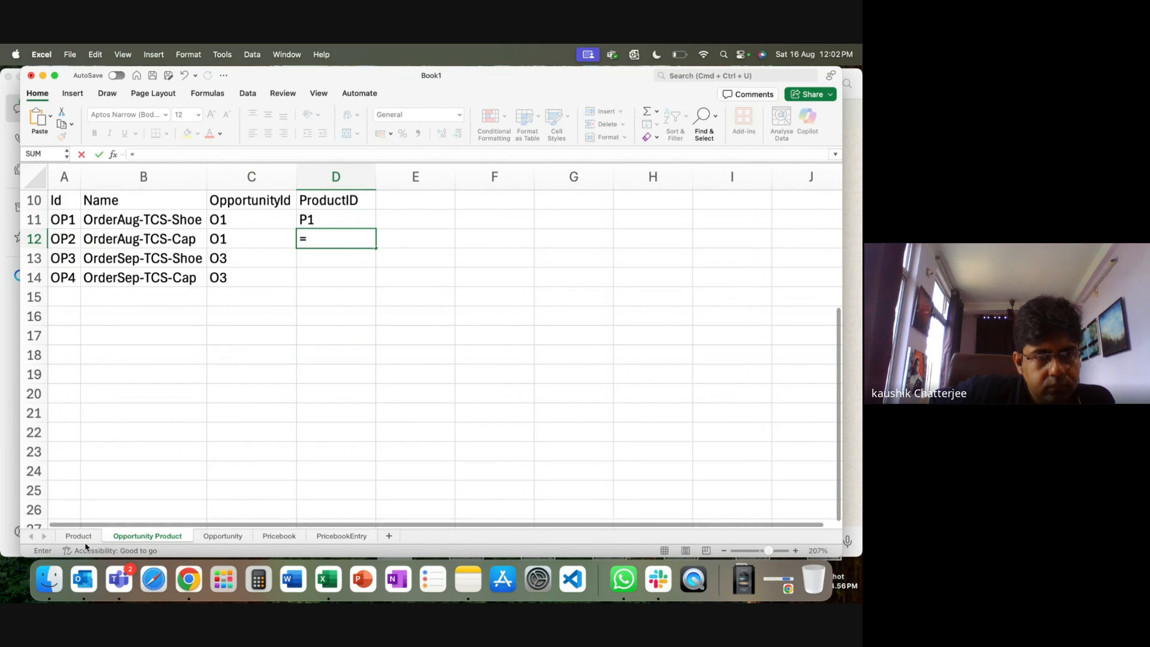
{"action": "left_click", "coordinate": [78, 536]}
{"action": "left_click", "coordinate": [77, 280]}
{"action": "key", "text": "Return"}
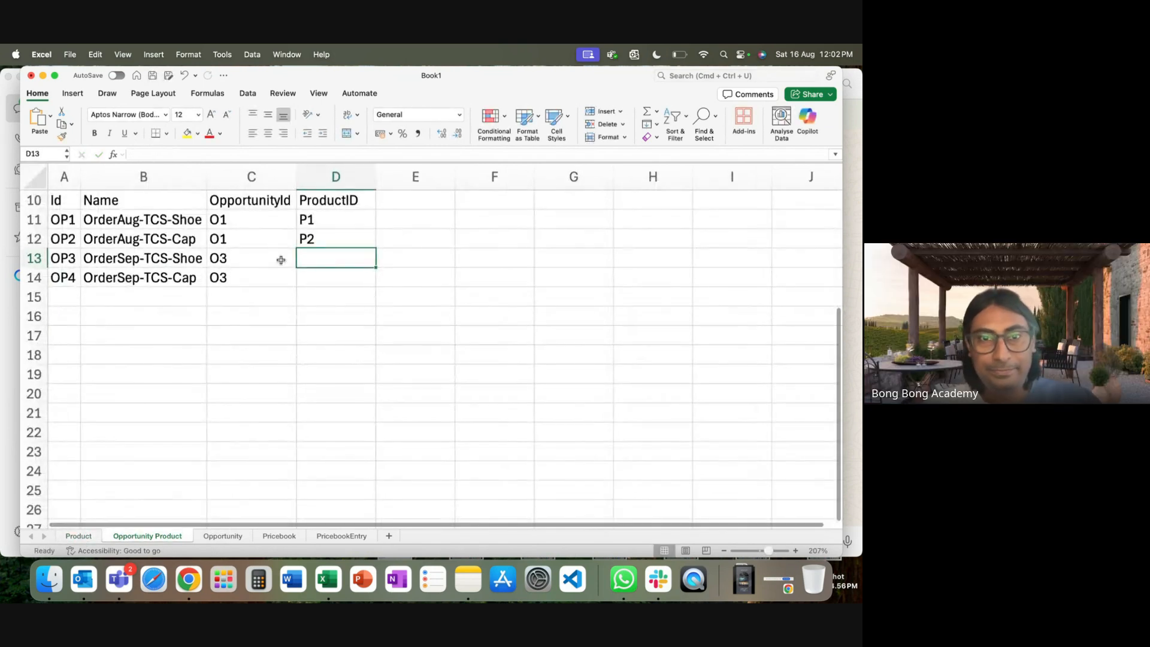
Link D13 to product P1 and D14 to product P2 from the Product sheet.
{"action": "type", "text": "="}
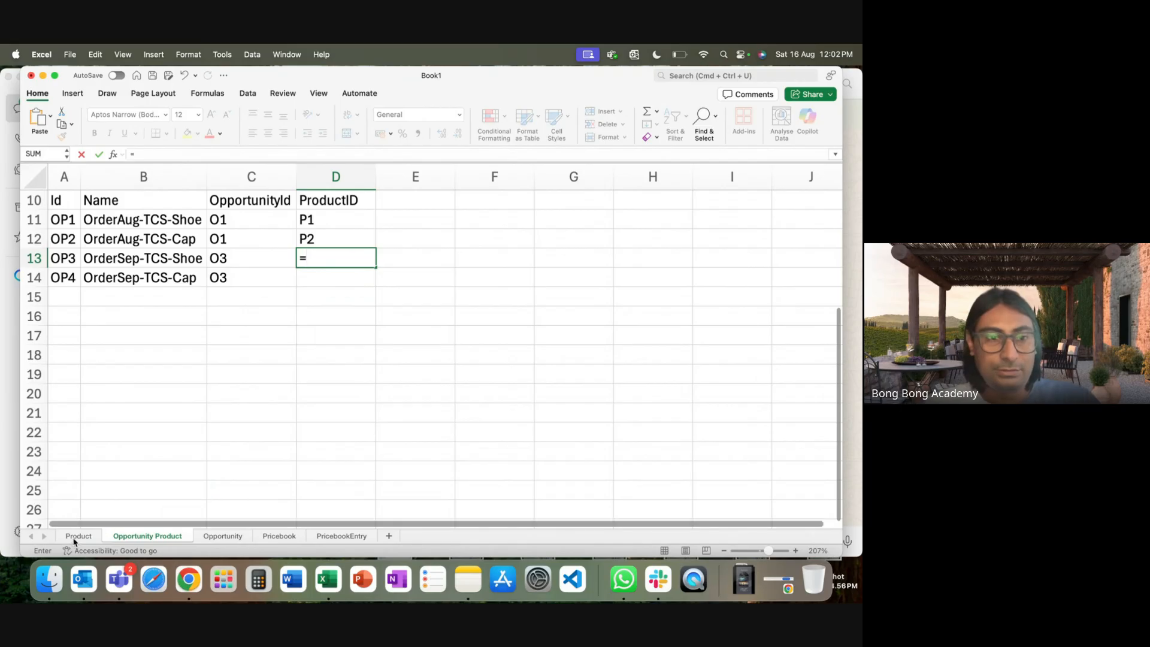
{"action": "left_click", "coordinate": [79, 536]}
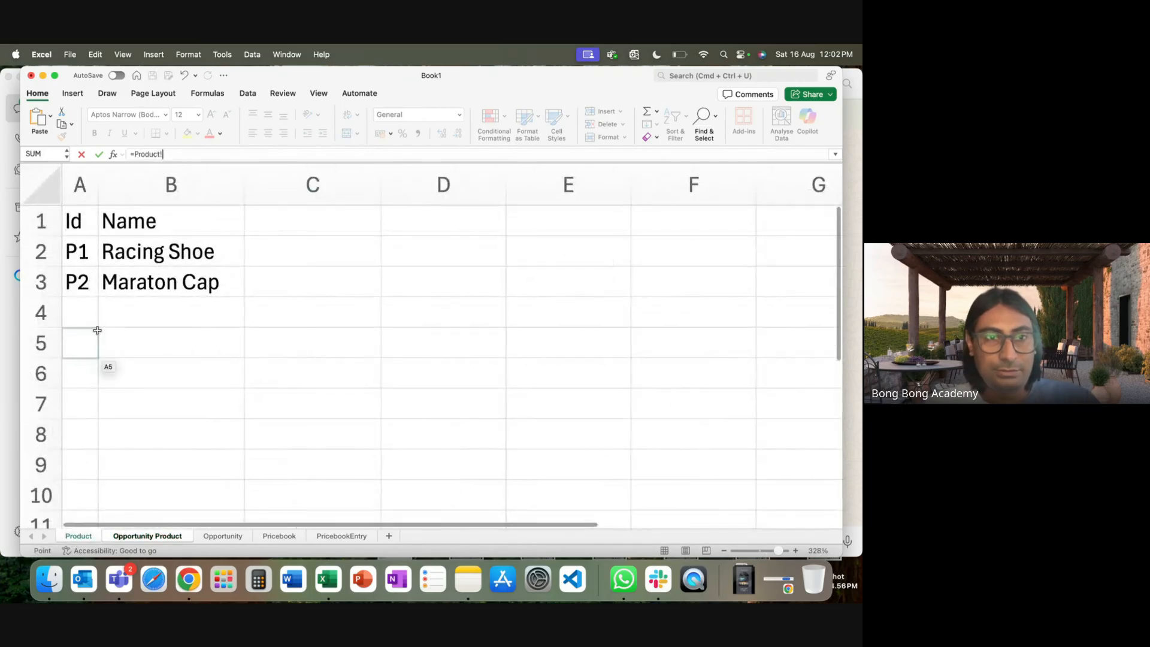
{"action": "left_click", "coordinate": [84, 259]}
{"action": "key", "text": "Return"}
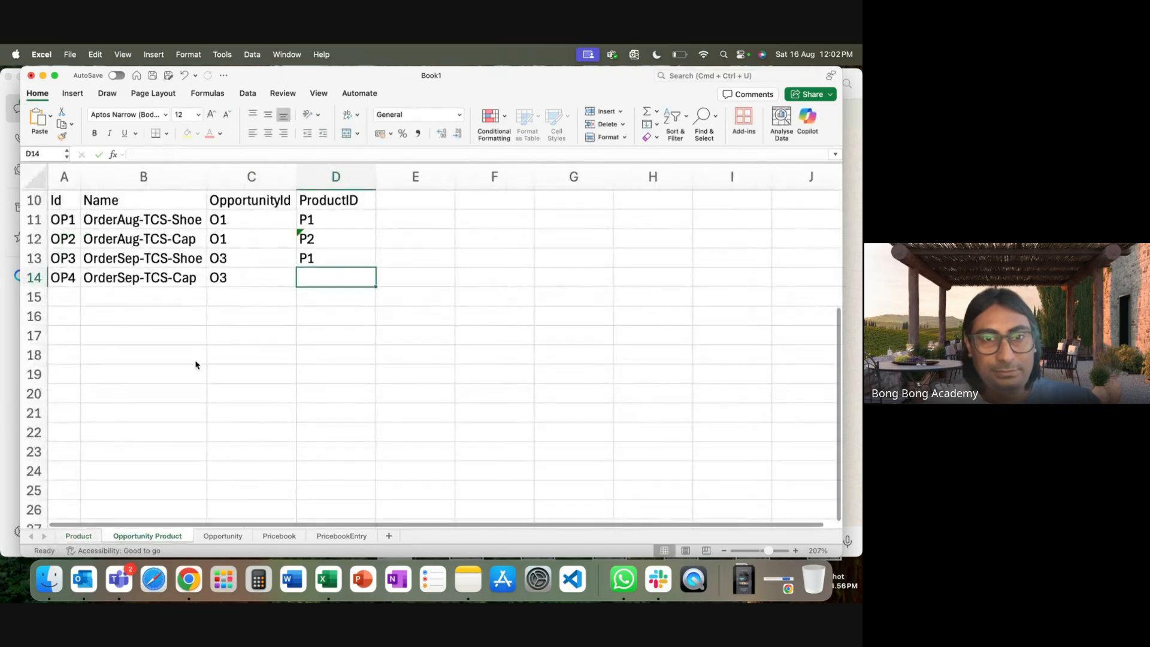
{"action": "type", "text": "="}
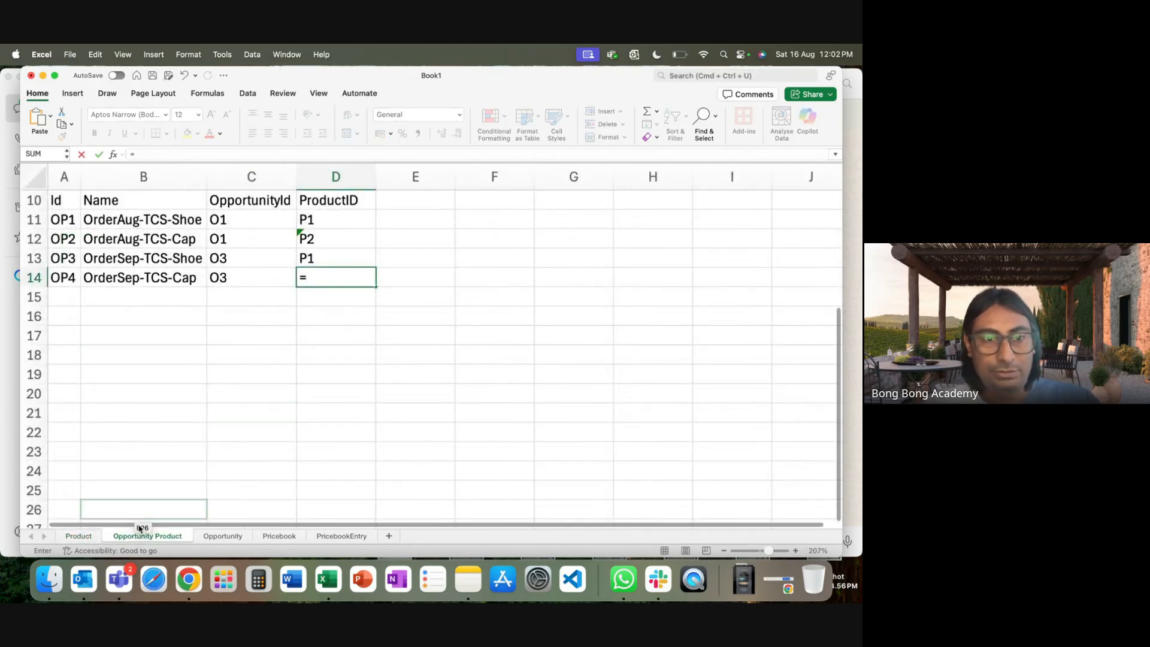
{"action": "left_click", "coordinate": [79, 536]}
{"action": "left_click", "coordinate": [81, 287]}
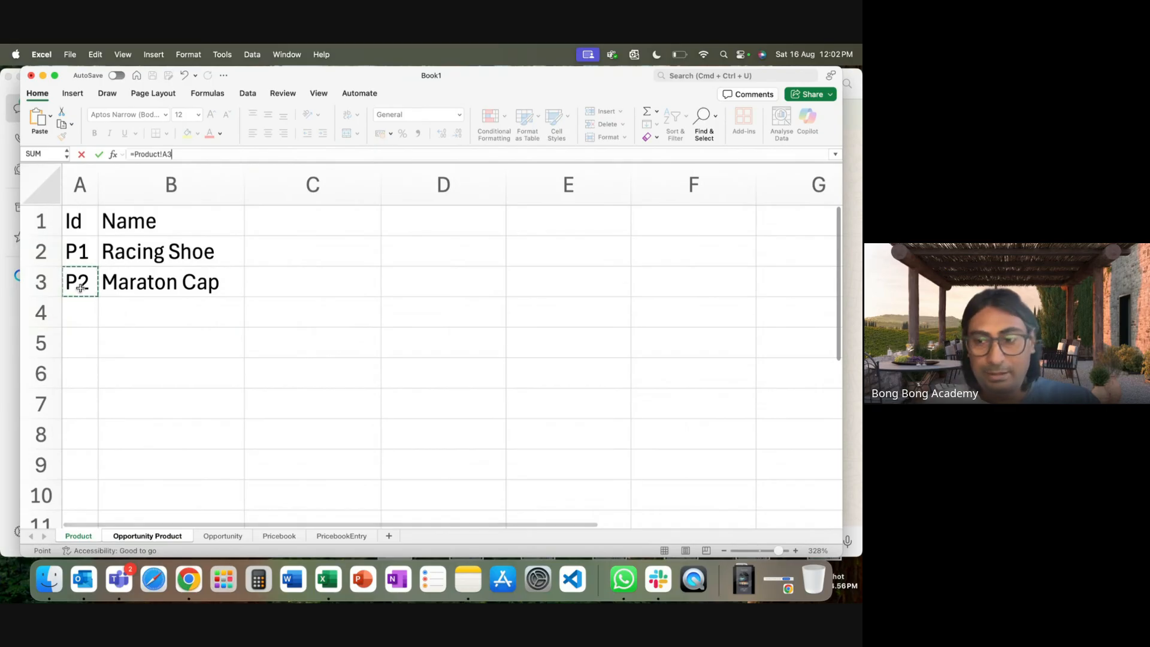
{"action": "key", "text": "Return"}
{"action": "left_click", "coordinate": [283, 391]}
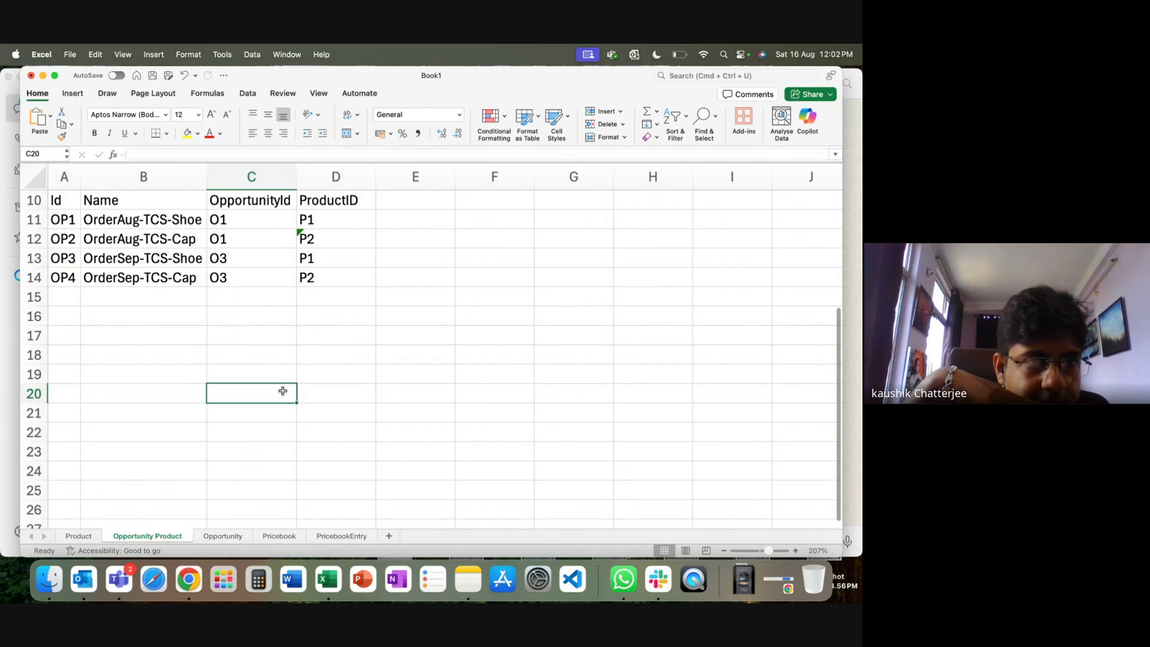
Highlight the August and September order line names and their OpportunityId values.
{"action": "left_click_drag", "start_coordinate": [126, 226], "coordinate": [127, 235]}
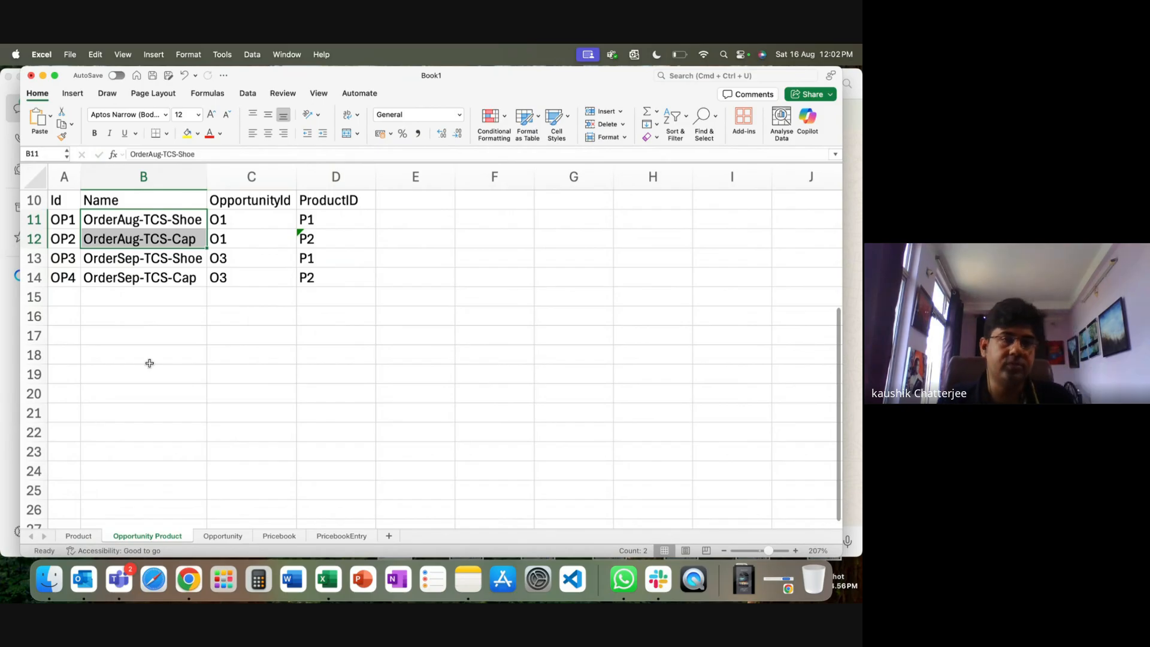
{"action": "left_click", "coordinate": [133, 259]}
{"action": "left_click_drag", "start_coordinate": [133, 260], "coordinate": [133, 277]}
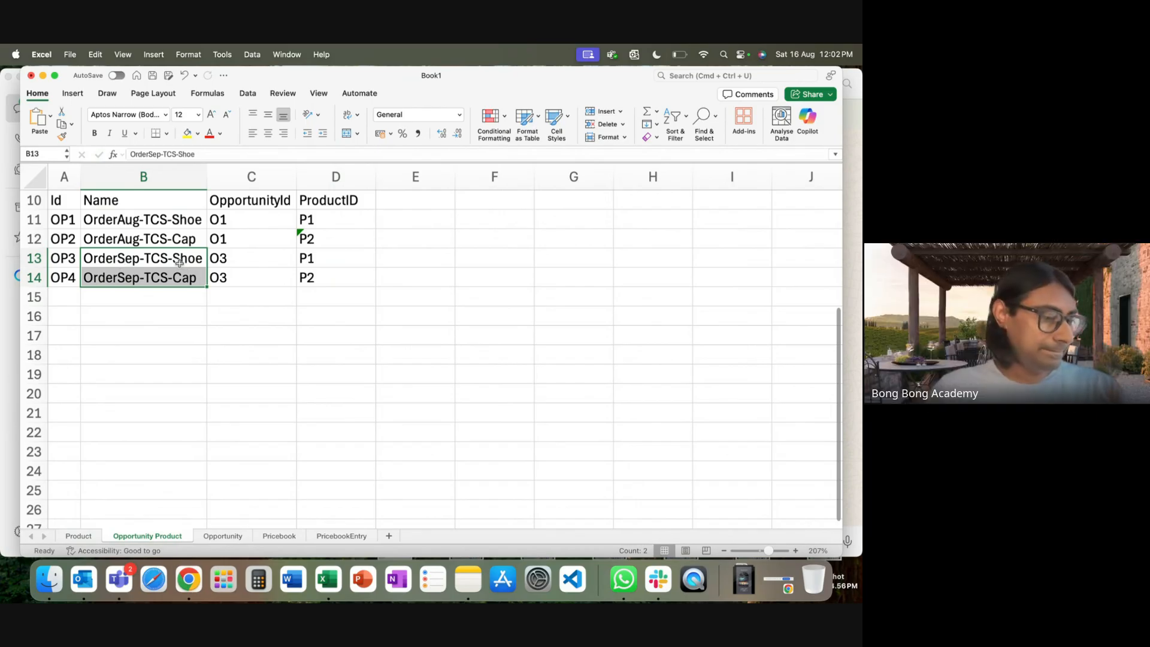
{"action": "left_click", "coordinate": [193, 335]}
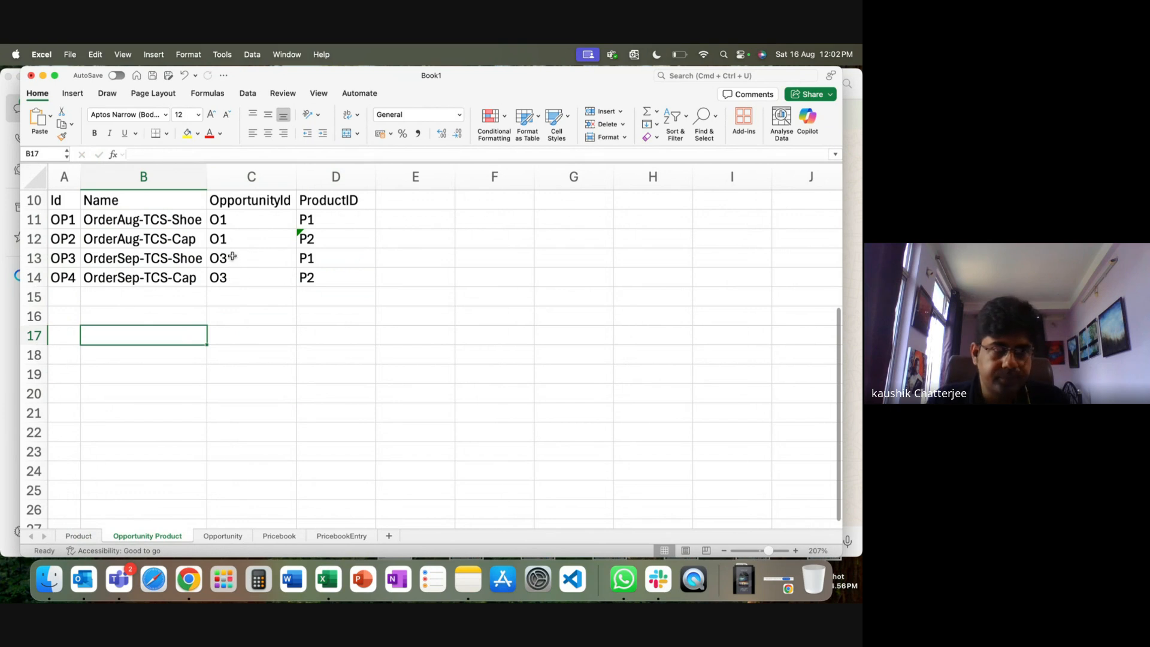
{"action": "left_click_drag", "start_coordinate": [230, 220], "coordinate": [223, 279]}
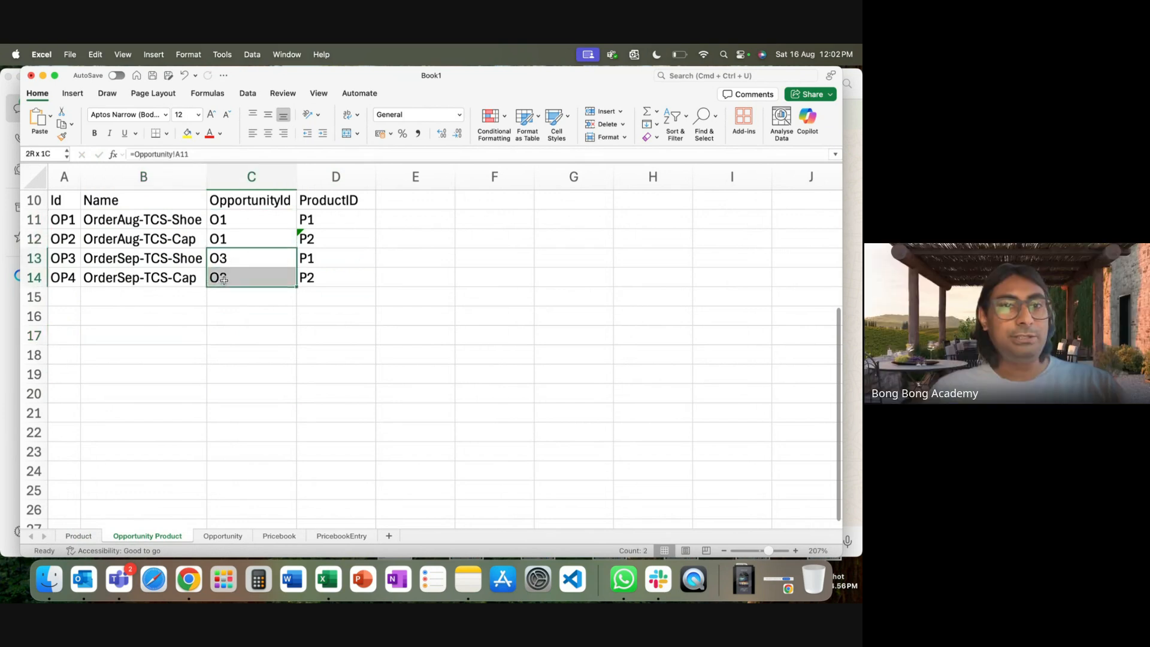
Inspect the ProductID formulas, select the whole A10:D14 table, then switch to Salesforce Setup.
{"action": "left_click", "coordinate": [331, 219]}
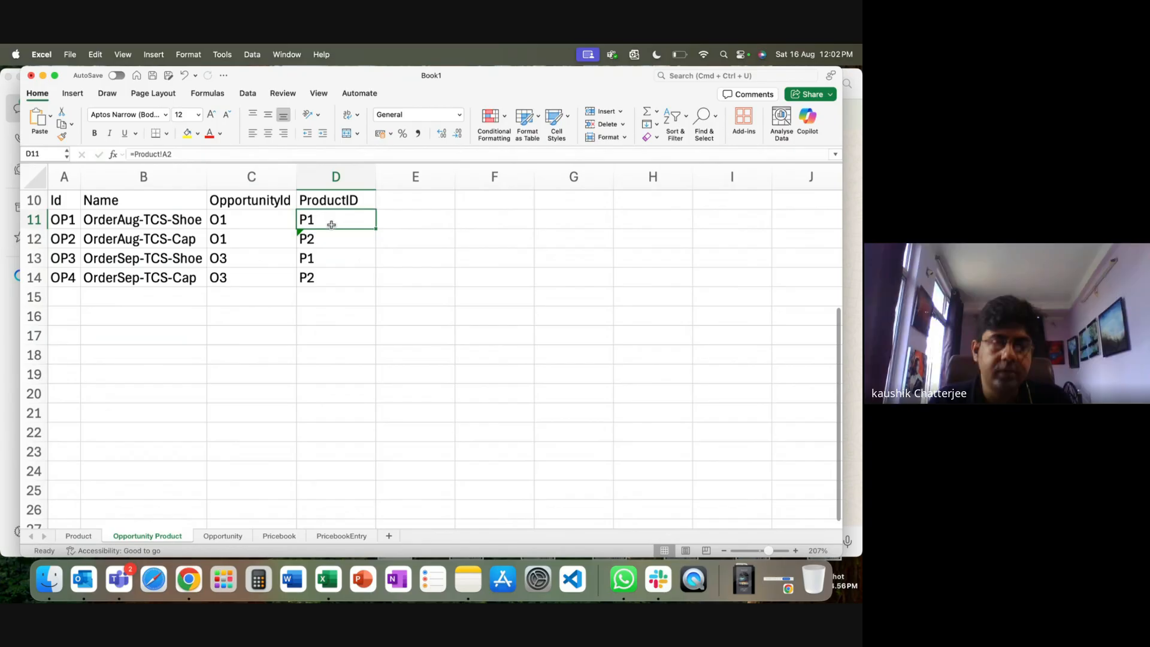
{"action": "left_click", "coordinate": [324, 243]}
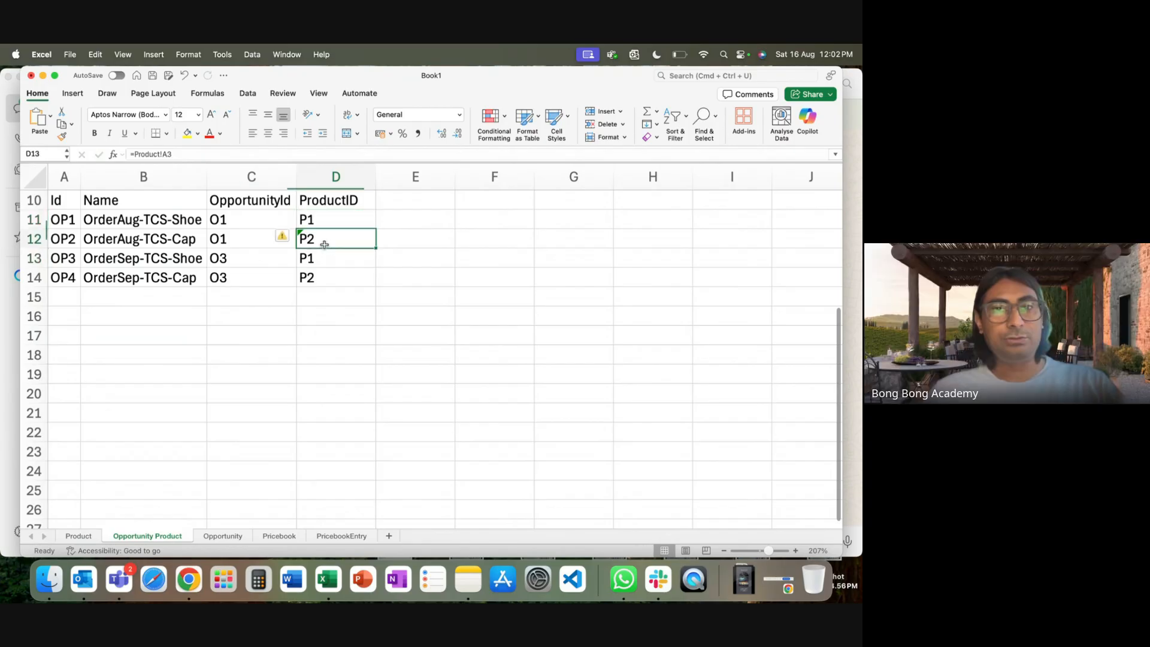
{"action": "left_click", "coordinate": [326, 276], "text": "super"}
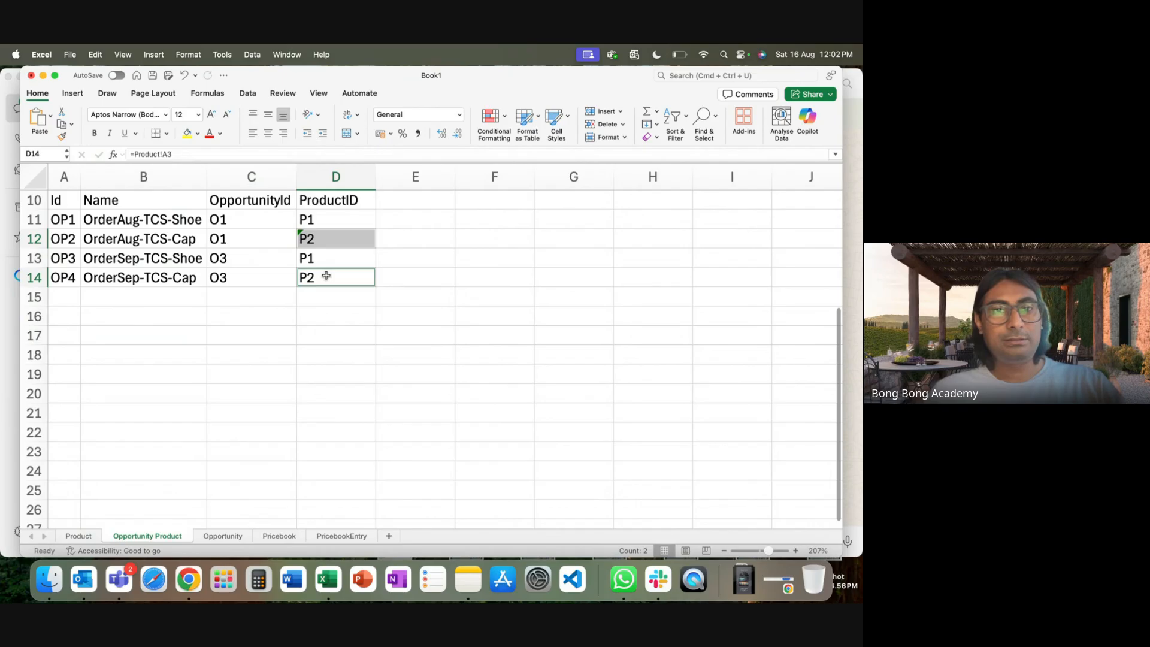
{"action": "left_click", "coordinate": [333, 379]}
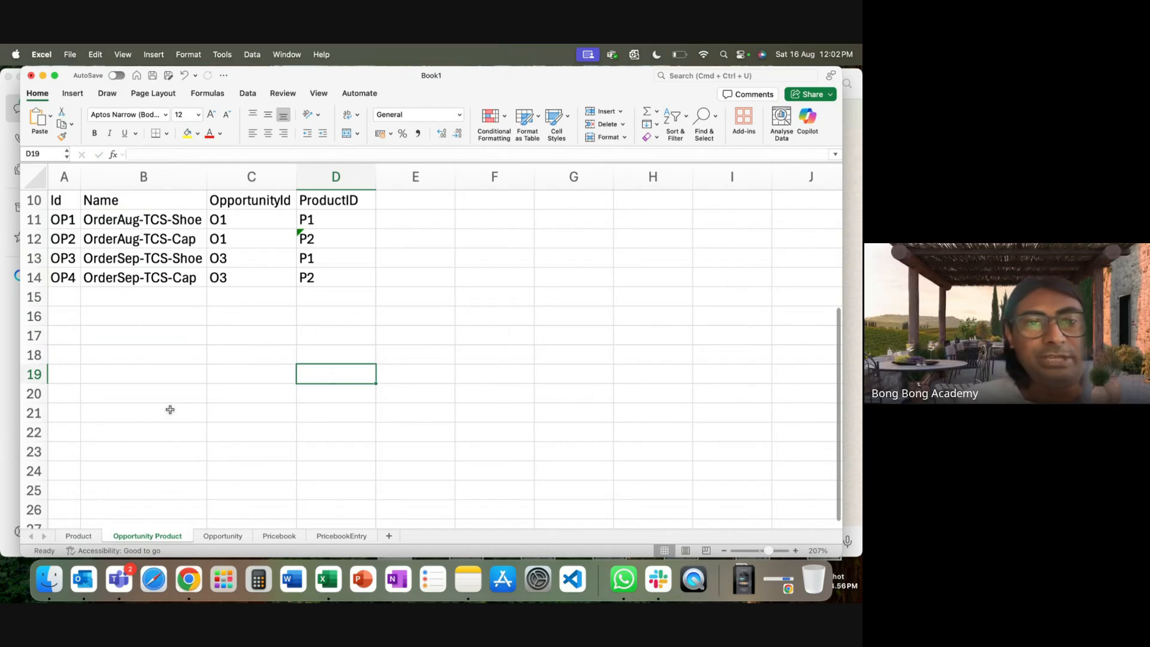
{"action": "left_click_drag", "start_coordinate": [61, 208], "coordinate": [328, 278]}
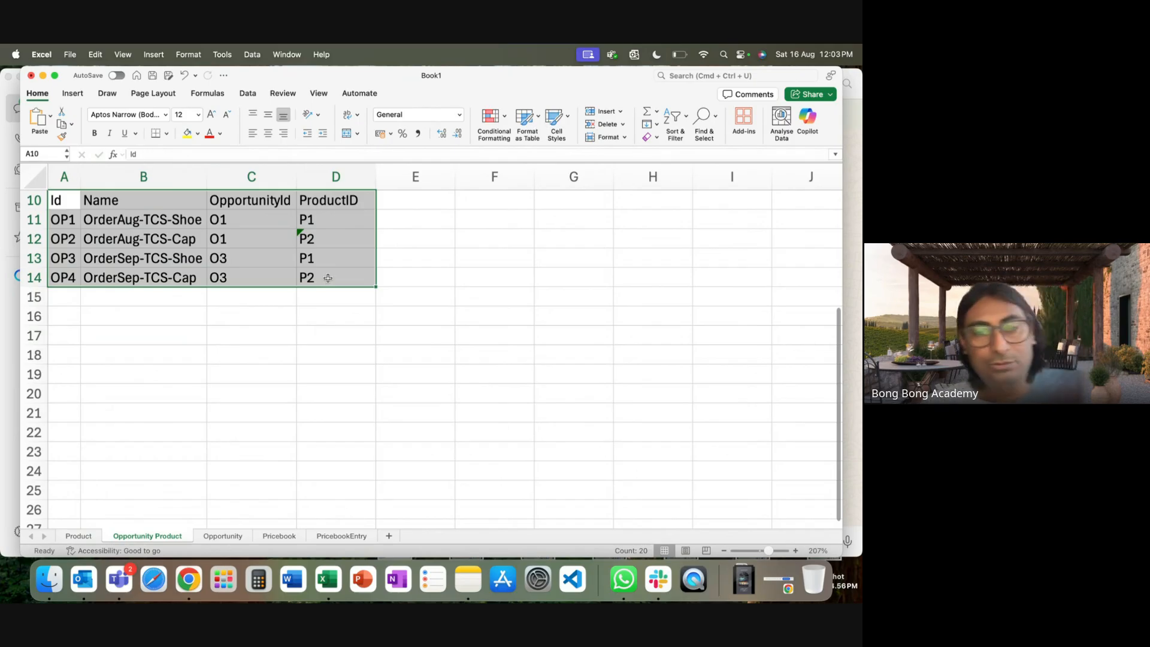
{"action": "left_click", "coordinate": [186, 593]}
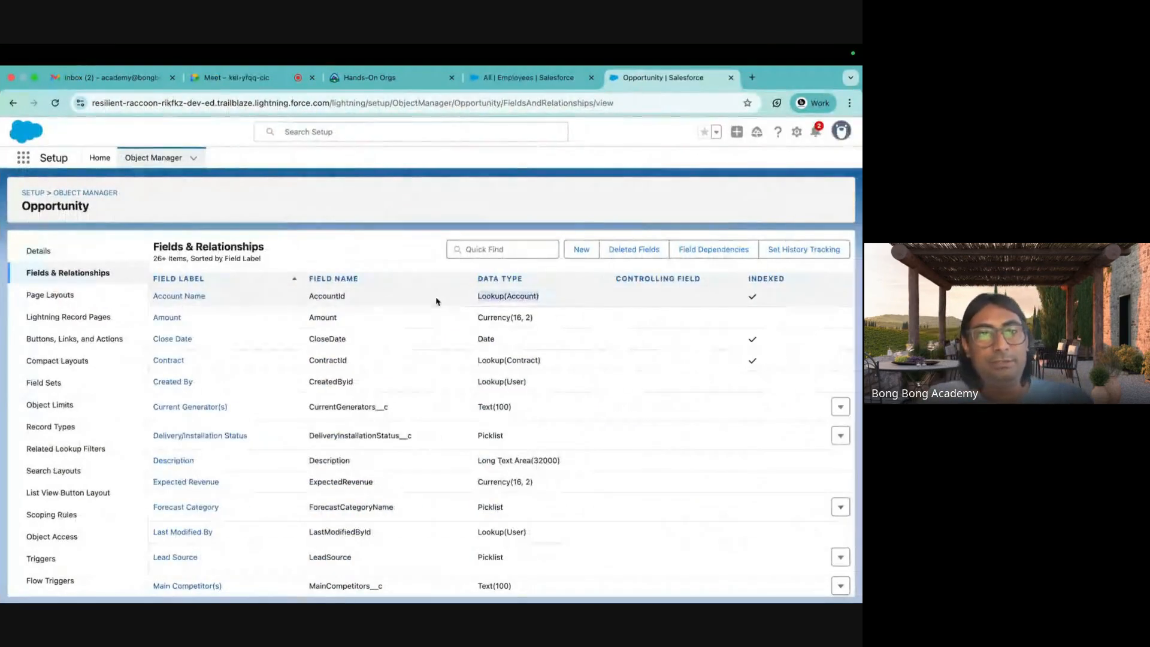
Find Opportunity Product in Object Manager and confirm its API name OpportunityLineItem.
{"action": "left_click", "coordinate": [90, 193]}
{"action": "left_click", "coordinate": [620, 195]}
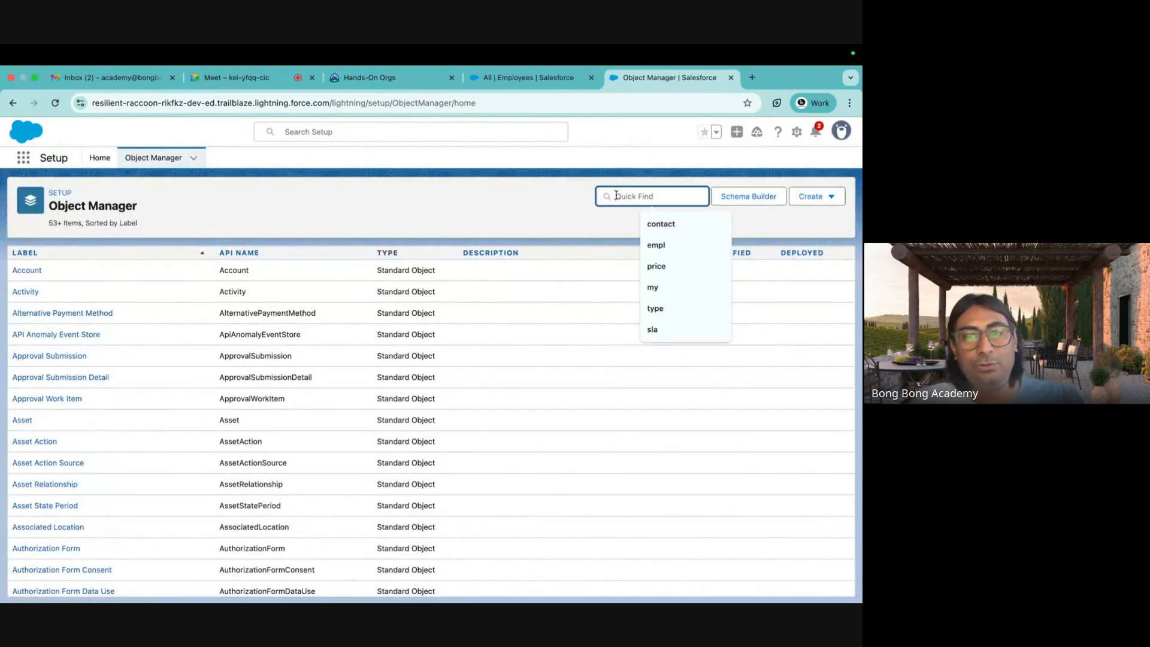
{"action": "type", "text": "oppr"}
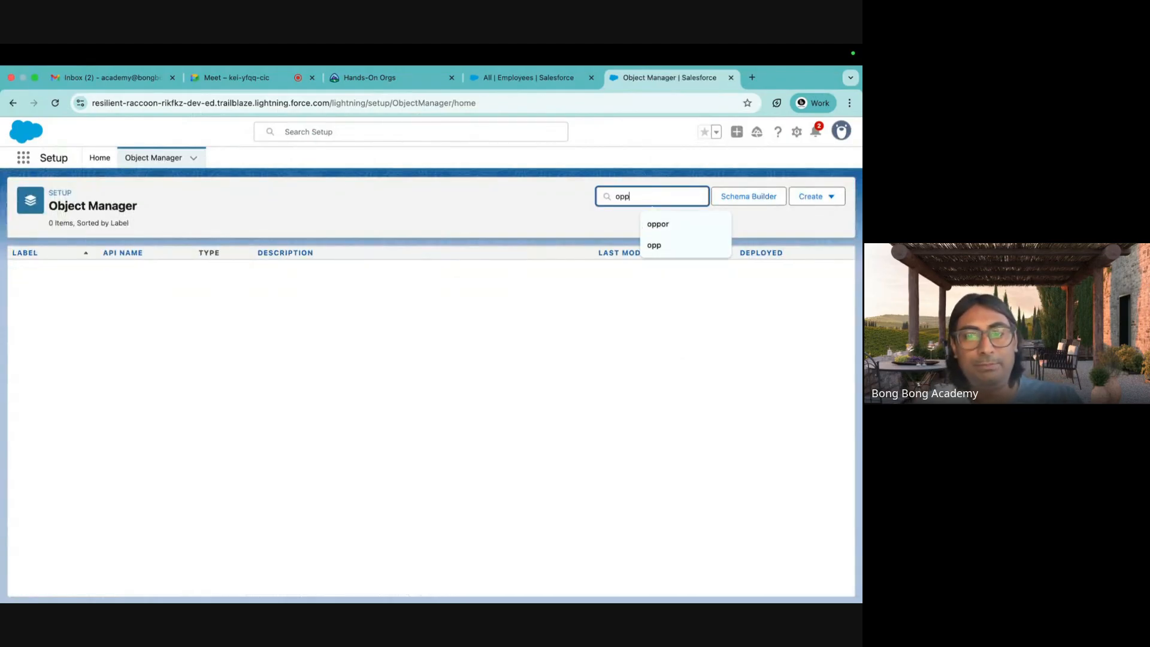
{"action": "key", "text": "BackSpace"}
{"action": "type", "text": "o"}
{"action": "left_click", "coordinate": [51, 313]}
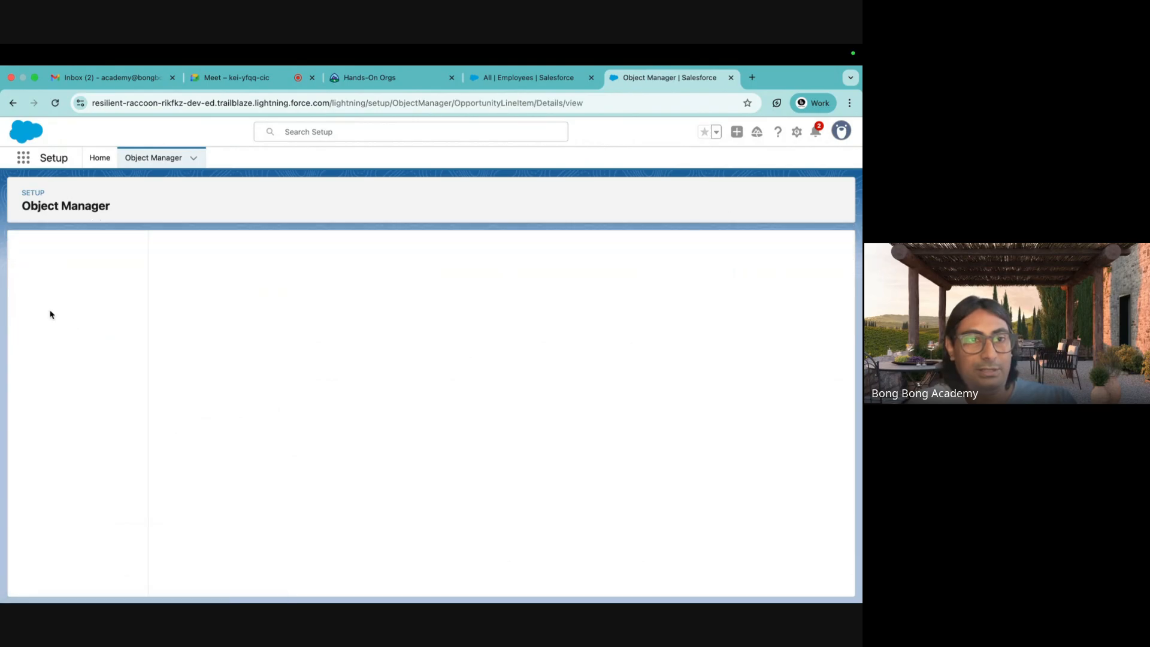
{"action": "left_click", "coordinate": [82, 273]}
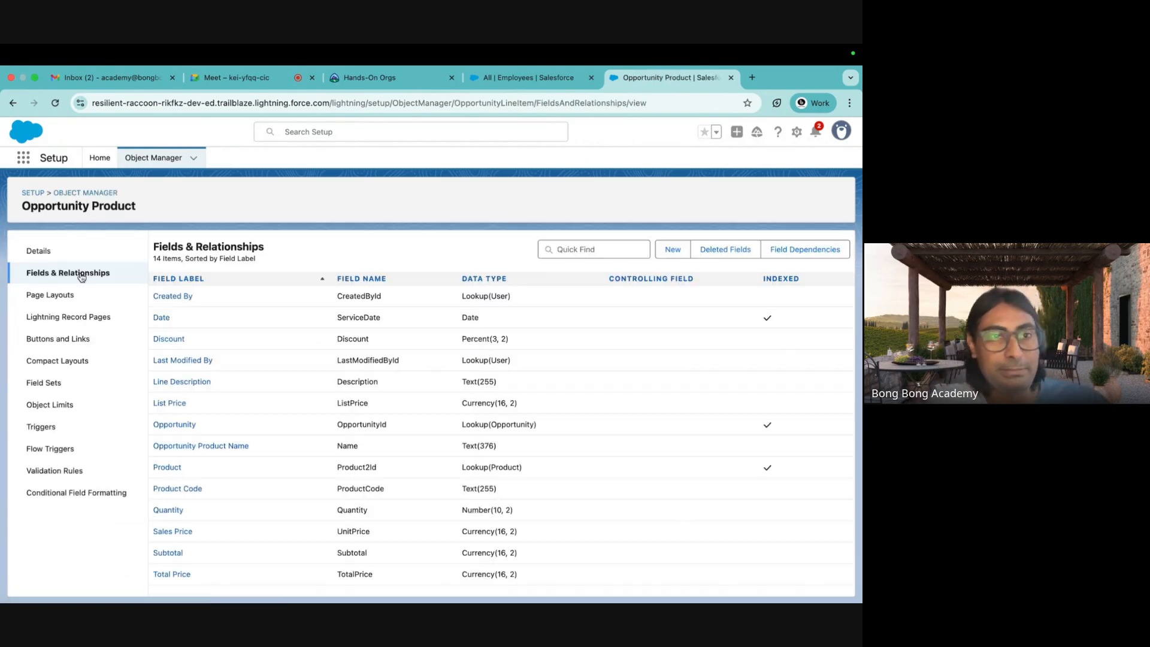
{"action": "left_click", "coordinate": [64, 257]}
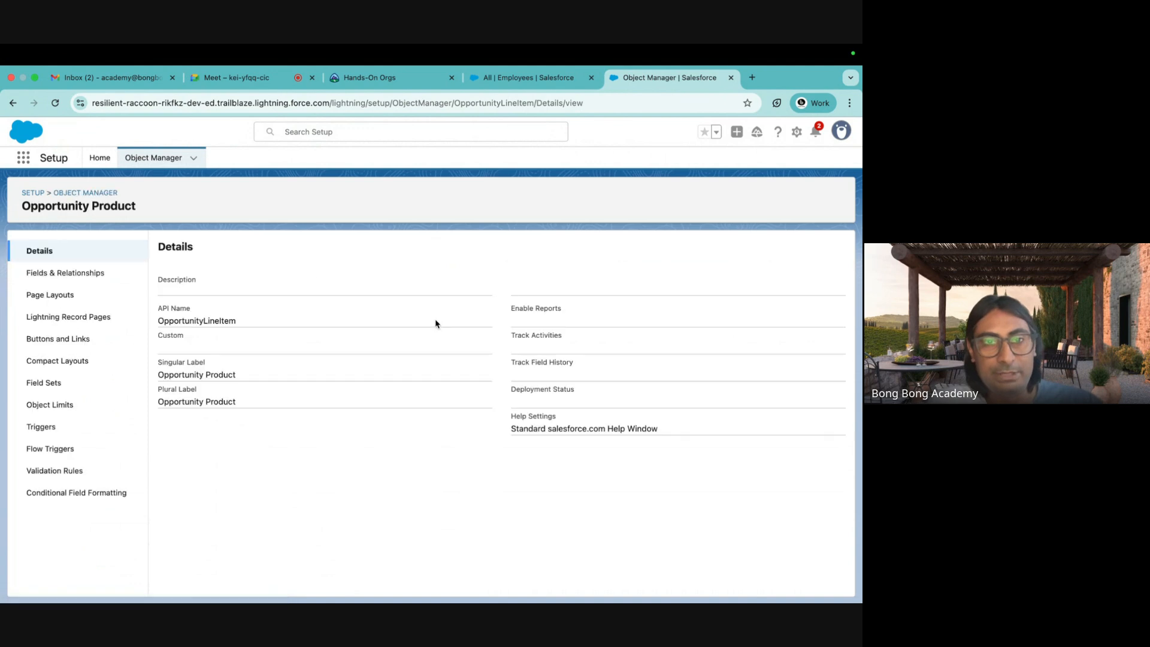
{"action": "left_click_drag", "start_coordinate": [238, 322], "coordinate": [149, 324]}
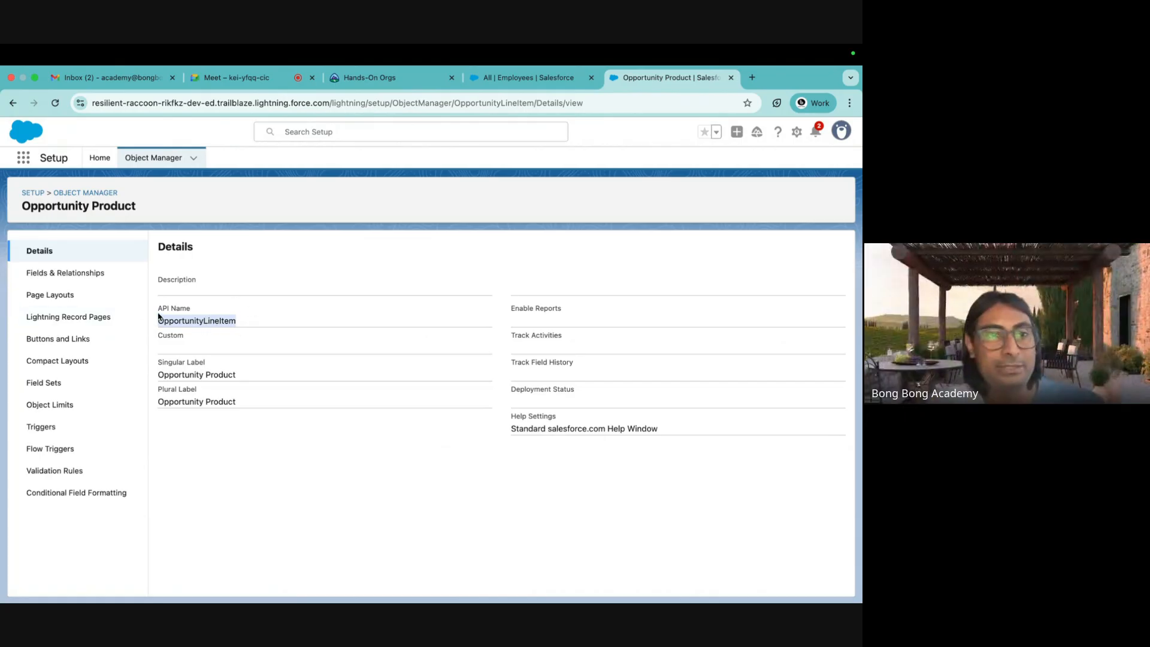
Check its Lookup(Opportunity) and Lookup(Product) fields, then return to Excel.
{"action": "left_click", "coordinate": [94, 273]}
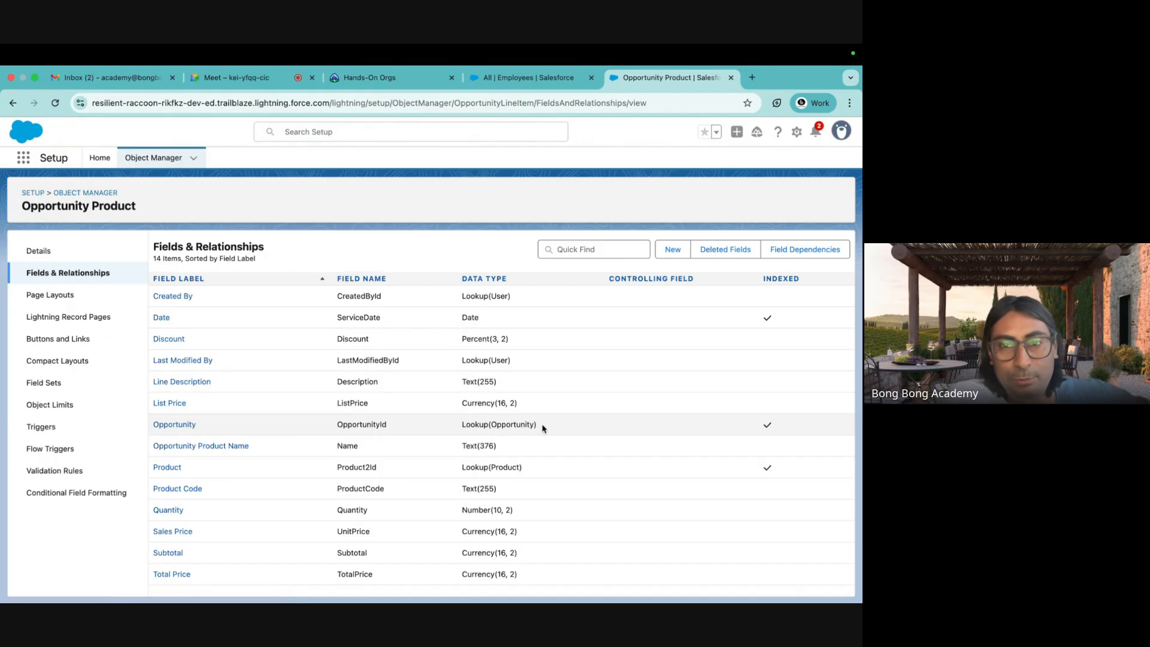
{"action": "left_click_drag", "start_coordinate": [541, 426], "coordinate": [447, 427]}
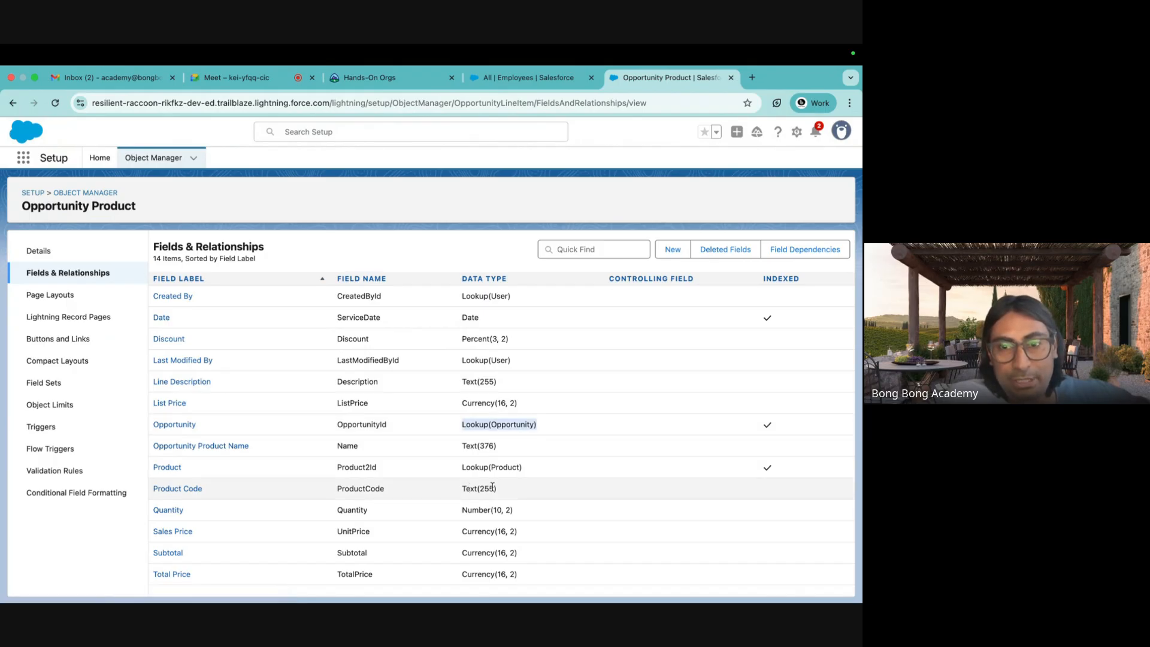
{"action": "left_click_drag", "start_coordinate": [531, 468], "coordinate": [460, 470]}
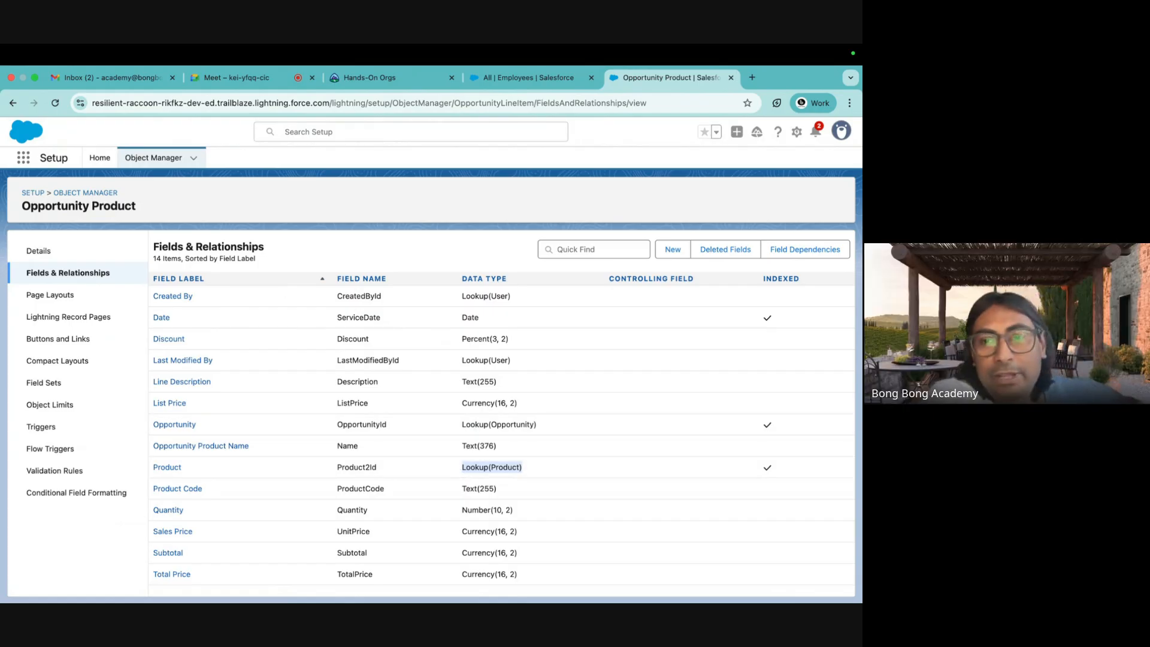
{"action": "mouse_move", "coordinate": [599, 597]}
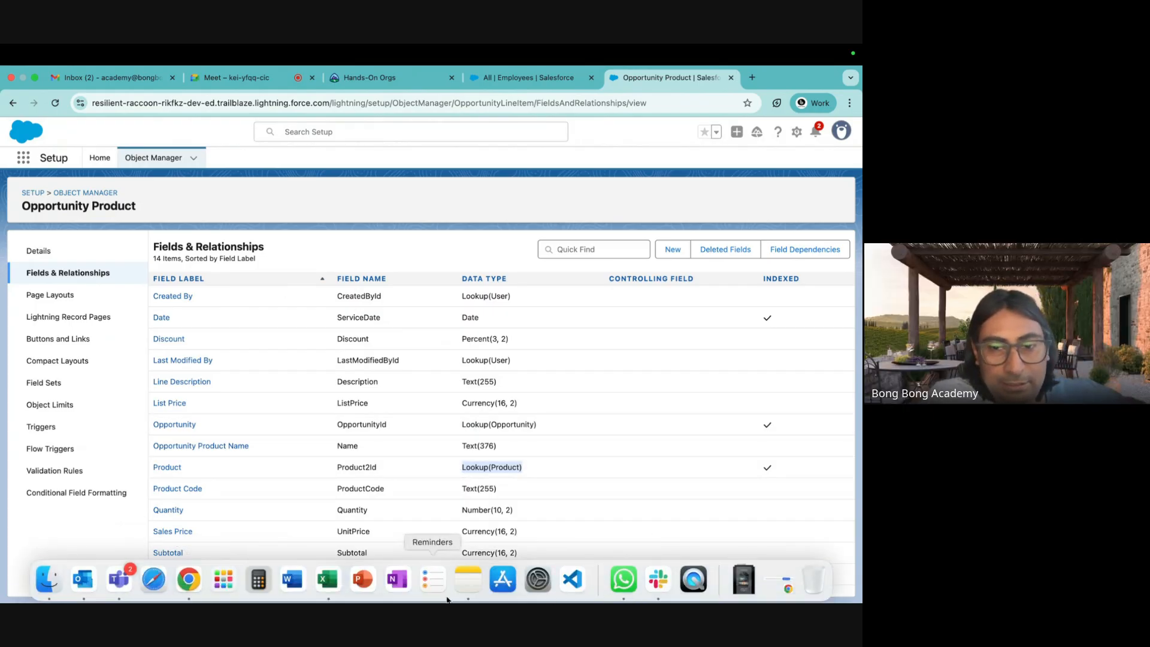
{"action": "left_click", "coordinate": [328, 578]}
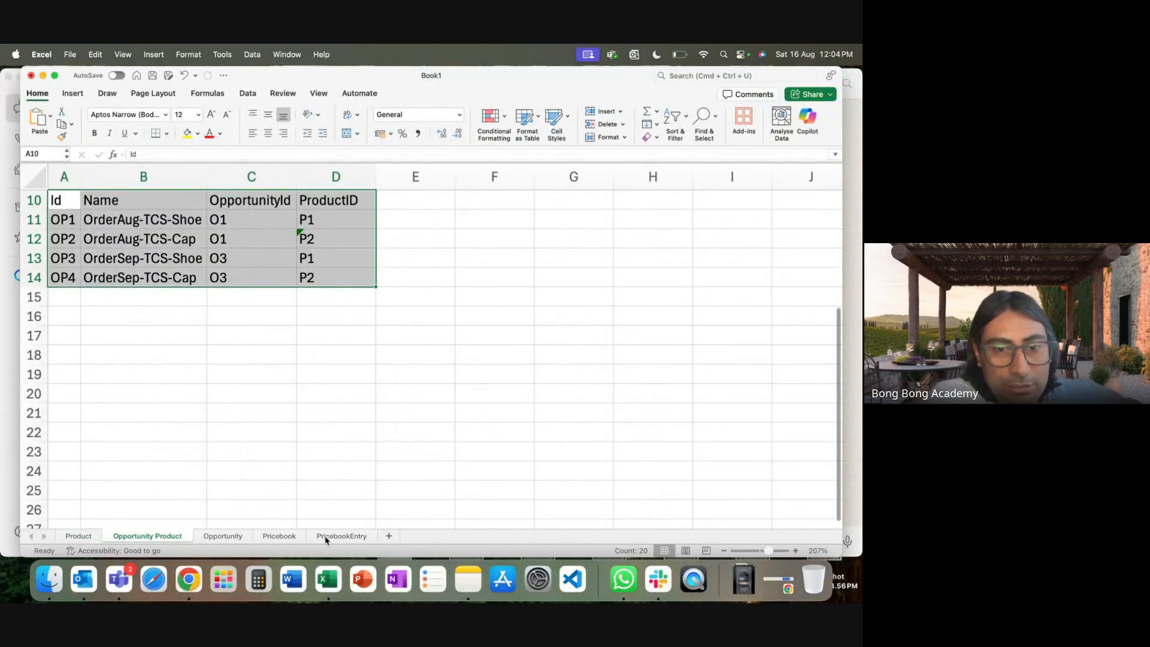
Look through the PricebookEntry, Pricebook, Opportunity, Product and Opportunity Product sheets.
{"action": "left_click", "coordinate": [336, 541]}
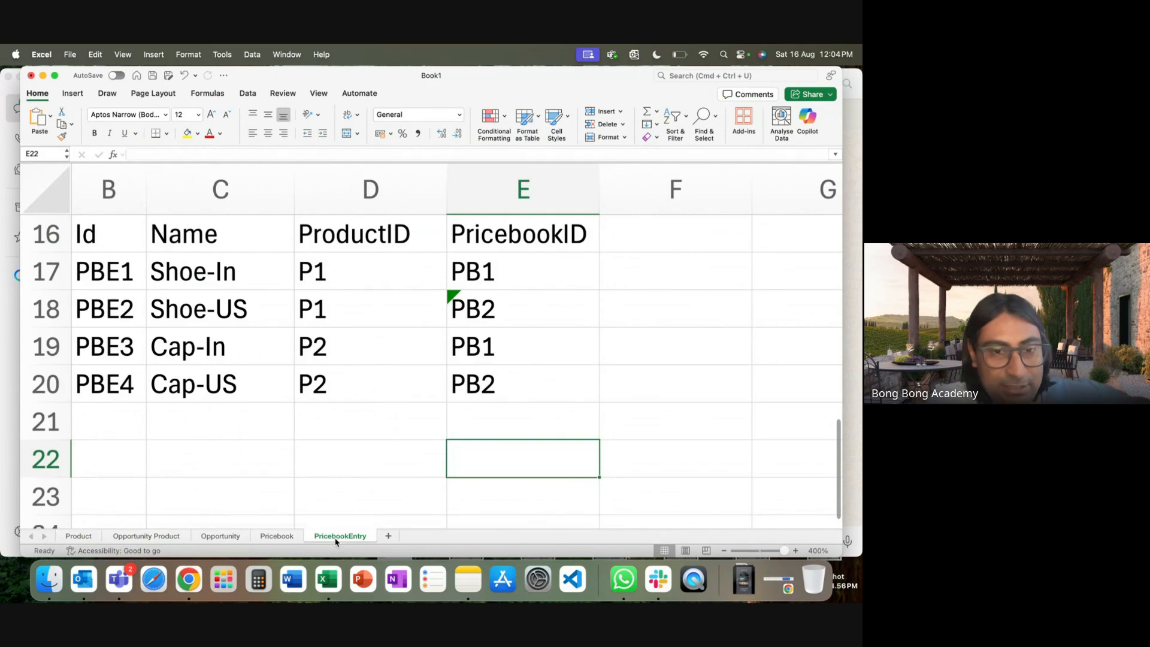
{"action": "left_click", "coordinate": [276, 540]}
{"action": "left_click", "coordinate": [229, 541]}
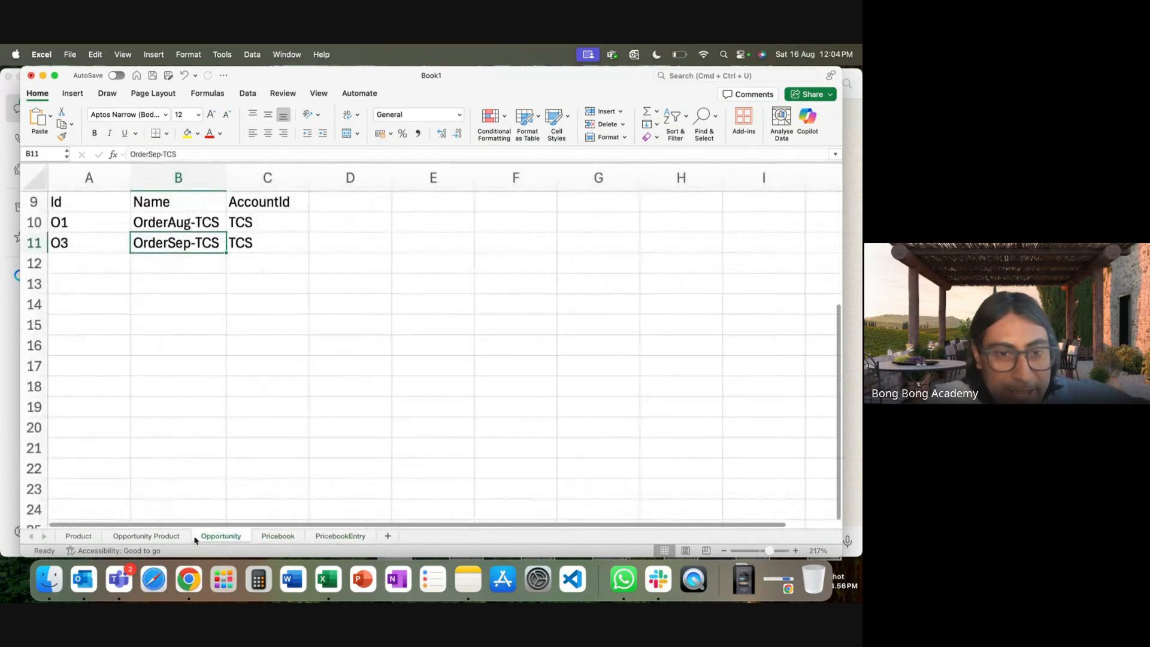
{"action": "left_click", "coordinate": [80, 539]}
{"action": "left_click", "coordinate": [227, 538]}
{"action": "left_click", "coordinate": [277, 537]}
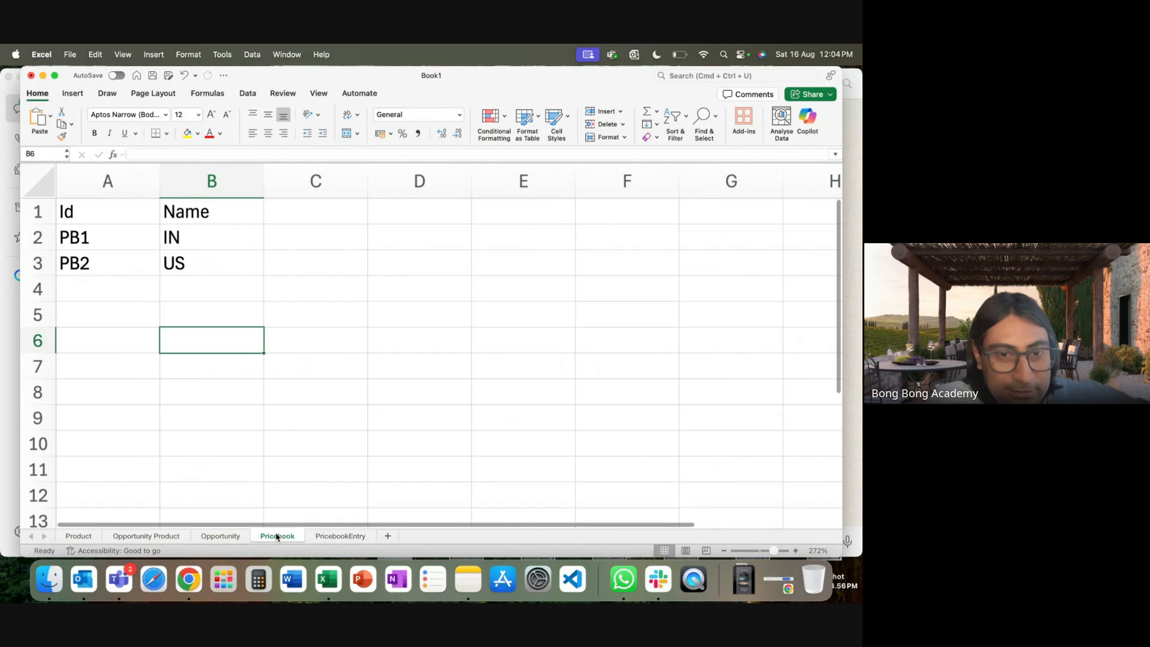
{"action": "left_click", "coordinate": [337, 541]}
{"action": "left_click", "coordinate": [157, 539]}
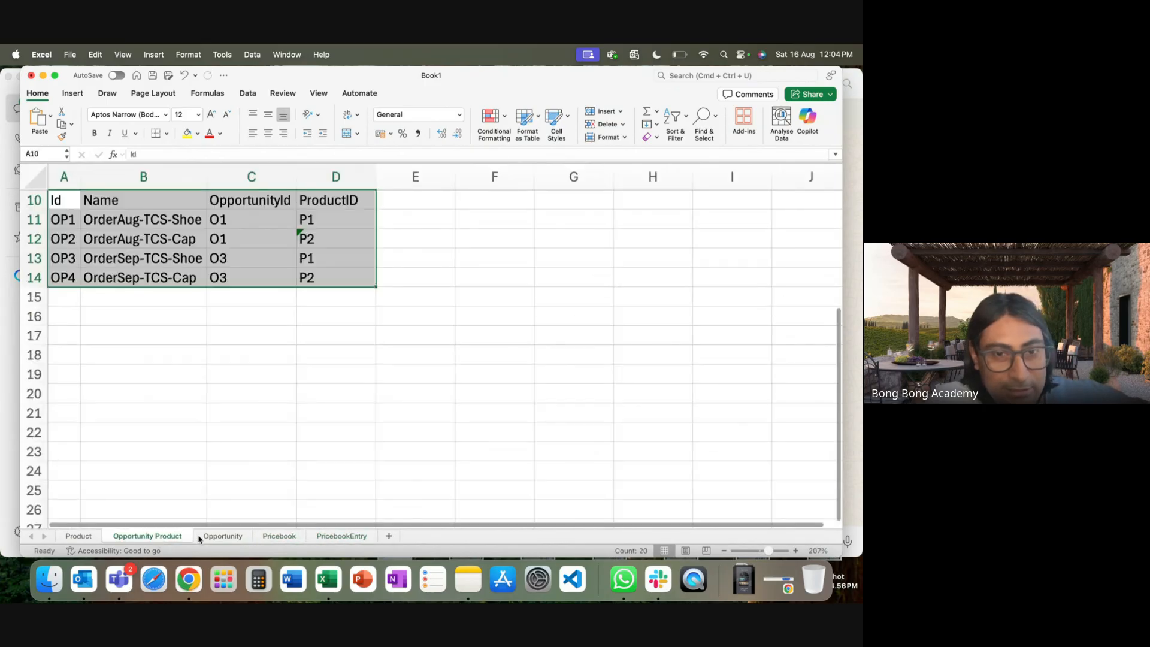
{"action": "left_click", "coordinate": [342, 538]}
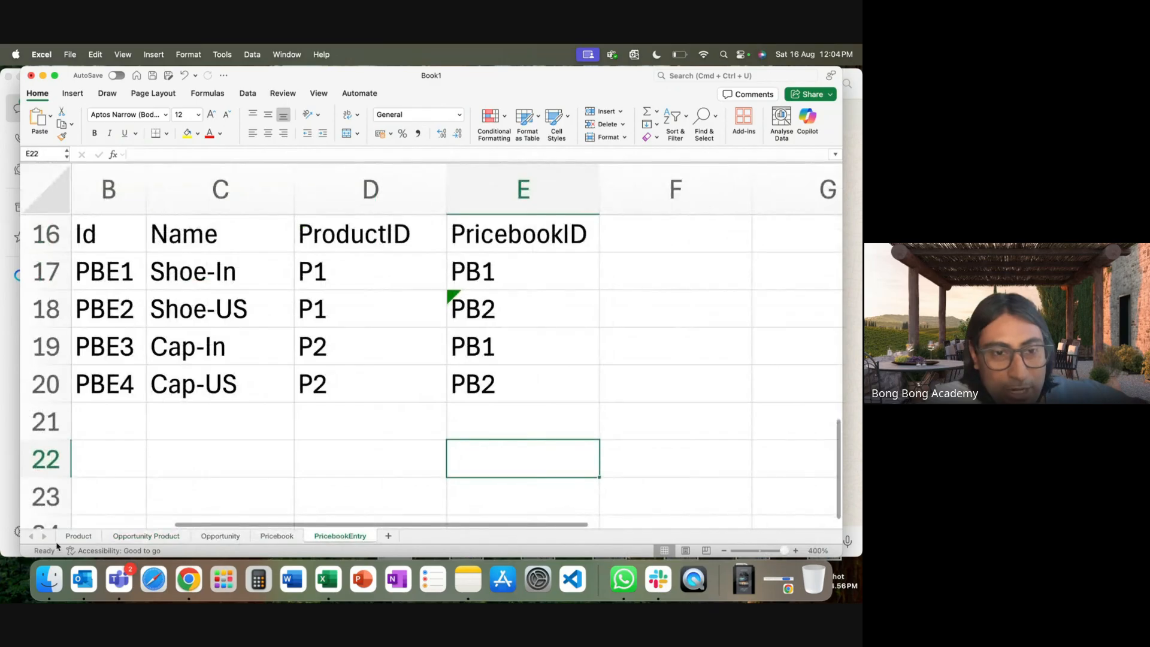
{"action": "left_click", "coordinate": [72, 539]}
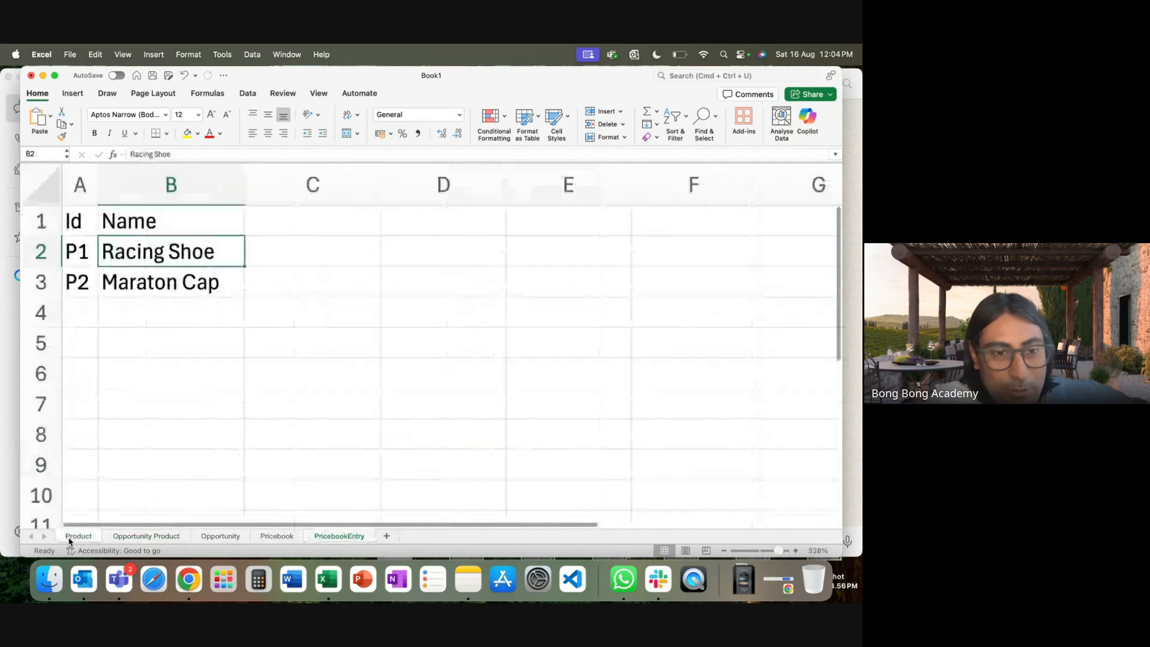
{"action": "left_click", "coordinate": [220, 538]}
{"action": "left_click", "coordinate": [342, 538]}
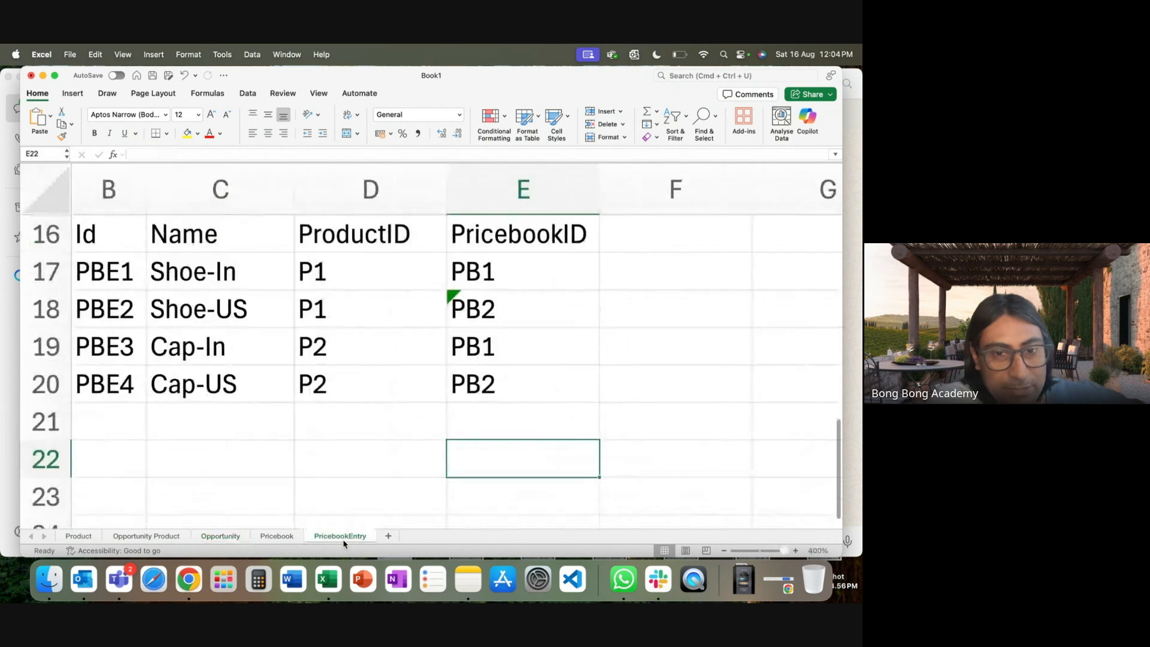
{"action": "left_click", "coordinate": [283, 537]}
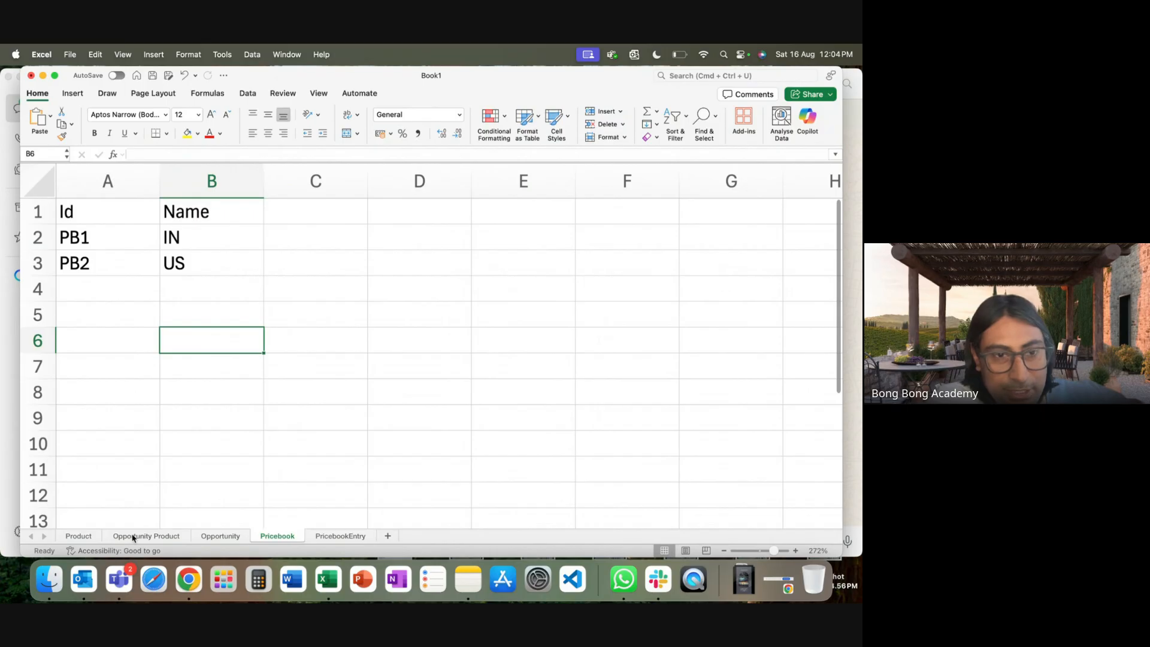
{"action": "left_click", "coordinate": [77, 537]}
Move the Product sheet after Opportunity and the Opportunity sheet to the first position.
{"action": "left_click_drag", "start_coordinate": [251, 539], "coordinate": [381, 536]}
{"action": "left_click", "coordinate": [292, 538]}
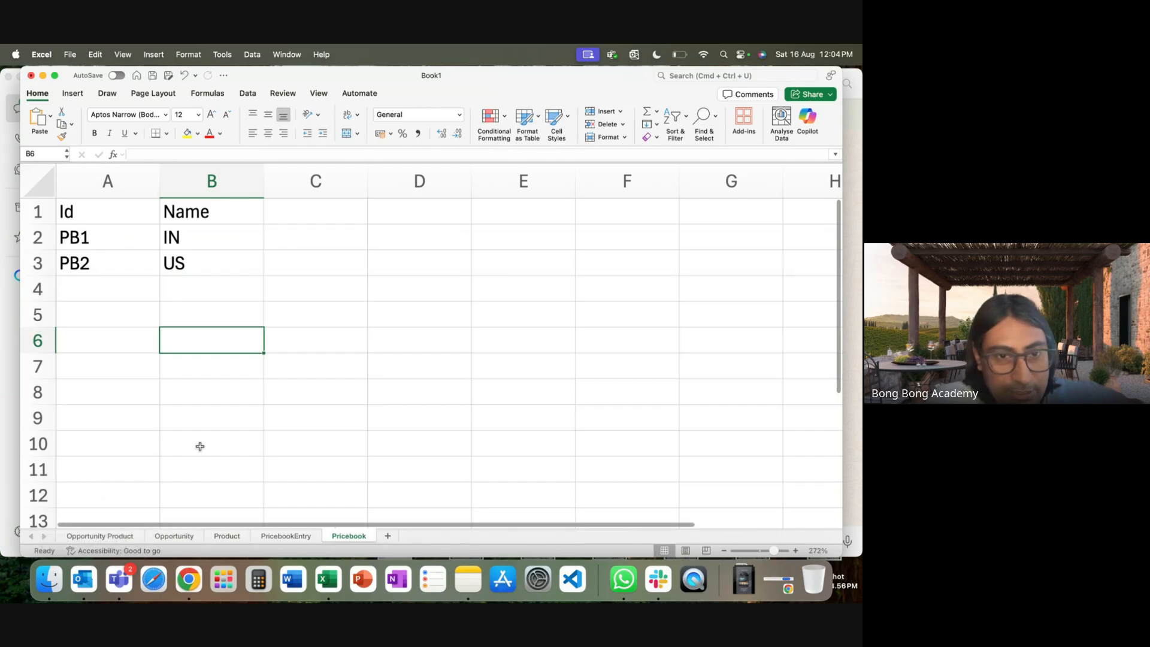
{"action": "left_click_drag", "start_coordinate": [167, 540], "coordinate": [63, 541]}
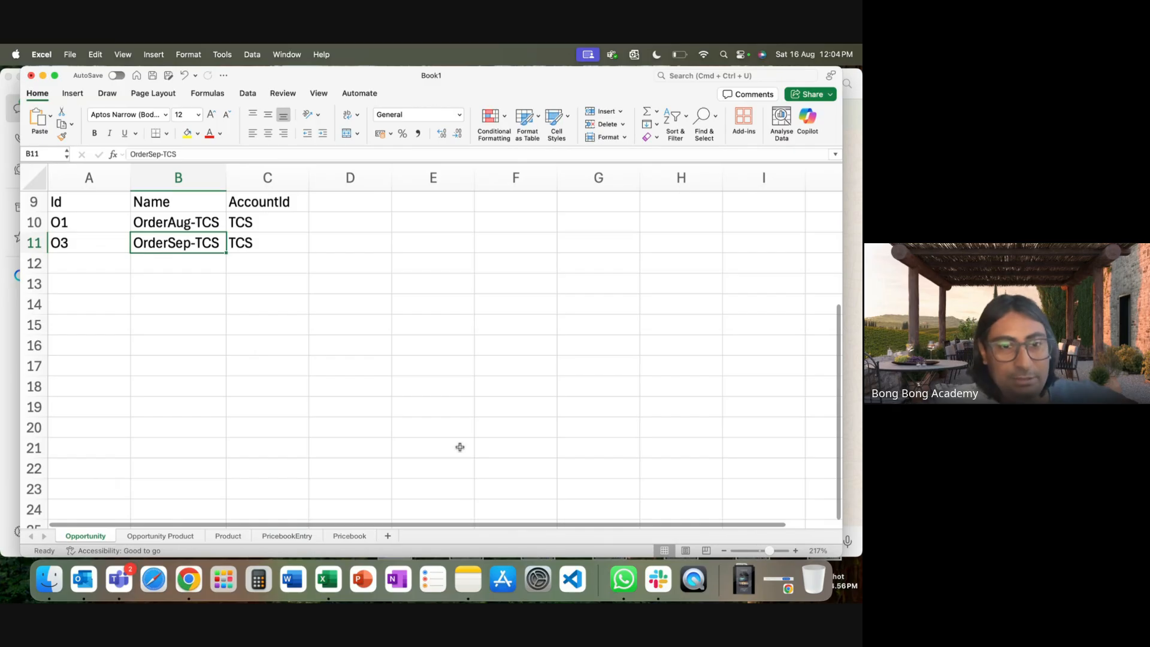
{"action": "left_click", "coordinate": [431, 411]}
Check the reordered sheets, finishing on the Product sheet.
{"action": "left_click", "coordinate": [229, 537]}
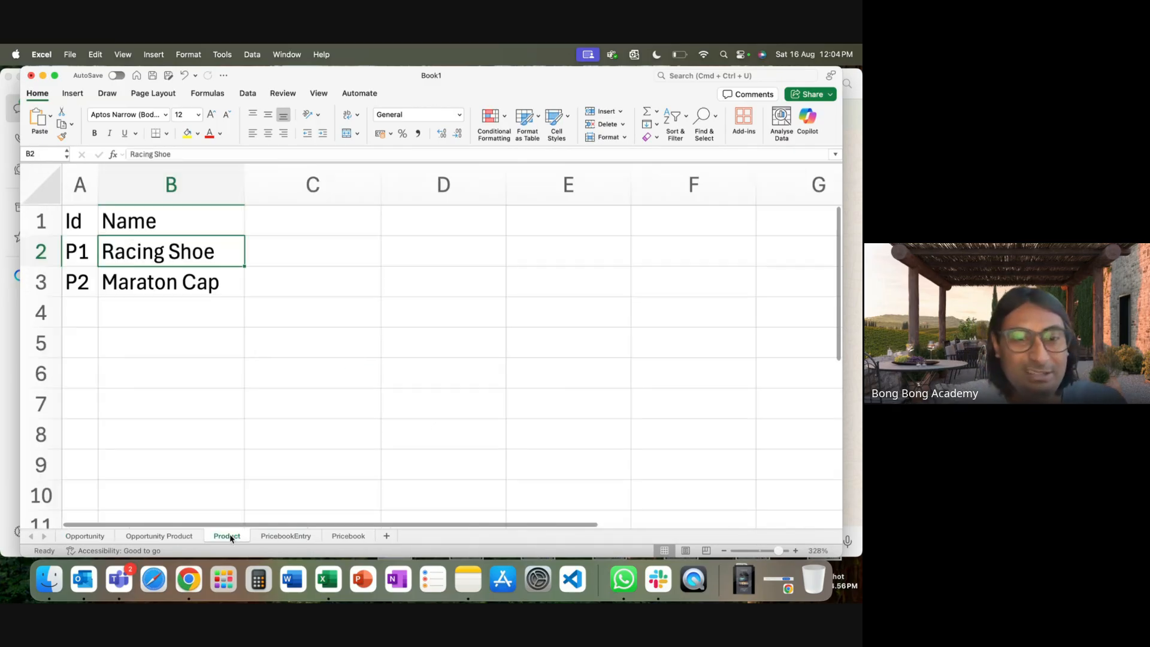
{"action": "left_click", "coordinate": [86, 537]}
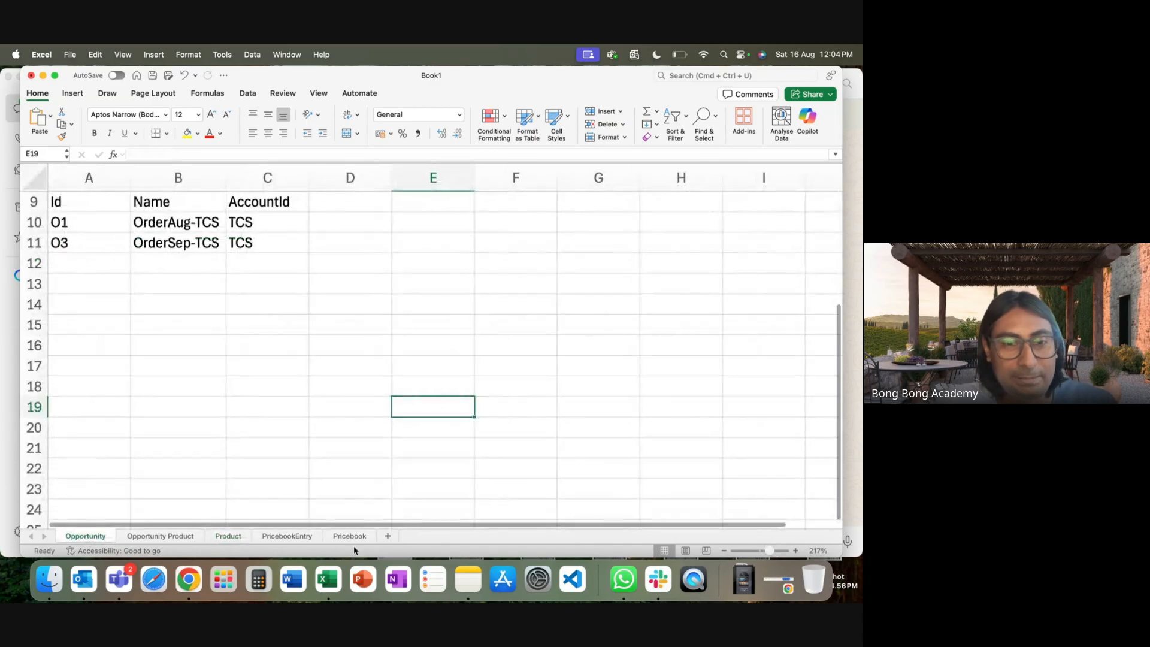
{"action": "left_click", "coordinate": [347, 537]}
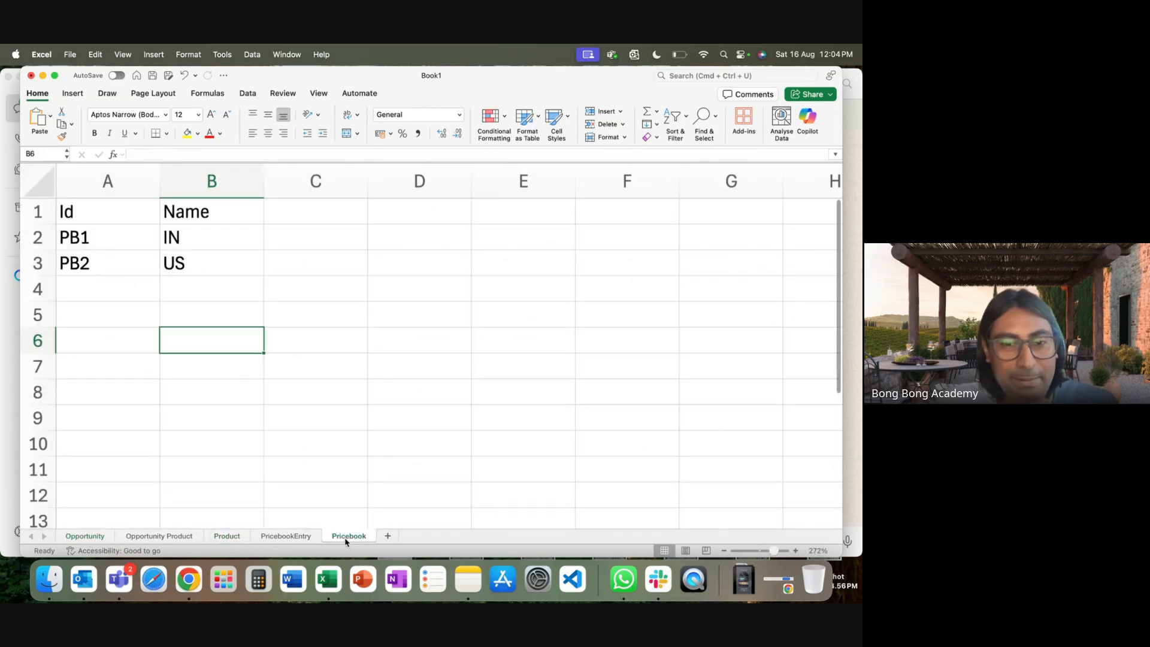
{"action": "left_click", "coordinate": [94, 541]}
{"action": "left_click", "coordinate": [166, 541]}
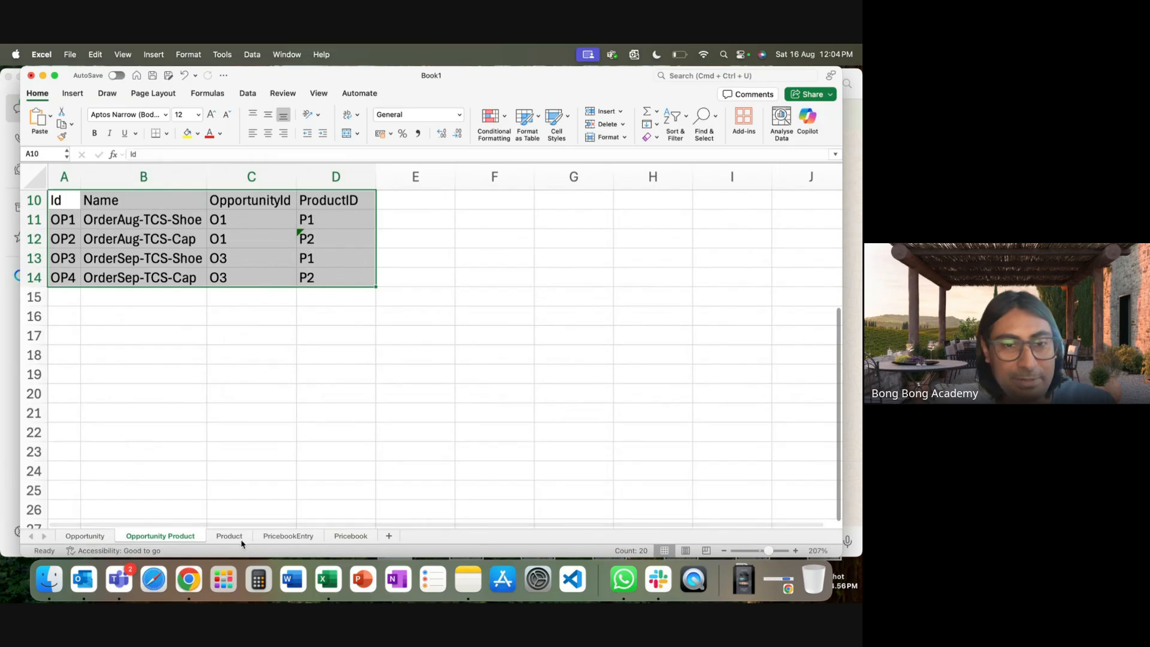
{"action": "left_click", "coordinate": [297, 538]}
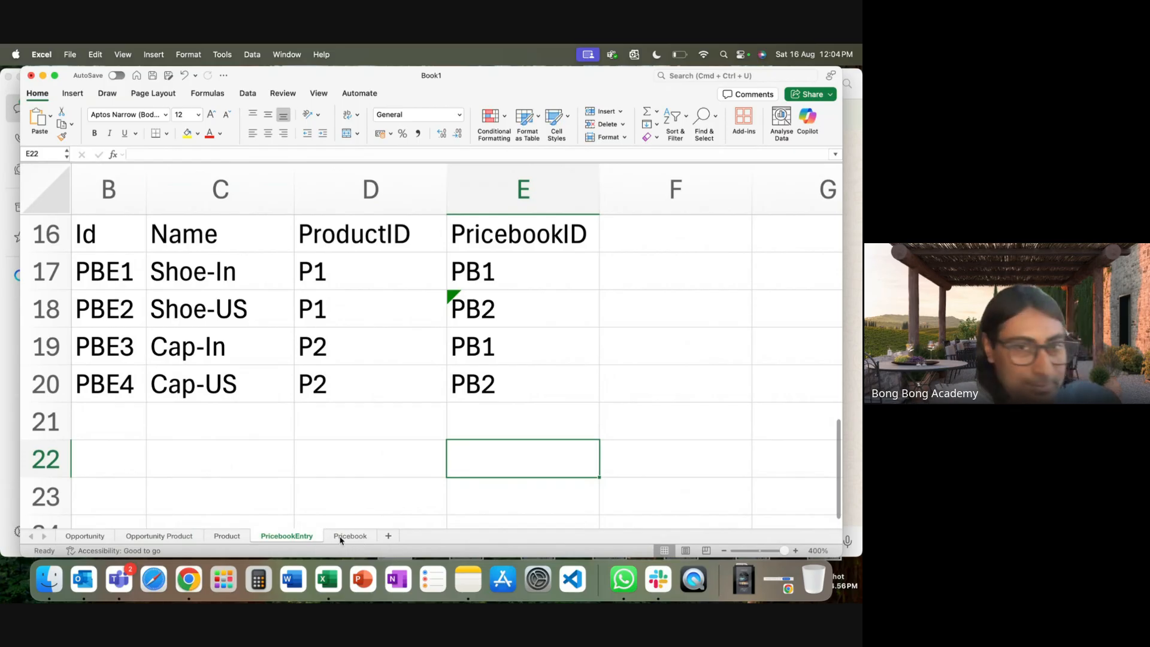
{"action": "left_click", "coordinate": [227, 538]}
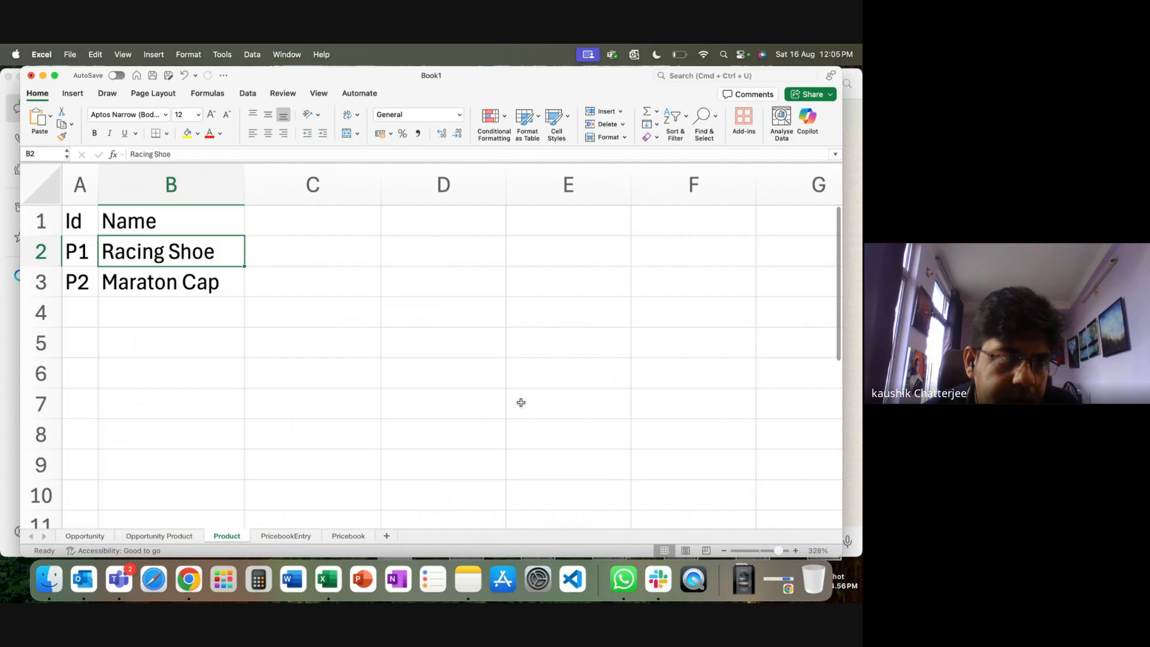
Enter a trial 'Price' header in cell C1 of the Product sheet.
{"action": "left_click", "coordinate": [328, 217]}
{"action": "type", "text": "P"}
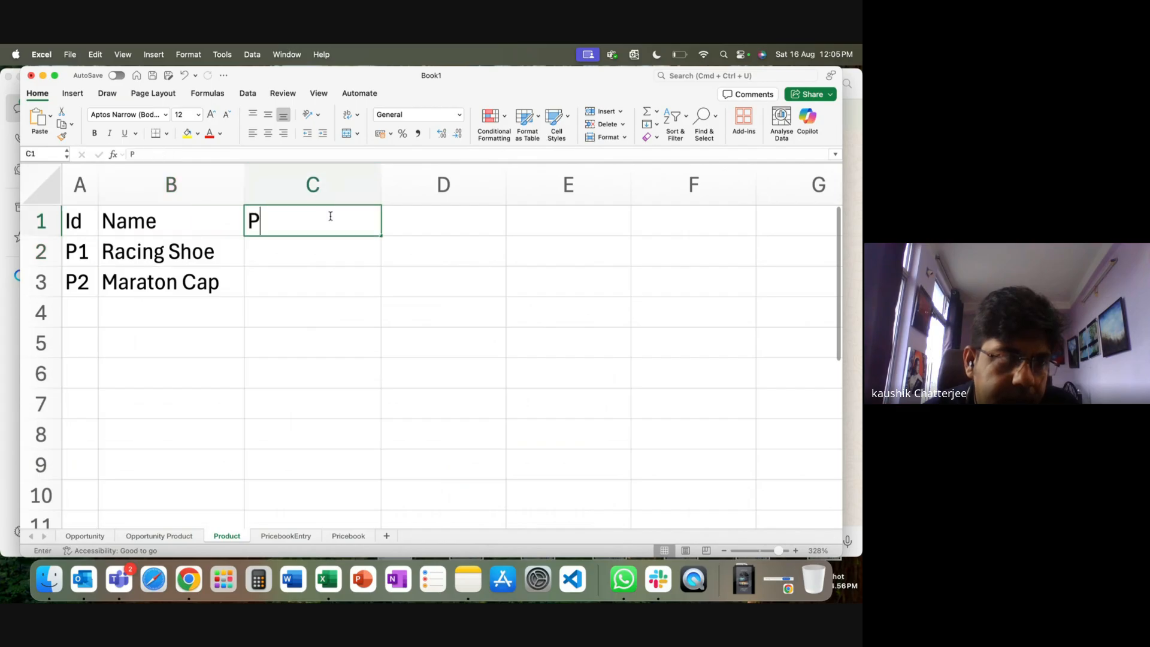
{"action": "type", "text": "rice"}
{"action": "left_click", "coordinate": [309, 254]}
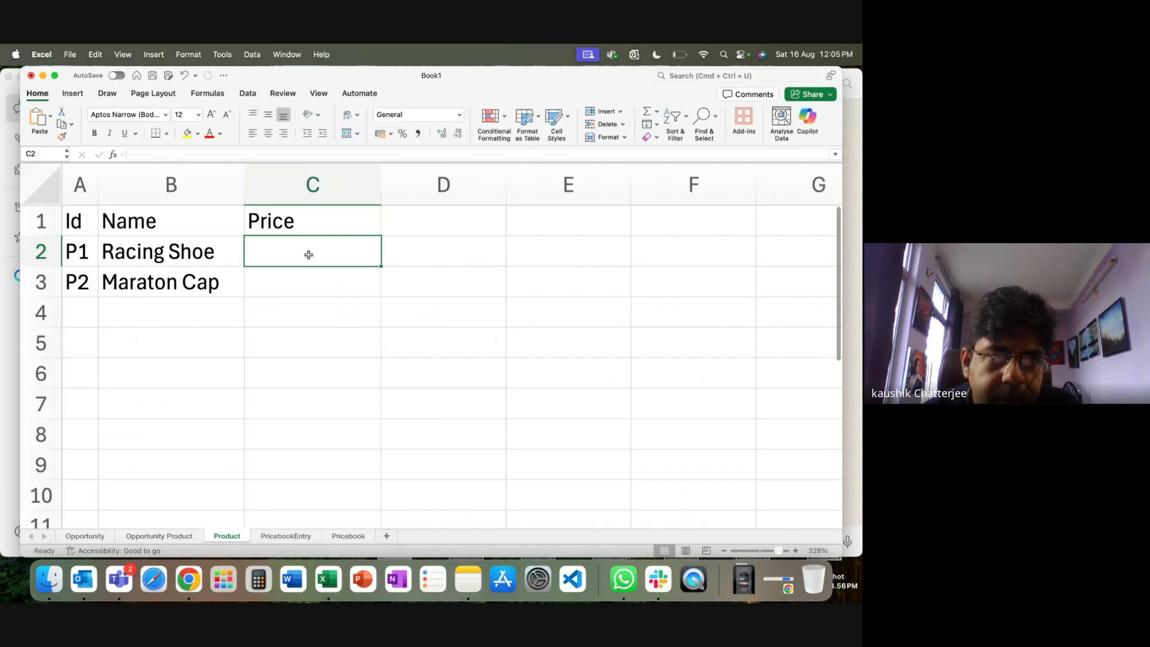
{"action": "left_click", "coordinate": [279, 224]}
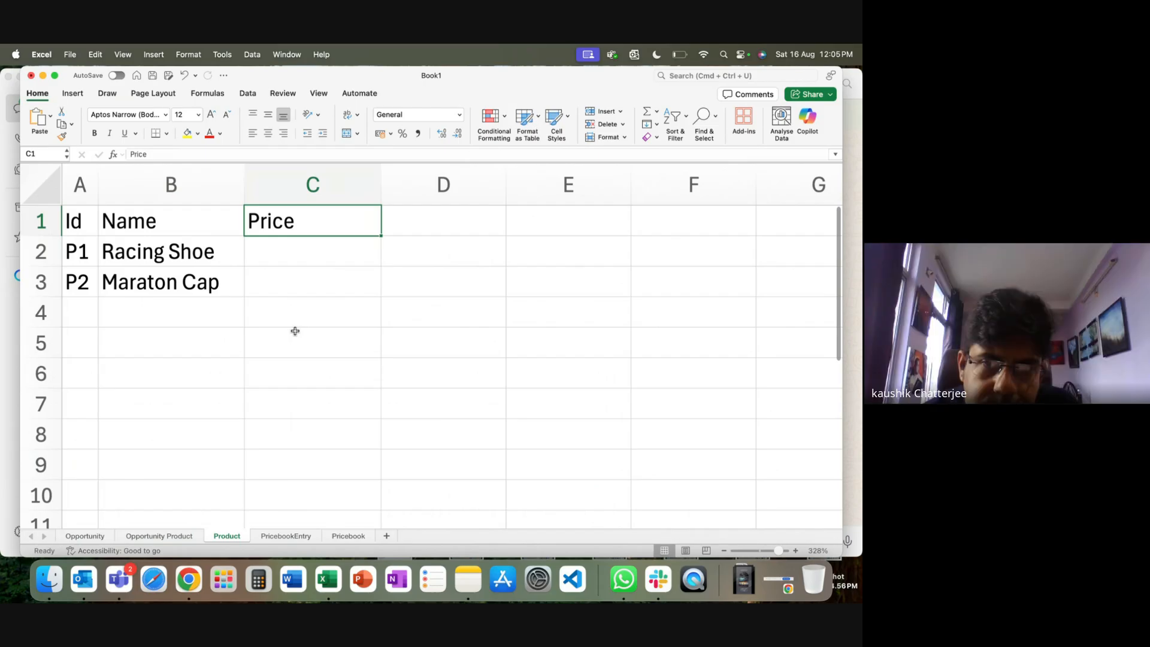
Clear cells C1:C3 on the Product sheet, then go to the Pricebook sheet.
{"action": "left_click", "coordinate": [184, 249]}
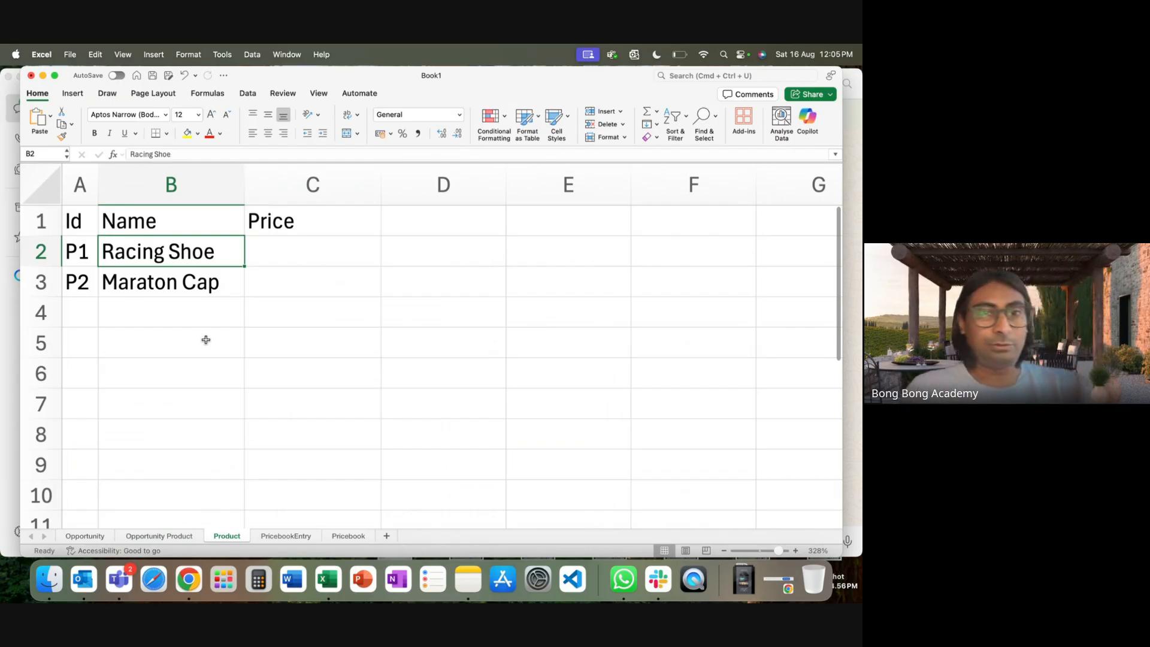
{"action": "left_click", "coordinate": [290, 273]}
{"action": "left_click", "coordinate": [286, 246]}
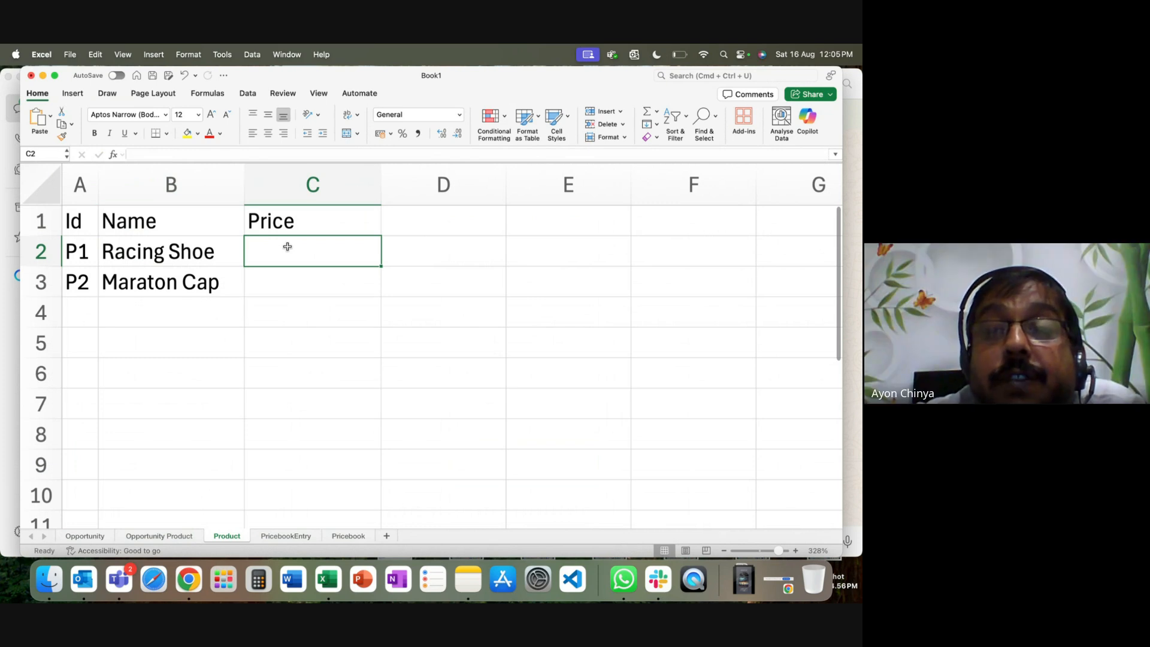
{"action": "left_click_drag", "start_coordinate": [303, 232], "coordinate": [303, 279]}
{"action": "key", "text": "Delete"}
{"action": "left_click", "coordinate": [349, 536]}
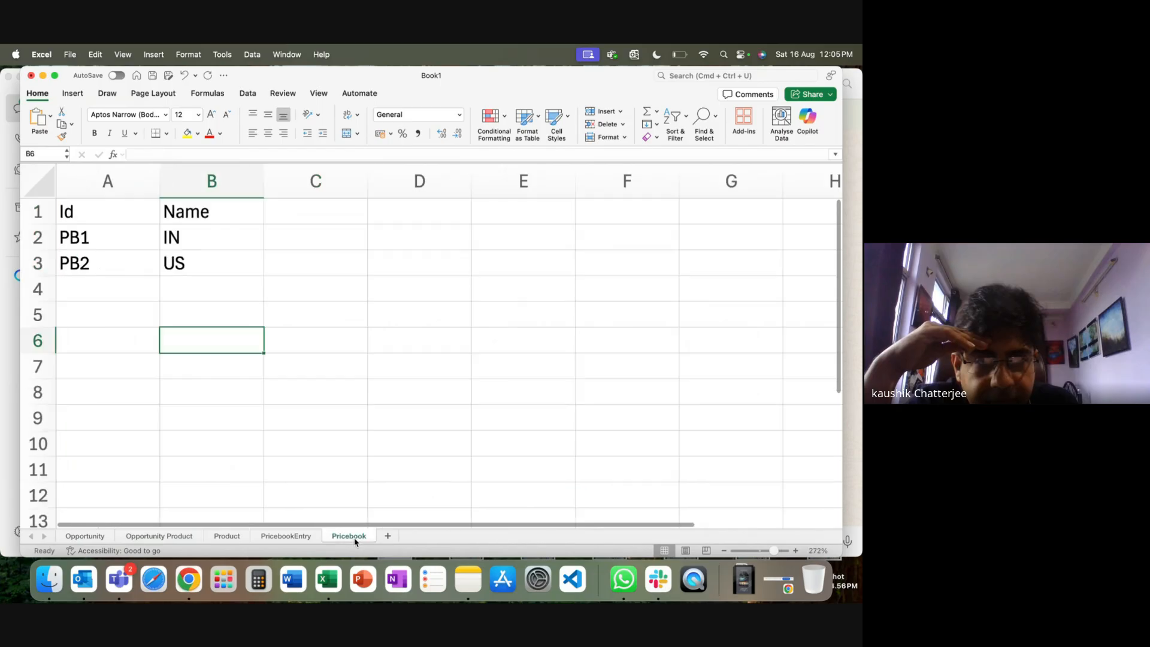
Enter the header 'Price' in cell C1 of the Pricebook sheet, beside Name.
{"action": "left_click", "coordinate": [351, 209]}
{"action": "type", "text": "Por"}
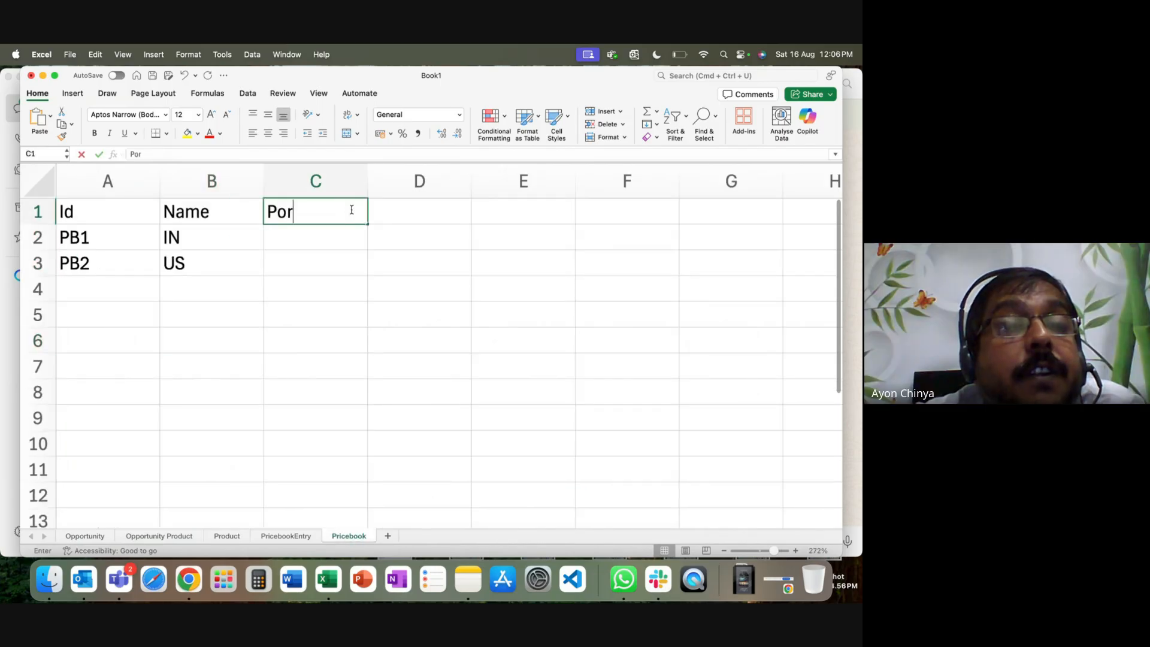
{"action": "key", "text": "BackSpace"}
{"action": "key", "text": "BackSpace"}
{"action": "type", "text": "roc"}
{"action": "key", "text": "BackSpace"}
{"action": "key", "text": "BackSpace"}
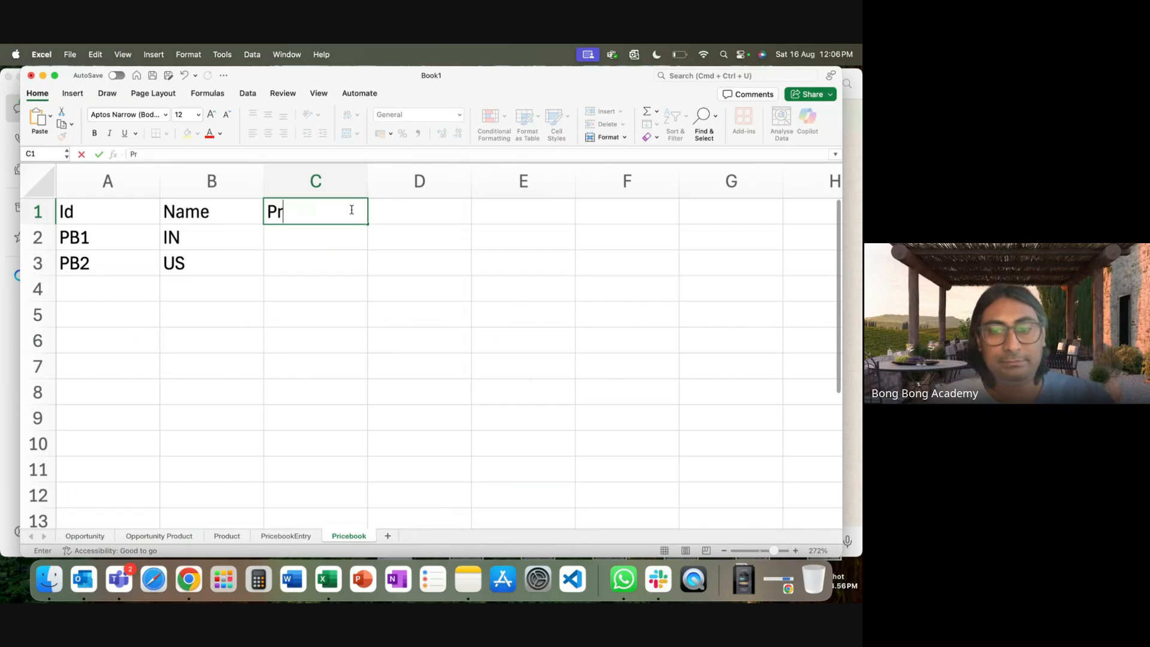
{"action": "type", "text": "ice"}
{"action": "left_click", "coordinate": [386, 355]}
{"action": "left_click", "coordinate": [306, 238]}
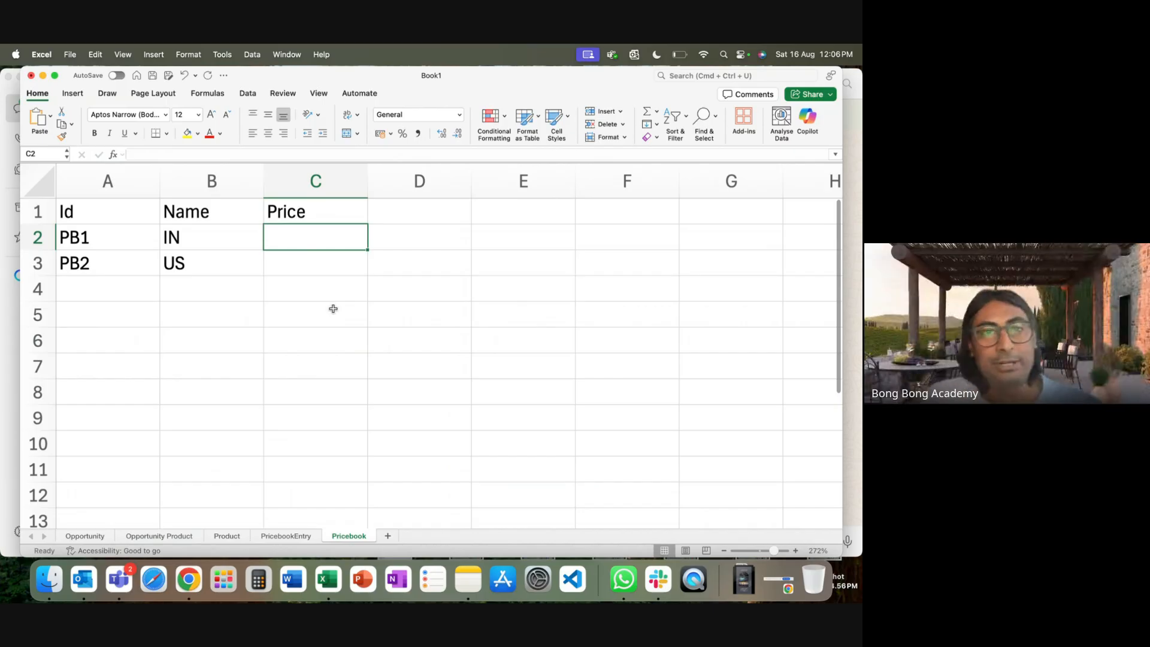
Delete the Price header from Pricebook cell C1, then go to the PricebookEntry sheet.
{"action": "left_click", "coordinate": [319, 213]}
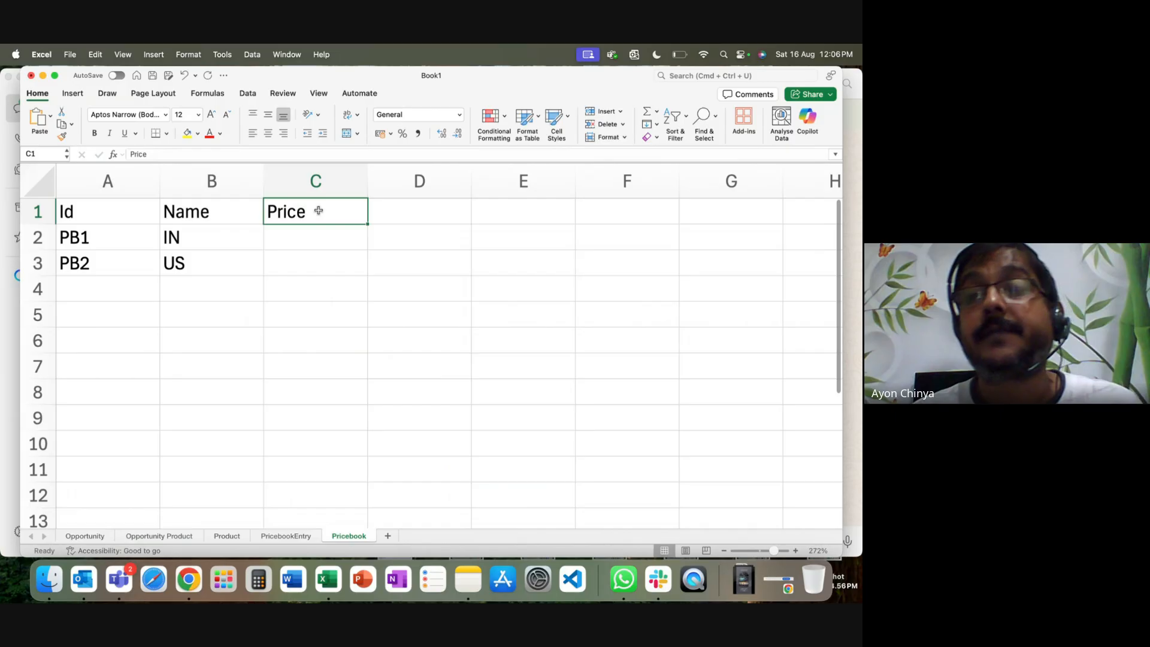
{"action": "key", "text": "Delete"}
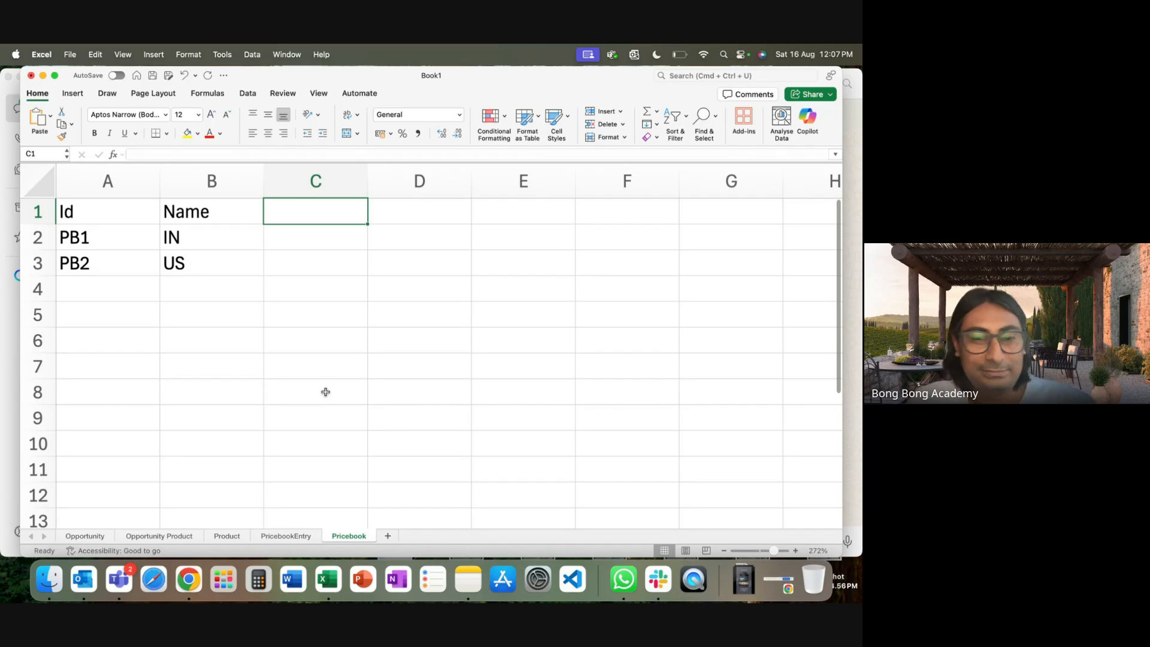
{"action": "left_click", "coordinate": [227, 535]}
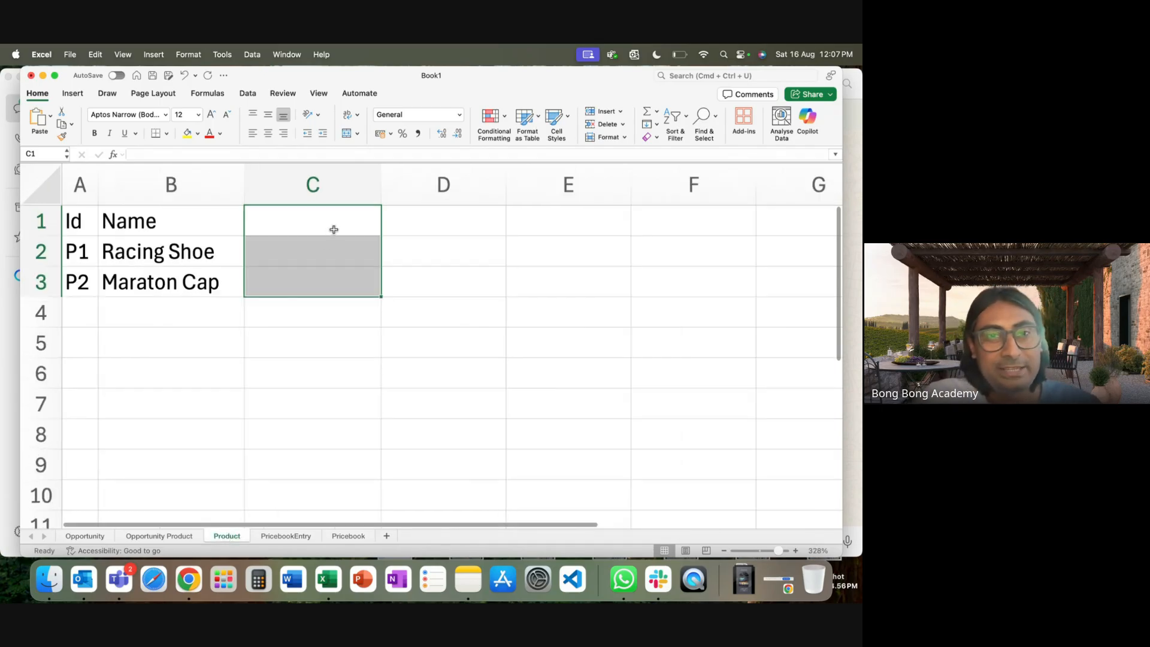
{"action": "left_click", "coordinate": [321, 225]}
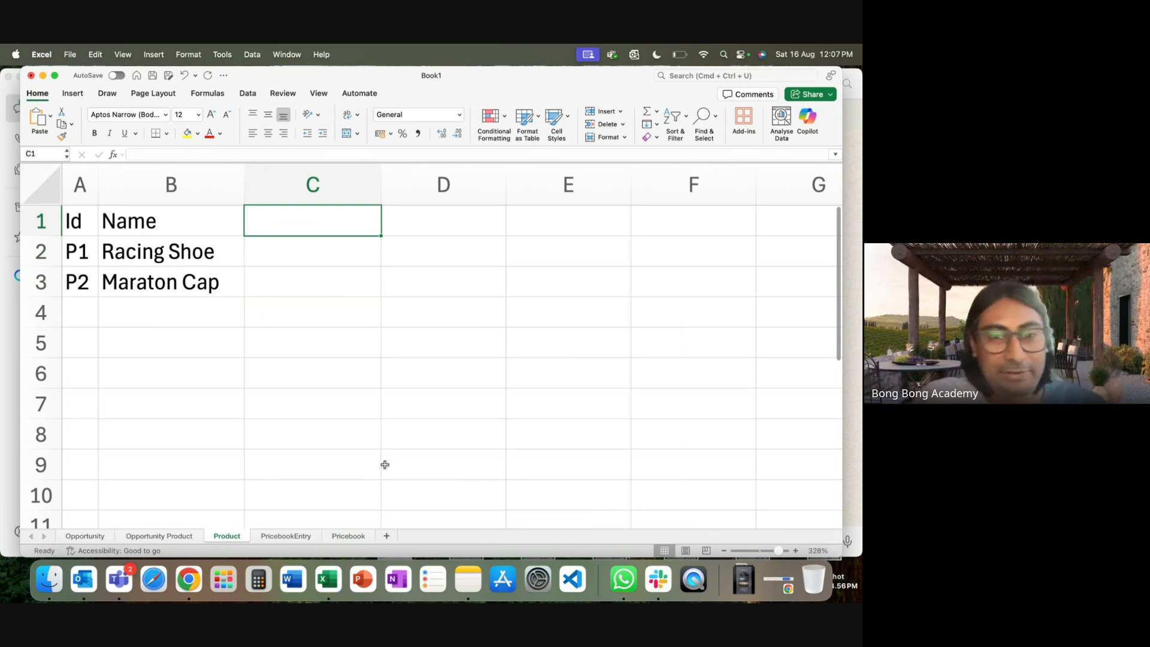
{"action": "left_click", "coordinate": [348, 537]}
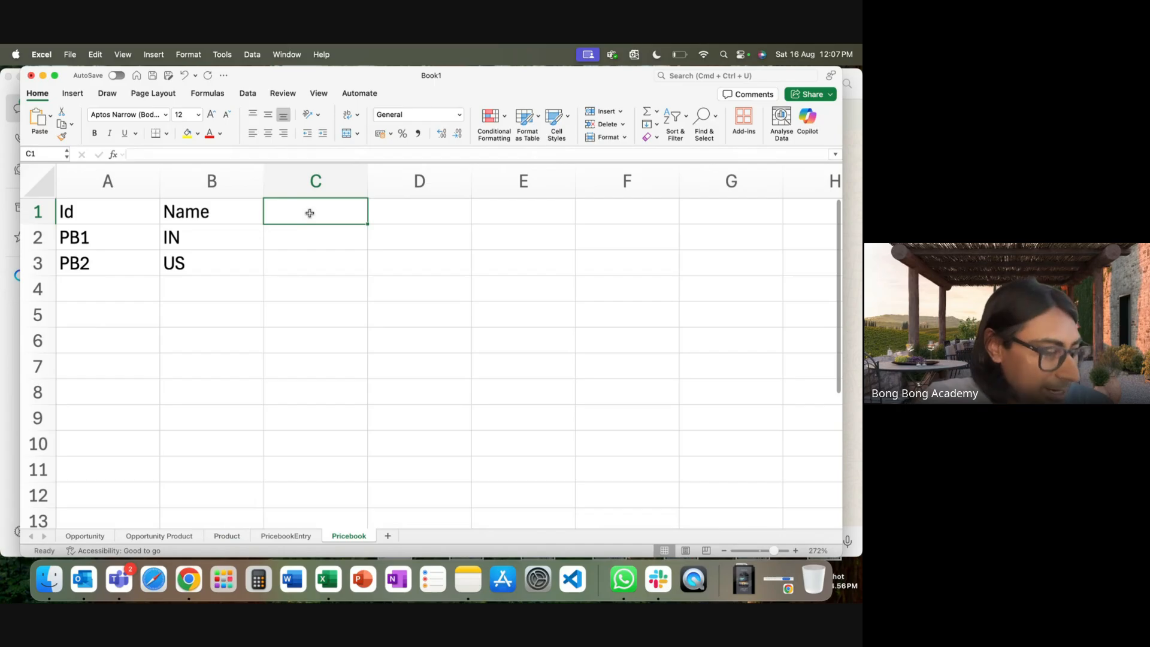
{"action": "left_click", "coordinate": [286, 536]}
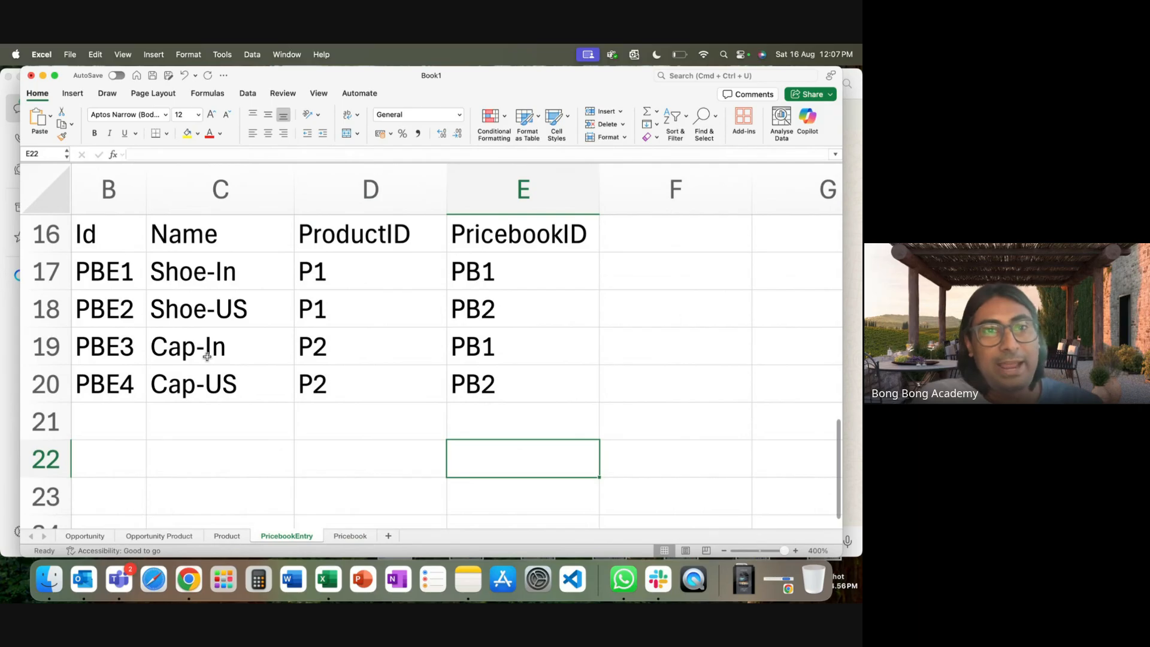
Add a 'Price' header in F16 beside PricebookID on the PricebookEntry sheet.
{"action": "left_click", "coordinate": [192, 287]}
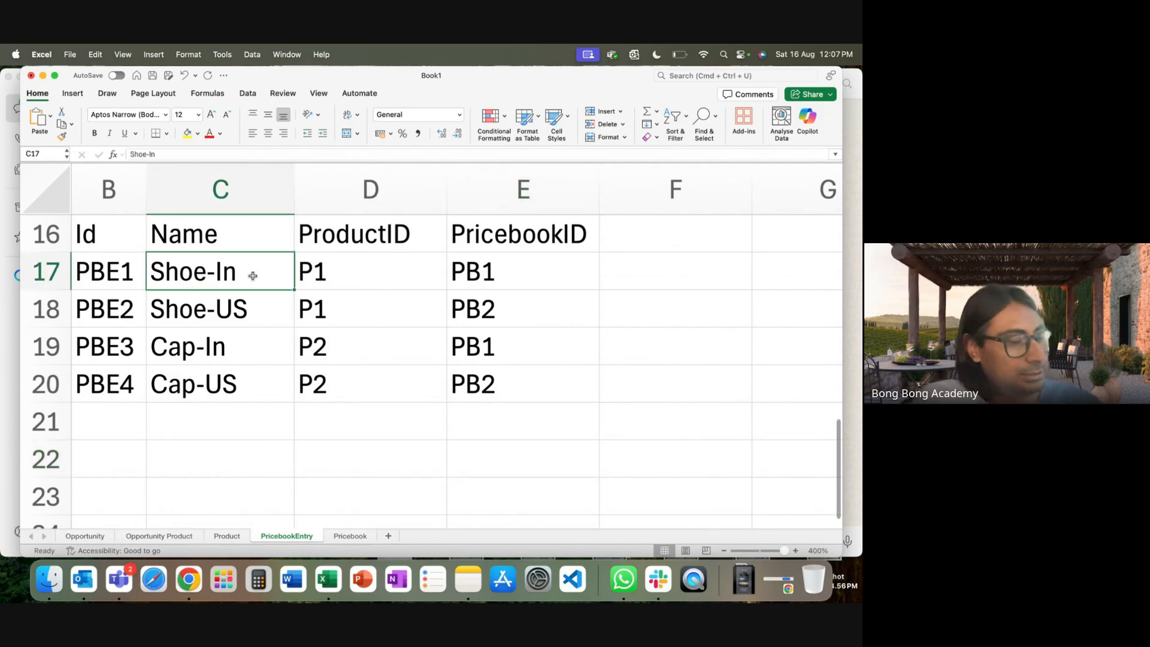
{"action": "left_click", "coordinate": [646, 239]}
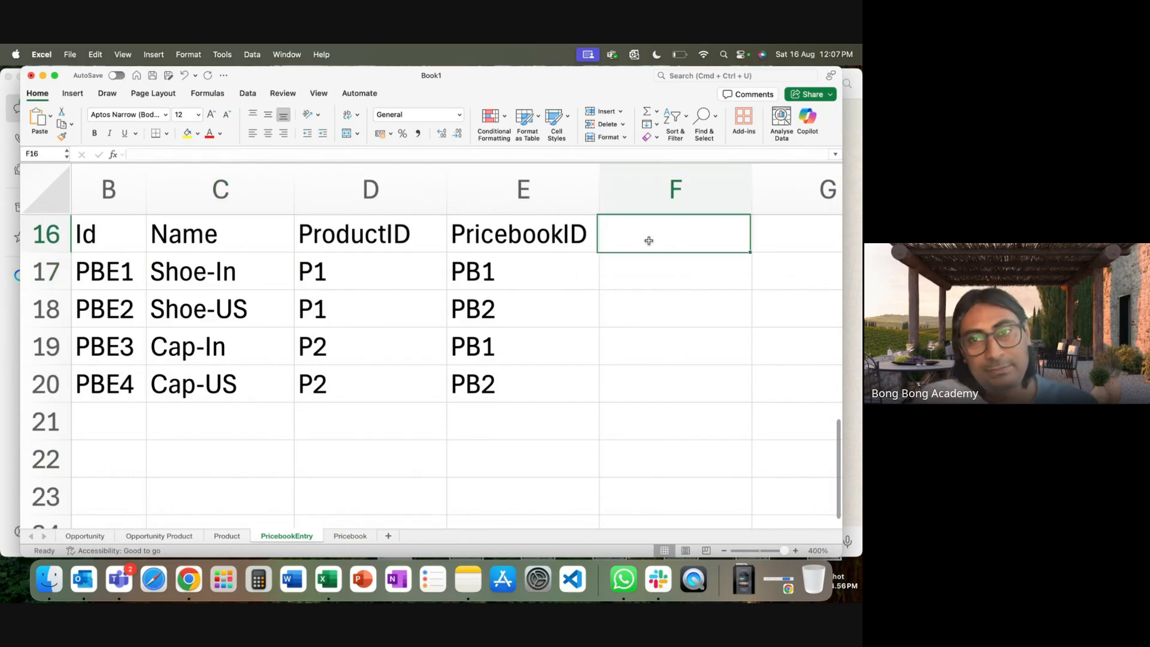
{"action": "type", "text": "Price"}
{"action": "key", "text": "Return"}
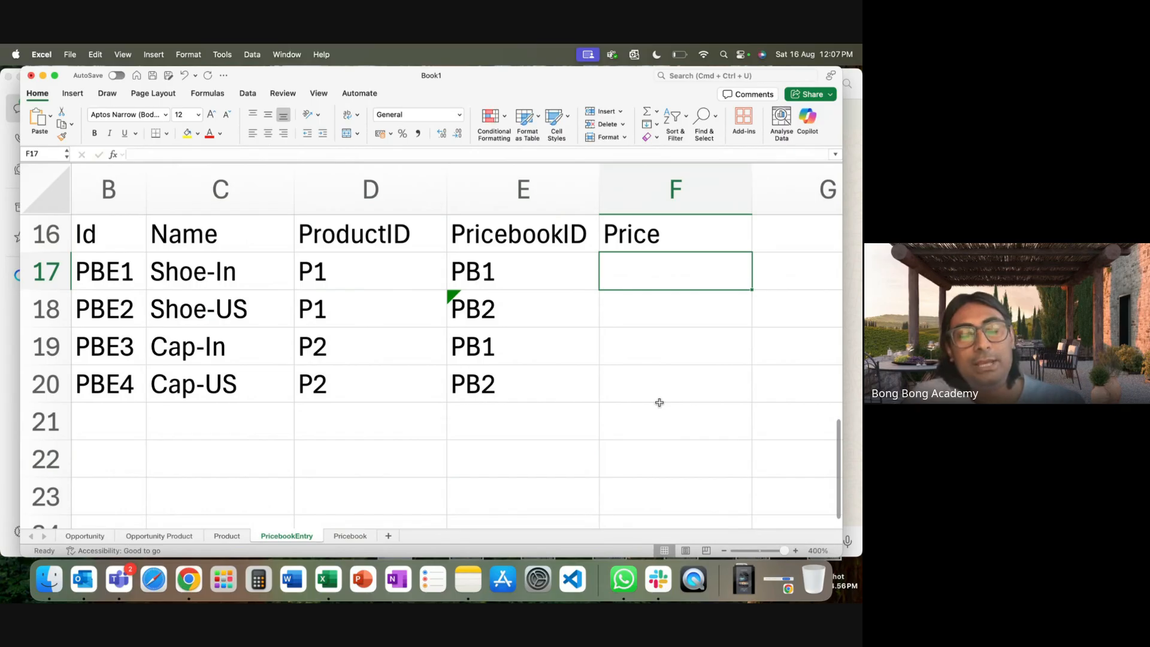
Enter prices 2000 INR, 200 USD, 3000 INR and 300 USD in F17:F20.
{"action": "type", "text": "2000"}
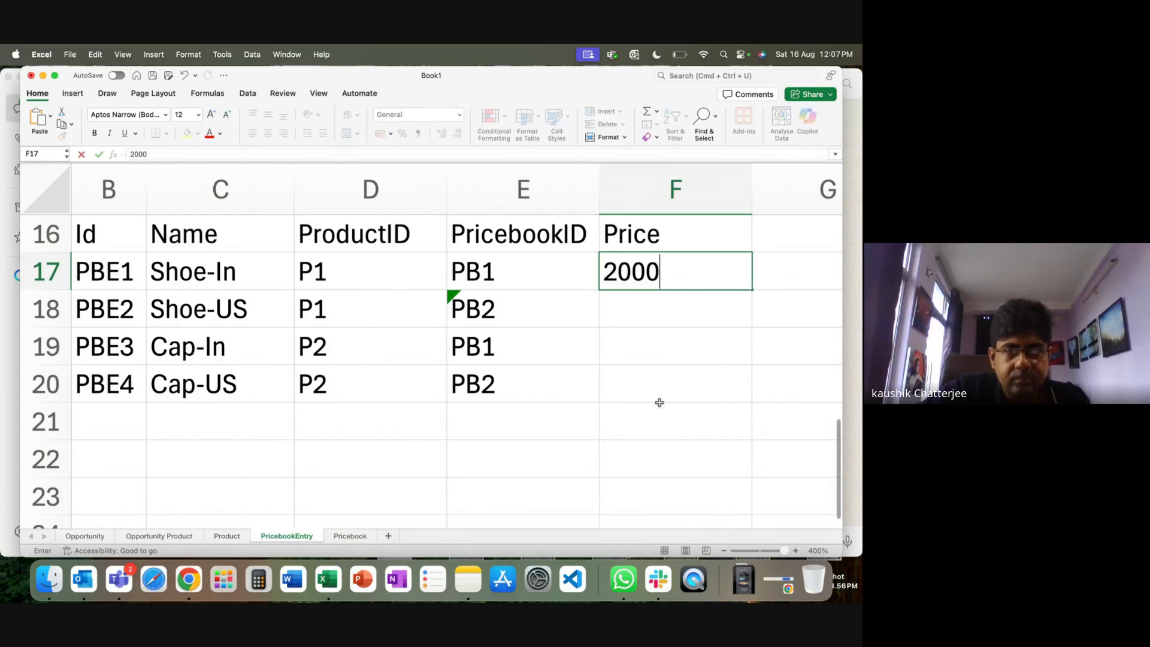
{"action": "type", "text": " Rs"}
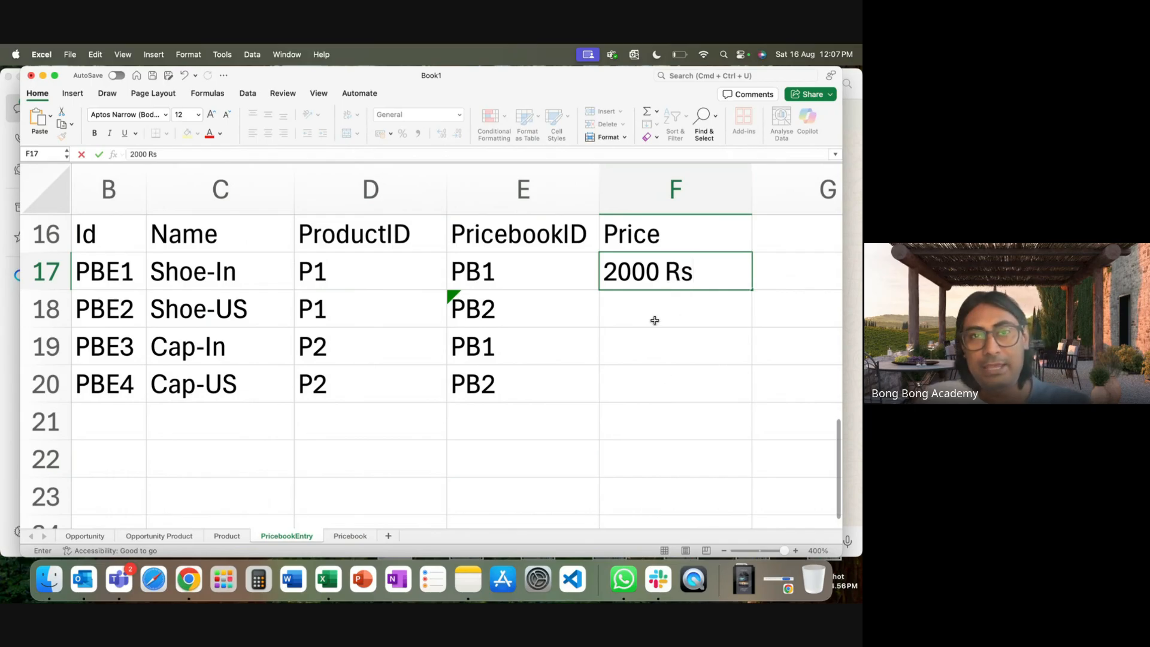
{"action": "key", "text": "Return"}
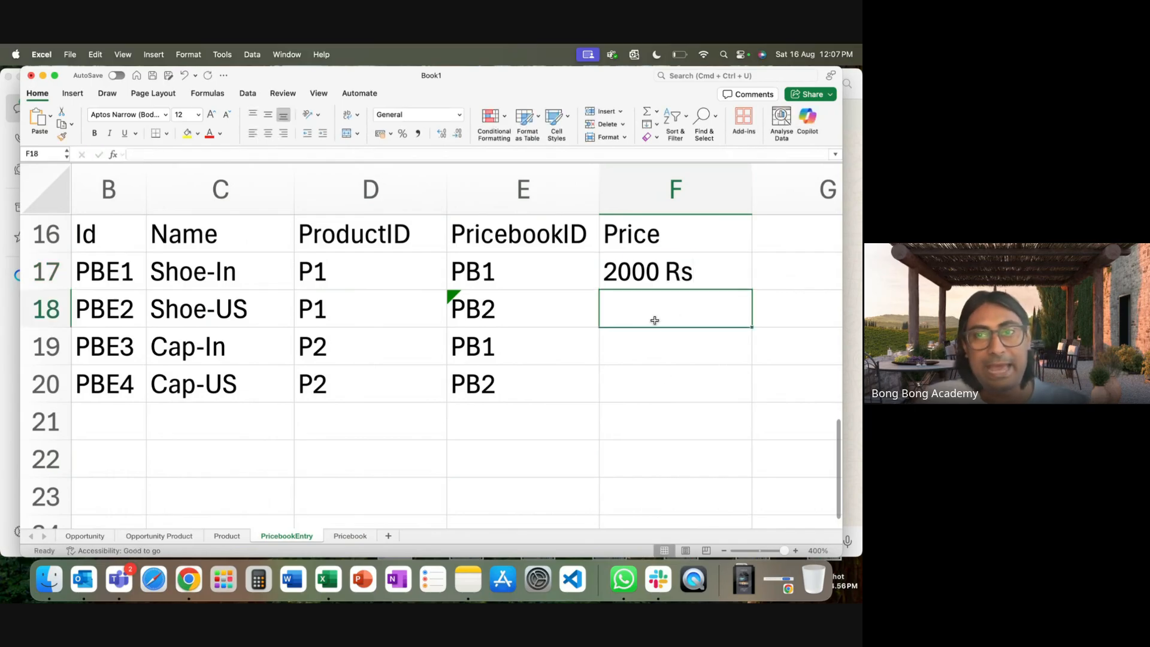
{"action": "type", "text": "200 USD"}
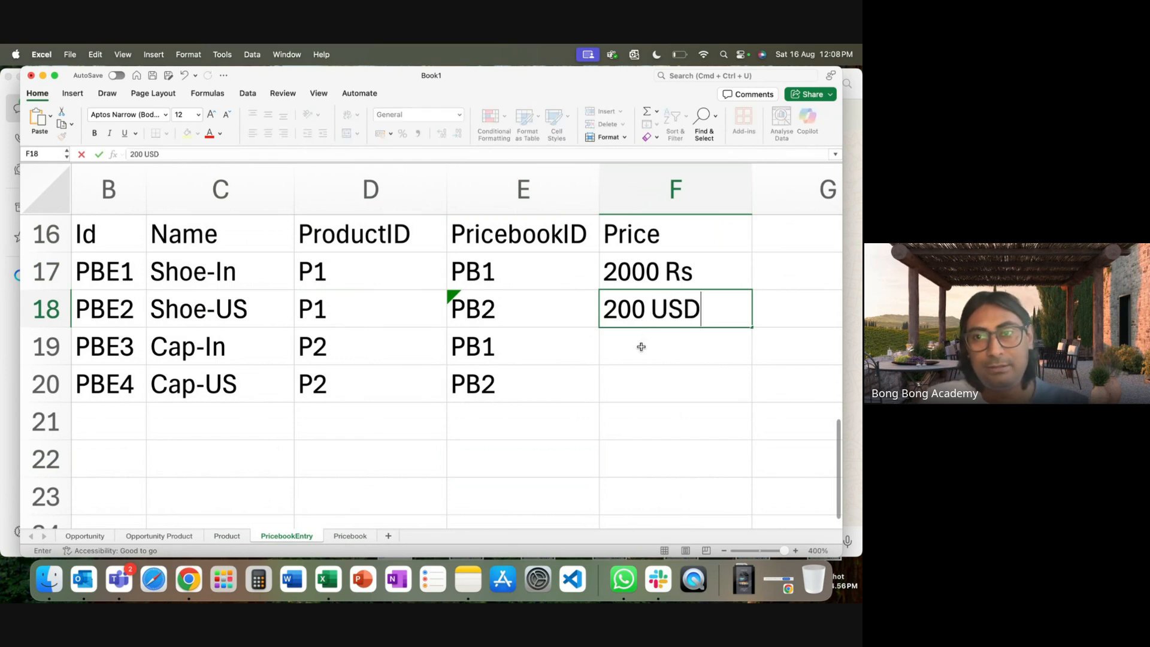
{"action": "left_click", "coordinate": [675, 273]}
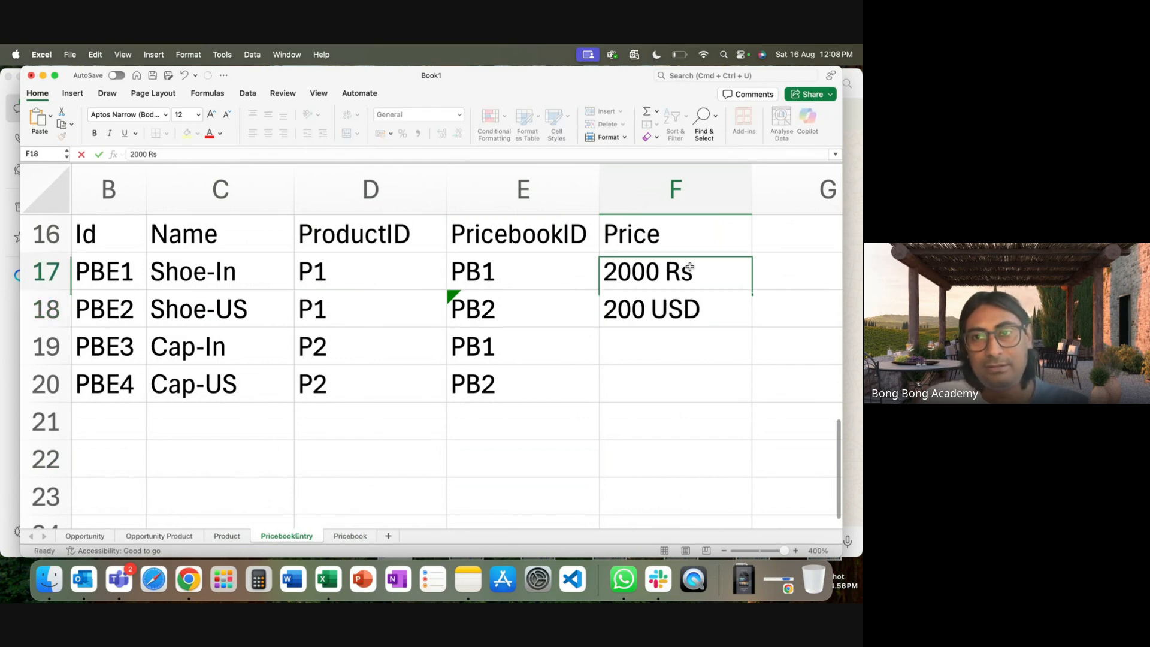
{"action": "double_click", "coordinate": [675, 271]}
{"action": "double_click", "coordinate": [675, 270]}
{"action": "type", "text": "INR"}
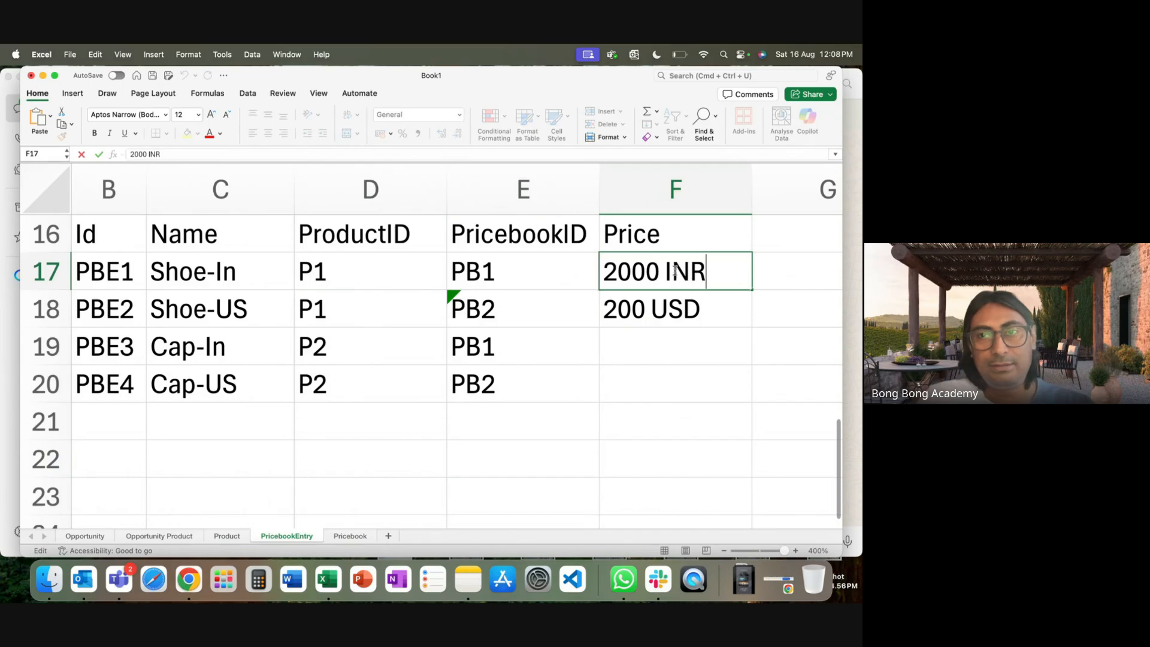
{"action": "left_click", "coordinate": [659, 360]}
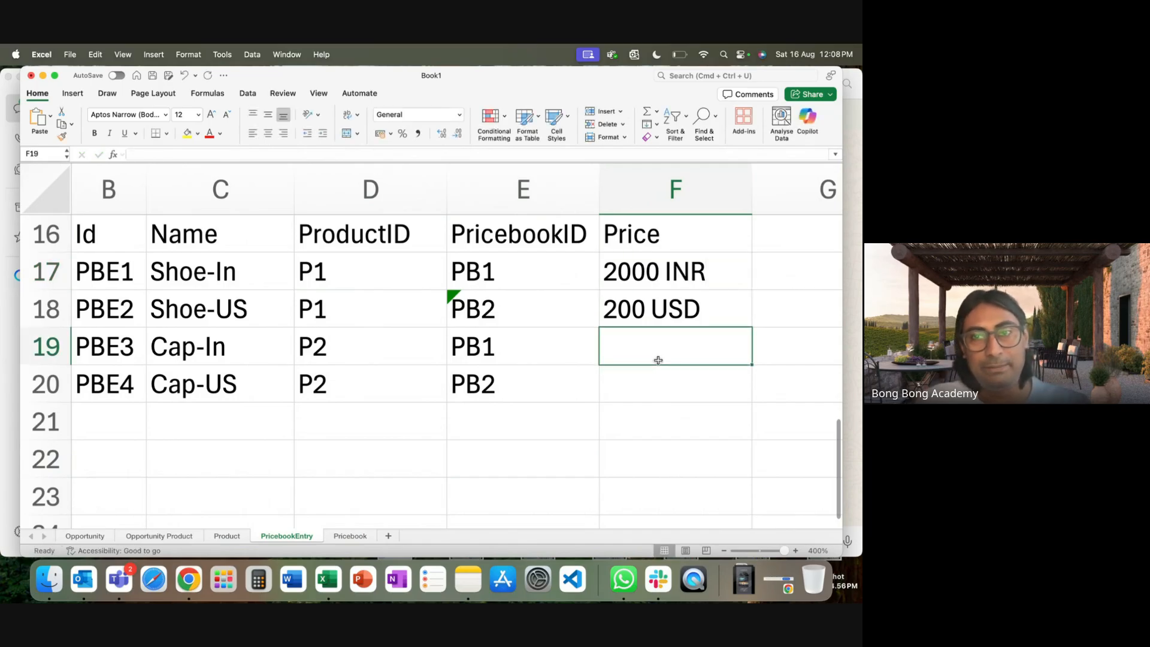
{"action": "type", "text": "3000 "}
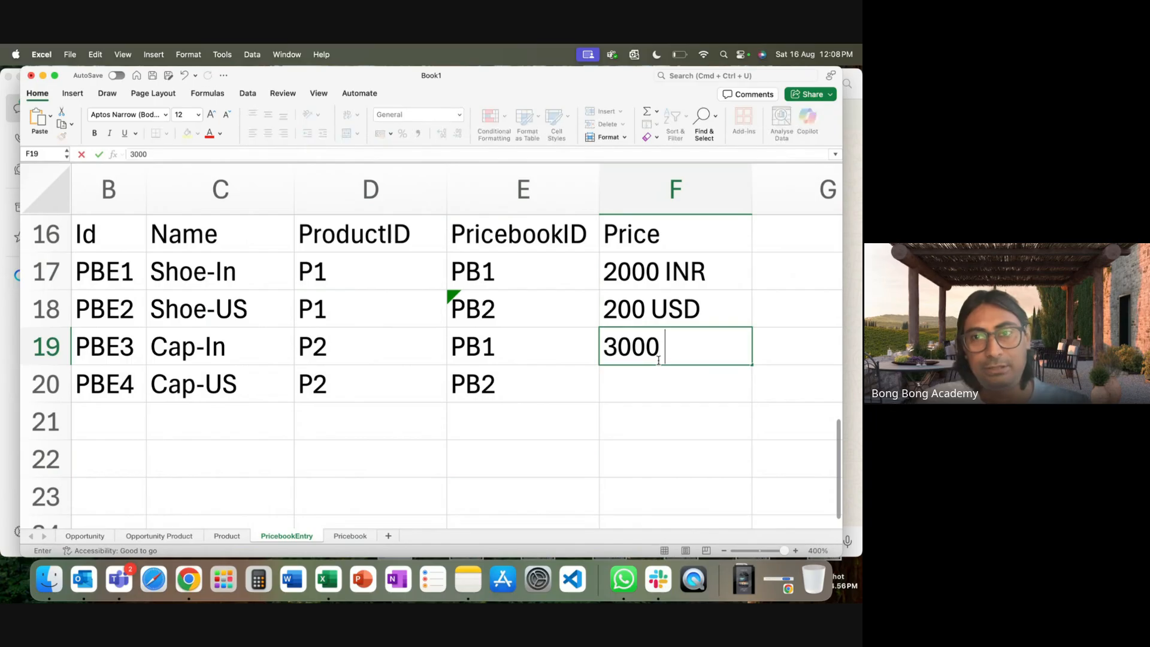
{"action": "type", "text": "INR"}
{"action": "left_click", "coordinate": [659, 382]}
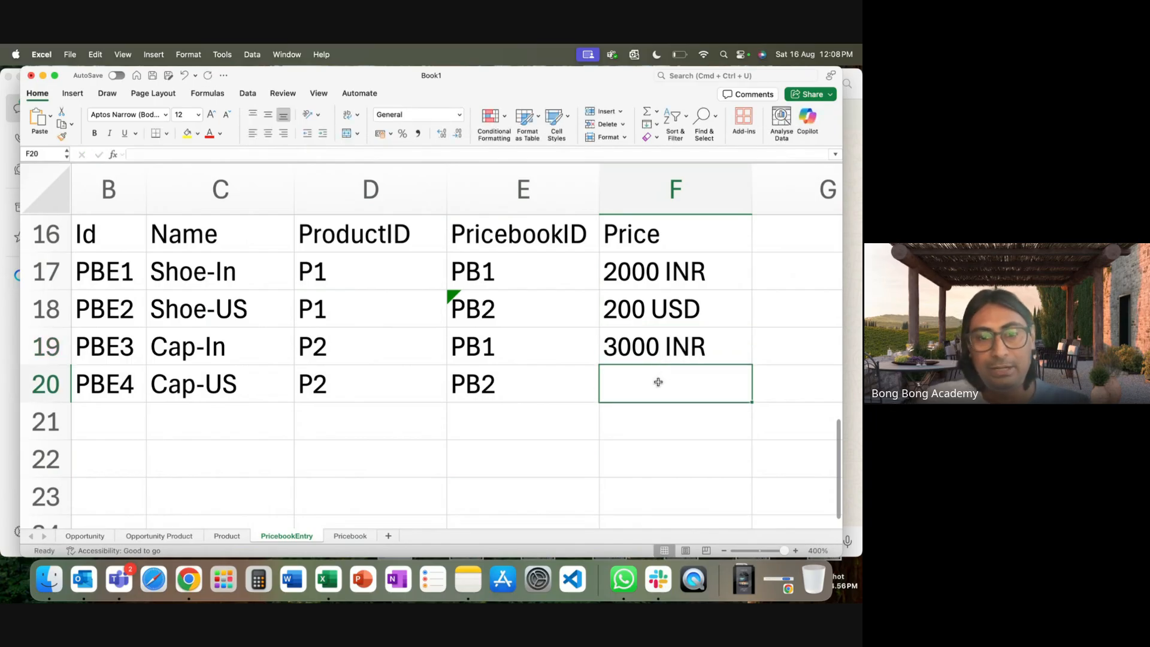
{"action": "type", "text": "300 USD"}
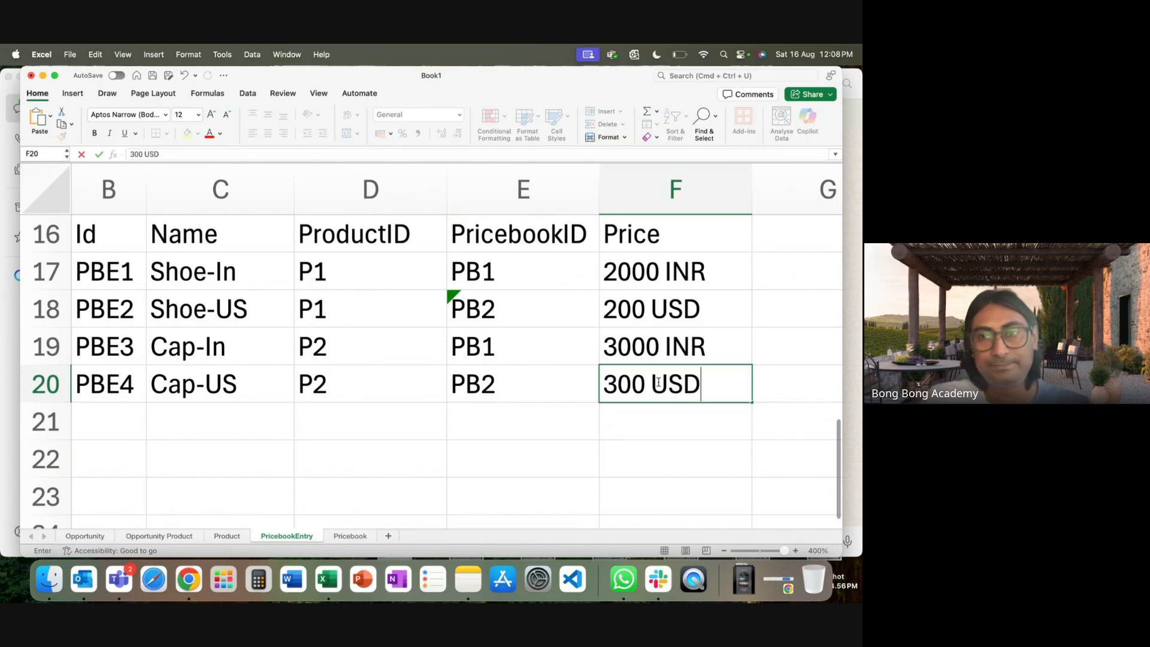
{"action": "left_click", "coordinate": [655, 422]}
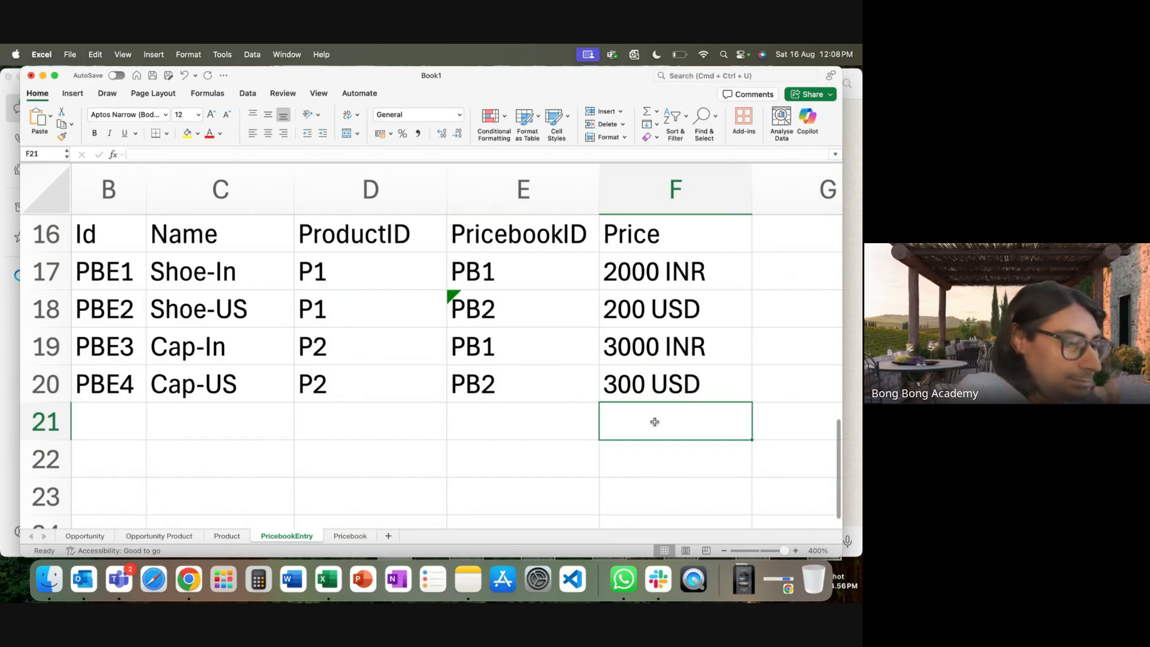
Rename the header to 'Price (Currency)' and autofit the column width.
{"action": "double_click", "coordinate": [691, 232]}
{"action": "type", "text": "(Cus"}
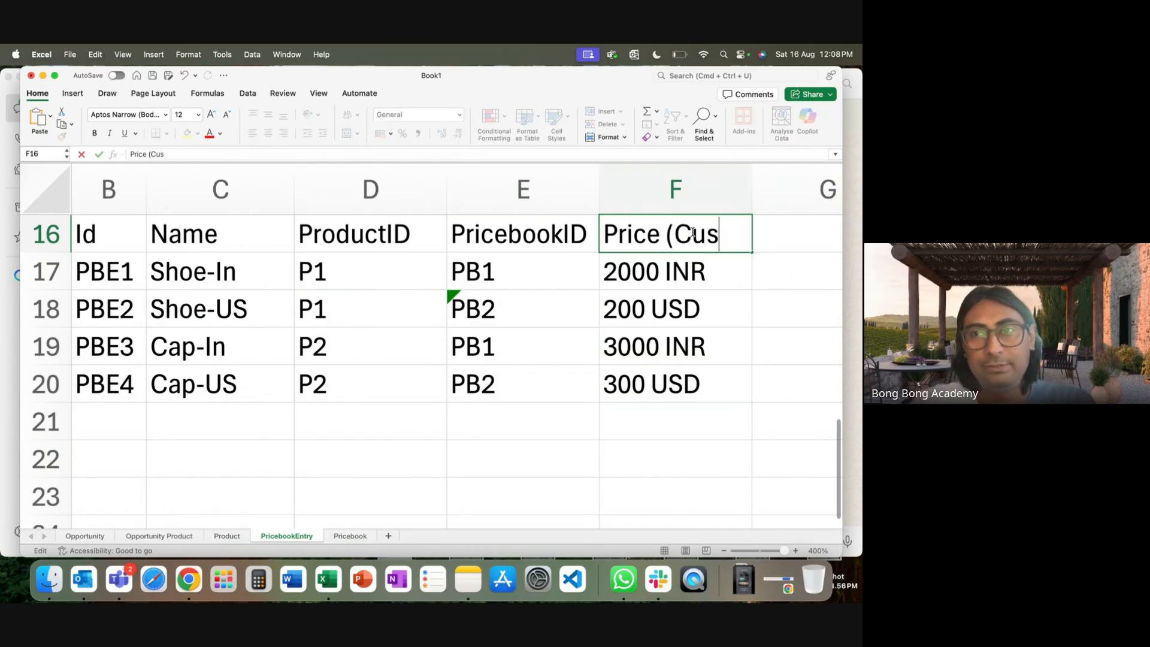
{"action": "key", "text": "BackSpace"}
{"action": "type", "text": "t"}
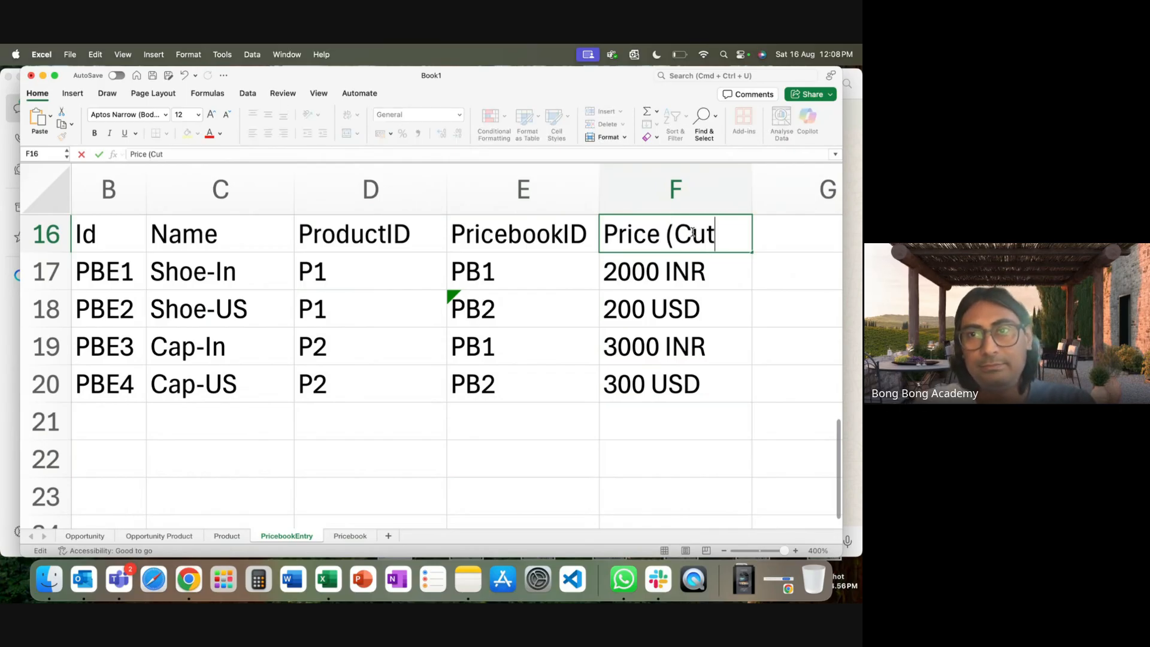
{"action": "key", "text": "BackSpace"}
{"action": "type", "text": "rrency)"}
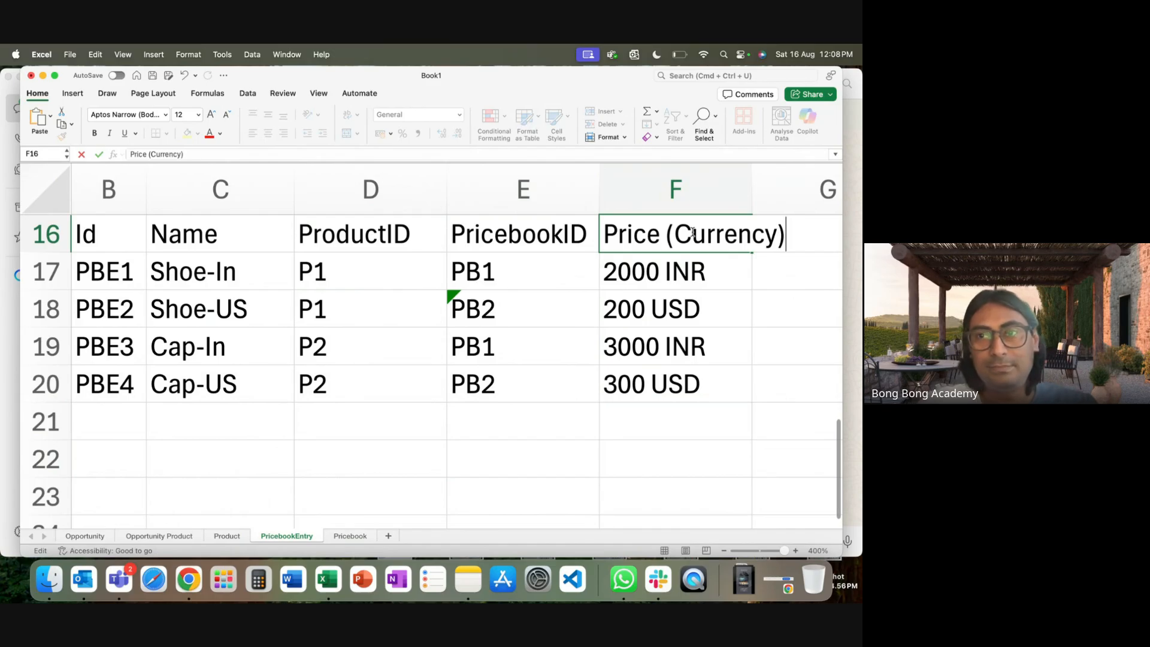
{"action": "left_click", "coordinate": [767, 186]}
{"action": "double_click", "coordinate": [753, 186]}
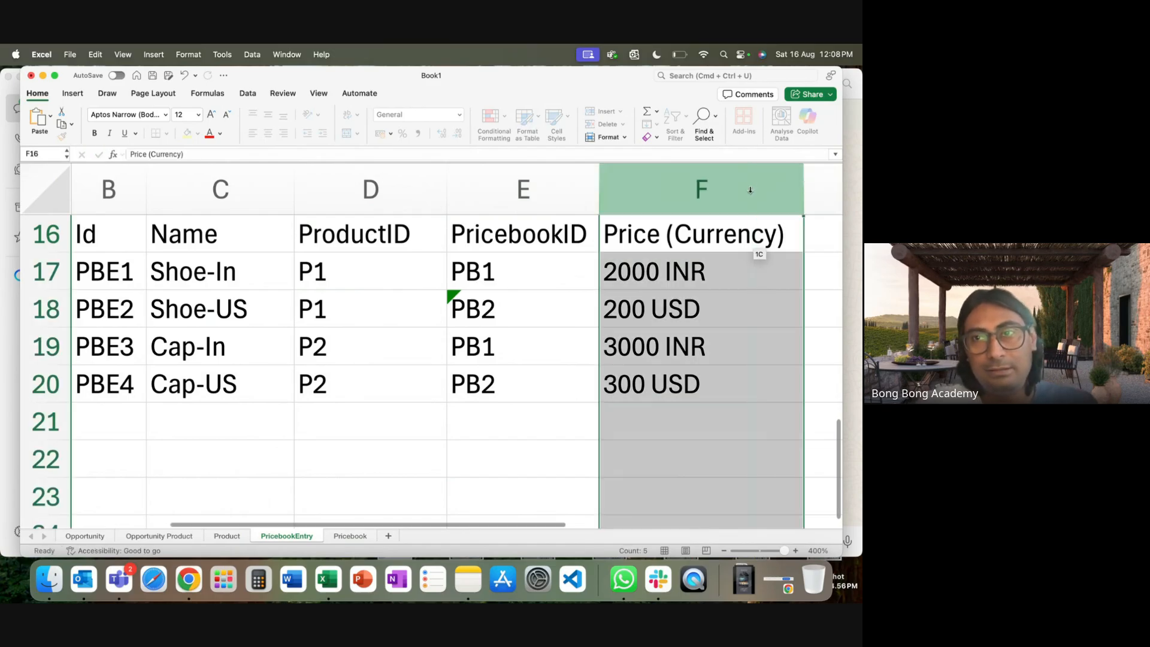
{"action": "left_click", "coordinate": [665, 443]}
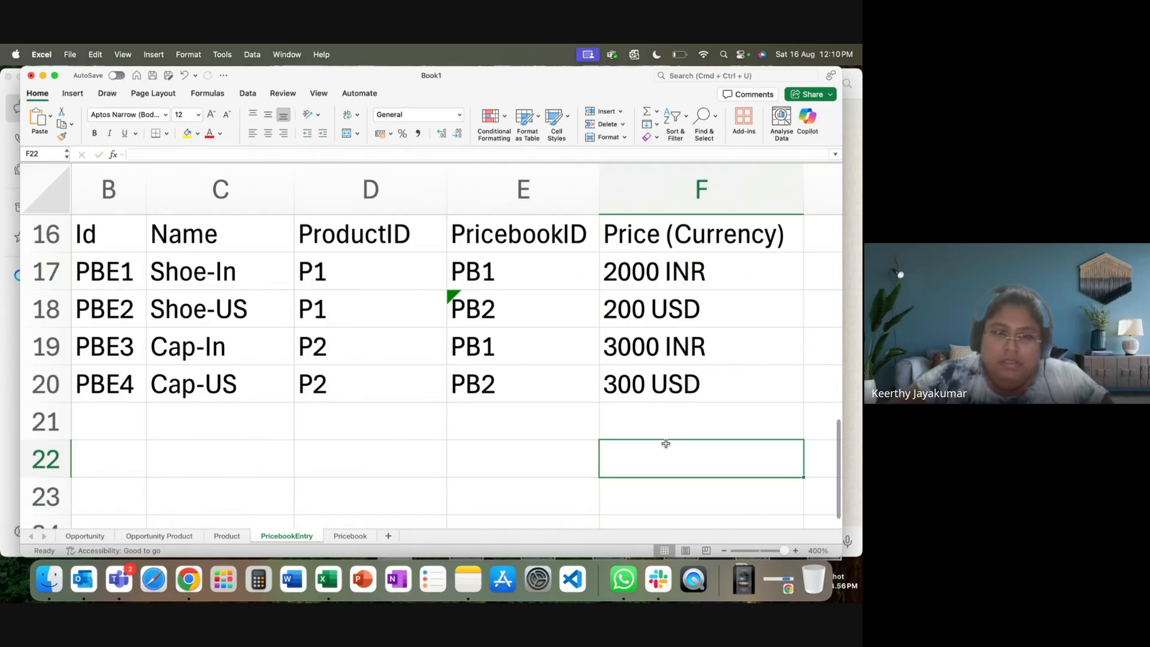
Add a 'Quantity' header in D9 after AccountId on the Opportunity sheet, then view Product.
{"action": "left_click", "coordinate": [85, 536]}
{"action": "left_click", "coordinate": [352, 215]}
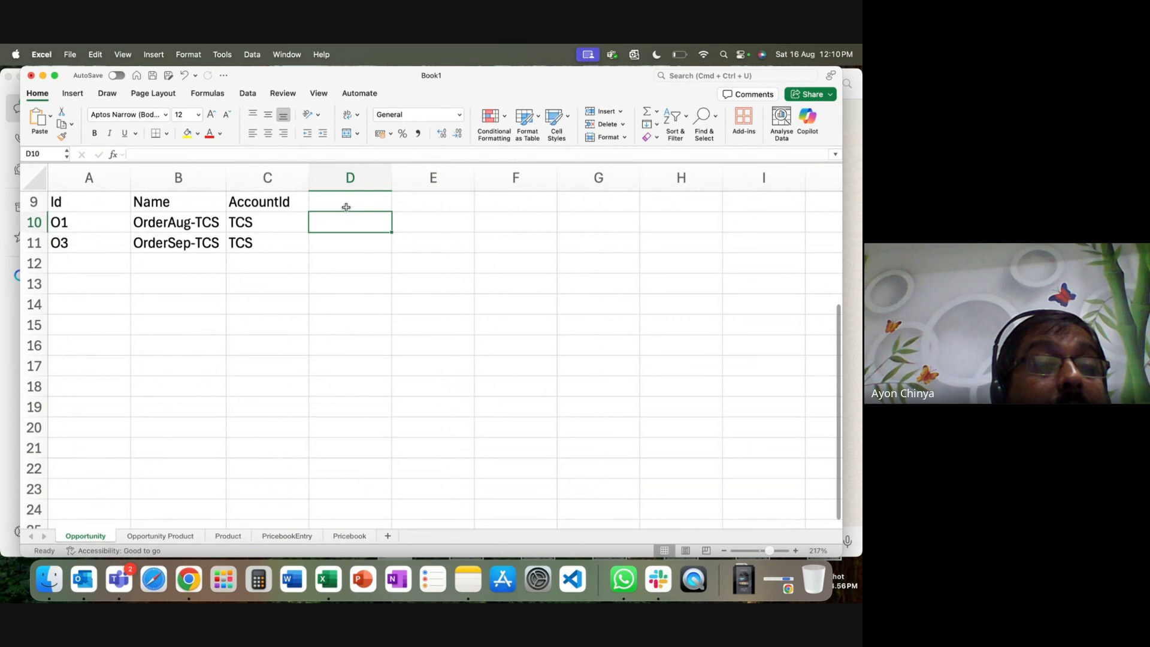
{"action": "left_click", "coordinate": [343, 204]}
{"action": "type", "text": "Quantir"}
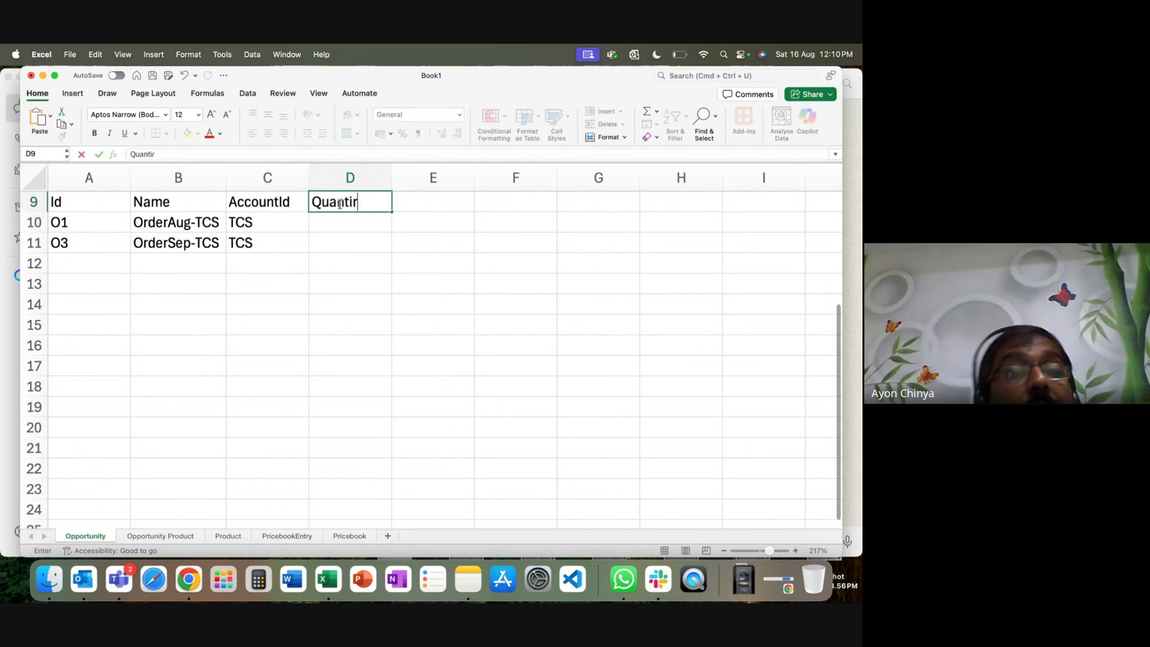
{"action": "type", "text": "y"}
{"action": "key", "text": "BackSpace"}
{"action": "key", "text": "BackSpace"}
{"action": "type", "text": "ty"}
{"action": "left_click", "coordinate": [390, 274]}
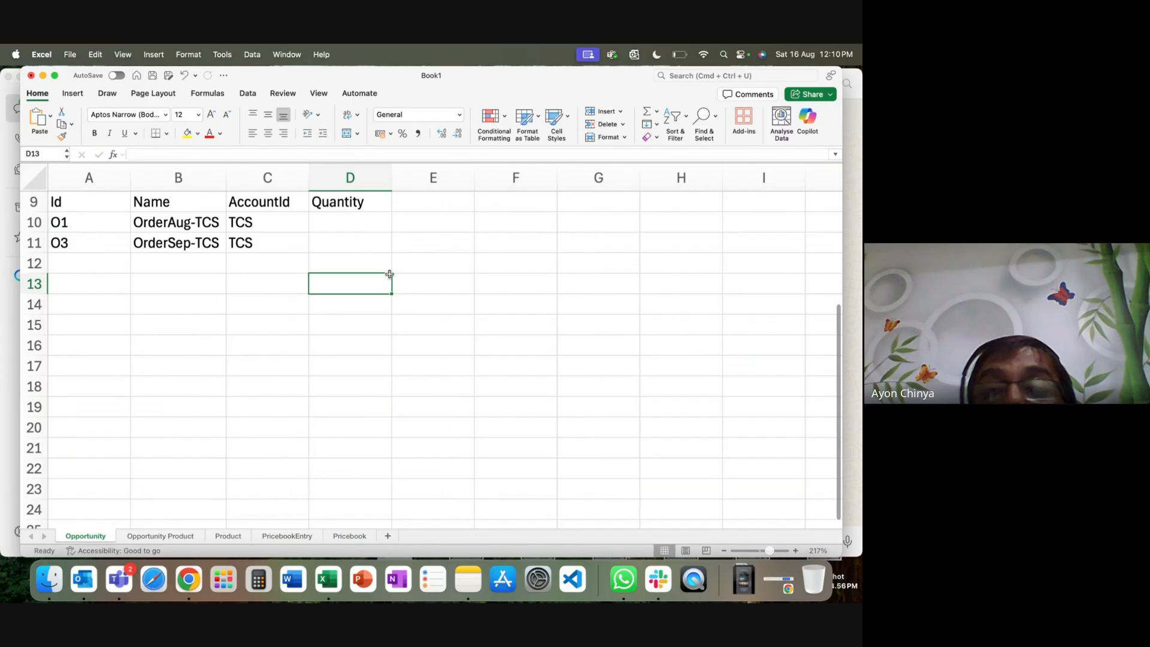
{"action": "left_click", "coordinate": [228, 536]}
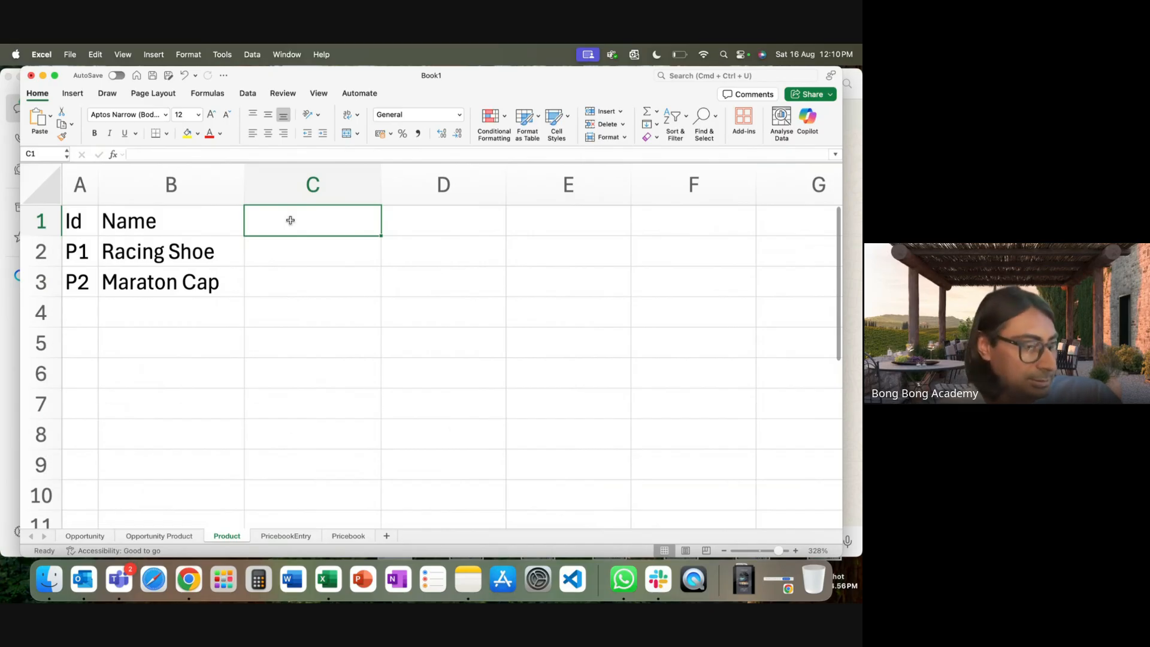
Add a 'Quantity' header in E10 after ProductID on the Opportunity Product sheet.
{"action": "left_click", "coordinate": [159, 536]}
{"action": "left_click", "coordinate": [316, 309]}
{"action": "left_click", "coordinate": [421, 201]}
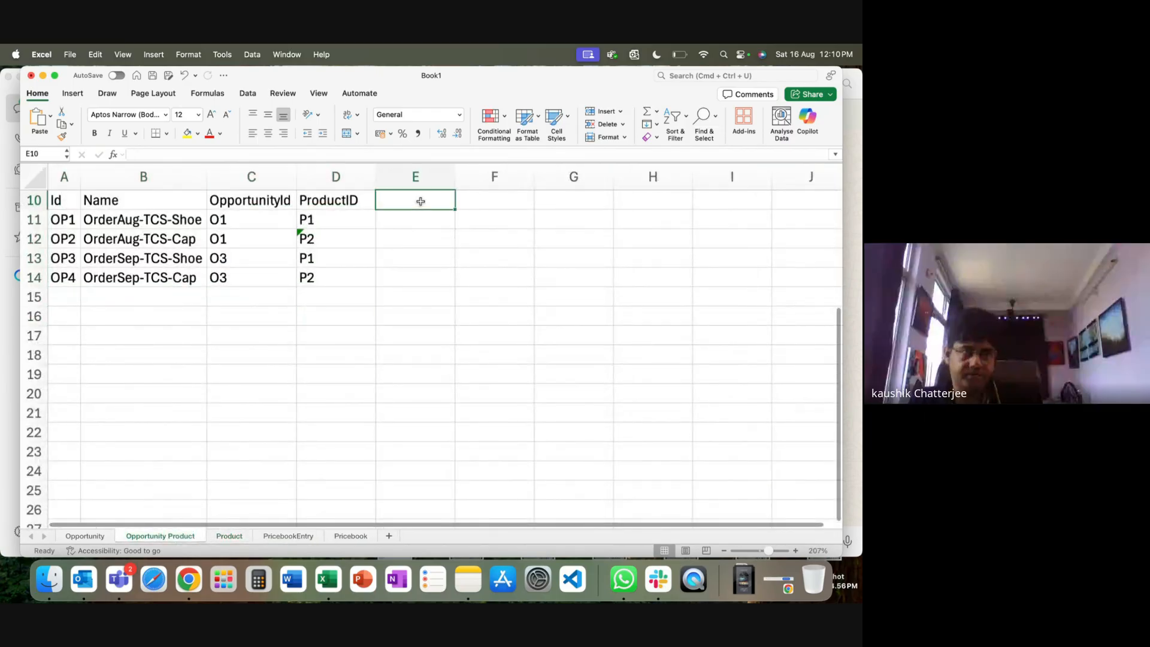
{"action": "type", "text": "Quantuty"}
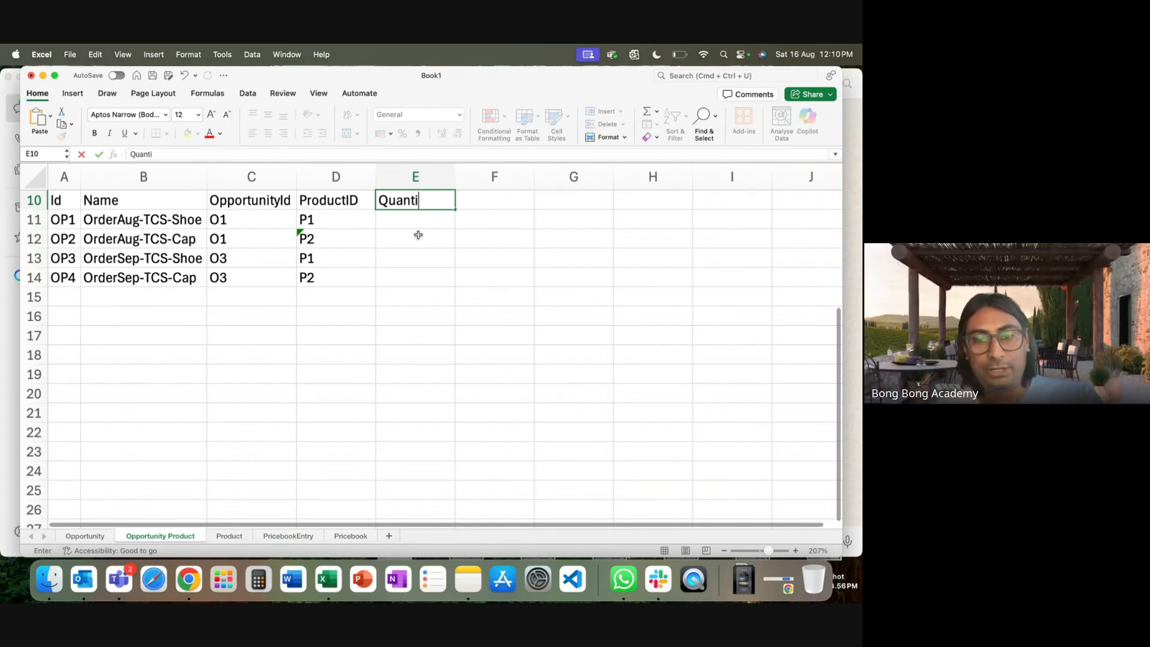
{"action": "type", "text": "ty"}
{"action": "key", "text": "Return"}
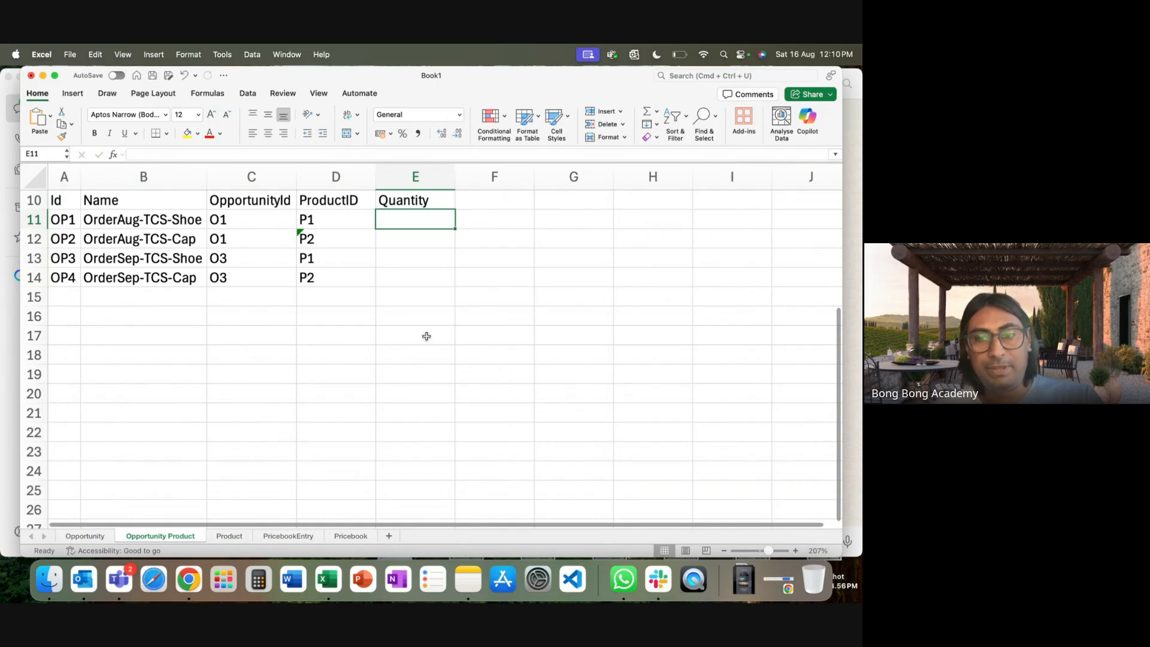
Enter quantities 100, 200, 300 and 400 in E11:E14 for OP1–OP4.
{"action": "type", "text": "100"}
{"action": "key", "text": "Return"}
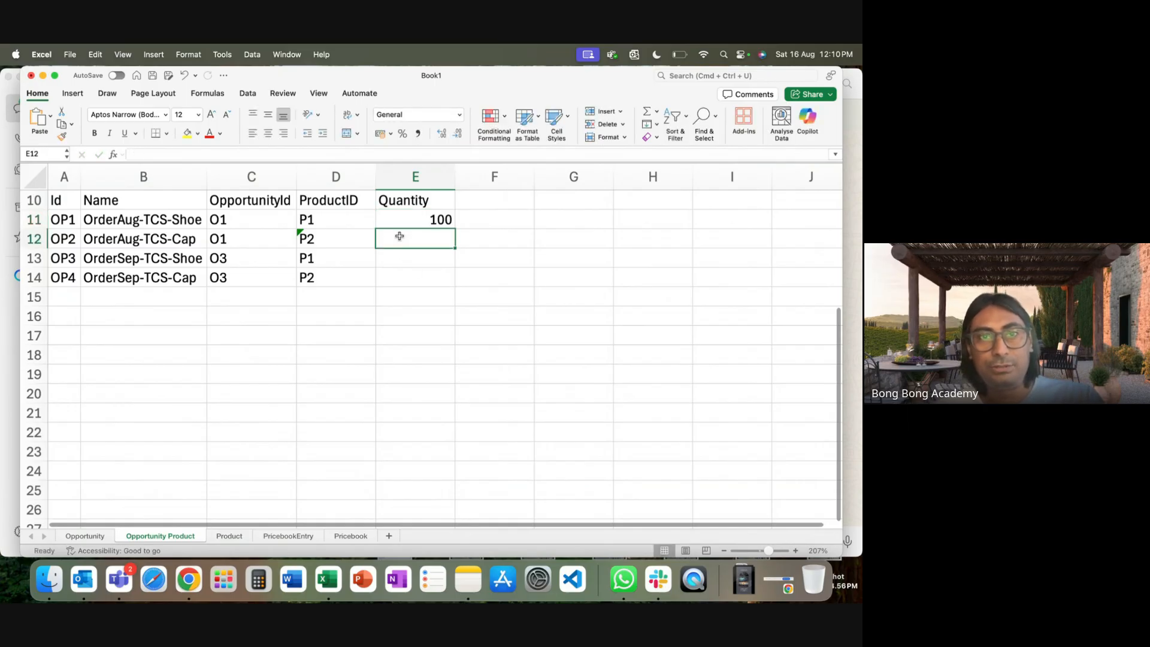
{"action": "type", "text": "200"}
{"action": "left_click", "coordinate": [392, 265]}
{"action": "type", "text": "300"}
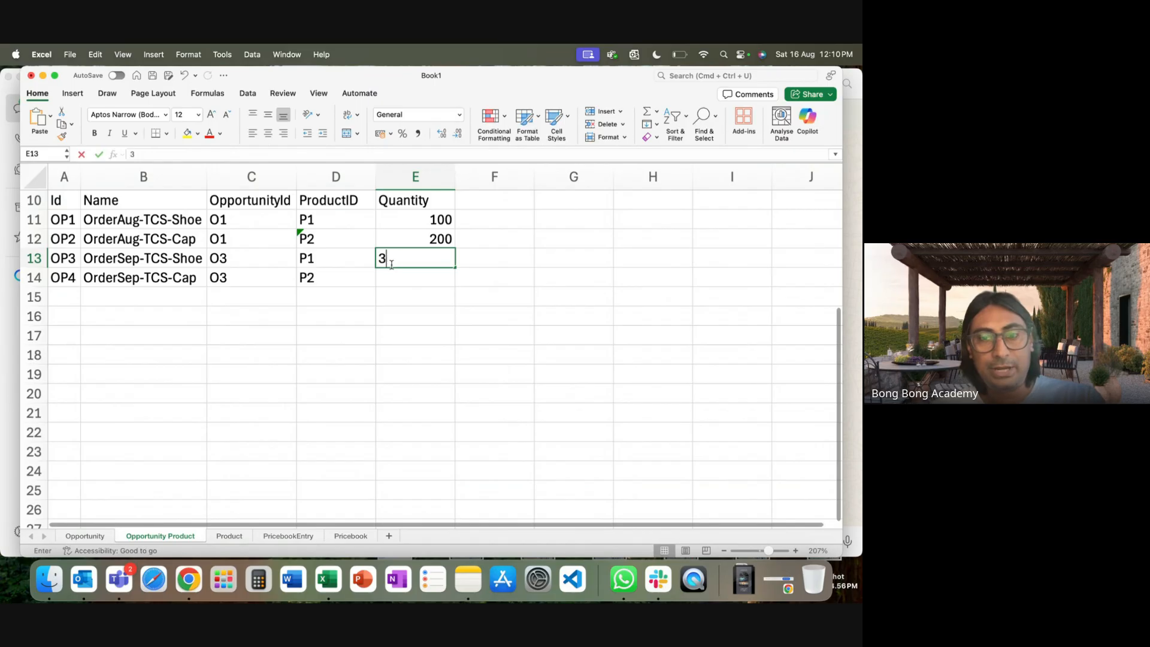
{"action": "left_click", "coordinate": [389, 282]}
{"action": "type", "text": "400"}
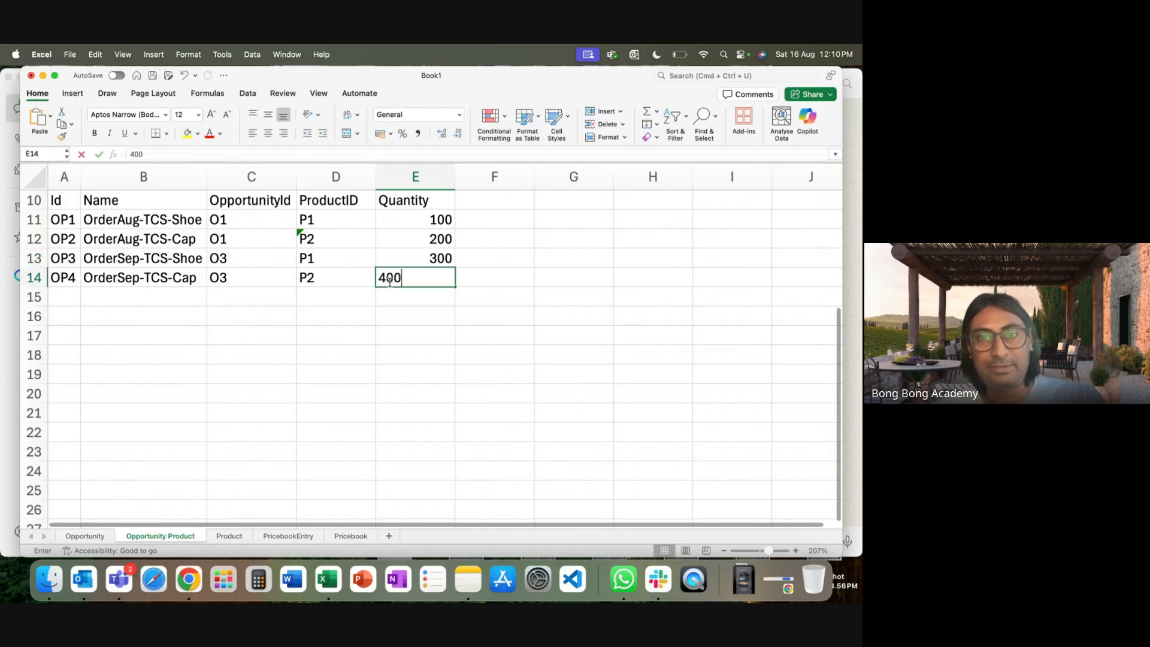
{"action": "left_click", "coordinate": [390, 348]}
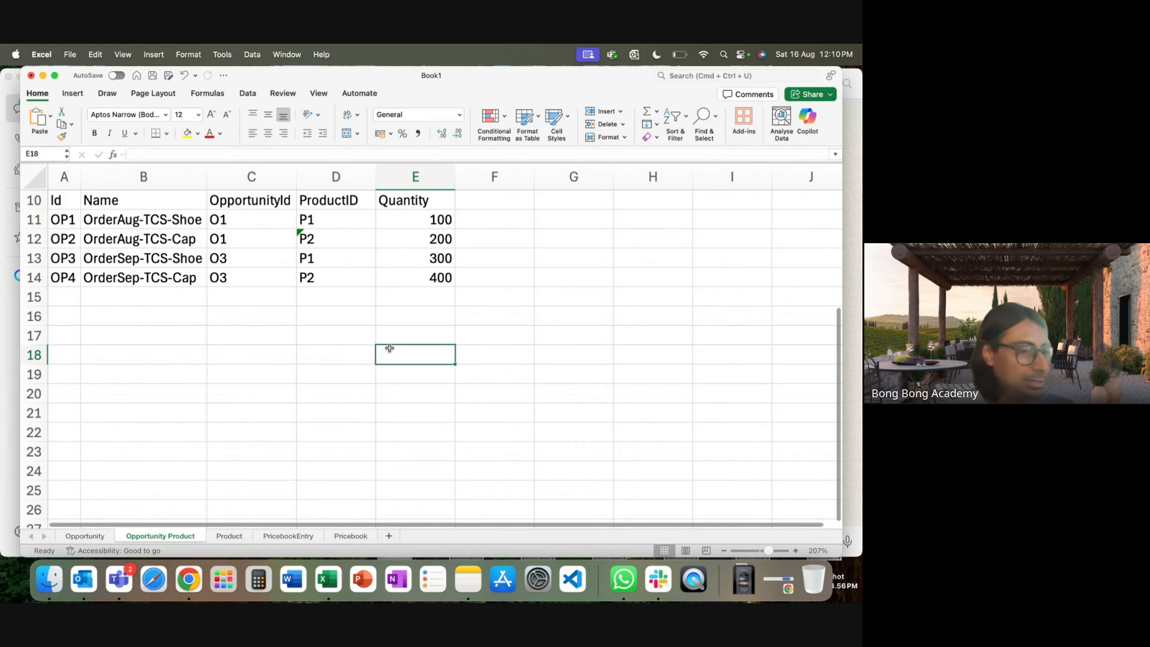
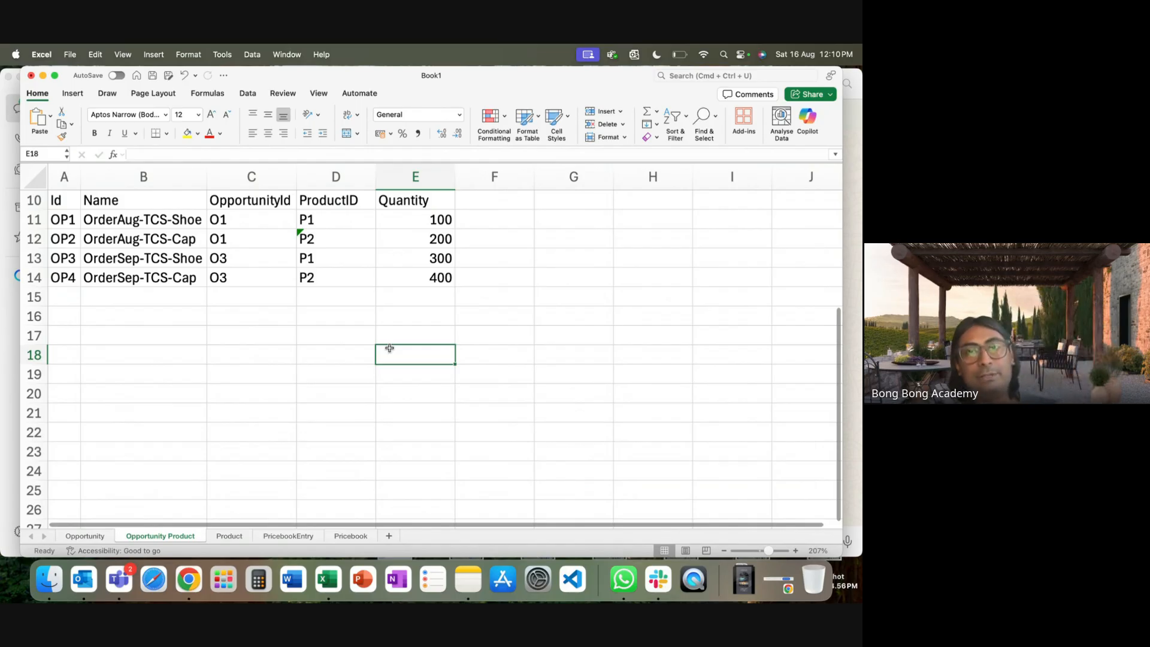
Colour the Quantity header and the PricebookEntry Price (Currency) header red.
{"action": "left_click", "coordinate": [416, 205]}
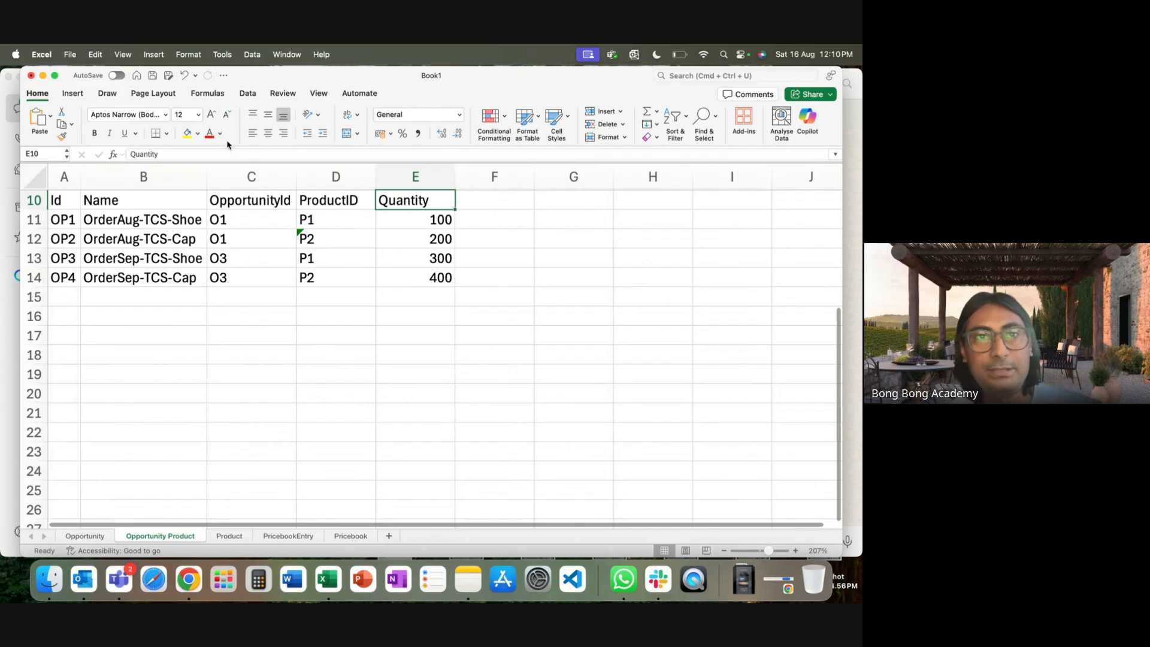
{"action": "left_click", "coordinate": [285, 537]}
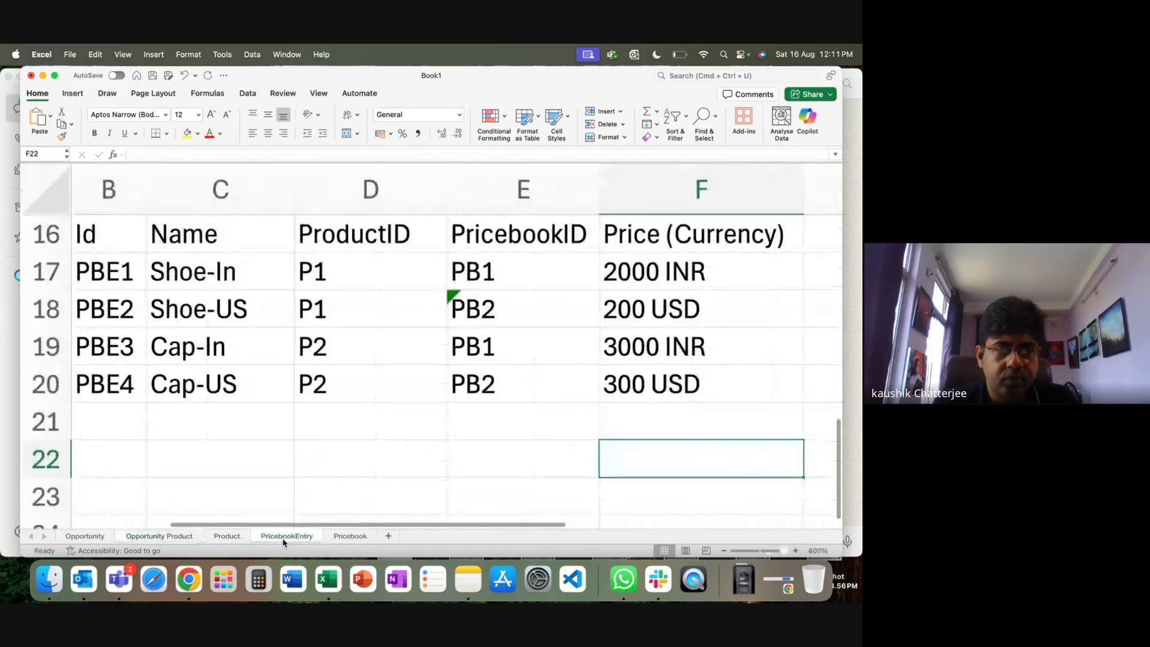
{"action": "left_click", "coordinate": [670, 247]}
{"action": "left_click", "coordinate": [209, 133]}
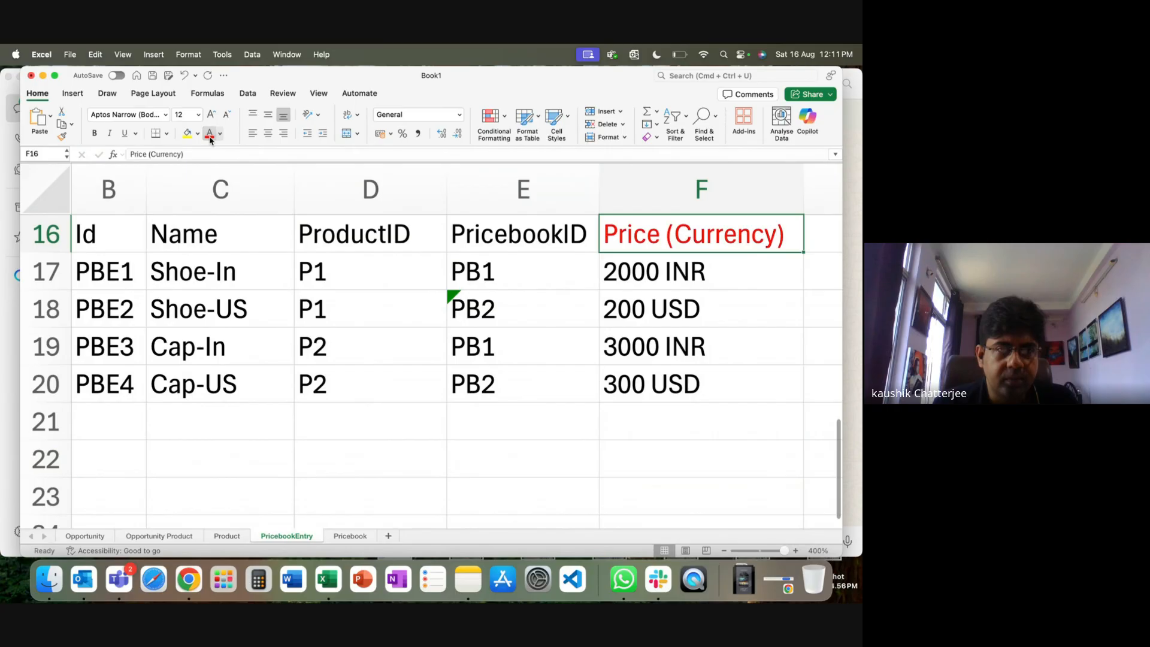
{"action": "left_click", "coordinate": [159, 536]}
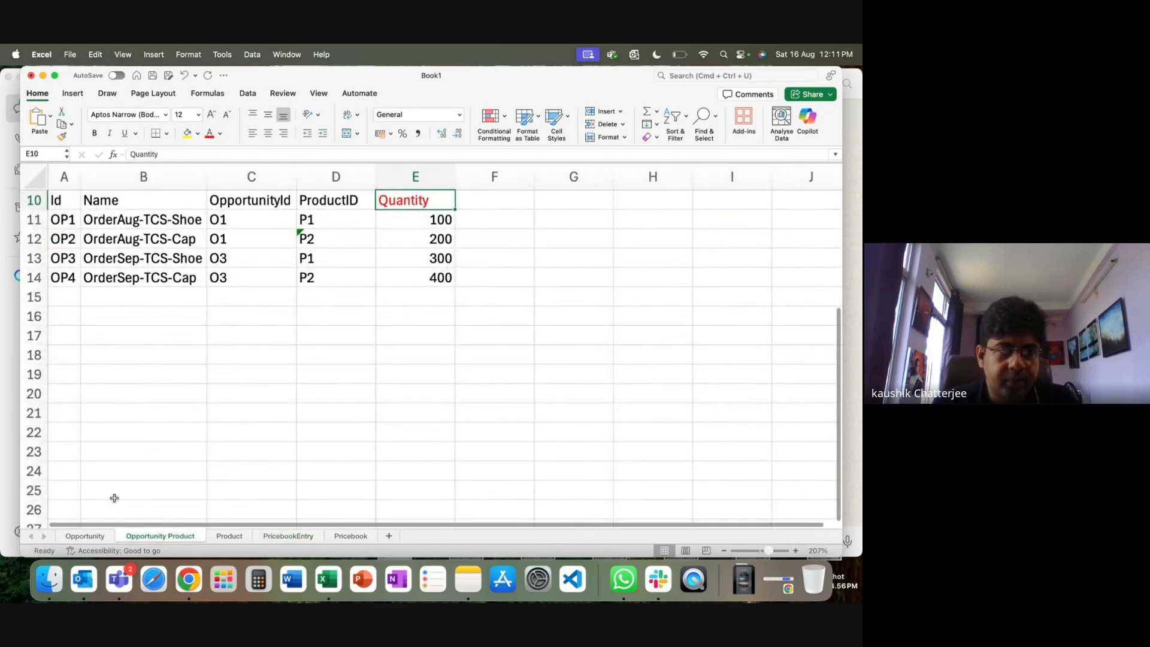
Delete the Quantity column D from the Opportunity sheet.
{"action": "key", "text": "ctrl+Page_Up"}
{"action": "left_click", "coordinate": [348, 178]}
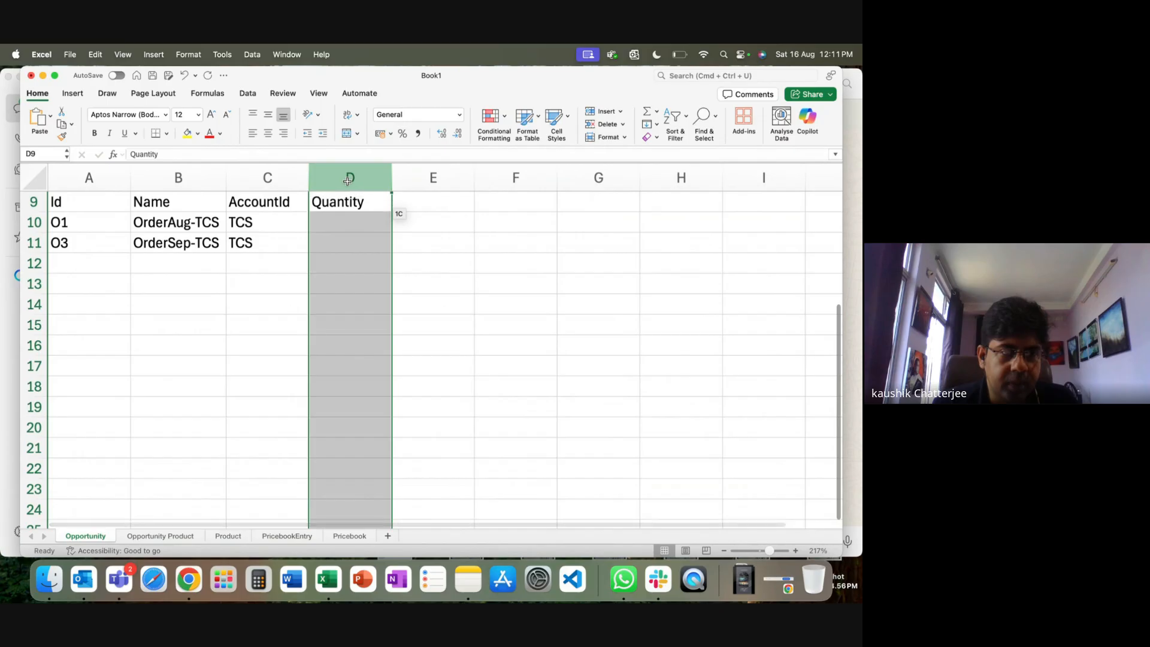
{"action": "right_click", "coordinate": [347, 181]}
{"action": "left_click", "coordinate": [379, 262]}
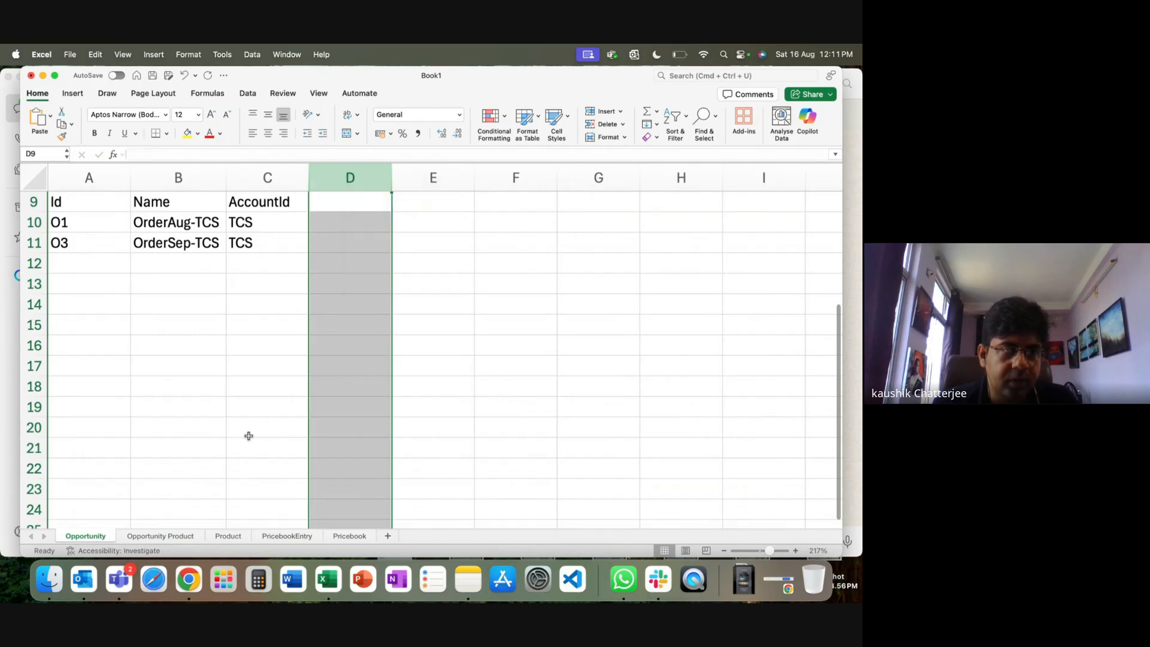
{"action": "left_click", "coordinate": [160, 536]}
{"action": "left_click", "coordinate": [501, 198]}
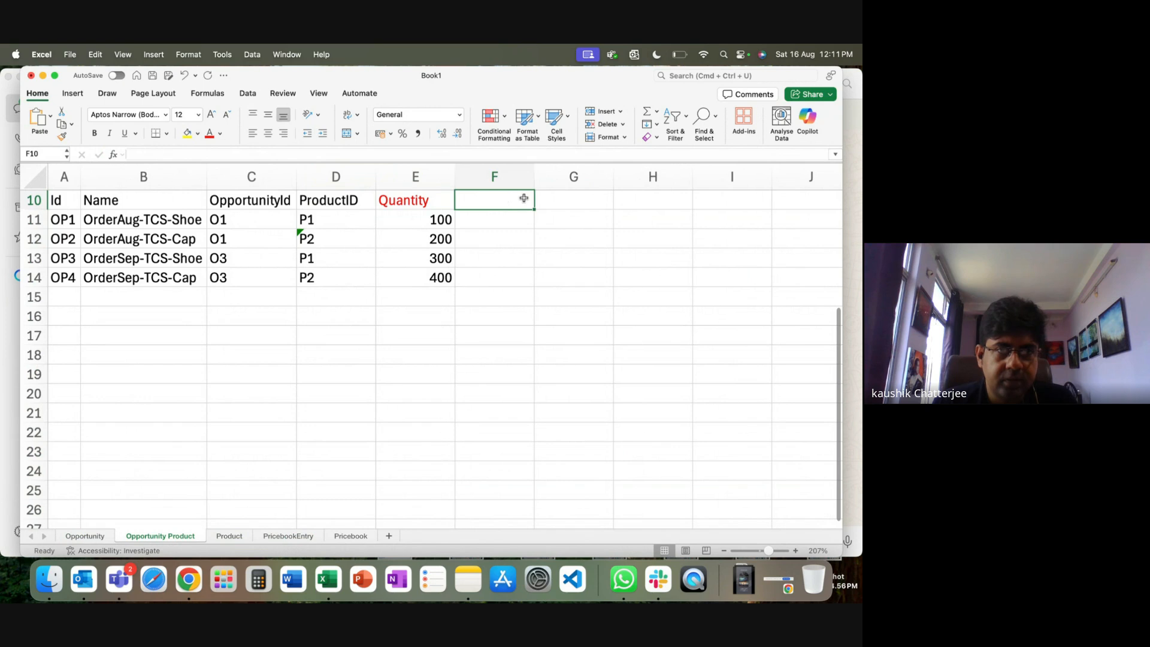
Widen column F and enter the PriceBookEntryID header in F10 on Opportunity Product.
{"action": "left_click_drag", "start_coordinate": [535, 184], "coordinate": [560, 184]}
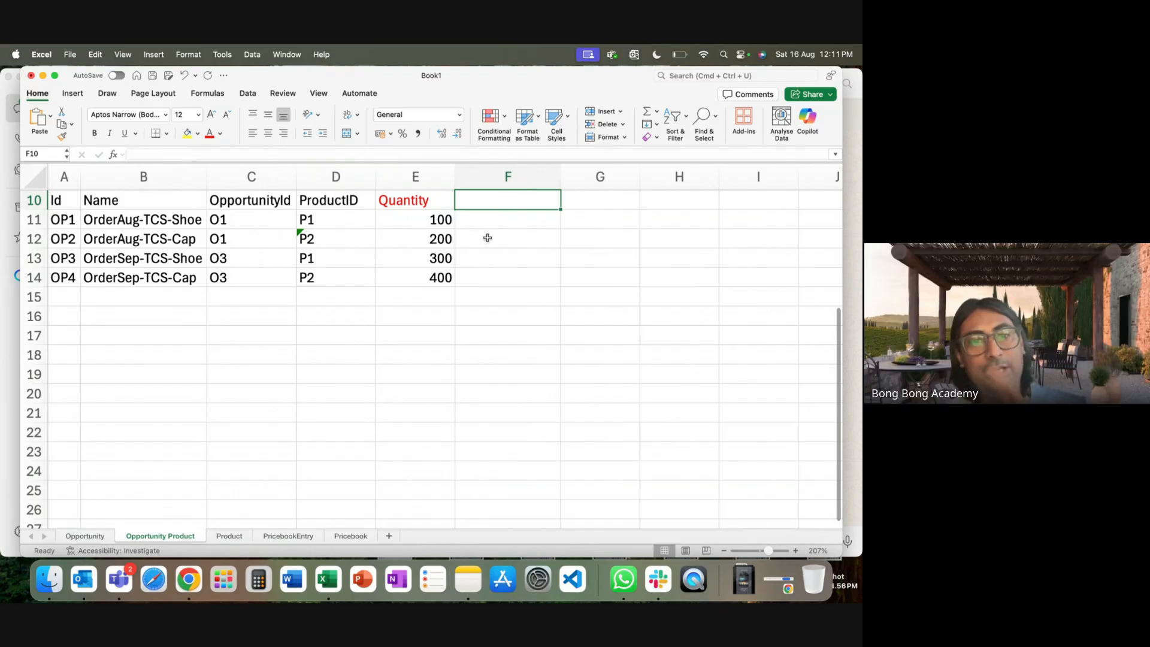
{"action": "type", "text": "Pri"}
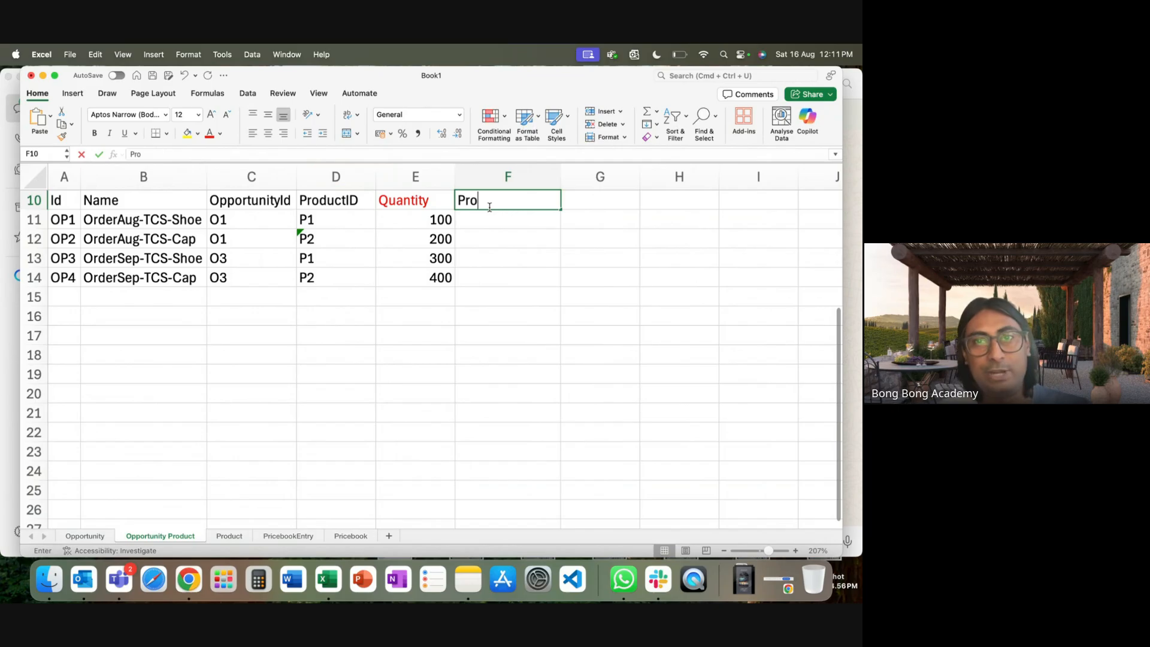
{"action": "type", "text": "ceB"}
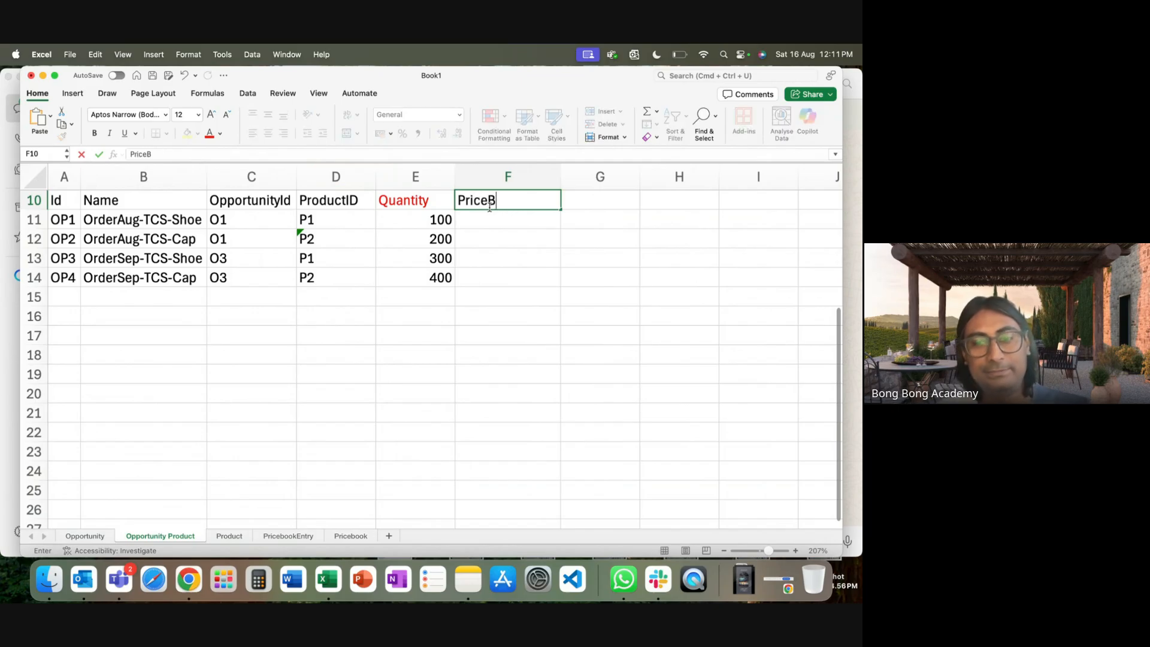
{"action": "type", "text": "ookEn"}
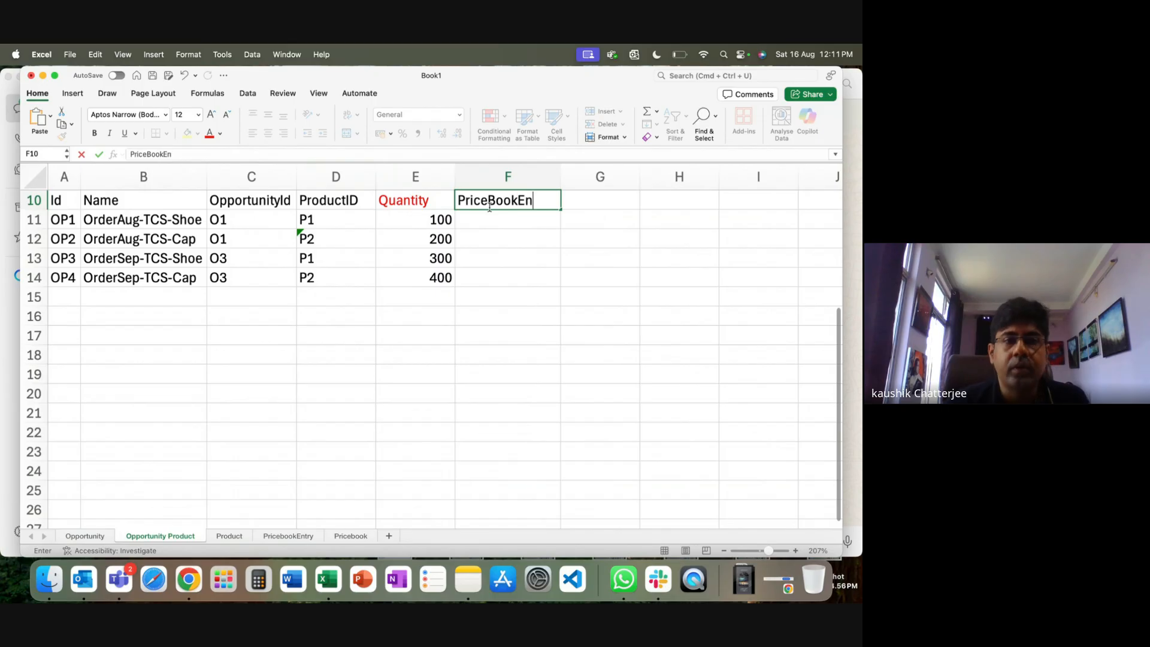
{"action": "type", "text": "tryID"}
{"action": "left_click", "coordinate": [500, 277]}
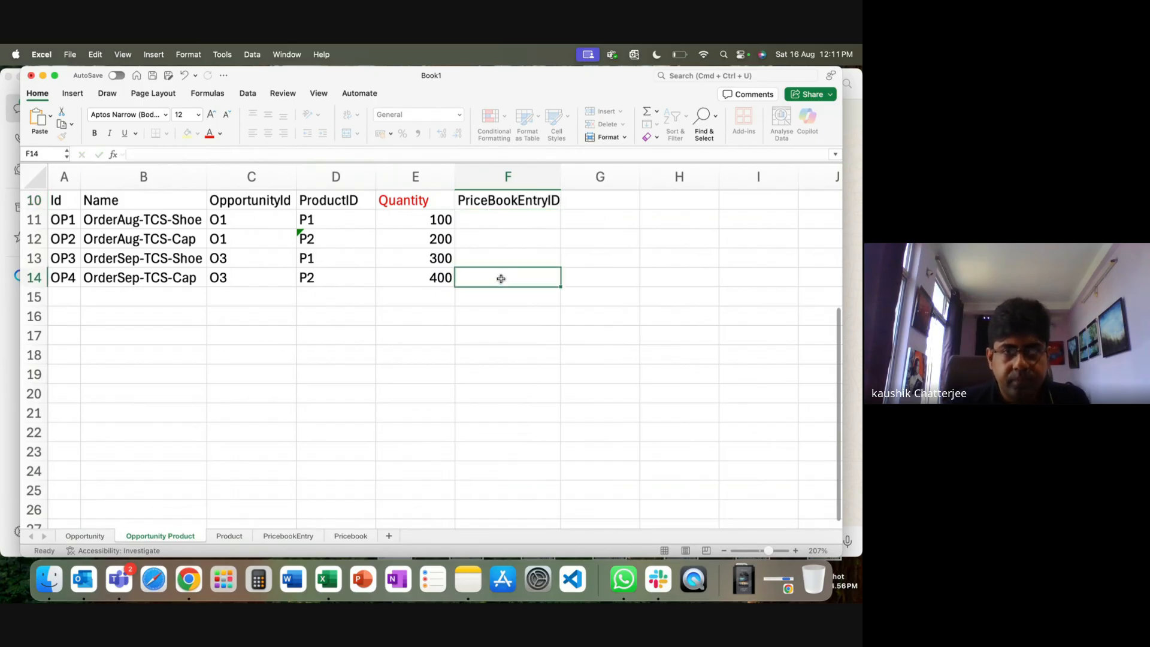
{"action": "left_click", "coordinate": [507, 240]}
{"action": "left_click", "coordinate": [510, 227]}
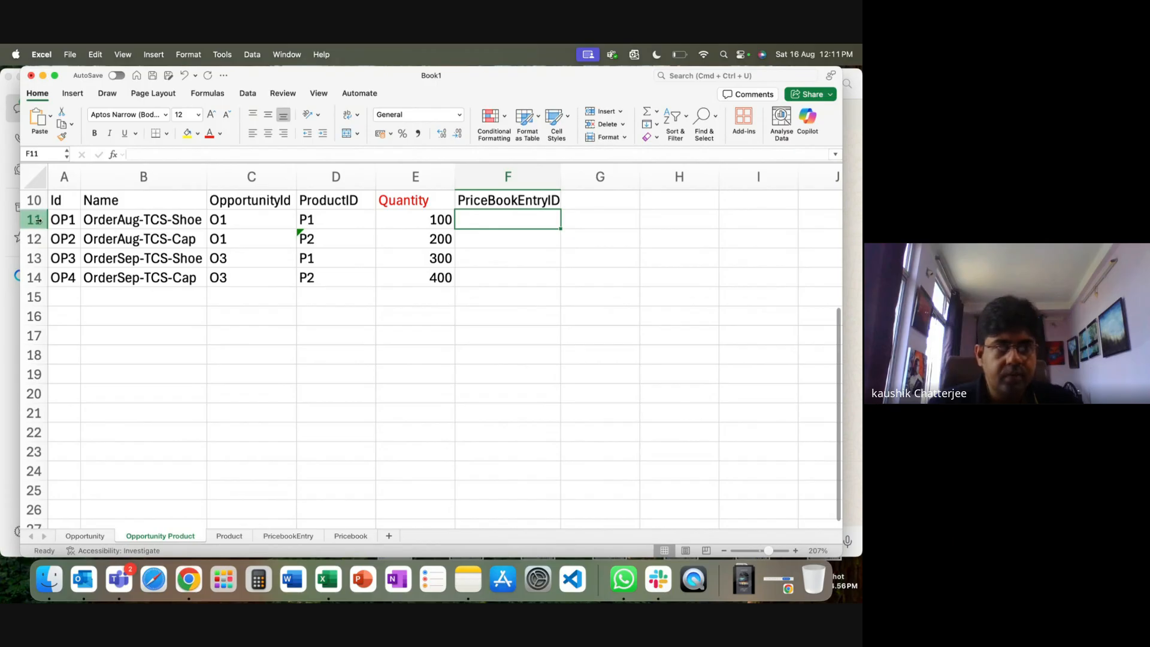
{"action": "left_click_drag", "start_coordinate": [37, 221], "coordinate": [34, 239]}
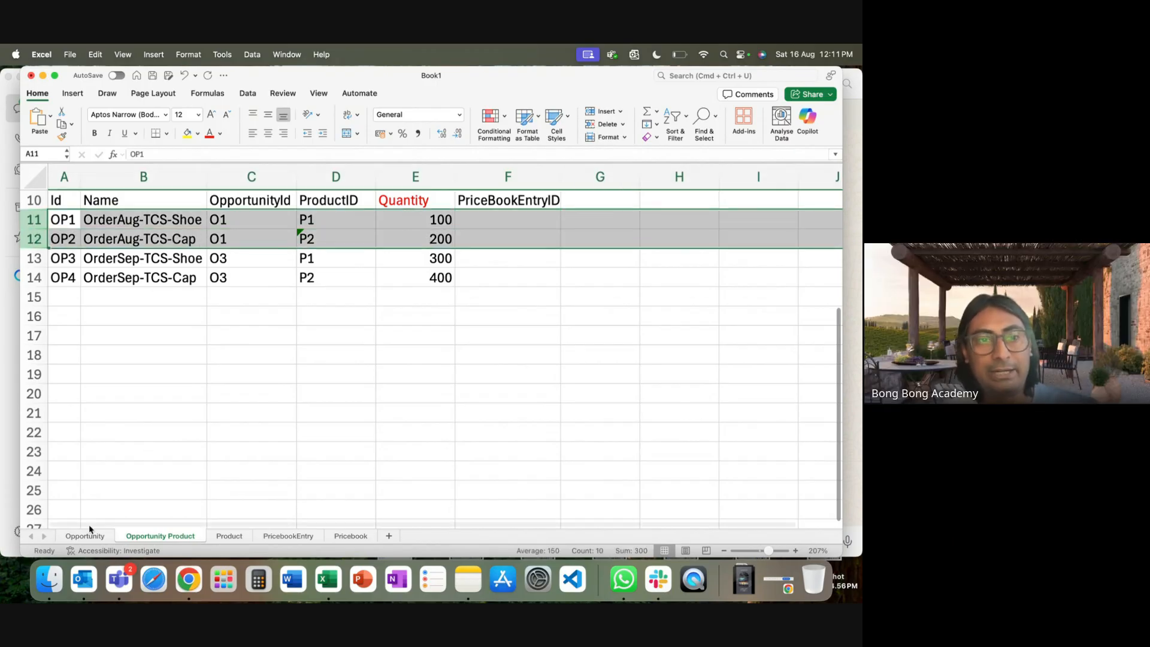
Enter a PriceBookId header in D9 of the Opportunity sheet.
{"action": "left_click", "coordinate": [89, 531]}
{"action": "left_click", "coordinate": [357, 201]}
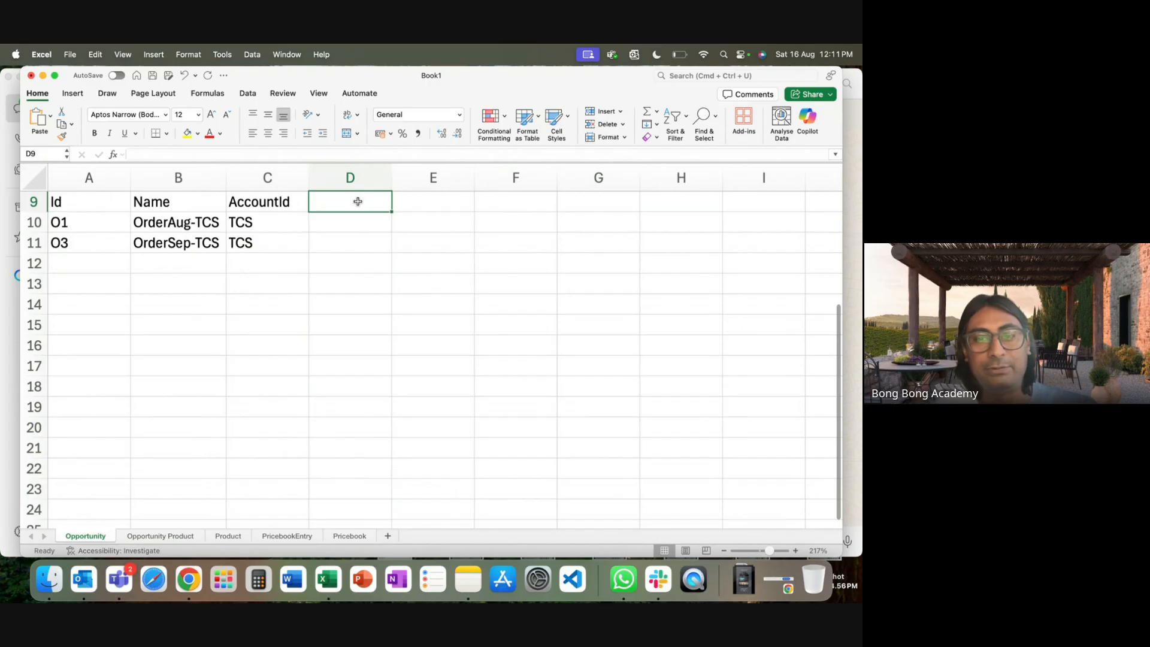
{"action": "type", "text": "Price"}
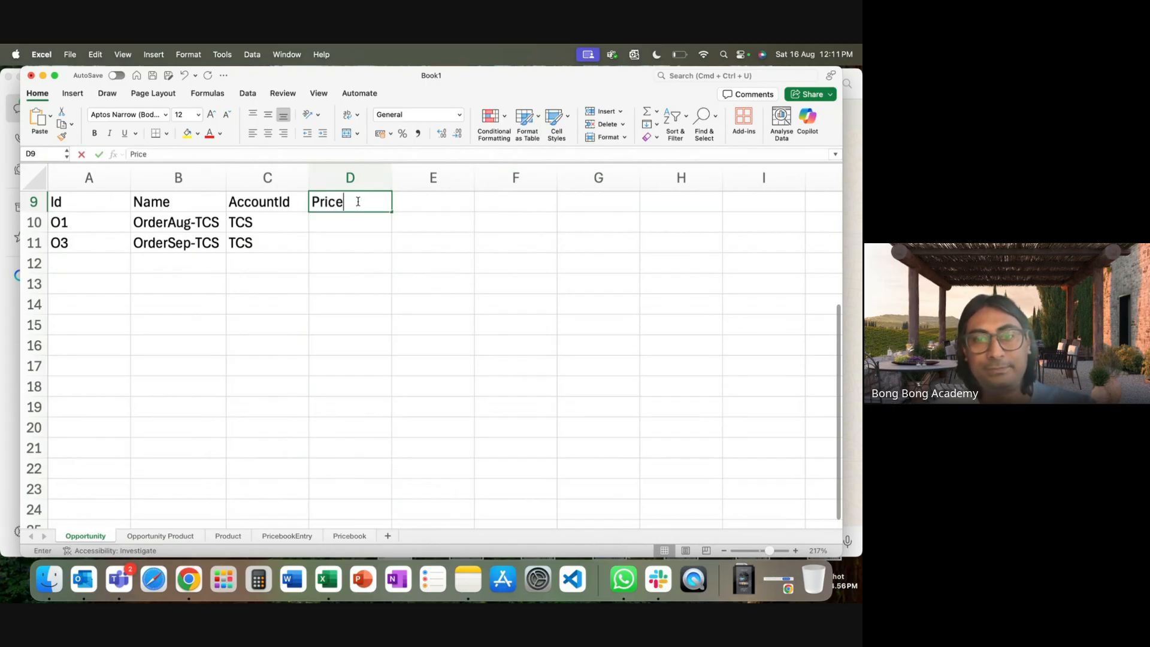
{"action": "type", "text": "BookId"}
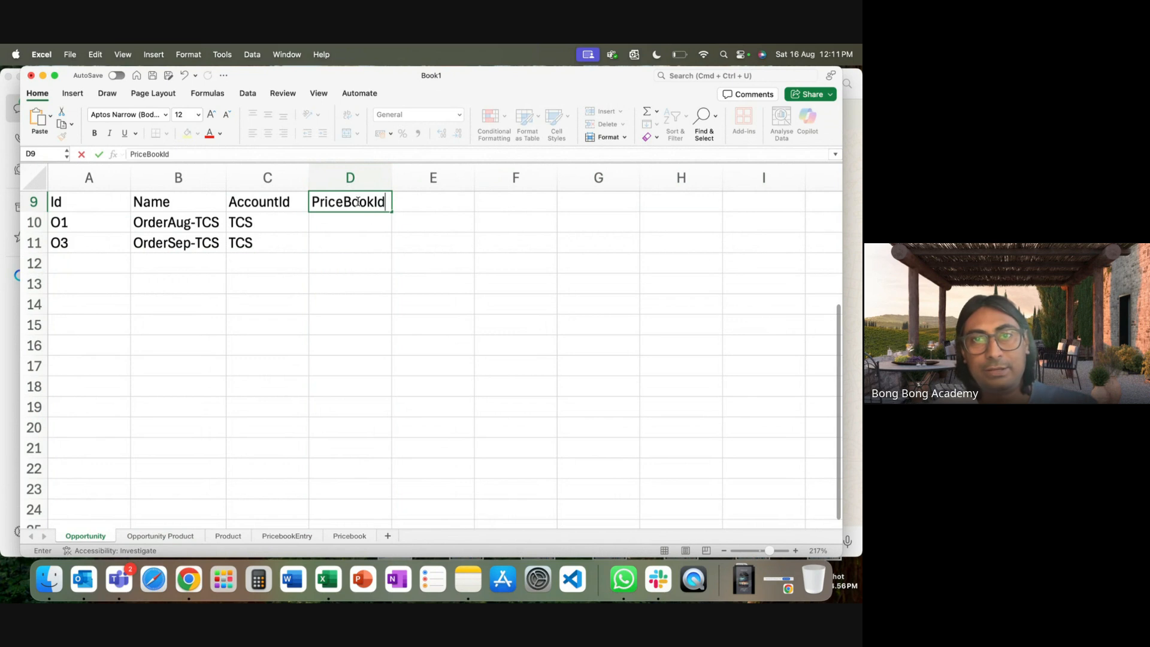
{"action": "key", "text": "Return"}
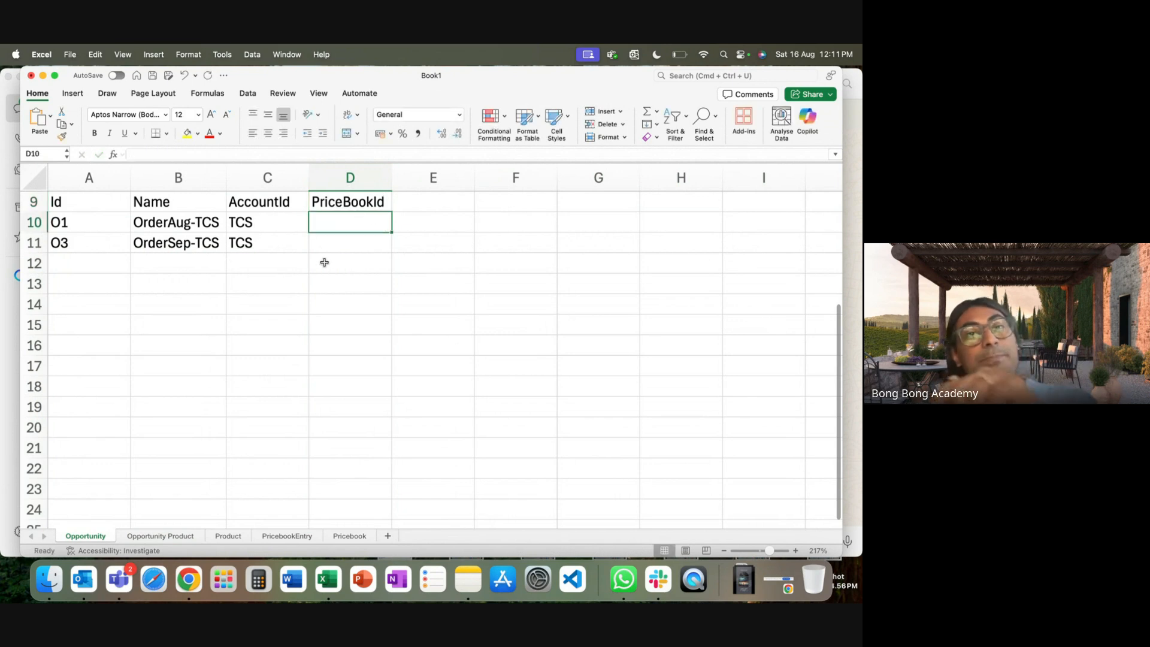
Link O1's PriceBookId to PB1 with =Pricebook!A2, replacing a mistaken B2 reference.
{"action": "type", "text": "="}
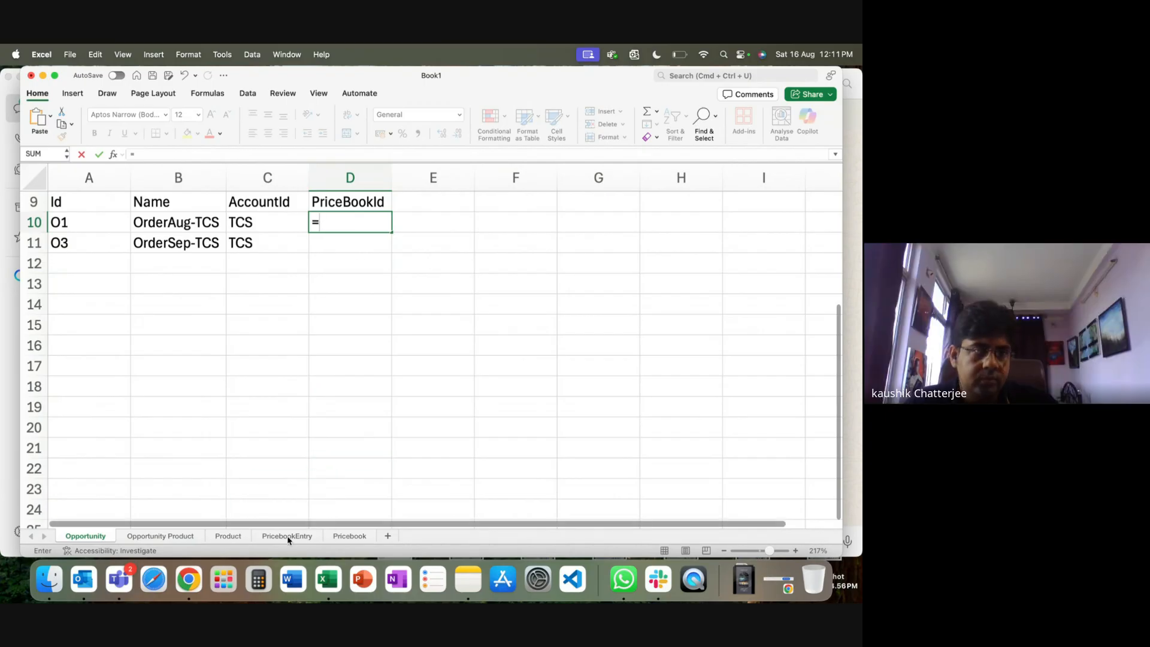
{"action": "left_click", "coordinate": [339, 537]}
{"action": "left_click", "coordinate": [203, 228]}
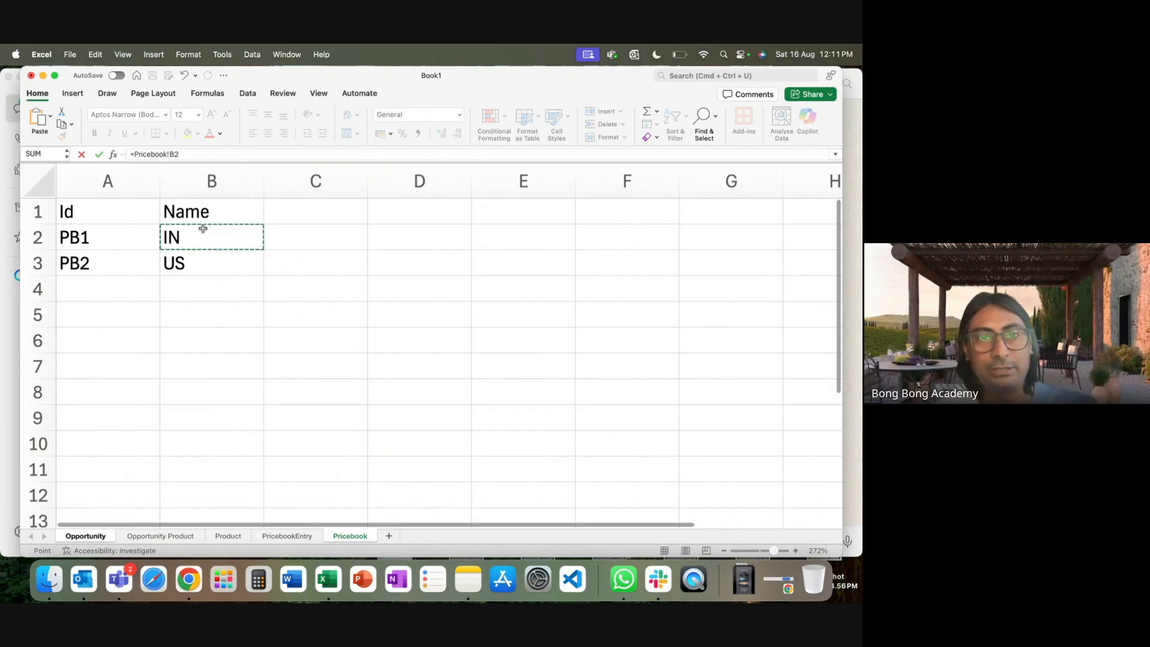
{"action": "key", "text": "Return"}
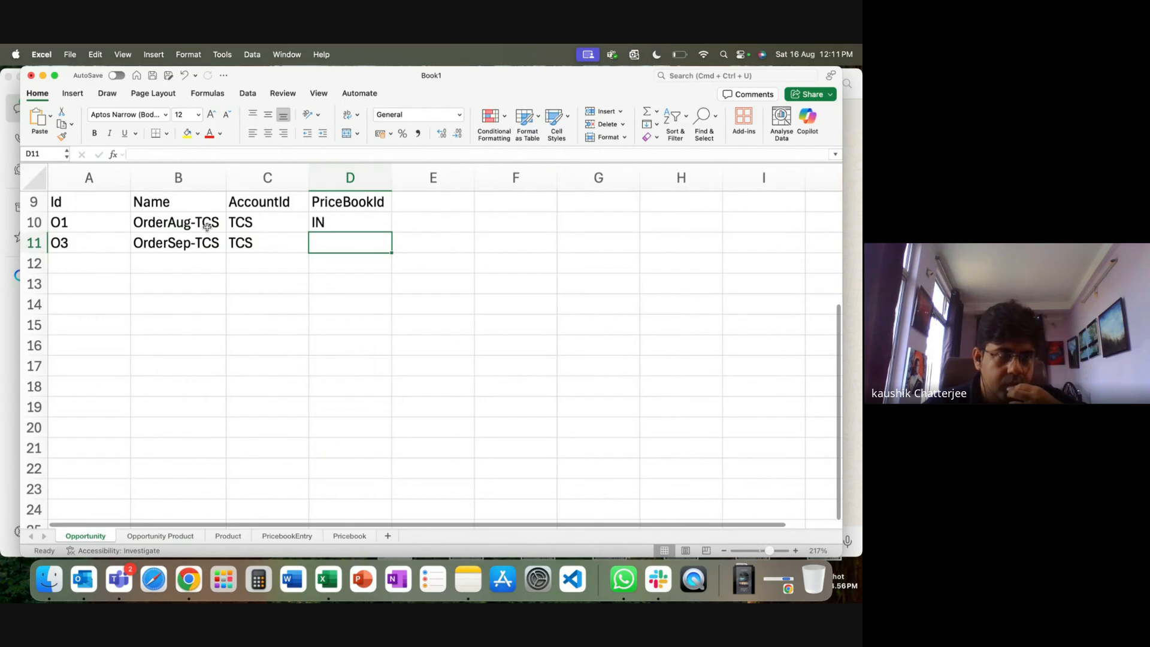
{"action": "key", "text": "Up"}
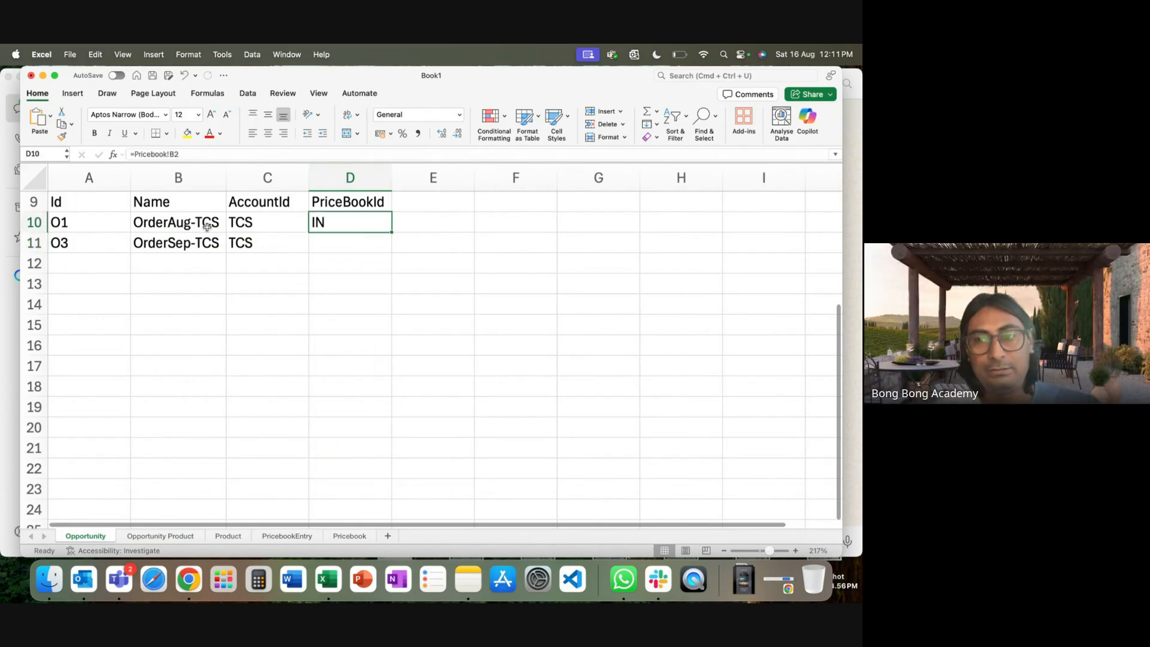
{"action": "type", "text": "="}
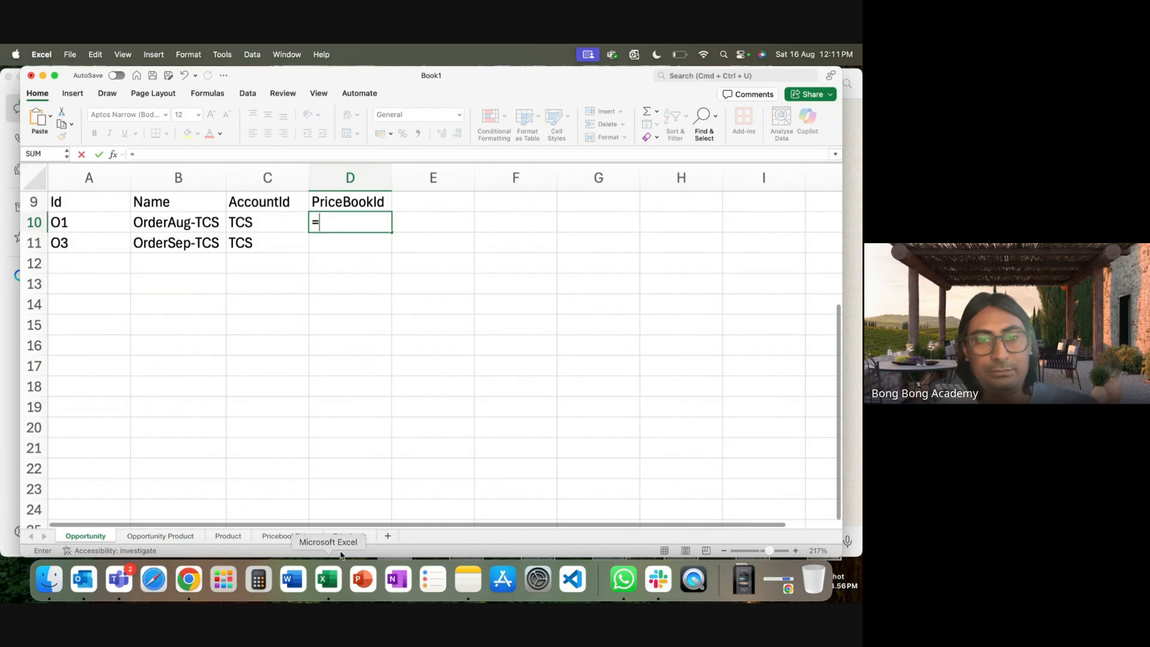
{"action": "left_click", "coordinate": [340, 536]}
{"action": "left_click", "coordinate": [70, 236]}
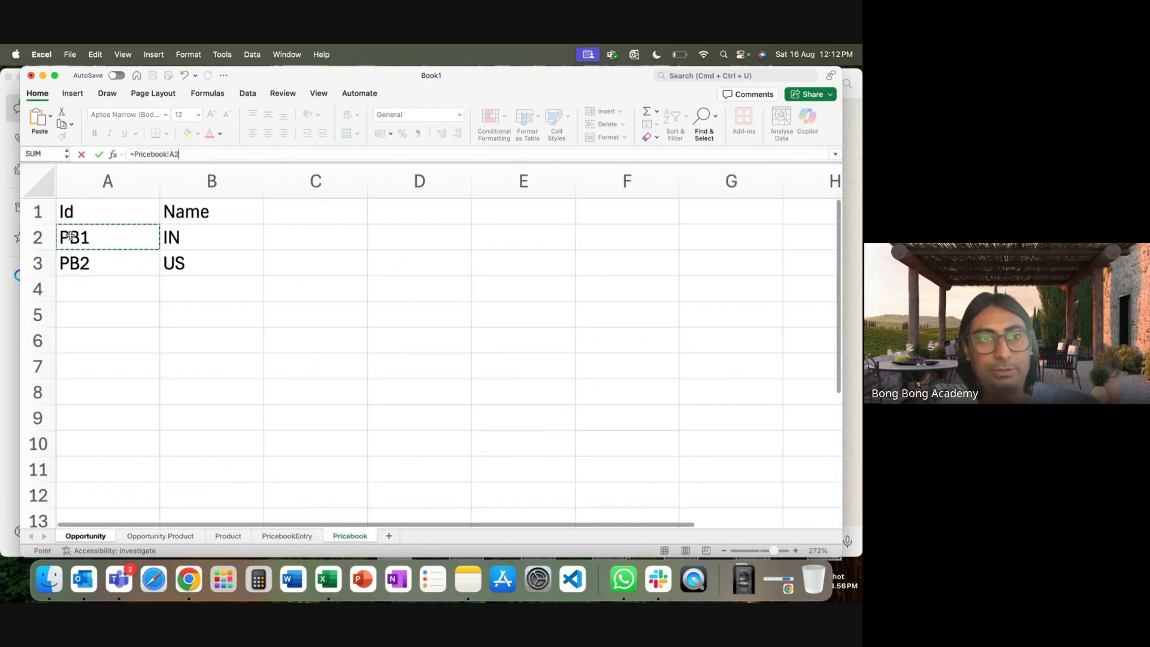
{"action": "key", "text": "Return"}
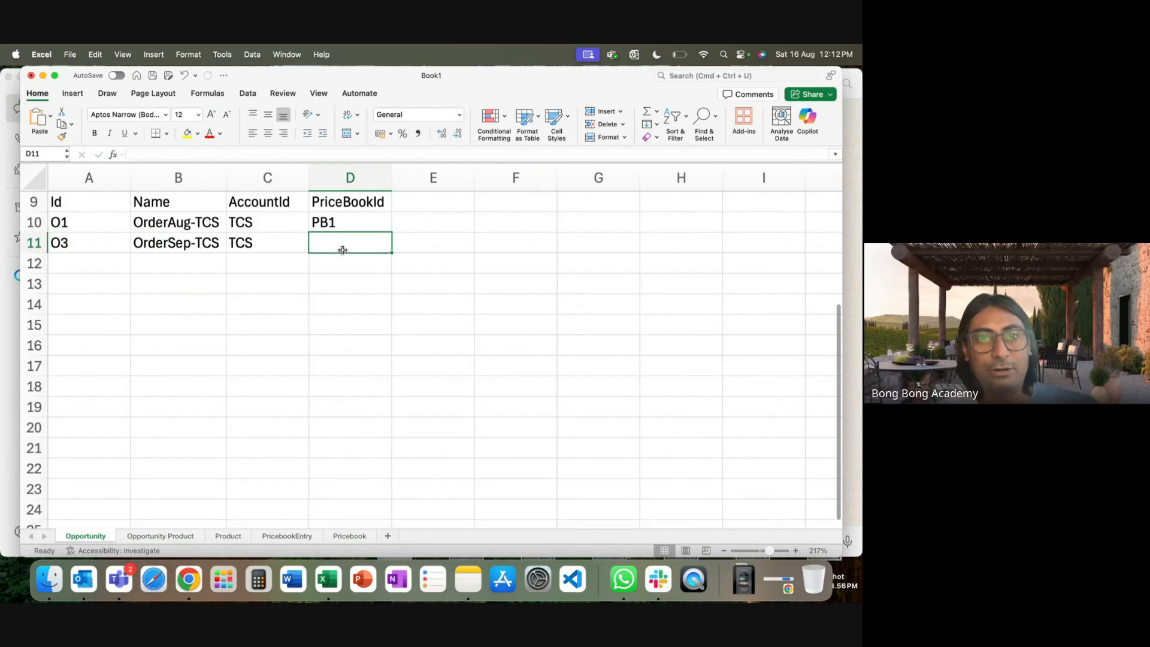
Link O3's PriceBookId to PB2 with =Pricebook!A3.
{"action": "type", "text": "="}
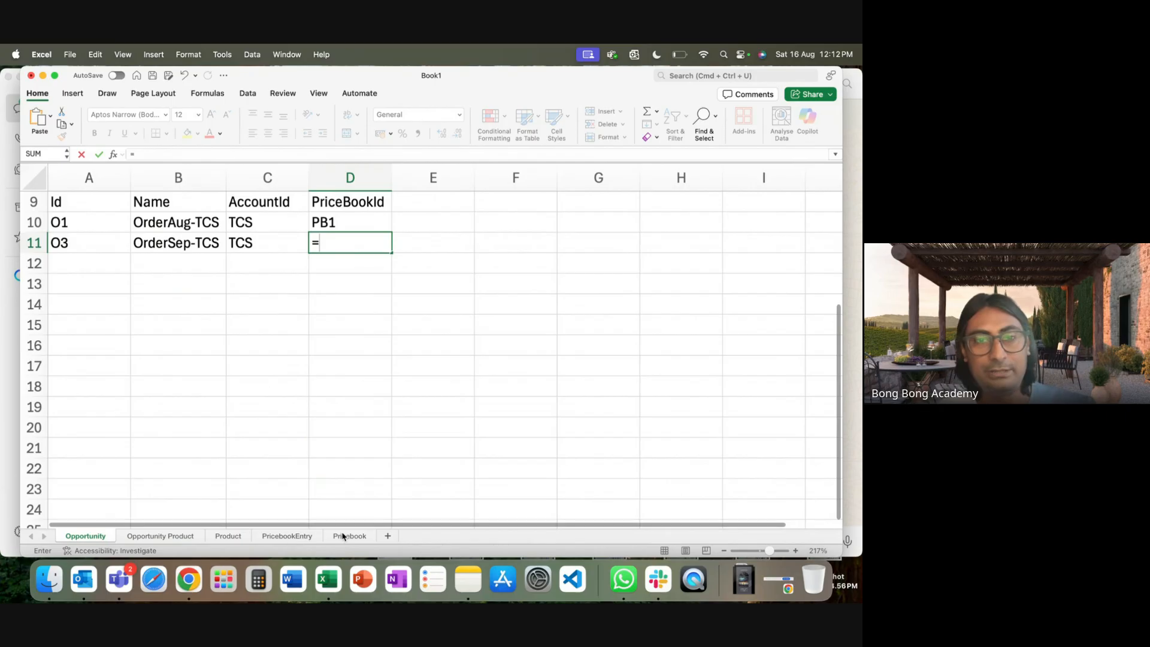
{"action": "left_click", "coordinate": [344, 535]}
{"action": "left_click", "coordinate": [89, 263]}
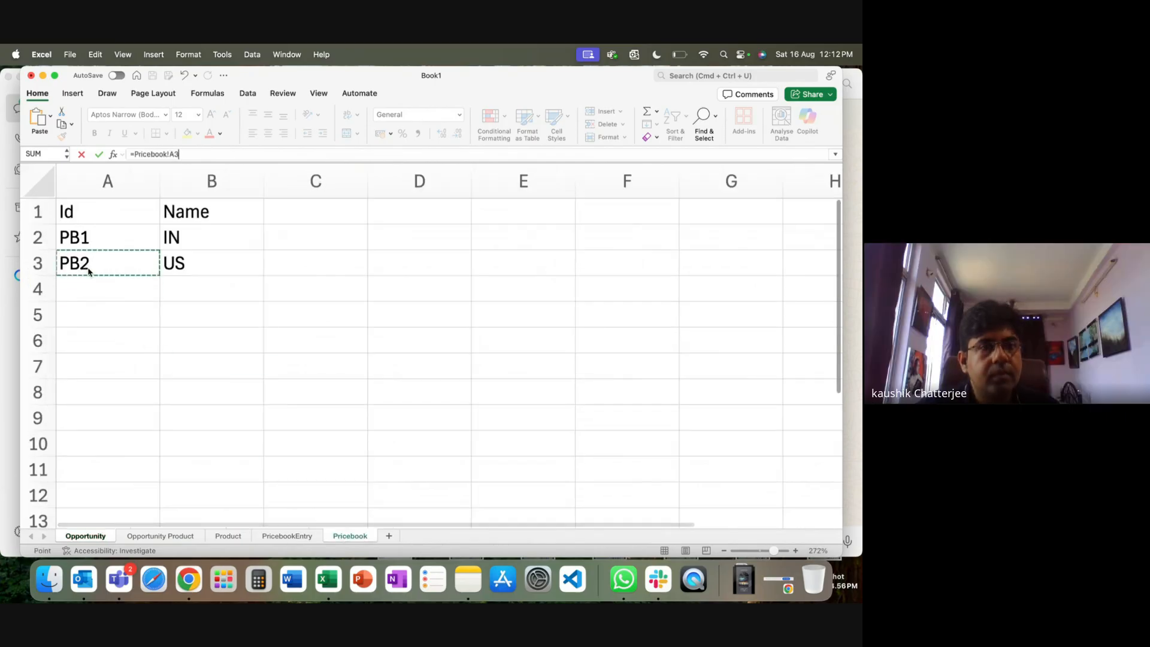
{"action": "key", "text": "Return"}
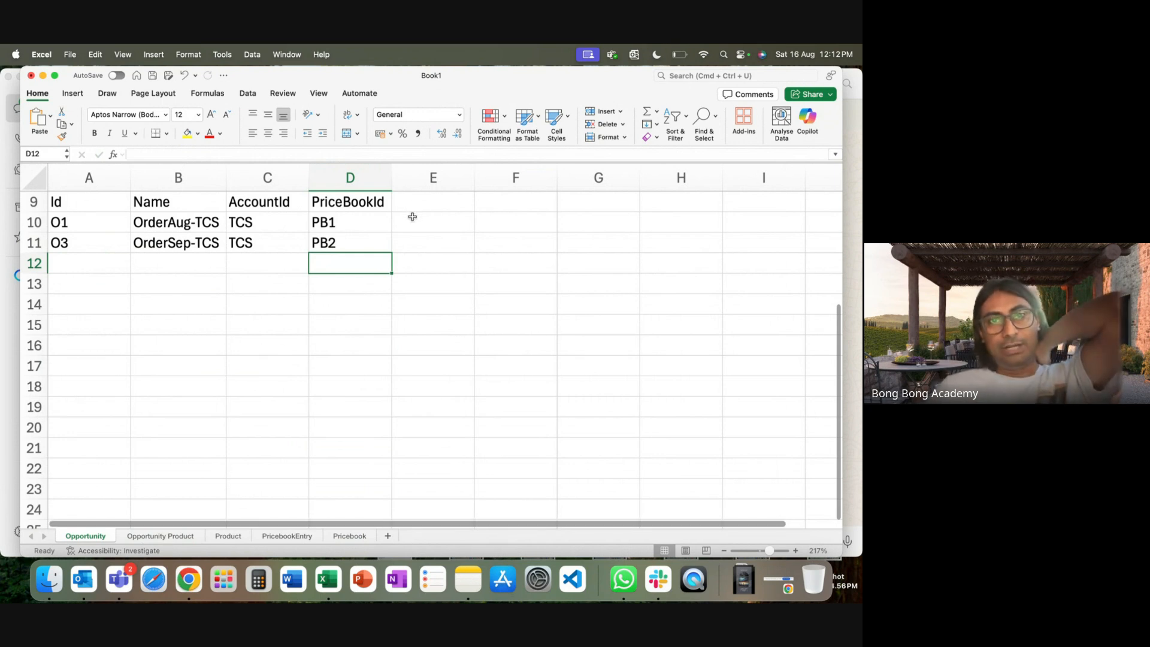
Add an Amount header in E9 of the Opportunity sheet.
{"action": "left_click", "coordinate": [422, 196]}
{"action": "type", "text": "Amm"}
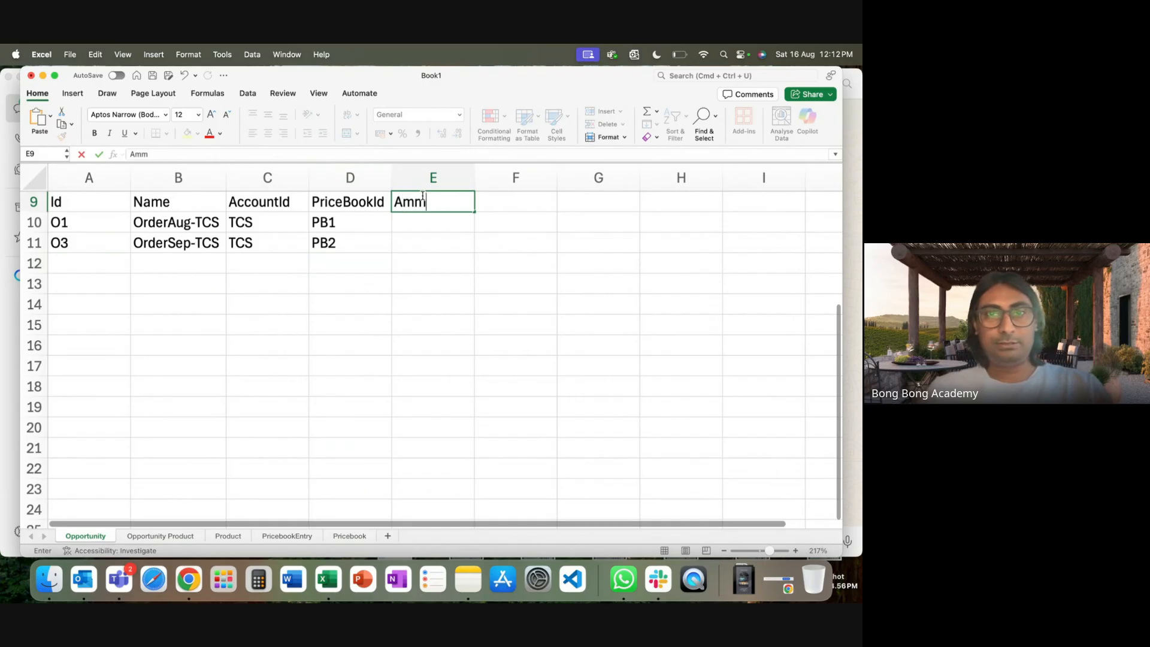
{"action": "type", "text": "ou"}
{"action": "key", "text": "BackSpace"}
{"action": "key", "text": "BackSpace"}
{"action": "key", "text": "BackSpace"}
{"action": "type", "text": "ount"}
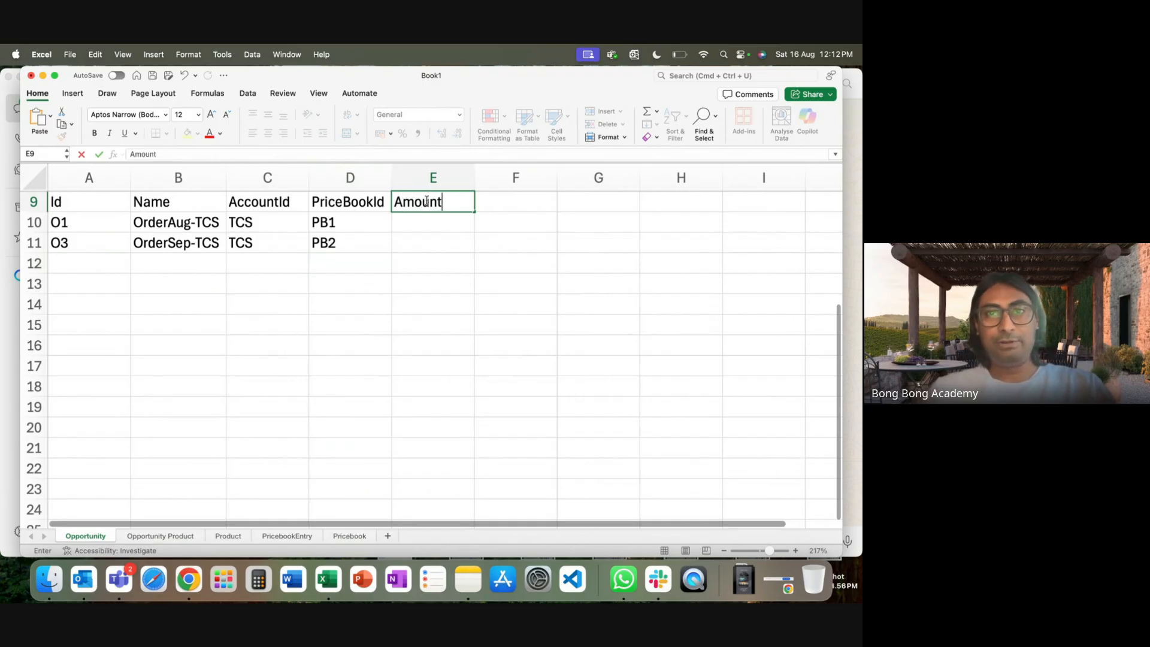
{"action": "left_click", "coordinate": [447, 237]}
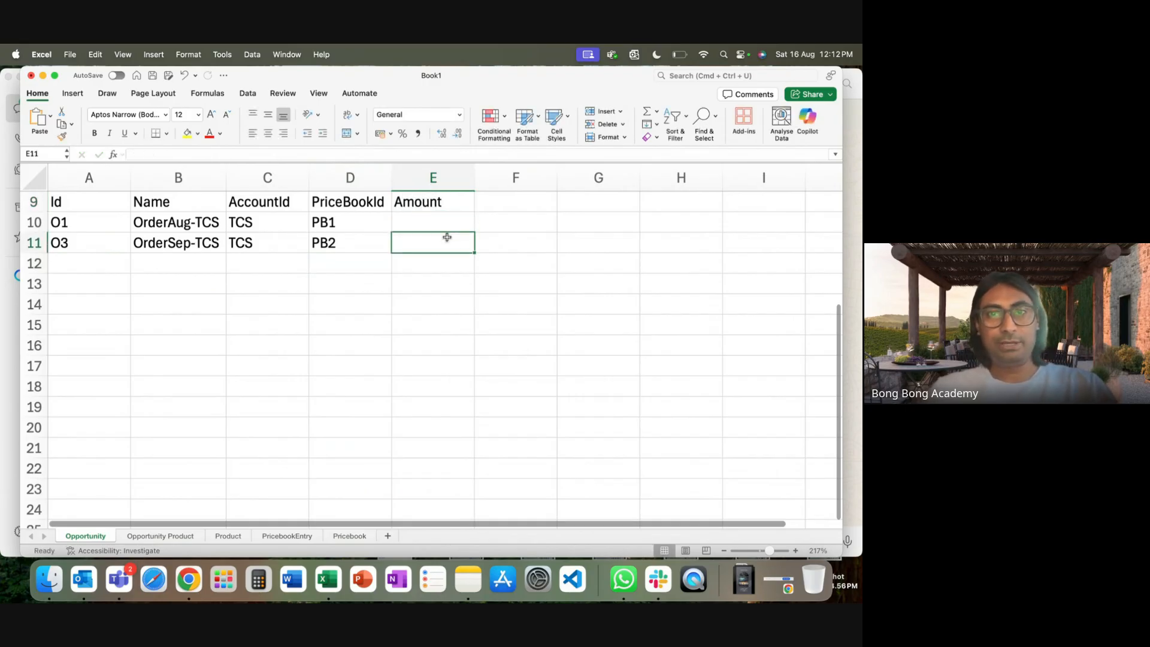
Add an Amount header in G10 on Opportunity Product and widen columns F and G.
{"action": "left_click", "coordinate": [162, 536]}
{"action": "left_click", "coordinate": [602, 204]}
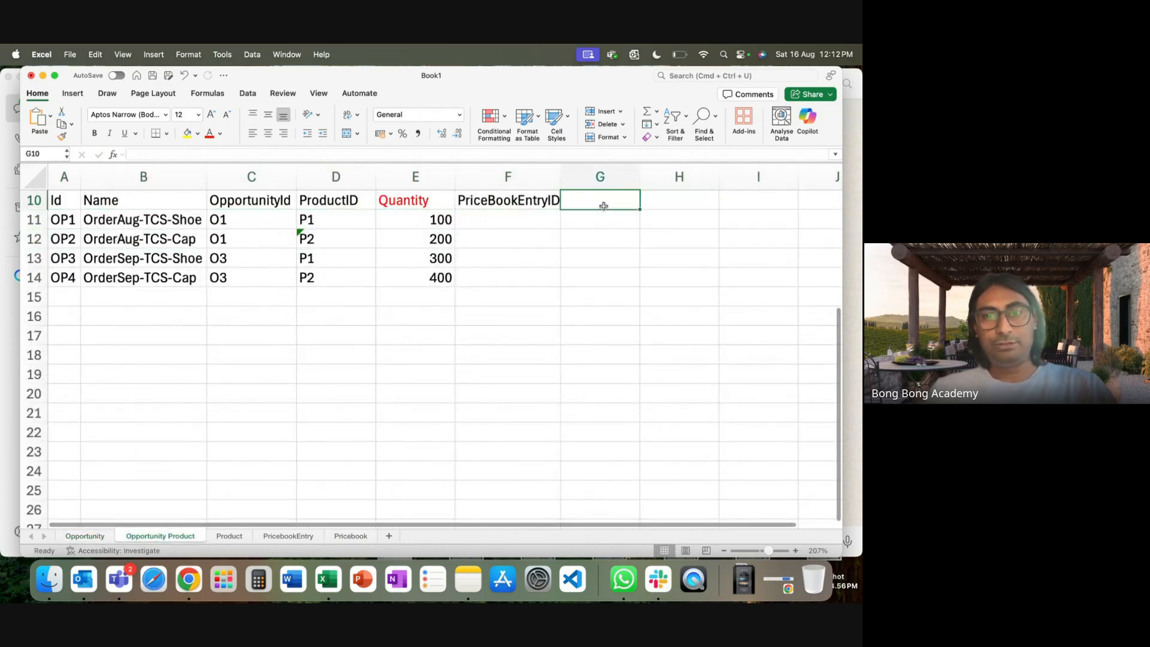
{"action": "type", "text": "Amount"}
{"action": "left_click", "coordinate": [596, 259]}
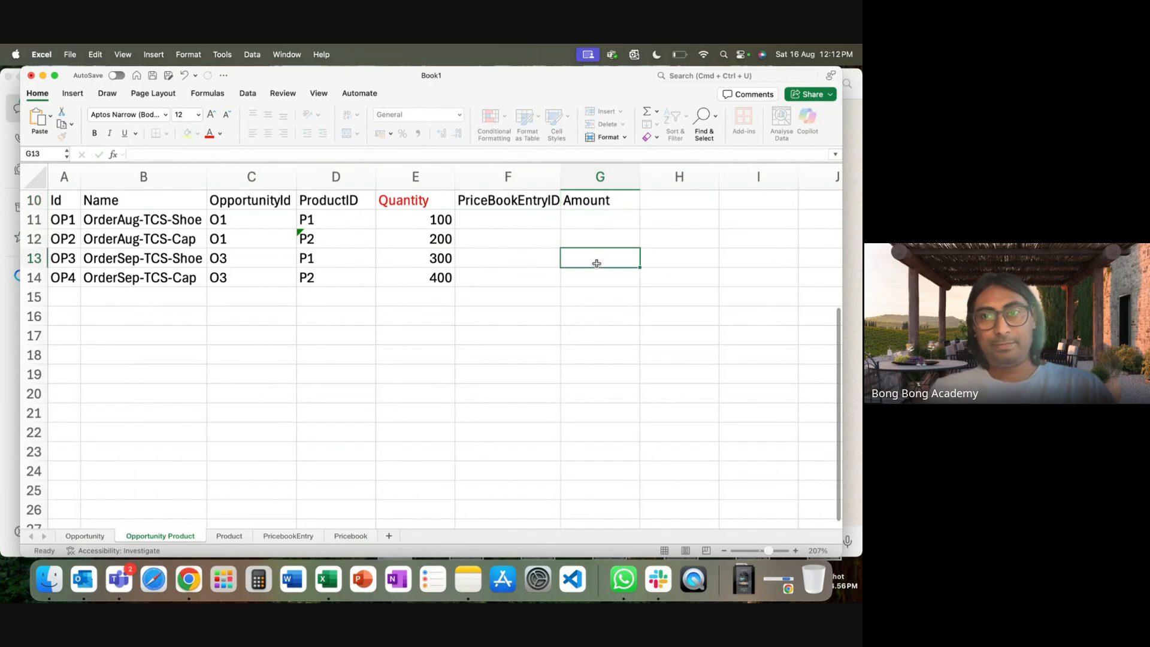
{"action": "left_click_drag", "start_coordinate": [561, 176], "coordinate": [576, 176]}
{"action": "left_click_drag", "start_coordinate": [655, 177], "coordinate": [685, 176]}
{"action": "left_click", "coordinate": [523, 218]}
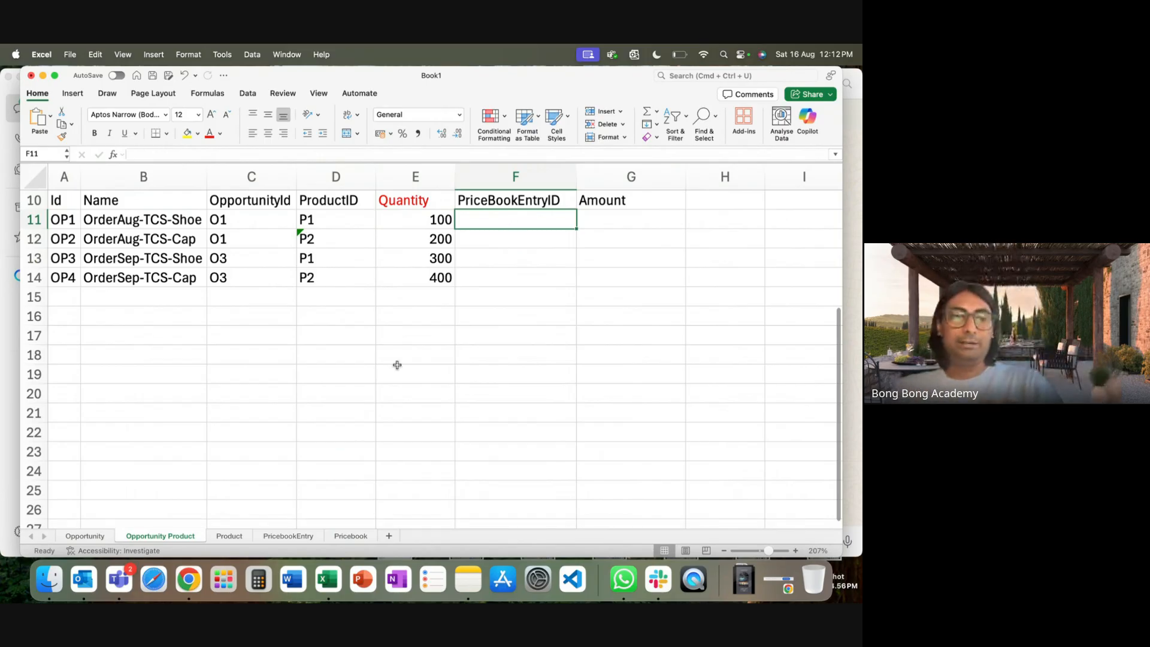
Link OP1 and OP2's PriceBookEntryID to PBE1 and PBE3 on PricebookEntry.
{"action": "type", "text": "="}
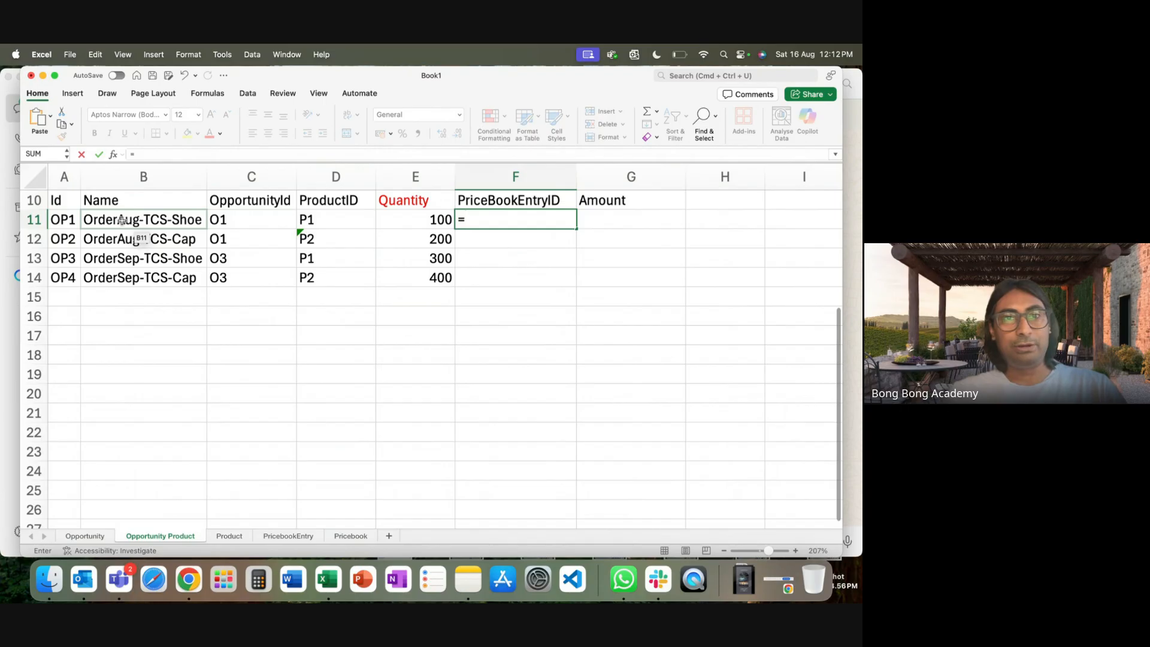
{"action": "left_click", "coordinate": [289, 537]}
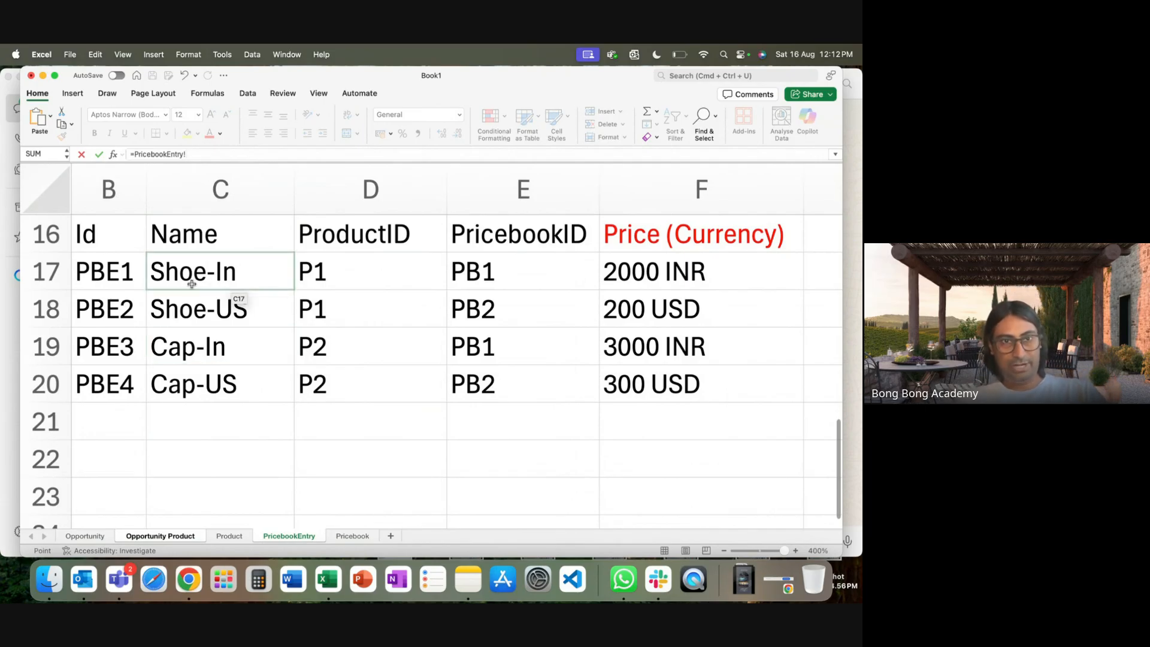
{"action": "left_click", "coordinate": [120, 282]}
{"action": "key", "text": "Return"}
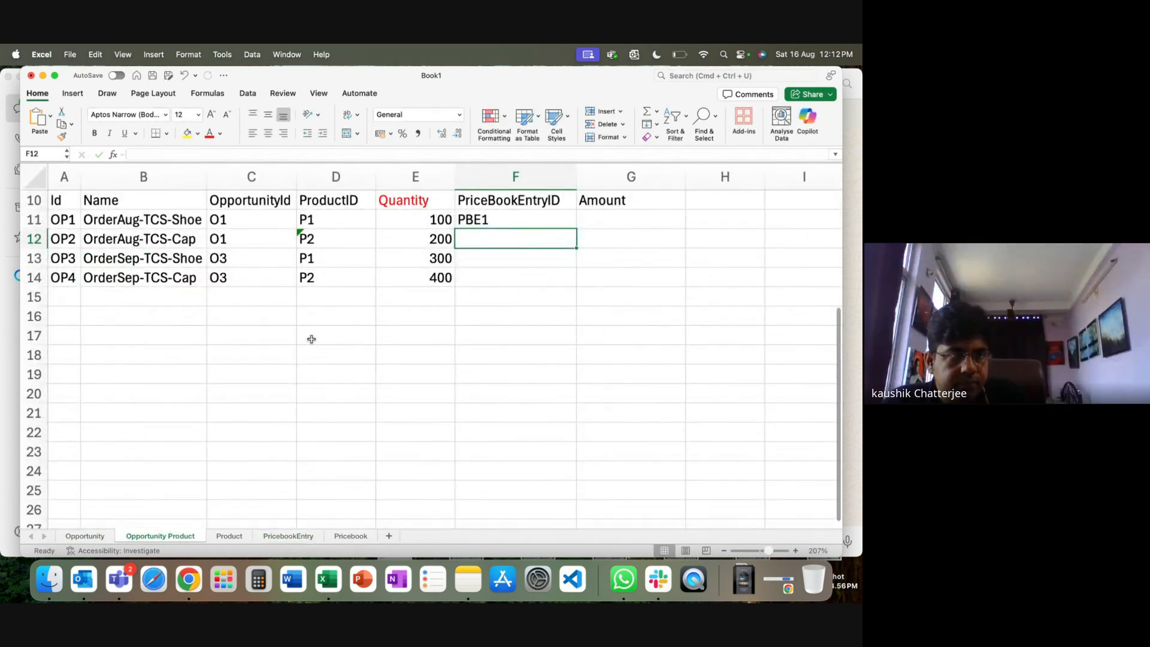
{"action": "type", "text": "="}
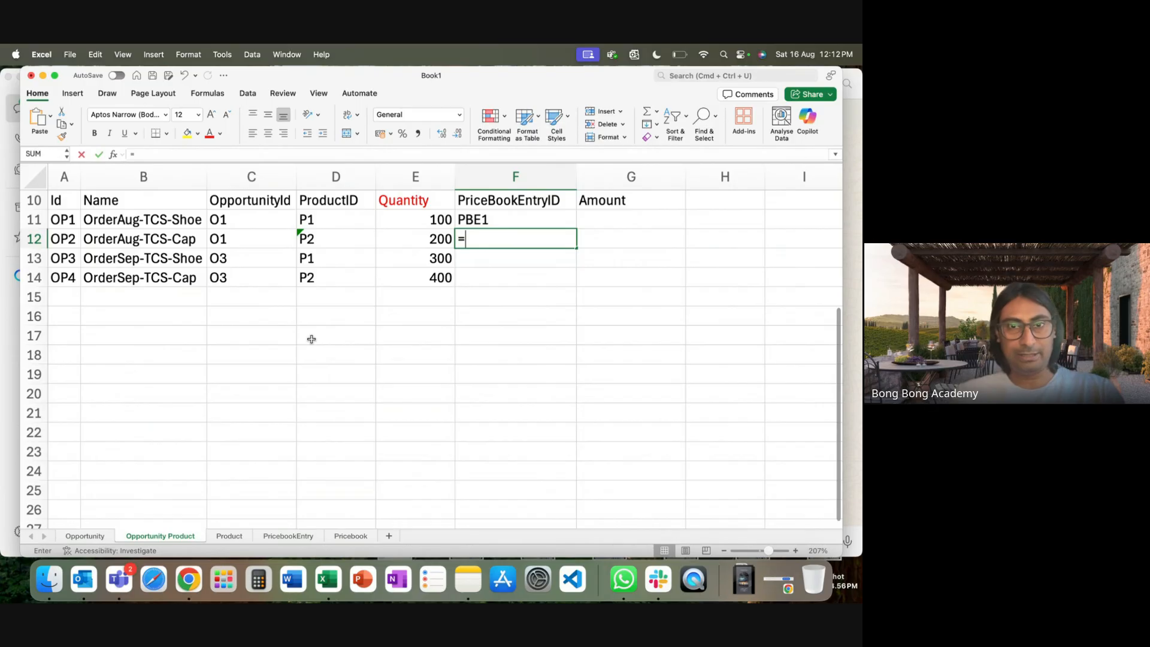
{"action": "left_click", "coordinate": [279, 536]}
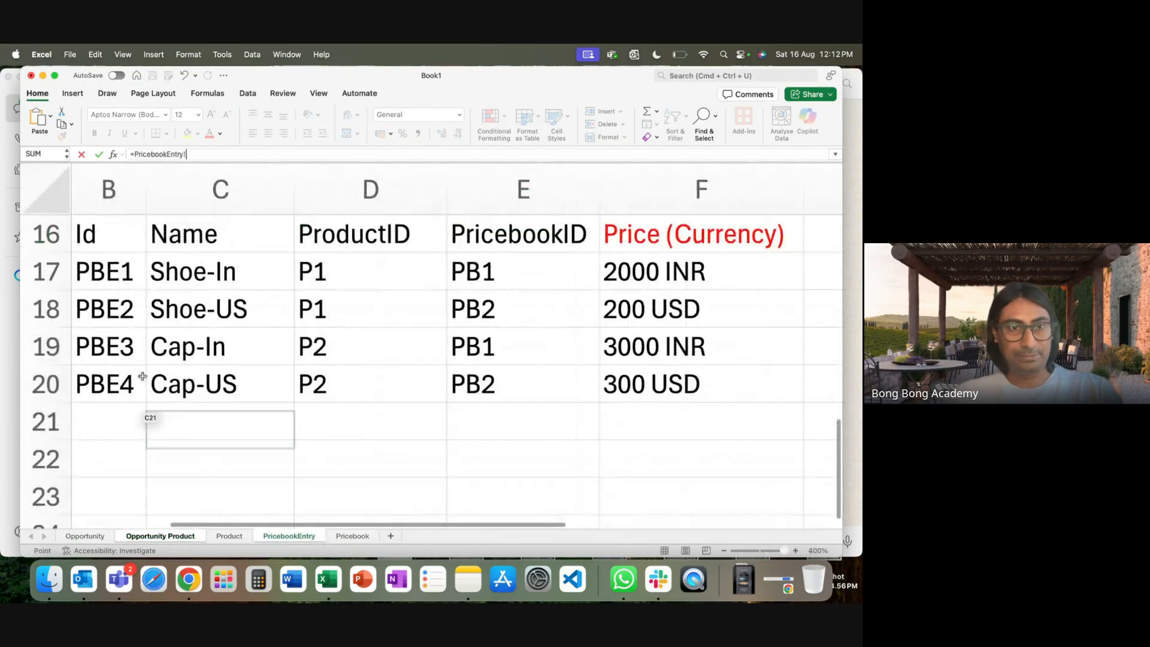
{"action": "left_click", "coordinate": [100, 349]}
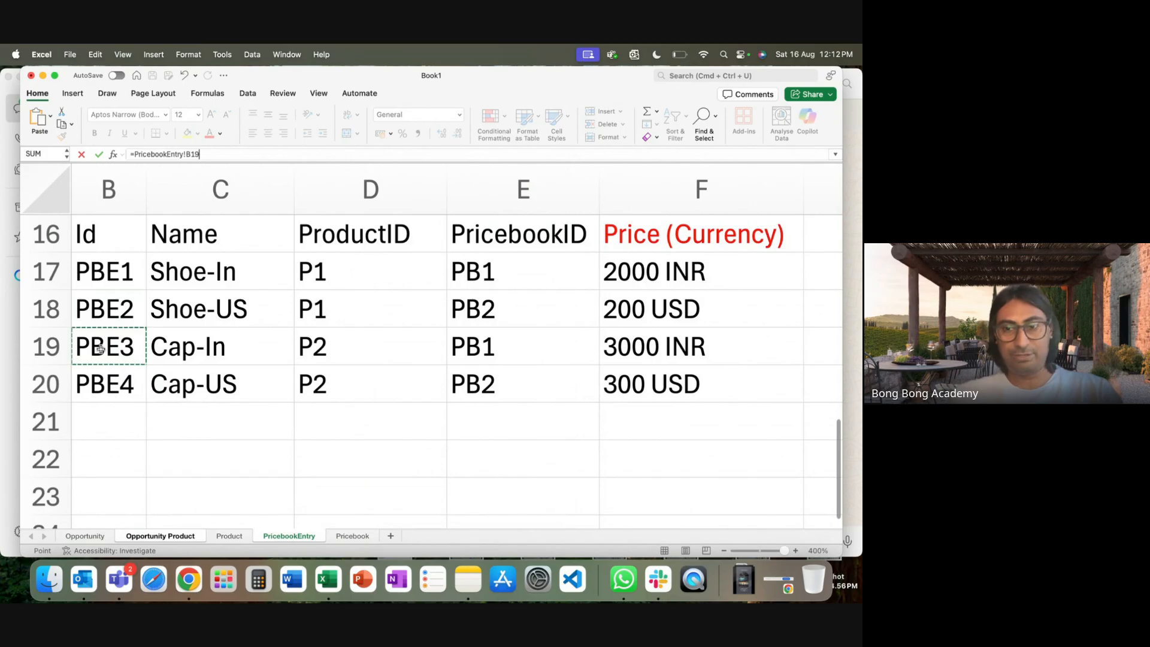
{"action": "key", "text": "Return"}
Link OP3 and OP4's PriceBookEntryID to PBE2 and PBE4 on PricebookEntry.
{"action": "type", "text": "="}
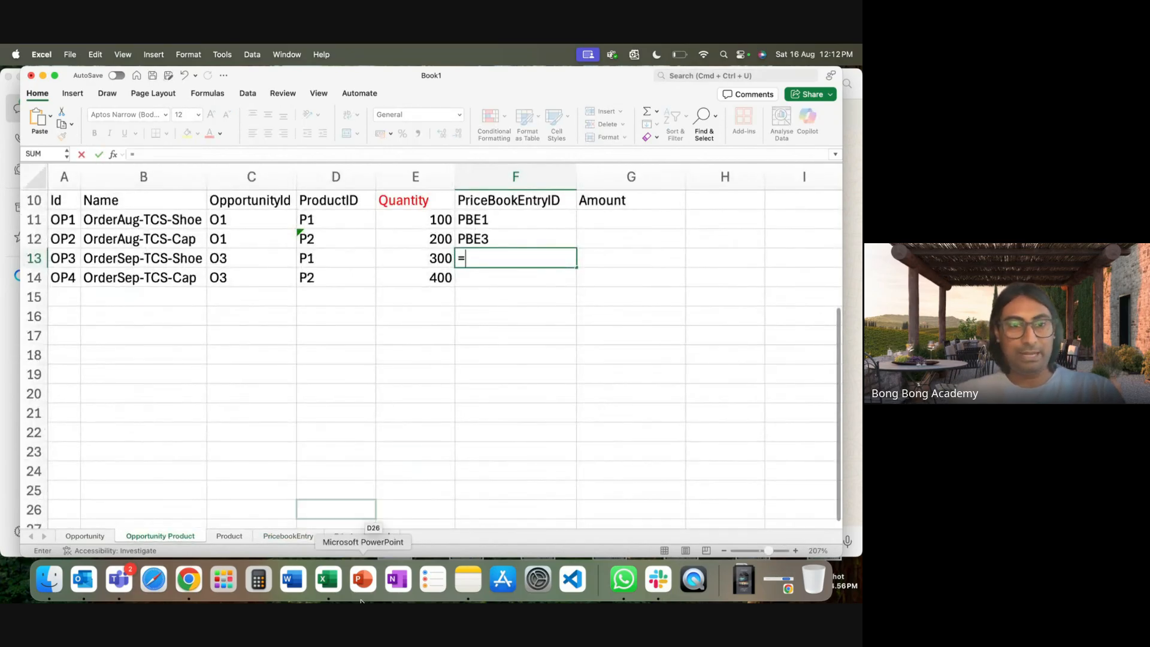
{"action": "left_click", "coordinate": [289, 536]}
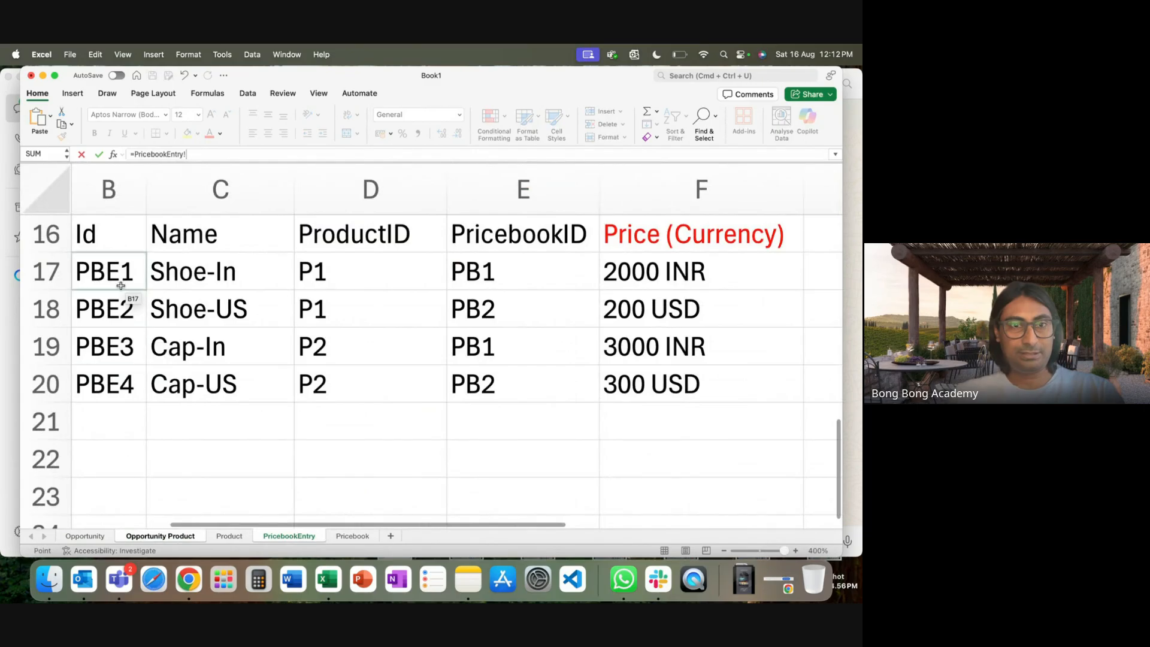
{"action": "left_click", "coordinate": [117, 309]}
{"action": "key", "text": "Return"}
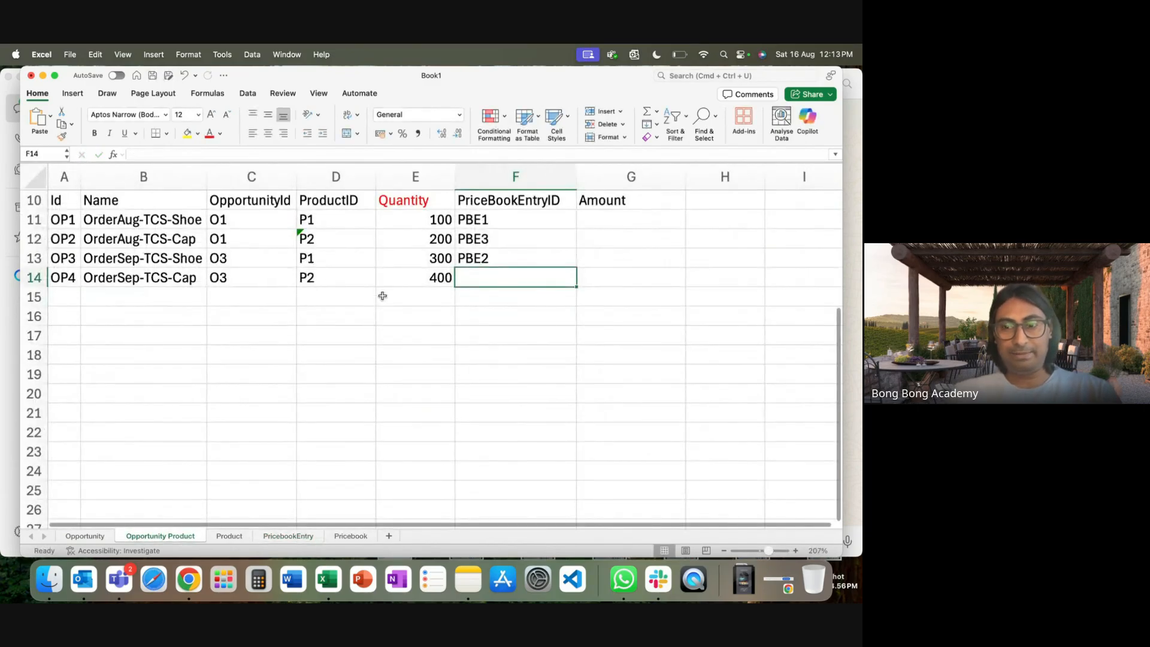
{"action": "type", "text": "="}
{"action": "left_click", "coordinate": [274, 540]}
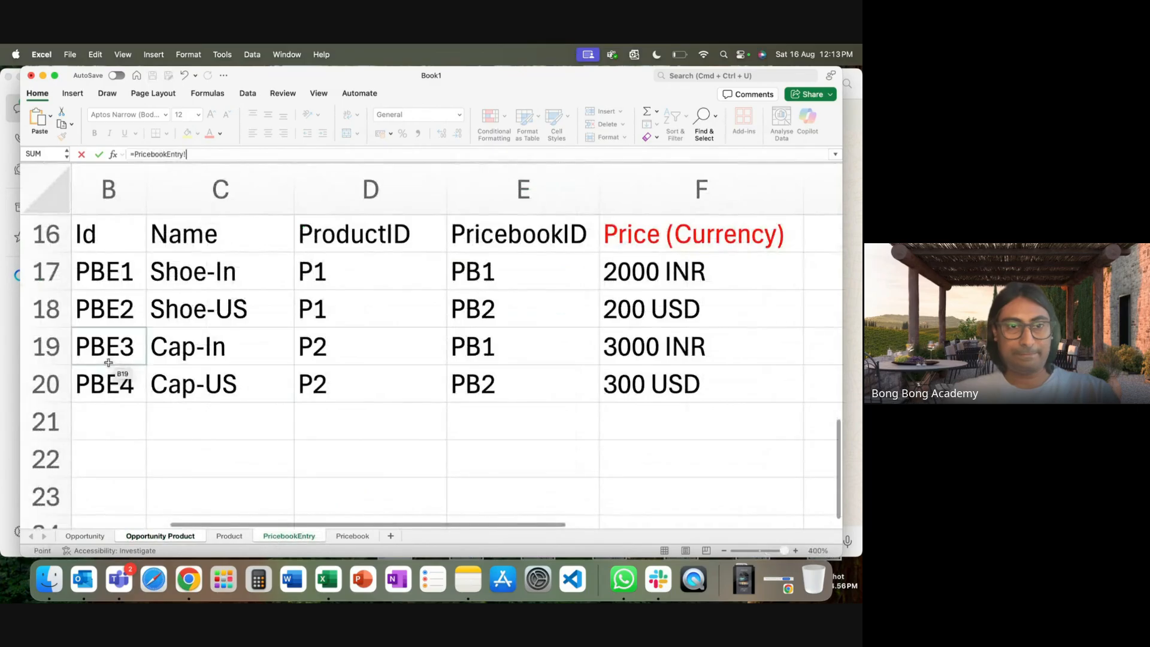
{"action": "left_click", "coordinate": [96, 385]}
{"action": "key", "text": "Return"}
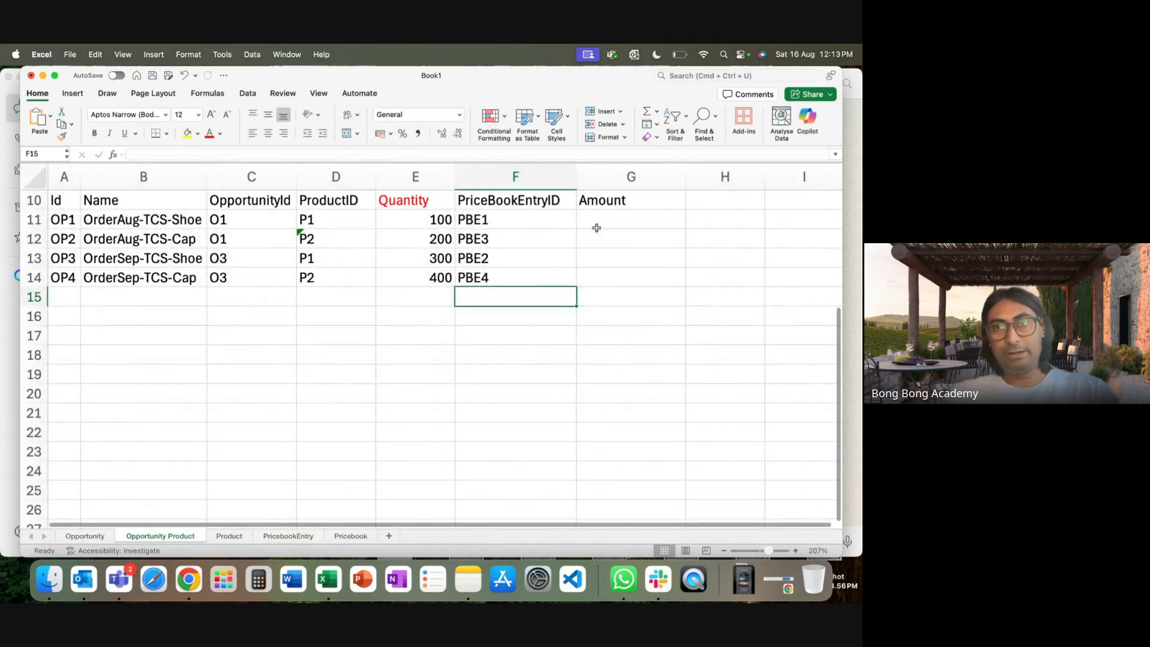
{"action": "left_click", "coordinate": [622, 220]}
{"action": "type", "text": "="}
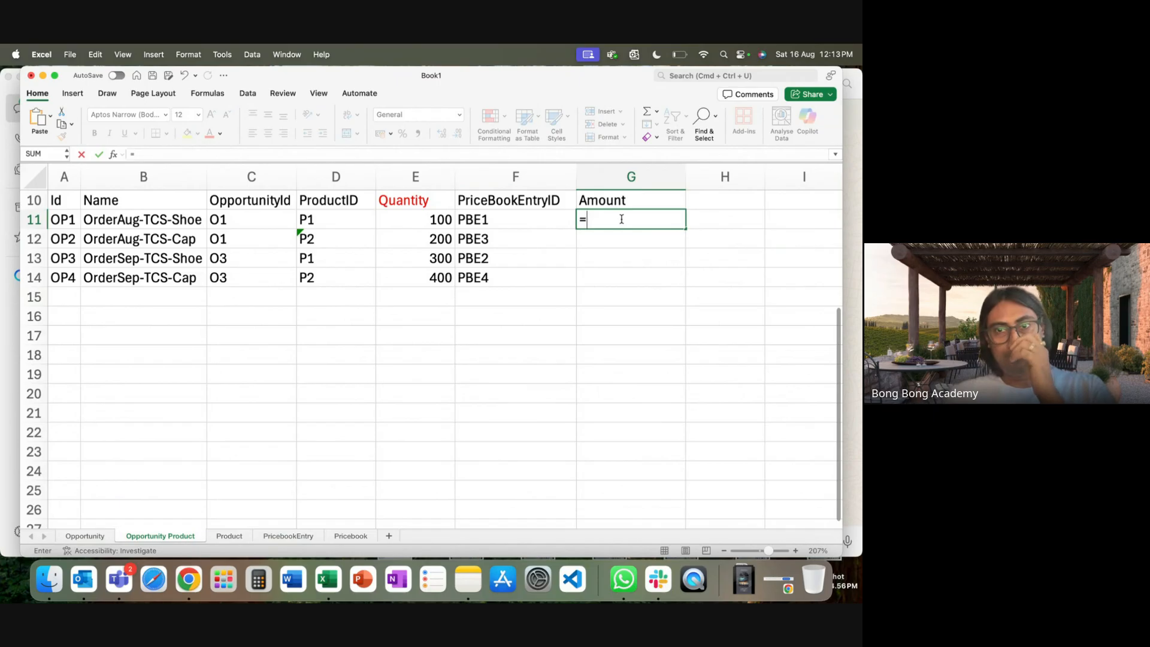
{"action": "left_click", "coordinate": [425, 224]}
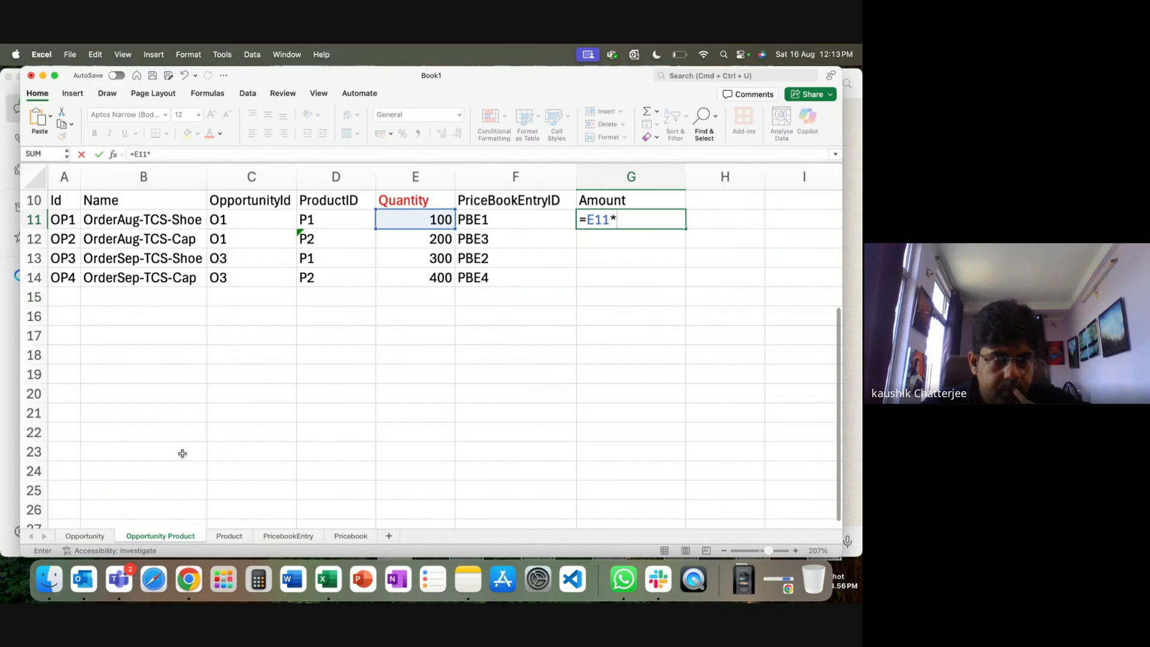
{"action": "type", "text": "*"}
{"action": "left_click", "coordinate": [281, 537]}
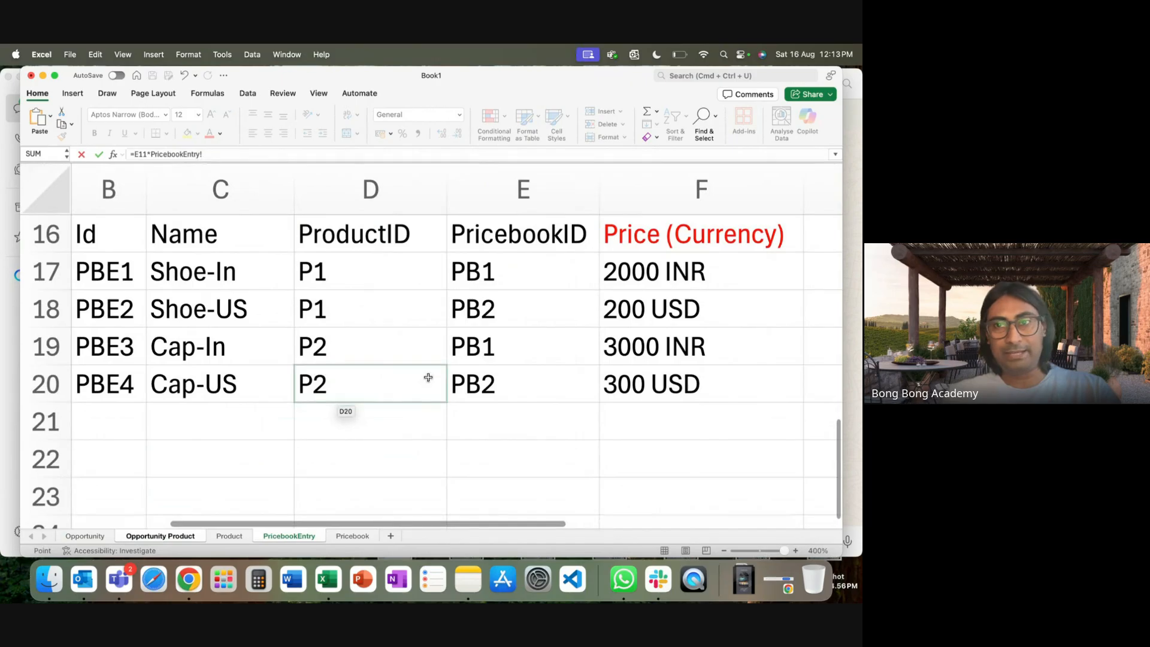
{"action": "left_click", "coordinate": [651, 274]}
{"action": "key", "text": "Return"}
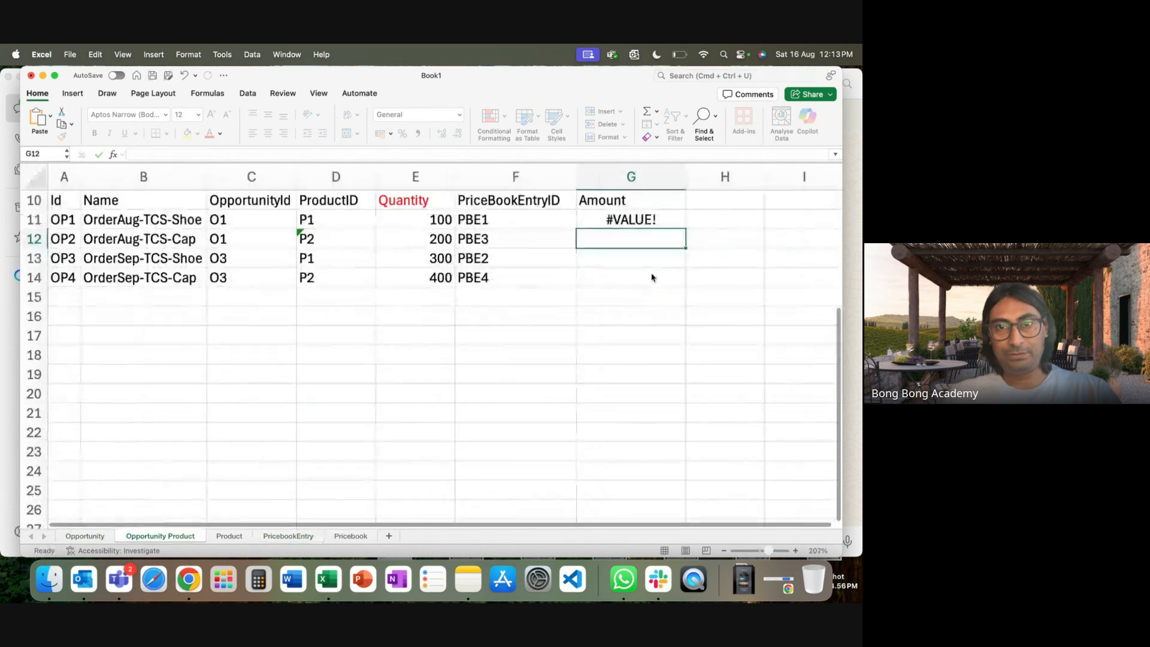
{"action": "left_click", "coordinate": [643, 220]}
{"action": "type", "text": "="}
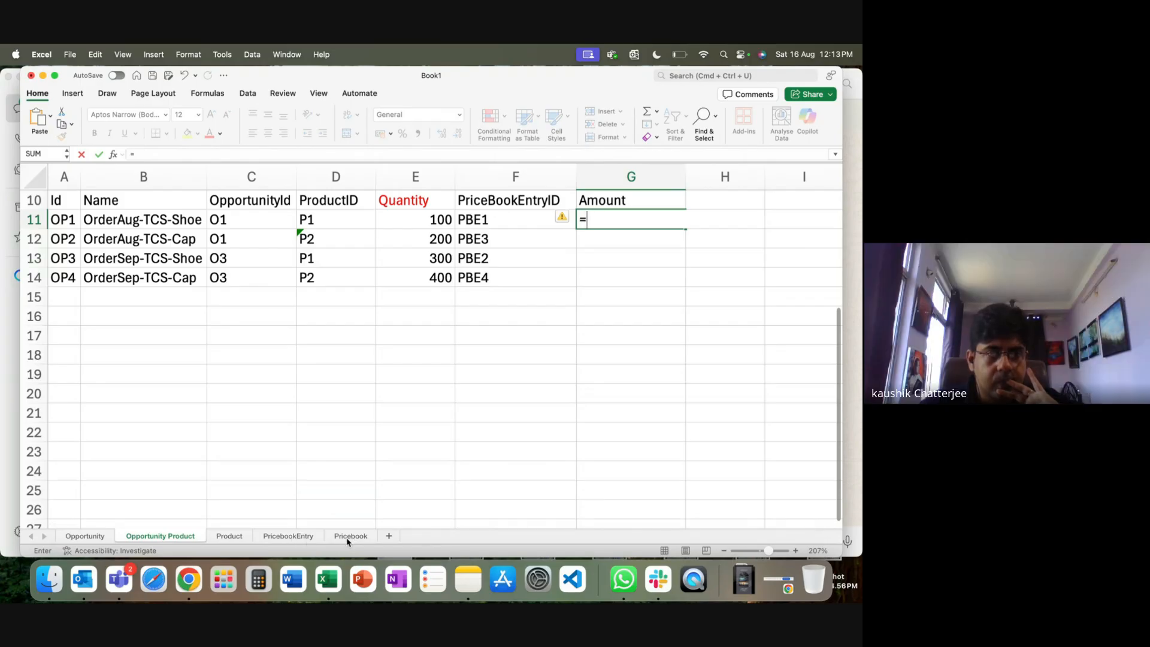
{"action": "left_click", "coordinate": [293, 537]}
{"action": "left_click", "coordinate": [715, 277]}
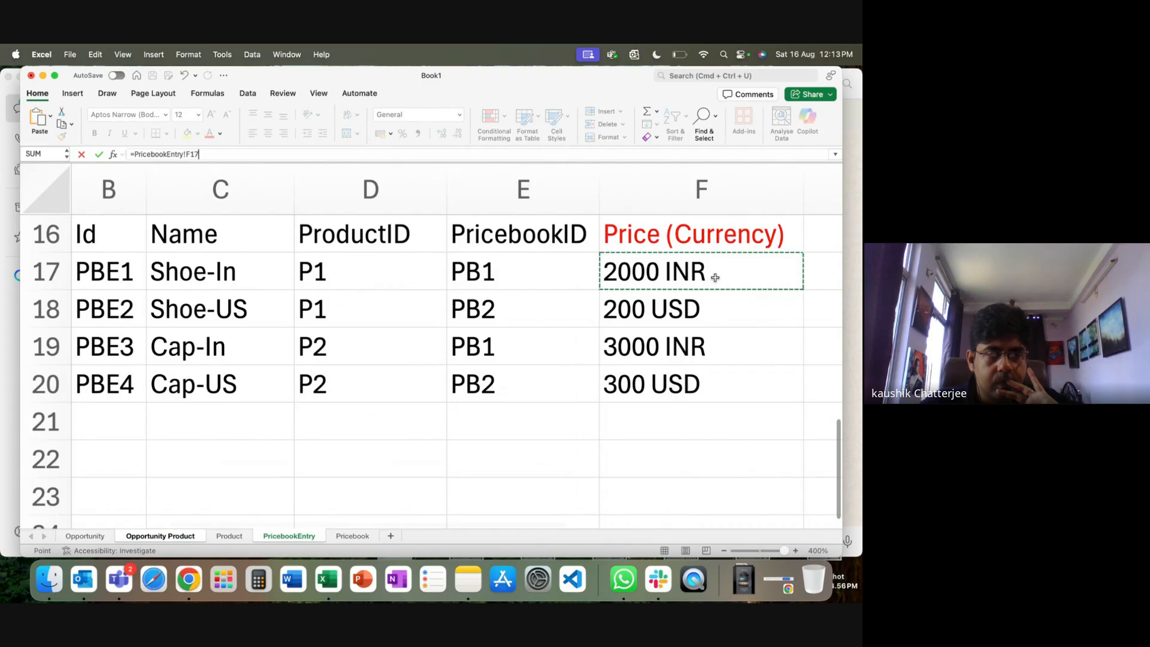
{"action": "left_click", "coordinate": [161, 537]}
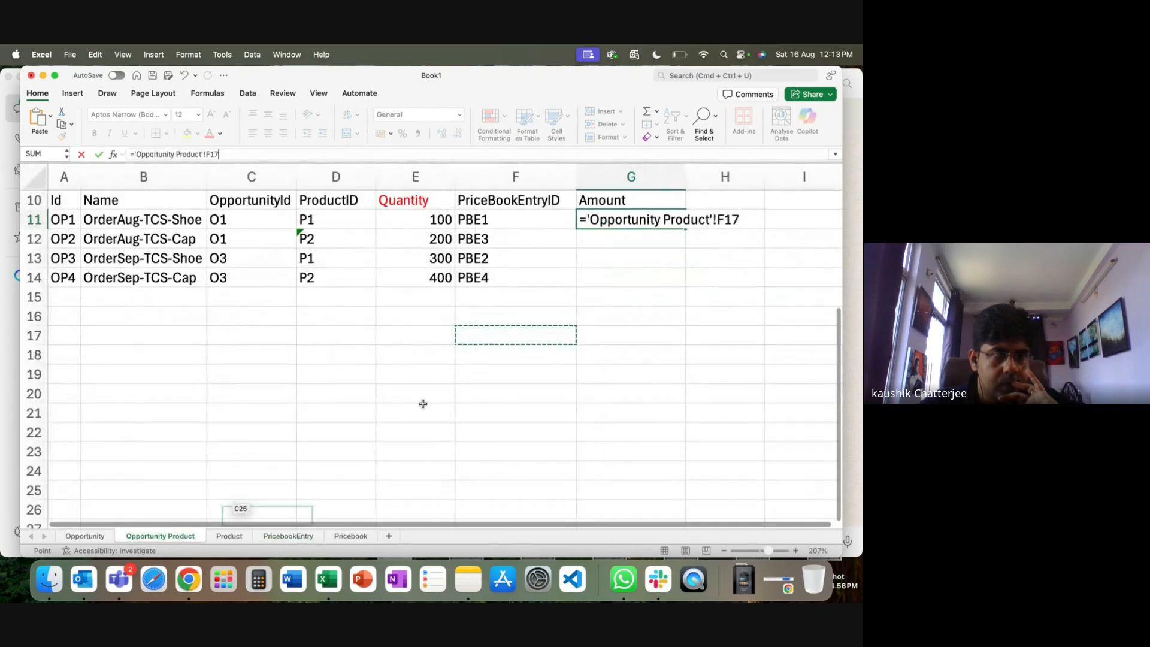
{"action": "left_click_drag", "start_coordinate": [582, 225], "coordinate": [845, 224]}
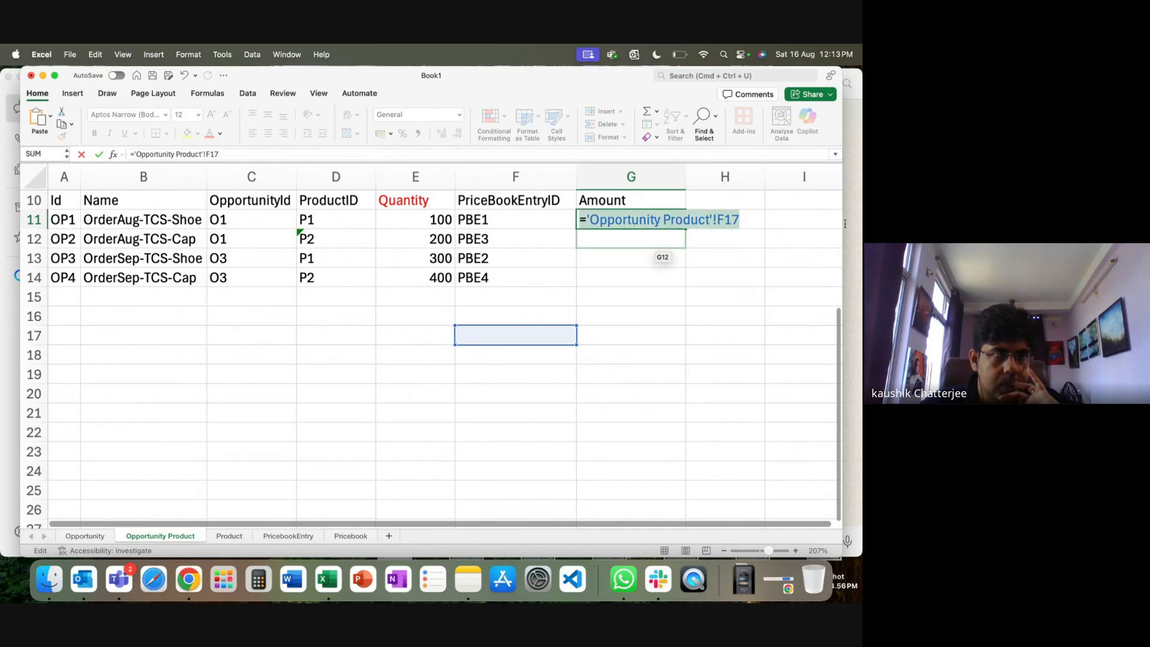
{"action": "key", "text": "Escape"}
{"action": "left_click", "coordinate": [635, 334]}
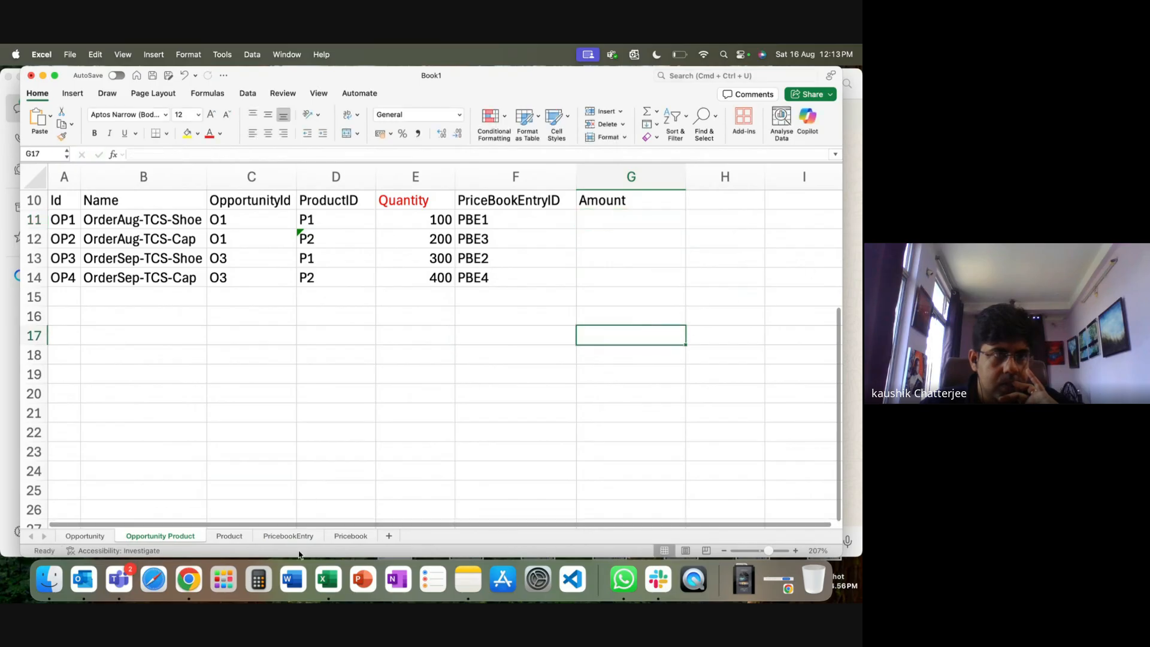
Strip the currency text from the four PricebookEntry prices, leaving 2000, 200, 3000 and 300.
{"action": "left_click", "coordinate": [289, 536]}
{"action": "double_click", "coordinate": [704, 276]}
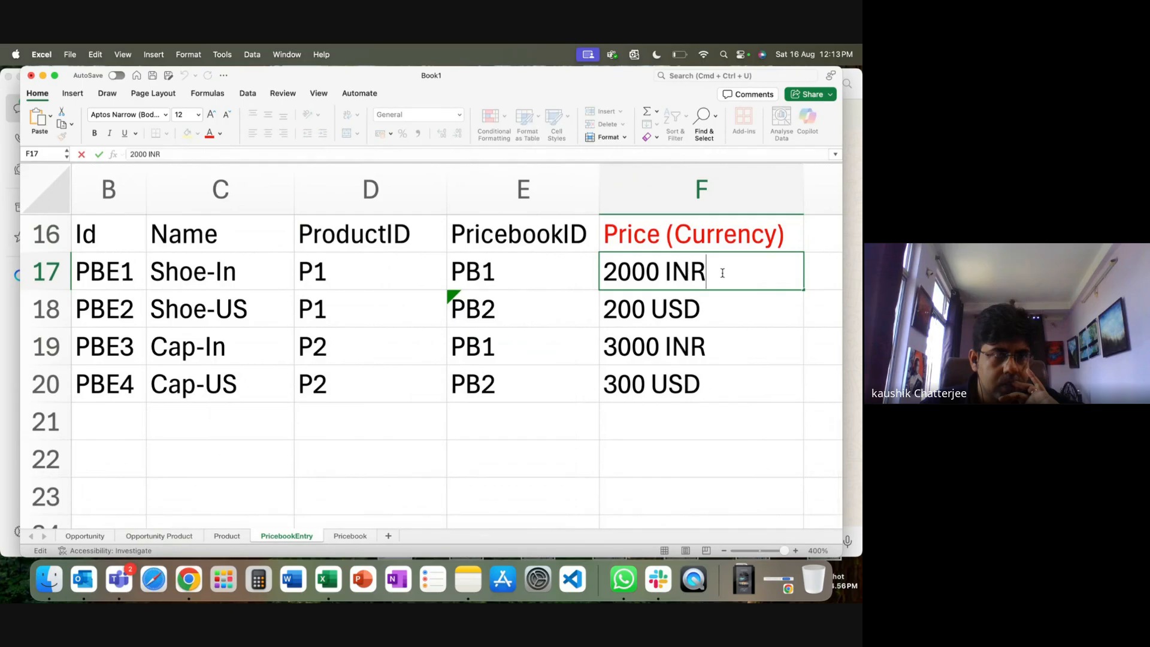
{"action": "left_click", "coordinate": [701, 304]}
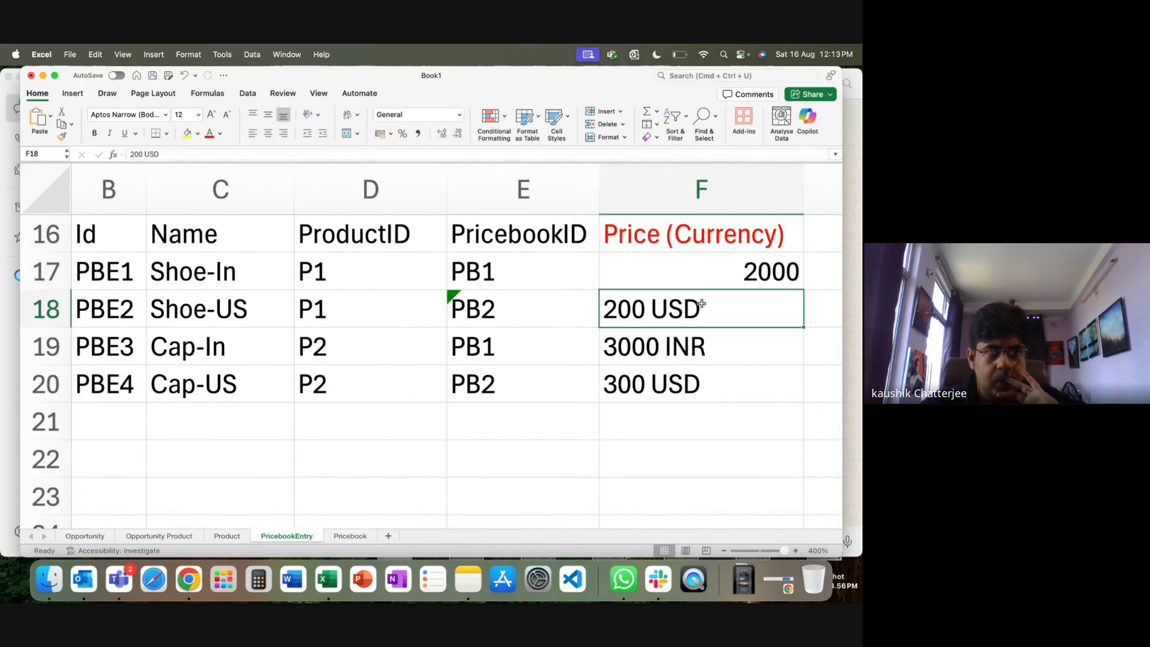
{"action": "double_click", "coordinate": [702, 304]}
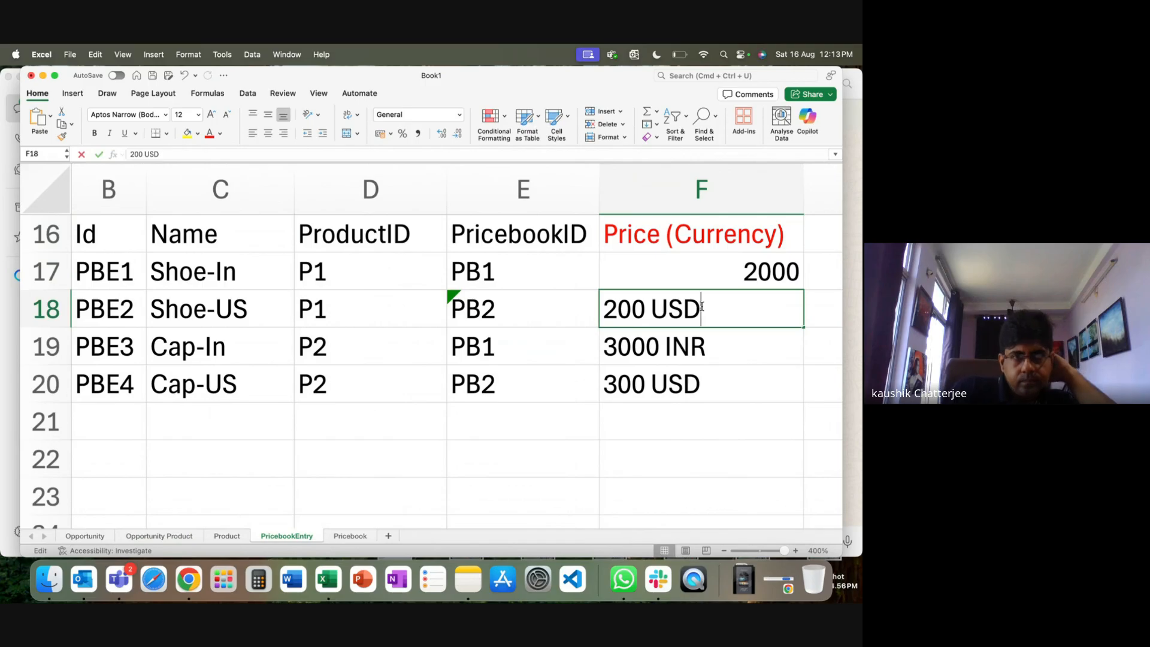
{"action": "key", "text": "BackSpace"}
{"action": "key", "text": "BackSpace"}
{"action": "key", "text": "BackSpace"}
{"action": "key", "text": "BackSpace"}
{"action": "double_click", "coordinate": [701, 351]}
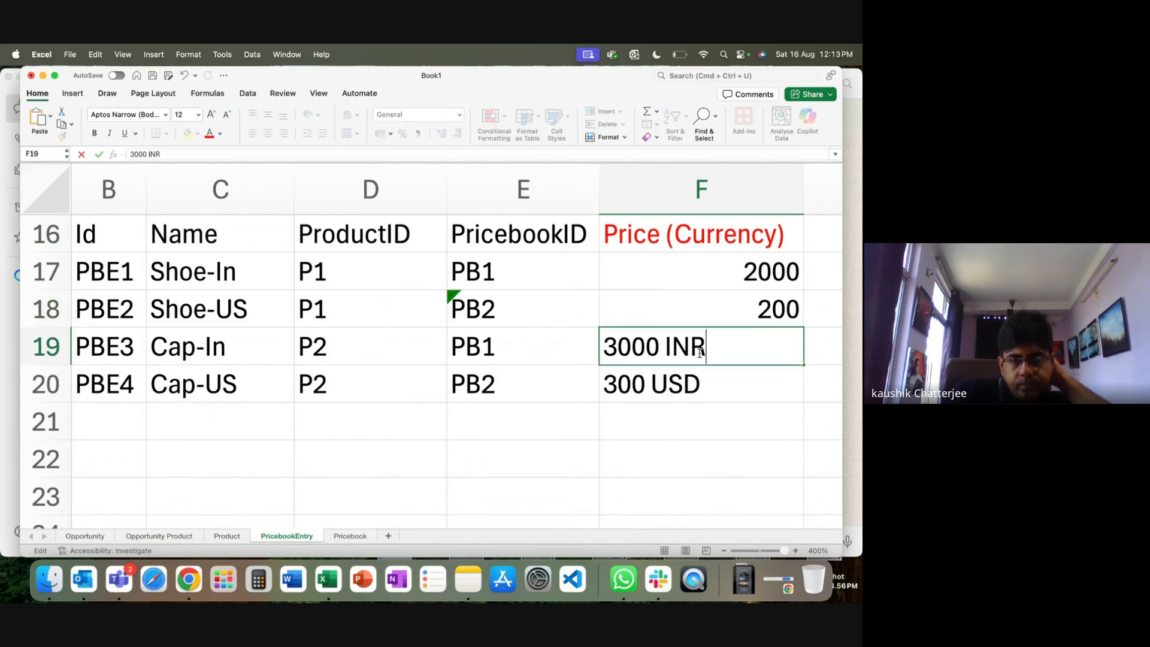
{"action": "double_click", "coordinate": [704, 392]}
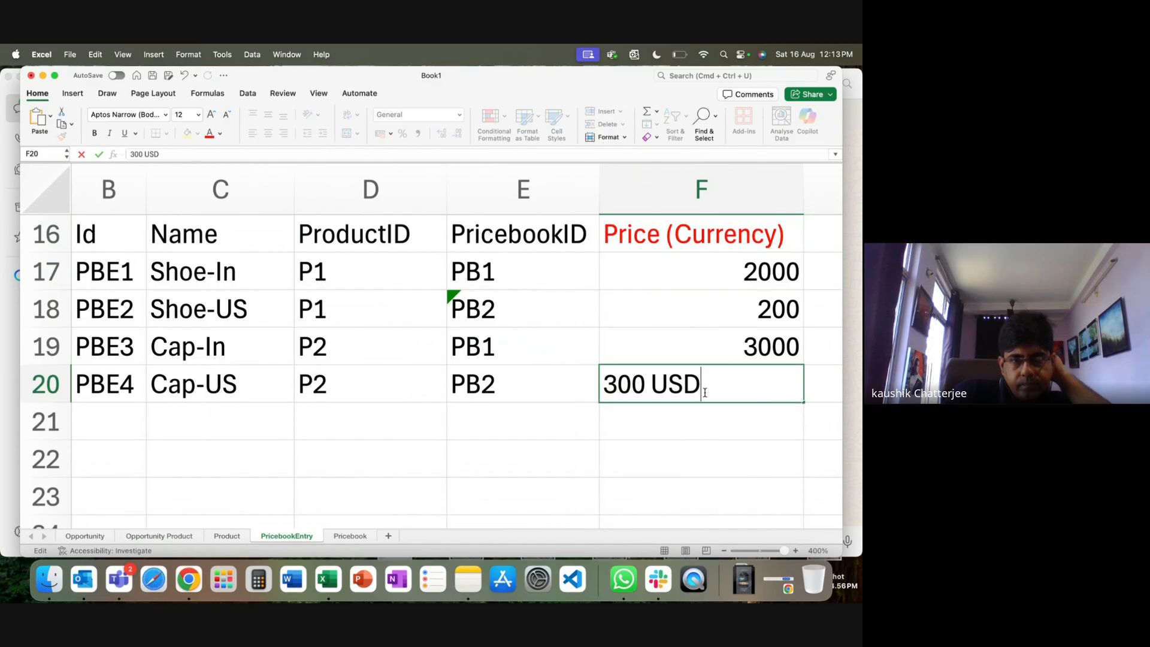
{"action": "left_click", "coordinate": [709, 422]}
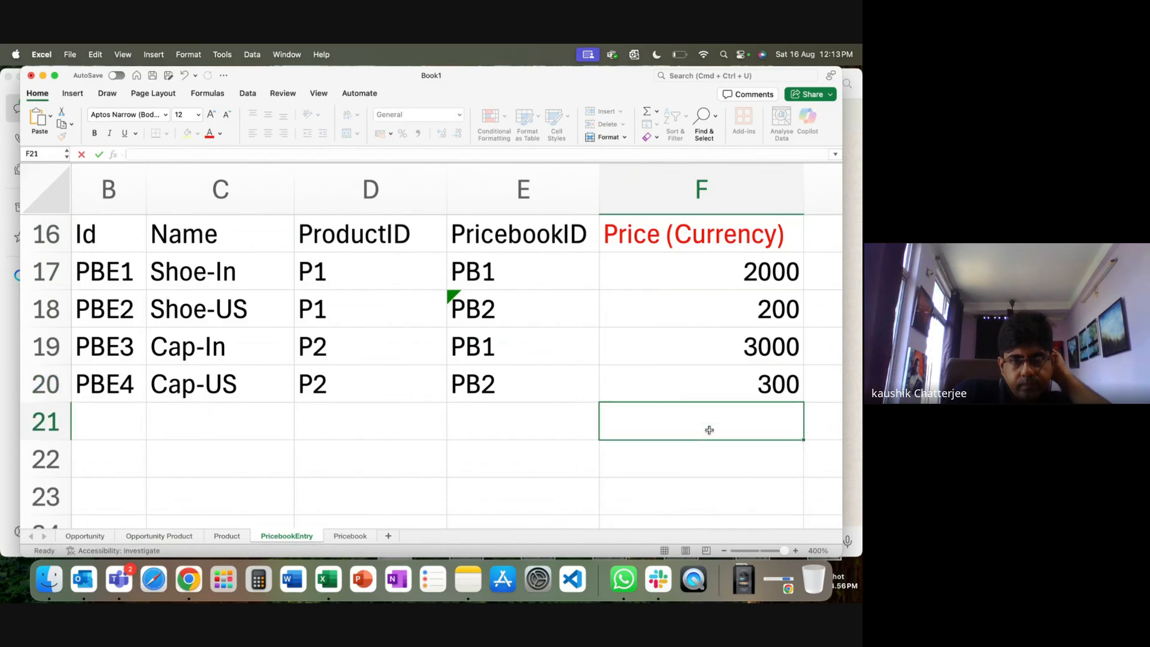
Enter currency labels INR for Shoe-In and Cap-In, USD for Shoe-US and Cap-US.
{"action": "left_click", "coordinate": [827, 267]}
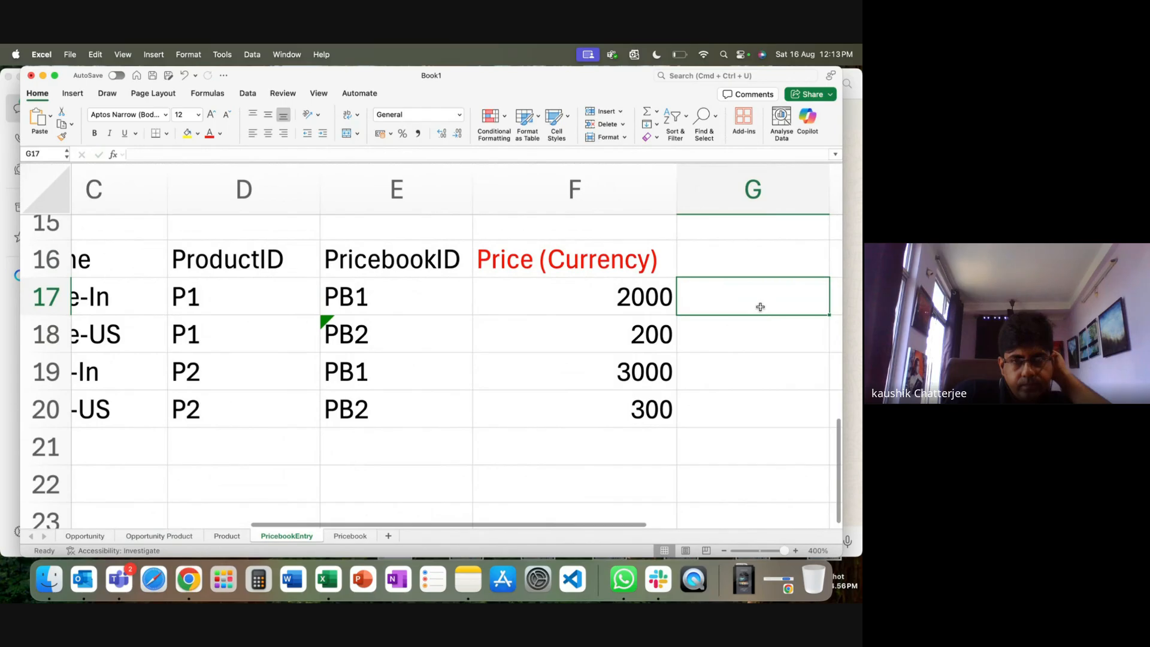
{"action": "type", "text": "INR"}
{"action": "left_click", "coordinate": [724, 384]}
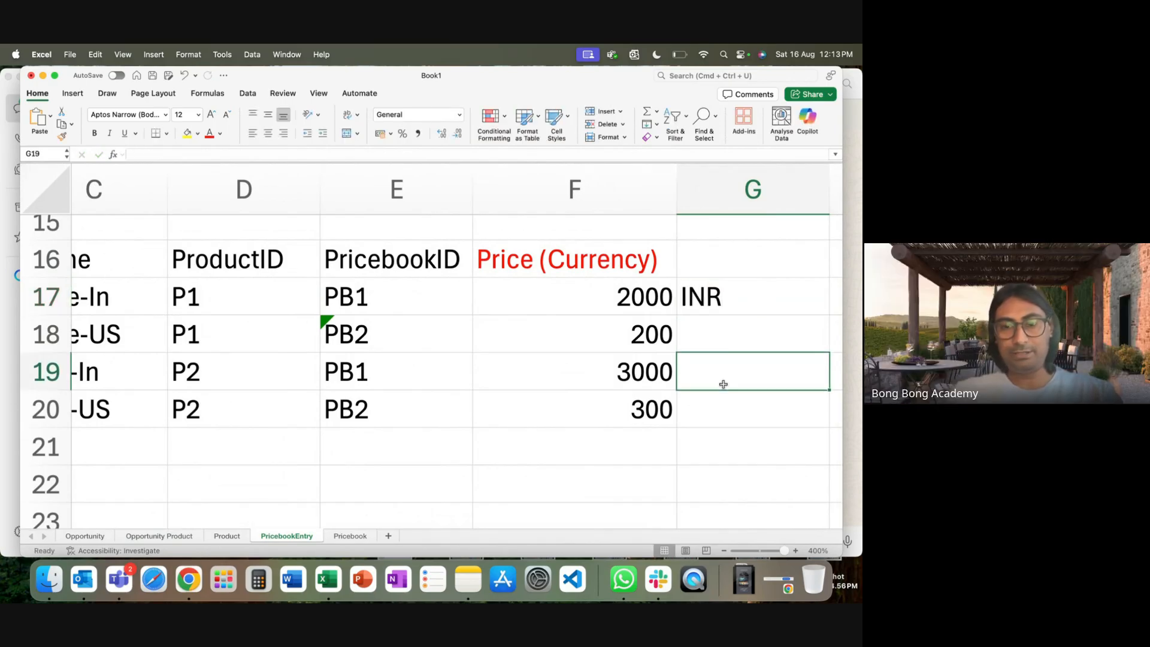
{"action": "type", "text": "INR"}
{"action": "left_click", "coordinate": [722, 335]}
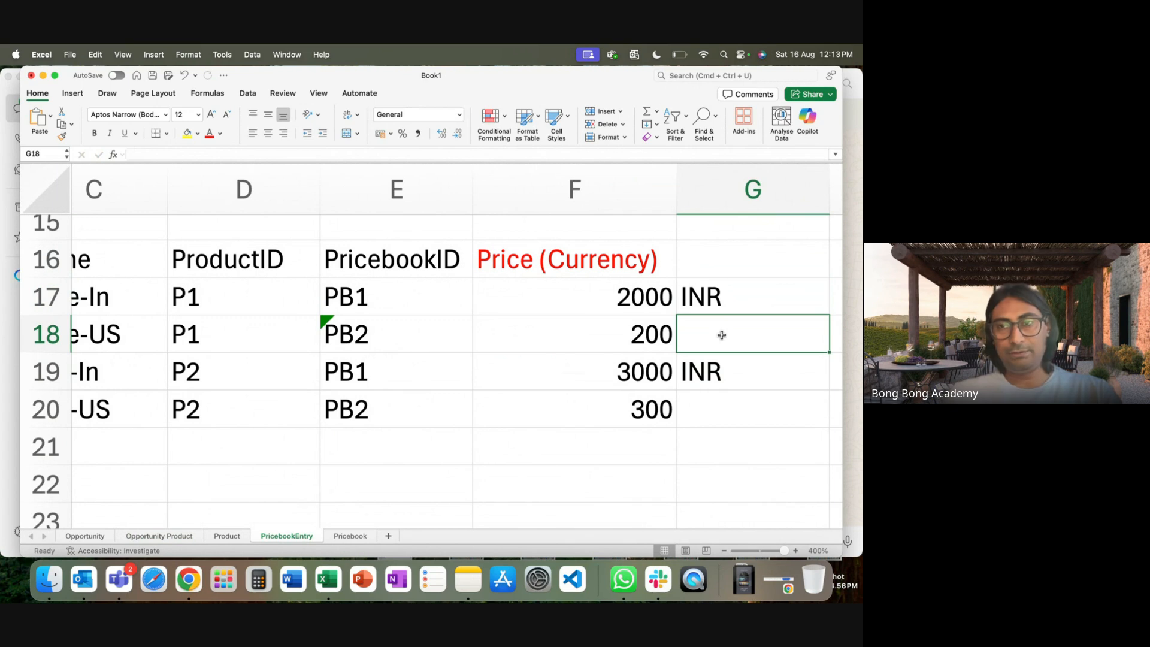
{"action": "type", "text": "USD"}
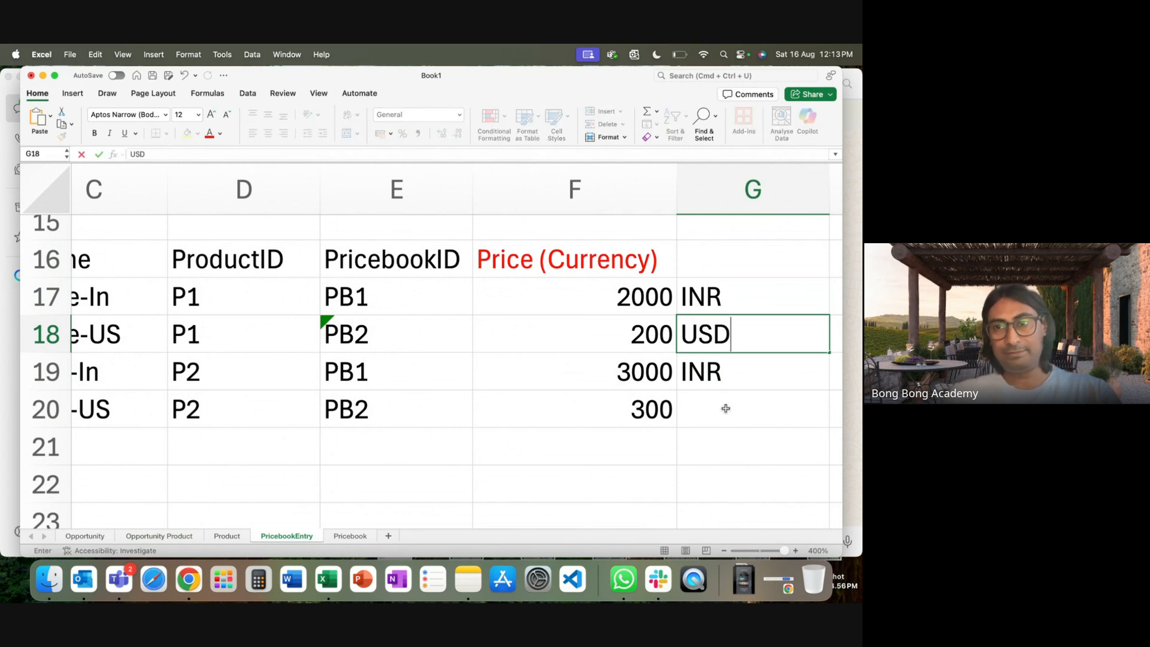
{"action": "left_click", "coordinate": [725, 408]}
{"action": "type", "text": "USD"}
{"action": "left_click", "coordinate": [606, 469]}
{"action": "scroll", "coordinate": [608, 471], "scroll_direction": "left", "scroll_amount": 5}
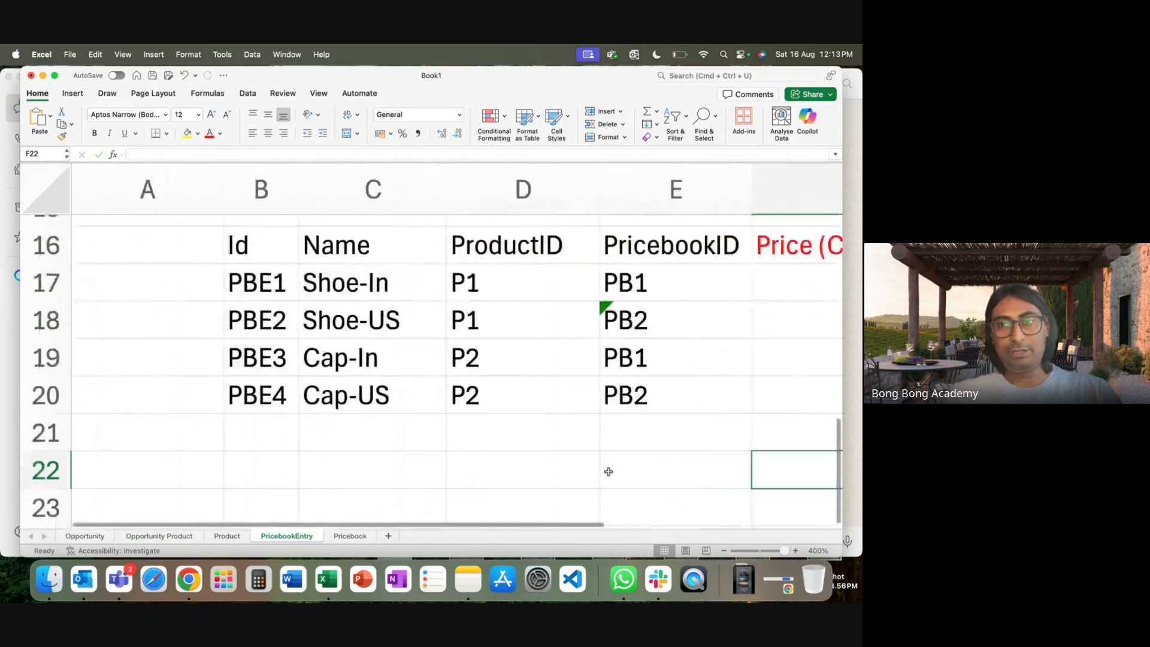
{"action": "scroll", "coordinate": [565, 470], "scroll_direction": "right", "scroll_amount": 2}
{"action": "left_click_drag", "start_coordinate": [783, 551], "coordinate": [777, 551]}
{"action": "scroll", "coordinate": [560, 493], "scroll_direction": "up", "scroll_amount": 2}
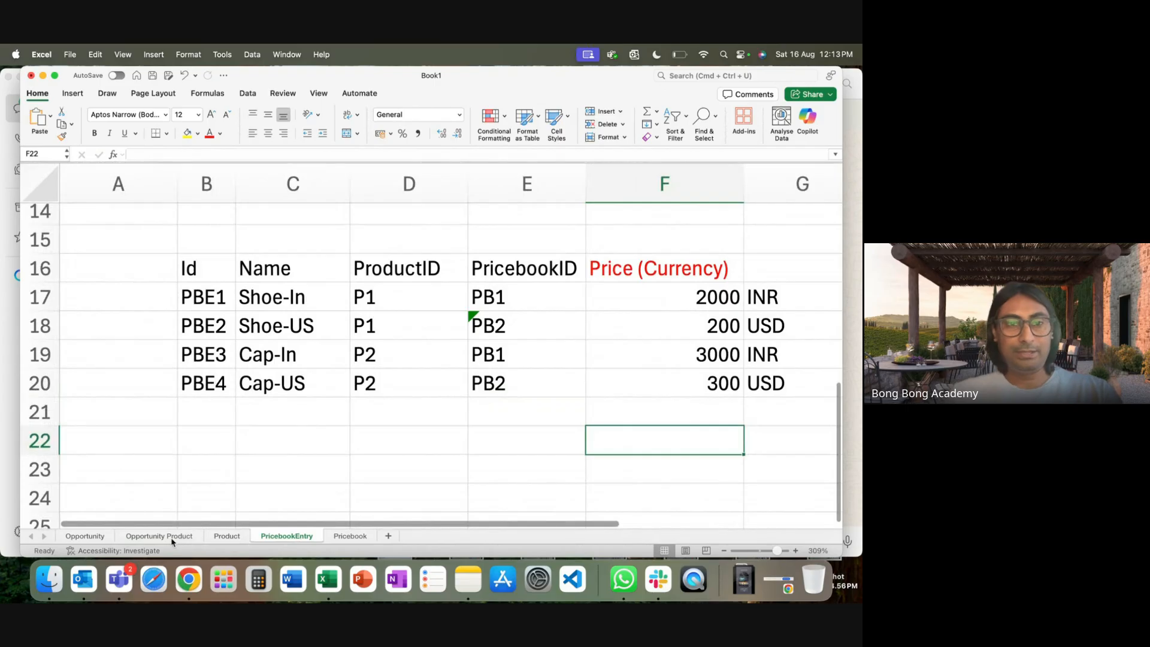
Set OP1's Amount to =E11*PricebookEntry!F17, quantity times the 2000 Shoe-In price.
{"action": "left_click", "coordinate": [172, 539]}
{"action": "left_click", "coordinate": [629, 219]}
{"action": "type", "text": "="}
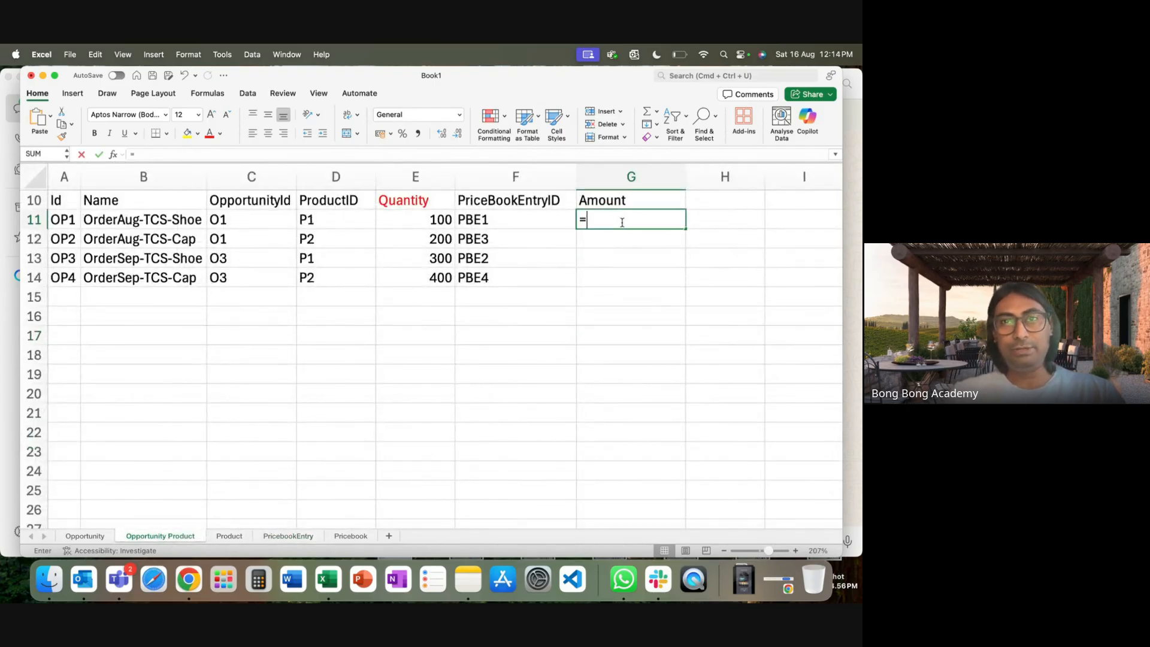
{"action": "left_click", "coordinate": [423, 222]}
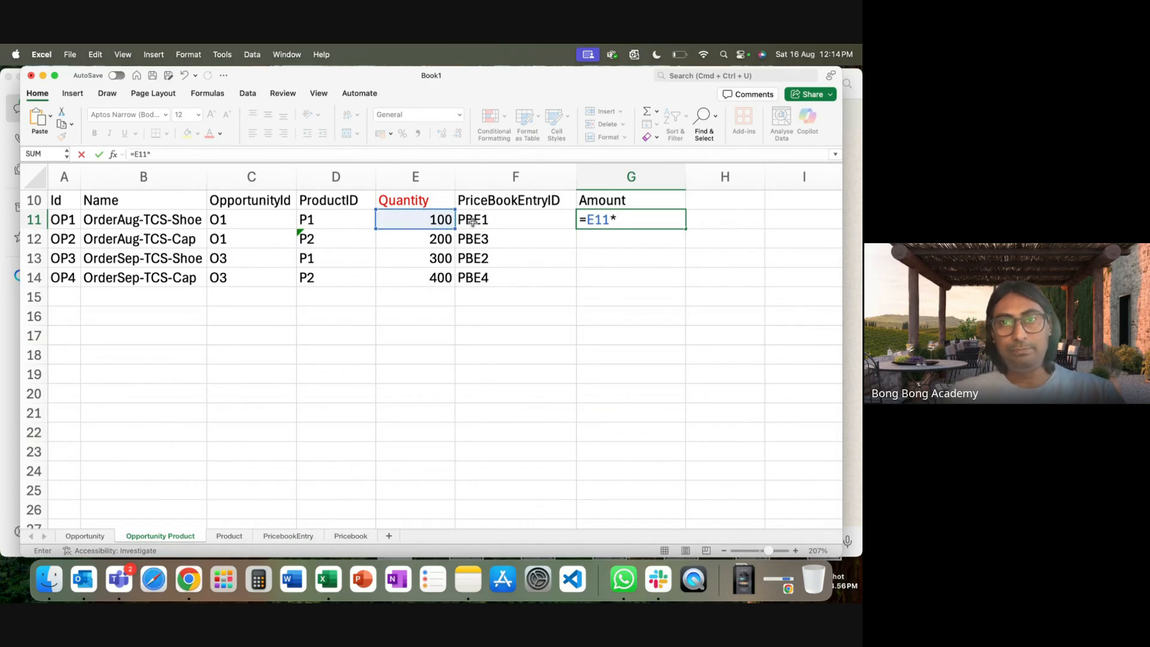
{"action": "type", "text": "*"}
{"action": "left_click", "coordinate": [288, 536]}
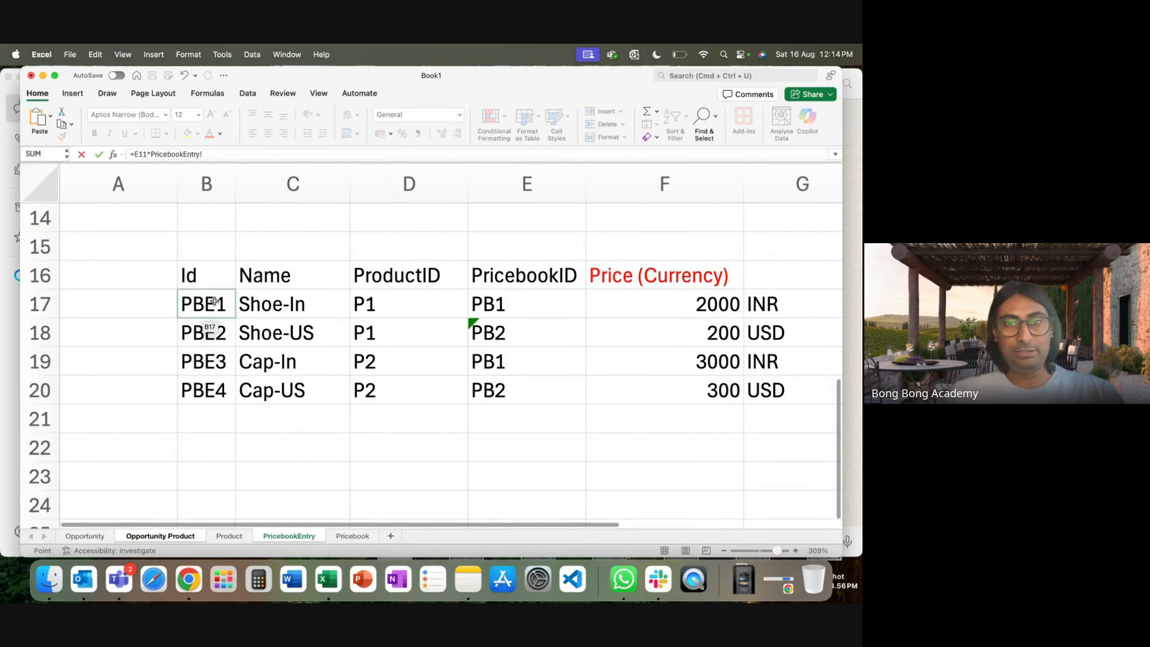
{"action": "scroll", "coordinate": [510, 349], "scroll_direction": "up", "scroll_amount": 2}
{"action": "scroll", "coordinate": [510, 348], "scroll_direction": "right", "scroll_amount": 2}
{"action": "left_click", "coordinate": [617, 303]}
{"action": "key", "text": "Return"}
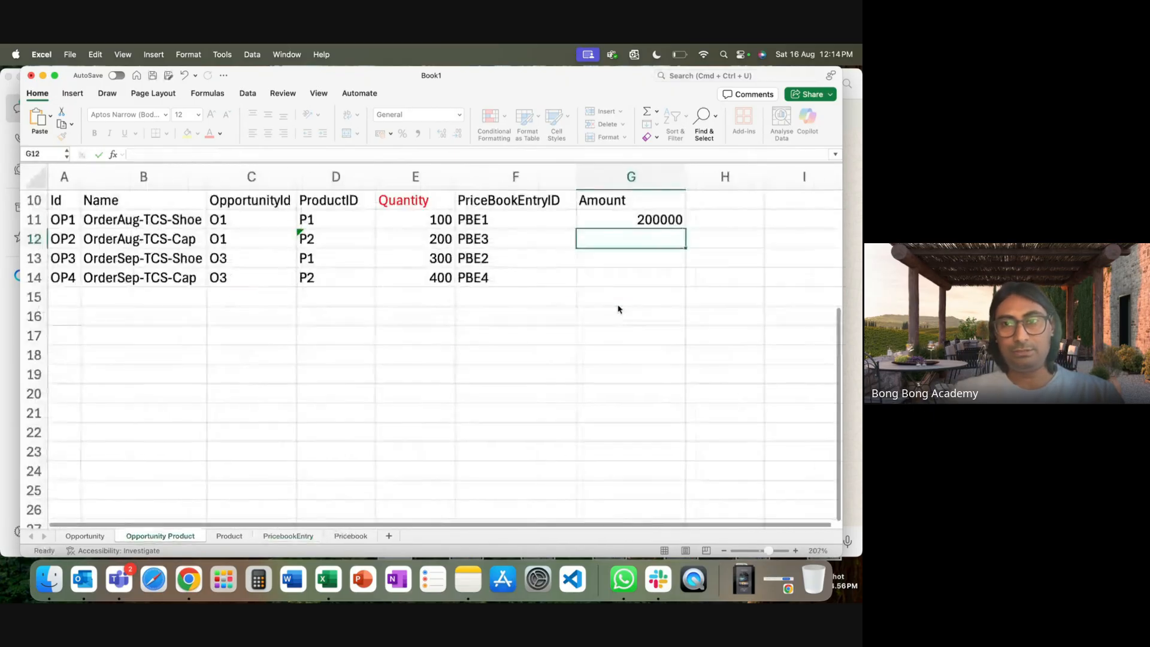
Set OP2's Amount to =E12*PricebookEntry!F19, quantity times the 3000 Cap-In price.
{"action": "type", "text": "="}
{"action": "left_click", "coordinate": [435, 243]}
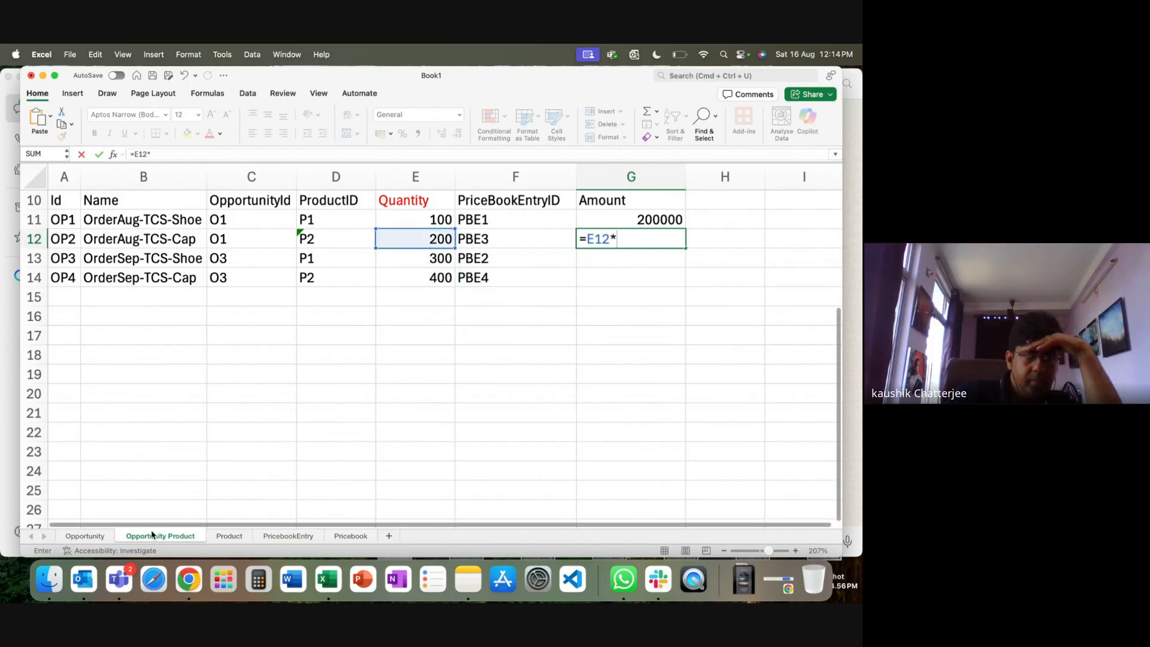
{"action": "type", "text": "*"}
{"action": "left_click", "coordinate": [300, 536]}
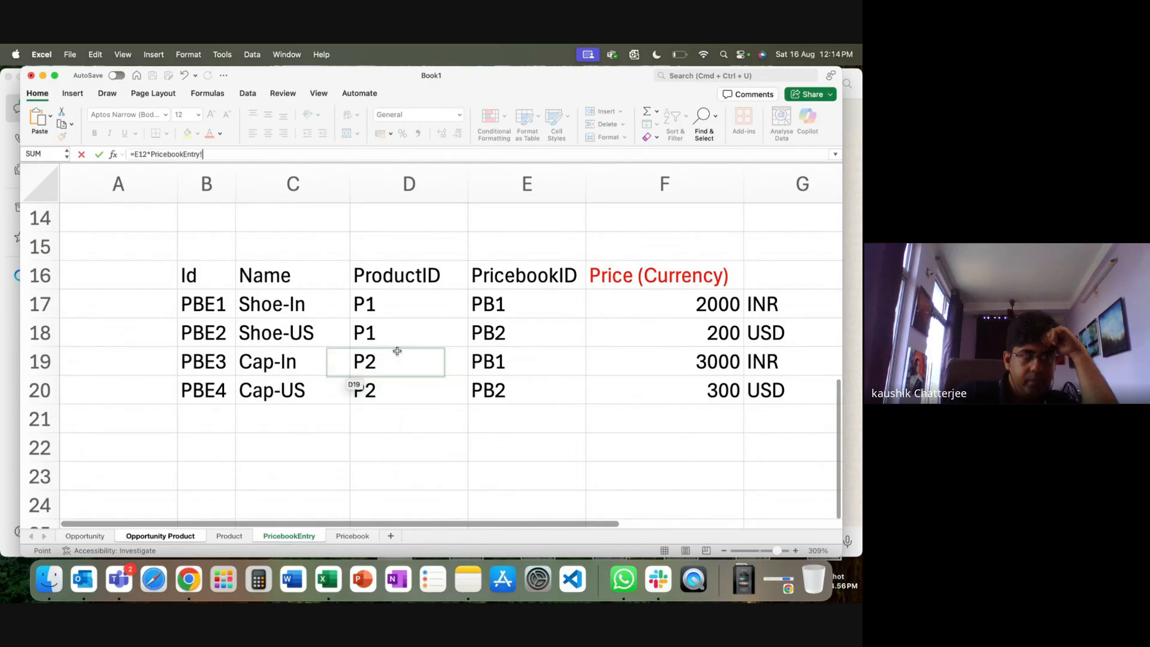
{"action": "left_click", "coordinate": [718, 366]}
{"action": "key", "text": "Return"}
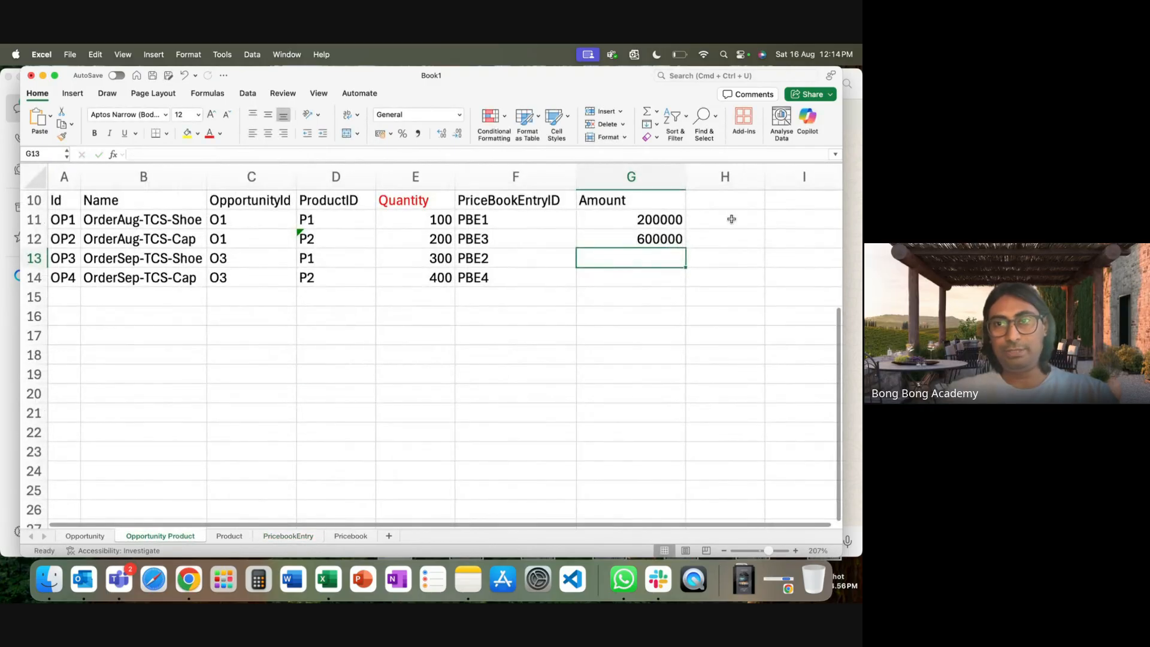
Label the OP1 and OP2 amounts INR in H11:H12.
{"action": "left_click", "coordinate": [731, 220]}
{"action": "type", "text": "INR"}
{"action": "left_click", "coordinate": [731, 236]}
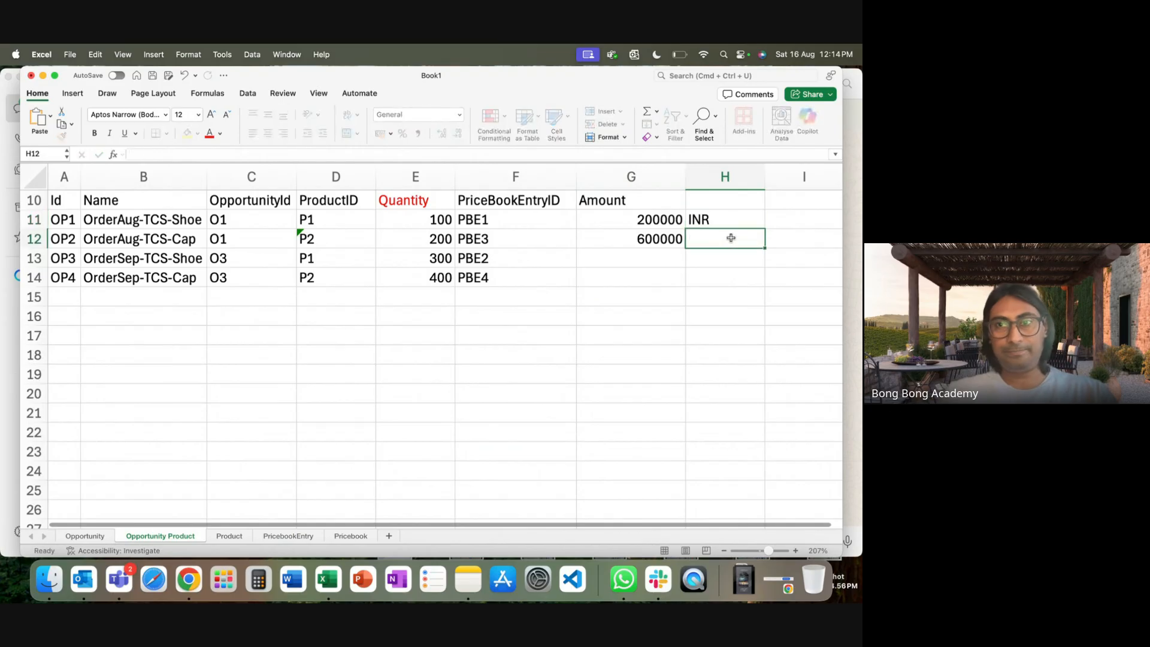
{"action": "type", "text": "INR"}
{"action": "left_click", "coordinate": [705, 296]}
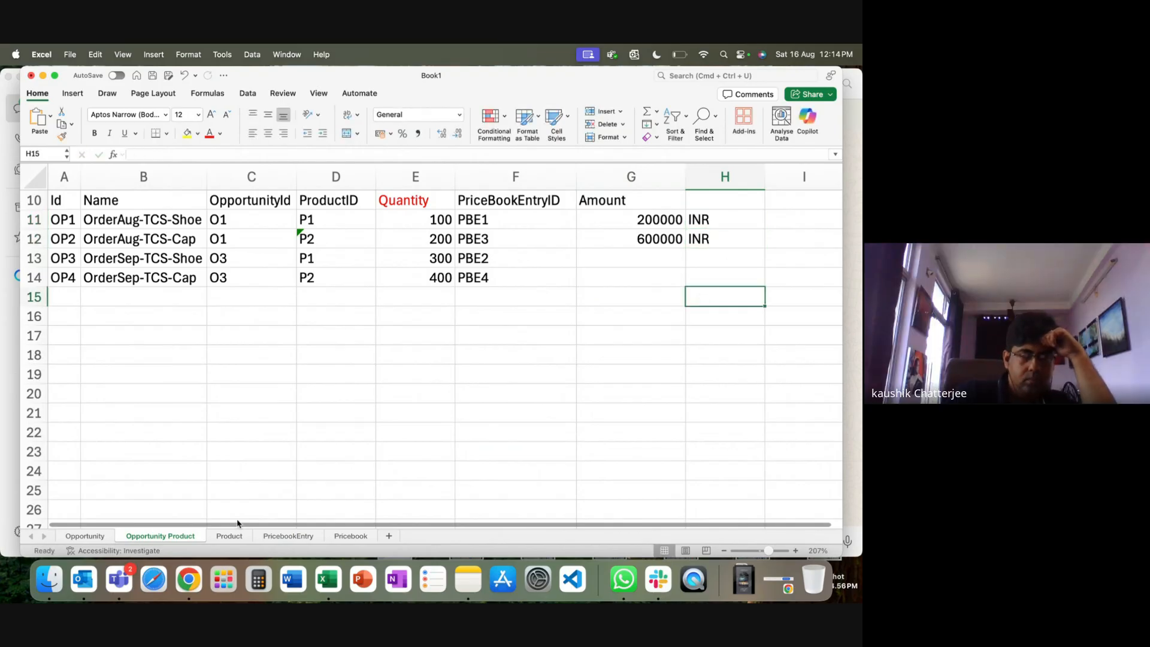
Try a direct reference to Opportunity Product G11:G12, then clear the spilled E10:E11 values.
{"action": "left_click", "coordinate": [83, 537]}
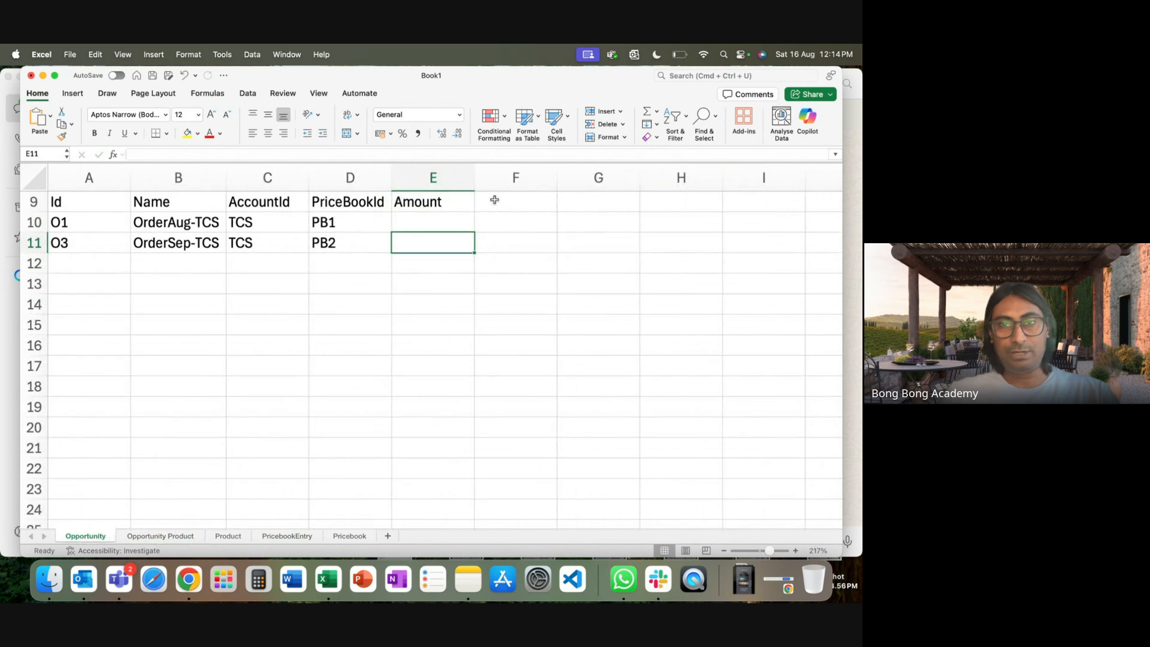
{"action": "type", "text": "="}
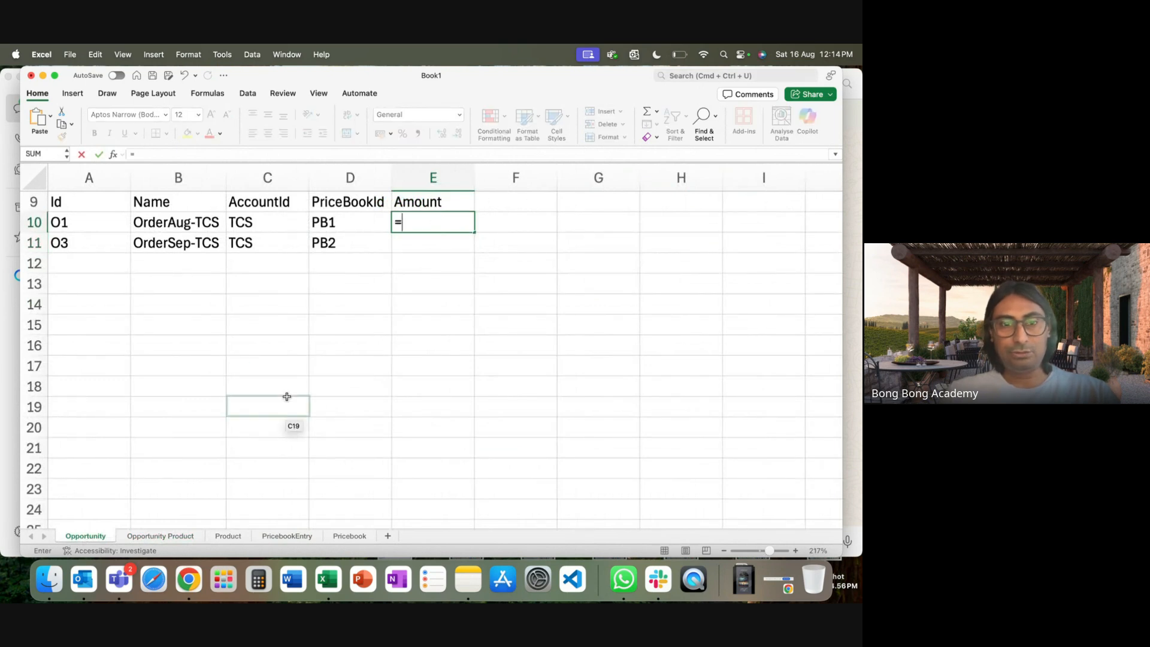
{"action": "left_click", "coordinate": [191, 537]}
{"action": "mouse_move", "coordinate": [656, 221]}
{"action": "left_mouse_down"}
{"action": "mouse_move", "coordinate": [663, 241]}
{"action": "mouse_move", "coordinate": [645, 240]}
{"action": "left_mouse_up"}
{"action": "key", "text": "Return"}
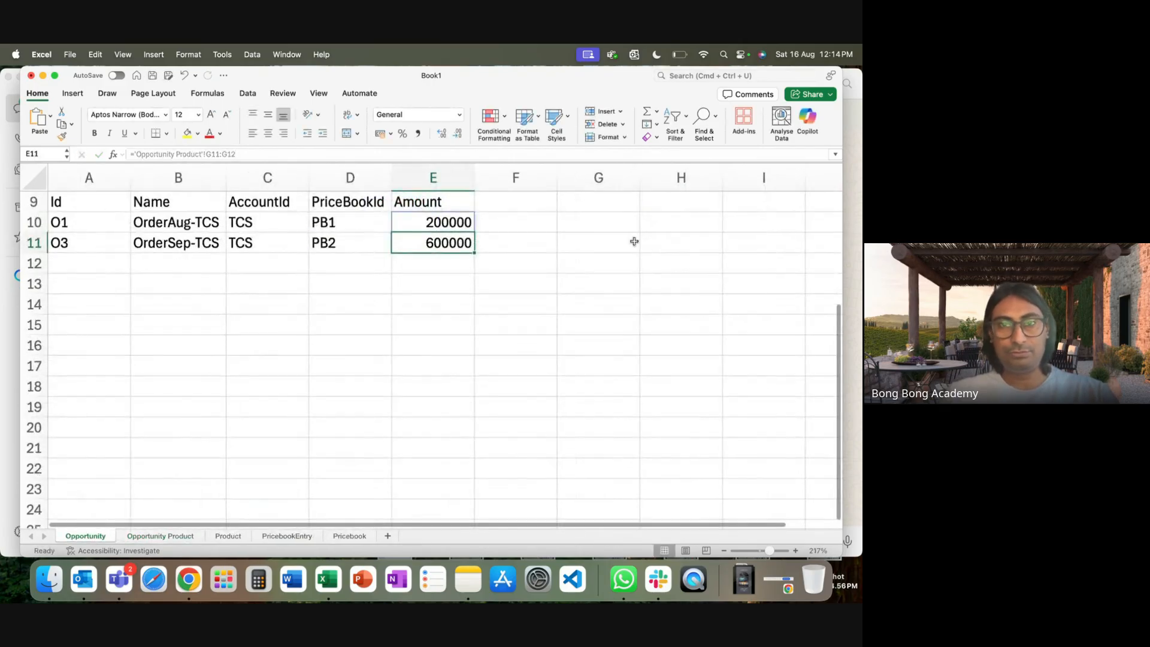
{"action": "left_click", "coordinate": [367, 402]}
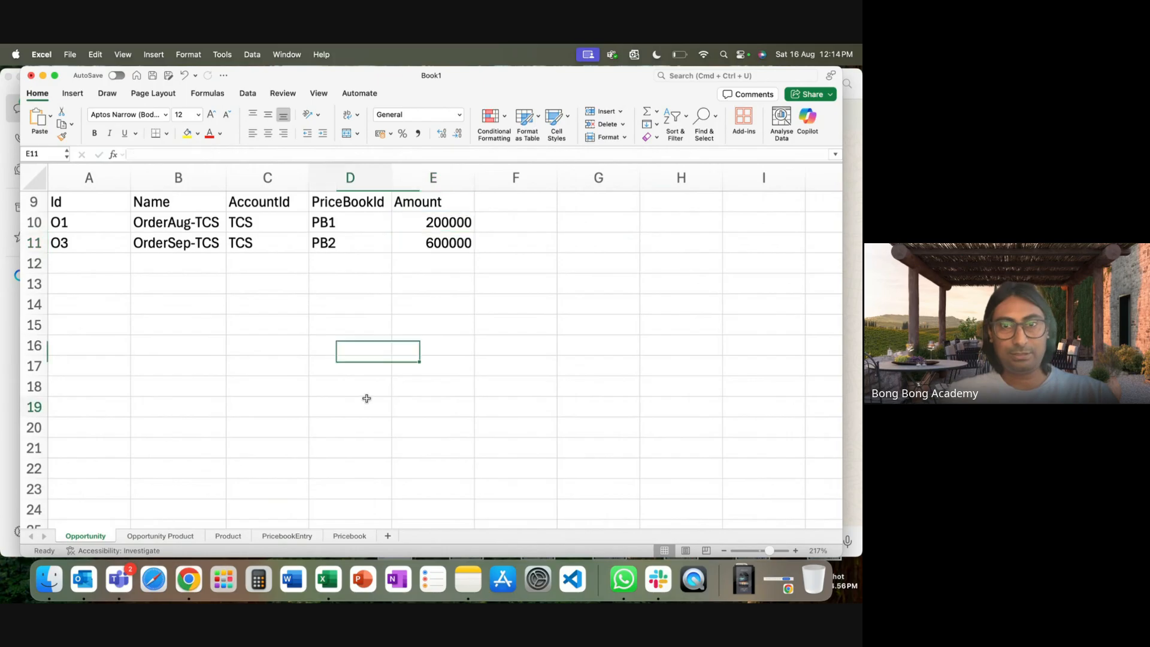
{"action": "left_click", "coordinate": [444, 259]}
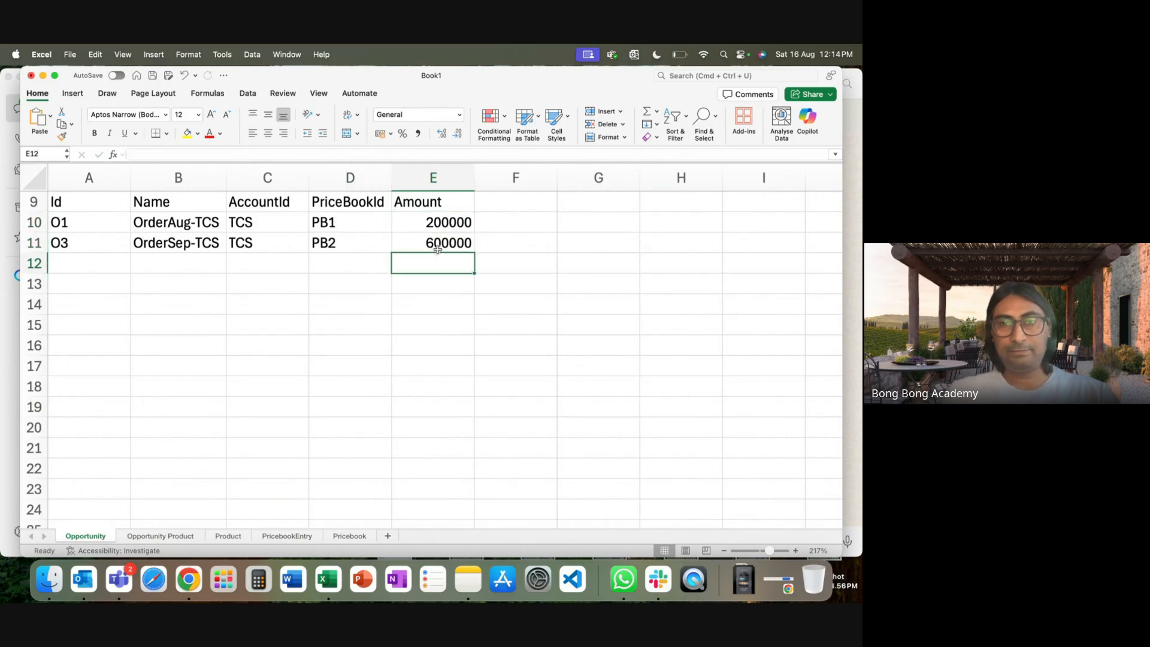
{"action": "left_click_drag", "start_coordinate": [433, 230], "coordinate": [432, 247]}
{"action": "key", "text": "Delete"}
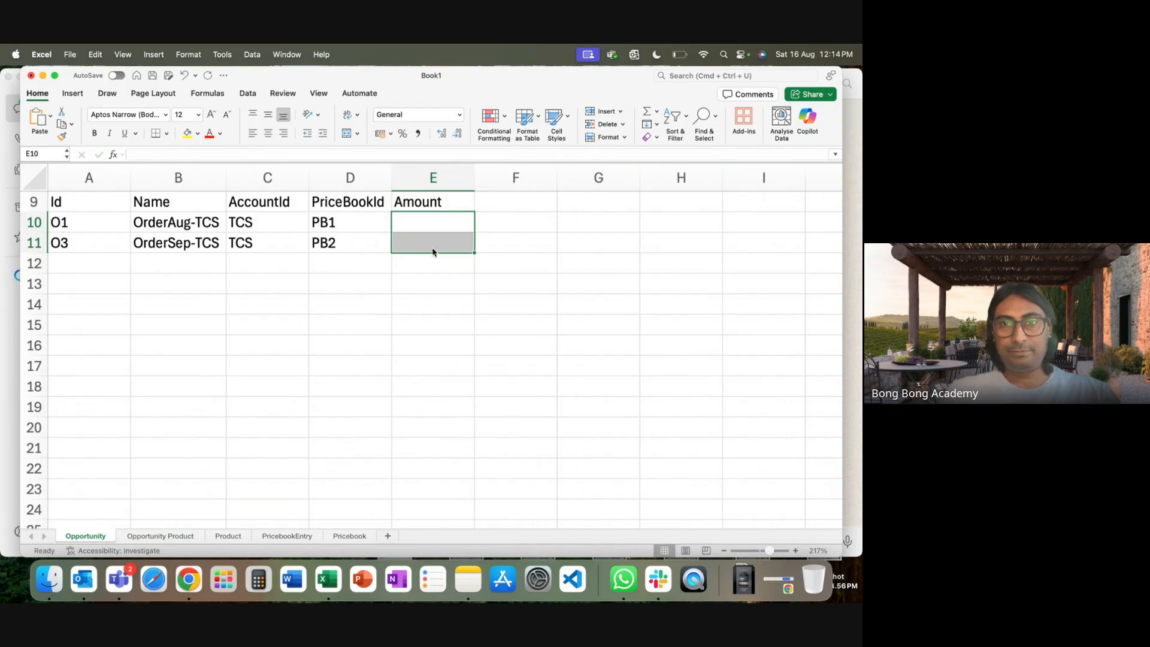
Enter =SUM('Opportunity Product'!G11:G12) in E10, giving O1 an Amount of 800000.
{"action": "left_click", "coordinate": [424, 224]}
{"action": "type", "text": "=sum("}
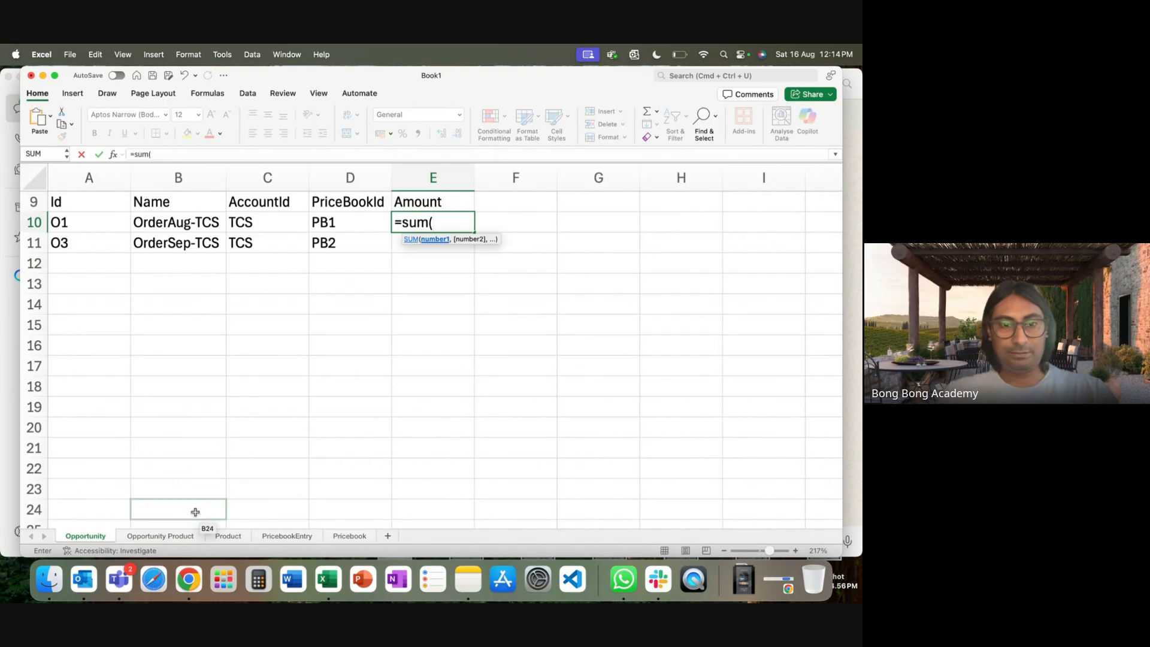
{"action": "left_click", "coordinate": [182, 542]}
{"action": "left_click_drag", "start_coordinate": [641, 219], "coordinate": [641, 235]}
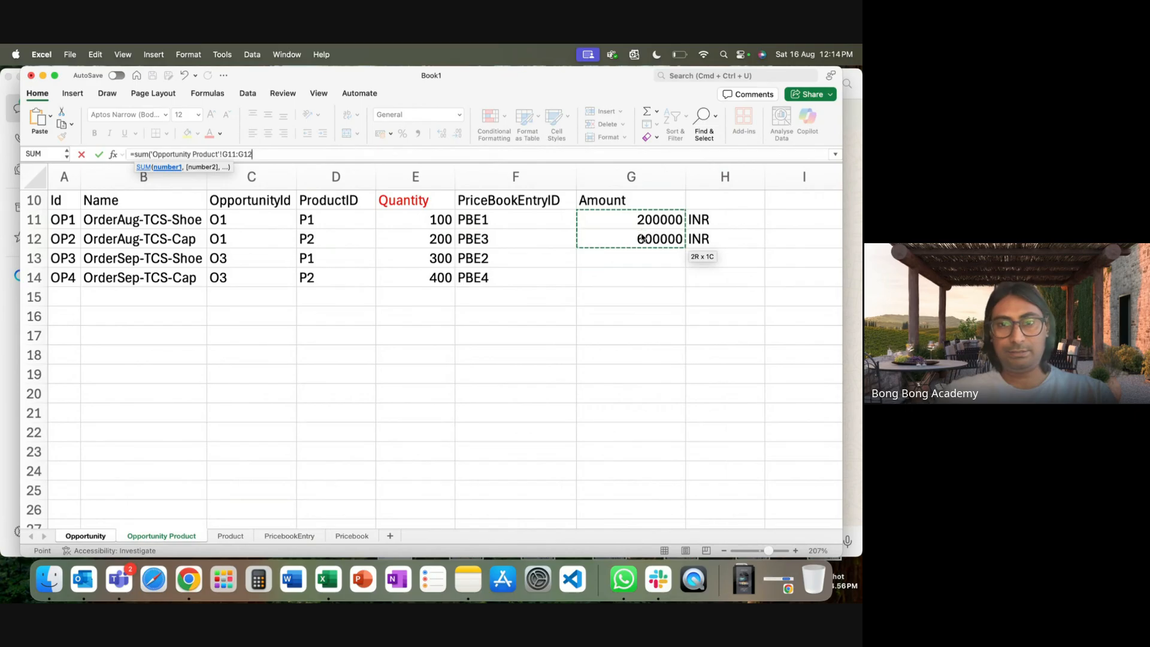
{"action": "key", "text": "Return"}
Label O1's Amount INR in F10 and begin O3's Amount.
{"action": "left_click", "coordinate": [510, 224]}
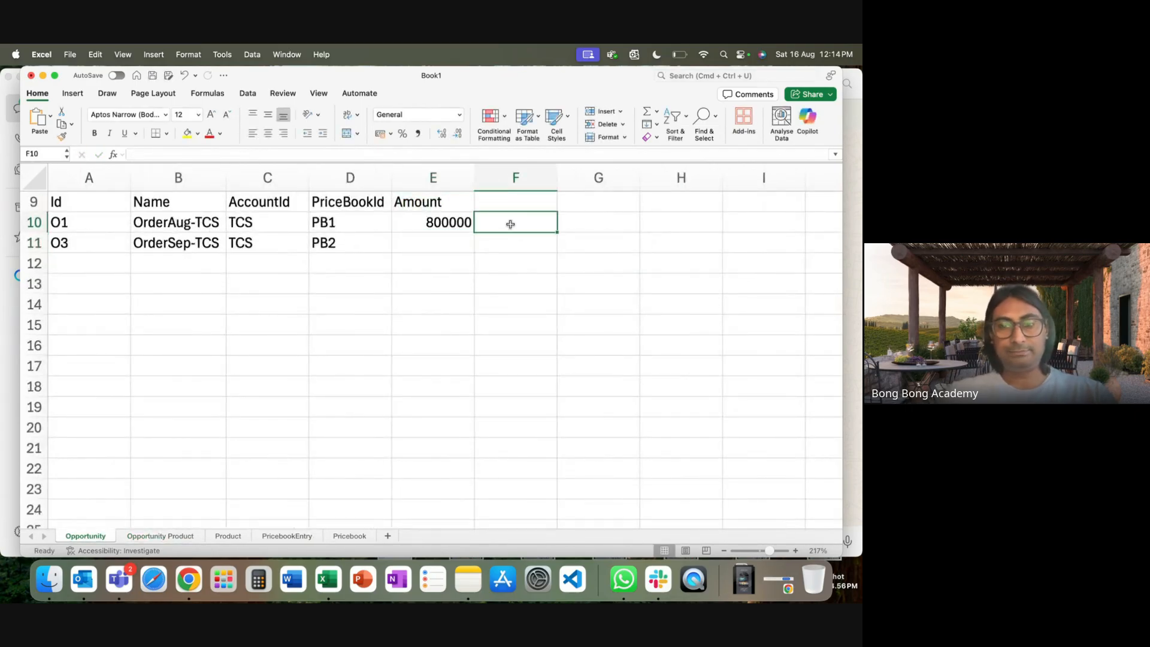
{"action": "type", "text": "INR"}
{"action": "left_click", "coordinate": [452, 242]}
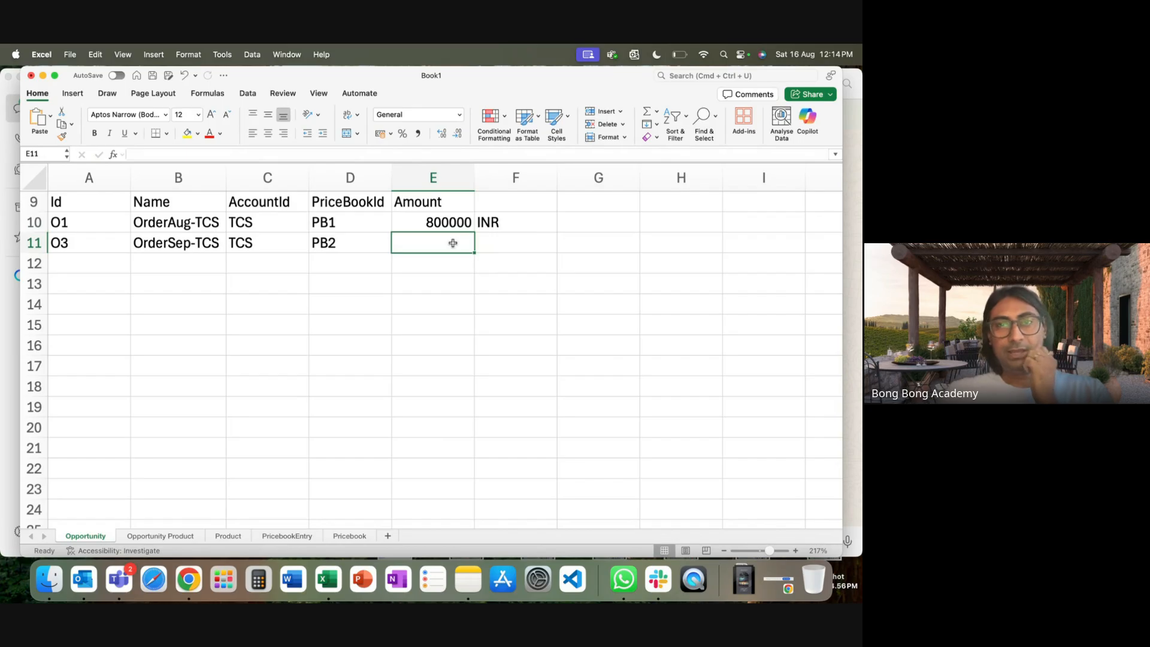
{"action": "double_click", "coordinate": [452, 242]}
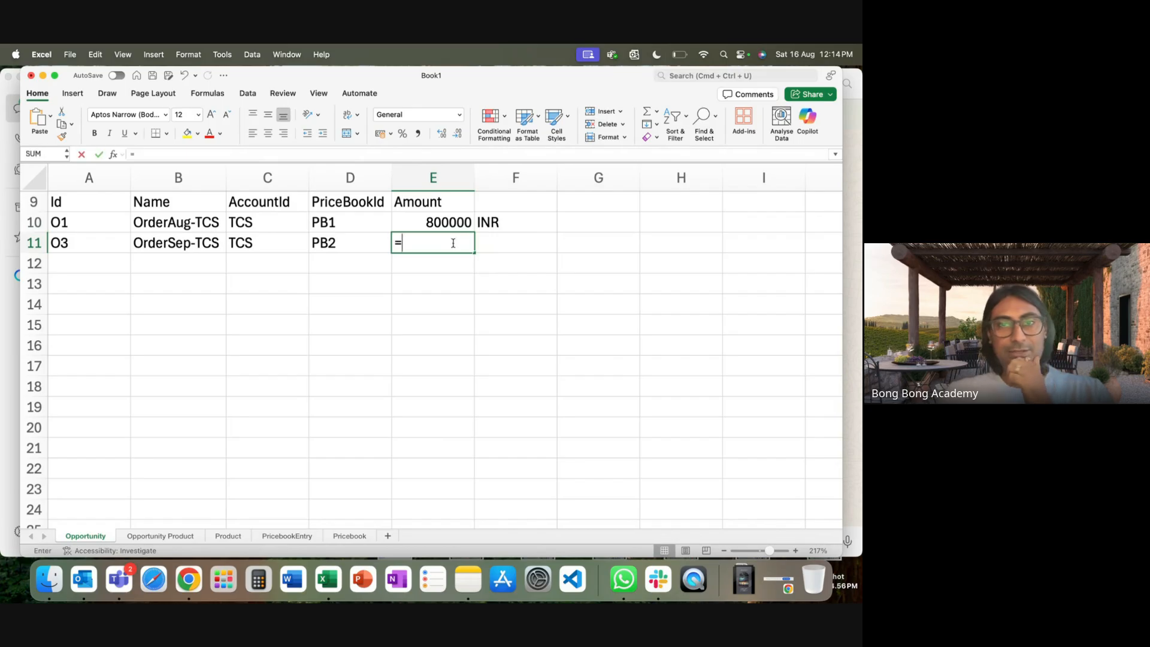
{"action": "left_click", "coordinate": [169, 541]}
Set OP3's Amount in G13 to its Quantity times the Shoe-US price of 200.
{"action": "left_click", "coordinate": [612, 258]}
{"action": "type", "text": "="}
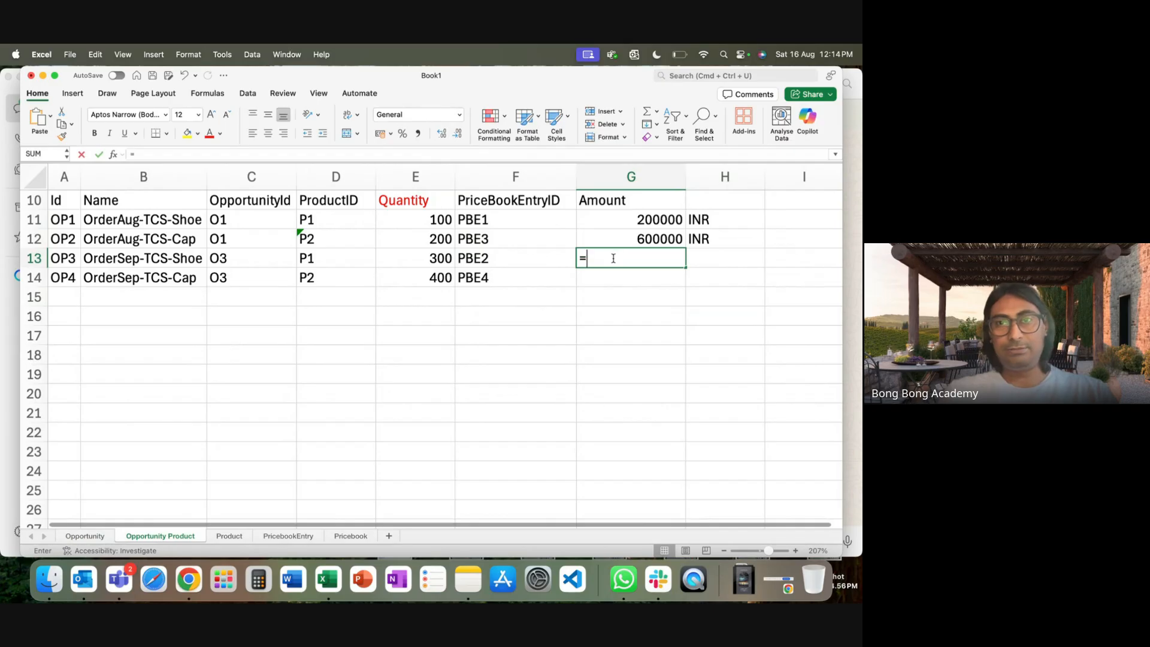
{"action": "left_click", "coordinate": [435, 256]}
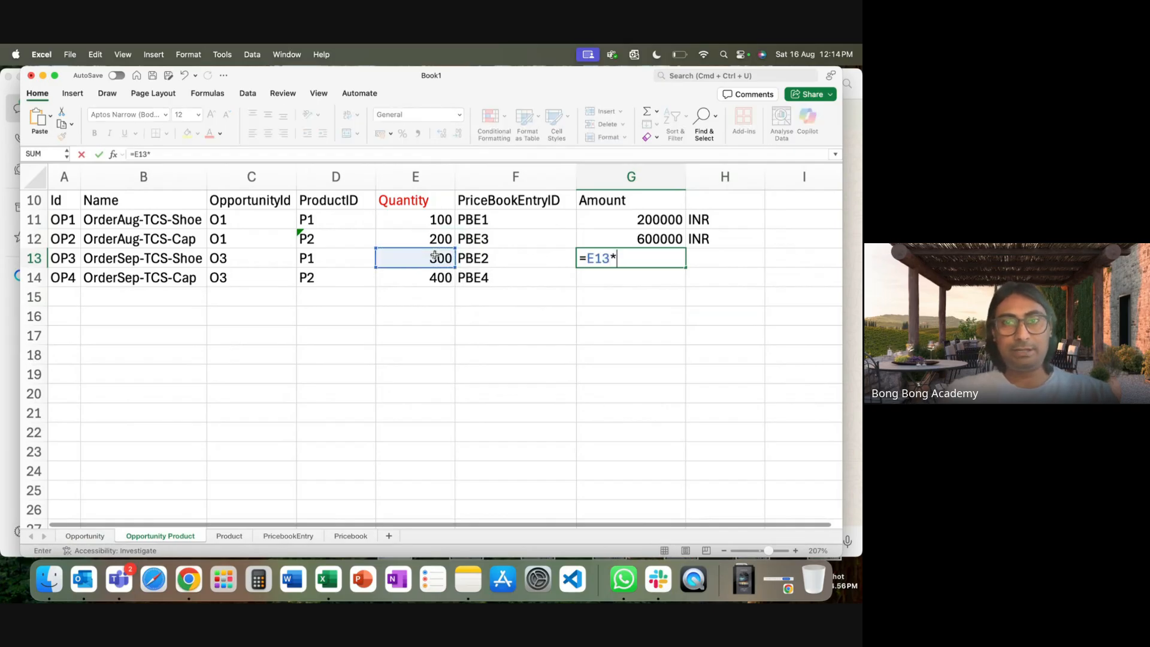
{"action": "left_click", "coordinate": [306, 538]}
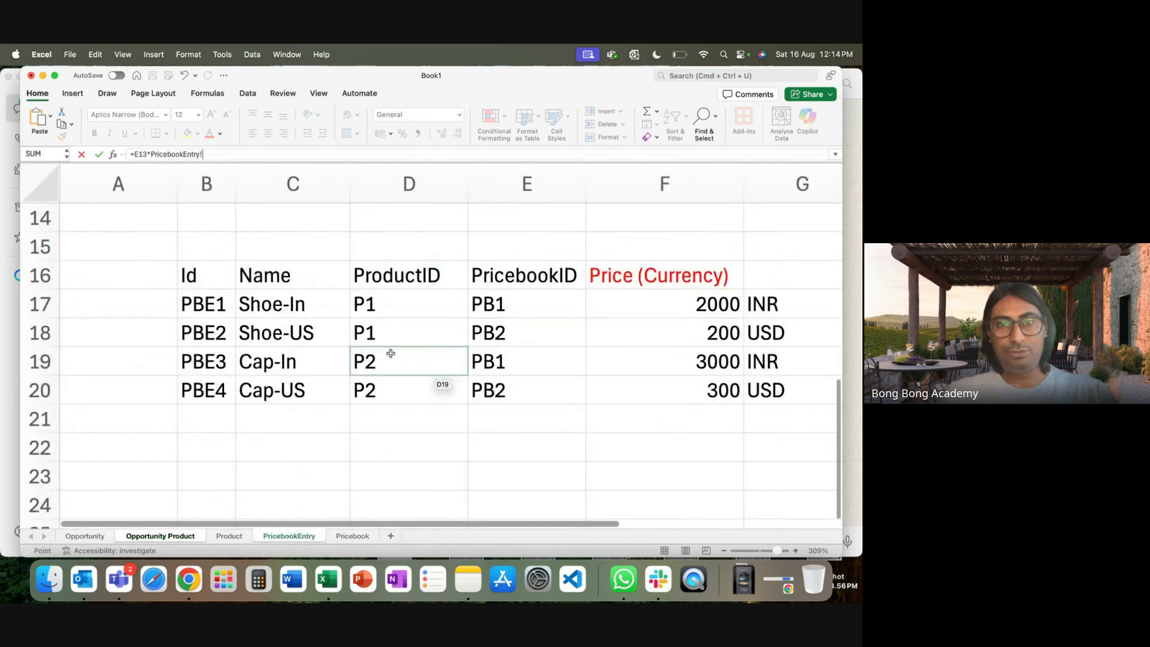
{"action": "left_click", "coordinate": [596, 336]}
{"action": "key", "text": "Return"}
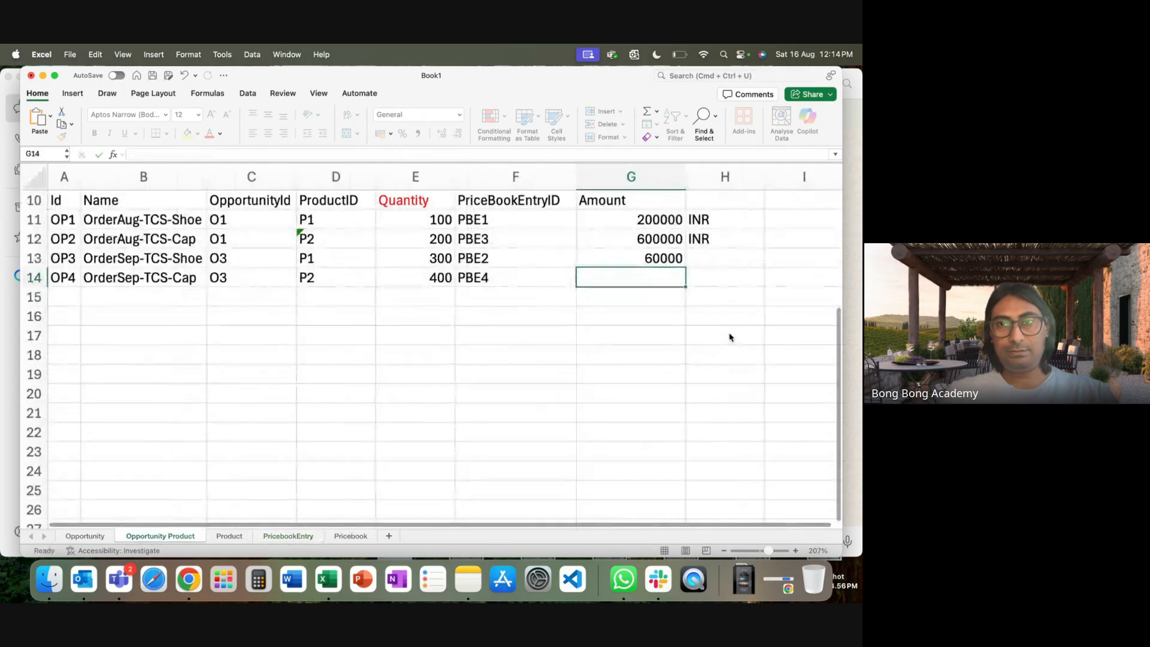
Set OP4's Amount in G14 to its Quantity times the Cap-US price, giving 120000.
{"action": "type", "text": "="}
{"action": "left_click", "coordinate": [445, 275]}
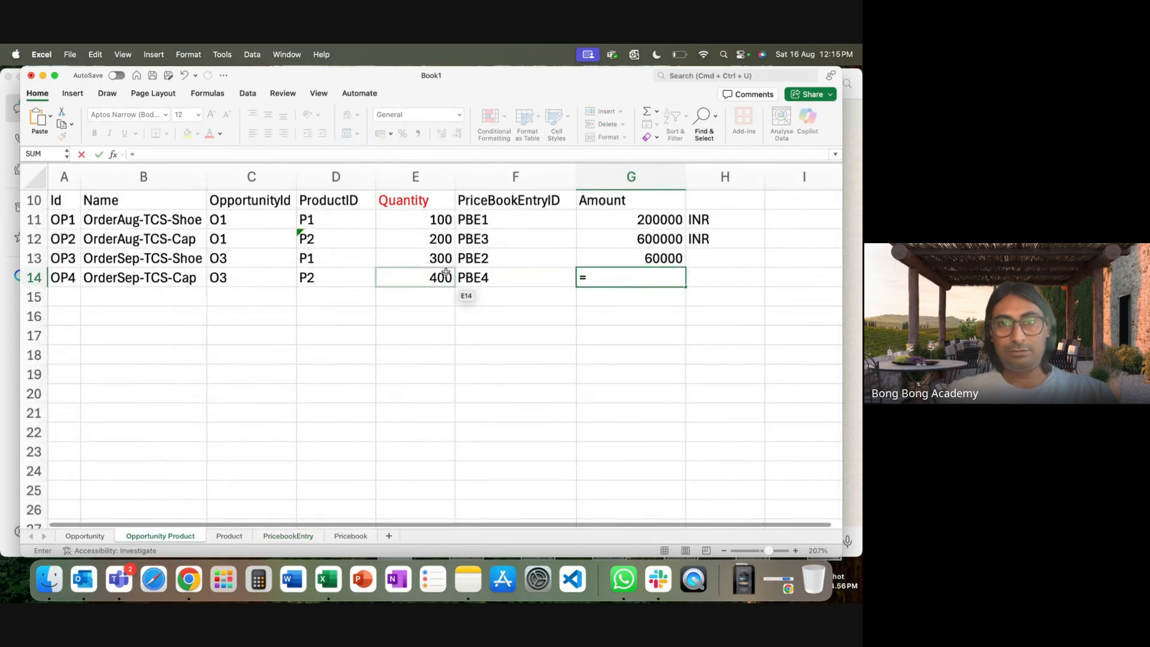
{"action": "type", "text": "*"}
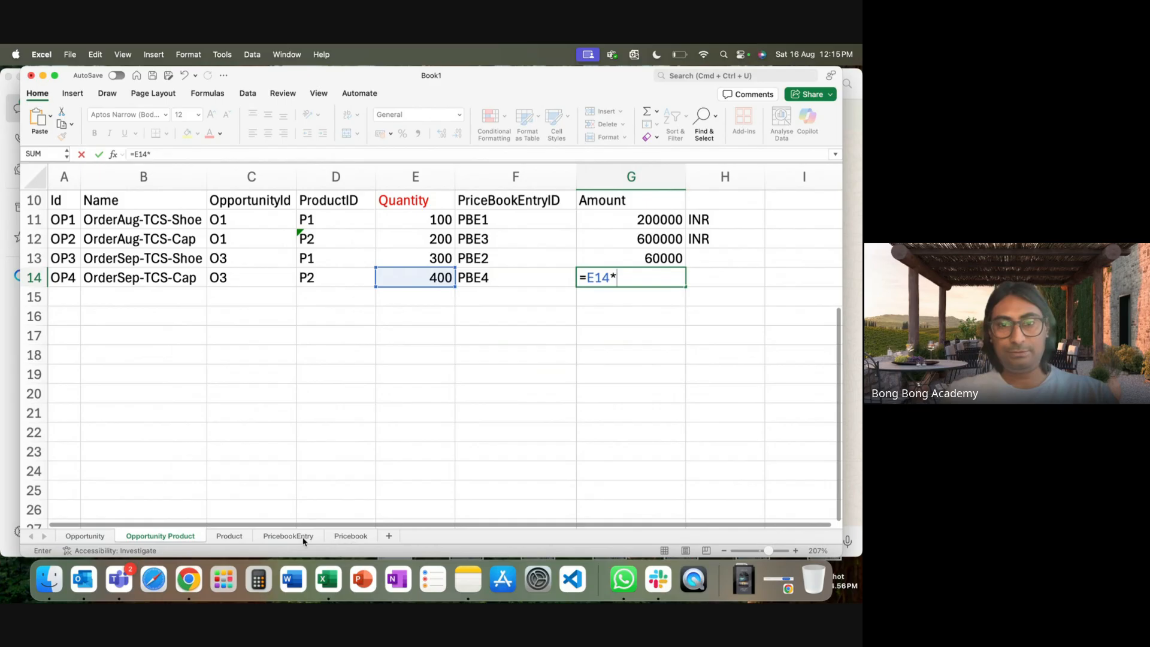
{"action": "left_click", "coordinate": [294, 537]}
{"action": "left_click", "coordinate": [650, 392]}
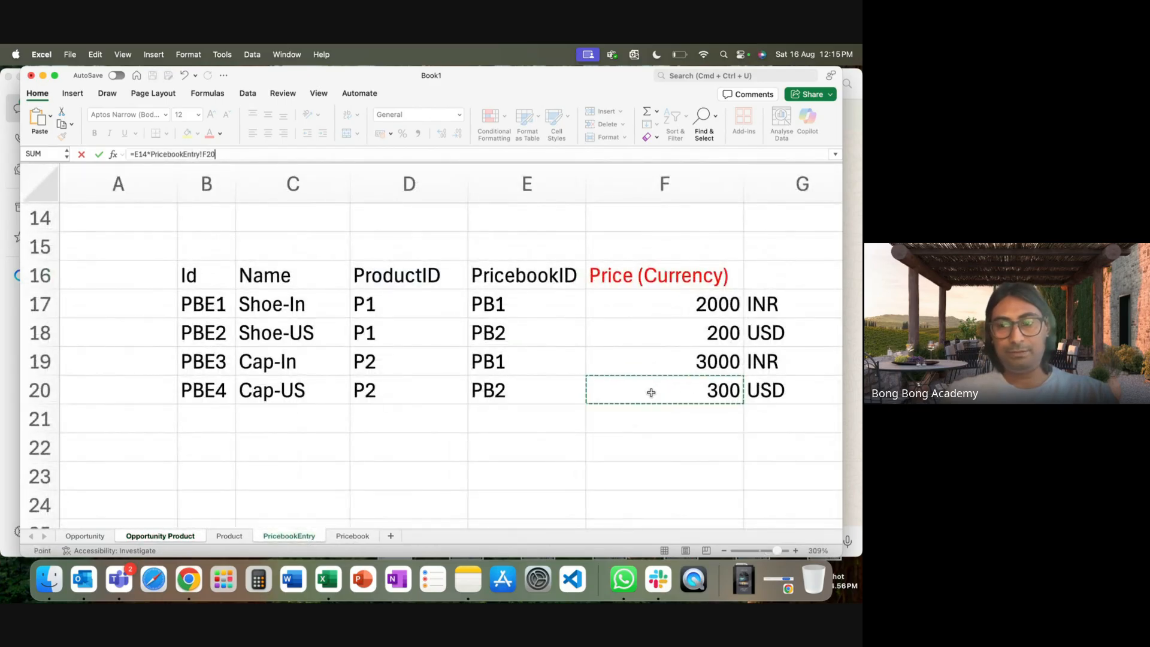
{"action": "key", "text": "Return"}
Mark OP3 and OP4 as USD in H13 and H14, then return to the Opportunity sheet.
{"action": "left_click", "coordinate": [713, 256]}
{"action": "type", "text": "USD"}
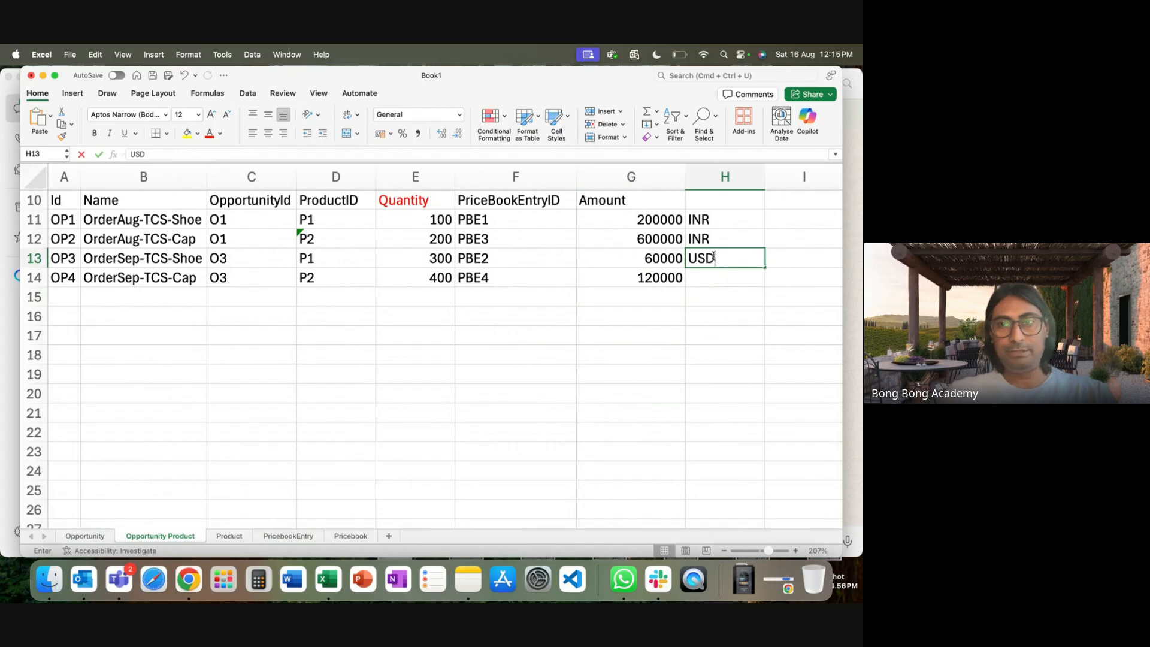
{"action": "left_click", "coordinate": [704, 274]}
{"action": "type", "text": "USD"}
{"action": "left_click", "coordinate": [696, 333]}
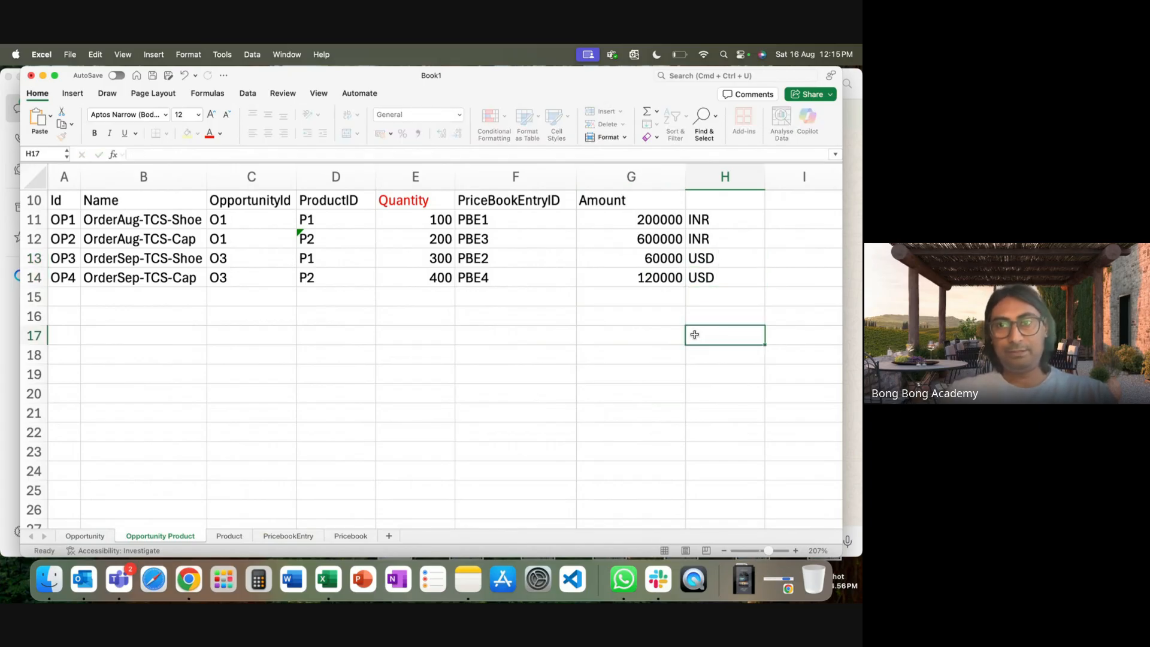
{"action": "left_click", "coordinate": [85, 535]}
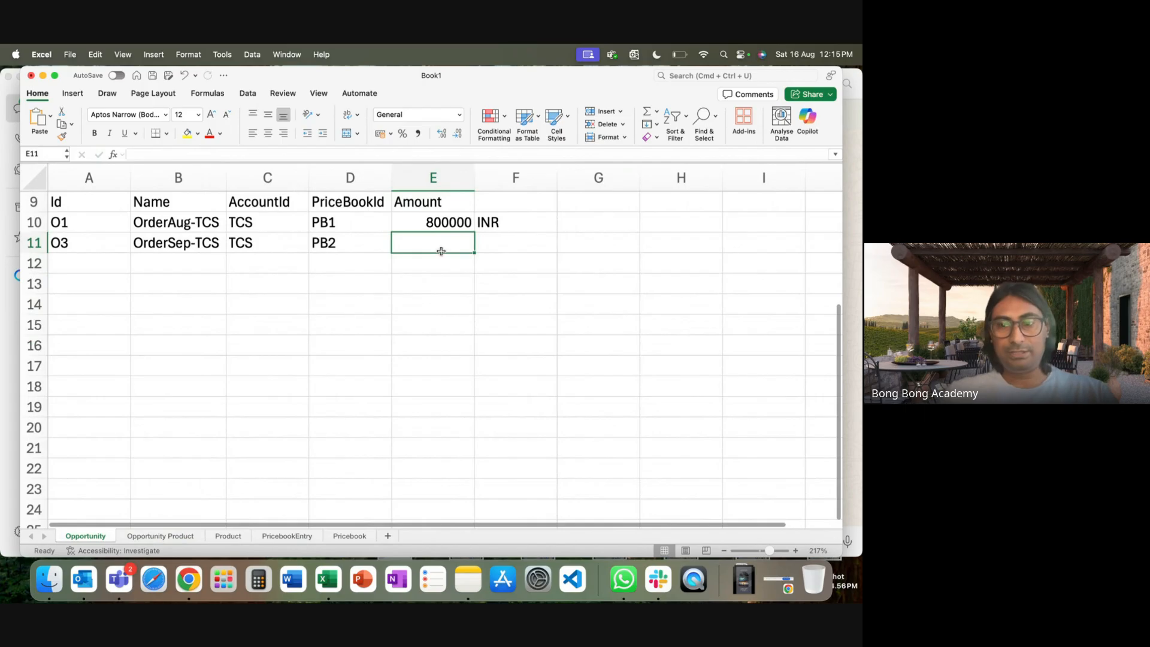
Give O3 an Amount of =SUM('Opportunity Product'!G13:G14), i.e. 180000, with USD in F11.
{"action": "type", "text": "=sum("}
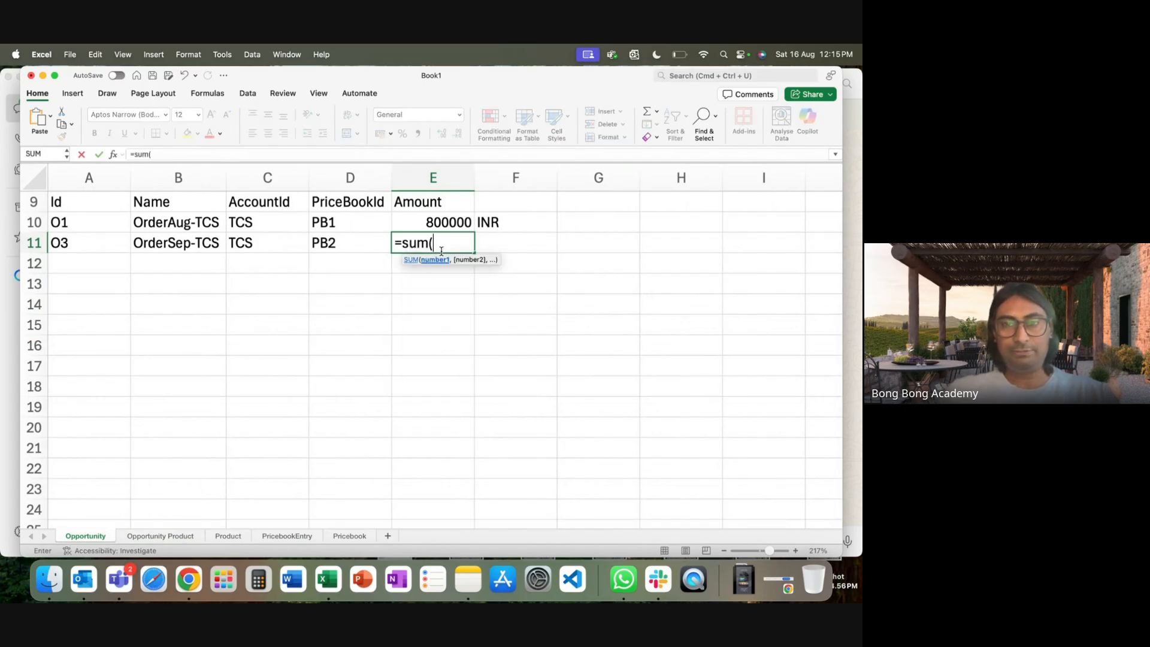
{"action": "left_click", "coordinate": [160, 536]}
{"action": "left_click_drag", "start_coordinate": [659, 258], "coordinate": [658, 274]}
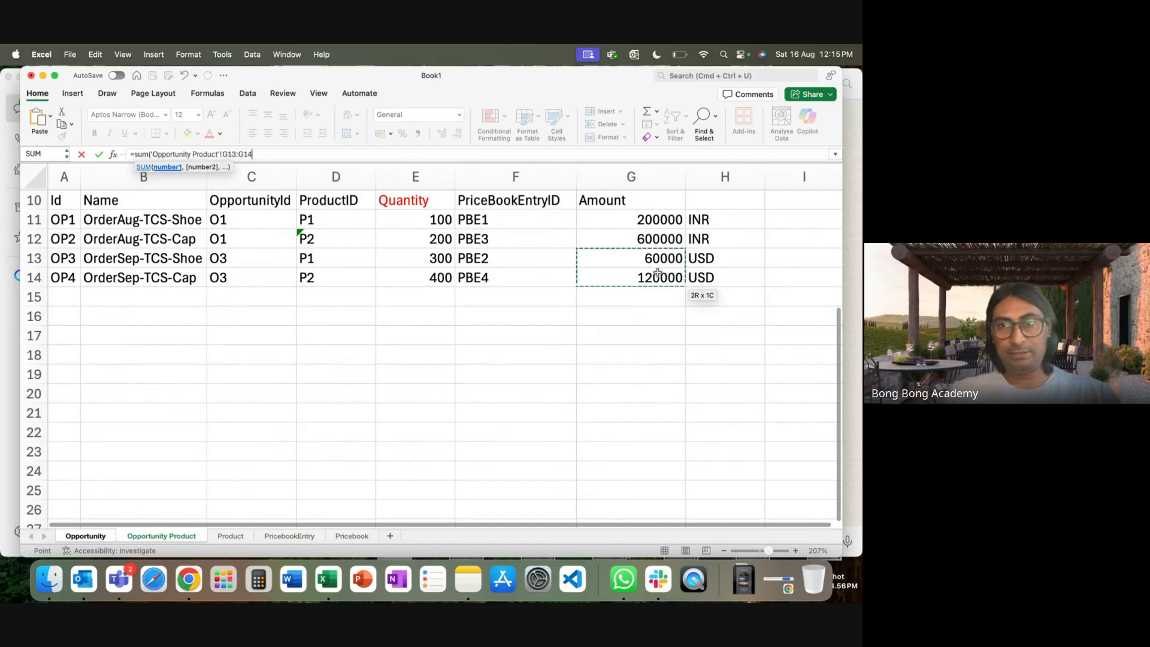
{"action": "key", "text": "Return"}
{"action": "left_click", "coordinate": [524, 247]}
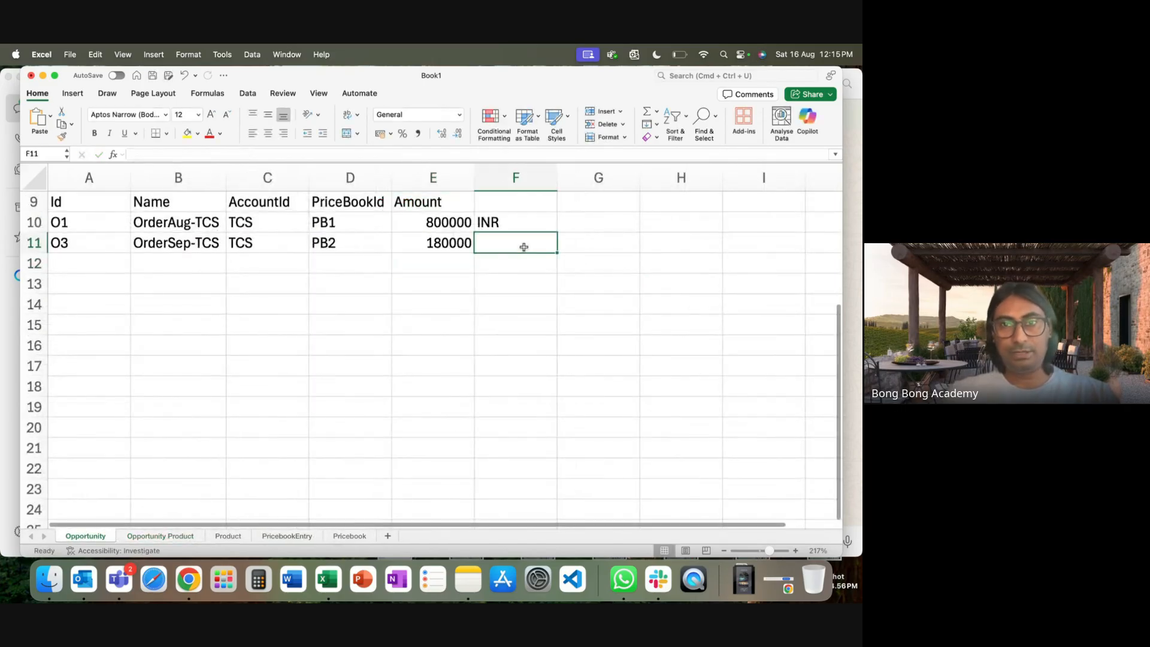
{"action": "type", "text": "USD"}
{"action": "left_click", "coordinate": [504, 328]}
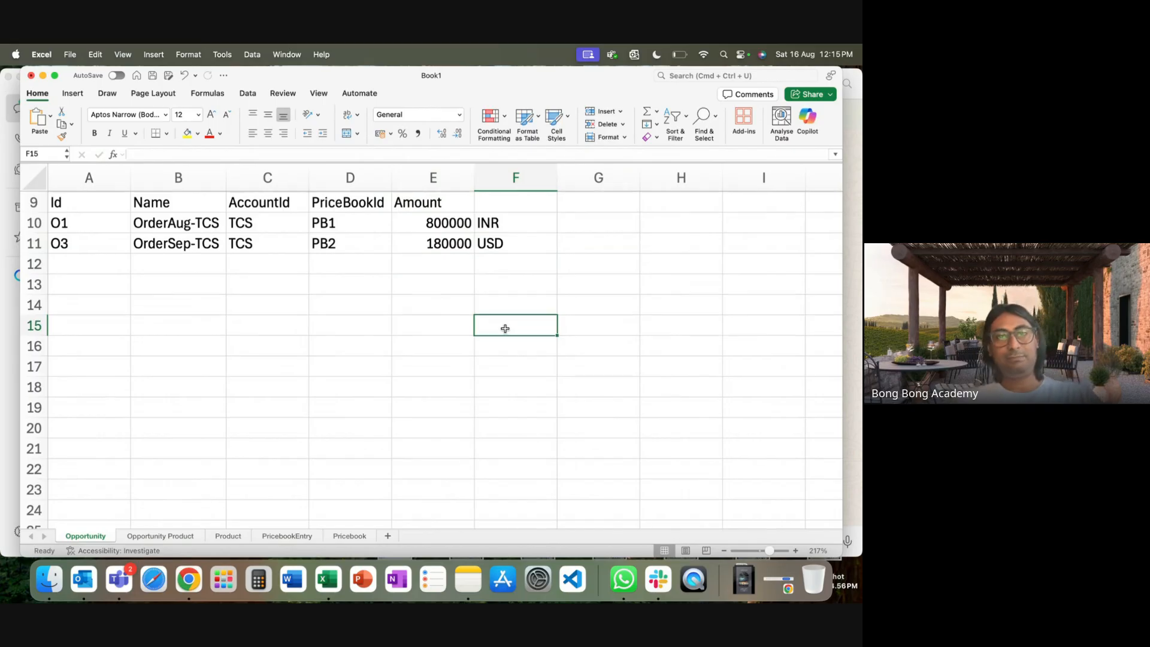
Look over columns D and E of the Opportunity sheet, then go back to Salesforce.
{"action": "scroll", "coordinate": [505, 328], "scroll_direction": "up", "scroll_amount": 1}
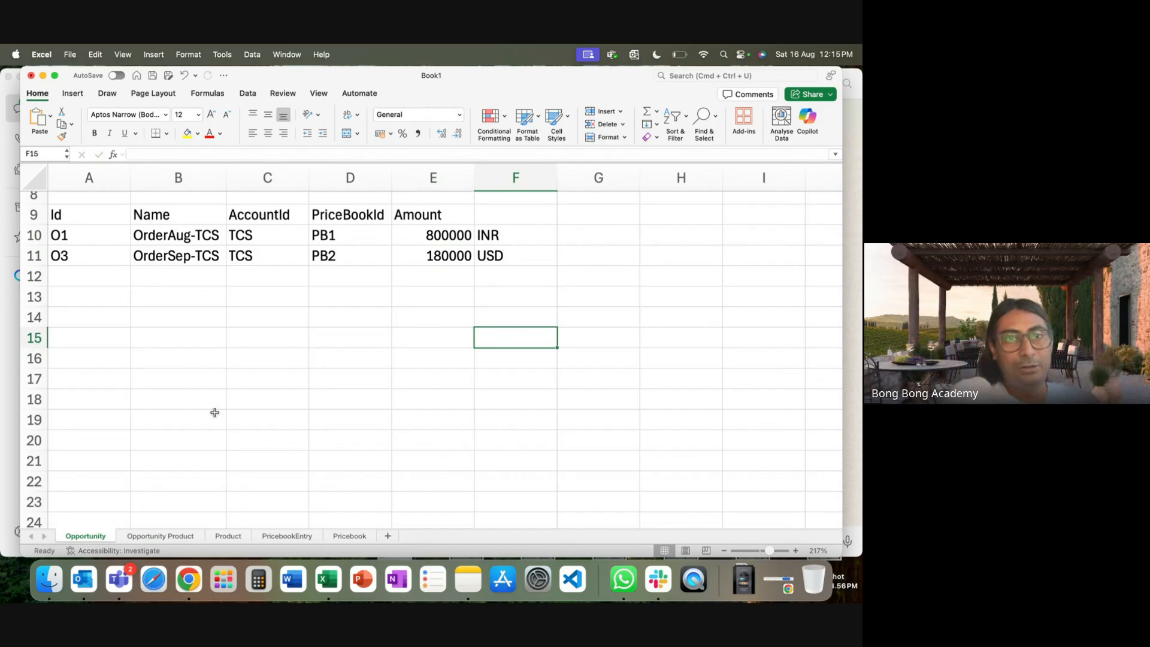
{"action": "left_click_drag", "start_coordinate": [350, 177], "coordinate": [446, 179]}
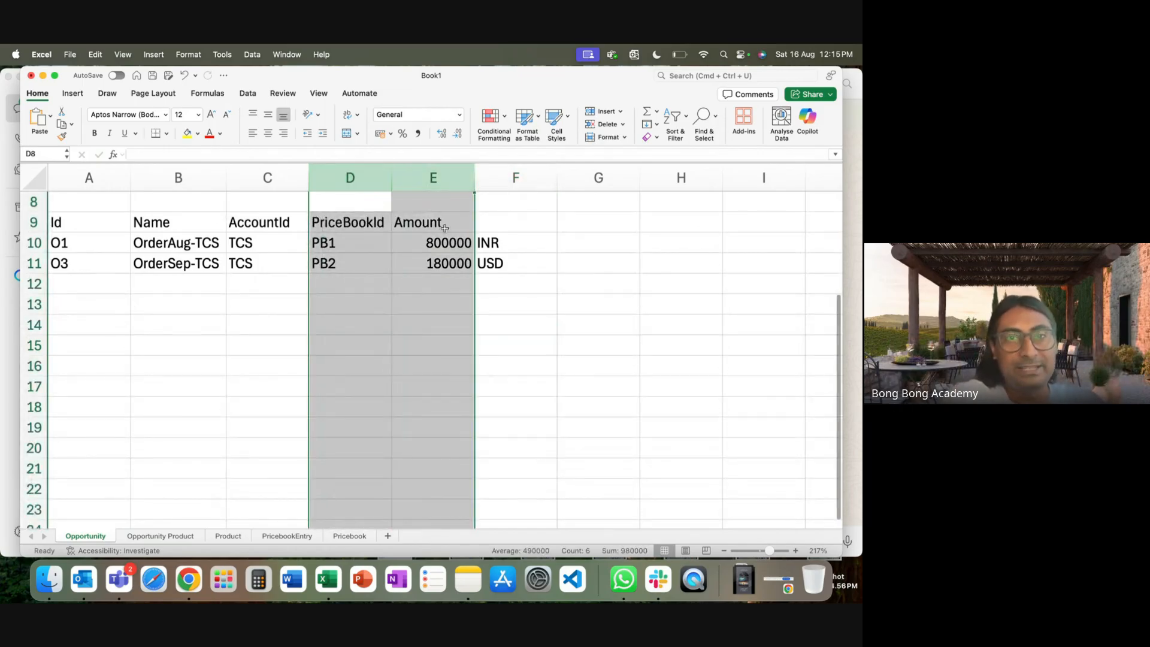
{"action": "left_click", "coordinate": [387, 374]}
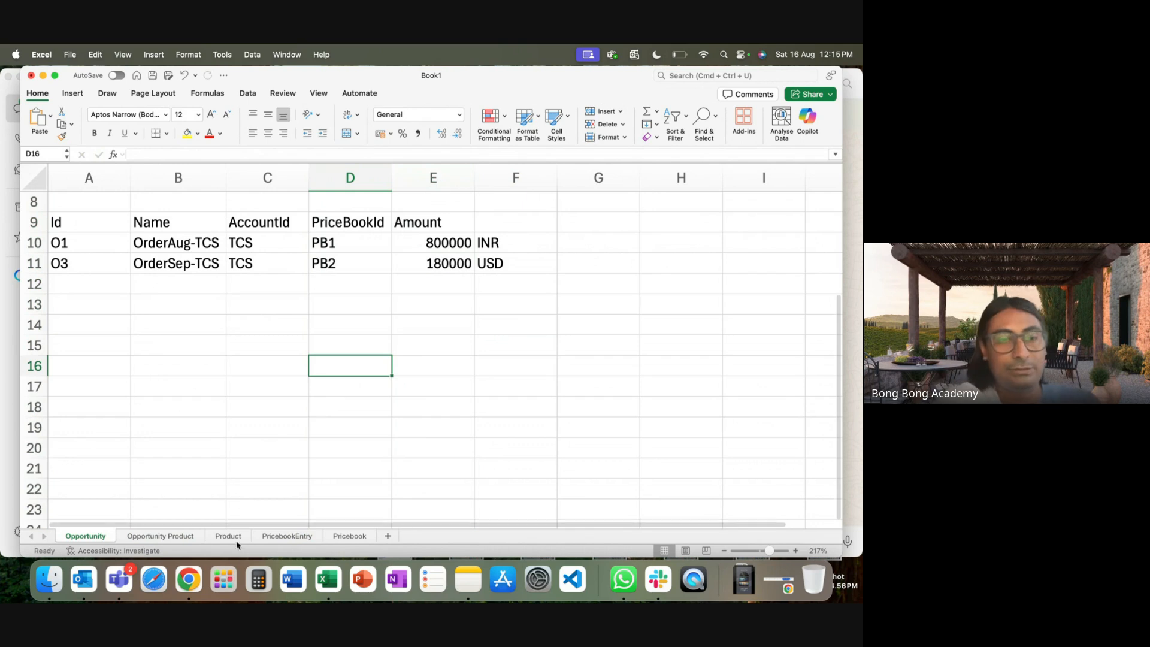
{"action": "left_click", "coordinate": [188, 579]}
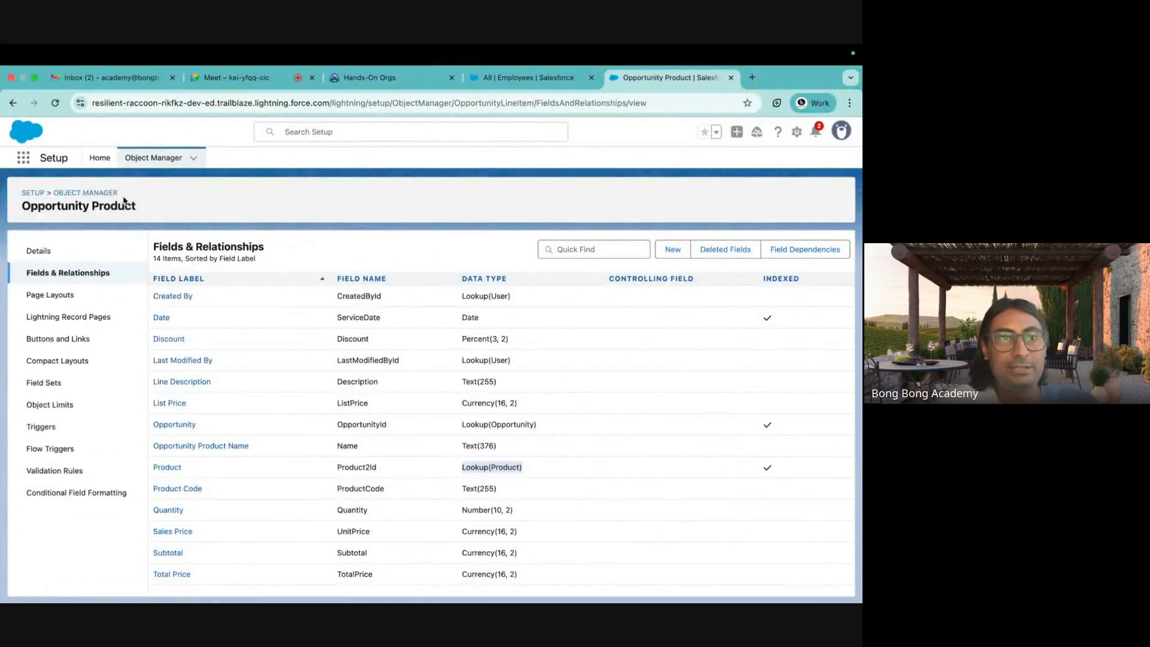
Find Opportunity Product with 'oppor' and review its Fields & Relationships, including the Product lookup.
{"action": "left_click", "coordinate": [114, 194]}
{"action": "left_click", "coordinate": [644, 196]}
{"action": "type", "text": "op"}
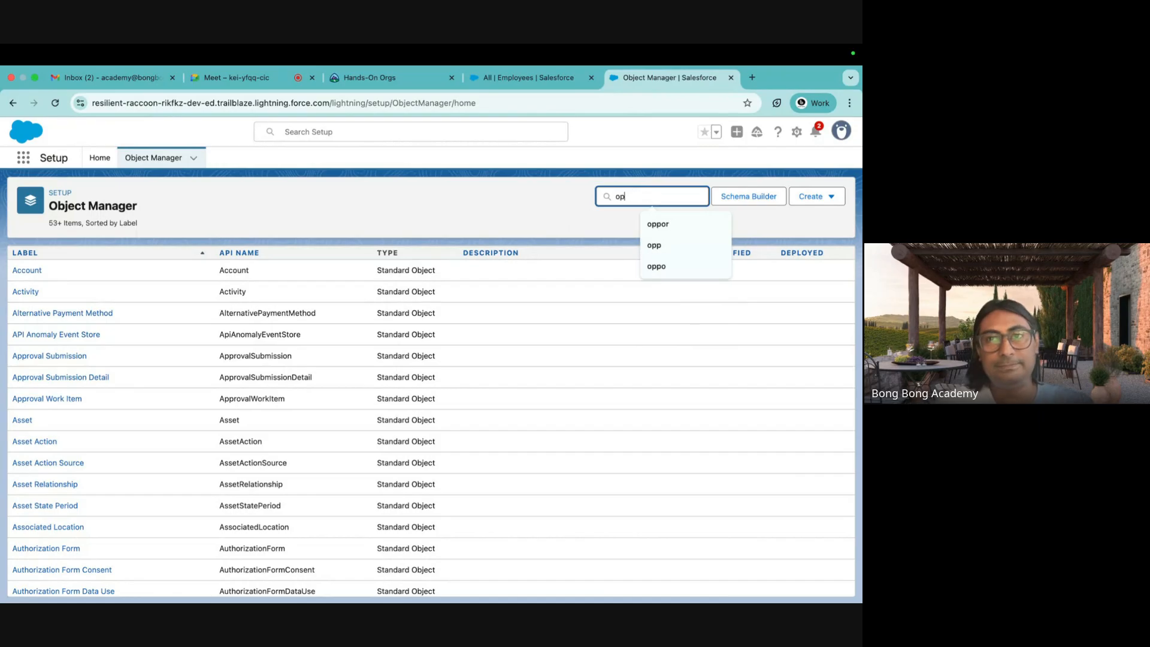
{"action": "type", "text": "por"}
{"action": "left_click", "coordinate": [46, 313]}
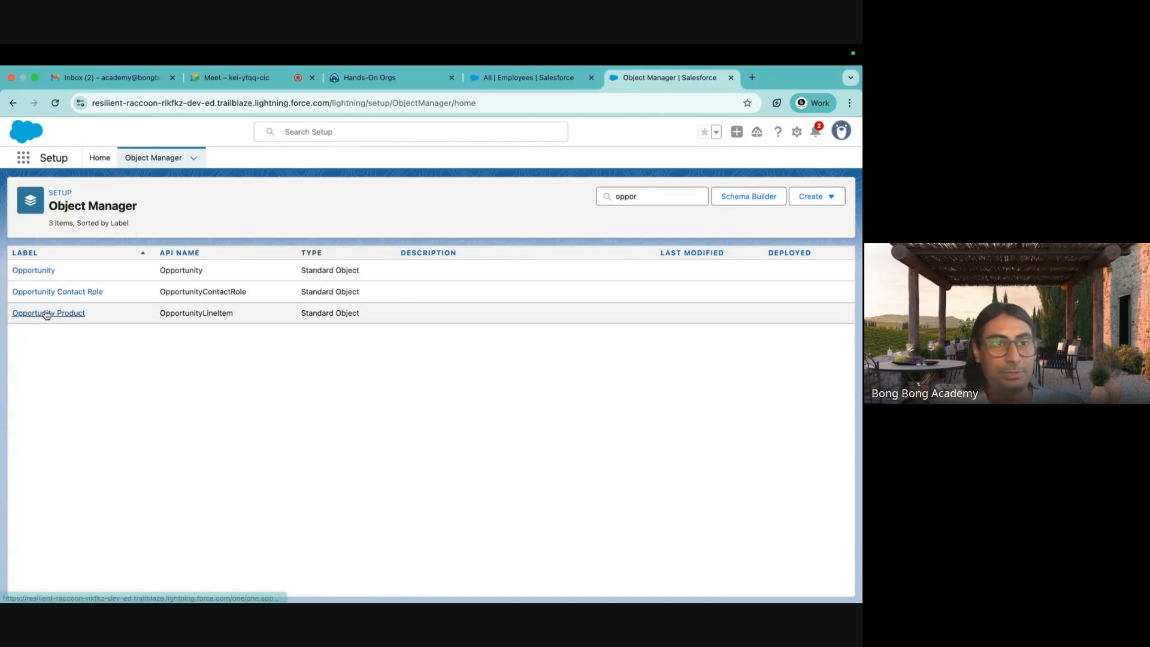
{"action": "left_click", "coordinate": [65, 273]}
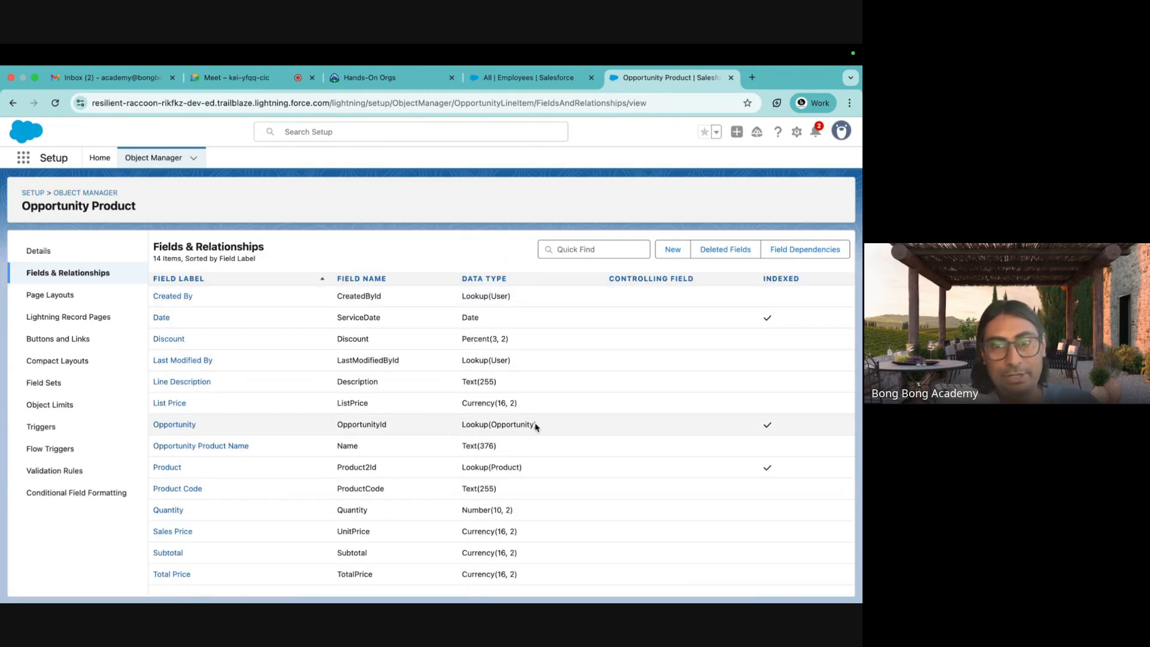
{"action": "left_click_drag", "start_coordinate": [525, 467], "coordinate": [473, 467]}
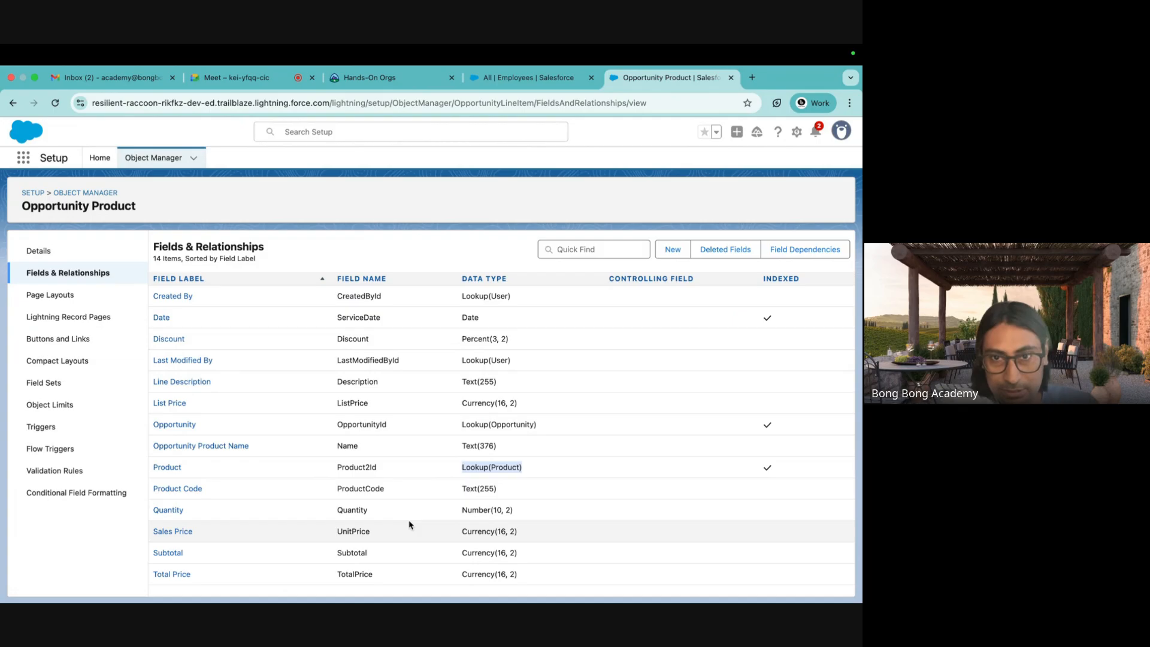
{"action": "left_click", "coordinate": [414, 322]}
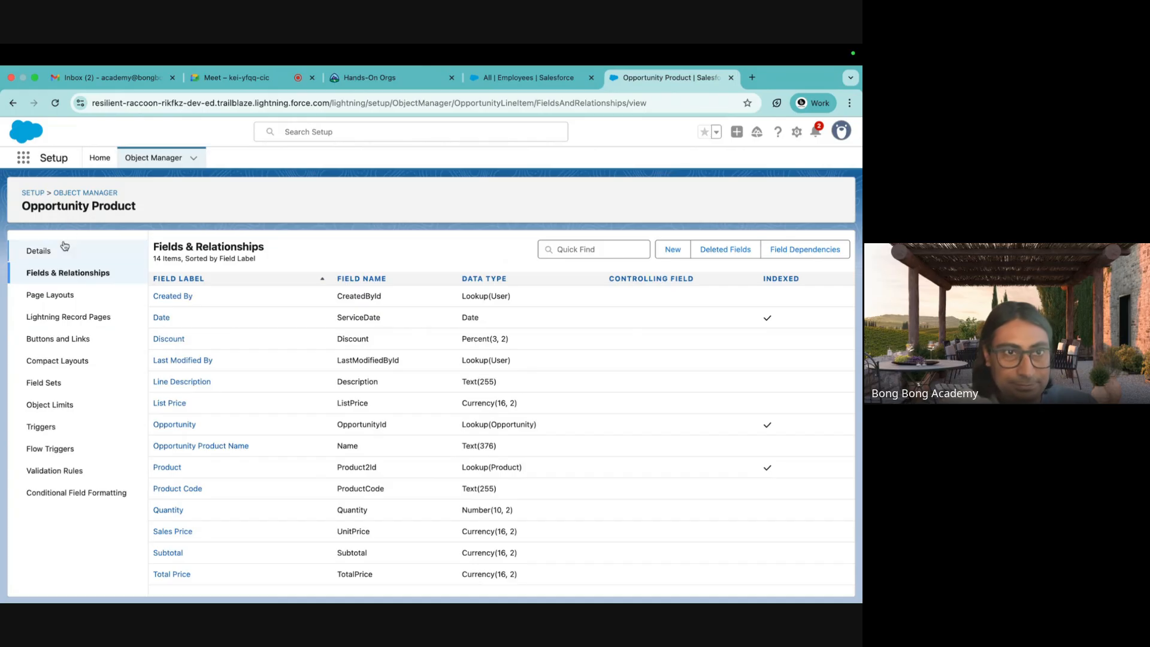
Return to the Object Manager list and begin a new object search.
{"action": "left_click", "coordinate": [98, 193]}
{"action": "left_click", "coordinate": [620, 193]}
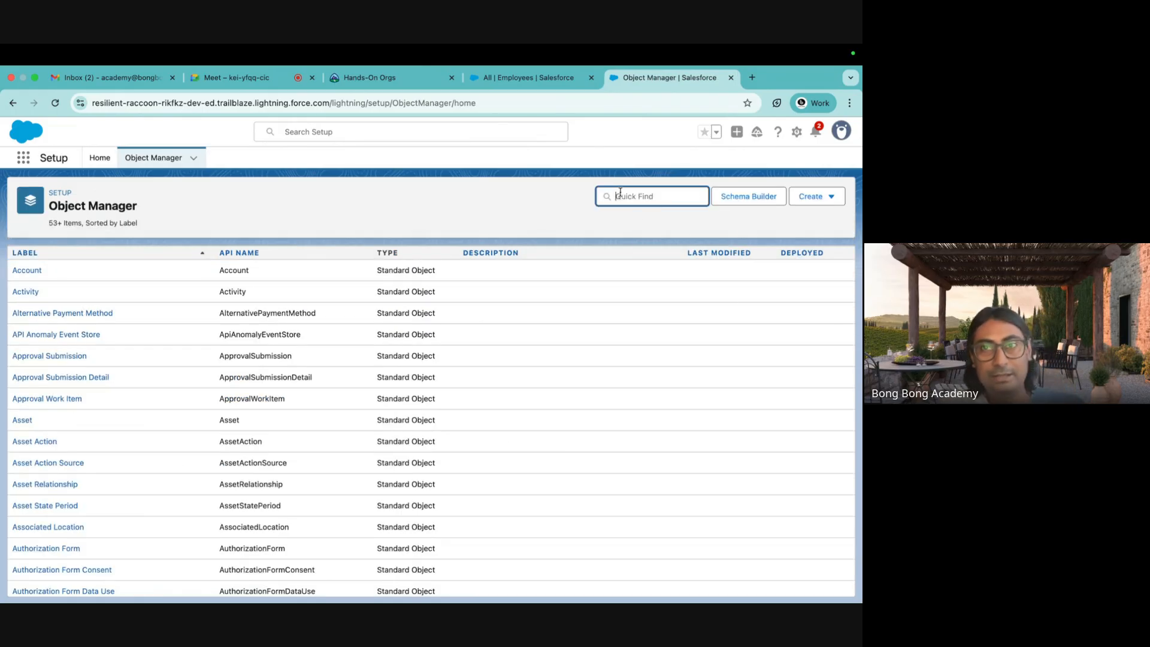
{"action": "type", "text": "opp"}
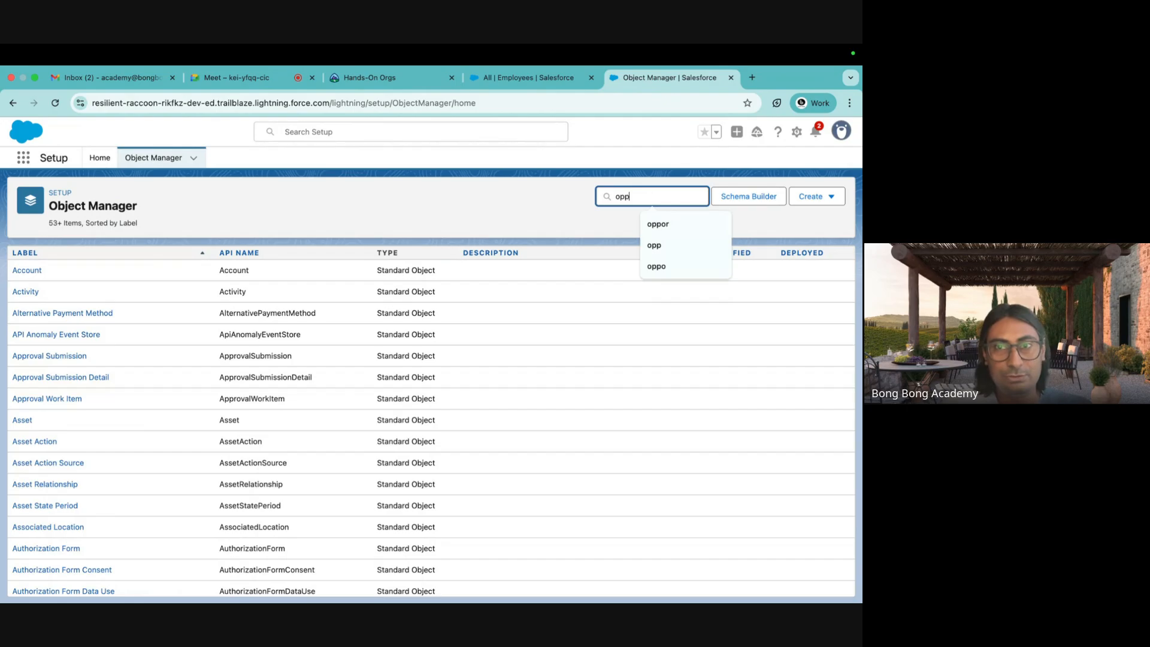
{"action": "left_click", "coordinate": [43, 271]}
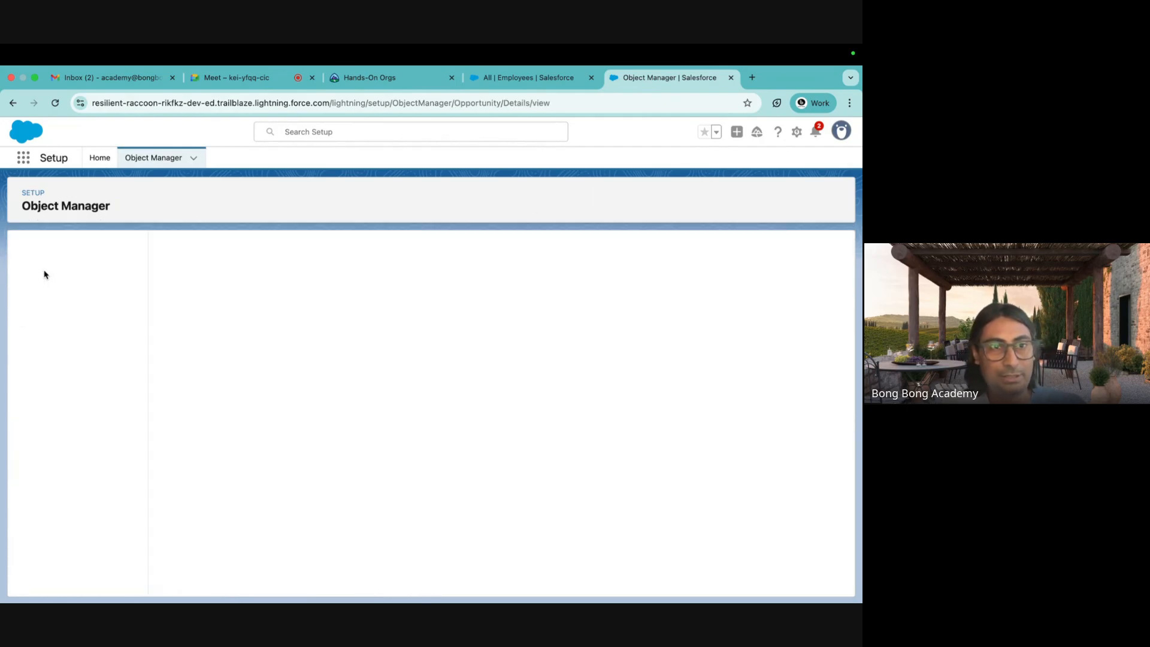
{"action": "left_click", "coordinate": [78, 273]}
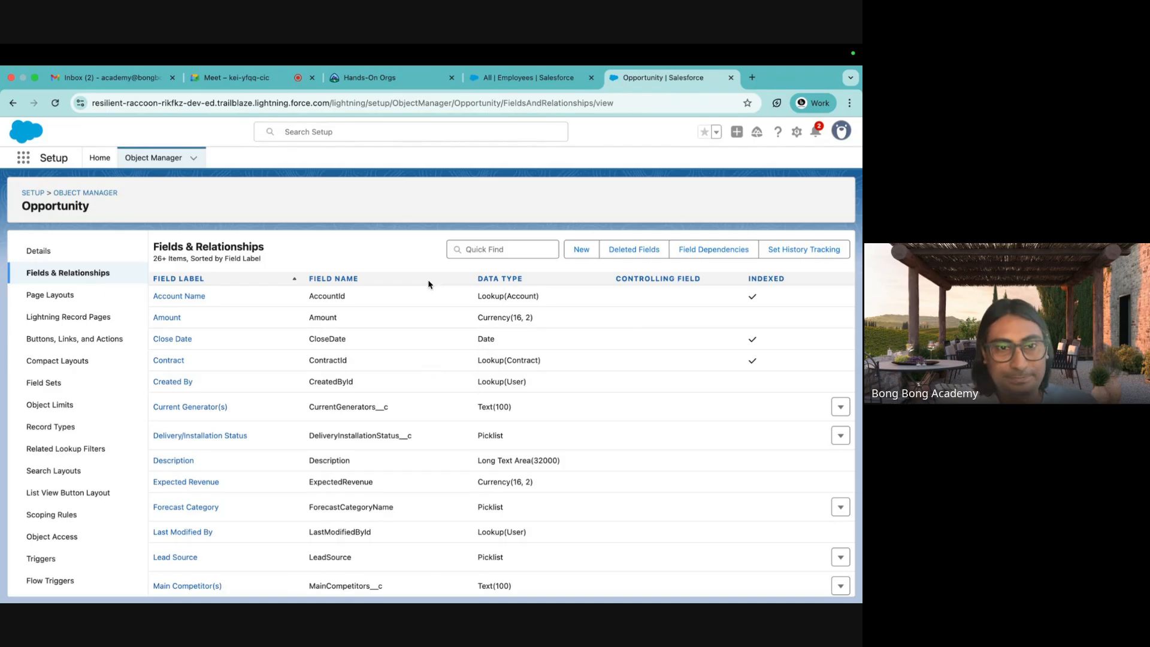
{"action": "scroll", "coordinate": [381, 405], "scroll_direction": "down", "scroll_amount": 10}
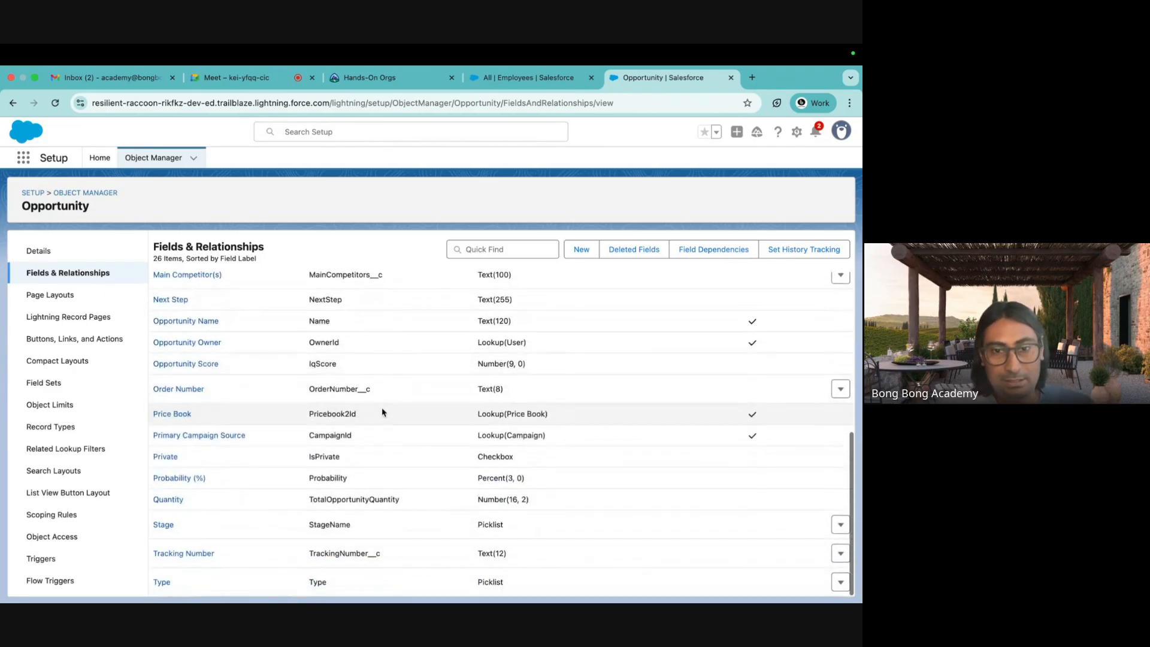
{"action": "scroll", "coordinate": [382, 411], "scroll_direction": "up", "scroll_amount": 10}
{"action": "left_click", "coordinate": [474, 251]}
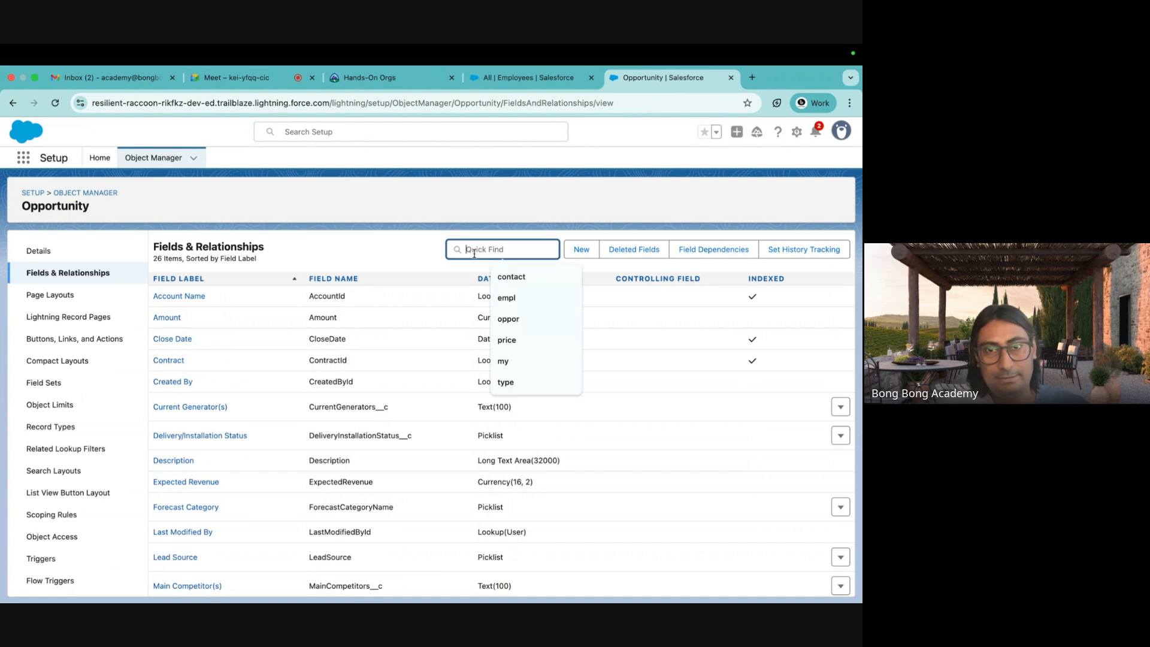
{"action": "type", "text": "proc"}
{"action": "key", "text": "BackSpace"}
{"action": "key", "text": "BackSpace"}
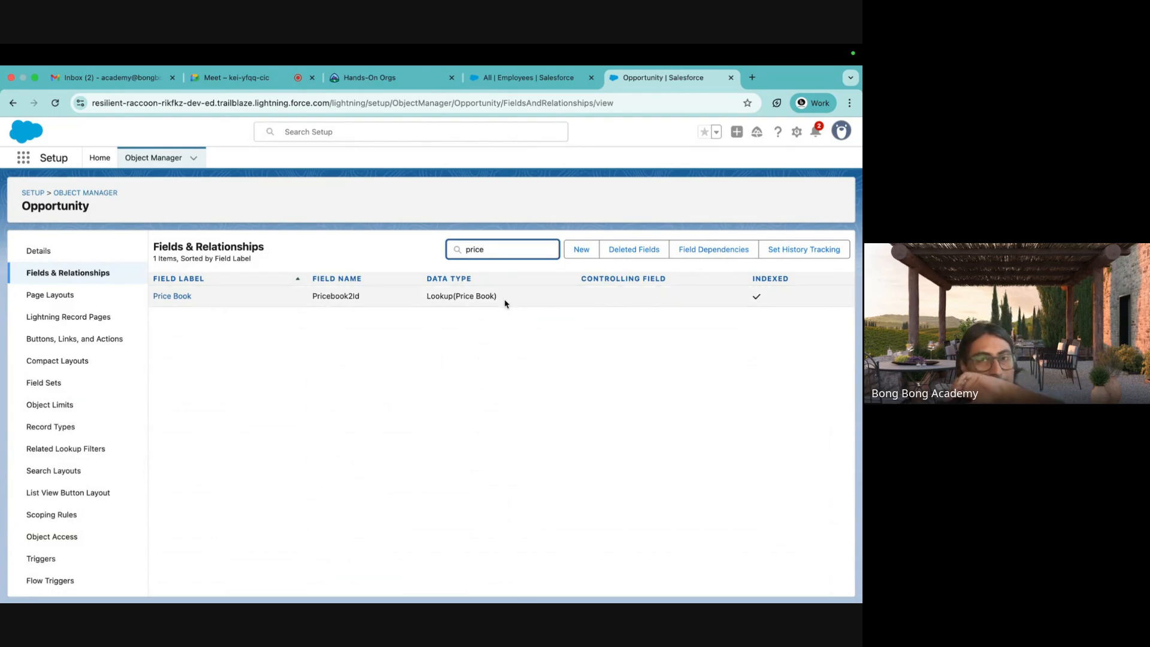
{"action": "left_click_drag", "start_coordinate": [505, 303], "coordinate": [401, 300]}
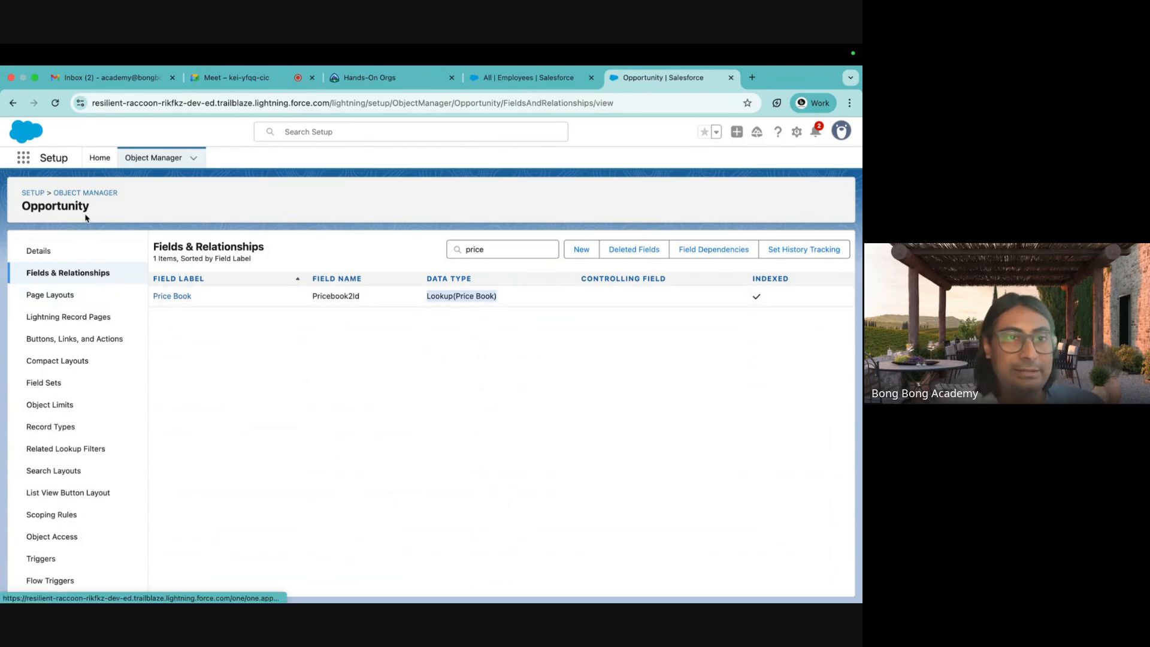
{"action": "left_click", "coordinate": [88, 194]}
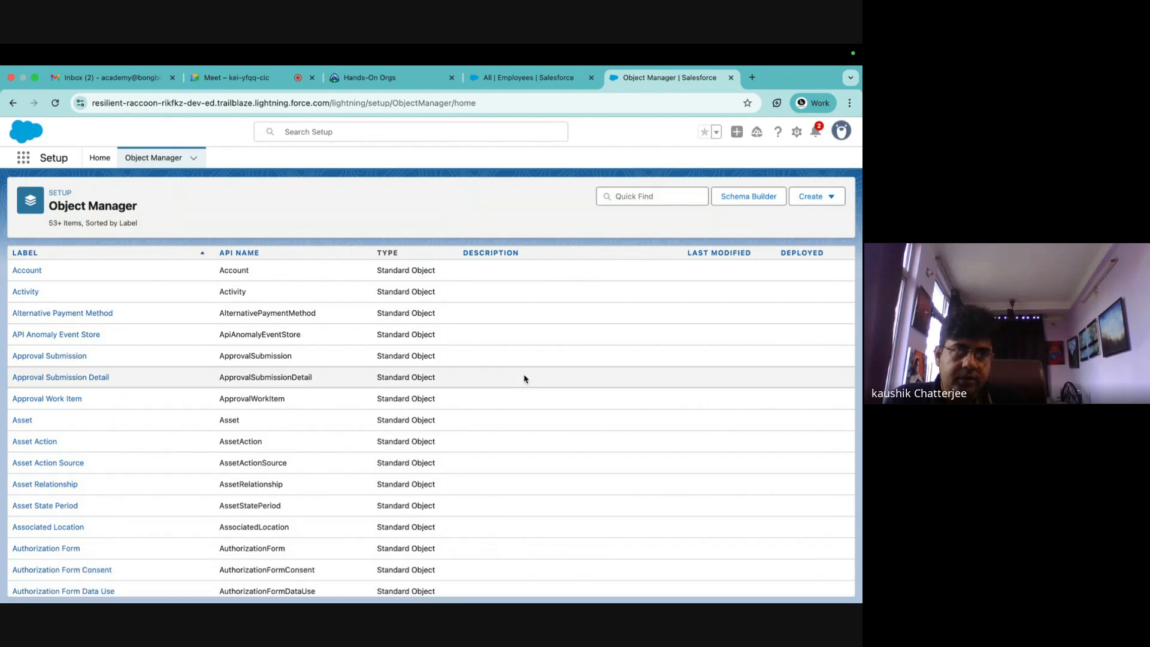
{"action": "mouse_move", "coordinate": [574, 601]}
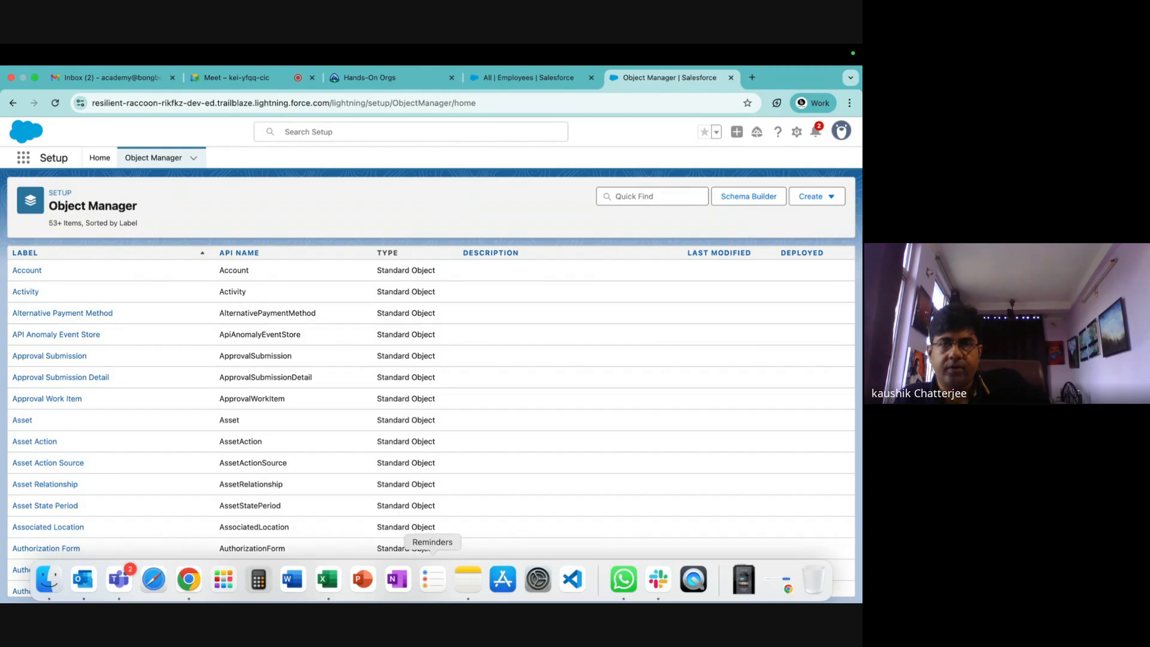
Reach Opportunities through the App Launcher search 'opp' and open Capgemini-OrderAug2025's Products options.
{"action": "left_click", "coordinate": [523, 82]}
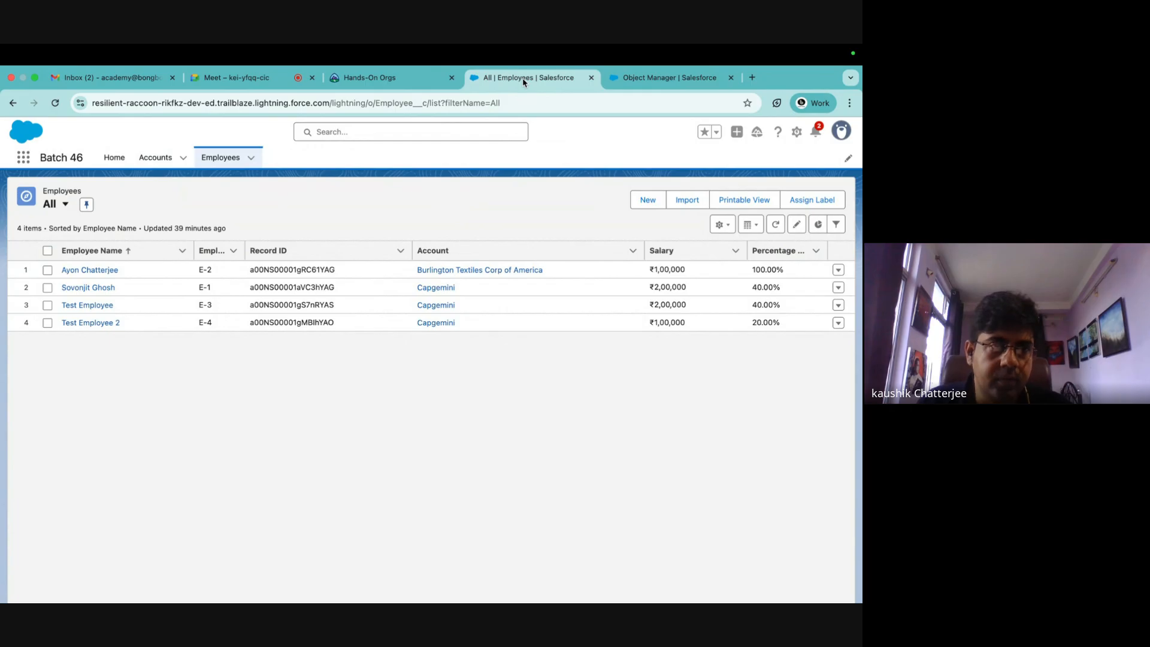
{"action": "left_click", "coordinate": [23, 158]}
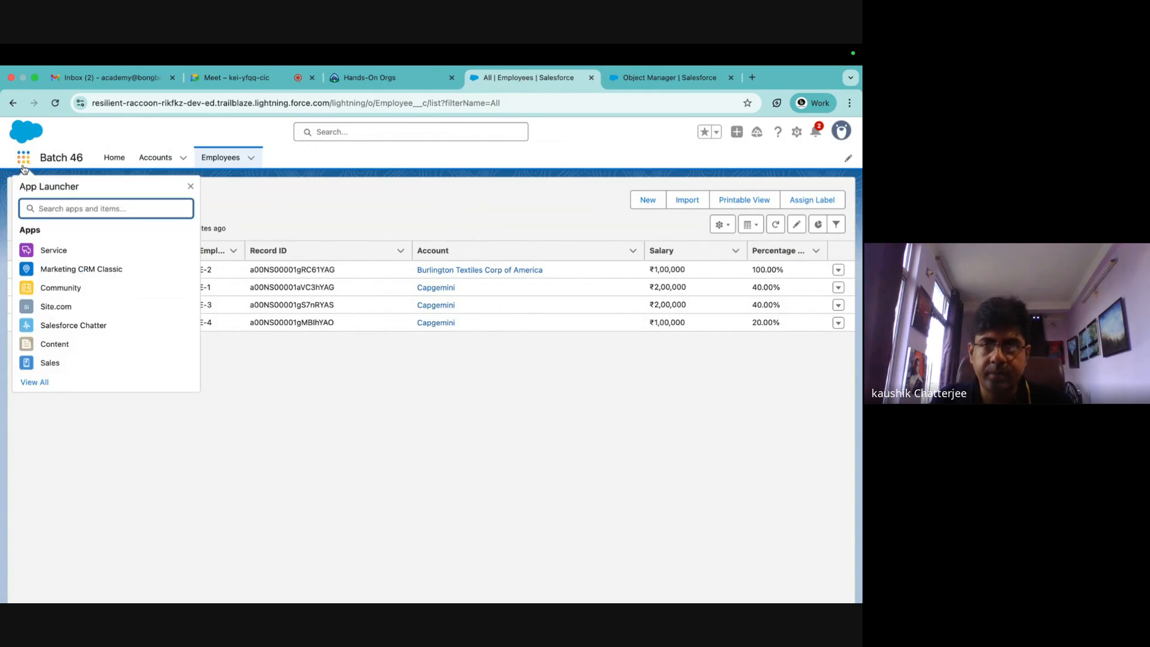
{"action": "type", "text": "lo"}
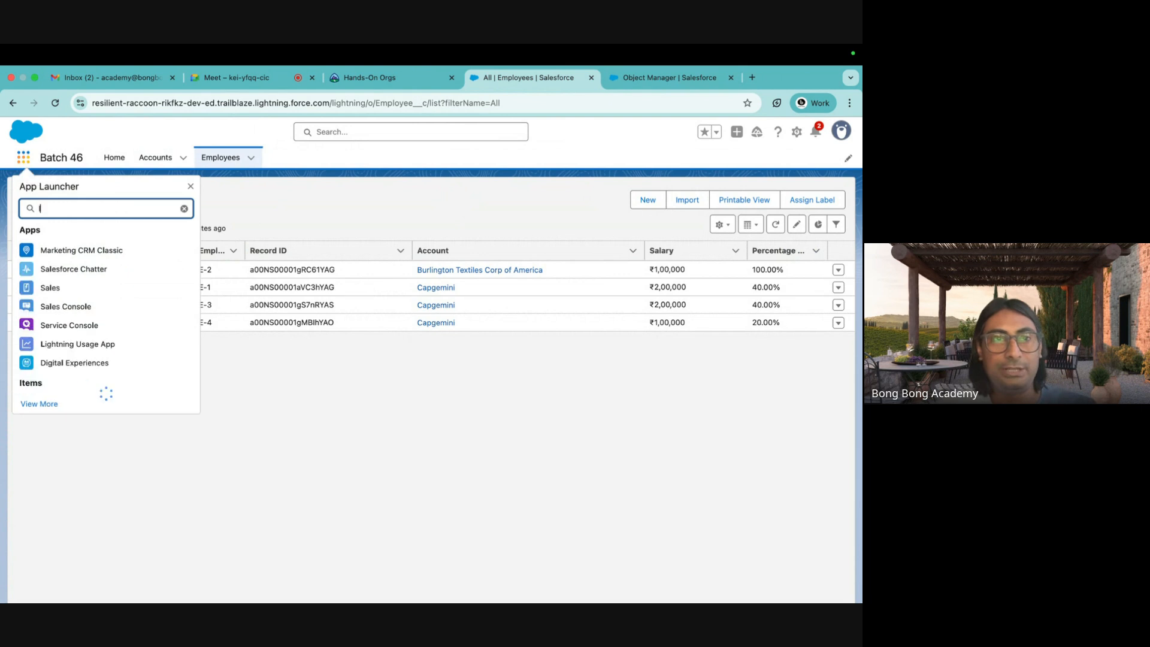
{"action": "key", "text": "BackSpace"}
{"action": "key", "text": "BackSpace"}
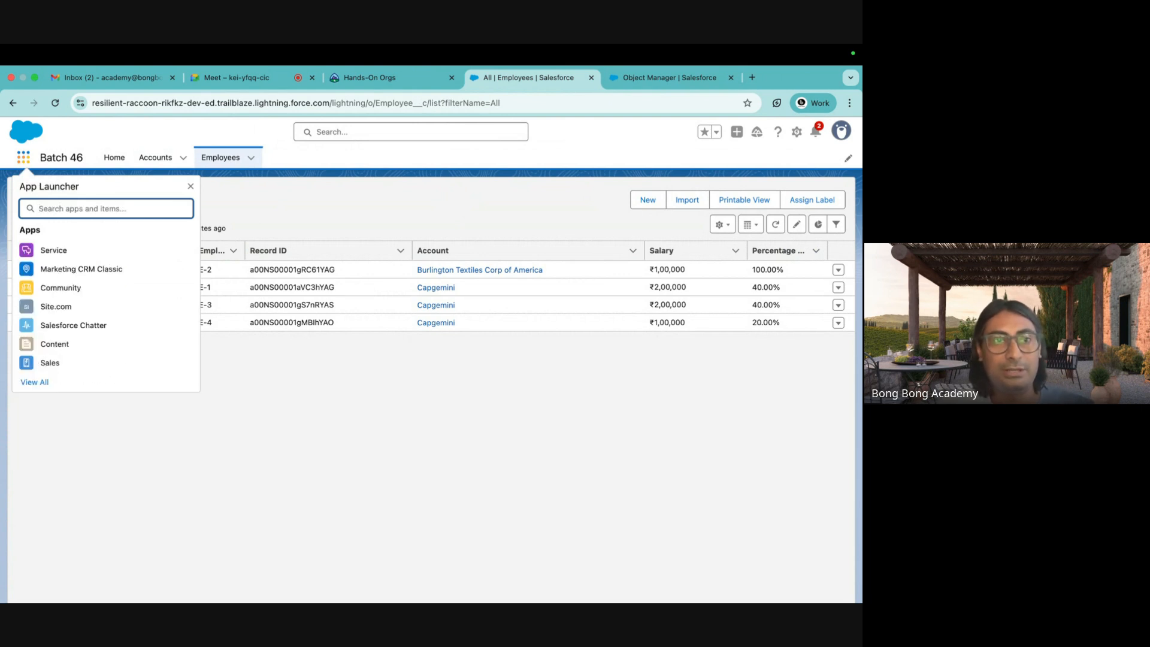
{"action": "type", "text": "opp"}
{"action": "left_click", "coordinate": [51, 282]}
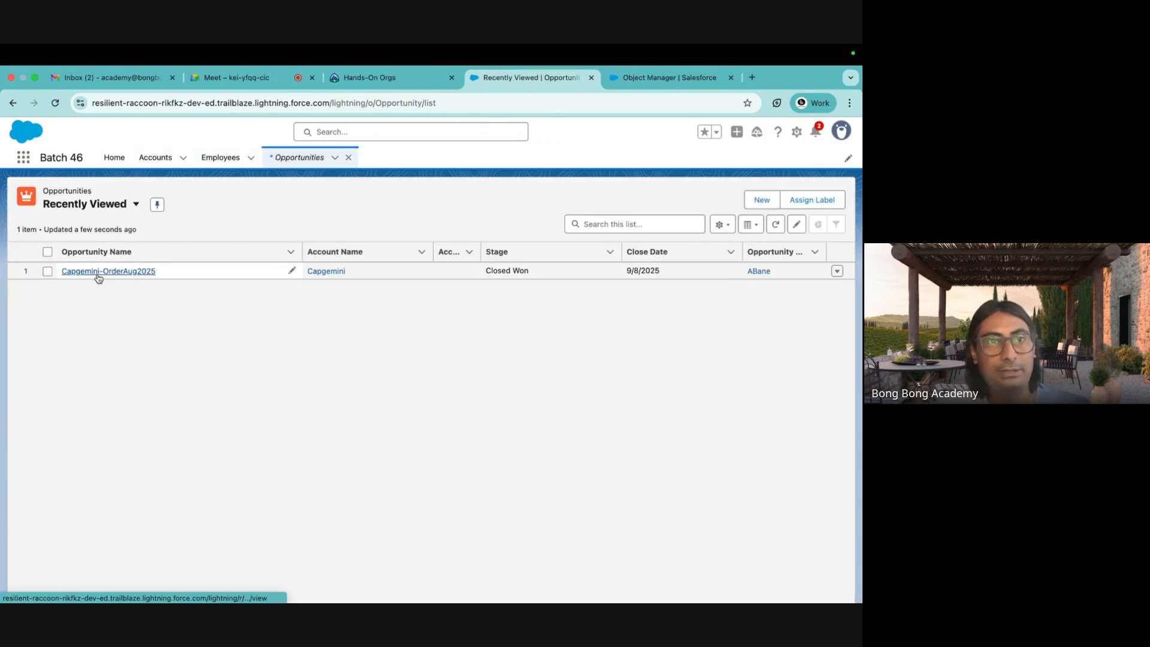
{"action": "left_click", "coordinate": [99, 273]}
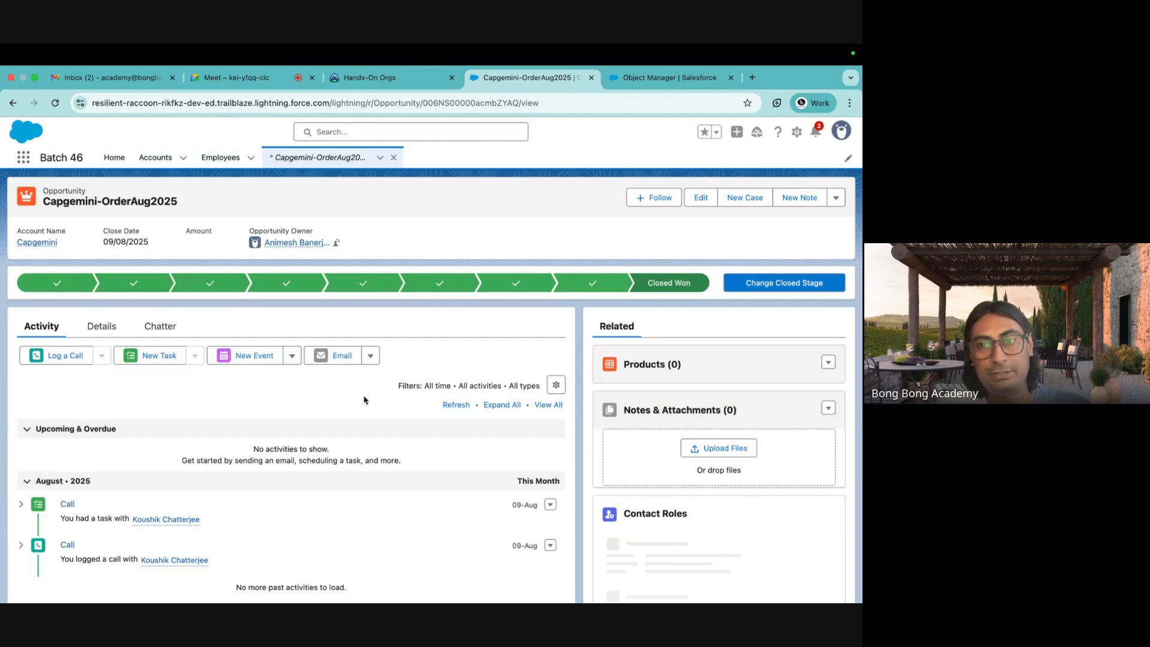
{"action": "left_click", "coordinate": [828, 363]}
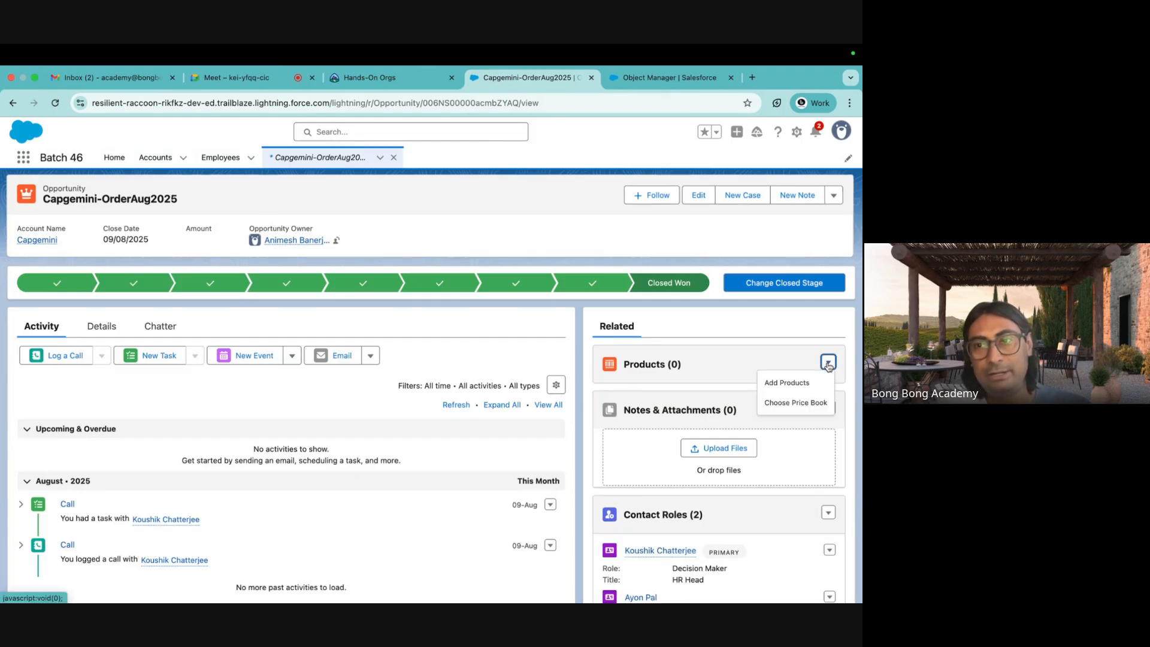
Inspect the opportunity's price book choice and cancel without changing it.
{"action": "left_click", "coordinate": [792, 402]}
{"action": "left_click", "coordinate": [410, 382]}
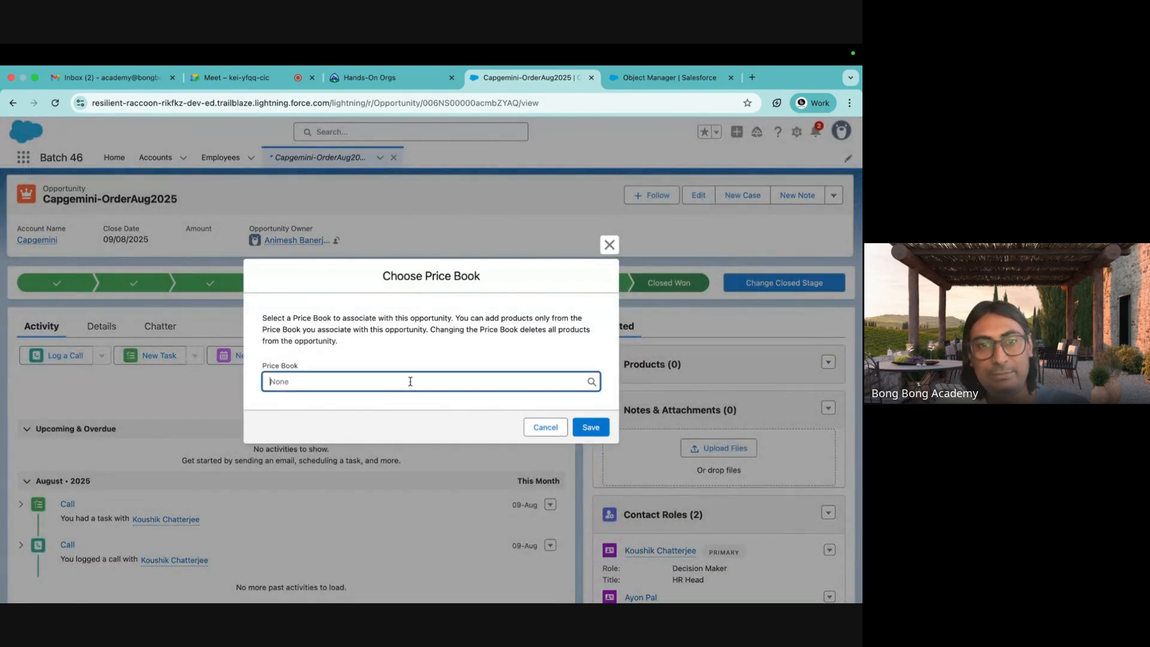
{"action": "left_click", "coordinate": [588, 425]}
Start Add Products and select GenWatt Diesel 10kW and GenWatt Gasoline 750kW.
{"action": "left_click", "coordinate": [828, 362]}
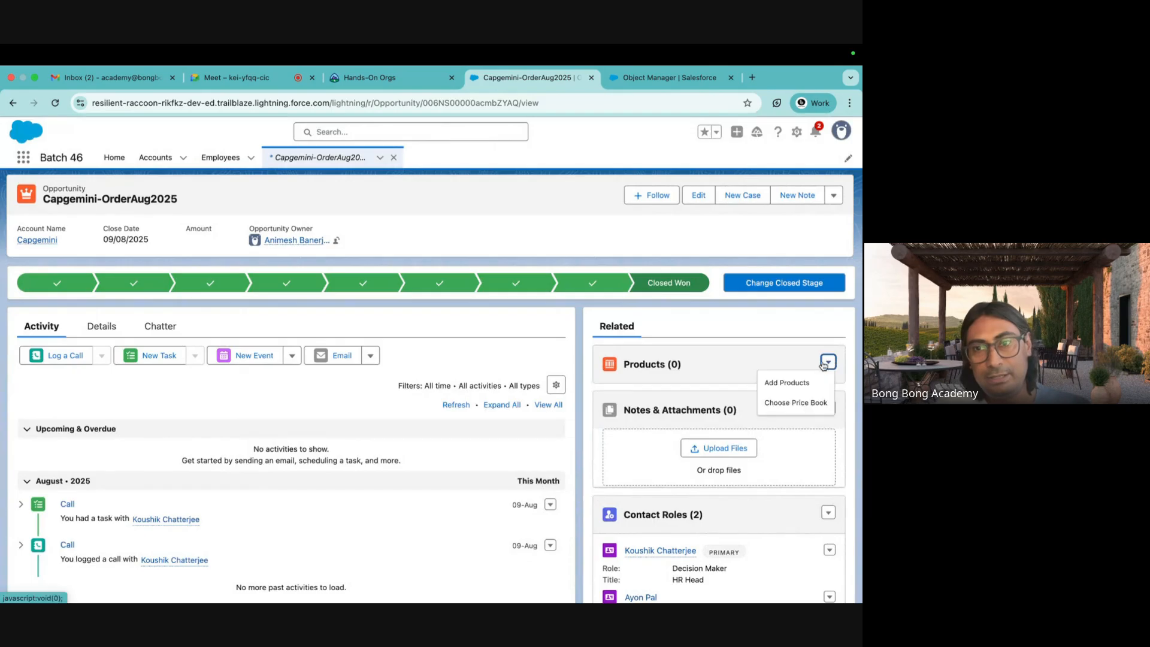
{"action": "left_click", "coordinate": [806, 382]}
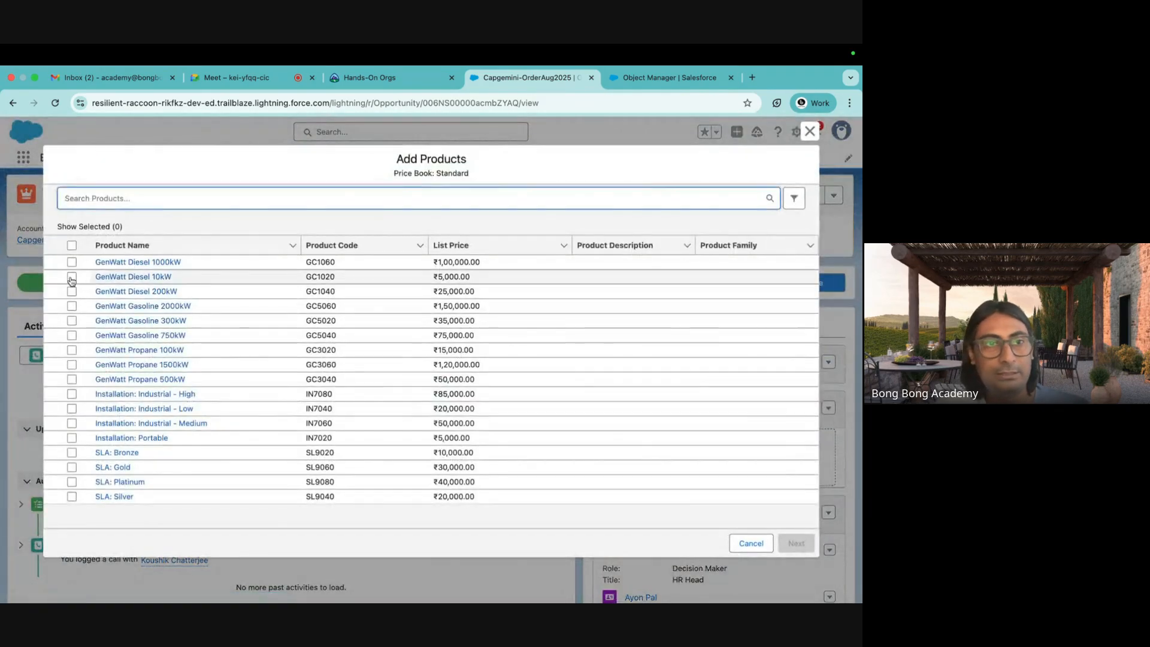
{"action": "left_click", "coordinate": [72, 277]}
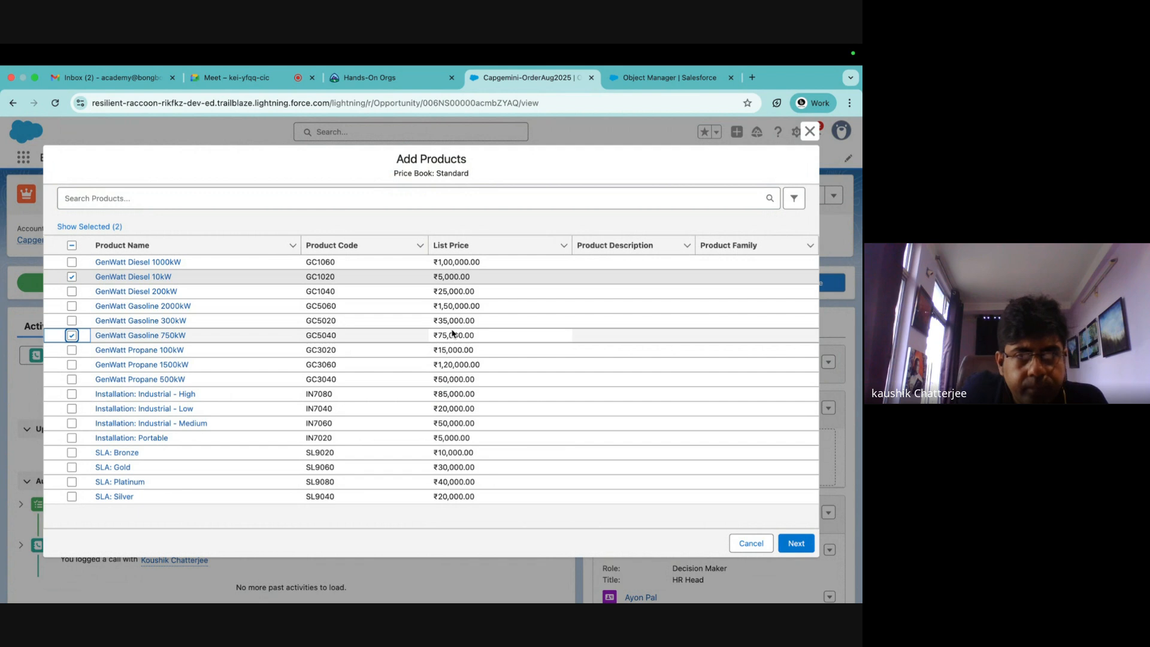
{"action": "right_click", "coordinate": [158, 278]}
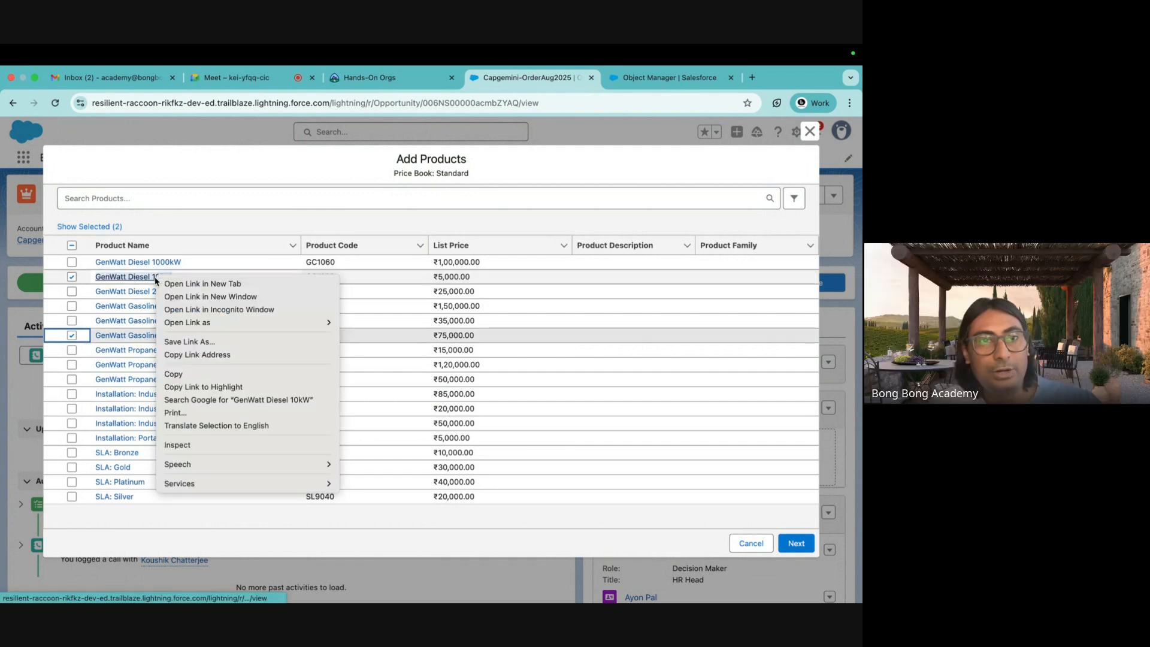
Open GenWatt Diesel 10kW's price book entry in a new tab and list the Standard price book's products.
{"action": "left_click", "coordinate": [190, 283]}
{"action": "left_click", "coordinate": [599, 77]}
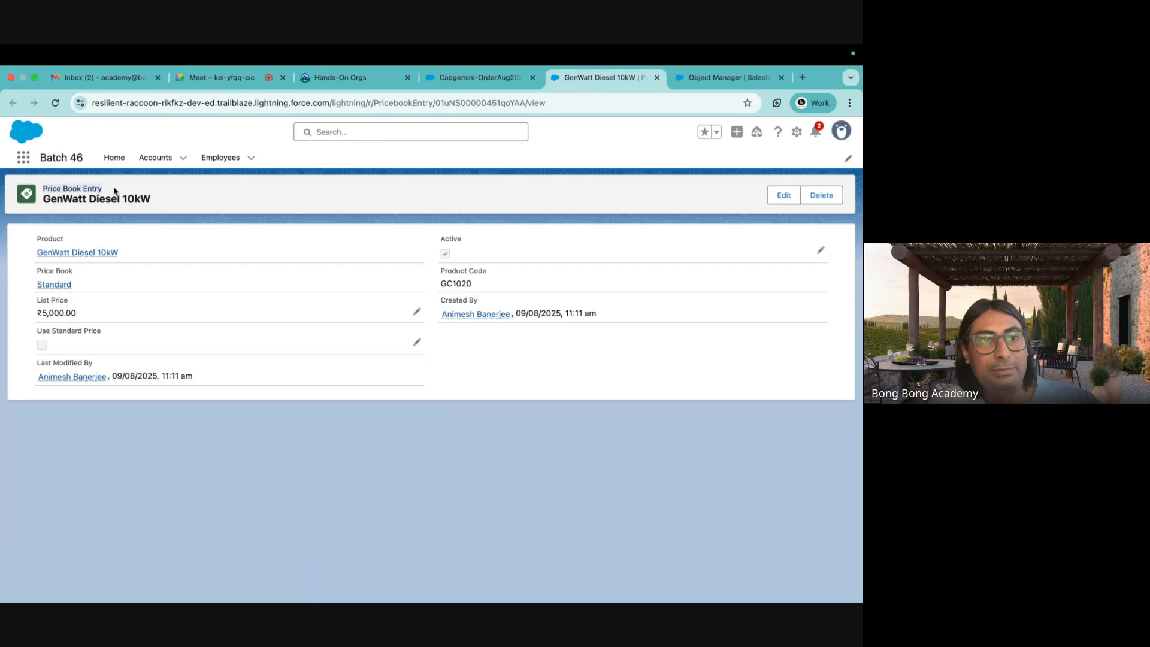
{"action": "left_click", "coordinate": [49, 285]}
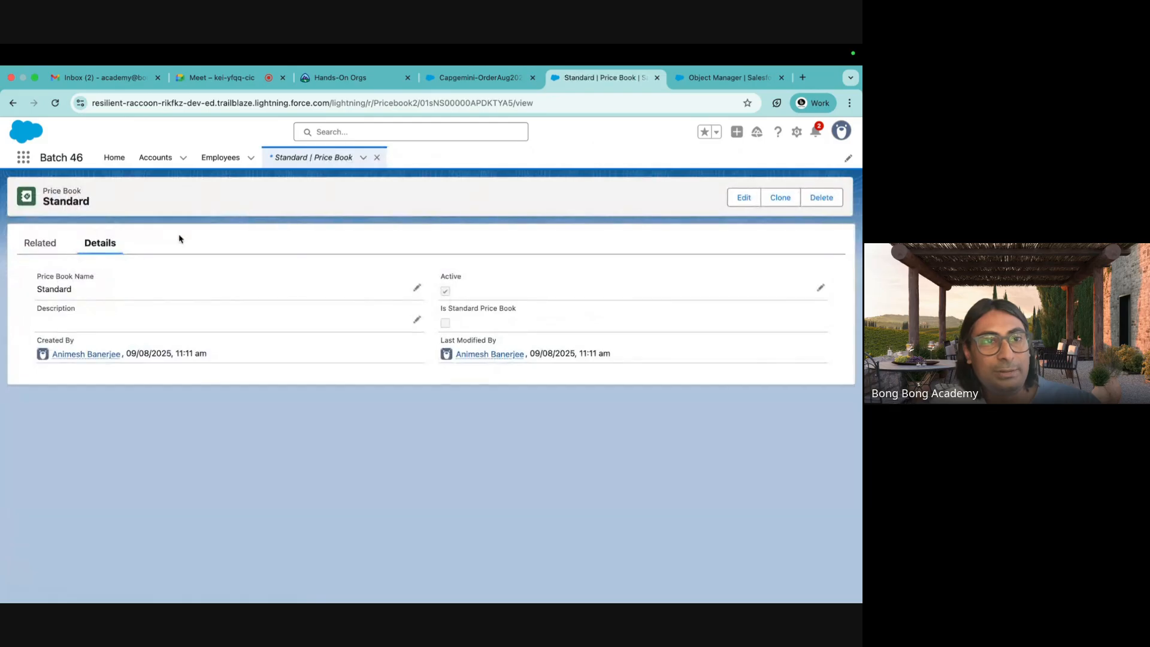
{"action": "left_click", "coordinate": [35, 246]}
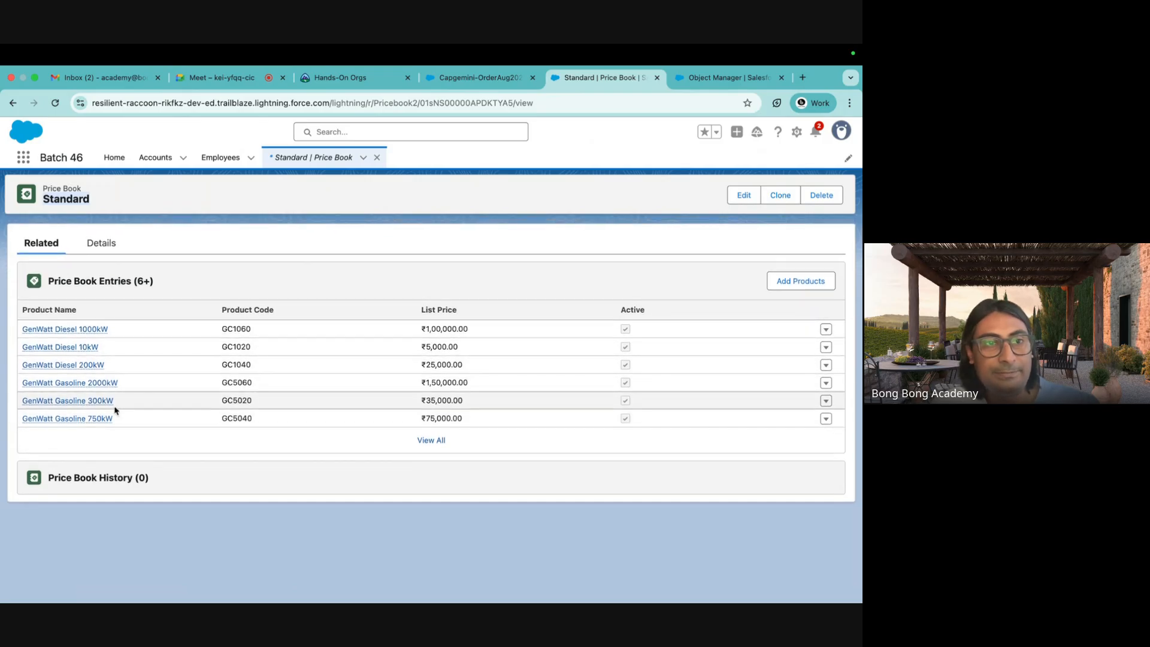
Compare GenWatt Diesel 1000kW's list prices in its two price books, then return to the opportunity.
{"action": "left_click", "coordinate": [60, 329]}
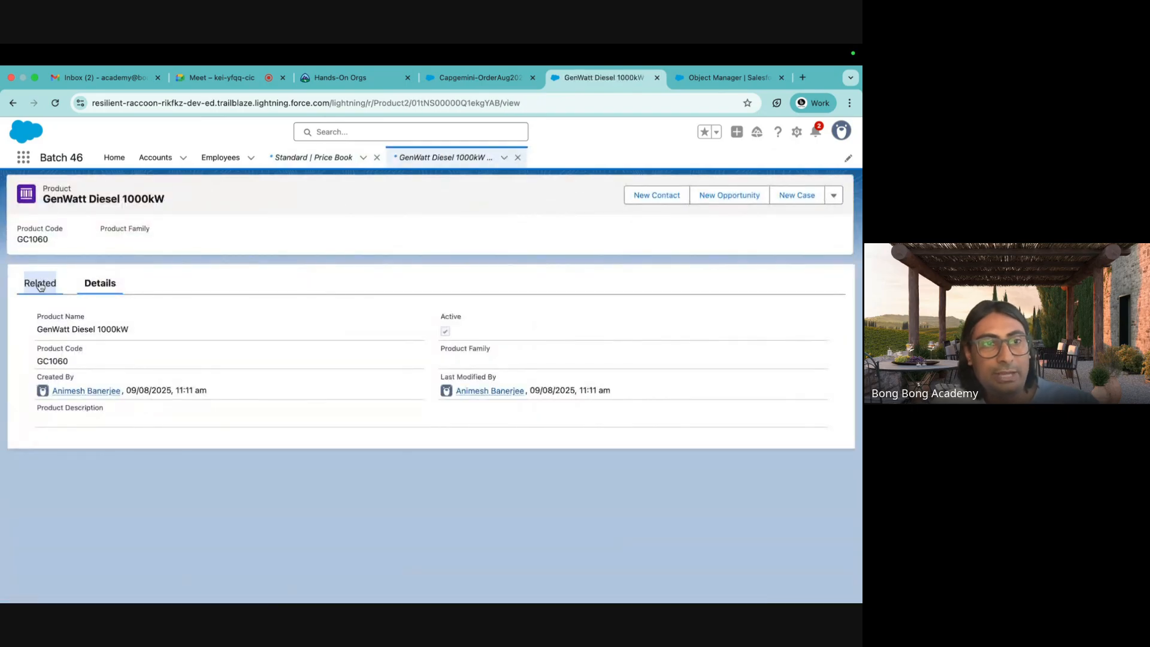
{"action": "left_click", "coordinate": [40, 284]}
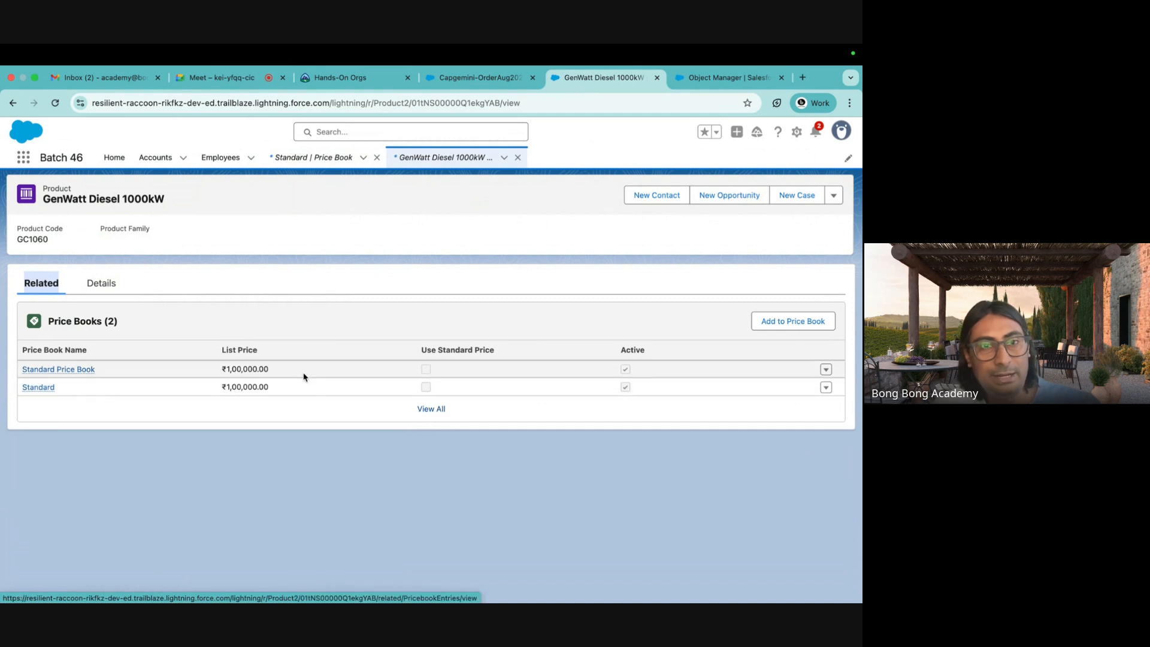
{"action": "left_click", "coordinate": [286, 368]}
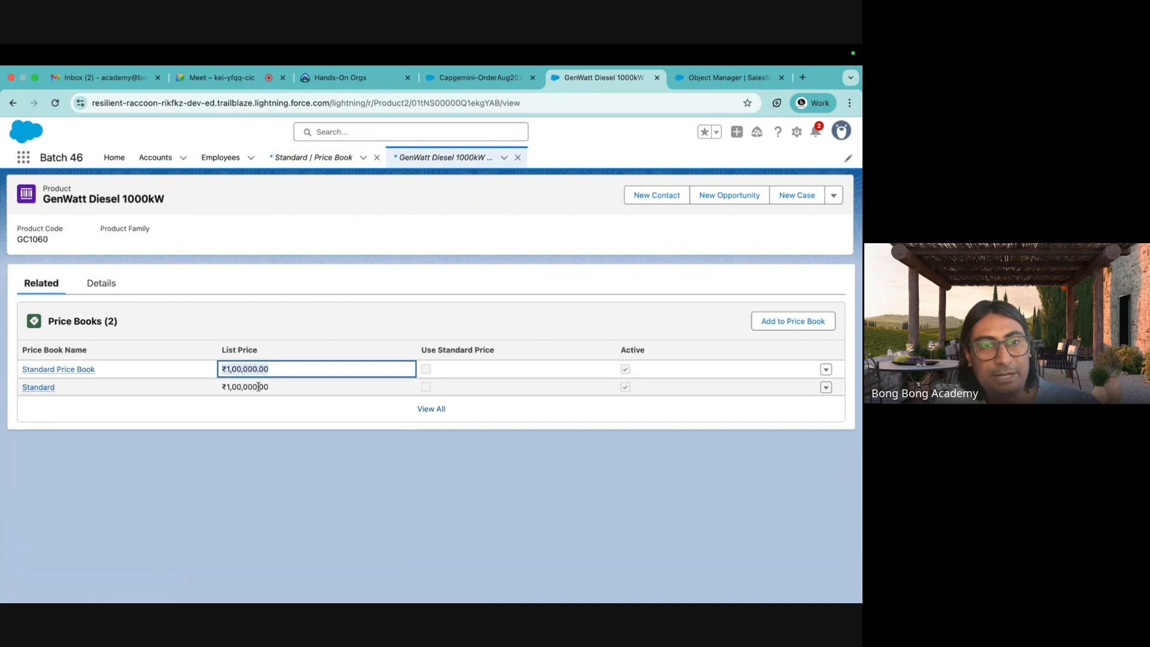
{"action": "left_click", "coordinate": [223, 387]}
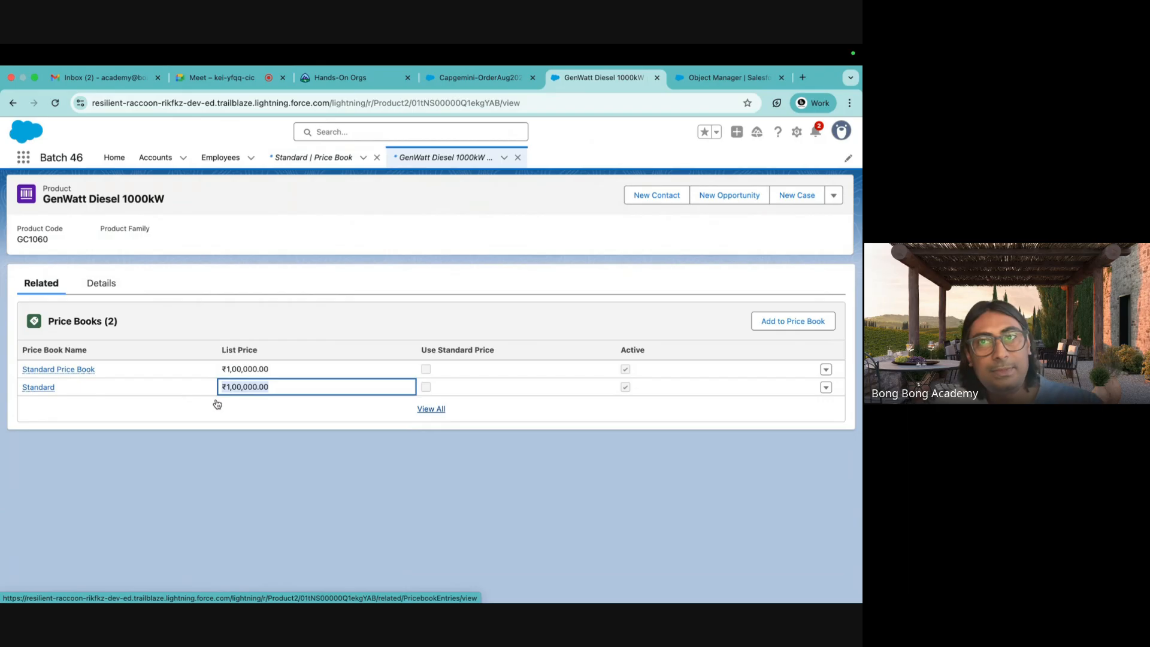
{"action": "left_click", "coordinate": [465, 77]}
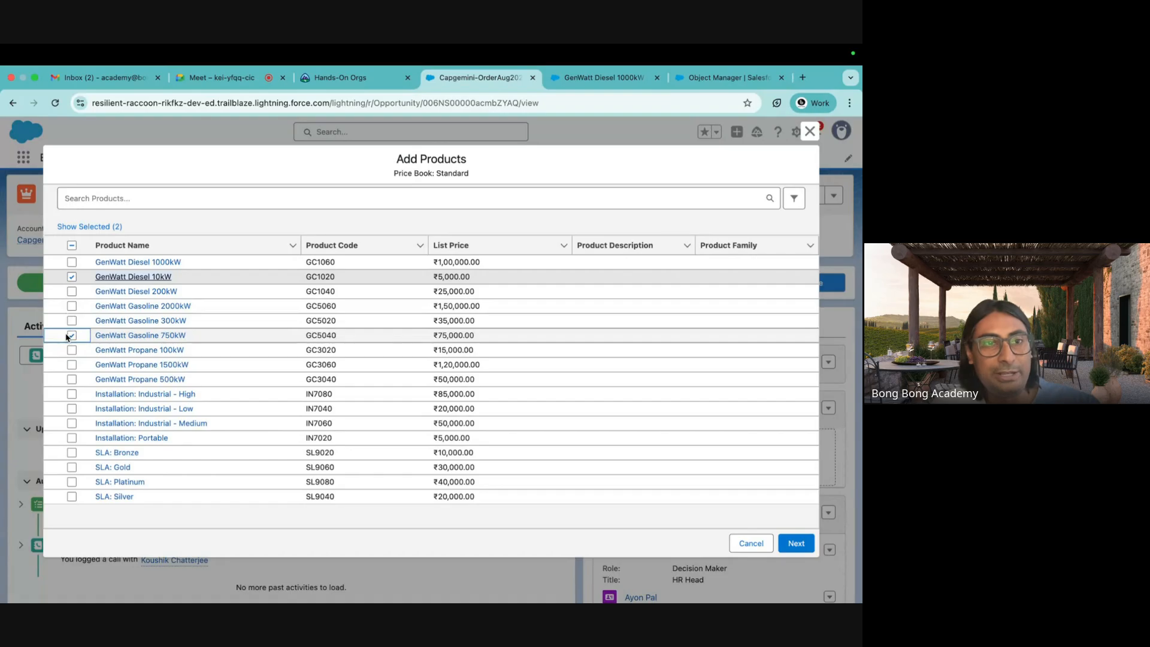
Save GenWatt Diesel 10kW at quantity 100 and GenWatt Gasoline 750kW at quantity 200.
{"action": "left_click", "coordinate": [796, 543]}
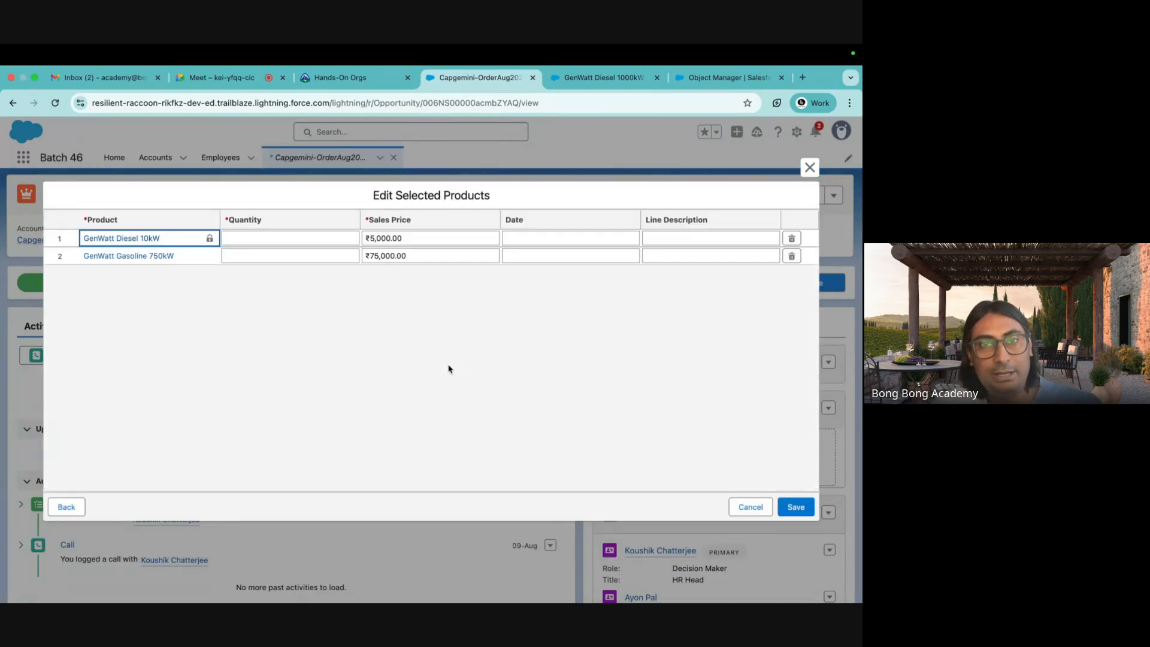
{"action": "left_click", "coordinate": [254, 239]}
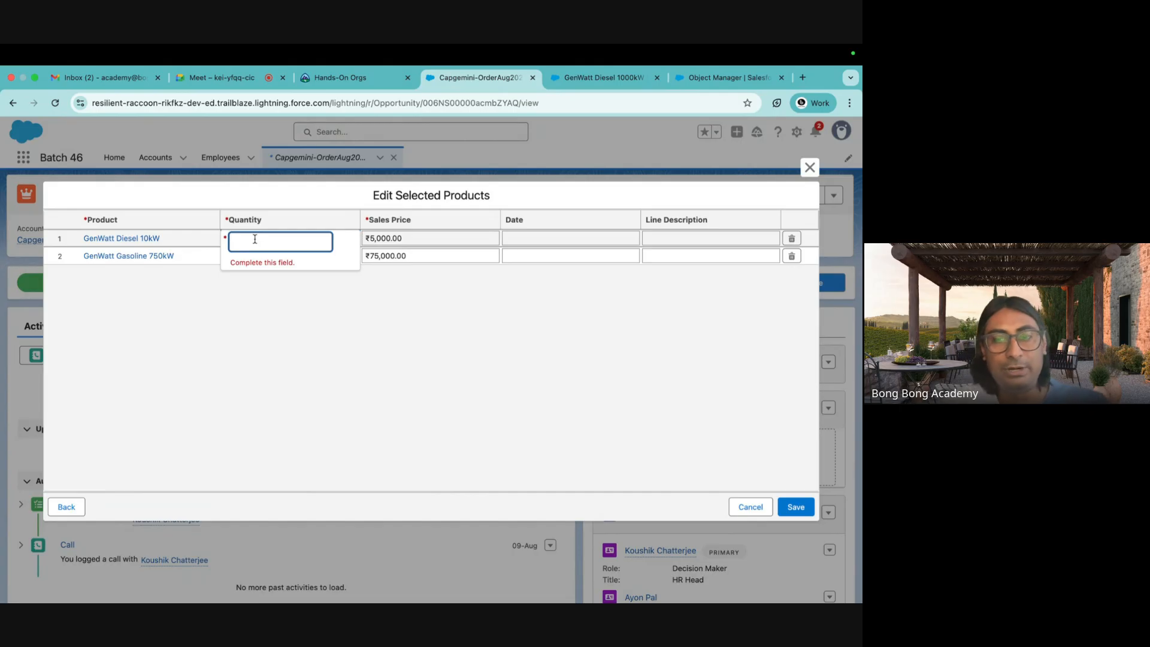
{"action": "type", "text": "100"}
{"action": "left_click", "coordinate": [261, 338]}
{"action": "left_click", "coordinate": [249, 255]}
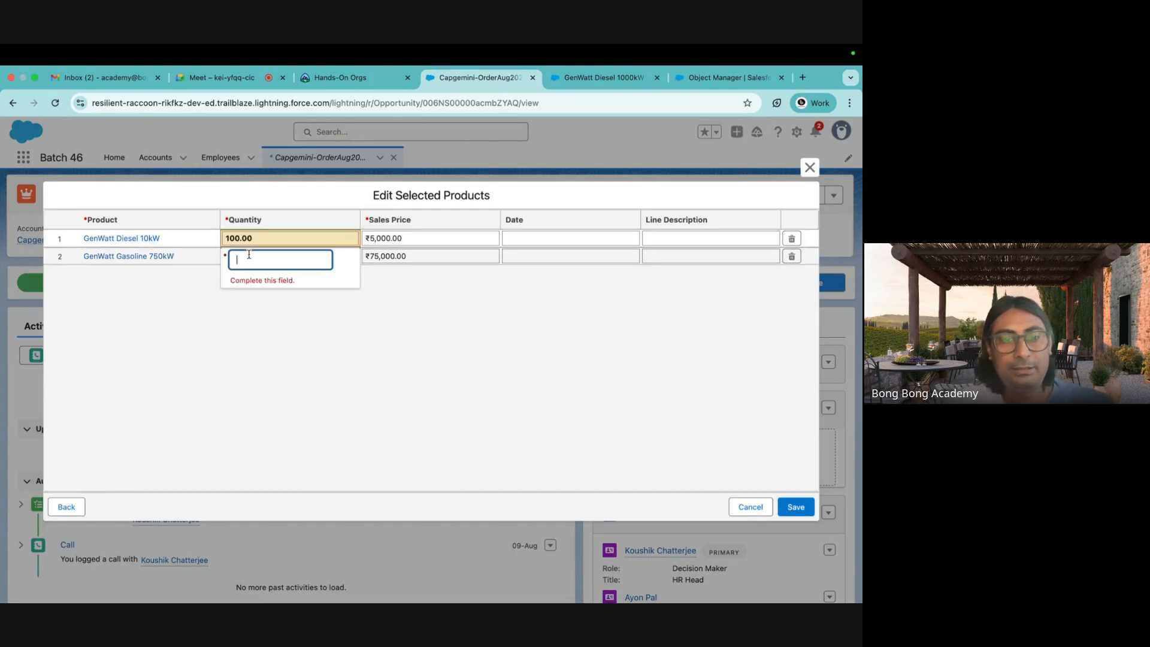
{"action": "type", "text": "200"}
{"action": "left_click", "coordinate": [390, 409]}
{"action": "left_click", "coordinate": [796, 508]}
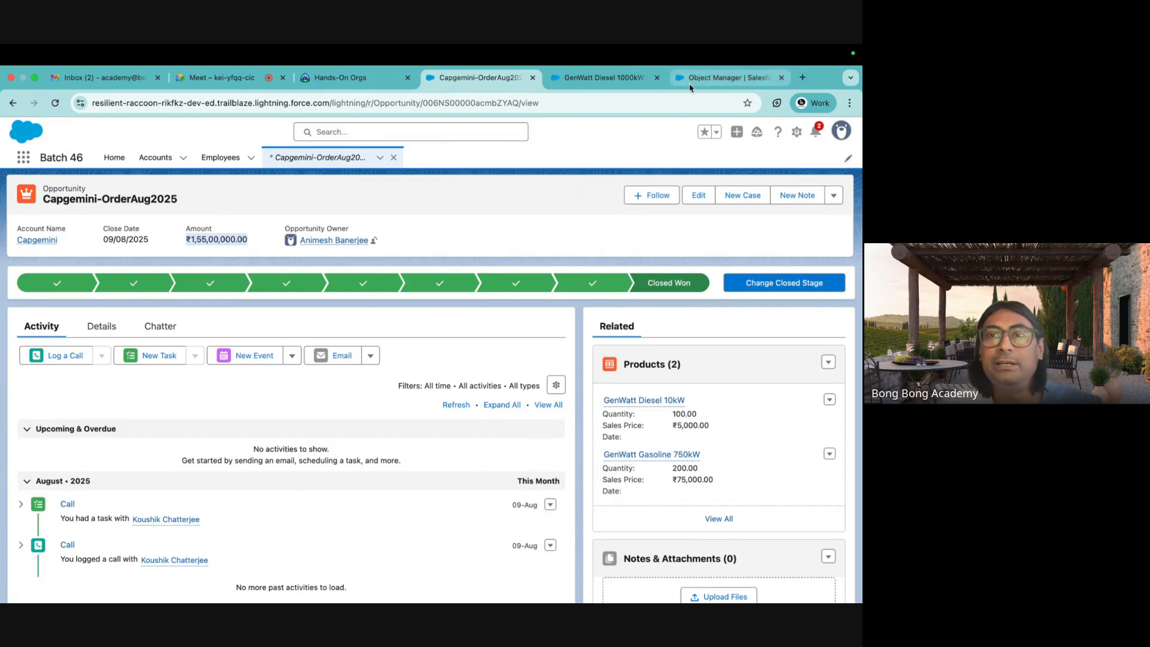
{"action": "left_click", "coordinate": [709, 79]}
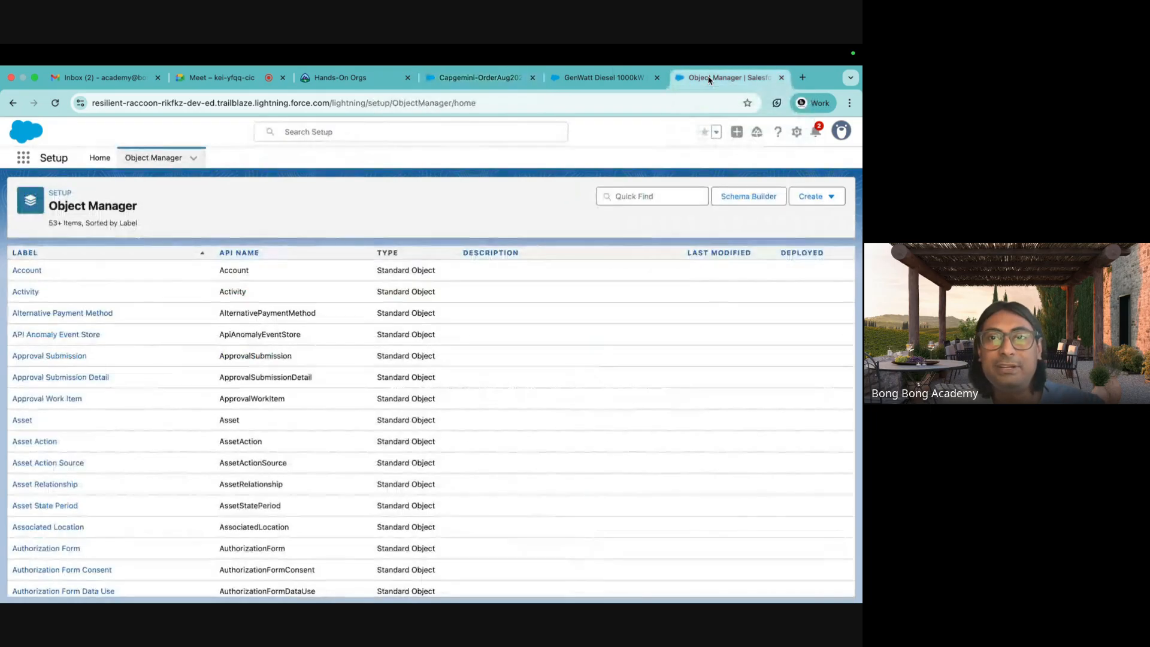
Close the Object Manager, GenWatt Diesel 1000kW, Capgemini opportunity and Hands-On Orgs tabs.
{"action": "left_click", "coordinate": [781, 78]}
{"action": "left_click", "coordinate": [727, 79]}
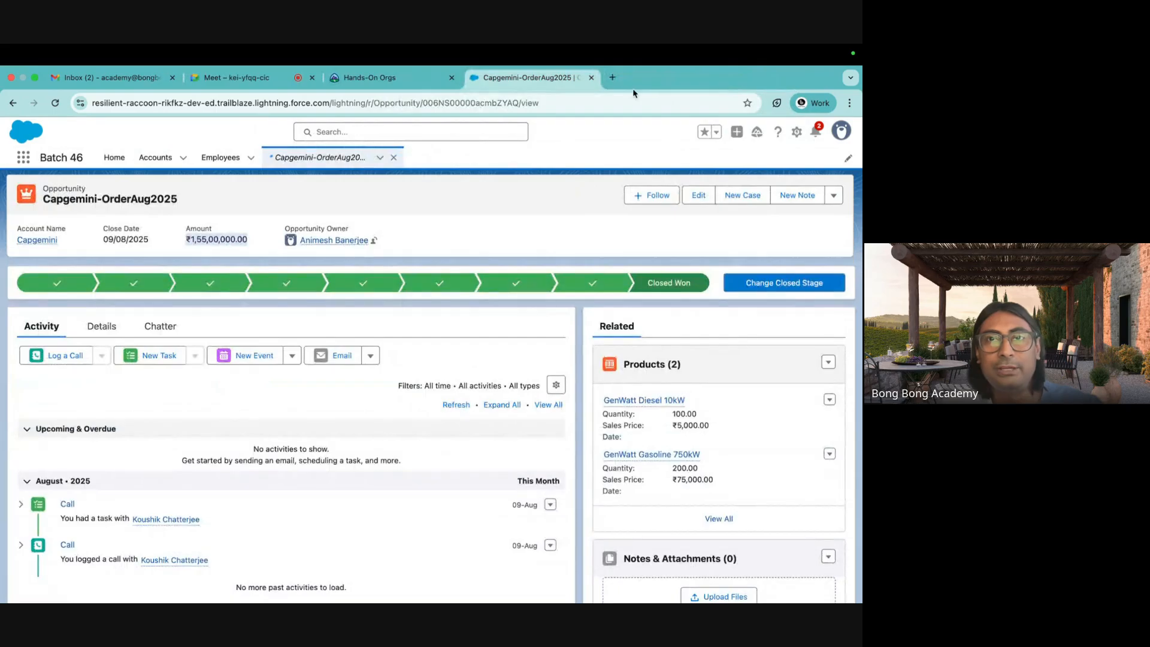
{"action": "left_click", "coordinate": [593, 78]}
{"action": "left_click", "coordinate": [451, 78]}
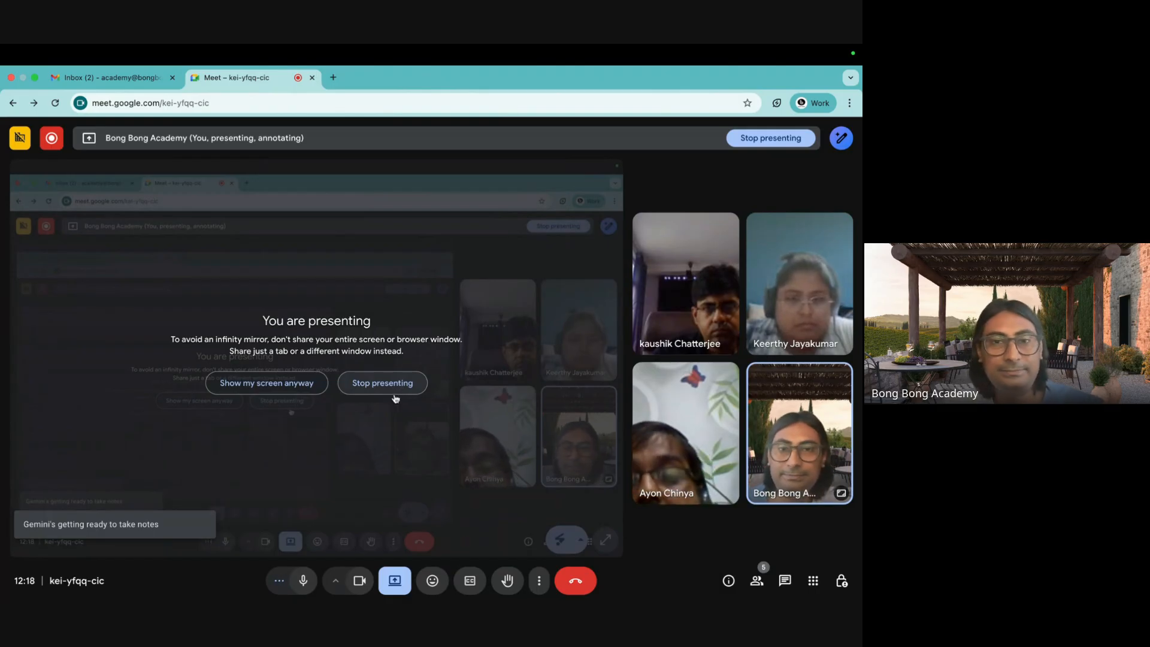
Launch Google Sheets from Gmail's Google apps grid.
{"action": "left_click", "coordinate": [128, 82]}
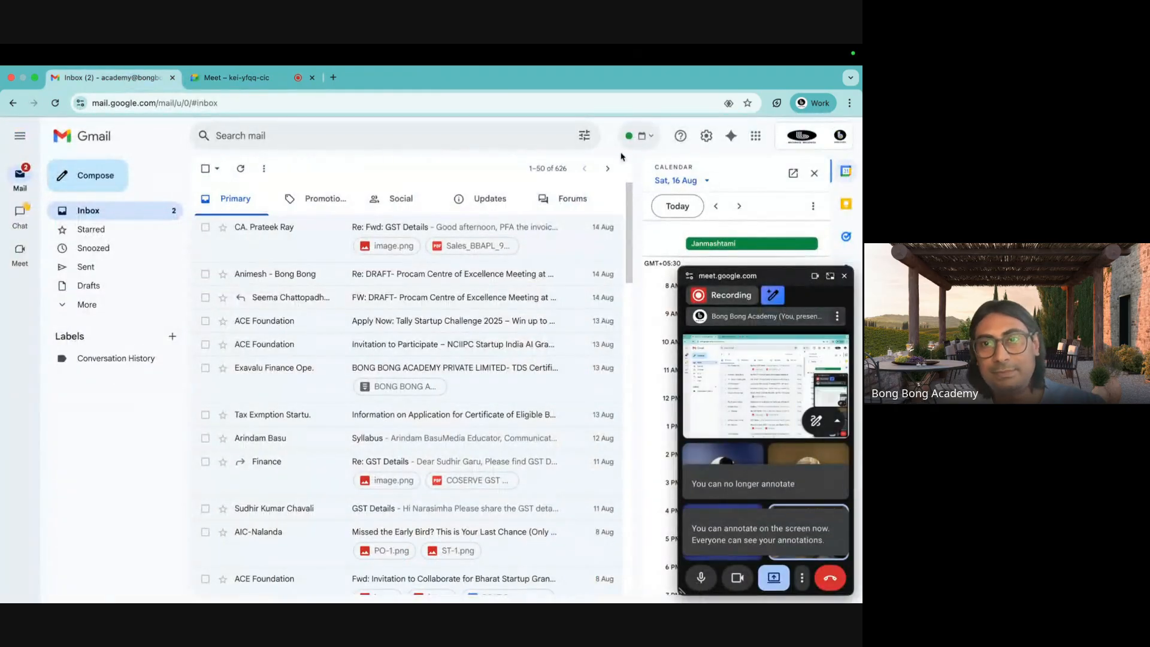
{"action": "left_click", "coordinate": [755, 135]}
{"action": "left_click", "coordinate": [837, 279]}
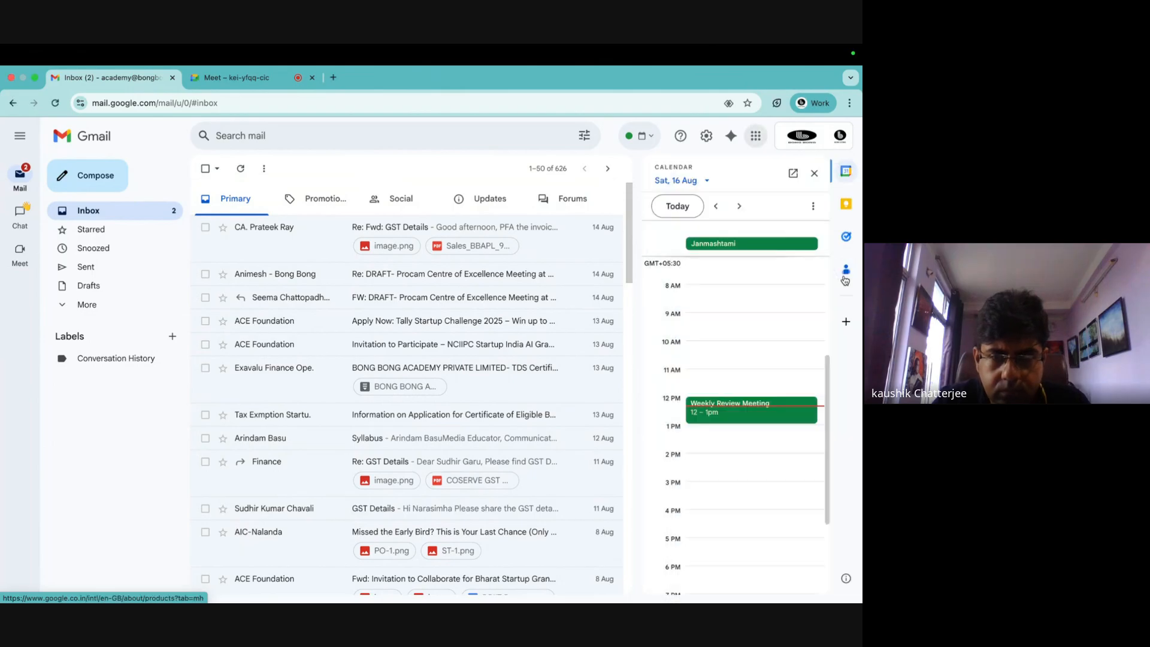
{"action": "left_click", "coordinate": [758, 139]}
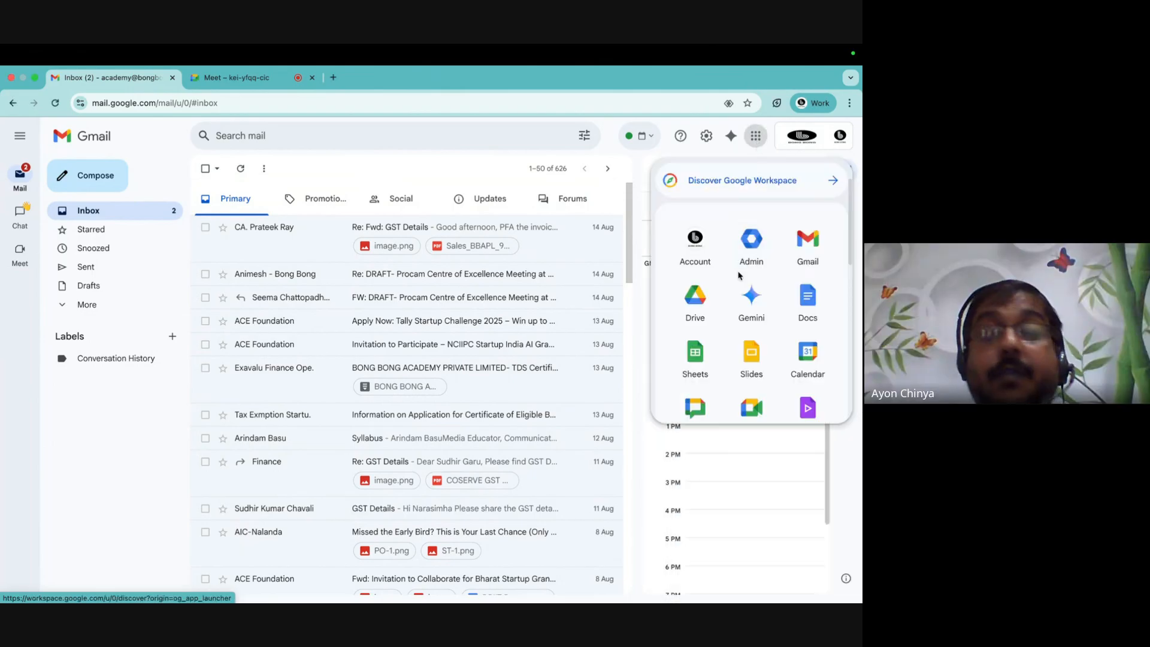
{"action": "left_click", "coordinate": [695, 354]}
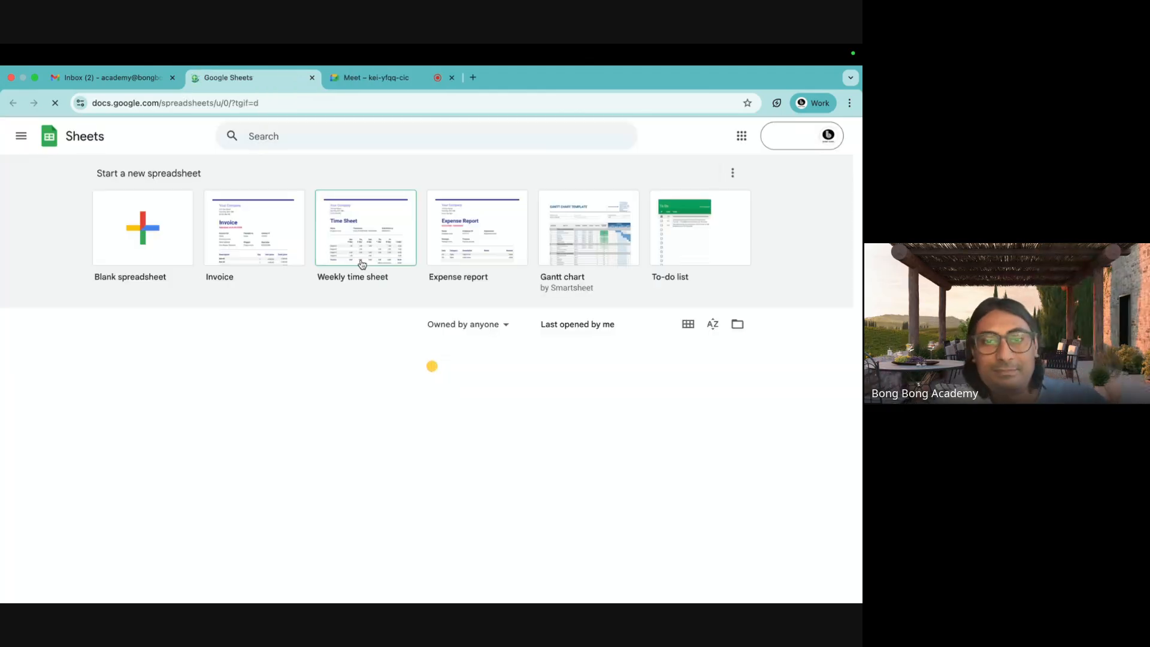
Open the Assignment spreadsheet and select a participant's e-mail address in the Meet chat.
{"action": "left_click", "coordinate": [154, 370]}
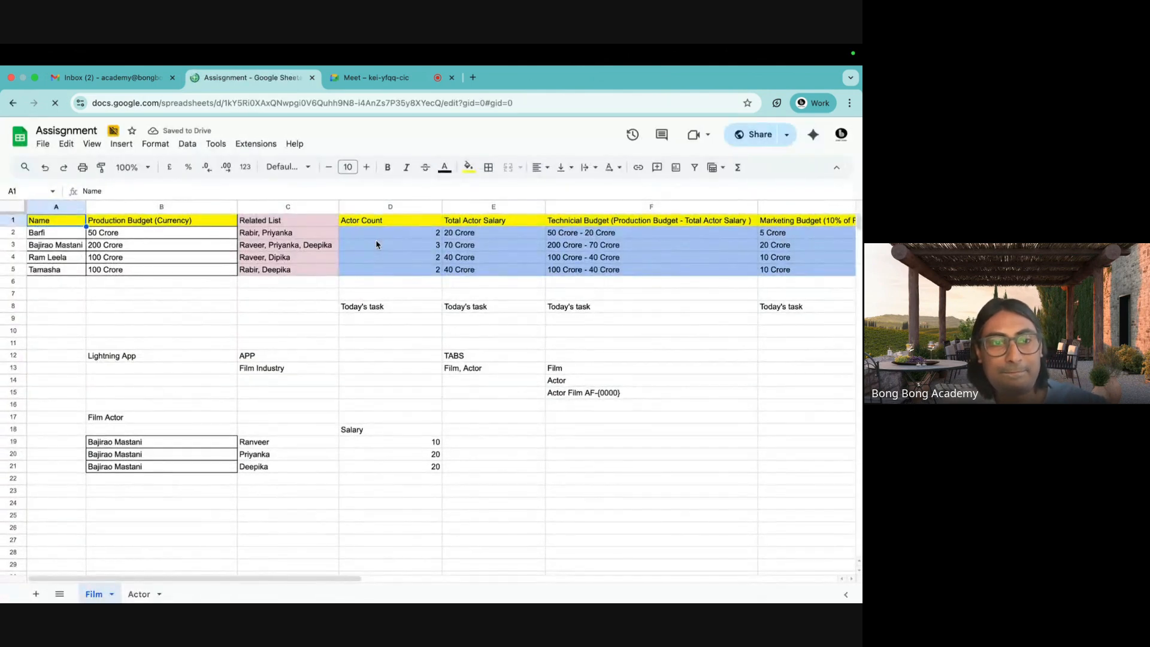
{"action": "left_click", "coordinate": [400, 84]}
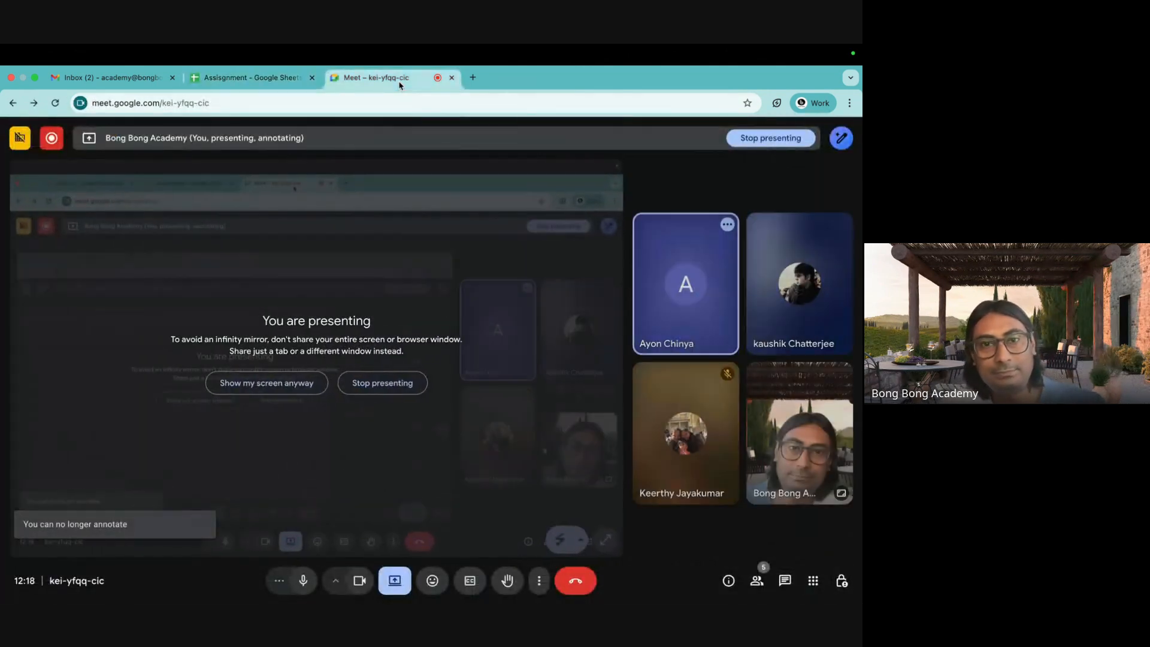
{"action": "left_click", "coordinate": [248, 86]}
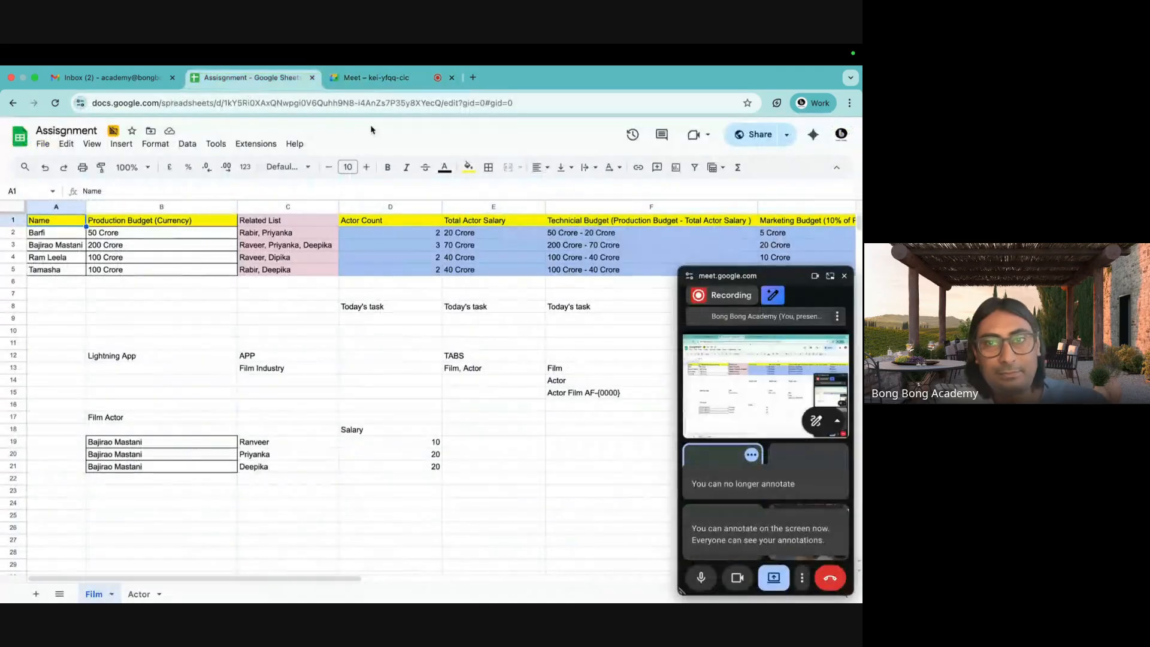
{"action": "left_click", "coordinate": [389, 80]}
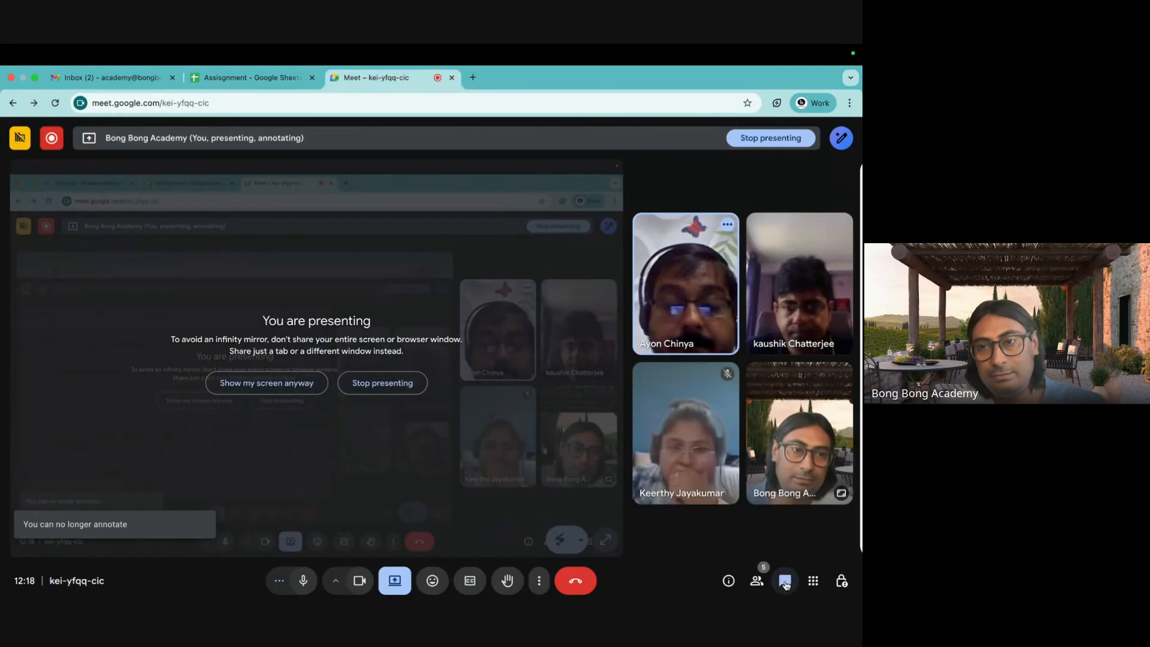
{"action": "left_click", "coordinate": [785, 581]}
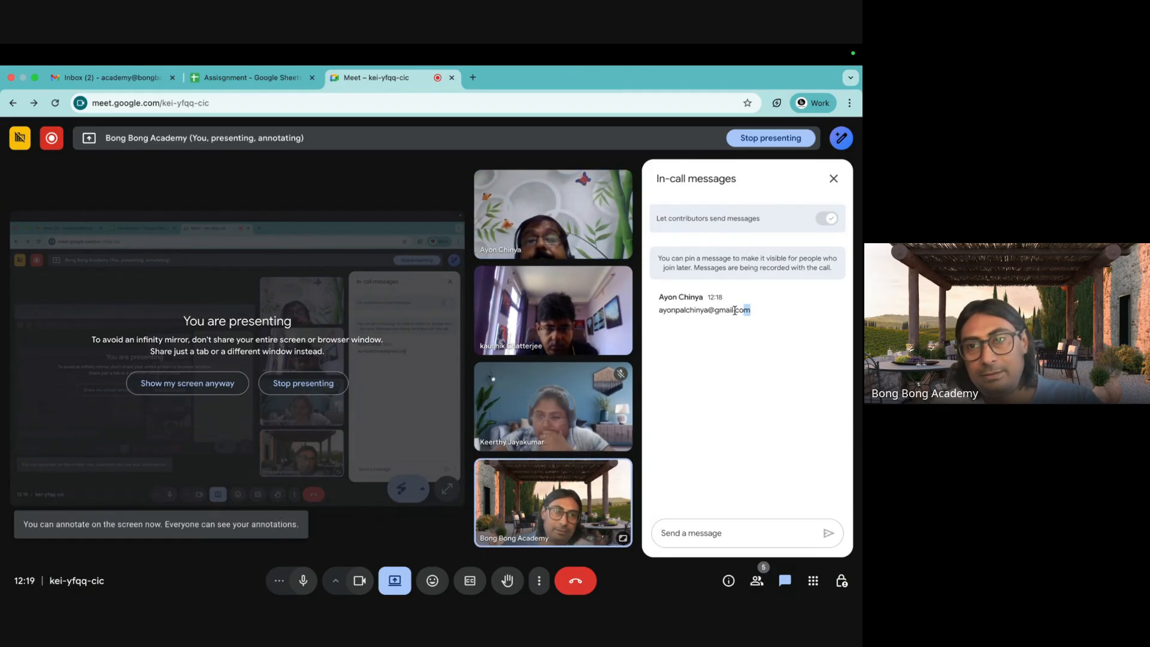
{"action": "left_click_drag", "start_coordinate": [734, 310], "coordinate": [646, 318]}
Open the full sharing settings for the Assignment spreadsheet.
{"action": "left_click", "coordinate": [271, 76]}
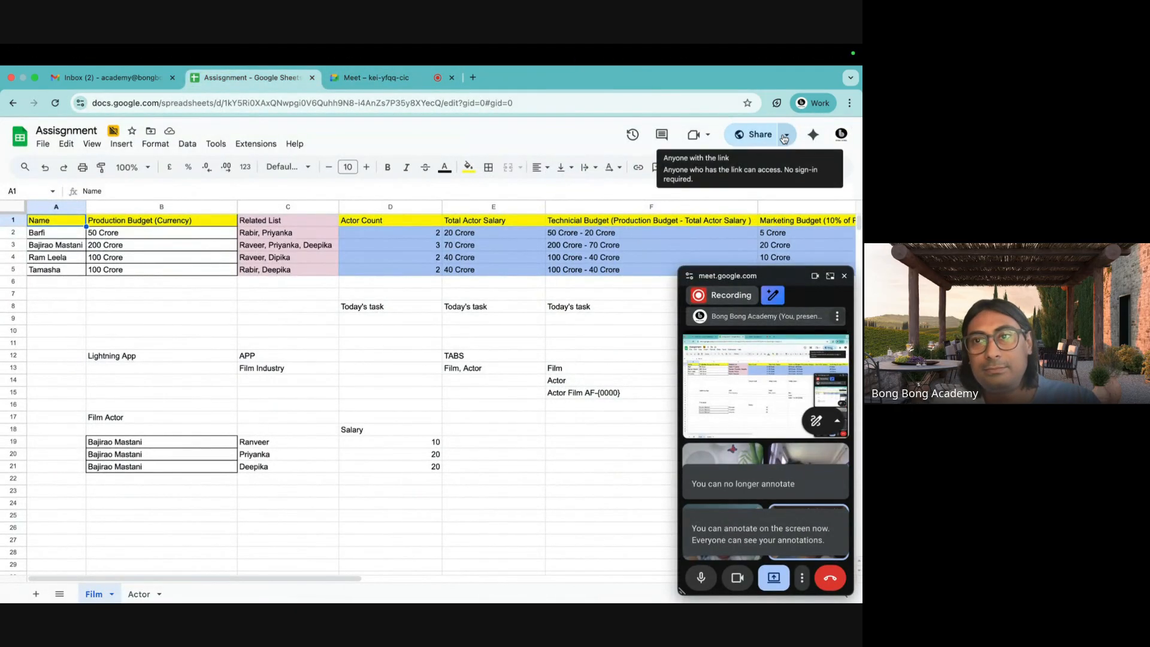
{"action": "left_click", "coordinate": [787, 134]}
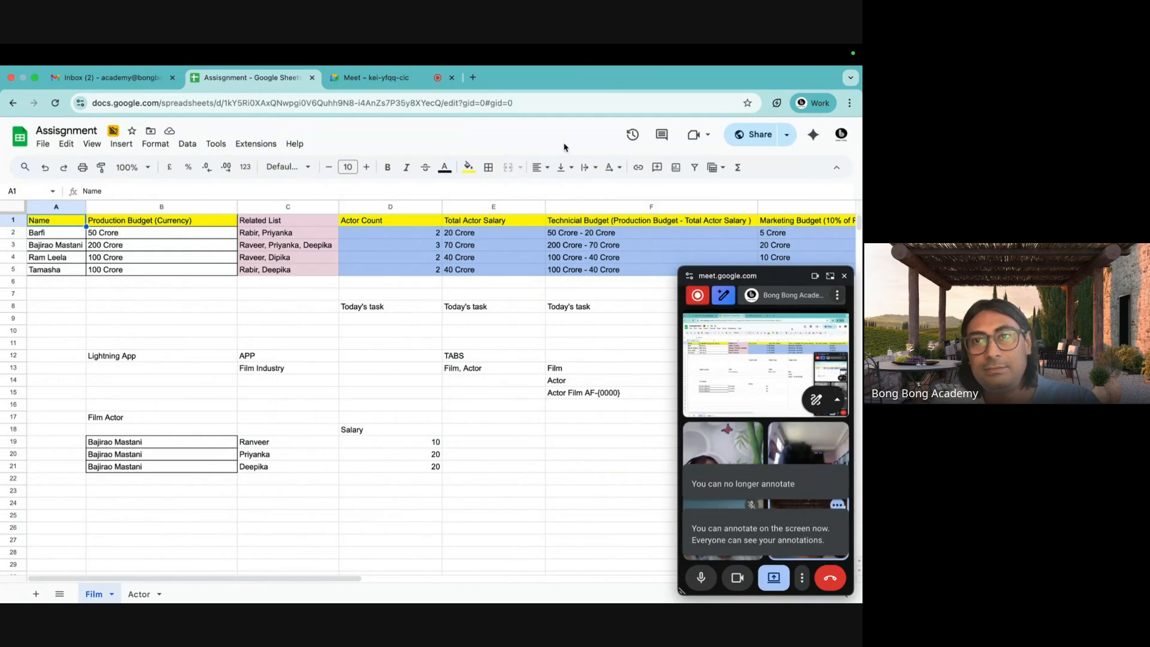
{"action": "left_click", "coordinate": [749, 134]}
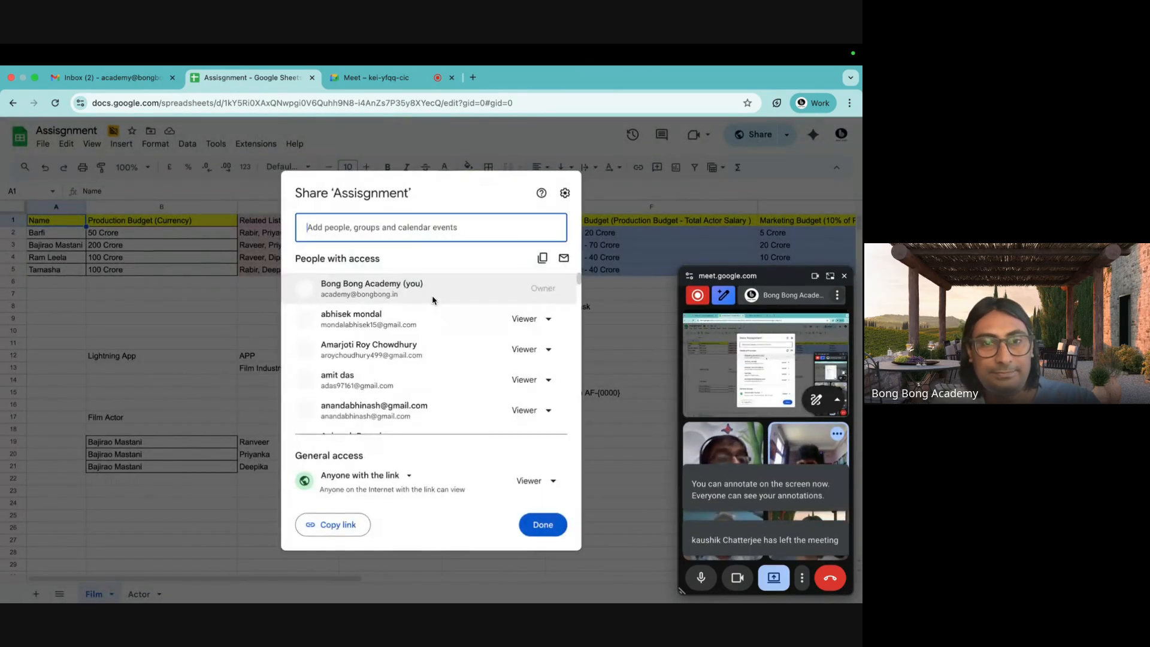
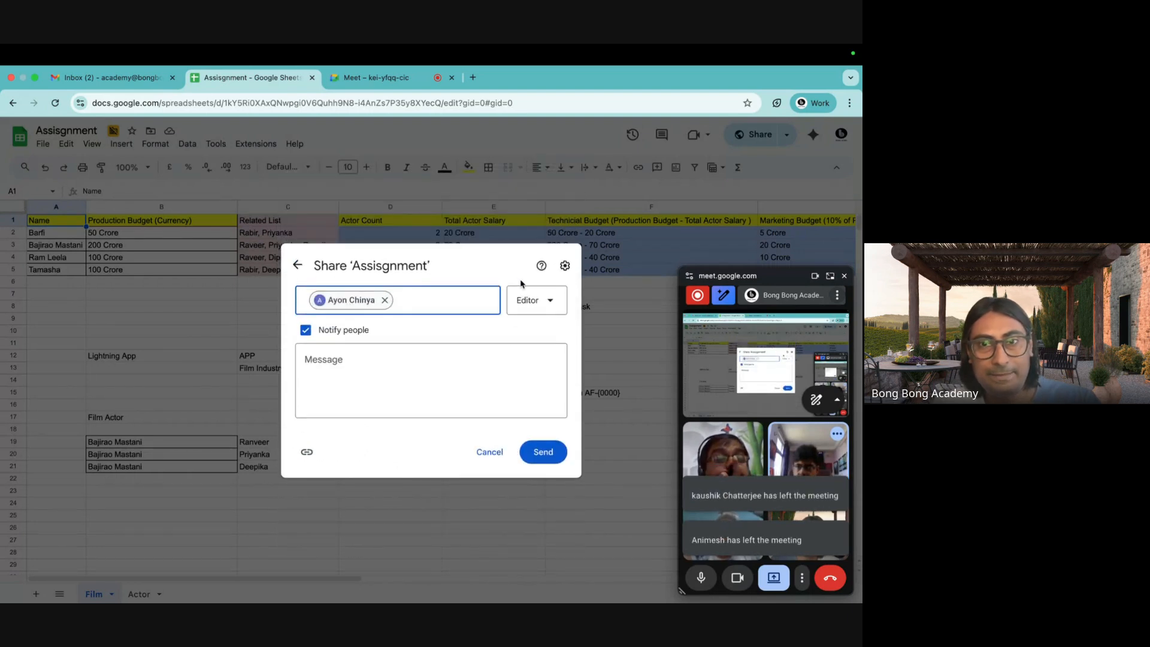
Add the first two participants' e-mails from the Meet chat as Viewer recipients.
{"action": "left_click", "coordinate": [539, 305]}
{"action": "left_click", "coordinate": [515, 333]}
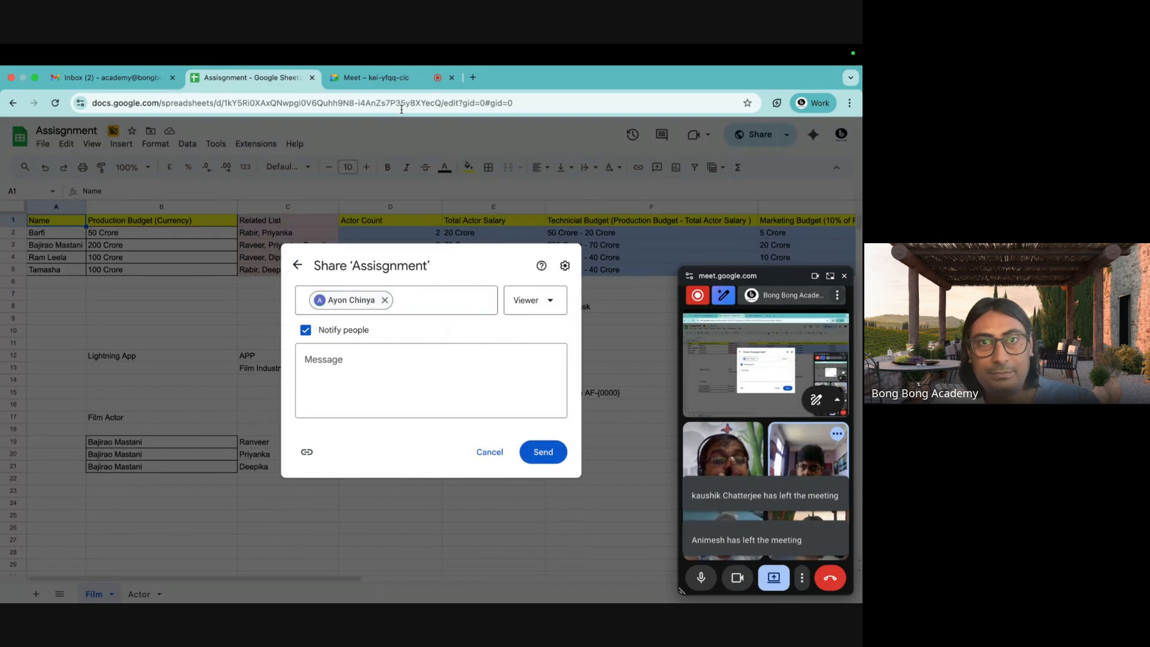
{"action": "left_click", "coordinate": [389, 77]}
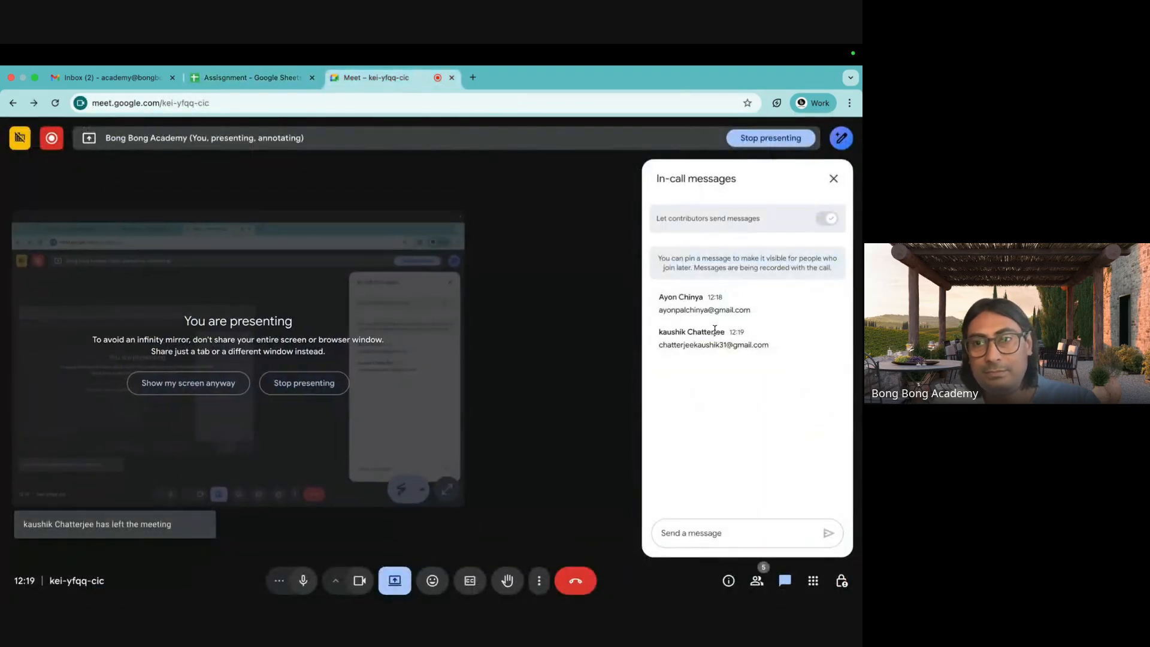
{"action": "left_click_drag", "start_coordinate": [770, 346], "coordinate": [653, 350]}
{"action": "key", "text": "ctrl+c"}
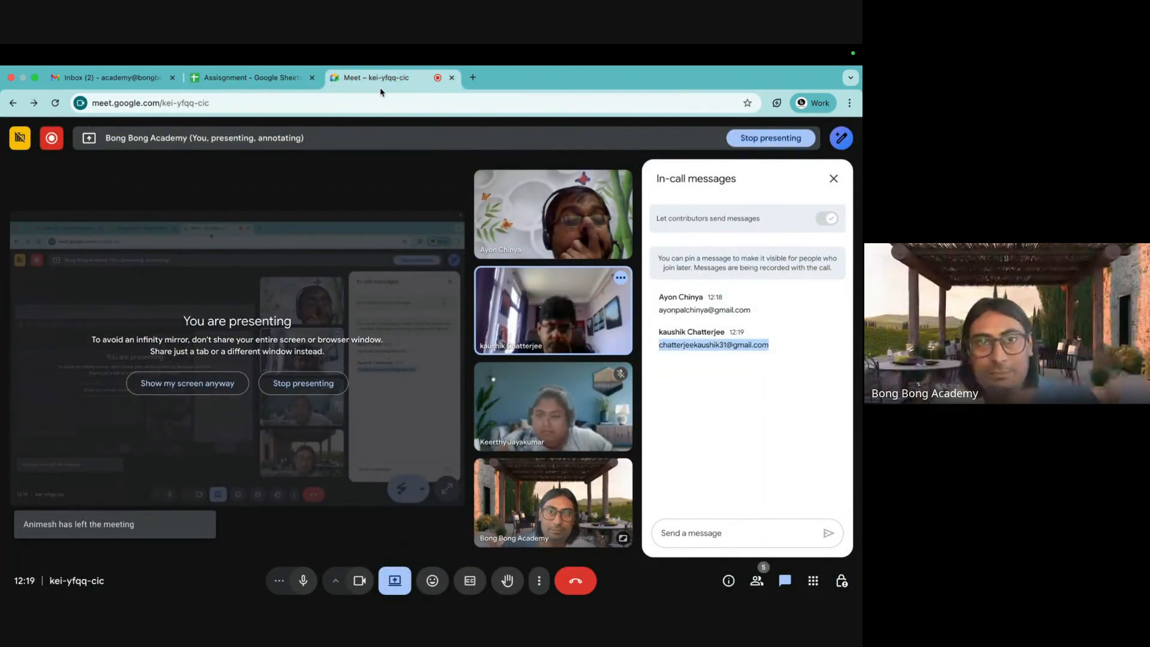
{"action": "left_click", "coordinate": [251, 77]}
{"action": "left_click", "coordinate": [413, 290]}
{"action": "key", "text": "ctrl+v"}
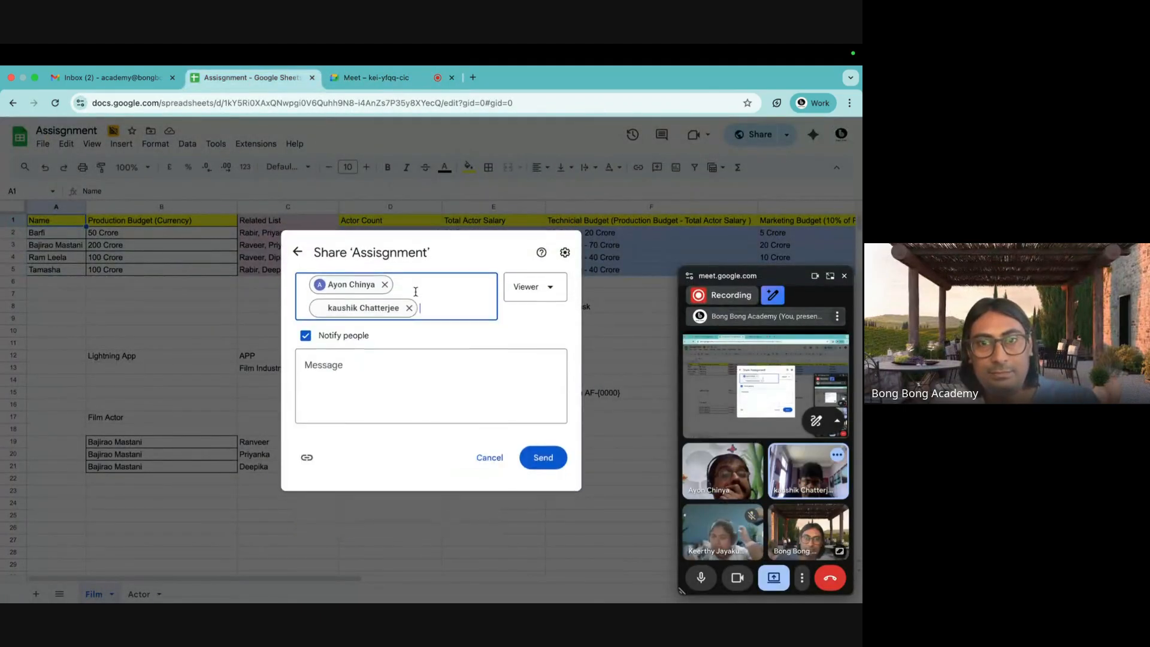
Add the third participant's e-mail, send the invitations and accept the external-sharing warning.
{"action": "left_click", "coordinate": [371, 78]}
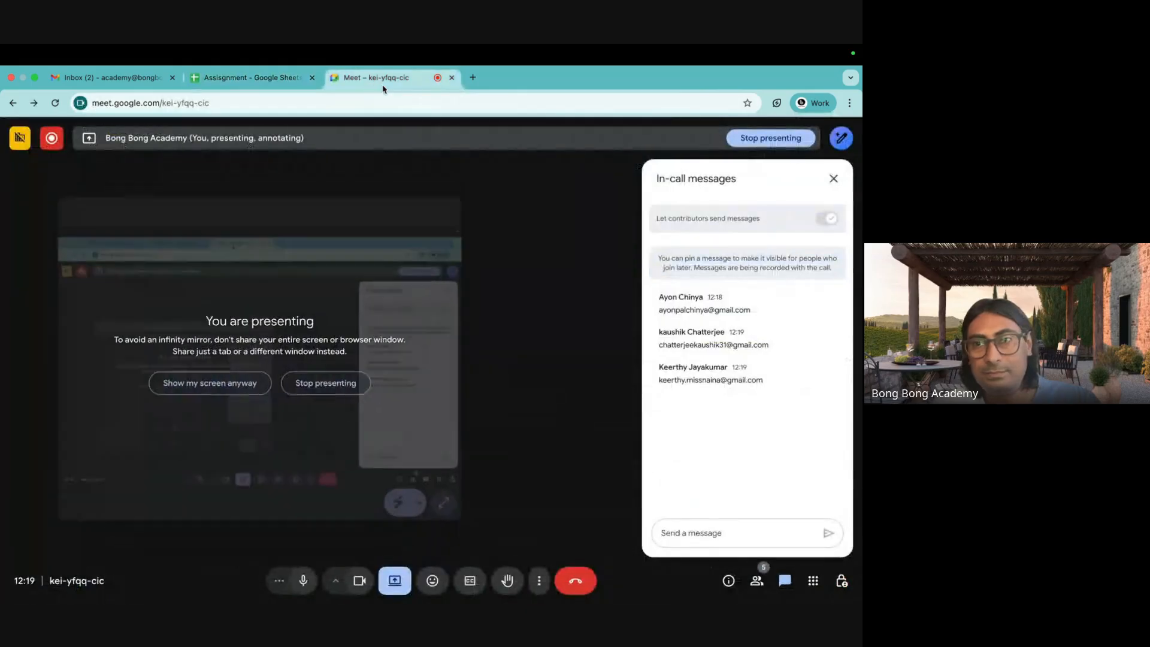
{"action": "left_click_drag", "start_coordinate": [763, 379], "coordinate": [658, 382]}
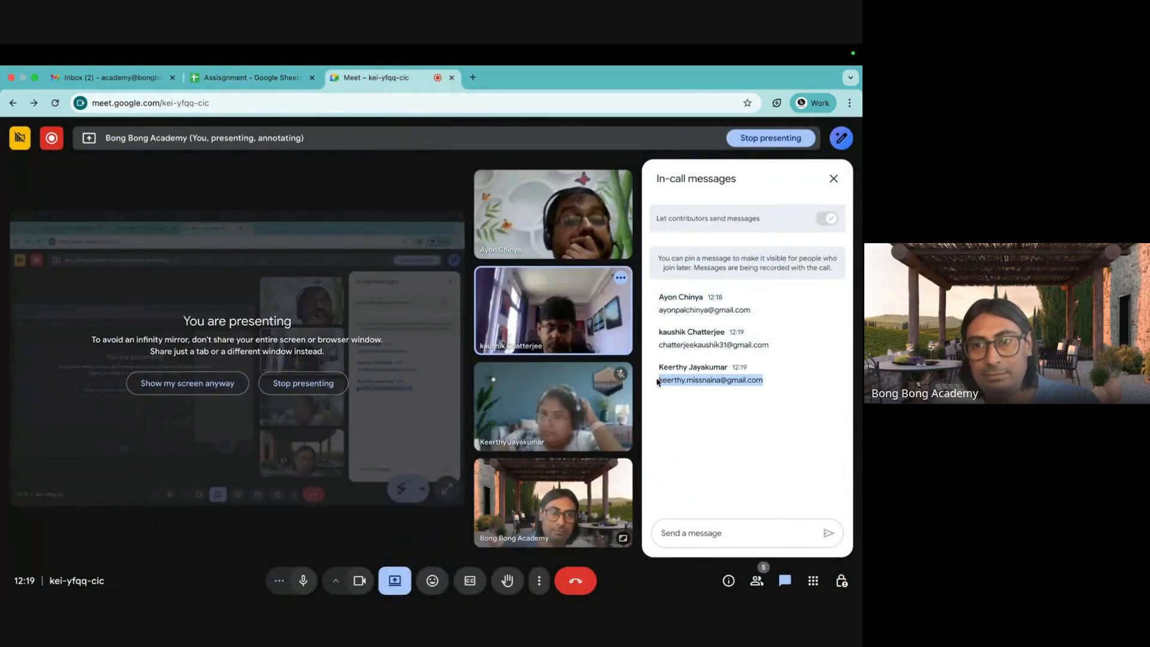
{"action": "key", "text": "super+c"}
{"action": "key", "text": "ctrl+shift+Tab"}
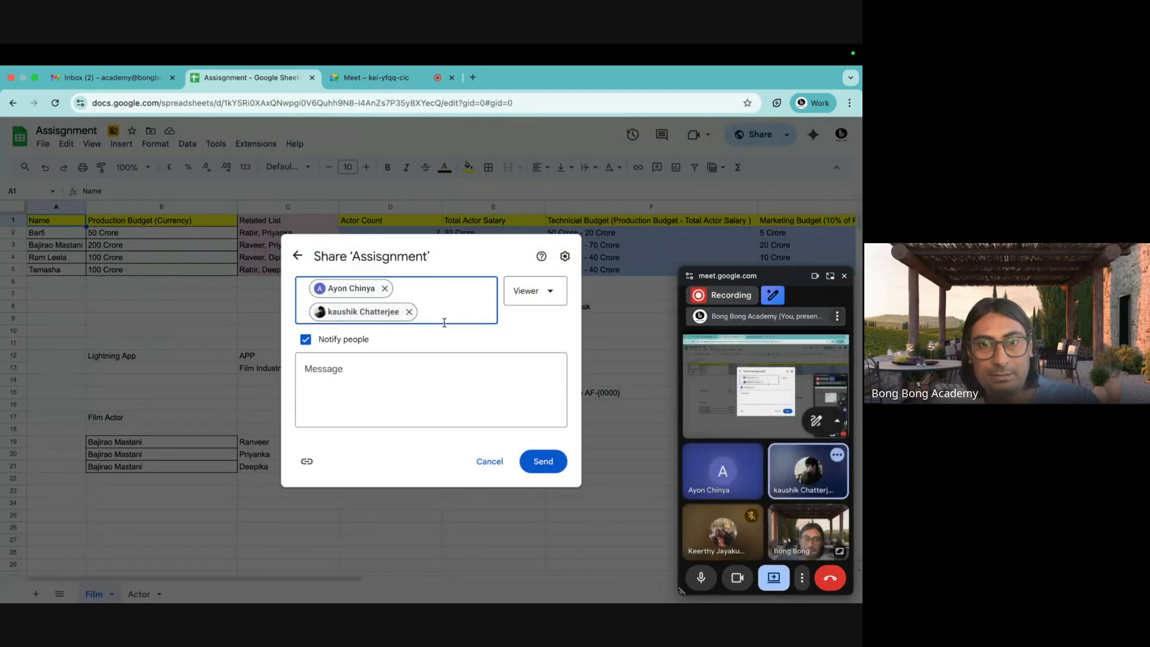
{"action": "key", "text": "super+v"}
{"action": "left_click", "coordinate": [541, 473]}
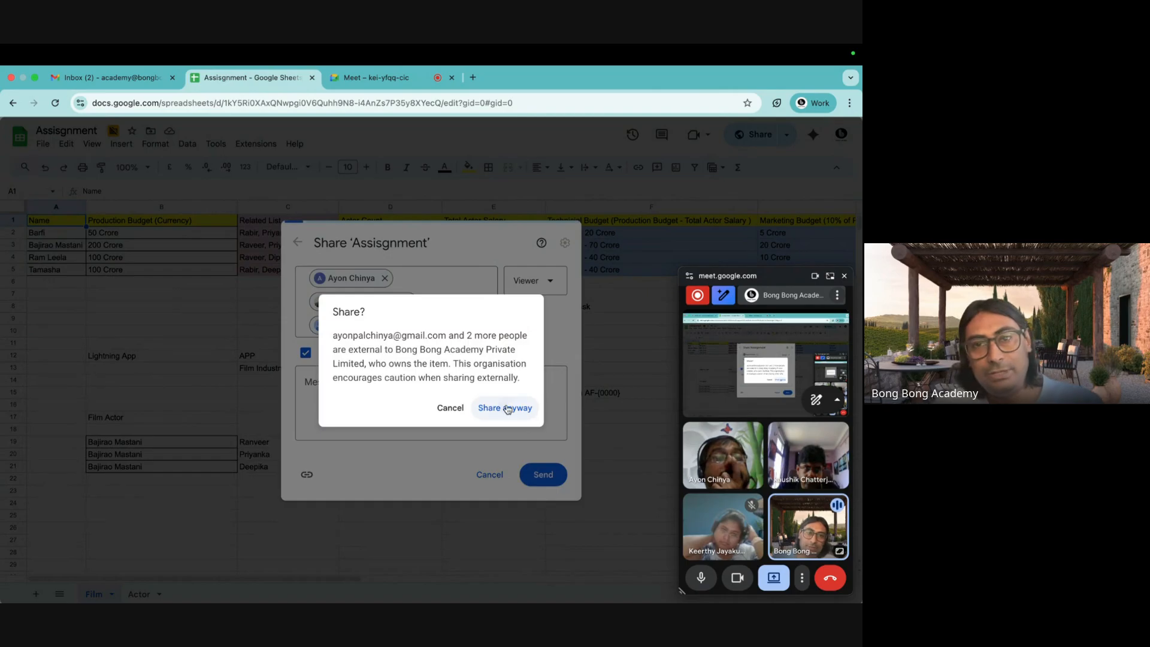
{"action": "left_click", "coordinate": [507, 407]}
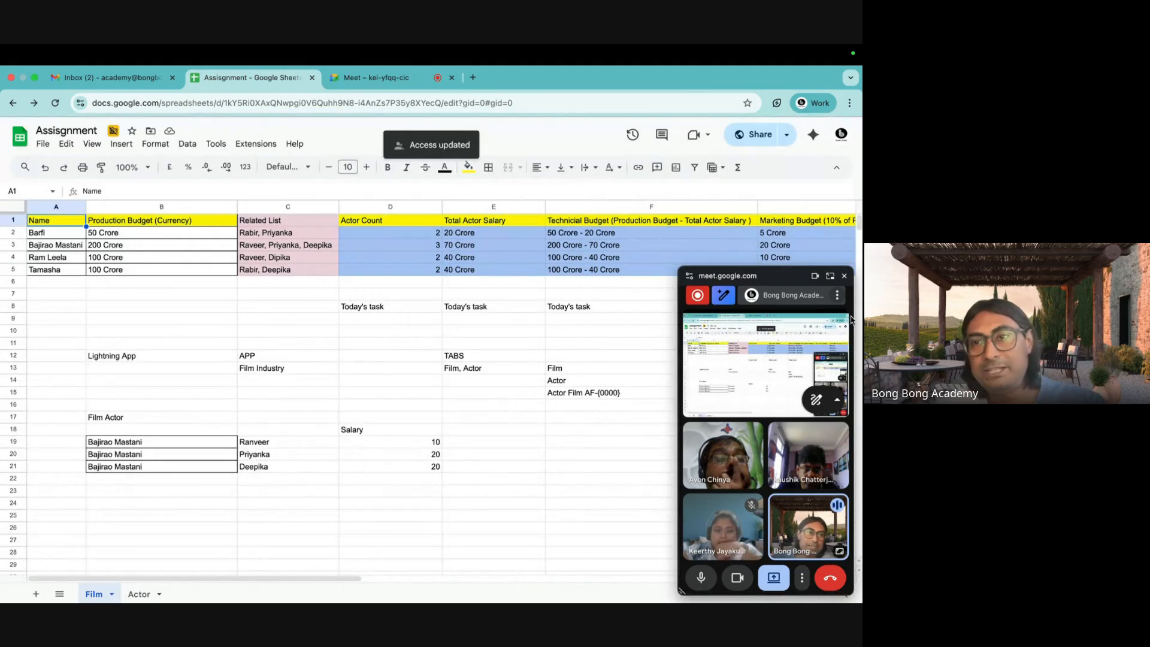
Close the floating Meet window and point out the APP and Film Industry entries in C12 and C13.
{"action": "left_click", "coordinate": [845, 276]}
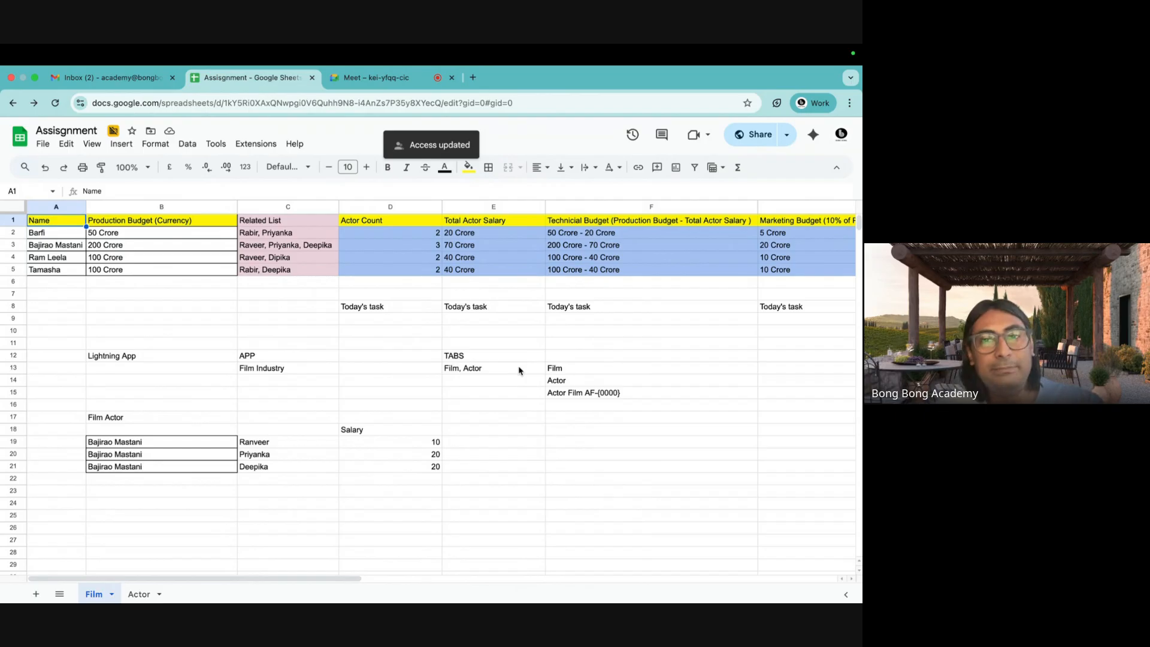
{"action": "scroll", "coordinate": [518, 370], "scroll_direction": "down", "scroll_amount": 3}
{"action": "scroll", "coordinate": [519, 370], "scroll_direction": "up", "scroll_amount": 3}
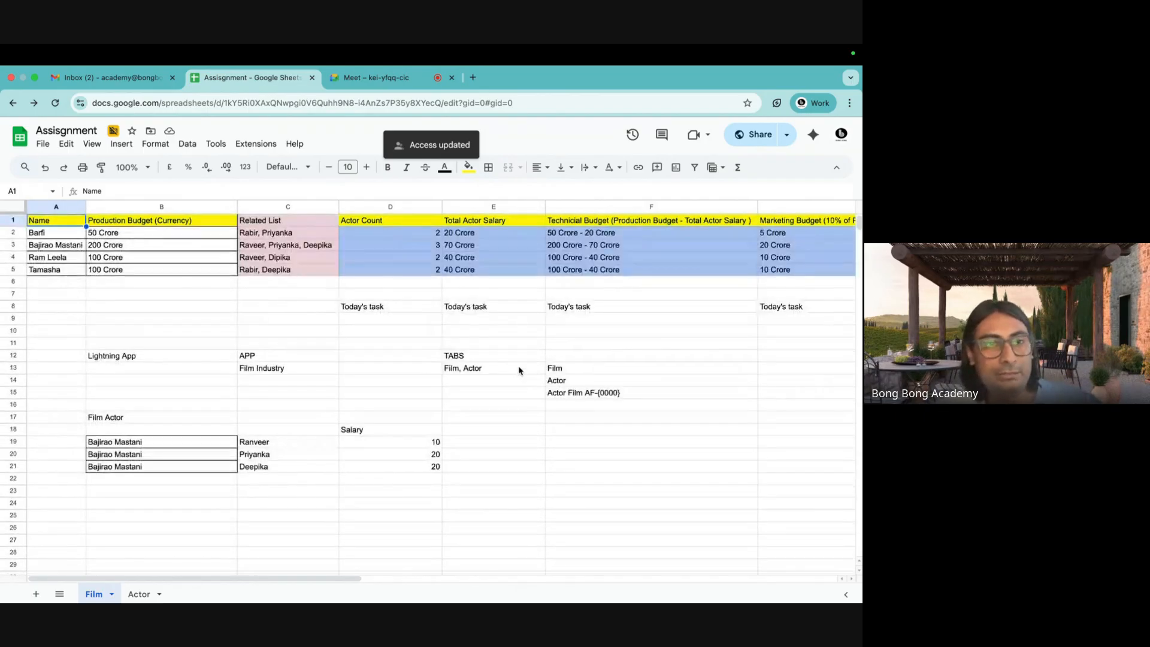
{"action": "left_click", "coordinate": [256, 358]}
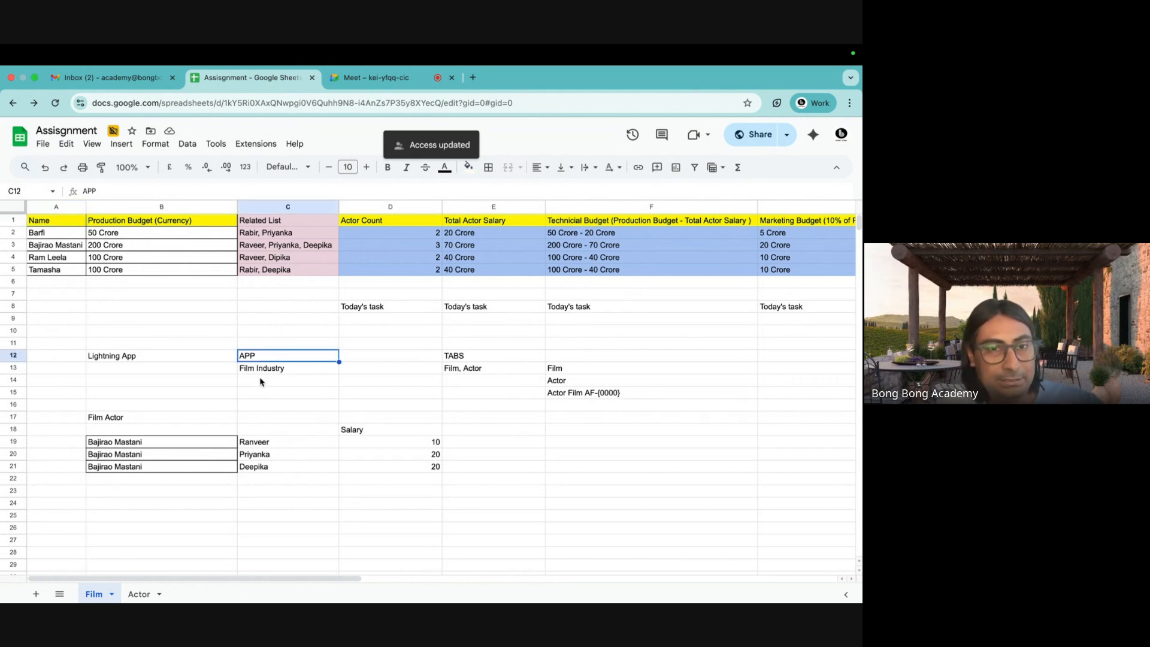
{"action": "left_click", "coordinate": [257, 371]}
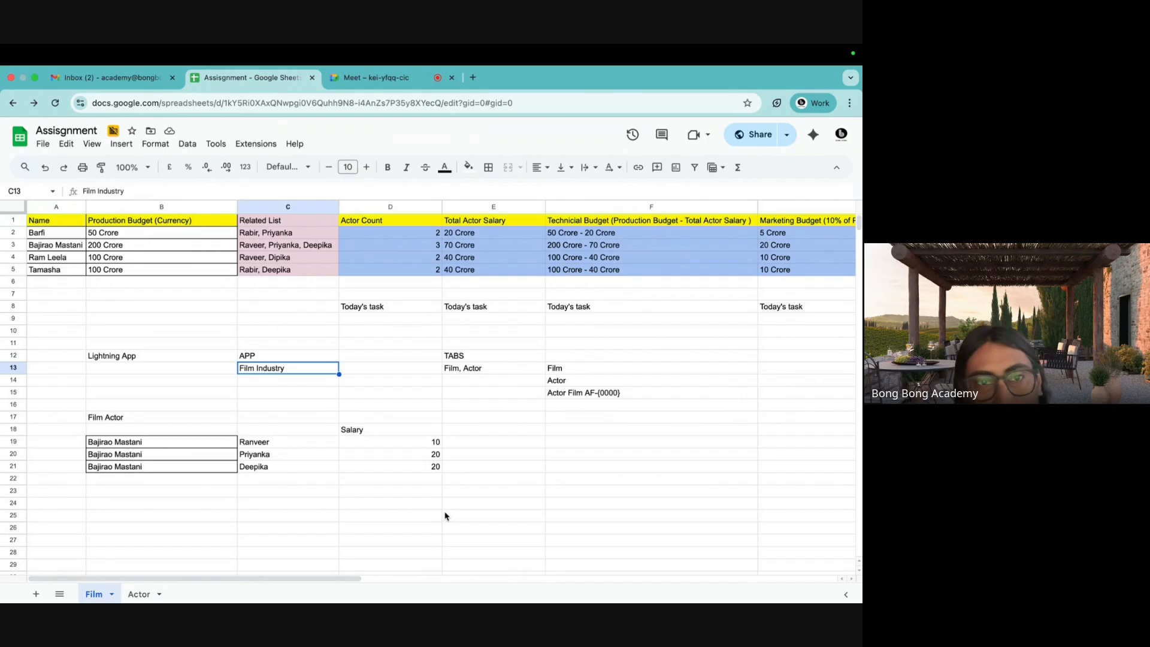
{"action": "left_click_drag", "start_coordinate": [51, 226], "coordinate": [173, 273]}
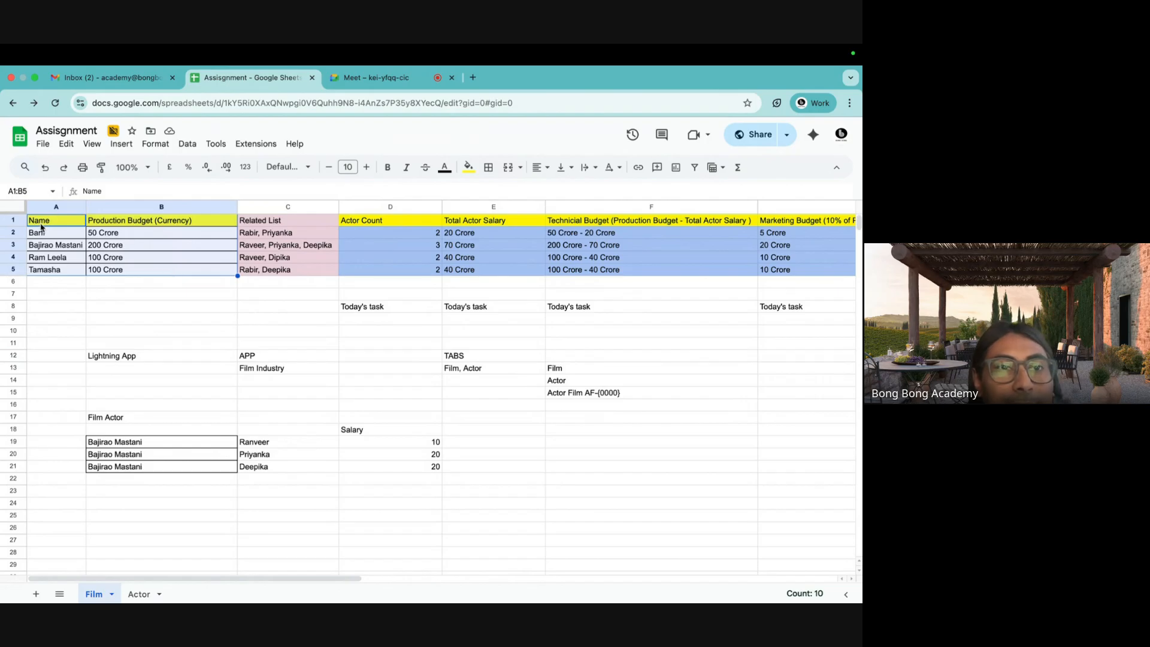
{"action": "left_click_drag", "start_coordinate": [43, 237], "coordinate": [48, 268]}
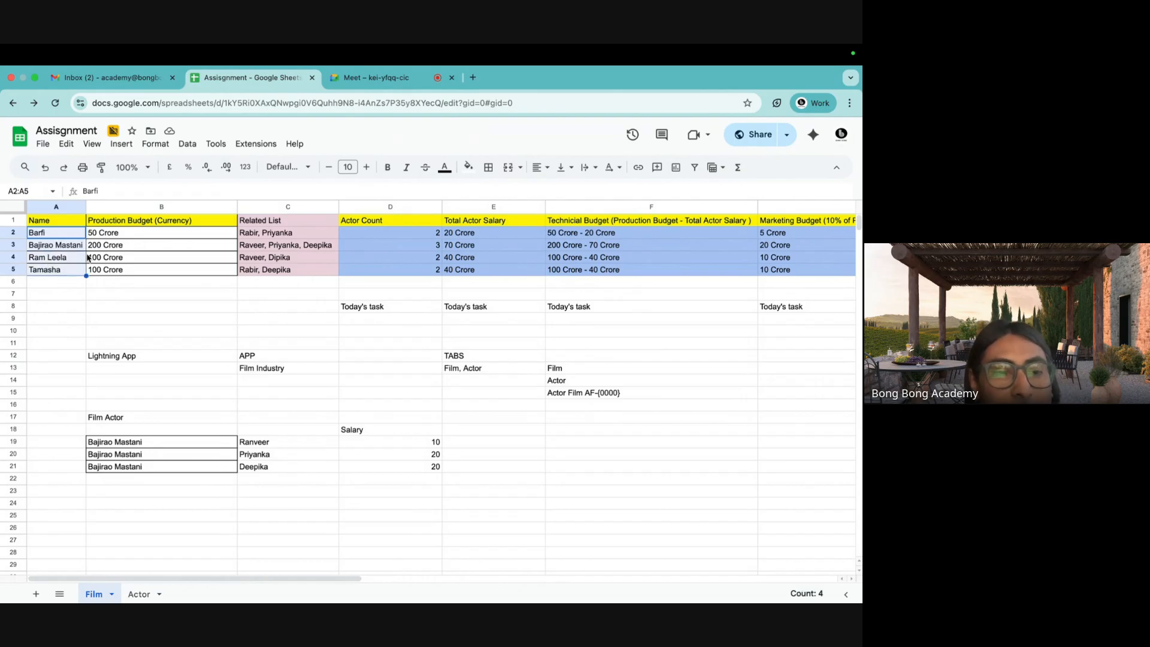
{"action": "left_click", "coordinate": [76, 304]}
{"action": "left_click", "coordinate": [44, 237]}
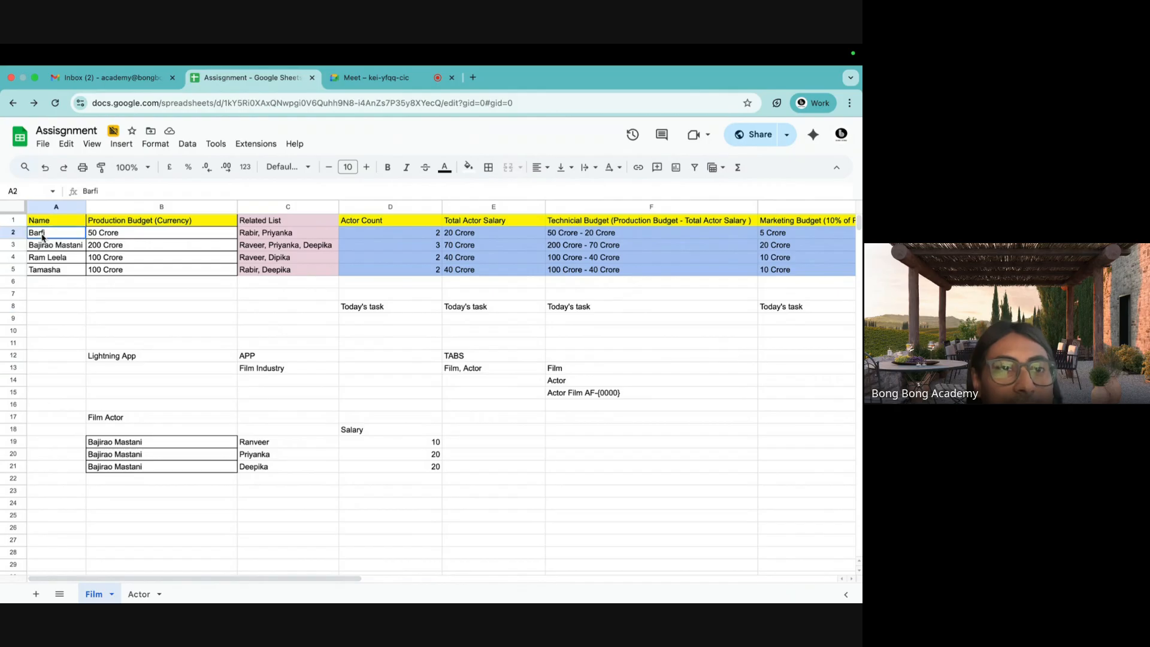
{"action": "left_click_drag", "start_coordinate": [43, 238], "coordinate": [183, 273]}
{"action": "left_click", "coordinate": [168, 296]}
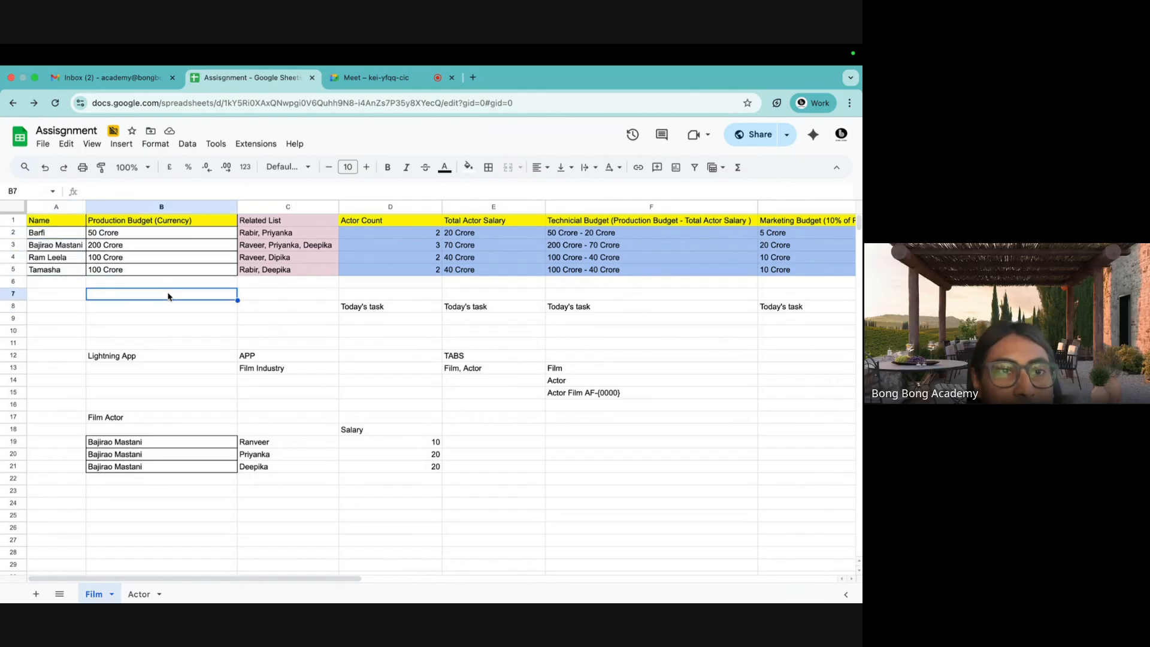
{"action": "left_click", "coordinate": [68, 224]}
{"action": "left_click", "coordinate": [132, 228]}
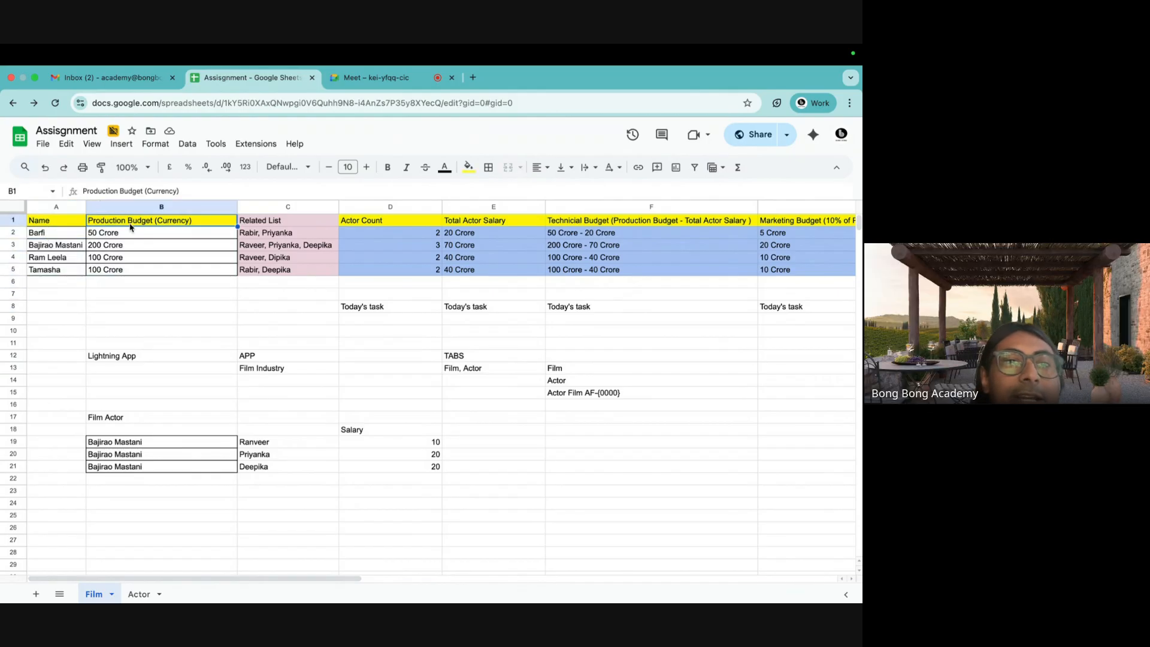
{"action": "left_click", "coordinate": [52, 225]}
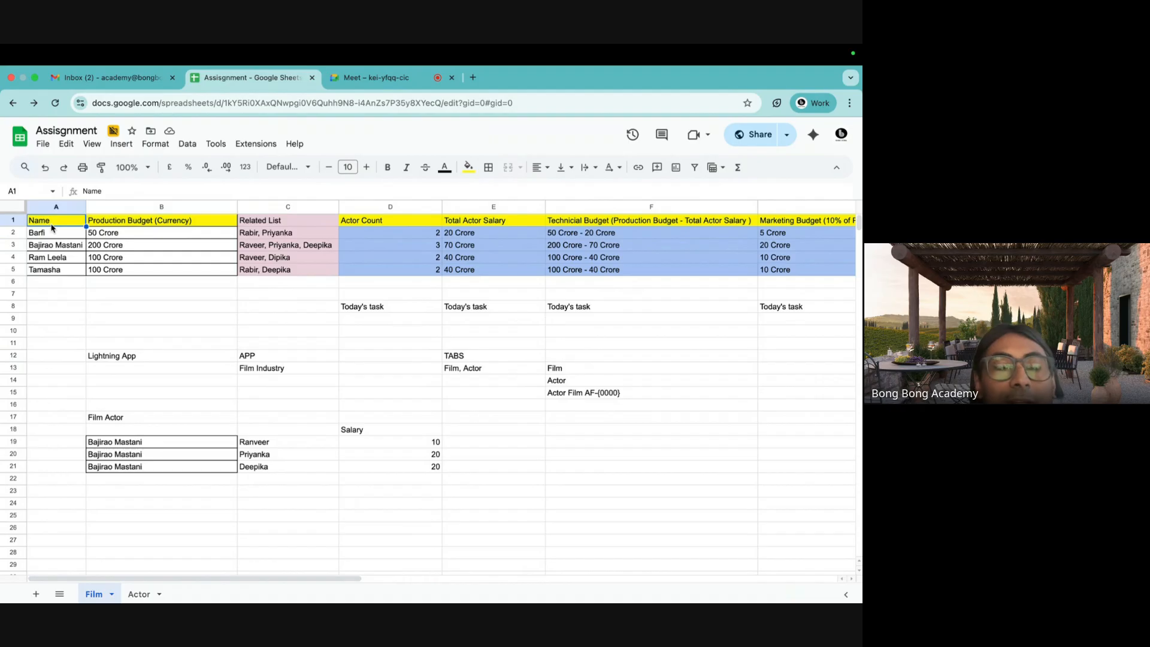
{"action": "left_click_drag", "start_coordinate": [49, 238], "coordinate": [48, 269]}
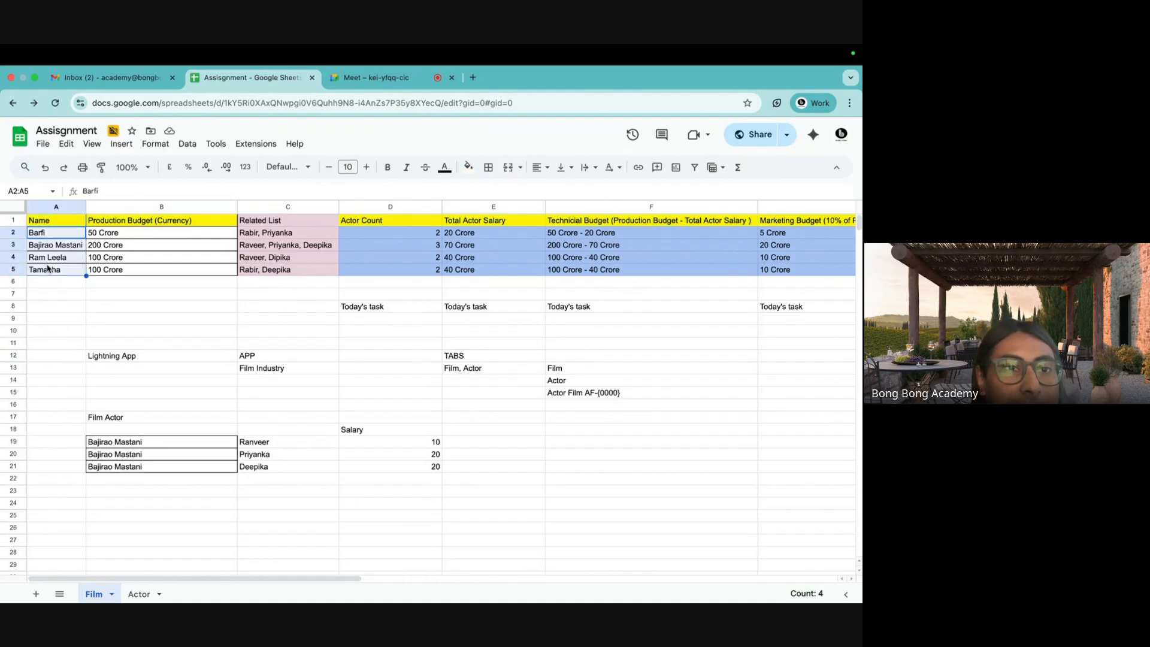
{"action": "left_click", "coordinate": [139, 223]}
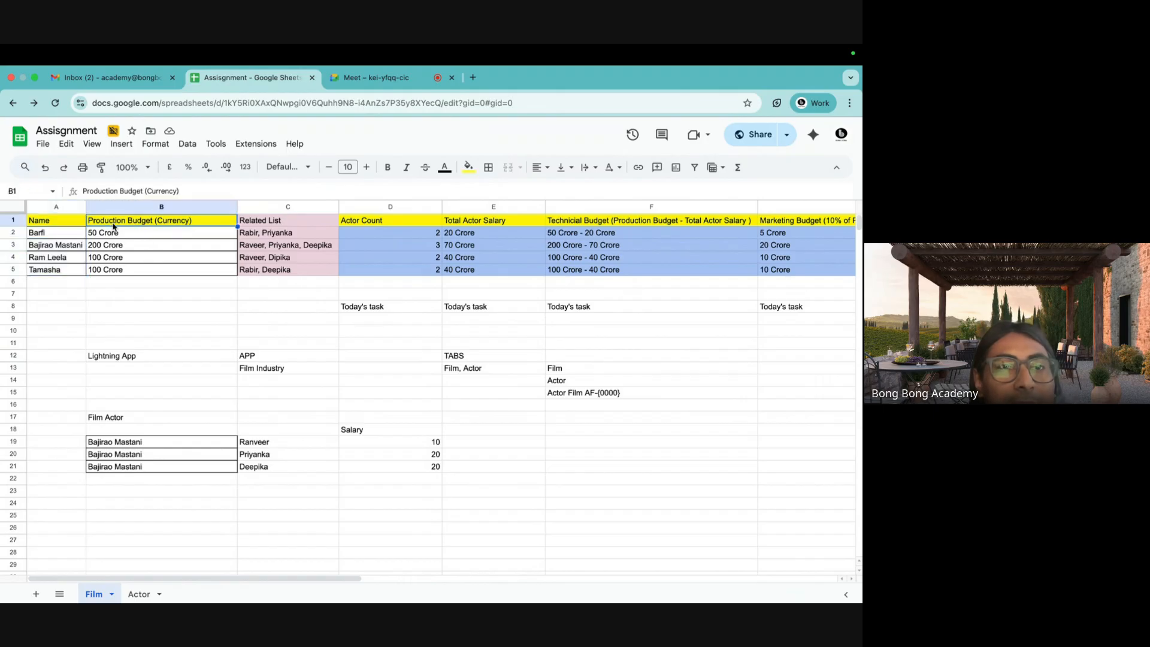
{"action": "left_click_drag", "start_coordinate": [113, 236], "coordinate": [108, 271]}
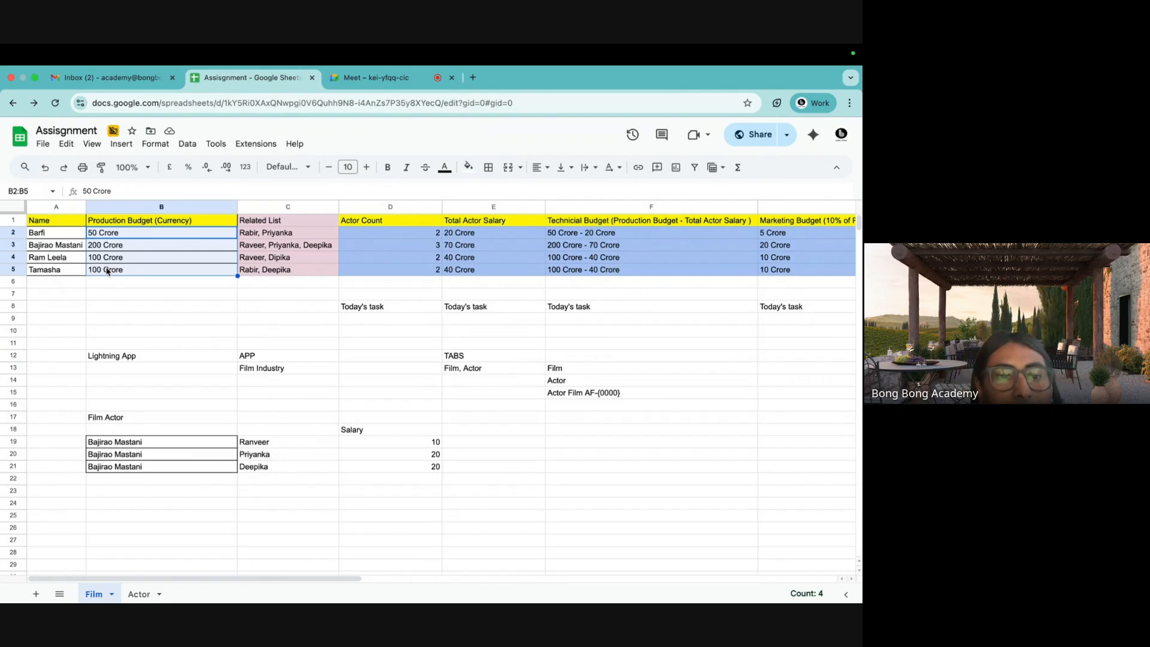
{"action": "left_click", "coordinate": [138, 595]}
{"action": "left_click", "coordinate": [54, 321]}
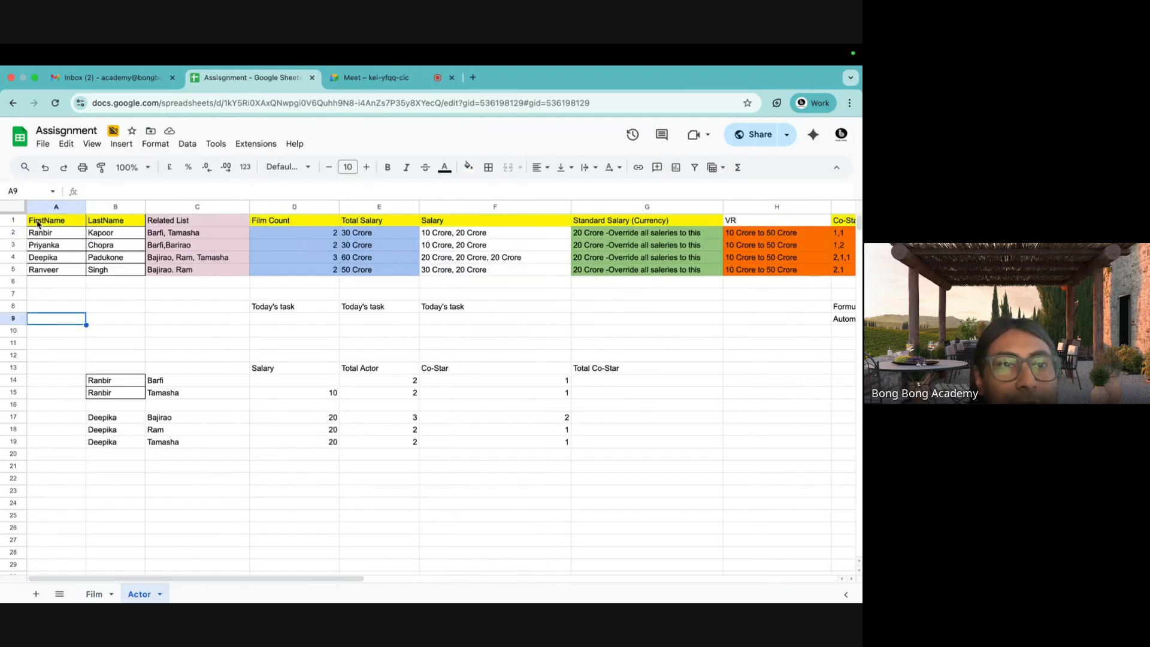
{"action": "left_click_drag", "start_coordinate": [38, 224], "coordinate": [114, 227]}
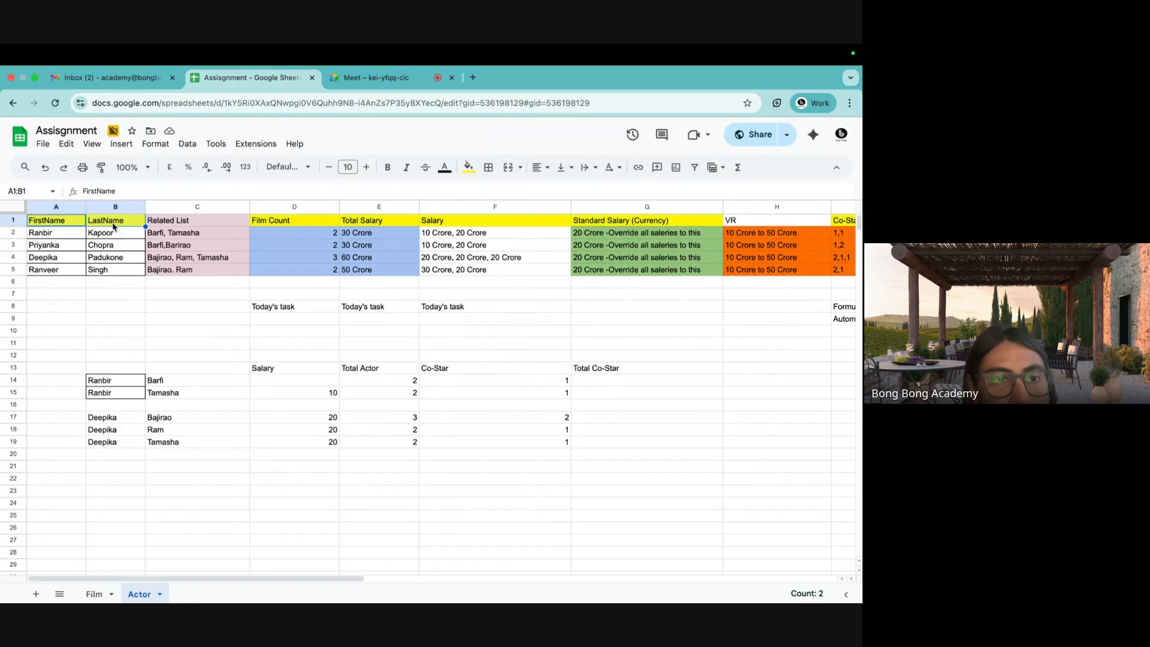
{"action": "left_click_drag", "start_coordinate": [39, 233], "coordinate": [120, 270]}
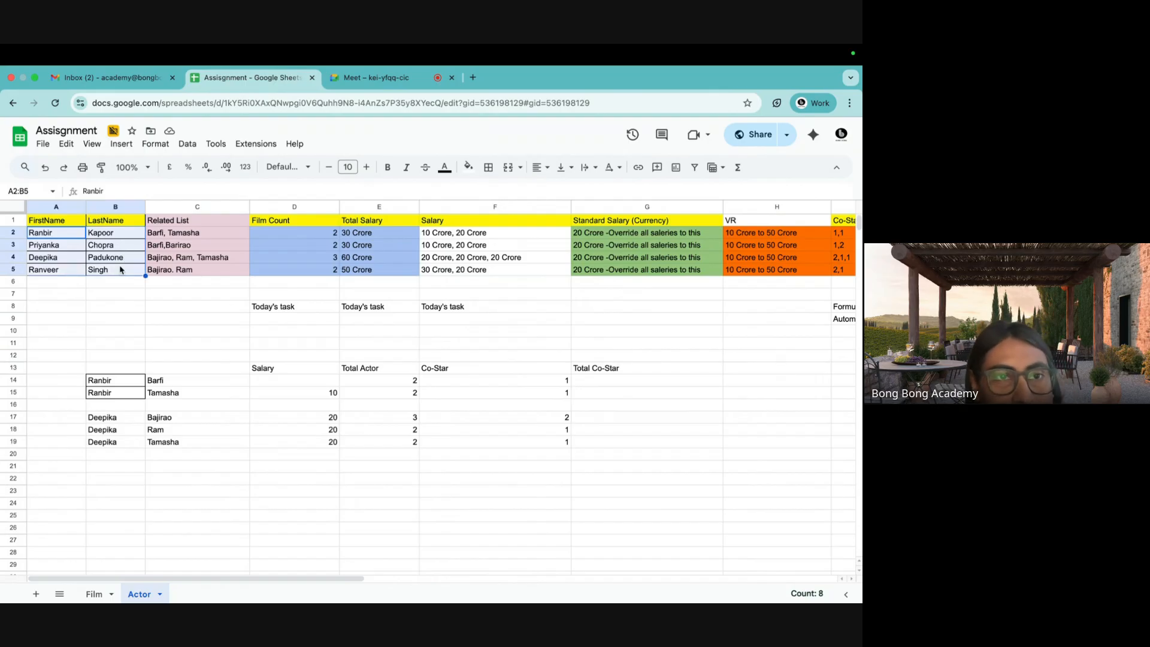
{"action": "left_click", "coordinate": [94, 596]}
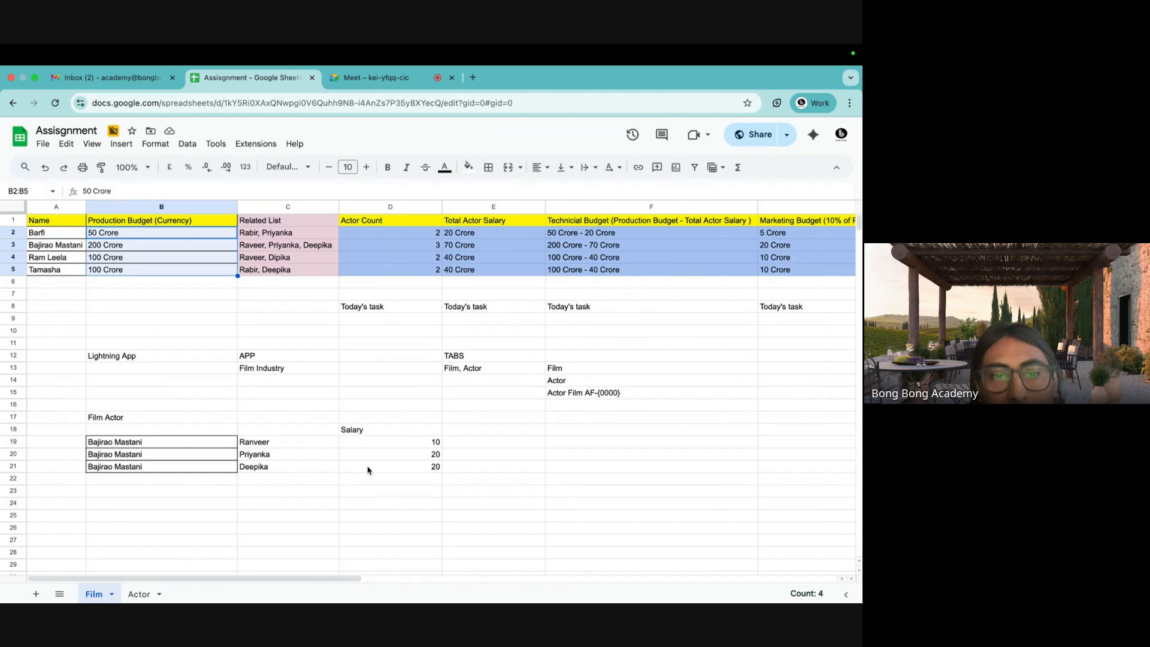
Point out the Actor Film AF-{0000} naming entry, then bring up the Actor sheet.
{"action": "left_click", "coordinate": [564, 396]}
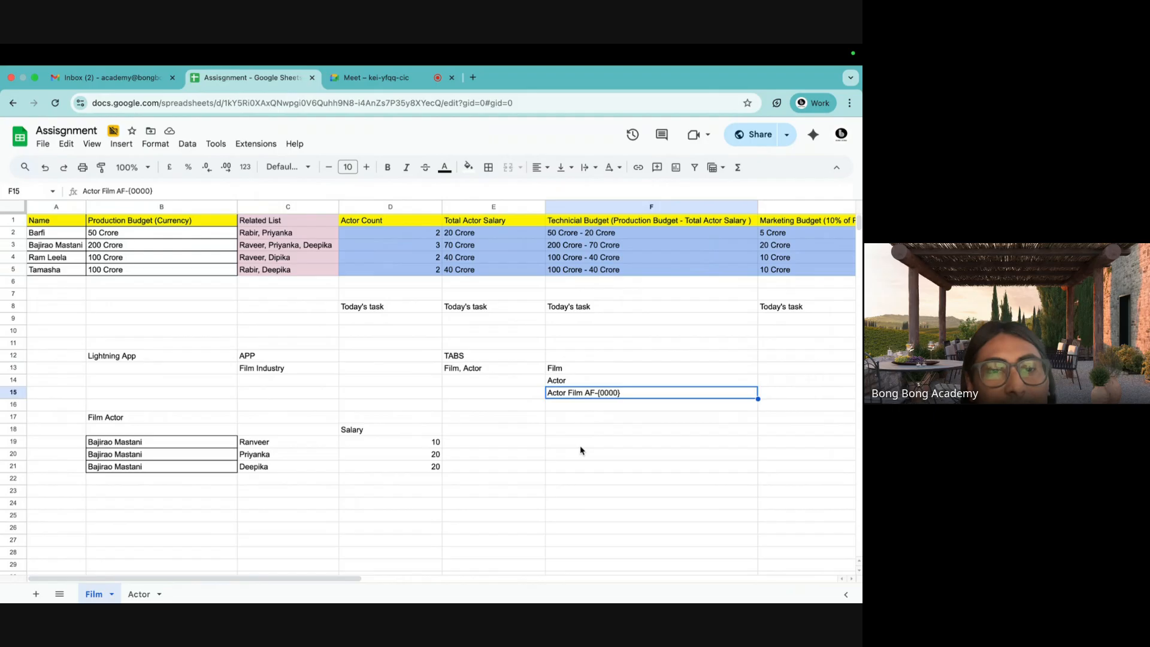
{"action": "left_click", "coordinate": [140, 594]}
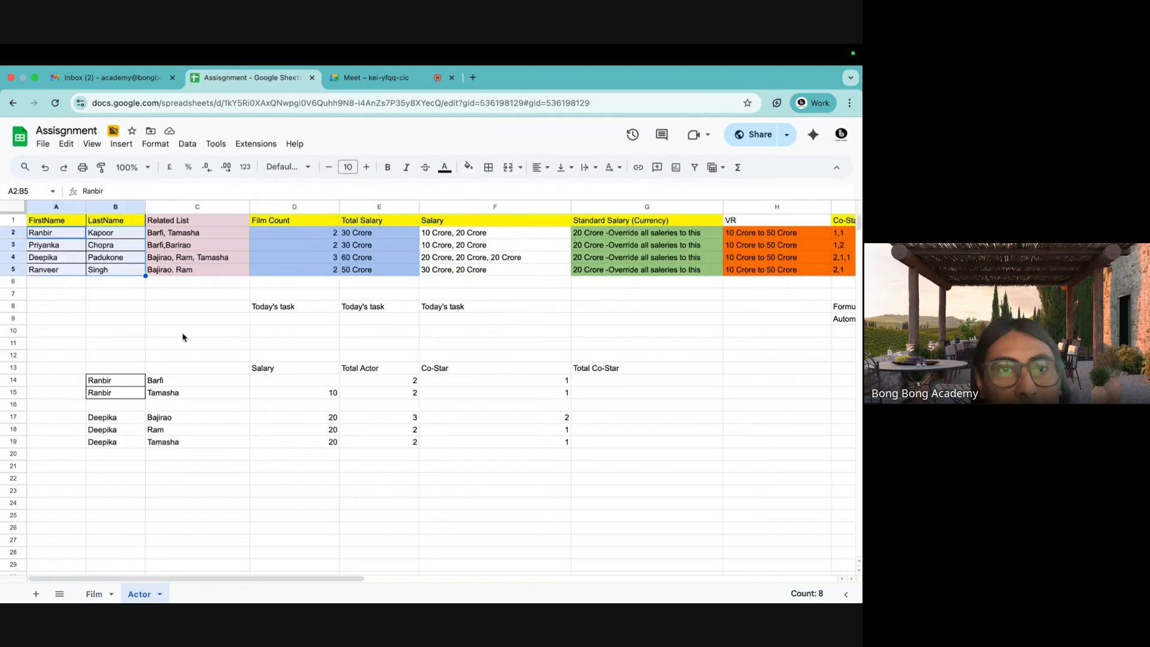
{"action": "left_click", "coordinate": [52, 238]}
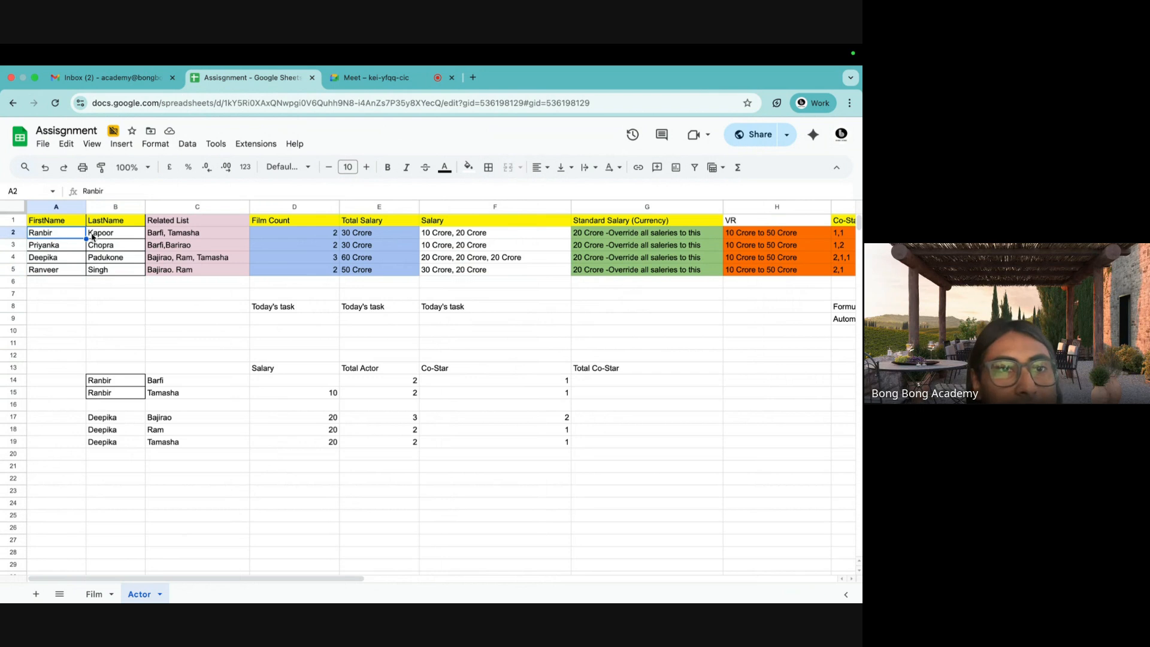
{"action": "left_click", "coordinate": [93, 237]}
{"action": "left_click", "coordinate": [432, 238]}
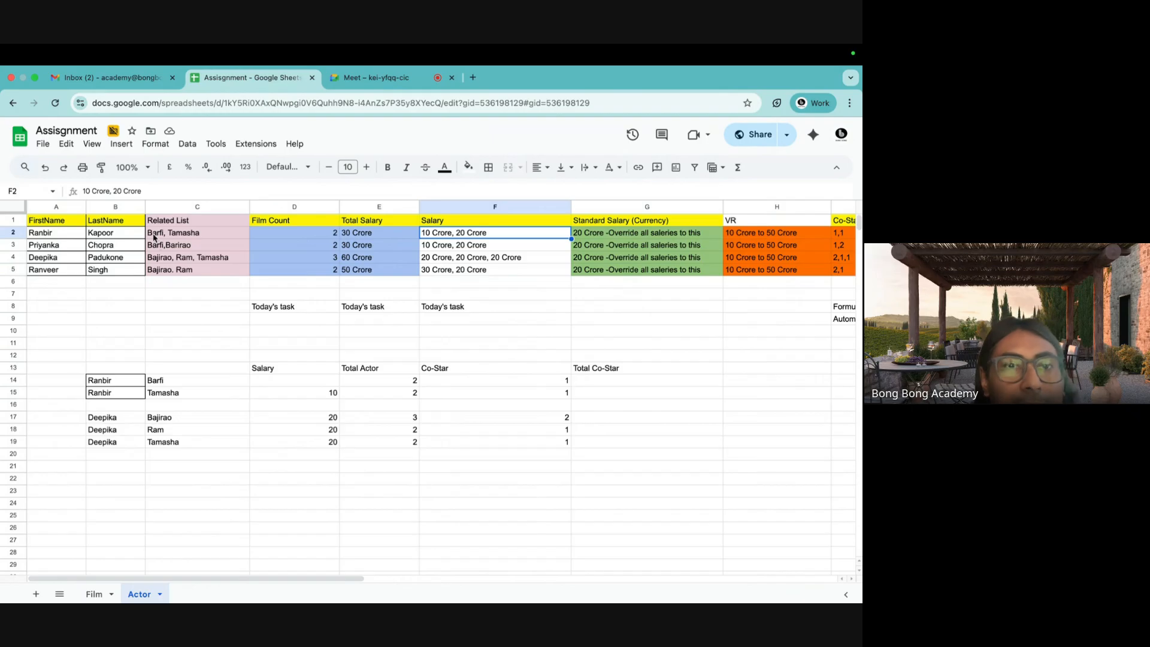
{"action": "left_click", "coordinate": [200, 223]}
{"action": "left_click", "coordinate": [444, 224]}
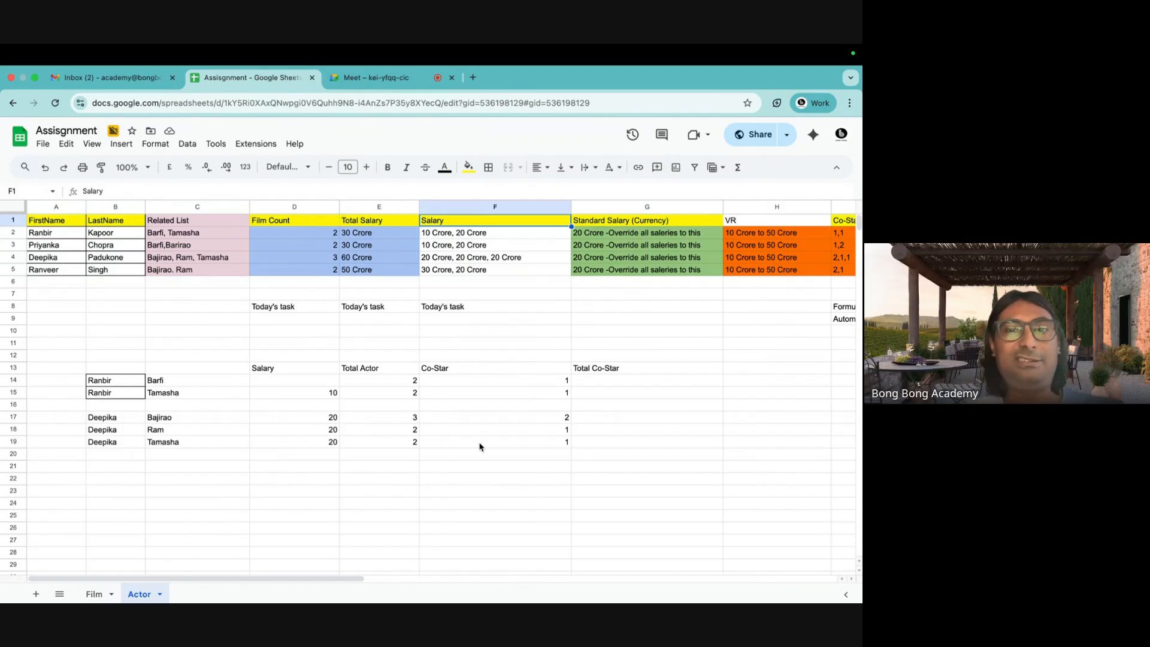
Rename the Actor sheet's F1 heading from Salary to 'Salary (Currency)'.
{"action": "double_click", "coordinate": [467, 223]}
{"action": "type", "text": "(C"}
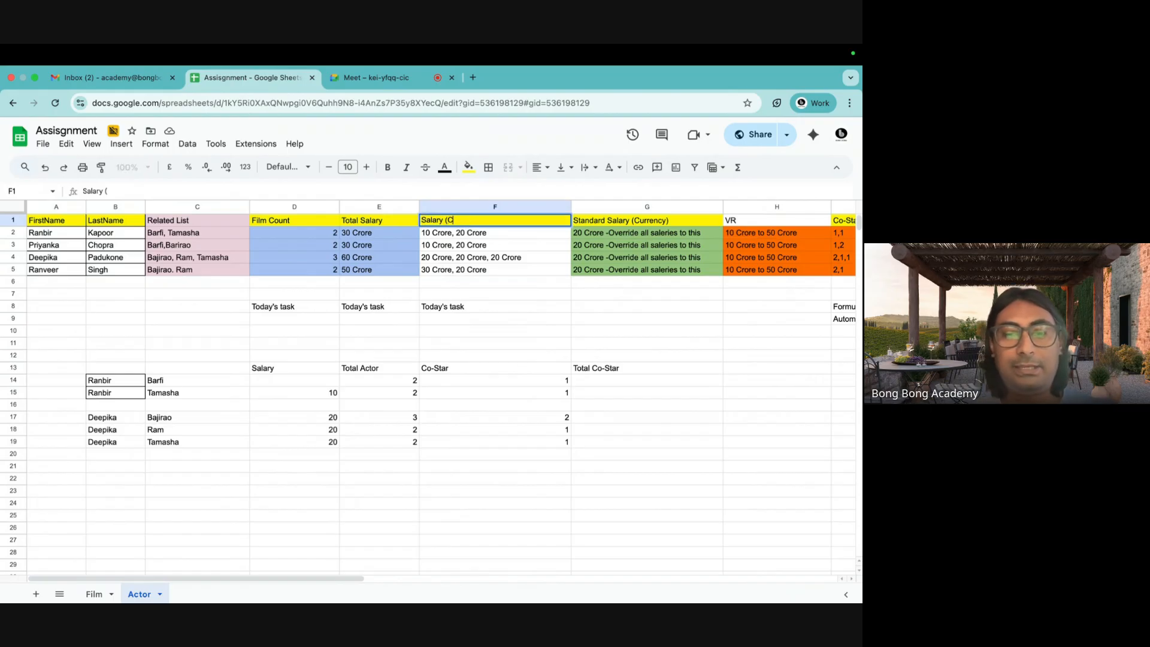
{"action": "type", "text": "urren"}
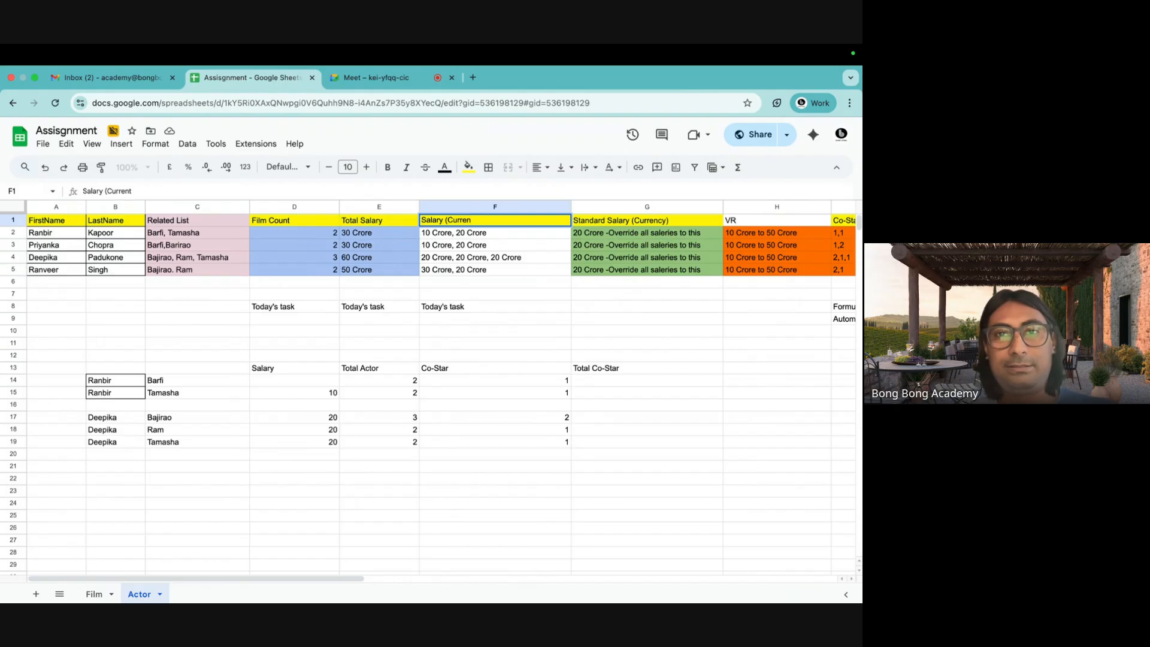
{"action": "type", "text": "tcy)"}
{"action": "left_click", "coordinate": [490, 288]}
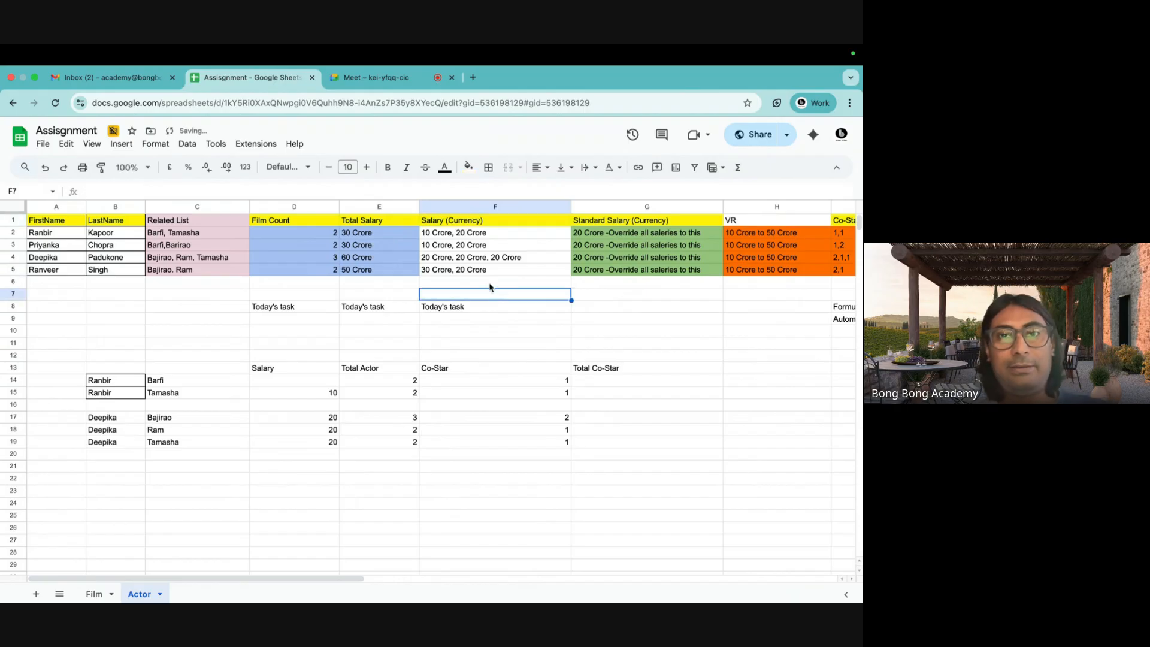
Highlight the actors' names A2:B5 and their Salary (Currency) values F2:F5, then return to the Film sheet.
{"action": "left_click", "coordinate": [469, 235]}
{"action": "left_click_drag", "start_coordinate": [70, 235], "coordinate": [109, 235]}
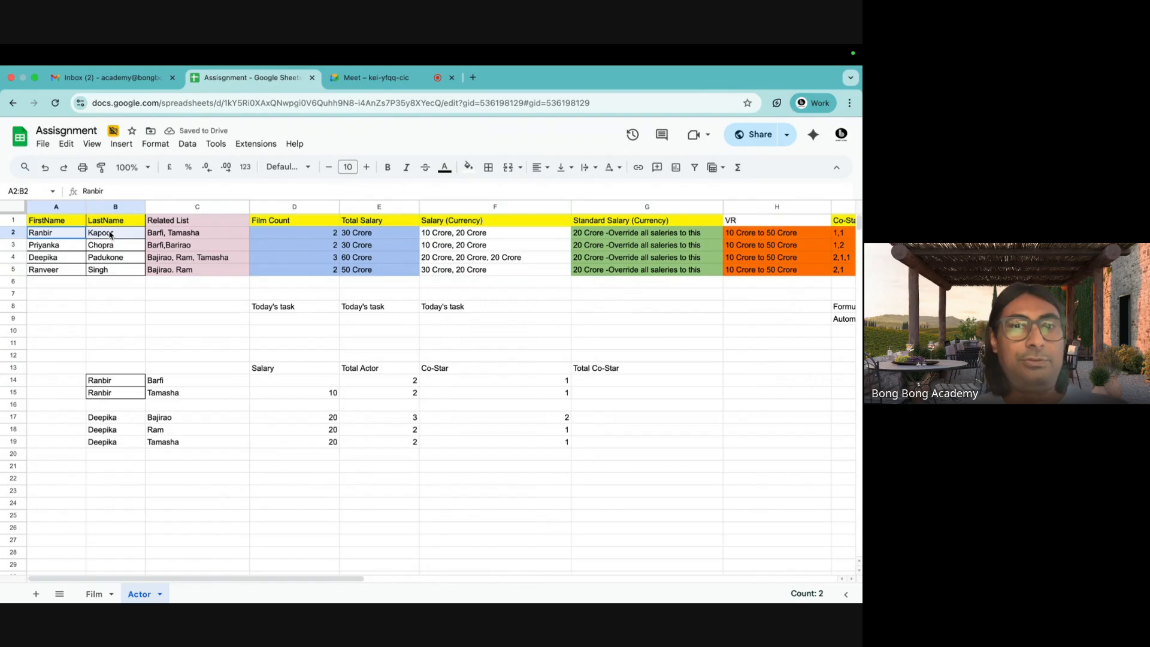
{"action": "left_click", "coordinate": [155, 239]}
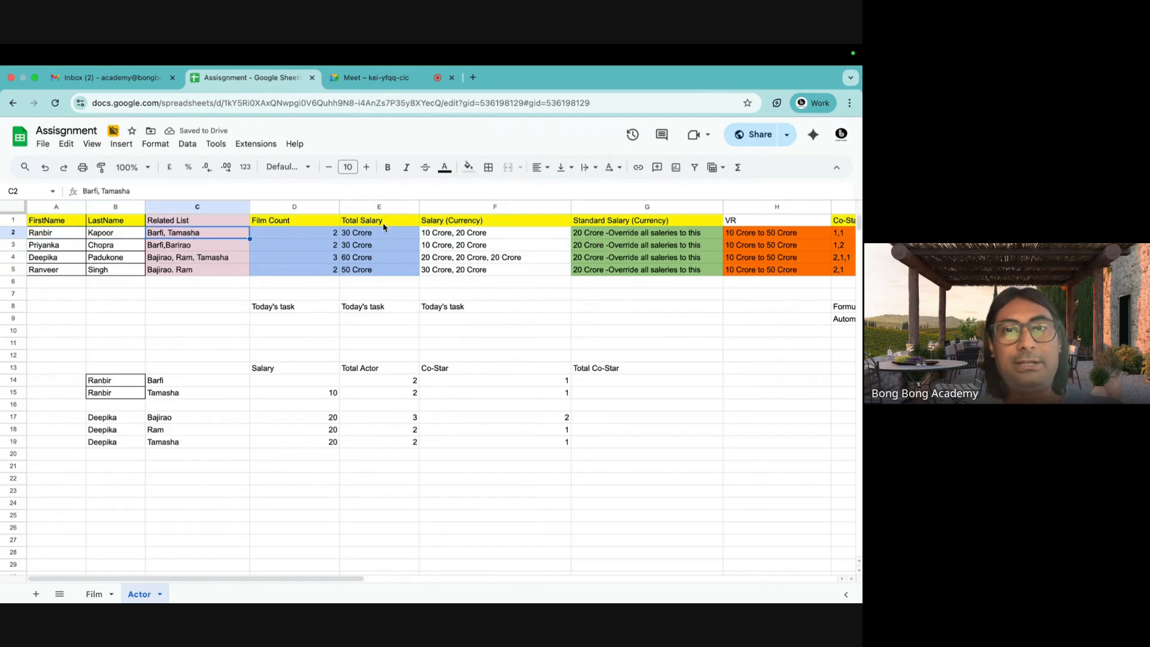
{"action": "left_click", "coordinate": [431, 235]}
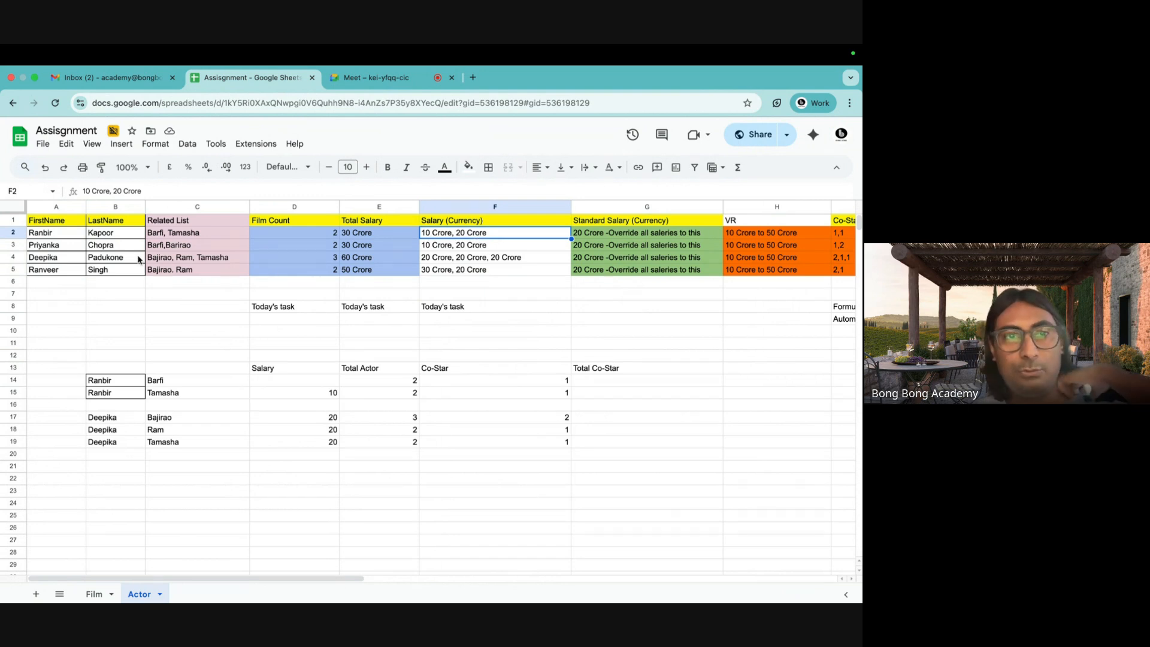
{"action": "left_click_drag", "start_coordinate": [48, 234], "coordinate": [114, 271]}
{"action": "left_click_drag", "start_coordinate": [477, 235], "coordinate": [477, 273]}
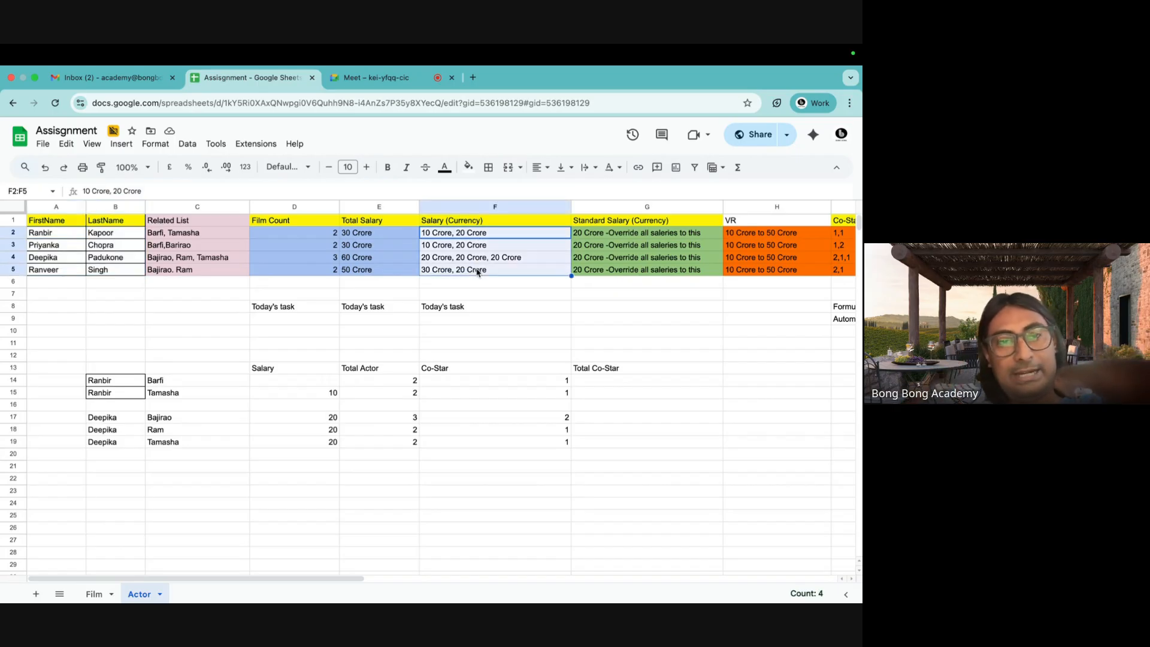
{"action": "left_click", "coordinate": [96, 594]}
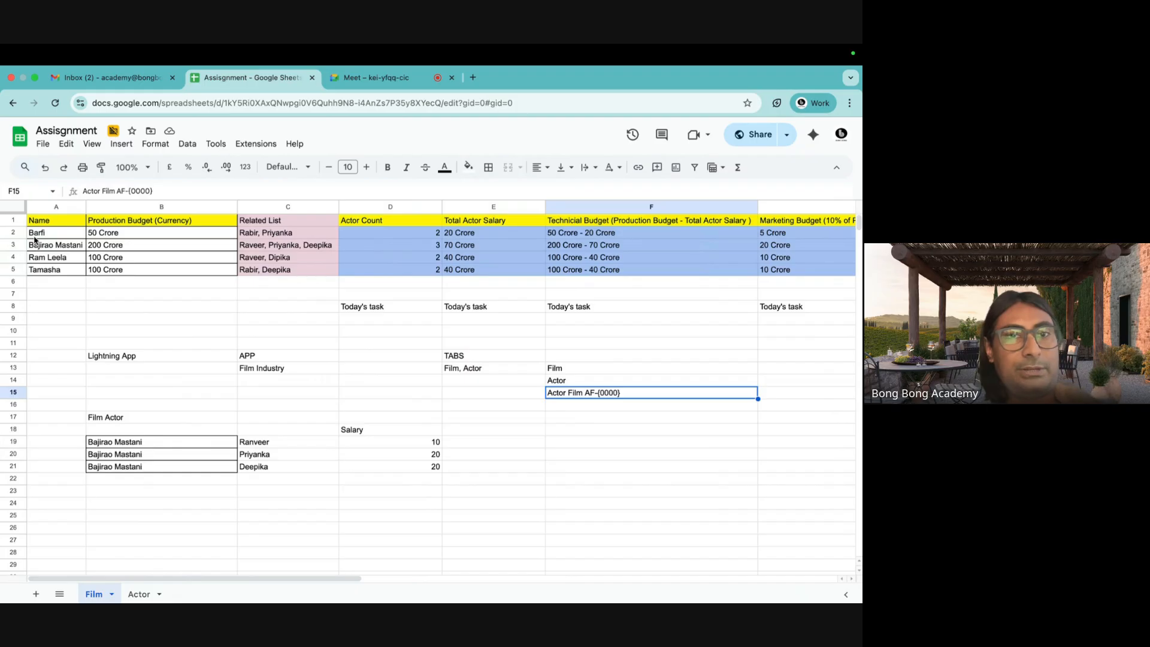
{"action": "left_click_drag", "start_coordinate": [37, 234], "coordinate": [225, 267]}
{"action": "left_click_drag", "start_coordinate": [396, 236], "coordinate": [575, 271]}
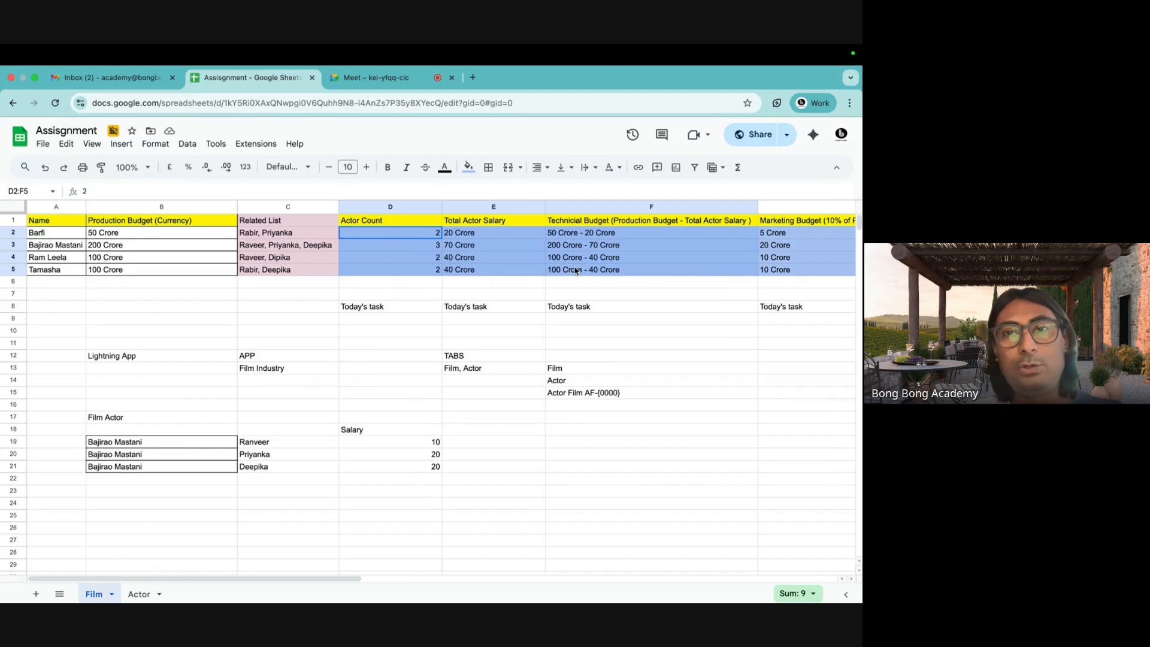
{"action": "left_click", "coordinate": [456, 307]}
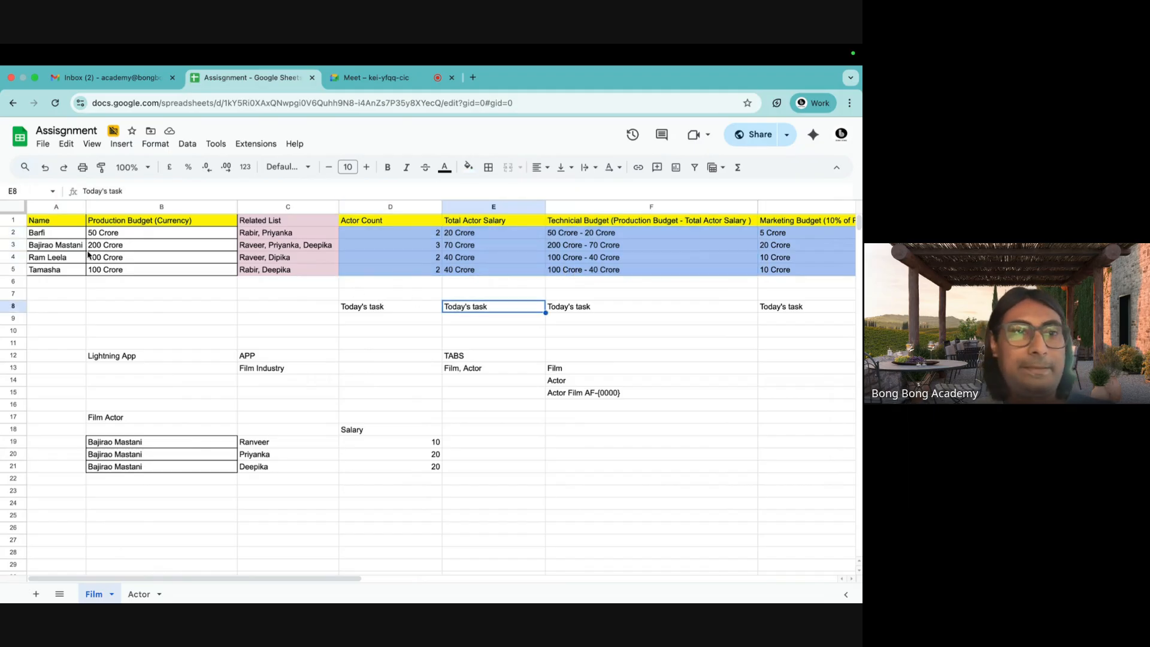
{"action": "left_click", "coordinate": [73, 236]}
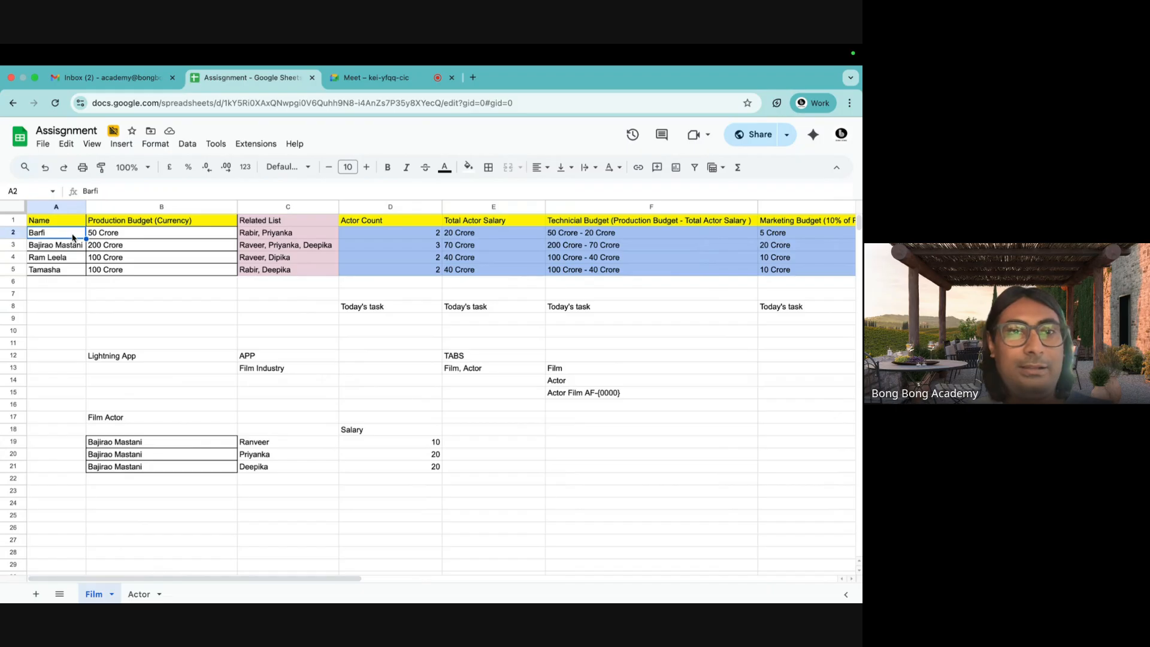
{"action": "left_click", "coordinate": [423, 238]}
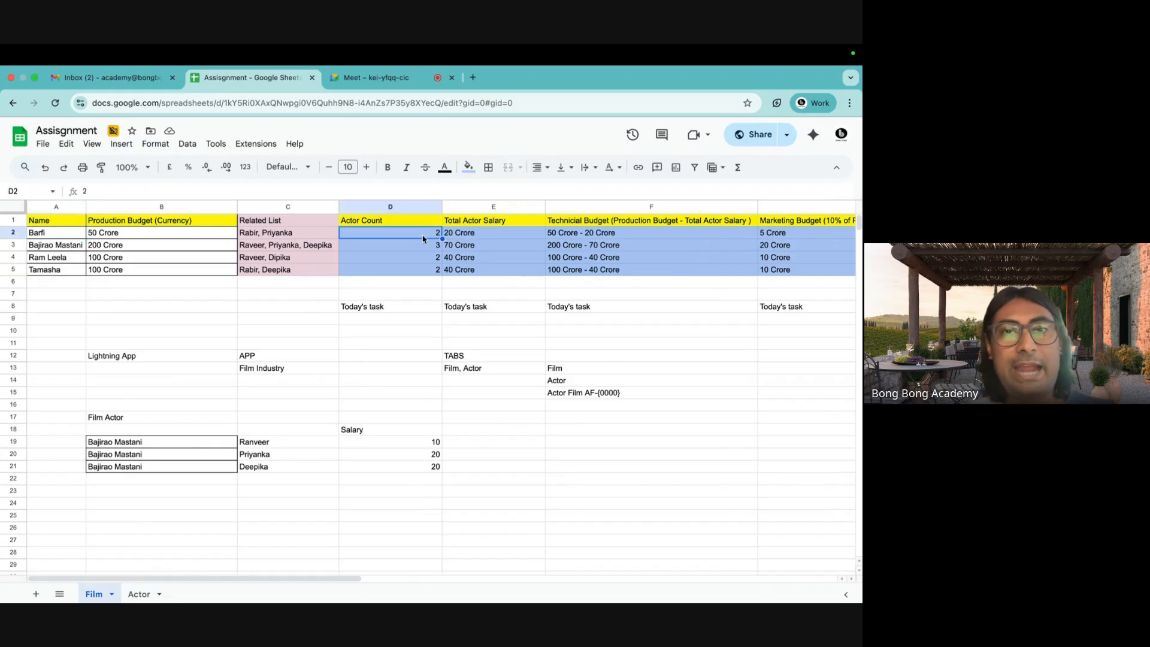
{"action": "key", "text": "Return"}
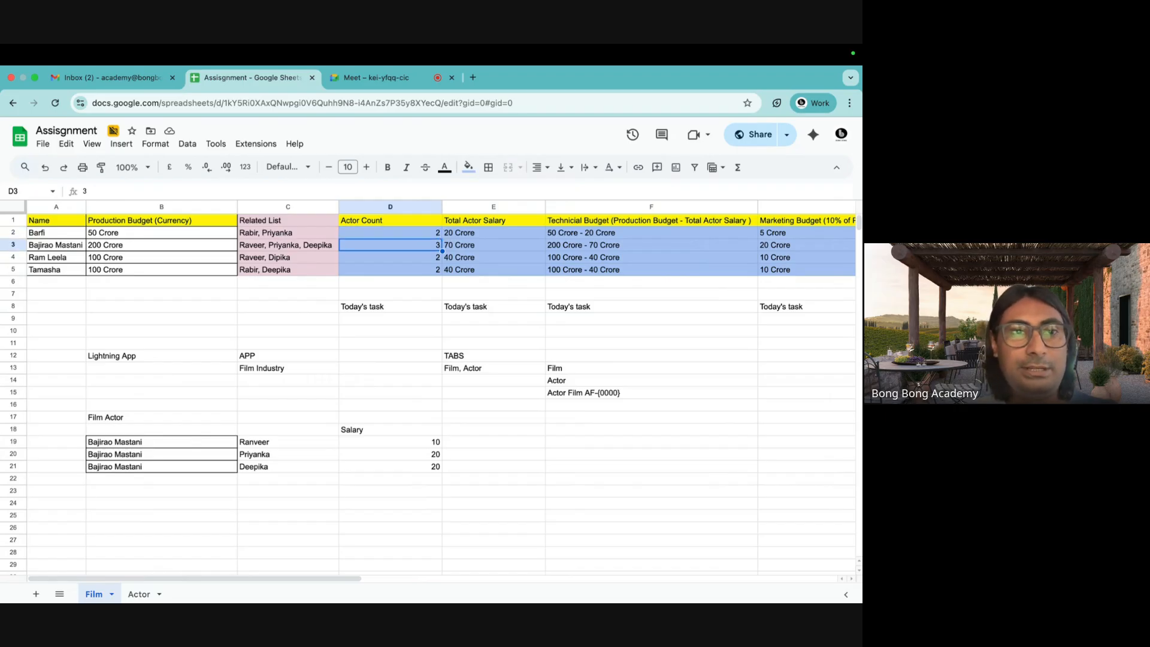
{"action": "key", "text": "Return"}
{"action": "key", "text": "Return"}
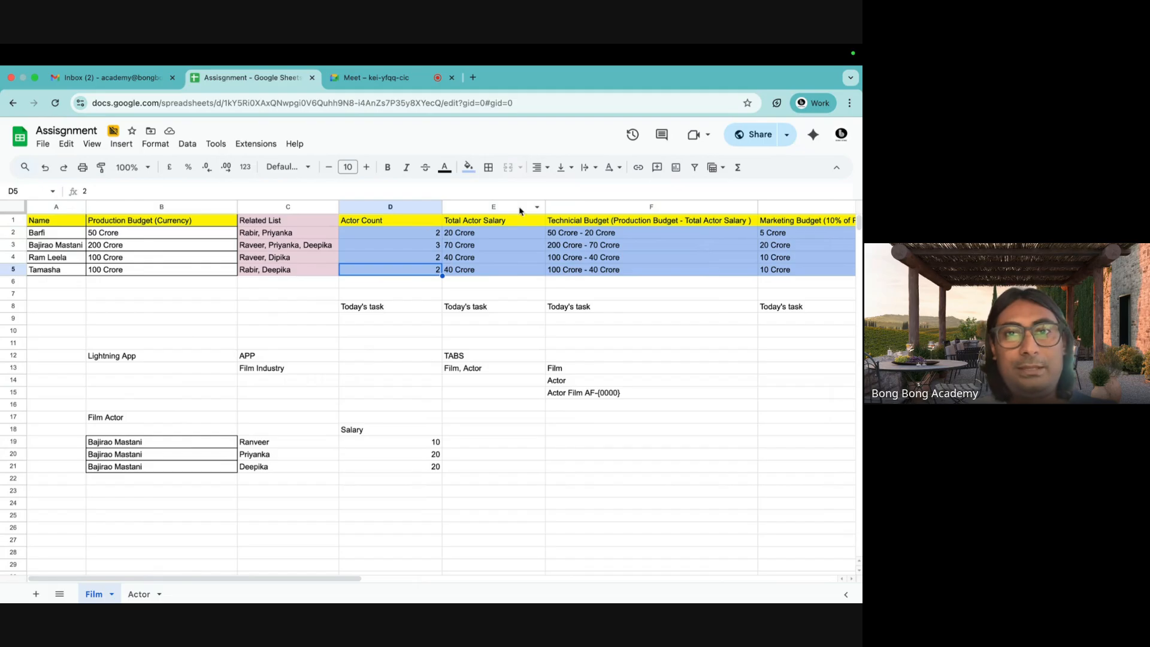
{"action": "left_click", "coordinate": [497, 223]}
{"action": "left_click", "coordinate": [473, 239]}
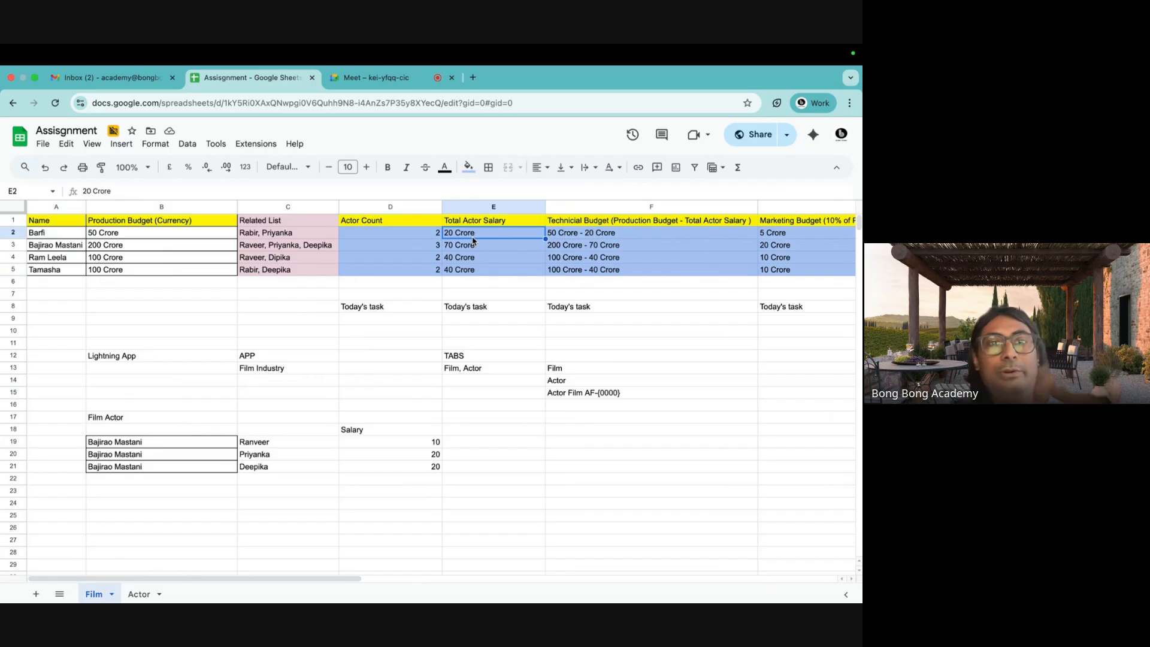
{"action": "left_click", "coordinate": [300, 237]}
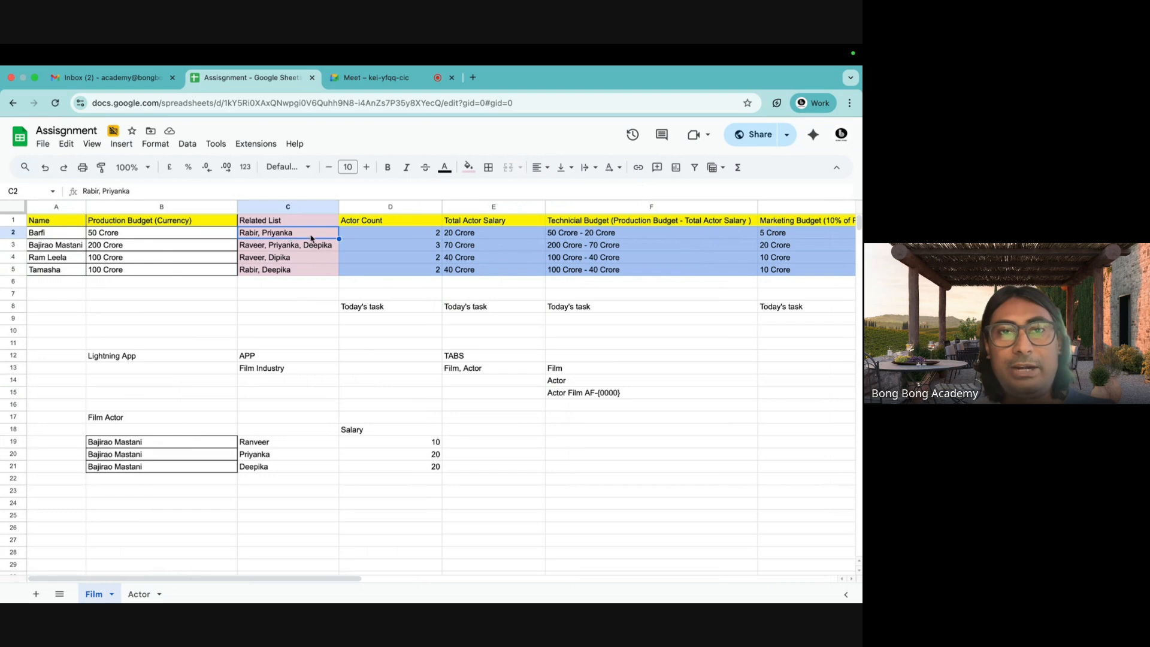
{"action": "left_click", "coordinate": [491, 237]}
{"action": "key", "text": "Down"}
{"action": "key", "text": "Down"}
{"action": "key", "text": "Down"}
{"action": "key", "text": "Down"}
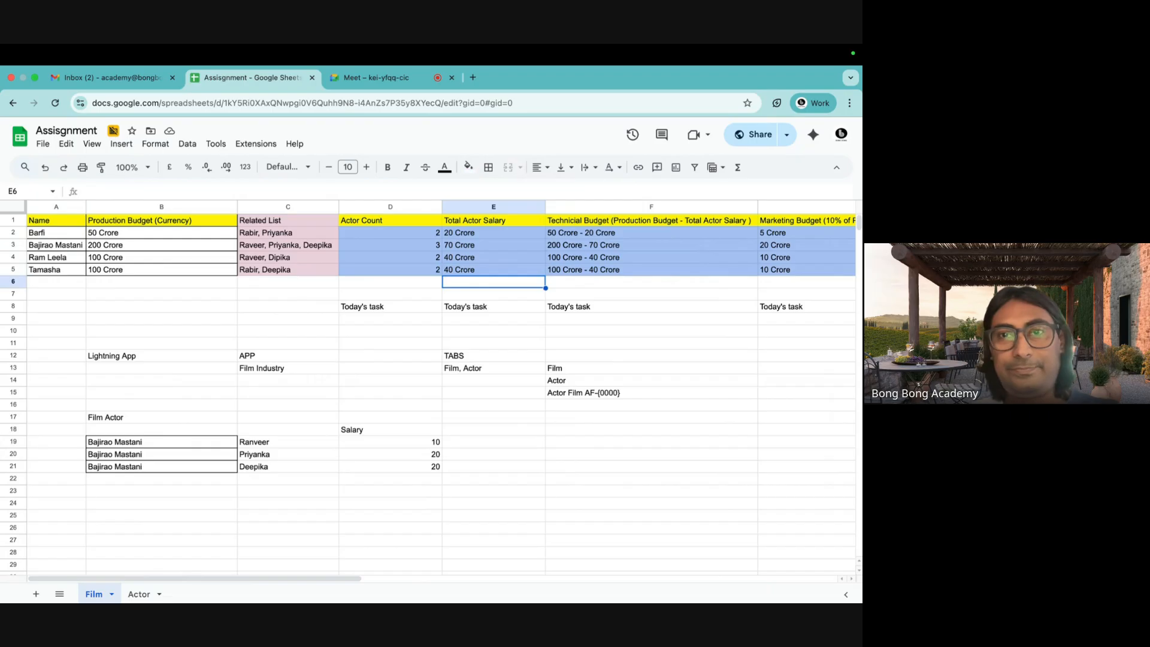
{"action": "left_click", "coordinate": [361, 225]}
{"action": "left_click_drag", "start_coordinate": [362, 224], "coordinate": [489, 225]}
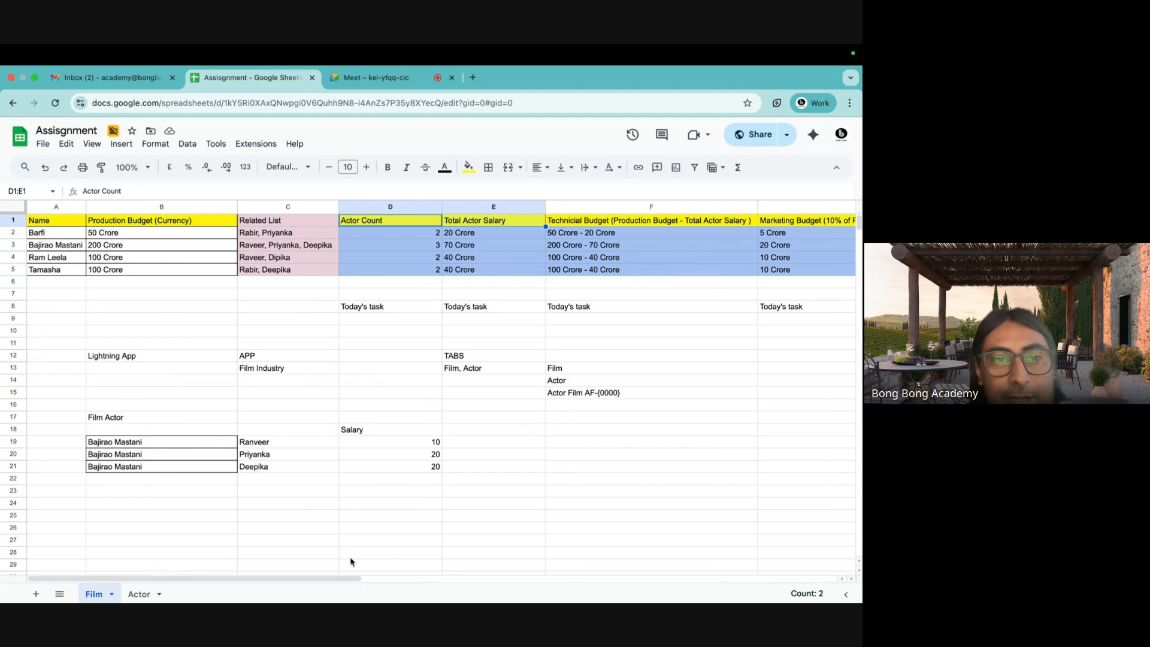
Show the Actor sheet's actor-by-film salary breakdown table, then come back to the Film sheet.
{"action": "left_click", "coordinate": [141, 593]}
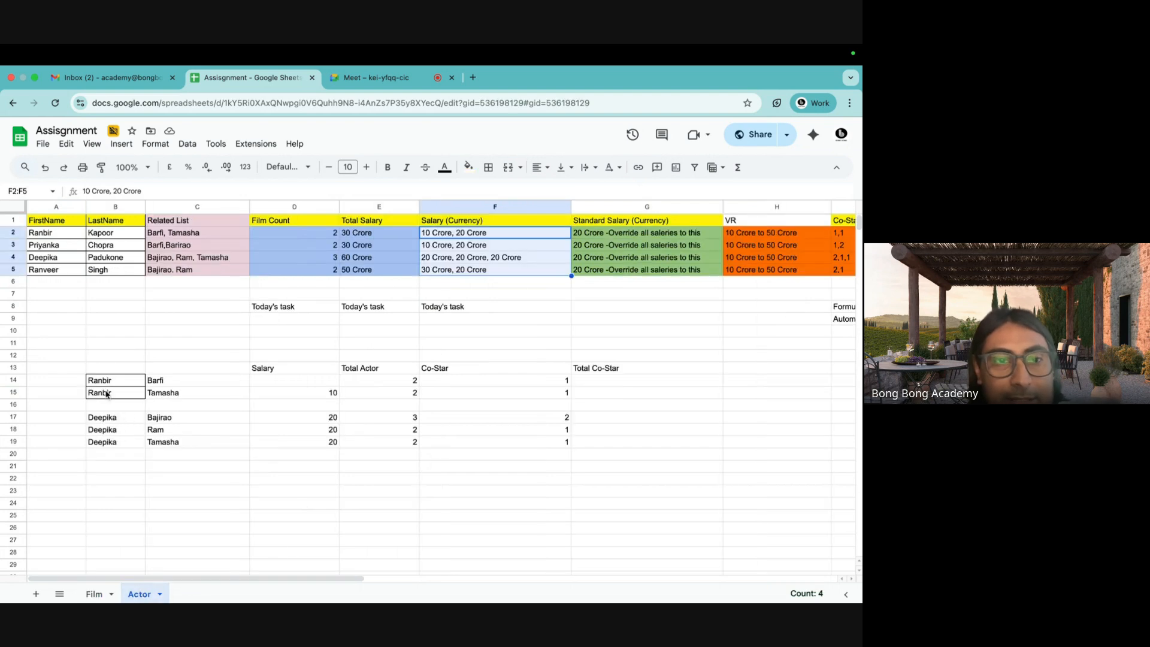
{"action": "left_click_drag", "start_coordinate": [102, 382], "coordinate": [313, 448]}
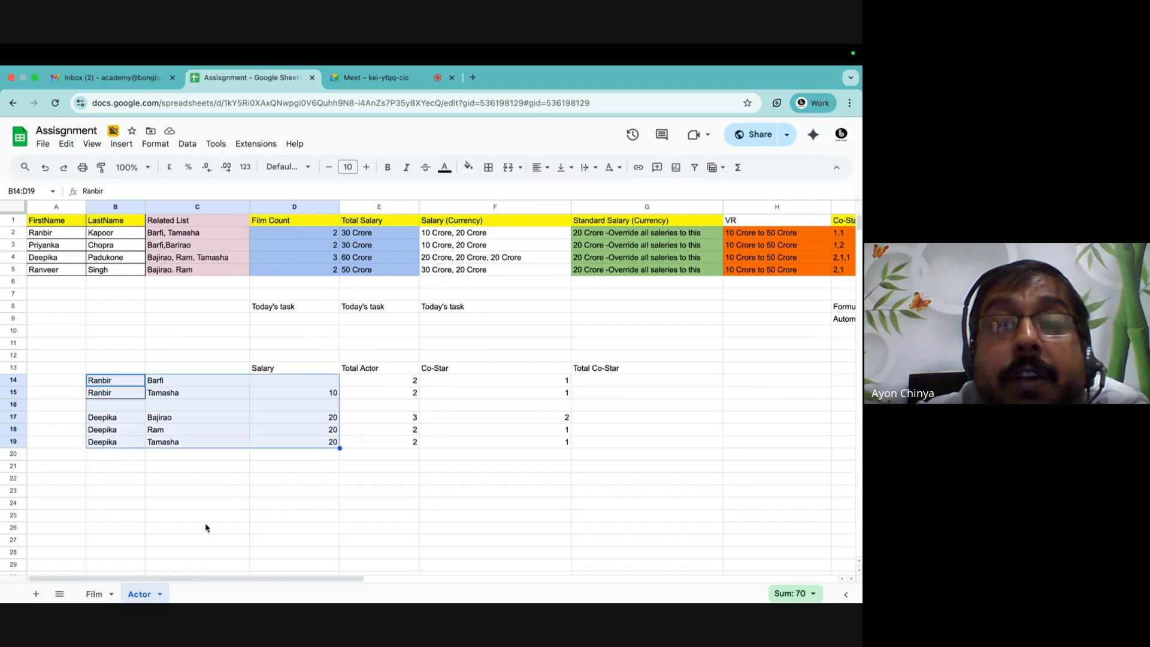
{"action": "left_click", "coordinate": [95, 593]}
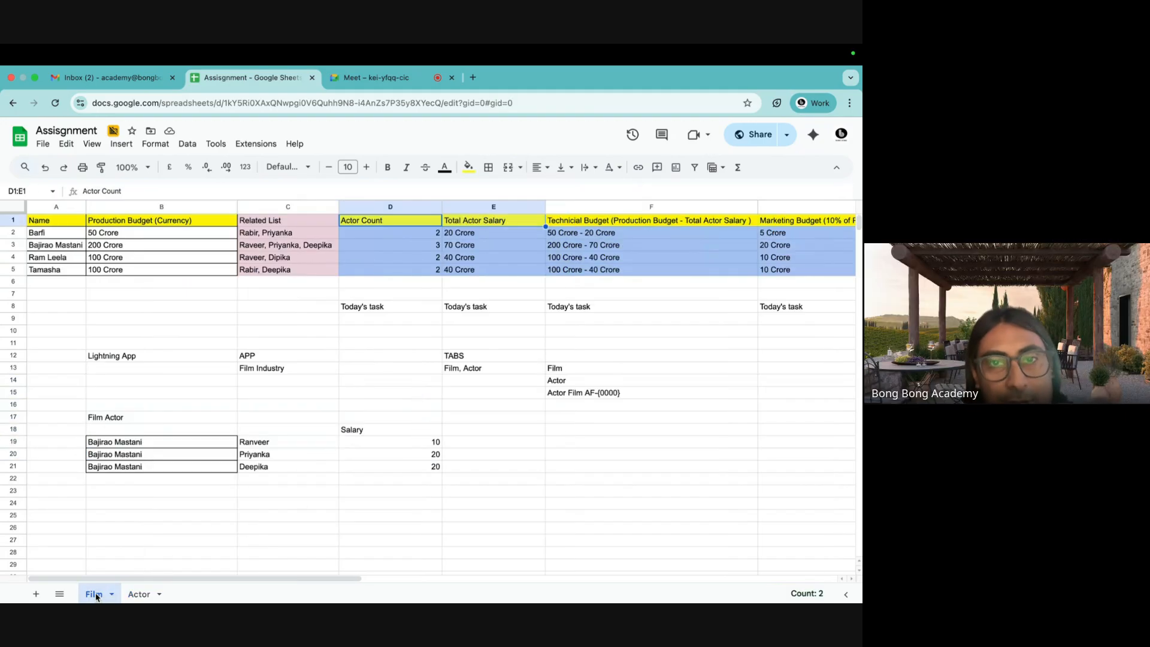
Walk through Barfi's actor count and select the Actor Count values D2:D5 to show their sum of 9.
{"action": "left_click", "coordinate": [428, 311]}
{"action": "left_click", "coordinate": [434, 343]}
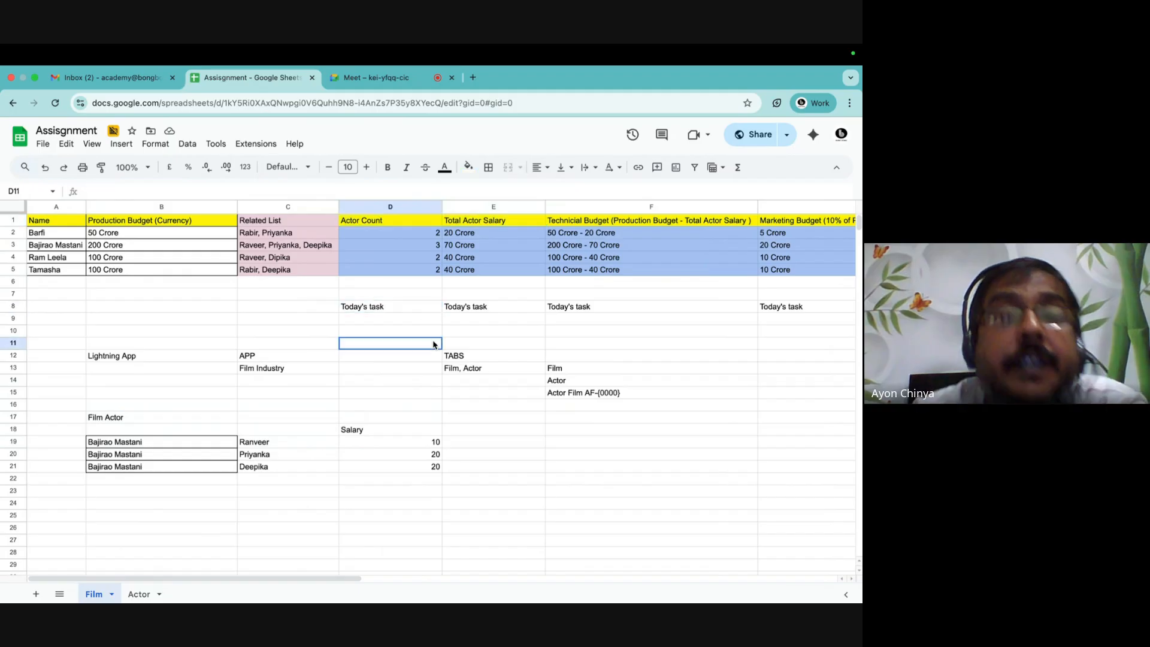
{"action": "left_click", "coordinate": [402, 239]}
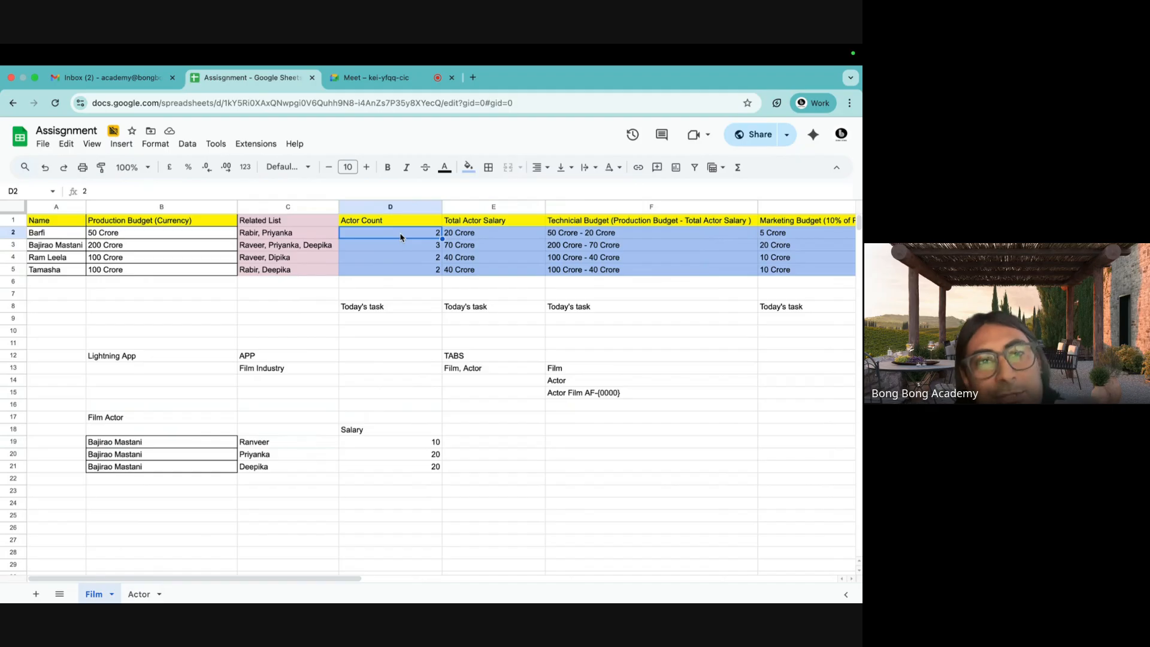
{"action": "left_click", "coordinate": [395, 222]}
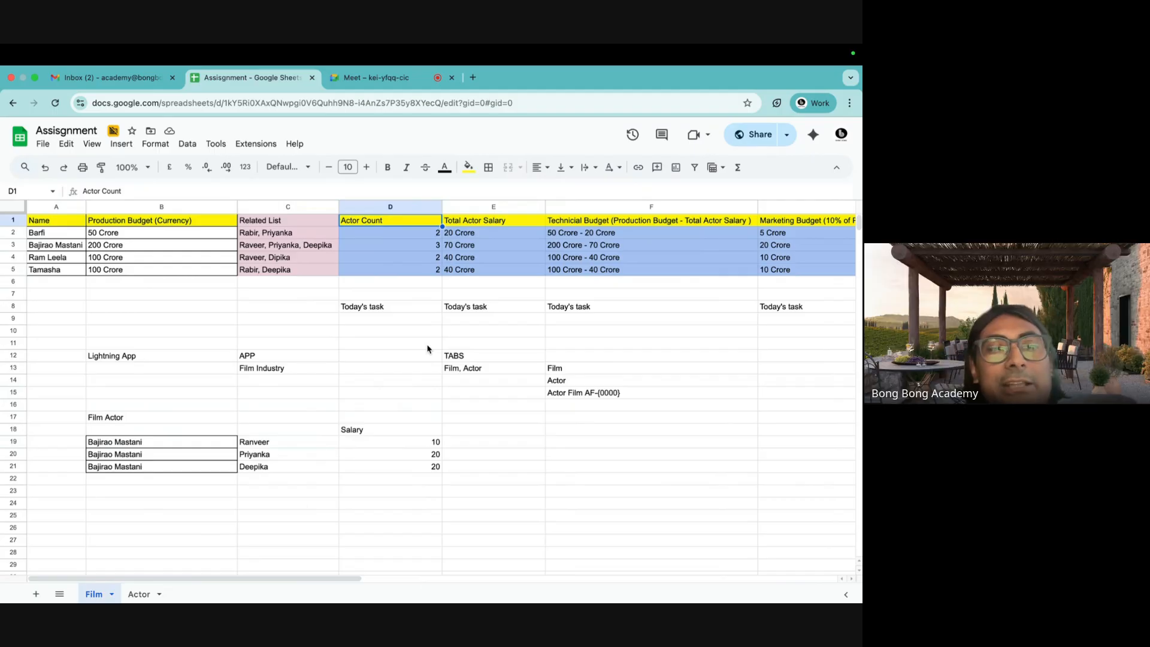
{"action": "left_click", "coordinate": [45, 236]}
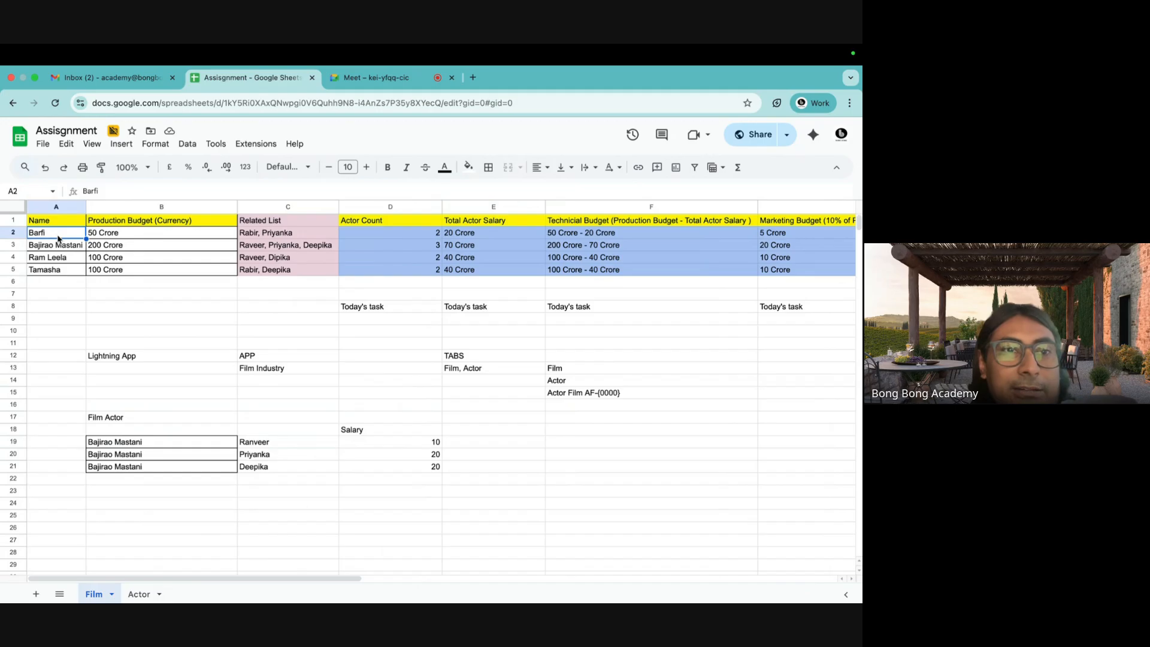
{"action": "left_click", "coordinate": [393, 232]}
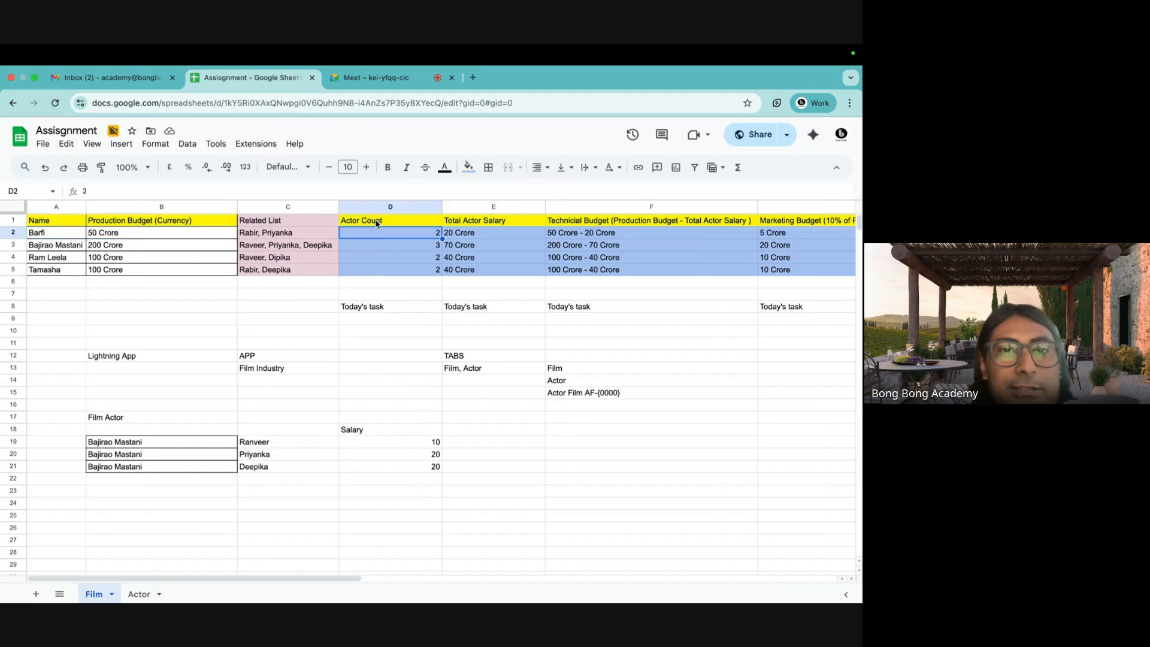
{"action": "left_click", "coordinate": [378, 224]}
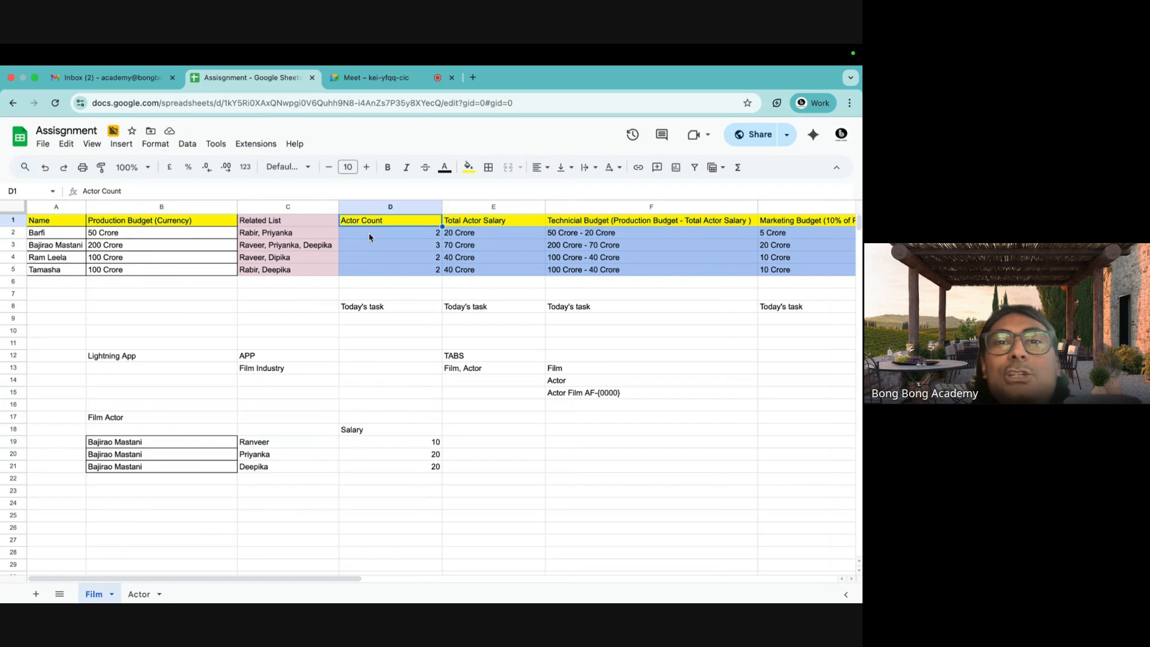
{"action": "left_click_drag", "start_coordinate": [374, 237], "coordinate": [375, 279]}
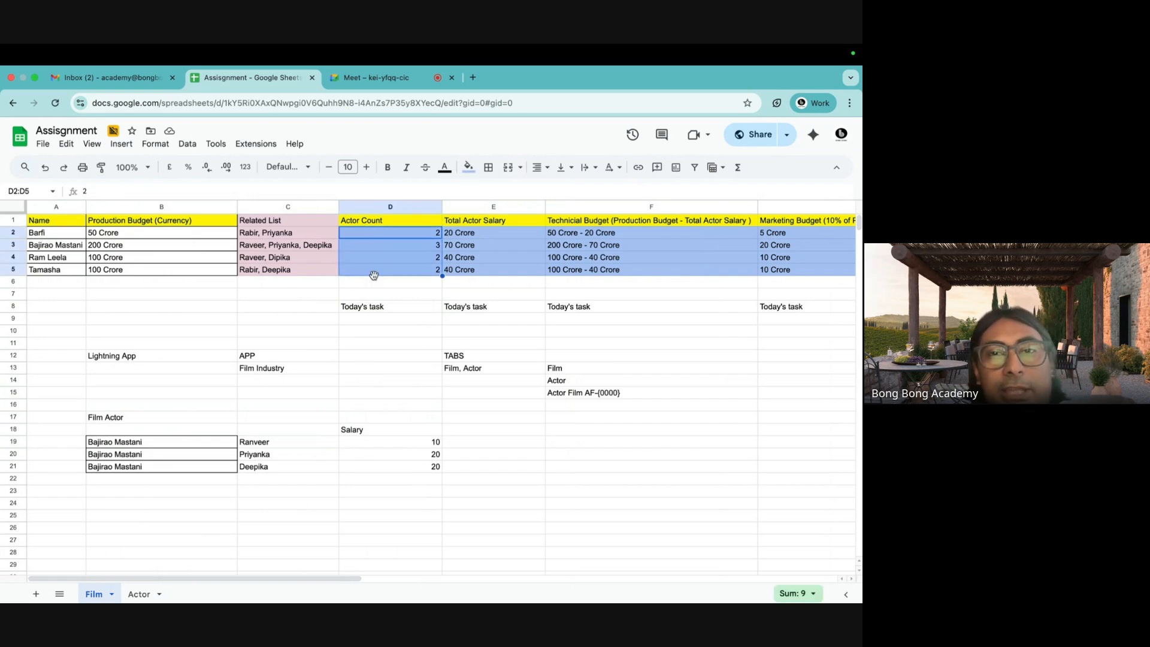
{"action": "left_click", "coordinate": [377, 234]}
{"action": "left_click_drag", "start_coordinate": [372, 233], "coordinate": [373, 267]}
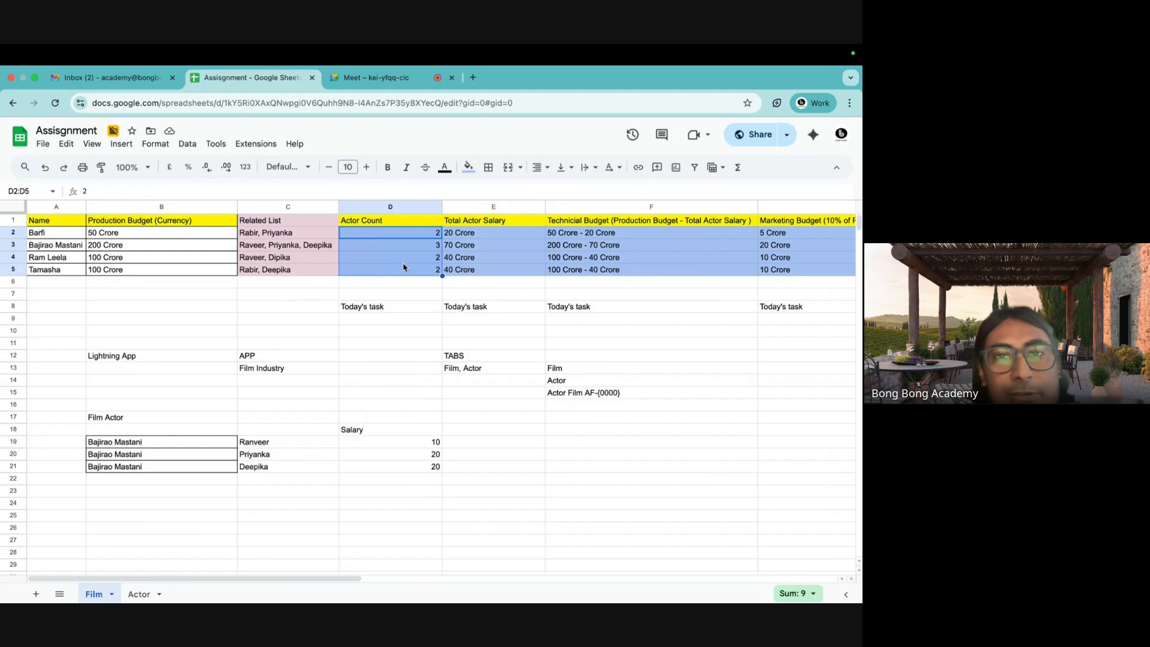
{"action": "left_click", "coordinate": [410, 294]}
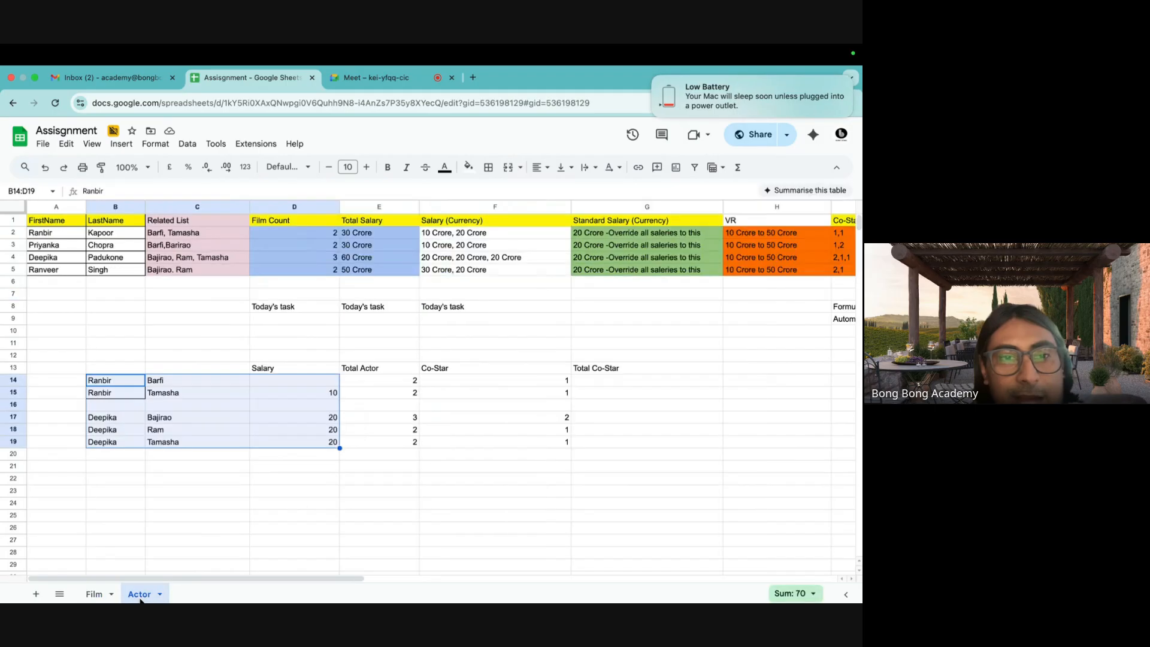
Select the two Ranbir film rows B14:C15 on the Actor sheet, then the Film sheet's Actor Count values D2:D5.
{"action": "left_click", "coordinate": [139, 593]}
{"action": "left_click", "coordinate": [113, 409]}
{"action": "left_click_drag", "start_coordinate": [100, 383], "coordinate": [181, 393]}
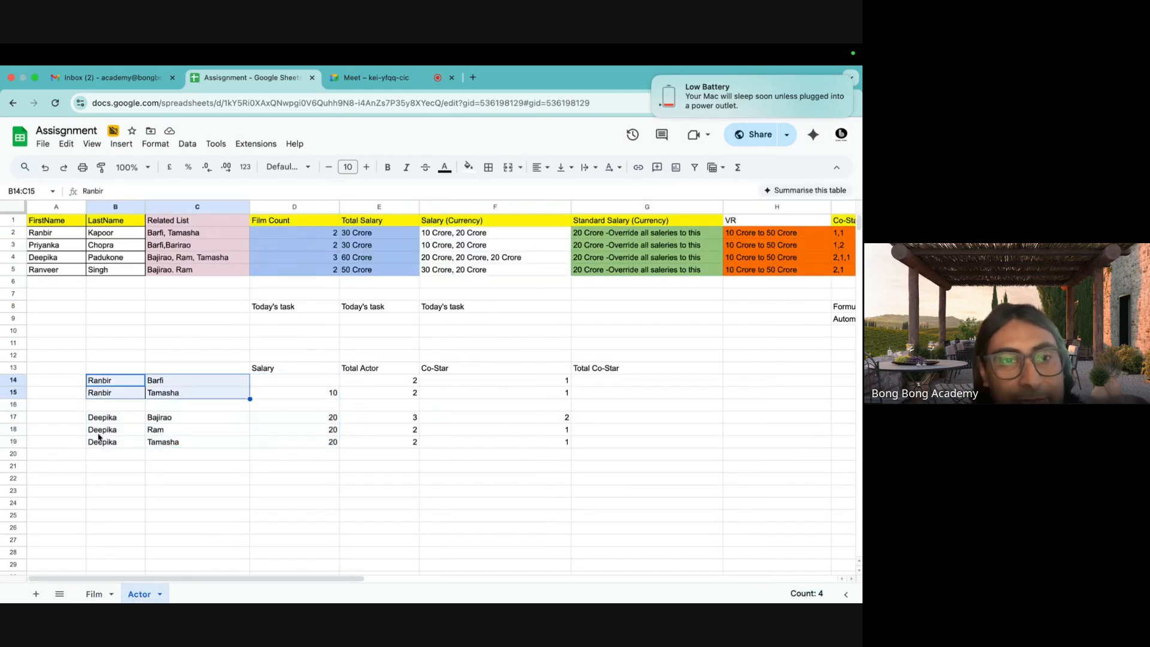
{"action": "left_click", "coordinate": [93, 596]}
{"action": "left_click_drag", "start_coordinate": [427, 238], "coordinate": [425, 275]}
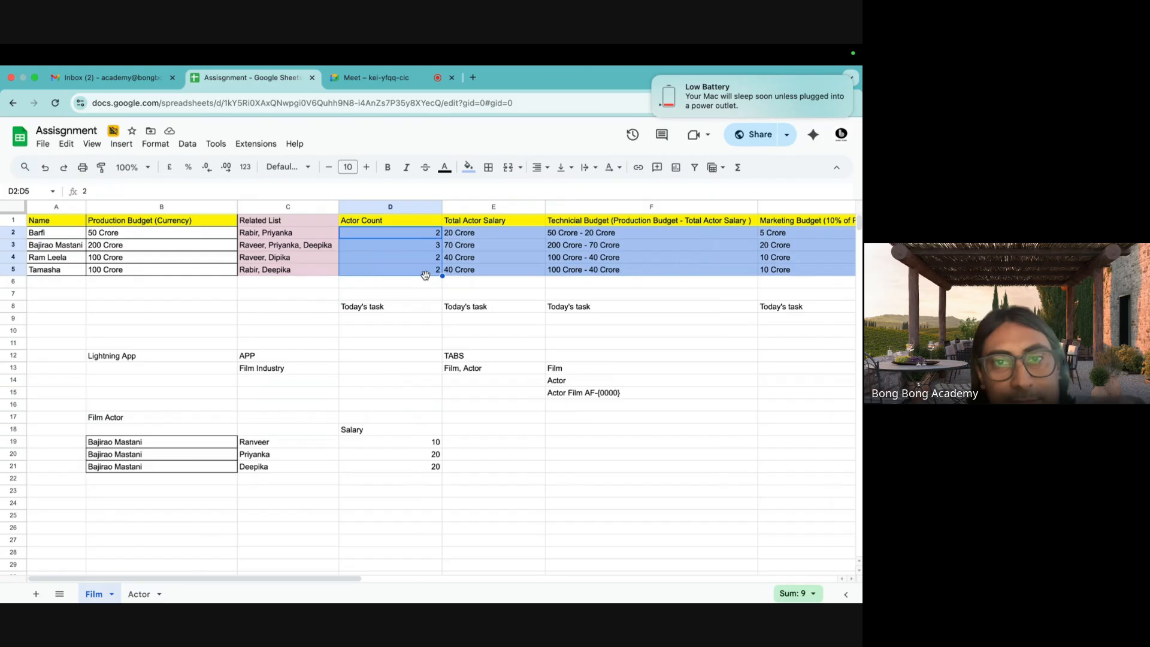
Select the Total Actor Salary values and point out the Technicial Budget, Production Budget and Total Actor Salary headers.
{"action": "left_click_drag", "start_coordinate": [491, 235], "coordinate": [486, 271]}
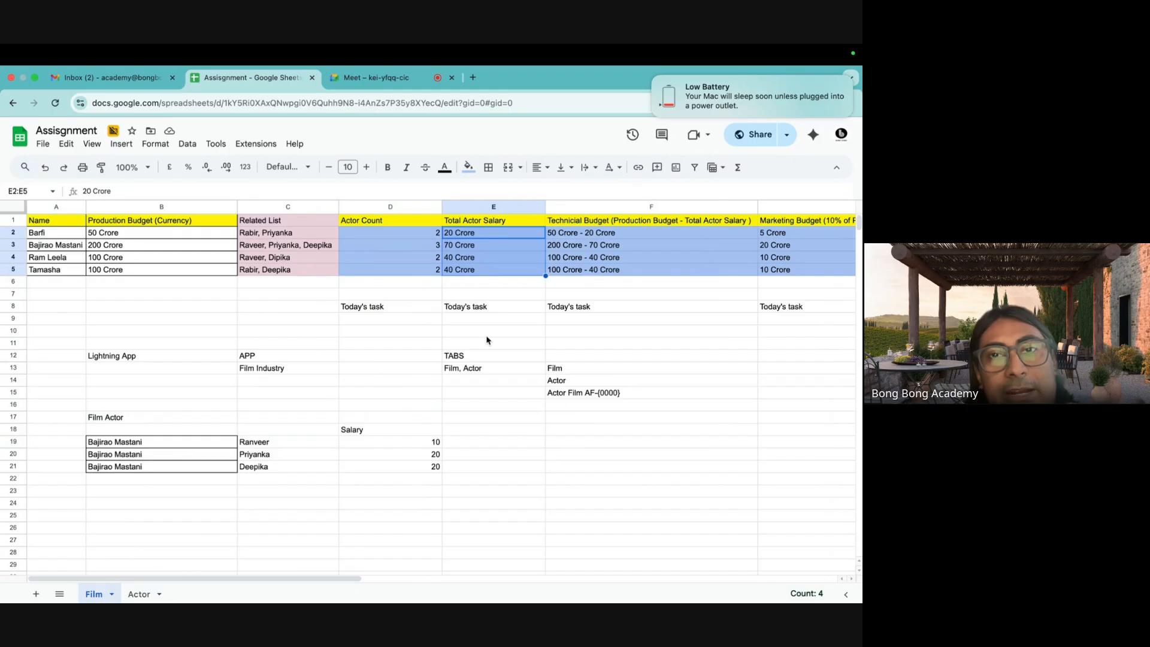
{"action": "scroll", "coordinate": [486, 341], "scroll_direction": "right", "scroll_amount": 2}
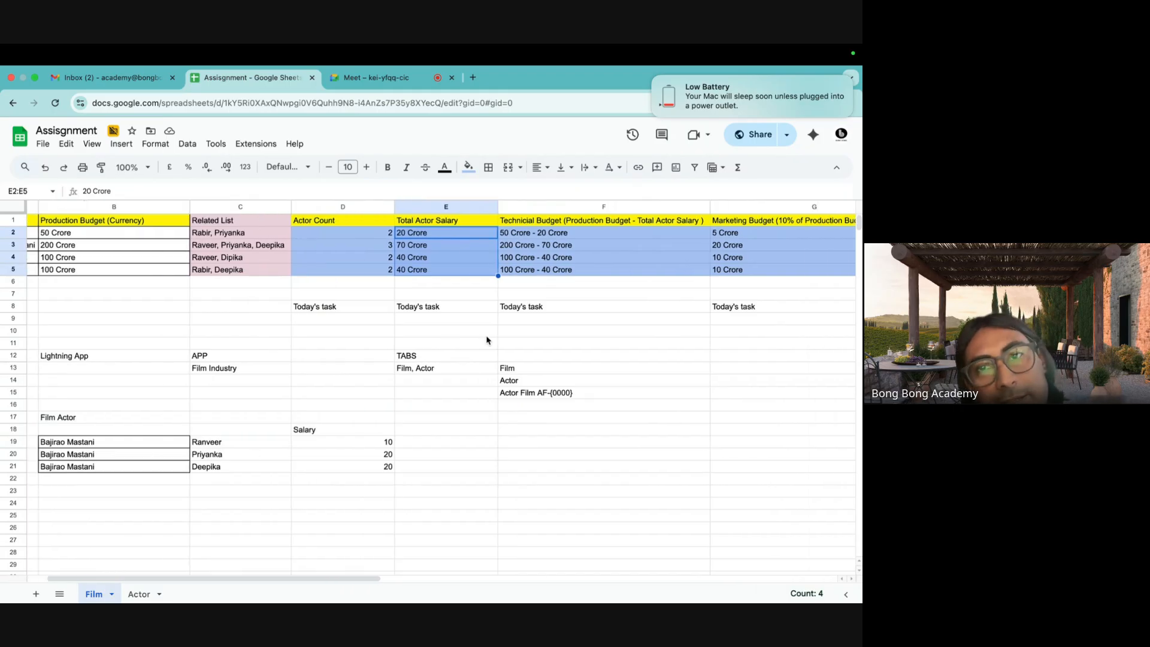
{"action": "scroll", "coordinate": [486, 340], "scroll_direction": "right", "scroll_amount": 2}
{"action": "left_click", "coordinate": [437, 223]}
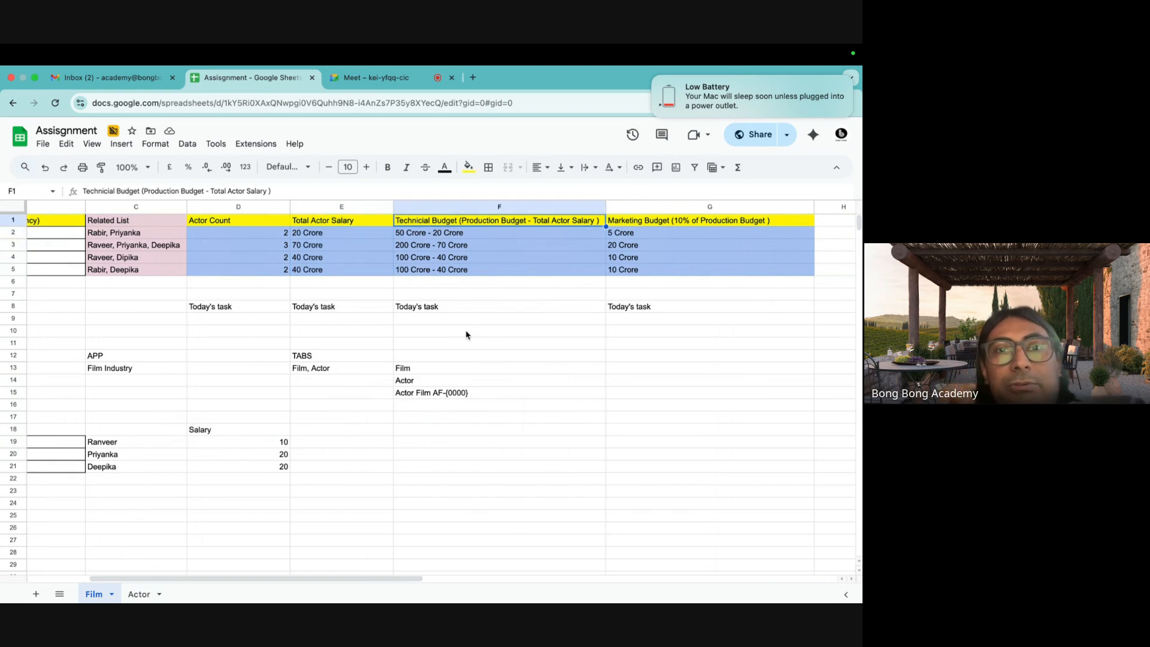
{"action": "scroll", "coordinate": [203, 255], "scroll_direction": "left", "scroll_amount": 3}
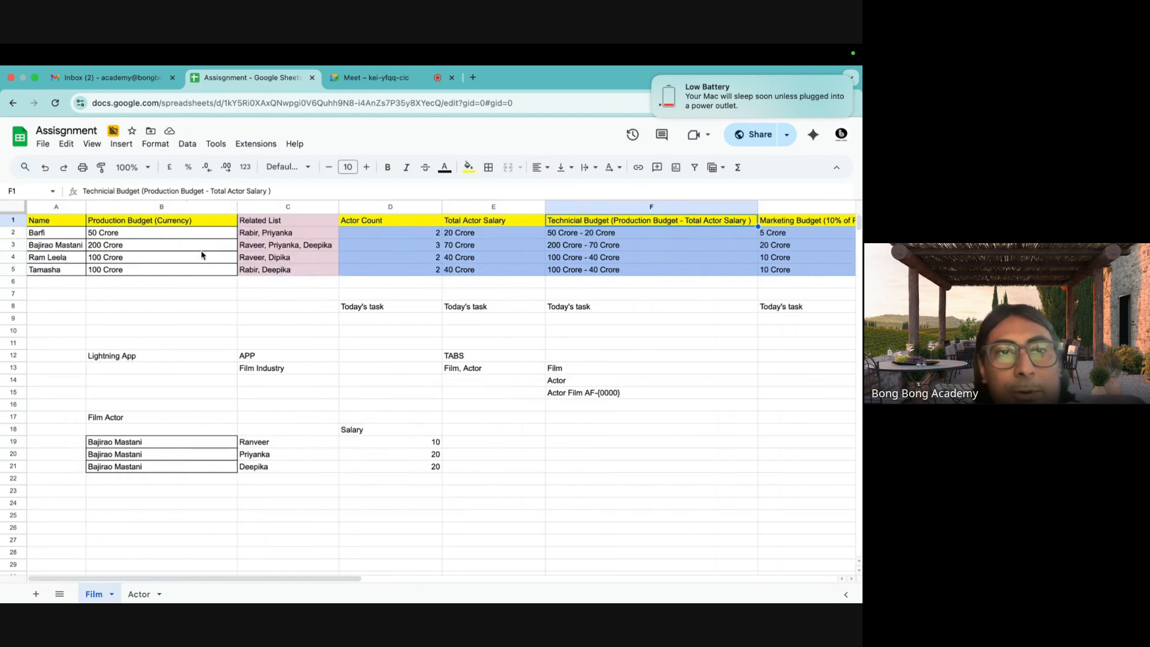
{"action": "left_click", "coordinate": [147, 221]}
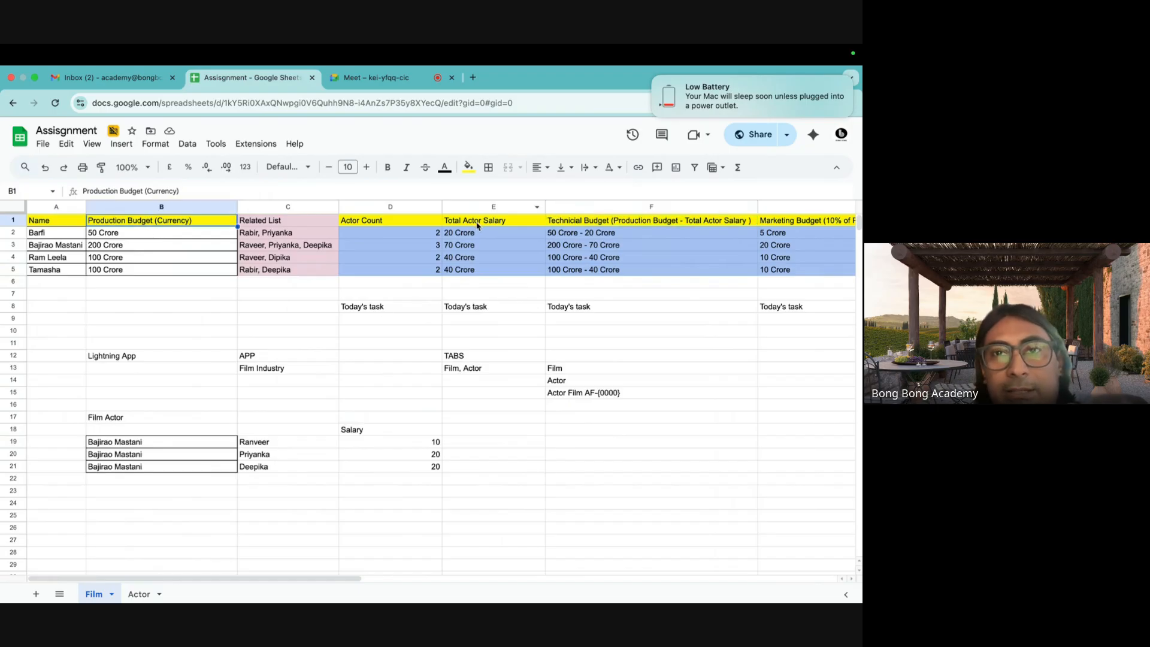
{"action": "left_click", "coordinate": [498, 221]}
Select the Technicial Budget column F1:F5 and both budget headers F1:G1, then go to the Actor sheet.
{"action": "scroll", "coordinate": [530, 353], "scroll_direction": "right", "scroll_amount": 3}
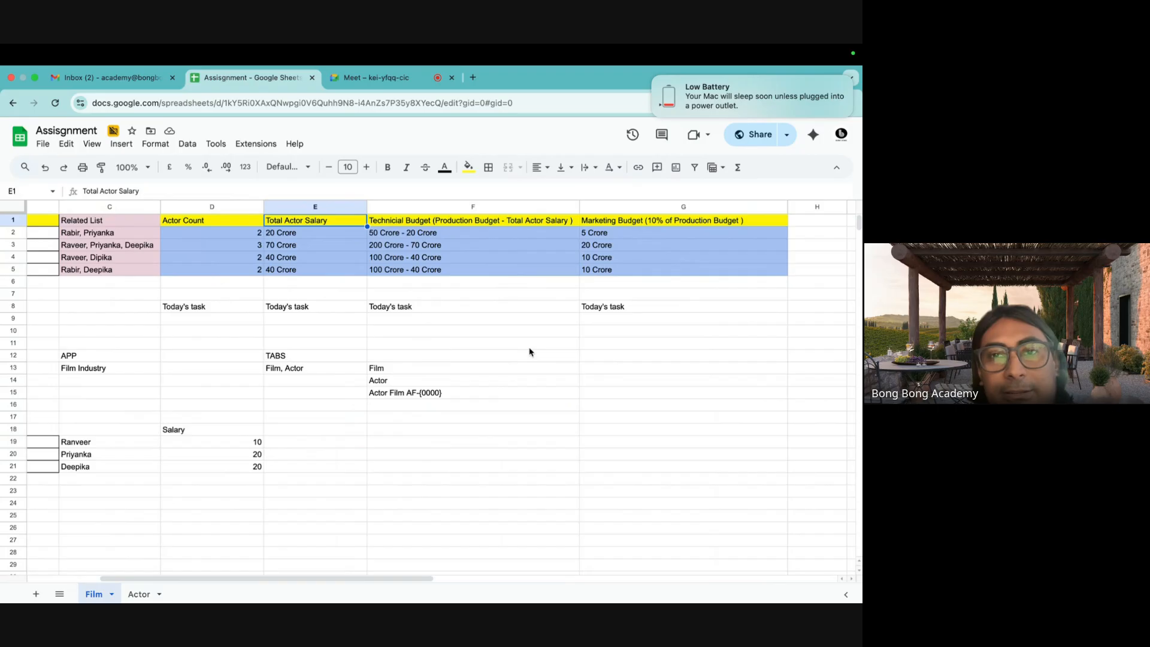
{"action": "key", "text": "Right"}
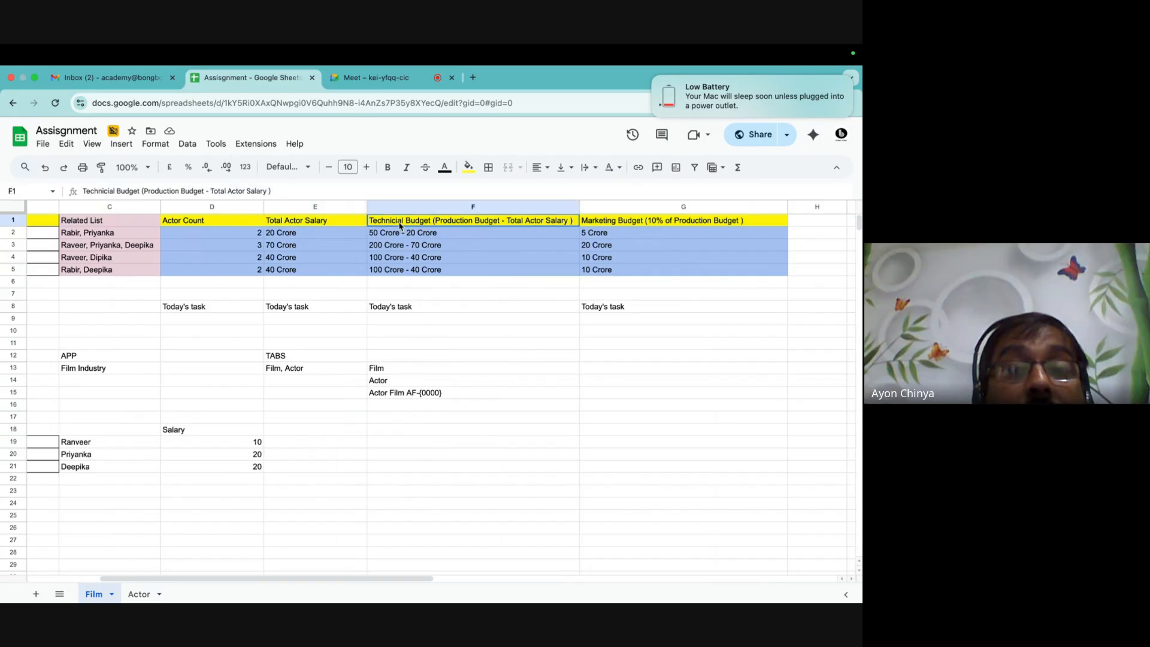
{"action": "left_click_drag", "start_coordinate": [398, 234], "coordinate": [398, 270]}
{"action": "left_click_drag", "start_coordinate": [397, 220], "coordinate": [399, 273]}
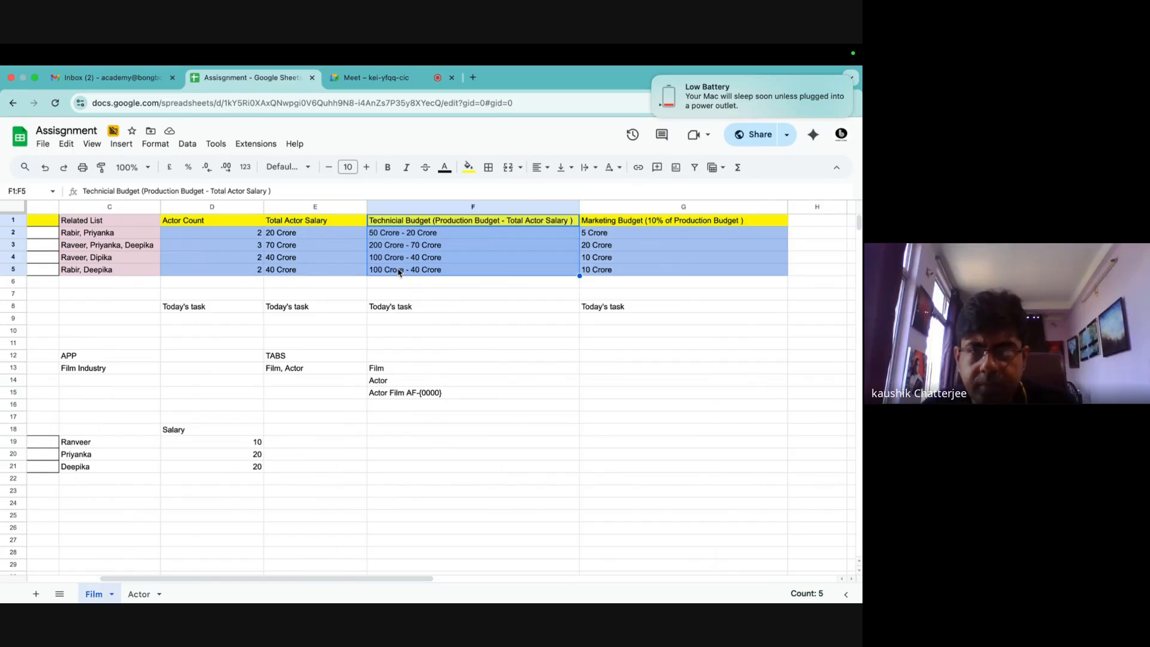
{"action": "left_click", "coordinate": [678, 224]}
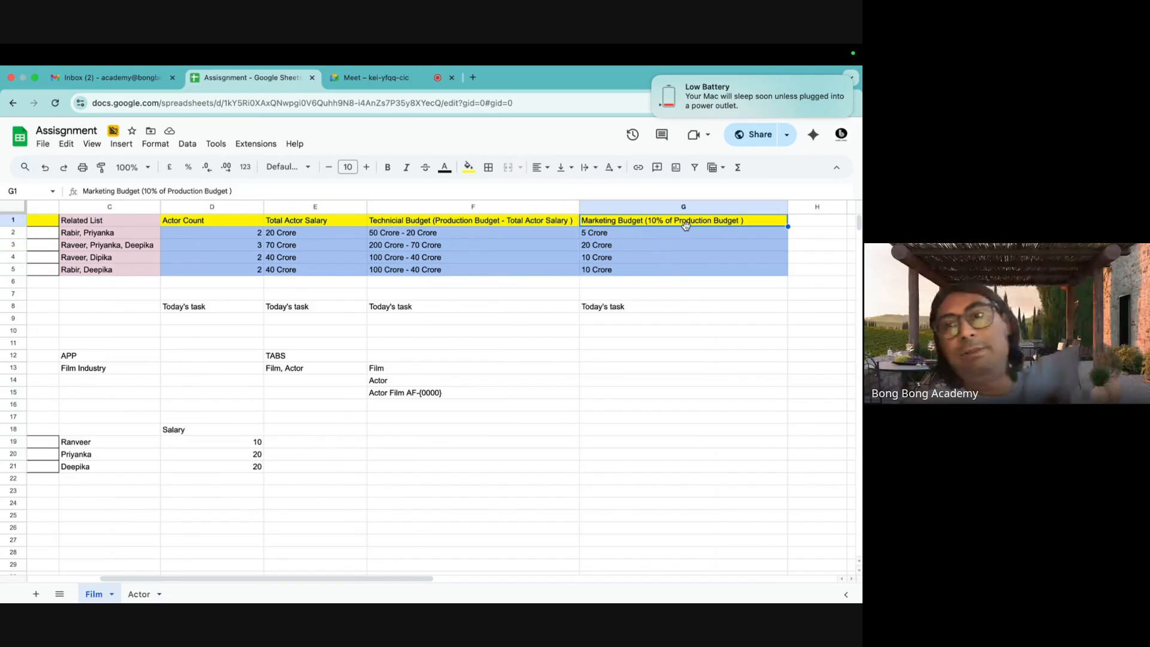
{"action": "left_click_drag", "start_coordinate": [507, 227], "coordinate": [690, 226]}
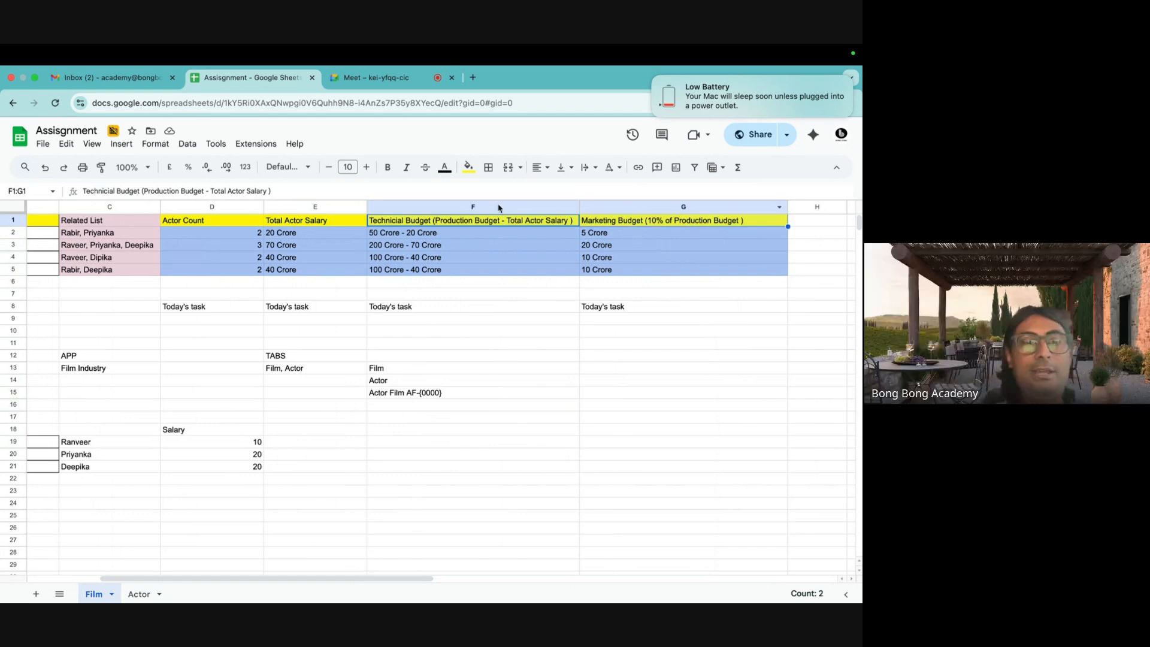
{"action": "left_click", "coordinate": [139, 594]}
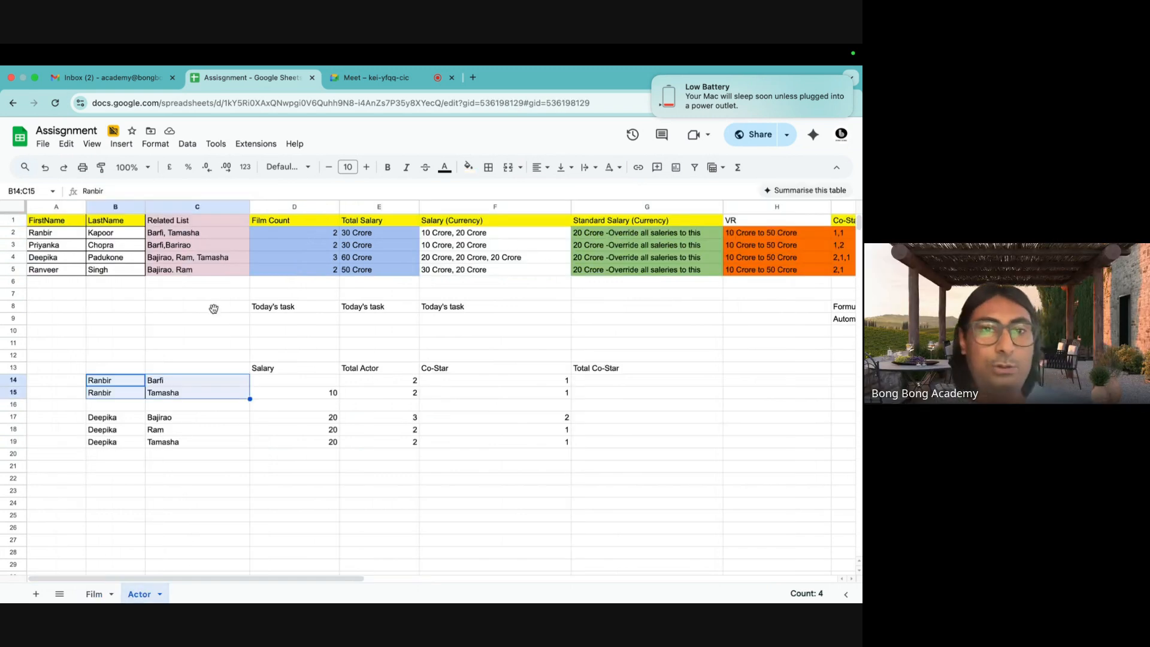
Point out the first actor's Film Count, 30 Crore Total Salary and Salary (Currency) entries.
{"action": "left_click", "coordinate": [292, 225]}
{"action": "left_click", "coordinate": [293, 236]}
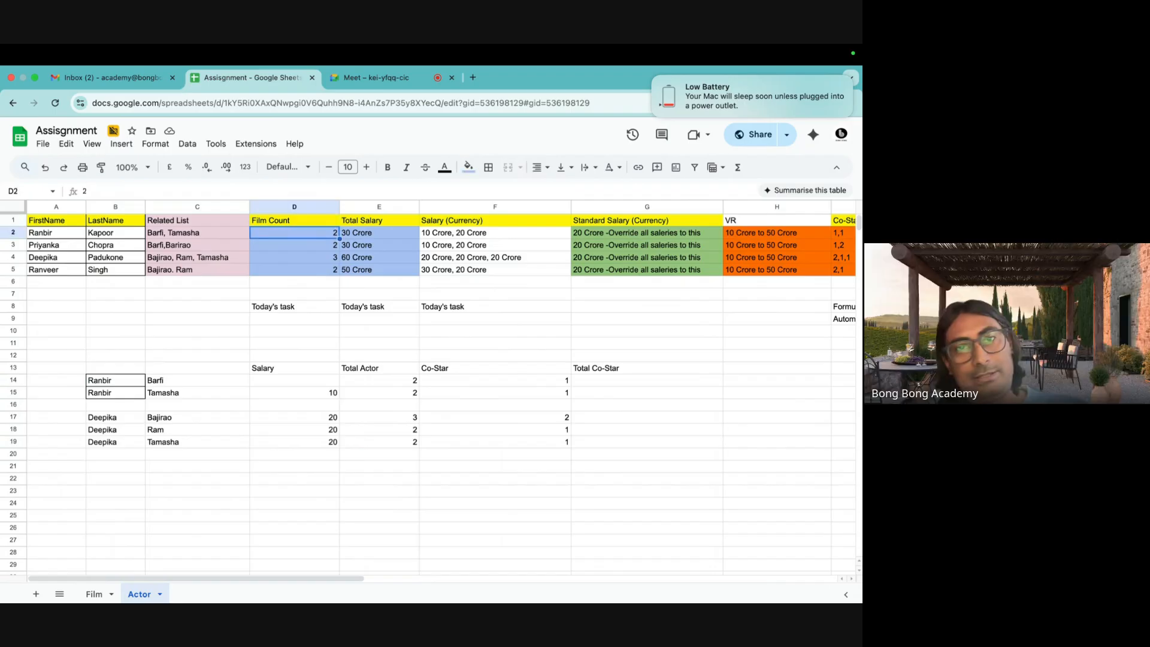
{"action": "left_click", "coordinate": [386, 222]}
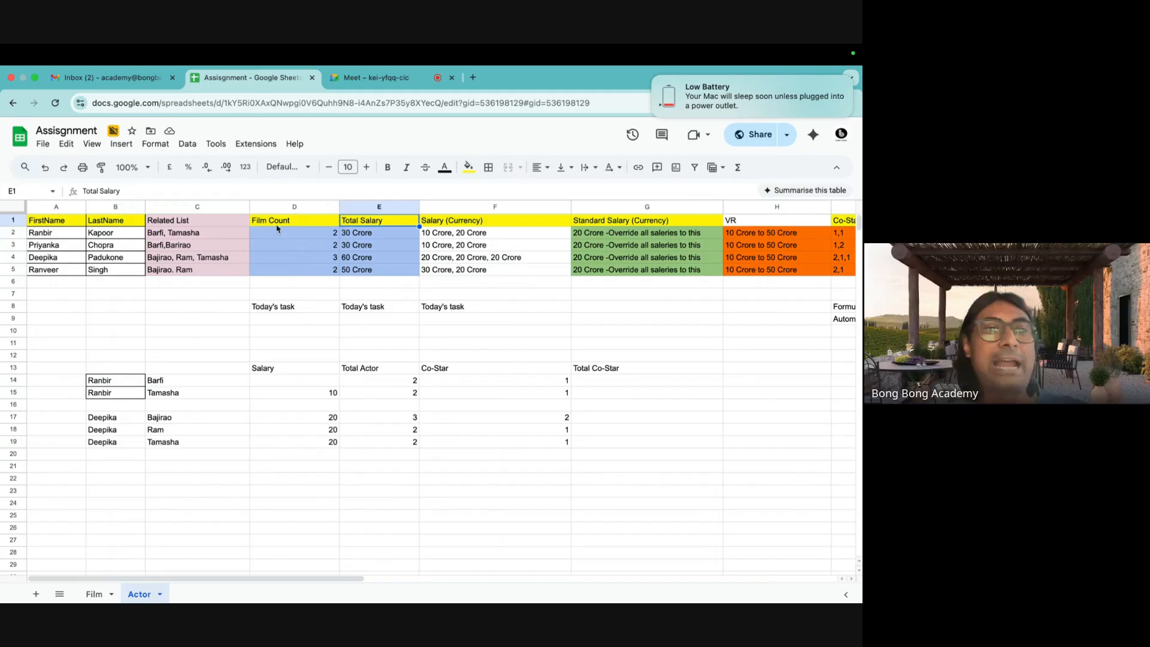
{"action": "left_click", "coordinate": [68, 234]}
{"action": "left_click", "coordinate": [387, 233]}
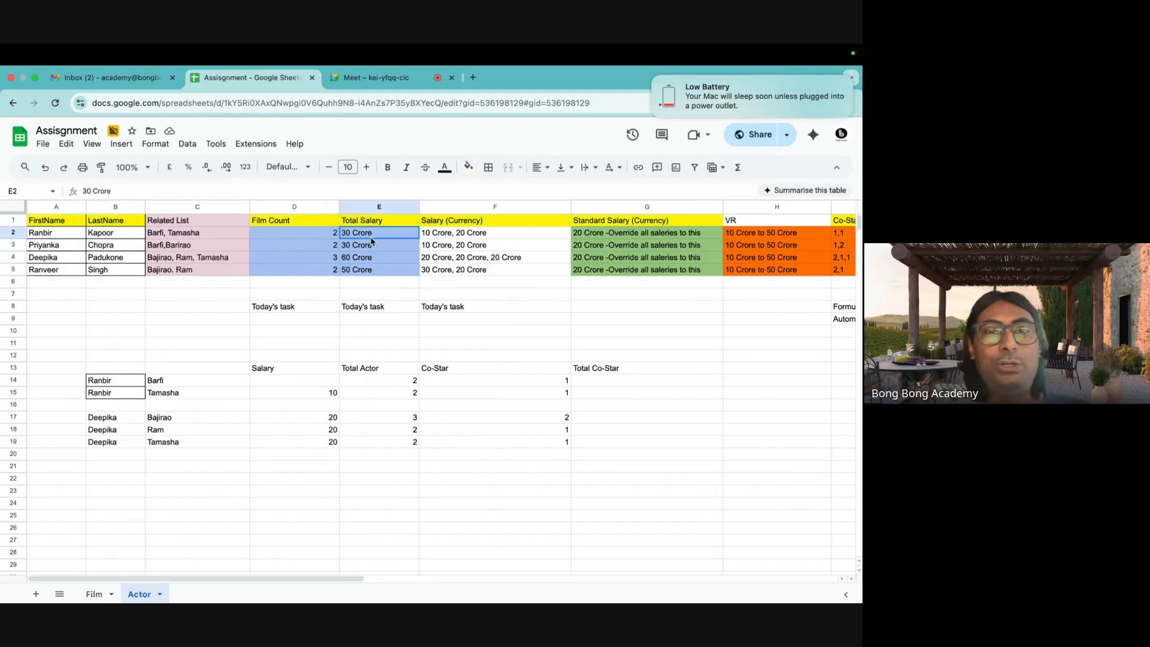
{"action": "left_click", "coordinate": [429, 238]}
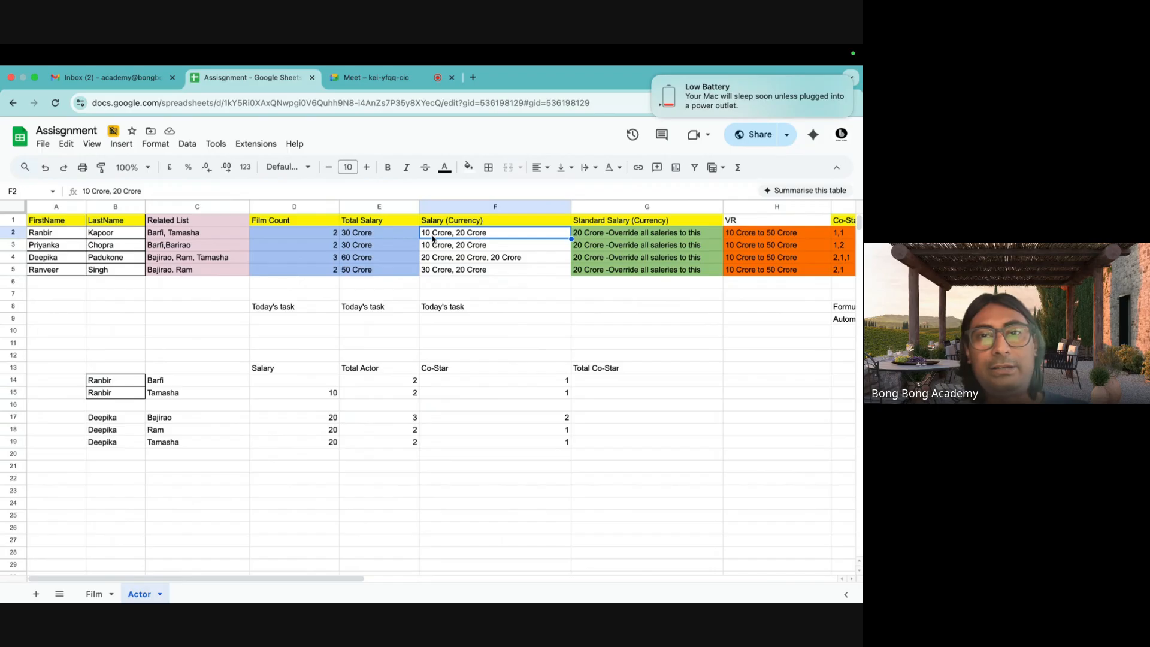
{"action": "left_click", "coordinate": [369, 237]}
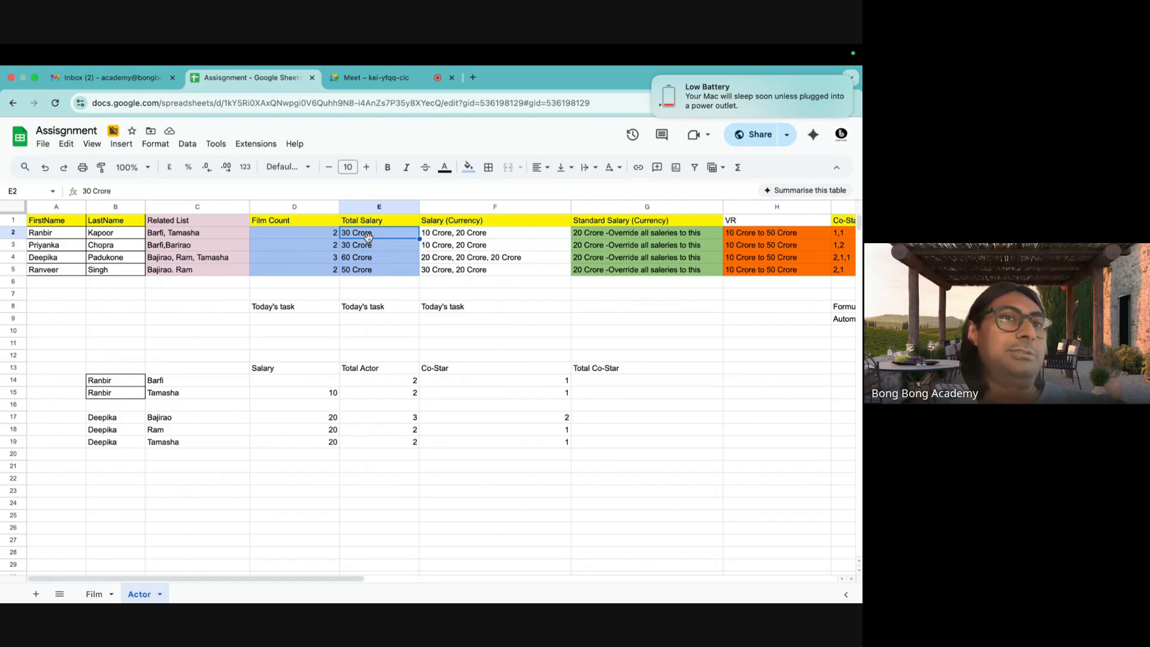
{"action": "left_click", "coordinate": [463, 238]}
{"action": "left_click", "coordinate": [386, 237]}
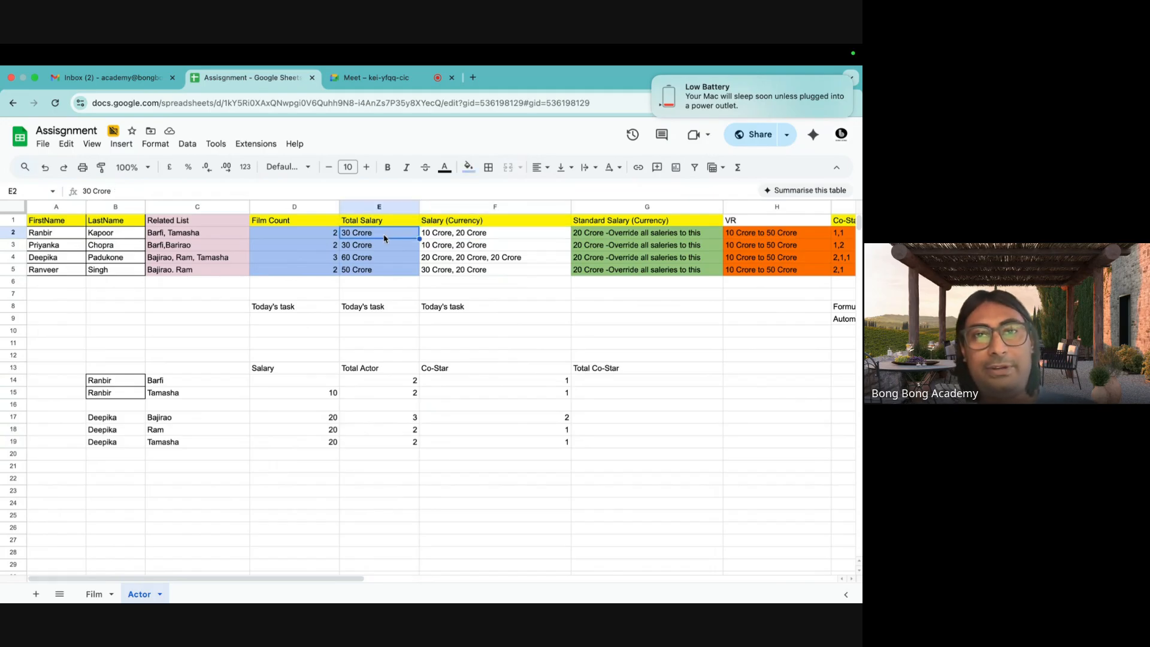
Select columns A through E and G:J, then return to the Meet call and close the in-call messages.
{"action": "left_click", "coordinate": [358, 207]}
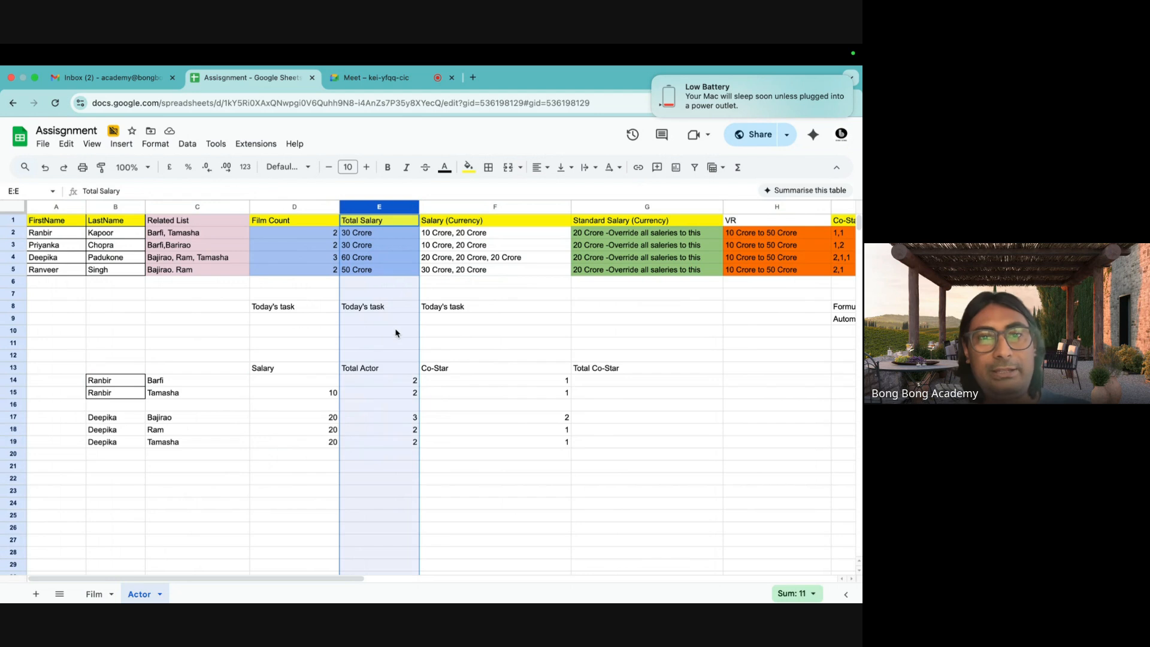
{"action": "left_click", "coordinate": [388, 309]}
{"action": "left_click", "coordinate": [371, 207]}
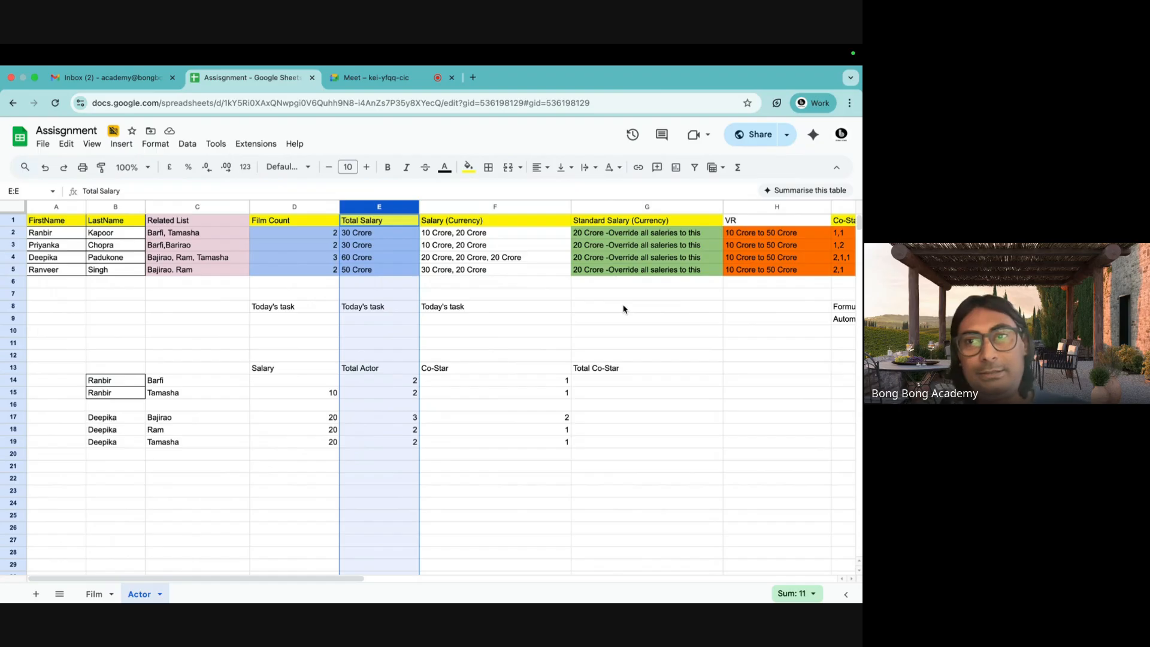
{"action": "left_click_drag", "start_coordinate": [40, 208], "coordinate": [405, 251]}
{"action": "left_click", "coordinate": [487, 283]}
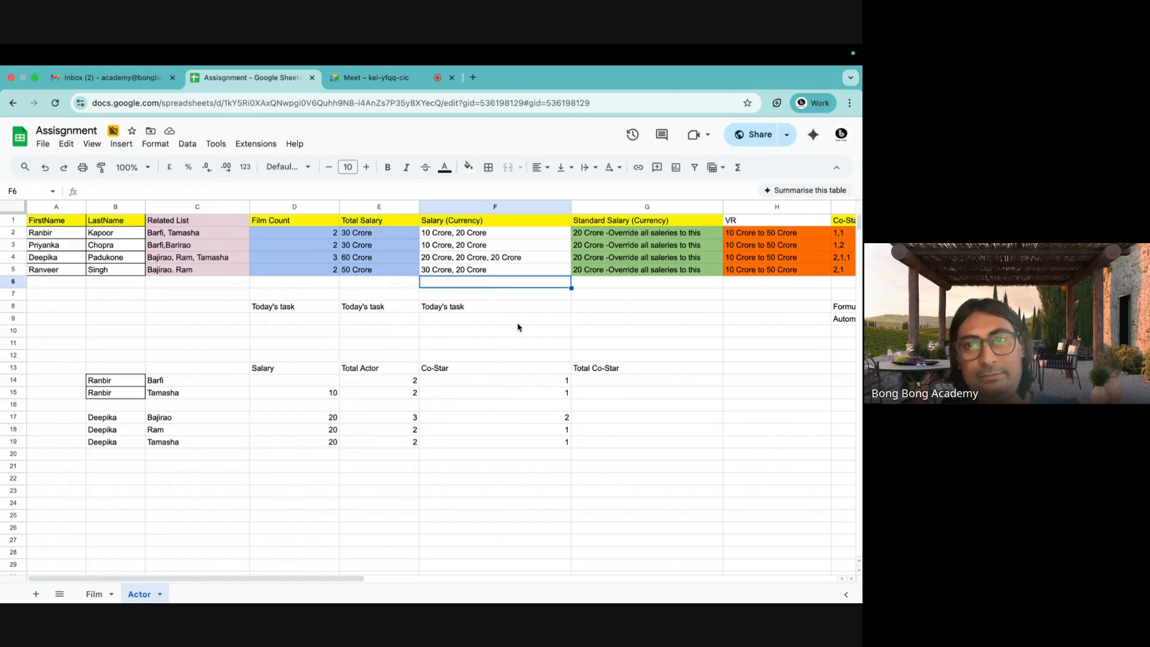
{"action": "scroll", "coordinate": [518, 329], "scroll_direction": "right", "scroll_amount": 3}
{"action": "left_click_drag", "start_coordinate": [443, 207], "coordinate": [704, 232]}
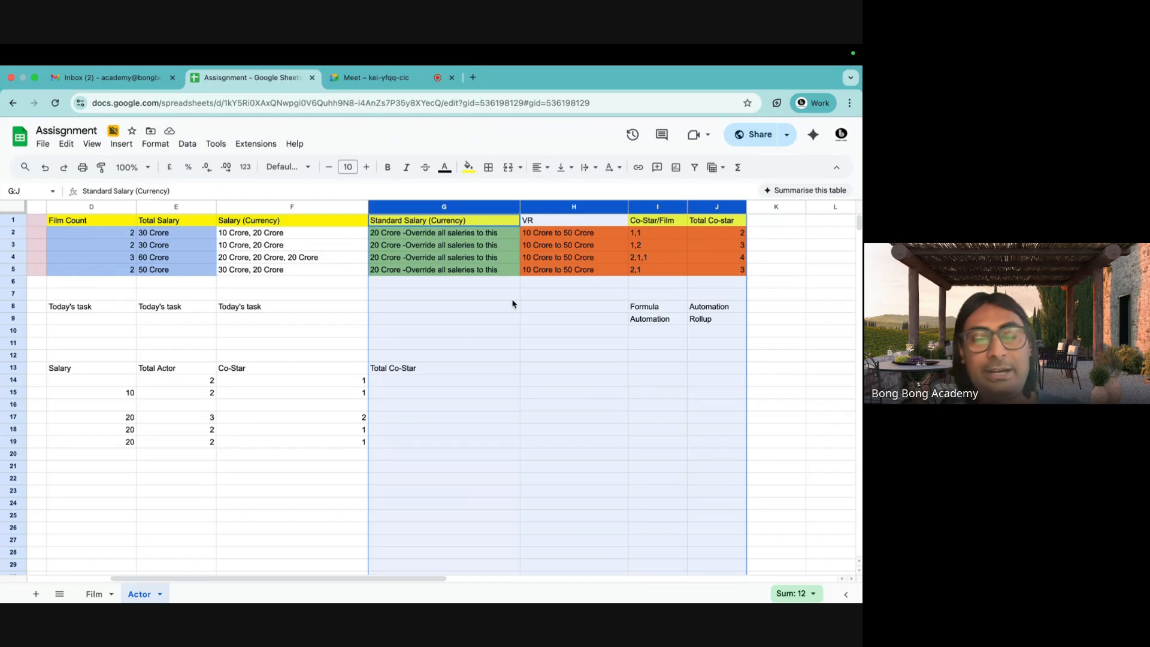
{"action": "scroll", "coordinate": [512, 303], "scroll_direction": "left", "scroll_amount": 3}
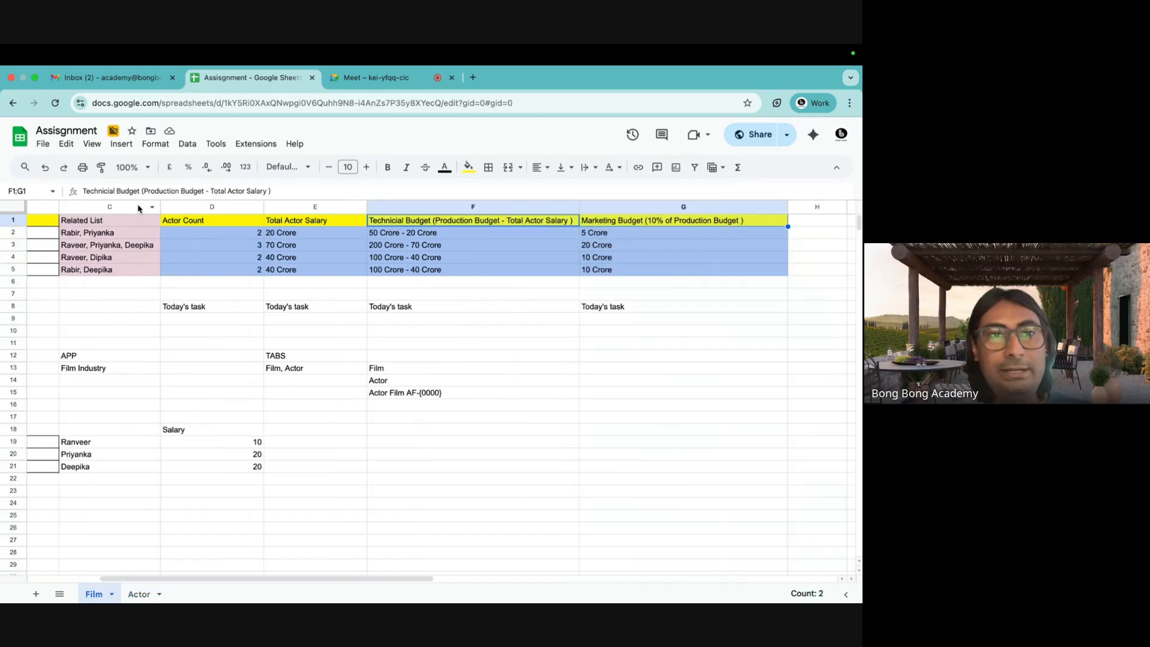
{"action": "scroll", "coordinate": [117, 310], "scroll_direction": "left", "scroll_amount": 5}
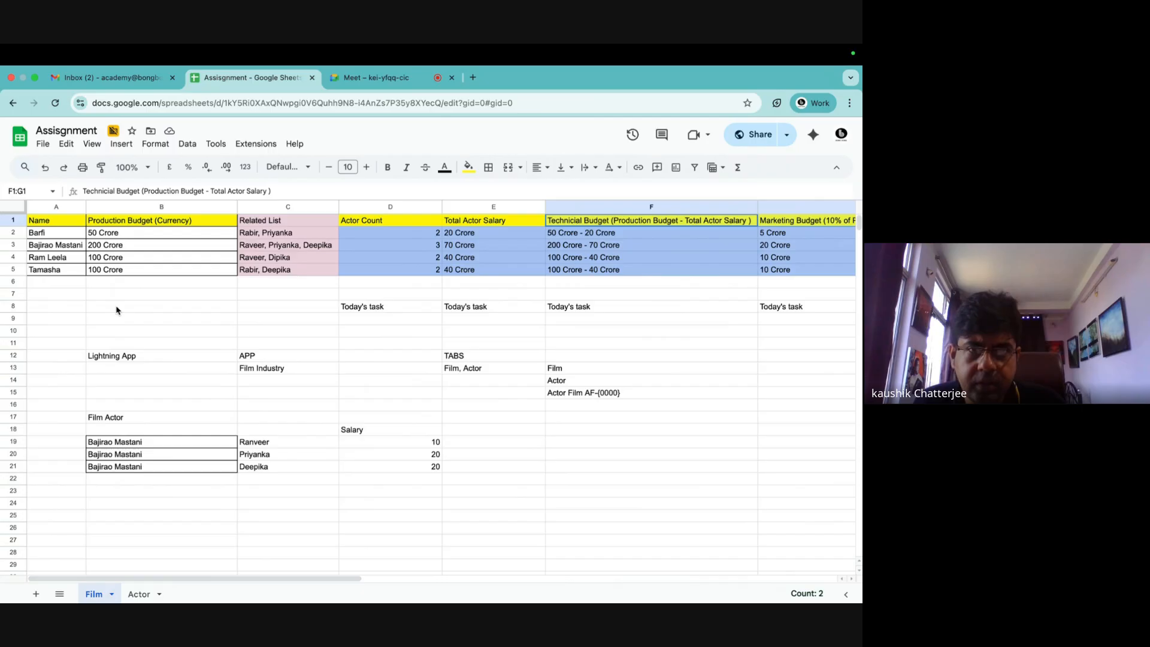
{"action": "left_click", "coordinate": [354, 78]}
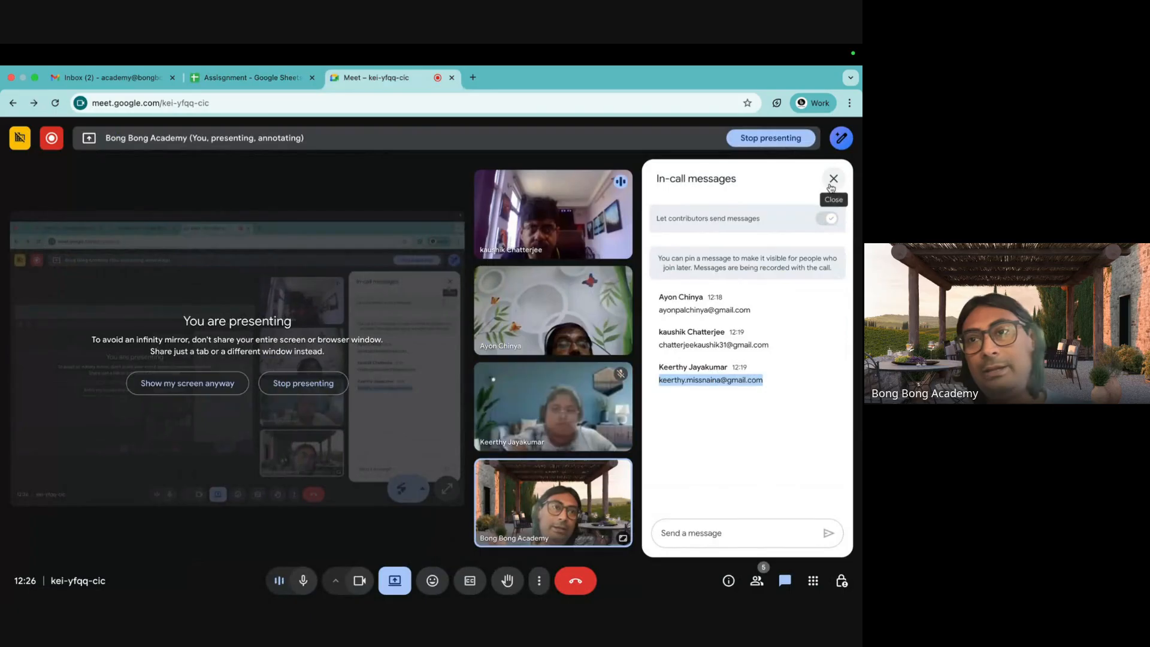
{"action": "left_click", "coordinate": [830, 181]}
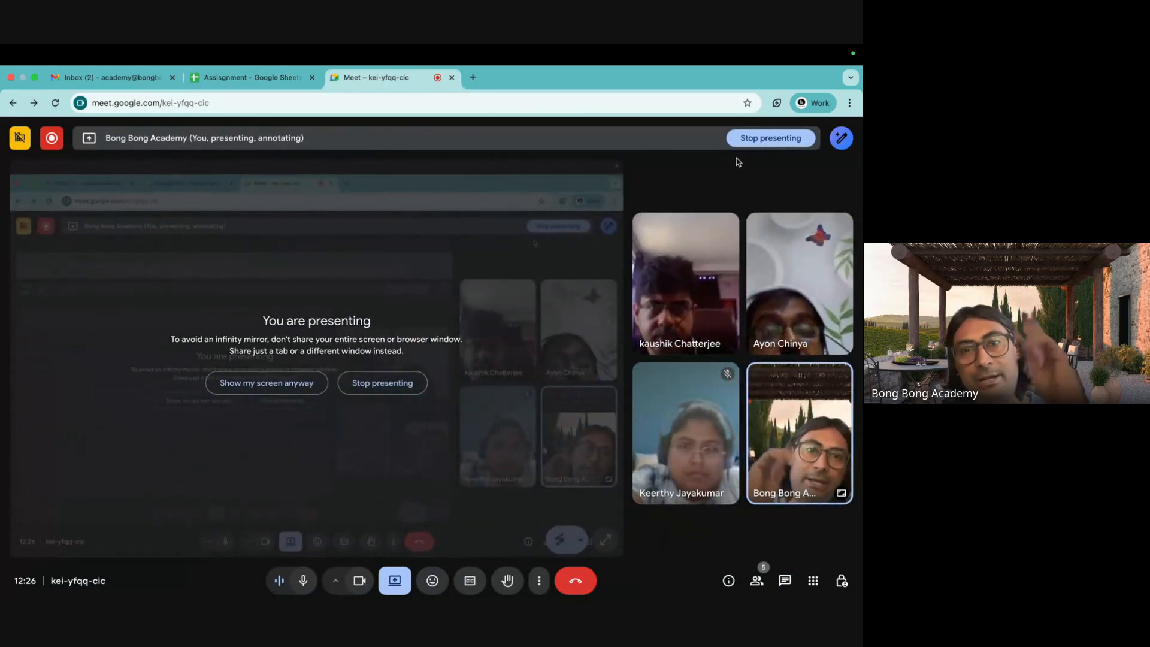